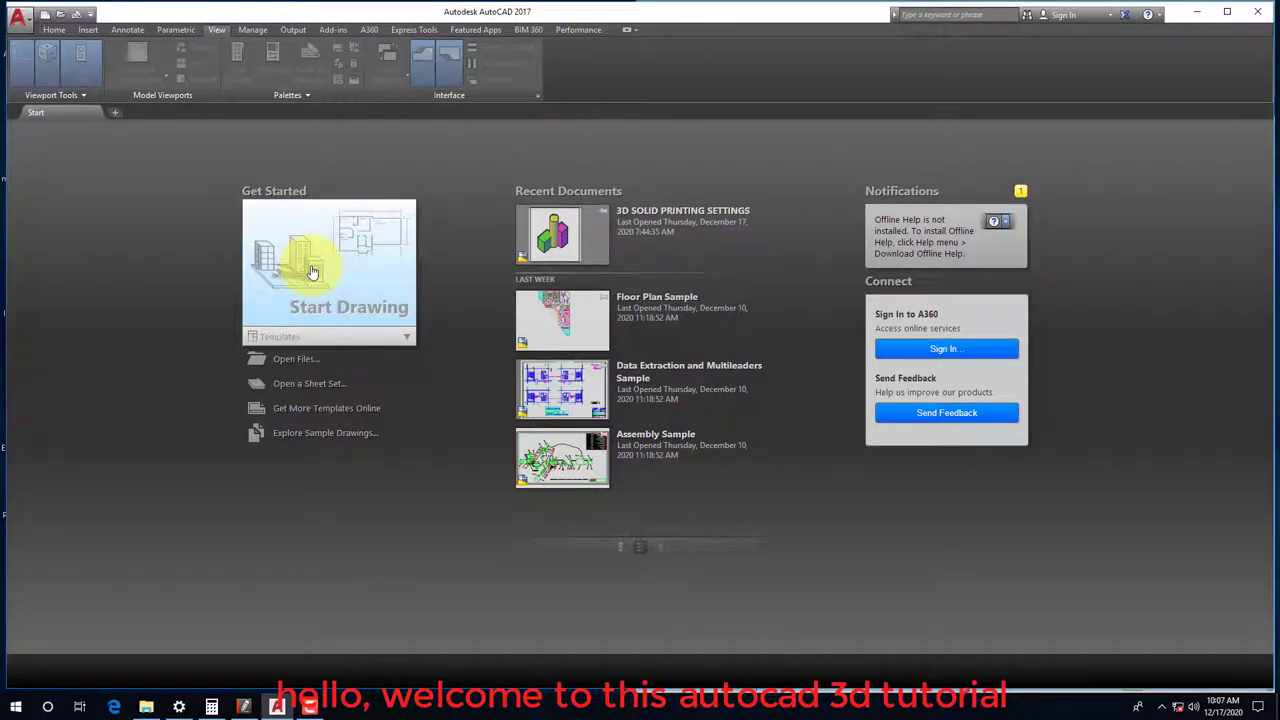
Create blank Drawing1 on the Home tab and bring up the transmission tower reference PDF
left_click(343, 313)
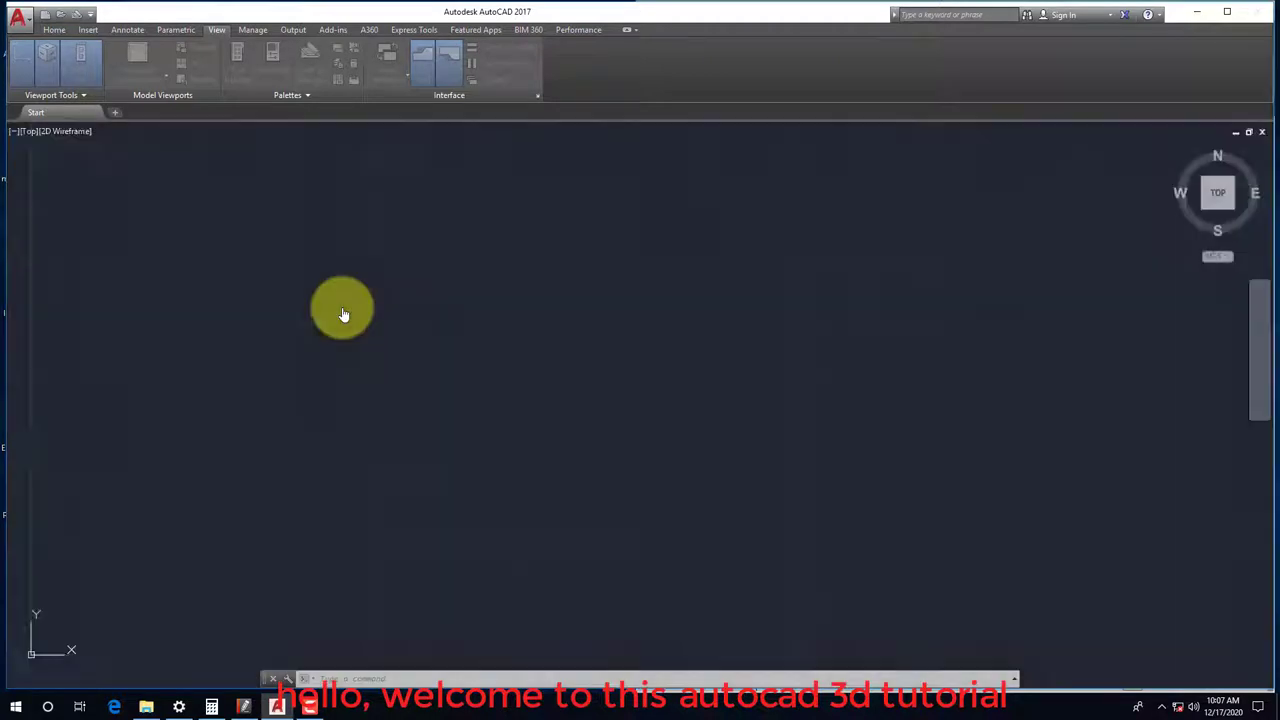
left_click(54, 29)
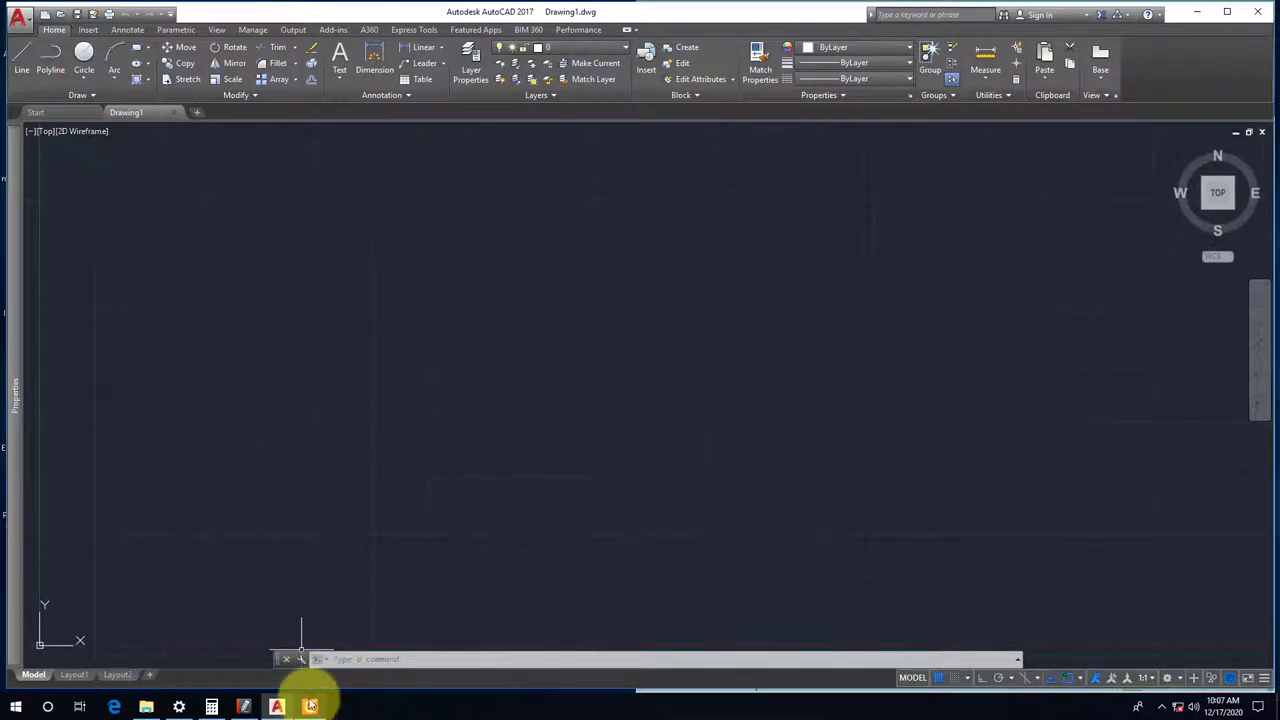
left_click(244, 707)
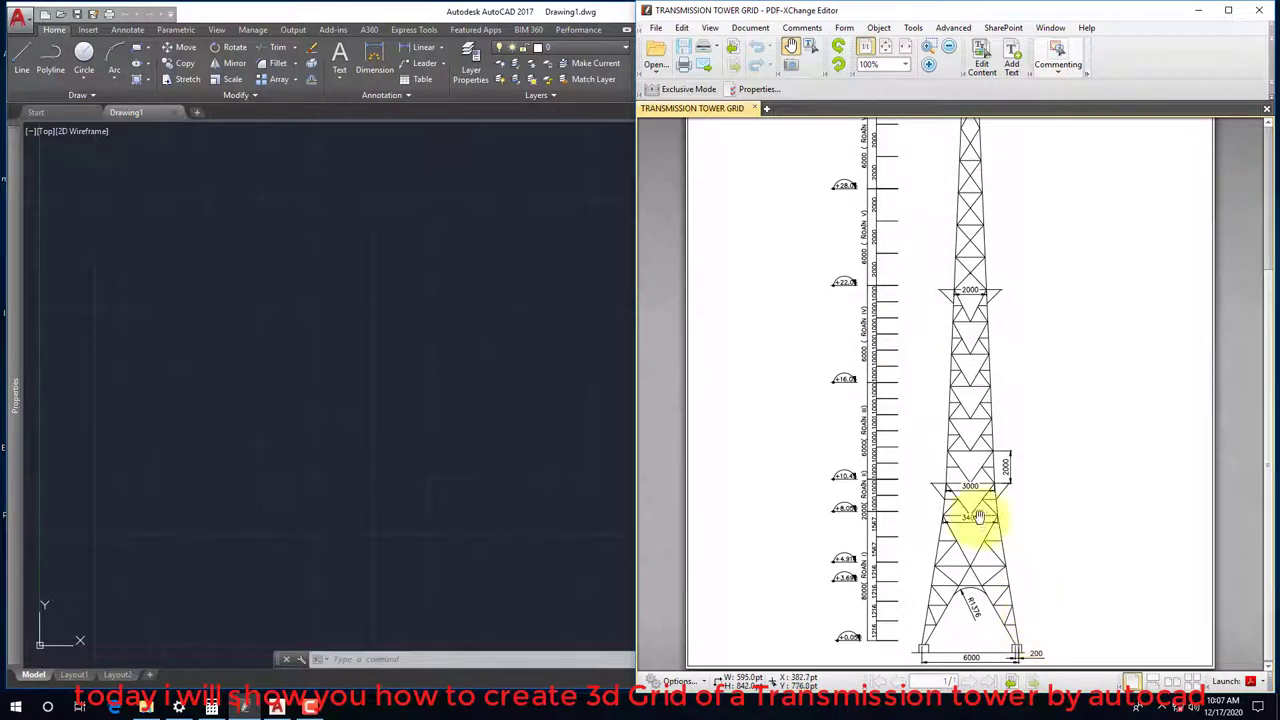
Zoom the tower PDF to 200% and pan up to the top levels and back down
scroll(1006, 591, "up", 3, "ctrl")
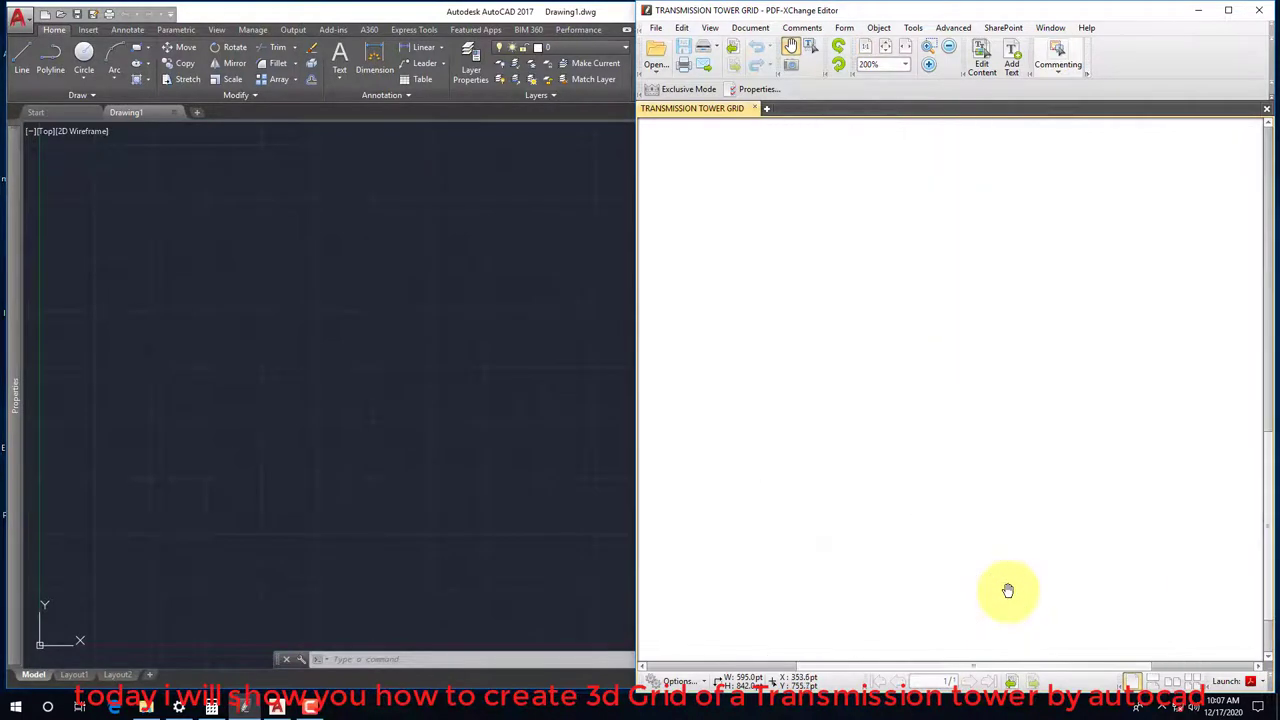
mouse_move(897, 357)
left_mouse_down()
mouse_move(957, 634)
mouse_move(912, 567)
left_mouse_up()
left_click_drag(890, 322, 886, 529)
left_click_drag(909, 351, 894, 566)
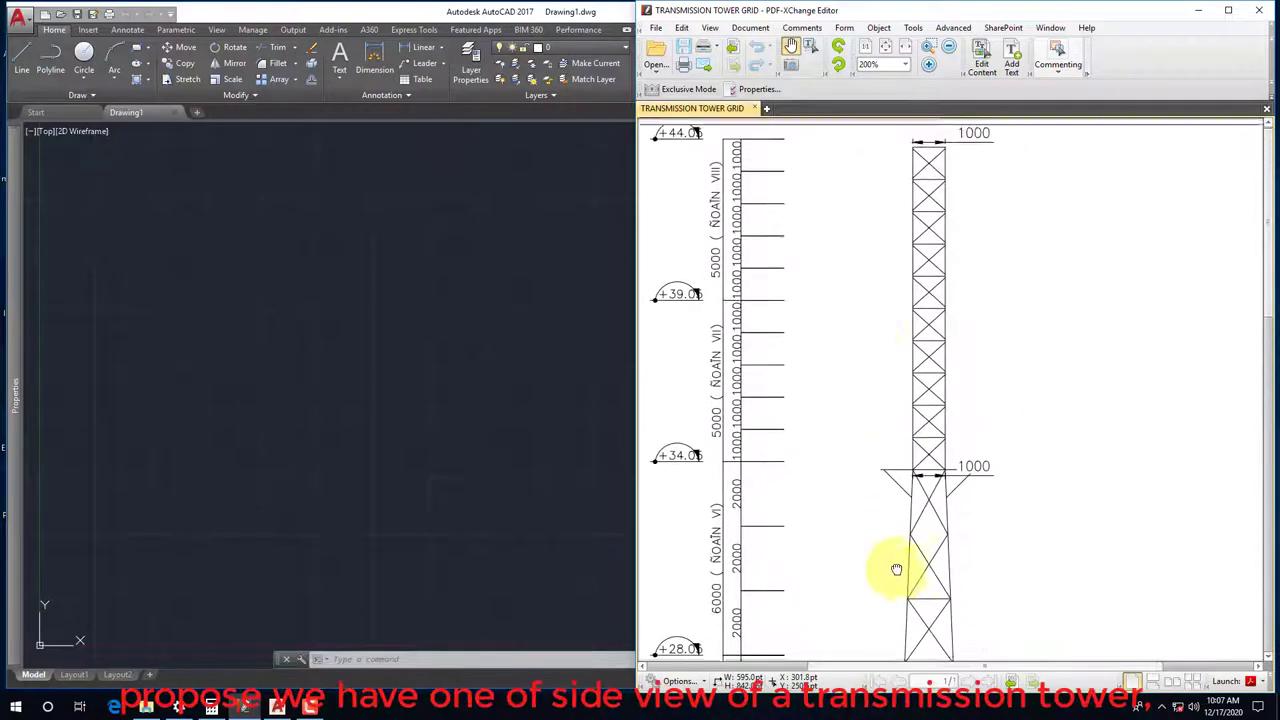
left_click_drag(874, 430, 851, 157)
left_click_drag(915, 437, 923, 194)
left_click_drag(982, 494, 963, 380)
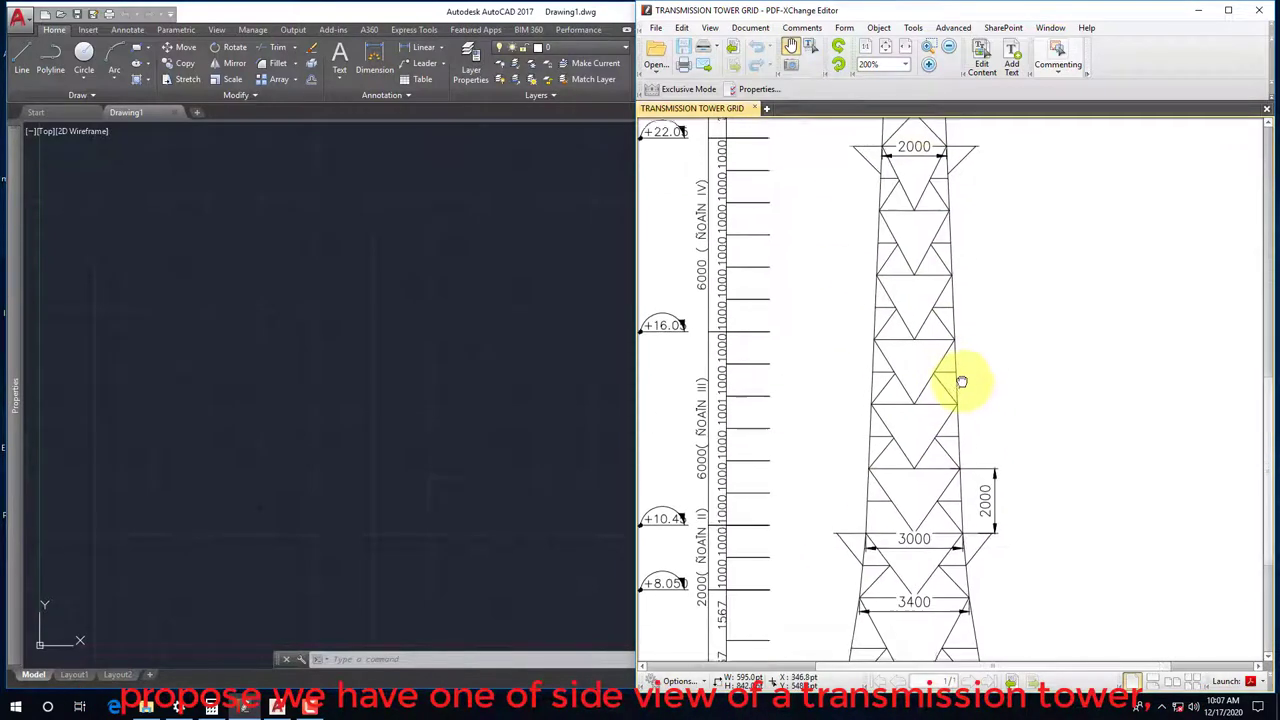
left_click_drag(917, 484, 894, 320)
left_click_drag(871, 583, 874, 509)
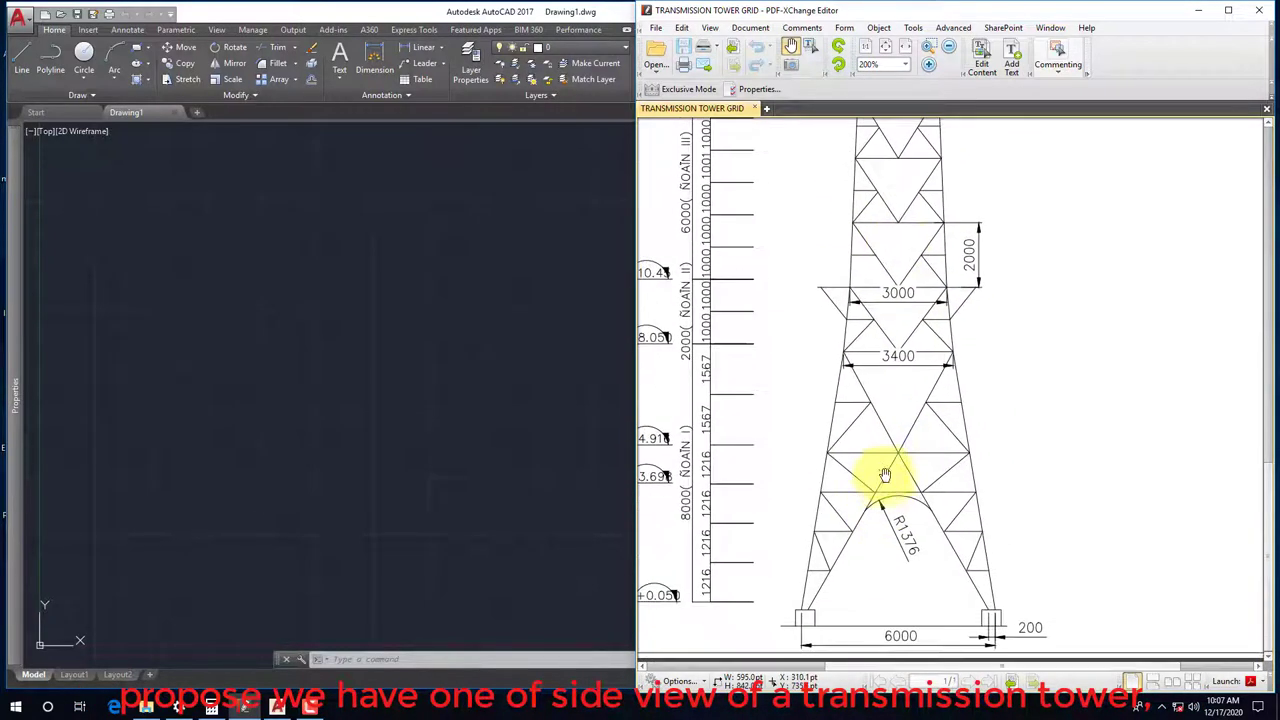
Zoom to 400% on the tower base showing the 6000 width and R1376 arc
scroll(888, 592, "up", 2, "ctrl")
left_click_drag(866, 568, 868, 538)
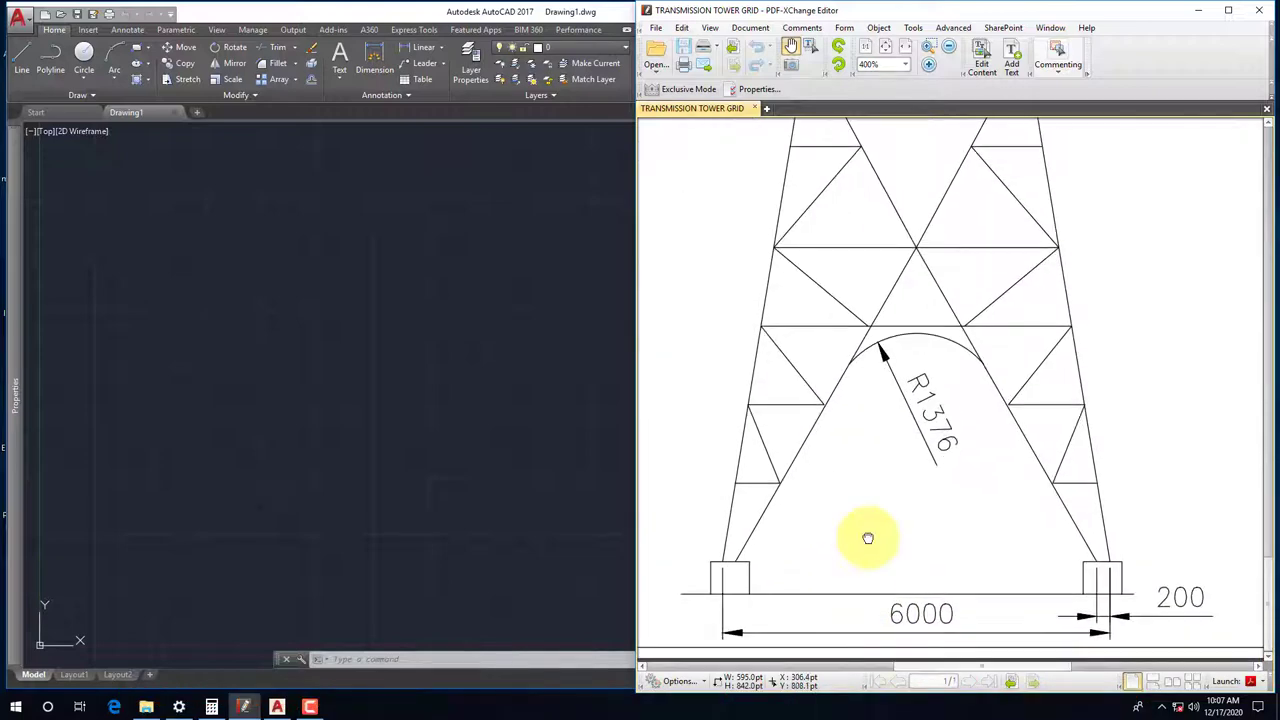
left_click(425, 359)
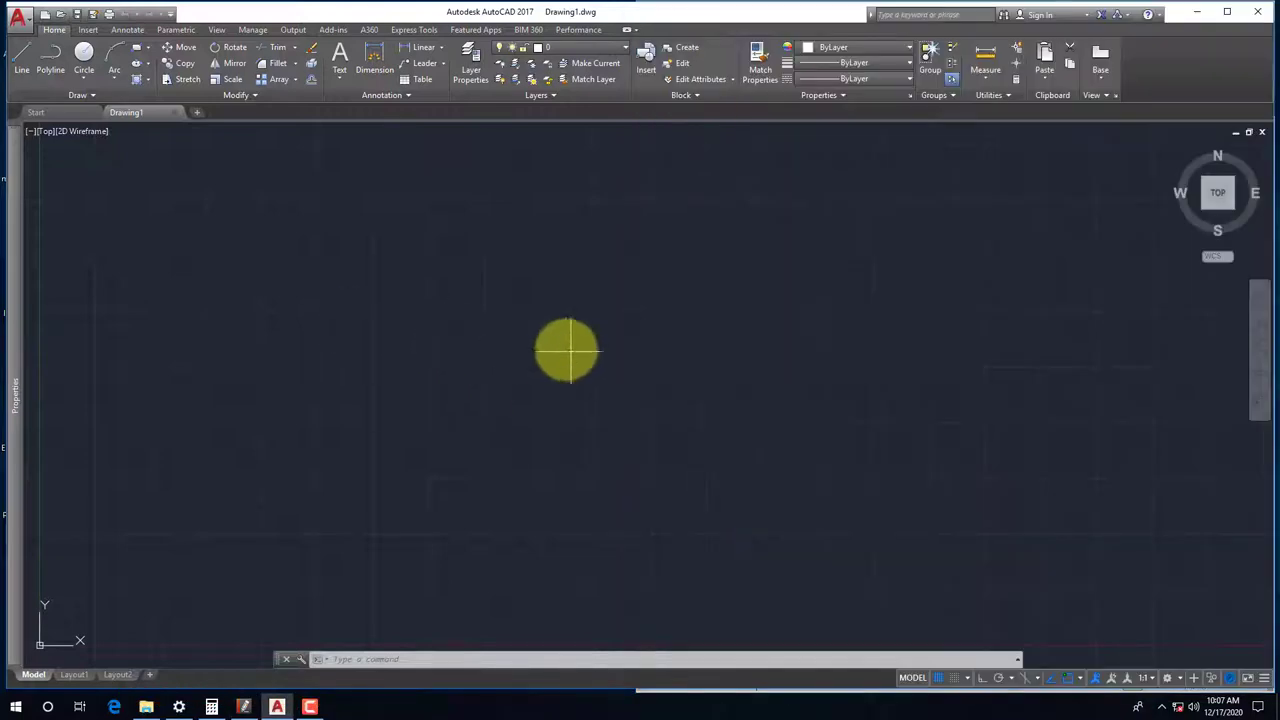
Split the drawing area into two vertical viewports and turn off the grid with F7
left_click(450, 275)
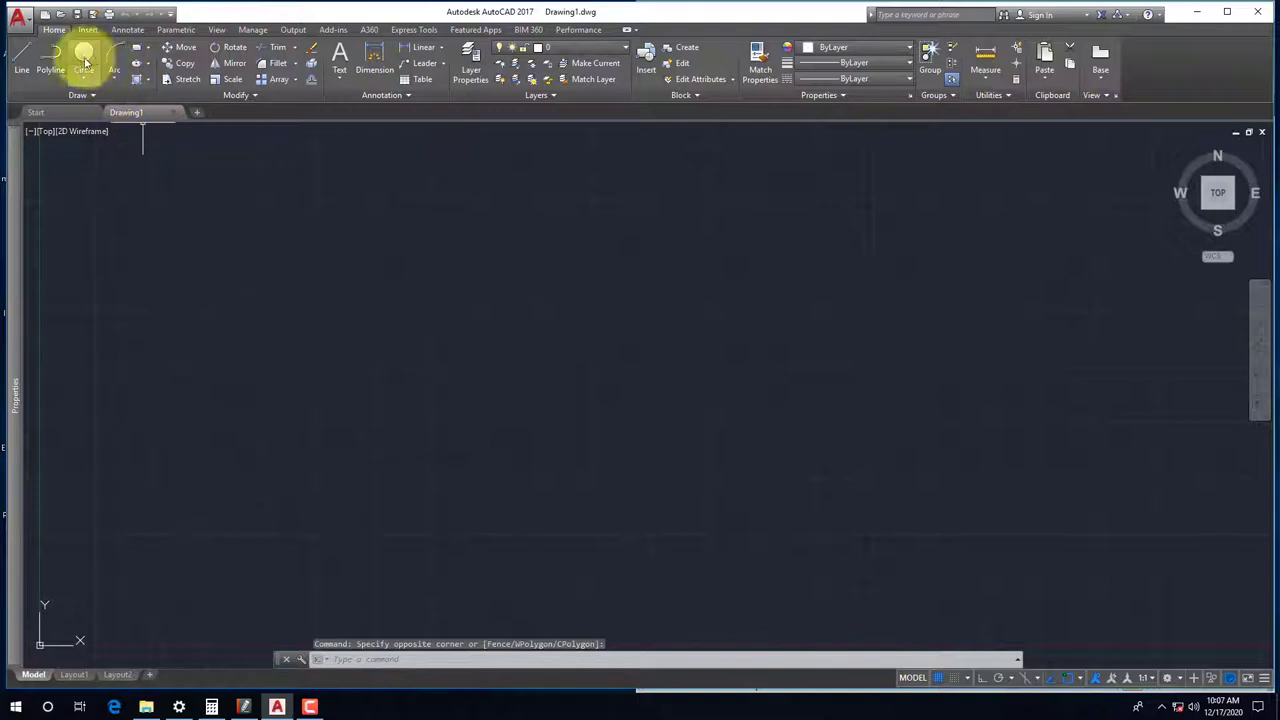
left_click(258, 138)
left_click(216, 29)
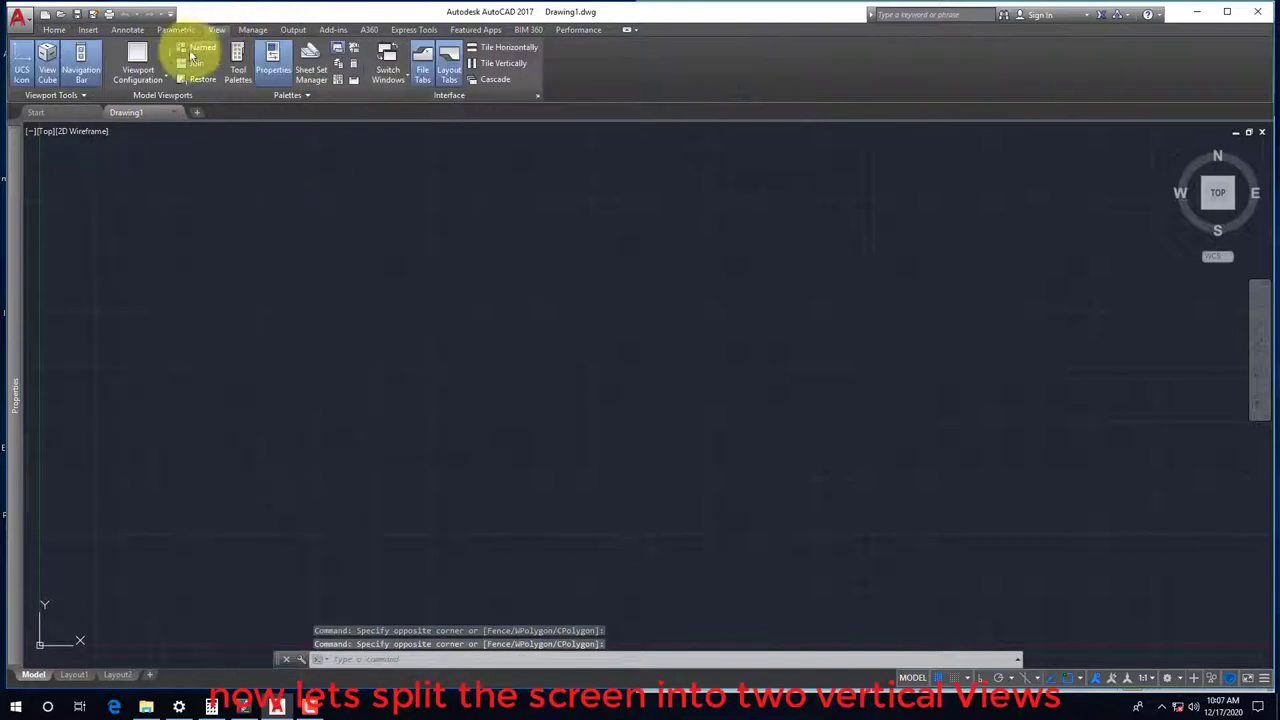
left_click(138, 72)
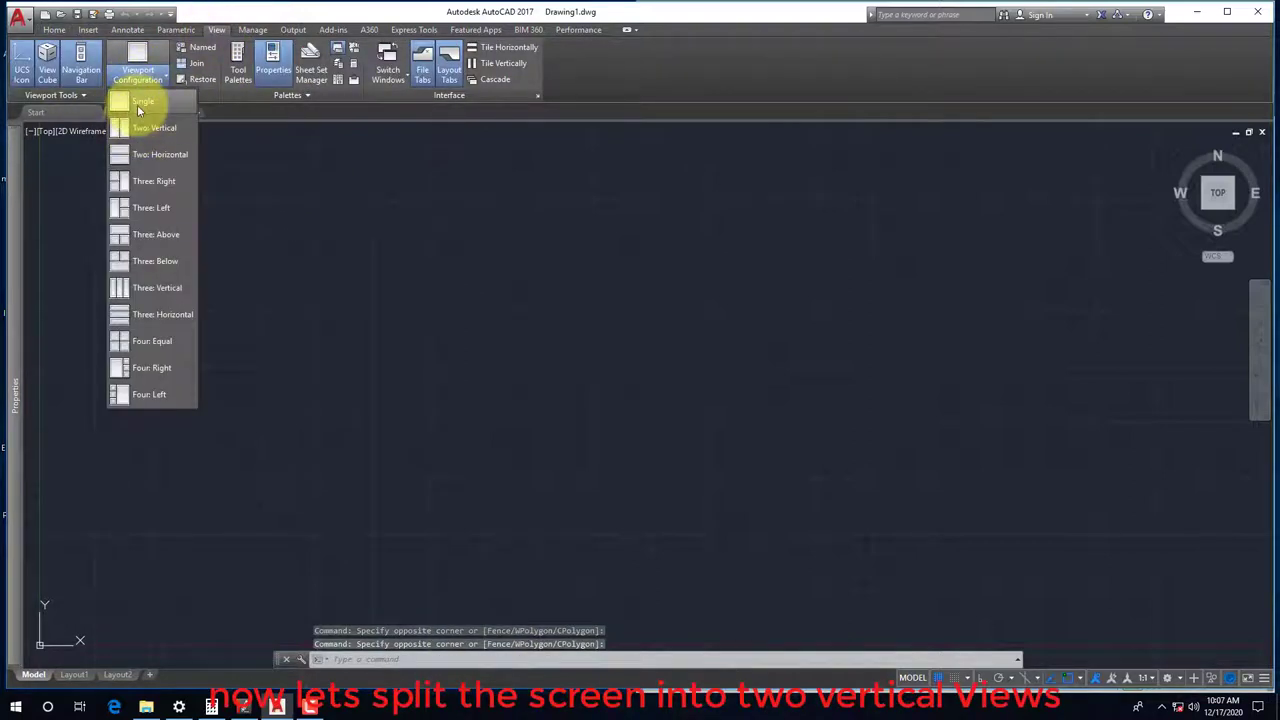
left_click(140, 124)
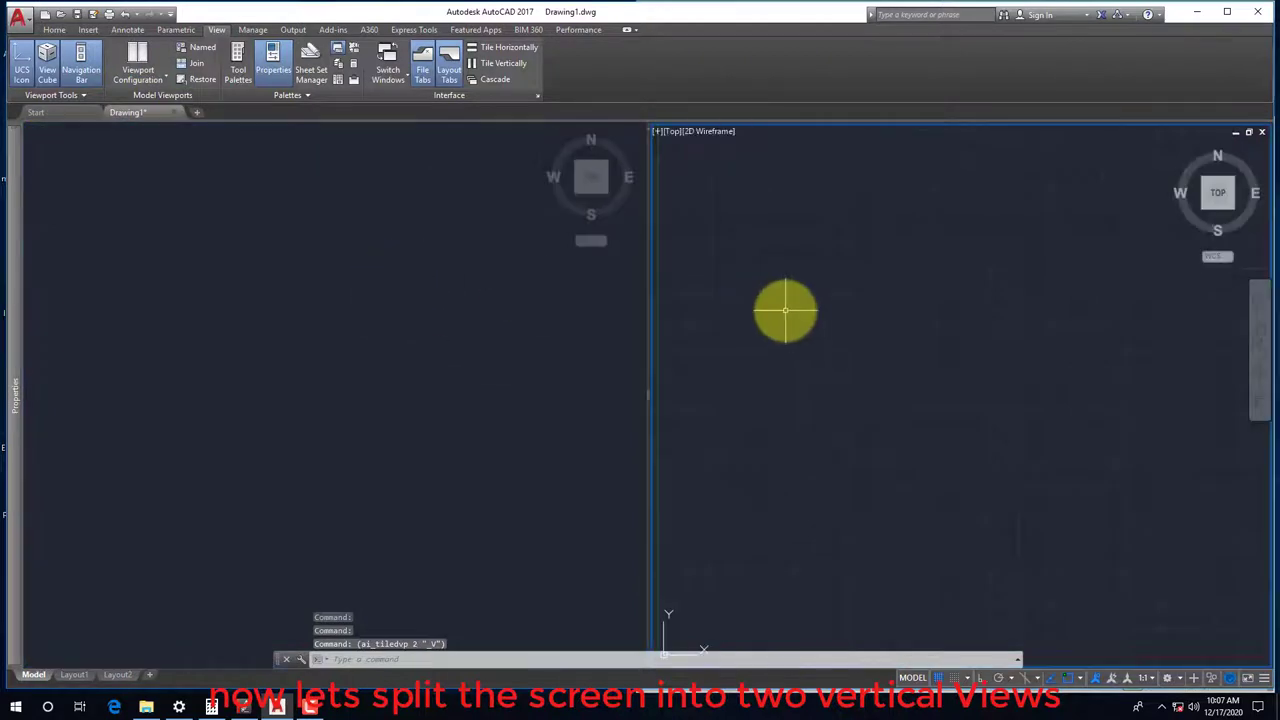
key("F7")
Set the left viewport to a SW Isometric view
left_click(165, 210)
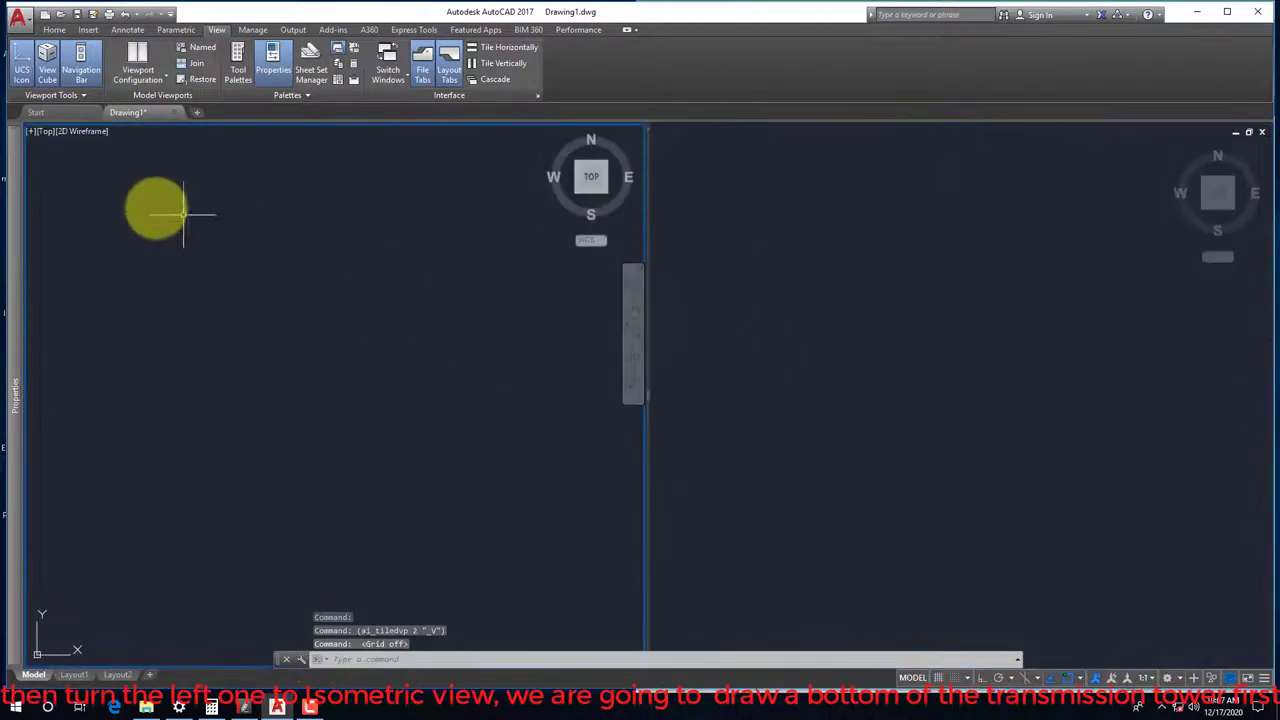
left_click(46, 134)
left_click(92, 252)
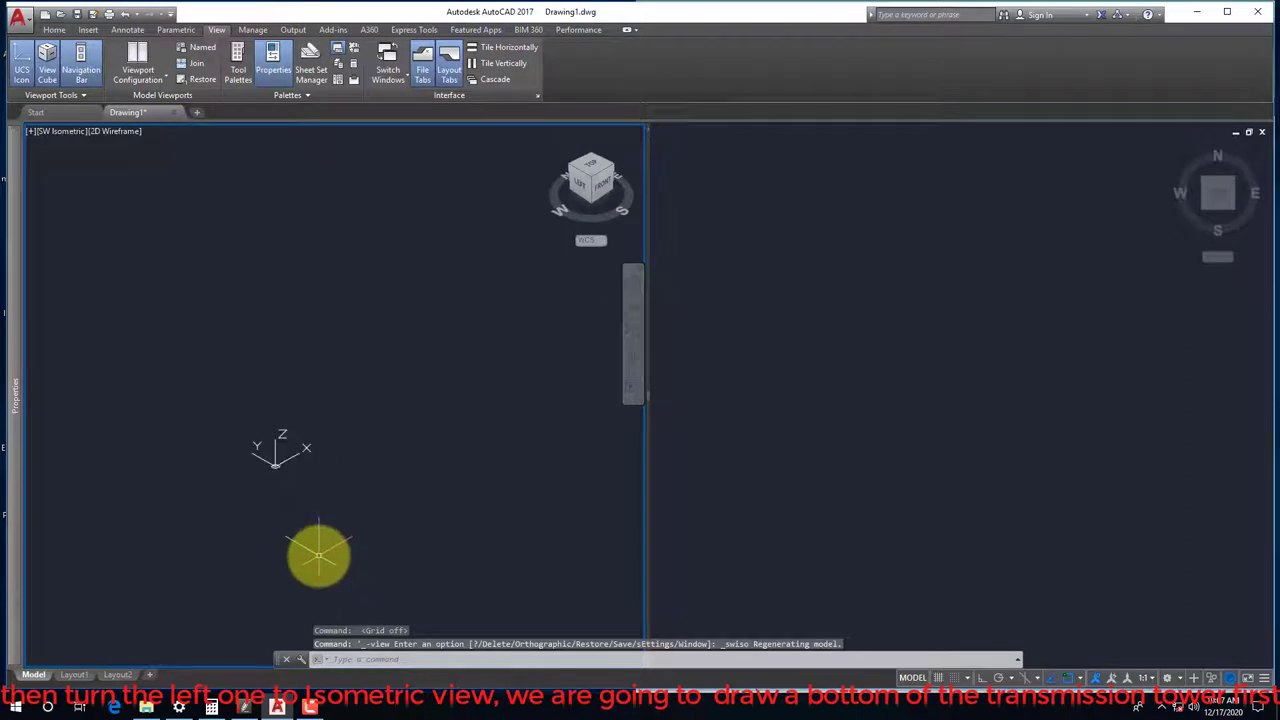
type("REC")
key("Return")
type("0")
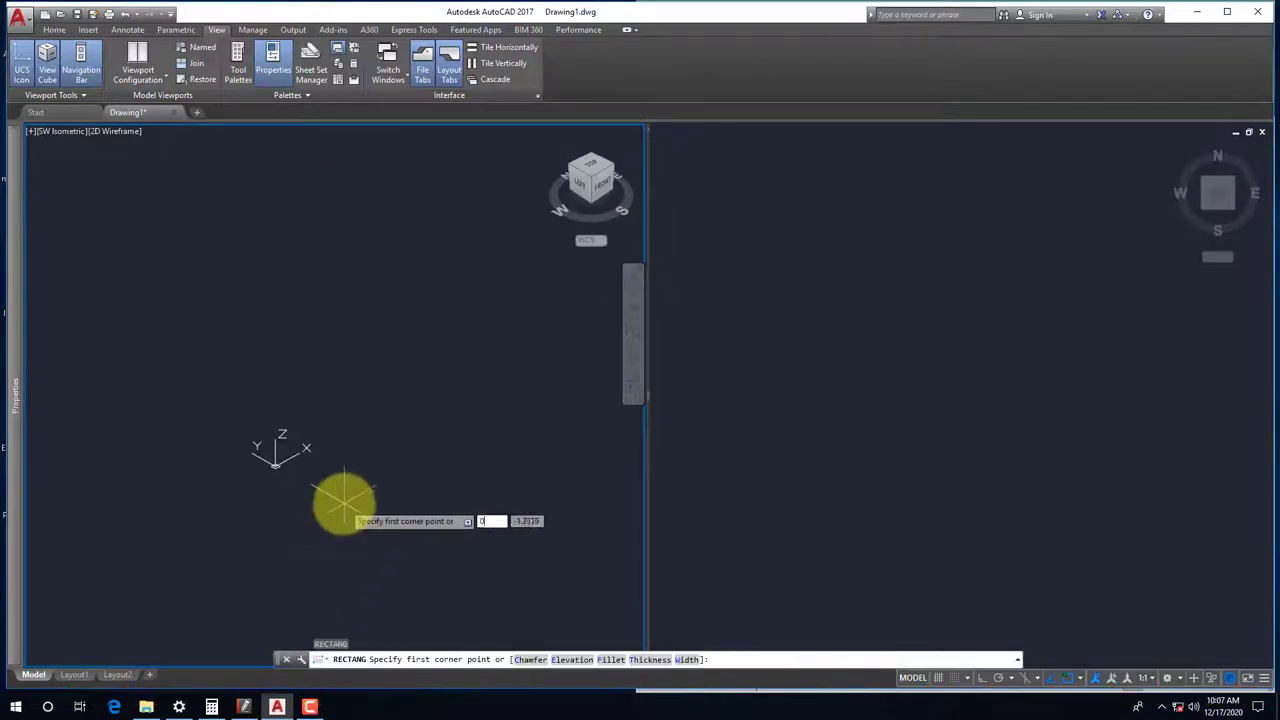
key("Return")
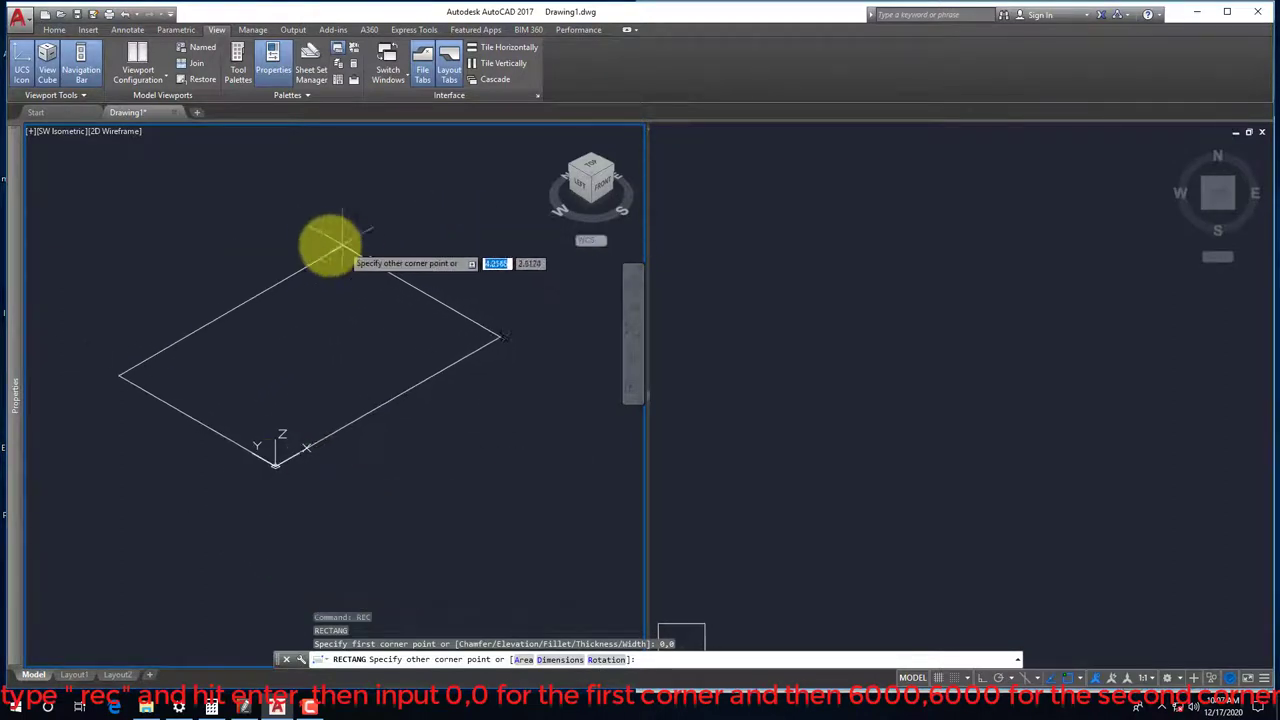
left_click(241, 708)
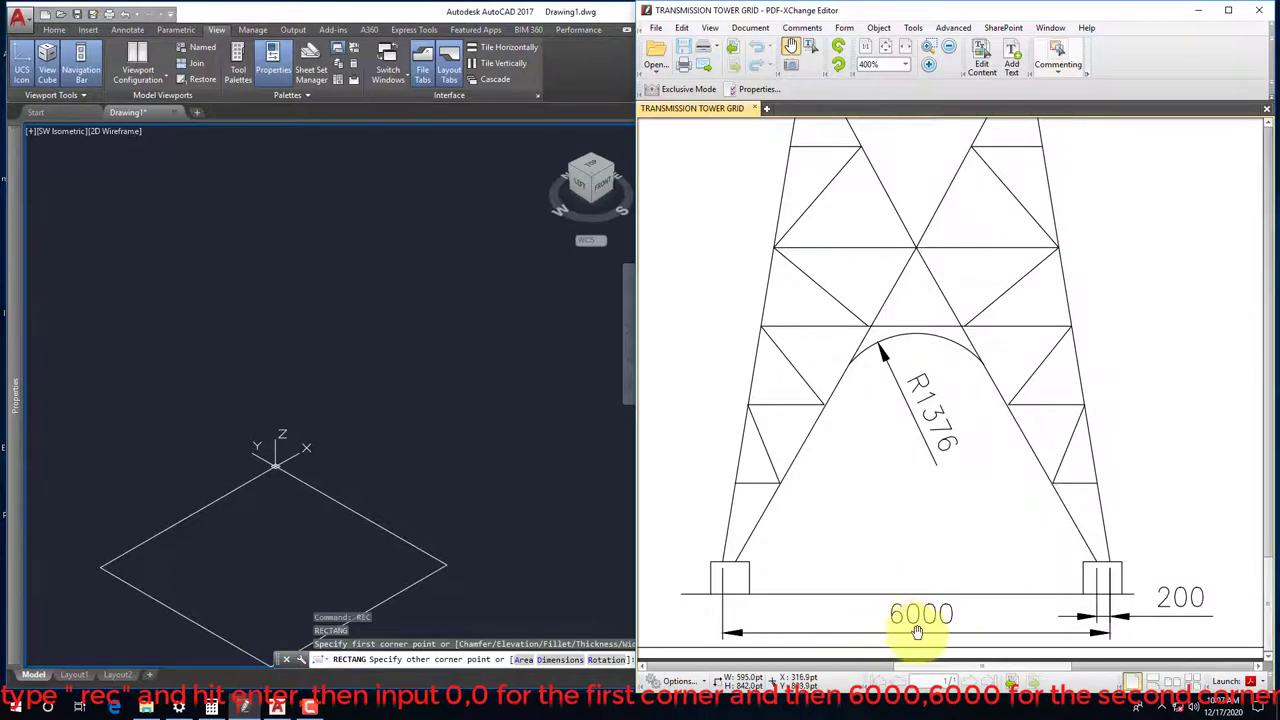
left_click(315, 14)
type("6000")
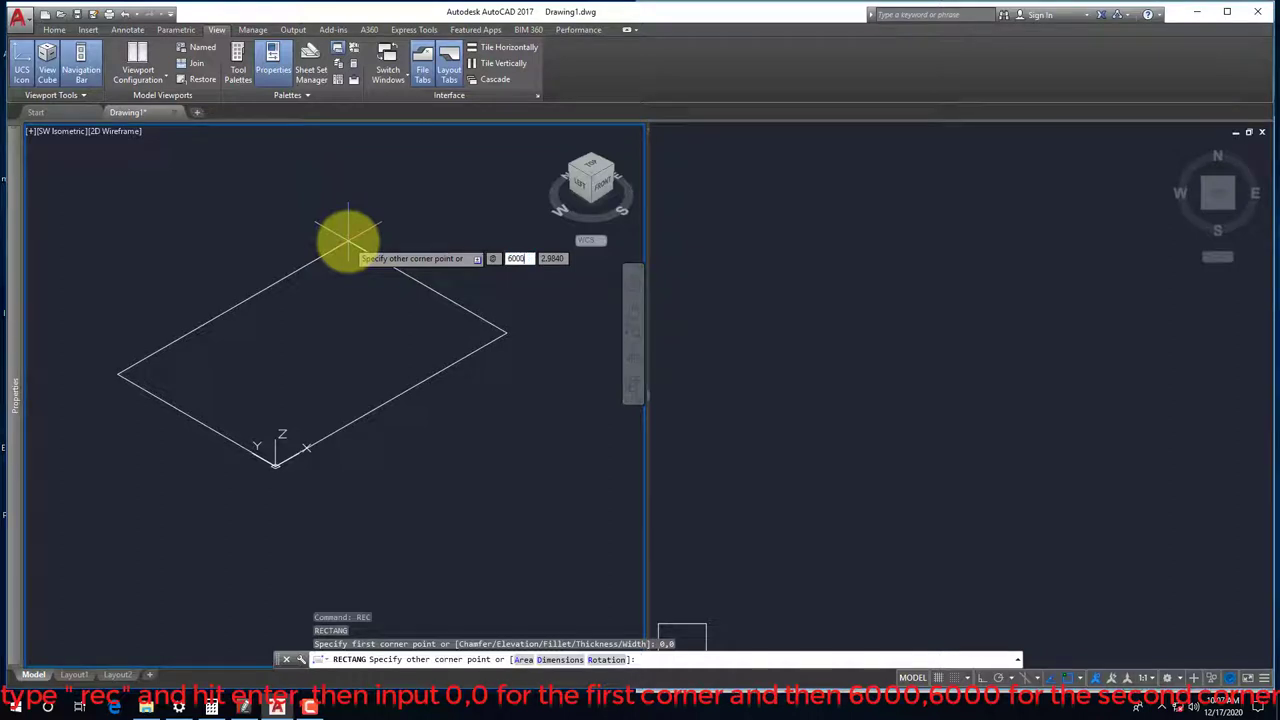
type(",")
key("Tab")
type("6000")
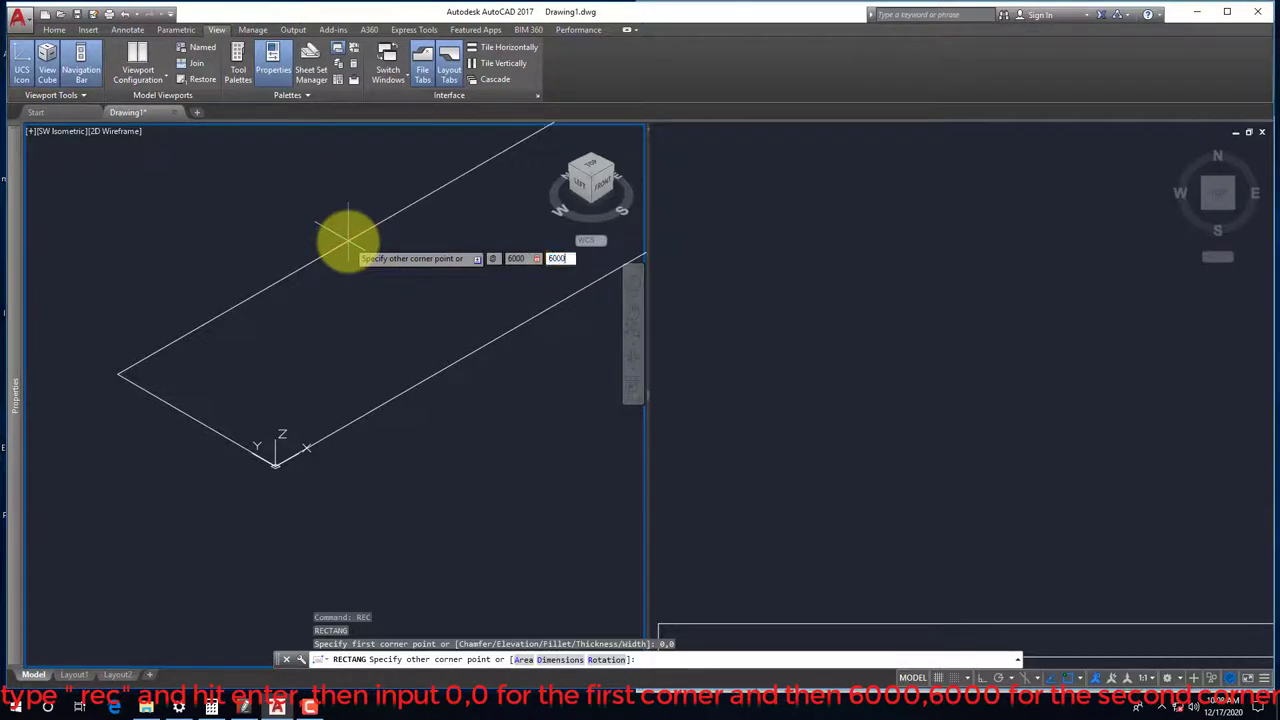
key("Return")
Run Zoom All in both the left isometric and right Top viewports to show the whole square
type("z")
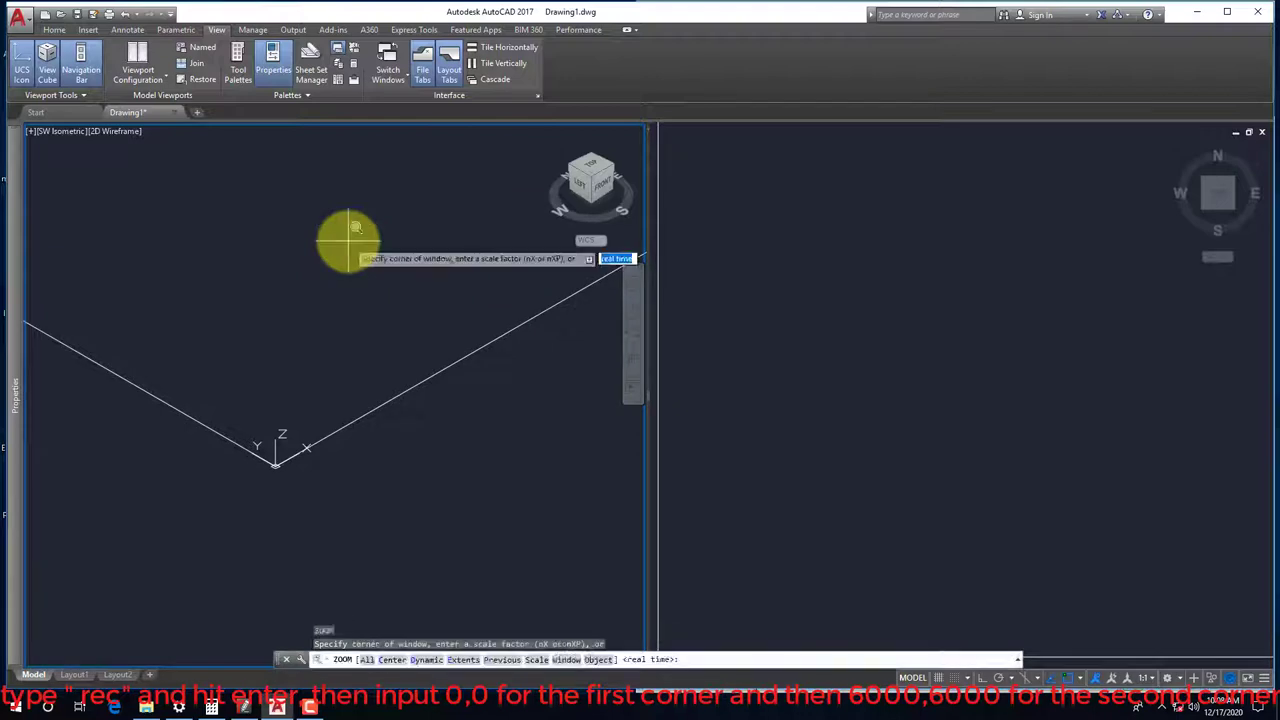
key("Return")
type("a")
key("Return")
left_click(728, 395)
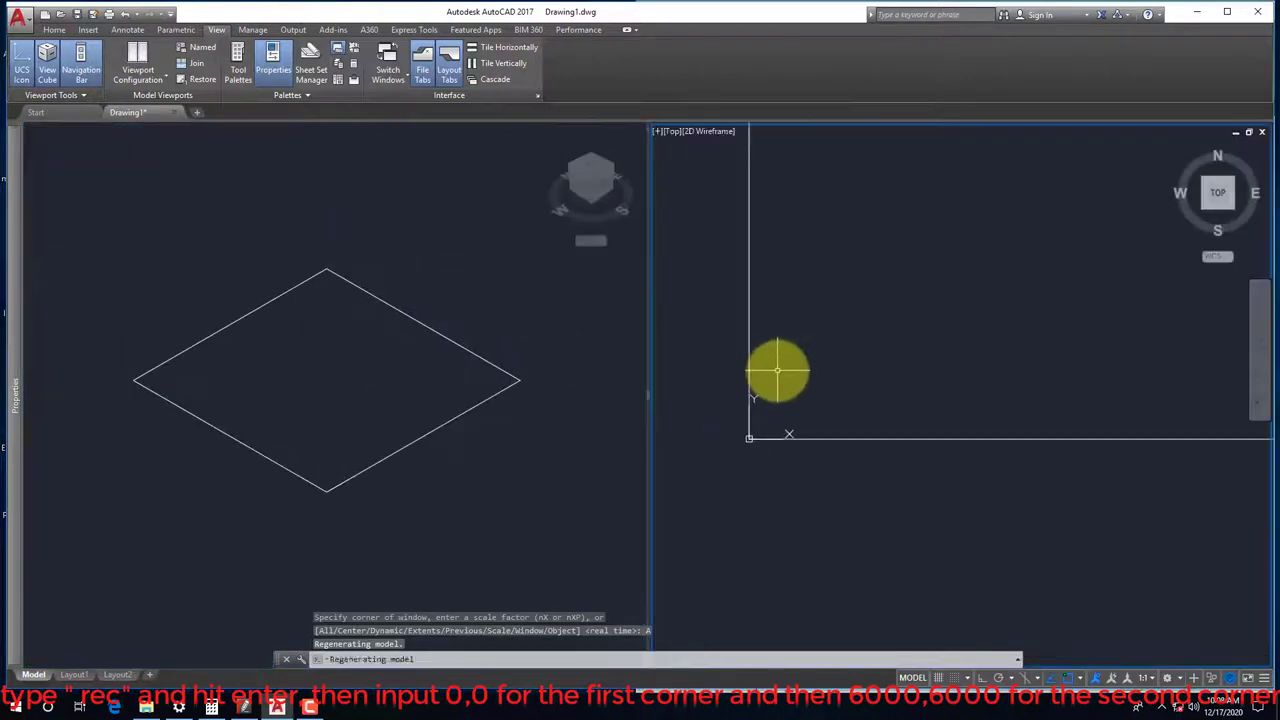
type("z")
key("Return")
type("a")
key("Return")
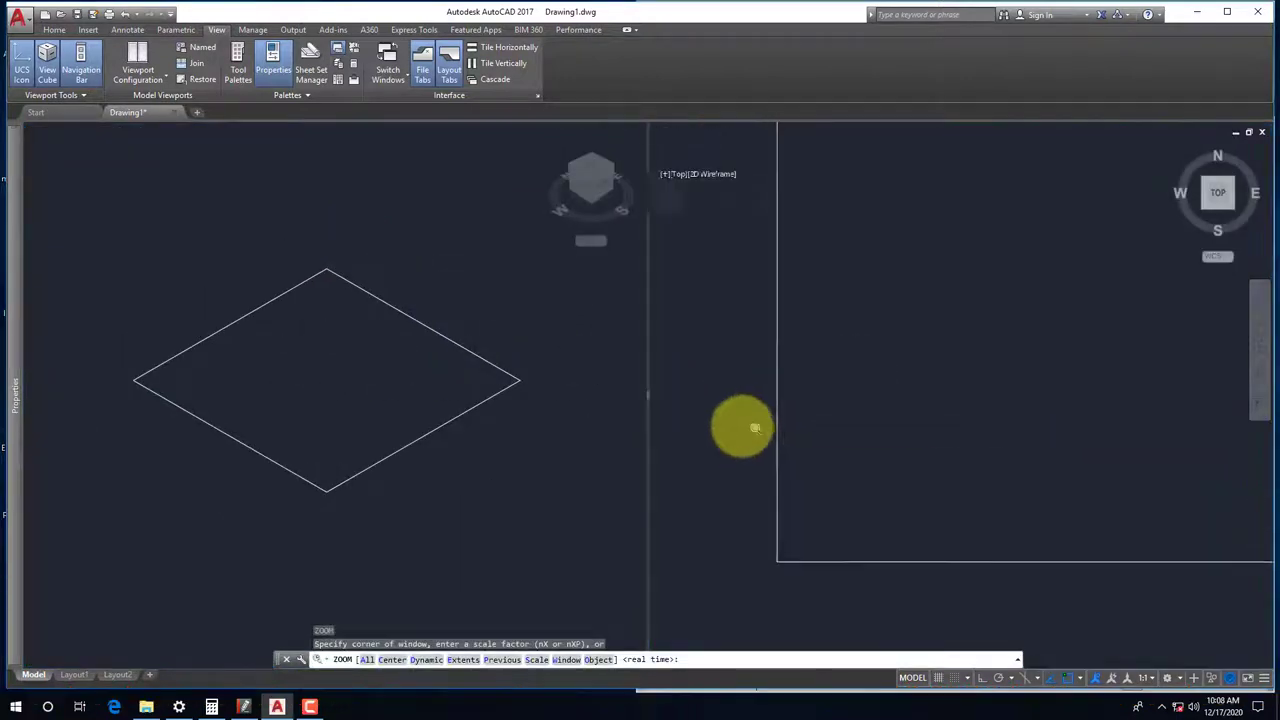
left_click(761, 271)
scroll(983, 374, "down", 2)
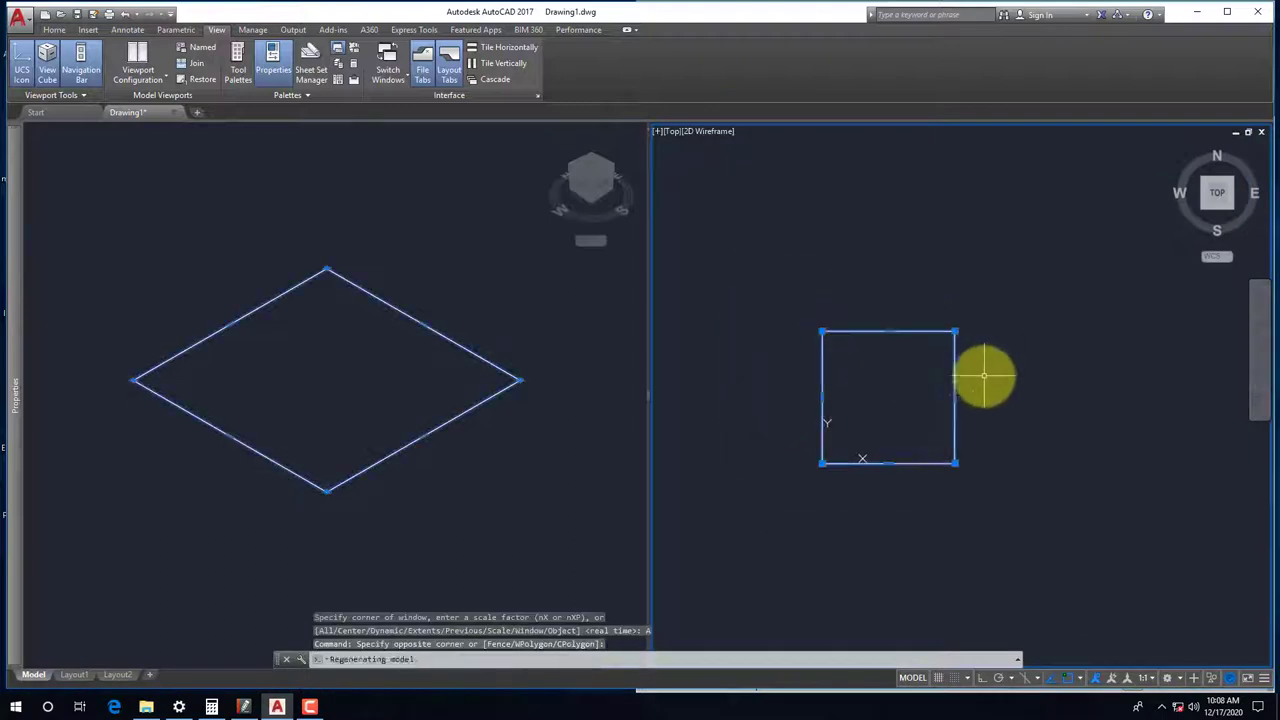
scroll(885, 406, "up", 2)
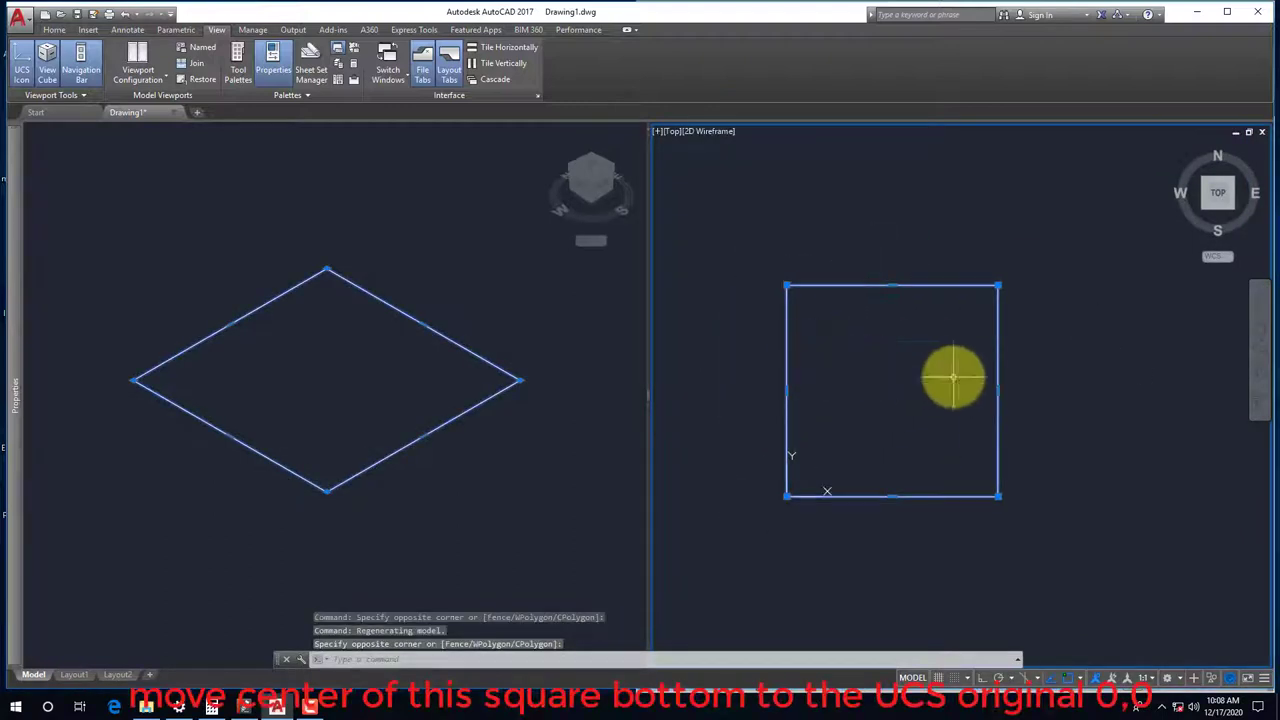
Move the square from its geometric centre to @0,0 with the MOVE command
type("m")
key("Return")
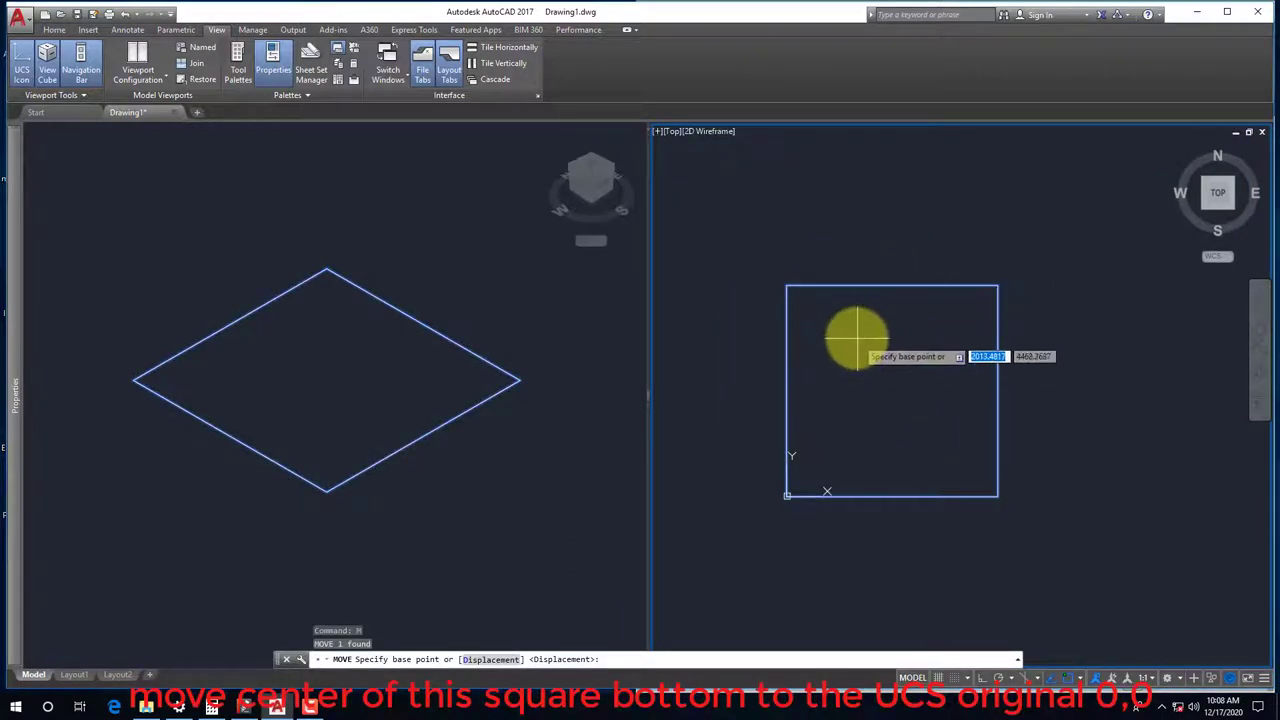
right_click(852, 339, "shift")
left_click(892, 520)
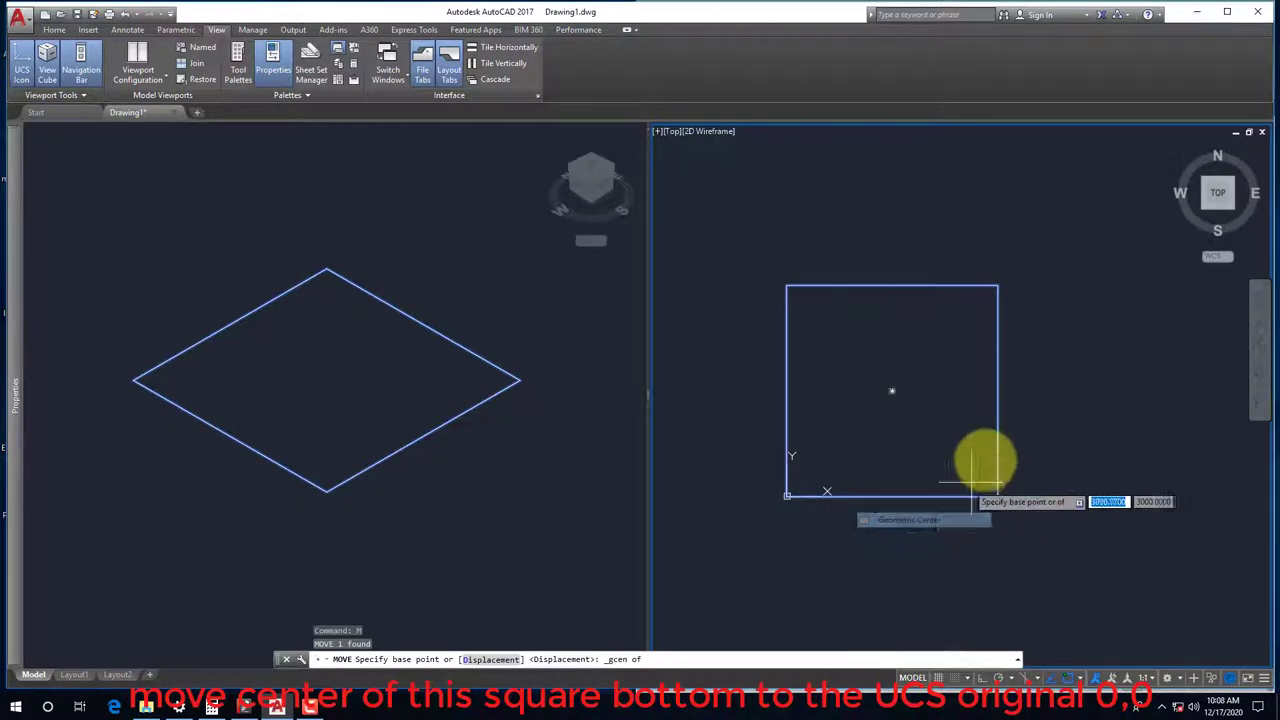
left_click(987, 409)
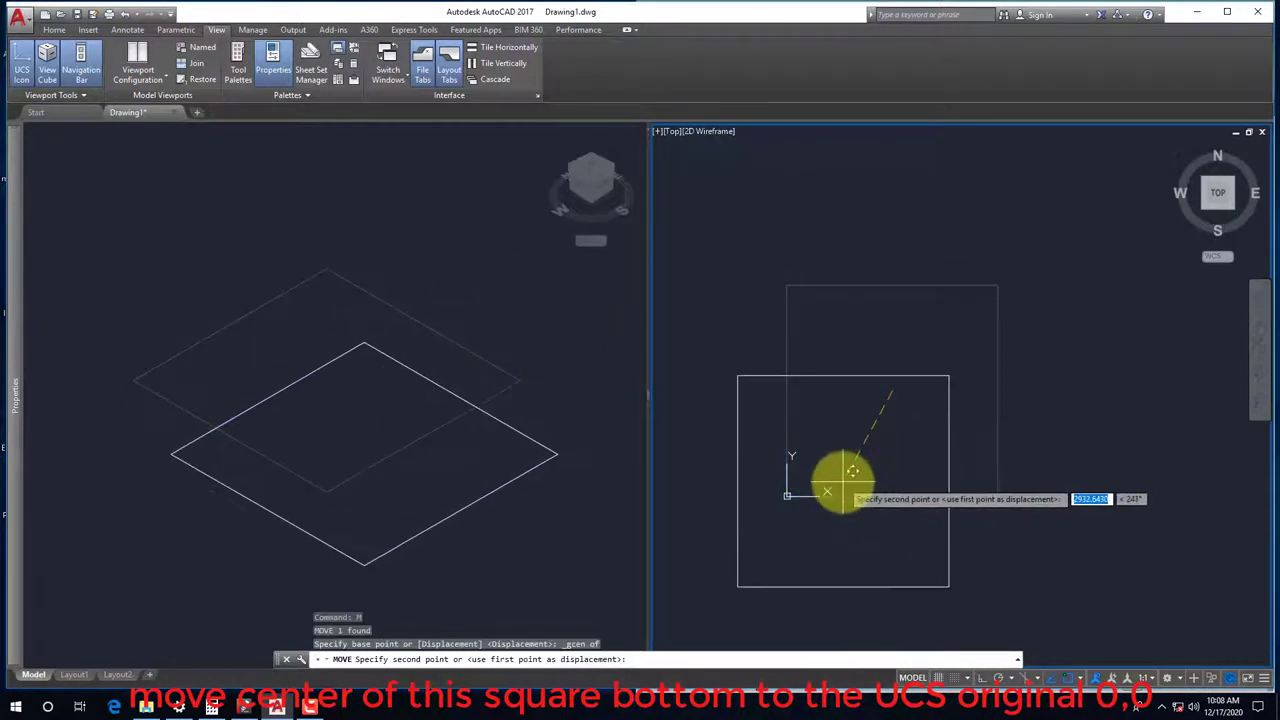
type("@0,0")
key("Return")
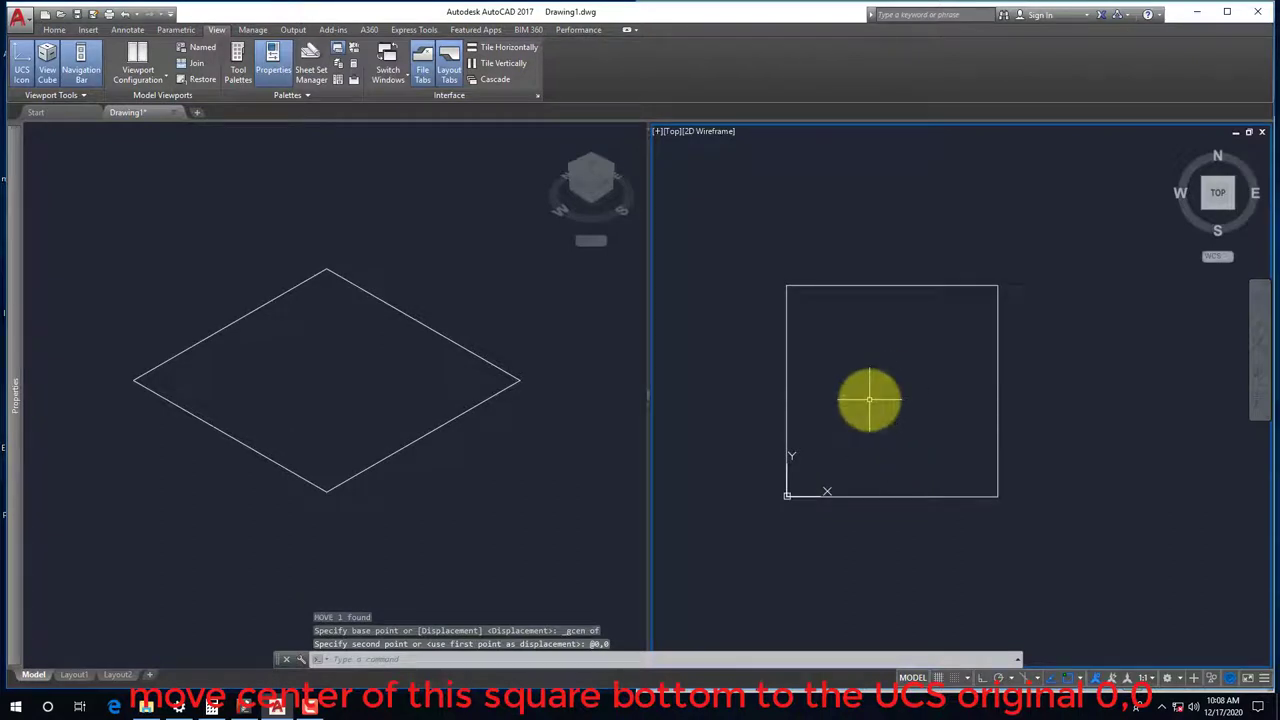
Reselect the square and move its geometric centre onto the UCS origin
left_click(926, 357)
left_click(858, 242)
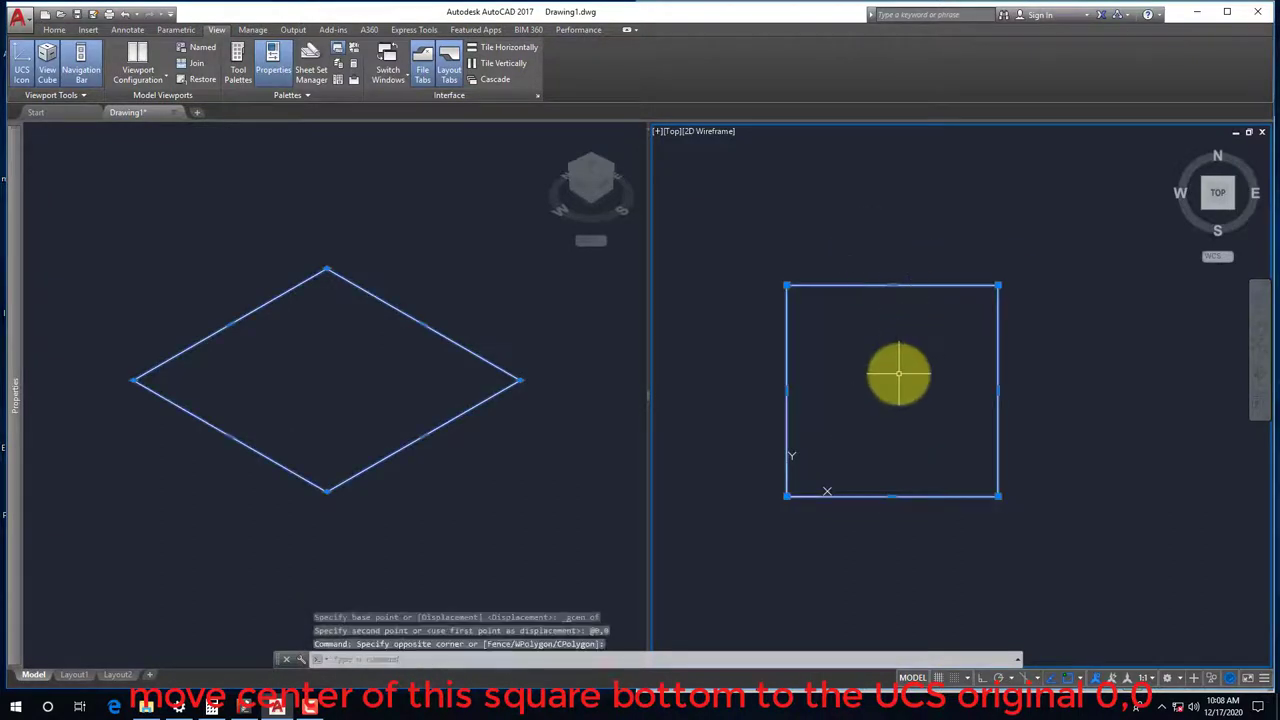
key("Return")
right_click(860, 364, "shift")
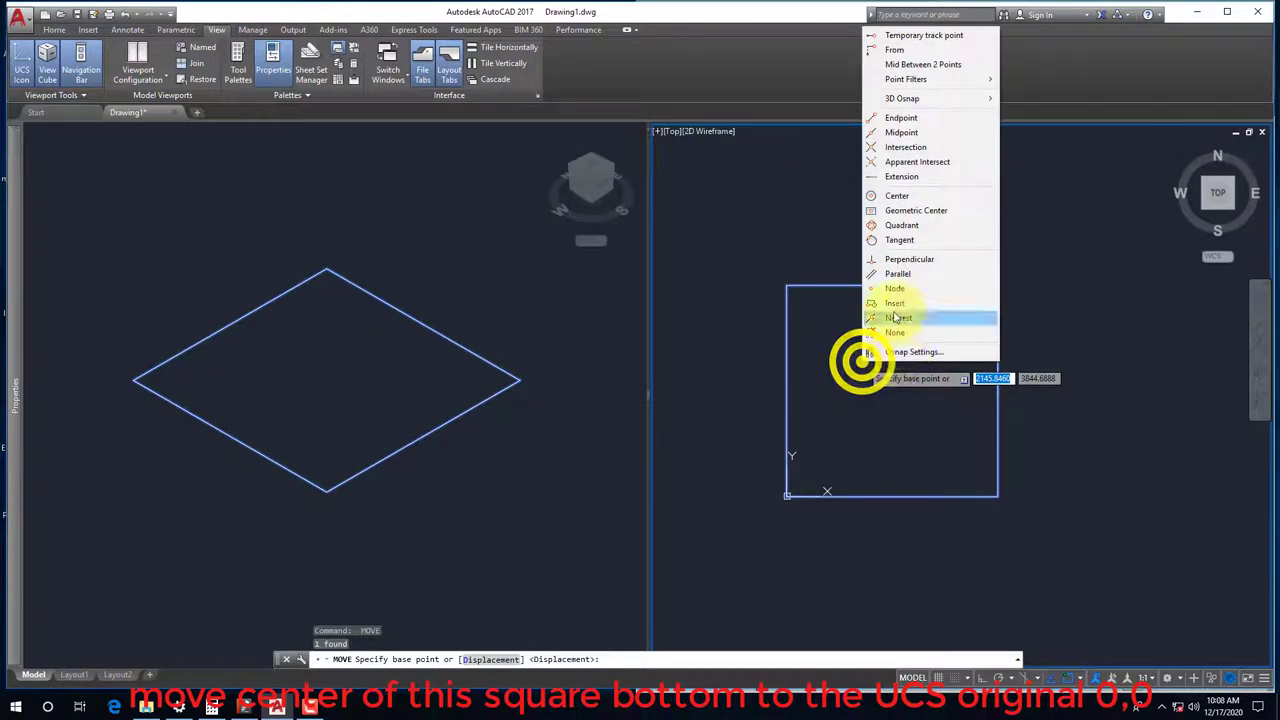
left_click(894, 211)
left_click(820, 284)
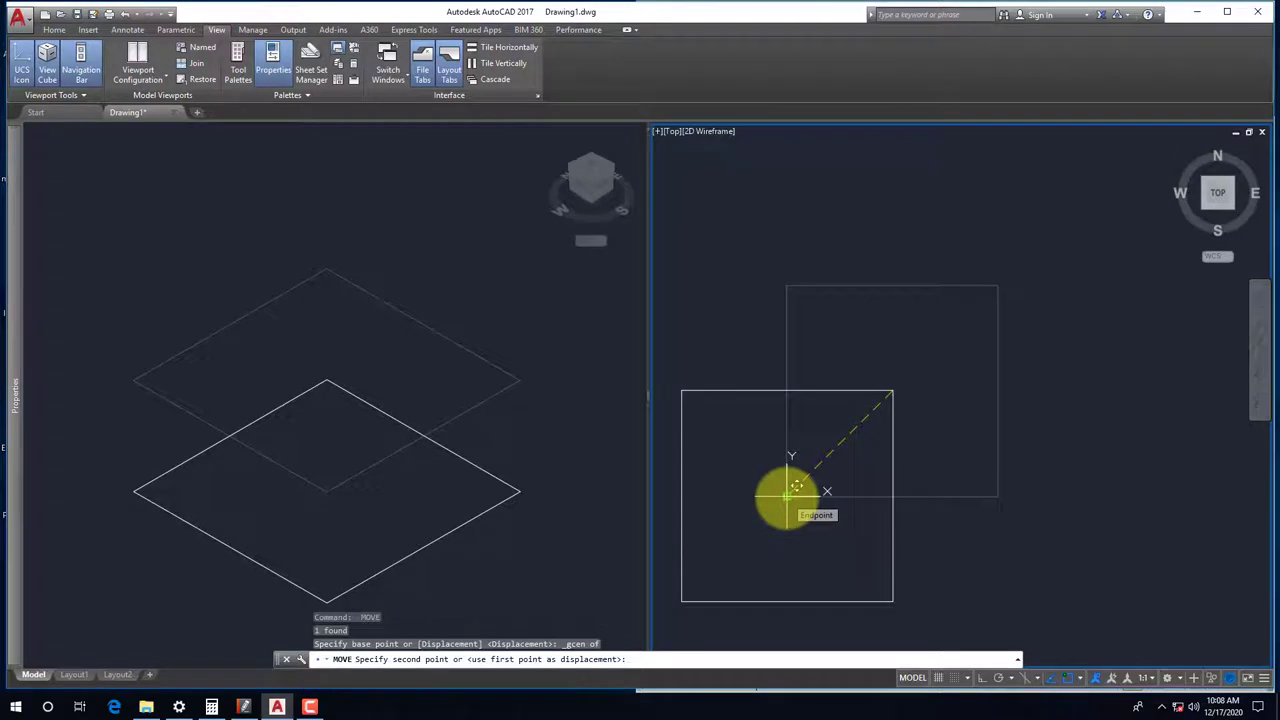
left_click(795, 488)
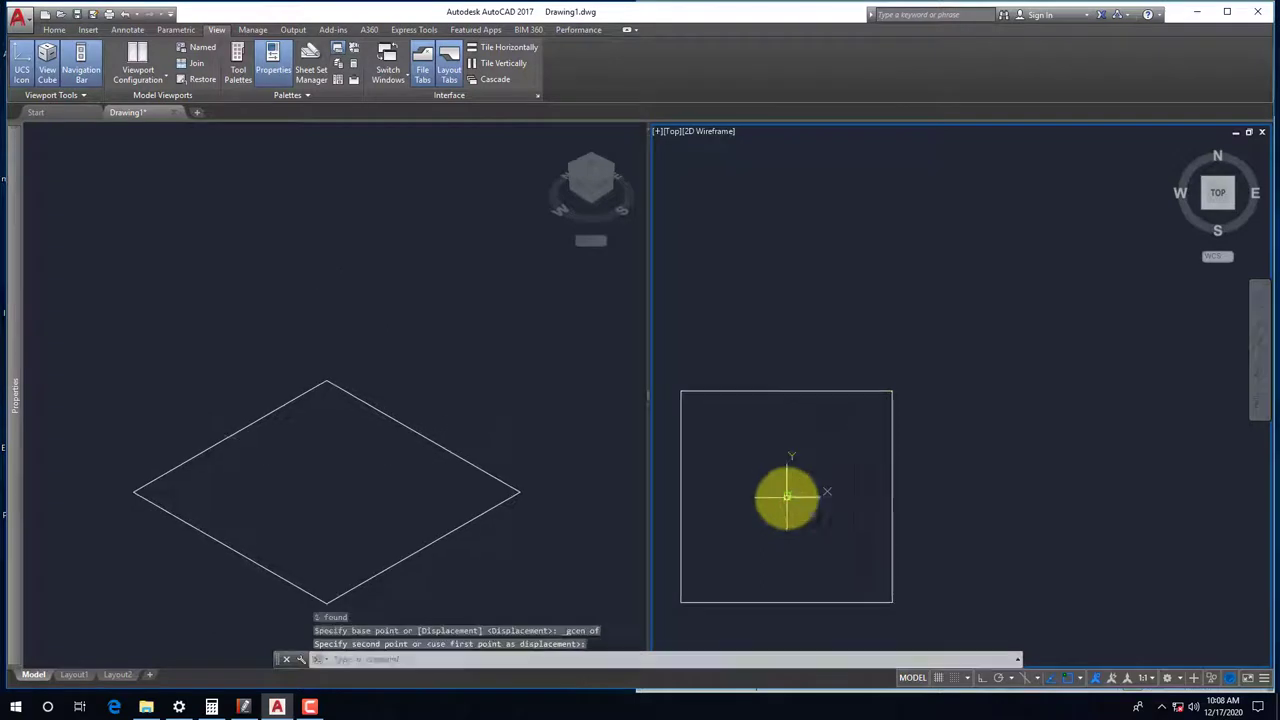
scroll(900, 478, "up", 3)
scroll(910, 470, "down", 3)
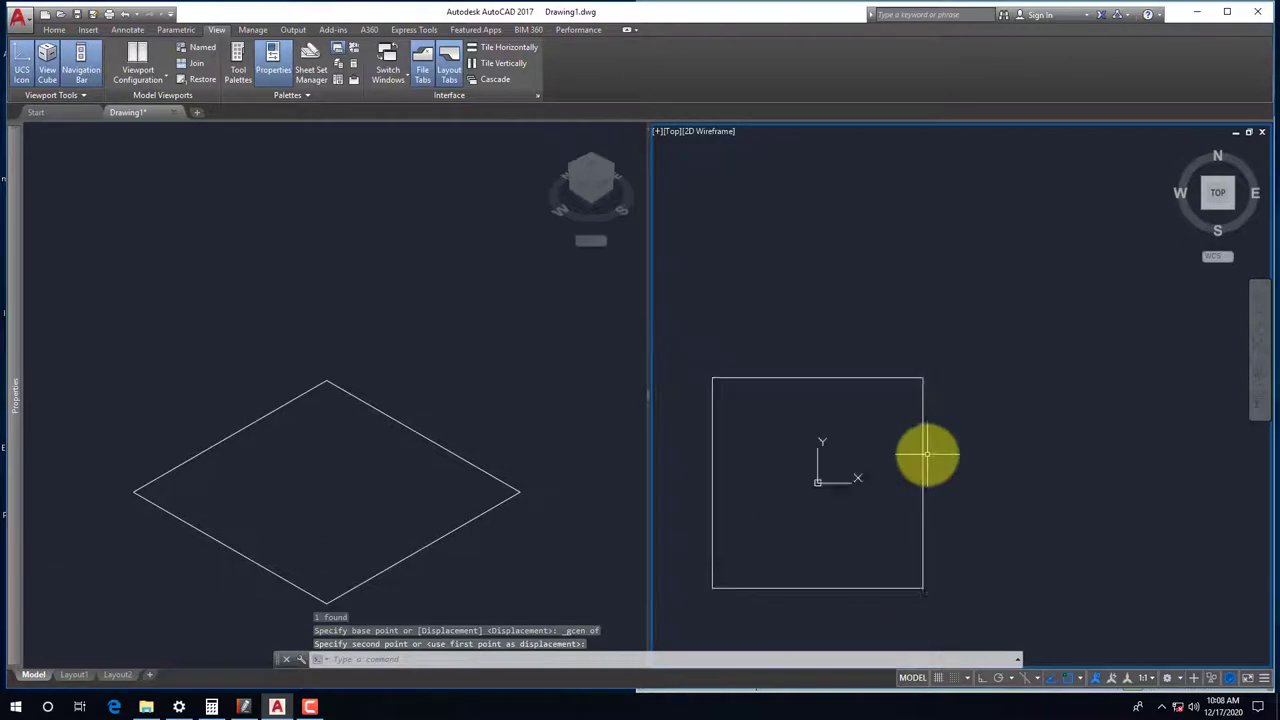
middle_click_drag(880, 500, 917, 474)
Measure the distance from 0,0 to the square's lower-left corner: 4242.6407
type("l")
key("Return")
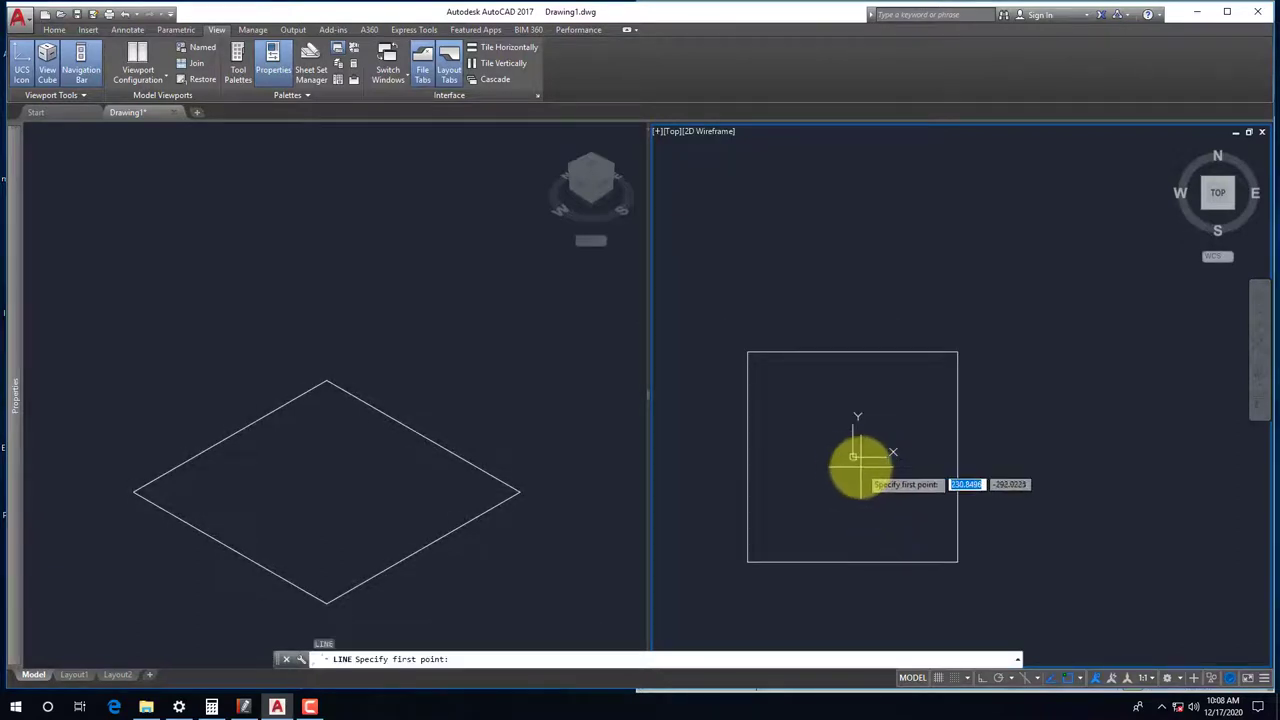
key("Escape")
type("i")
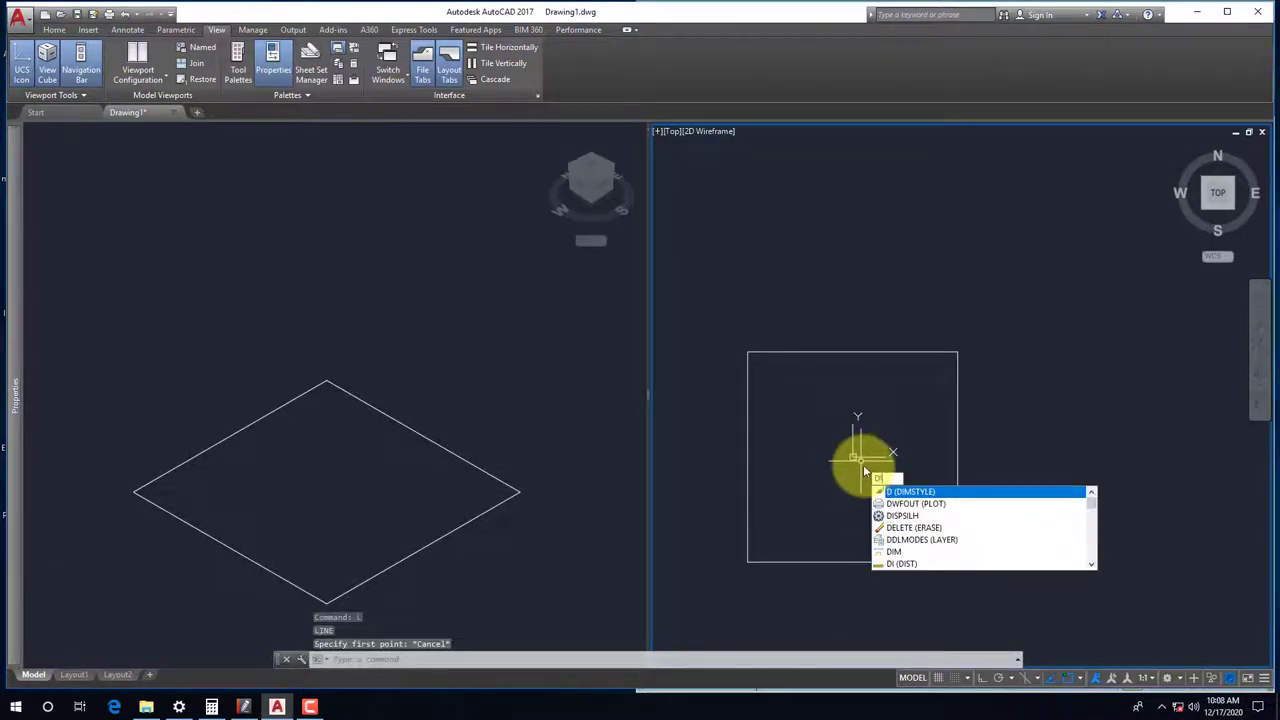
key("Return")
key("Return")
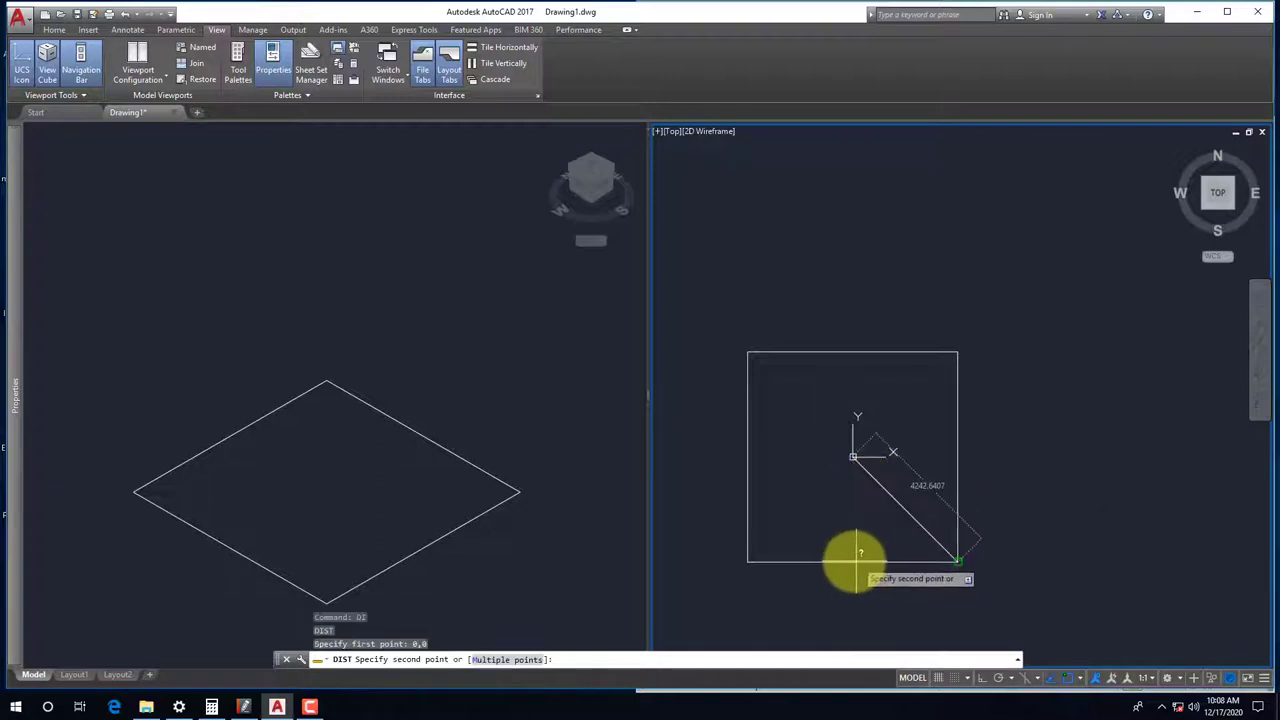
left_click(749, 560)
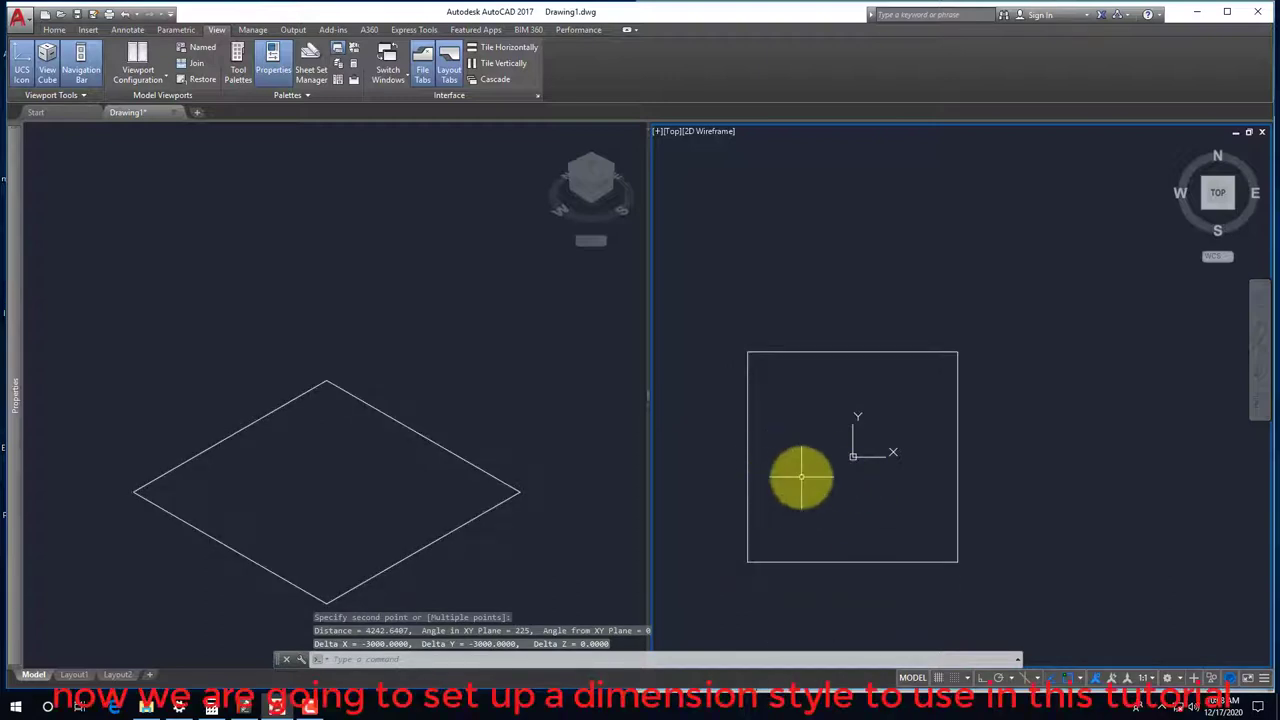
left_click(818, 447)
left_click(745, 400)
key("Escape")
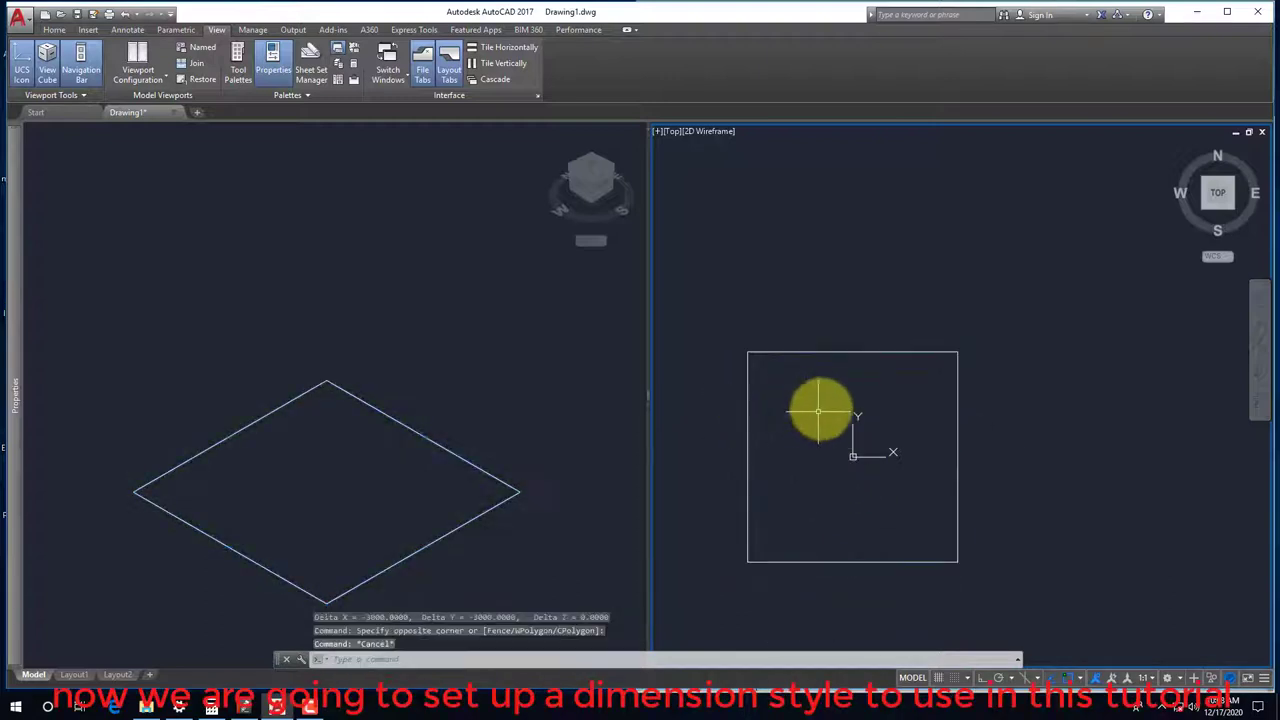
left_click(513, 395)
left_click(829, 429)
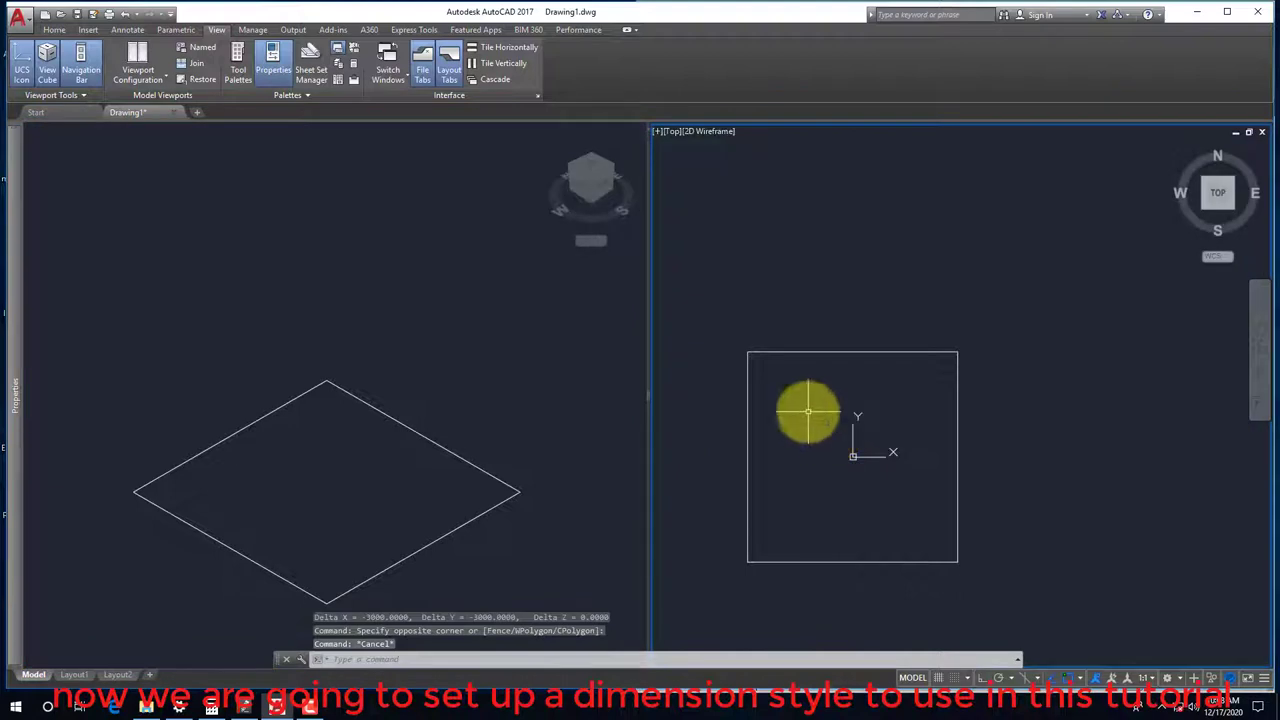
type("D")
Modify the Annotative dimension style, setting Extend beyond dim lines to 1.0000 instead of 0.1800
key("Return")
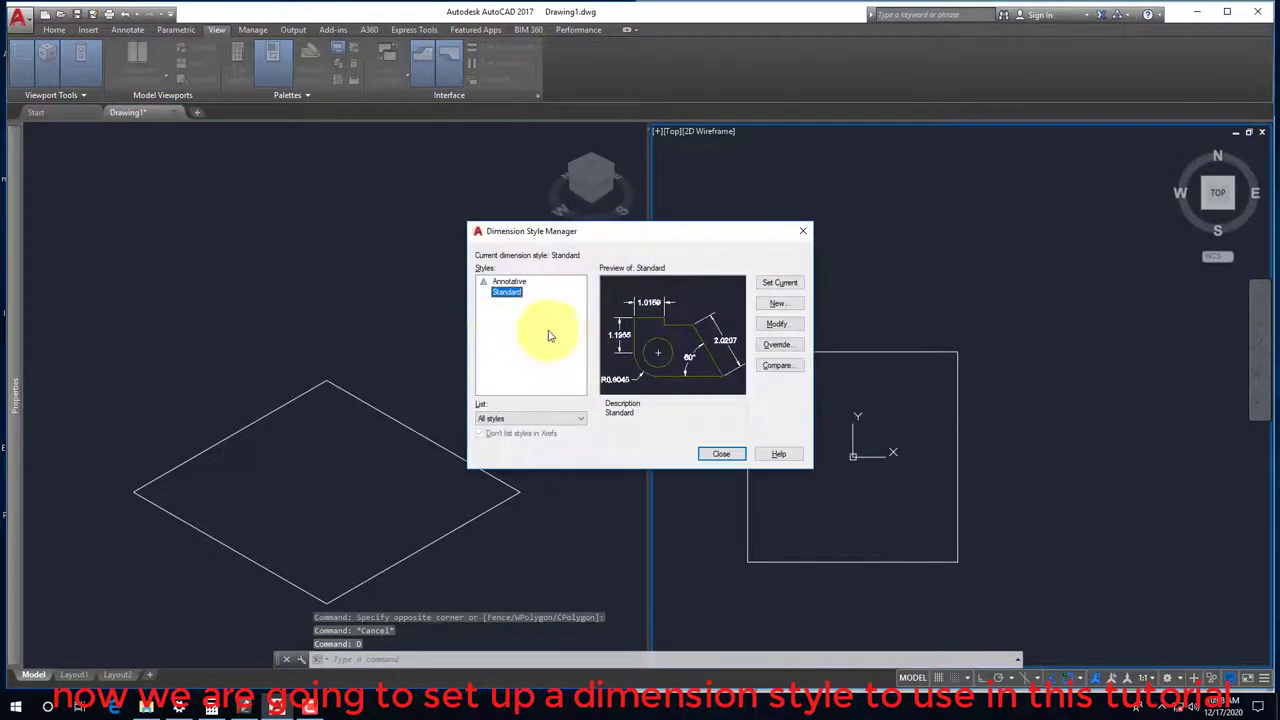
left_click(508, 282)
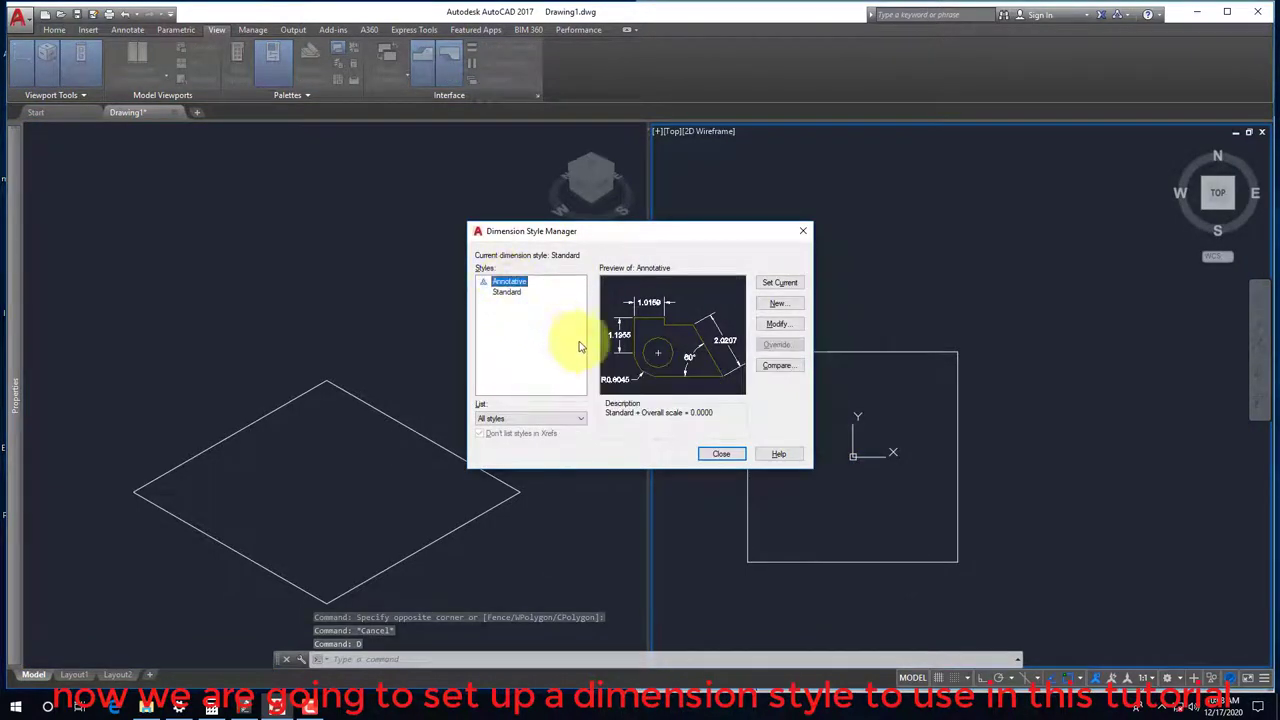
left_click(777, 328)
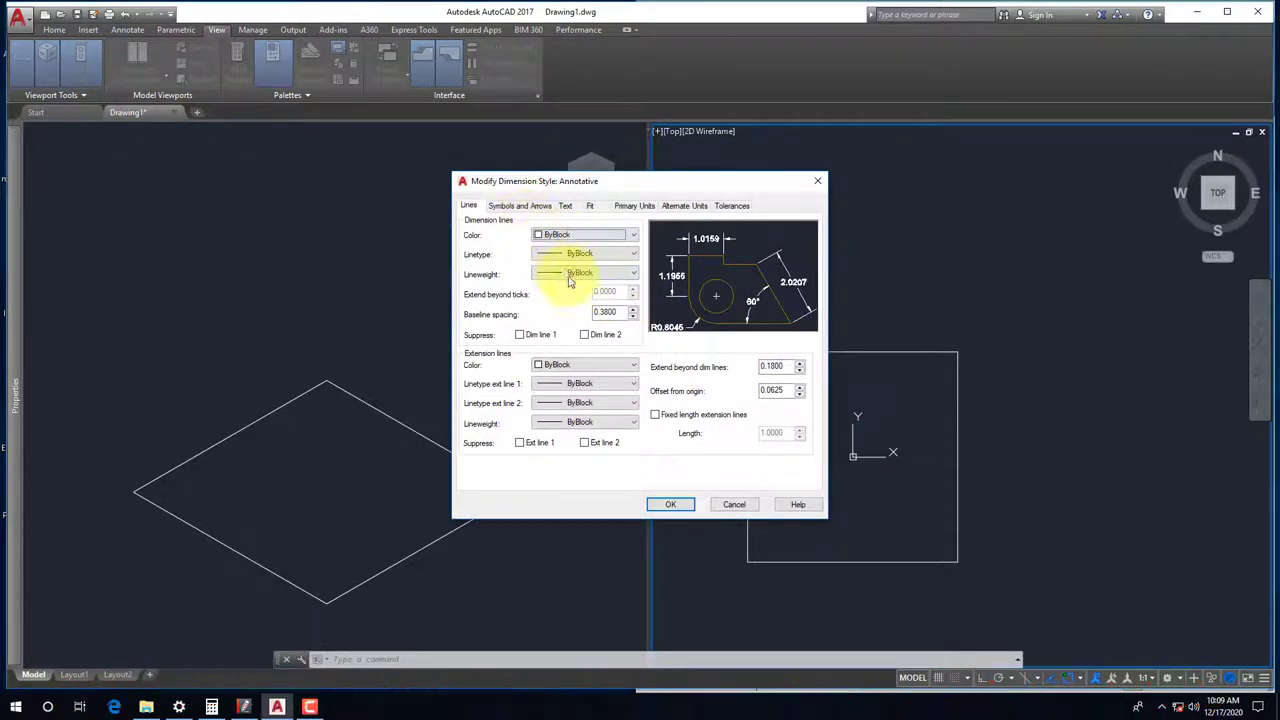
left_click_drag(610, 312, 551, 304)
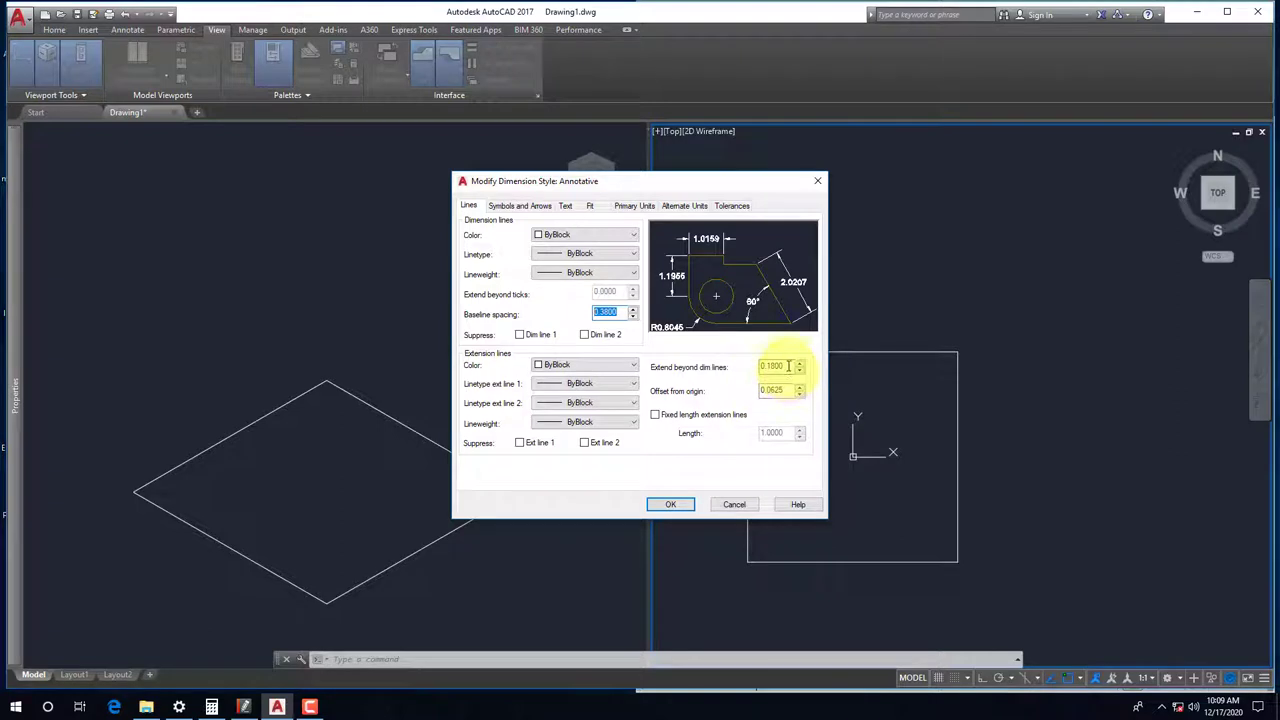
mouse_move(788, 366)
left_mouse_down()
mouse_move(752, 366)
mouse_move(733, 390)
left_mouse_up()
left_click_drag(787, 366, 736, 362)
type("1.0000")
key("Tab")
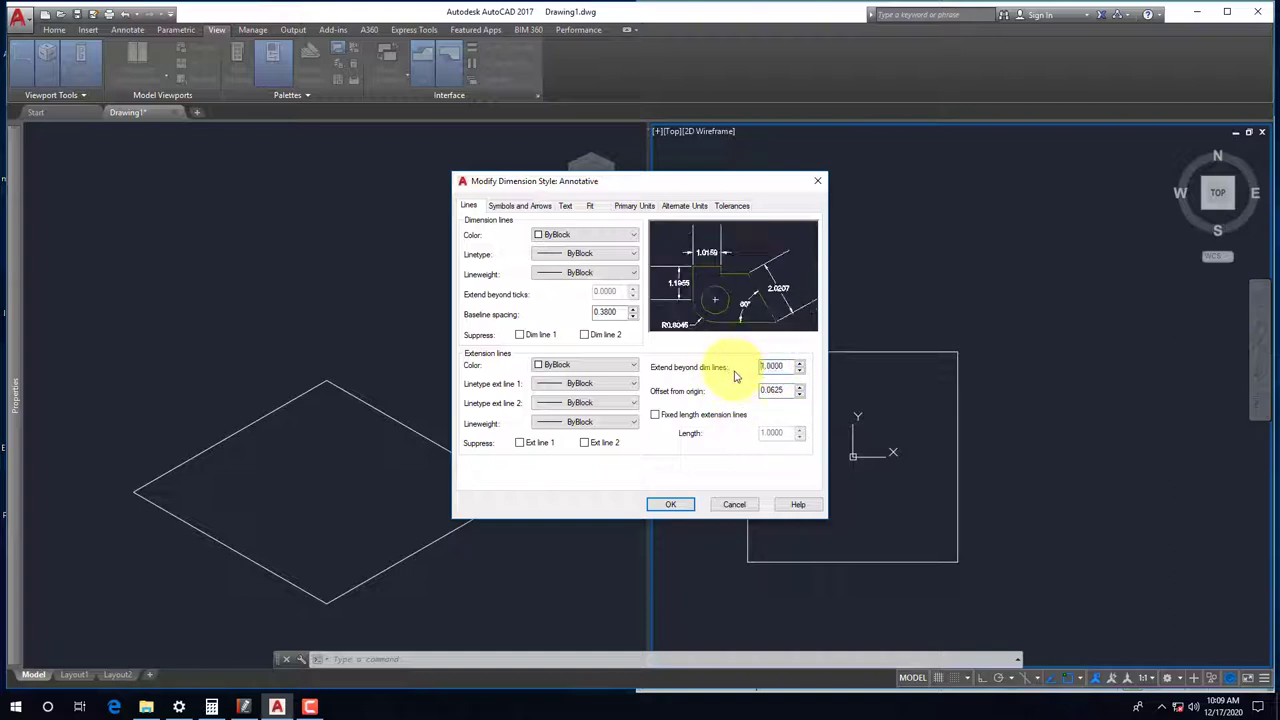
left_click_drag(787, 366, 757, 366)
Under Symbols and Arrows, set arrow size 3.0000 and dimension break size 3.7500
left_click(541, 208)
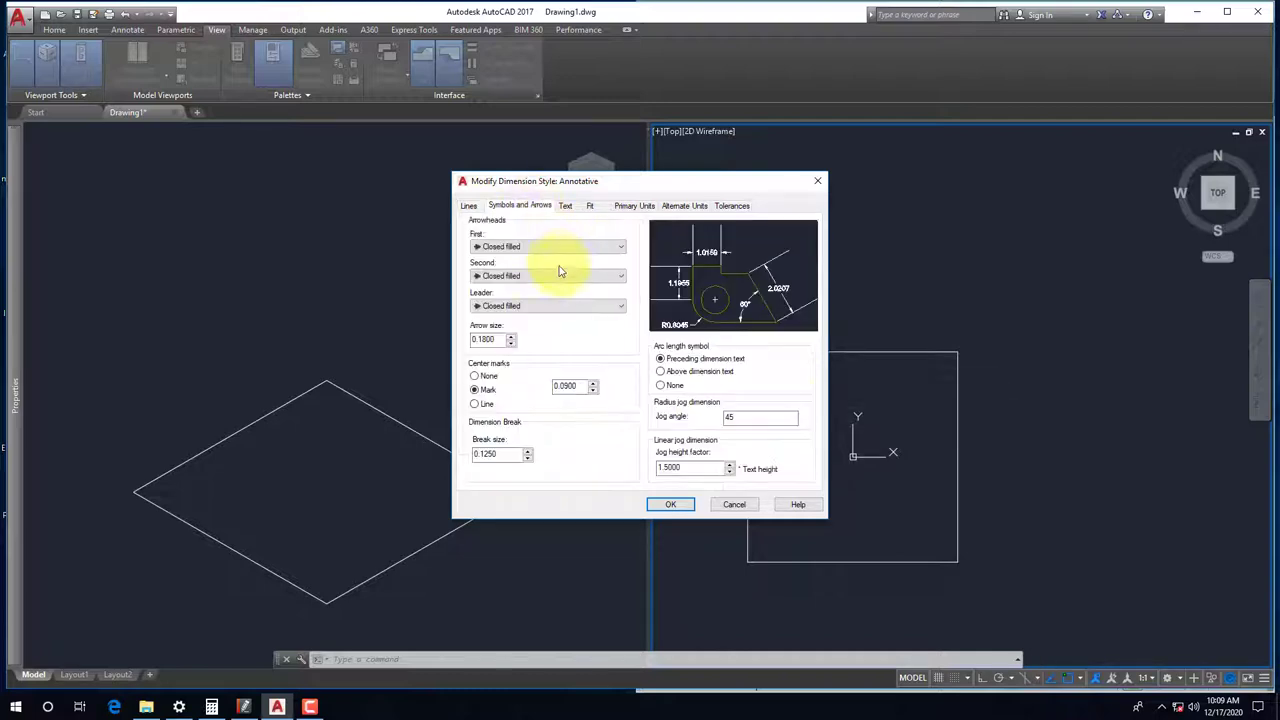
left_click_drag(500, 339, 457, 345)
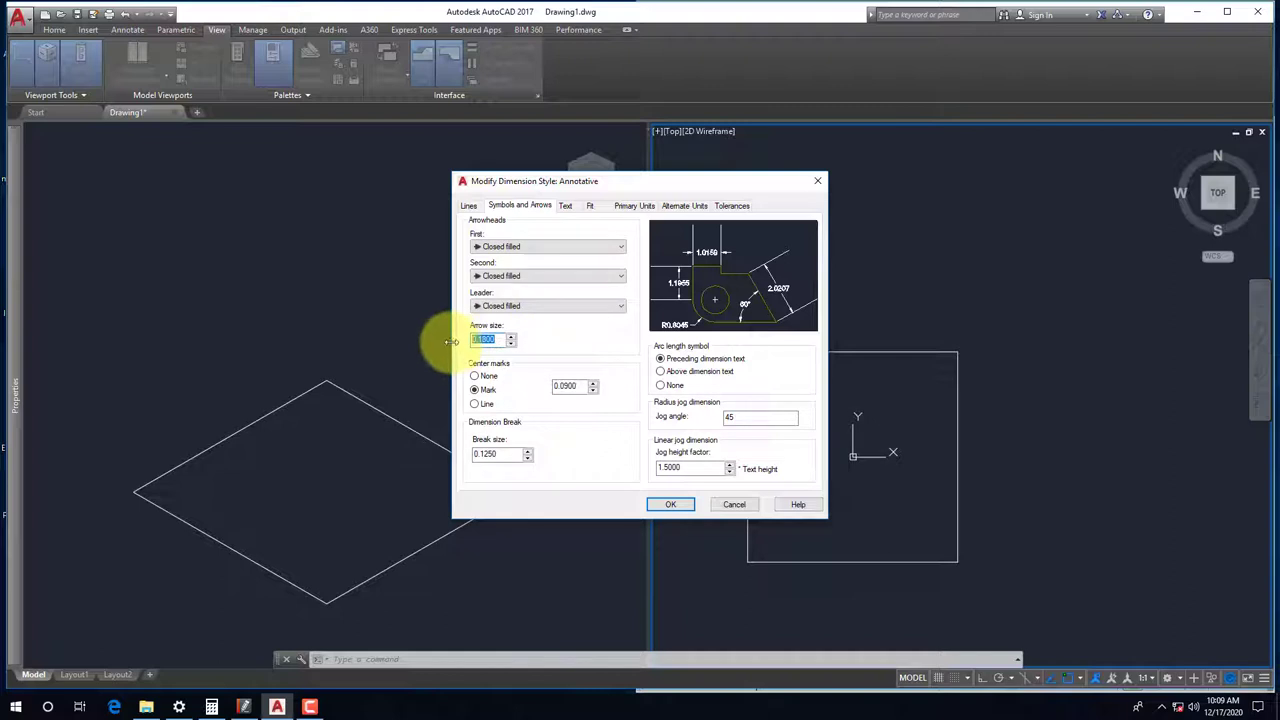
type("3")
left_click_drag(553, 386, 590, 398)
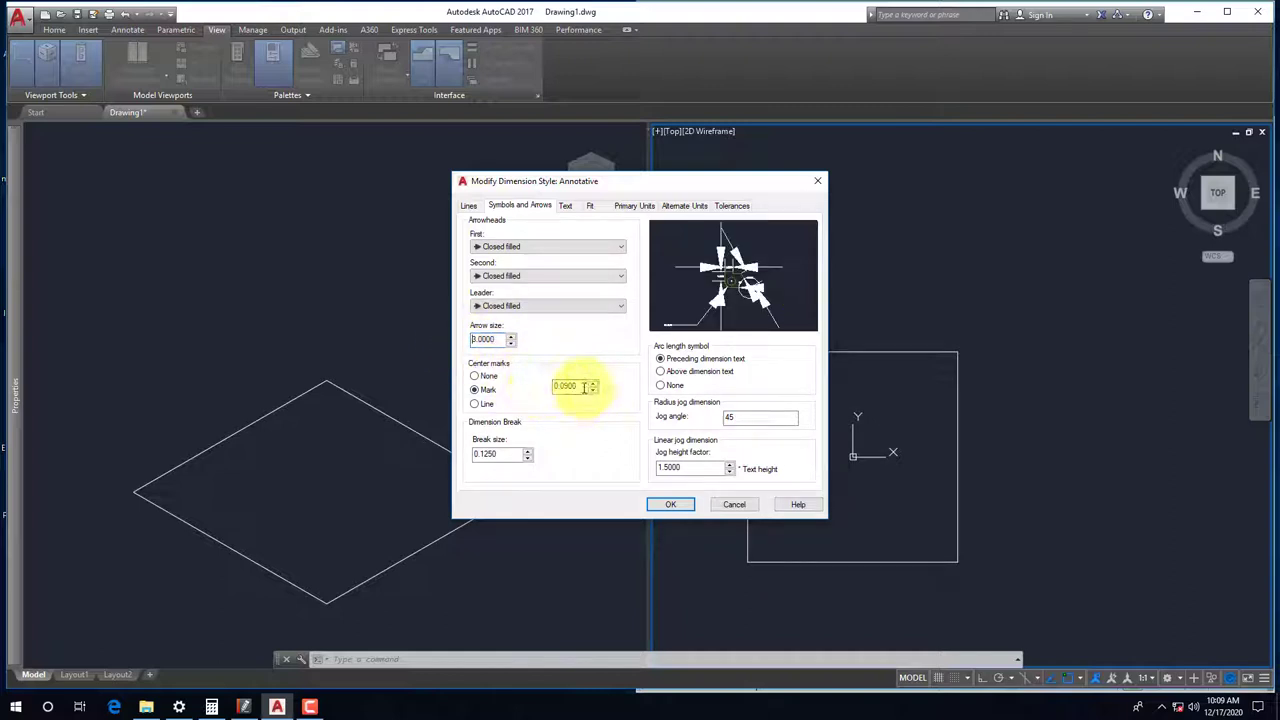
left_click_drag(498, 454, 447, 456)
type("3.7")
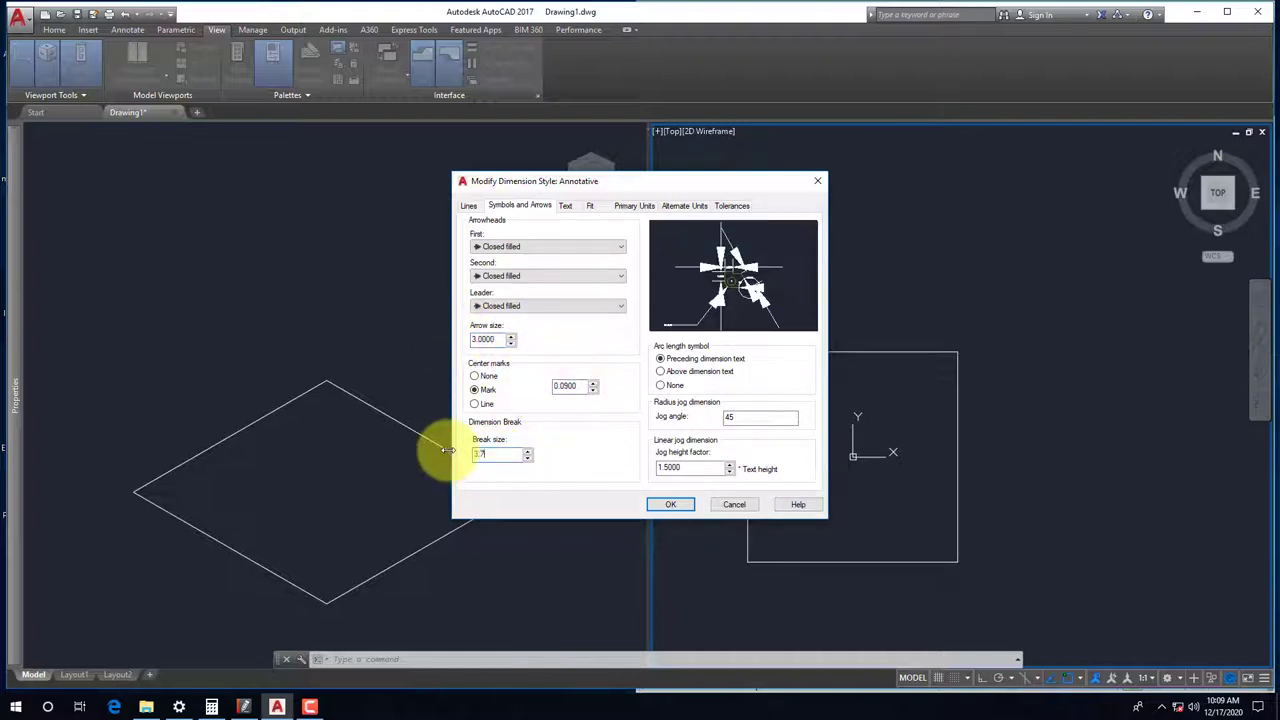
type("500")
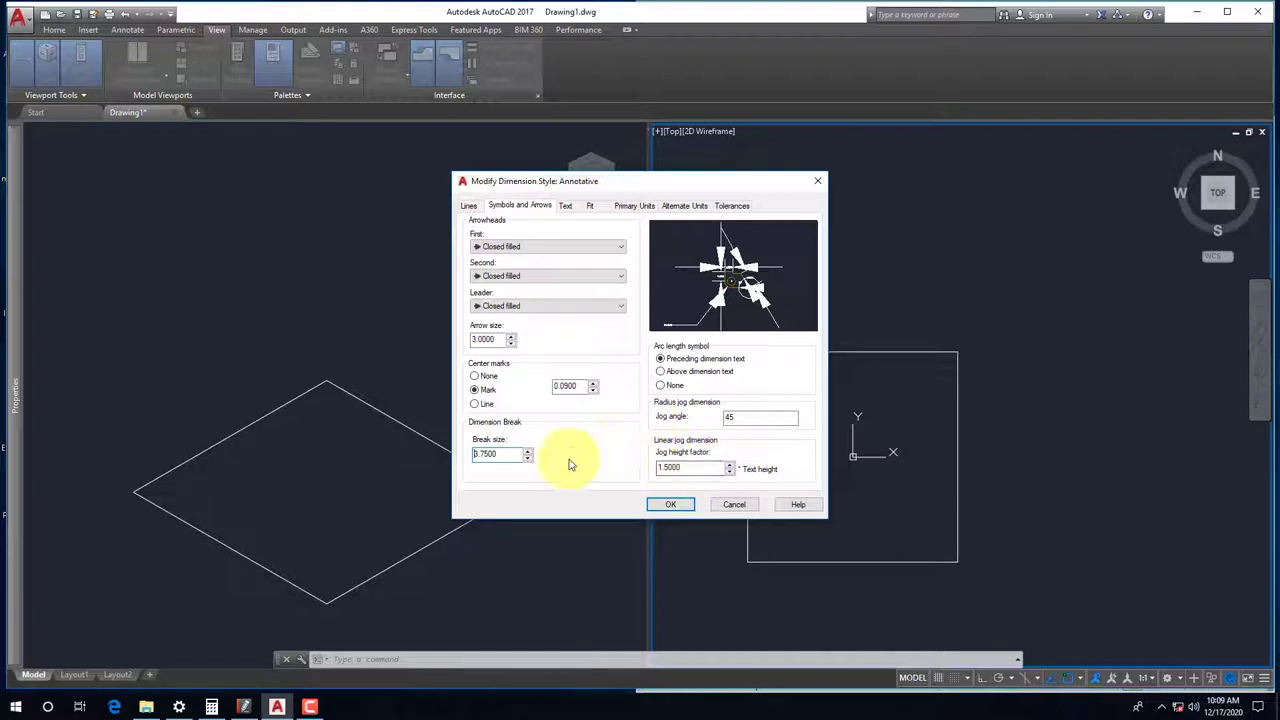
double_click(567, 386)
left_click_drag(583, 387, 518, 386)
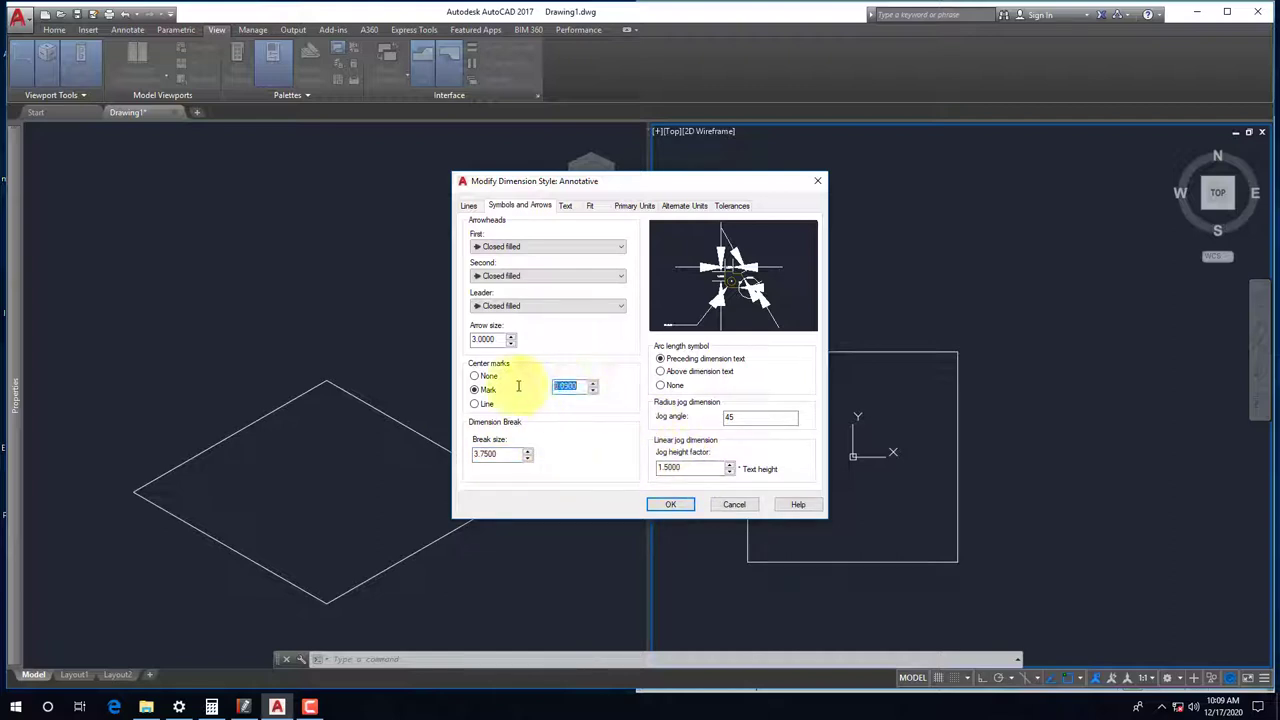
left_click(566, 206)
Set dimension text height to 3.0000 and use the Annotative text style
left_click_drag(618, 302, 557, 304)
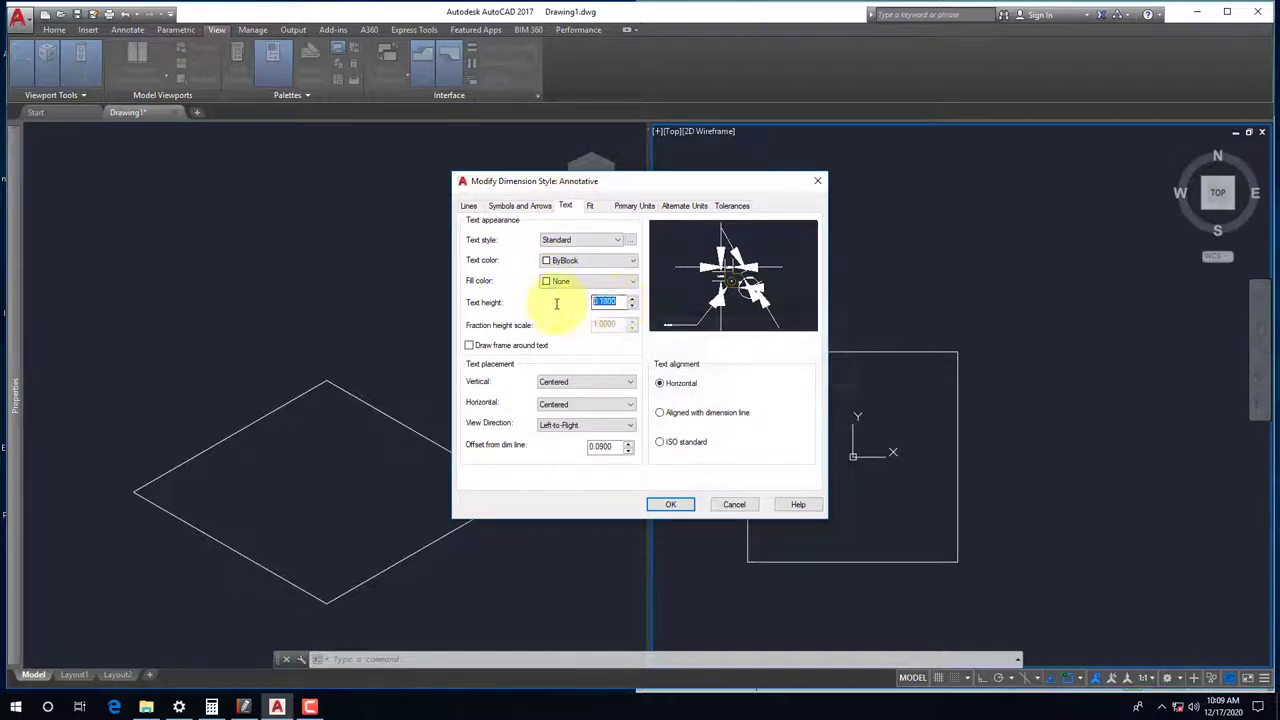
key("Tab")
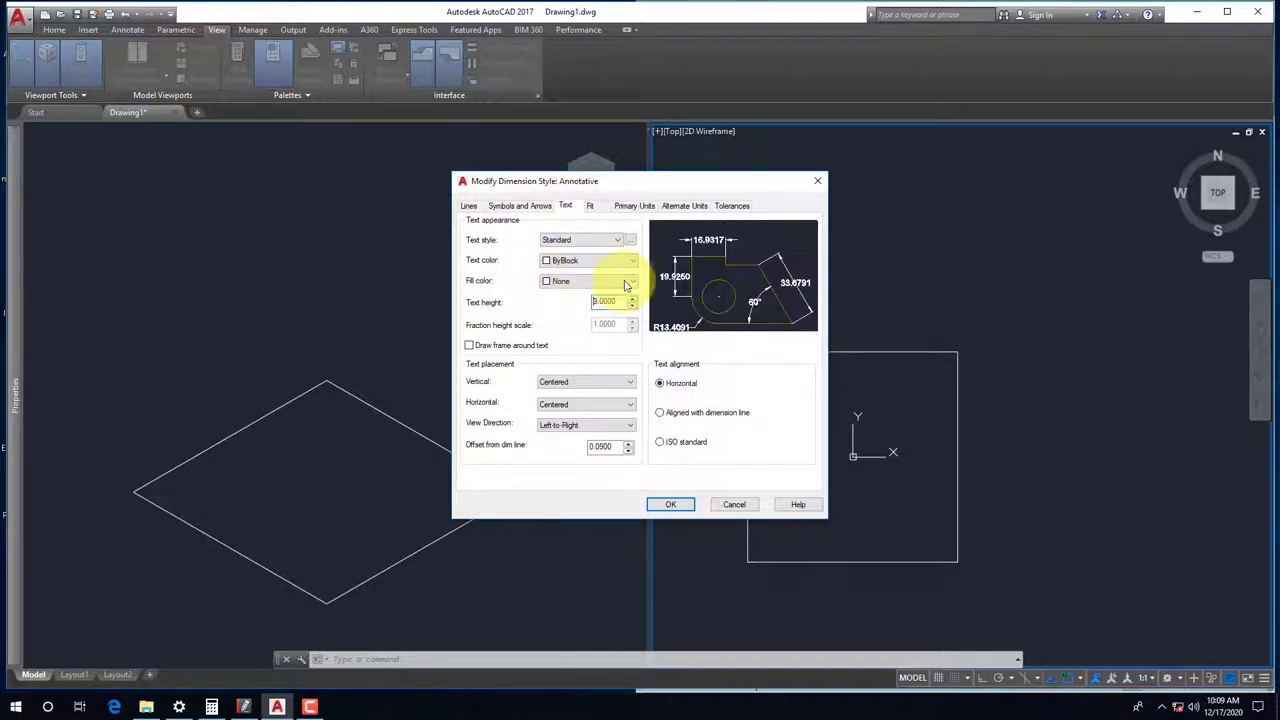
left_click(617, 242)
left_click(575, 253)
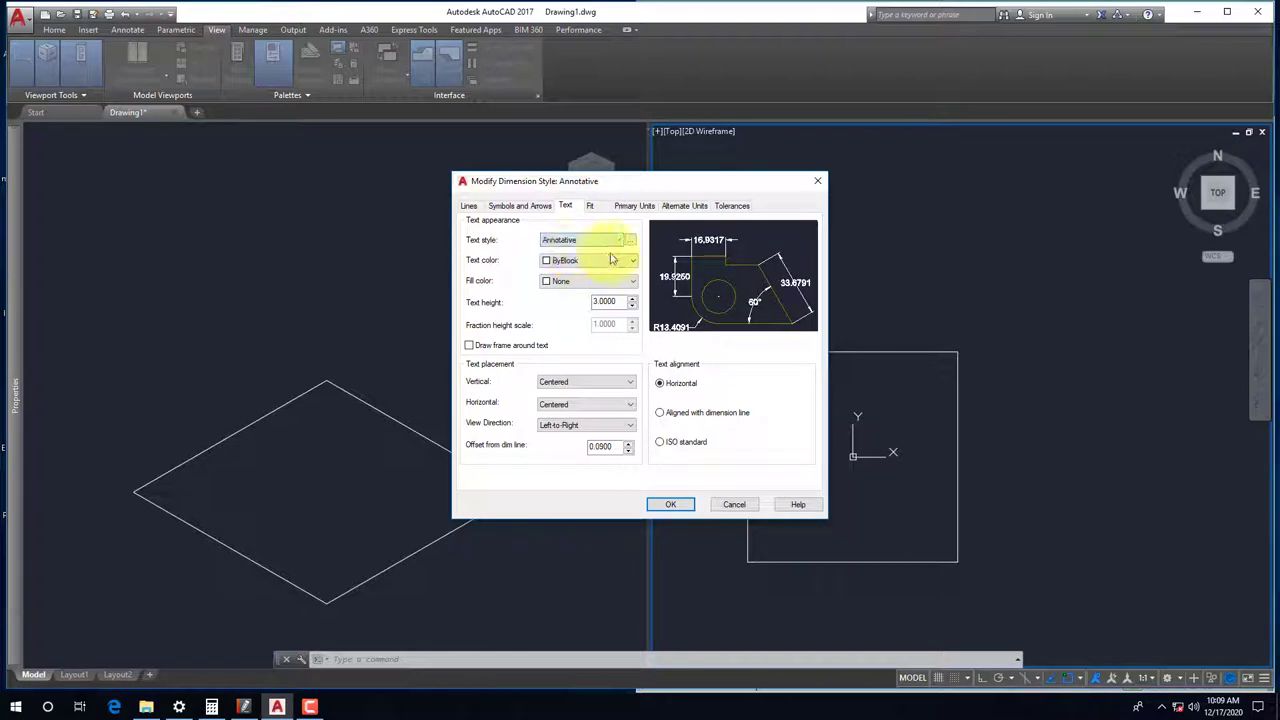
left_click(632, 242)
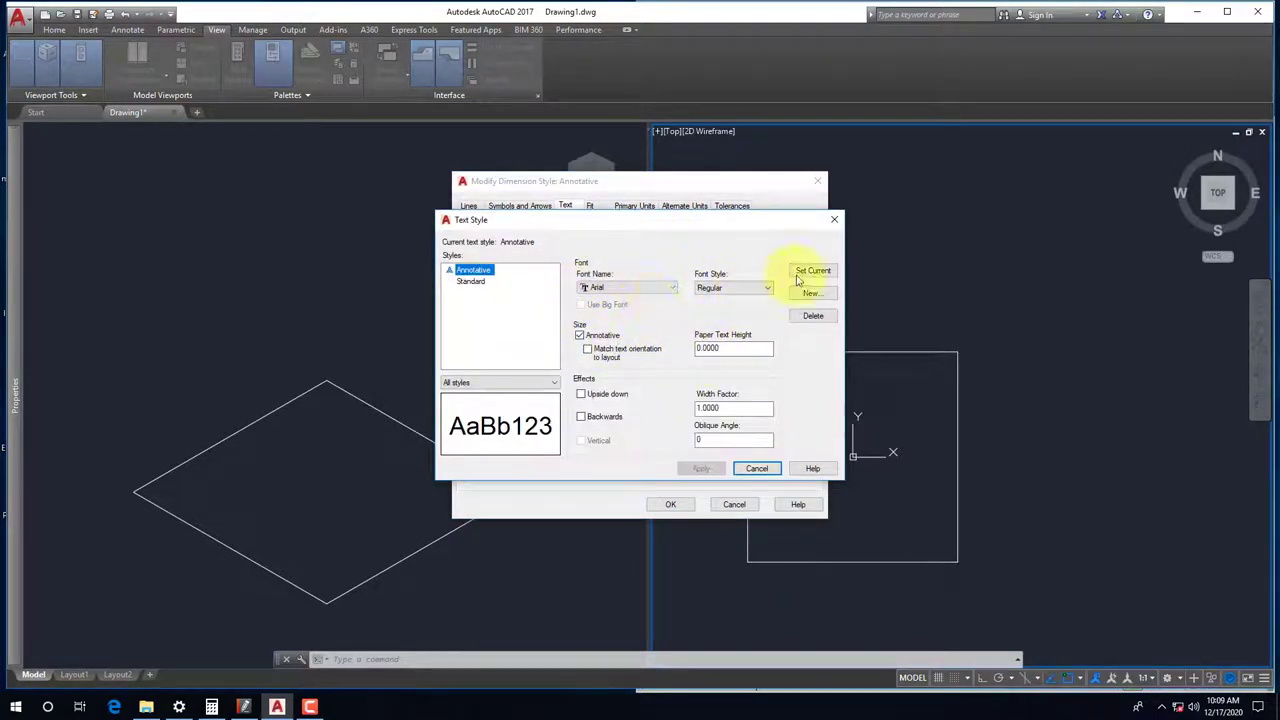
left_click(756, 468)
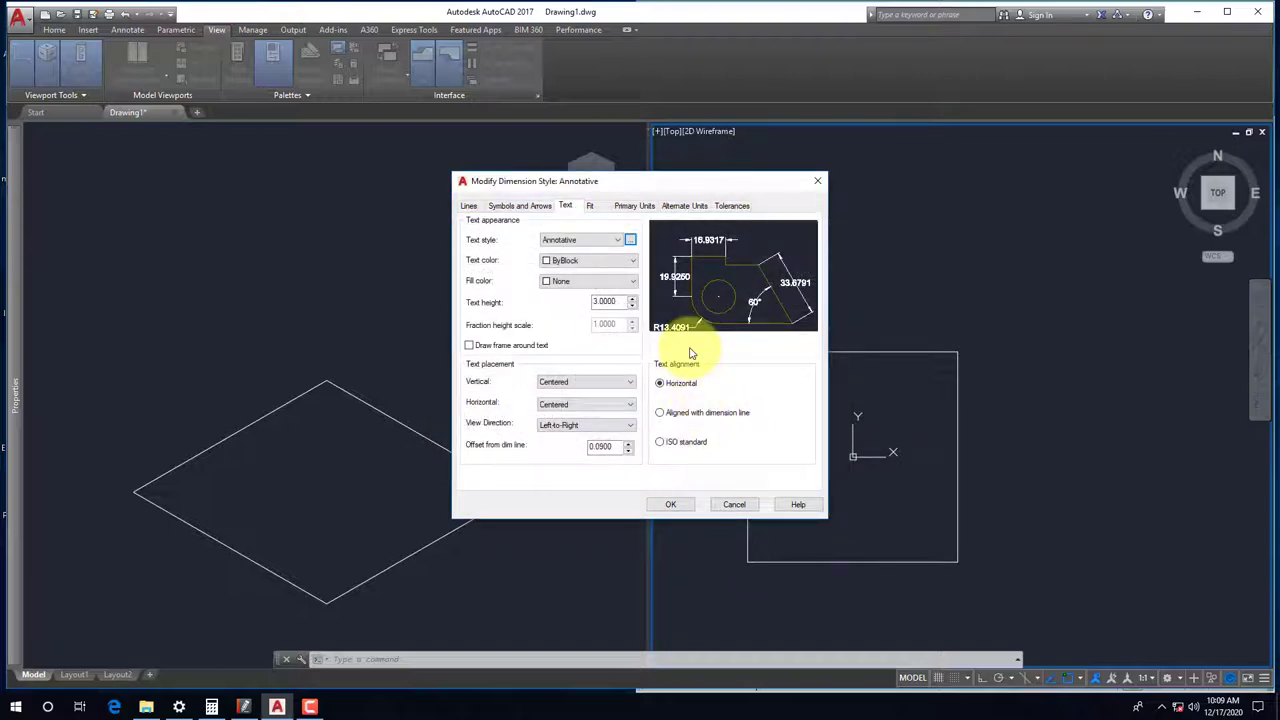
Set text offset 1.0000, aligned with the dimension line, placed vertically Above
double_click(612, 446)
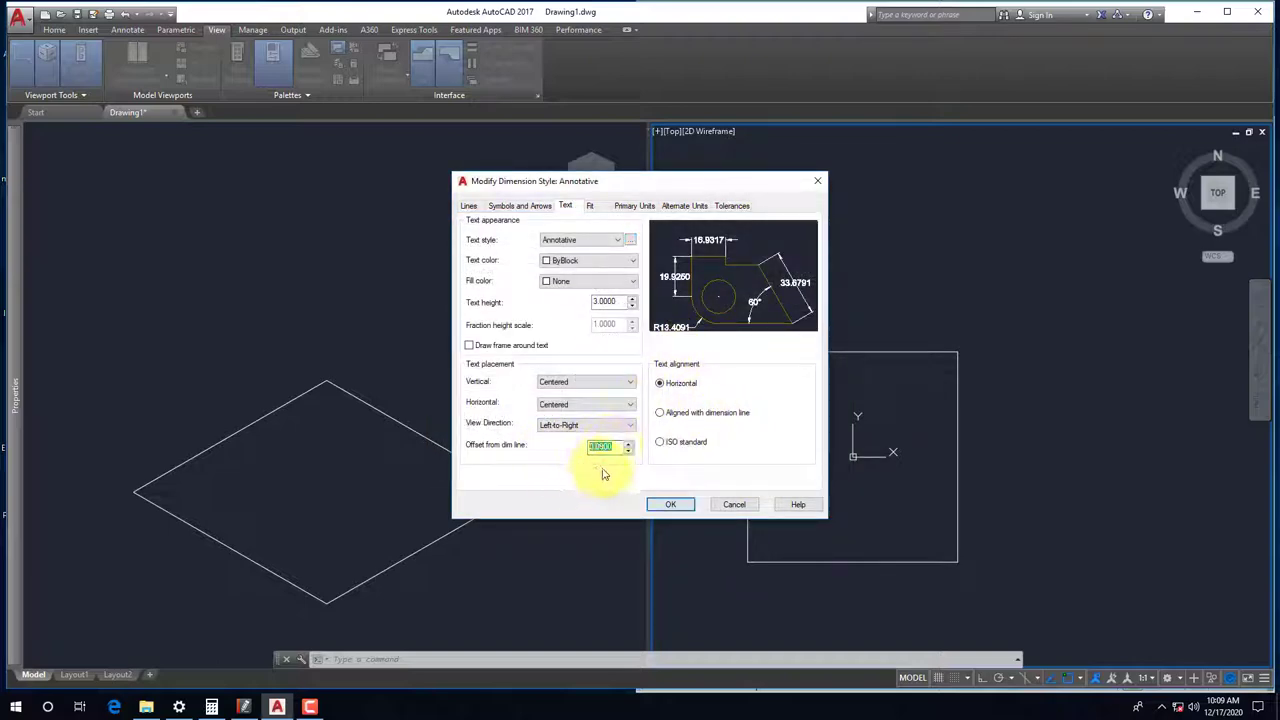
type("1")
key("Tab")
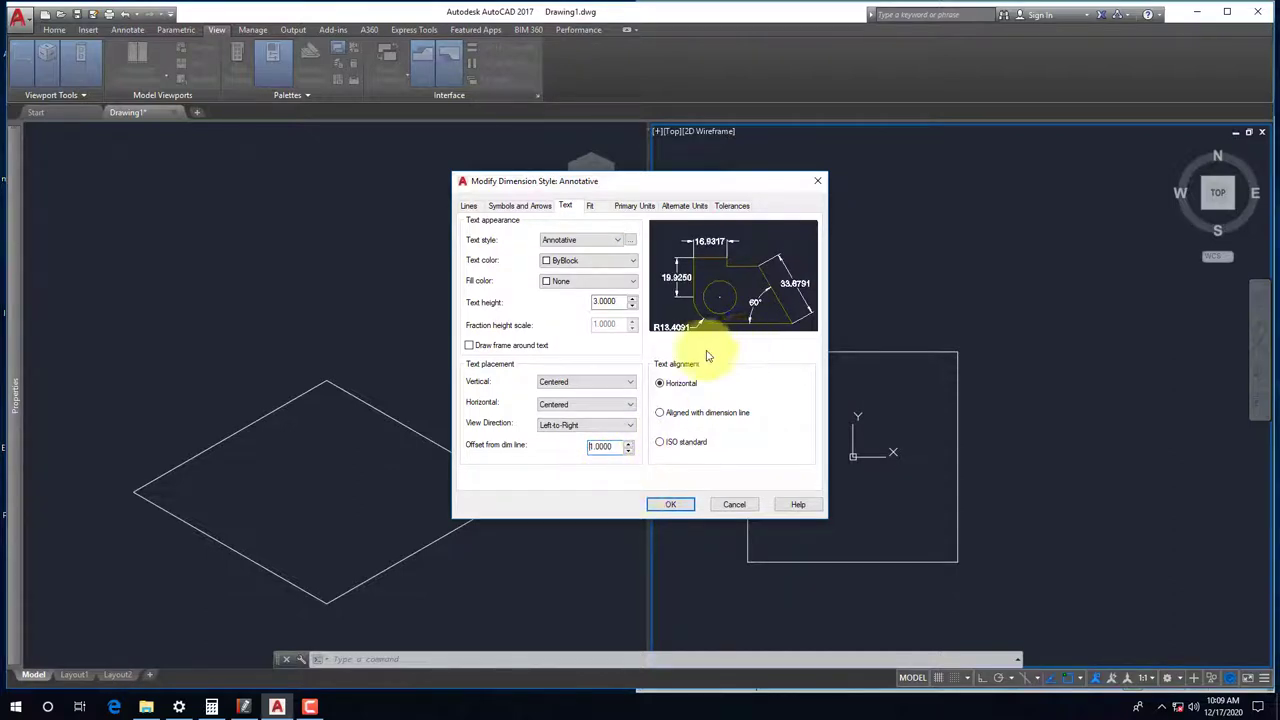
left_click(667, 414)
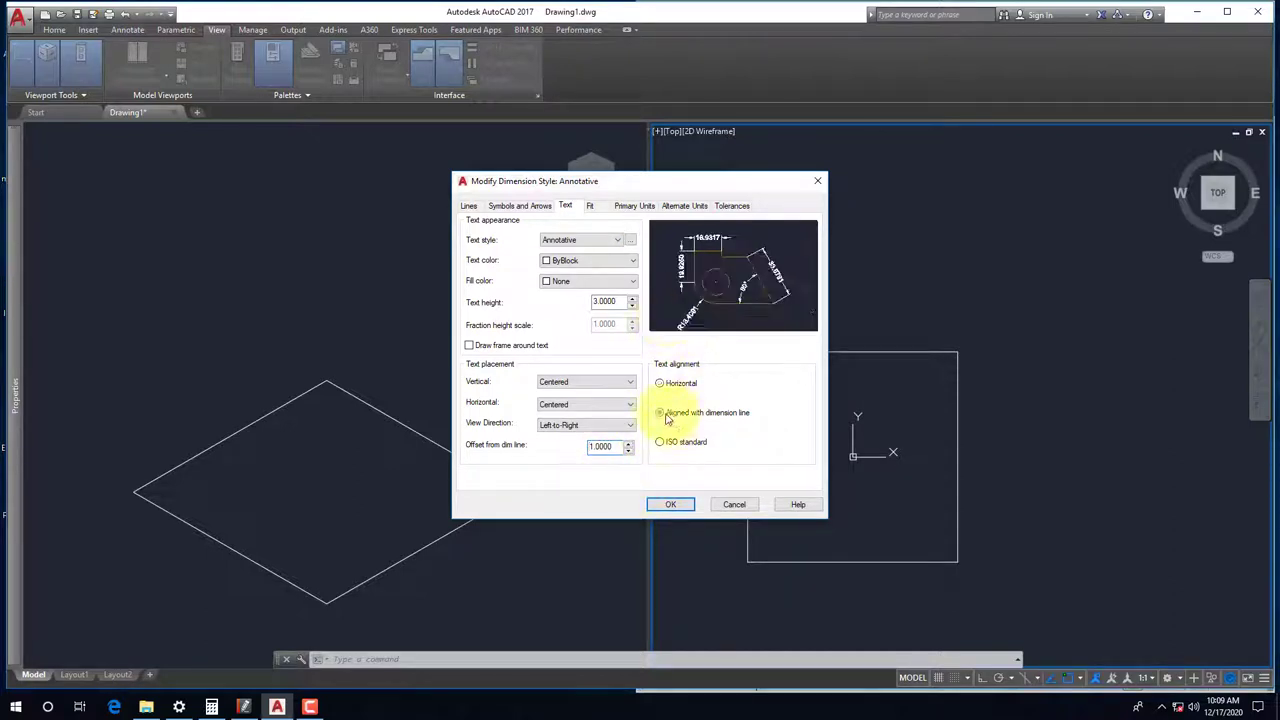
left_click(590, 382)
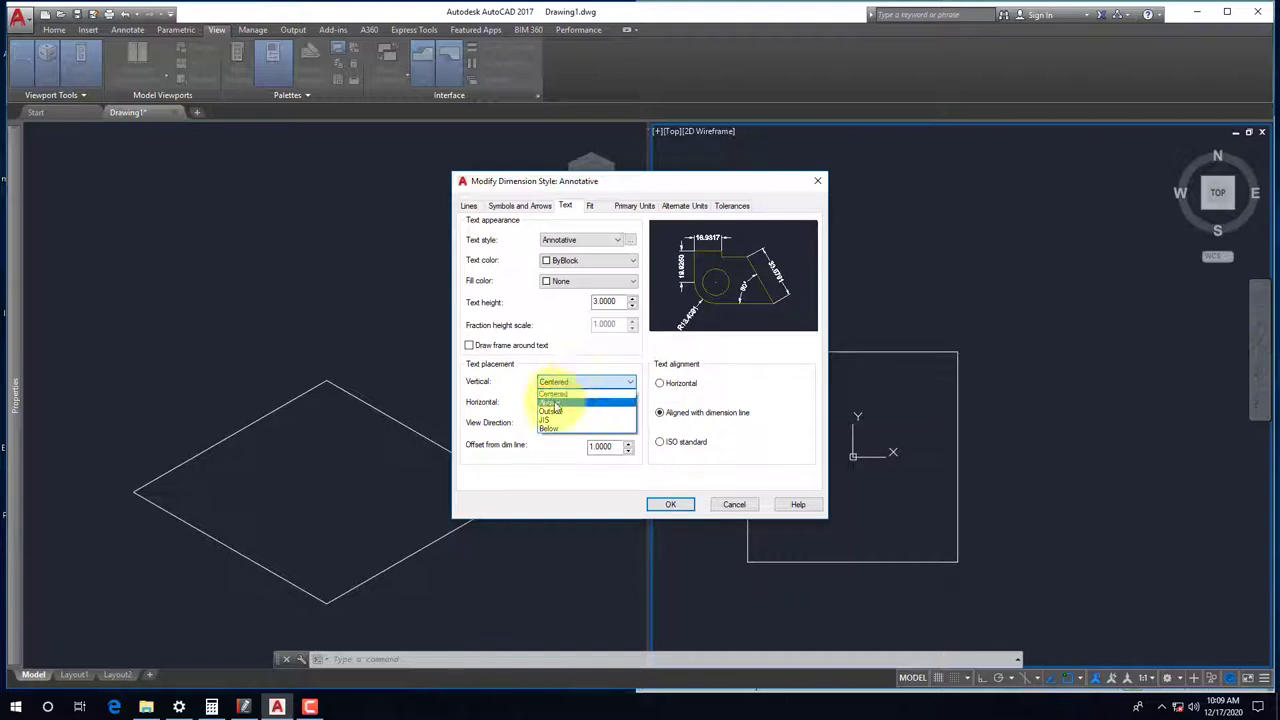
left_click(620, 407)
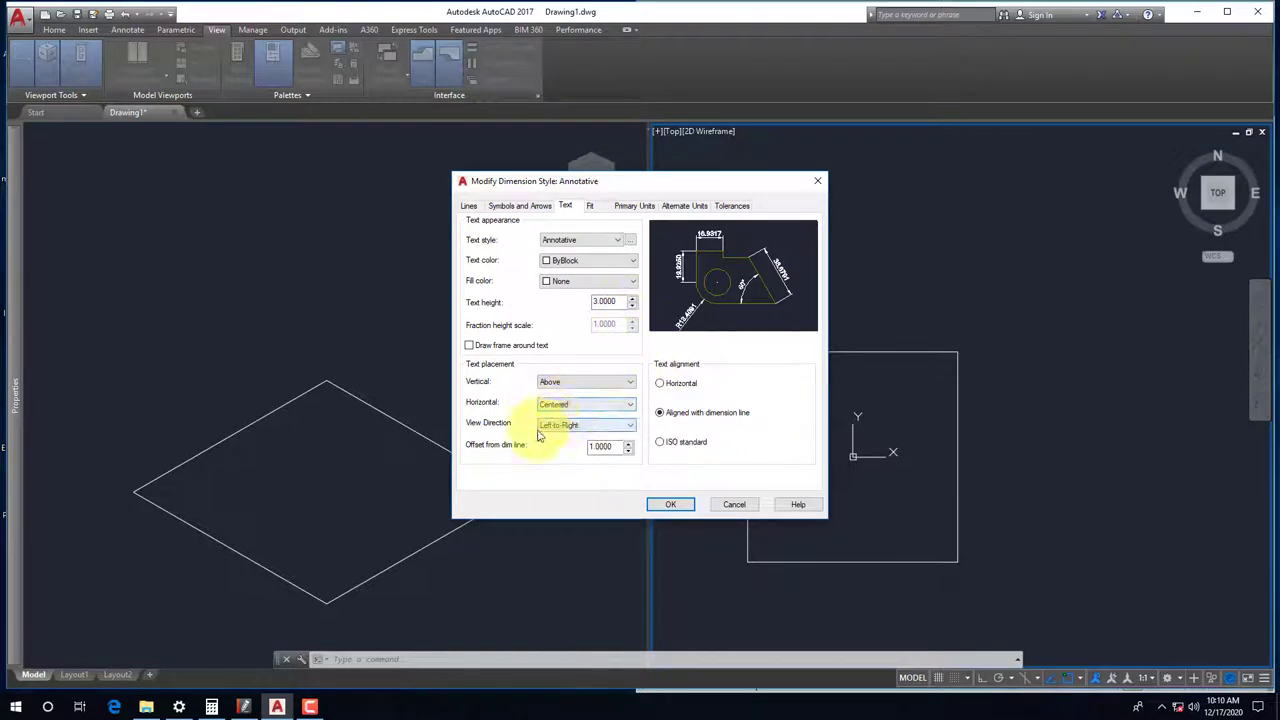
double_click(618, 447)
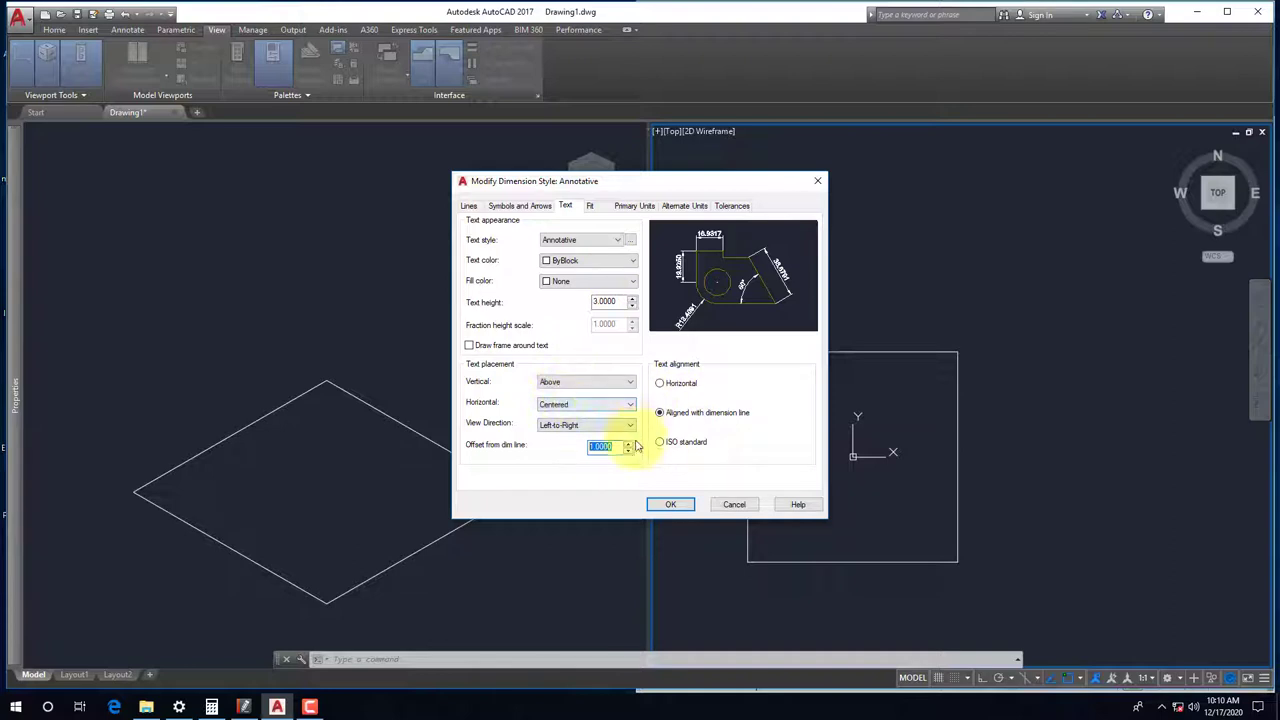
left_click(598, 208)
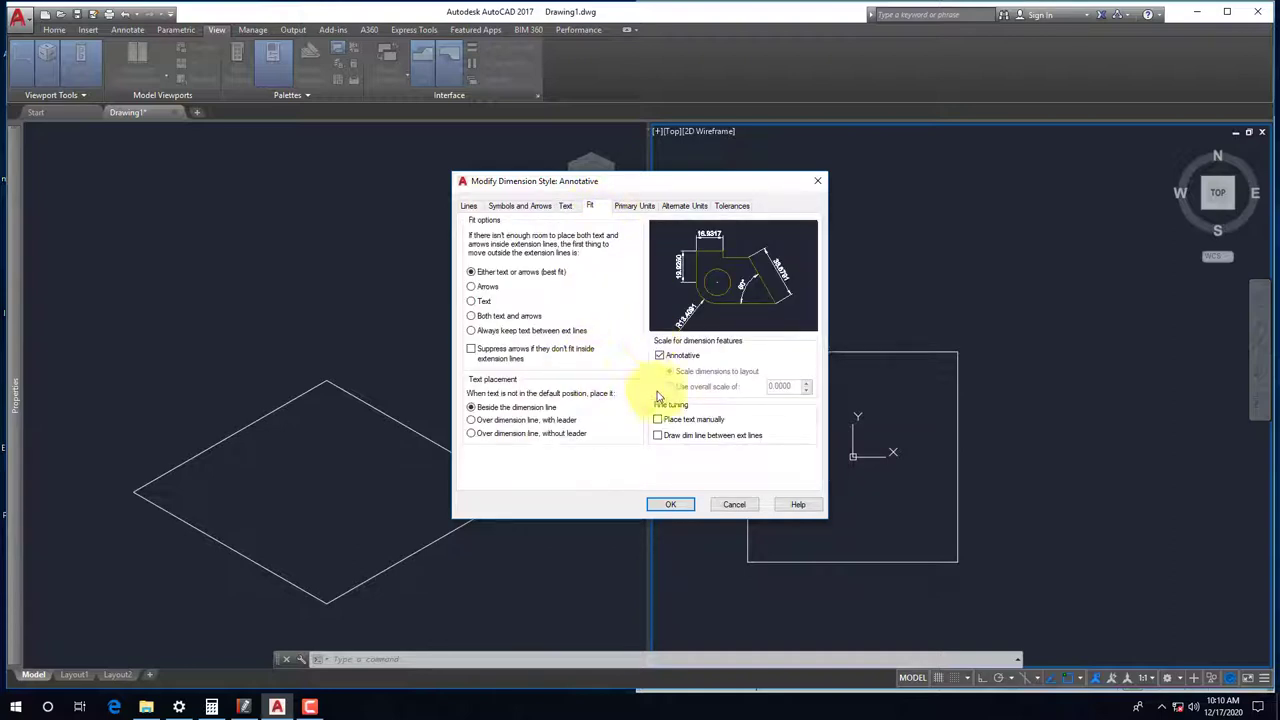
Set the Primary Units linear precision to 0
left_click(632, 207)
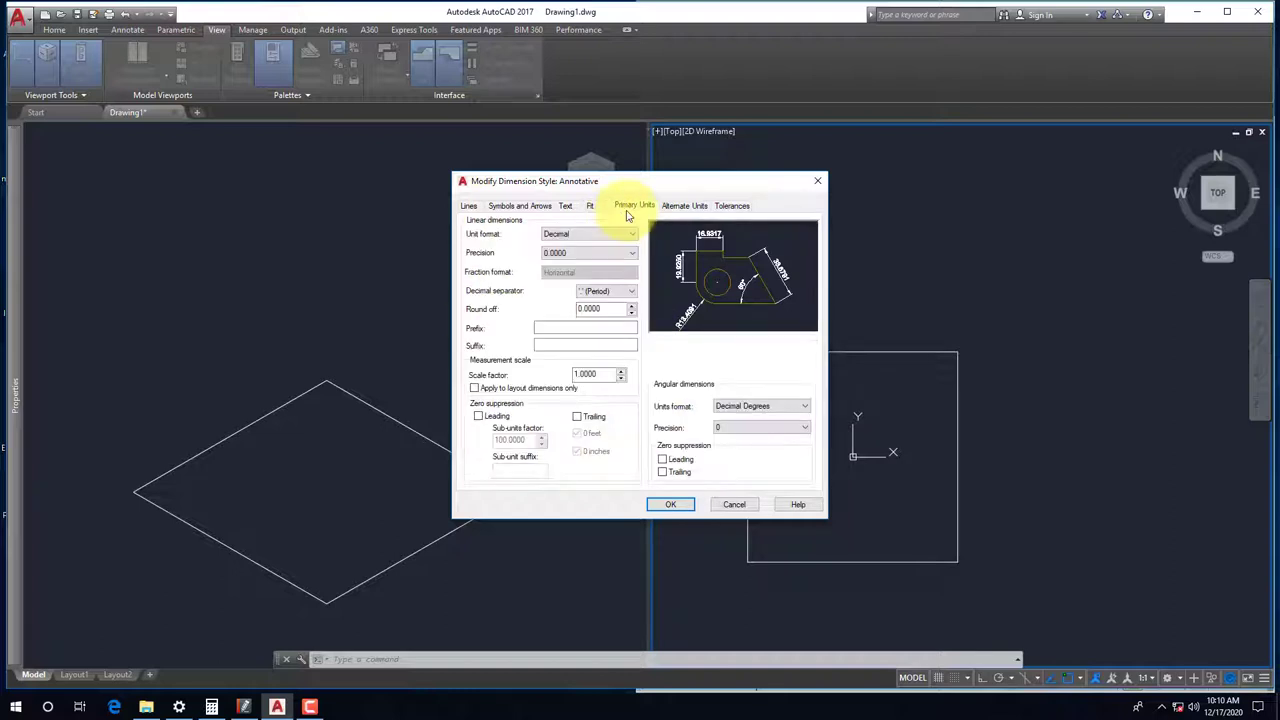
left_click(572, 252)
left_click(561, 266)
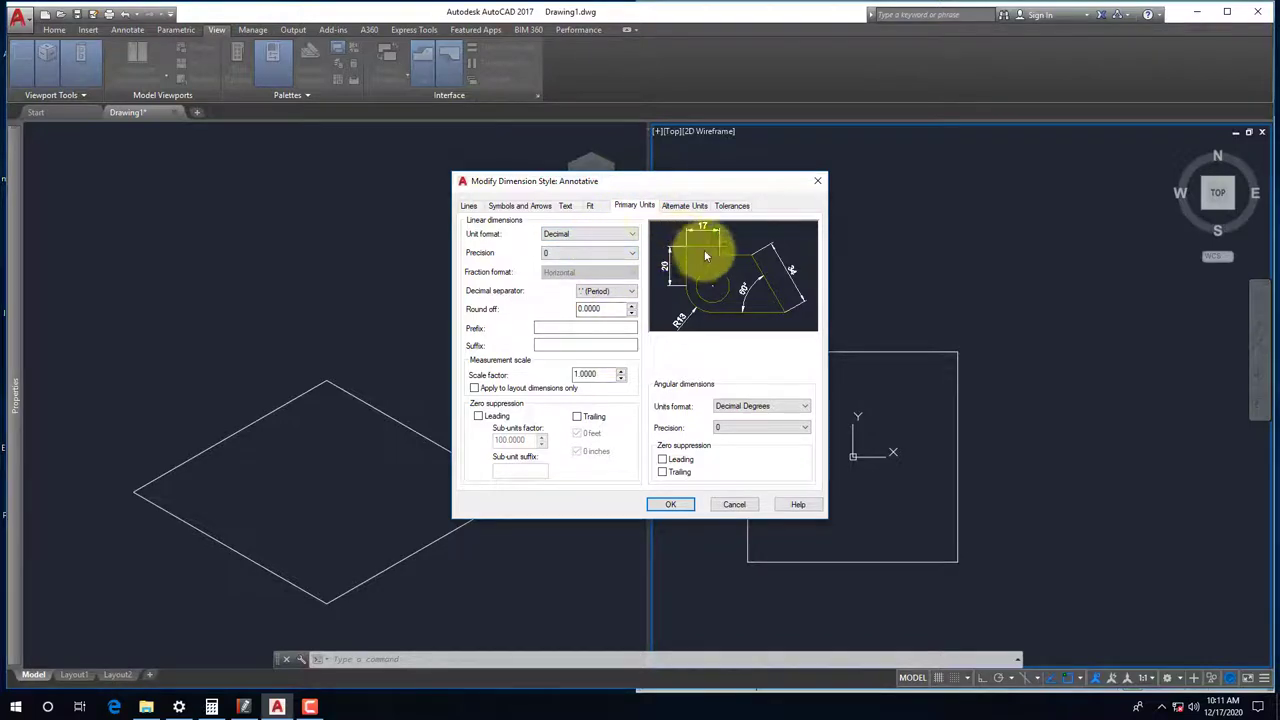
left_click(684, 206)
left_click(634, 206)
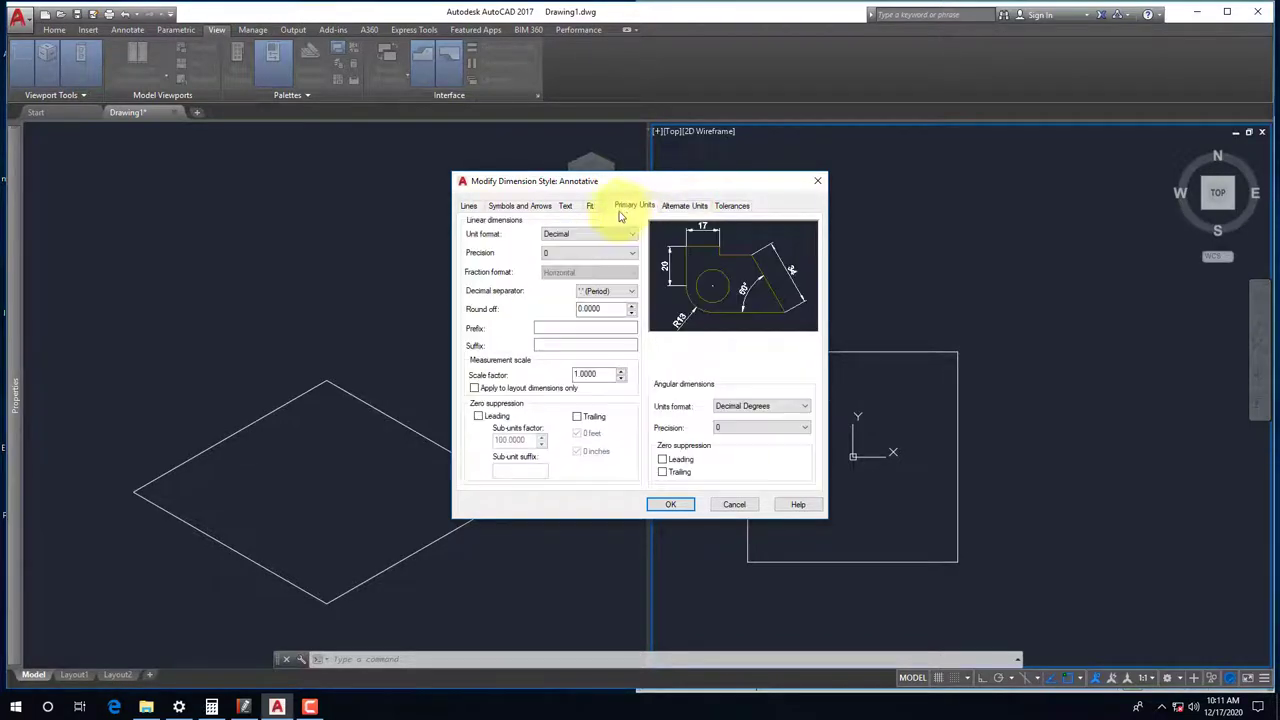
left_click(589, 206)
left_click(566, 206)
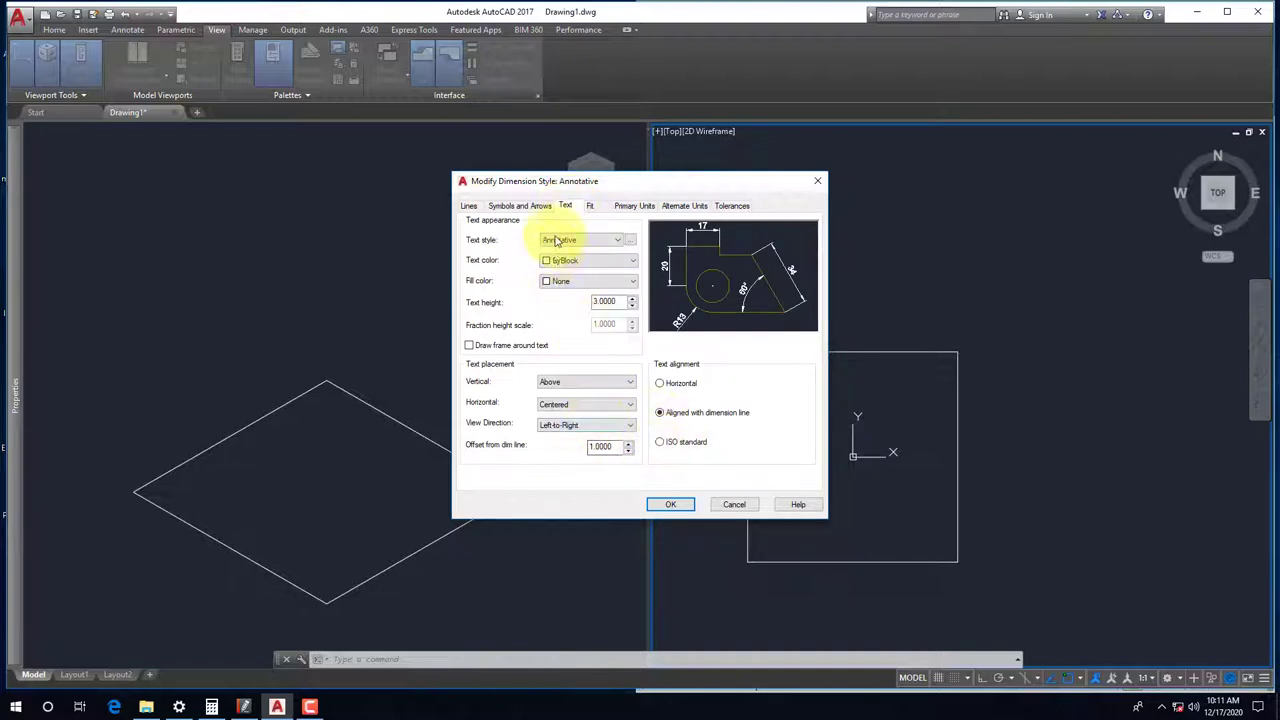
Set centre mark size 3, accept the changes, and make Annotative the current style
left_click(520, 206)
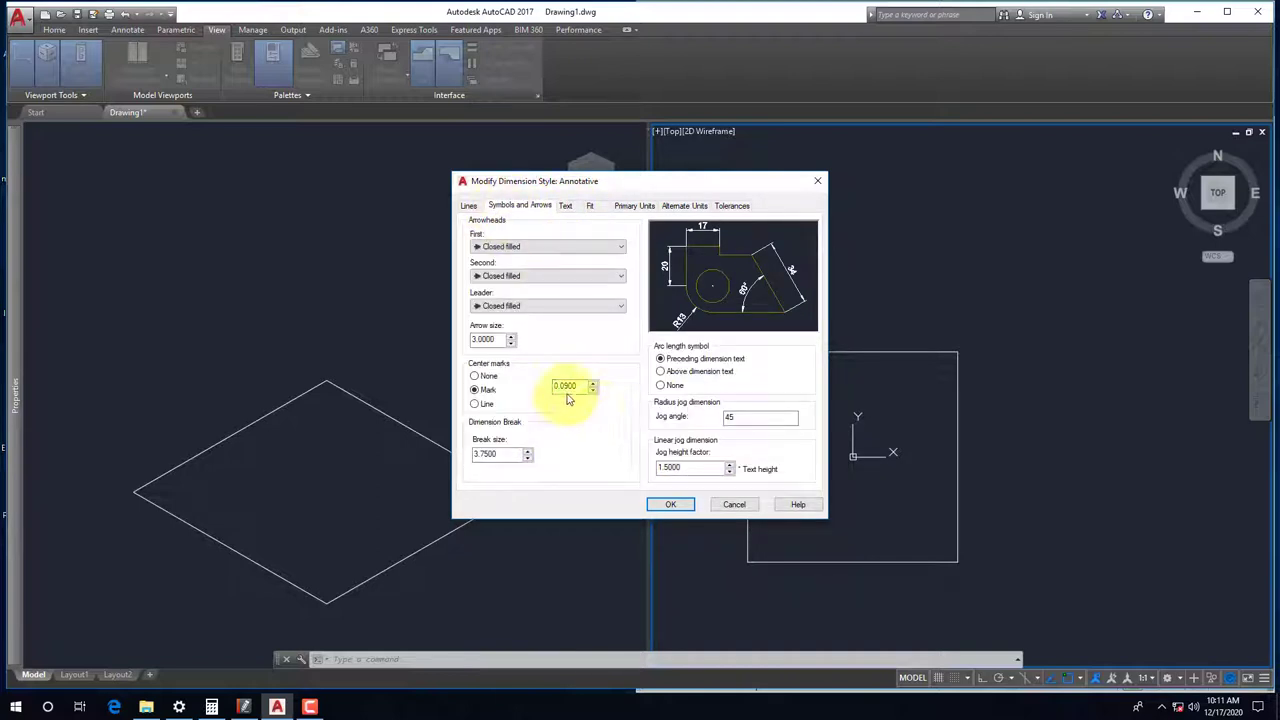
double_click(566, 386)
type("3")
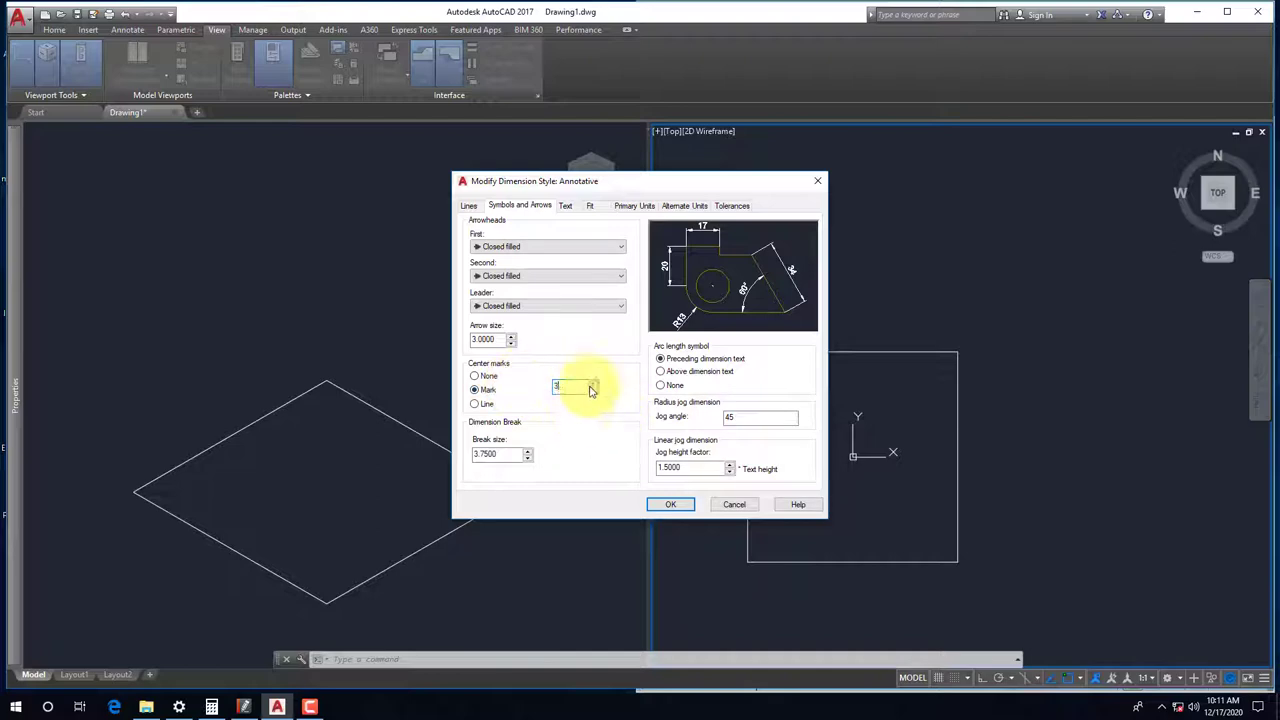
left_click(668, 504)
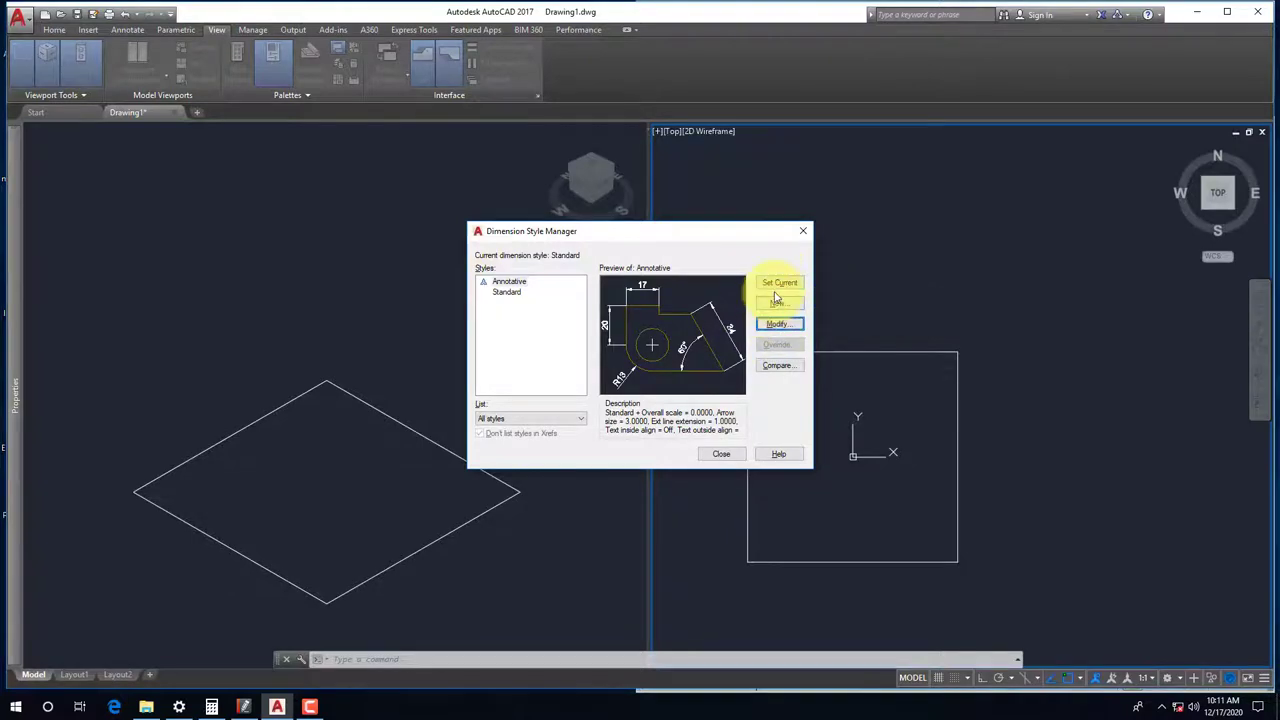
left_click(779, 283)
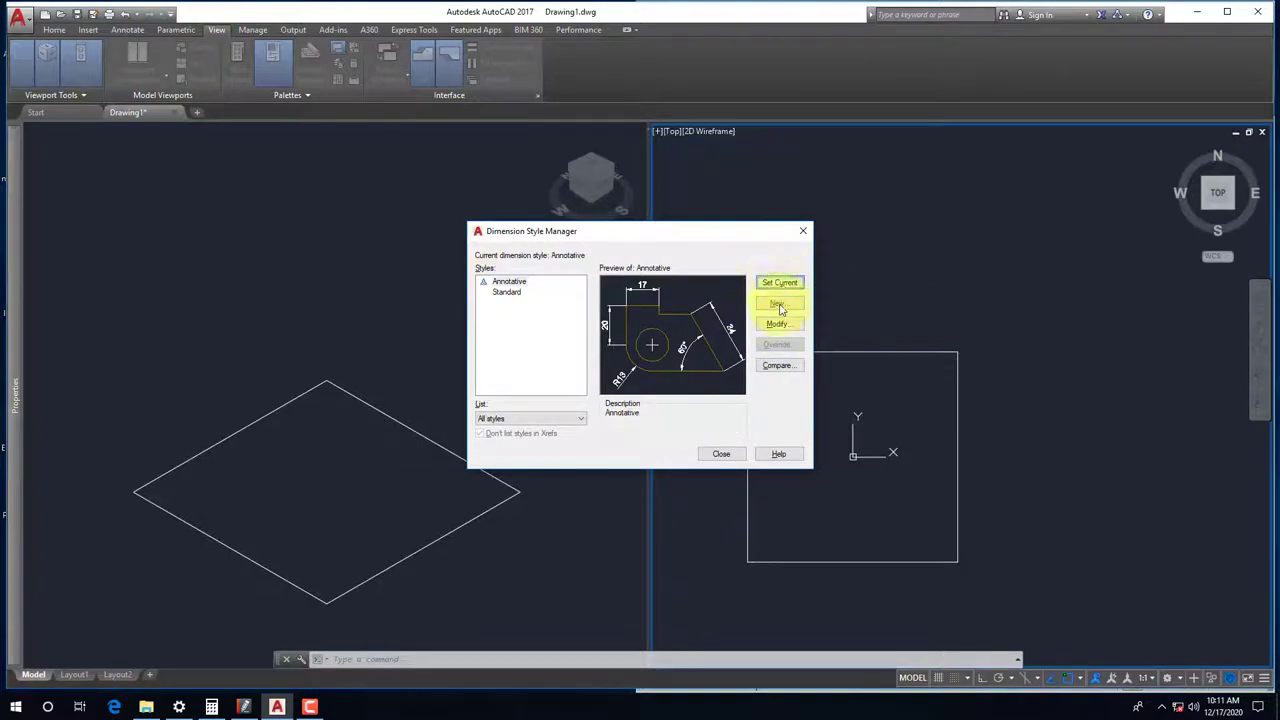
left_click(721, 454)
Create a yellow layer named FRAME with LA, widen the layer list, and add another new layer
left_click(688, 438)
type("la")
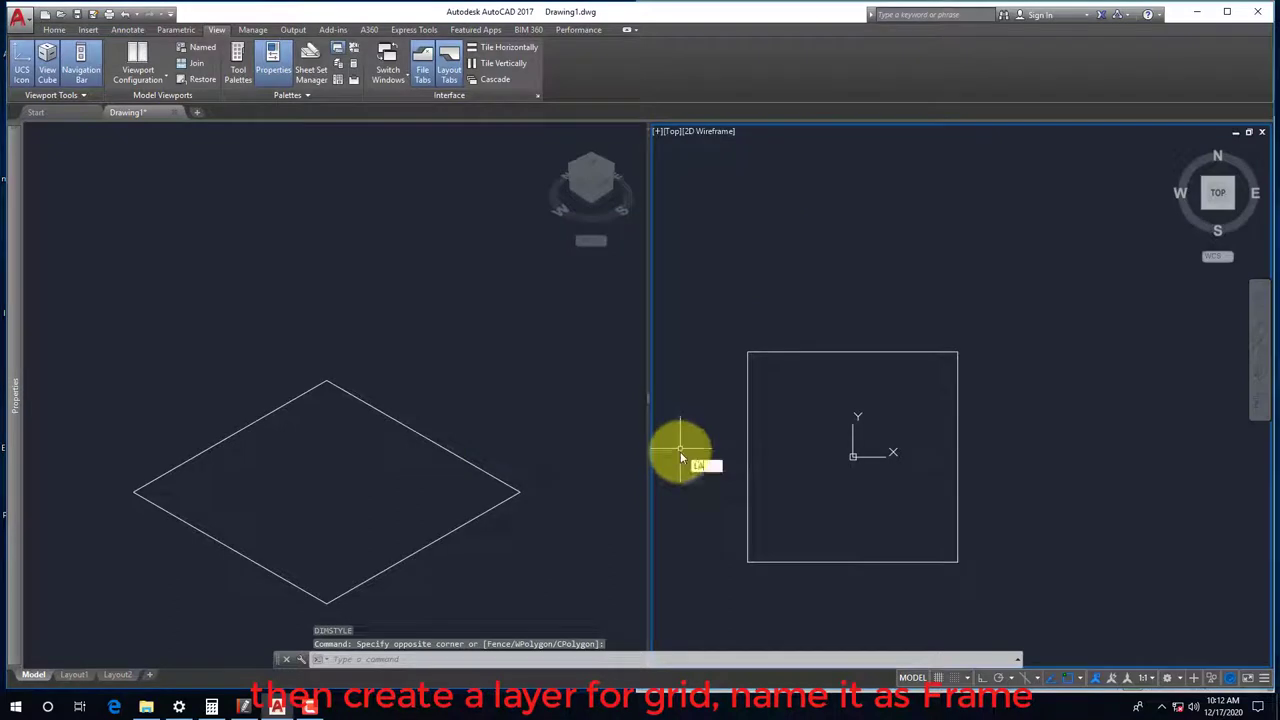
key("Return")
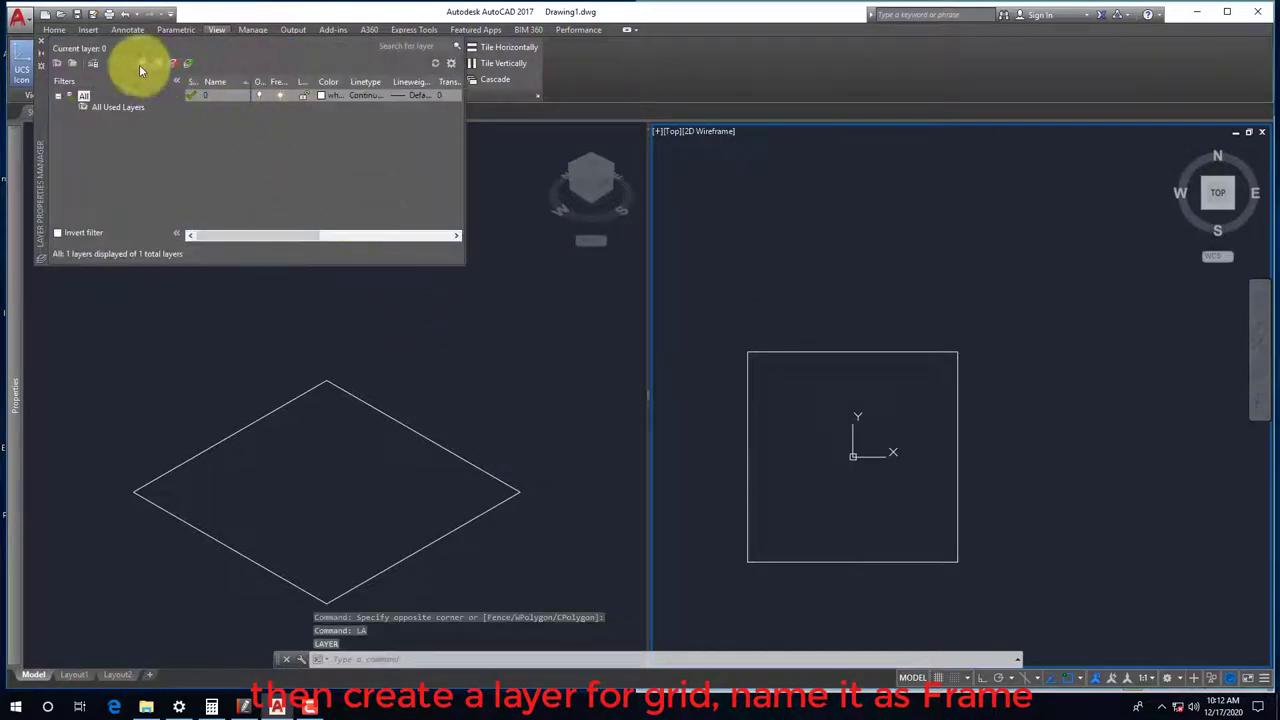
left_click(141, 64)
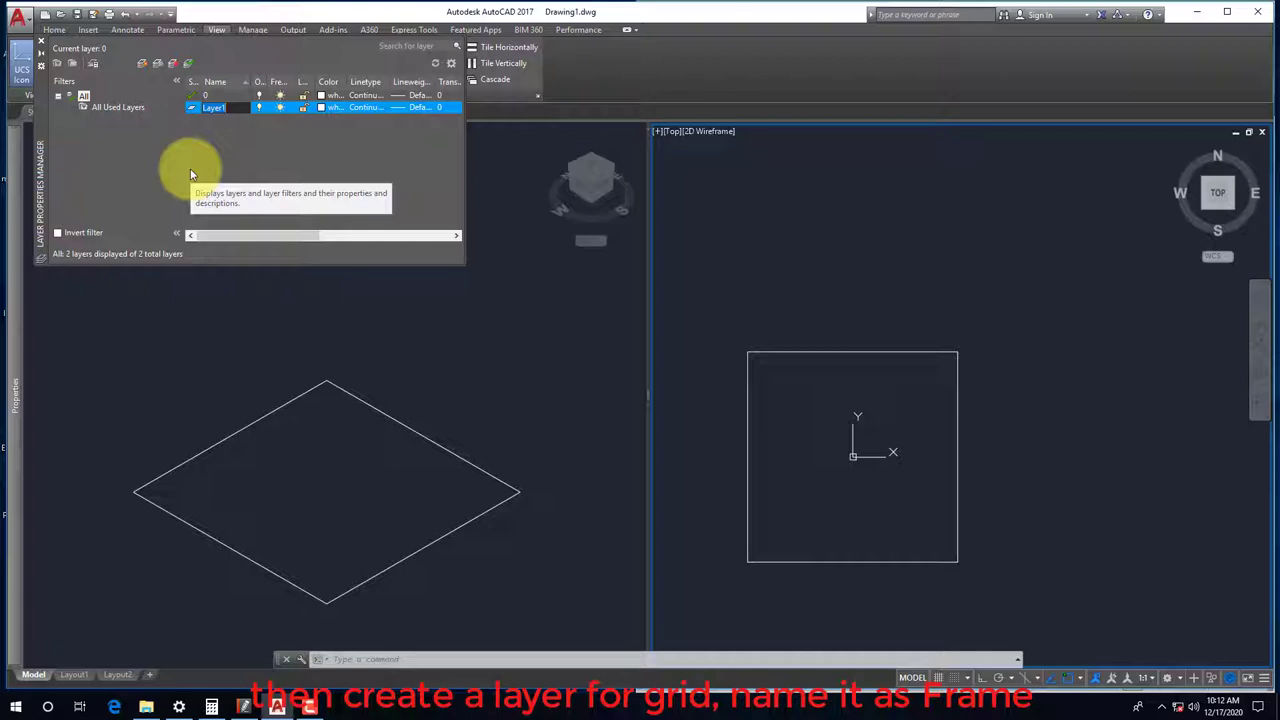
type("FRAME")
key("Return")
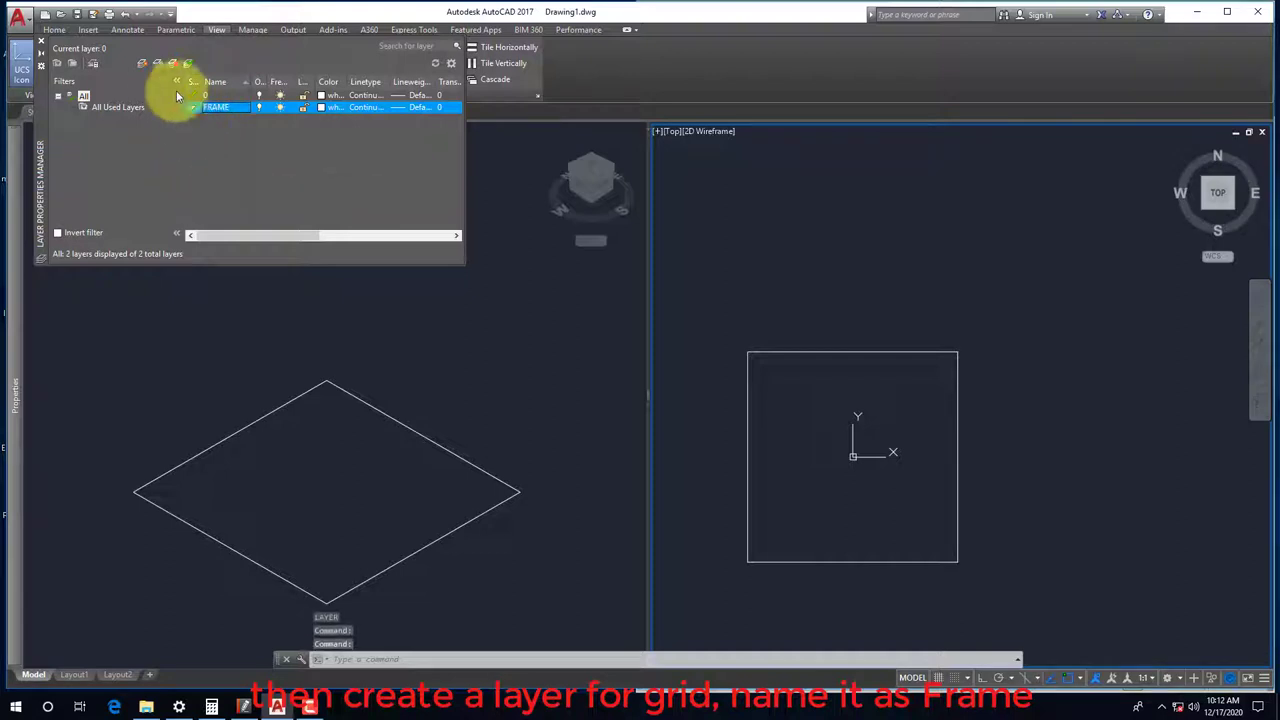
left_click(321, 107)
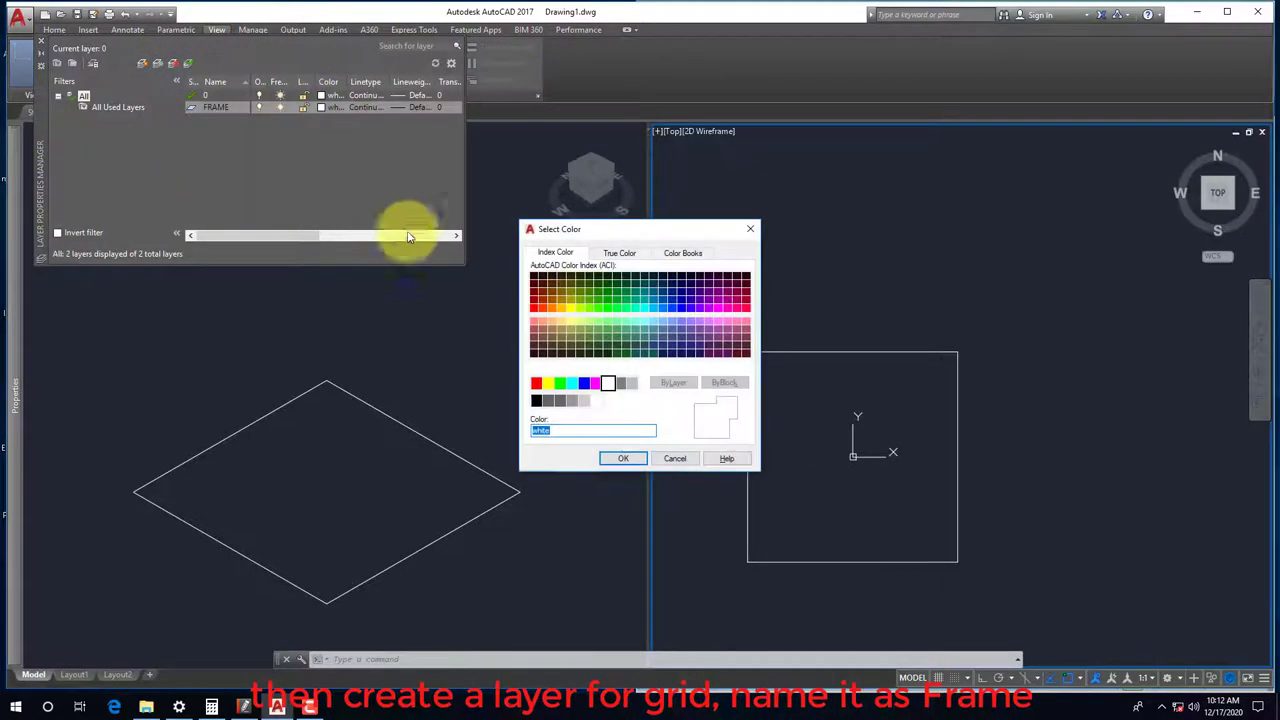
left_click(547, 383)
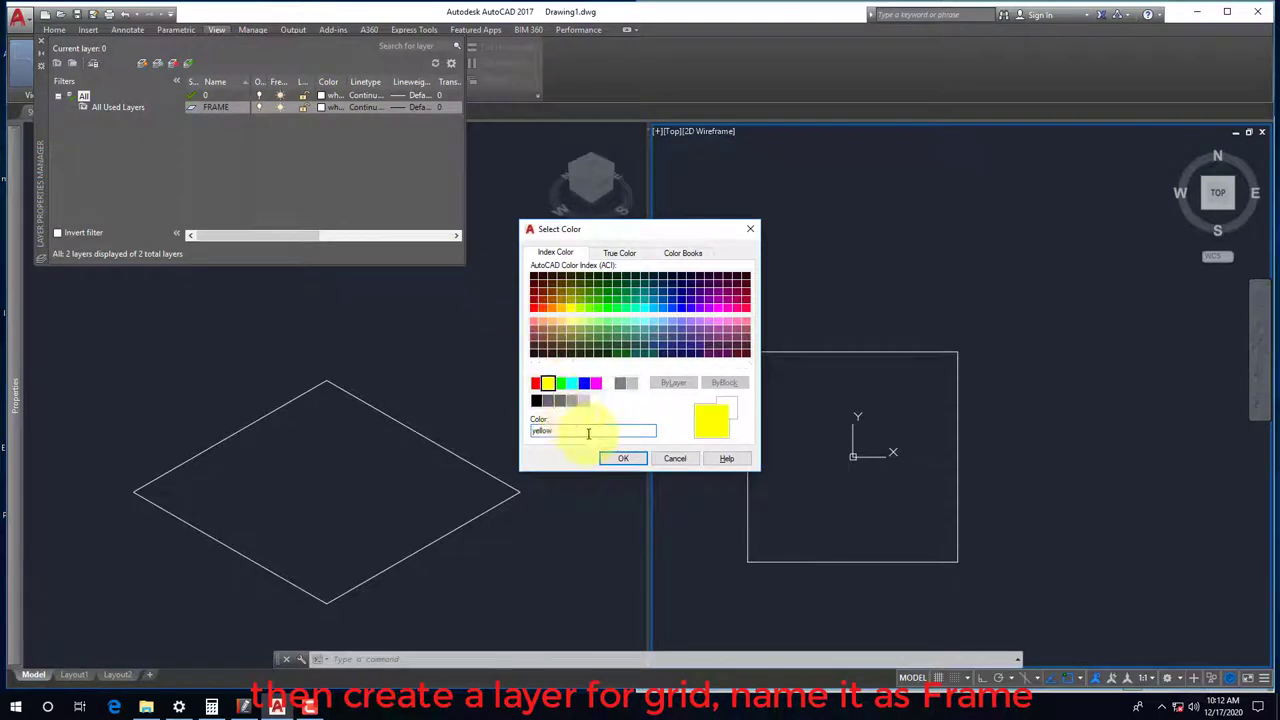
left_click(622, 458)
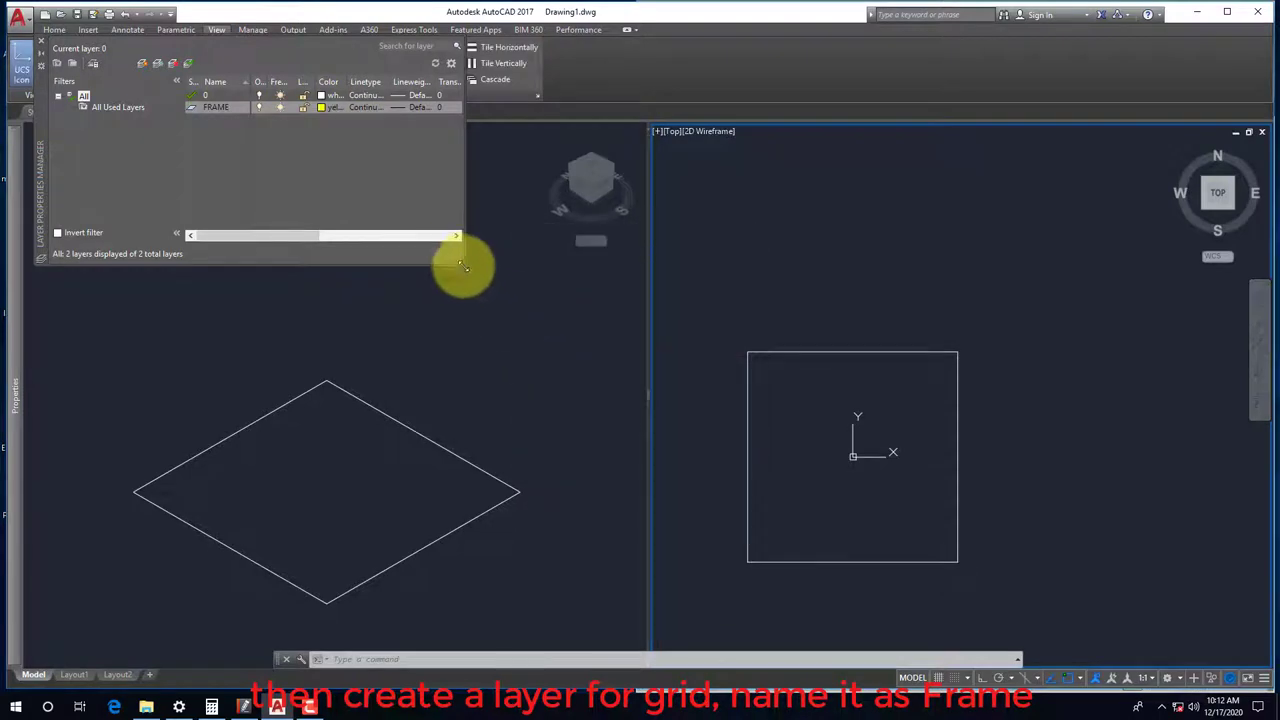
left_click_drag(460, 262, 710, 381)
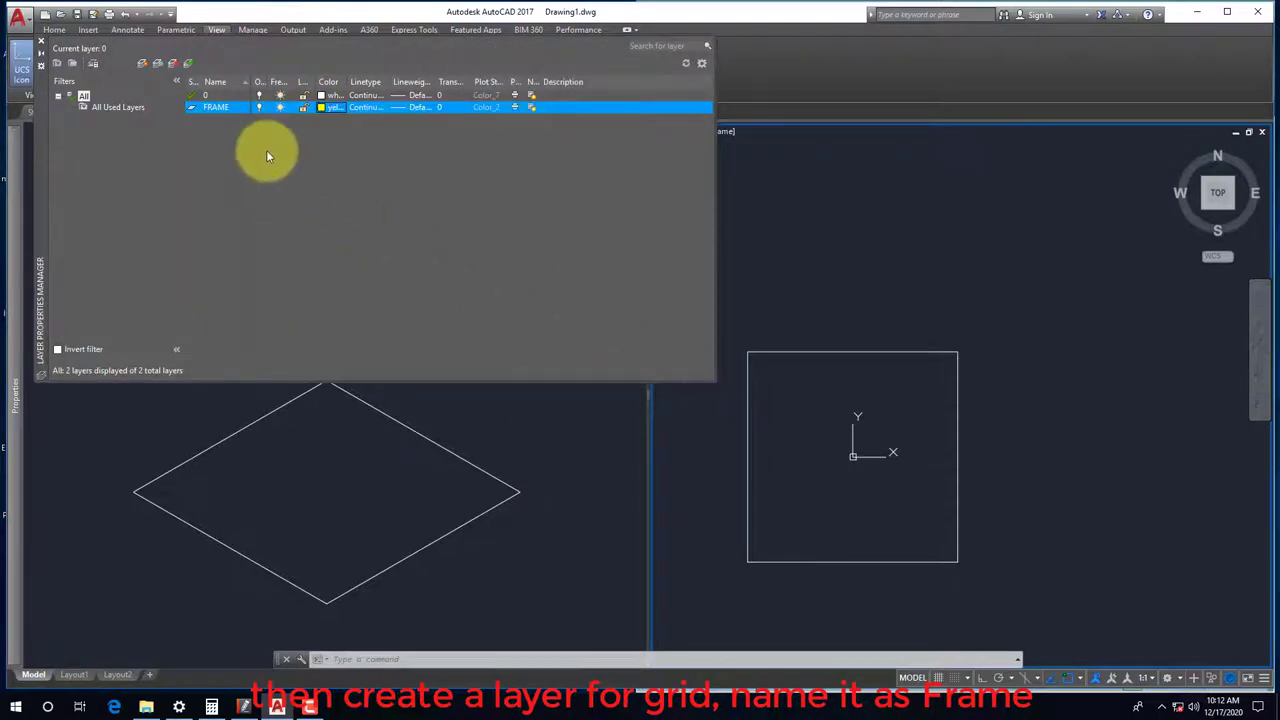
left_click(145, 65)
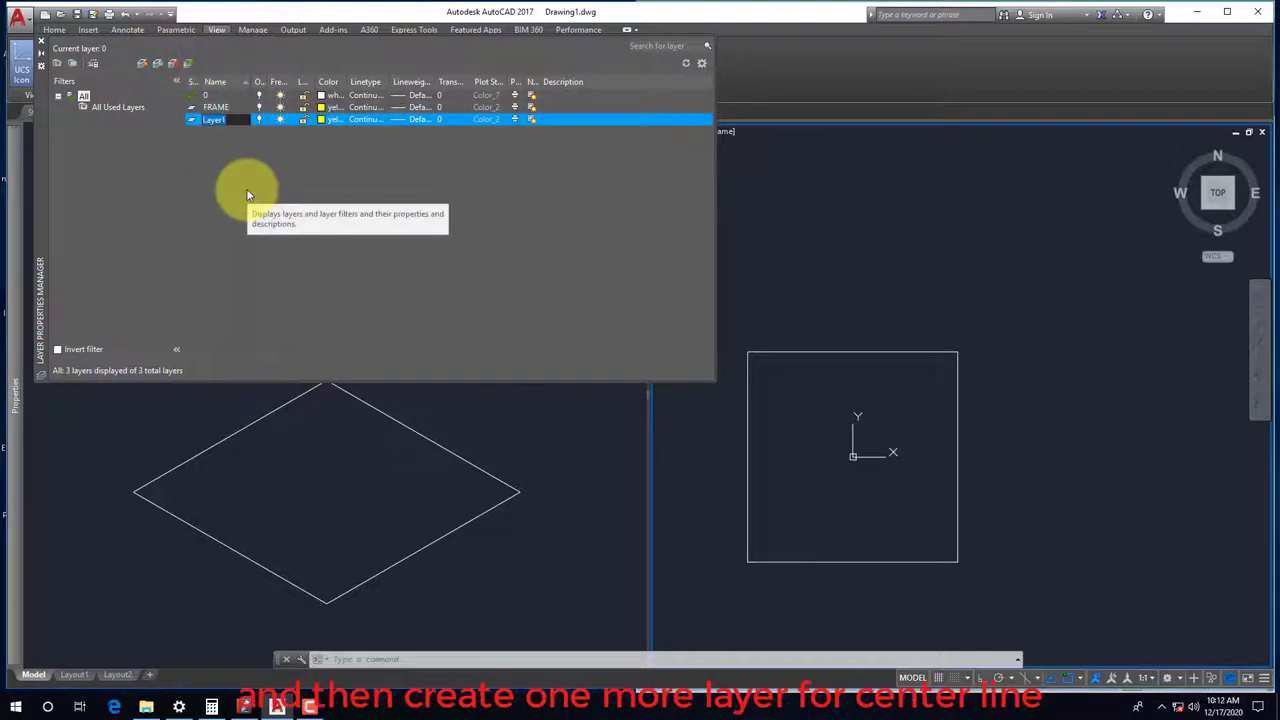
Name the new layer CENTER and colour it red
type("CENTER")
key("Return")
left_click(322, 120)
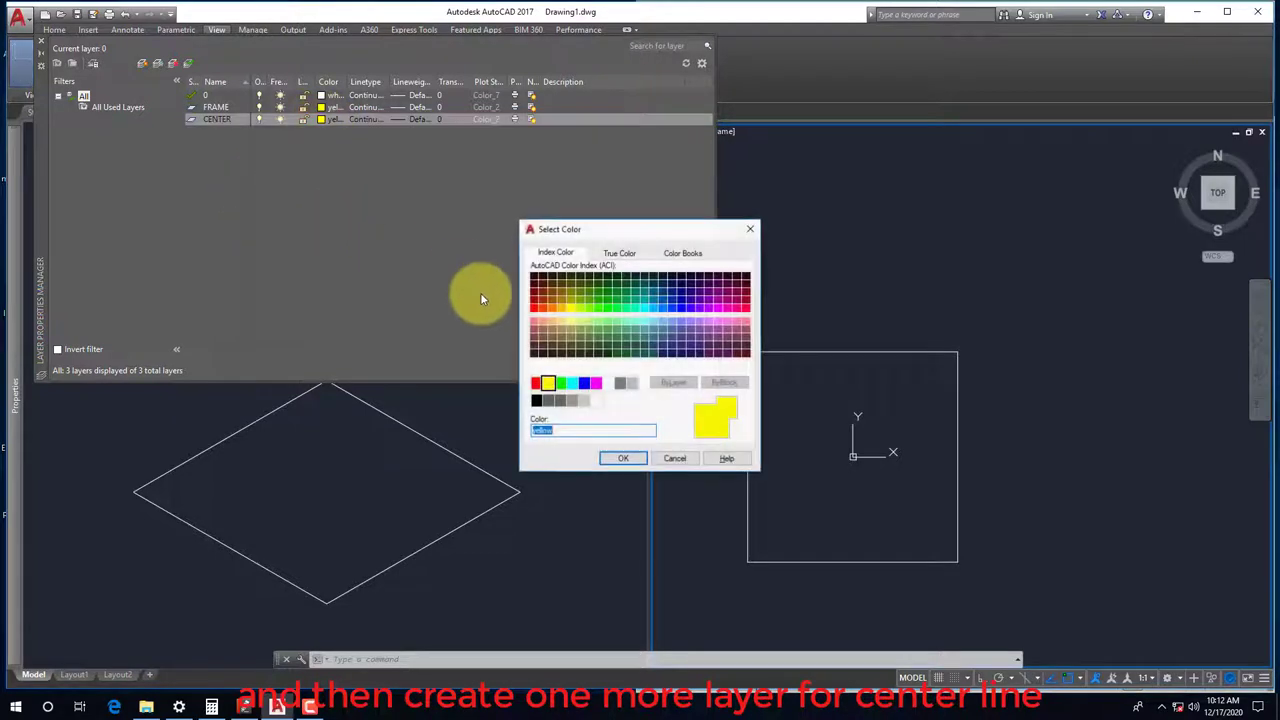
left_click(536, 383)
left_click(600, 458)
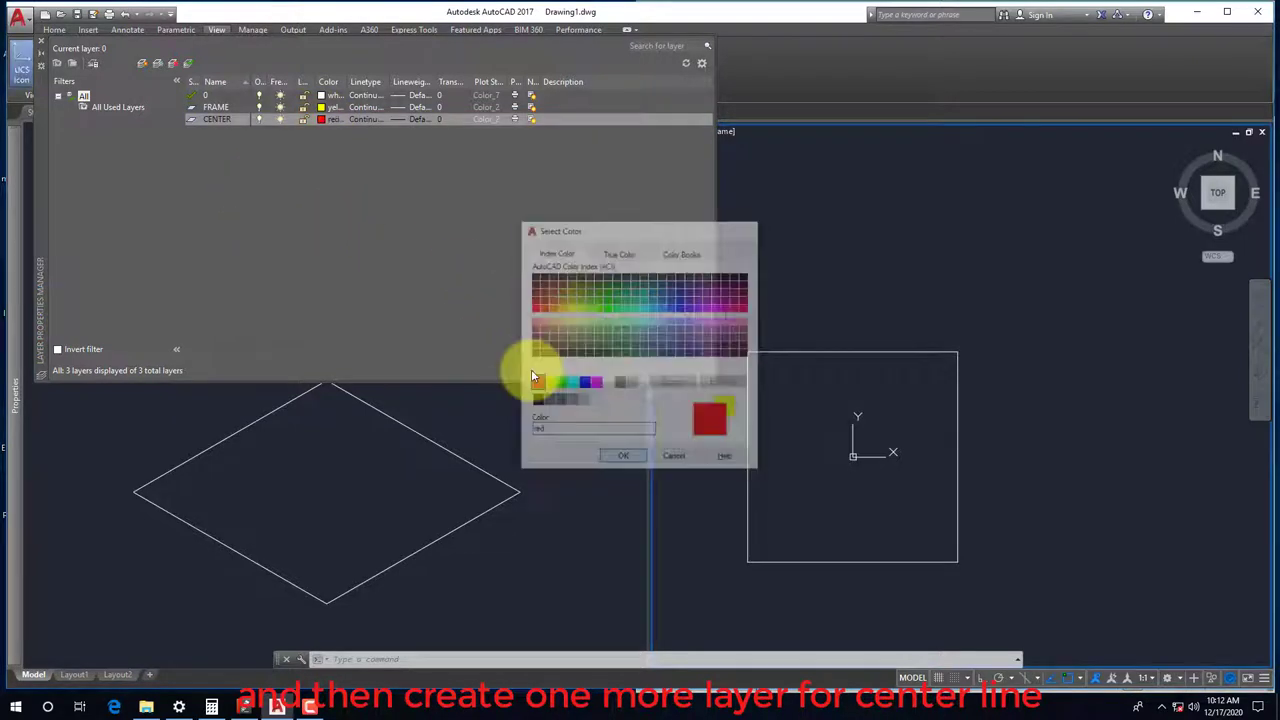
Load the CENTER2 linetype and assign it to the CENTER layer
left_click(362, 120)
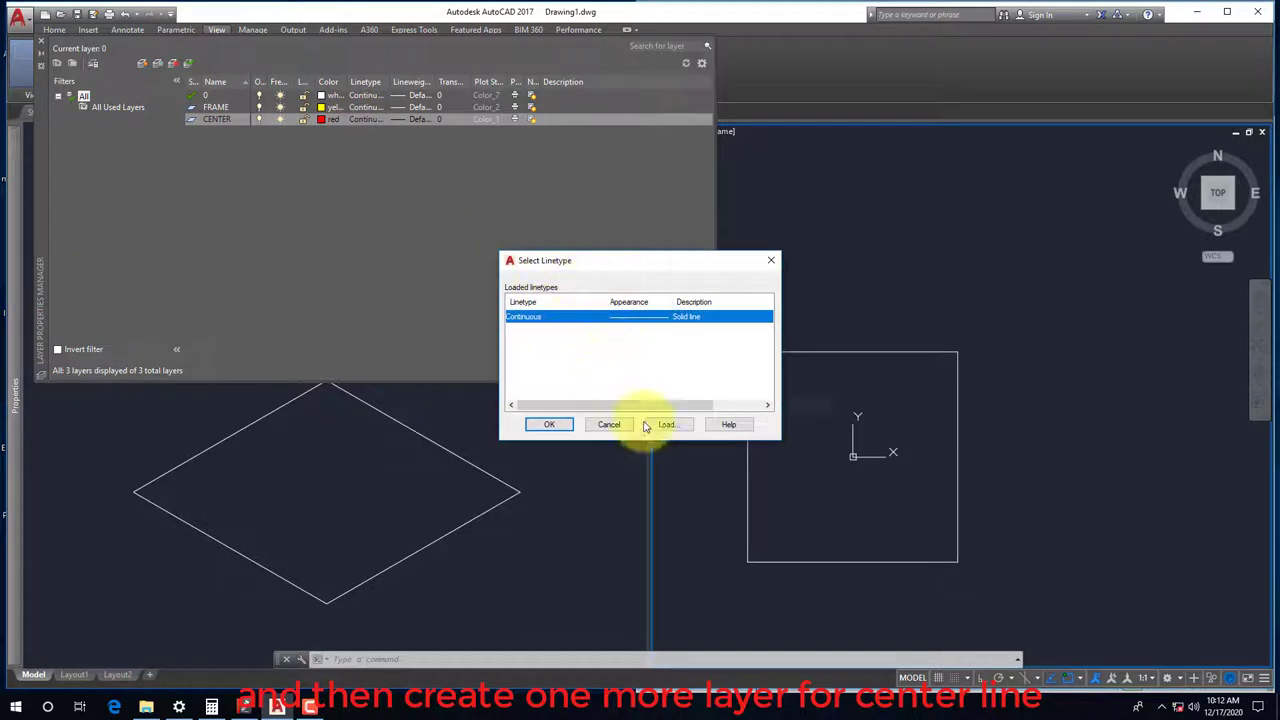
left_click(668, 425)
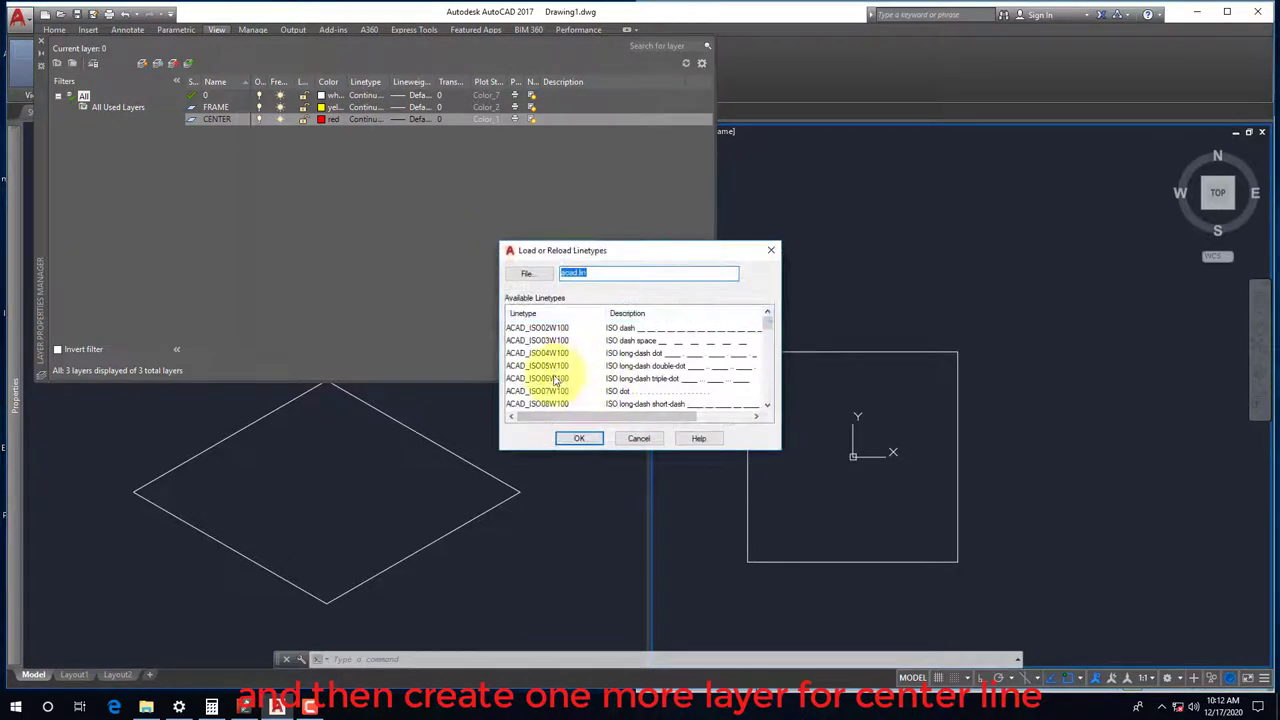
scroll(550, 390, "down", 2)
scroll(557, 400, "down", 3)
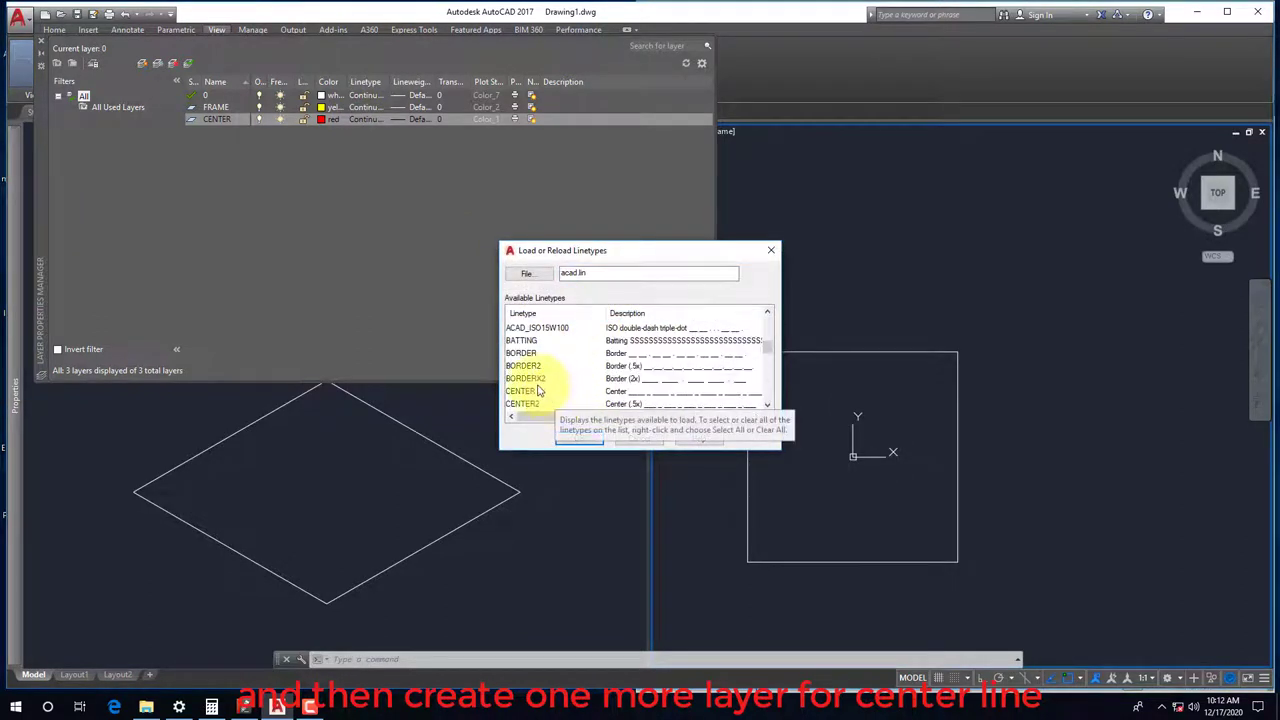
scroll(530, 393, "down", 1)
left_click(525, 366)
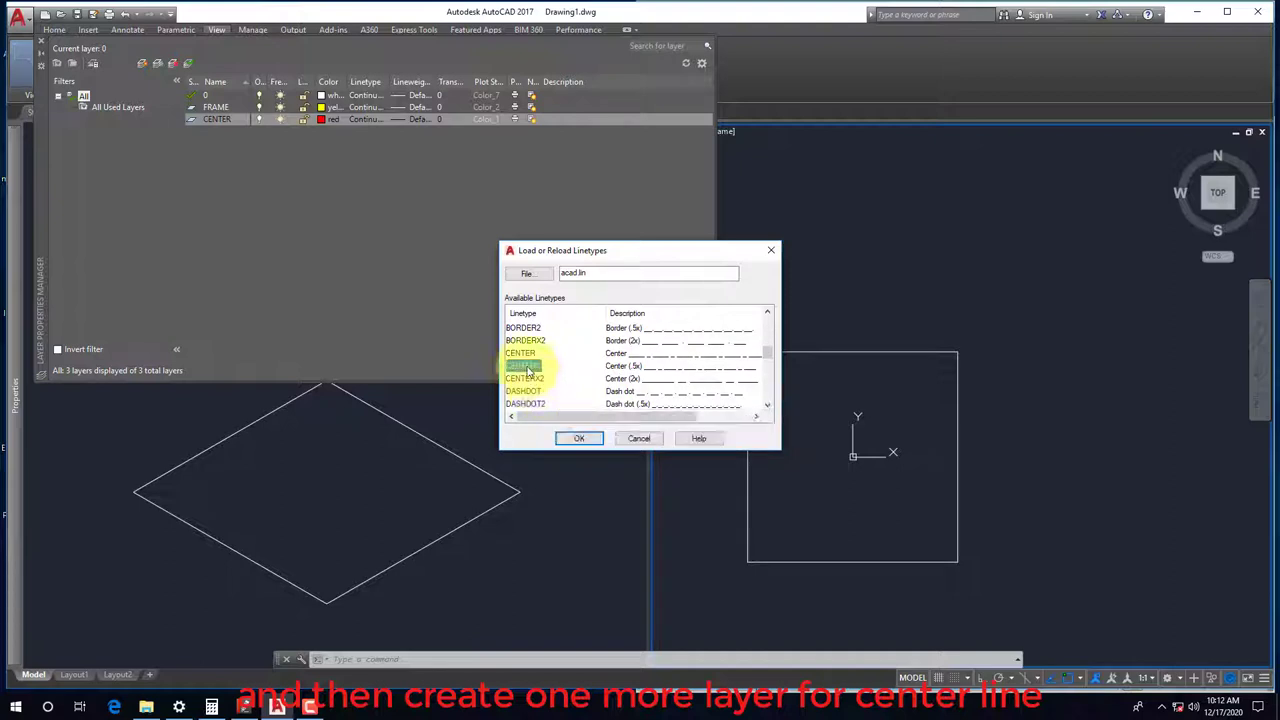
left_click(579, 438)
left_click(527, 316)
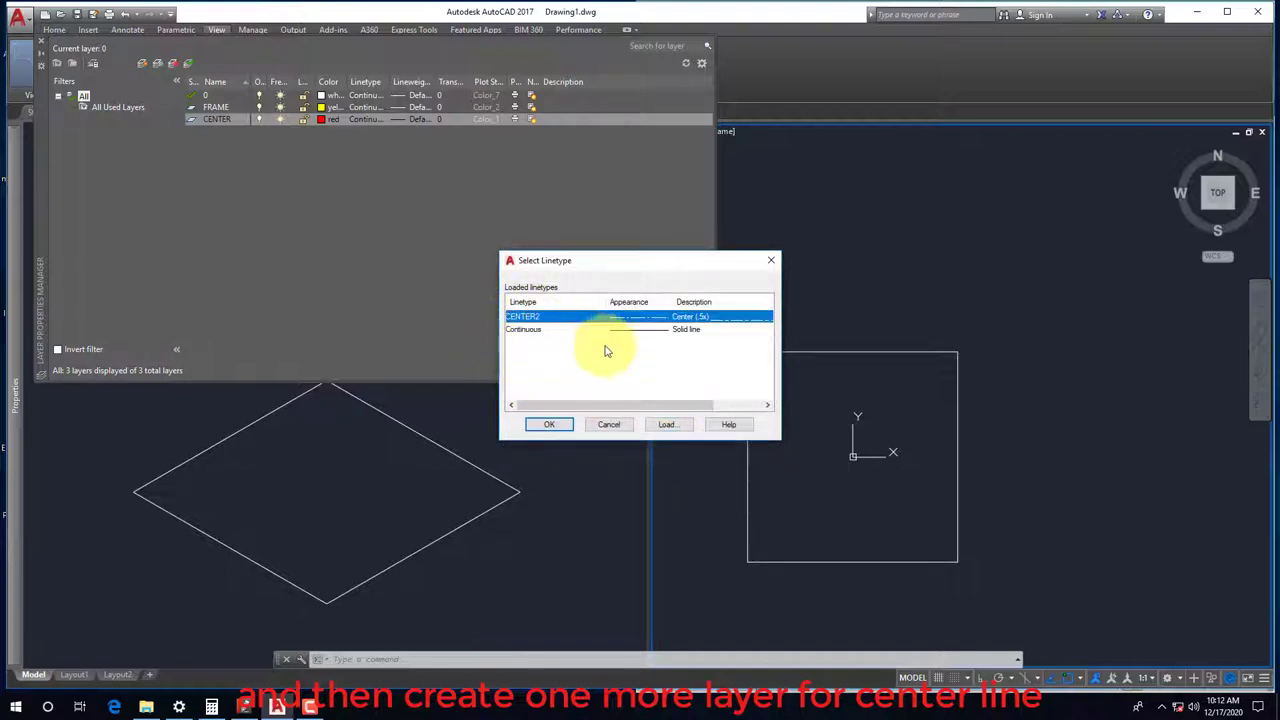
left_click(551, 425)
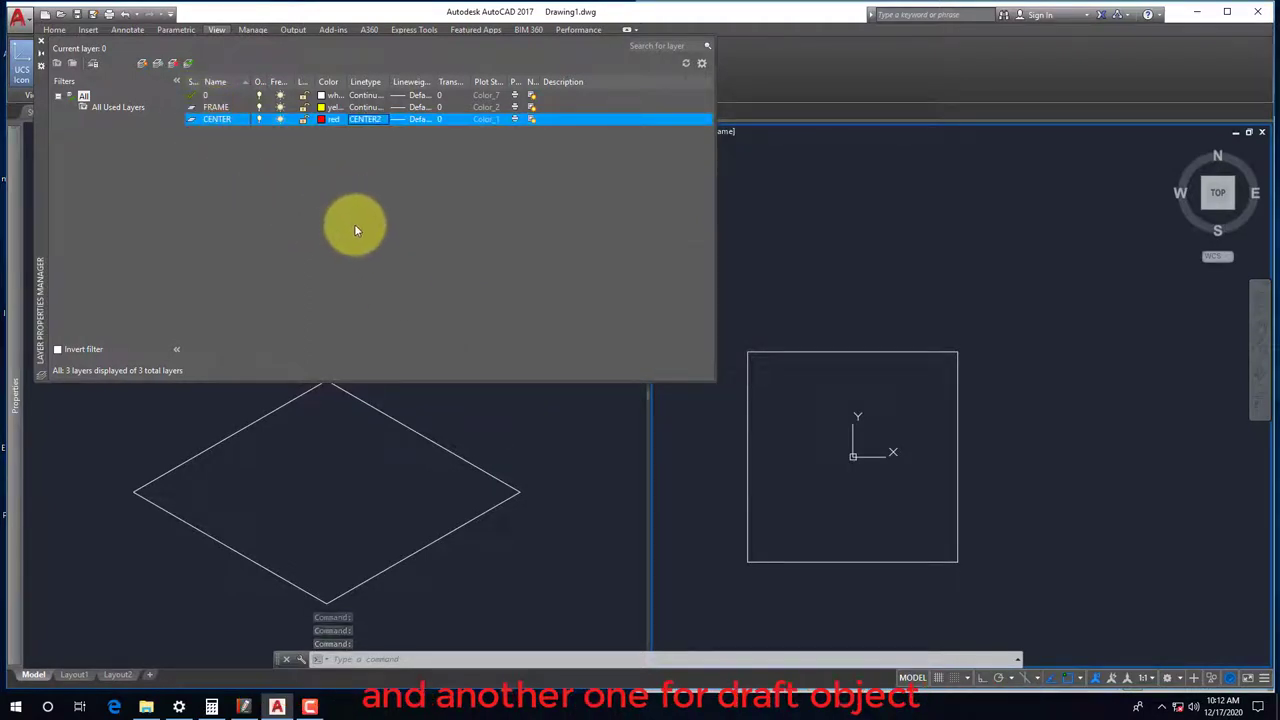
Add a new layer named DRAFT with grey colour 9
left_click(142, 63)
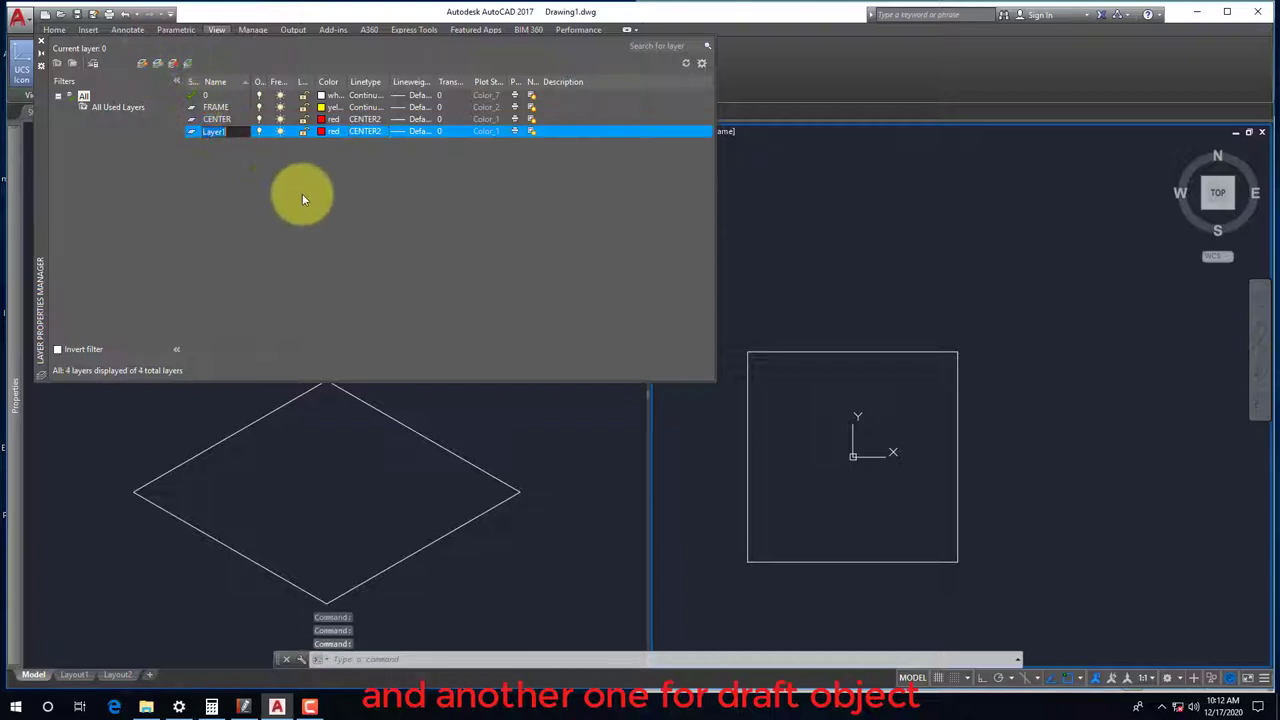
type("DRAF")
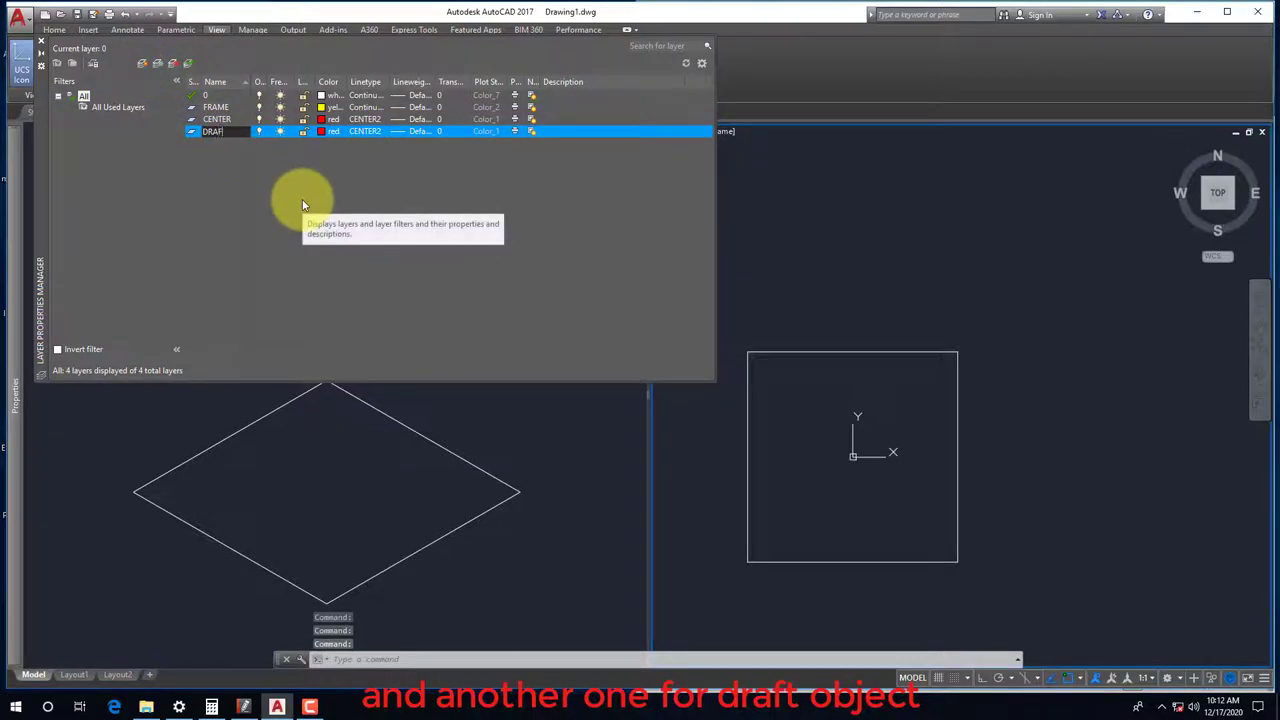
type("T")
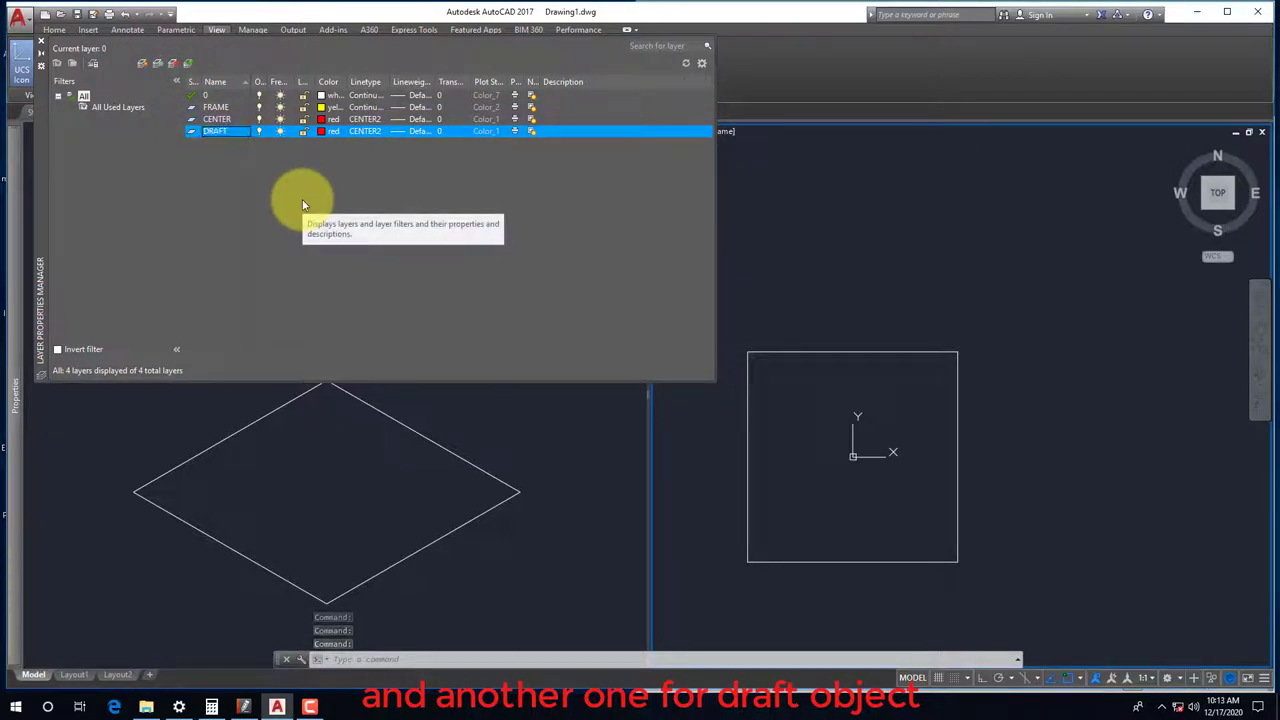
left_click(214, 133)
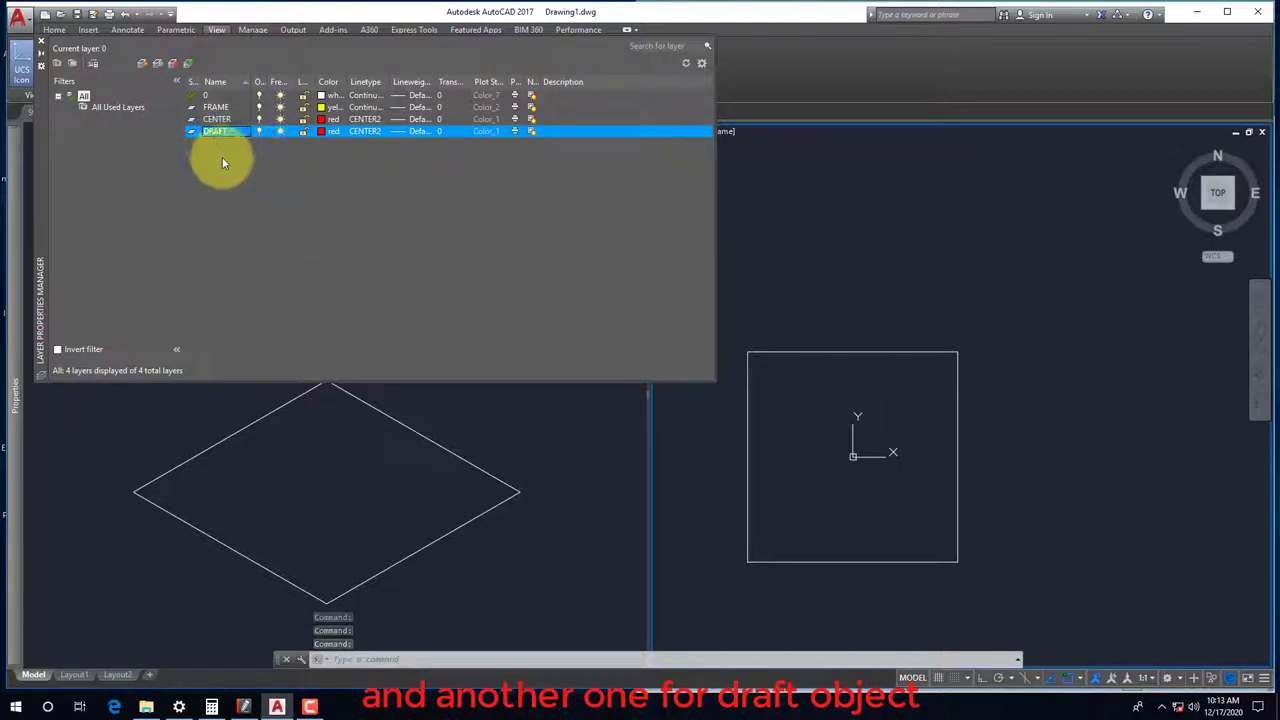
left_click(216, 131)
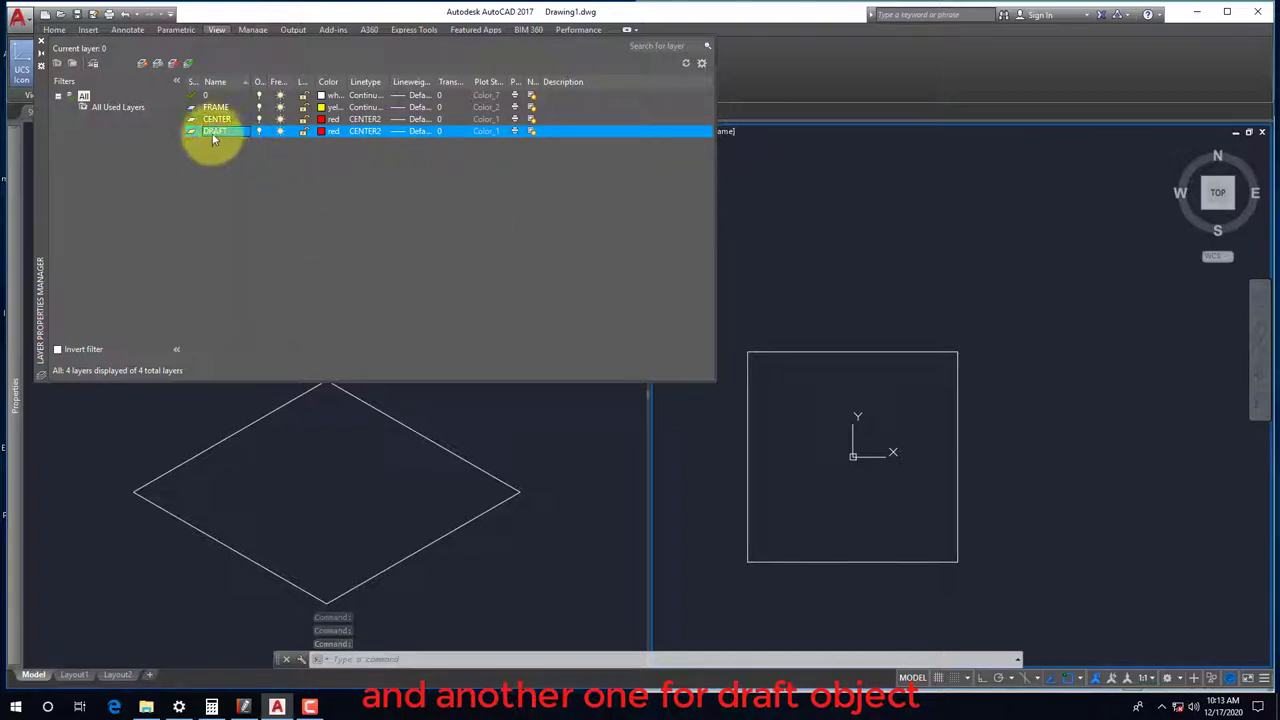
left_click(328, 131)
left_click(631, 383)
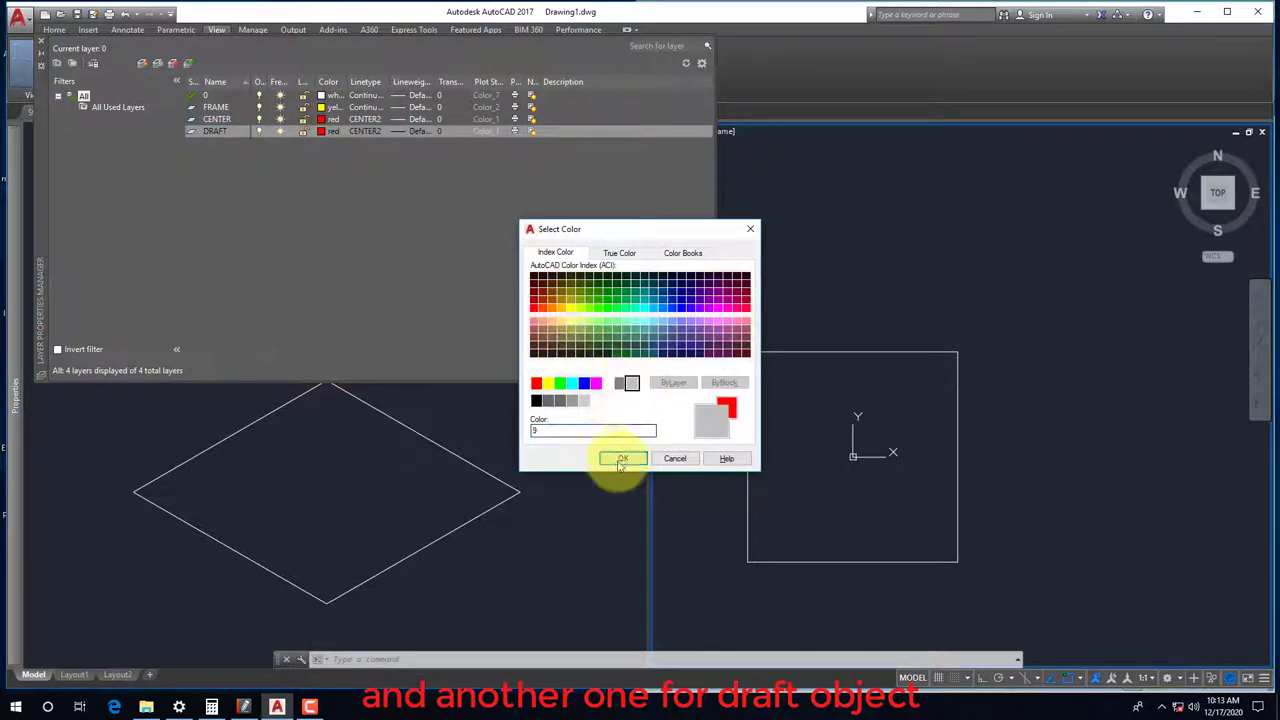
left_click(622, 458)
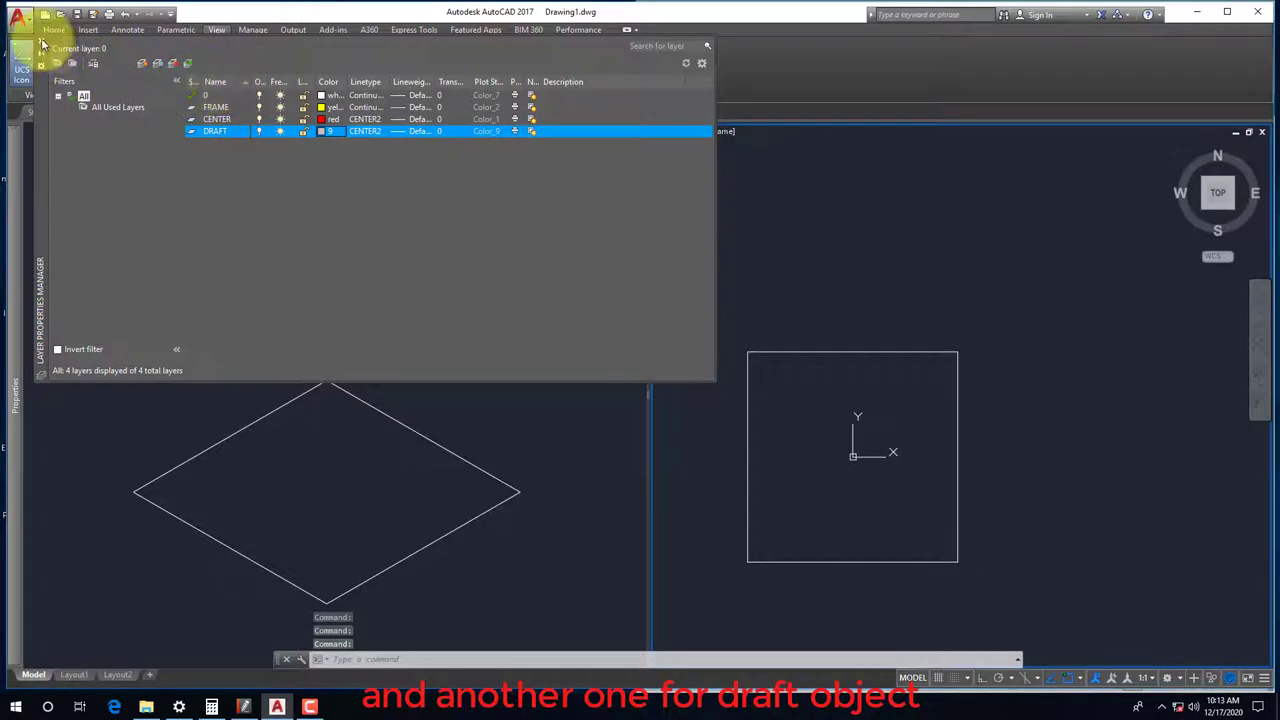
Make FRAME the current layer and close the Layer Properties Manager
left_click(205, 108)
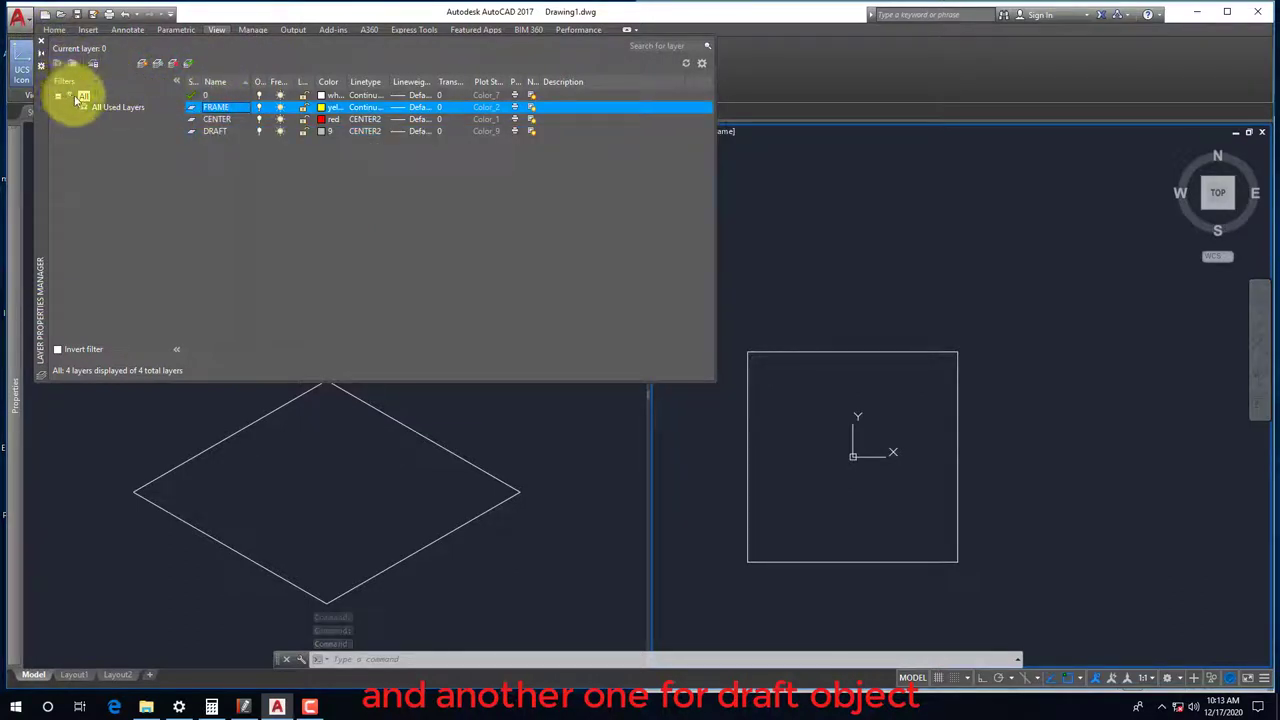
left_click(190, 64)
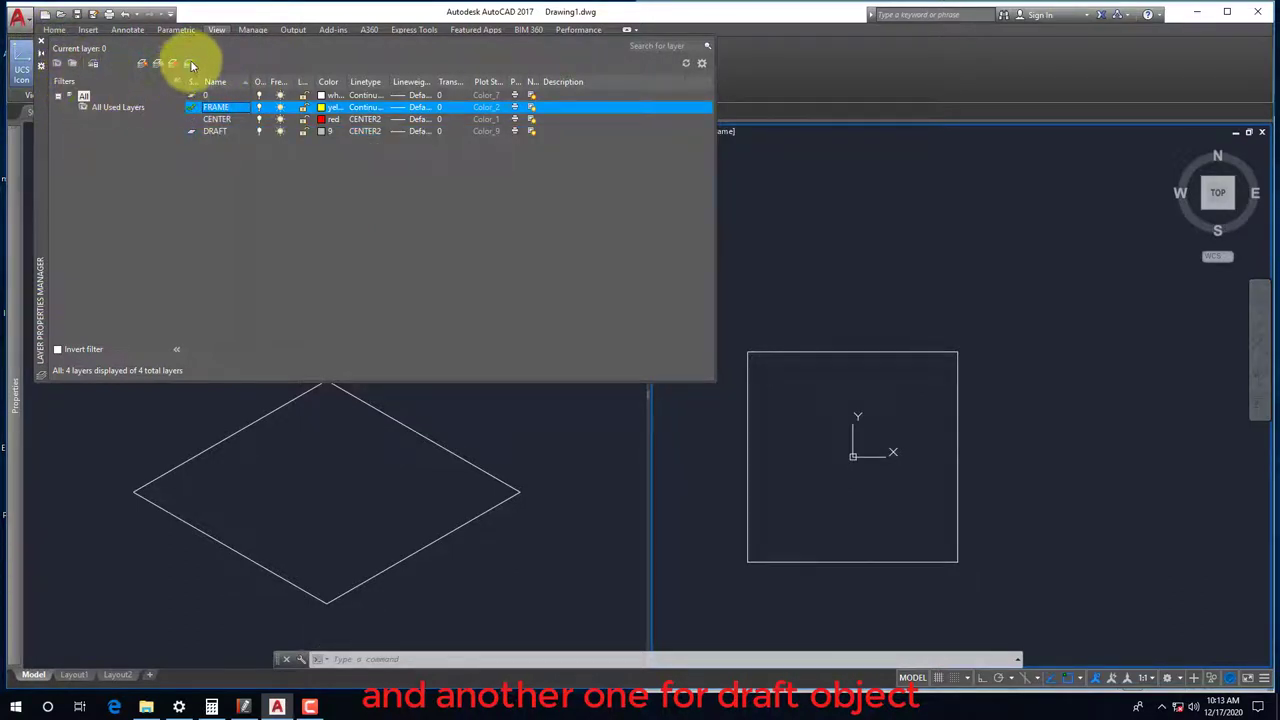
left_click(40, 41)
Select the diamond in the isometric viewport and show the Home tab's layer list
left_click(391, 308)
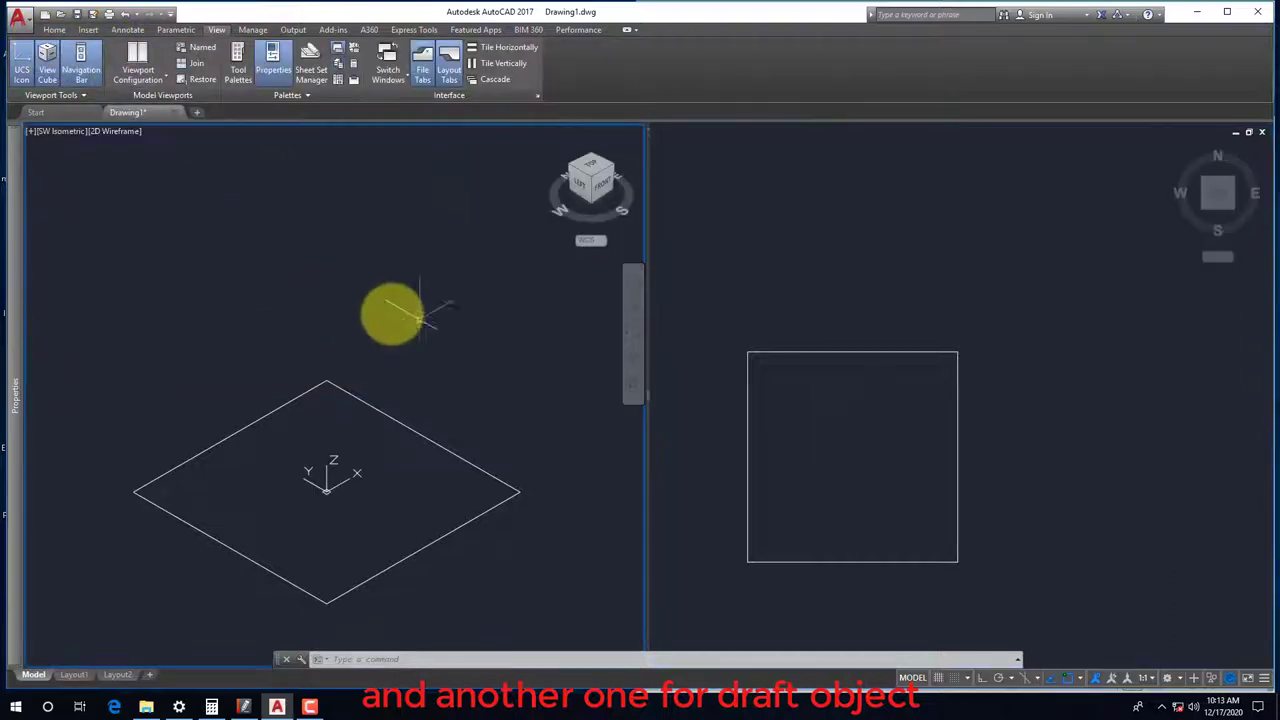
left_click(345, 435)
left_click(23, 277)
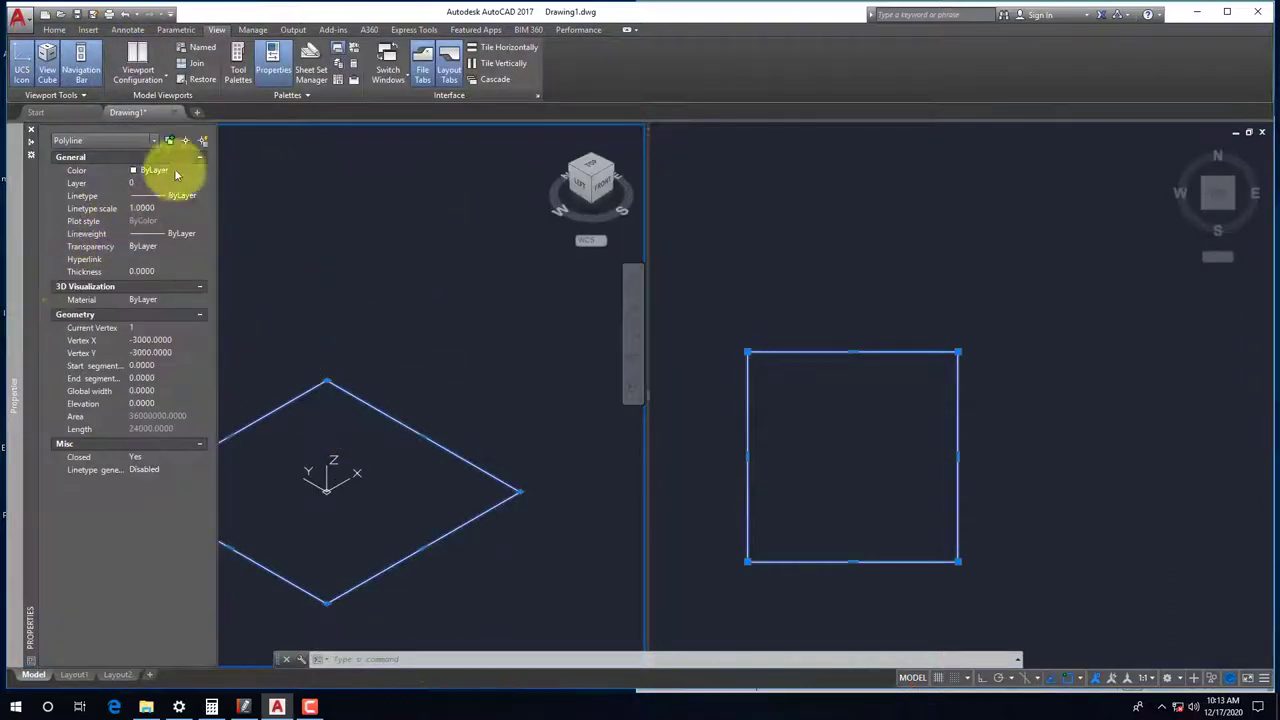
key("Escape")
left_click(54, 29)
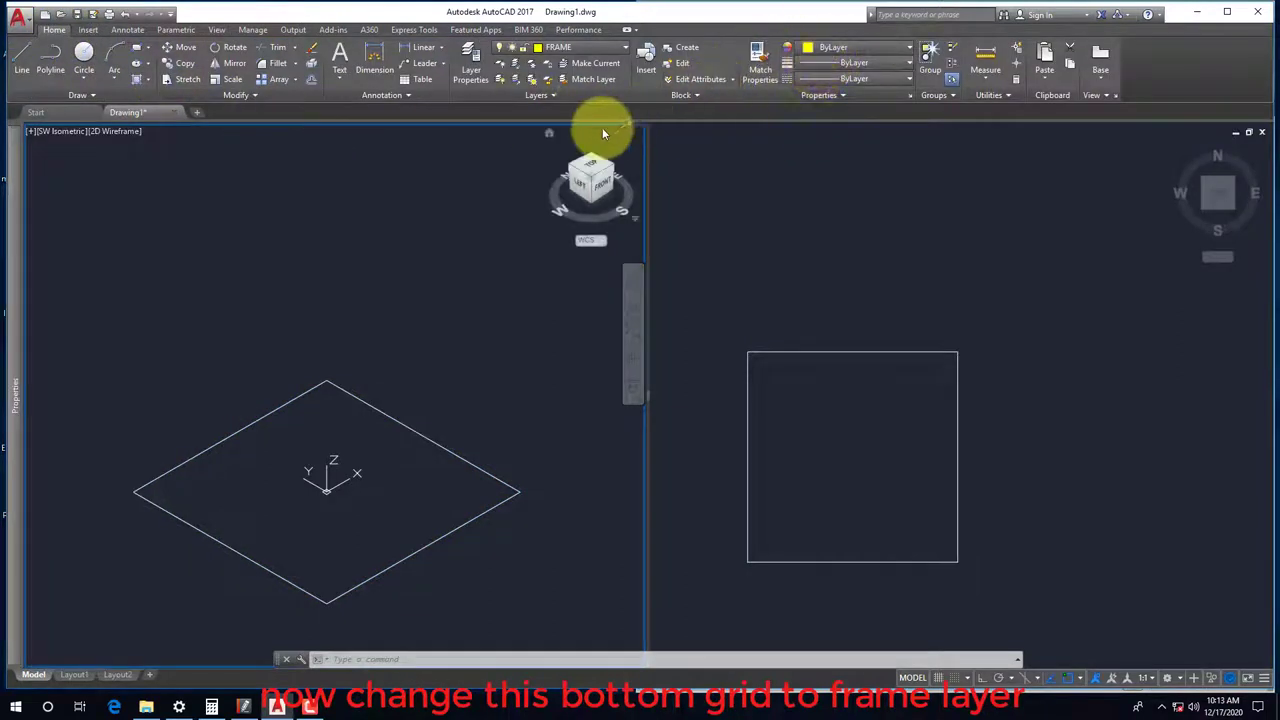
left_click(566, 47)
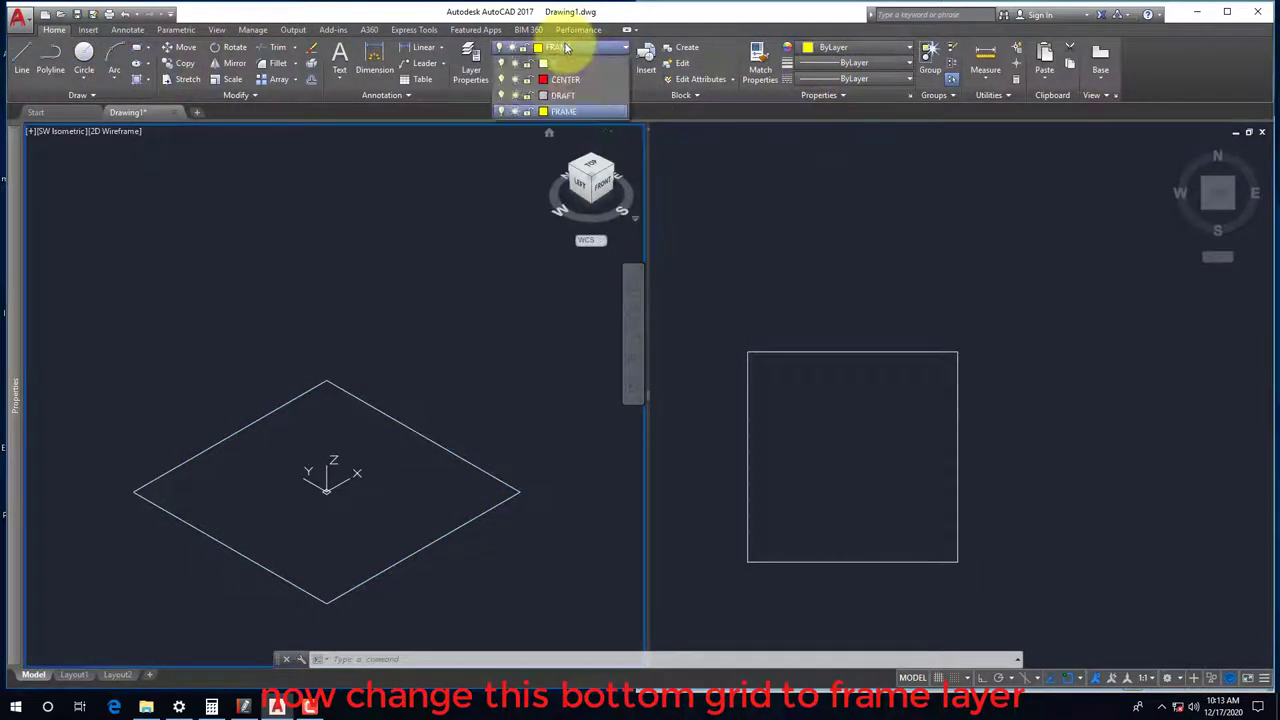
Window-select the diamond and the 6000 square and move both onto the FRAME layer
left_click(566, 116)
left_click_drag(492, 318, 328, 464)
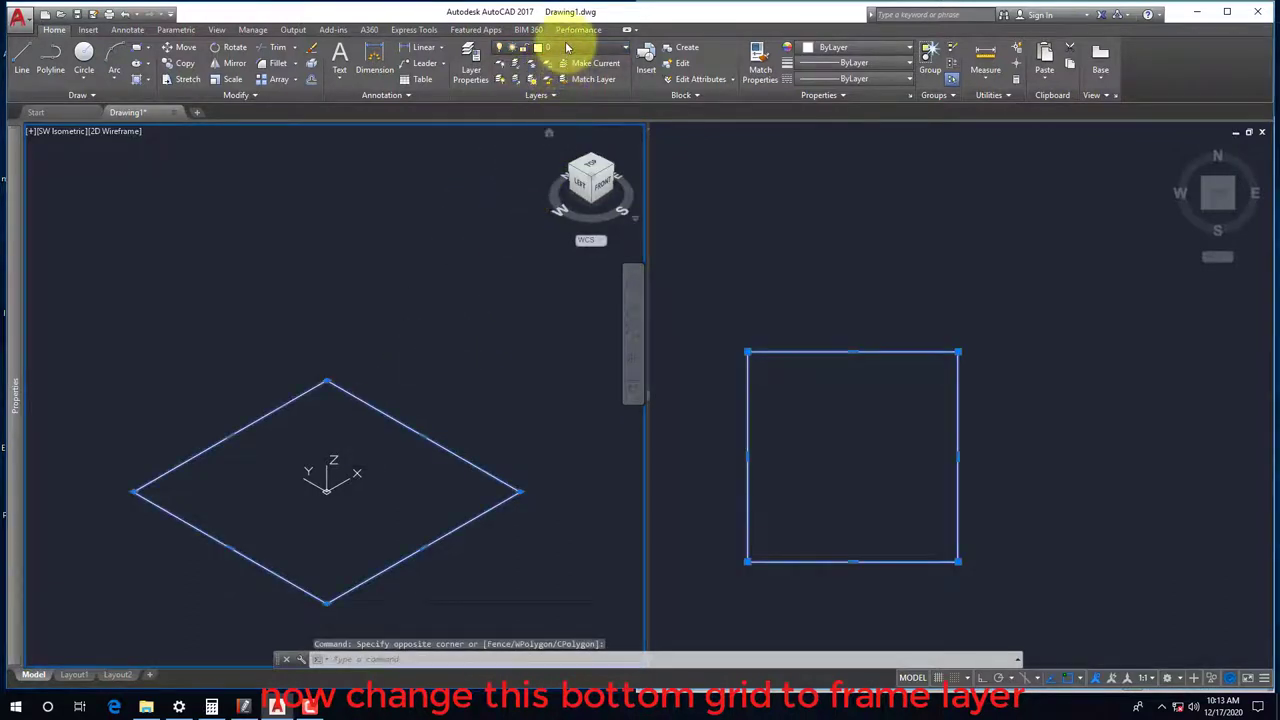
left_click(566, 47)
left_click(566, 116)
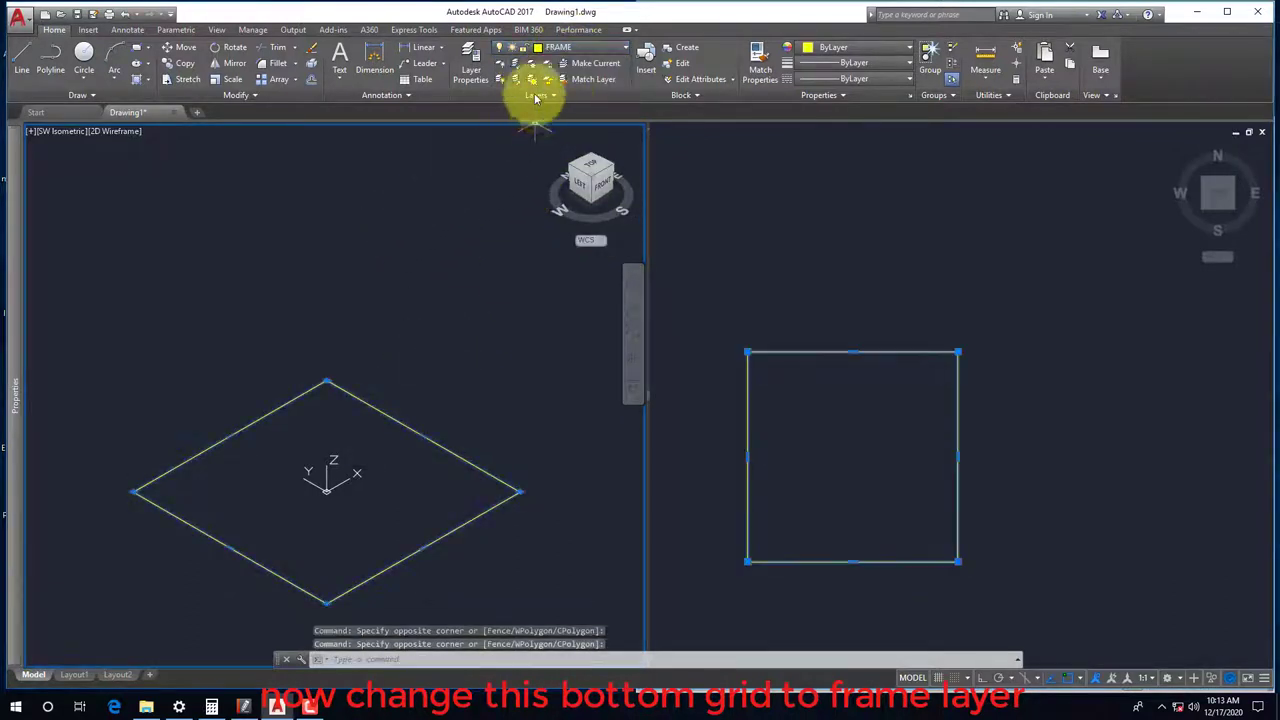
scroll(443, 294, "down", 3)
scroll(476, 318, "up", 3)
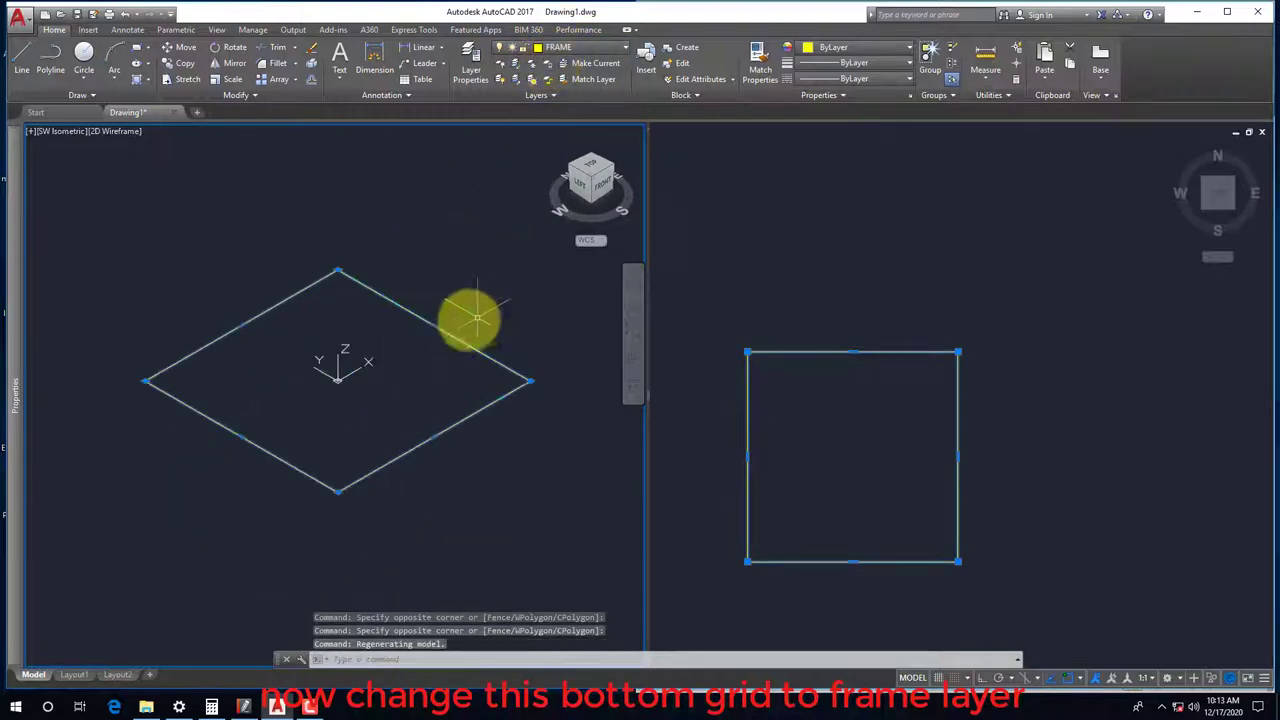
key("Escape")
left_click(808, 466)
Reactivate the isometric viewport and call the dimension style command with D
left_click(512, 458)
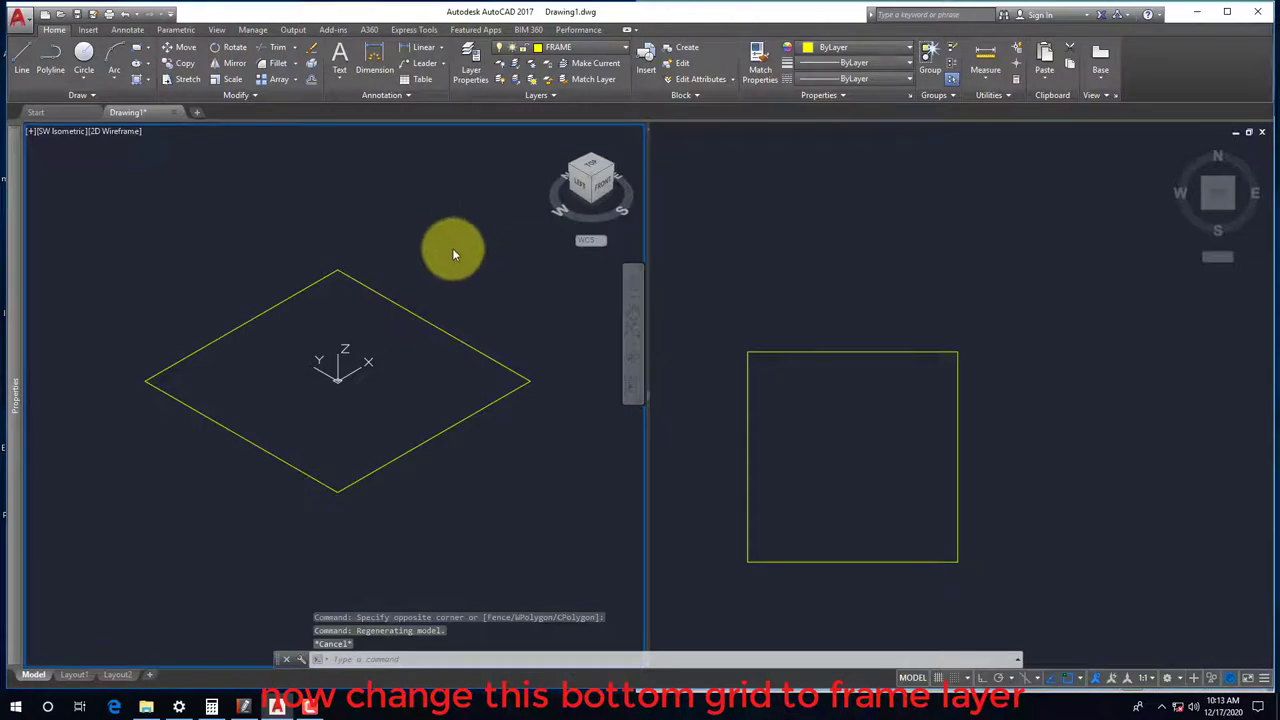
type("d")
key("Return")
key("Escape")
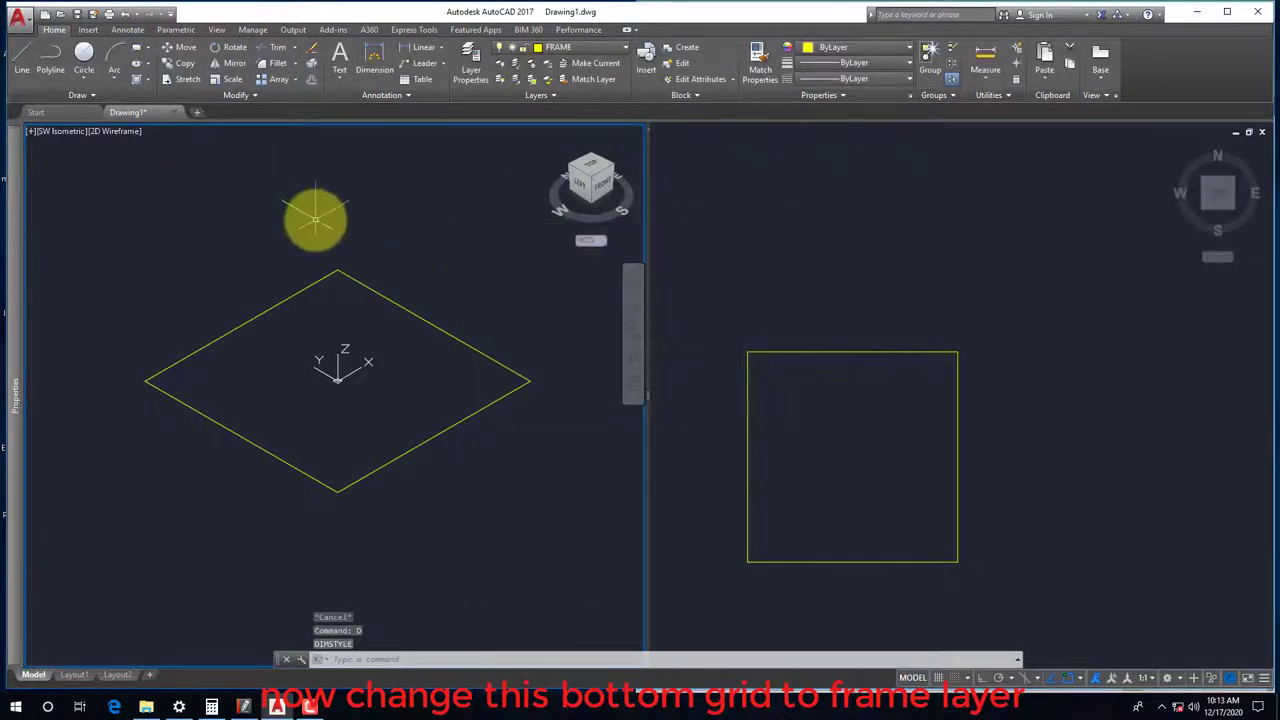
Add a new layer named DIM coloured red in the layer manager
type("la")
key("Return")
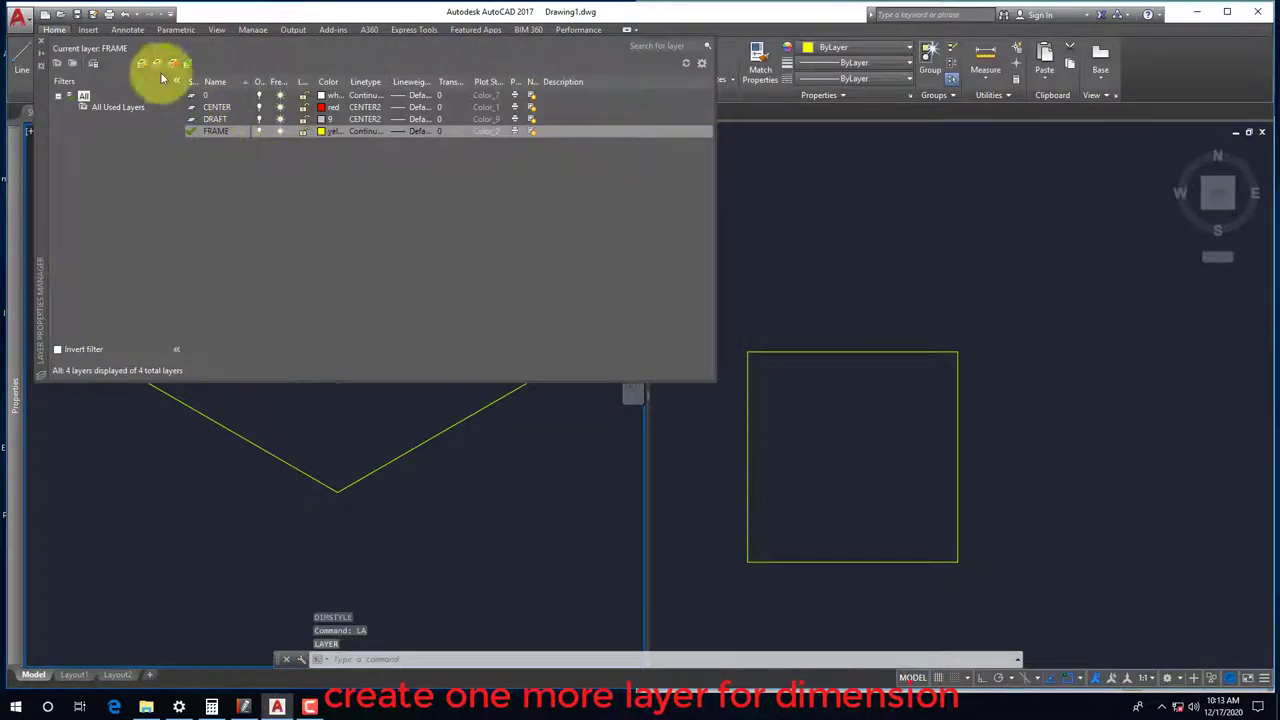
left_click(141, 63)
type("DIM")
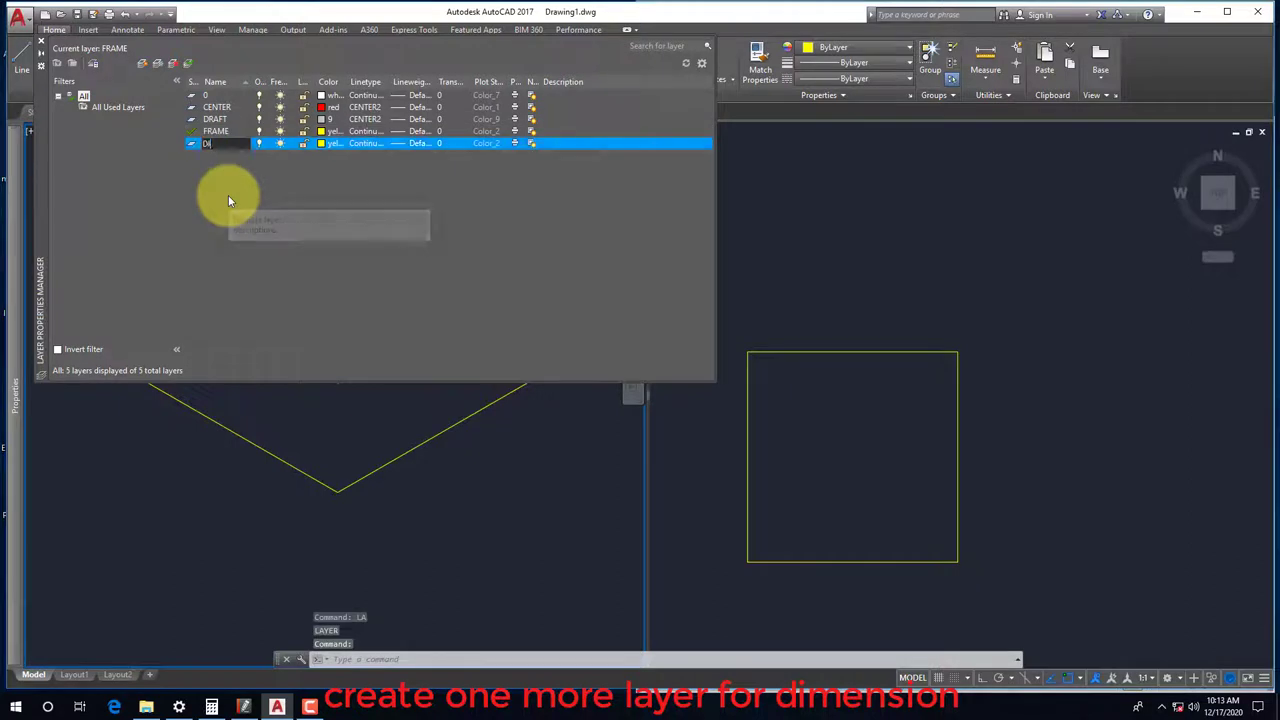
key("Return")
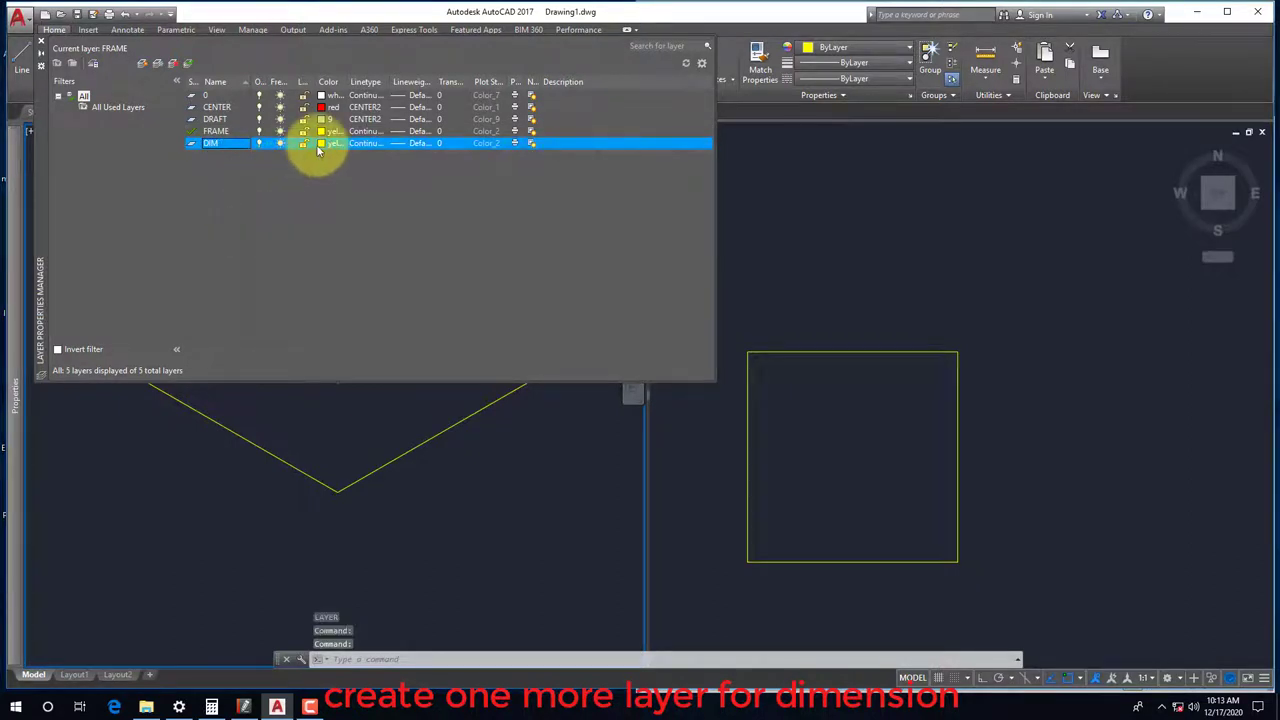
left_click(319, 145)
left_click(536, 383)
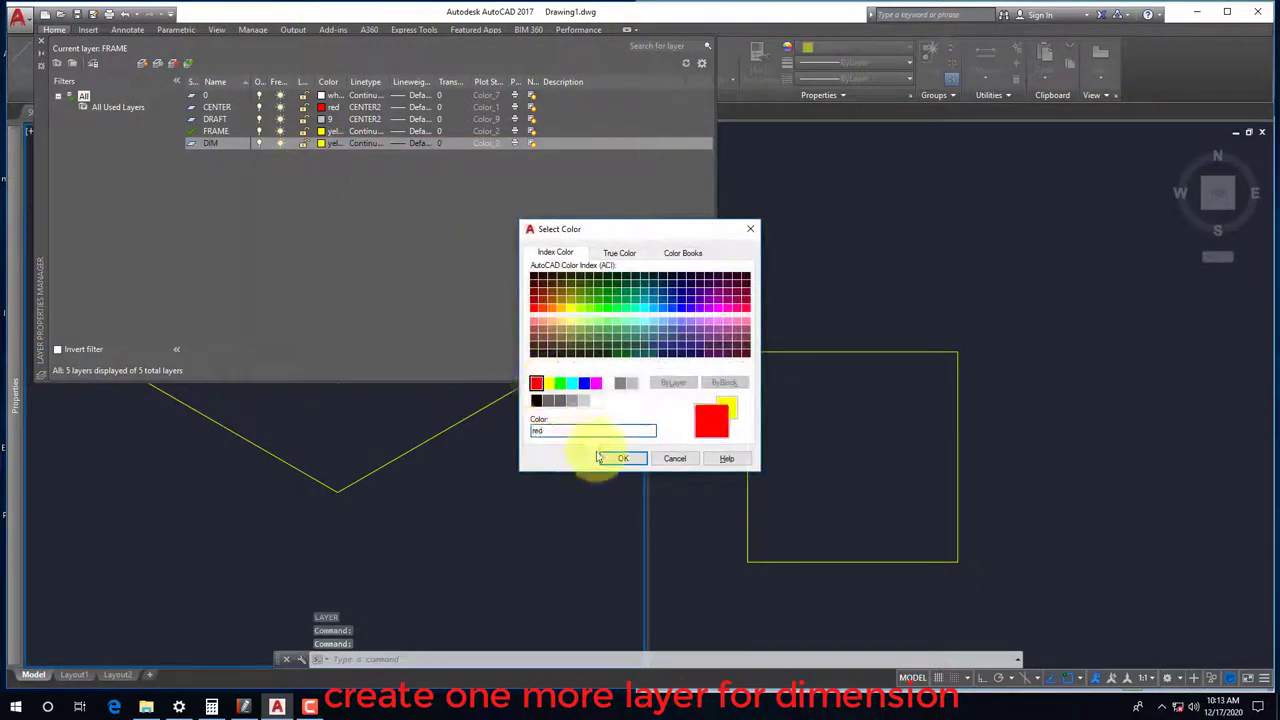
left_click(623, 458)
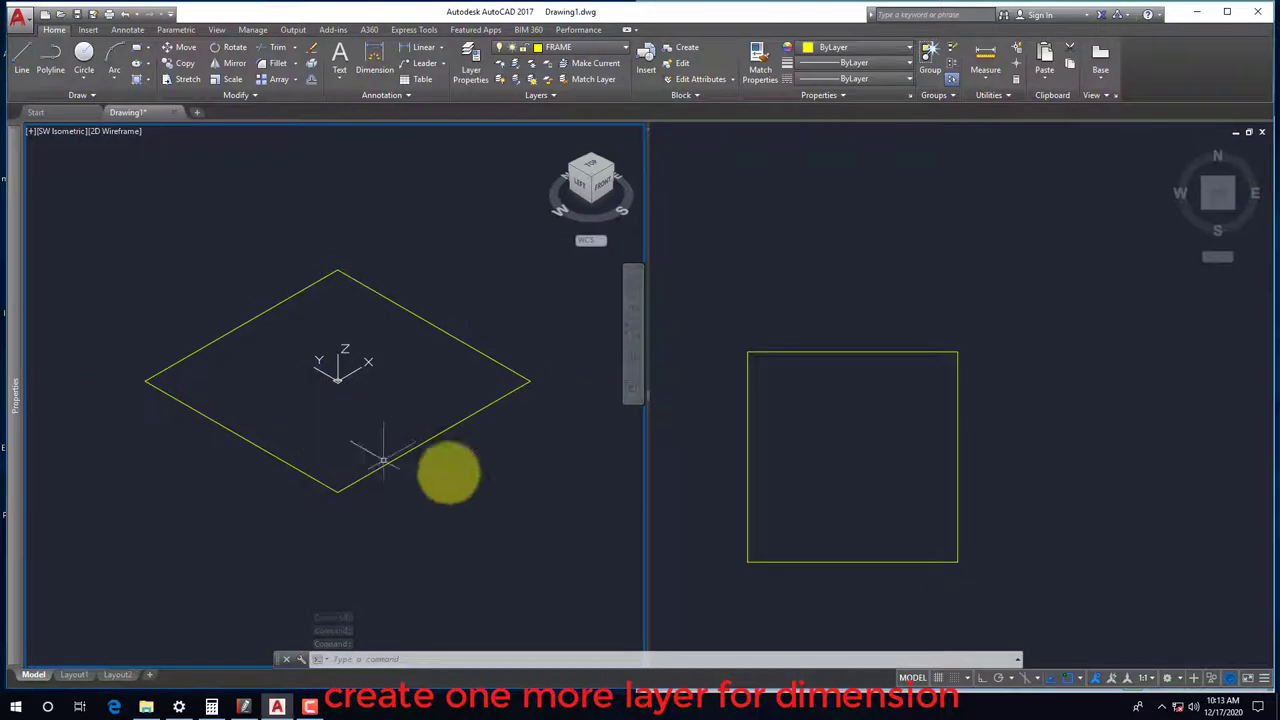
Make DIM the current layer from the Layers panel list
left_click(352, 528)
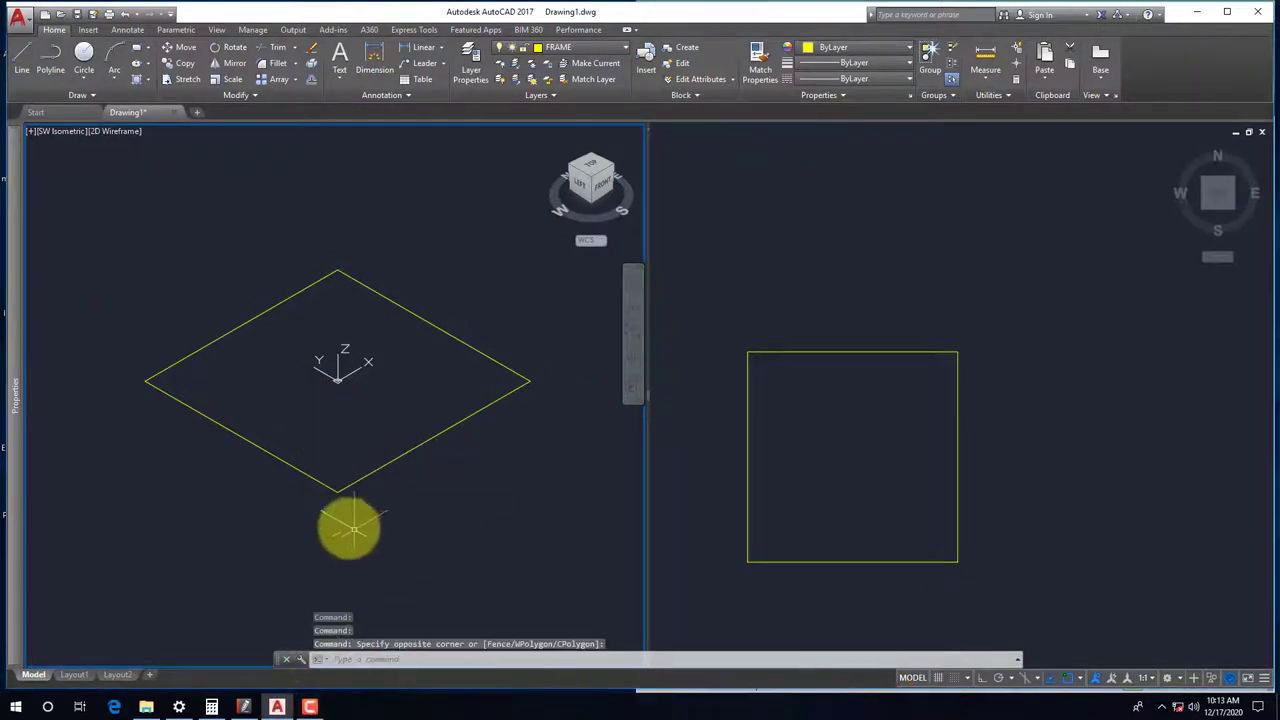
key("Return")
key("Escape")
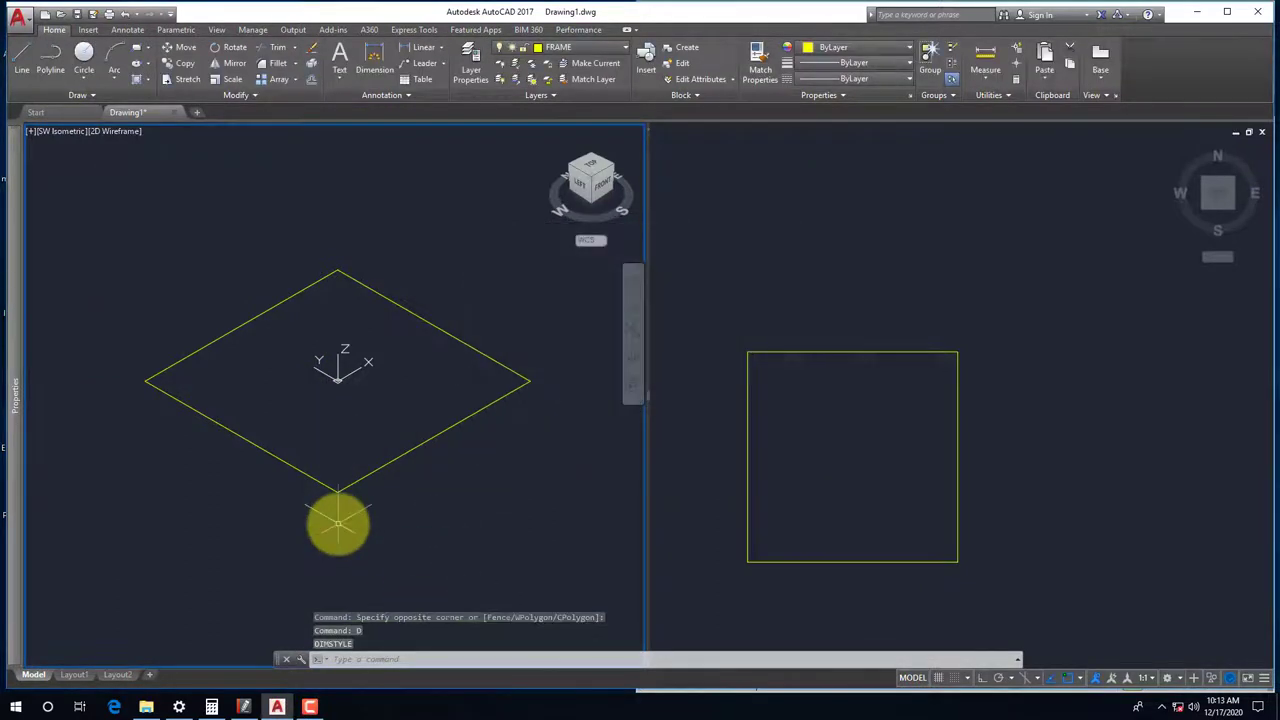
left_click(560, 47)
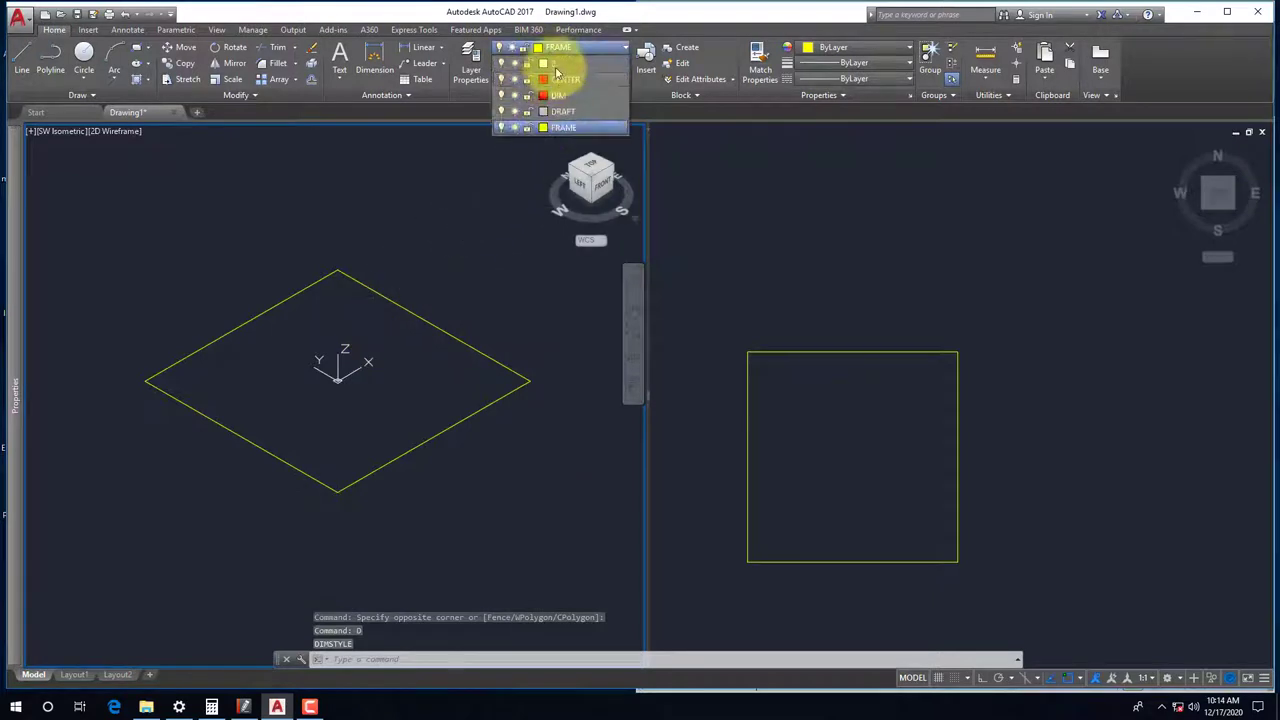
left_click(558, 95)
Start a linear dimension with LI on the diamond's edge, then cancel it
left_click(433, 209)
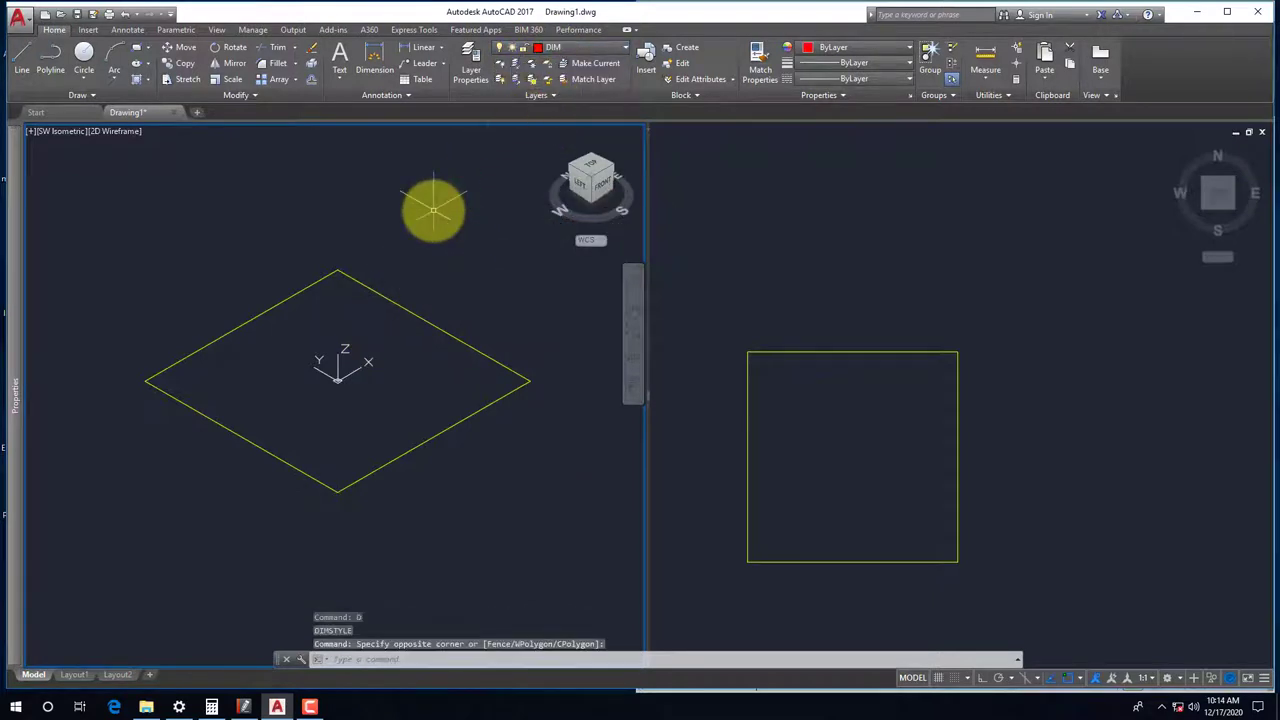
type("DLI")
key("Return")
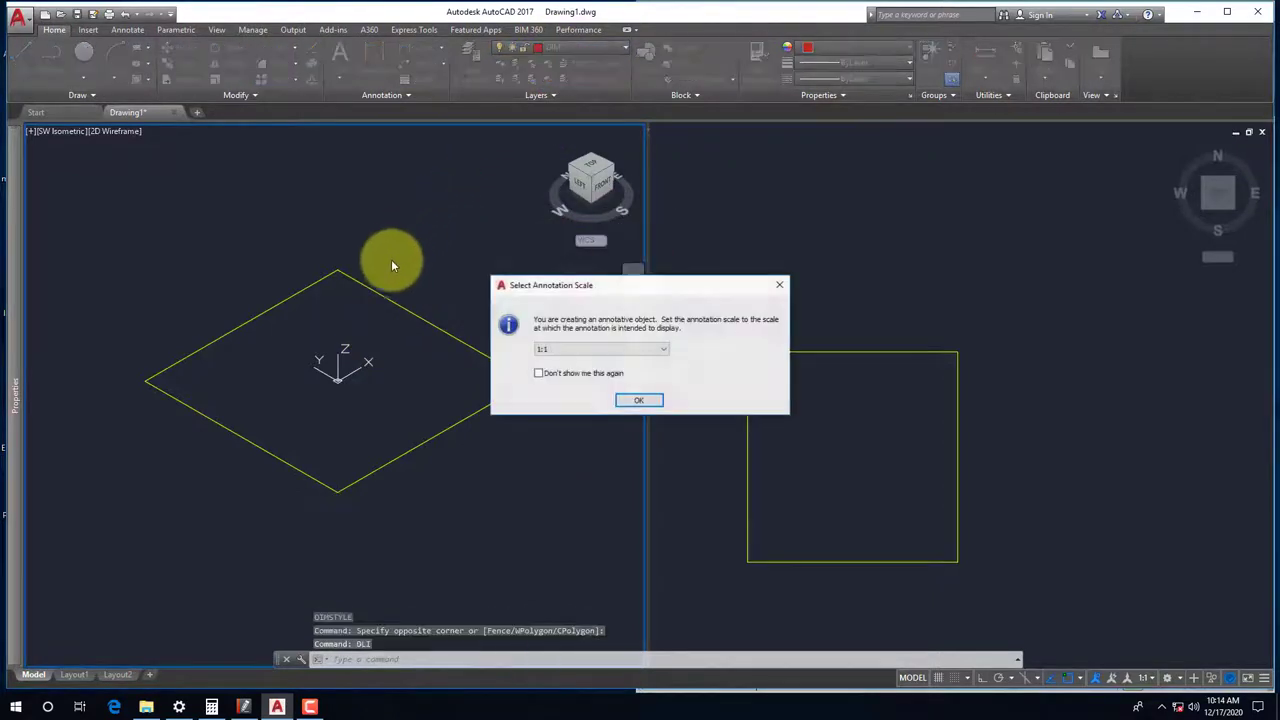
key("Return")
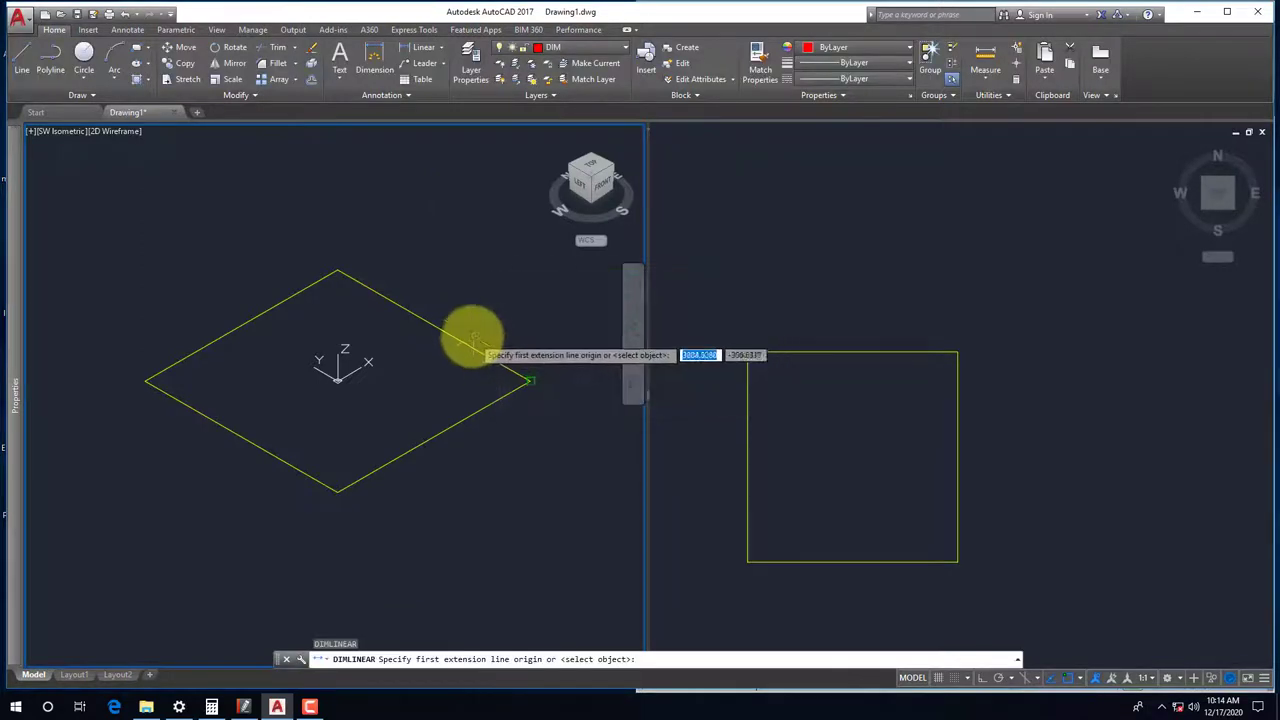
key("Return")
left_click(445, 332)
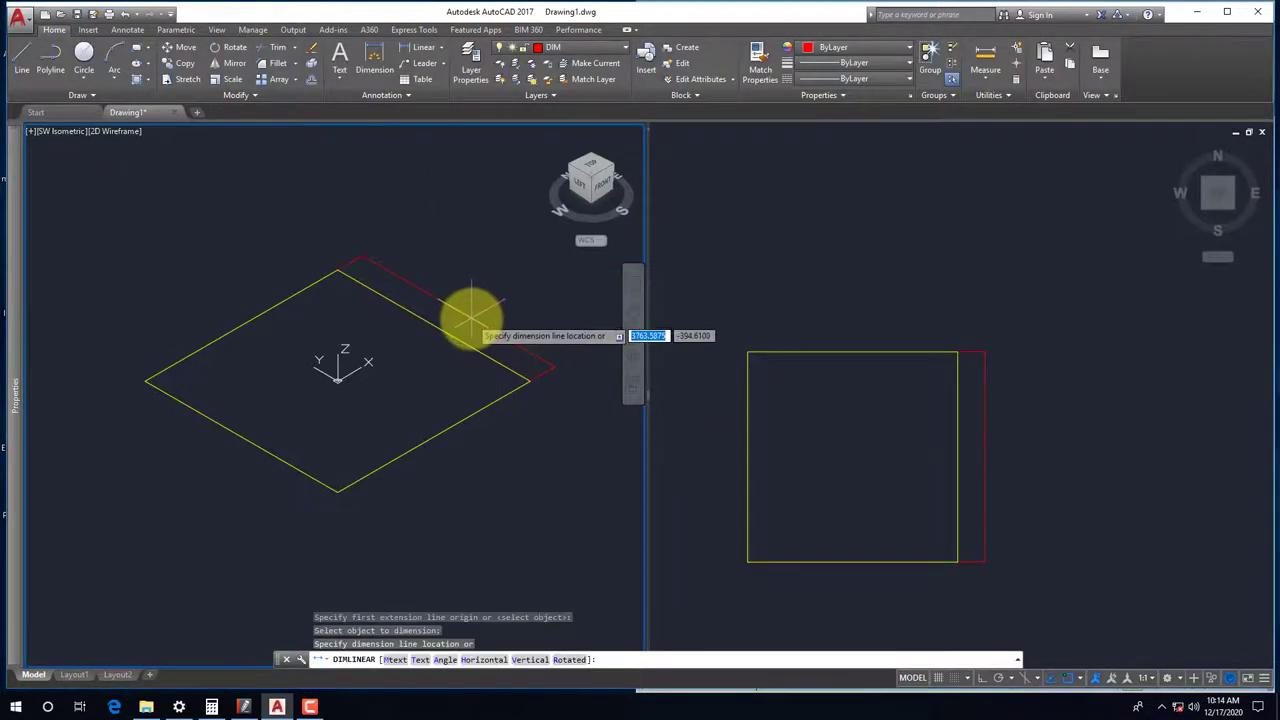
key("Escape")
Set the annotation scale to 1:100 and open the Dimension Style Manager with D
left_click(1145, 678)
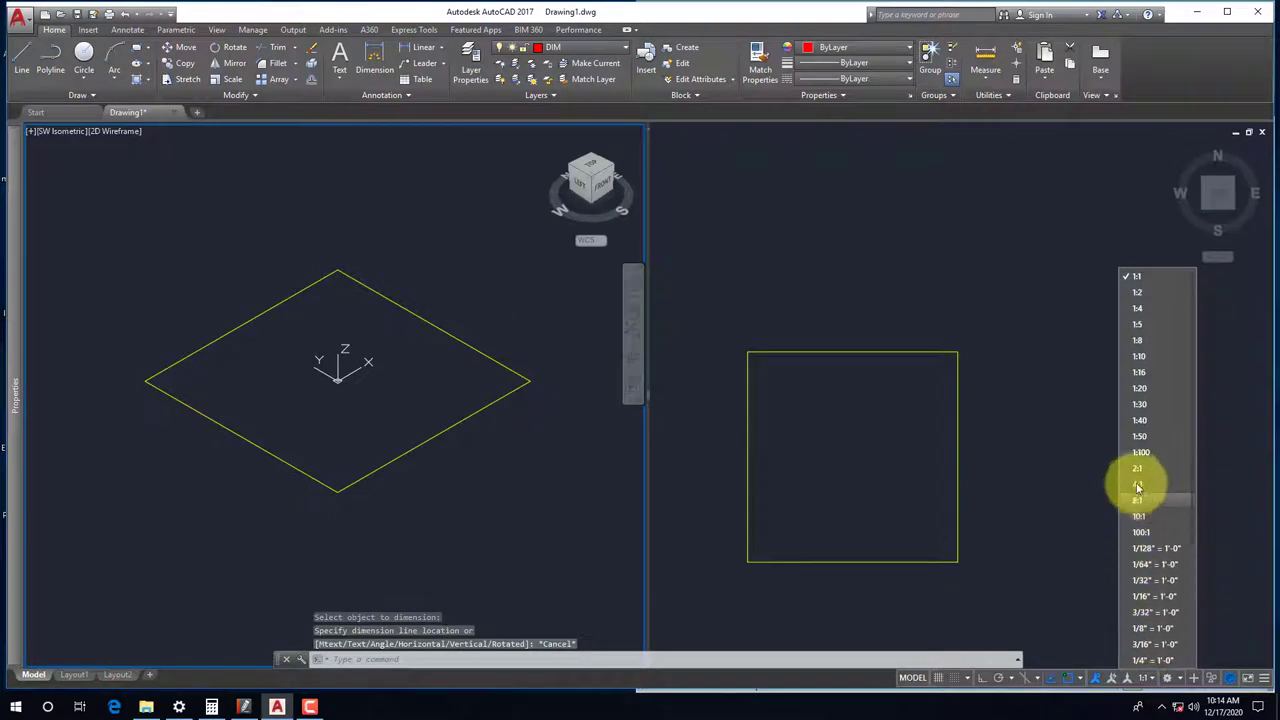
left_click(1140, 452)
type("DLI")
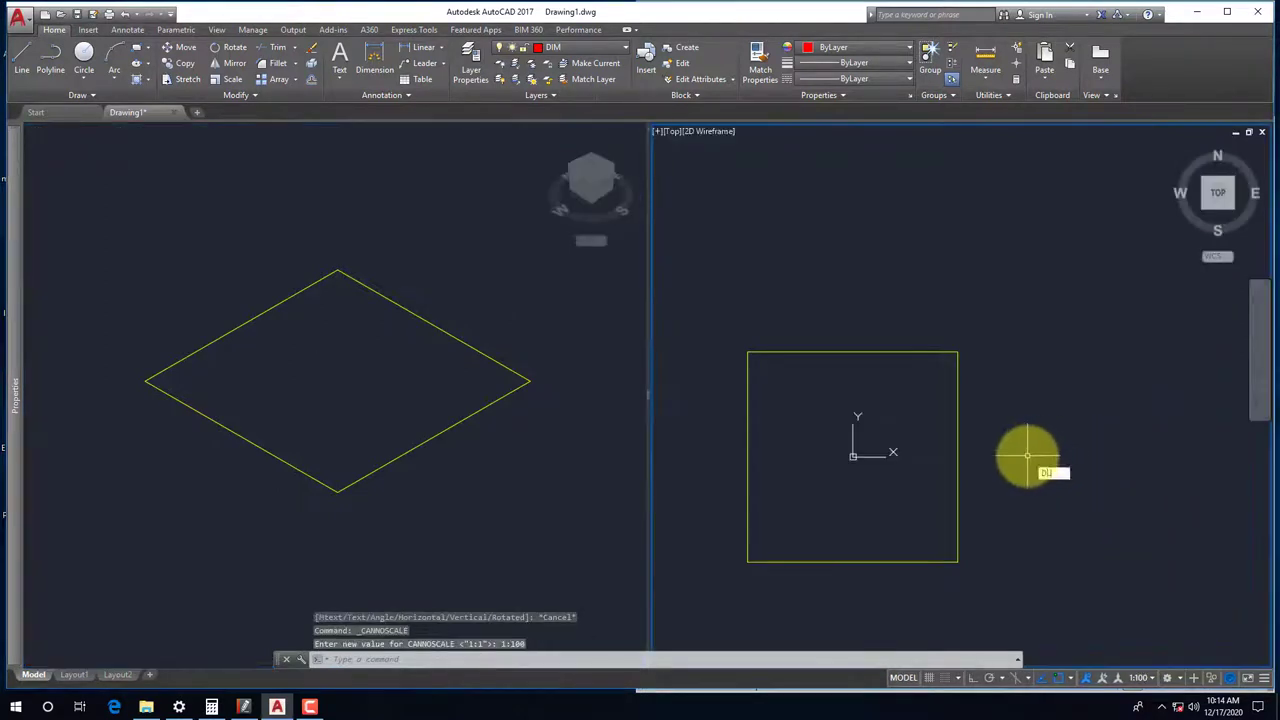
key("Return")
key("Return")
left_click(955, 420)
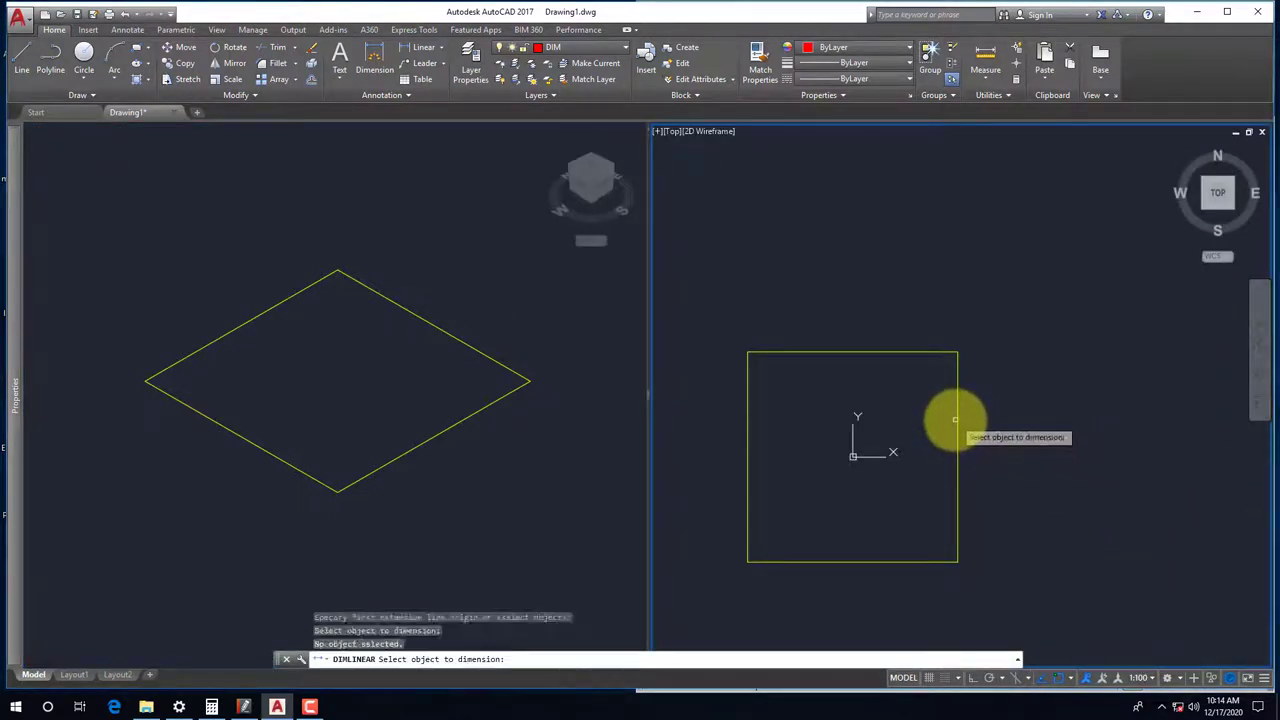
left_click(958, 416)
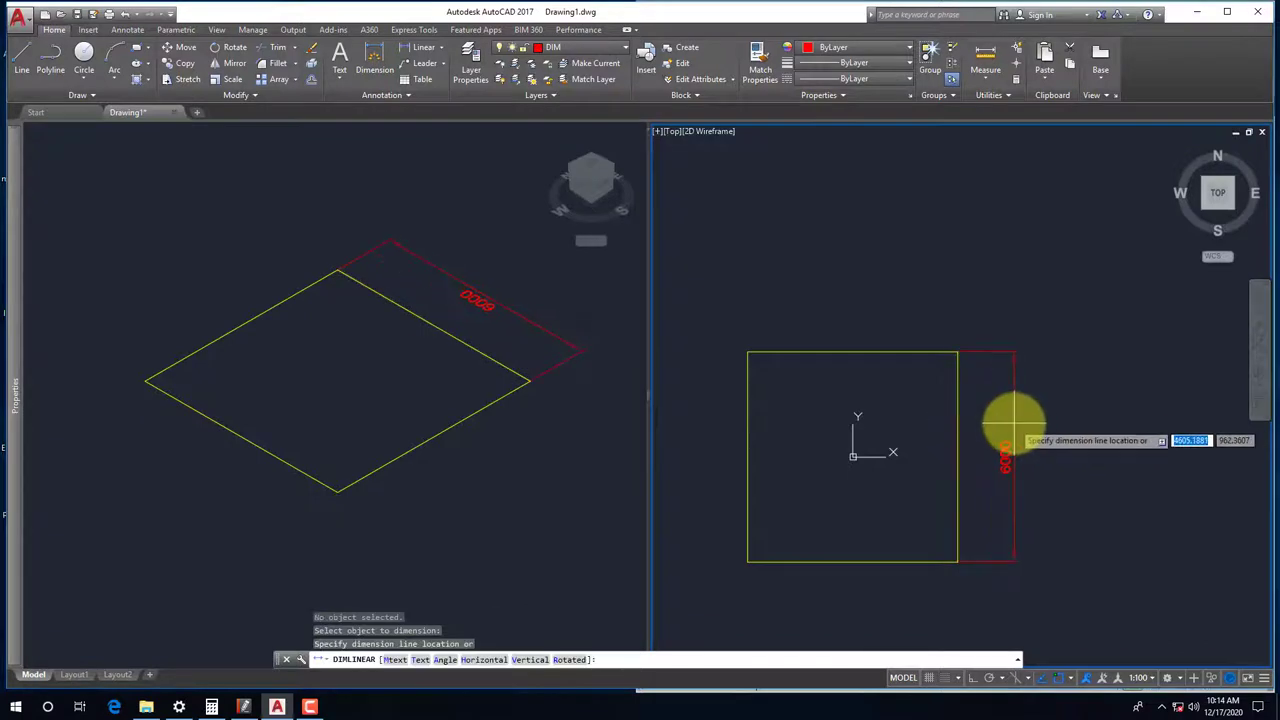
key("Escape")
type("d")
key("Return")
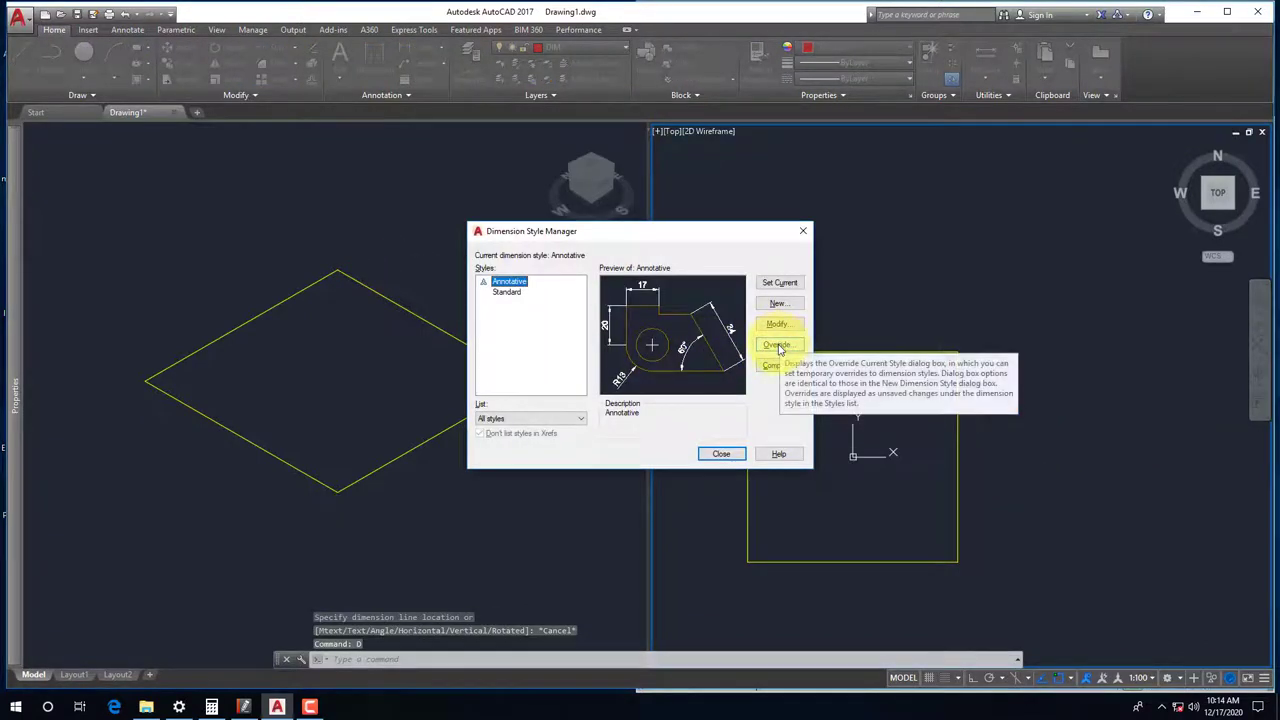
Set the Annotative style's Text color to Green on its Text tab and close the manager
left_click(777, 324)
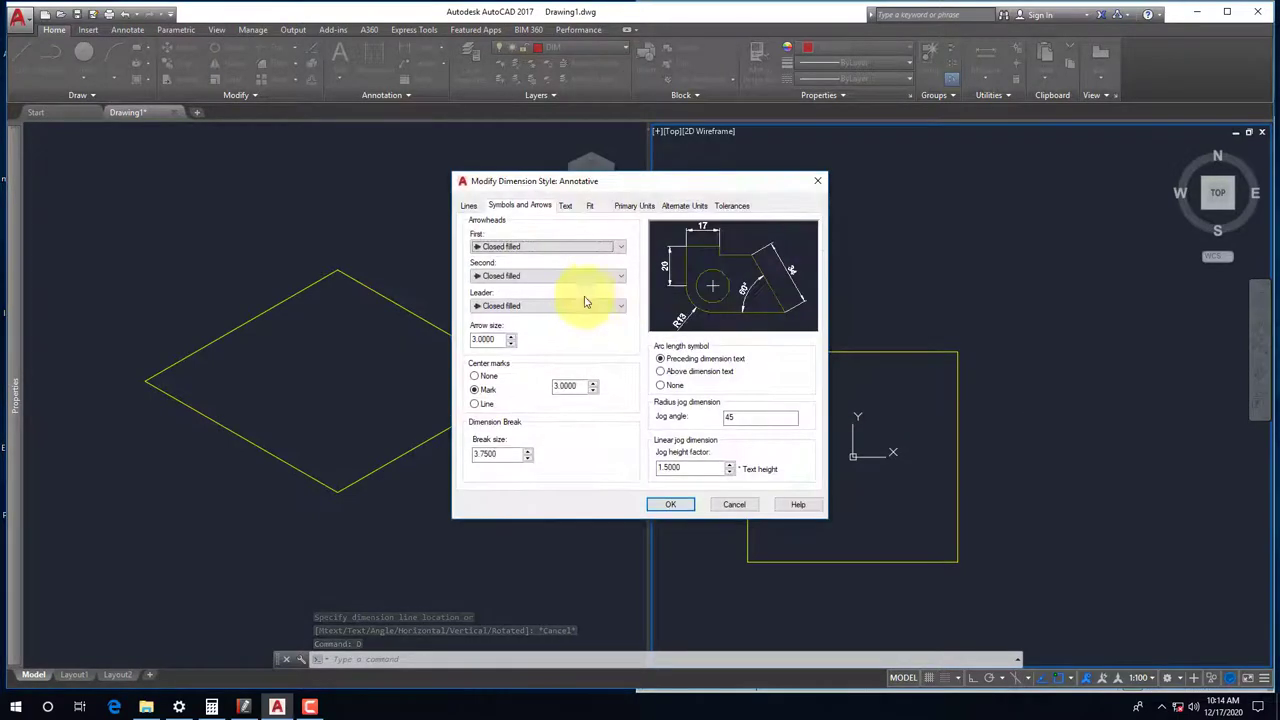
left_click(566, 206)
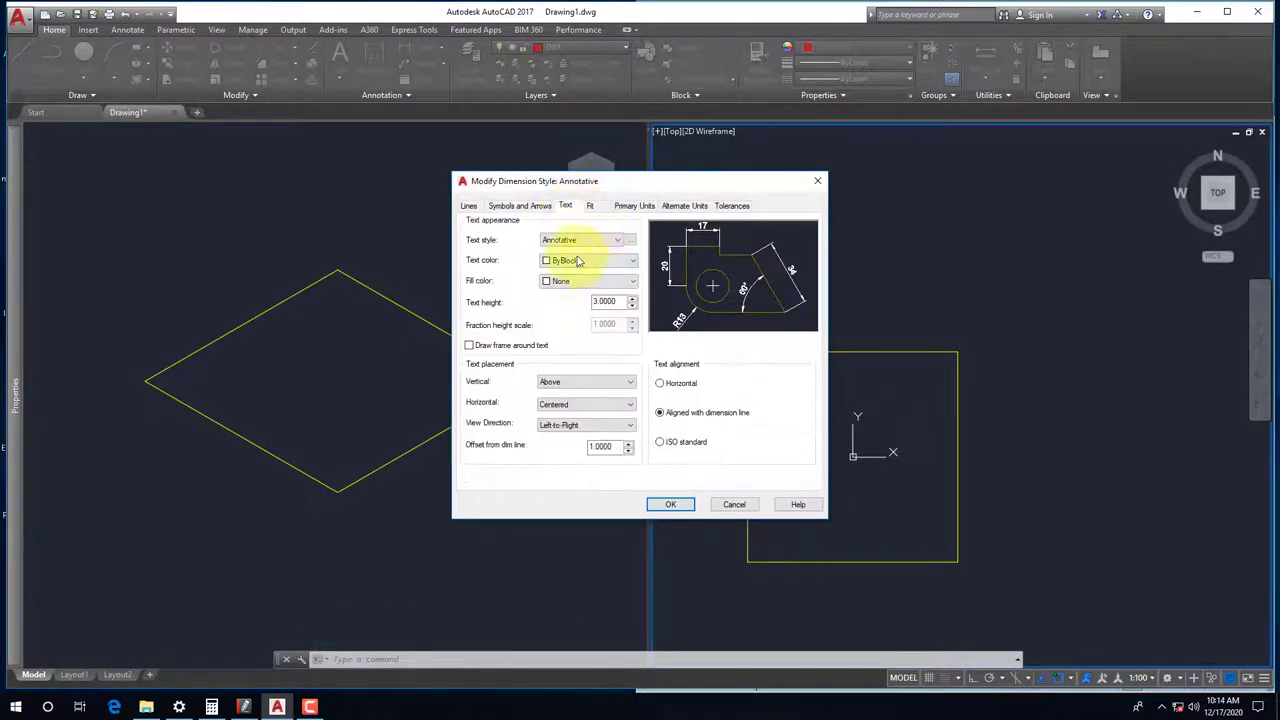
left_click(577, 261)
left_click(570, 318)
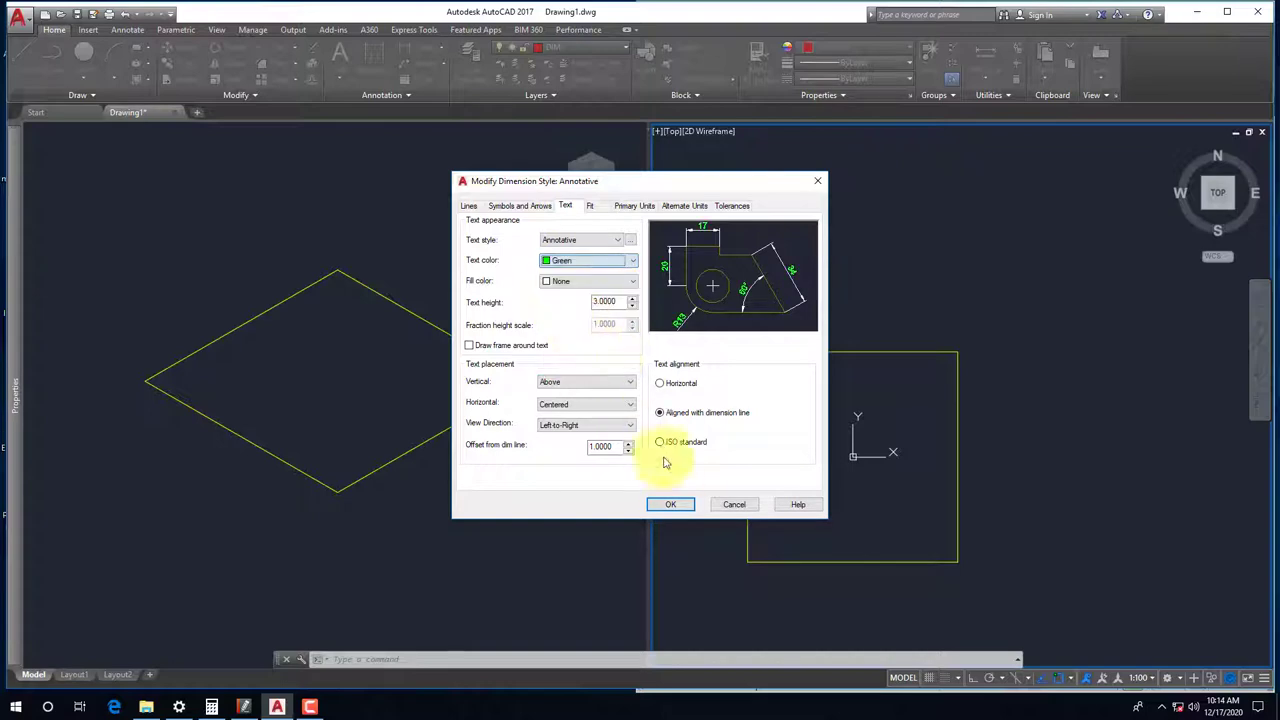
left_click(672, 505)
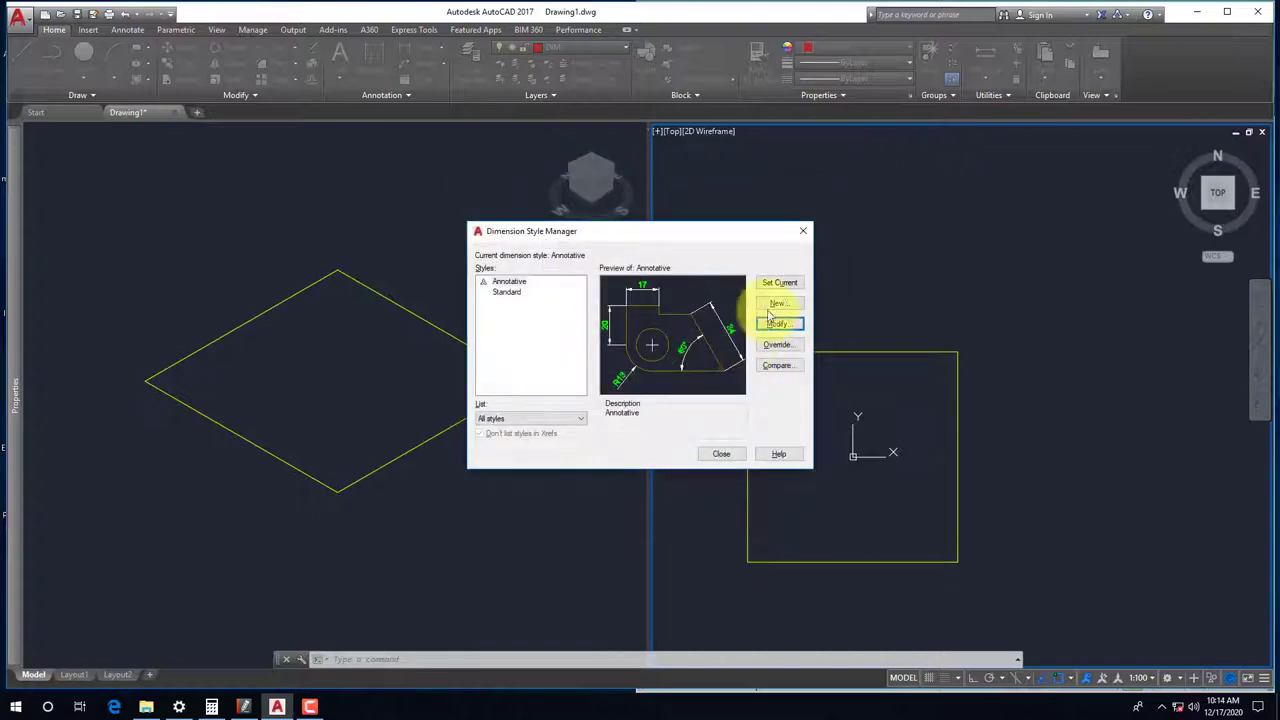
left_click(722, 453)
Add a 6000 linear dimension to the right of the square's right edge
key("Return")
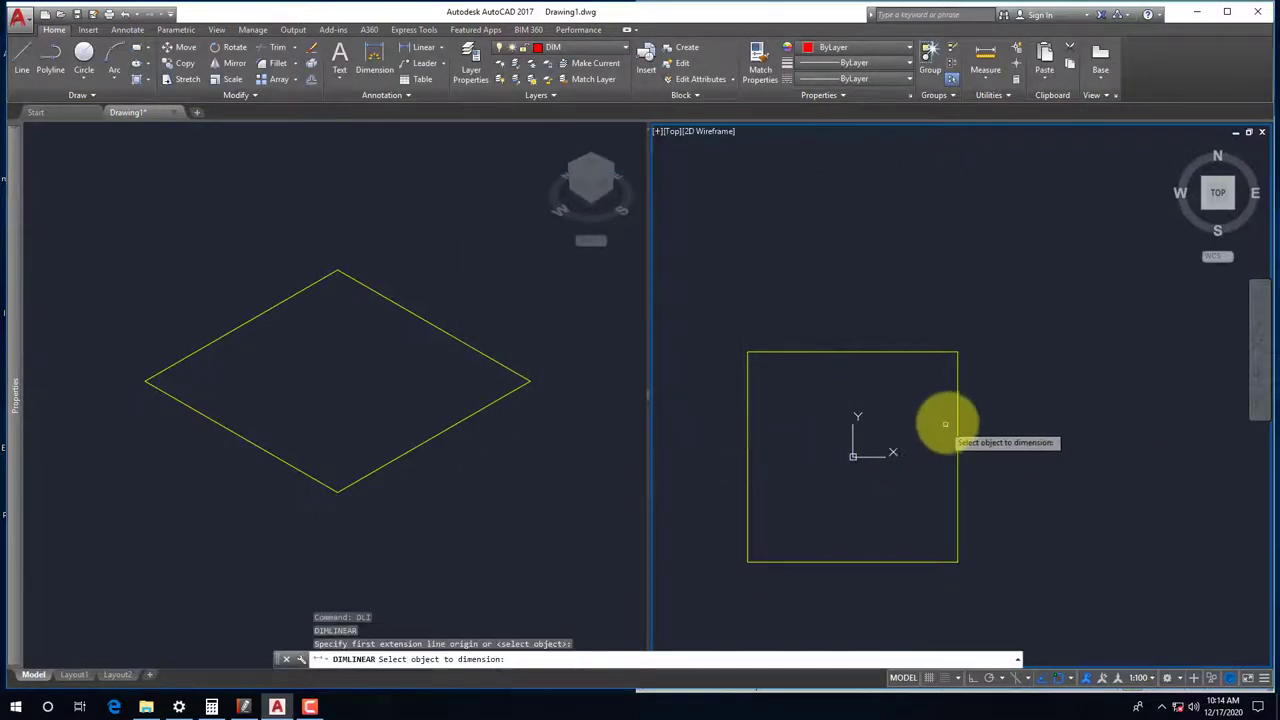
key("Return")
left_click(957, 412)
left_click(1007, 412)
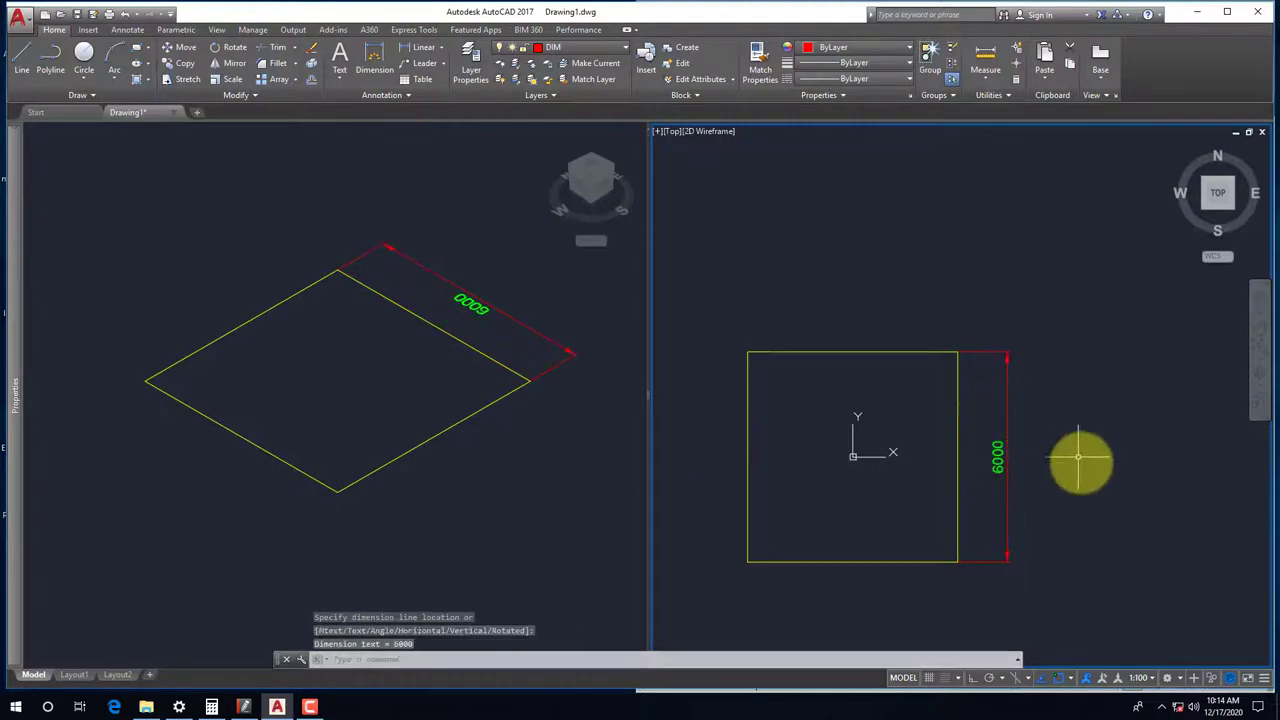
Bring up the tower reference PDF from the taskbar
left_click(1040, 460)
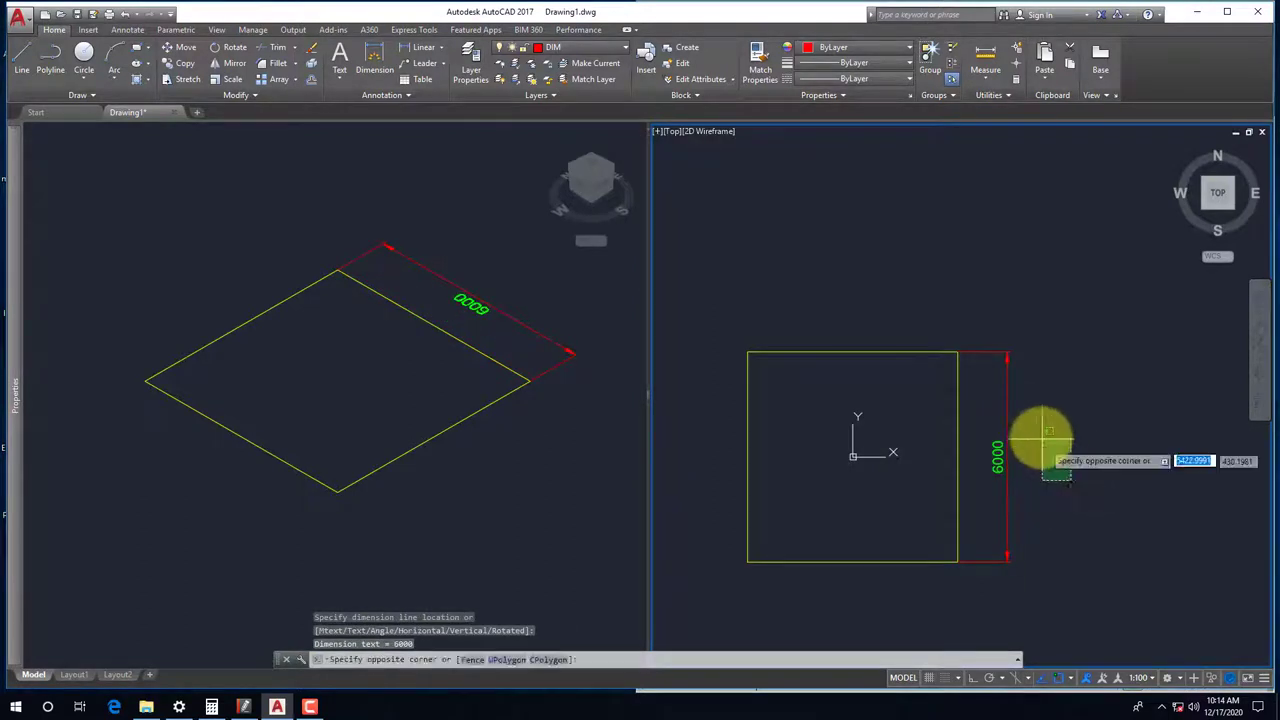
left_click(311, 707)
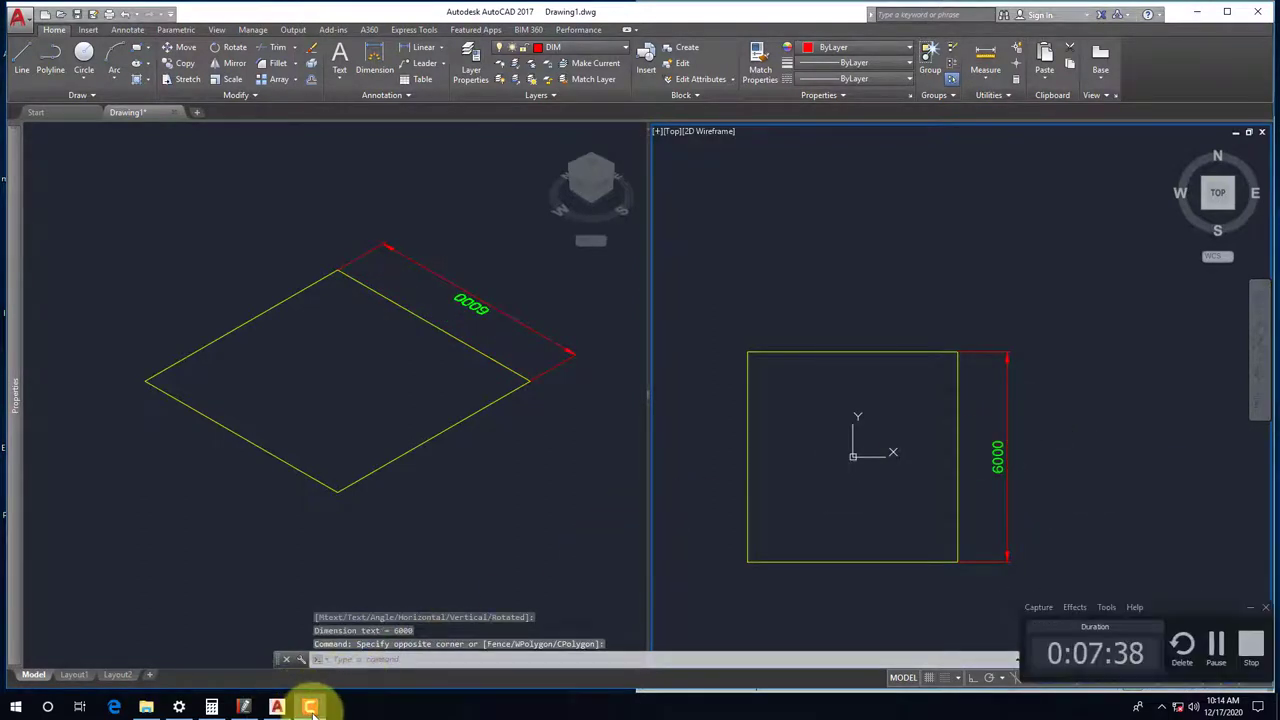
left_click(244, 707)
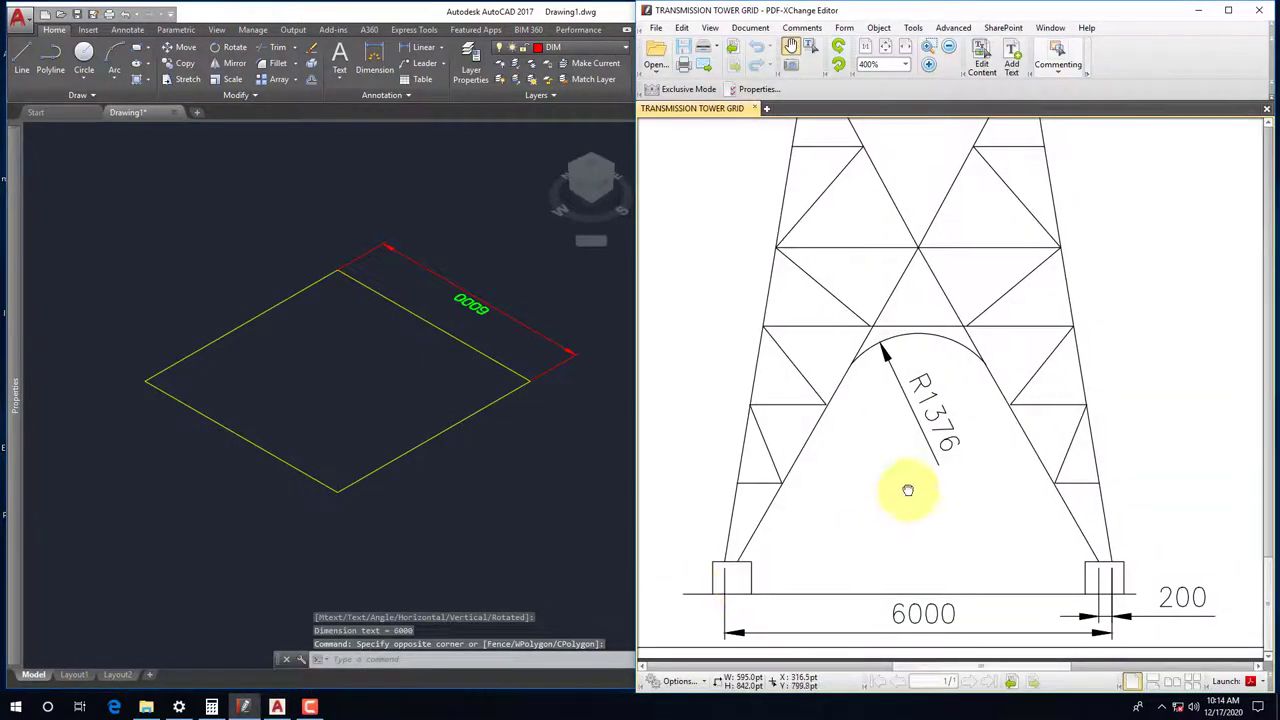
Save the drawing as TRANSMISSION TOWER-GRID.dwg in E:\AUTOCAD TUTORIAL
left_click(534, 508)
left_click(500, 505)
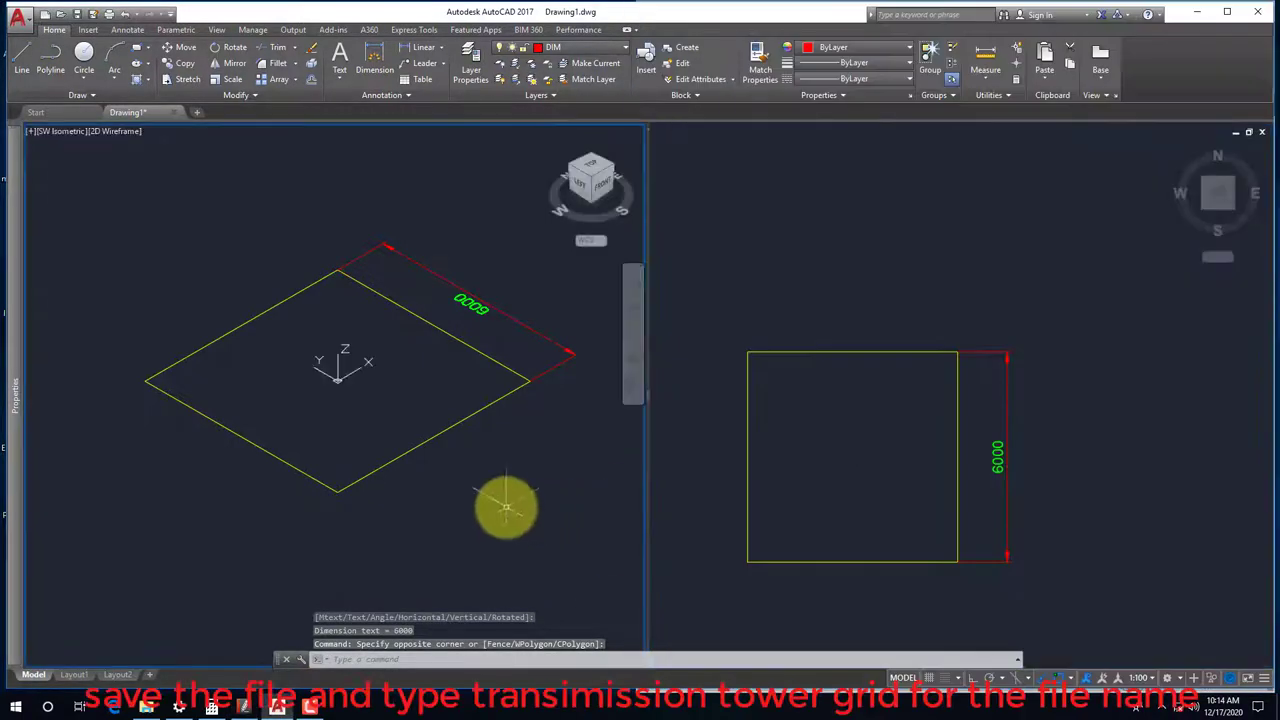
key("ctrl+s")
key("Escape")
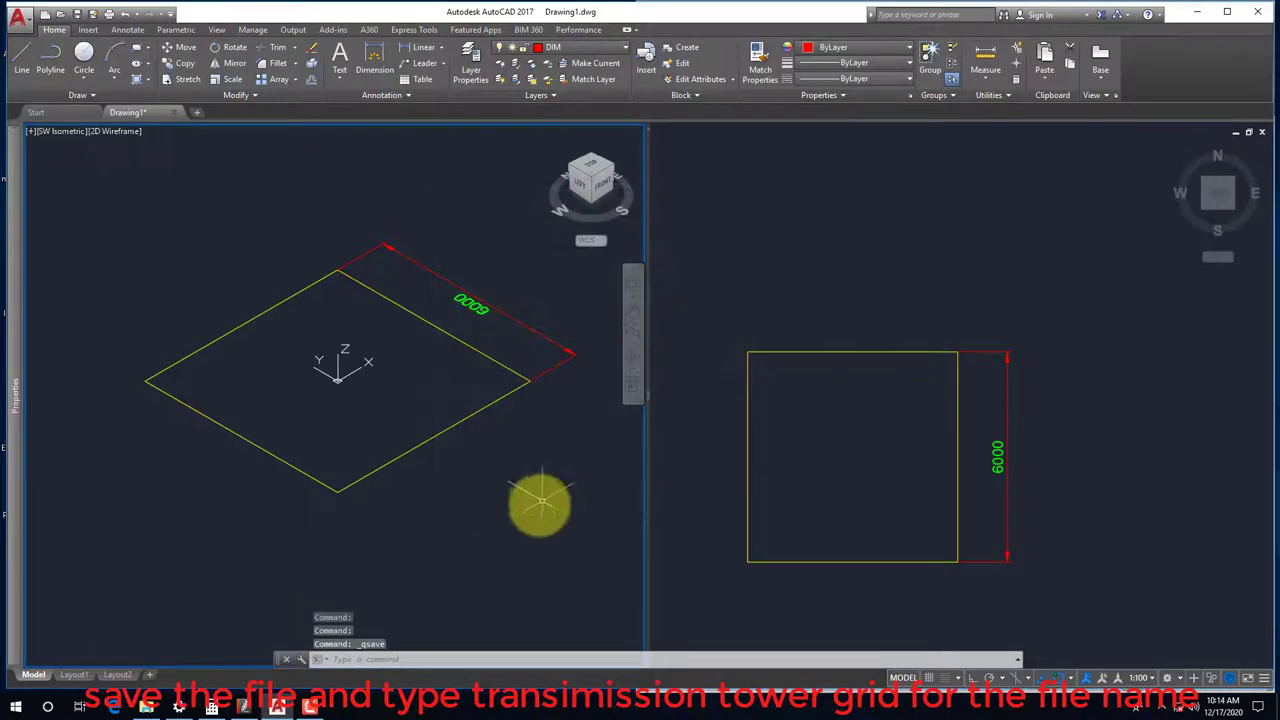
key("ctrl+shift+s")
left_click(545, 209)
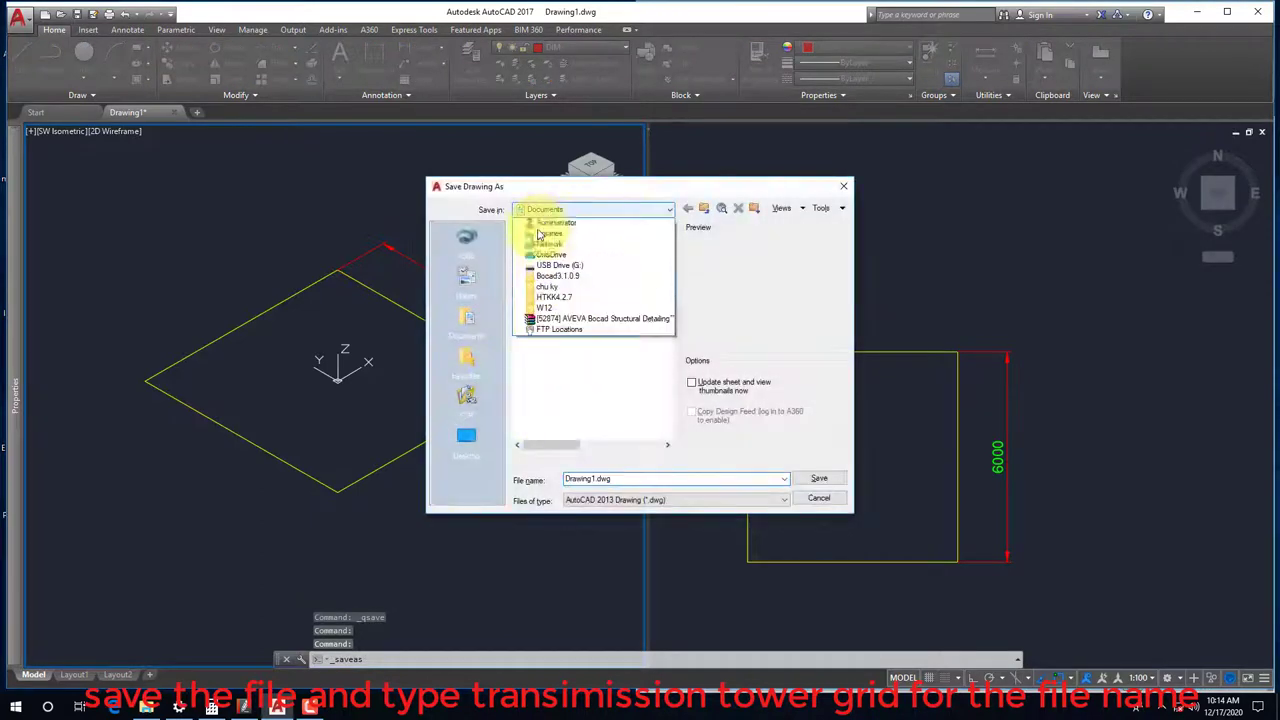
left_click(566, 298)
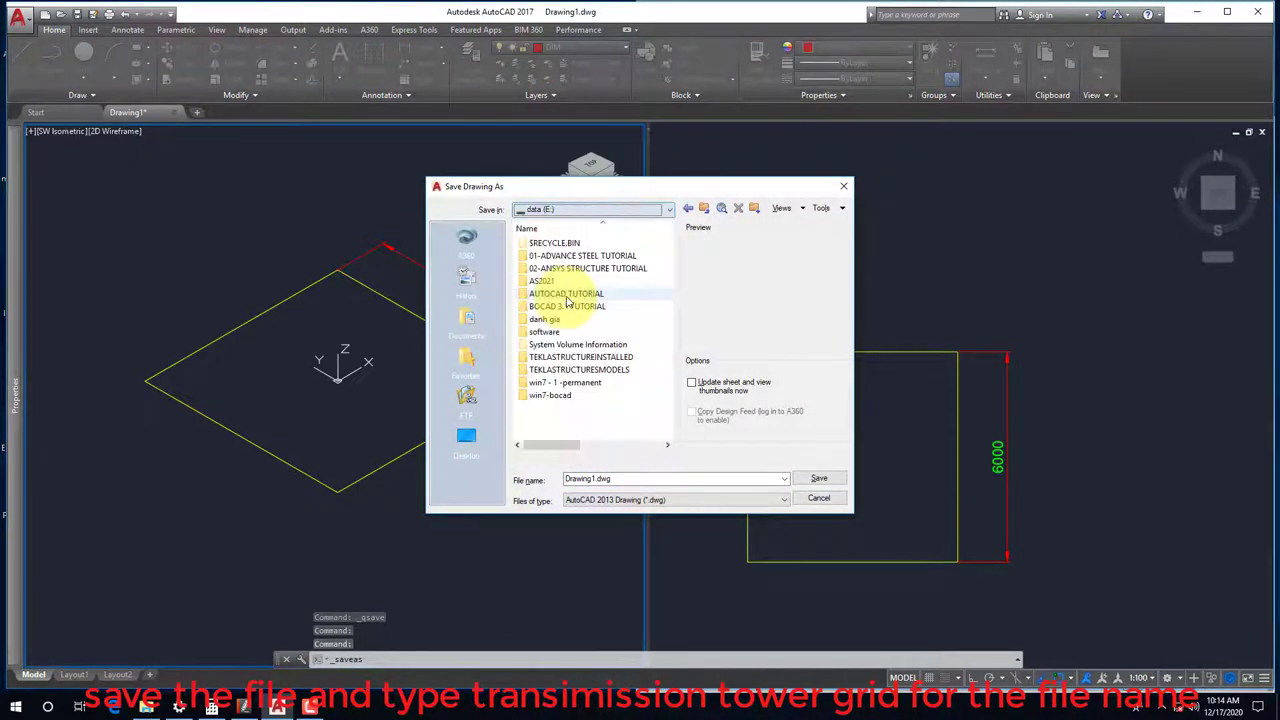
double_click(566, 294)
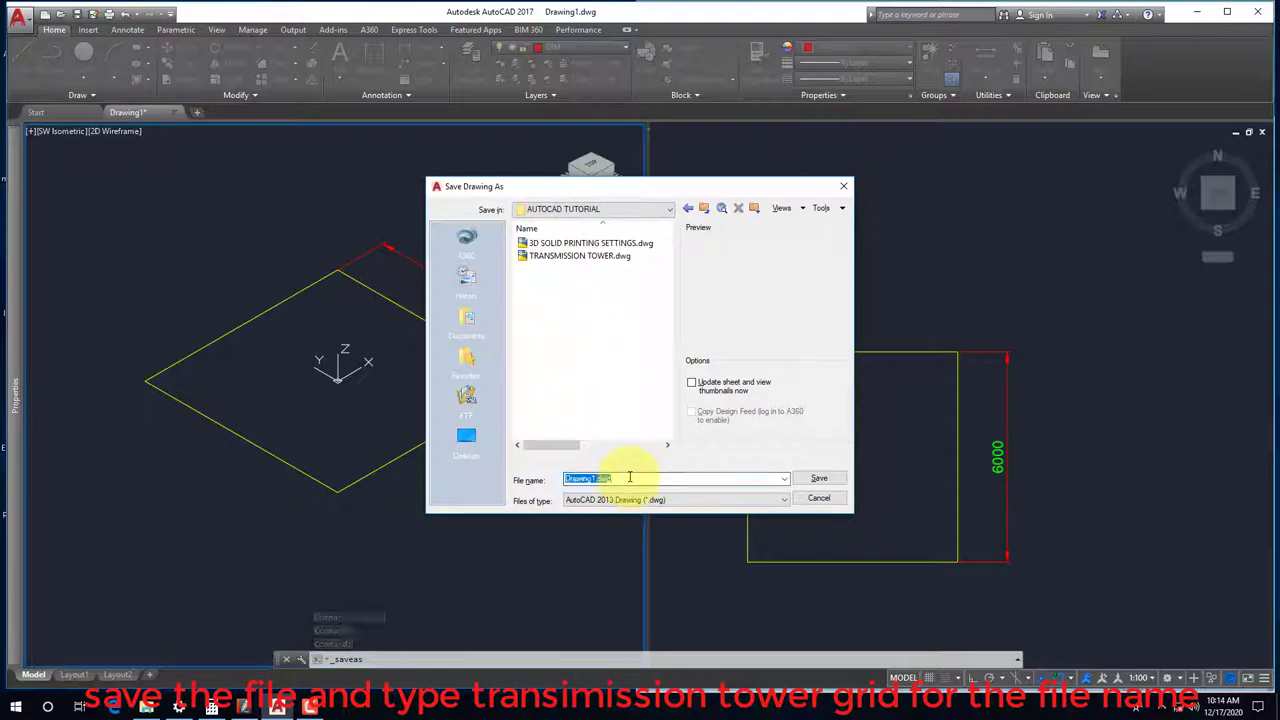
left_click(582, 256)
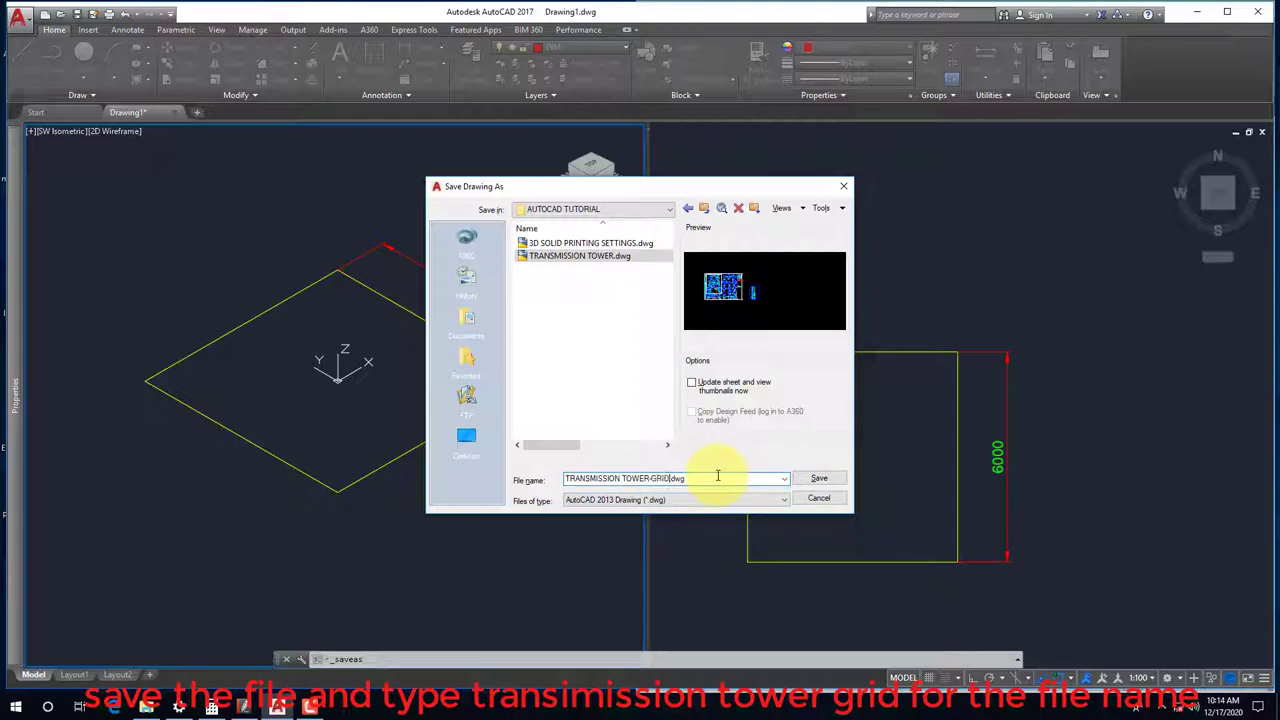
key("Return")
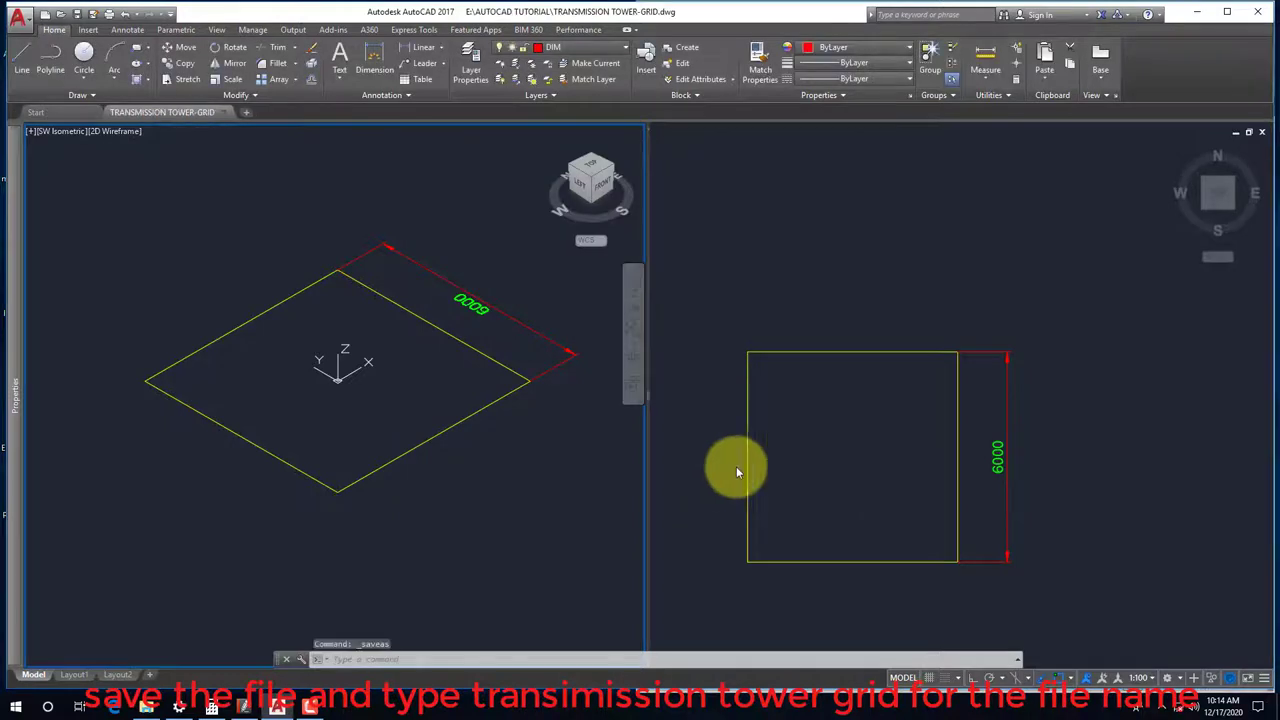
left_click(860, 460)
left_click(608, 457)
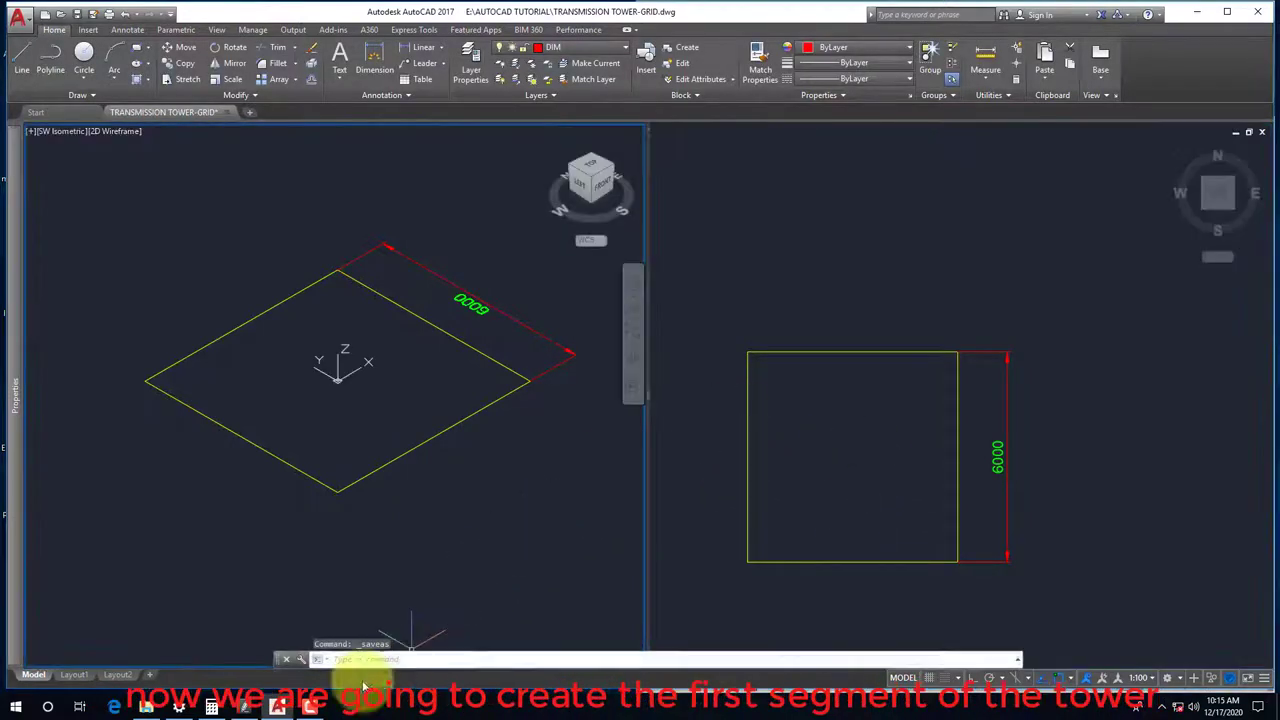
left_click(244, 707)
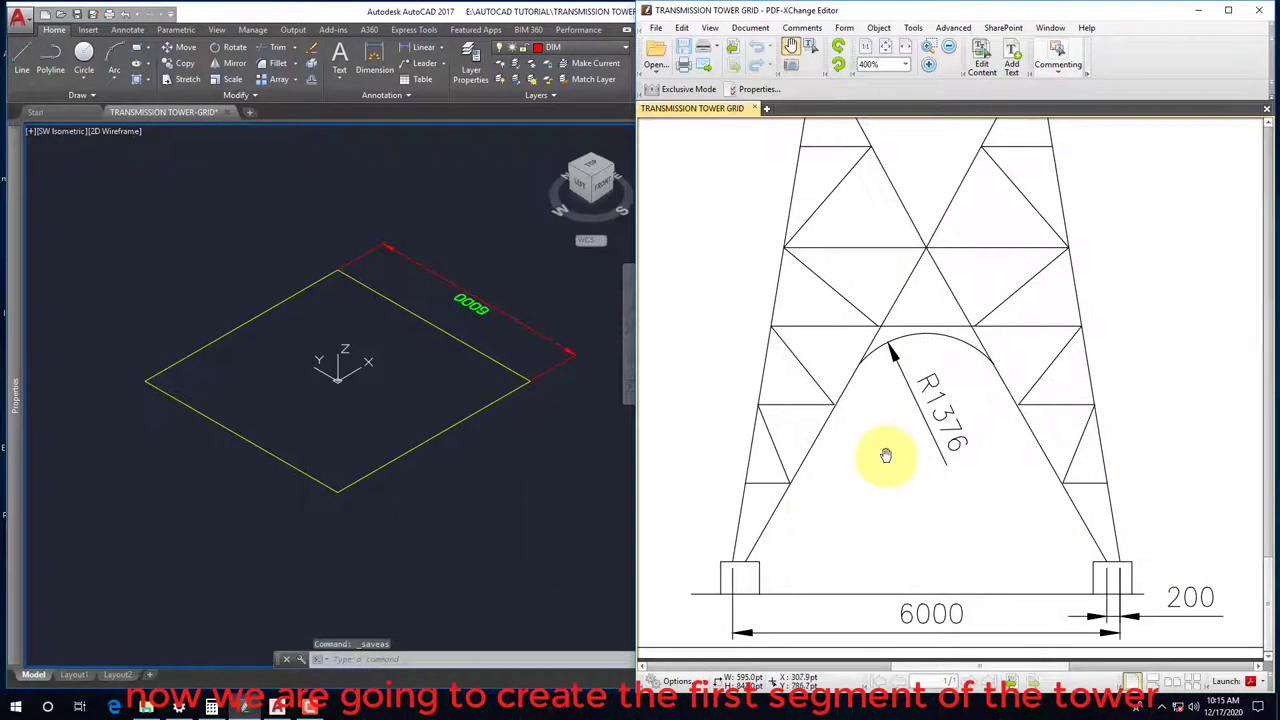
scroll(835, 490, "down", 2, "ctrl")
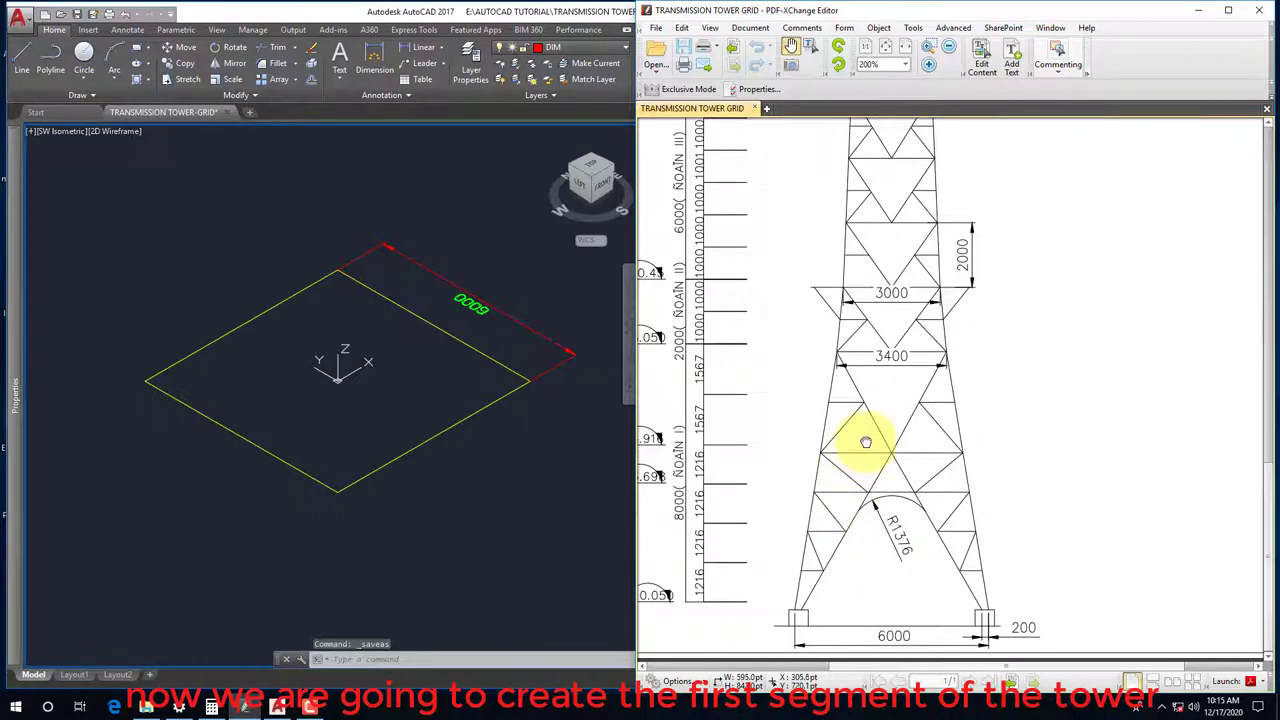
mouse_move(892, 425)
left_mouse_down()
mouse_move(890, 398)
mouse_move(938, 364)
mouse_move(965, 371)
left_mouse_up()
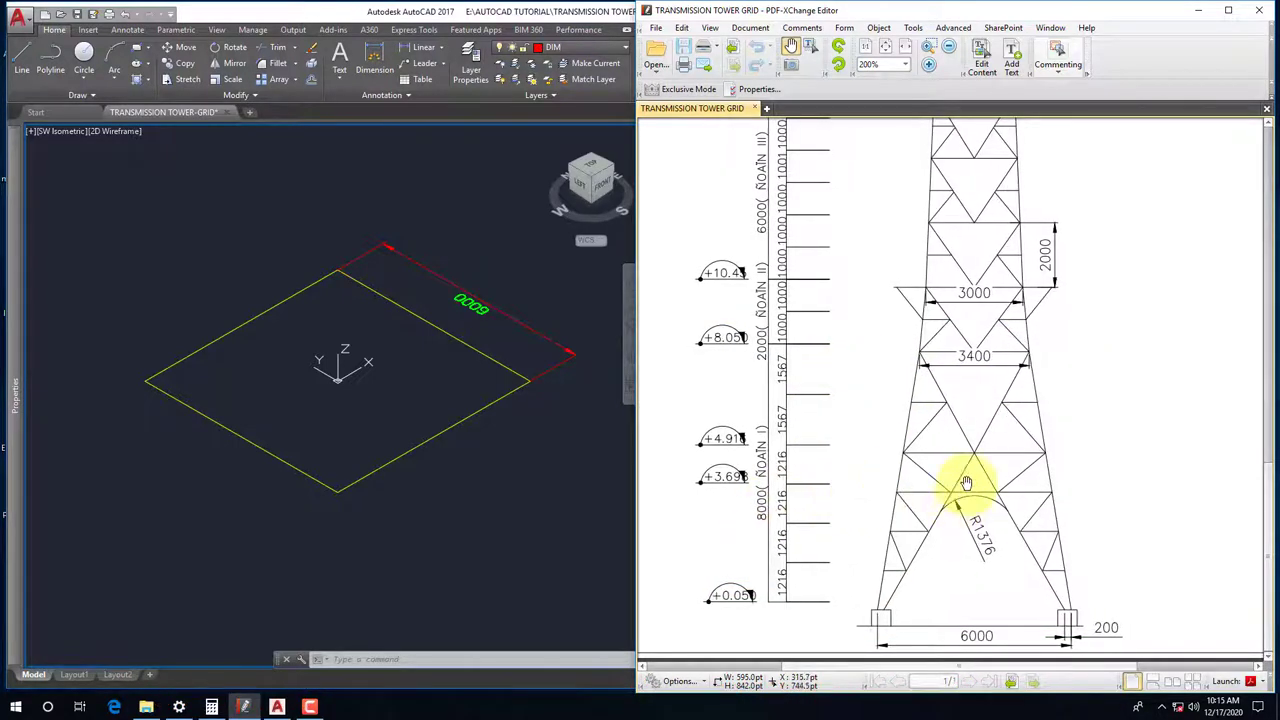
left_click(450, 485)
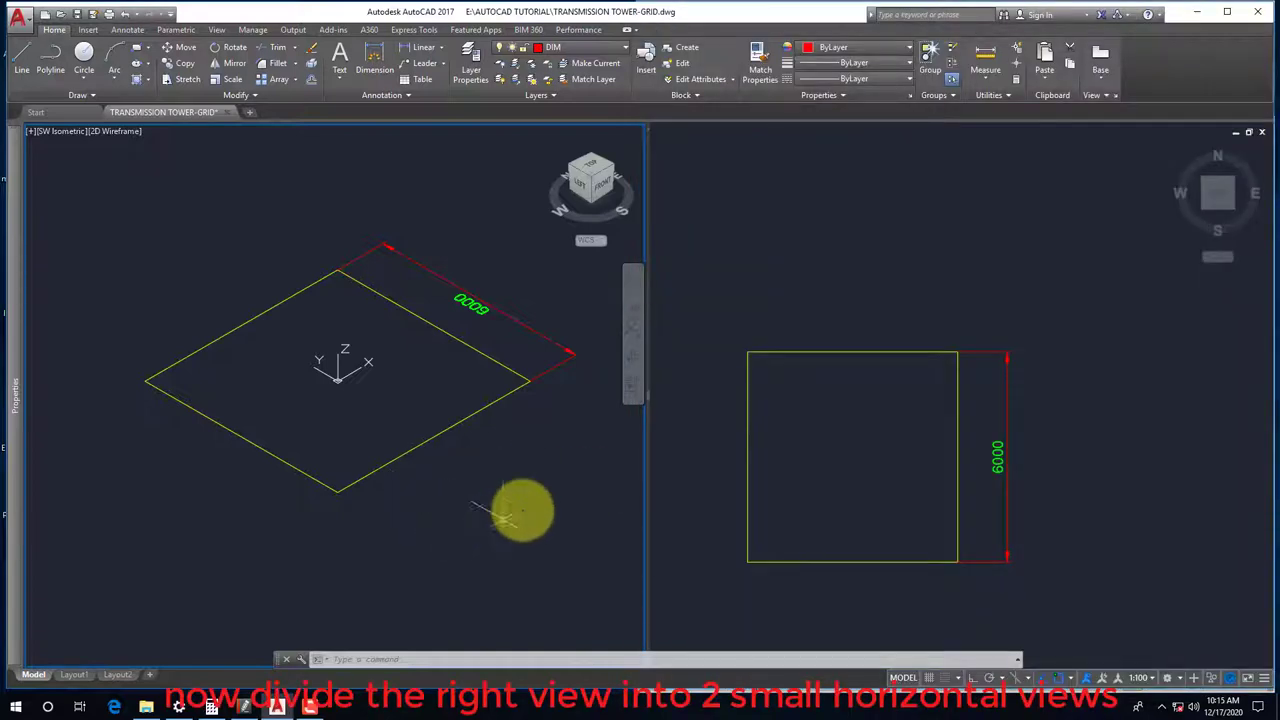
Split the screen into the Three: Right viewport configuration
left_click(820, 268)
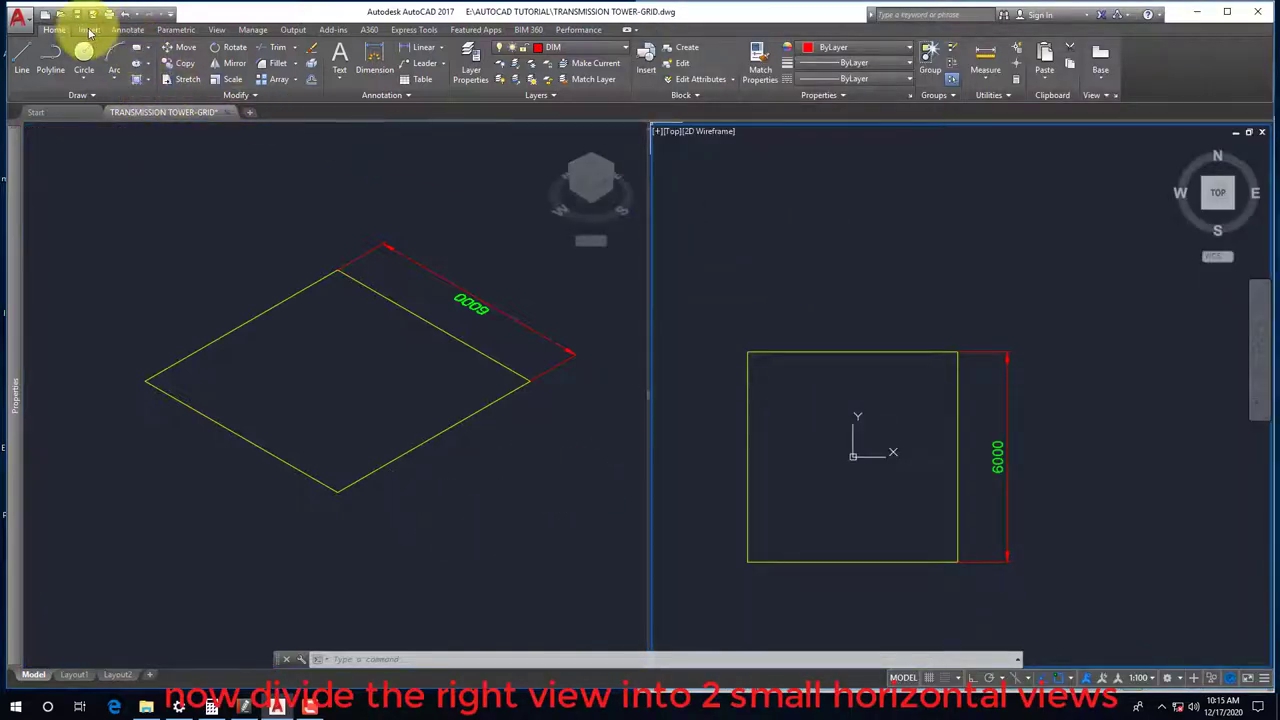
left_click(215, 29)
left_click(137, 62)
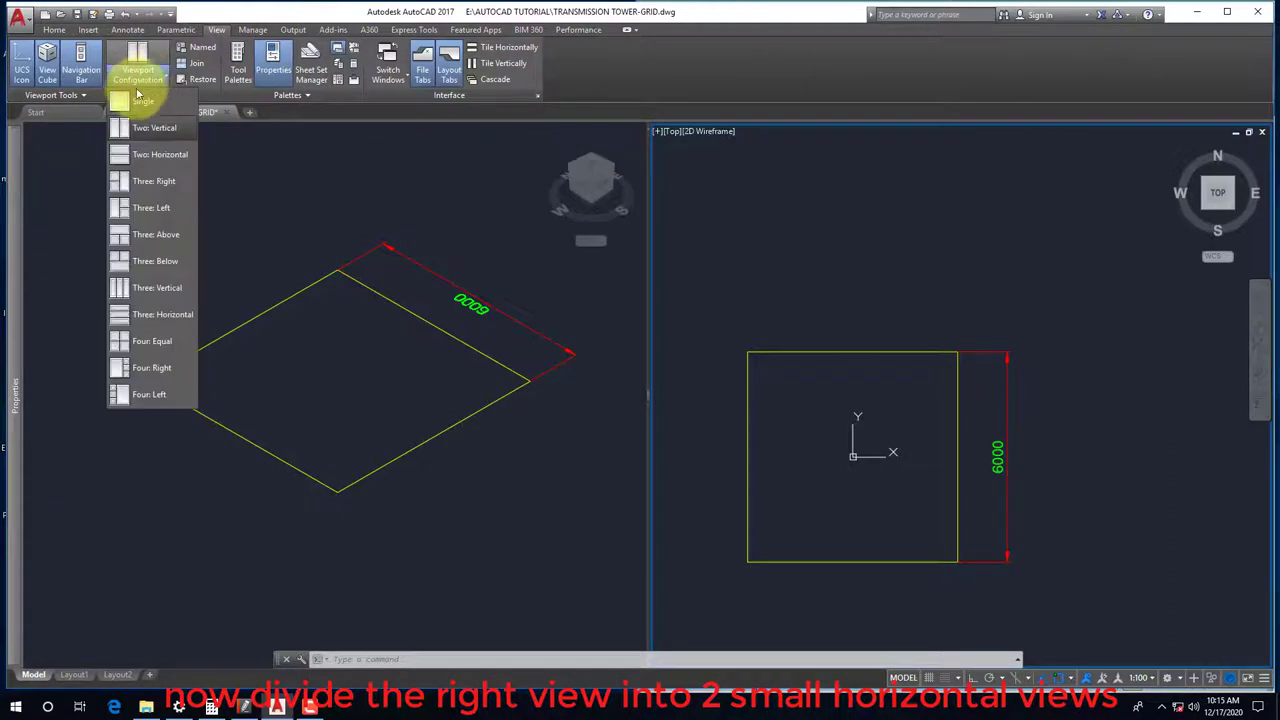
left_click(145, 211)
scroll(323, 545, "up", 4)
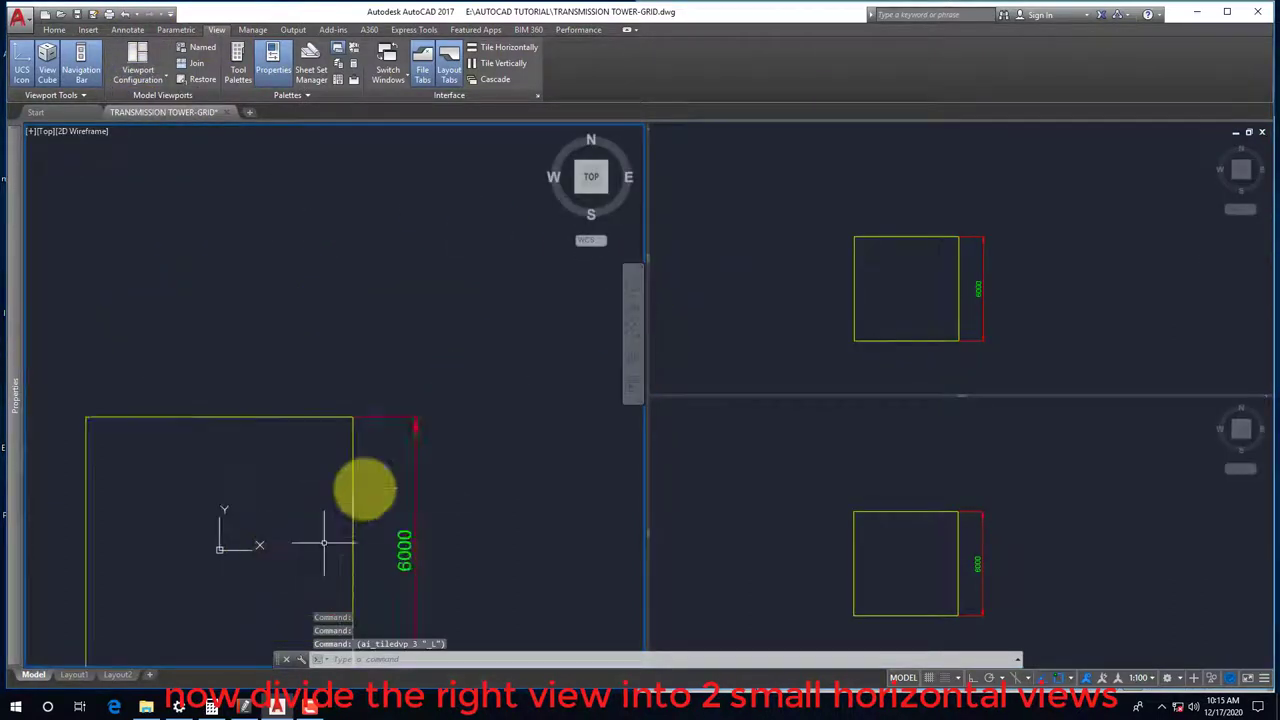
scroll(310, 520, "down", 2)
scroll(334, 431, "up", 2)
scroll(349, 426, "down", 2)
scroll(349, 426, "up", 2)
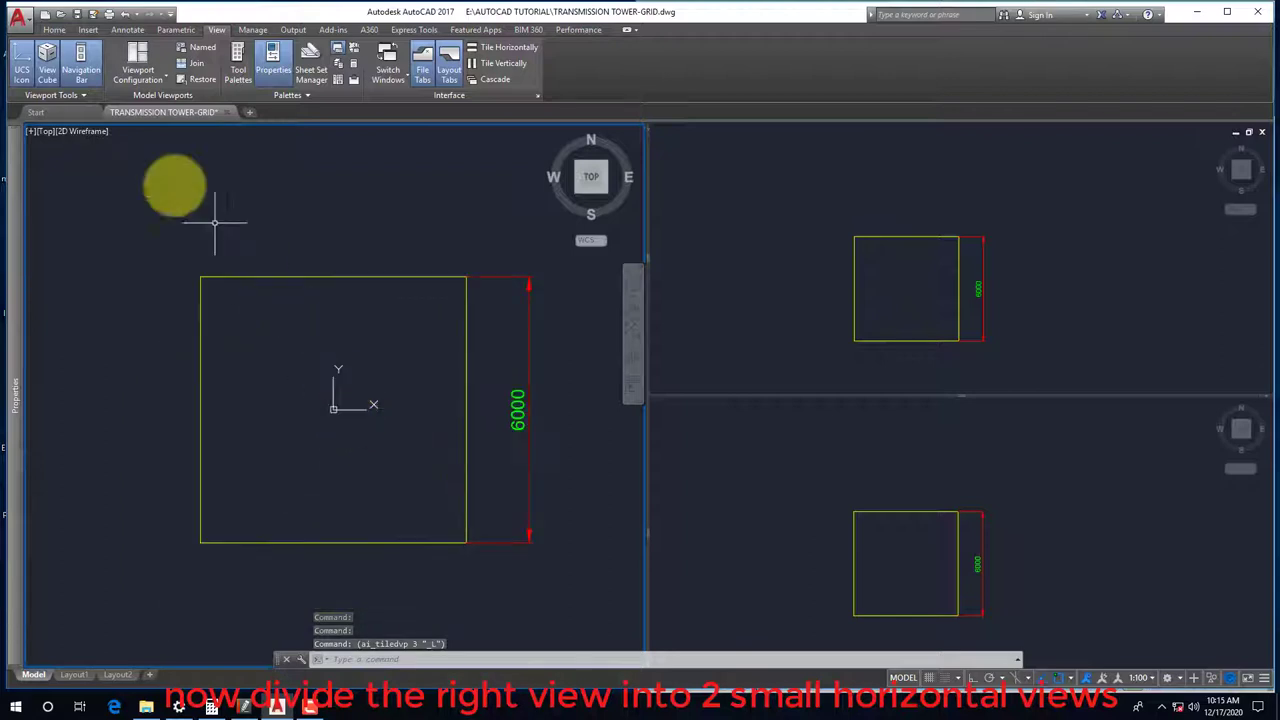
Activate the upper-right viewport and save the drawing
left_click(54, 29)
left_click(763, 191)
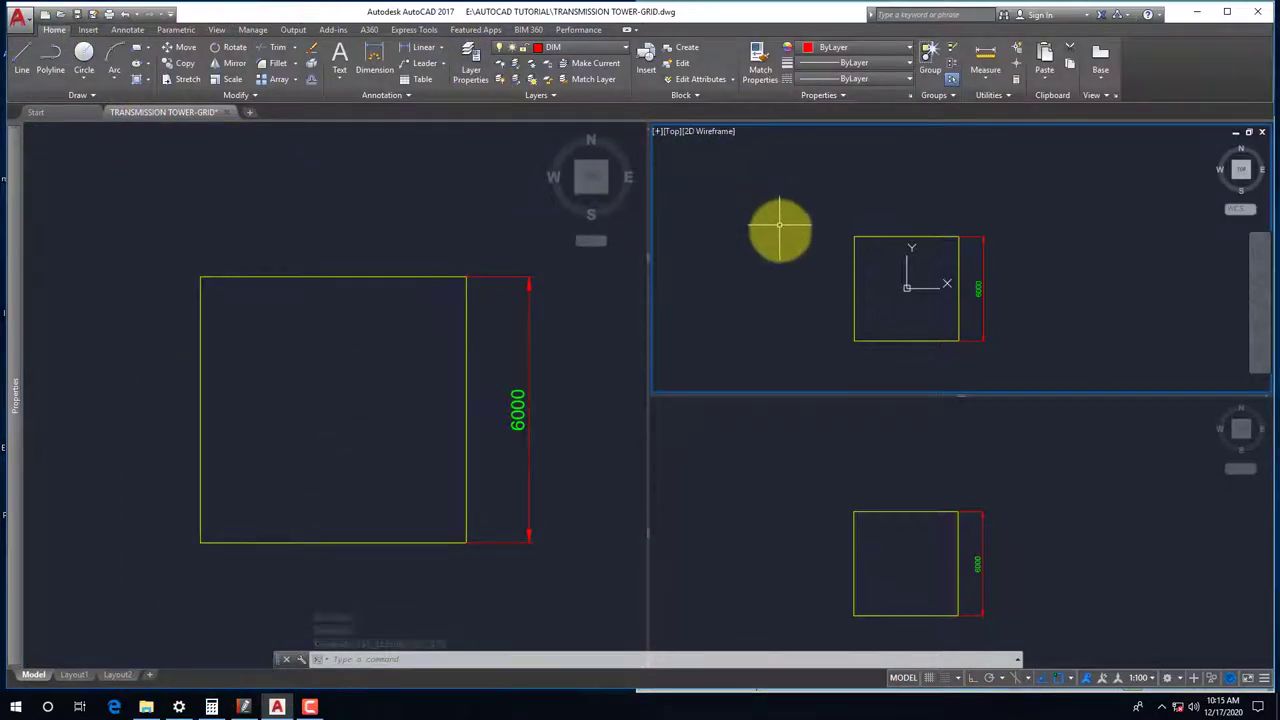
left_click(780, 226)
left_click(753, 213)
key("ctrl+s")
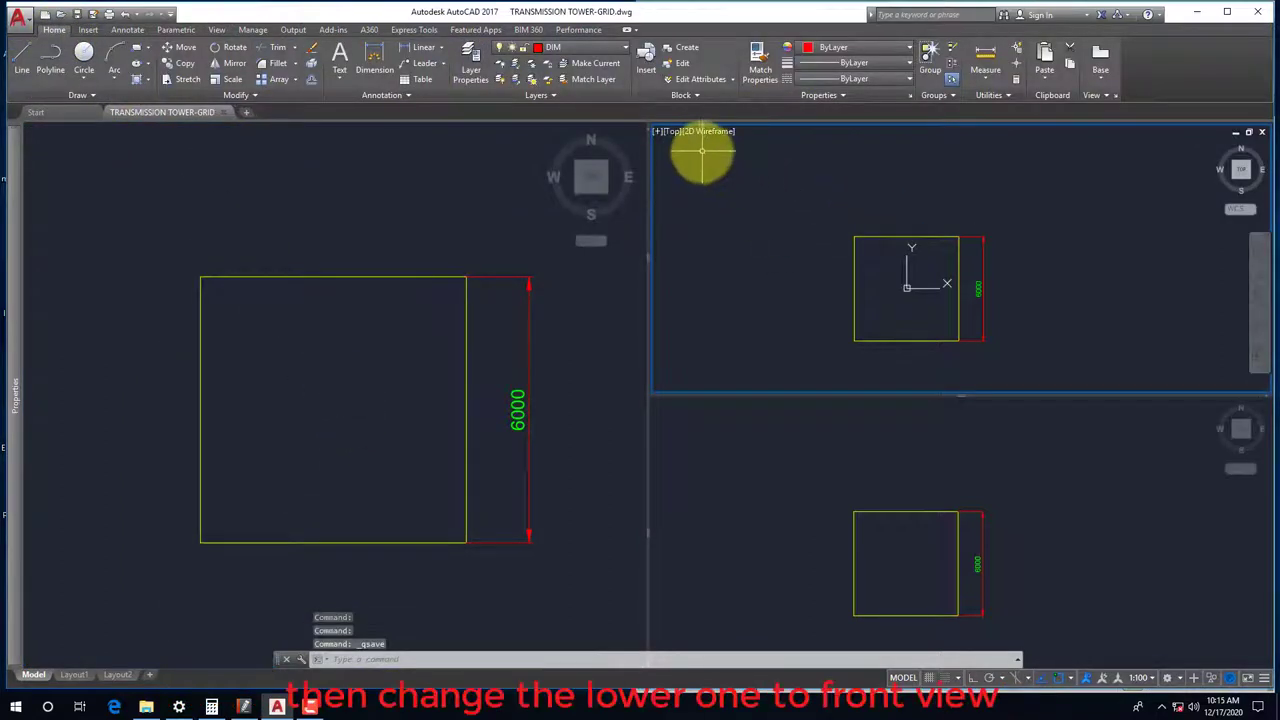
Set the lower-right viewport to Front view, then select the 6000 square in the left viewport
left_click(789, 466)
left_click(678, 407)
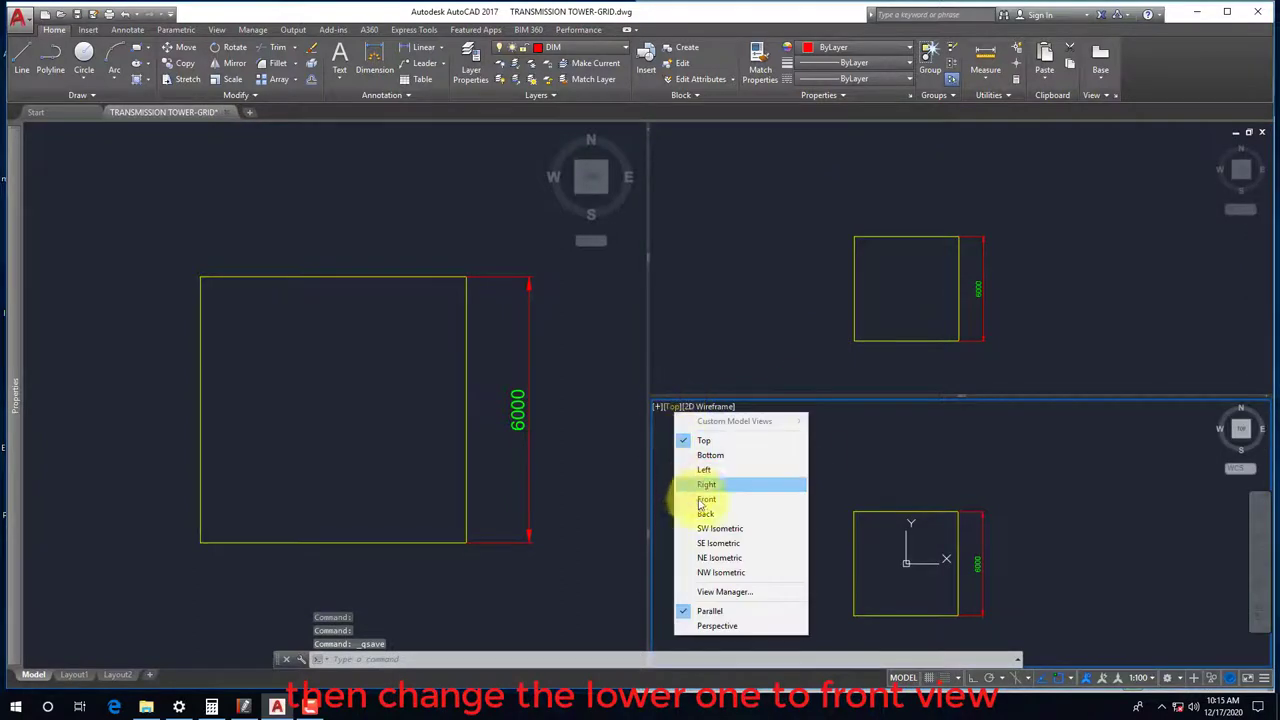
left_click(706, 502)
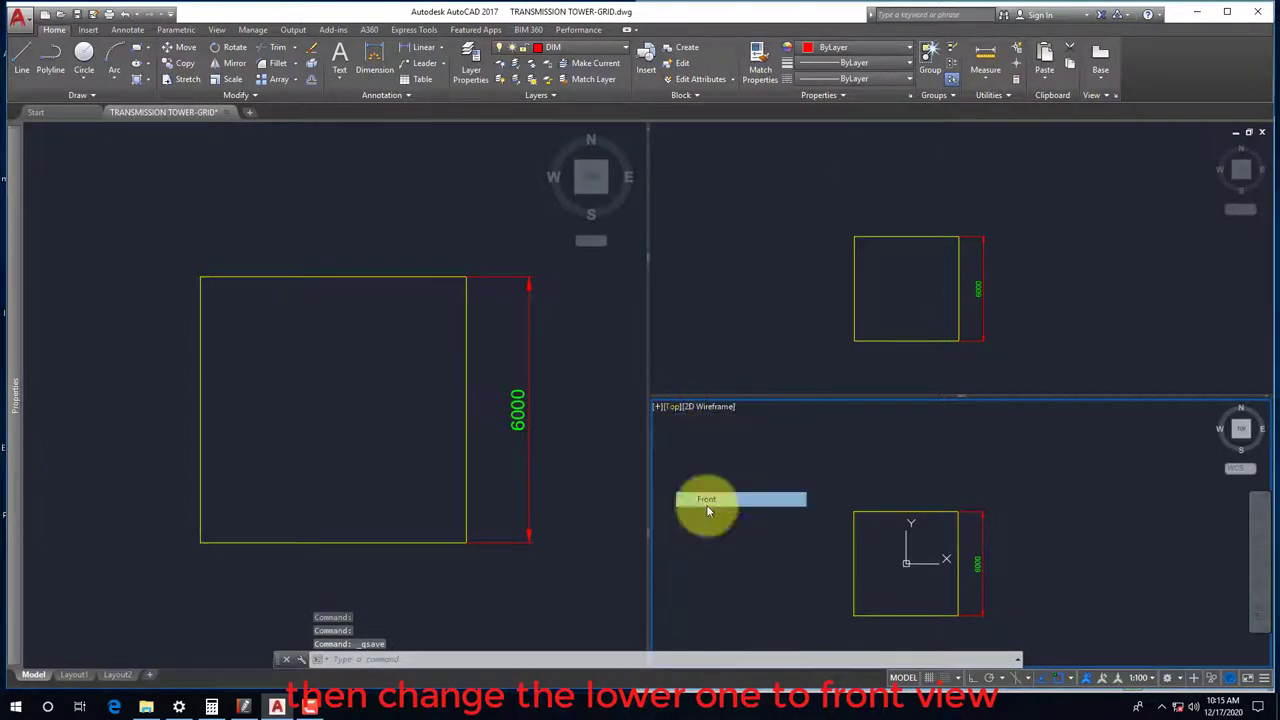
left_click(560, 520)
left_click(468, 505)
left_click(436, 495)
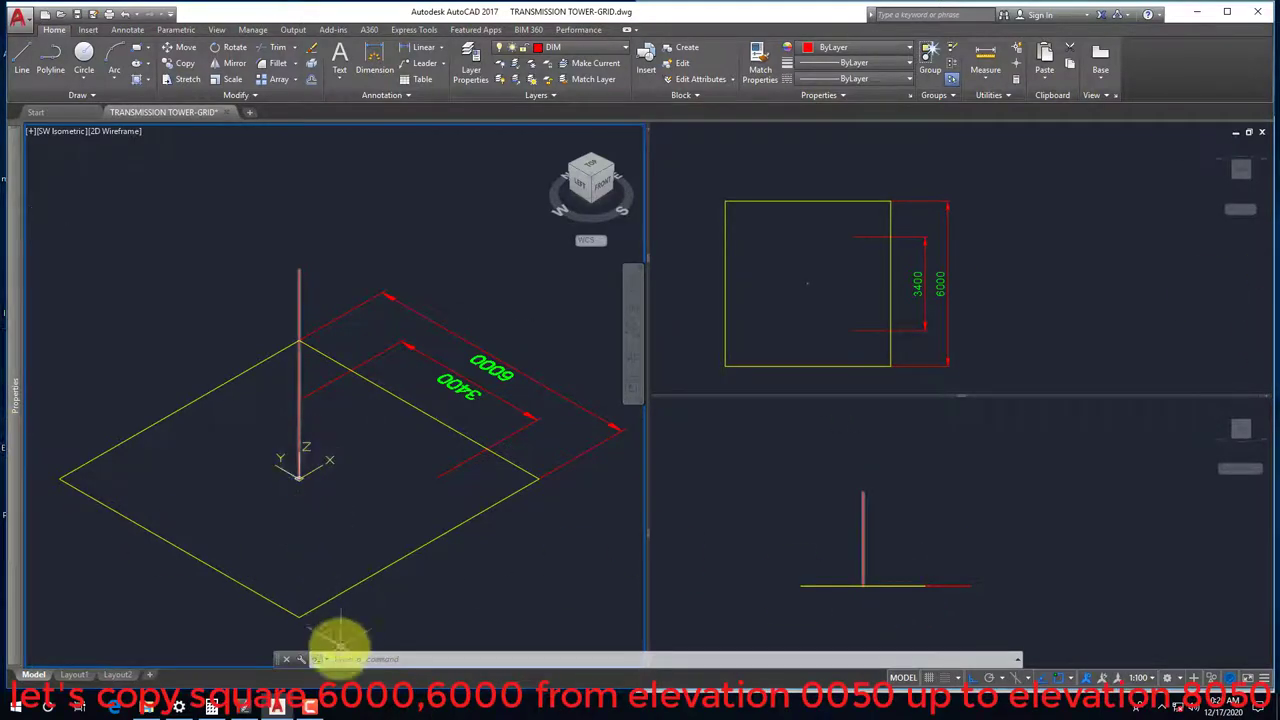
Copy the 6000 square 8000 units straight up, directly above the original
left_click(242, 708)
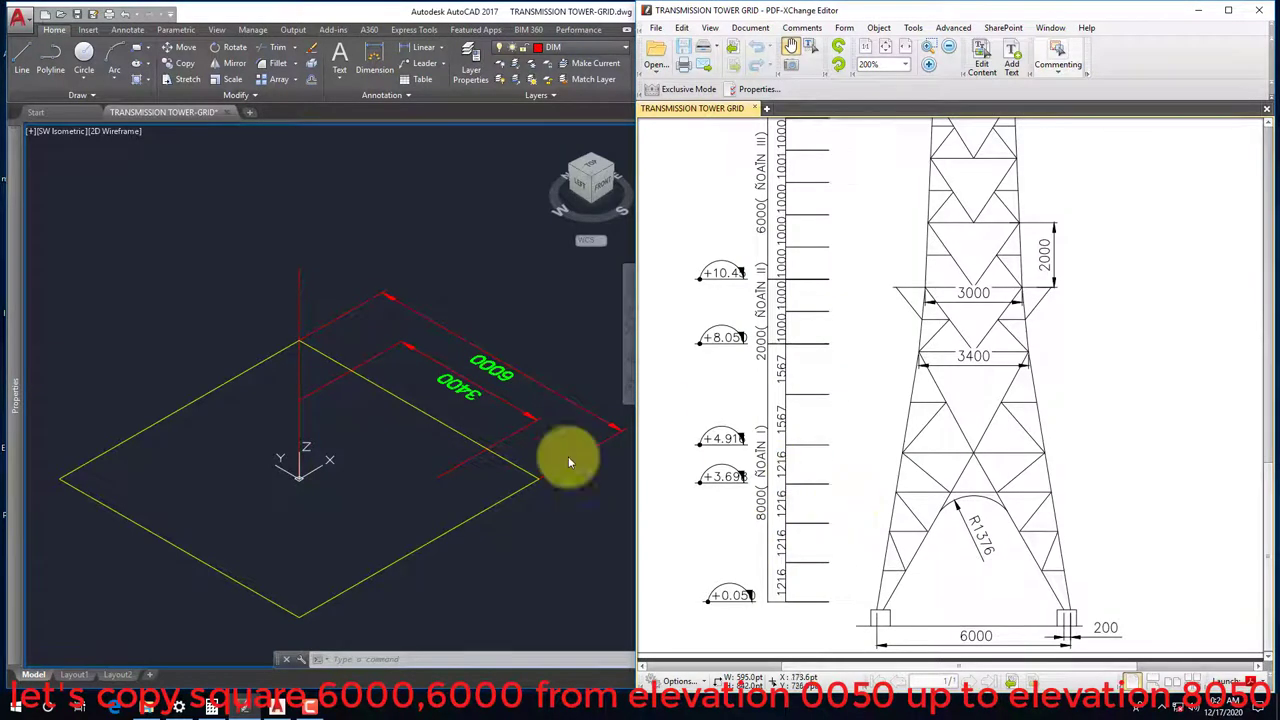
left_click(448, 497)
left_click(423, 543)
left_click(370, 530)
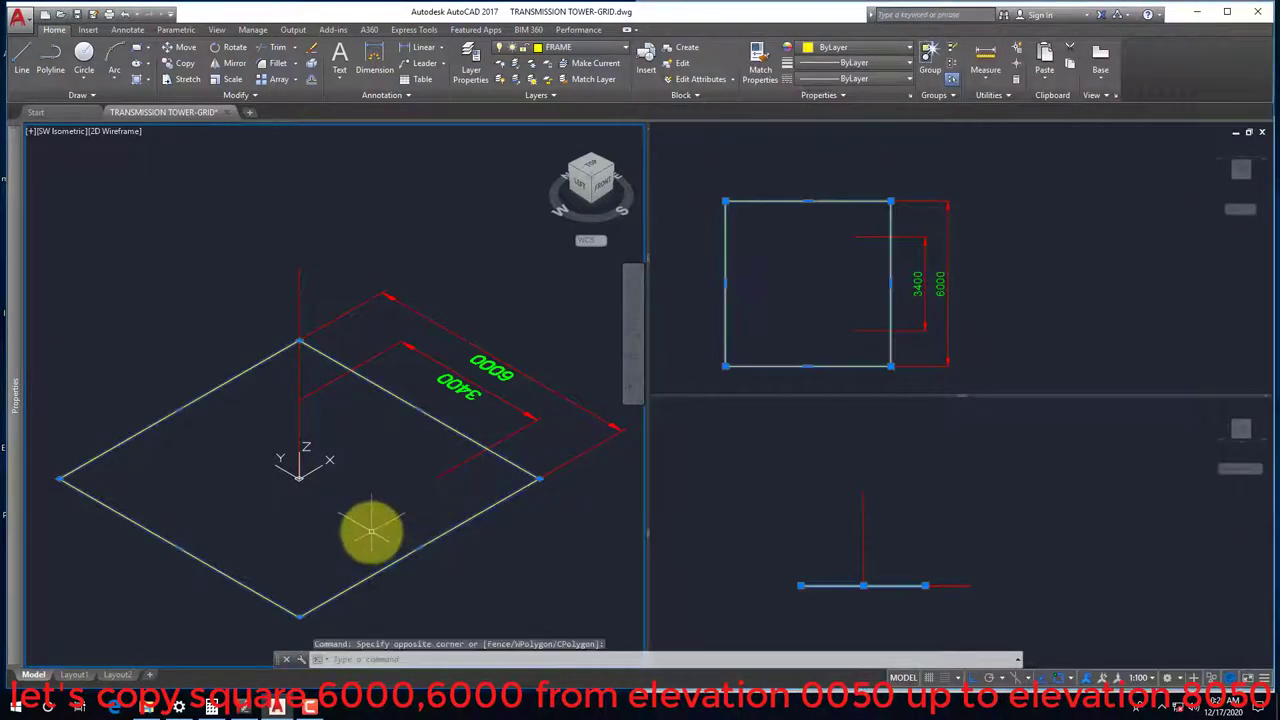
type("co")
key("Return")
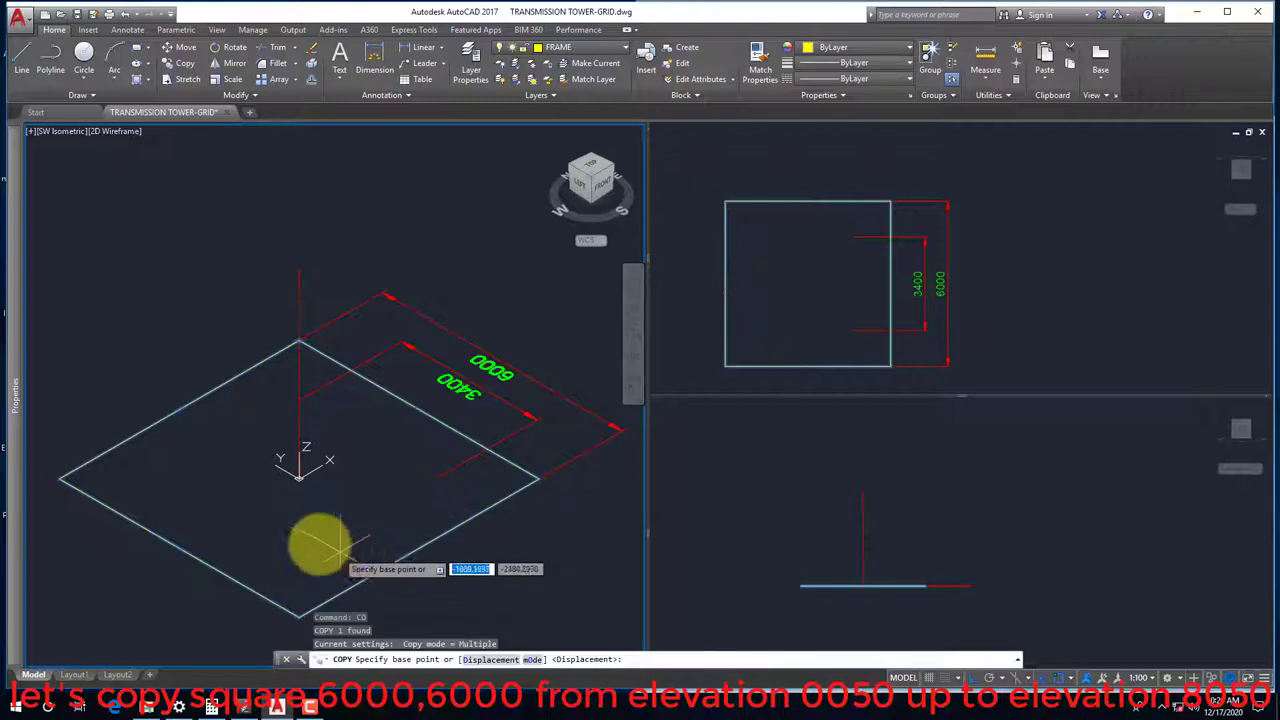
scroll(314, 543, "down", 5)
left_click(396, 570)
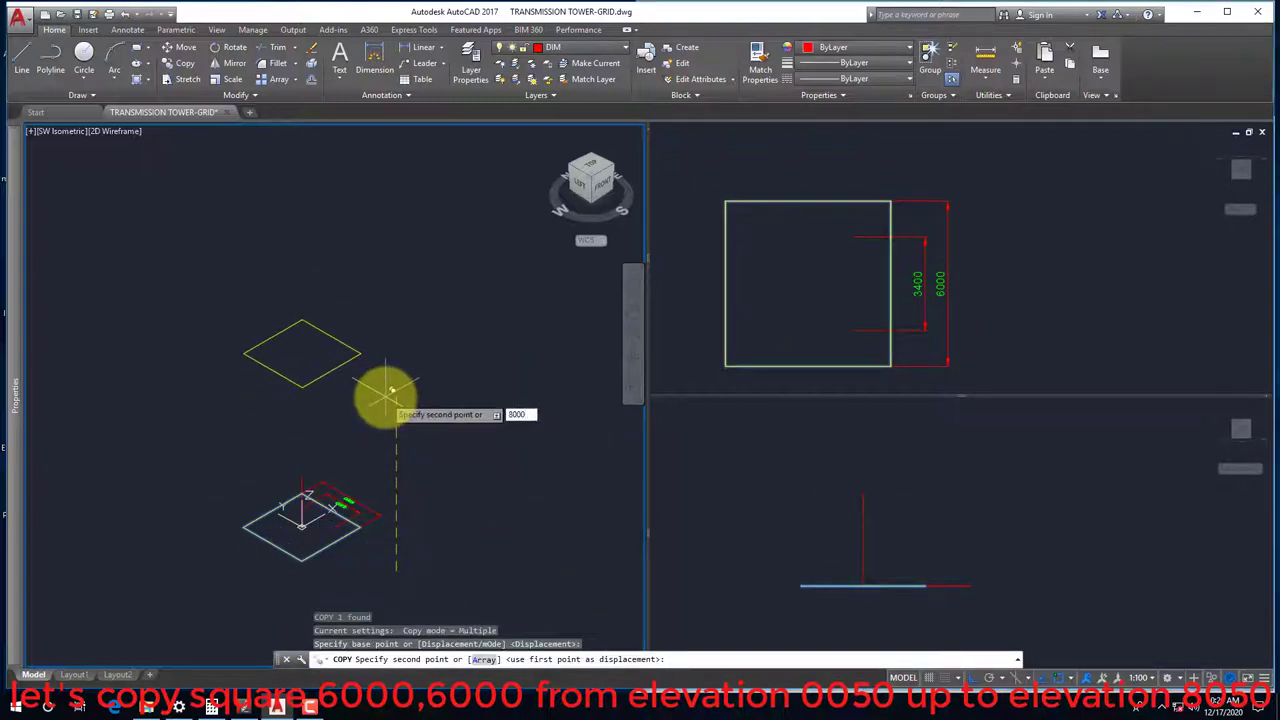
key("Return")
key("Escape")
Check the height between the two squares with a linear dimension in Front view, then cancel
left_click(884, 467)
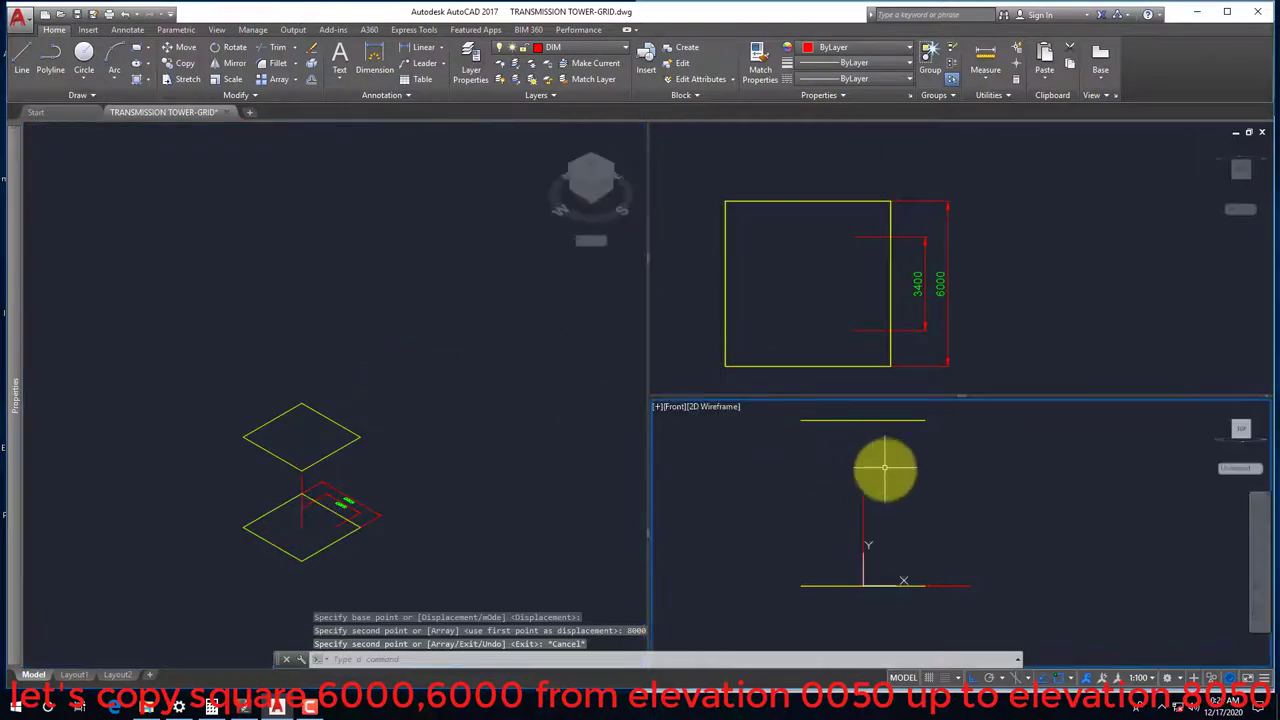
type("dli")
key("Return")
left_click(925, 420)
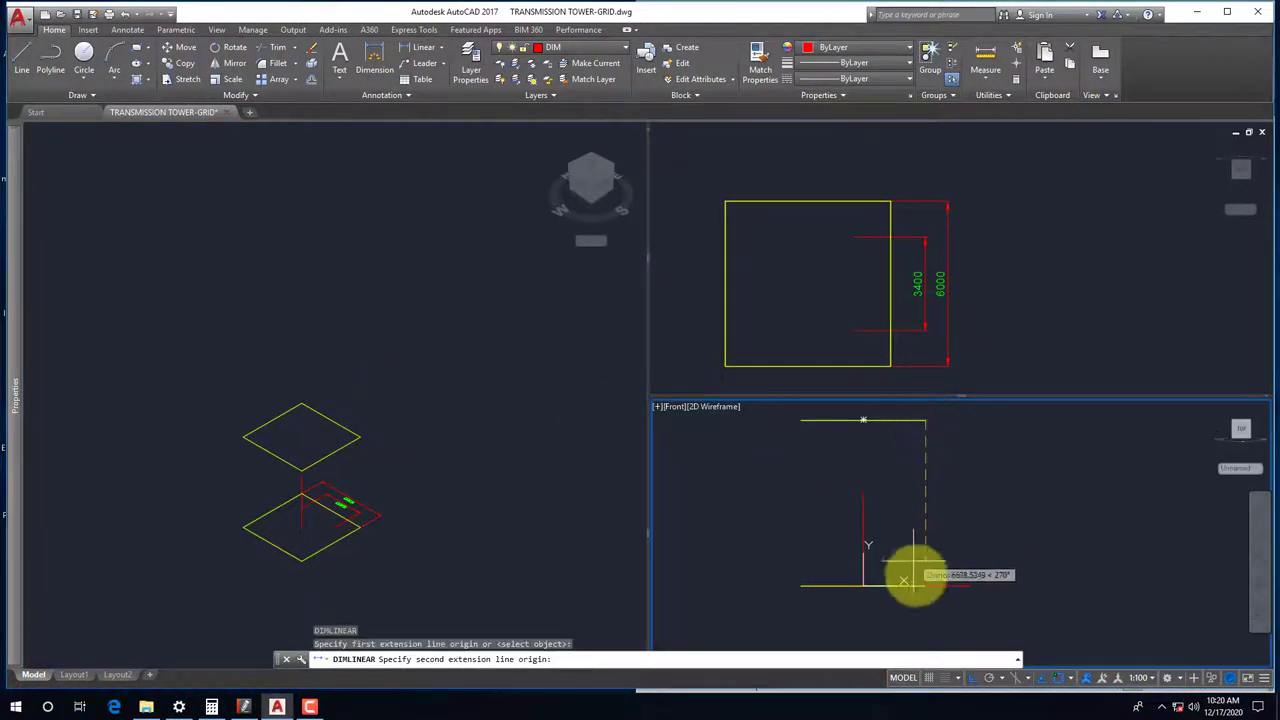
left_click(863, 585)
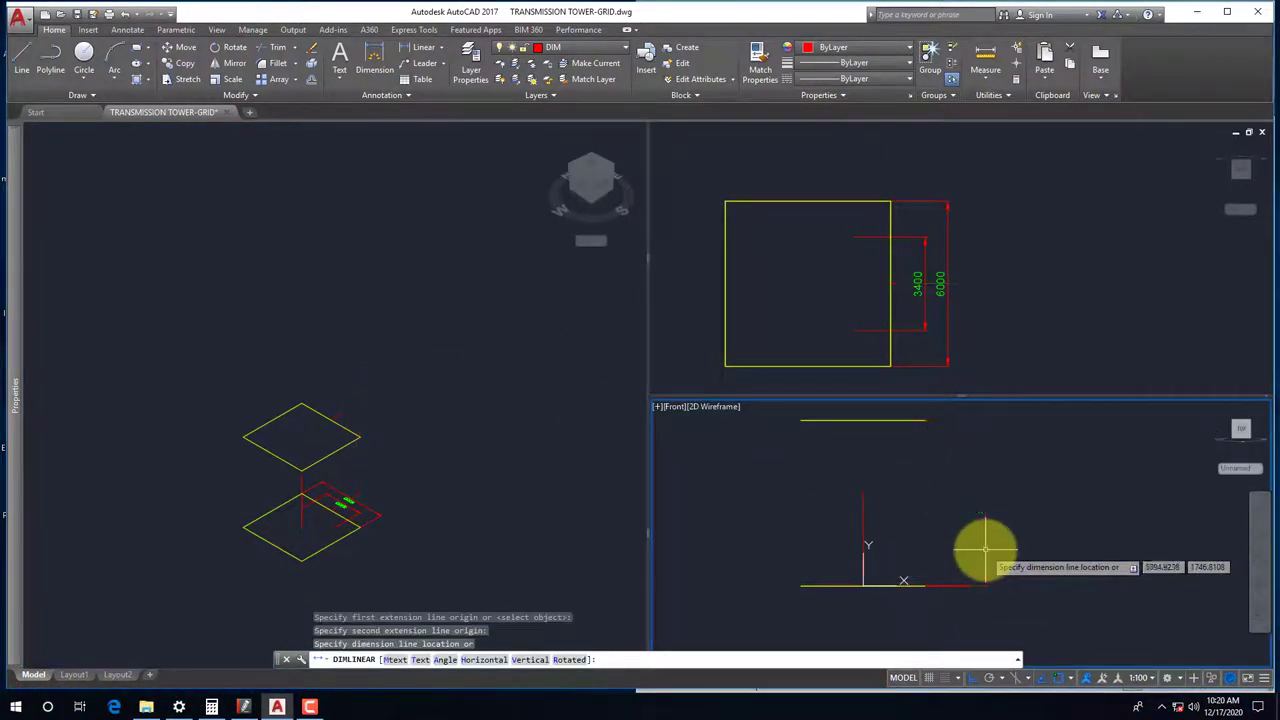
key("Escape")
Select the raised upper square in the isometric view
left_click(540, 487)
scroll(343, 457, "up", 1)
scroll(309, 443, "up", 2)
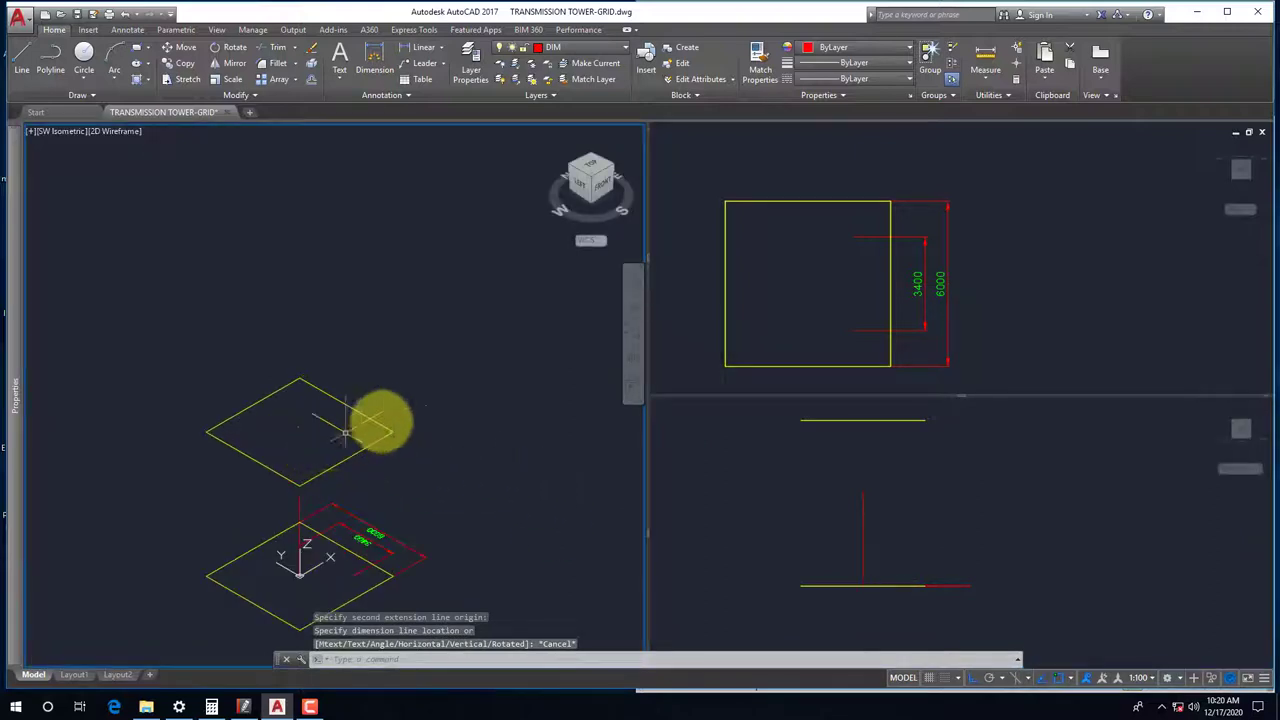
left_click(348, 406)
left_click(27, 272)
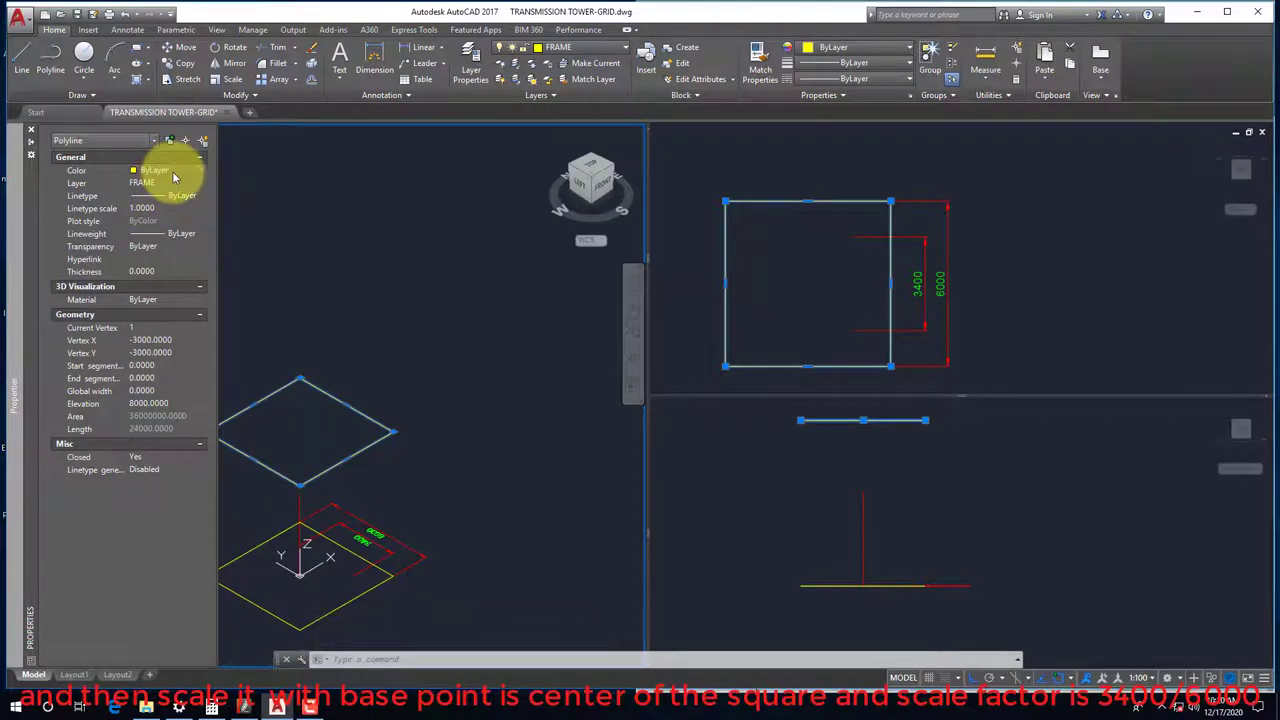
Set the upper square's colour to Green in Properties
left_click(165, 170)
left_click(160, 234)
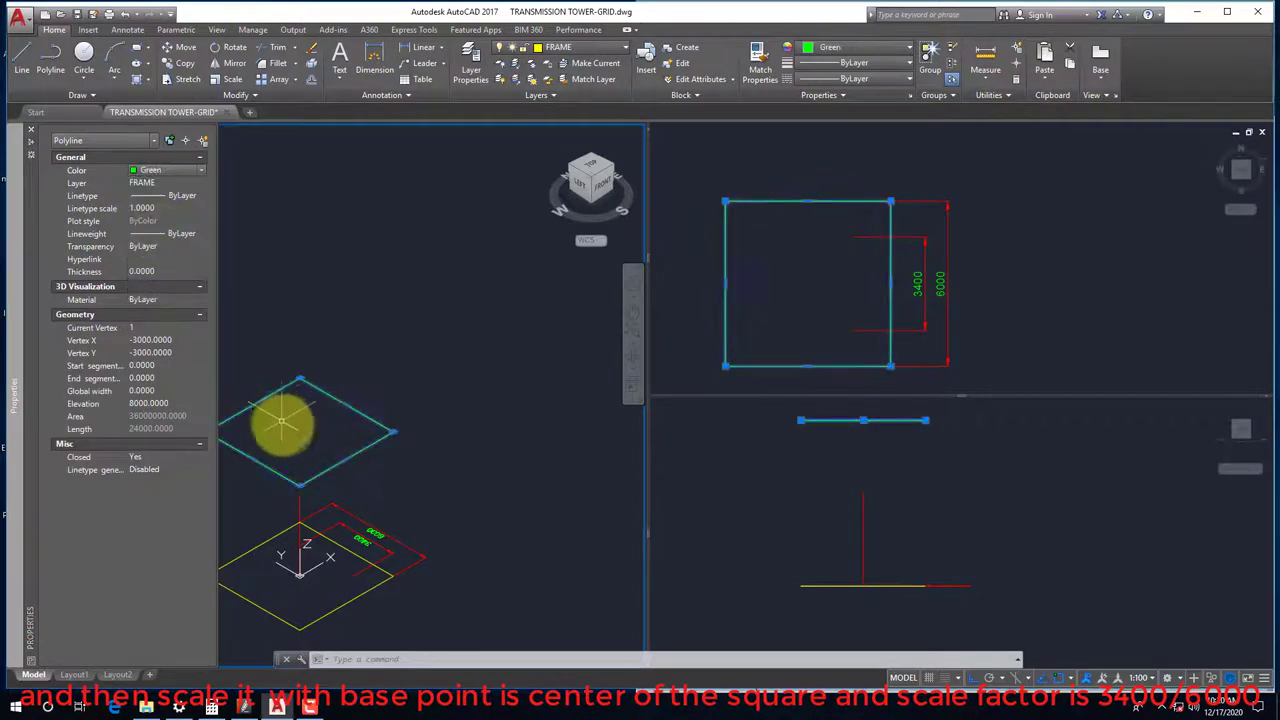
key("ctrl+1")
scroll(352, 410, "up", 2)
key("Escape")
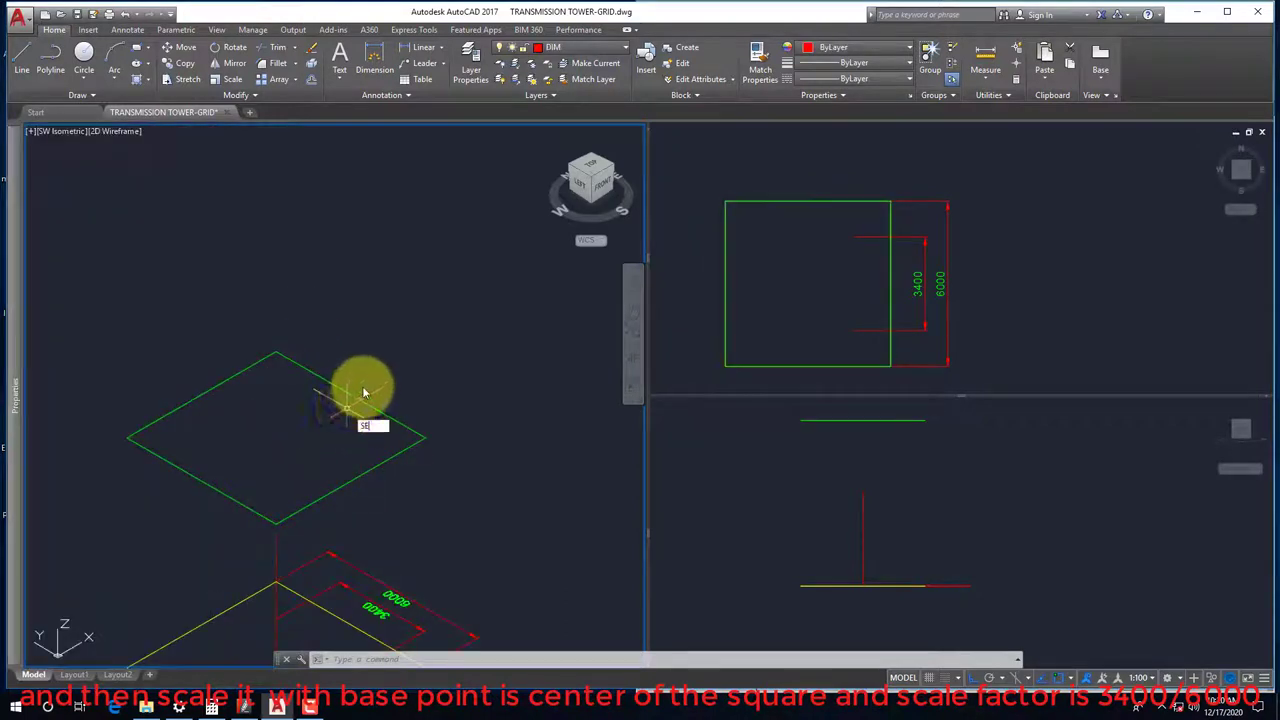
Scale the green square about its centre by 3400/6000
scroll(400, 375, "down", 2)
left_click(428, 346)
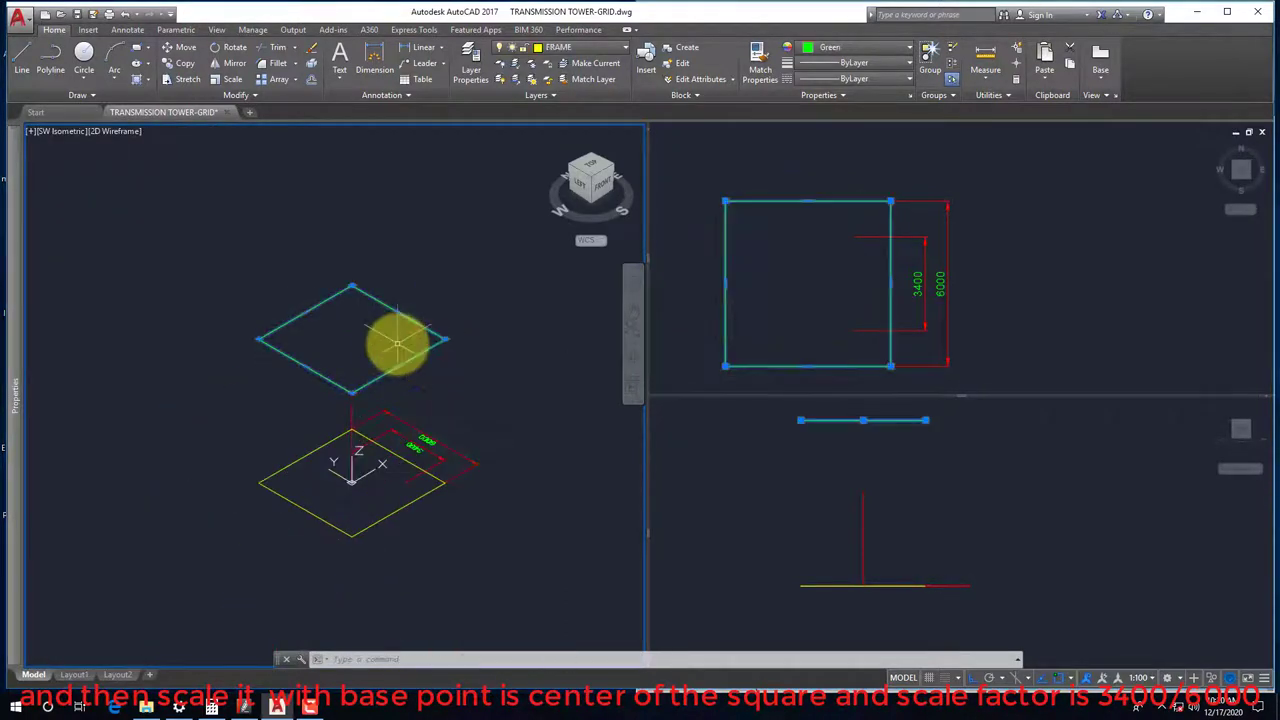
type("sc")
key("Return")
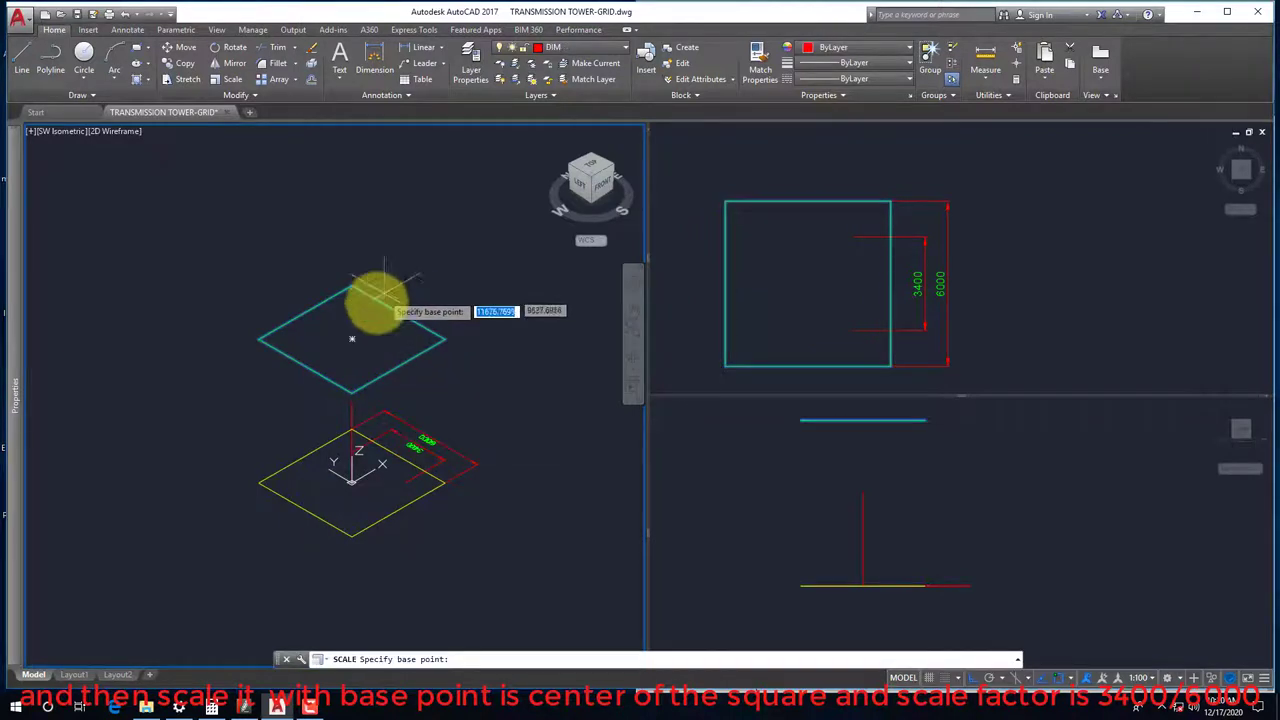
right_click(396, 272, "shift")
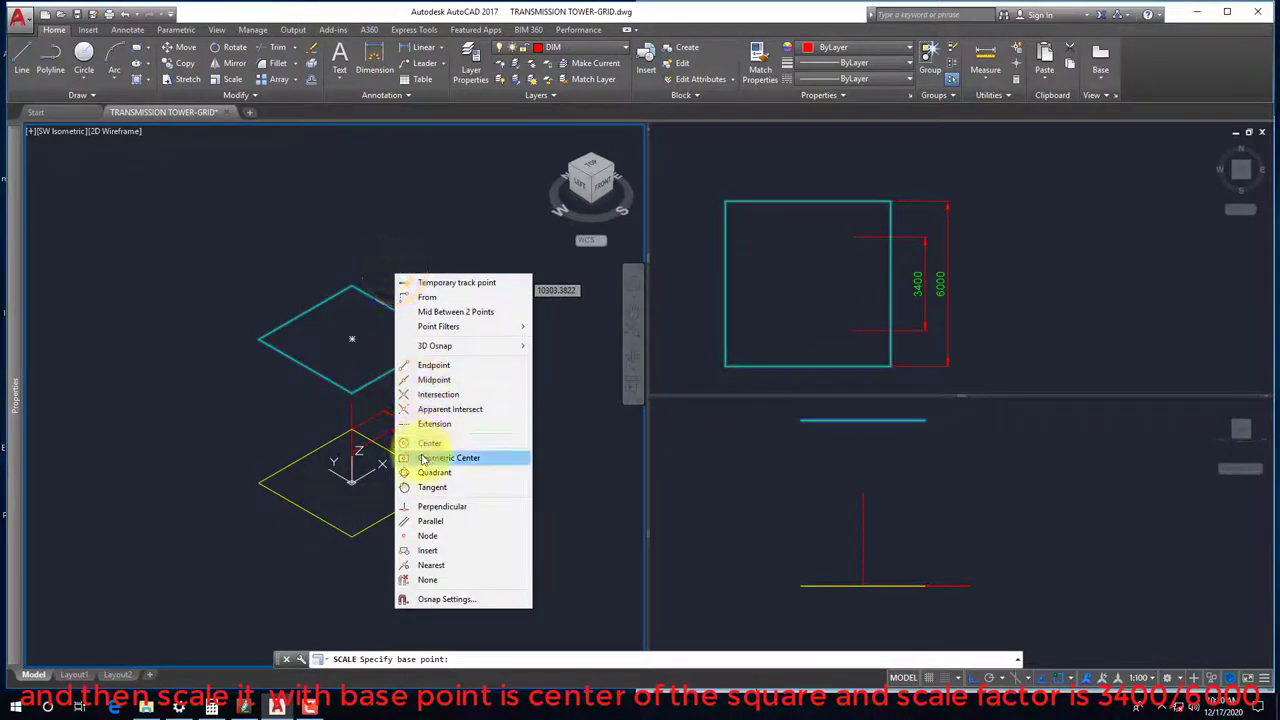
left_click(430, 457)
left_click(396, 370)
type("3400/6000")
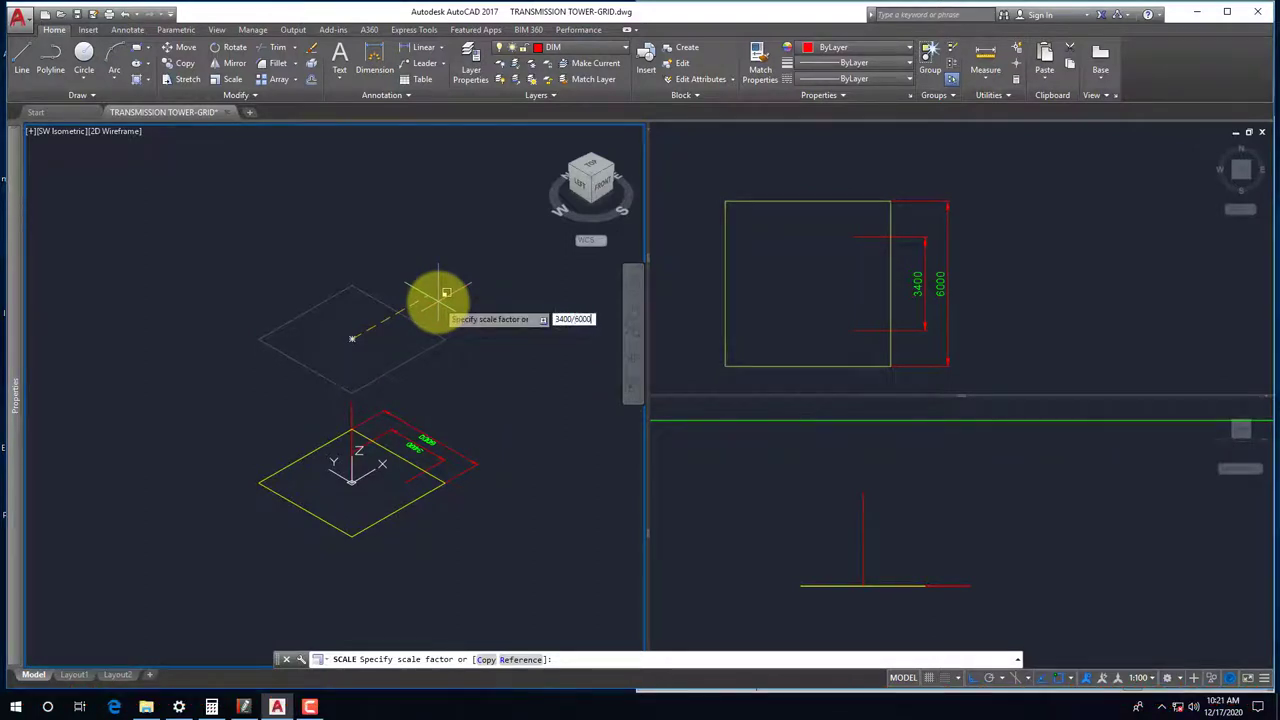
key("Return")
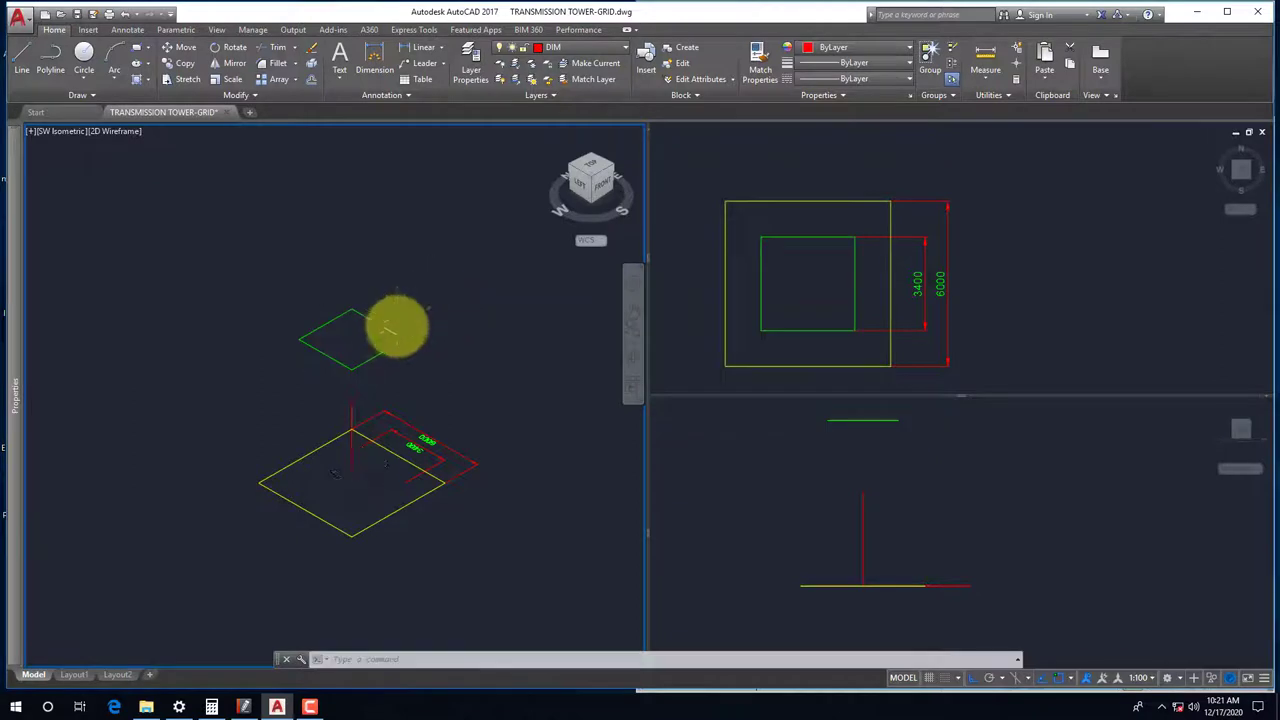
scroll(396, 328, "up", 2)
type("l")
key("Return")
key("Return")
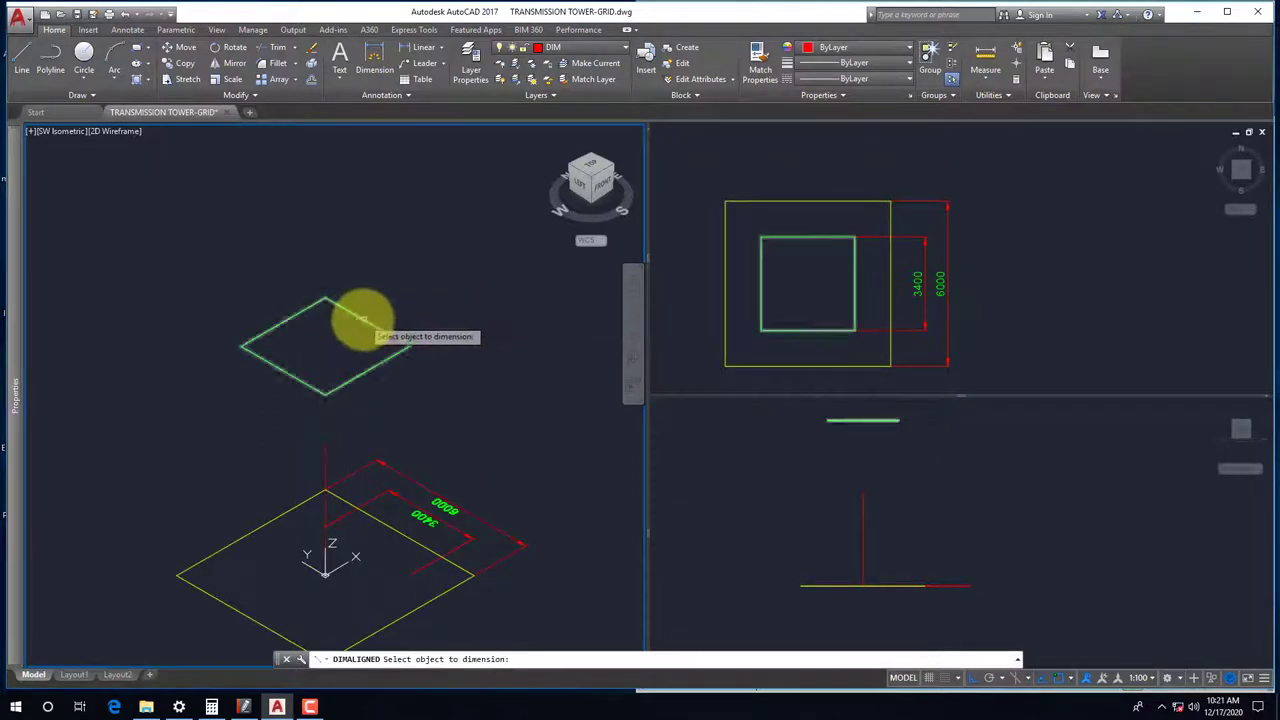
Delete the stray 3400 dimension in the top view and save the drawing
left_click(349, 316)
key("Escape")
left_click(796, 306)
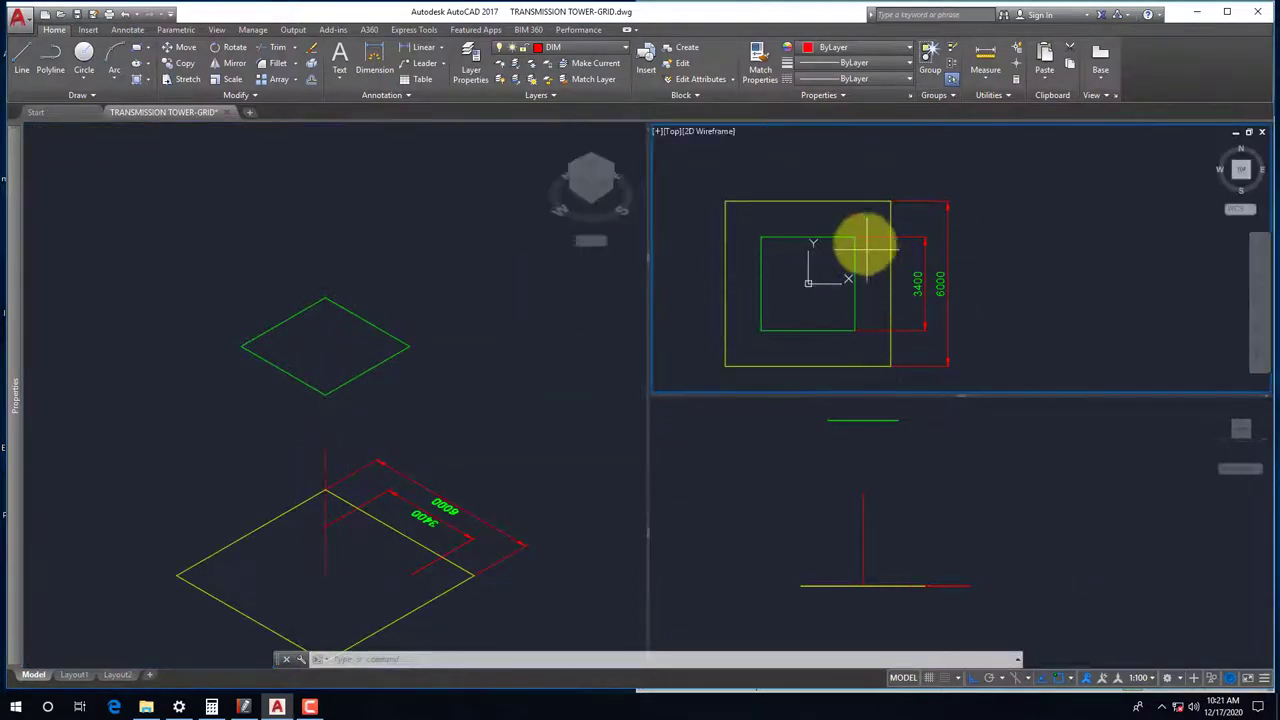
left_click(863, 240)
key("Delete")
left_click(366, 302)
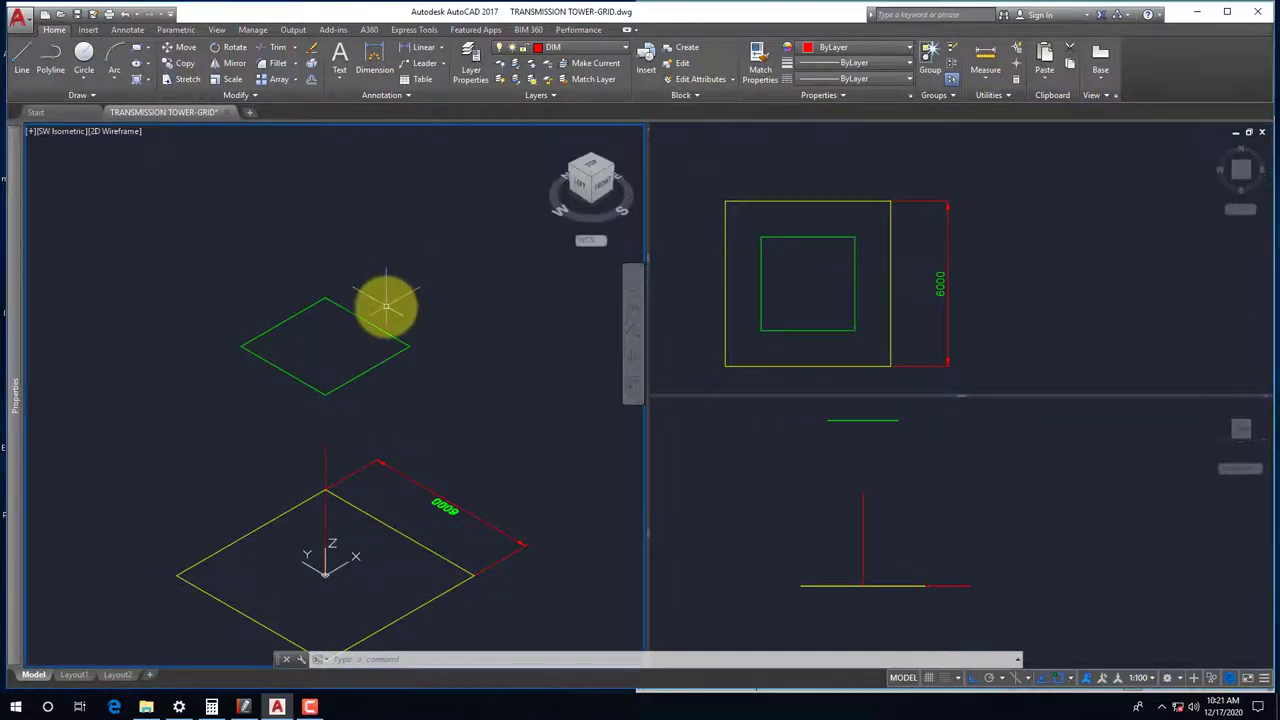
key("ctrl+s")
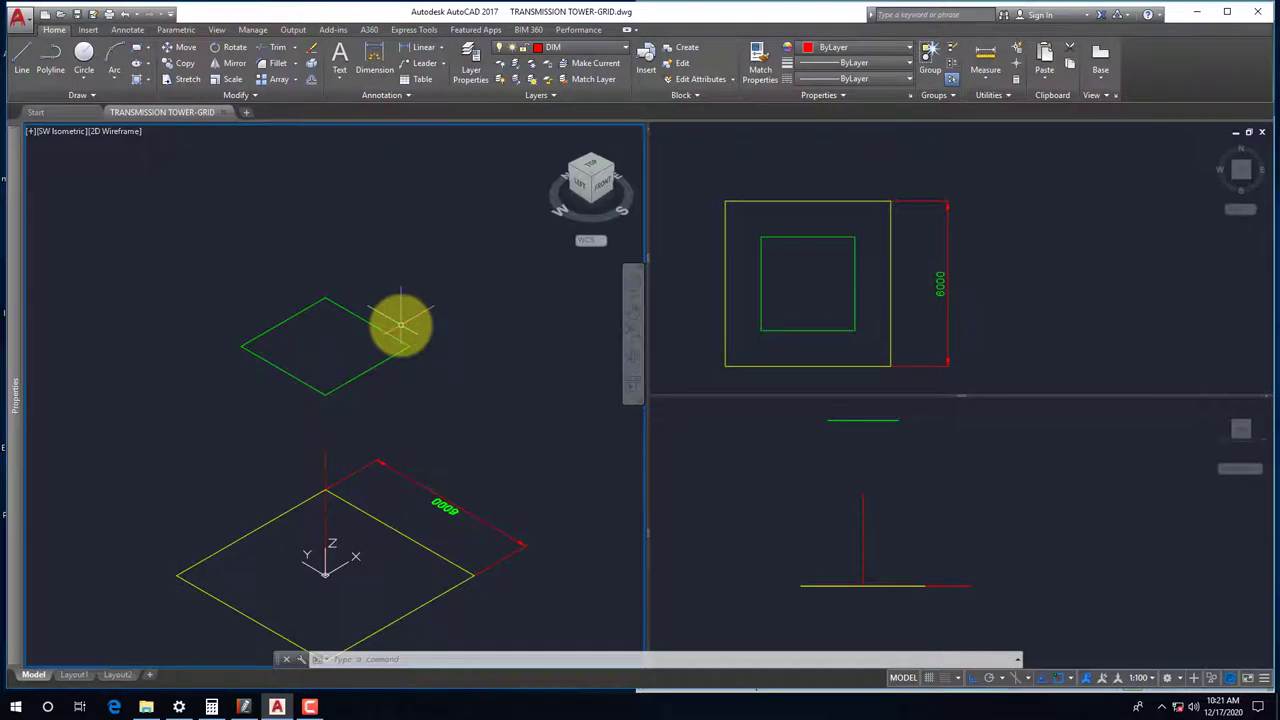
type("UCS")
Define a 3-point UCS at the green square's corner with X along its edge
key("Return")
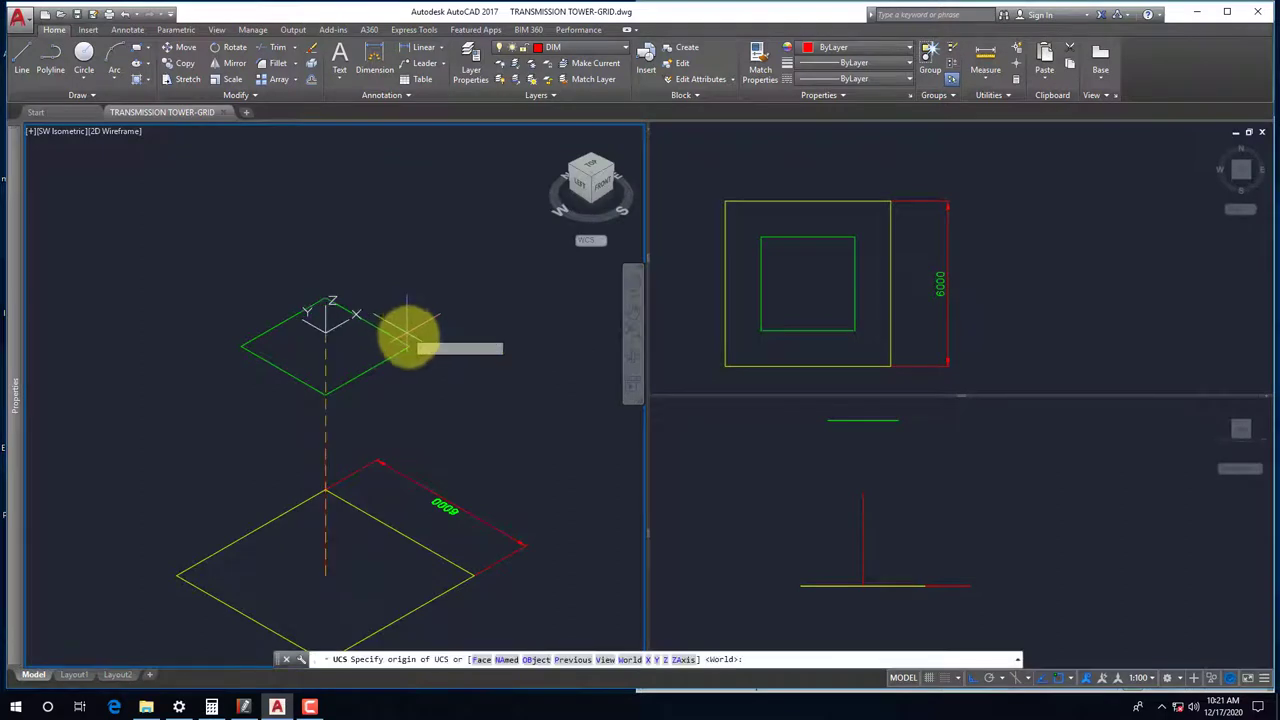
left_click(410, 346)
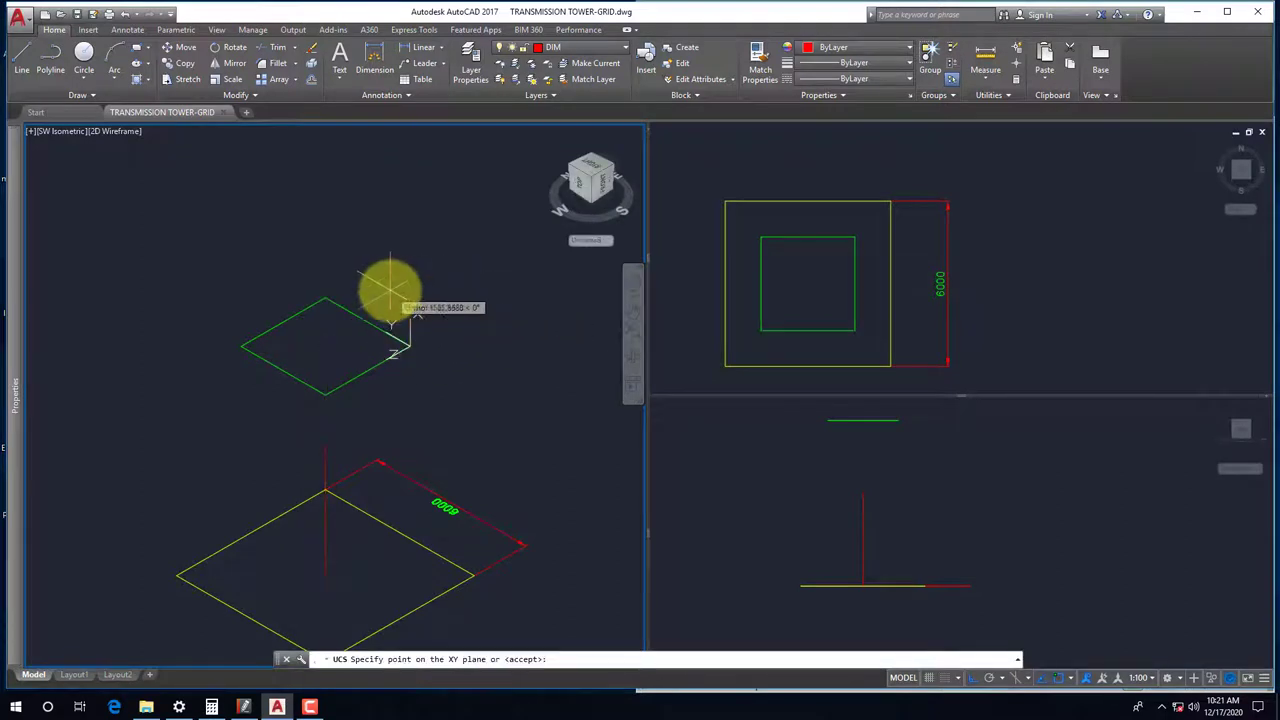
key("Return")
key("Return")
left_click(408, 347)
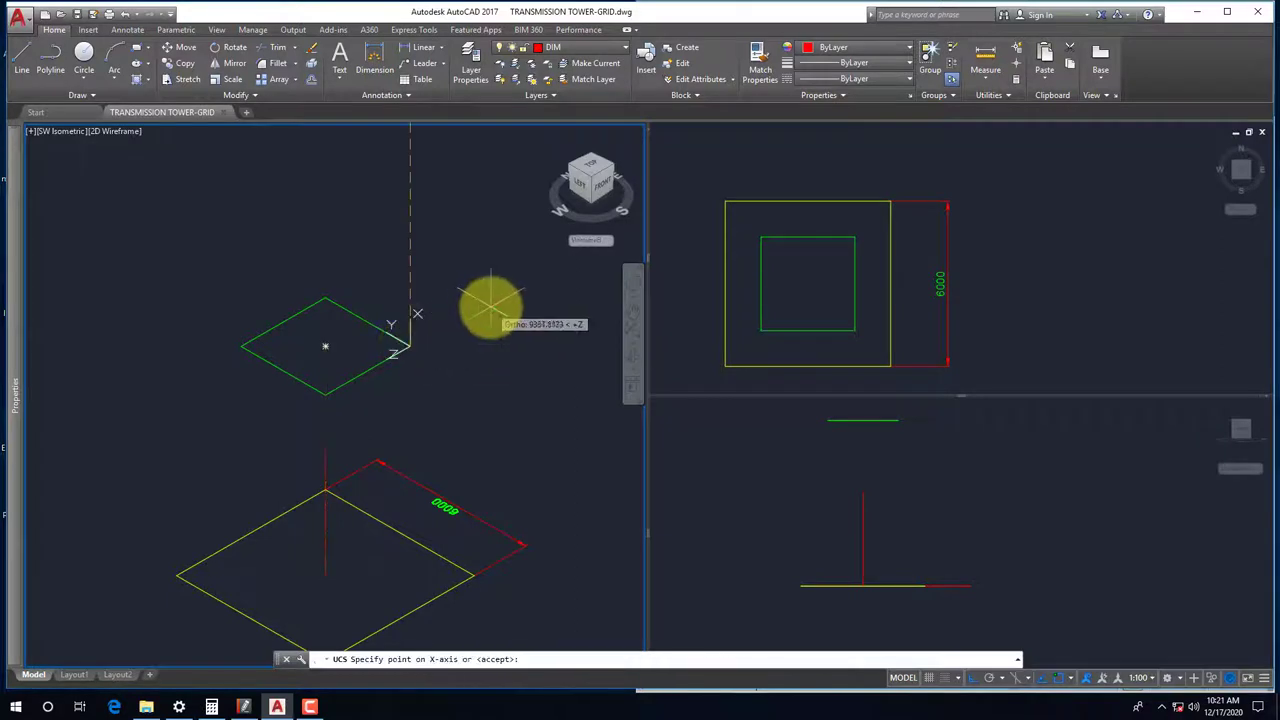
scroll(405, 352, "down", 3)
scroll(410, 352, "up", 5)
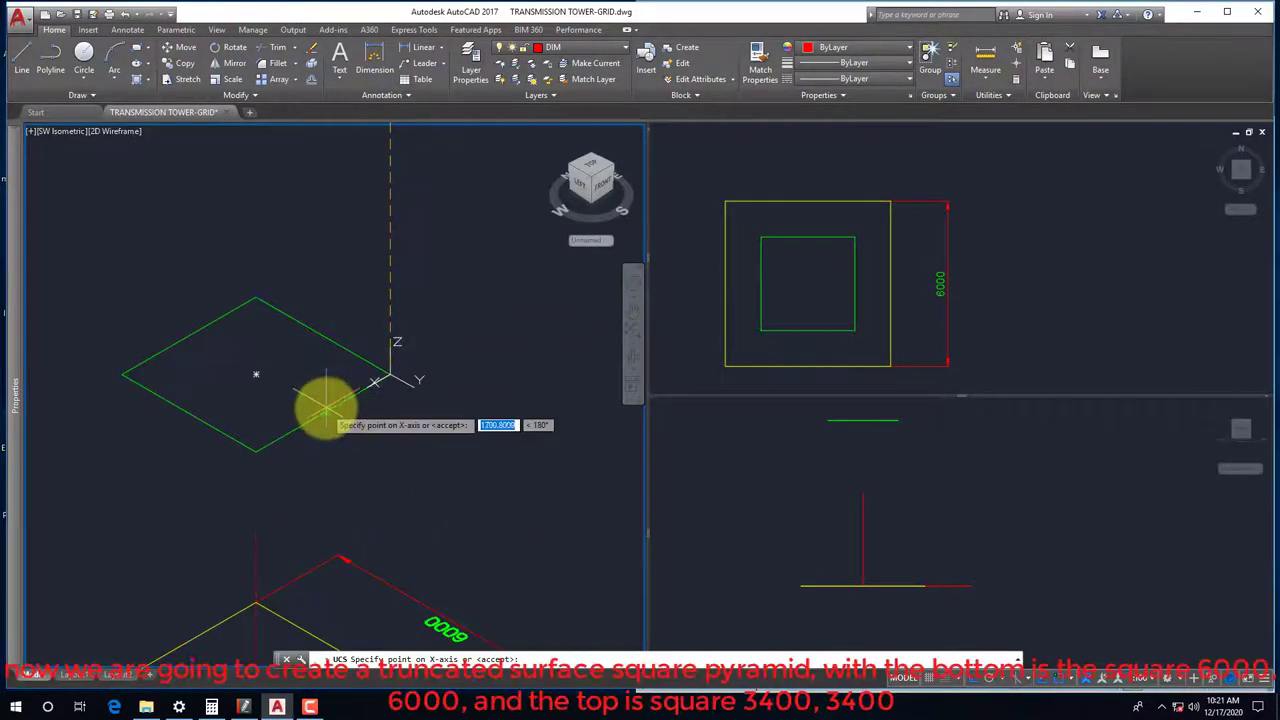
left_click(351, 349)
left_click(395, 362)
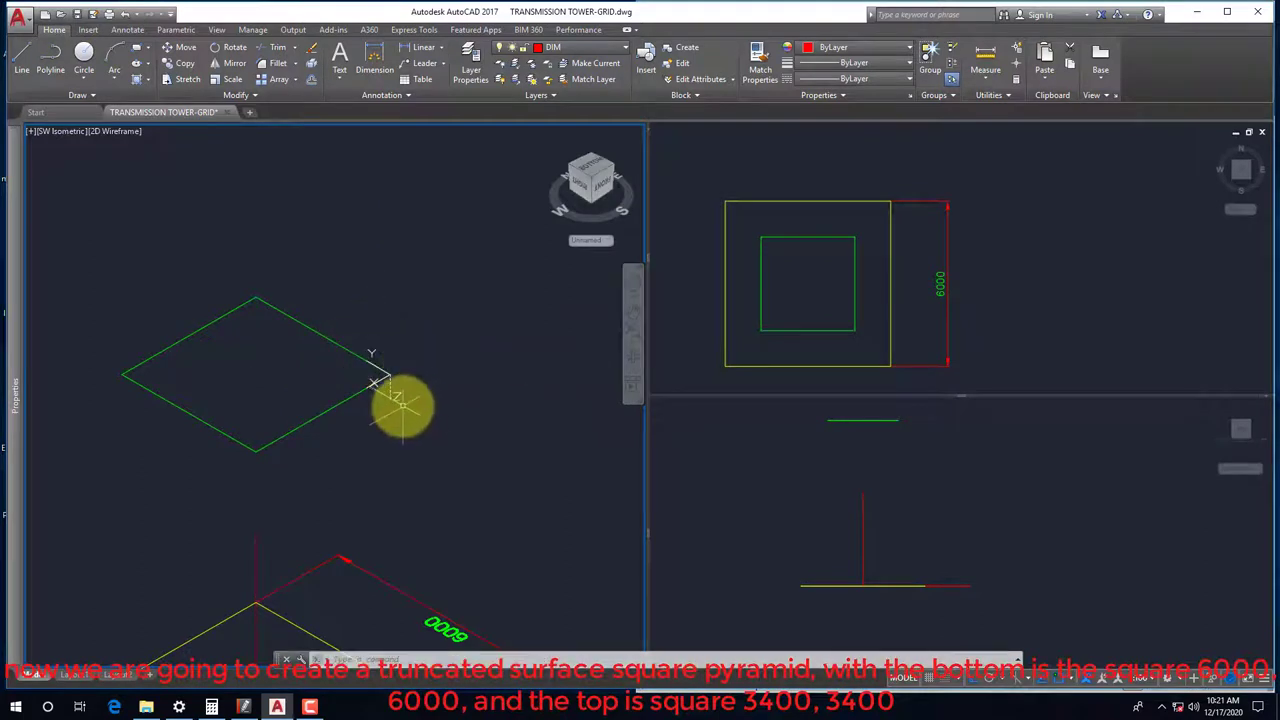
Try an aligned dimension on the green square's edge, then cancel it
type("dal")
key("Return")
left_click(336, 343)
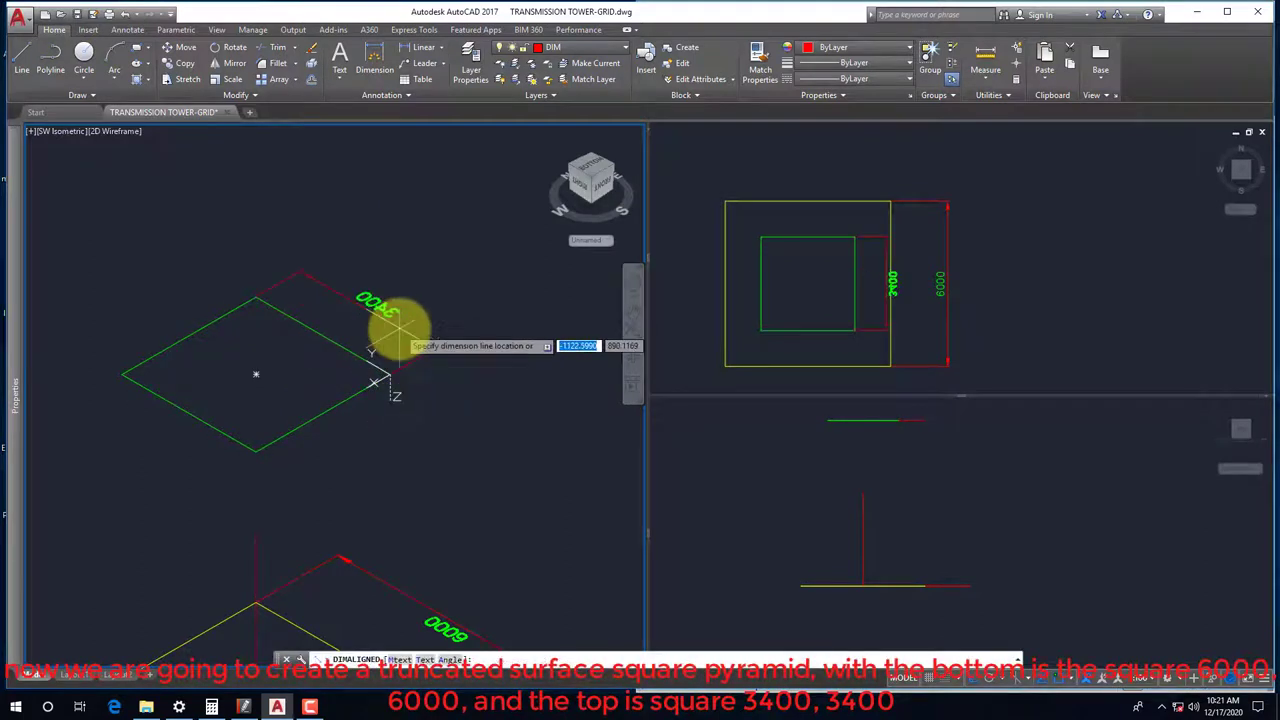
key("Escape")
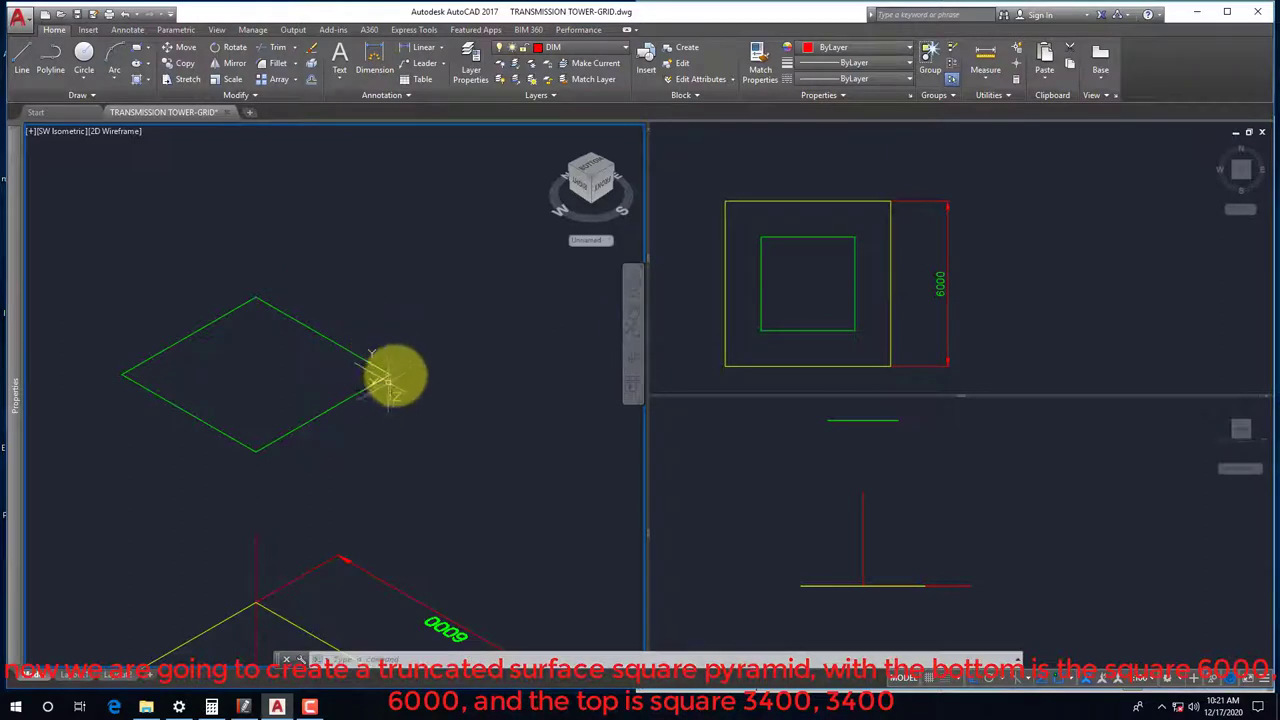
scroll(390, 372, "up", 3)
key("Return")
left_click(378, 376)
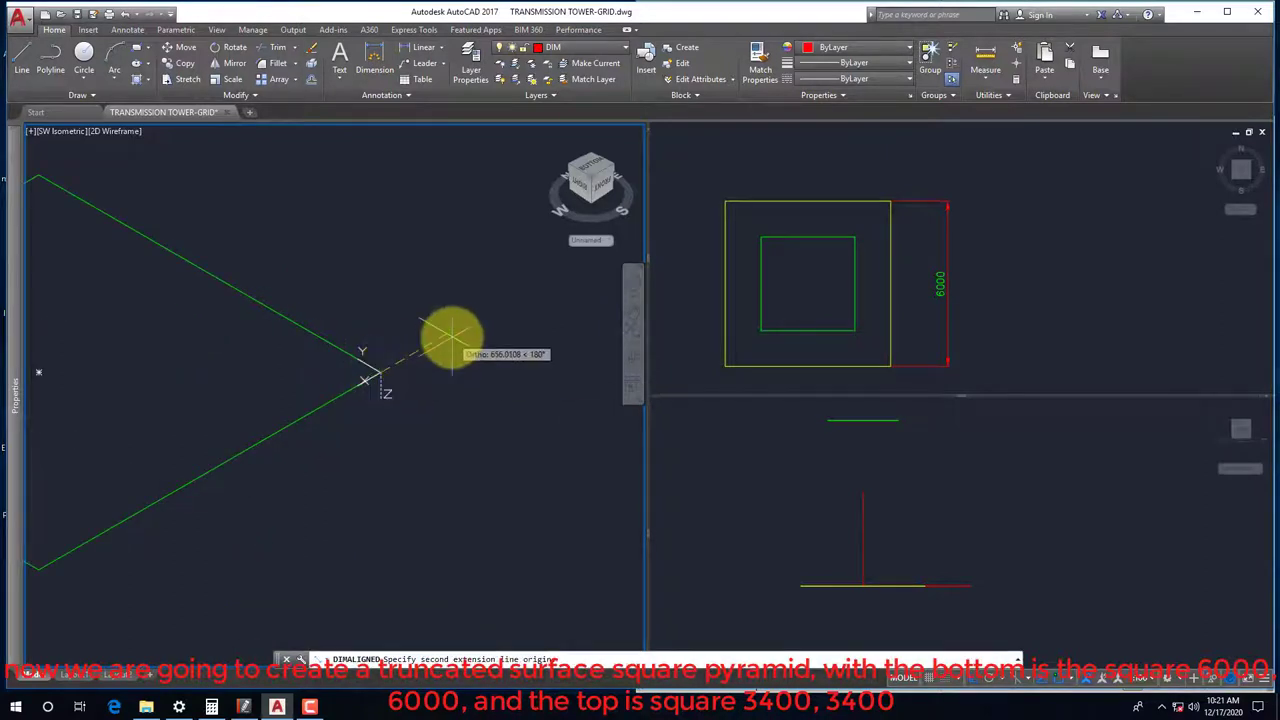
left_click(452, 340)
key("Escape")
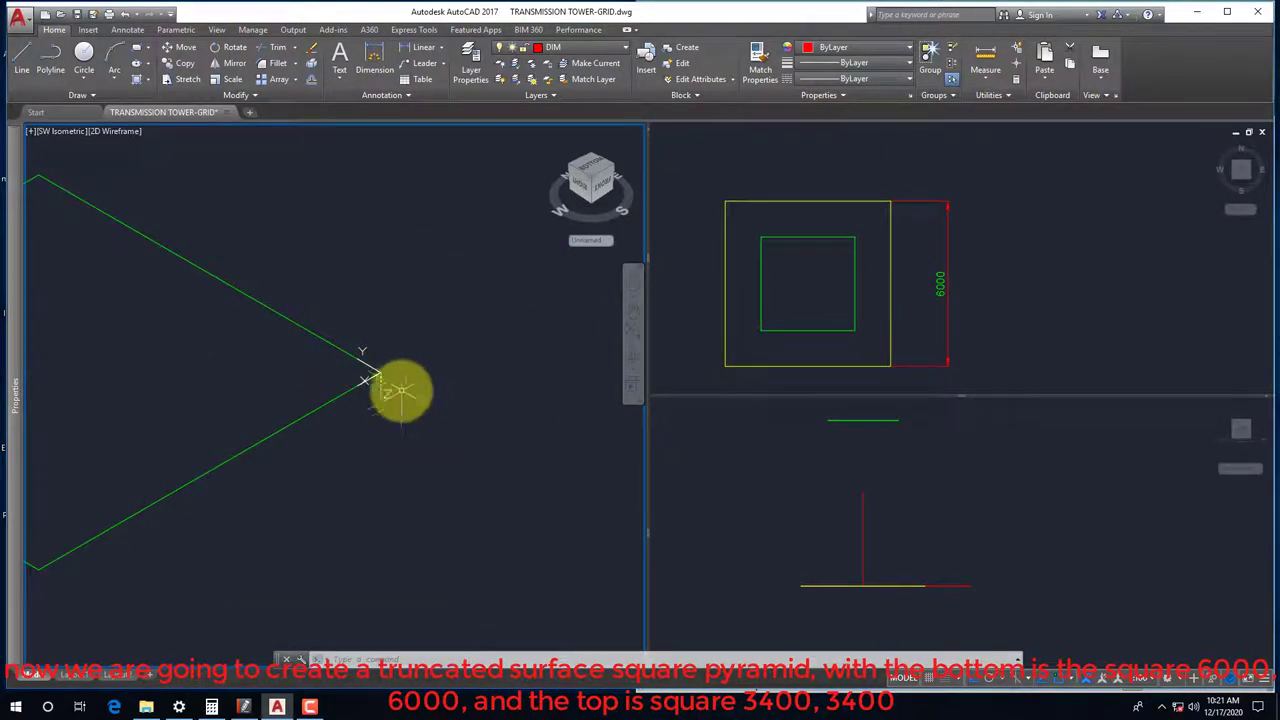
Redefine the UCS at the square's corner and place the aligned 3400 dimension on its edge
type("UCS")
key("Return")
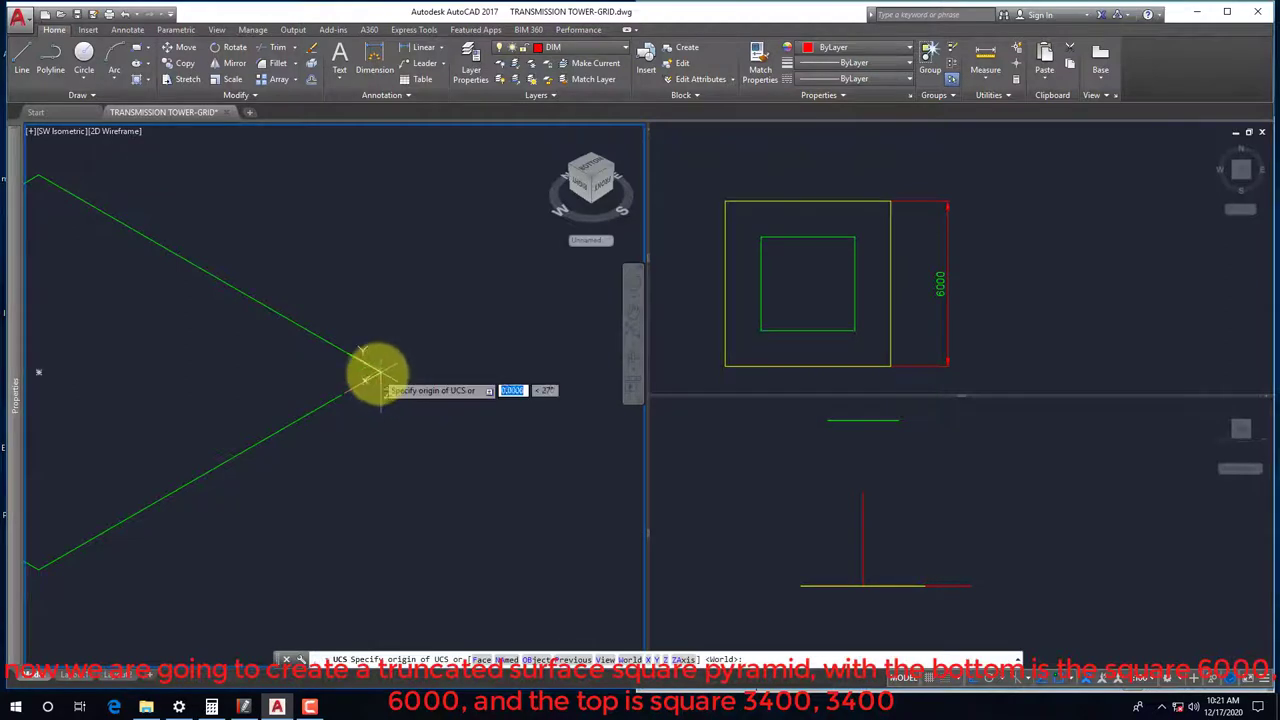
left_click(380, 376)
left_click(452, 342)
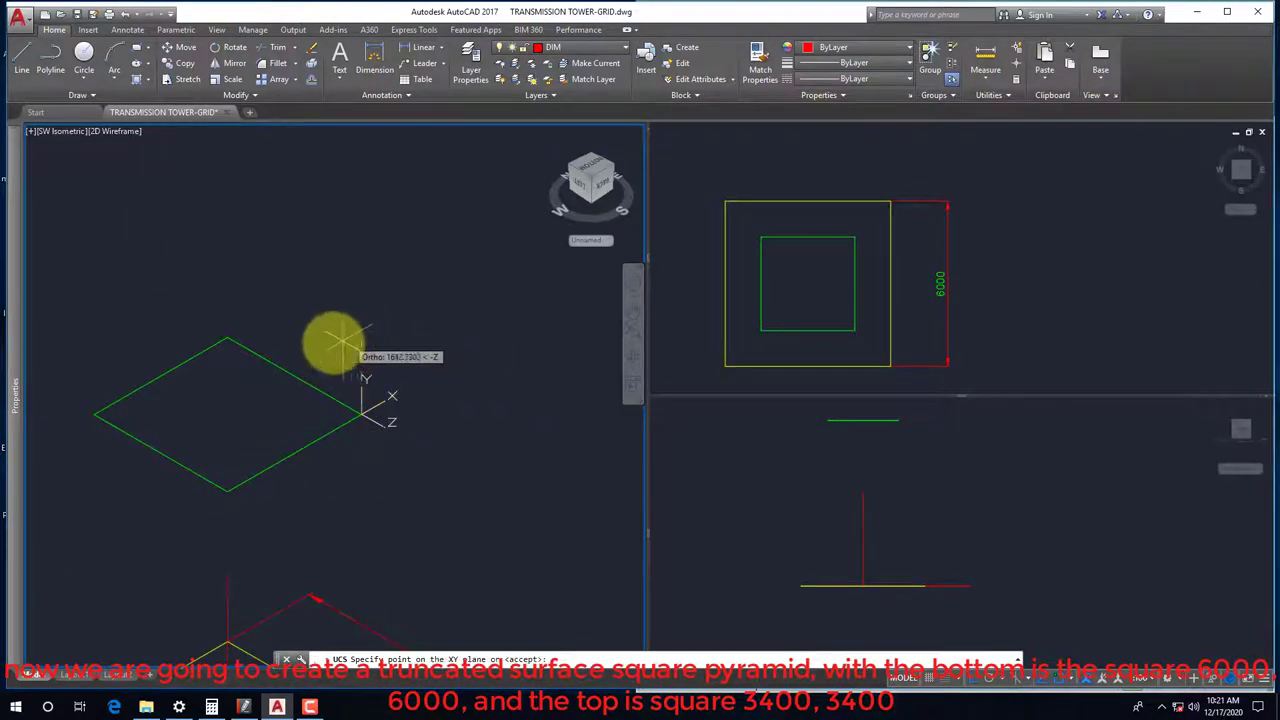
key("Return")
type("dal")
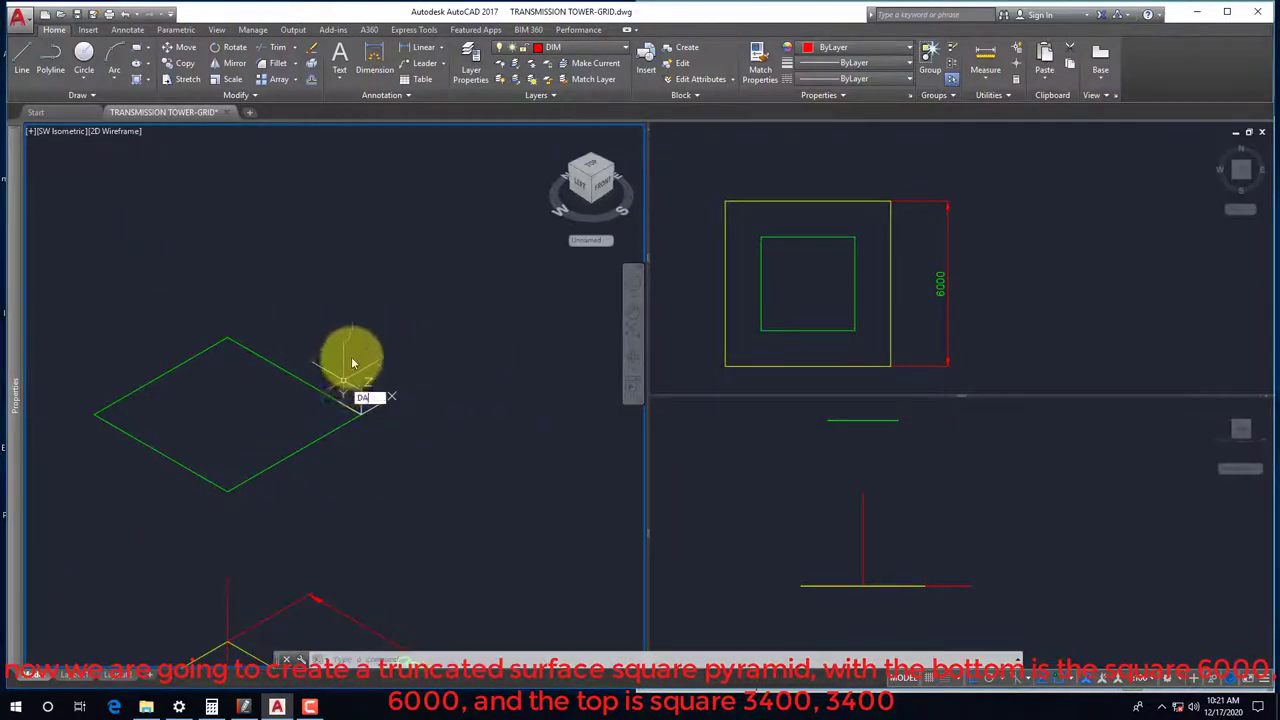
key("Return")
key("Return")
left_click(320, 376)
left_click(368, 360)
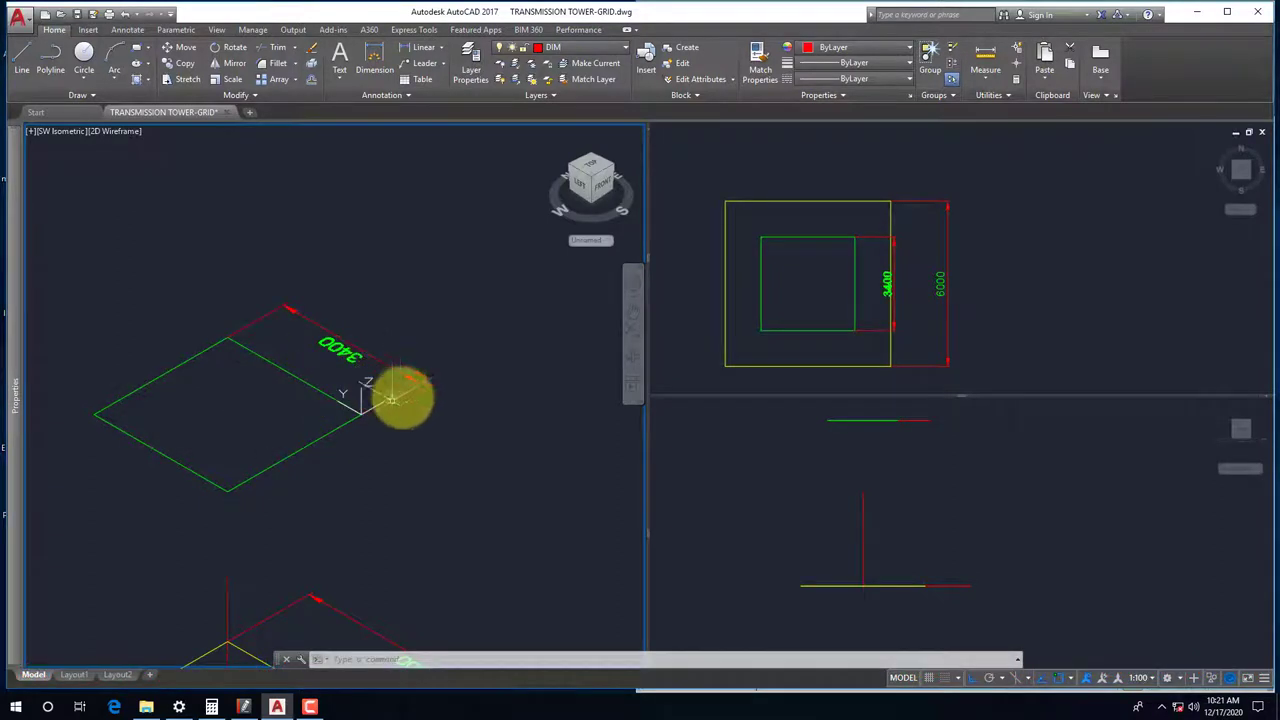
Stretch the 3400 dimension outward in the top view, like the 6000 dimension below
left_click(836, 291)
scroll(895, 235, "up", 5)
type("s")
key("Return")
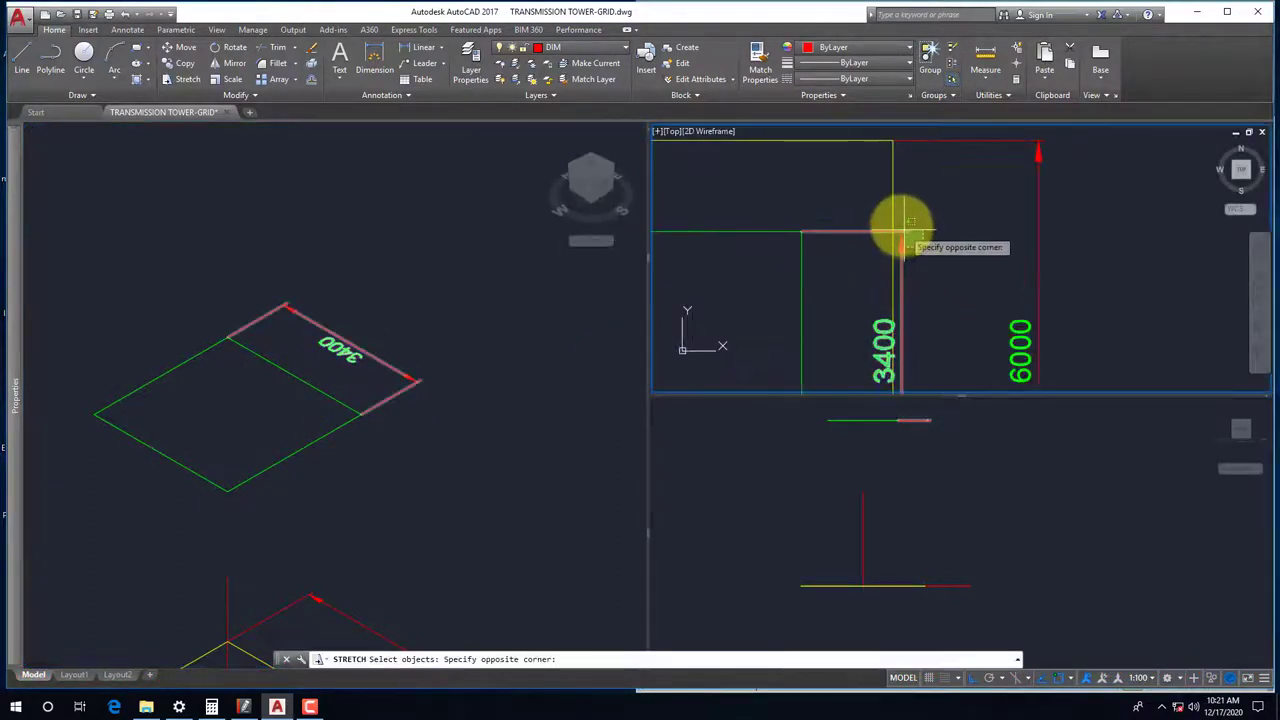
key("Return")
left_click(913, 222)
left_click(951, 211)
scroll(880, 297, "down", 3)
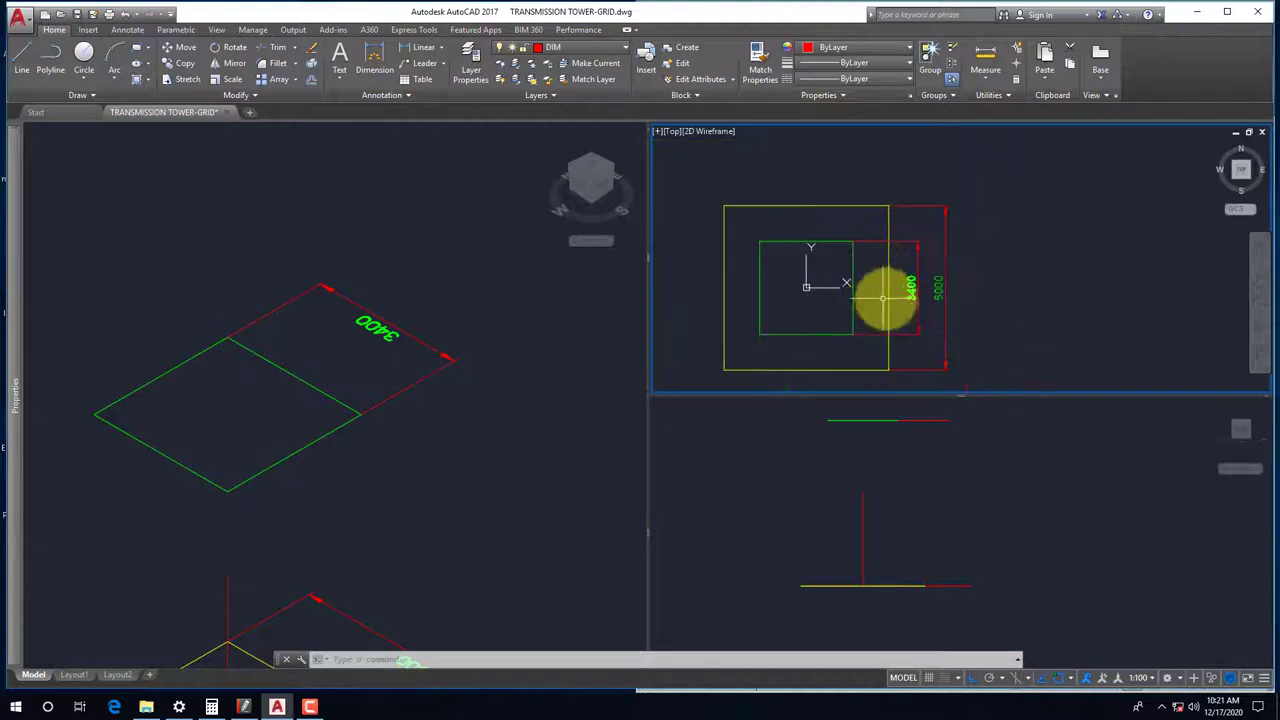
scroll(905, 295, "up", 1)
left_click(386, 332)
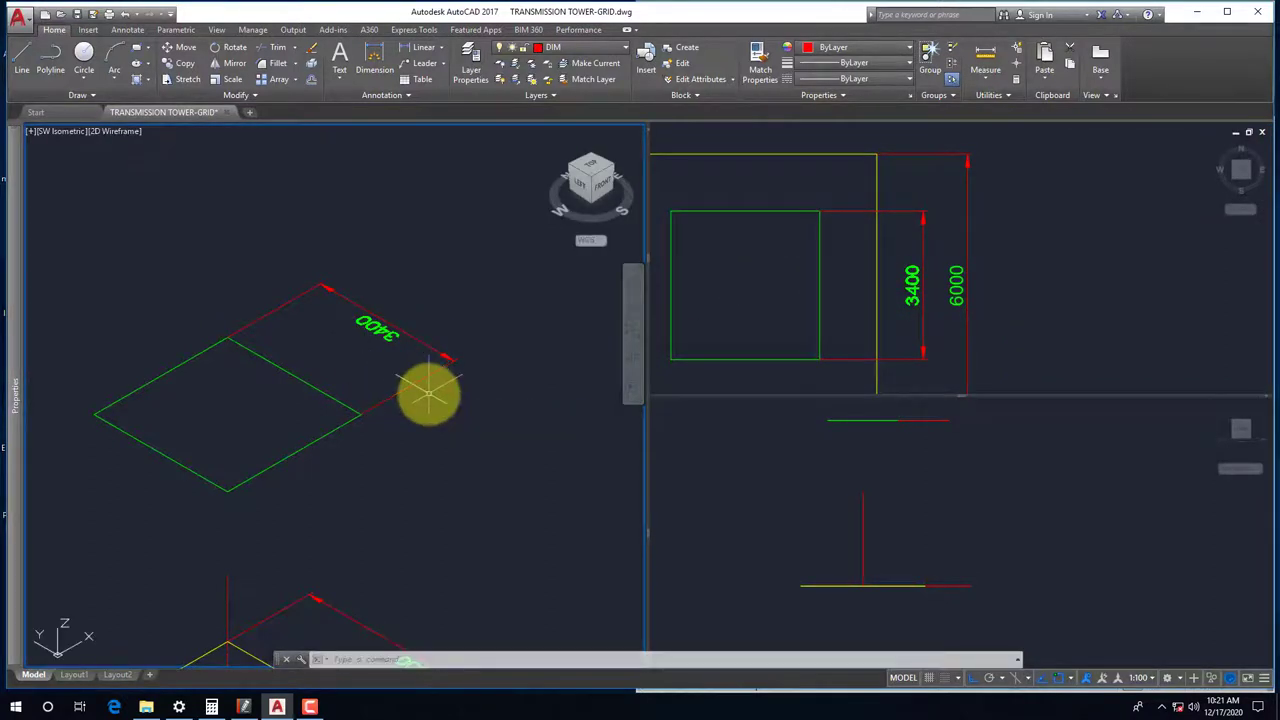
scroll(420, 382, "down", 3)
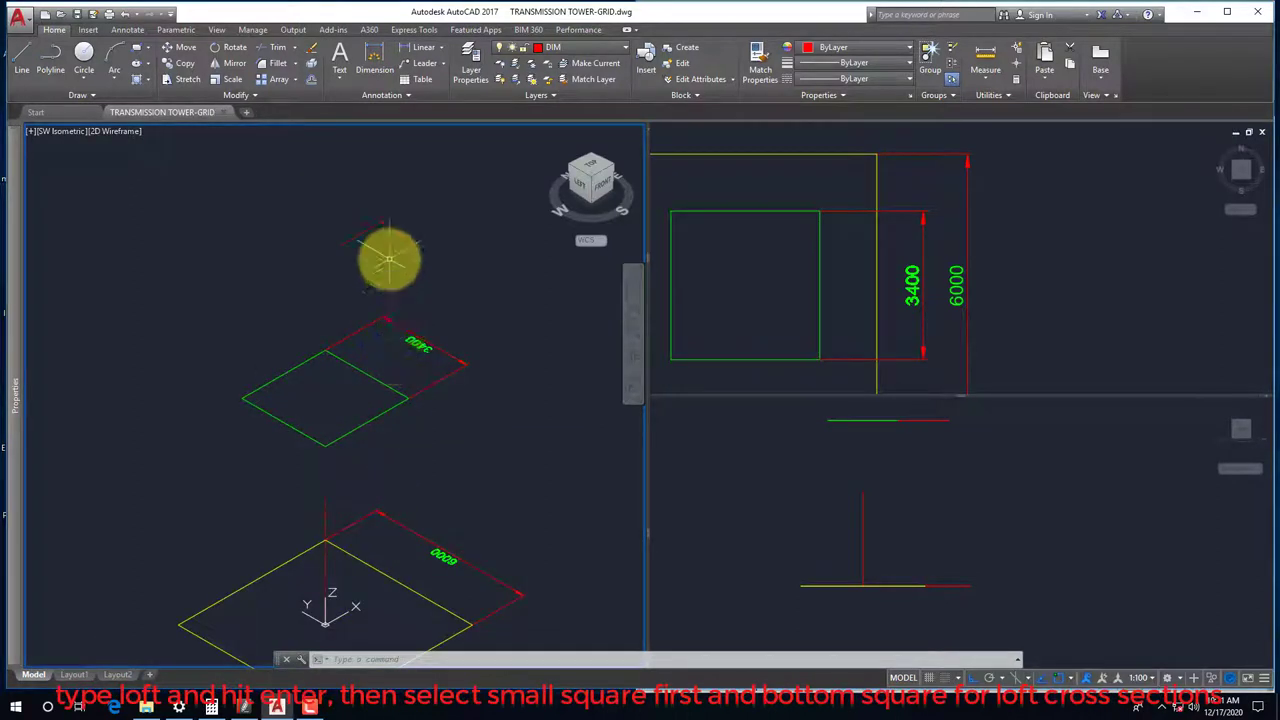
Loft a truncated pyramid surface between the small upper square and the base square
middle_click_drag(430, 483, 431, 483)
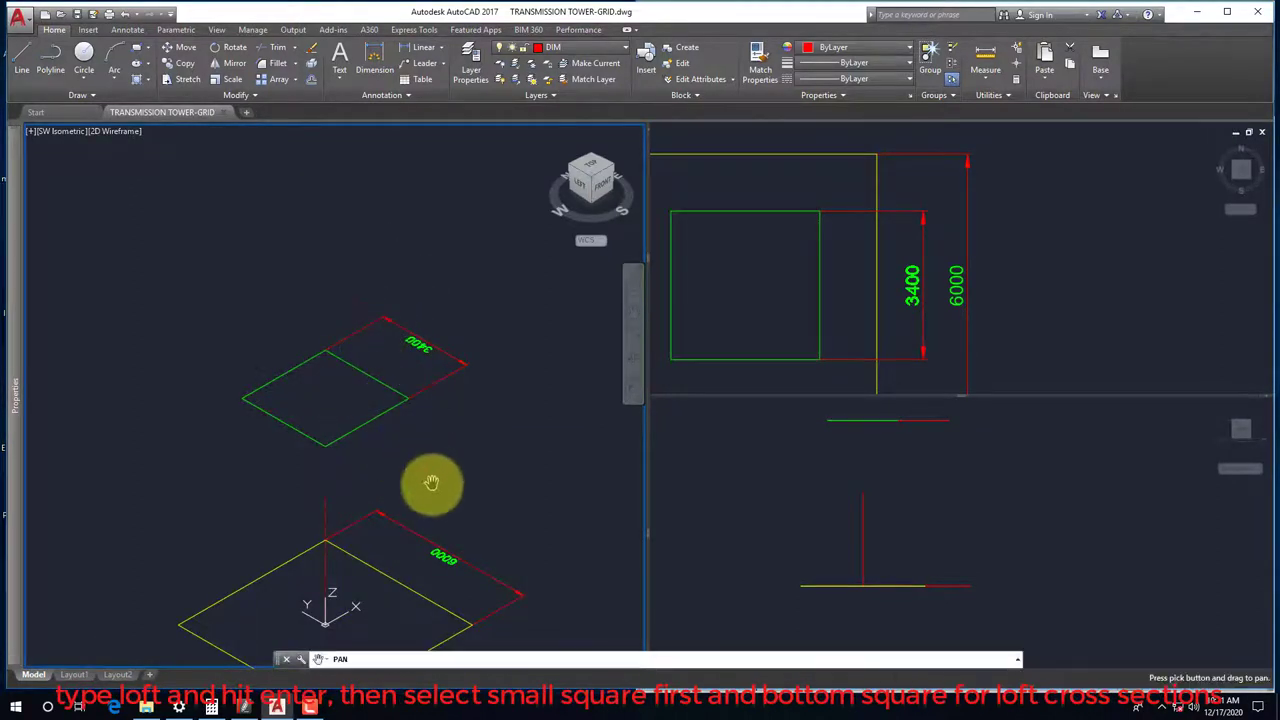
left_click_drag(431, 483, 408, 366)
right_click(415, 342)
left_click(440, 355)
type("LOFT")
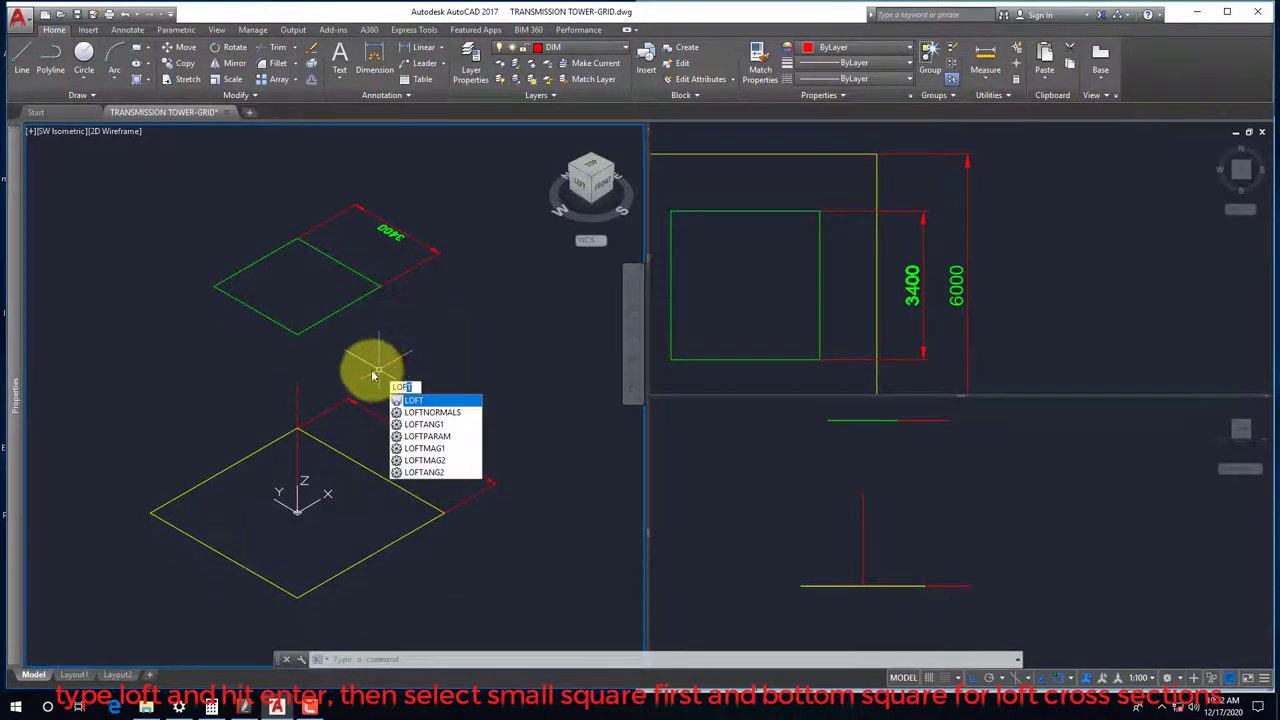
key("Return")
left_click(326, 319)
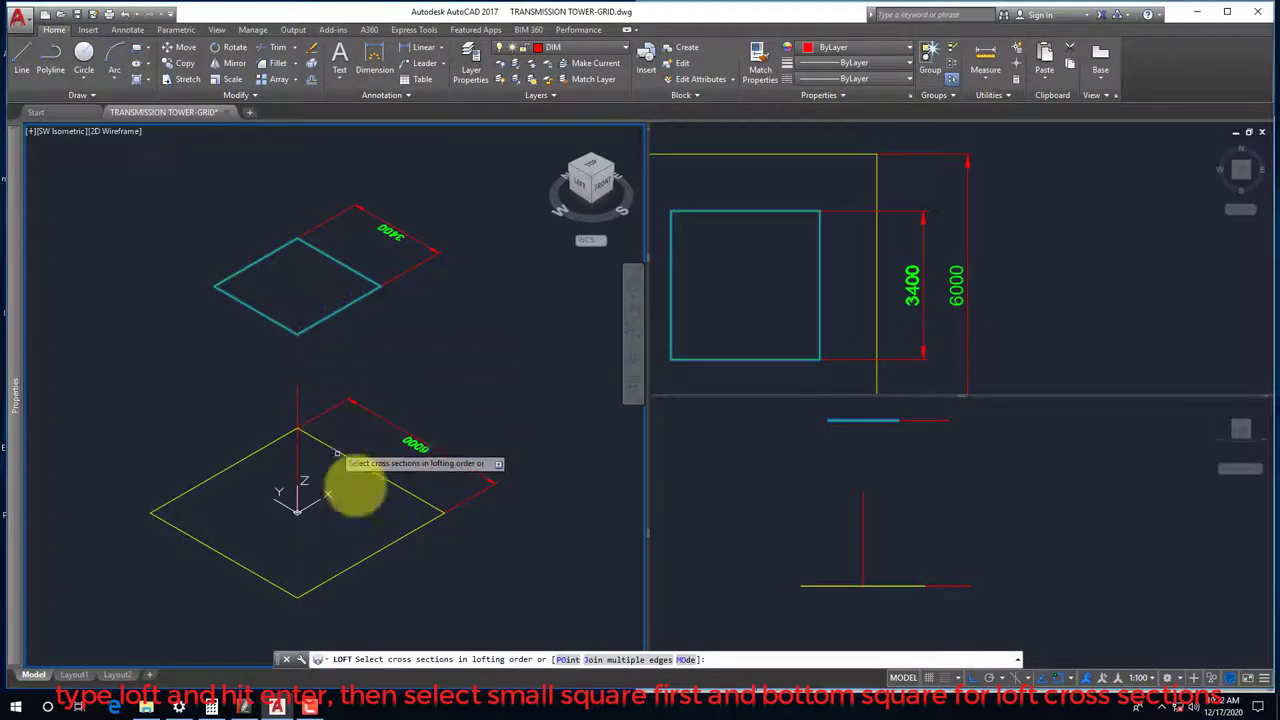
left_click(371, 553)
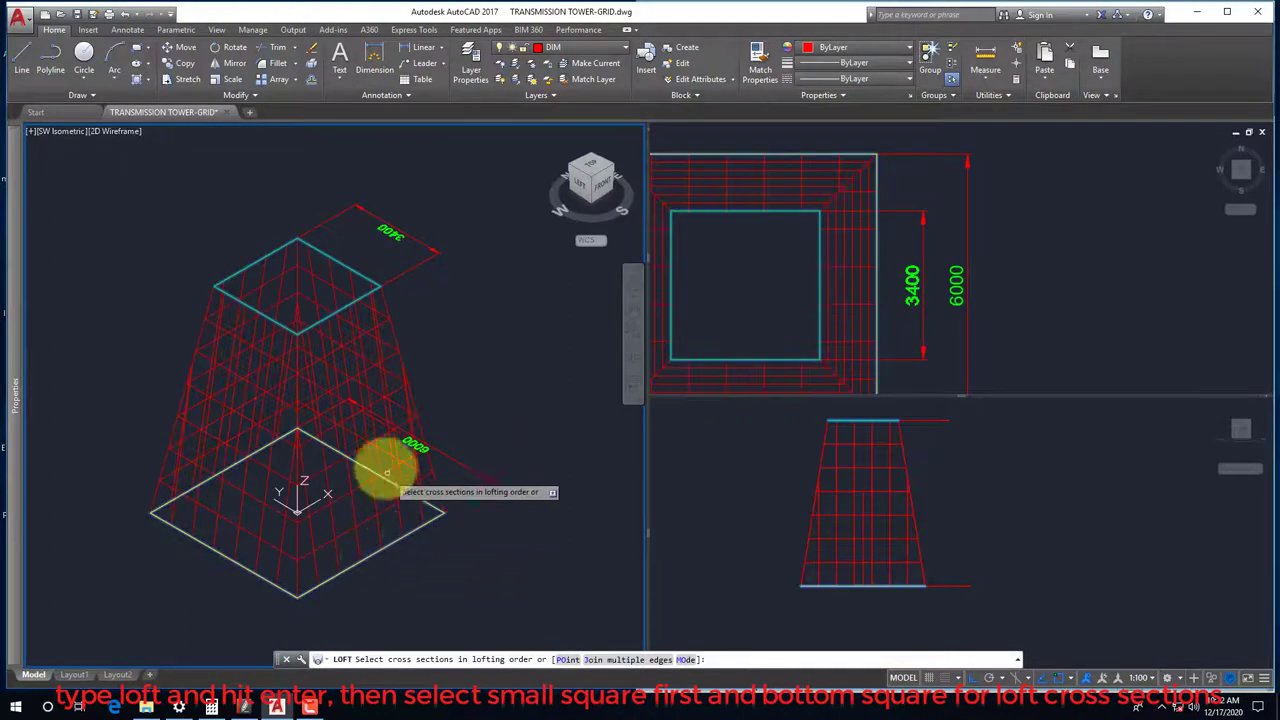
right_click(368, 350)
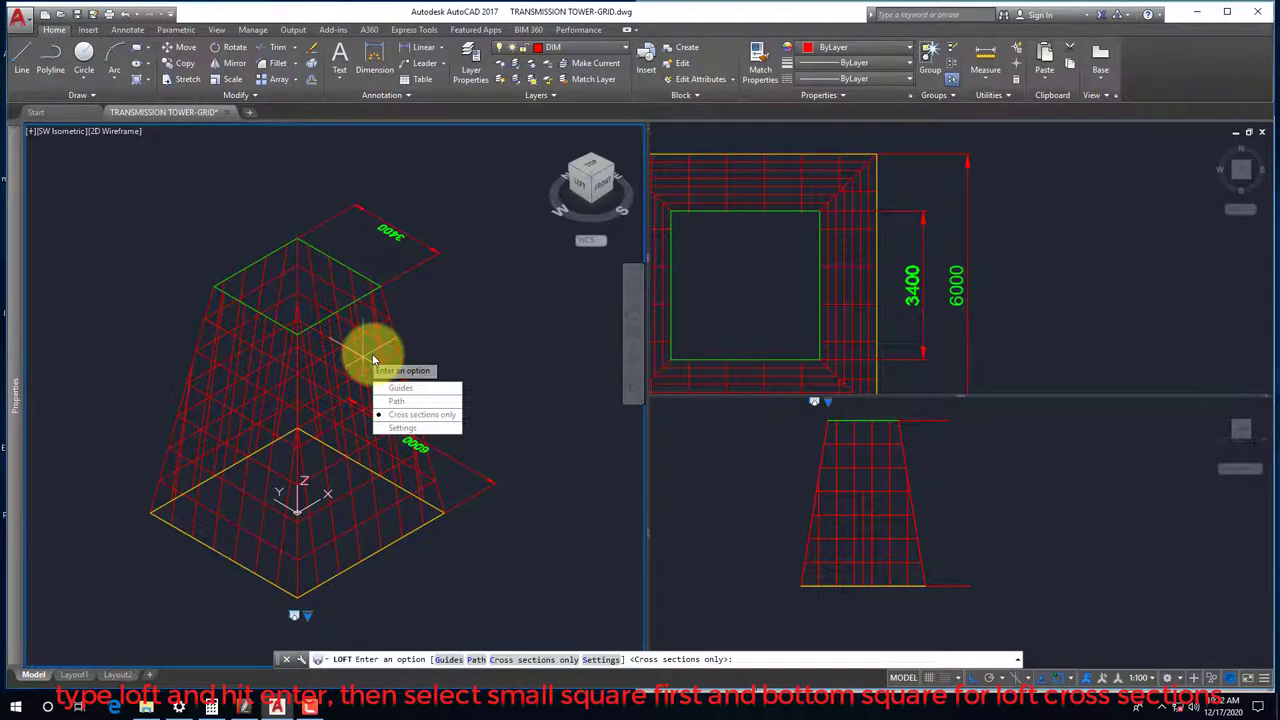
left_click(410, 414)
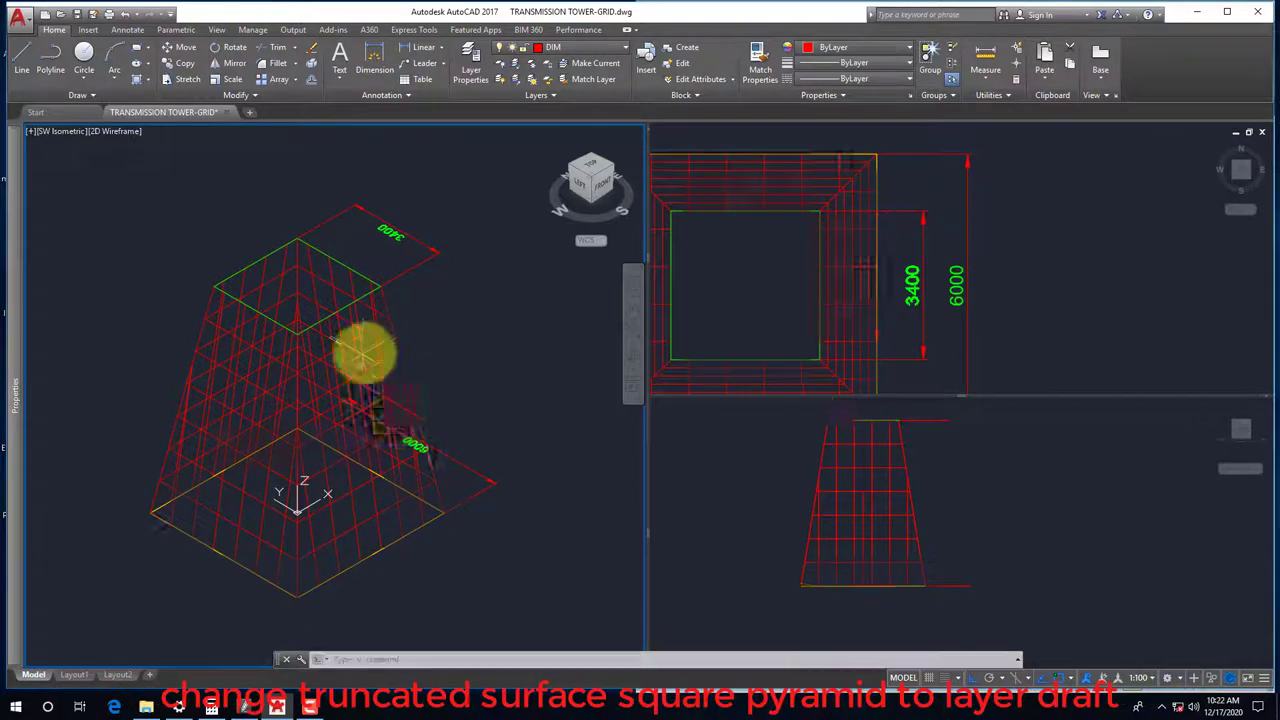
Move the pyramid surface onto the DRAFT layer
left_click(380, 343)
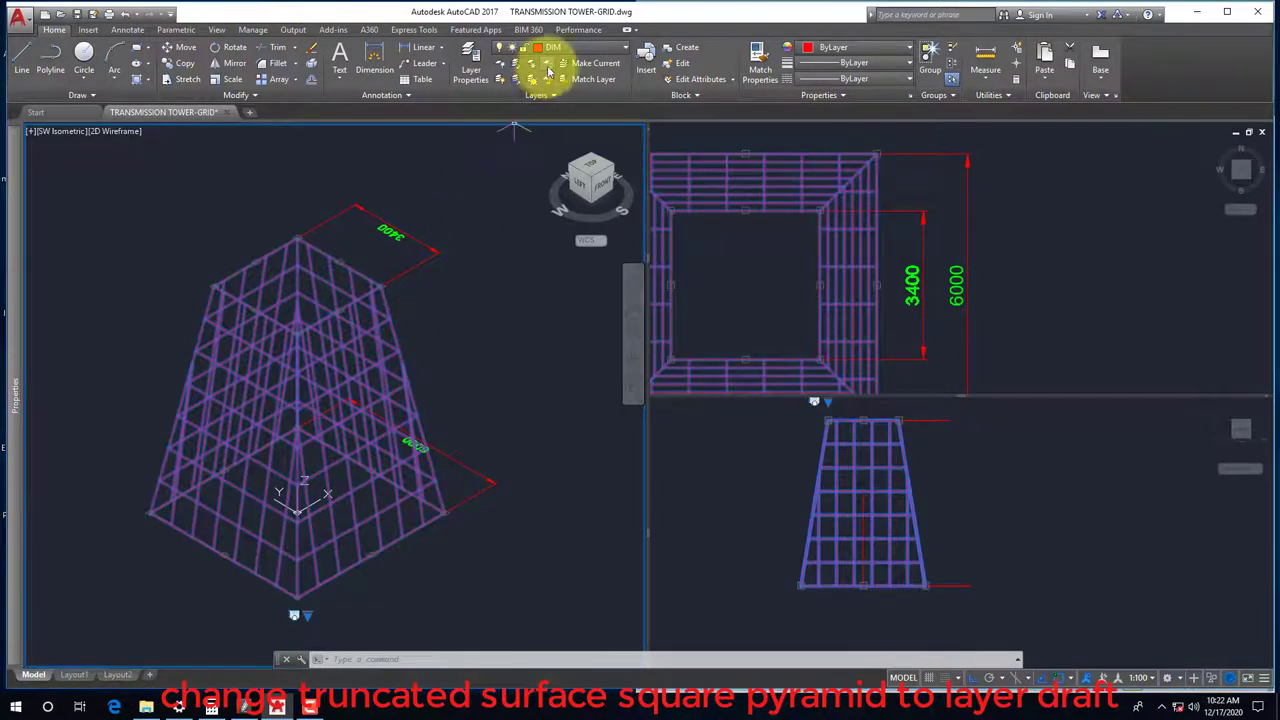
left_click(575, 47)
left_click(563, 128)
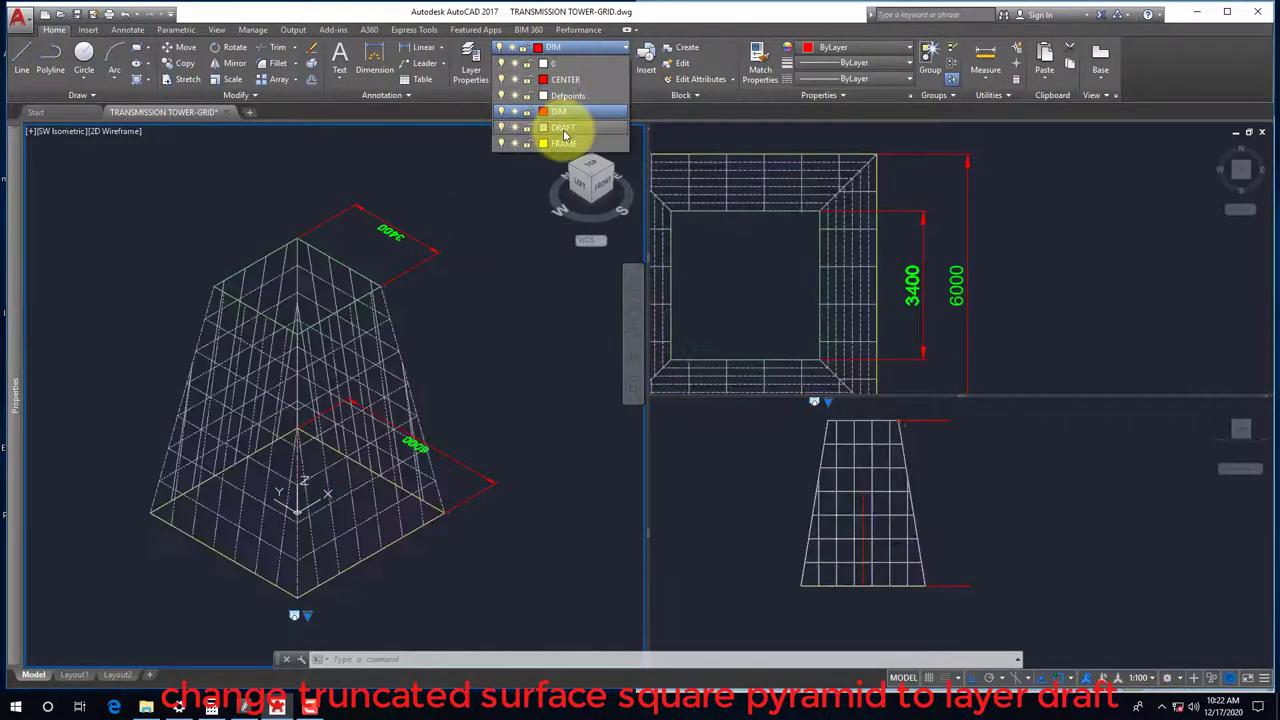
left_click(563, 128)
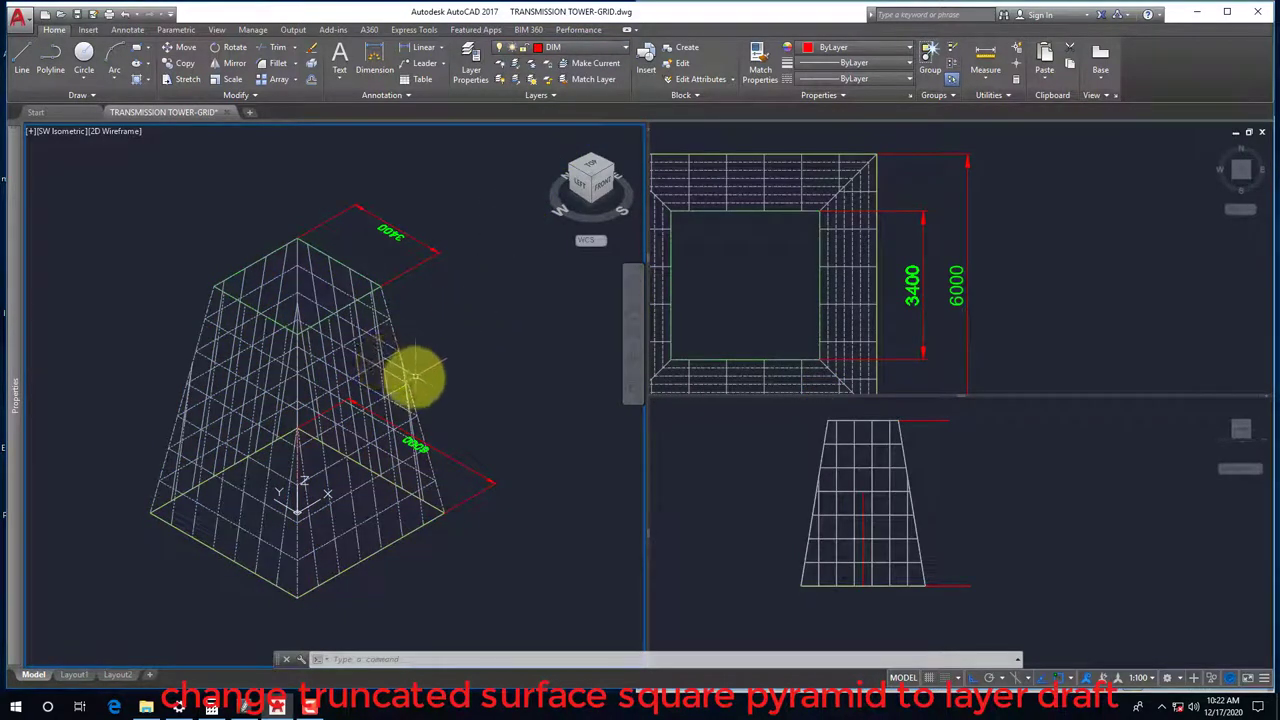
left_click(860, 507)
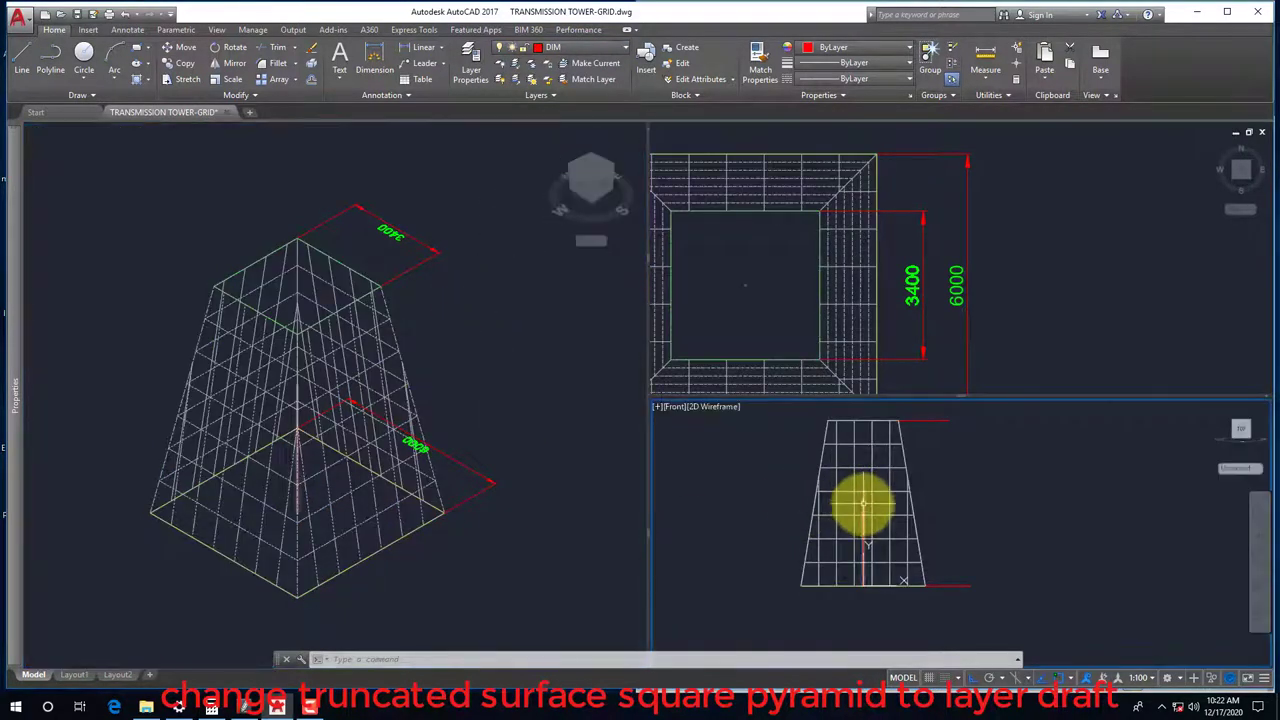
left_click(424, 387)
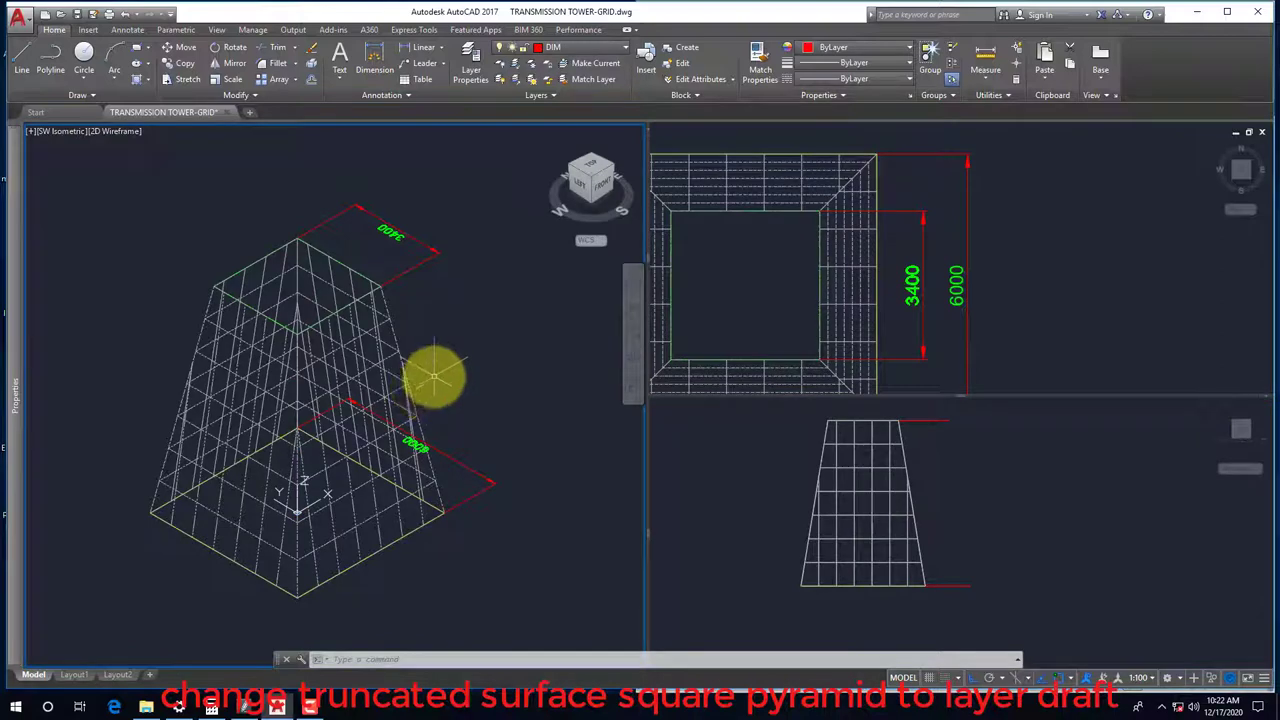
Hide the pyramid mesh with Isolate > Hide Objects
left_click(374, 369)
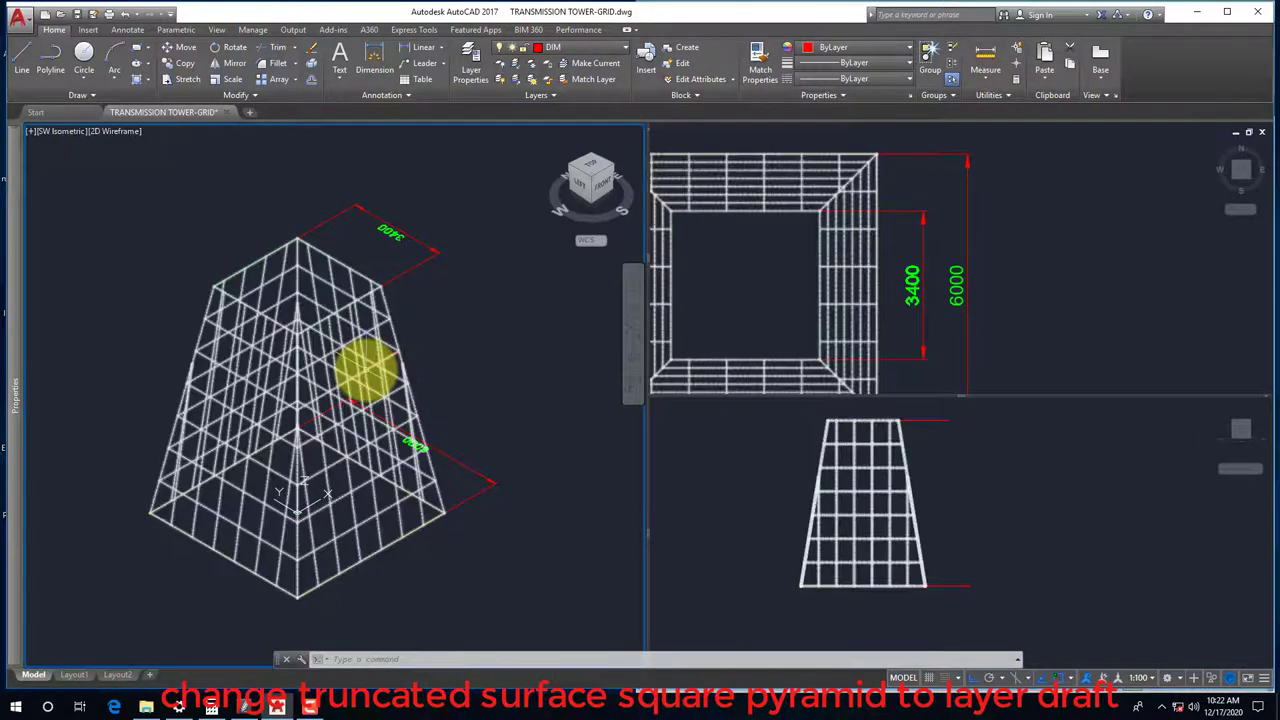
right_click(447, 324)
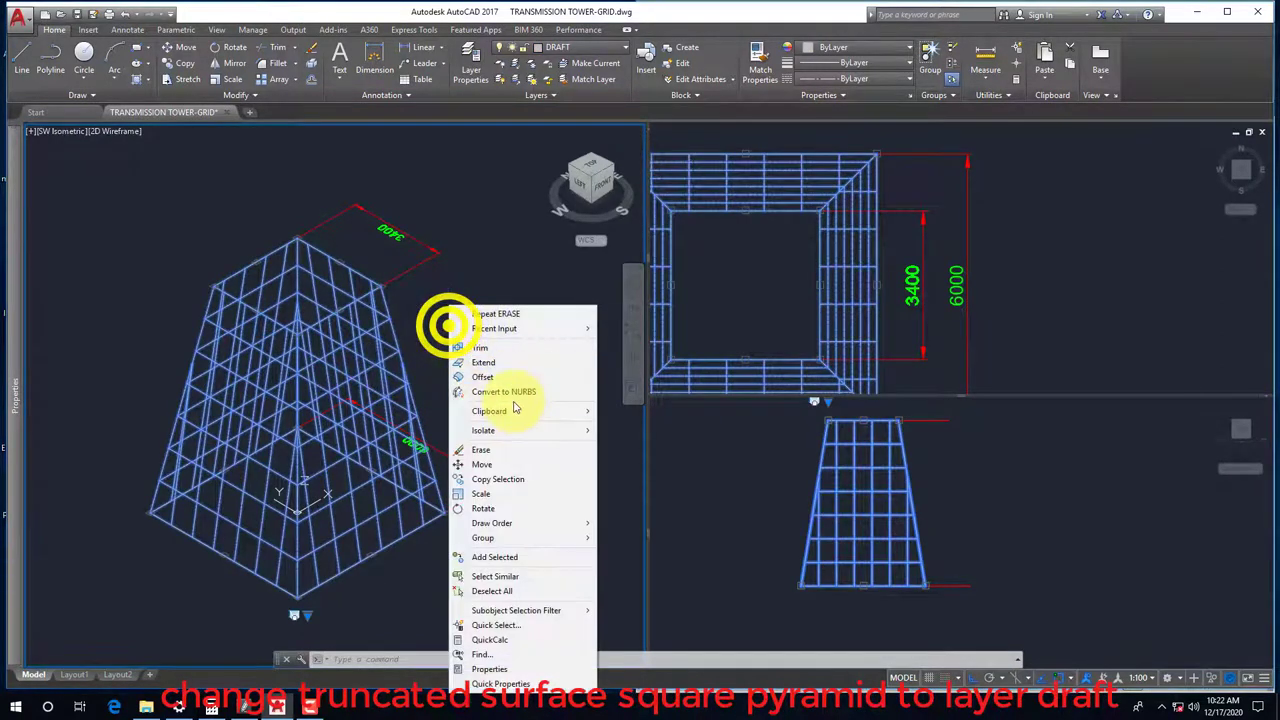
mouse_move(520, 430)
left_click(628, 445)
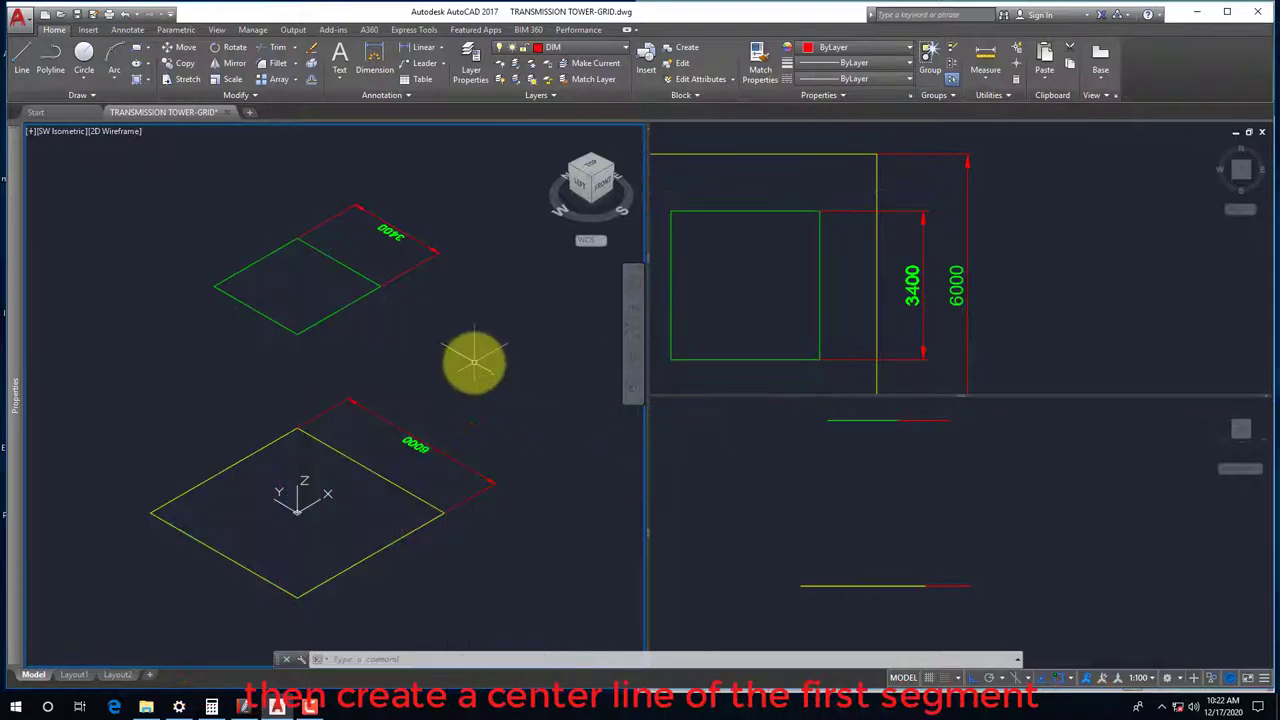
Draw a line from the green square's geometric centre to the yellow square's geometric centre
key("l")
key("Return")
right_click(429, 300, "shift")
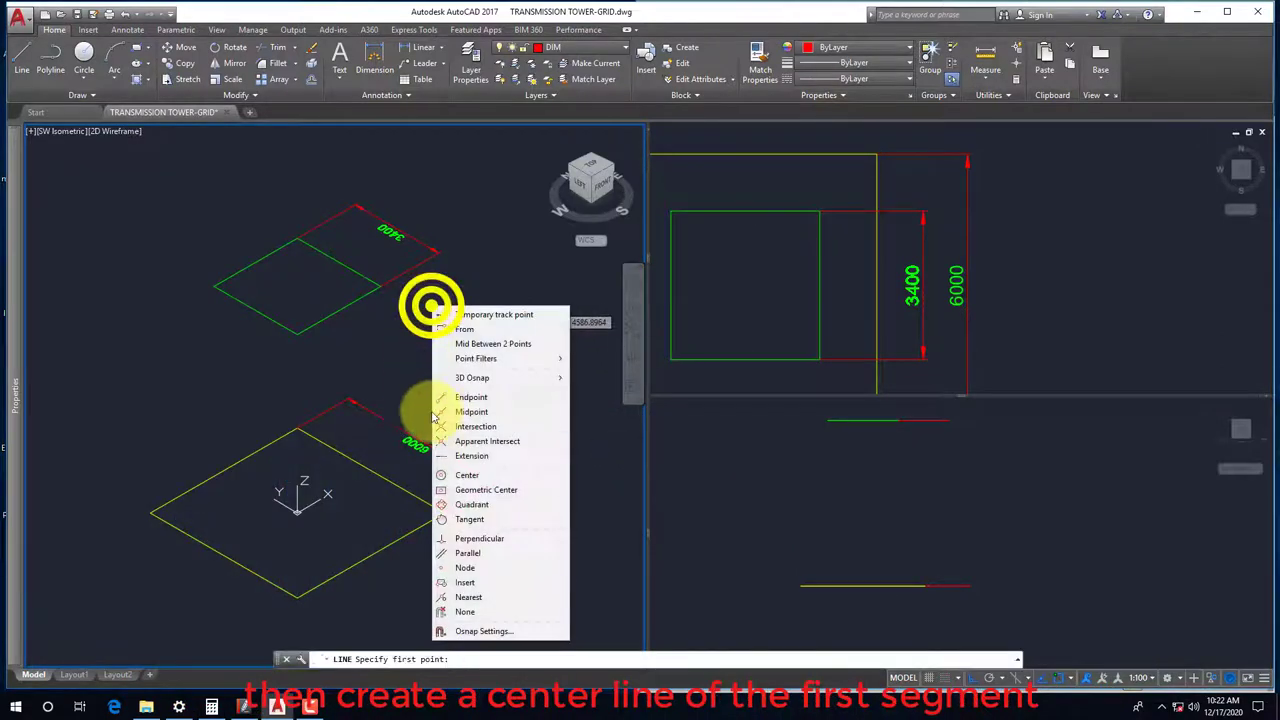
left_click(442, 472)
left_click(325, 335)
right_click(315, 368, "shift")
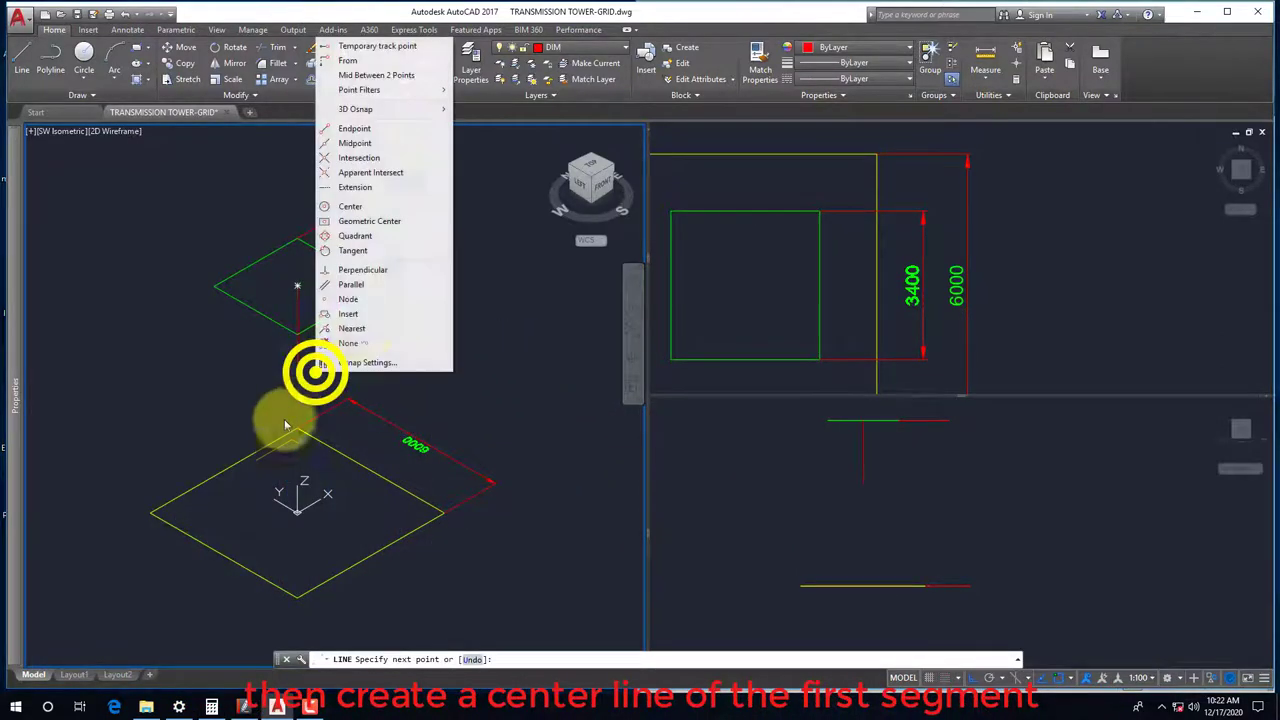
left_click(352, 221)
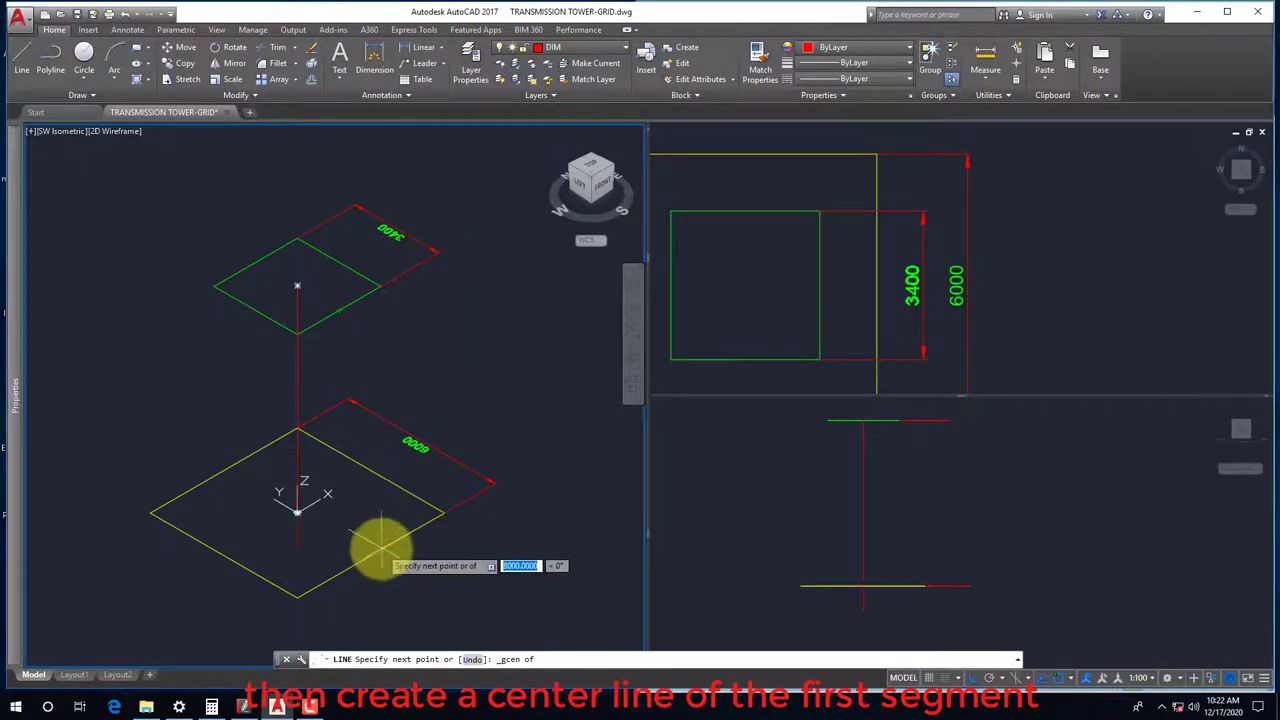
left_click(414, 523)
key("Return")
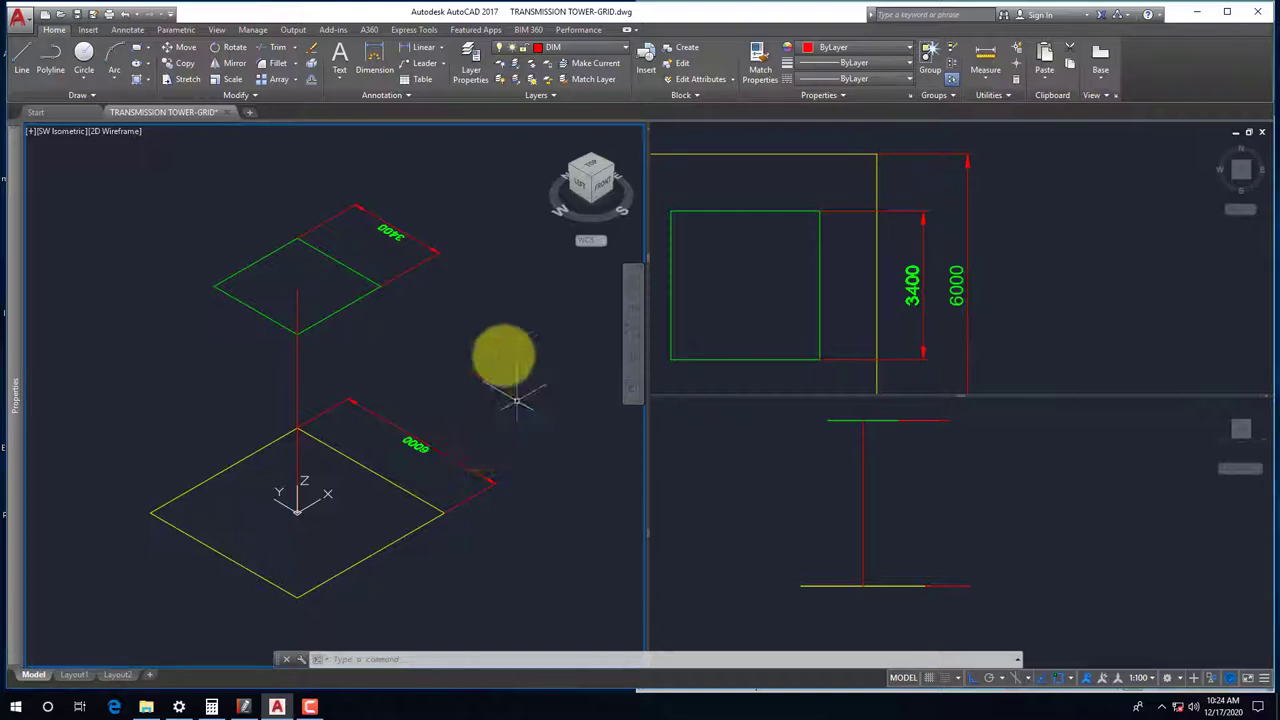
left_click(898, 505)
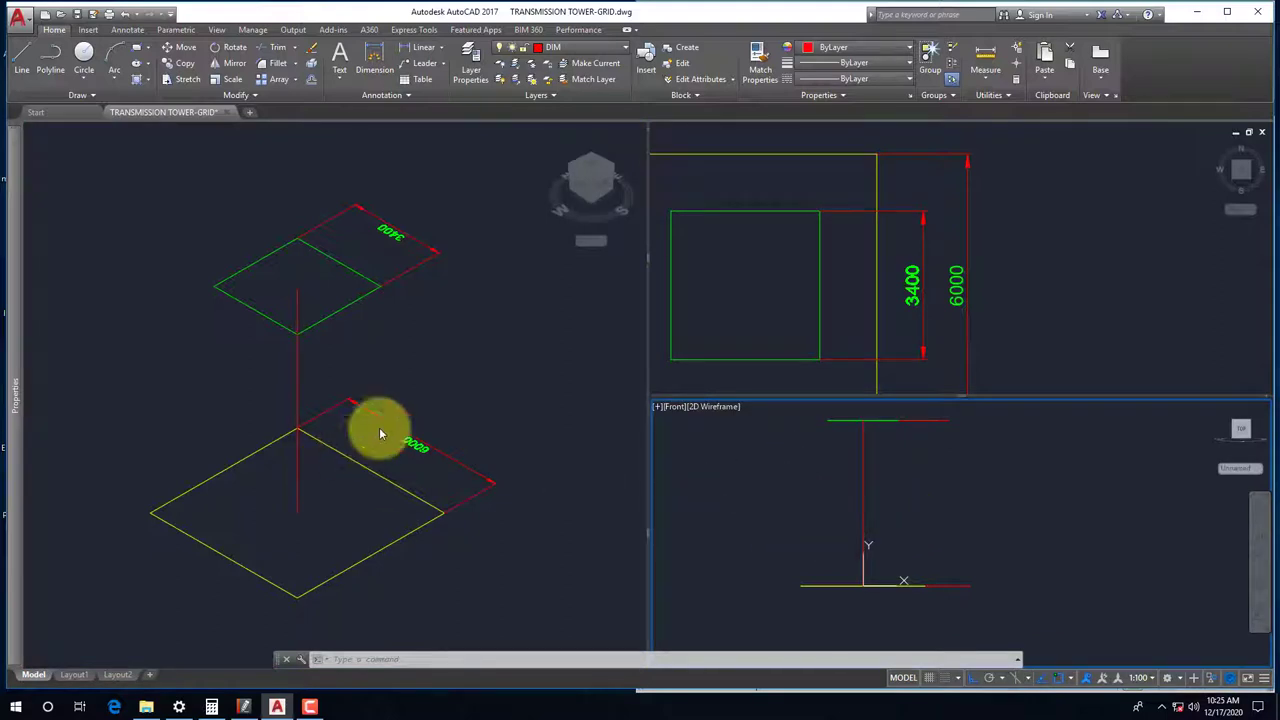
left_click(329, 373)
left_click(297, 383)
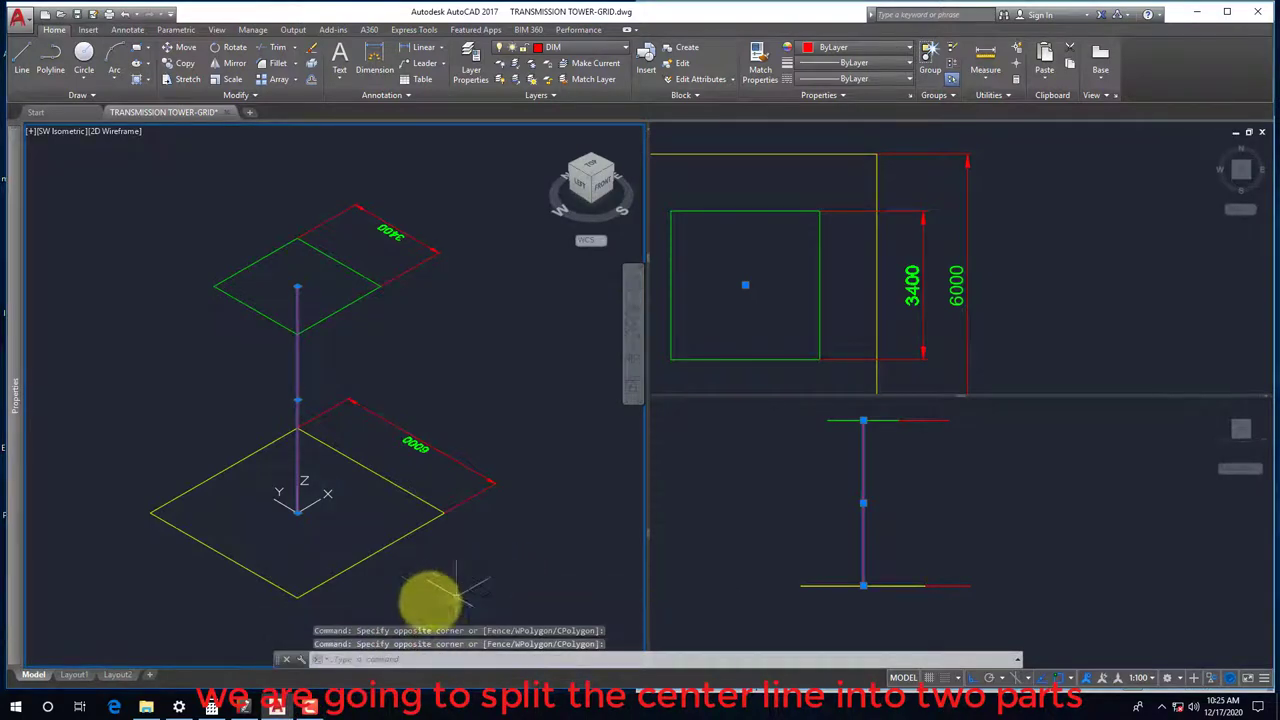
left_click(270, 706)
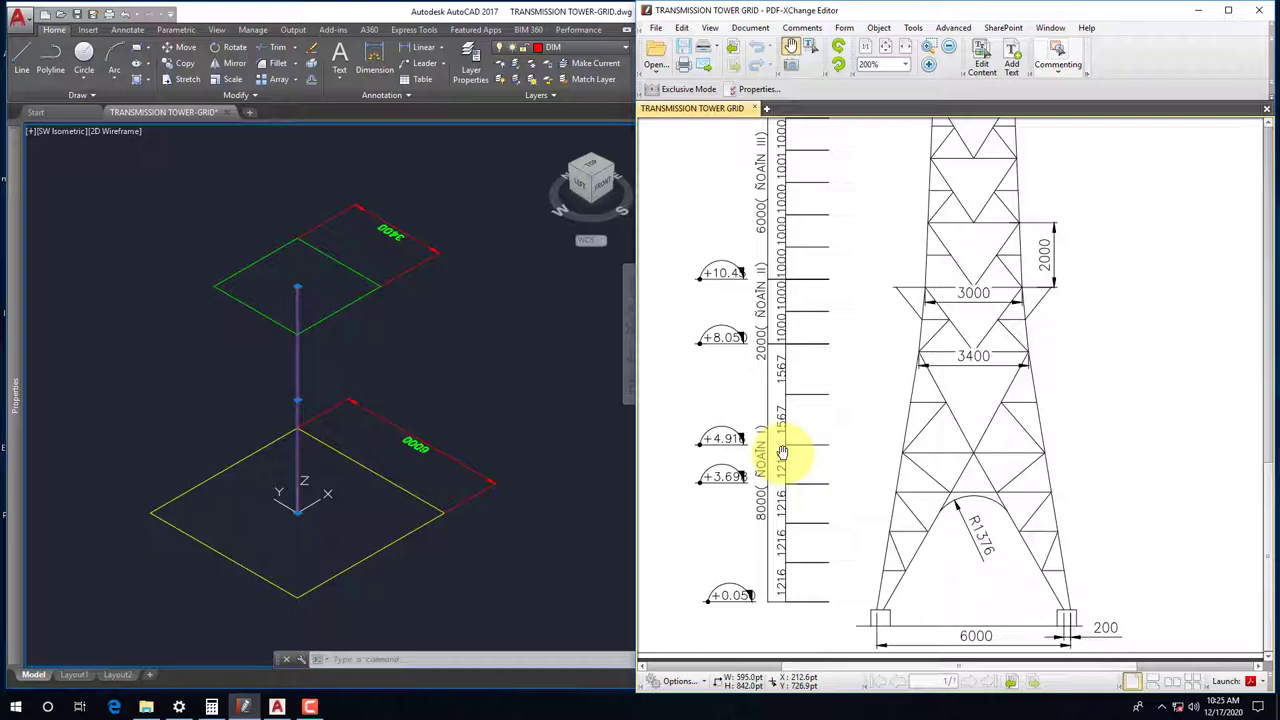
left_click(629, 363)
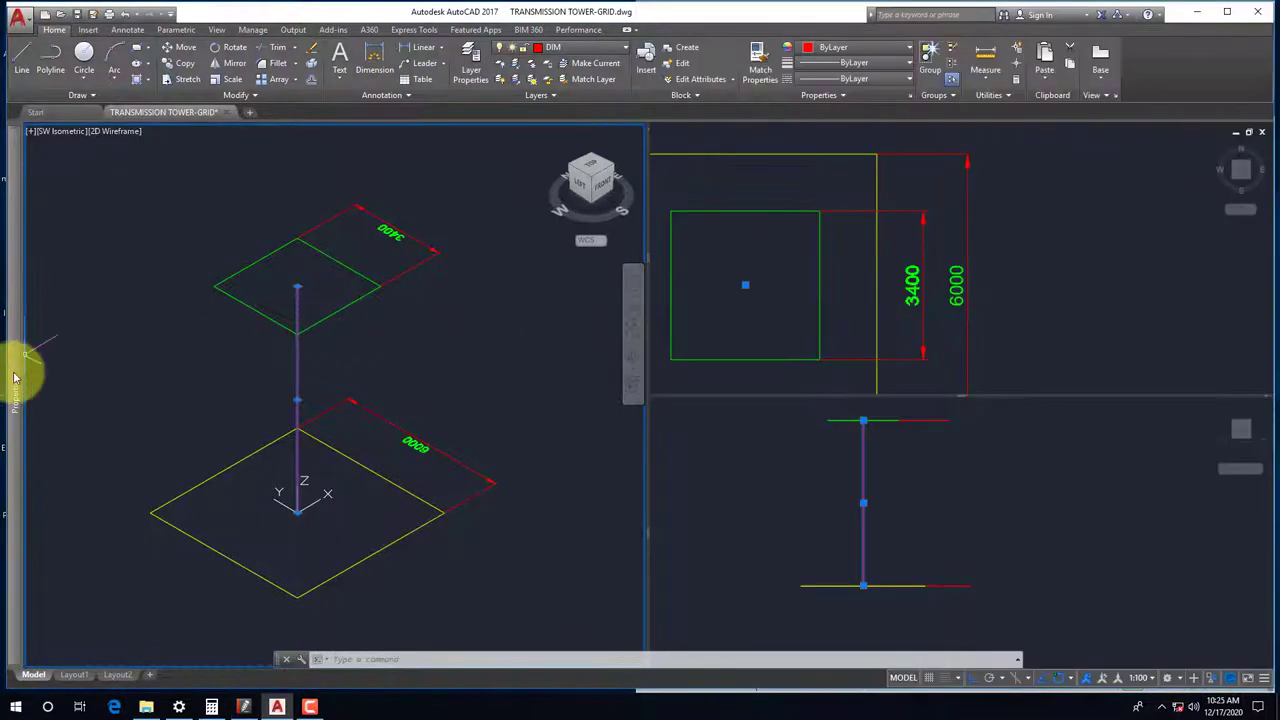
Draw a radius 3135 circle centred on the center line's top endpoint at height 8000
mouse_move(15, 385)
left_click(167, 353)
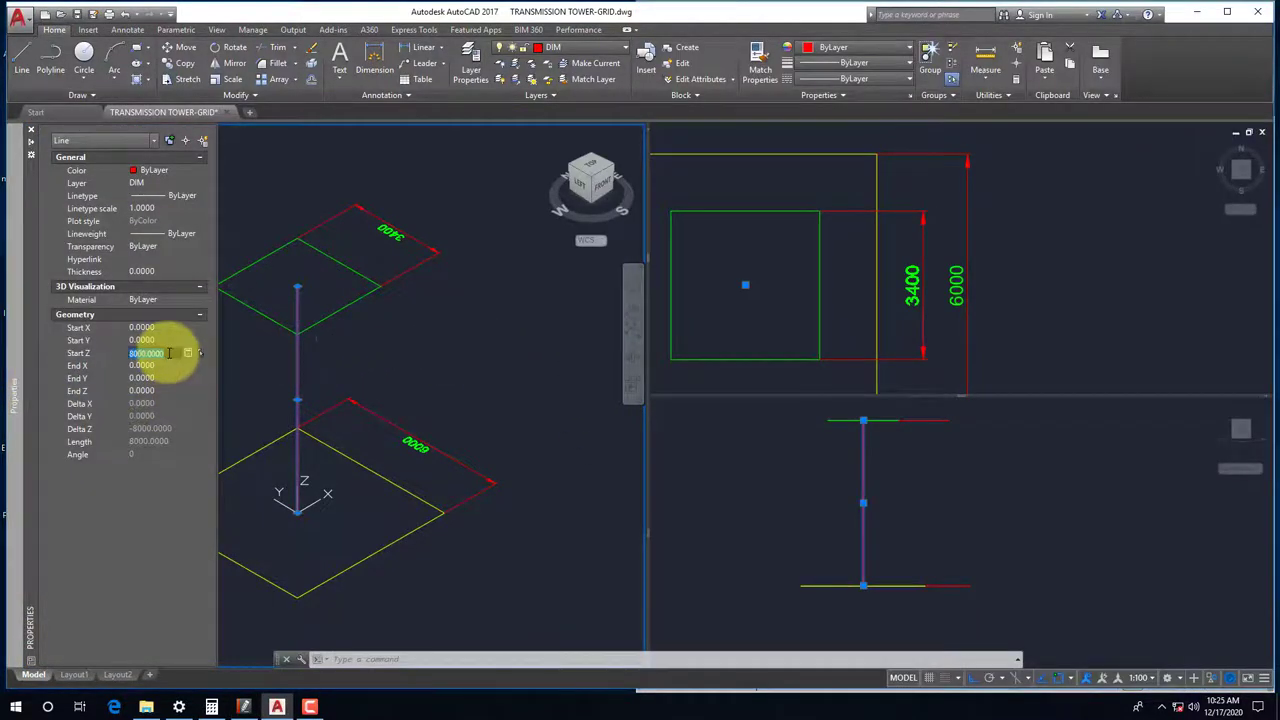
left_click(911, 508)
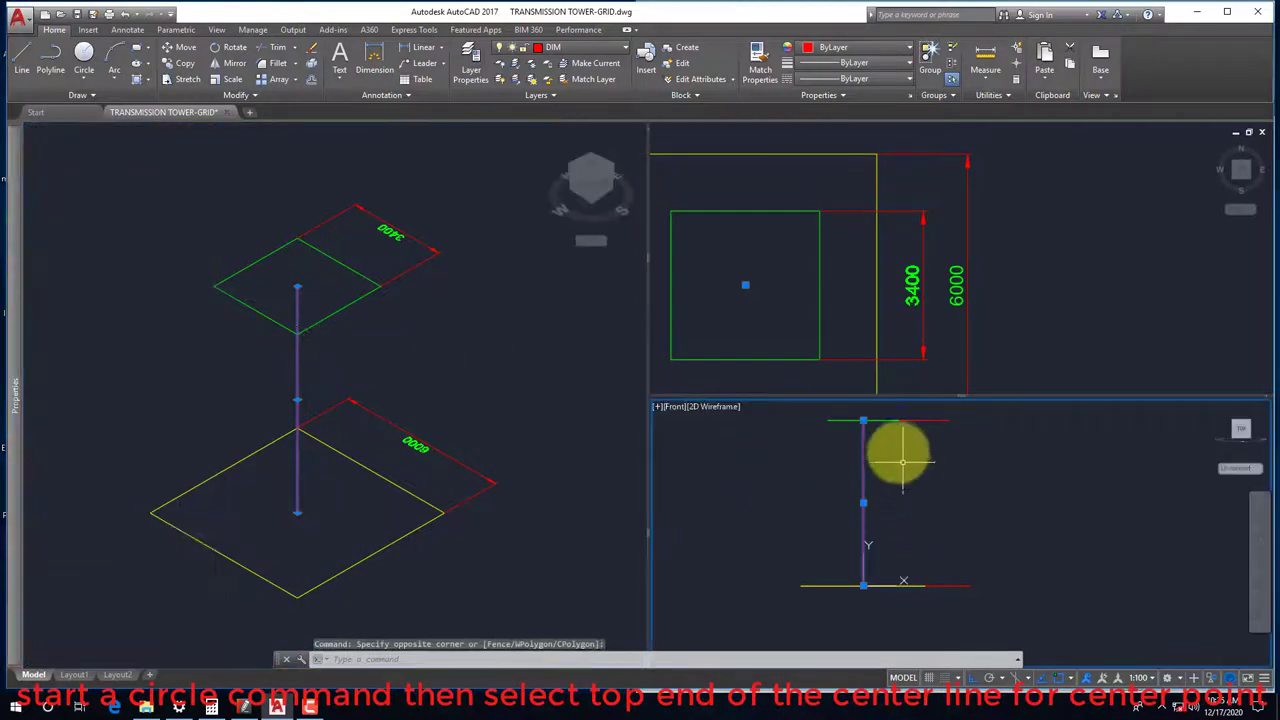
key("Escape")
type("c")
key("Return")
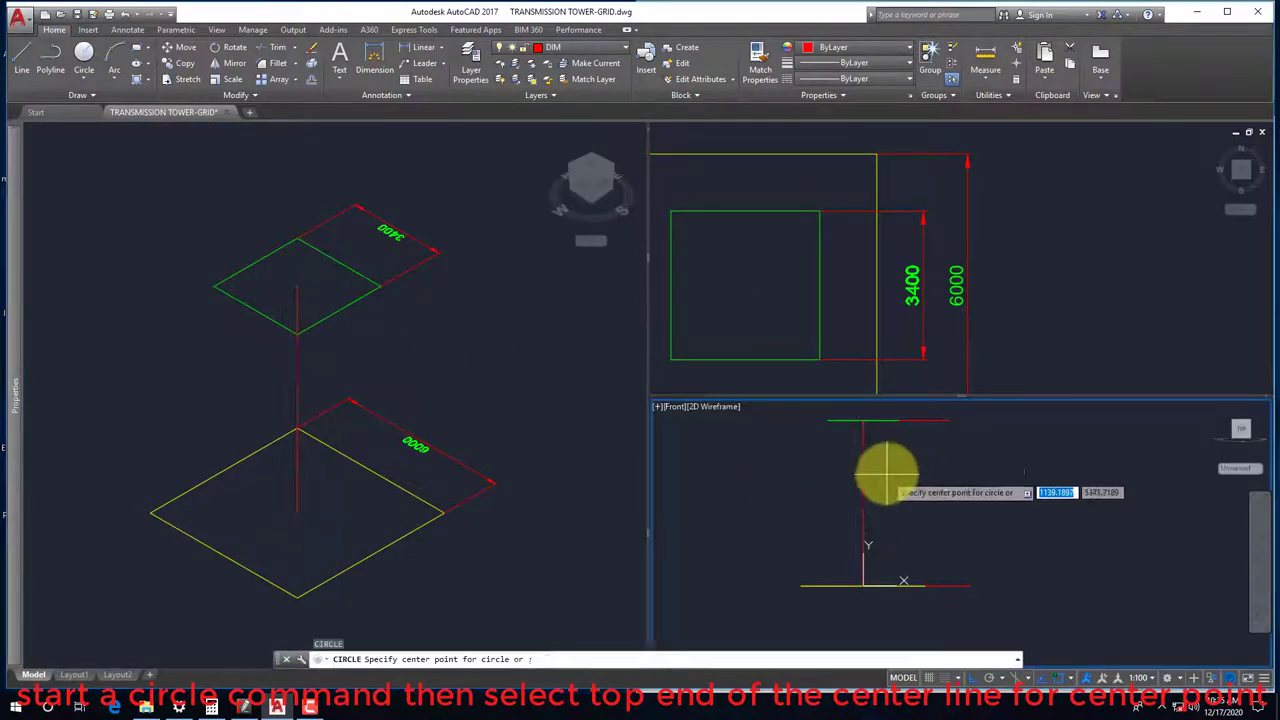
right_click(884, 473, "shift")
left_click(893, 243)
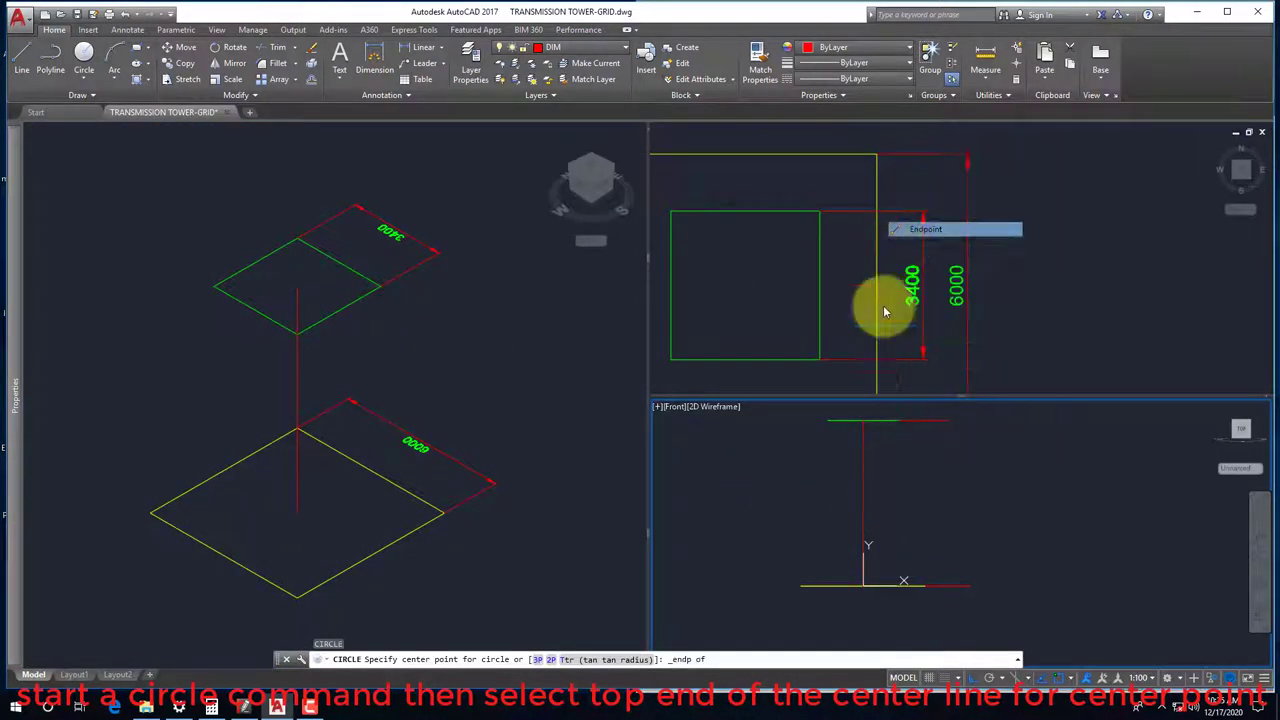
left_click(860, 427)
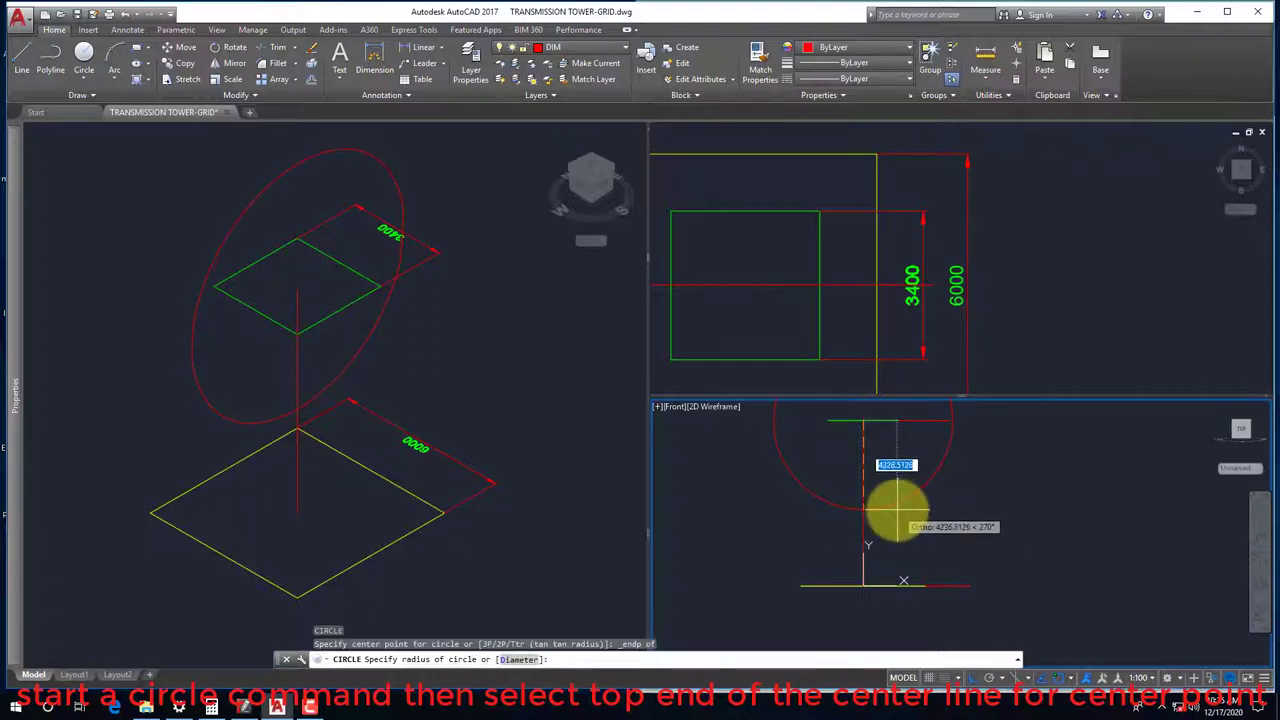
type("3135")
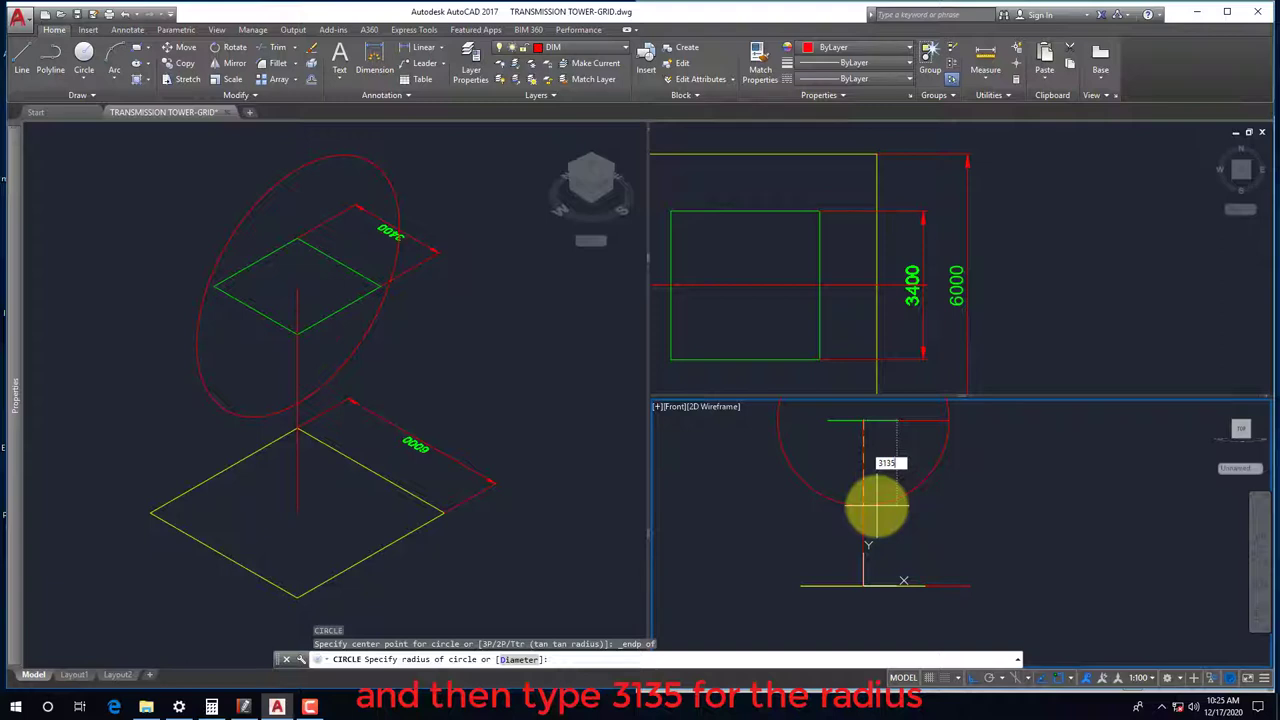
key("Return")
Reselect the vertical center line, clear it, and begin the BR break command
scroll(845, 466, "up", 2)
left_click(880, 463)
left_click(877, 450)
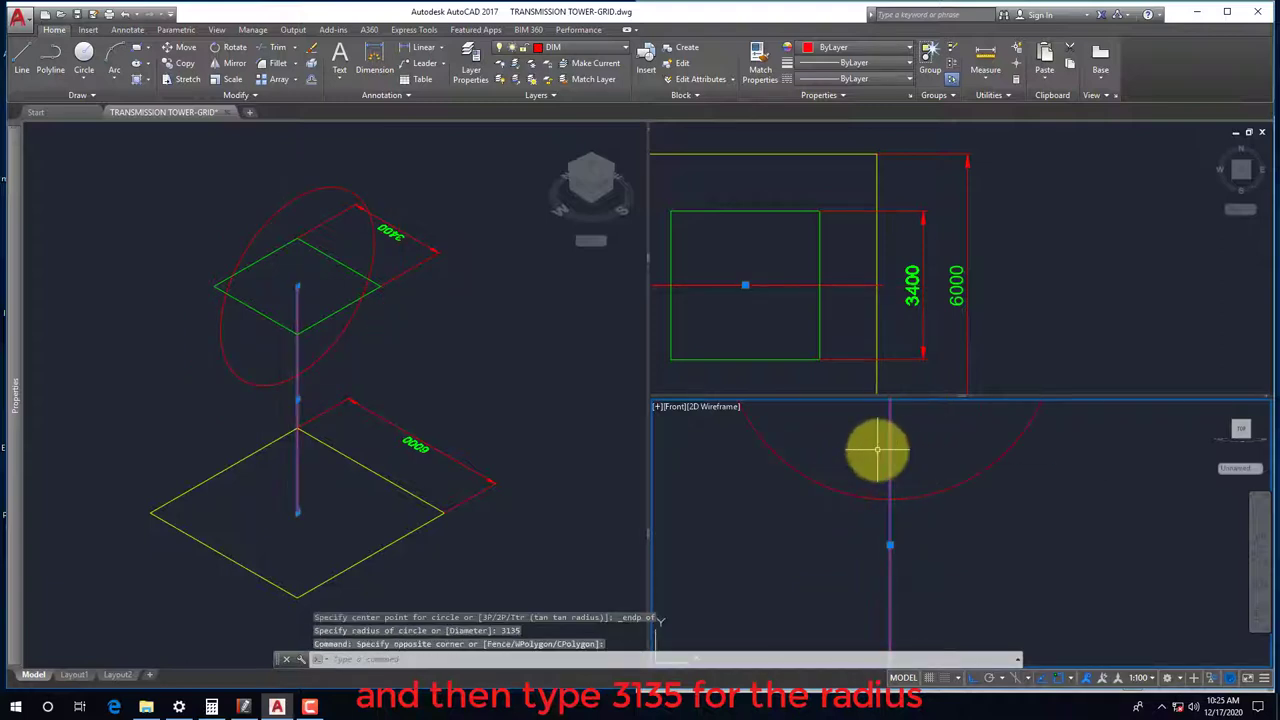
key("Escape")
type("br")
key("Return")
left_click(890, 482)
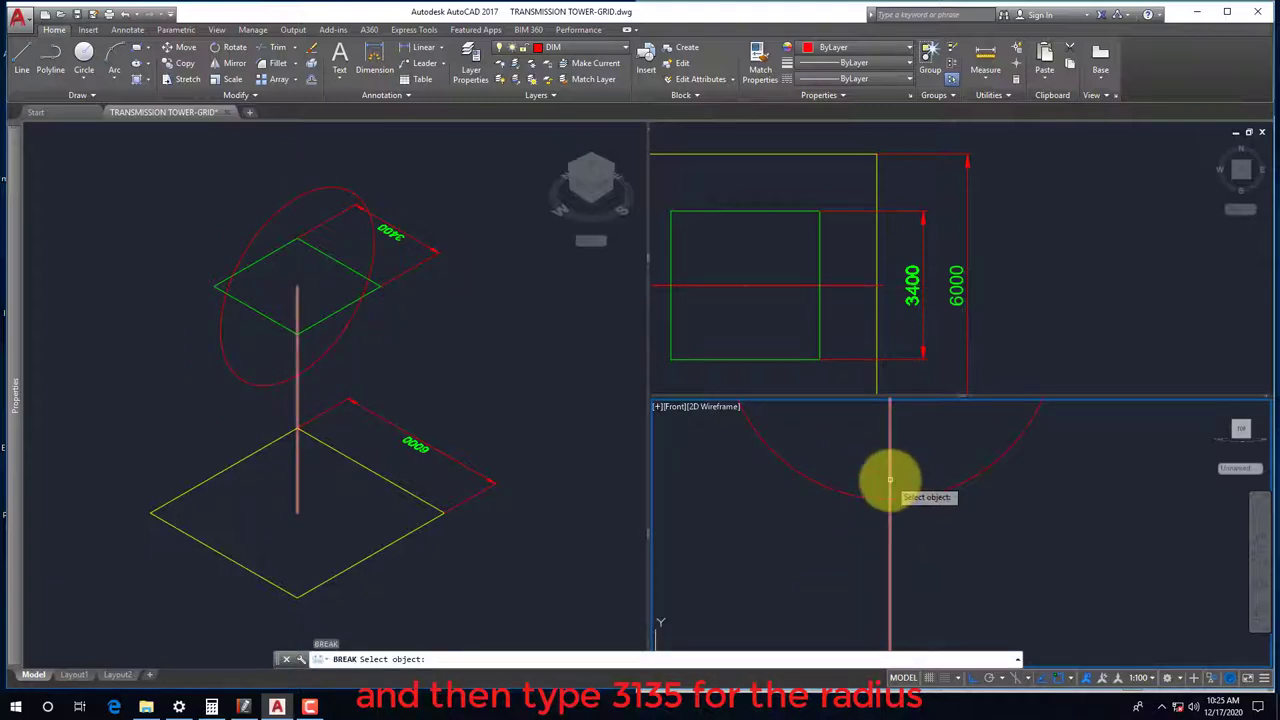
type("F")
key("Return")
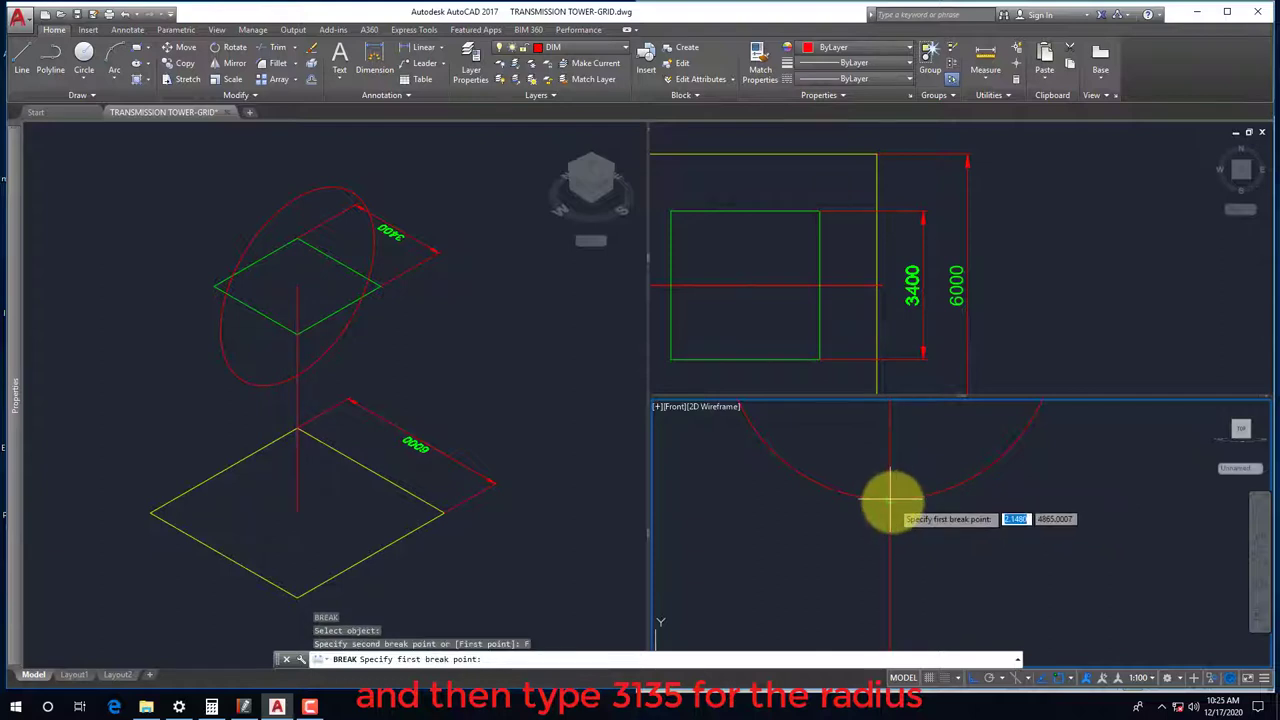
left_click(890, 496)
left_click(890, 496)
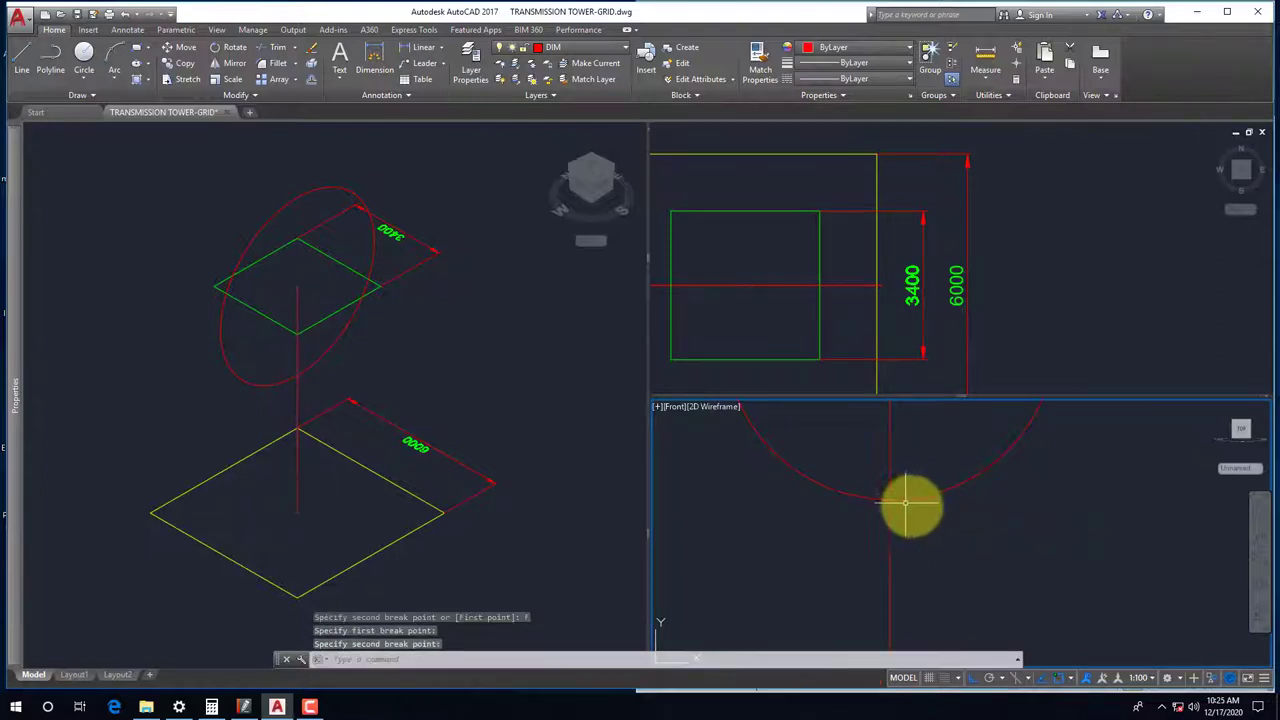
key("Escape")
left_click(890, 457)
left_click(209, 411)
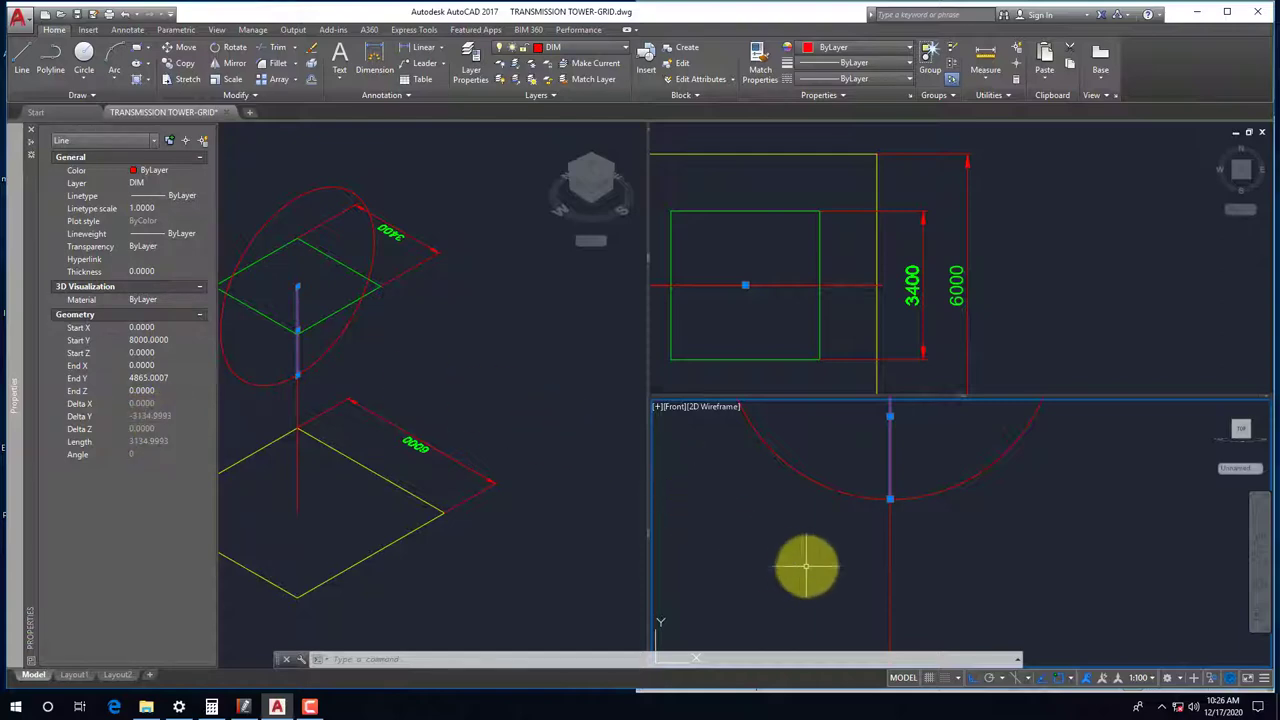
left_click(790, 525)
scroll(770, 500, "down", 2)
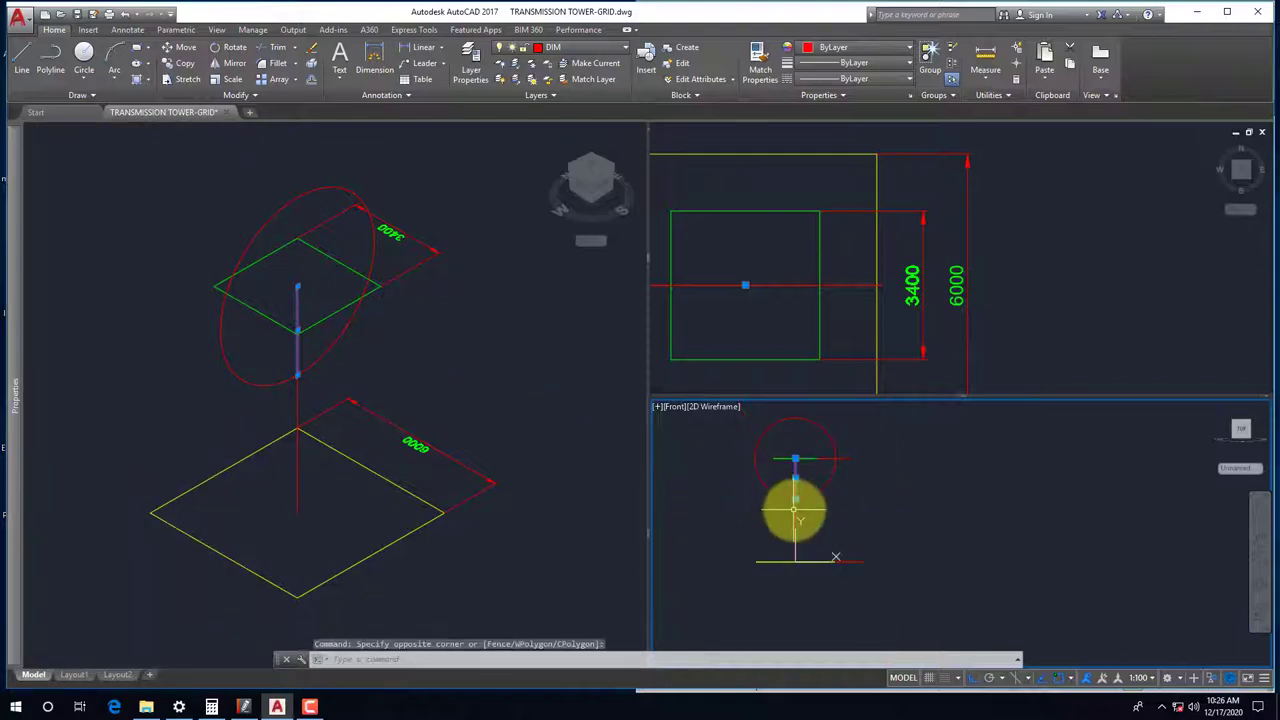
left_click(840, 545)
scroll(829, 510, "down", 2)
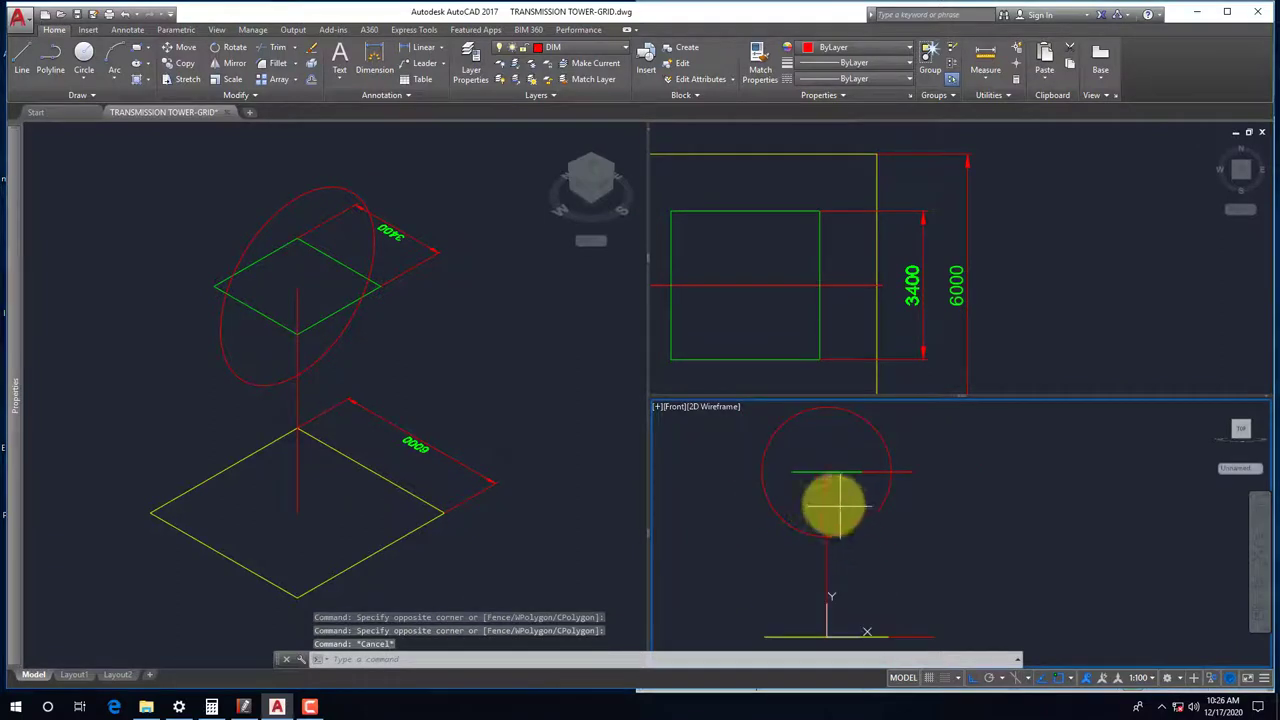
type("e")
key("Return")
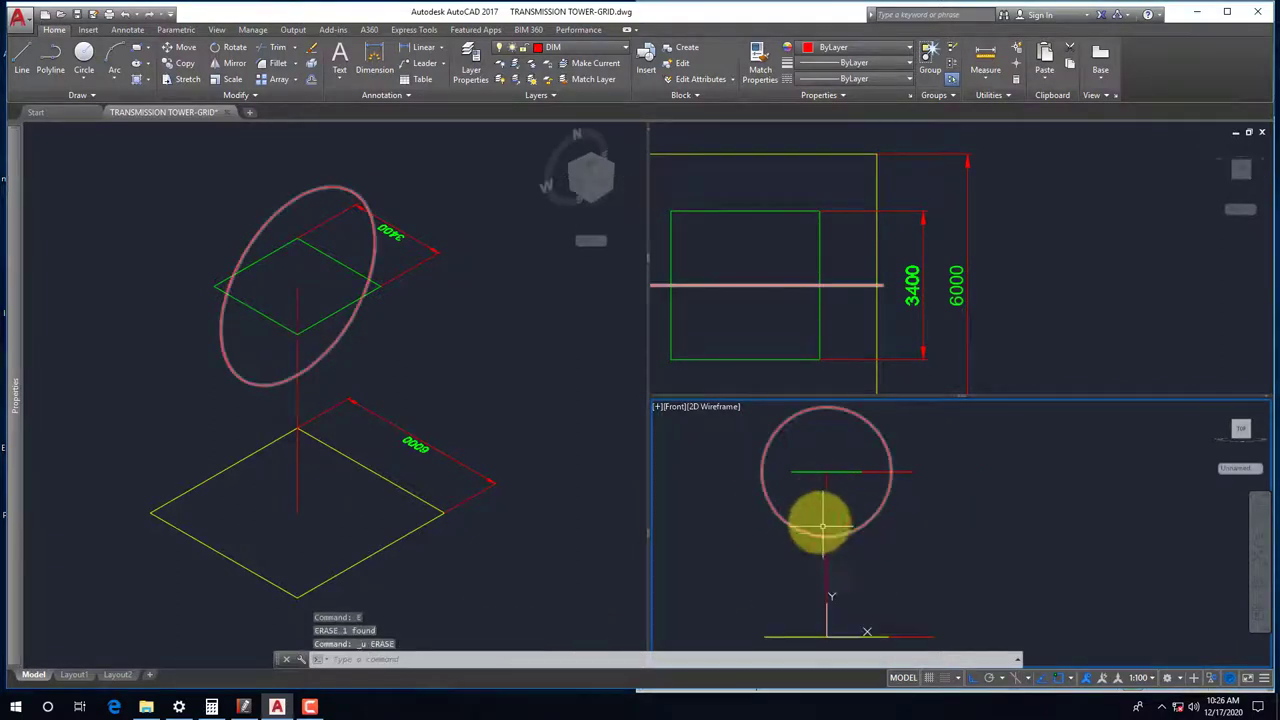
scroll(840, 515, "up", 3)
key("ctrl+z")
left_click(845, 512)
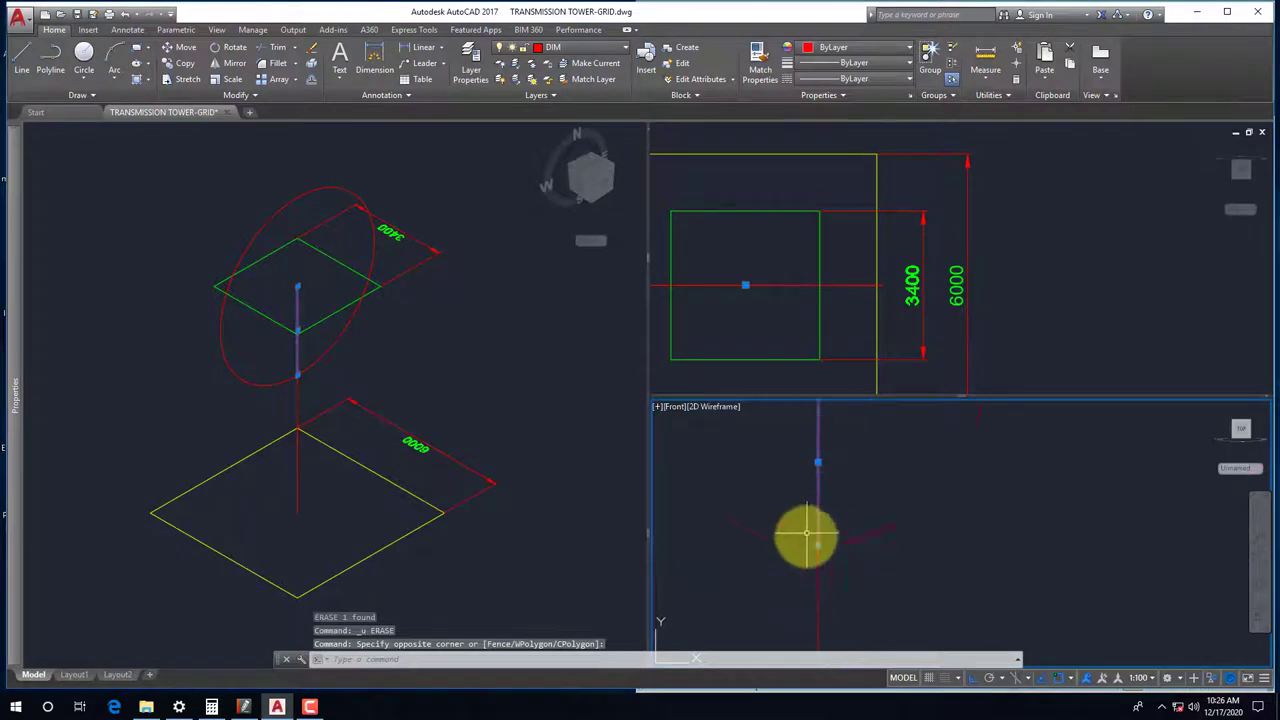
scroll(815, 525, "down", 2)
key("Escape")
key("ctrl+z")
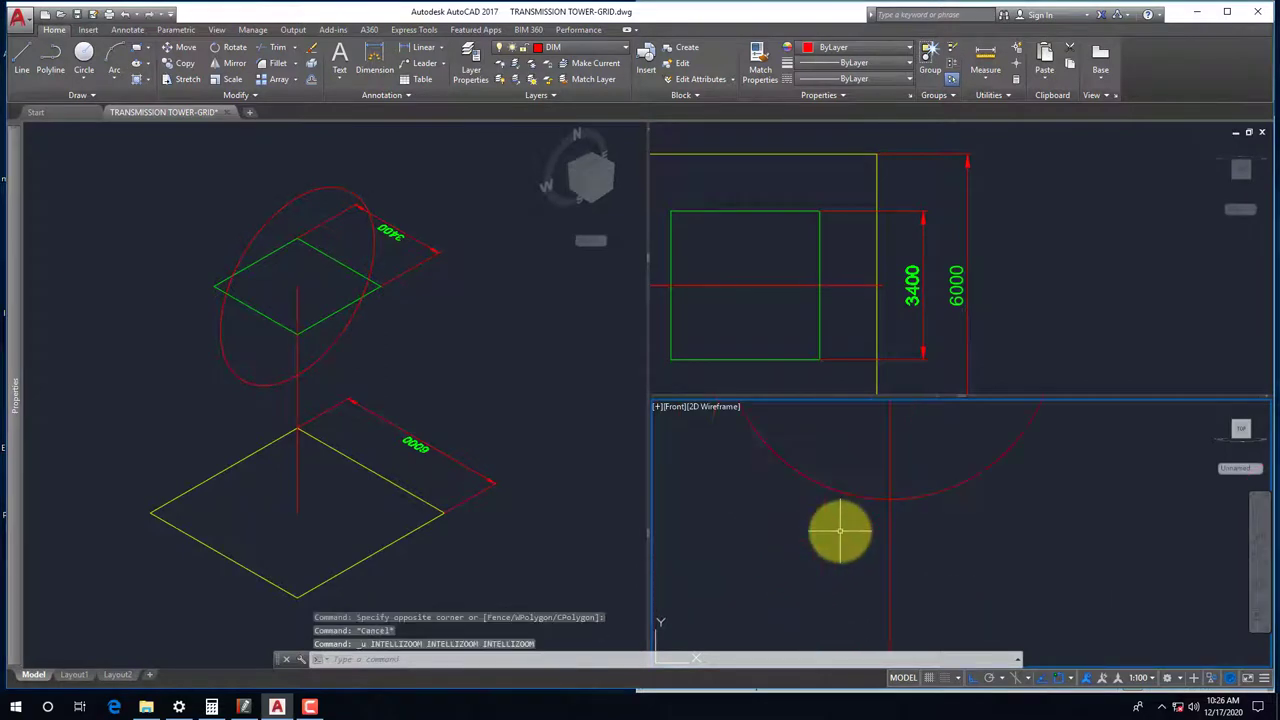
key("ctrl+z")
left_click(890, 480)
scroll(877, 500, "down", 2)
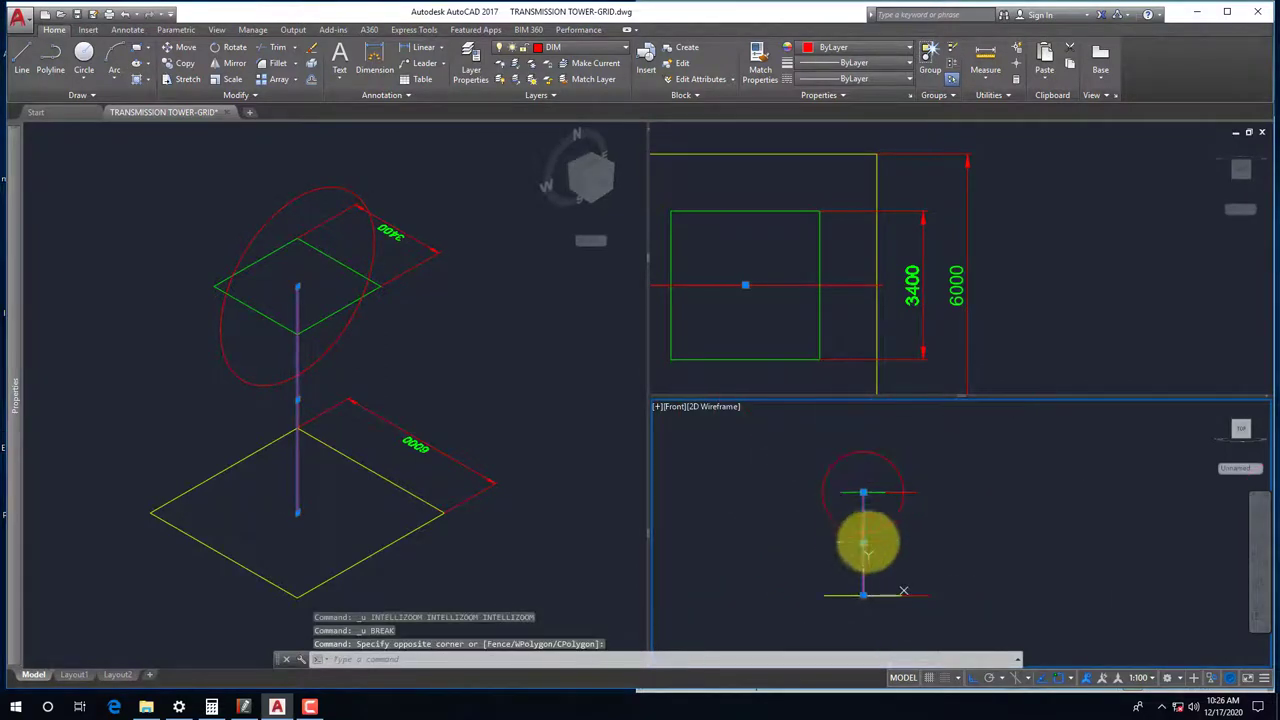
key("Escape")
scroll(862, 530, "up", 2)
left_click(877, 531)
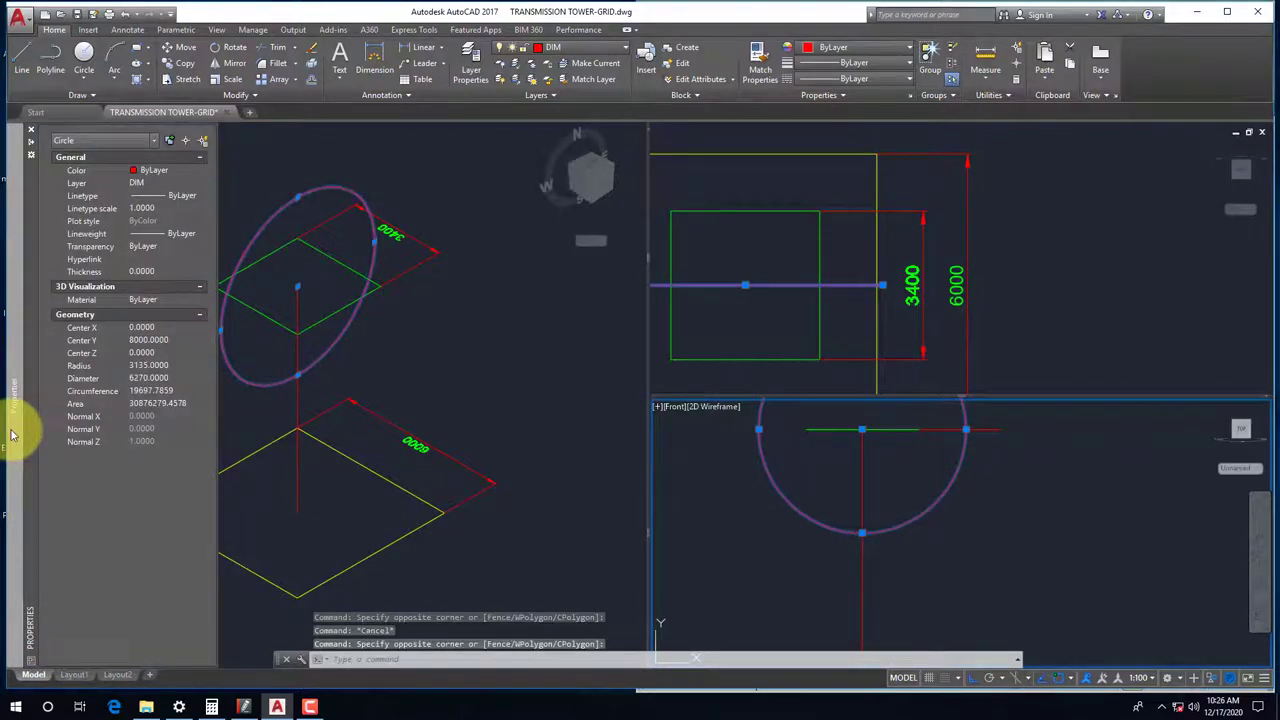
Trim the center line at the 3135 circle so it runs from Y 8000 to 4865
key("Escape")
type("tr")
key("Return")
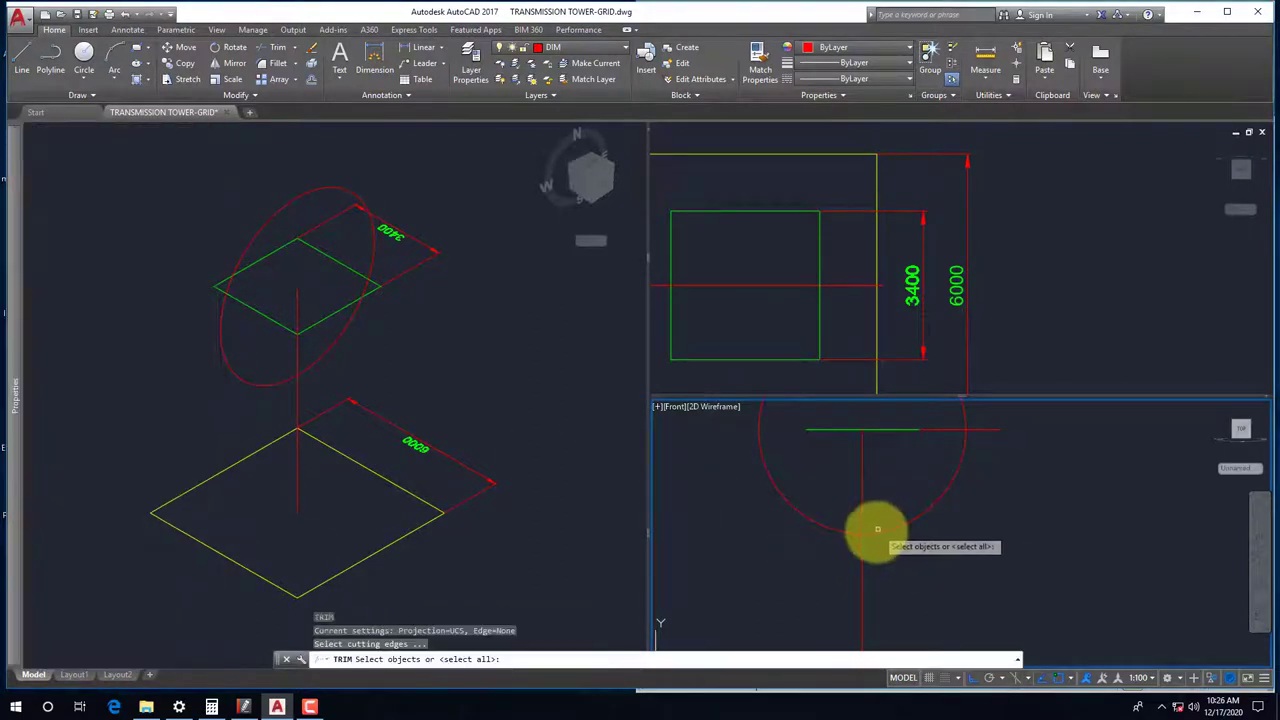
left_click(877, 530)
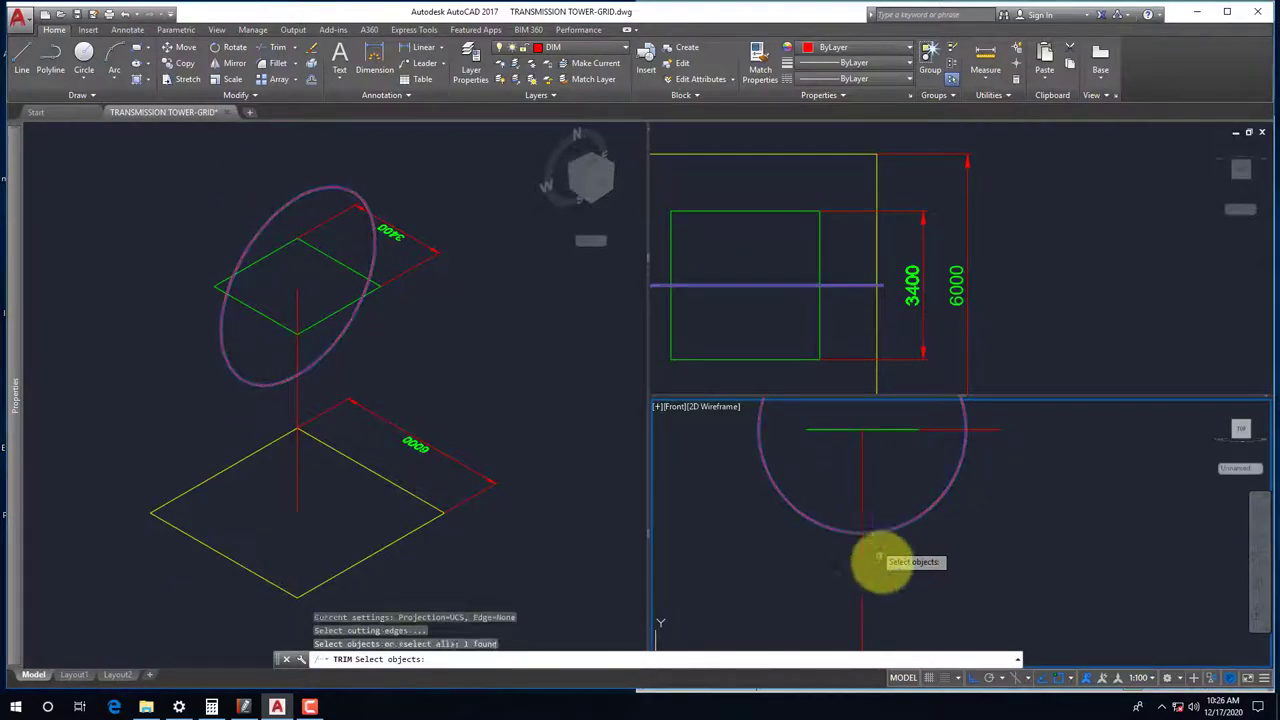
key("Return")
scroll(845, 520, "down", 2)
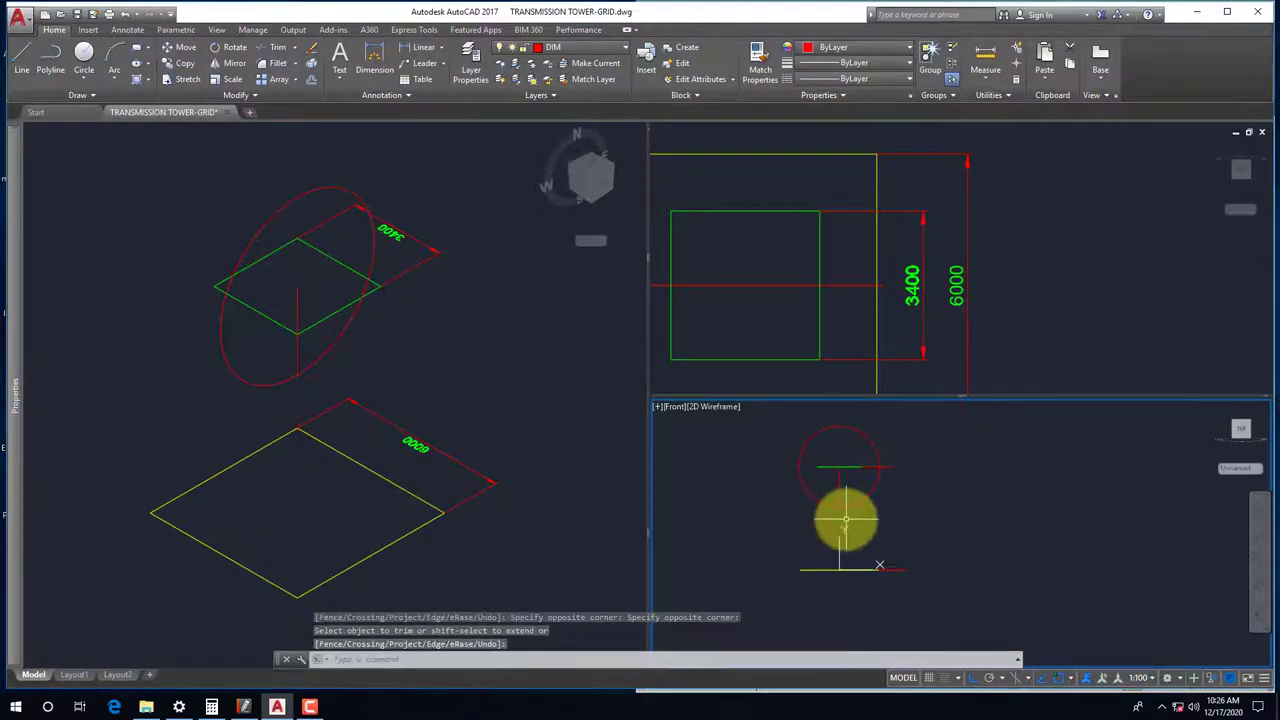
scroll(845, 520, "up", 2)
key("Escape")
left_click_drag(840, 467, 800, 440)
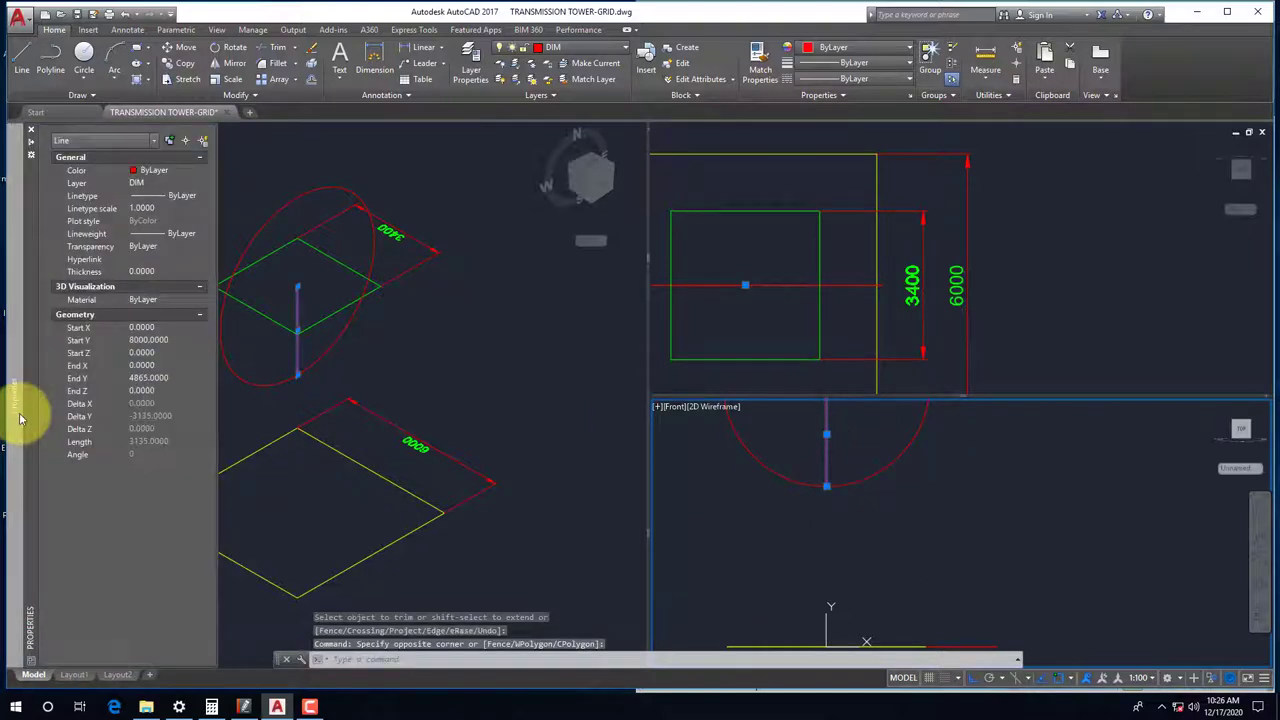
key("Escape")
key("Escape")
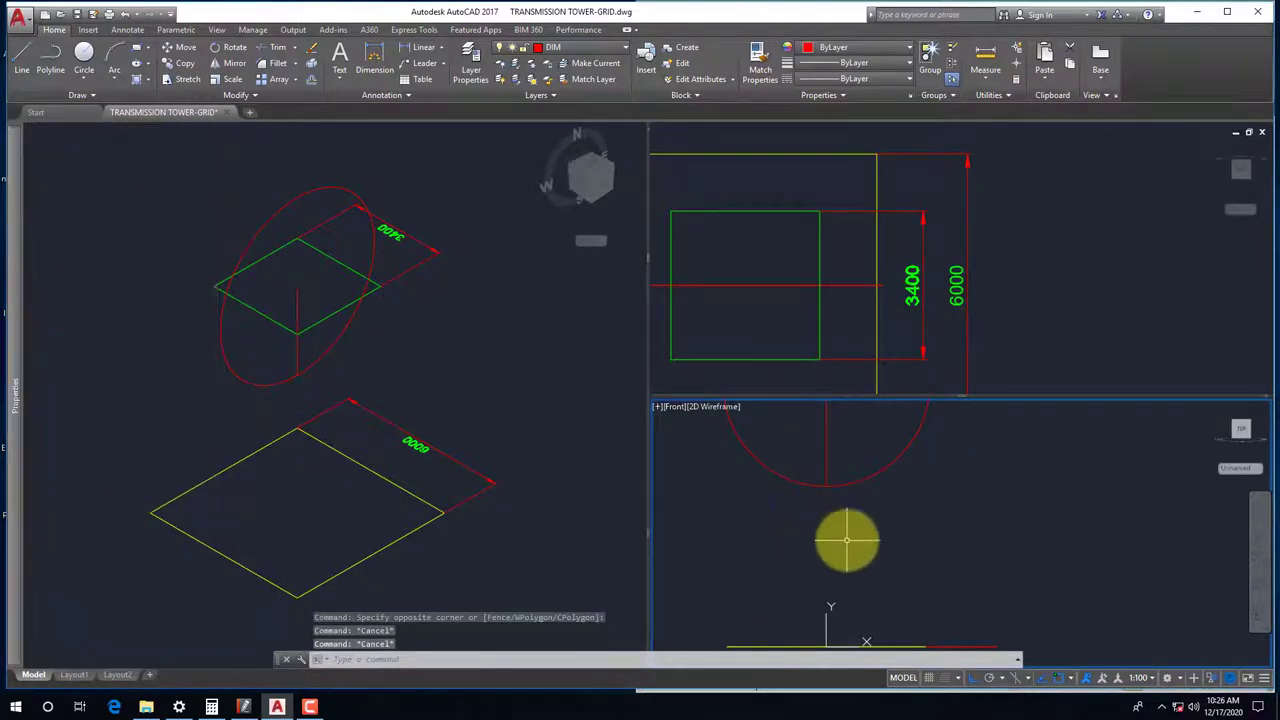
Undo the trim so the full centre line through the circle is restored
middle_click_drag(826, 510, 851, 520)
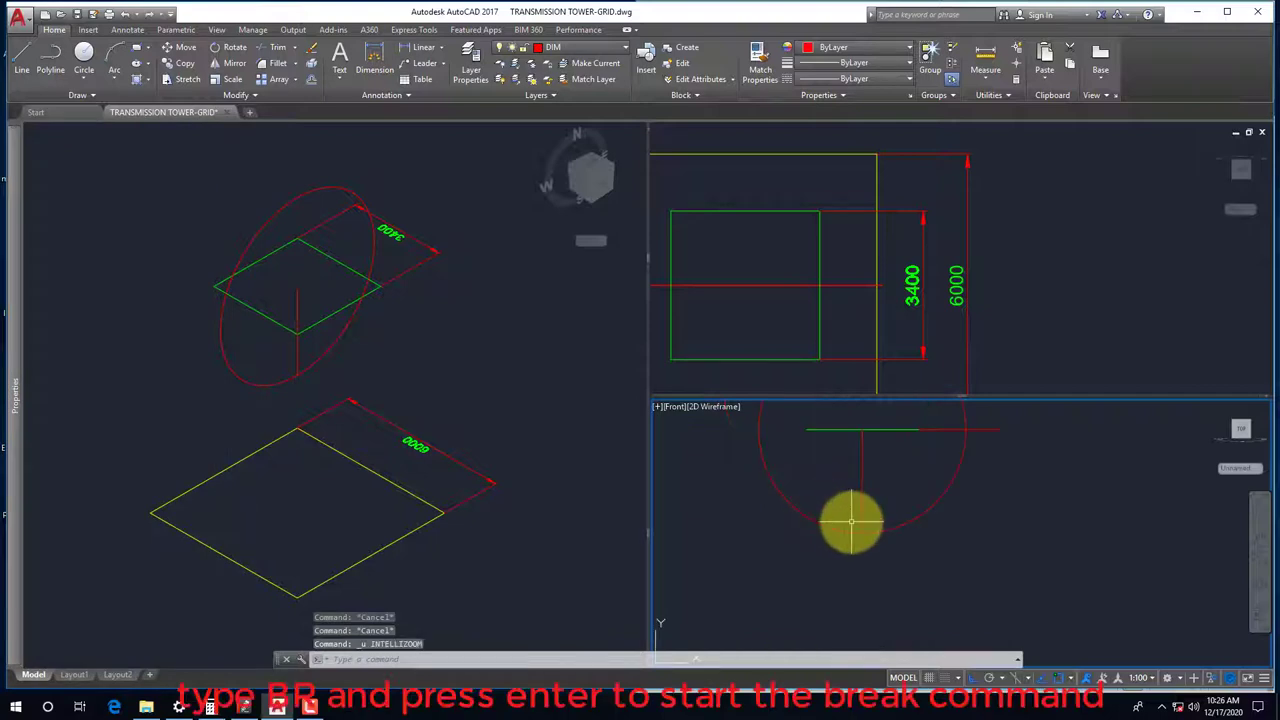
left_click(862, 525)
key("Escape")
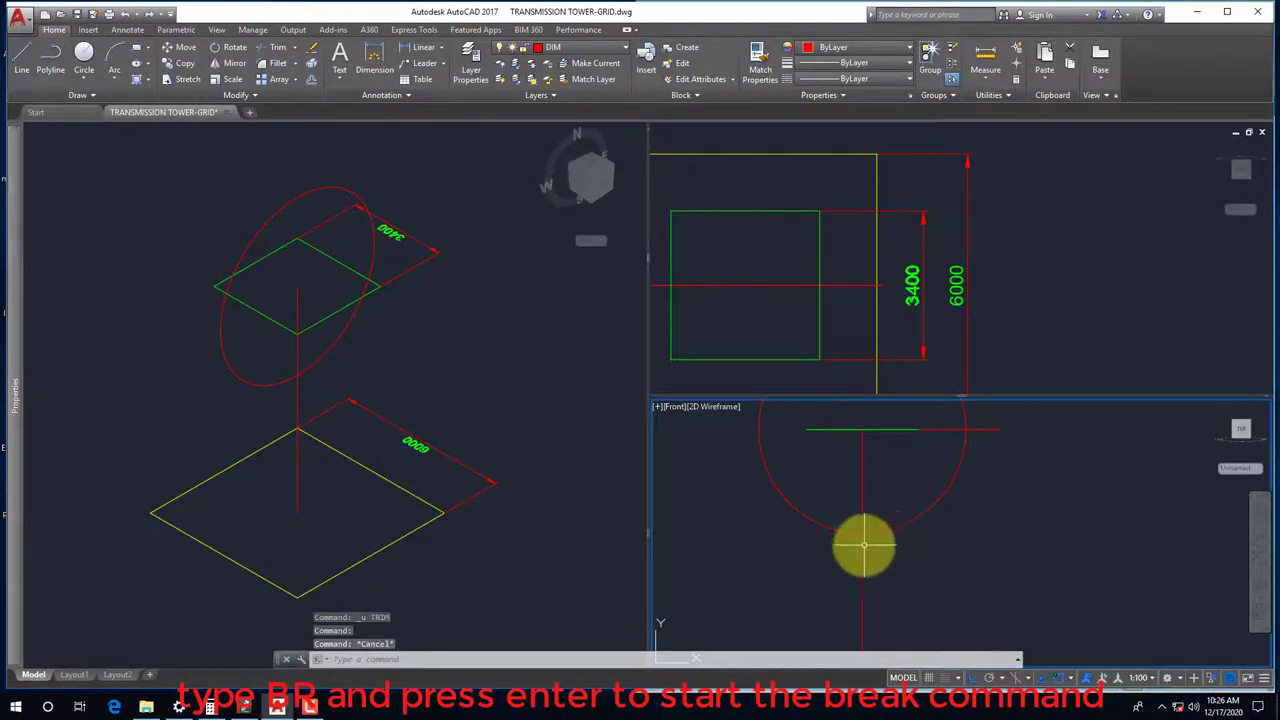
Break the centre line with BR at the circle's bottom quadrant for both break points
type("BR")
key("Return")
left_click(862, 535)
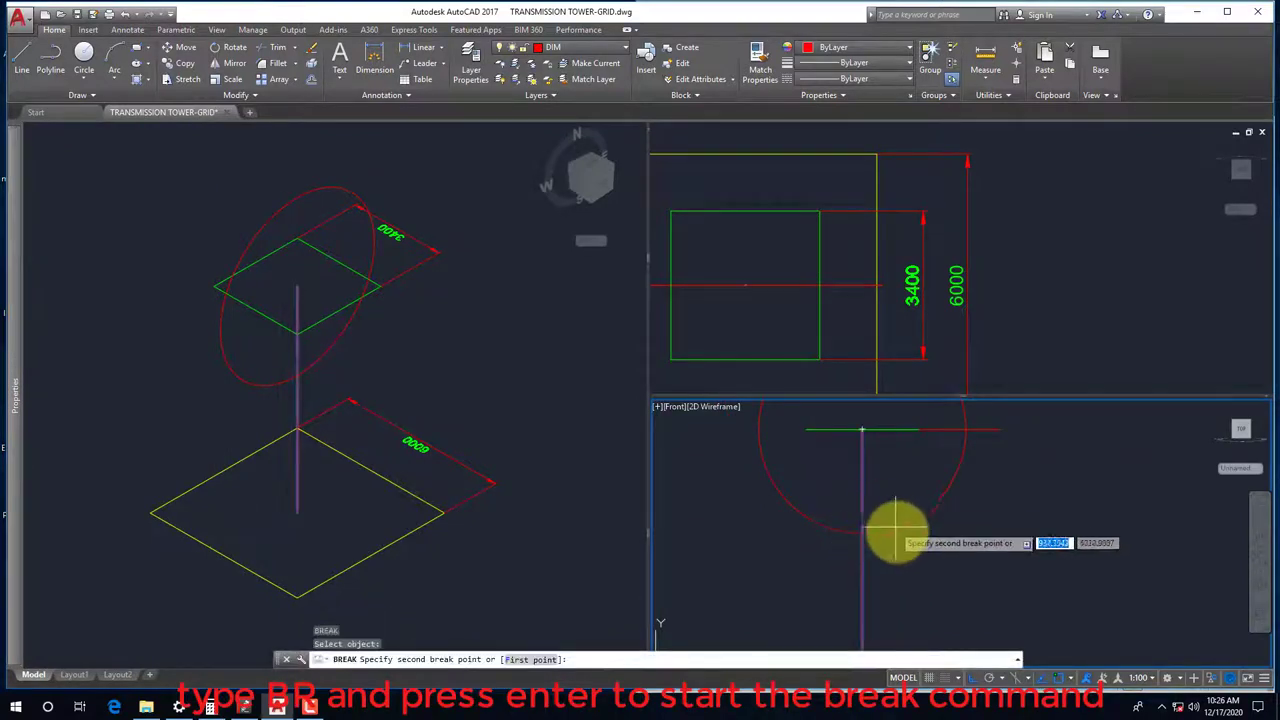
type("f")
key("Return")
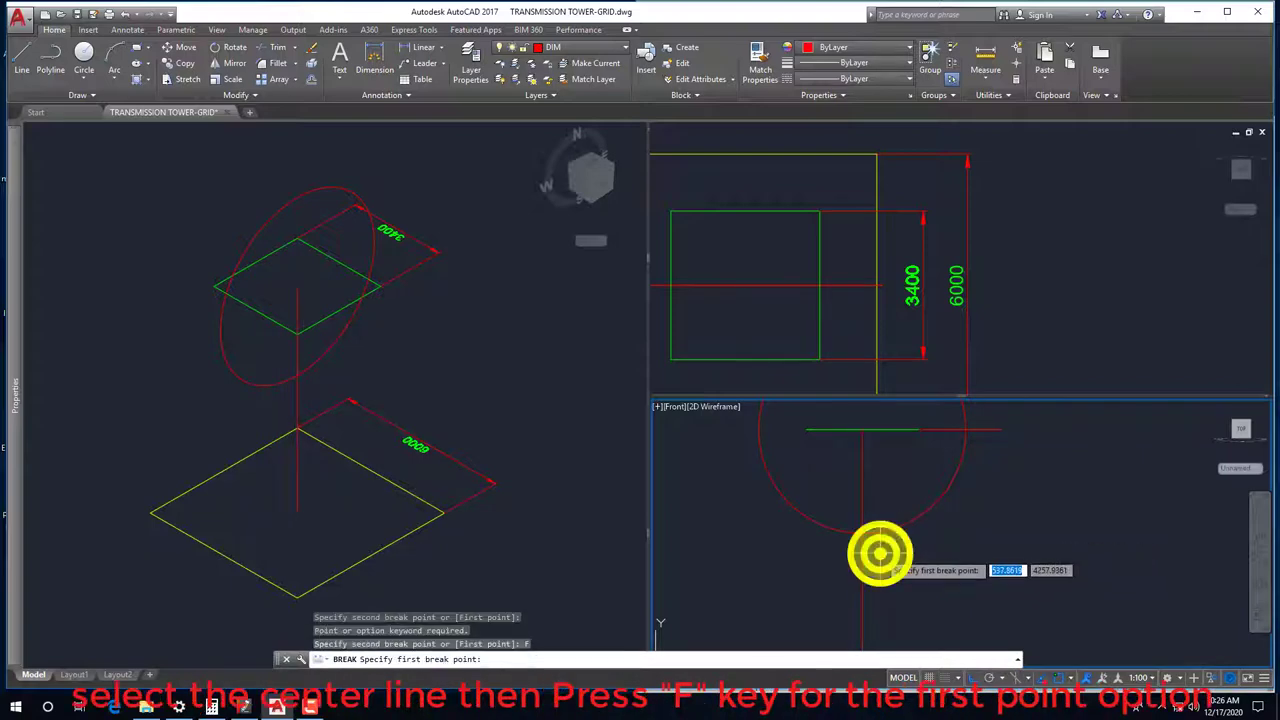
right_click(880, 548, "shift")
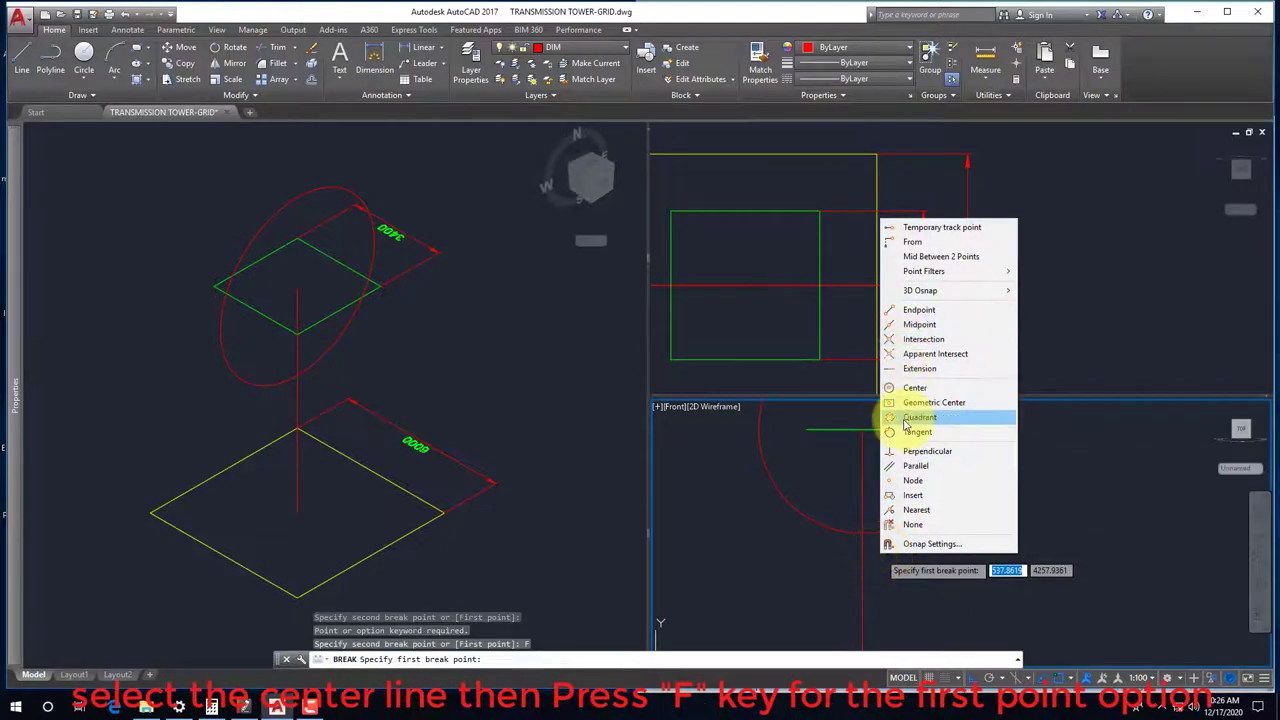
left_click(910, 417)
left_click(885, 535)
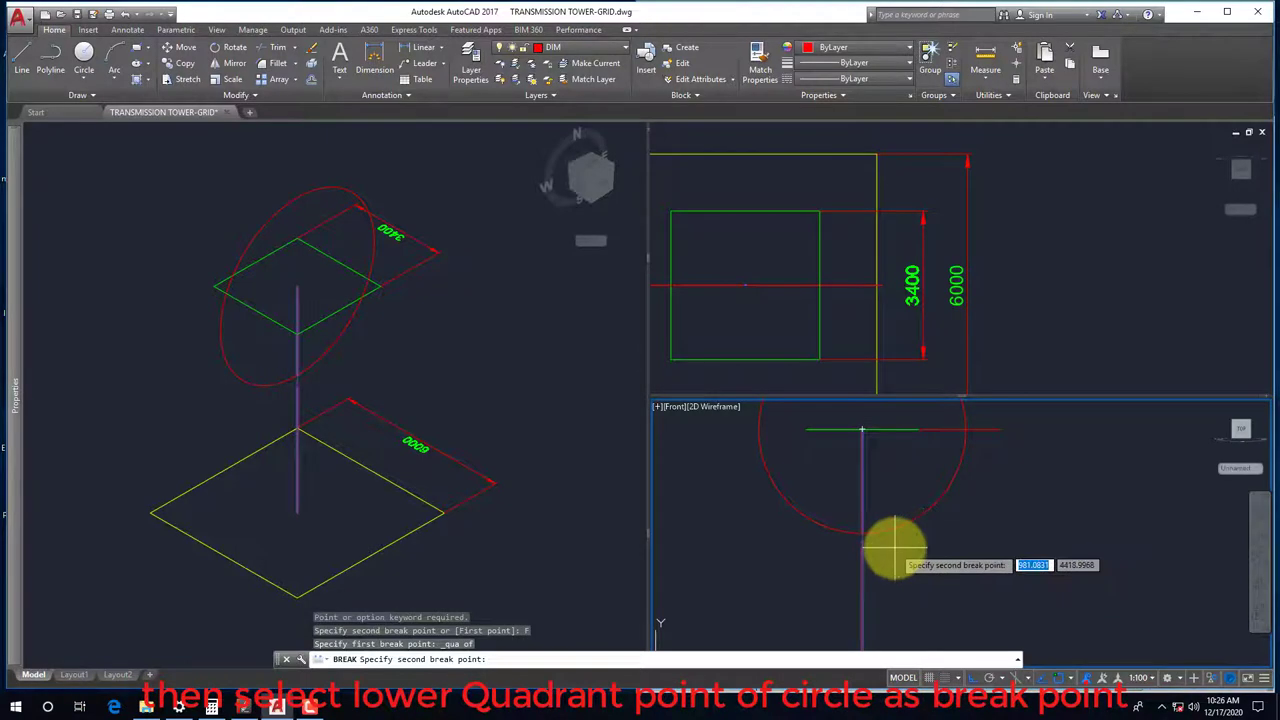
right_click(892, 548, "shift")
left_click(932, 412)
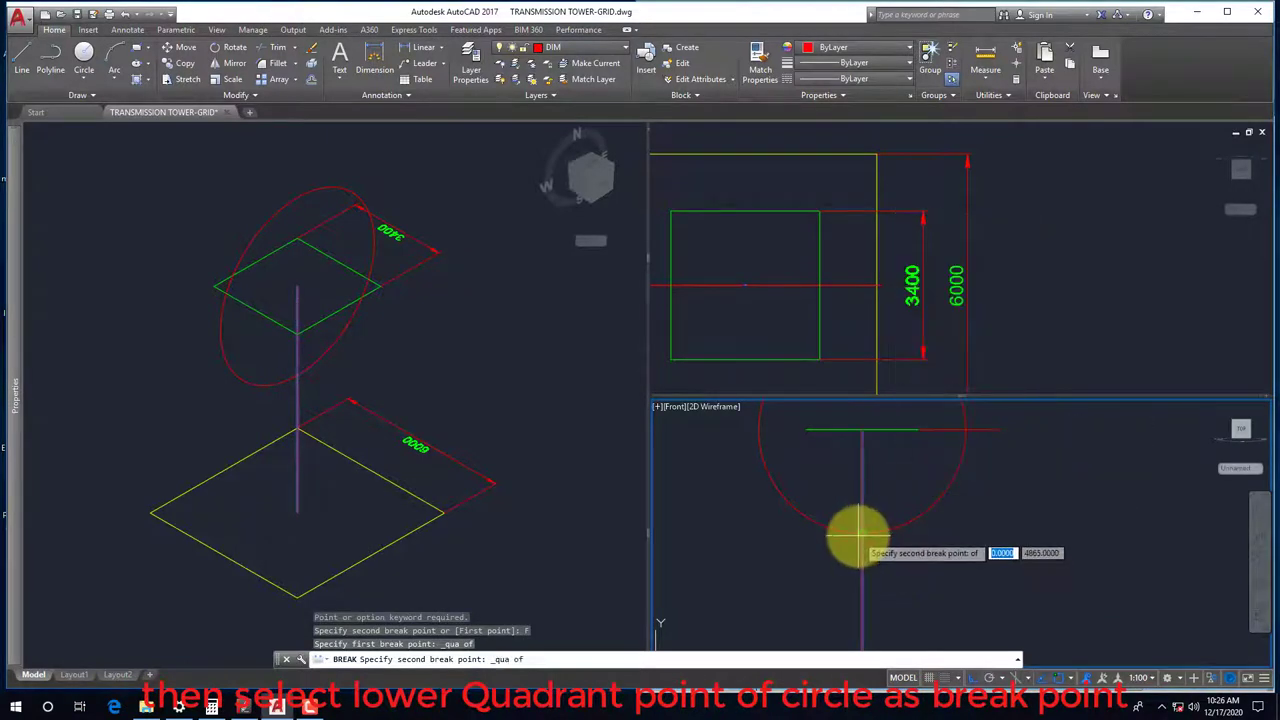
left_click(881, 491)
Check the upper line piece is separate, then bring up the tower reference PDF
left_click(895, 500)
left_click(840, 470)
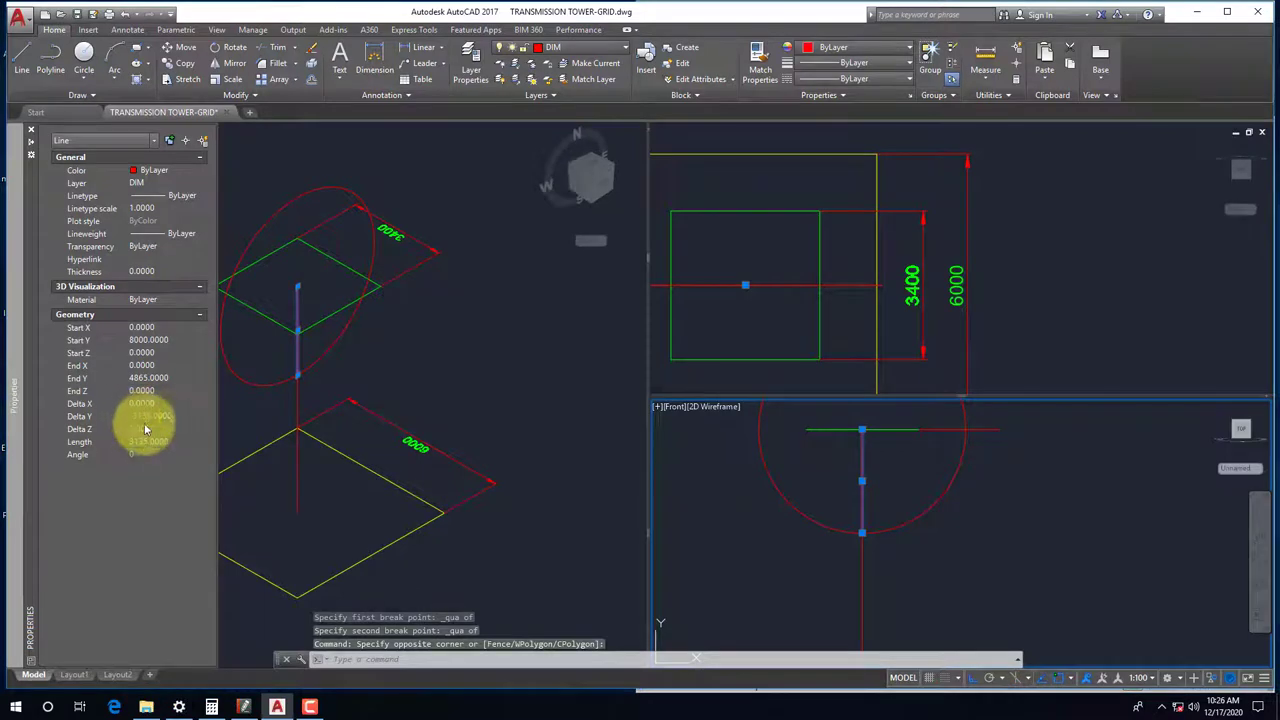
key("Escape")
key("Escape")
scroll(830, 515, "down", 4)
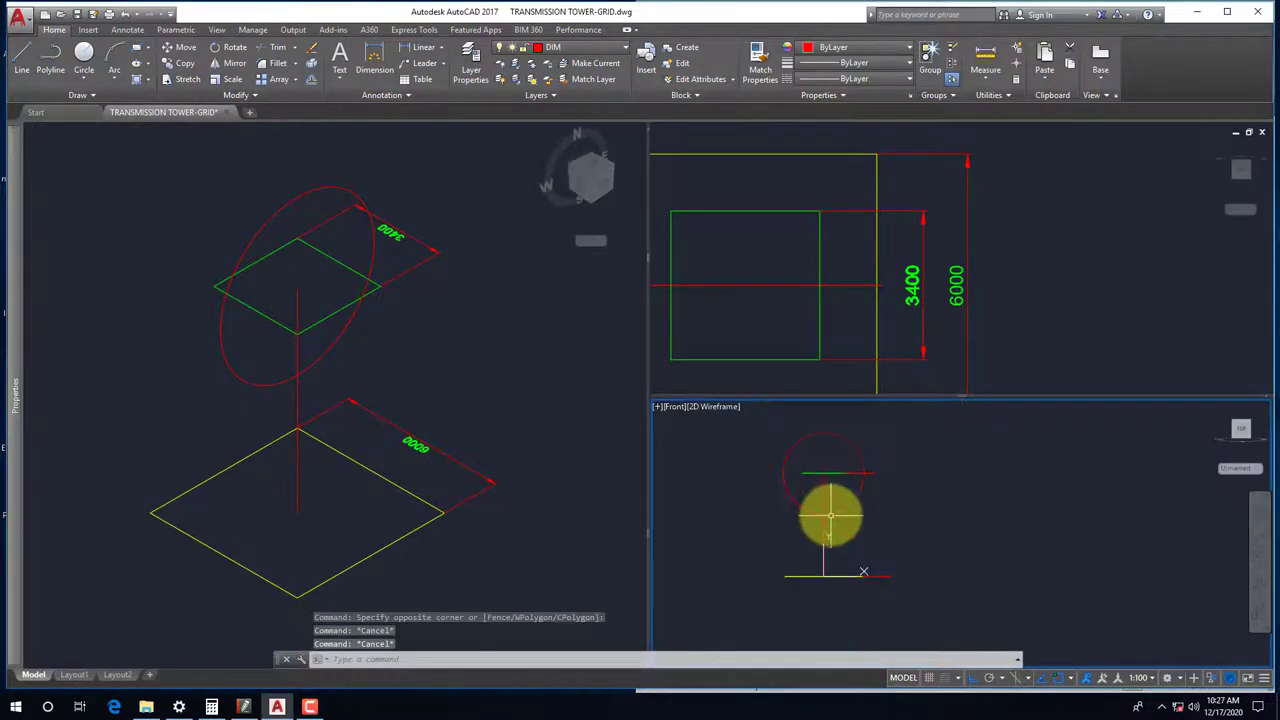
scroll(830, 515, "up", 3)
scroll(810, 470, "up", 2)
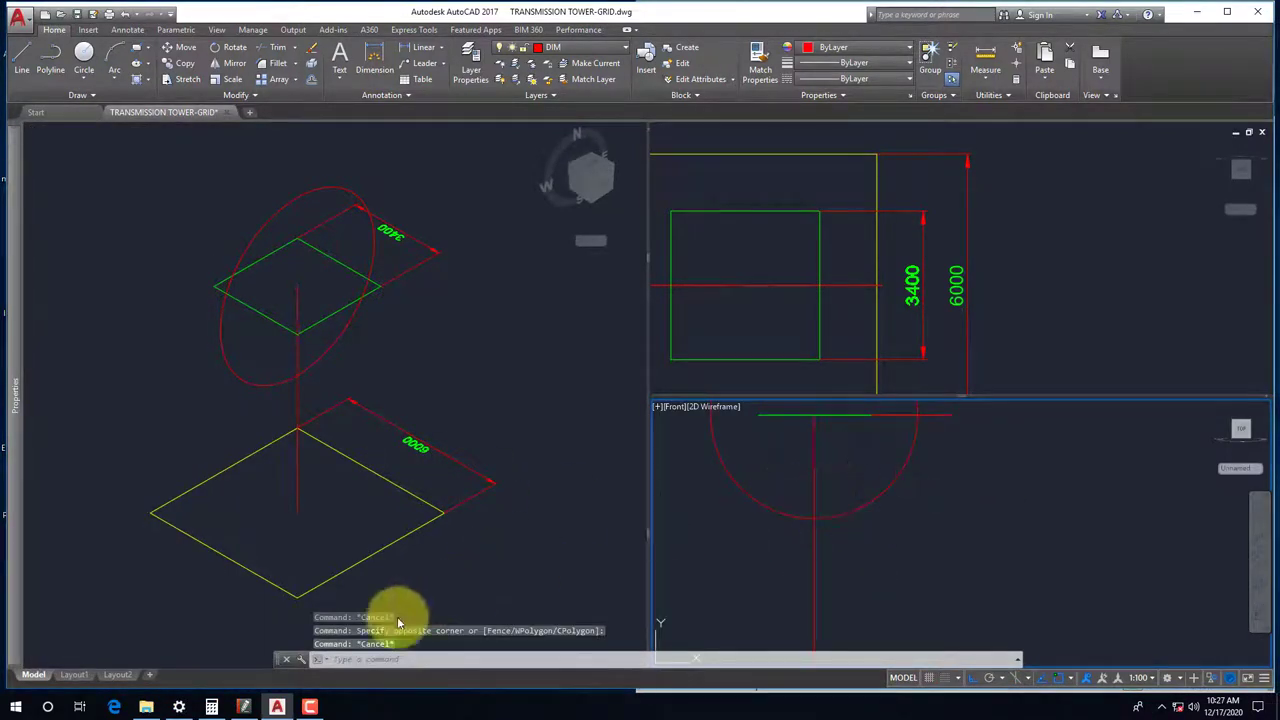
left_click(245, 708)
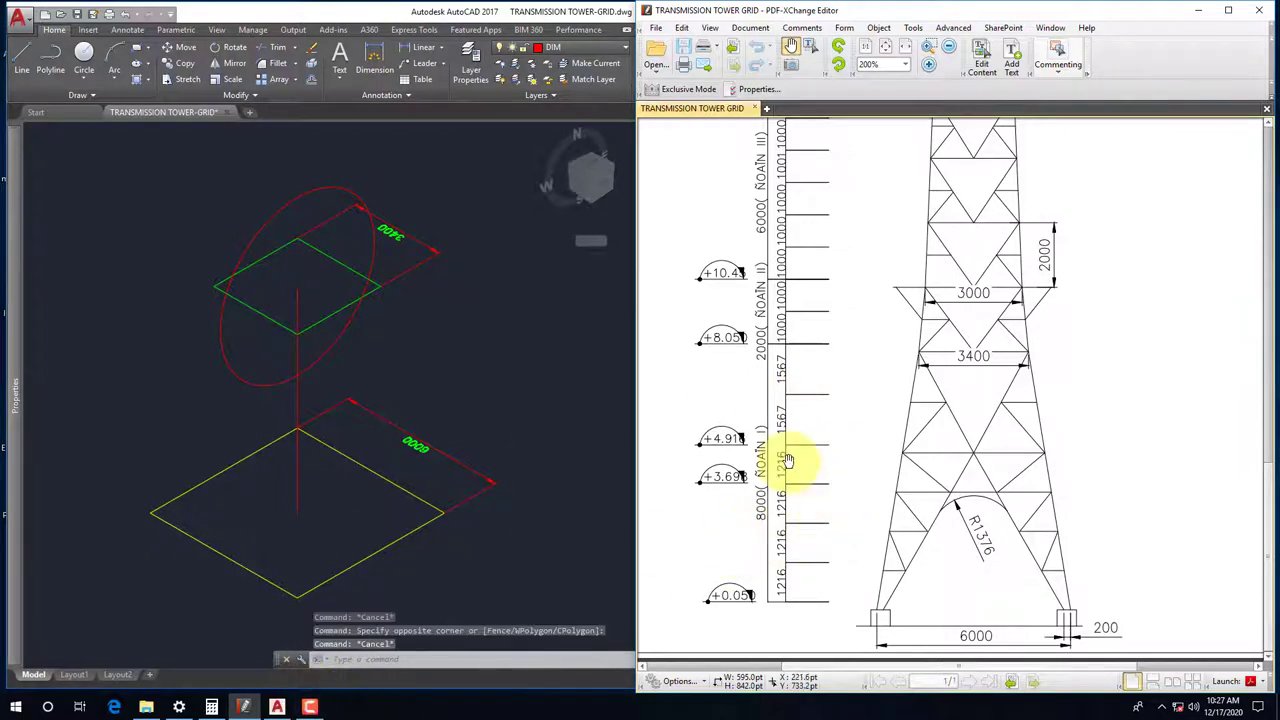
Return from the tower reference PDF to the AutoCAD drawing
left_click(278, 707)
Divide the upper centre-line piece into 2 equal segments
left_click(820, 460)
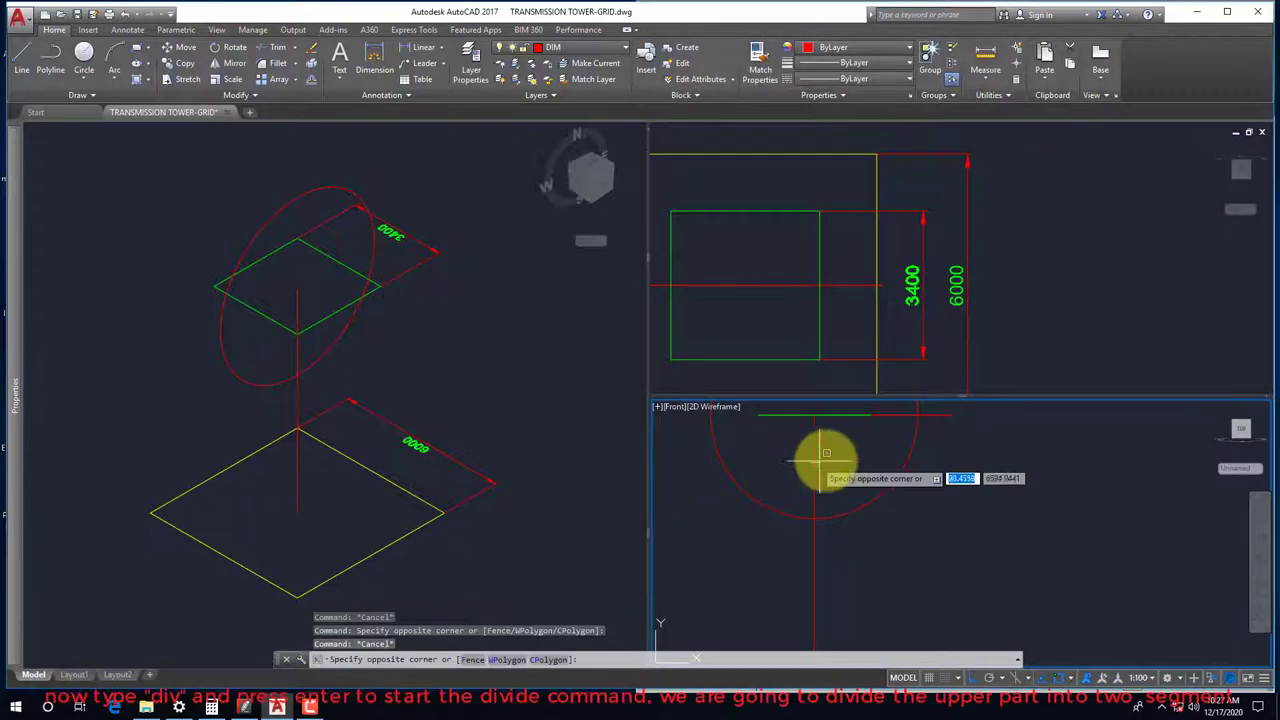
left_click(828, 460)
key("Escape")
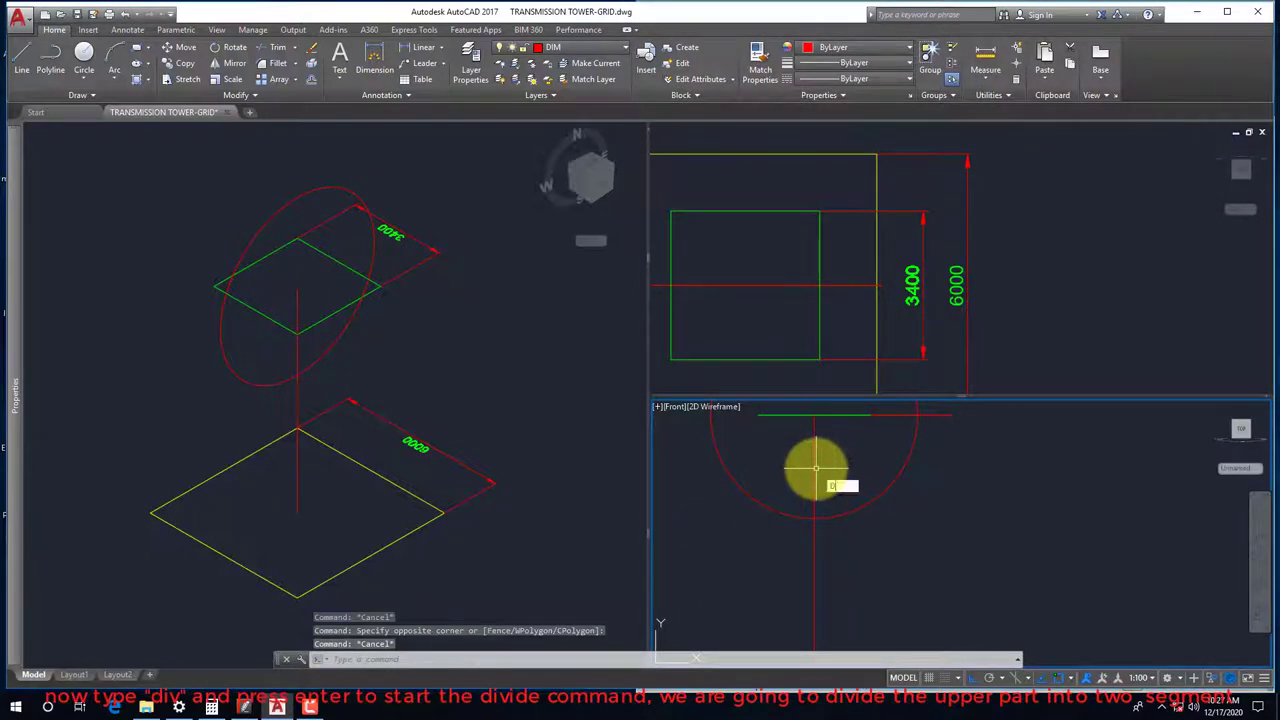
type("iv")
key("Return")
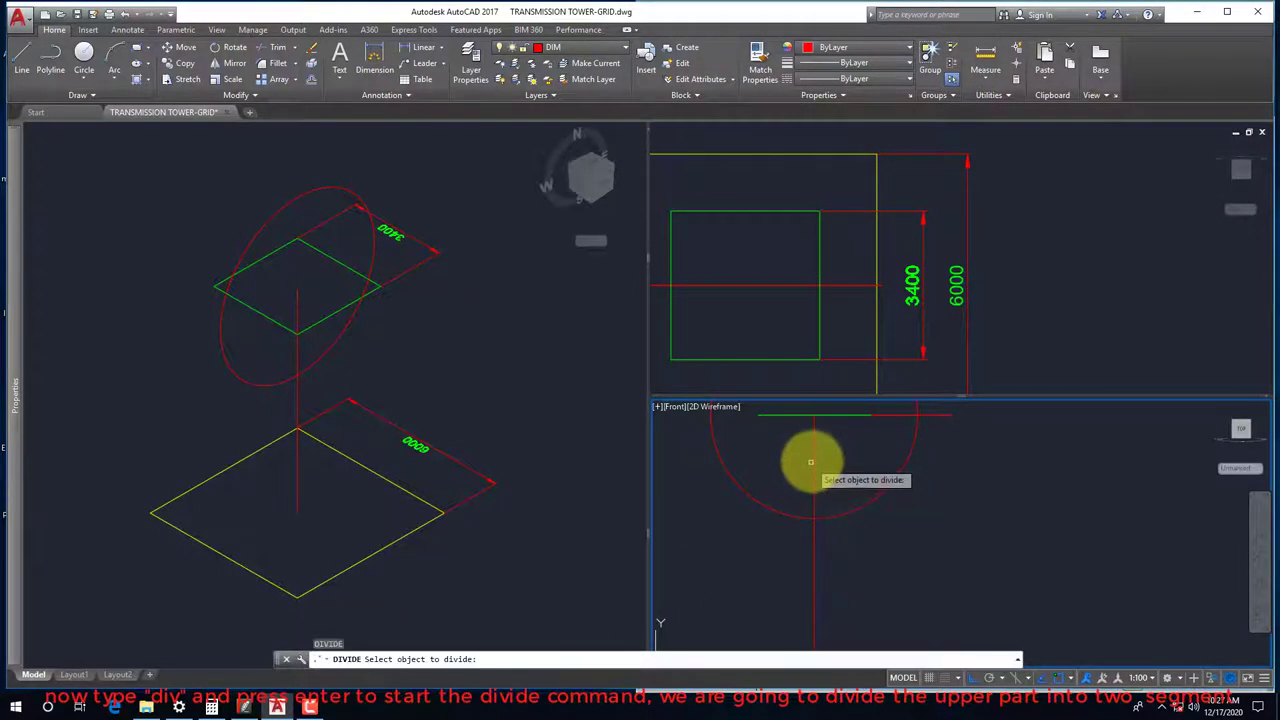
left_click(813, 460)
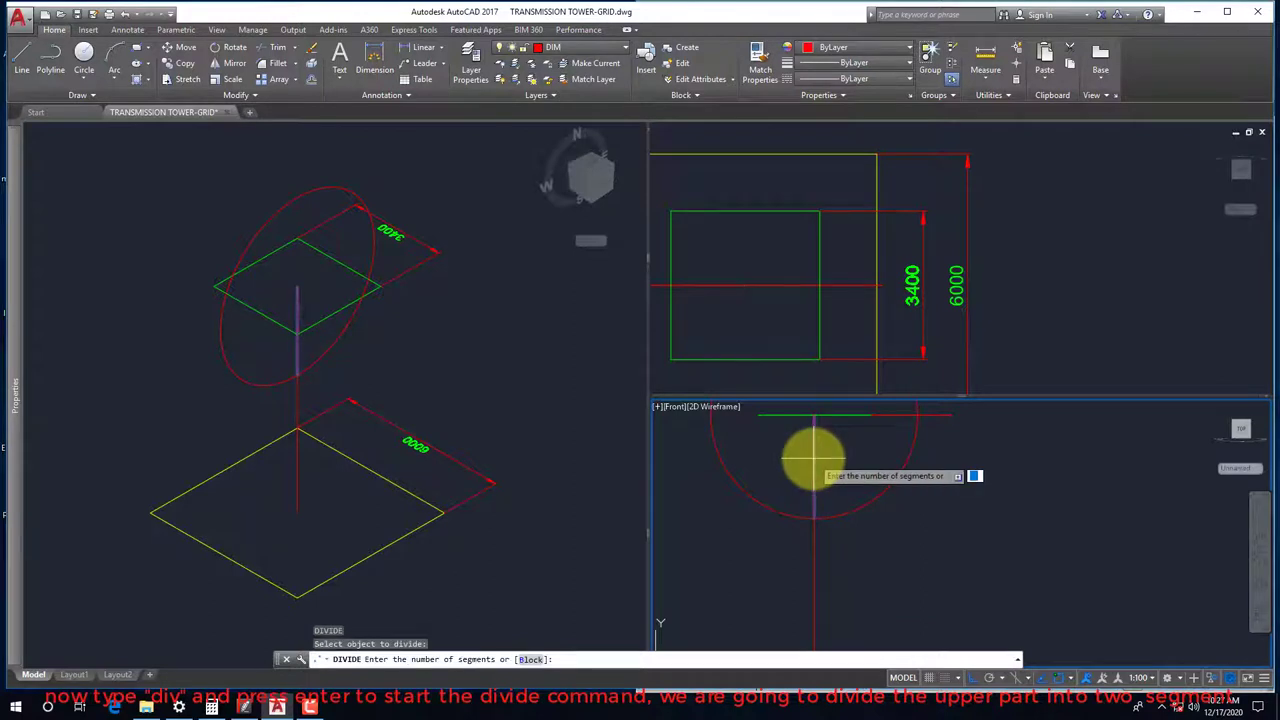
type("2")
key("Return")
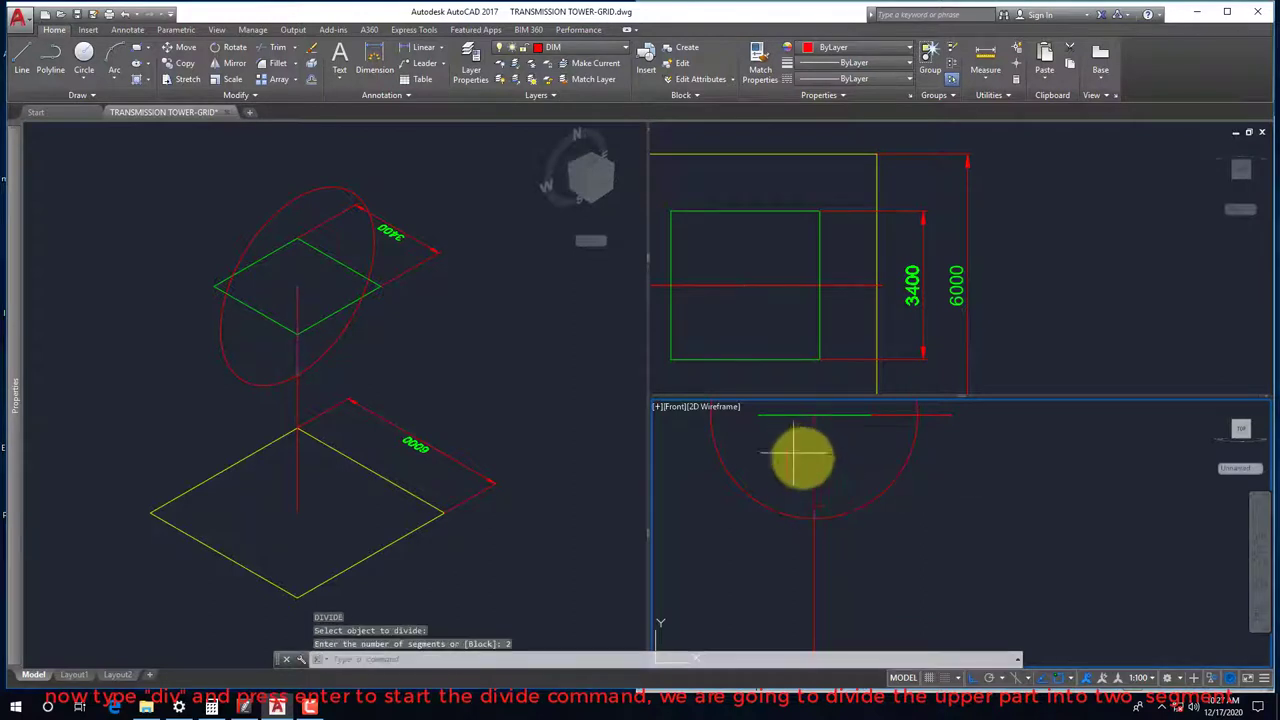
Run DIV again to divide the lower centre-line piece into 4 equal segments
left_click(829, 471)
key("Escape")
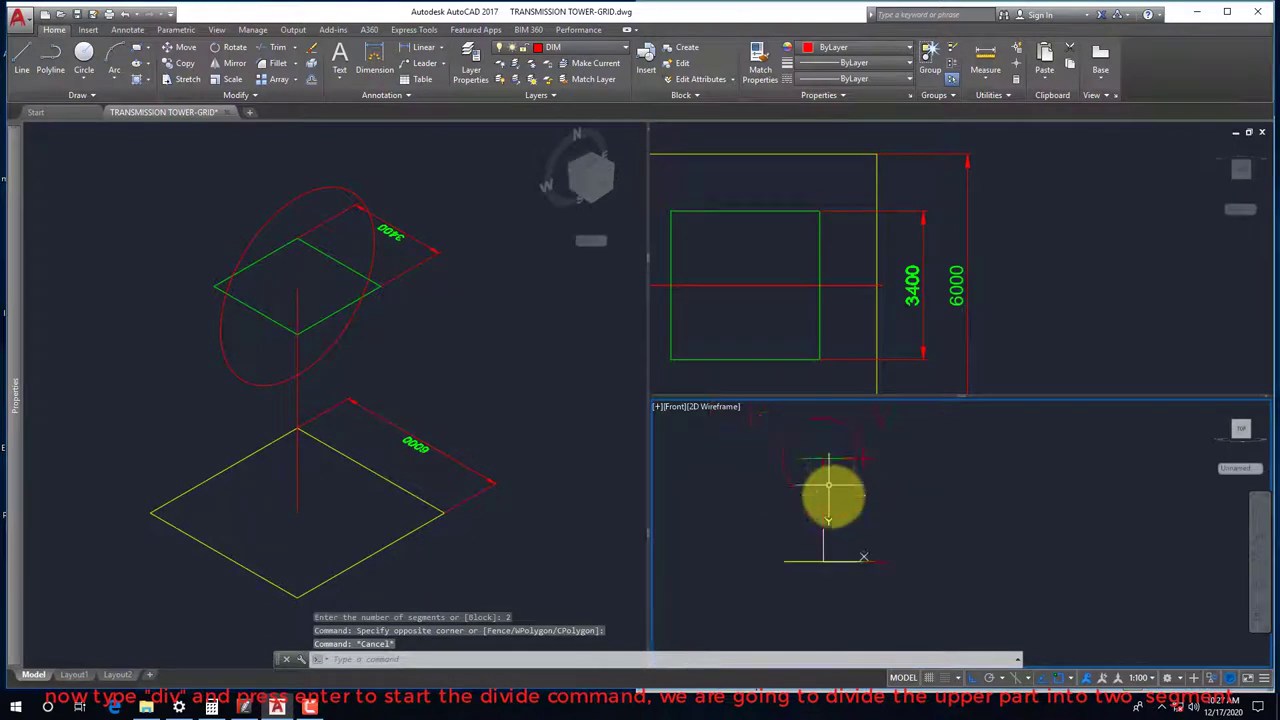
type("div")
key("Return")
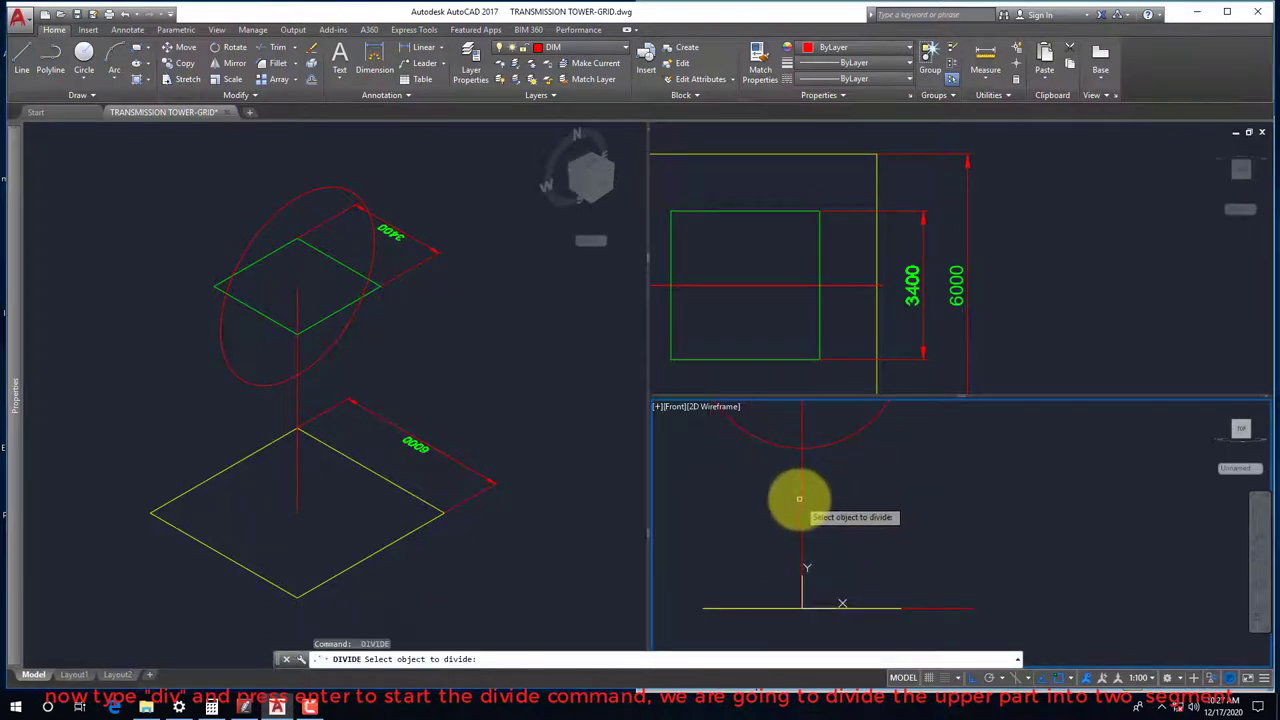
left_click(829, 509)
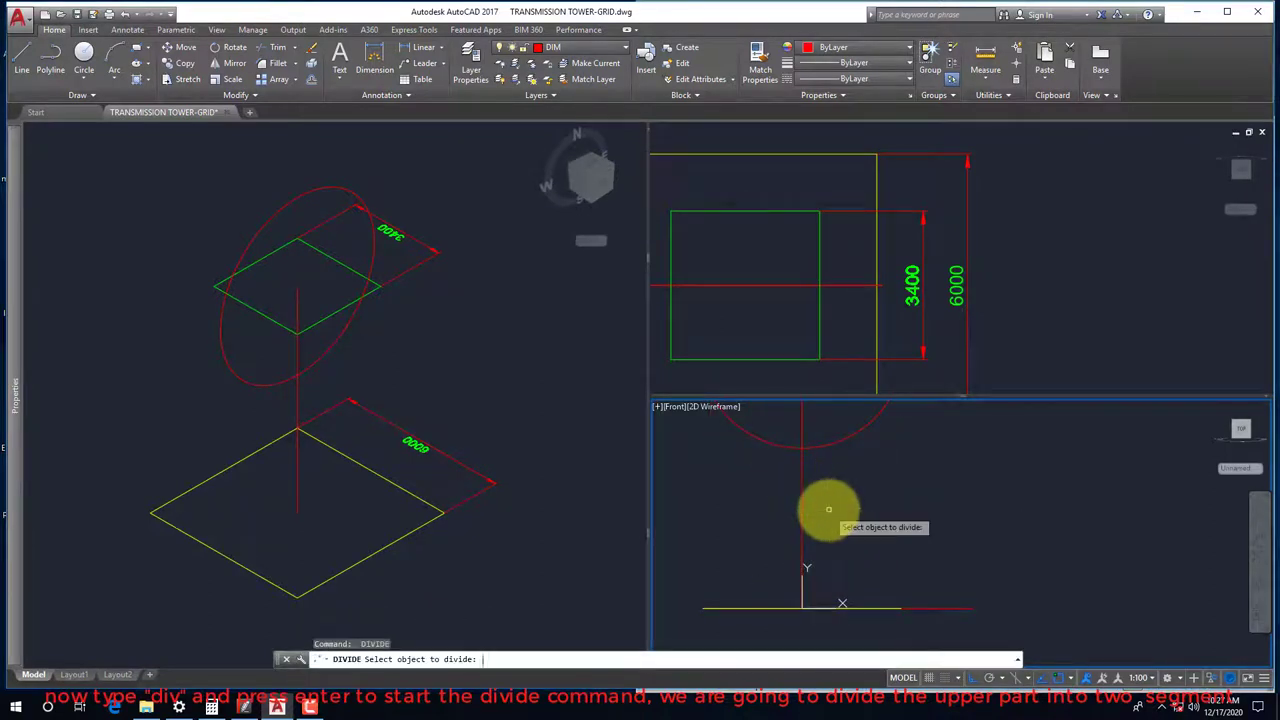
left_click(840, 512)
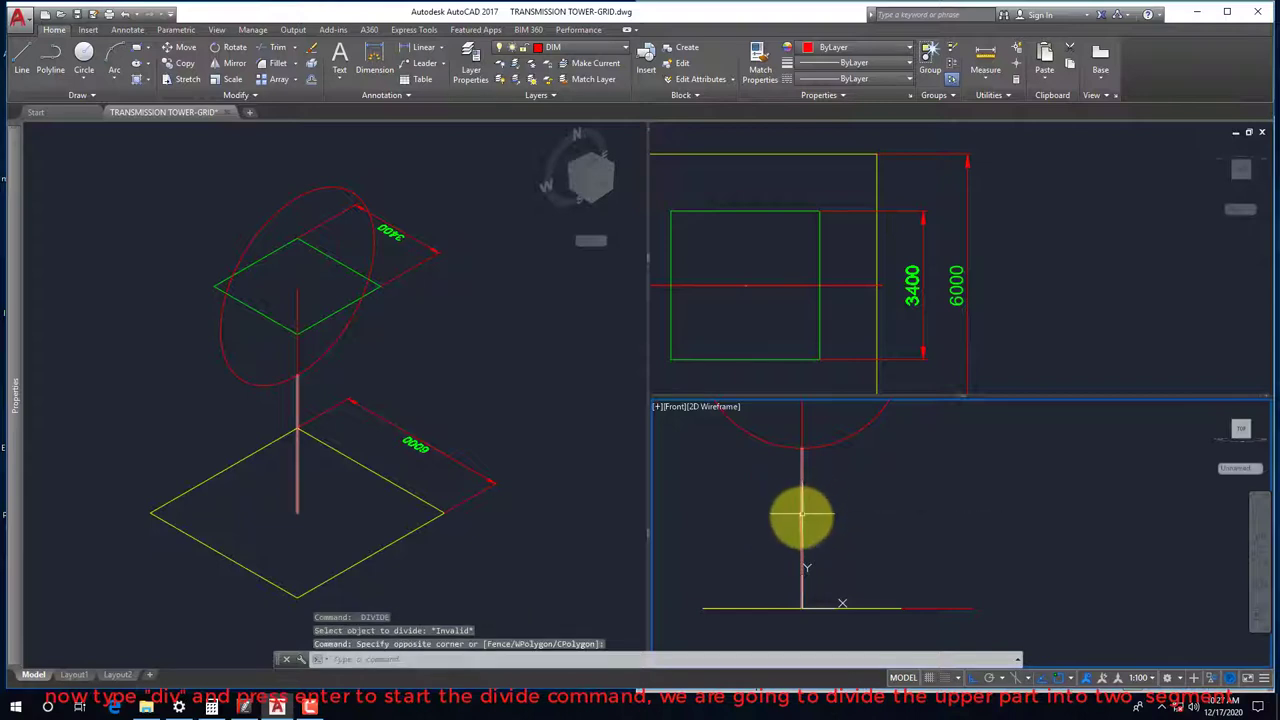
left_click(801, 514)
type("4")
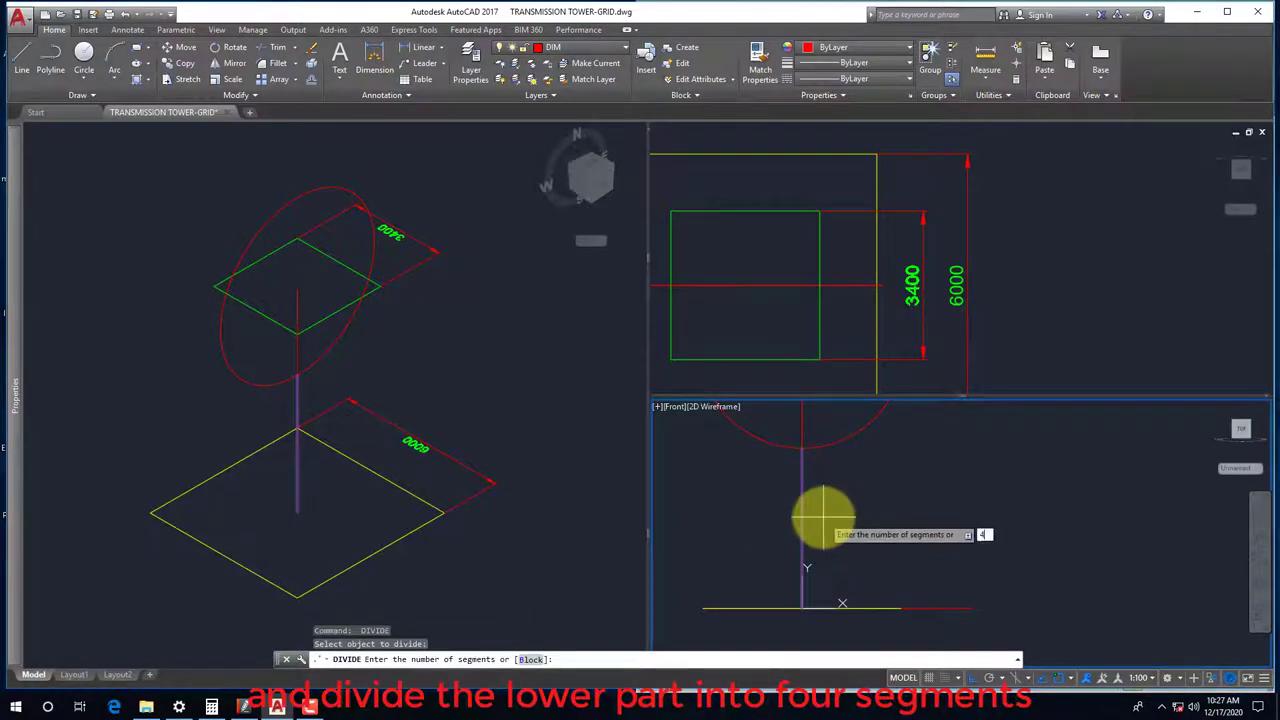
key("Return")
Select the division points on the lower line to verify them, then clear the selection
left_click(774, 458)
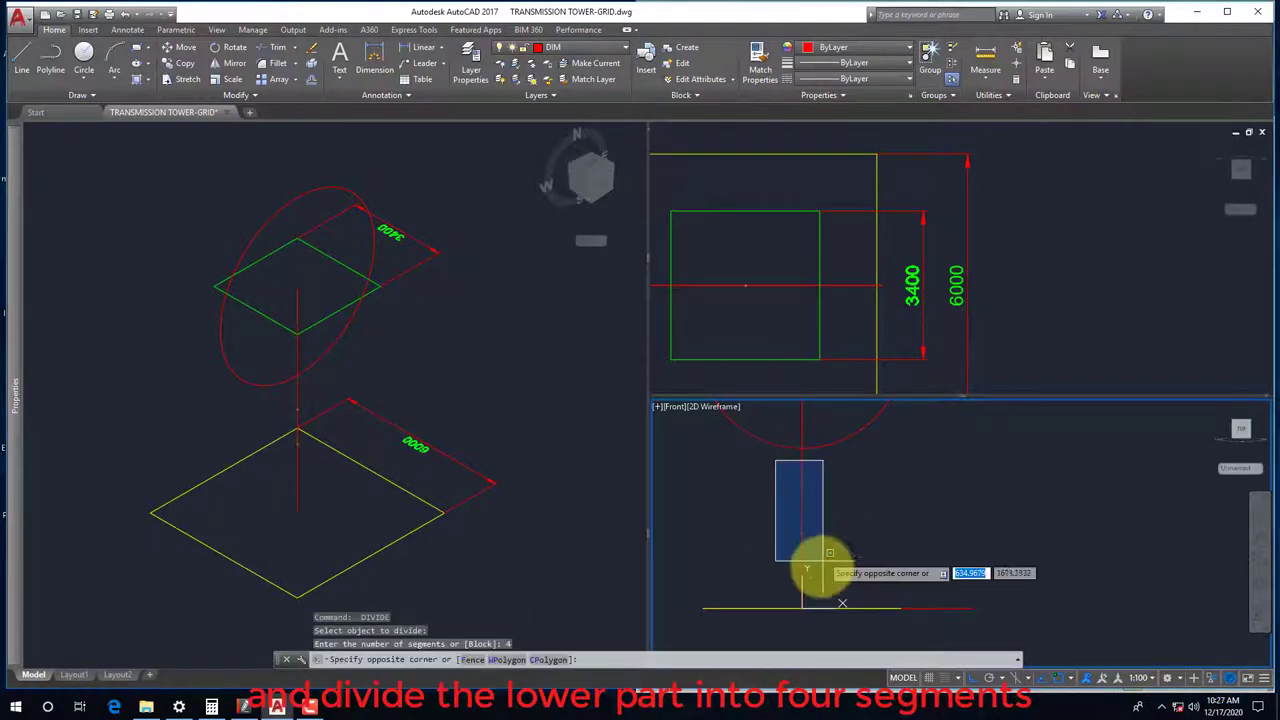
left_click(824, 584)
key("Escape")
scroll(845, 560, "down", 2)
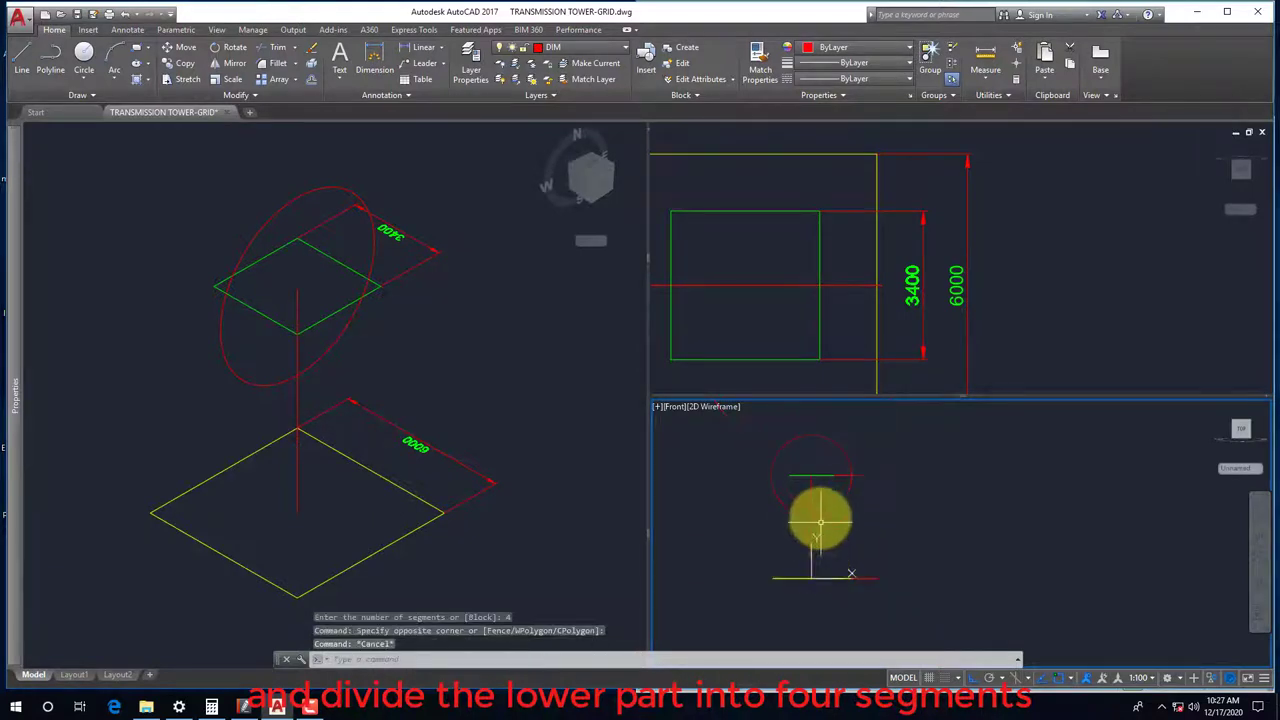
left_click(847, 508)
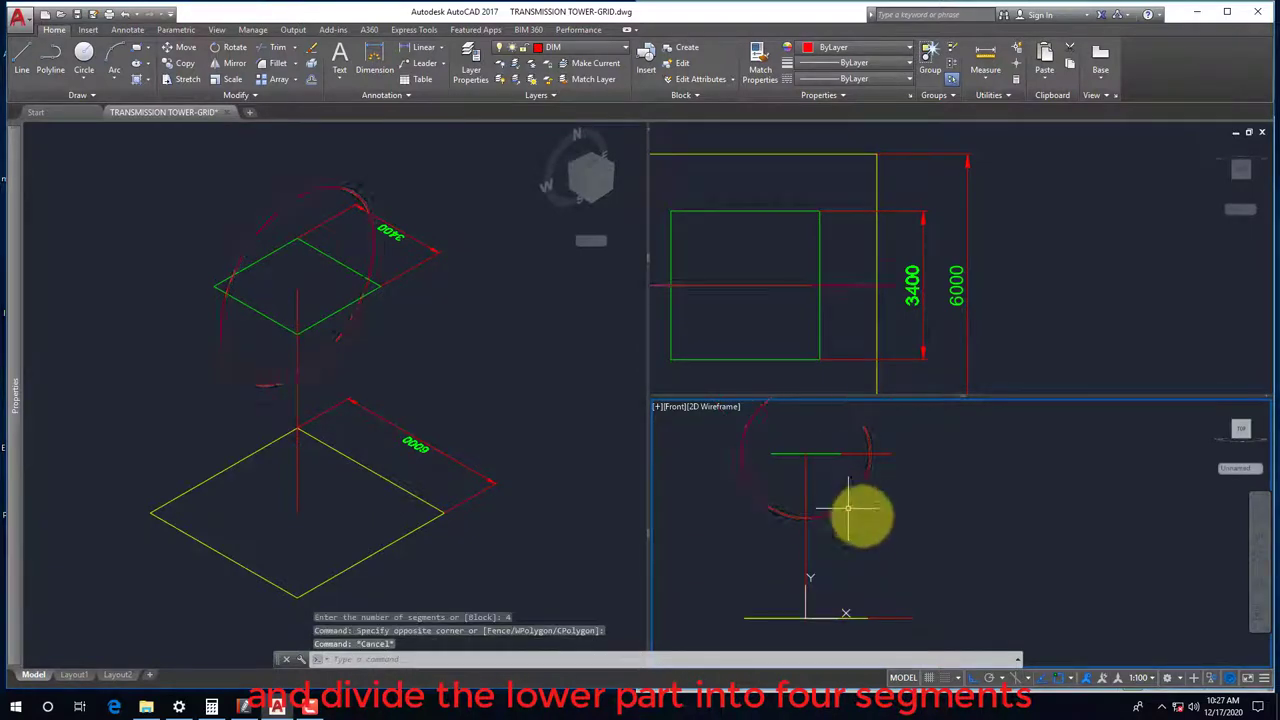
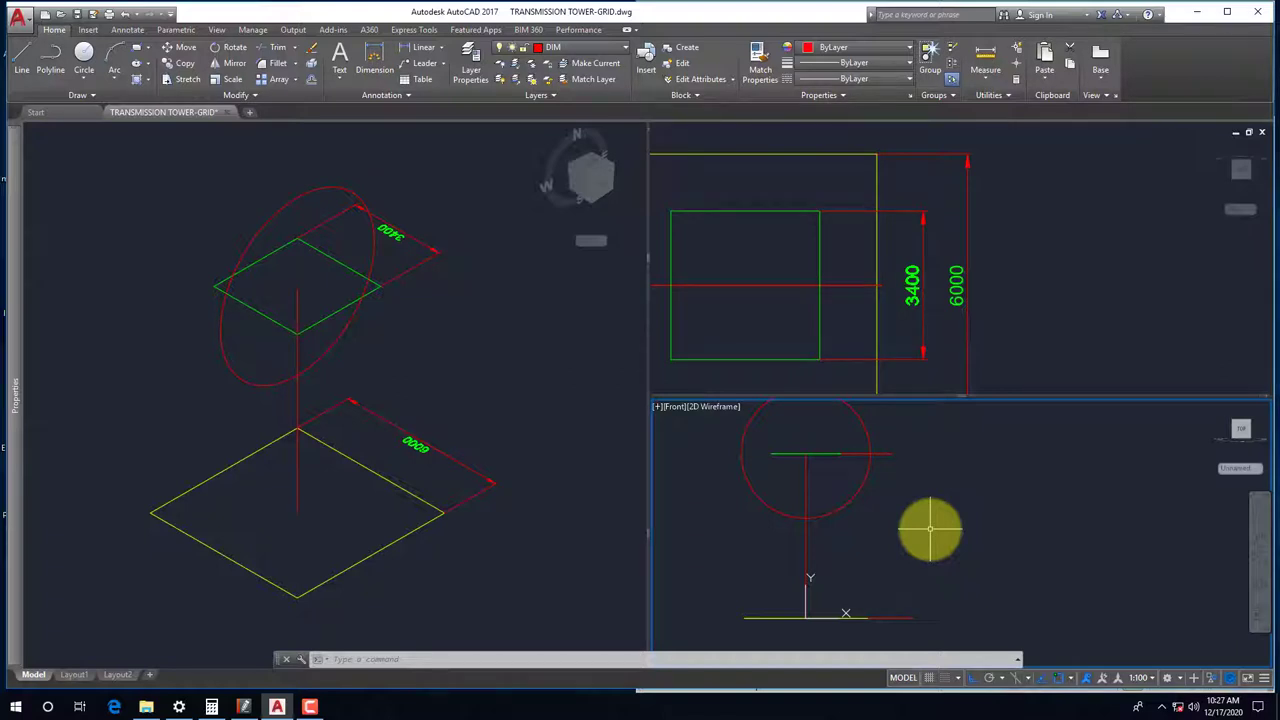
Set the point style to circle-with-cross with -PTYPE so the centre-line nodes show
type("-P")
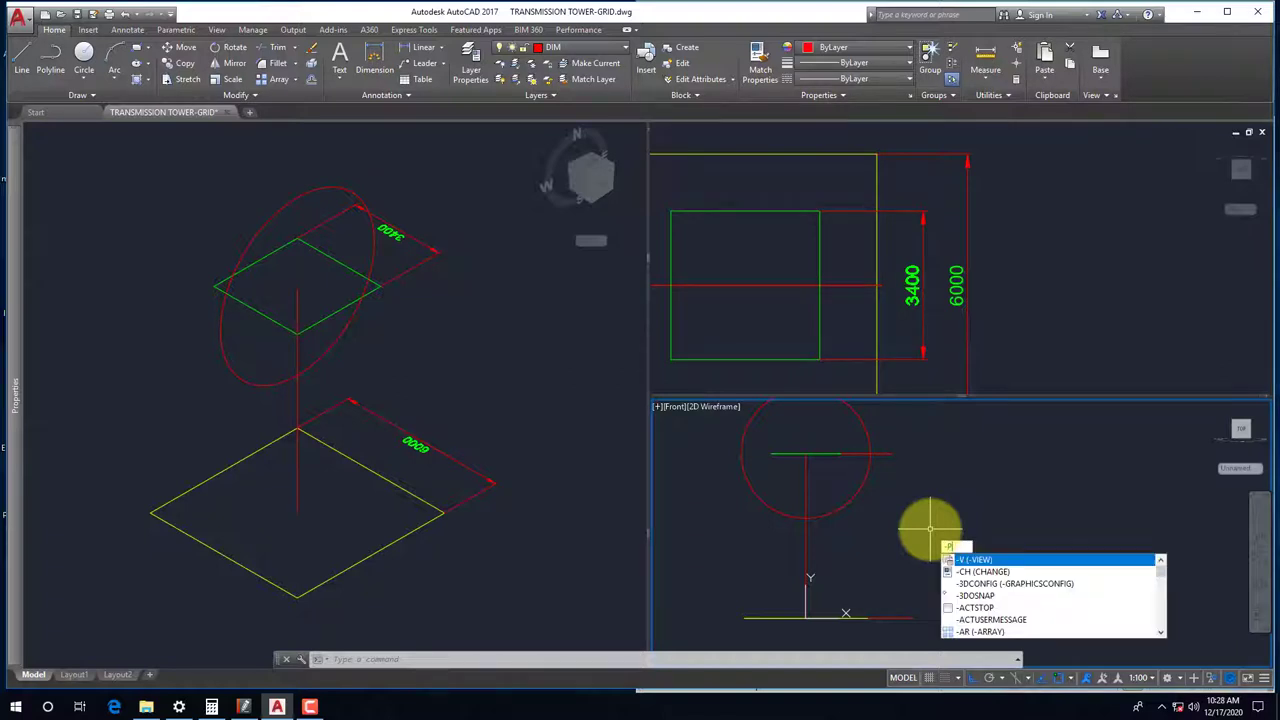
type("TYPE")
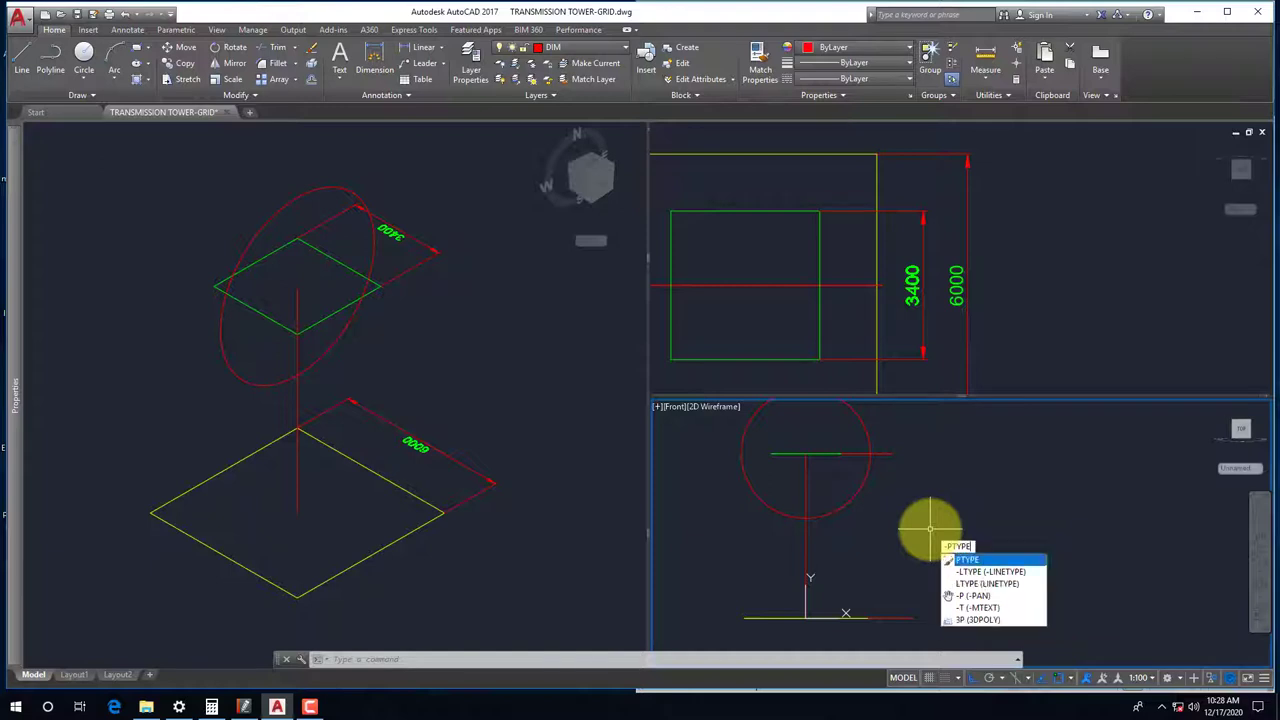
key("Return")
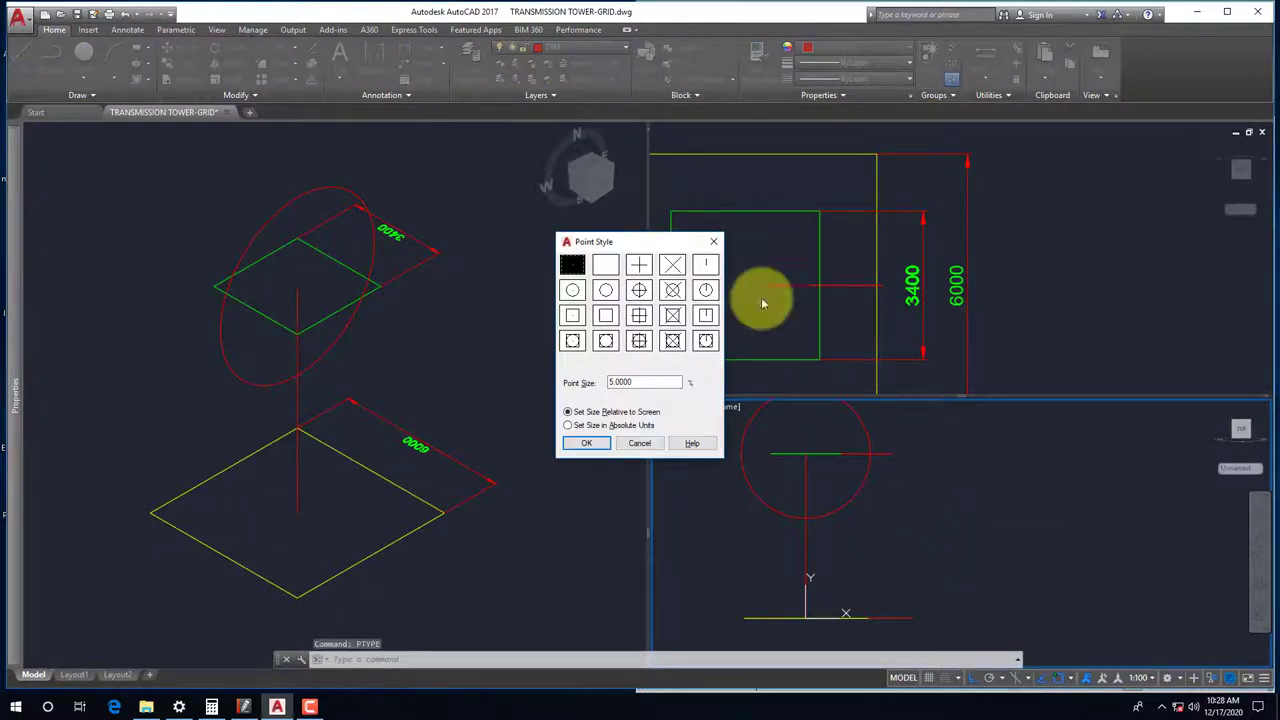
left_click(668, 292)
left_click(587, 444)
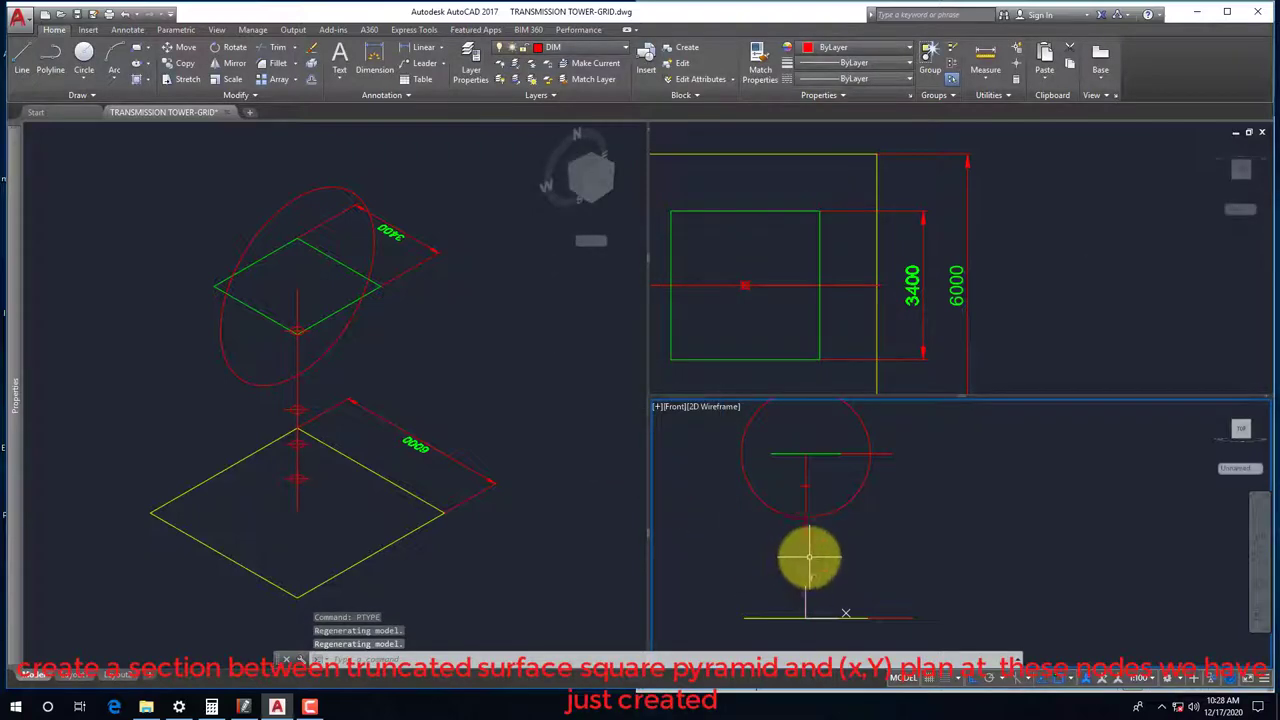
scroll(815, 570, "up", 2)
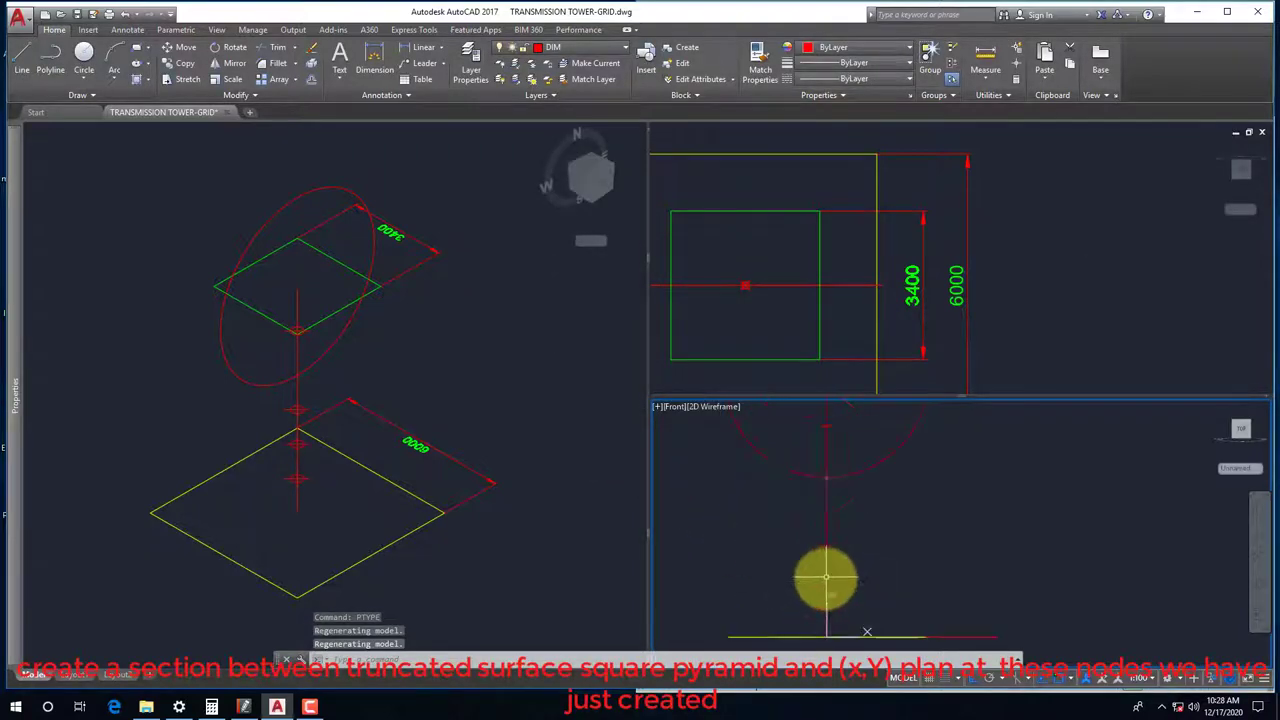
scroll(845, 465, "down", 3)
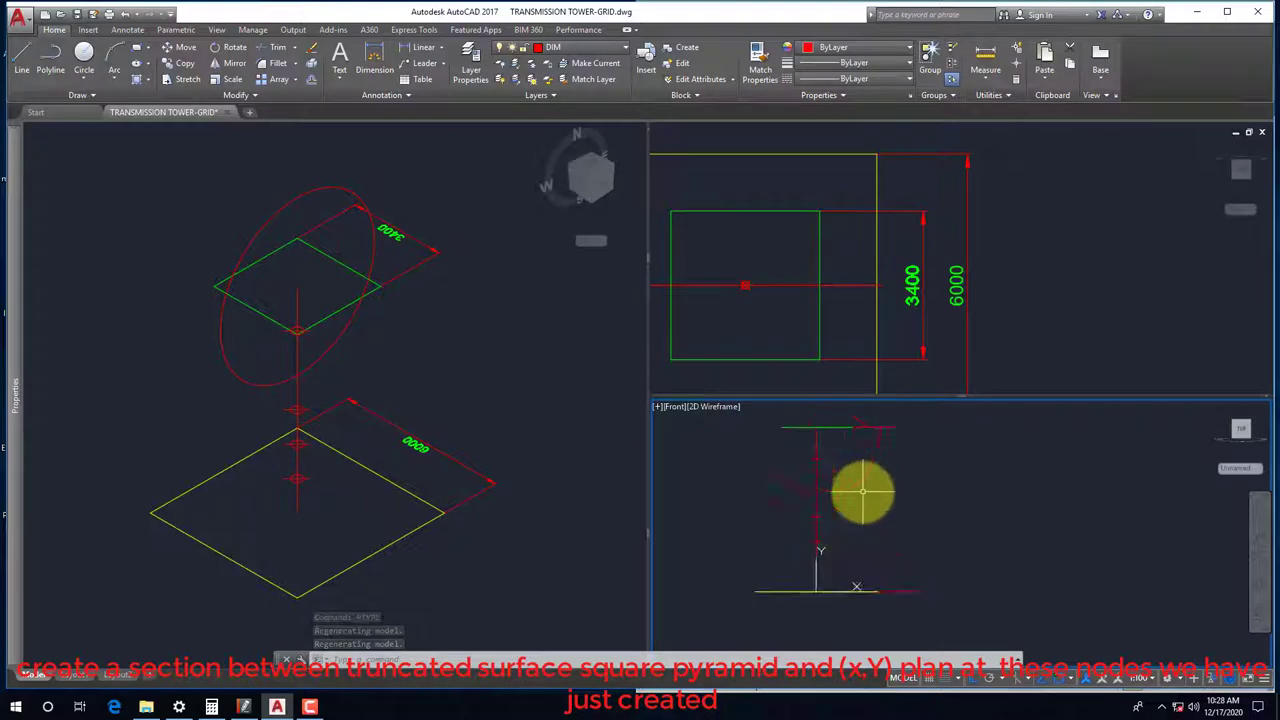
End object isolation to show the full tower mesh, make FRAME current, and activate the isometric view
right_click(925, 461)
mouse_move(1008, 278)
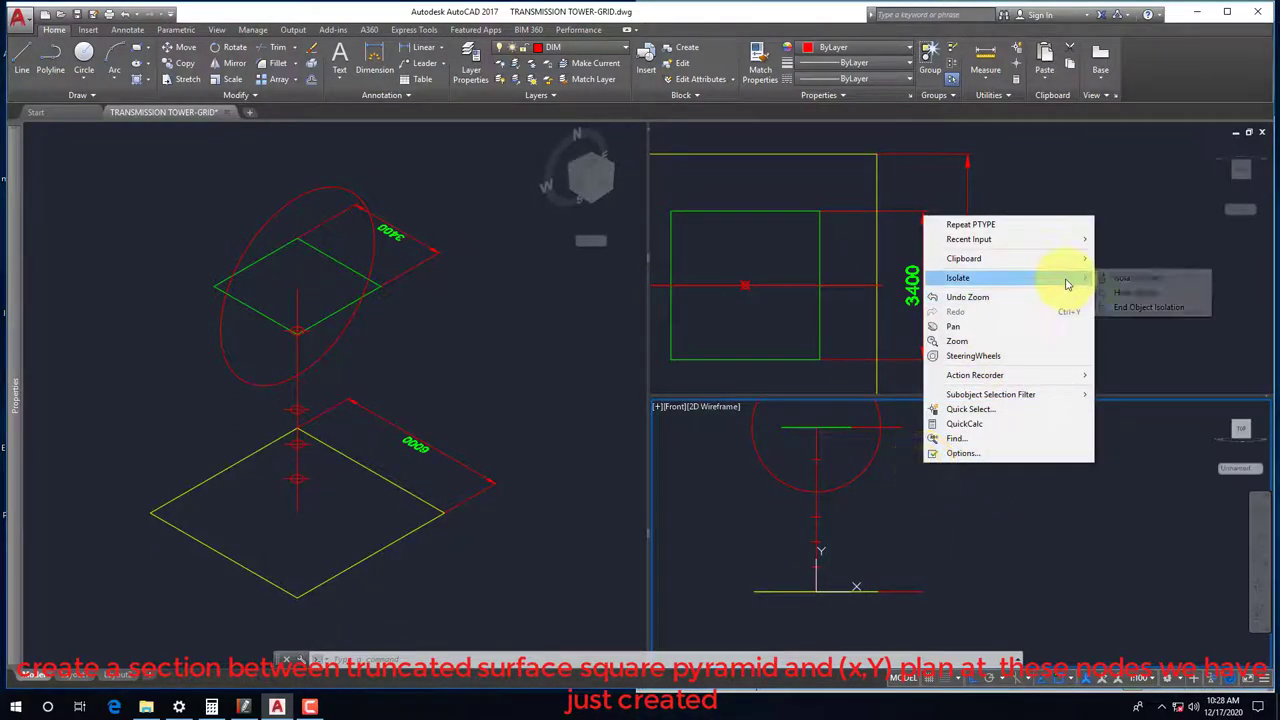
left_click(1140, 307)
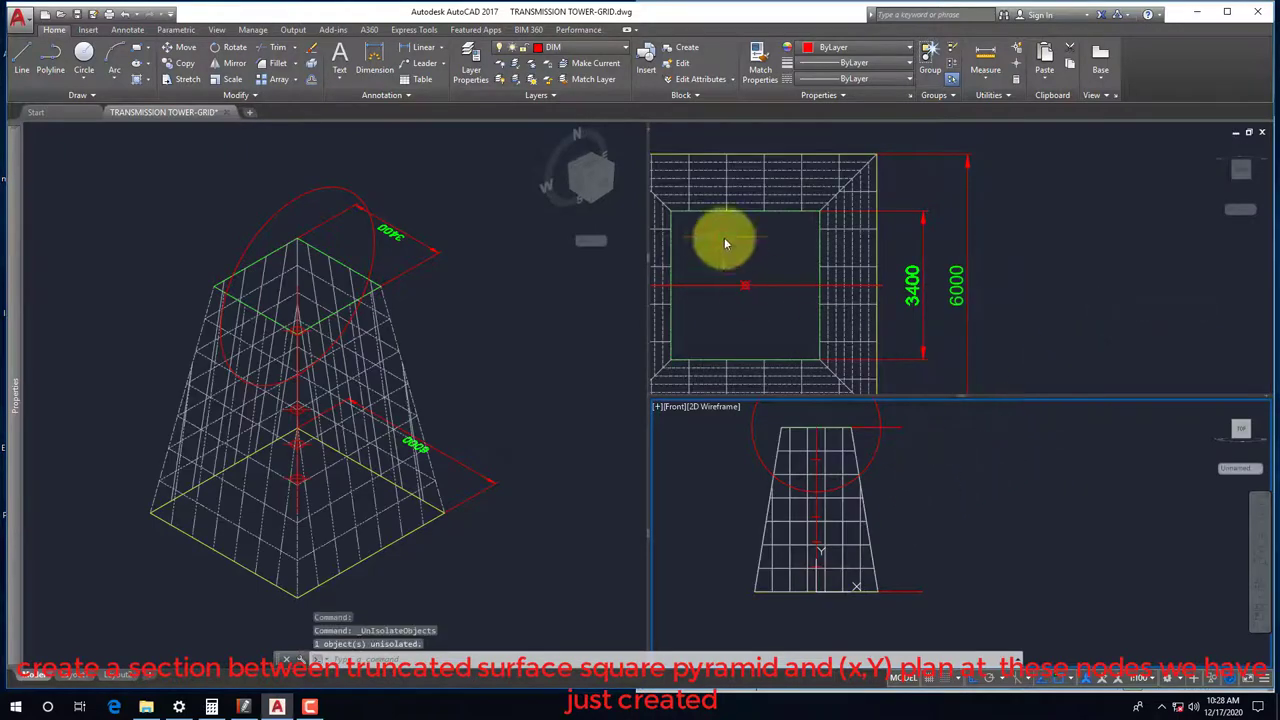
left_click(566, 50)
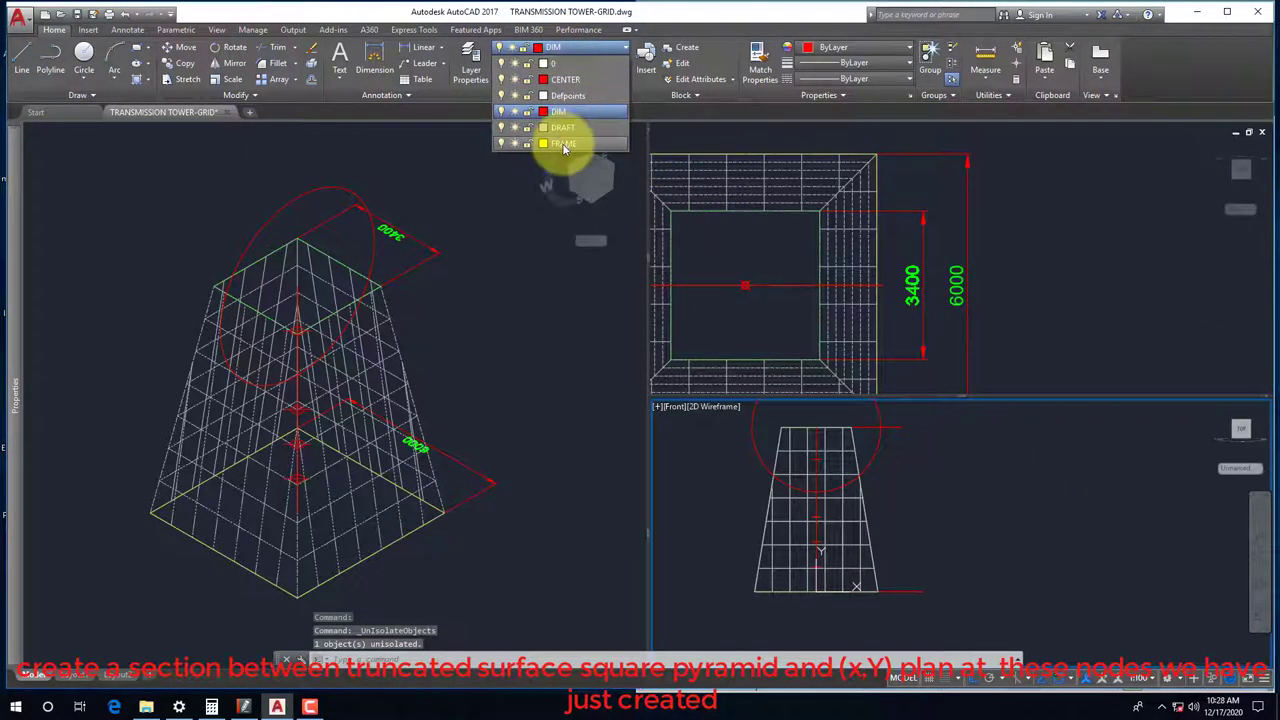
left_click(566, 140)
left_click(489, 405)
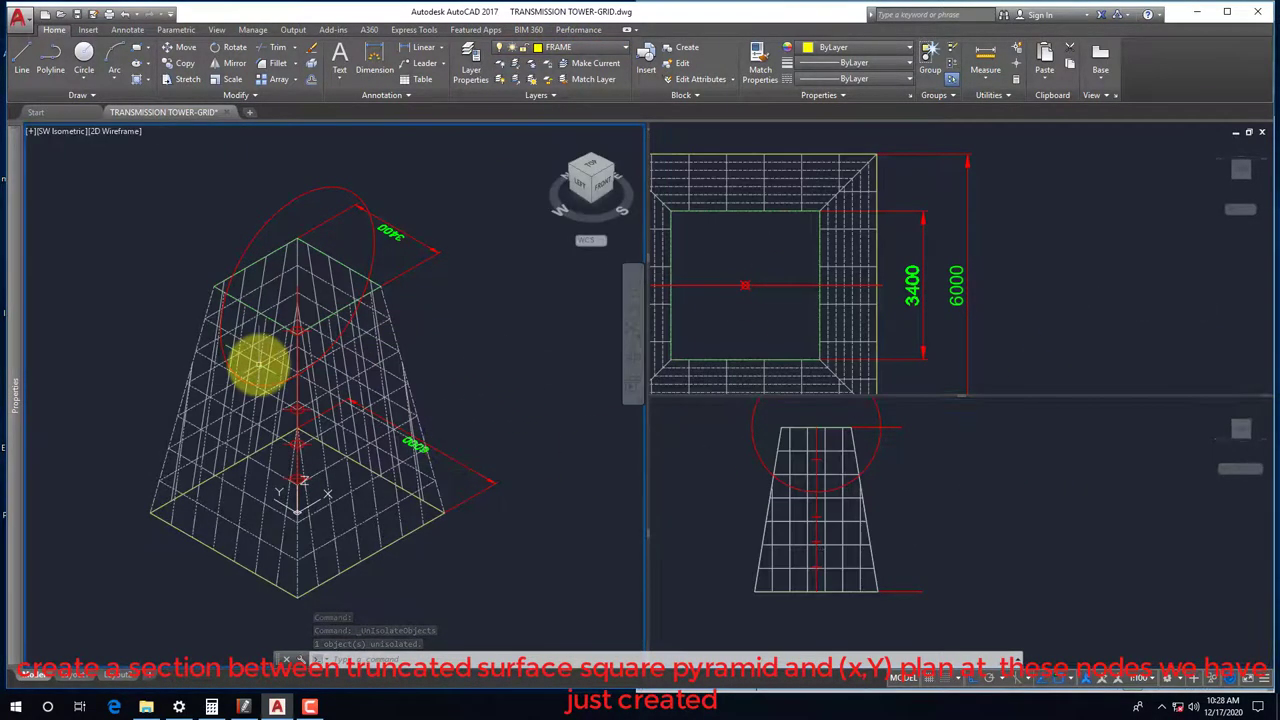
scroll(257, 363, "up", 3)
scroll(323, 414, "down", 3)
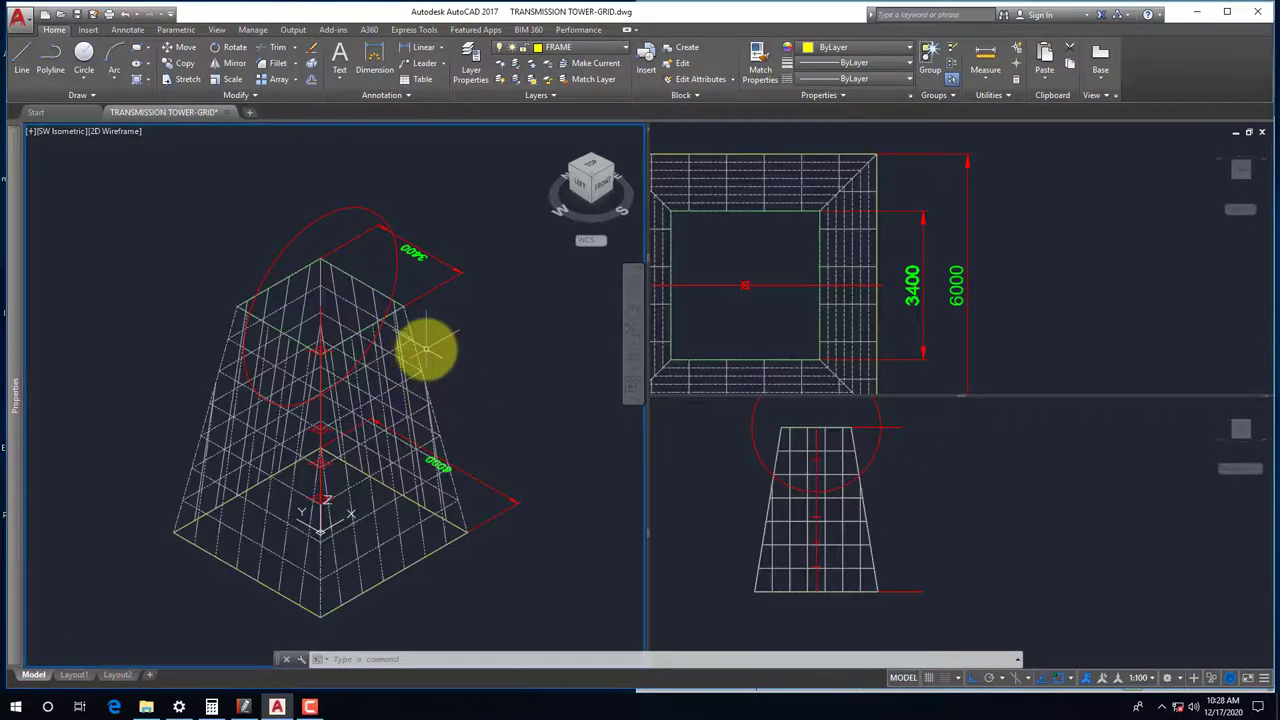
Section the pyramid wireframe with an XY plane snapped to the upper centre-line node
type("se")
key("Return")
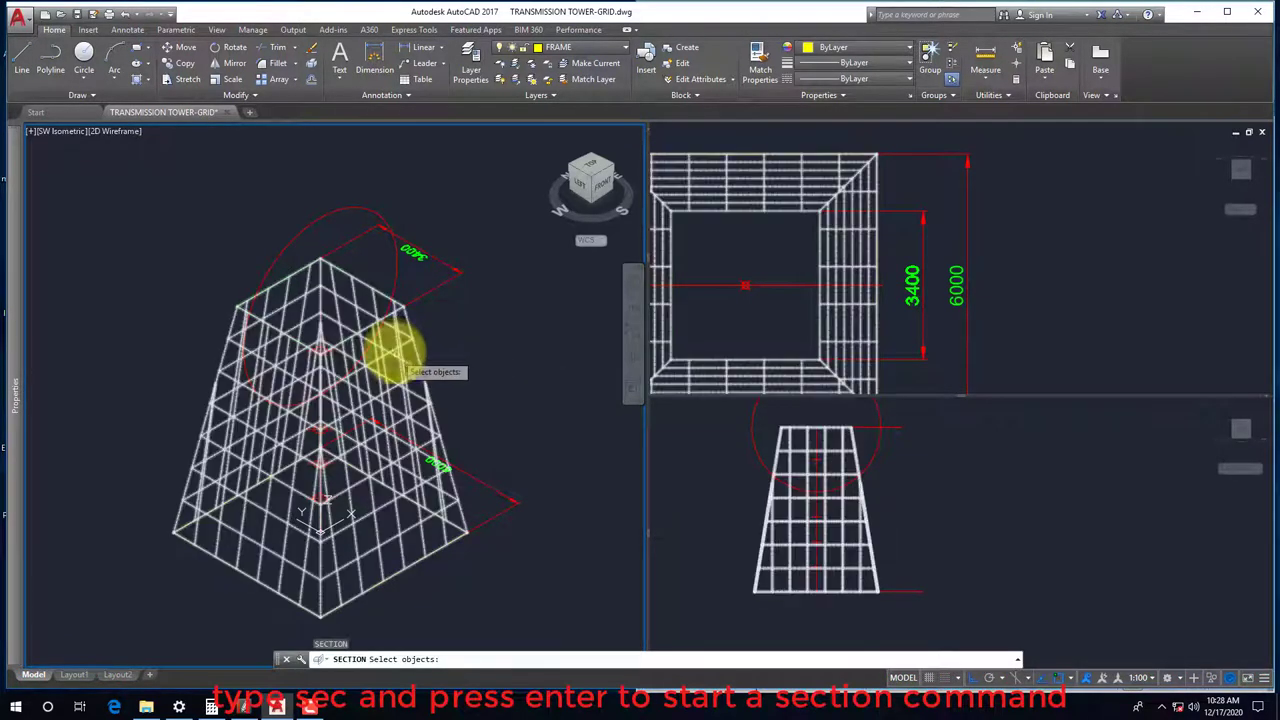
left_click(397, 348)
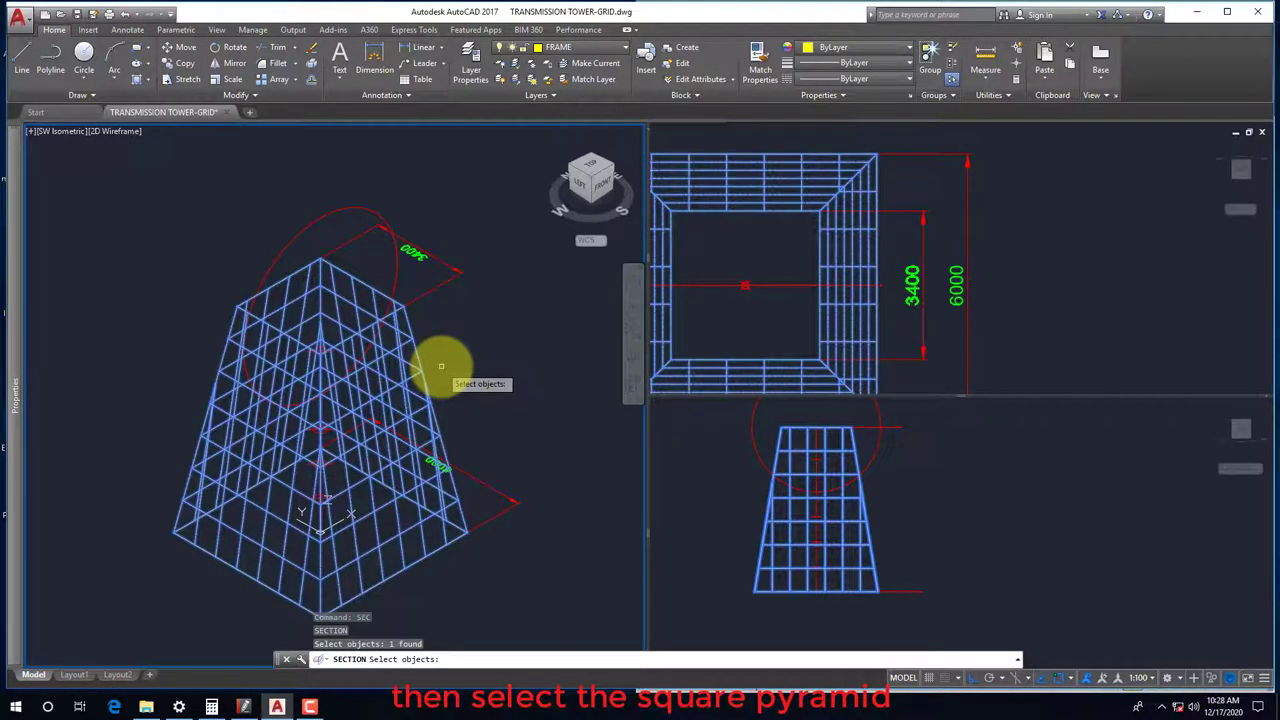
key("Return")
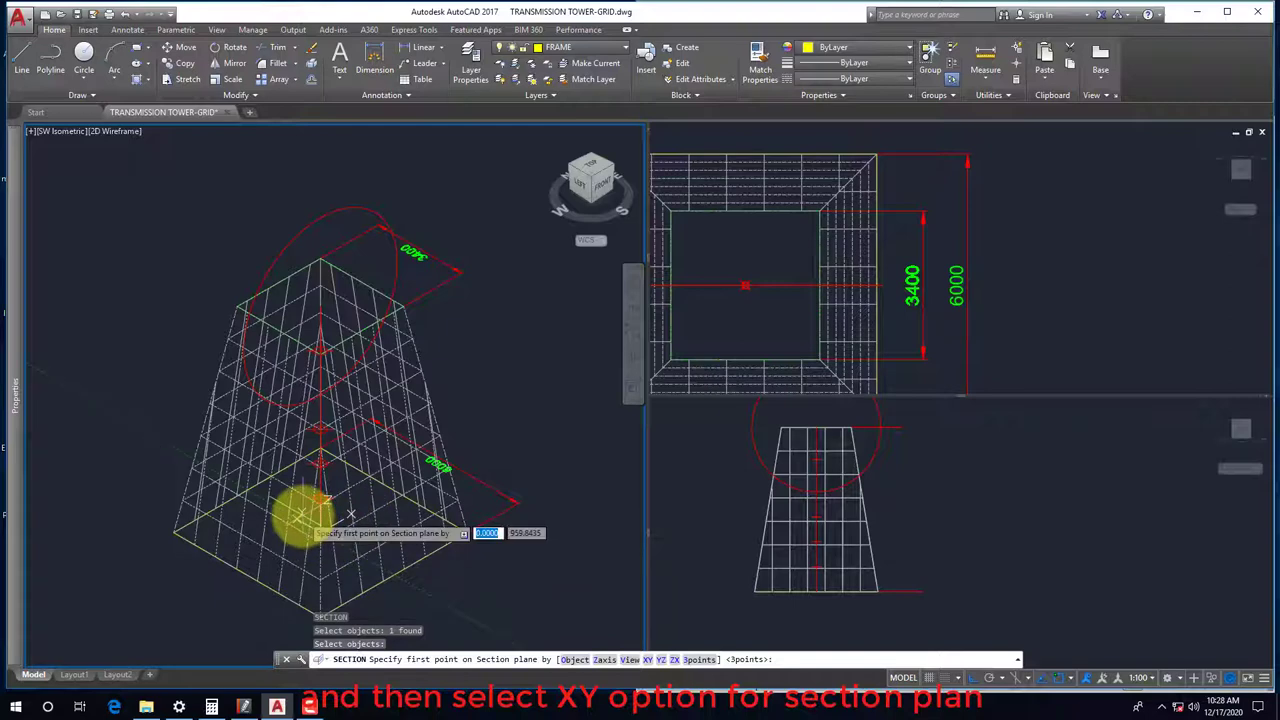
left_click(648, 660)
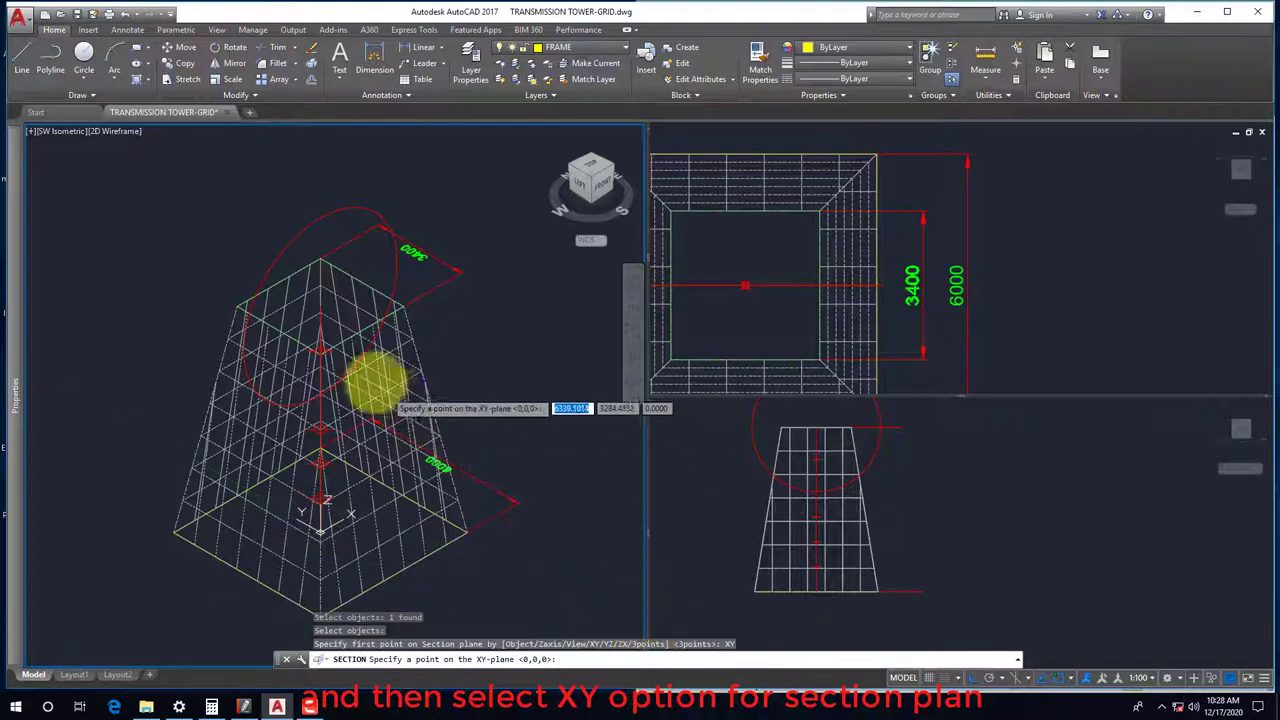
scroll(350, 345, "up", 2)
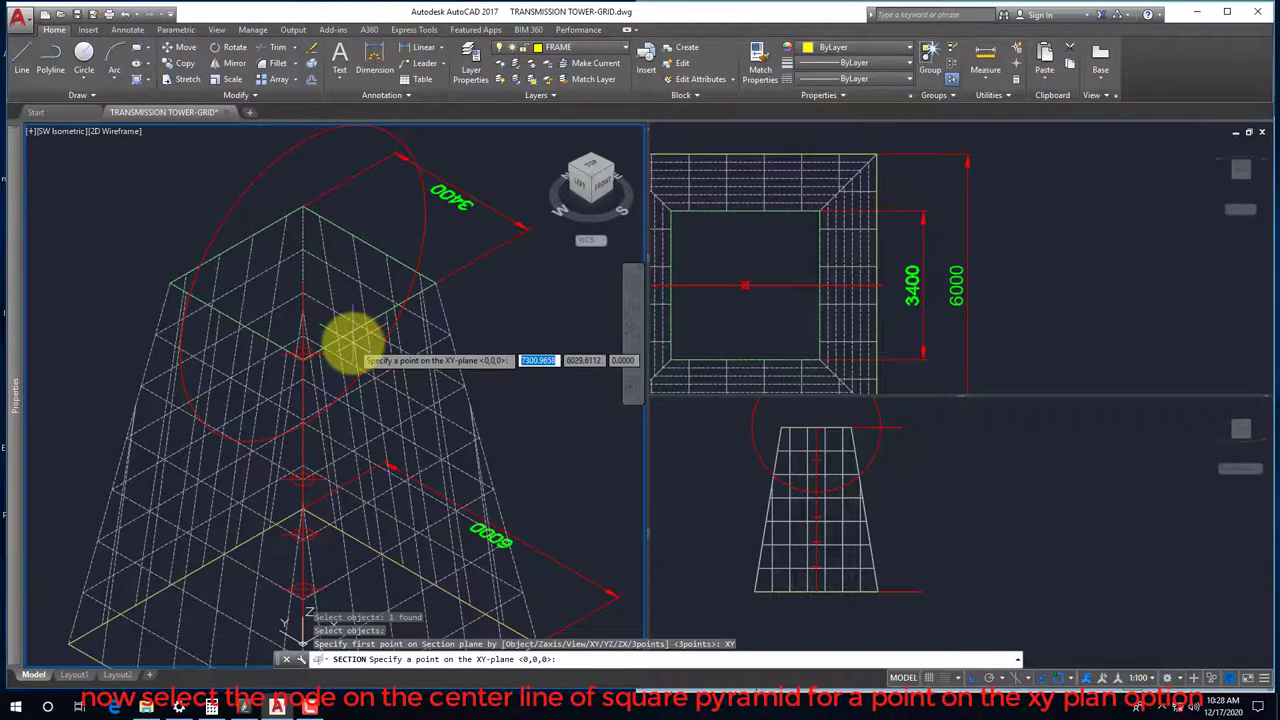
right_click(352, 345, "shift")
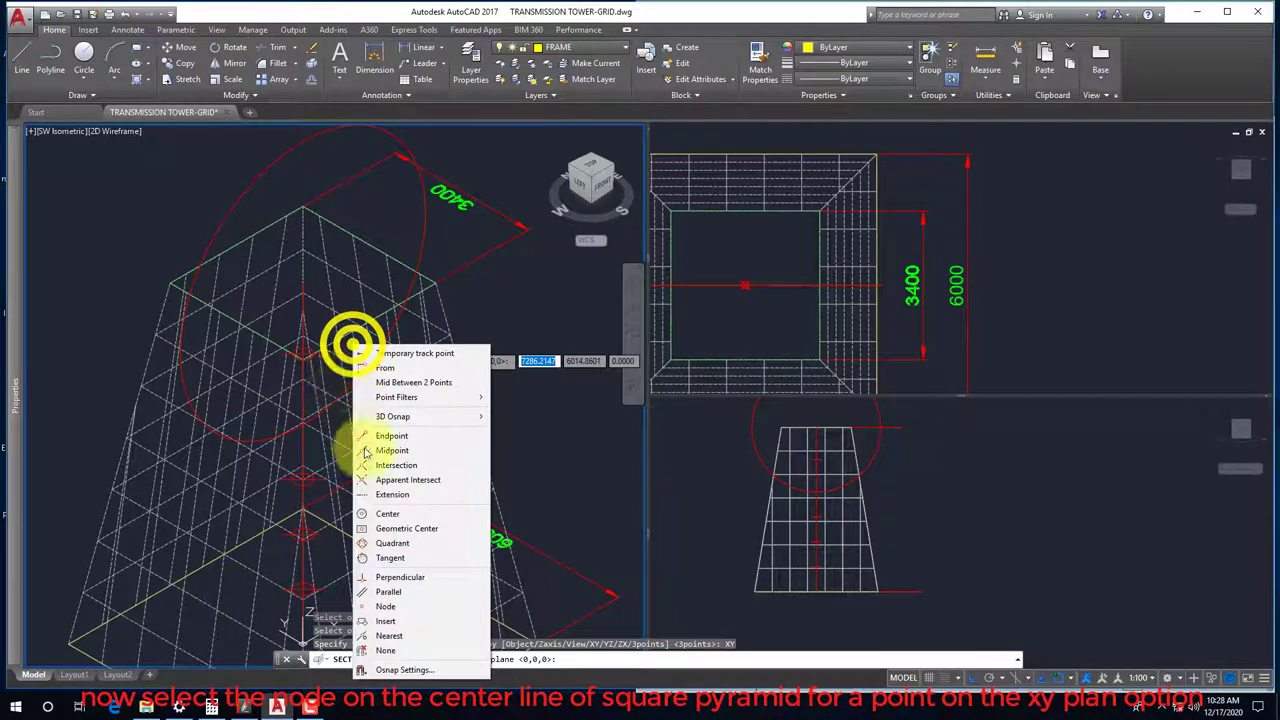
left_click(387, 608)
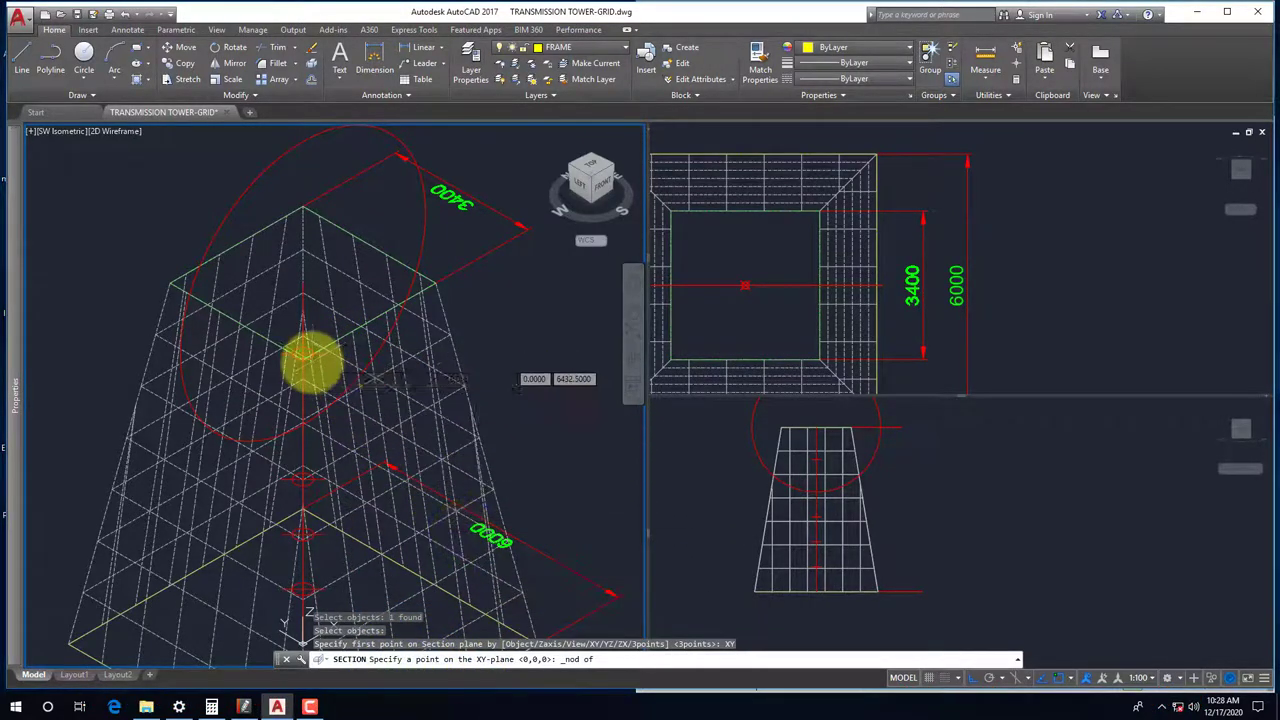
left_click(306, 356)
scroll(412, 388, "down", 4)
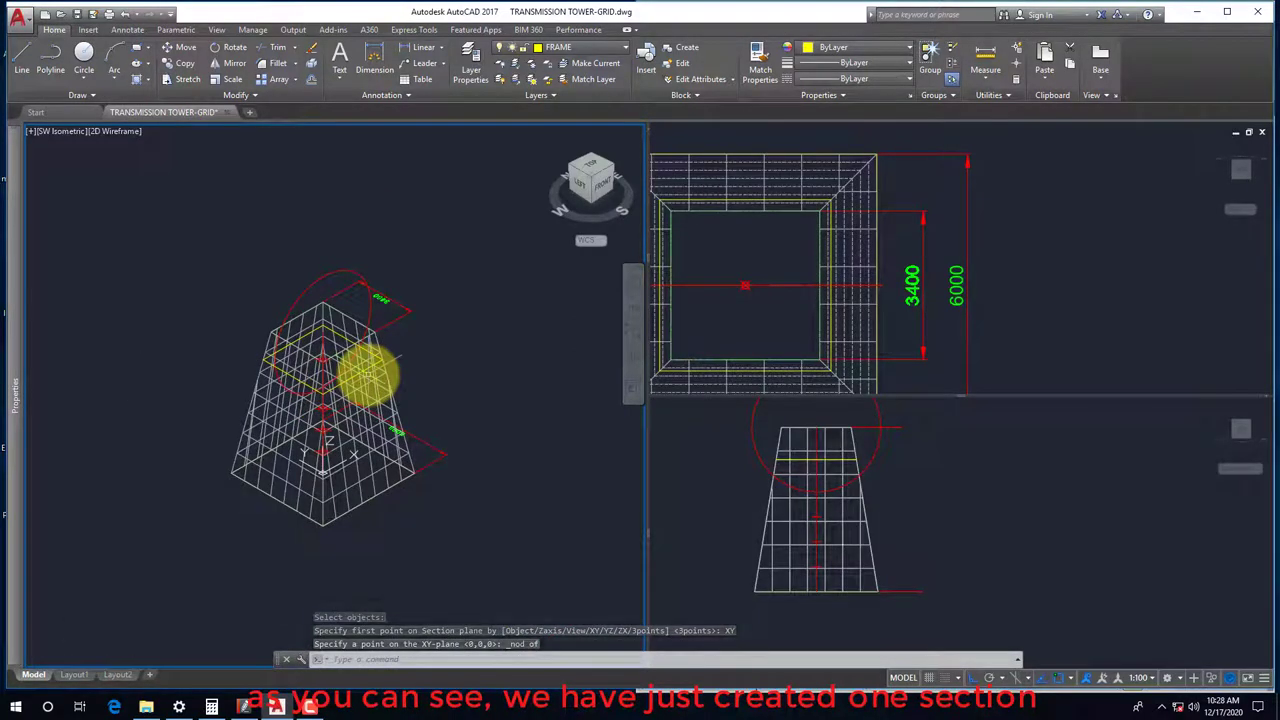
scroll(360, 375, "up", 2)
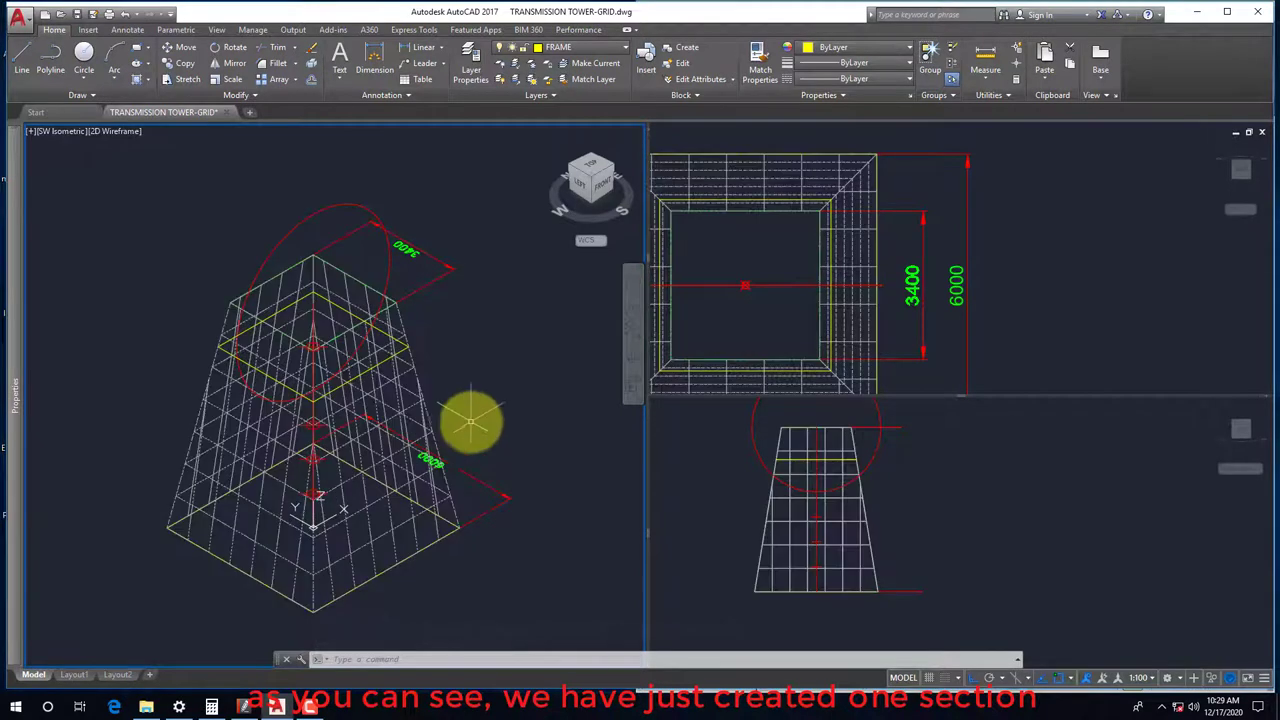
Cut an XY section through the tower at the next centre-line node
type("section")
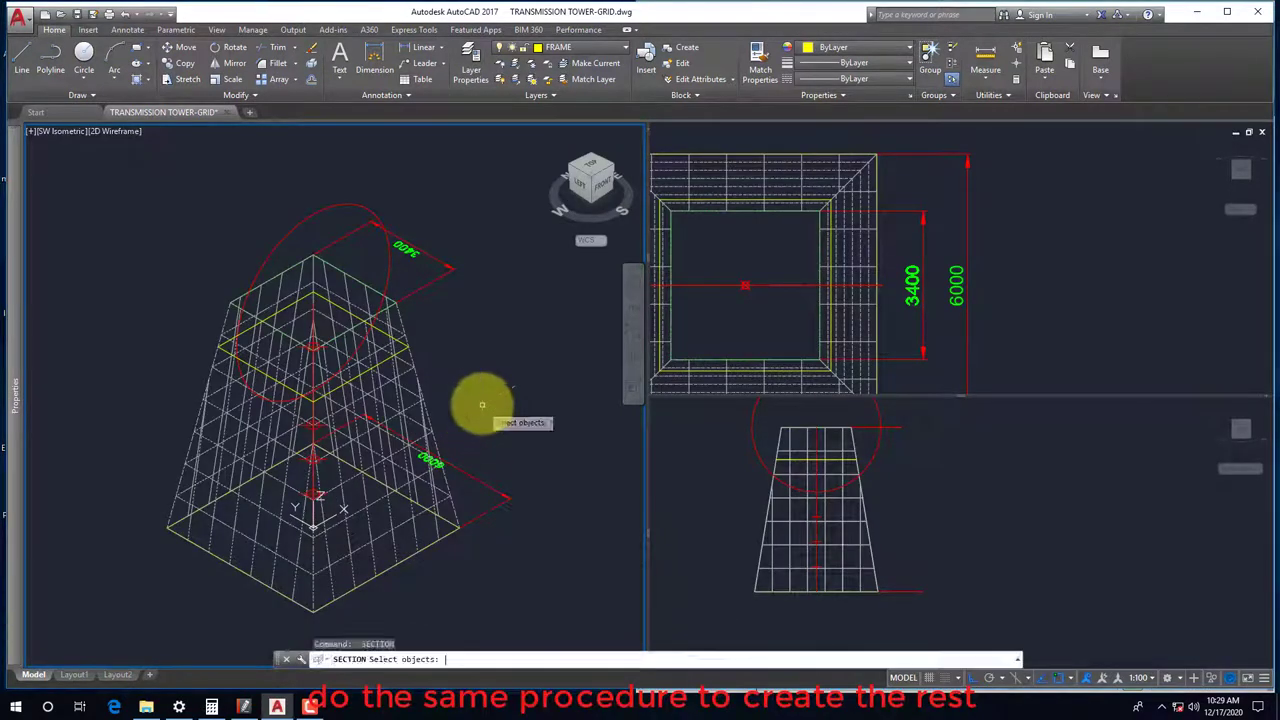
key("Return")
left_click(390, 458)
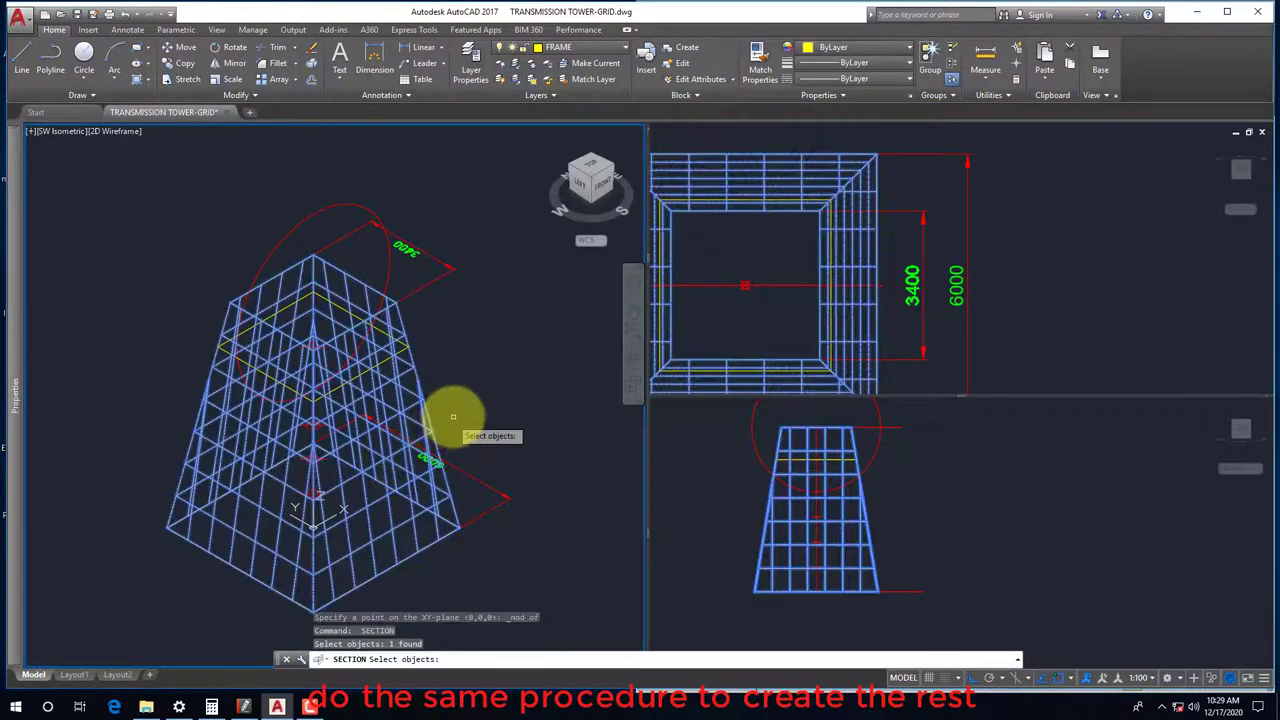
key("Return")
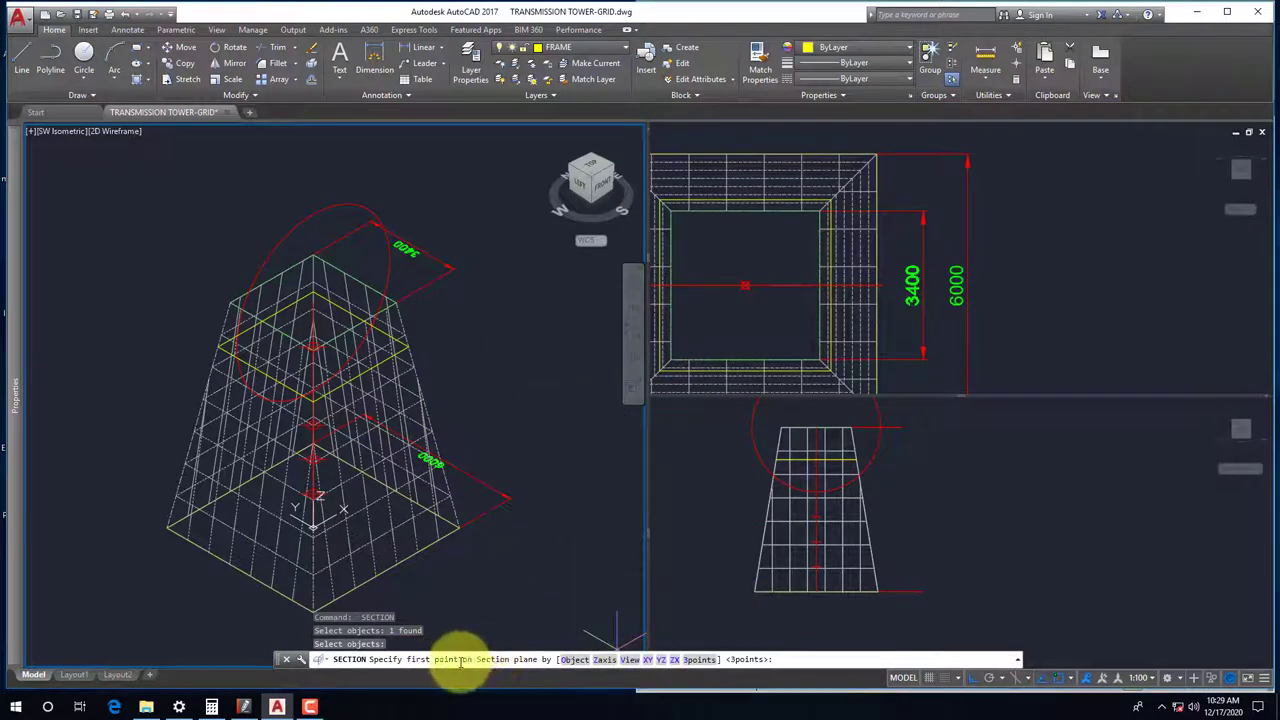
left_click(648, 661)
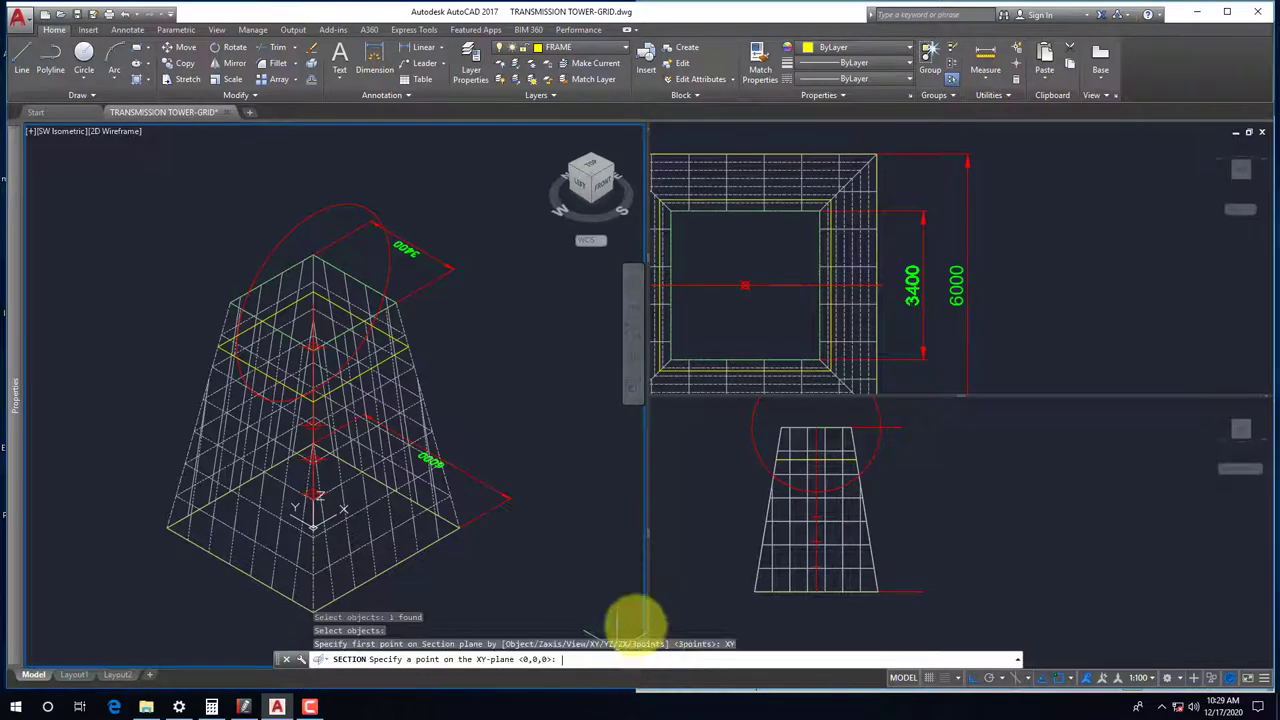
right_click(505, 430, "shift")
left_click(548, 341)
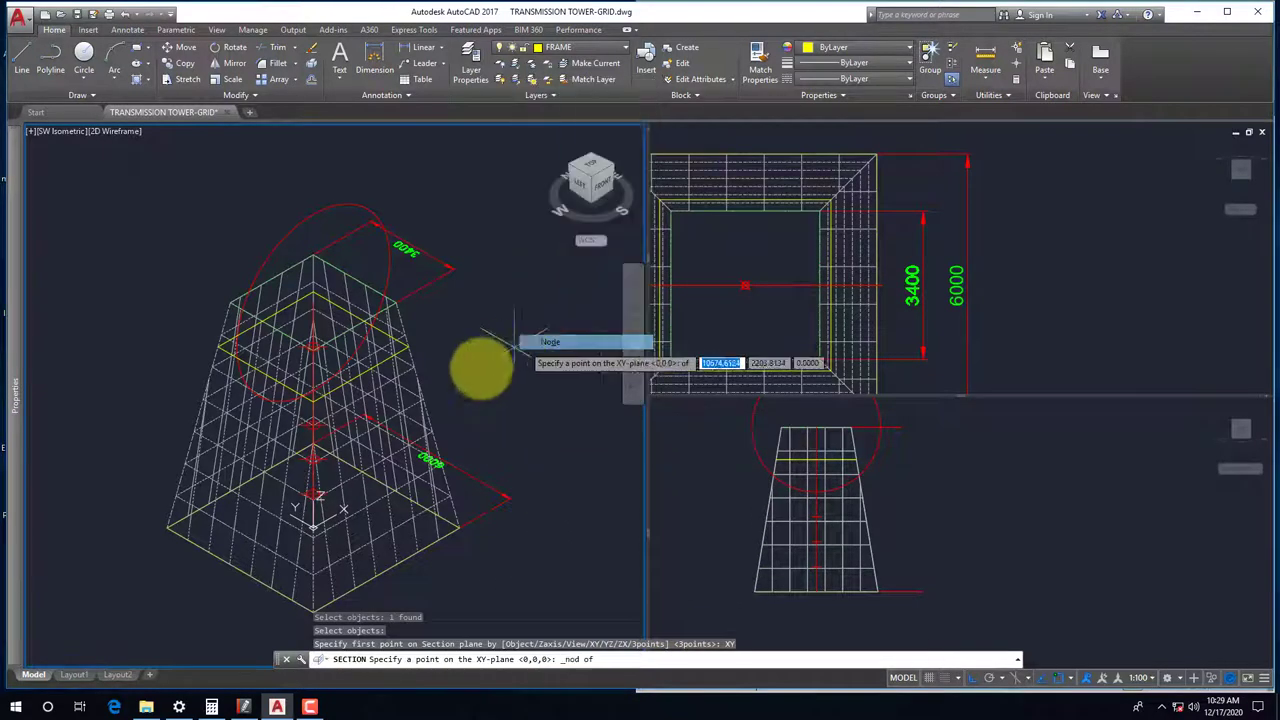
left_click(318, 497)
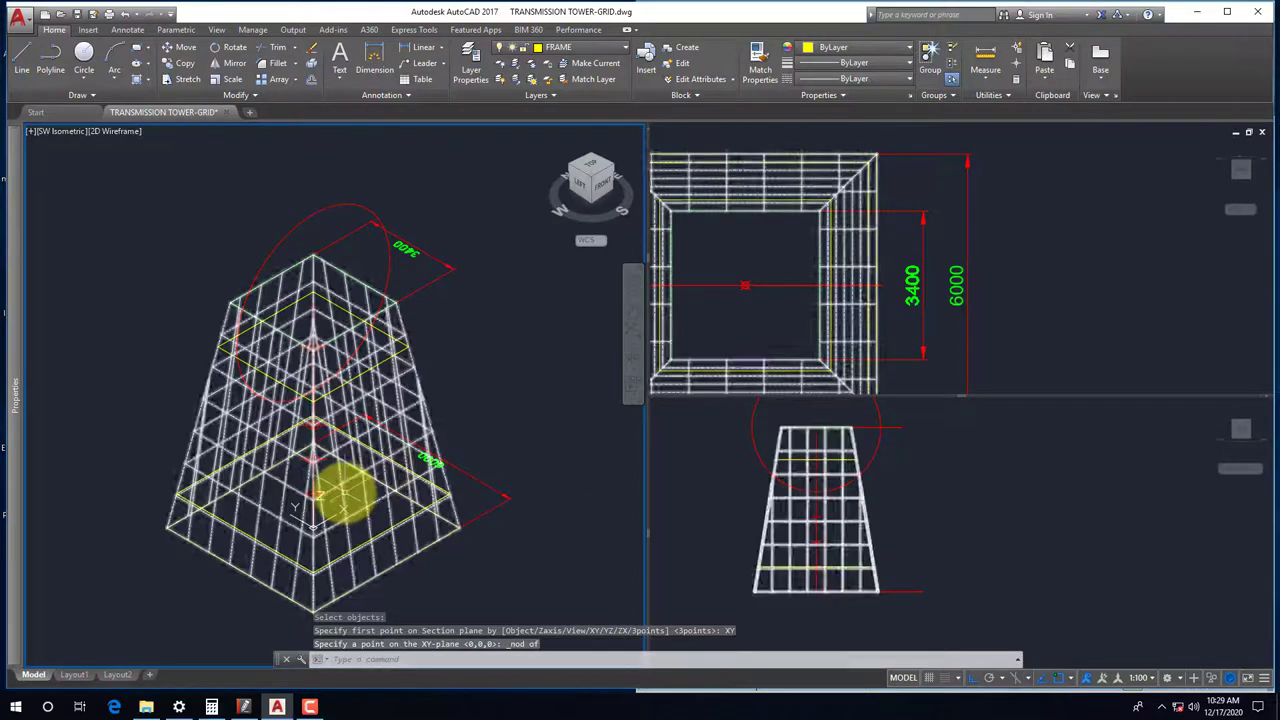
Cut another XY section at the following centre-line node of the tower
key("Return")
left_click(385, 495)
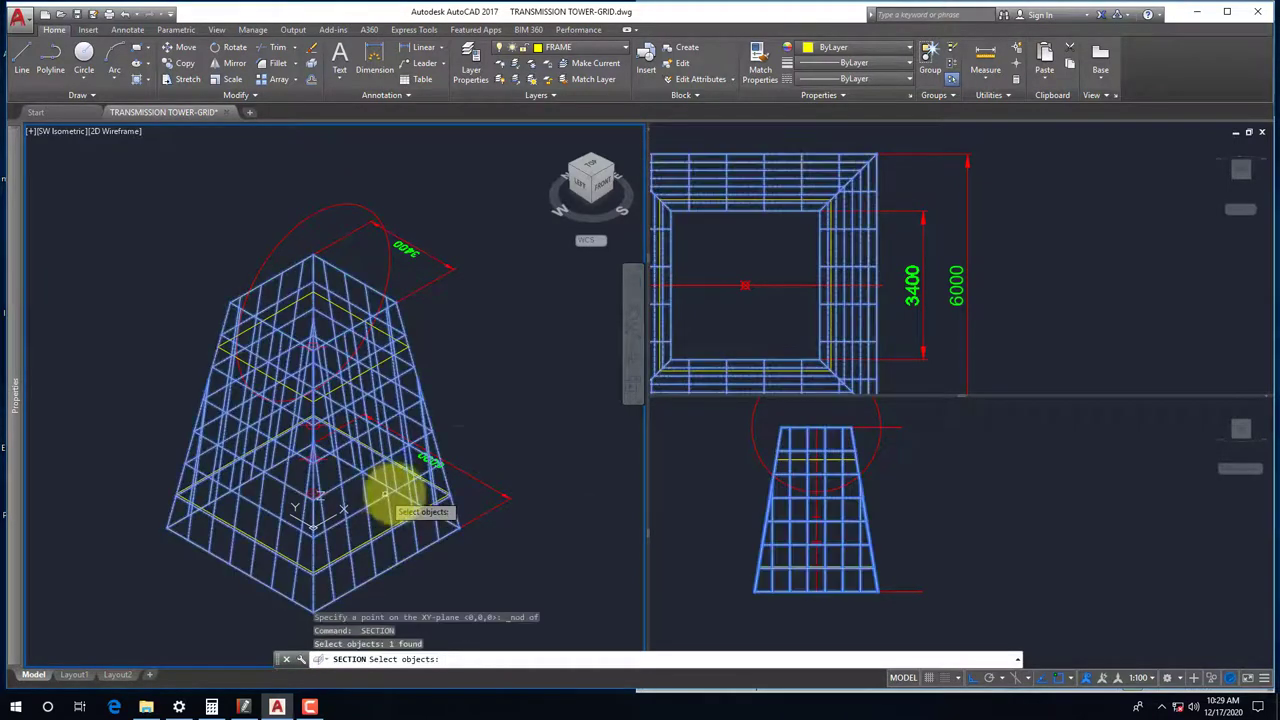
key("Return")
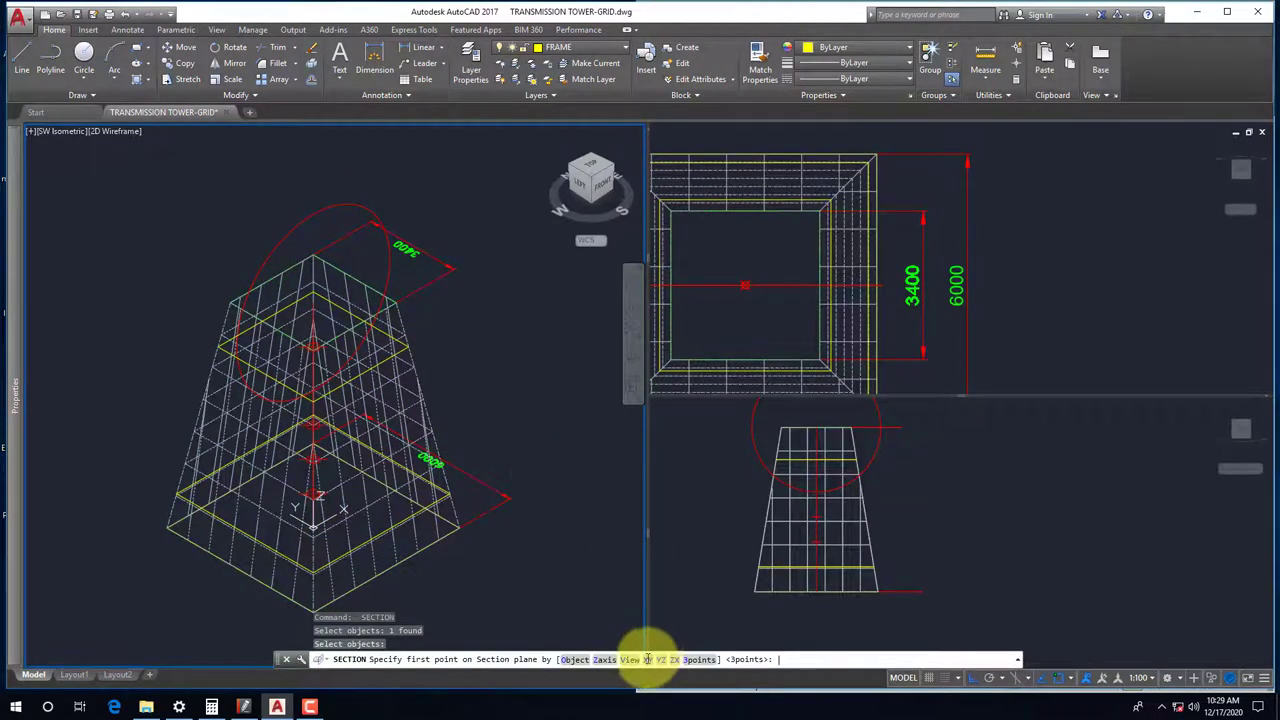
left_click(648, 659)
right_click(525, 425, "shift")
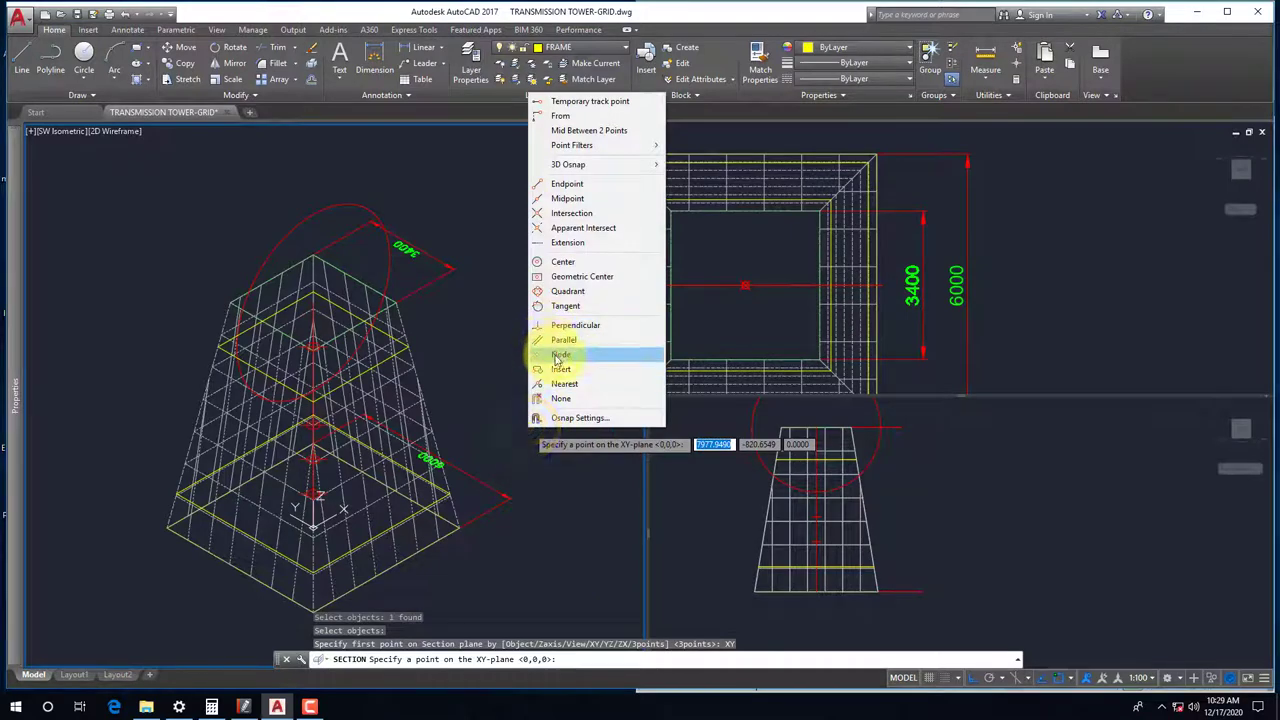
left_click(557, 356)
left_click(322, 457)
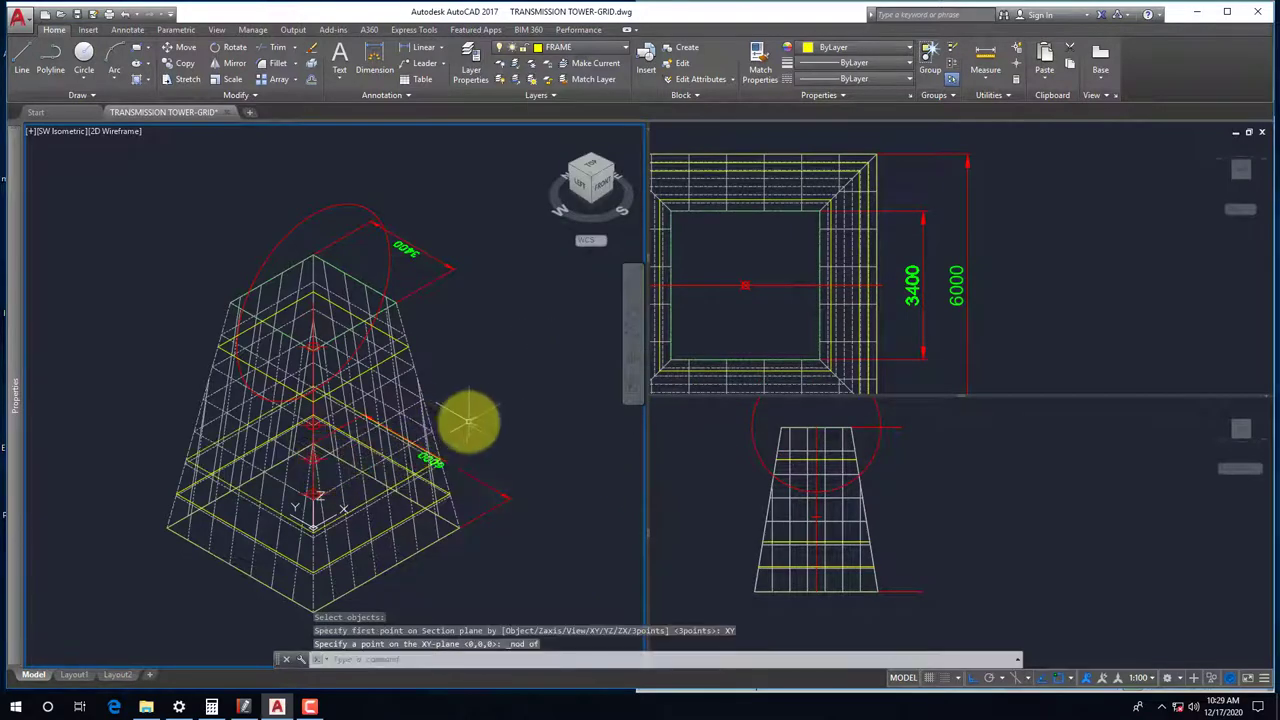
Add a third XY section through the tower surface at another node
key("Return")
left_click(409, 409)
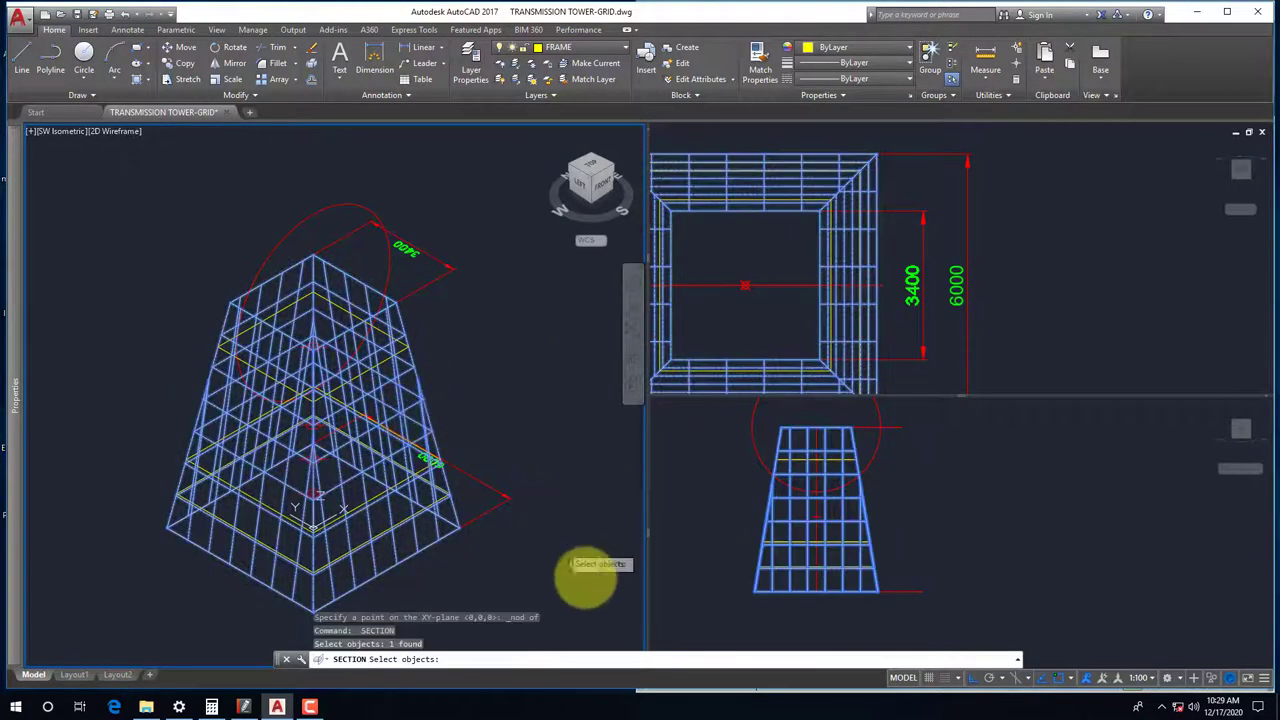
key("Return")
left_click(648, 662)
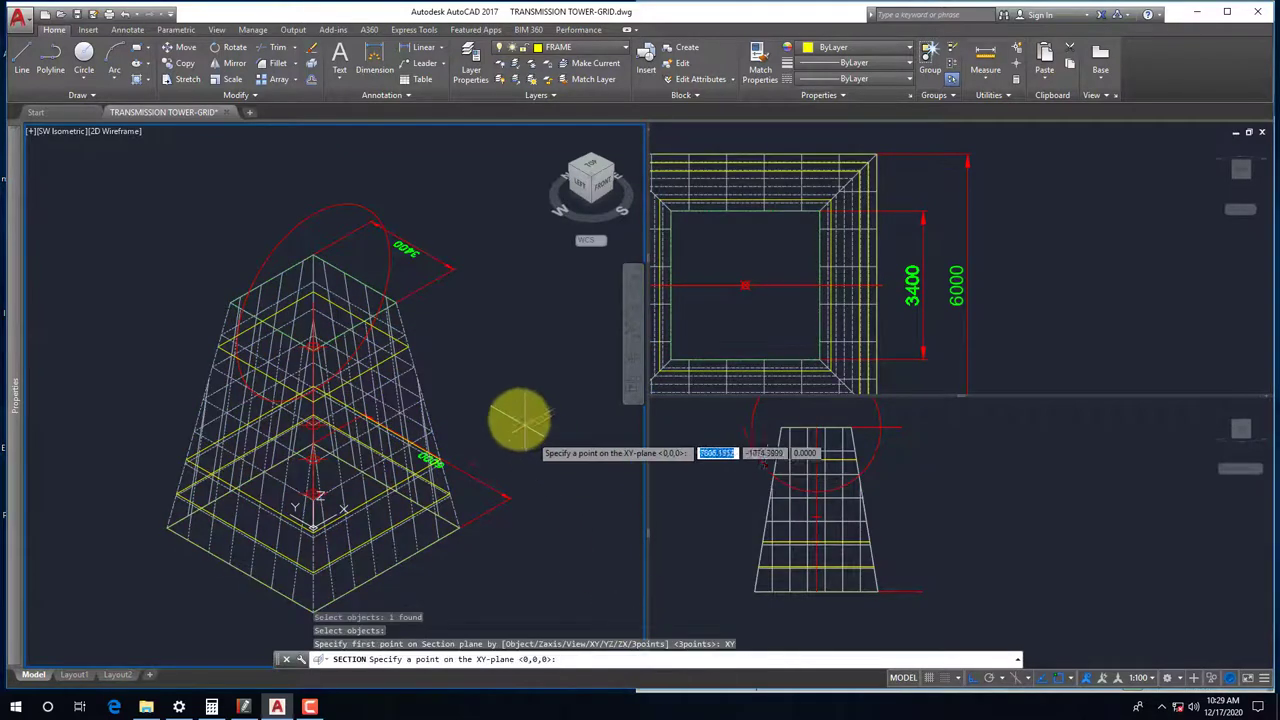
right_click(509, 400, "shift")
left_click(557, 309)
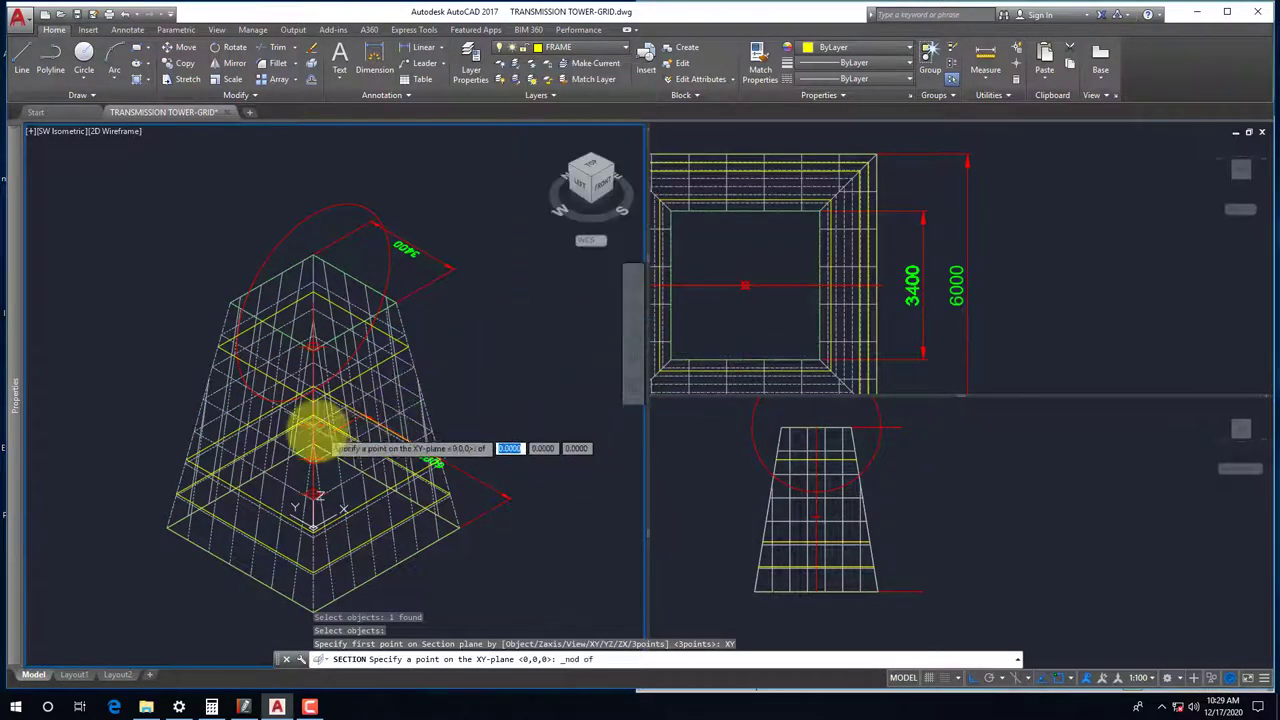
left_click(312, 426)
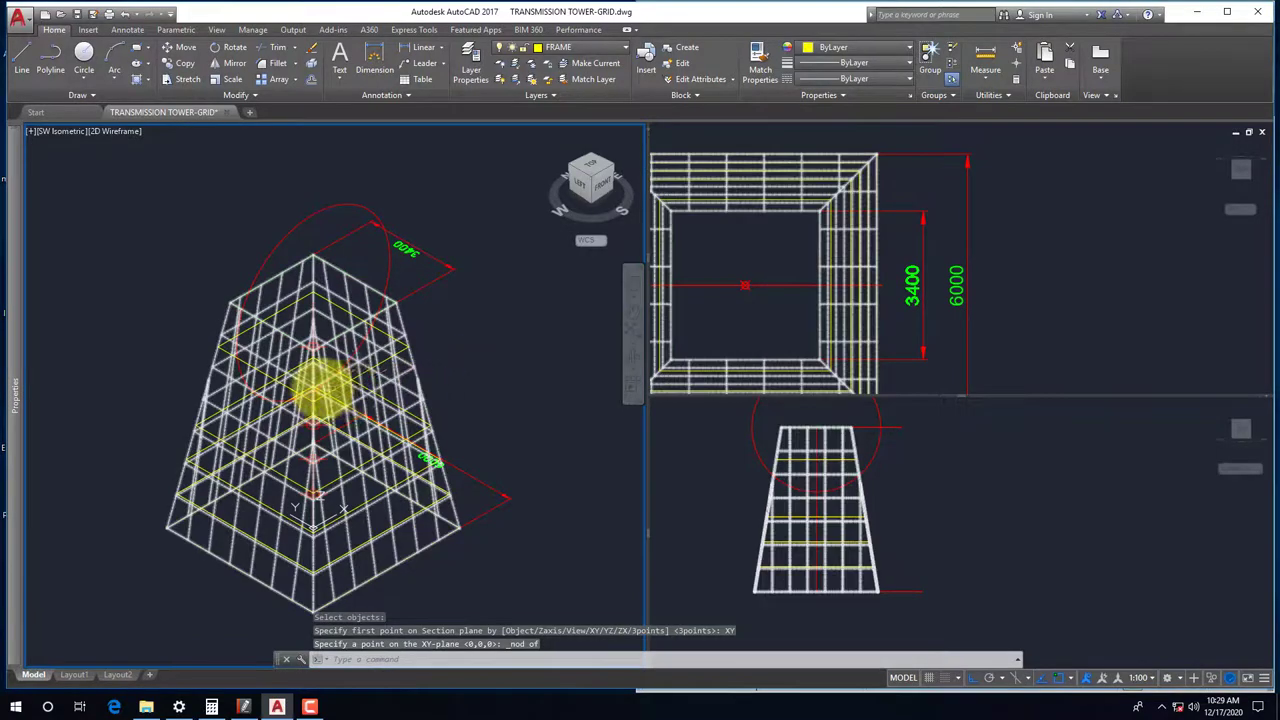
scroll(320, 383, "up", 5)
scroll(357, 414, "down", 5)
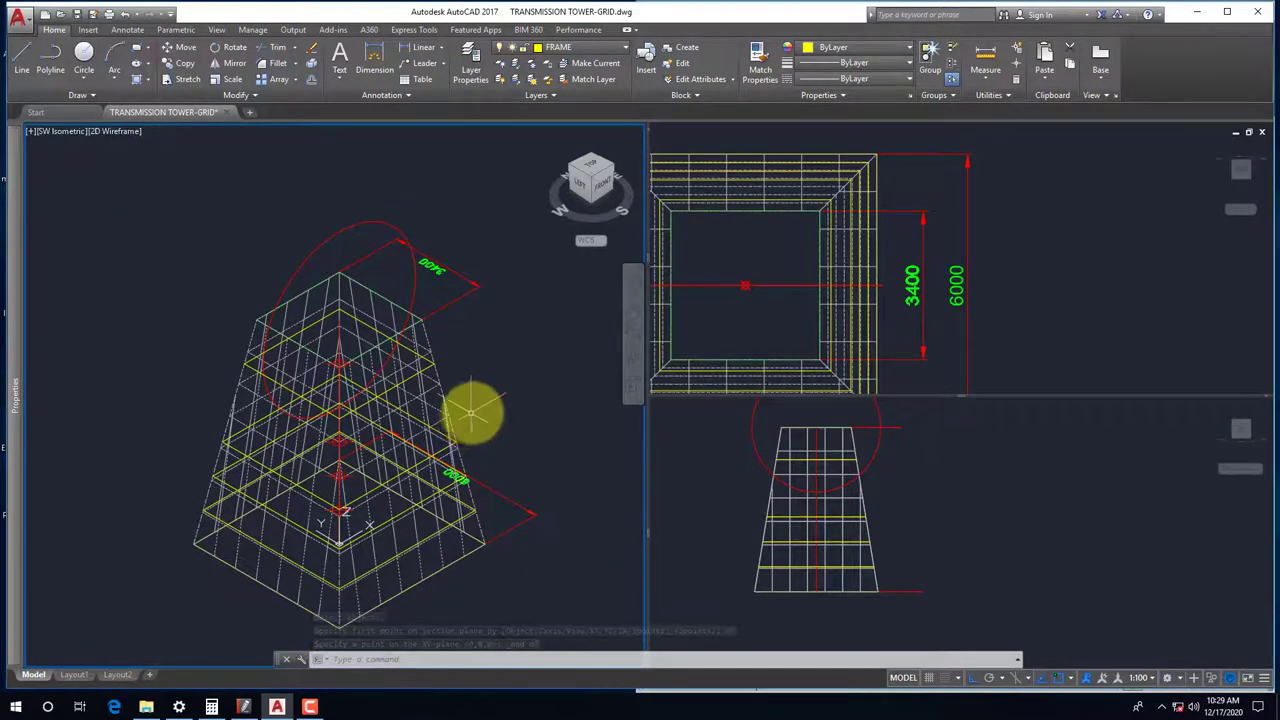
Cut an XY section at a line endpoint picked in the front view
type("section")
key("Return")
left_click(447, 410)
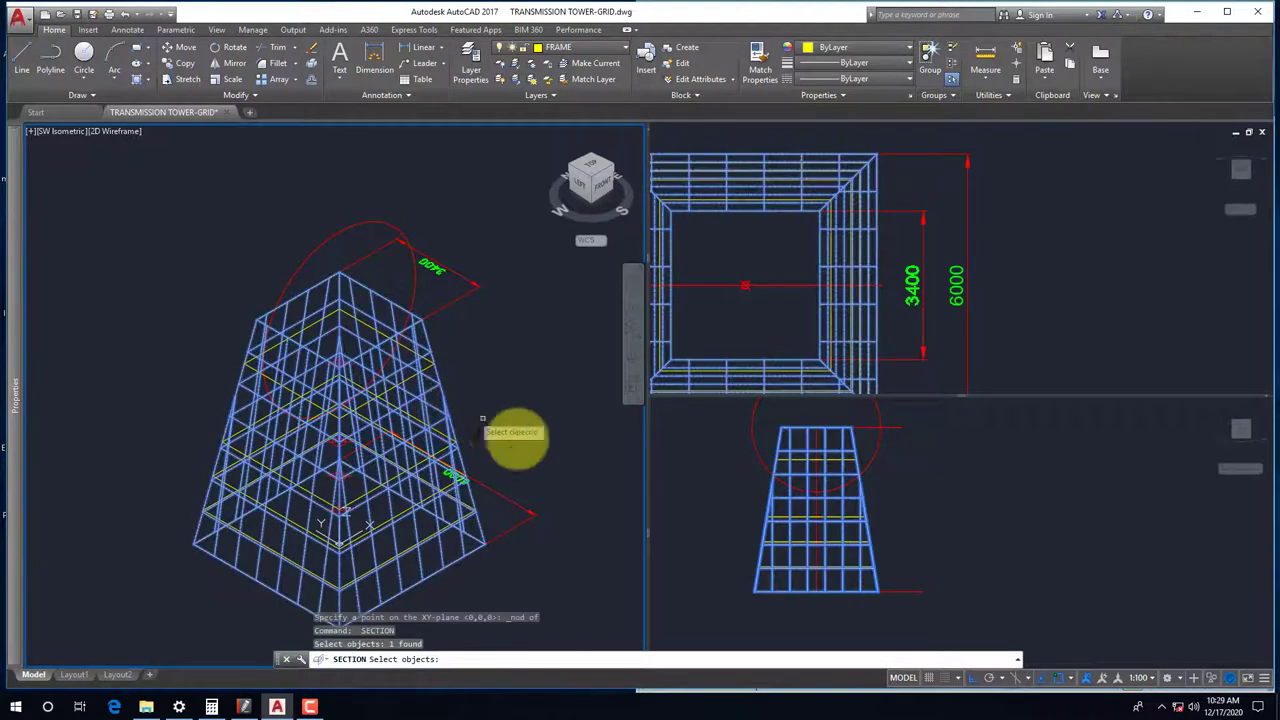
key("Return")
left_click(650, 659)
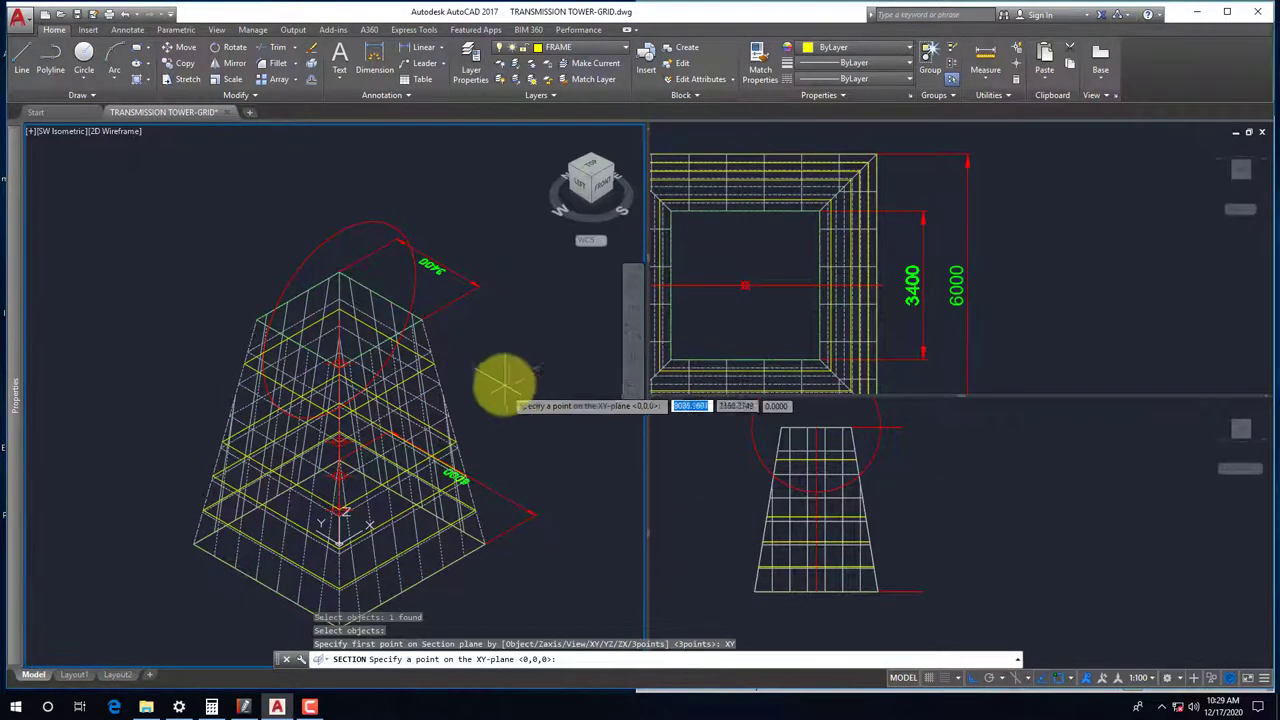
right_click(500, 382, "shift")
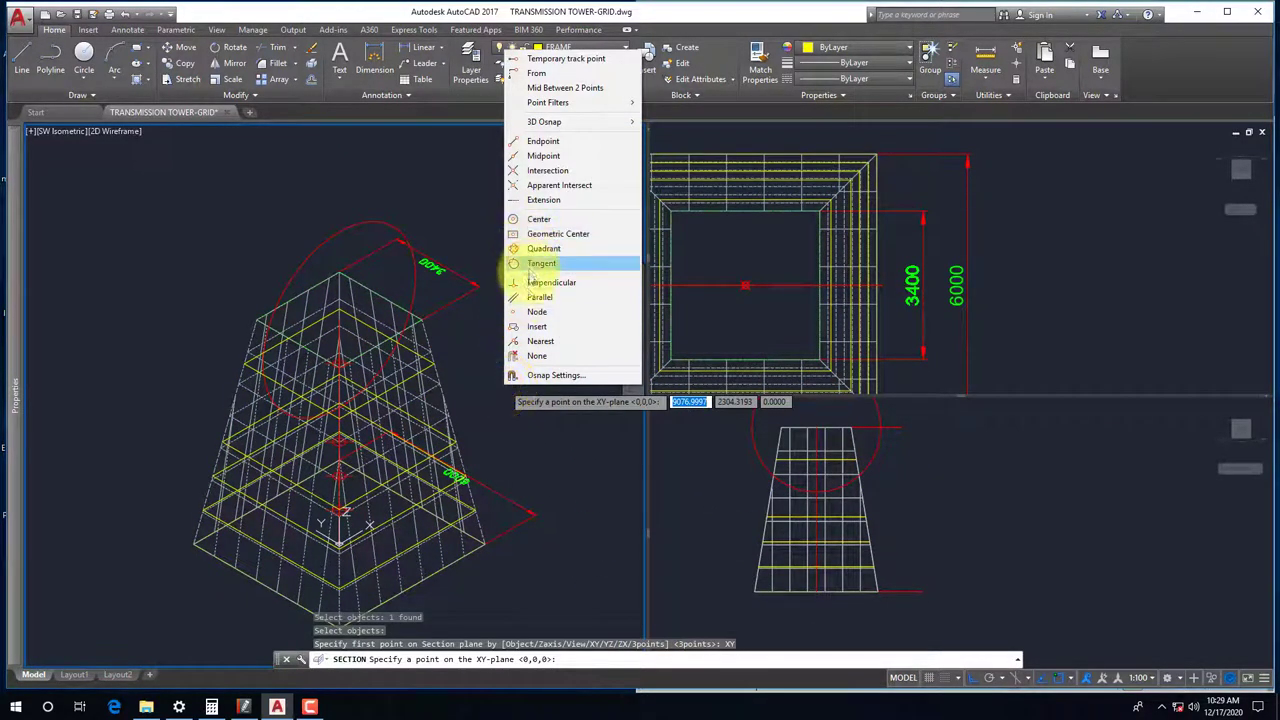
left_click(545, 141)
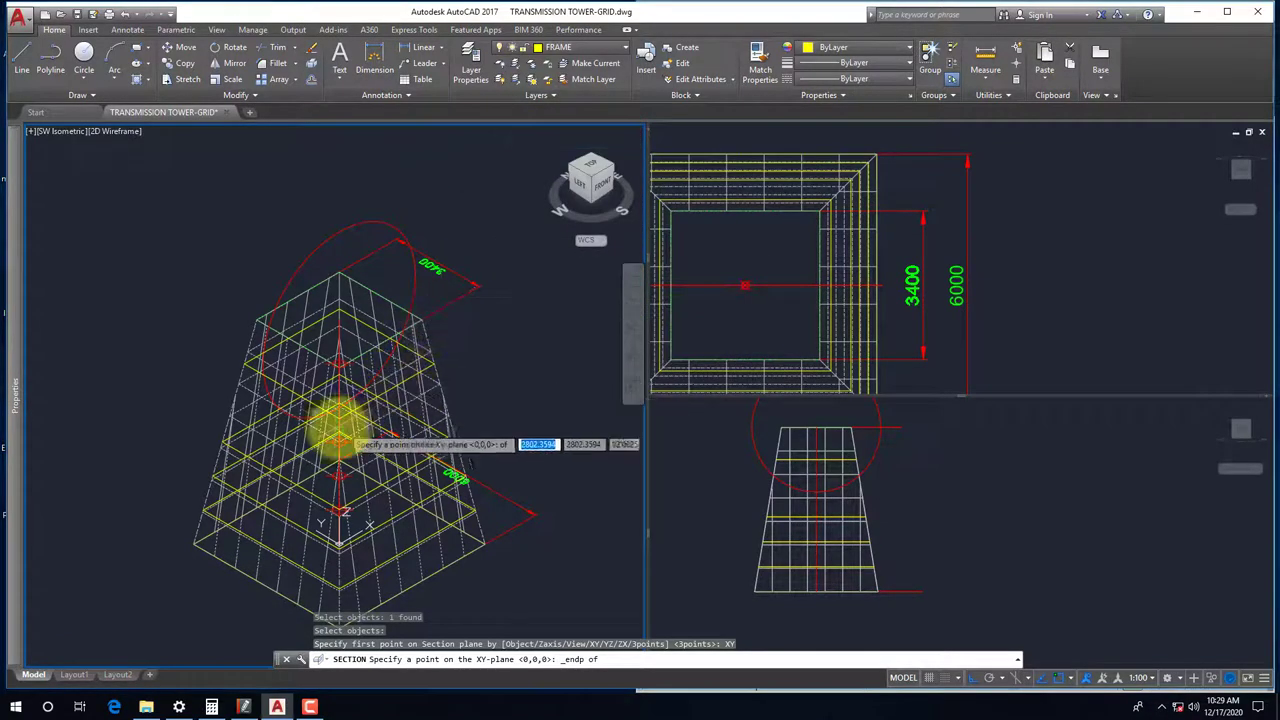
scroll(352, 385, "up", 2)
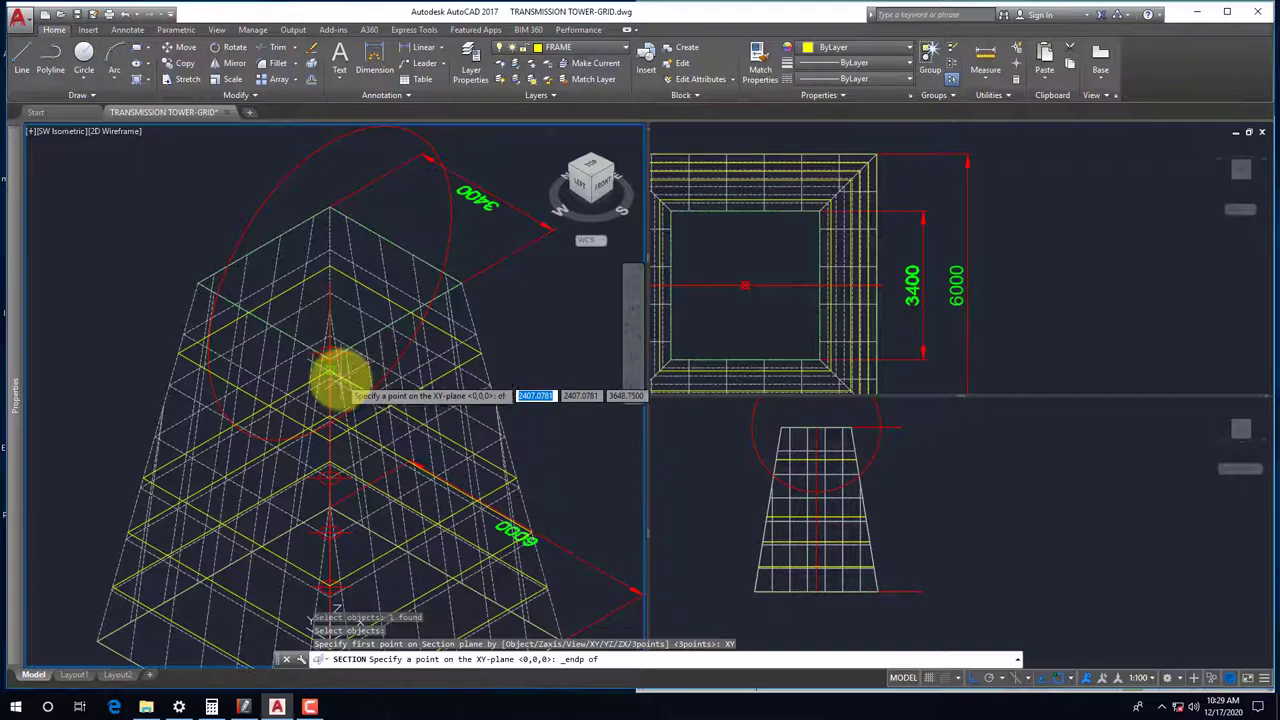
left_click(698, 469)
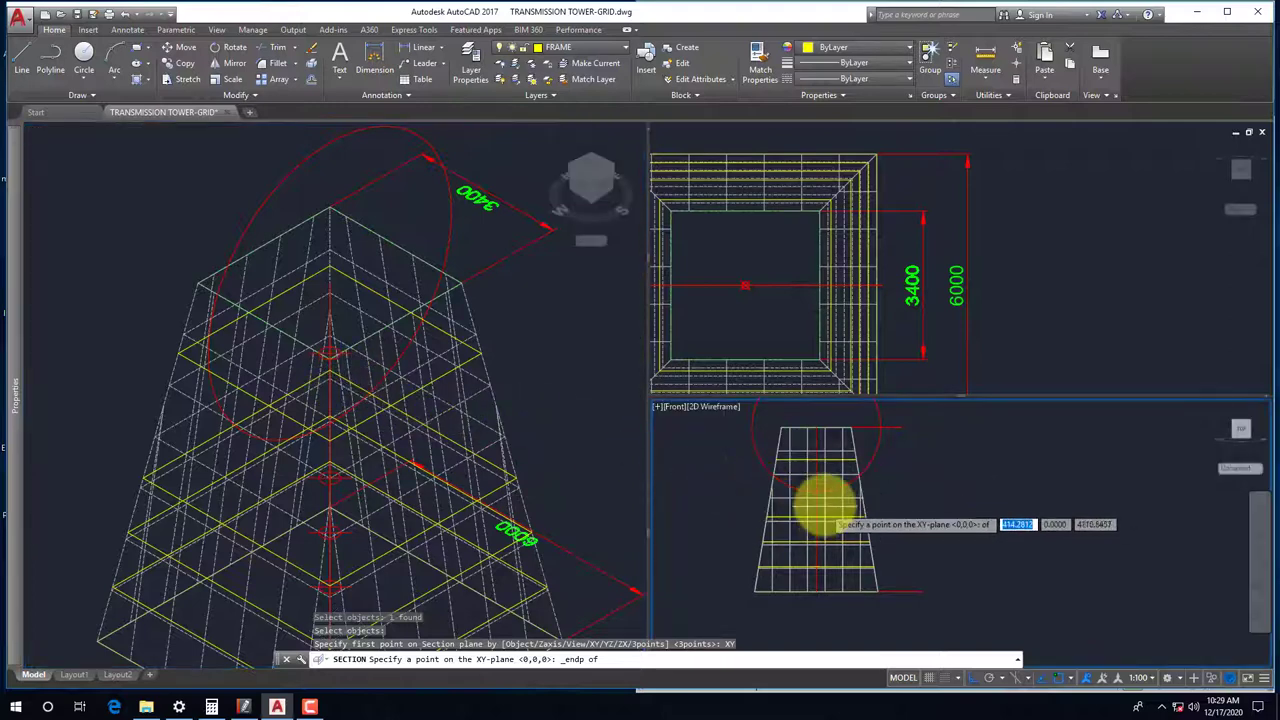
left_click(815, 510)
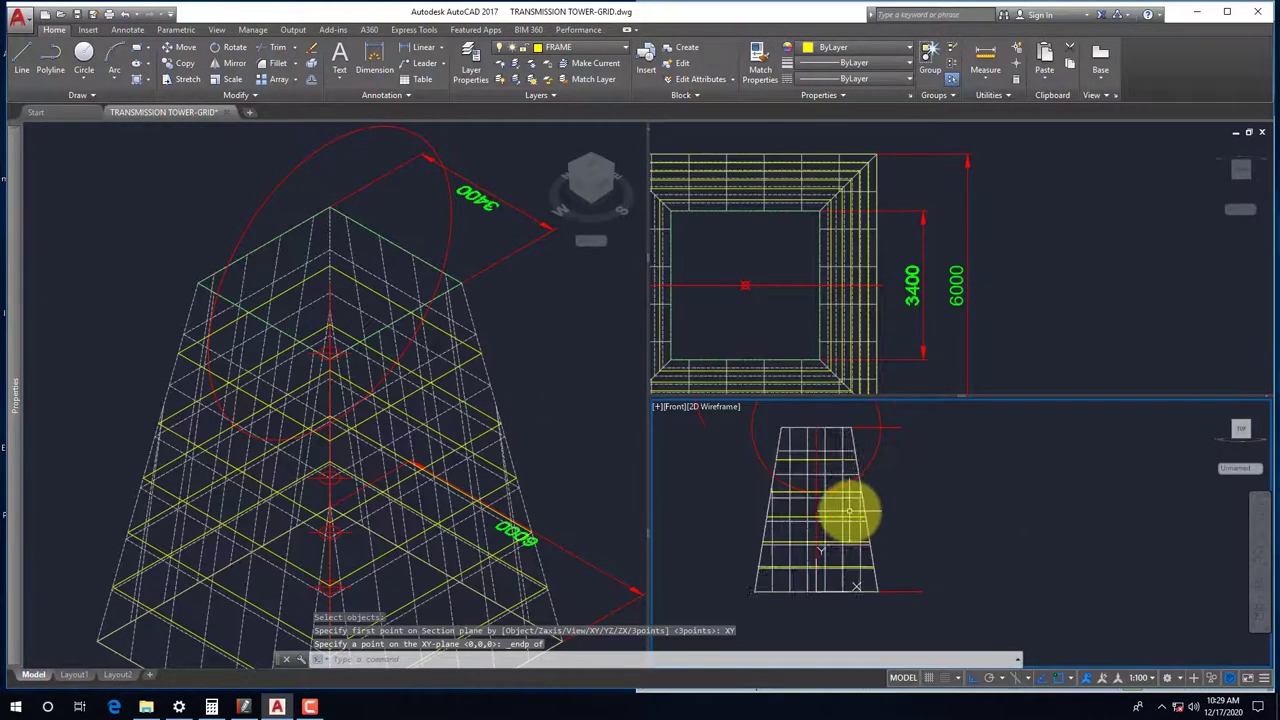
scroll(805, 502, "up", 1)
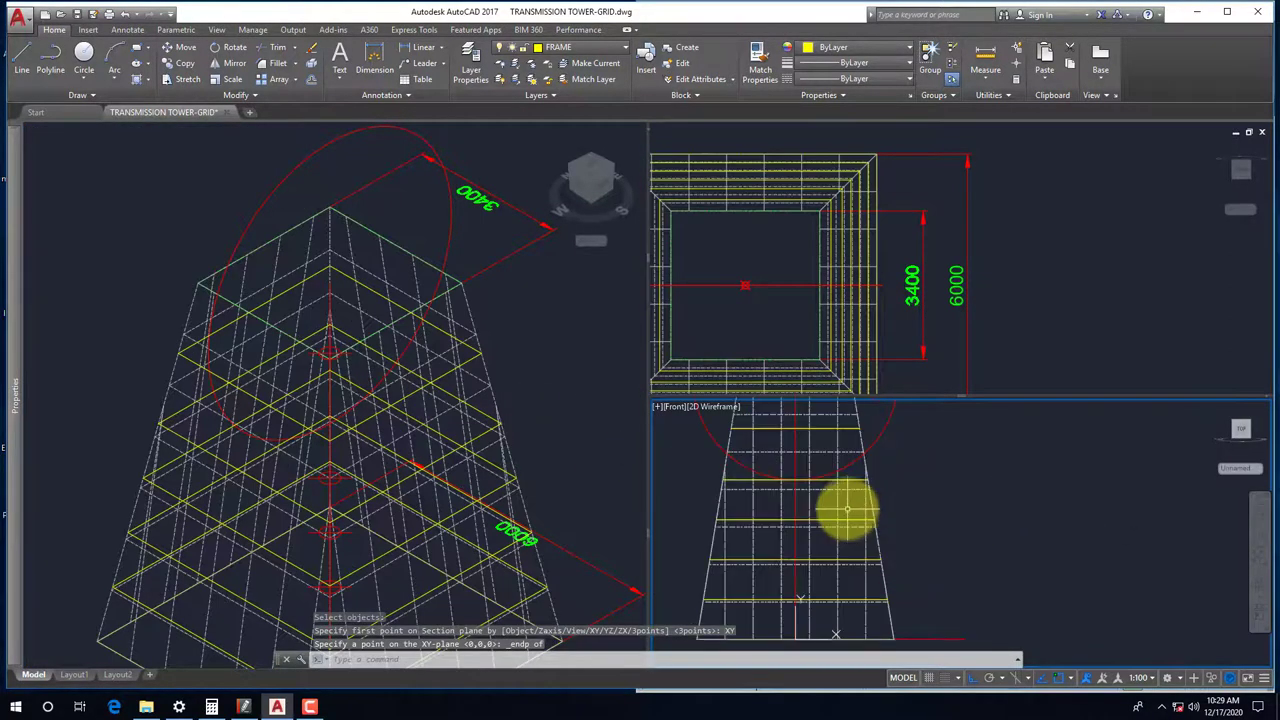
Hide the tower surface so only the square section outlines remain
left_click(500, 396)
left_click(482, 393)
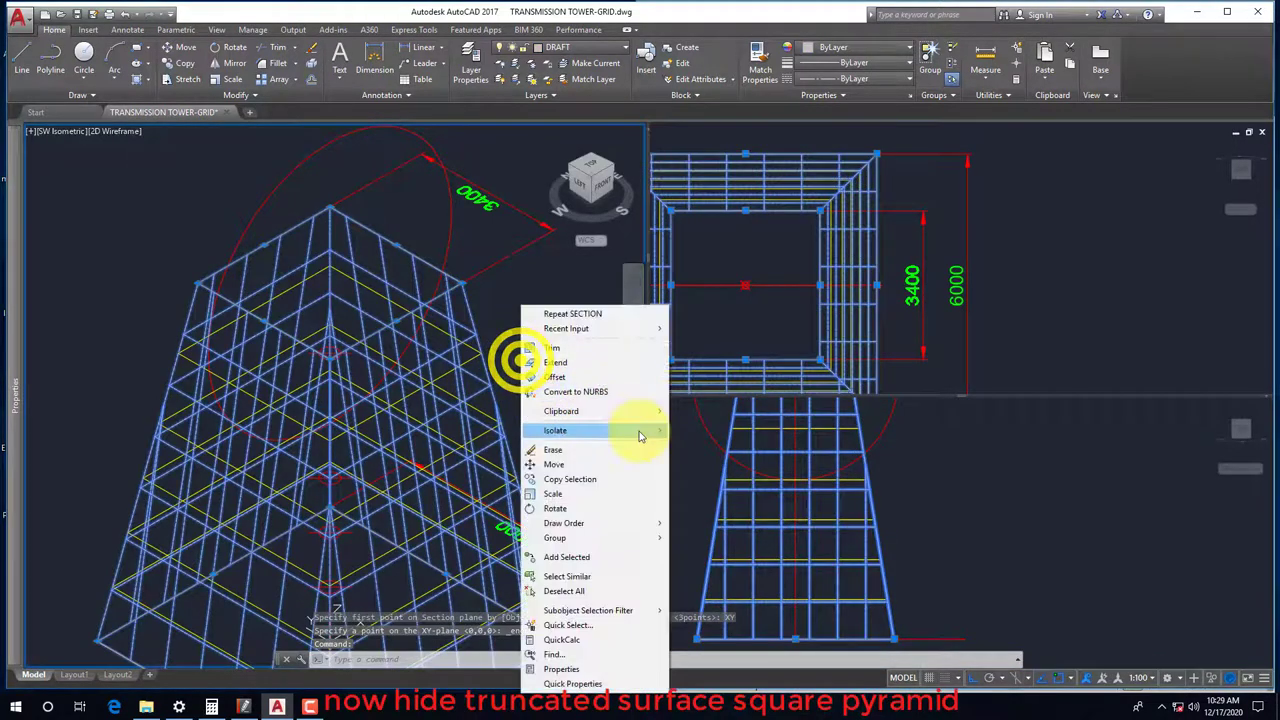
left_click(705, 437)
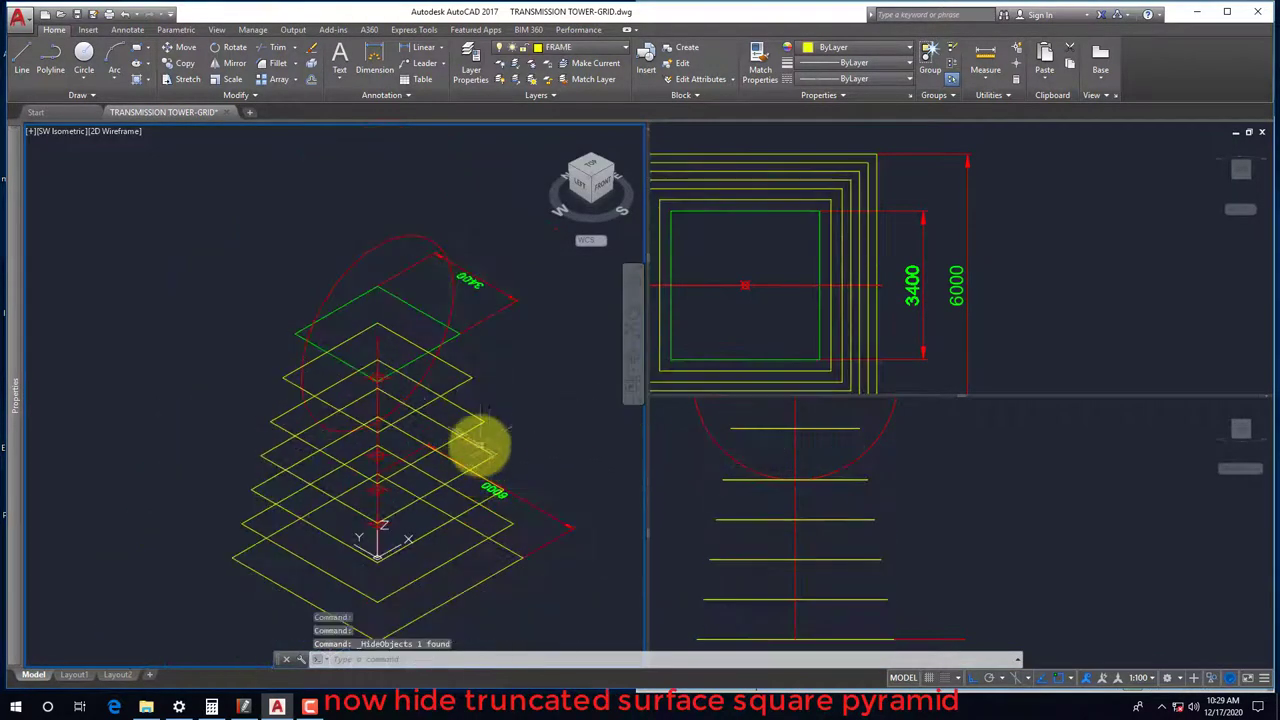
left_click(870, 500)
scroll(876, 502, "down", 2)
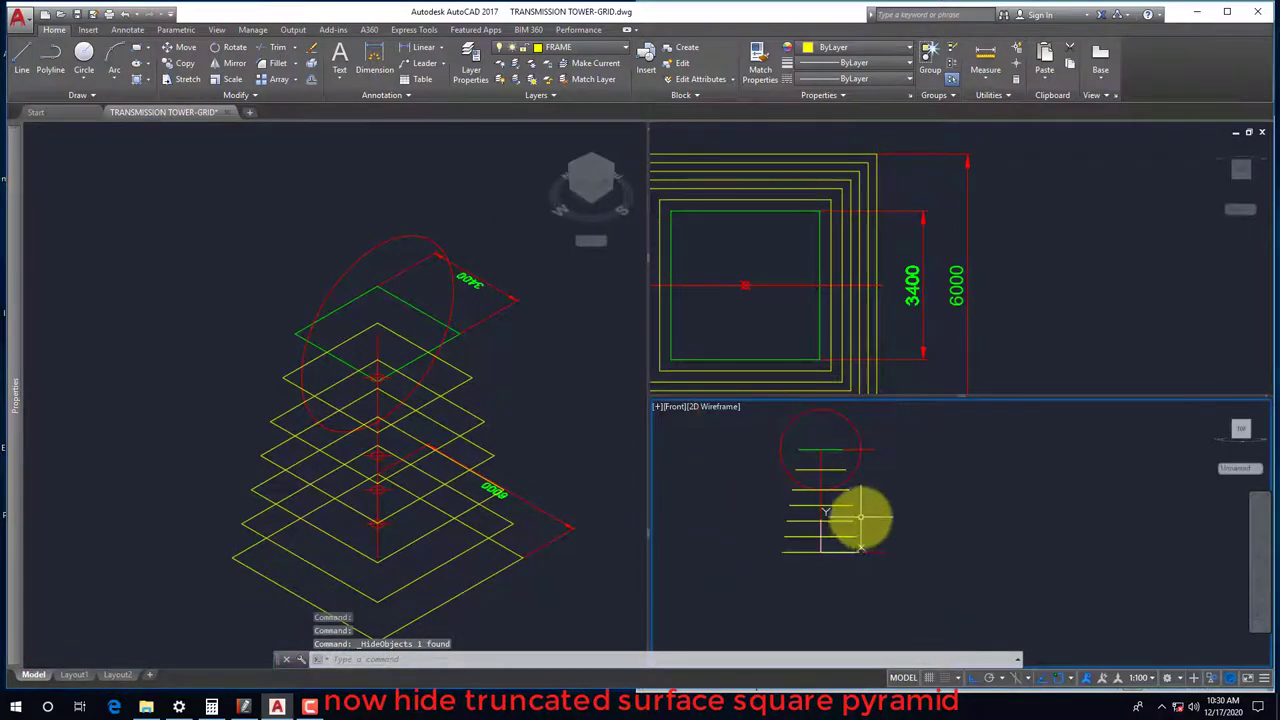
Measure a level gap with DIST and make DIM the current layer
type("d")
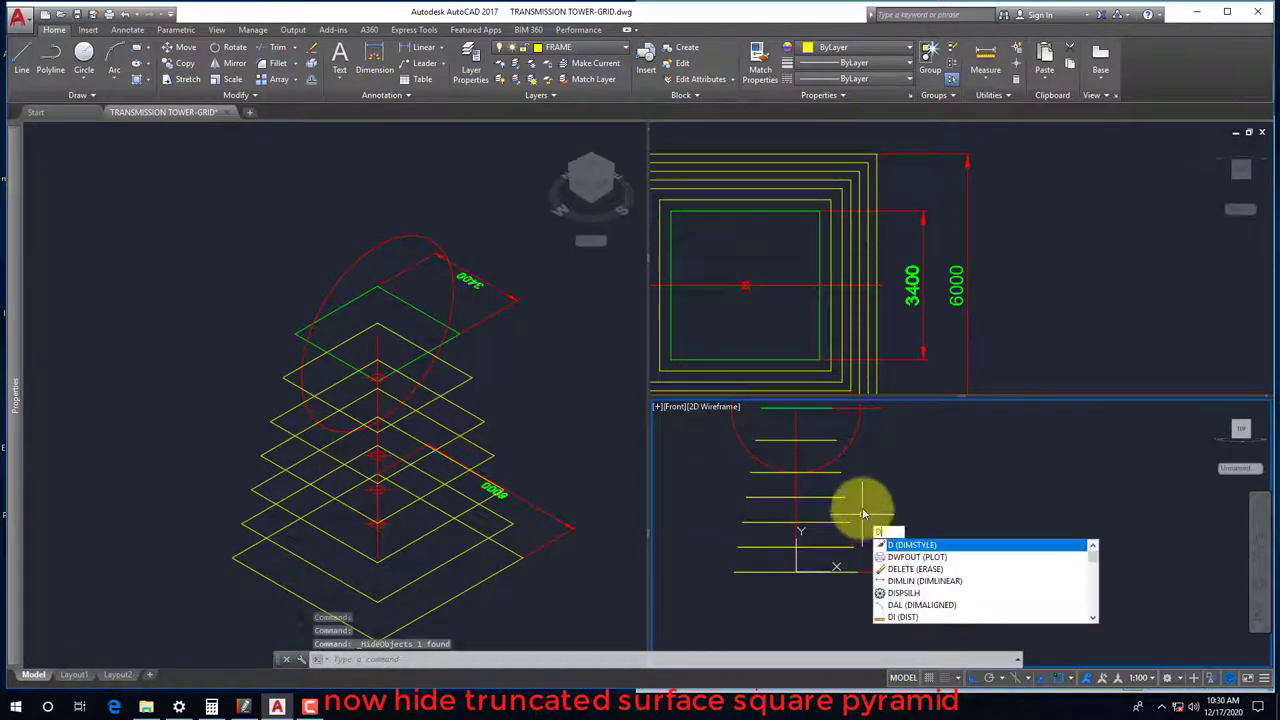
key("Return")
left_click(842, 470)
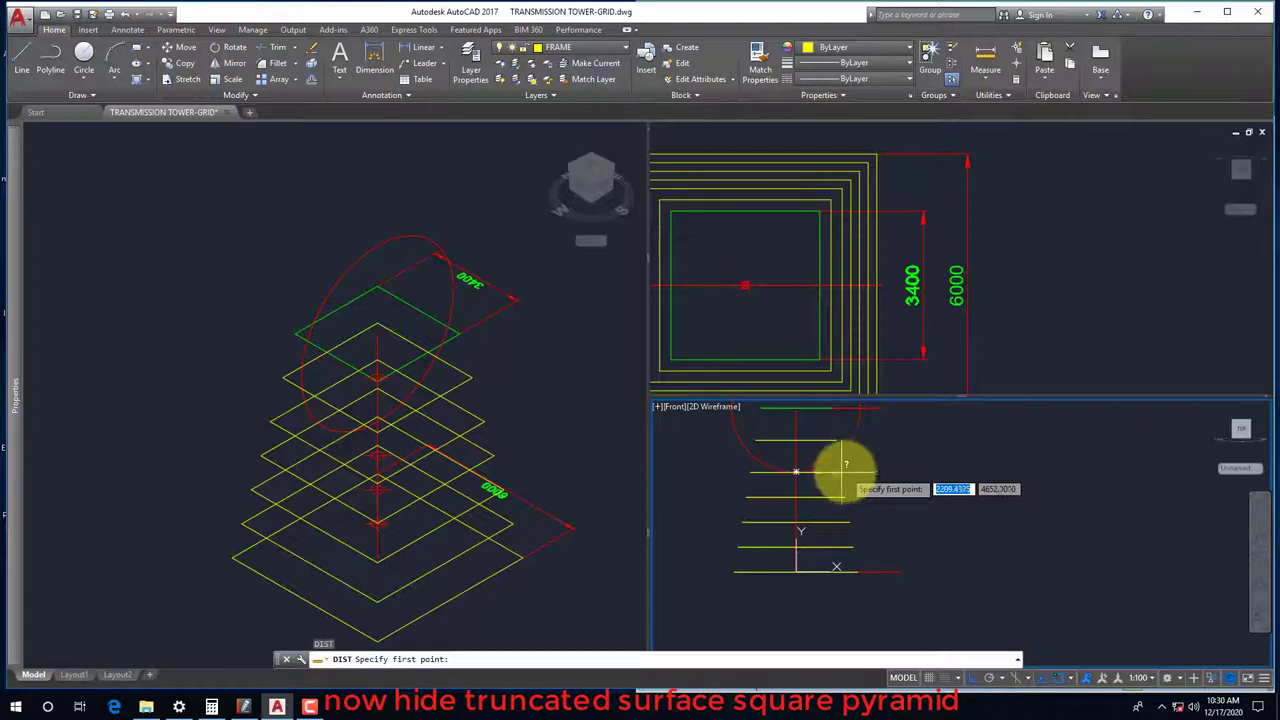
left_click(852, 494)
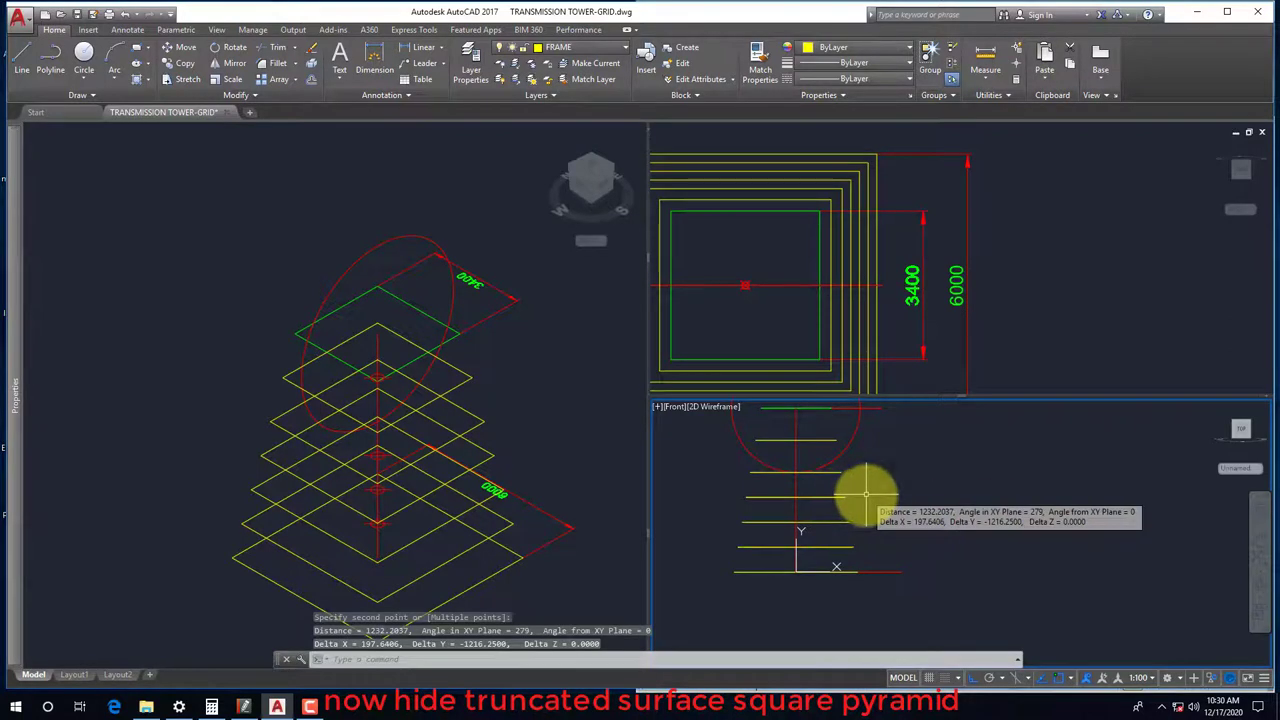
type("di")
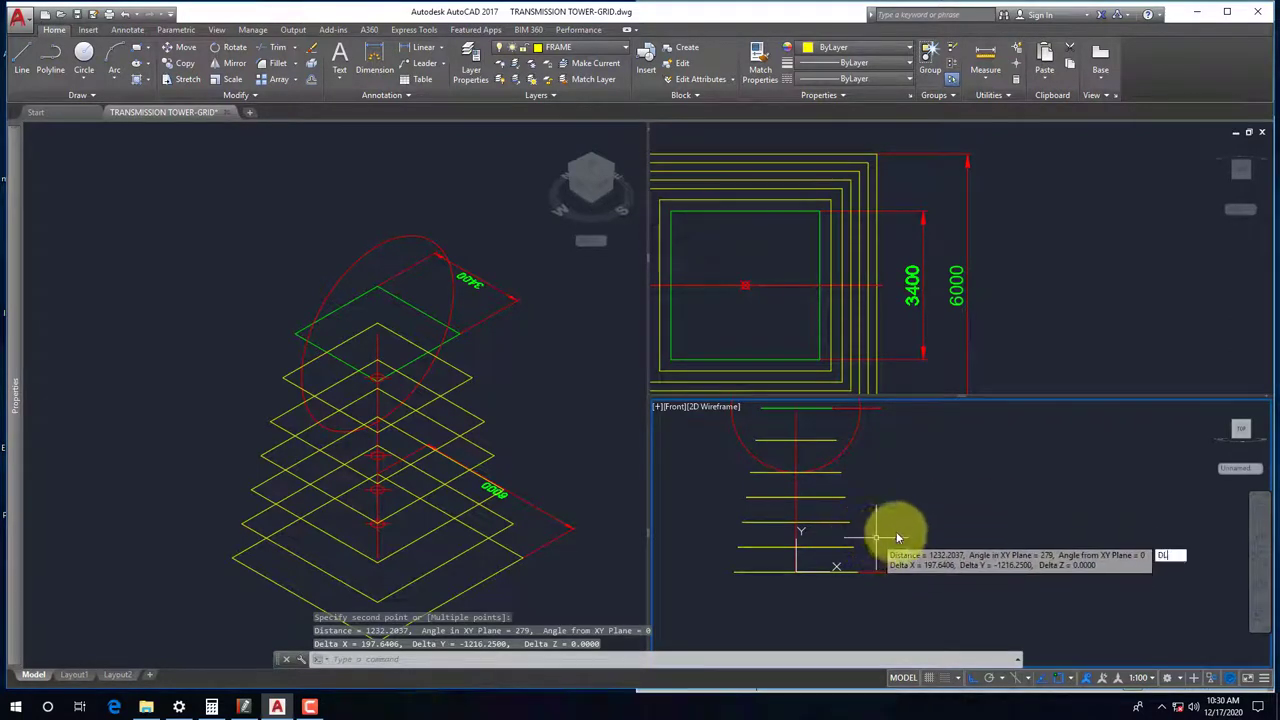
key("Escape")
left_click(585, 47)
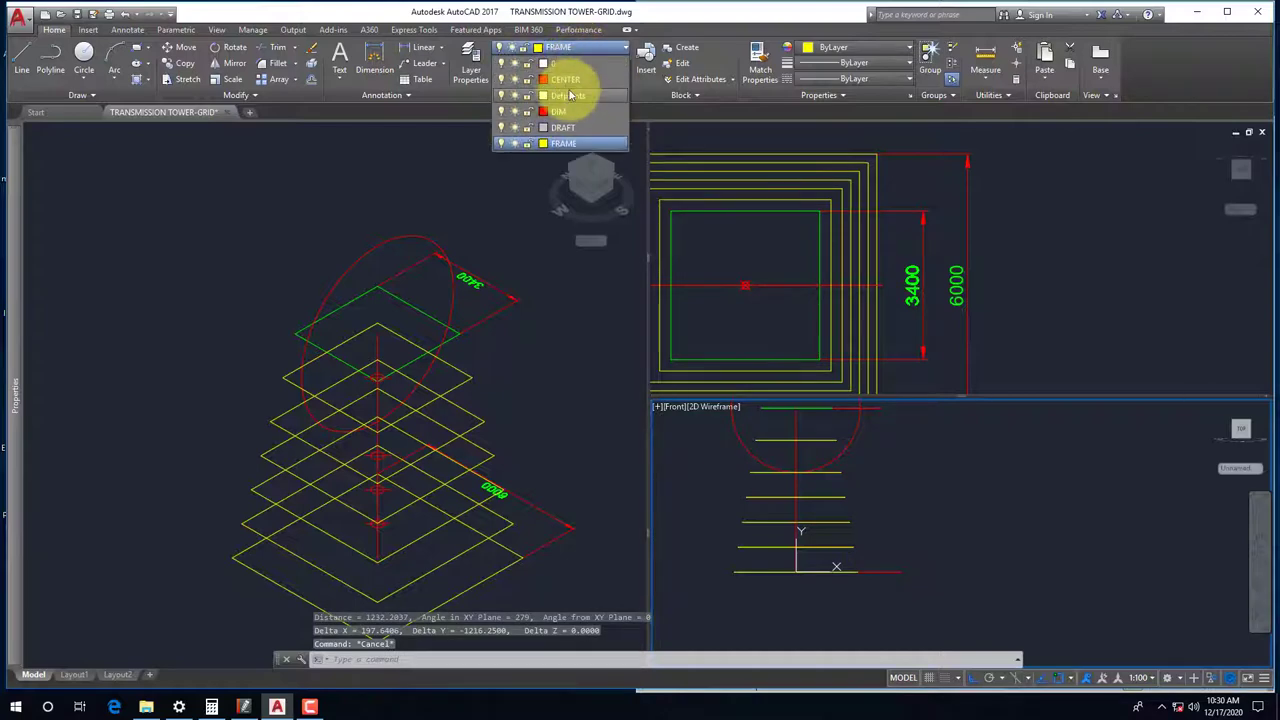
left_click(558, 111)
middle_click_drag(834, 480, 831, 549)
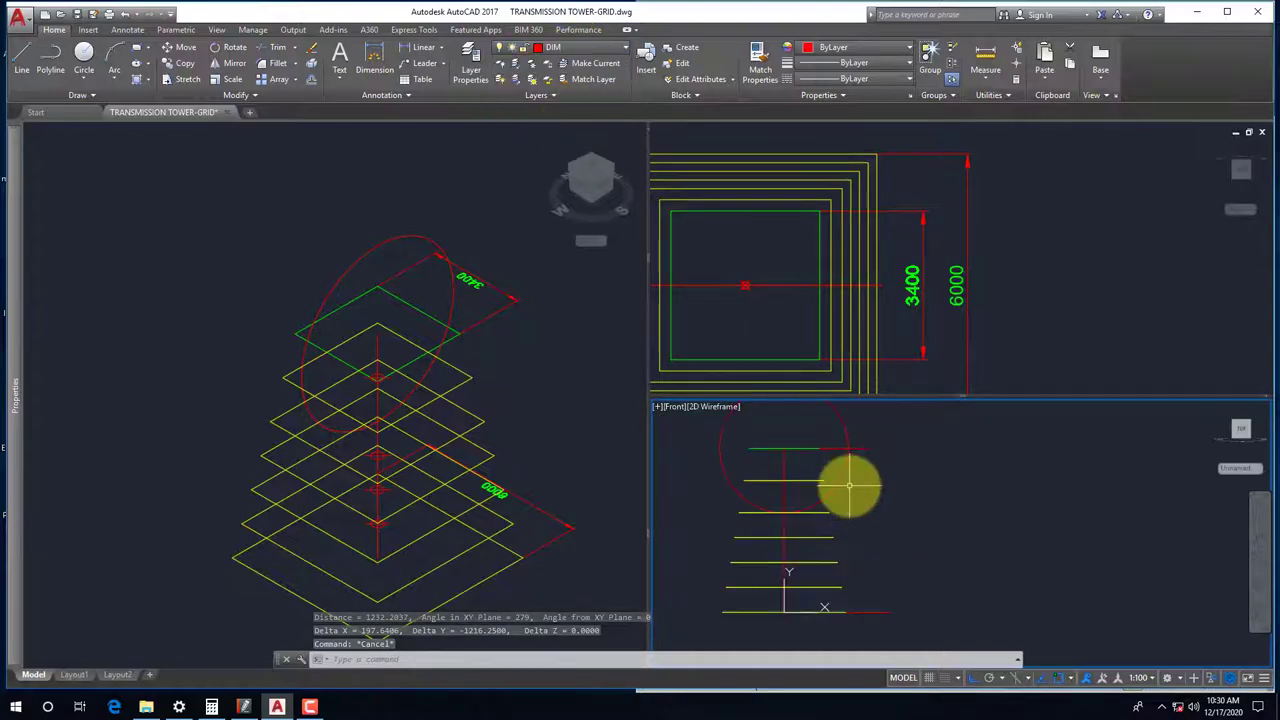
Add the 8000 overall and 3135 upper linear dimensions in the front view
type("dli")
key("Return")
left_click(868, 448)
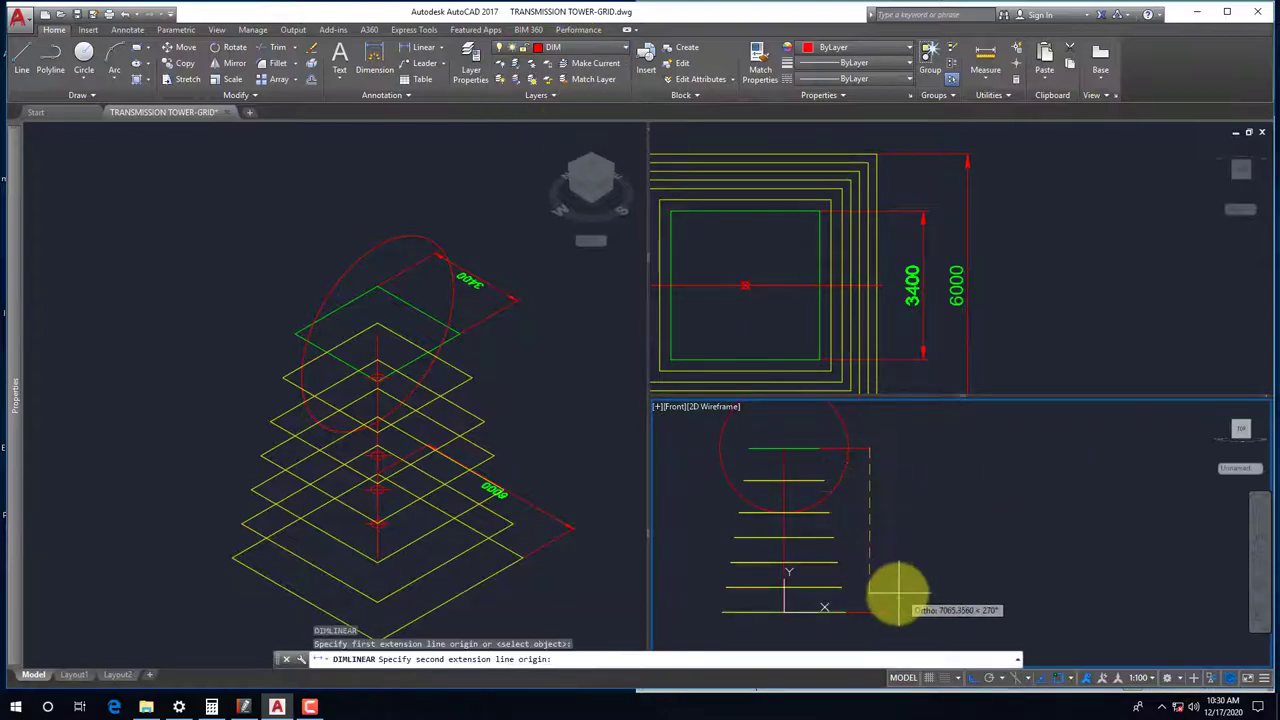
left_click(900, 582)
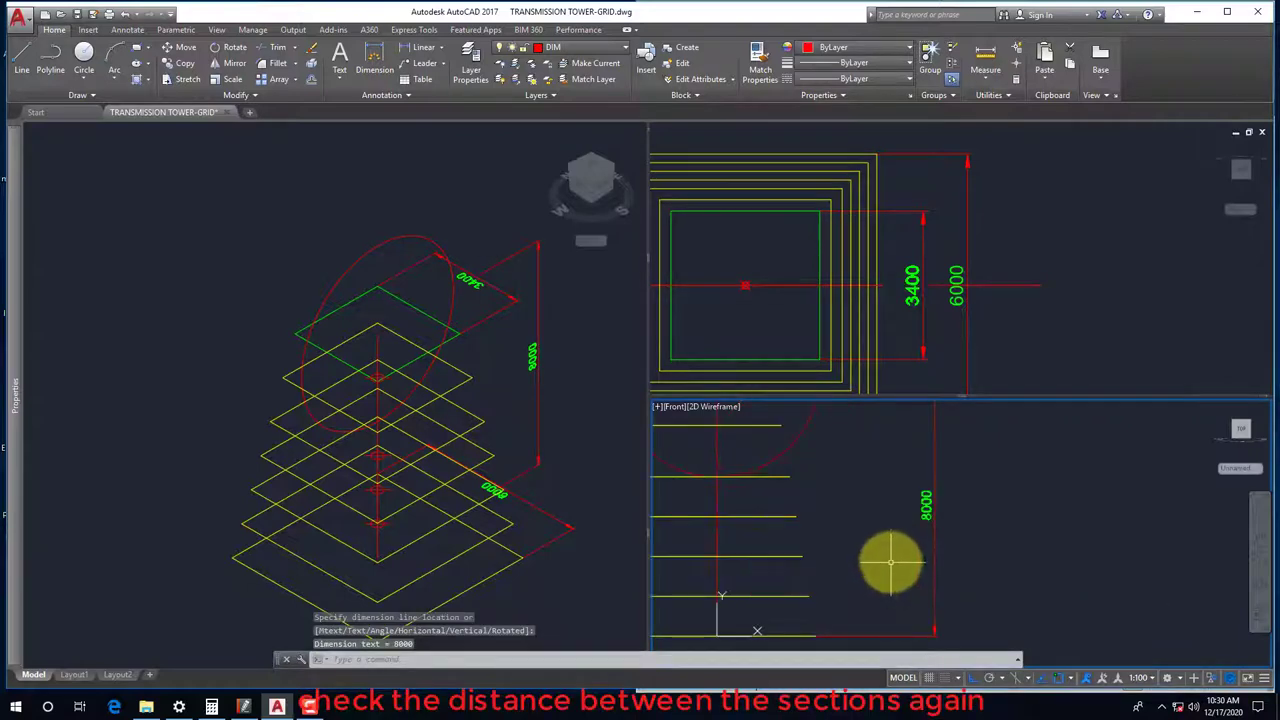
left_click(856, 487)
key("Return")
left_click(865, 448)
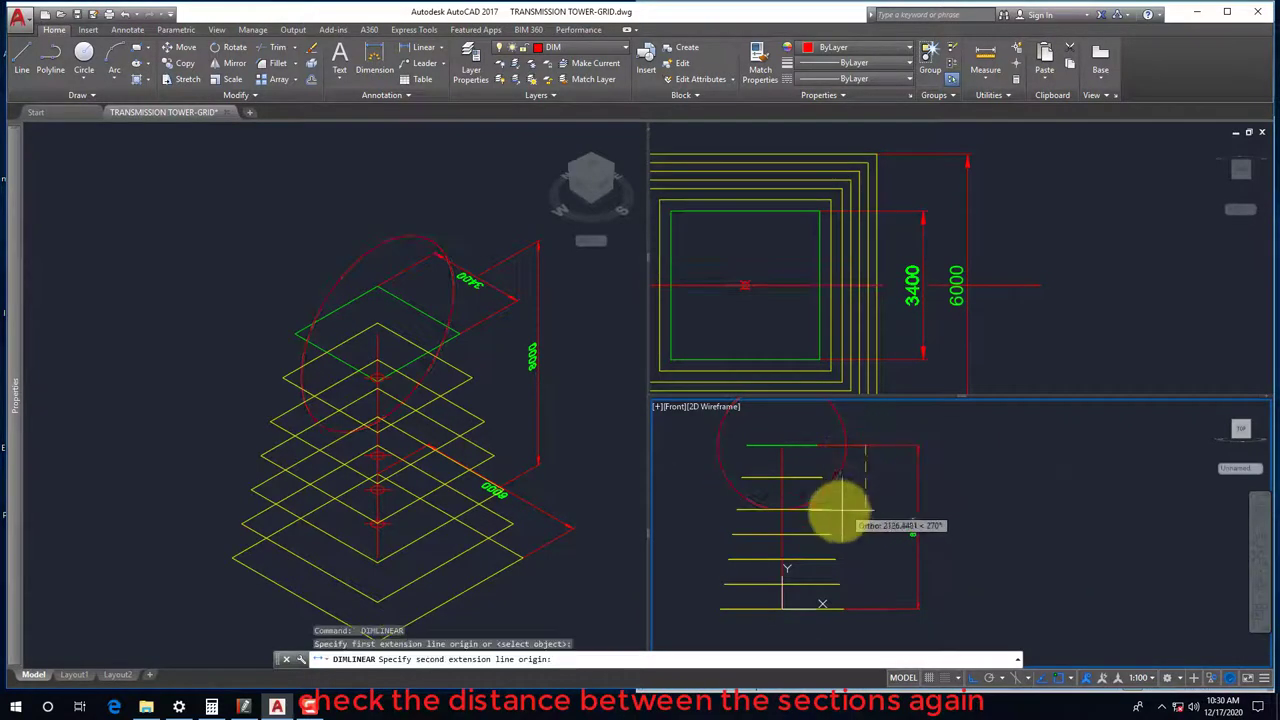
left_click(830, 510)
scroll(870, 490, "up", 2)
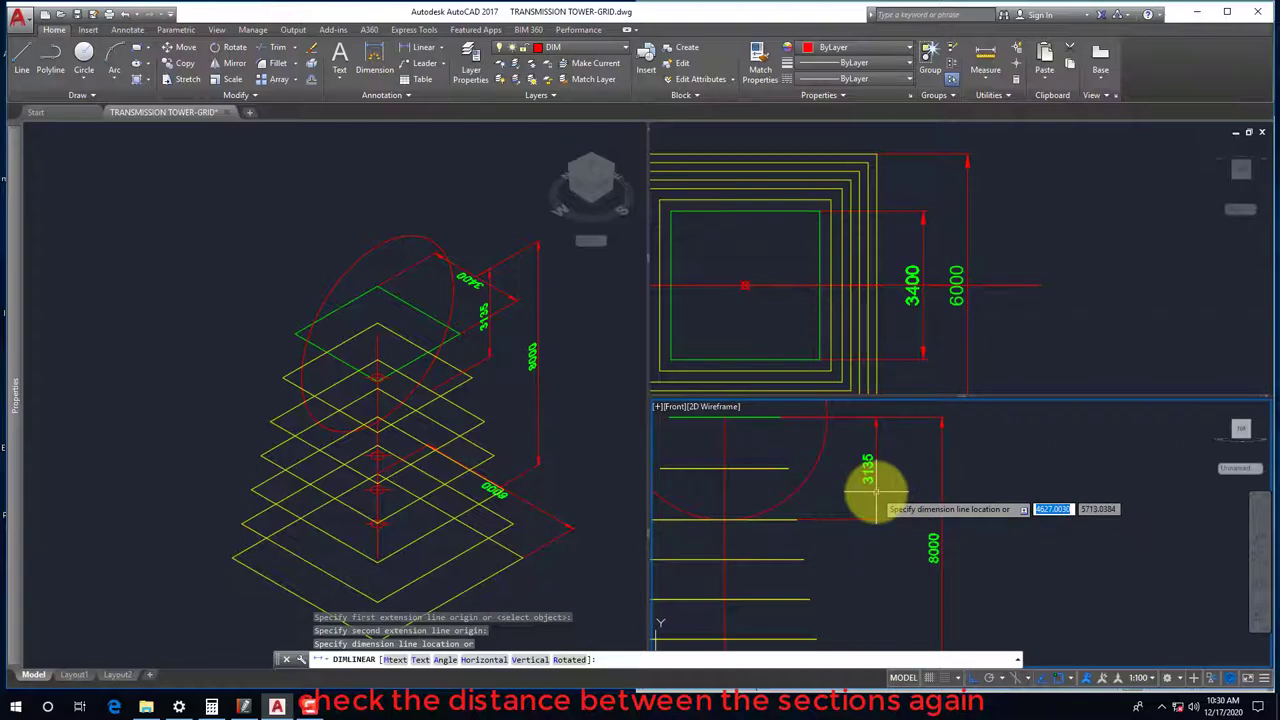
left_click(875, 490)
scroll(873, 520, "down", 2)
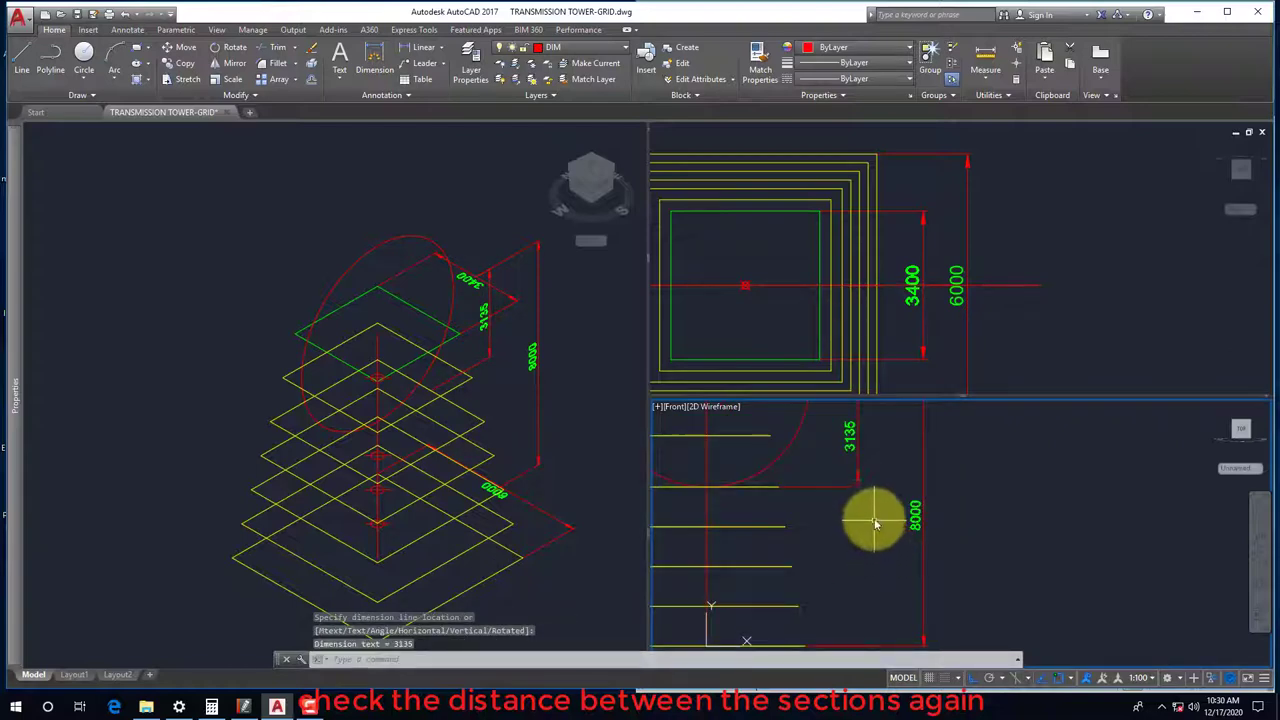
Continue the chain with a 4865 dimension below the 3135
type("DIO")
key("Return")
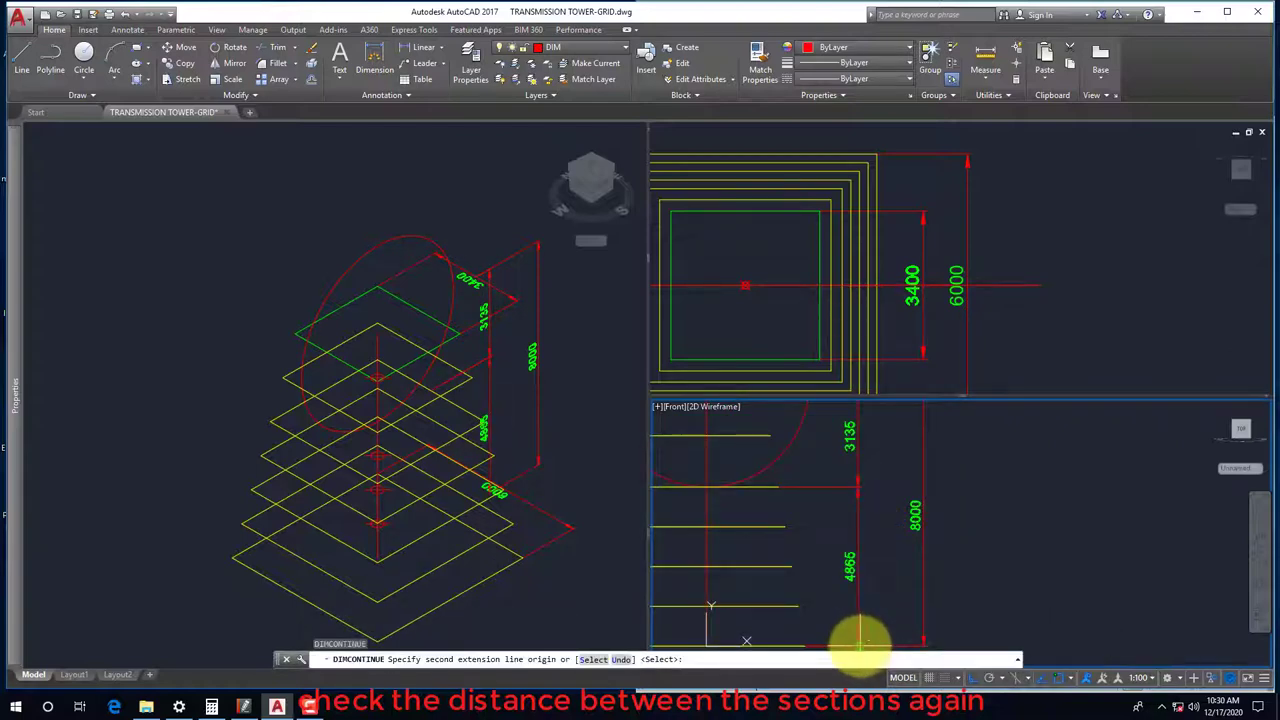
left_click(858, 642)
key("Escape")
scroll(835, 505, "up", 1)
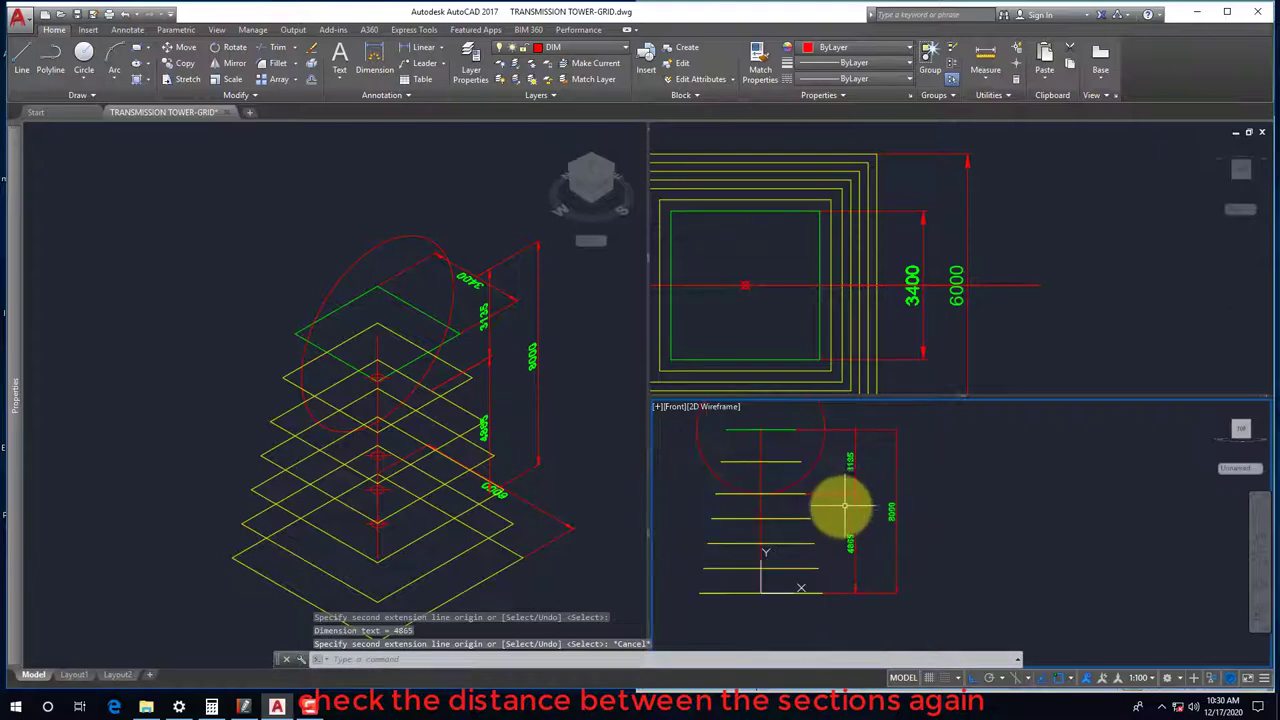
scroll(830, 502, "down", 1)
Stretch the 3135/4865 dimensions outward away from the tower
middle_click_drag(828, 500, 800, 500)
type("s")
key("Return")
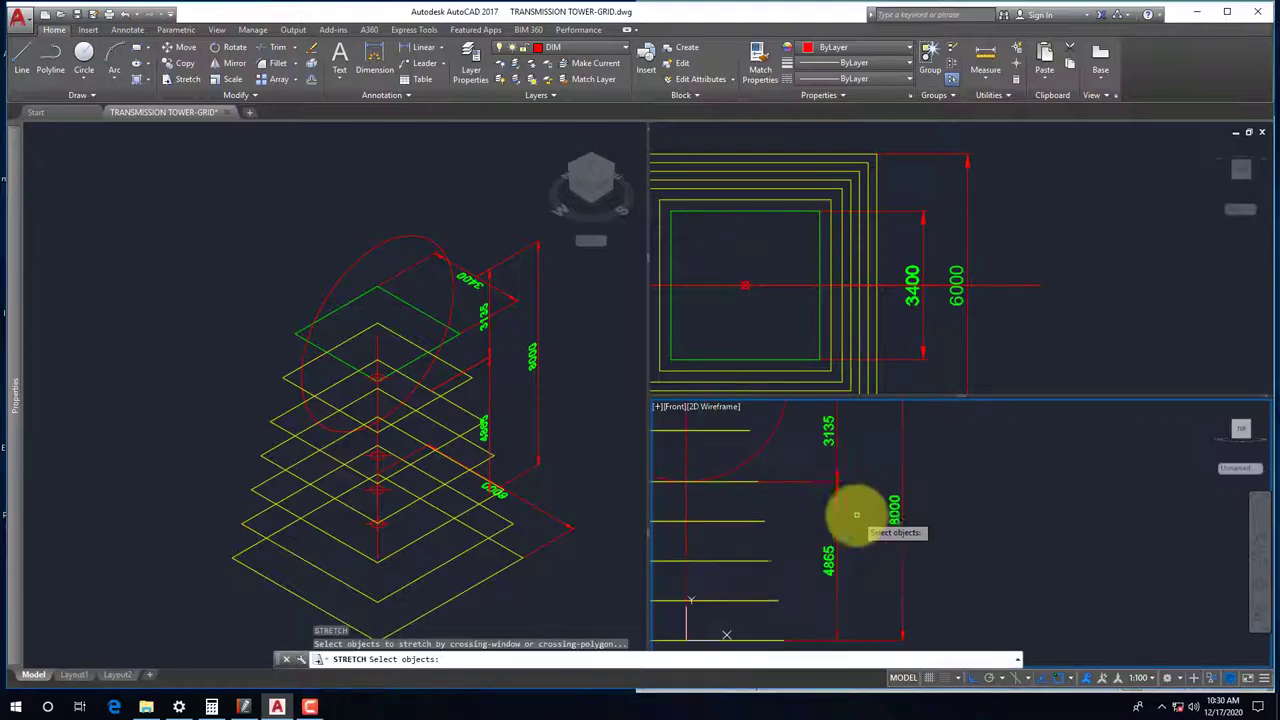
left_click(858, 508)
left_click(822, 480)
key("Return")
left_click(871, 443)
left_click(894, 557)
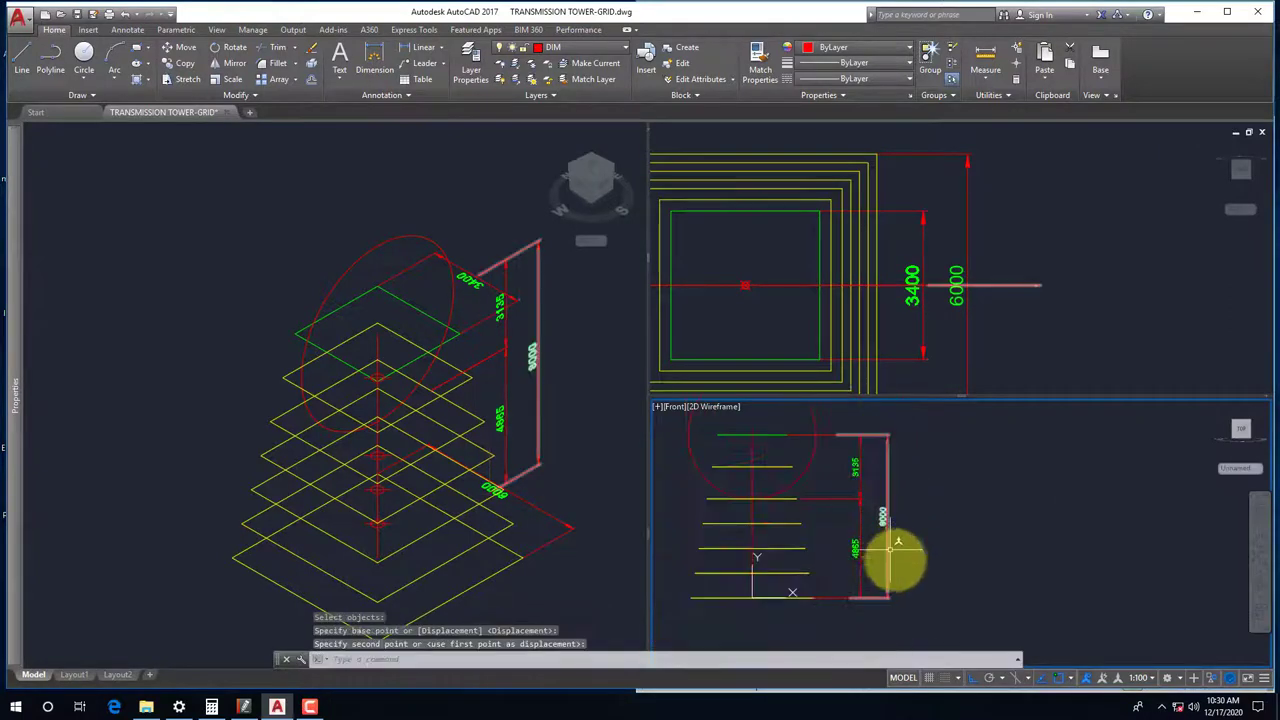
Stretch the remaining height dimensions into their new outer position
key("Return")
left_click(916, 604)
left_click(846, 423)
key("Return")
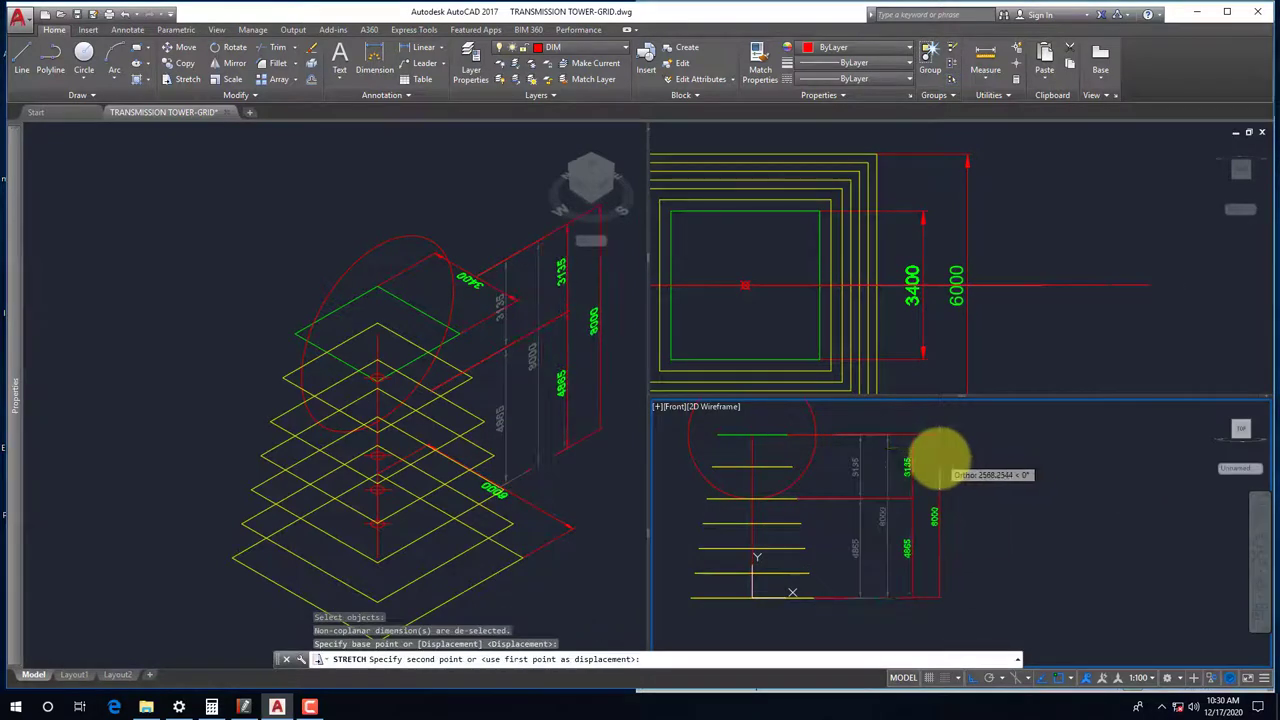
left_click(934, 457)
left_click(870, 480)
scroll(838, 537, "up", 2)
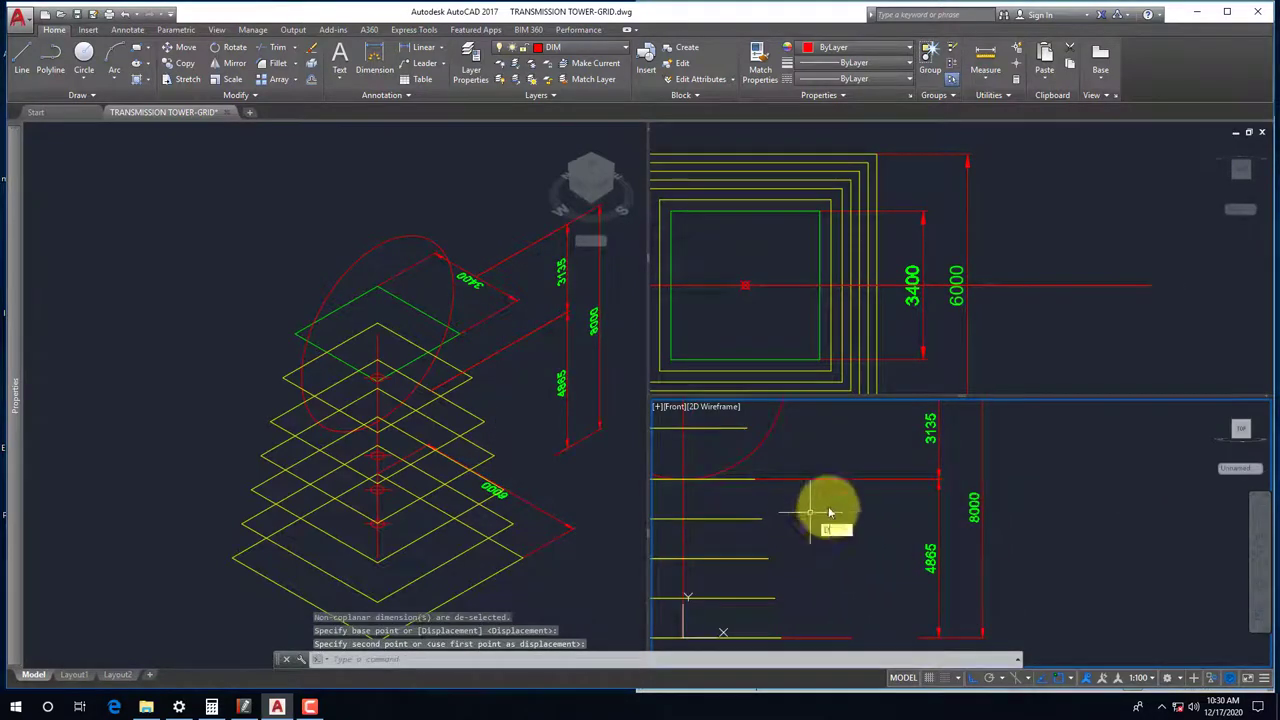
Dimension the lower level spacing with a continued chain of 1216 vertical dimensions
type("dli")
key("Return")
left_click(800, 480)
left_click(760, 518)
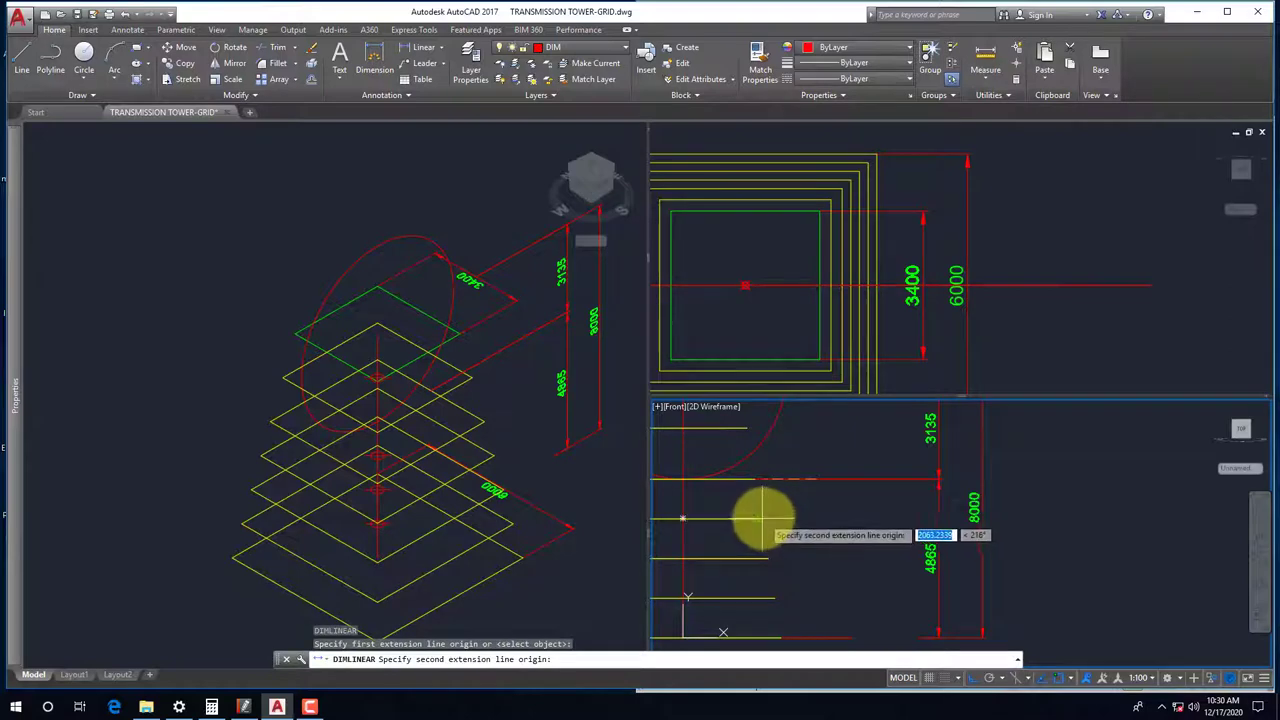
left_click(873, 510)
type("DC")
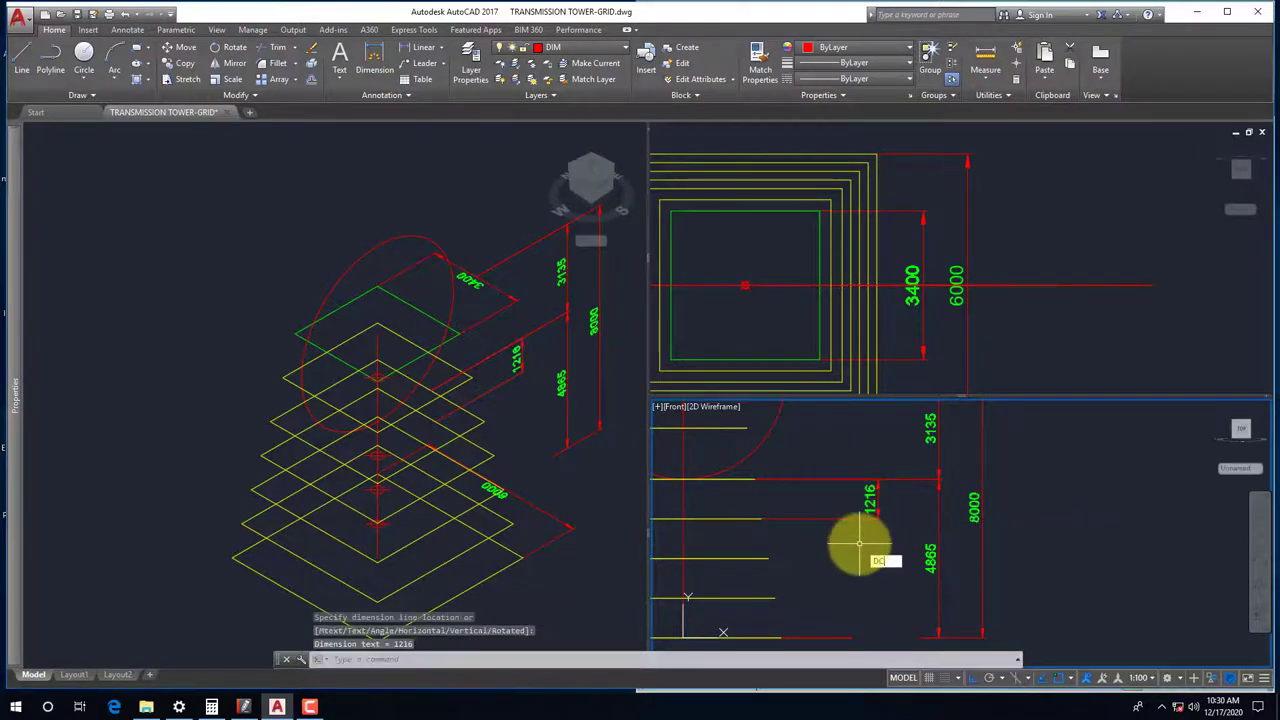
key("Return")
left_click(767, 558)
left_click(776, 598)
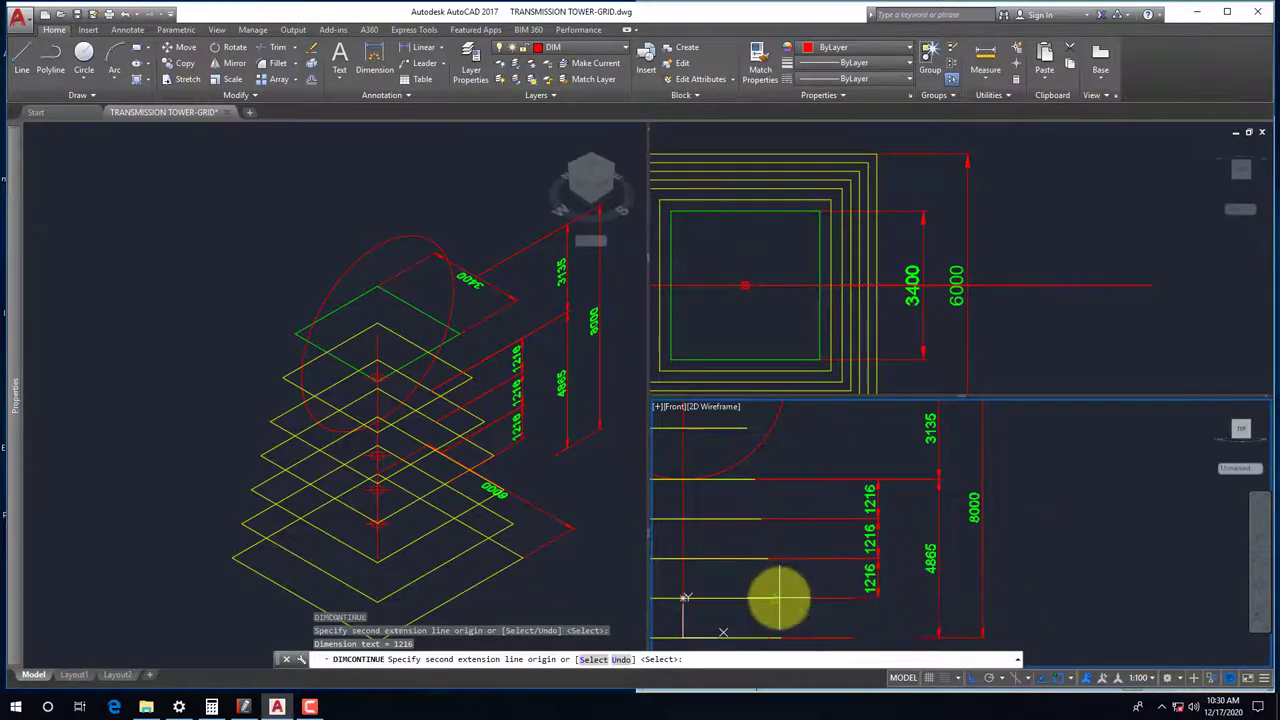
left_click(784, 636)
key("Escape")
scroll(849, 531, "down", 2)
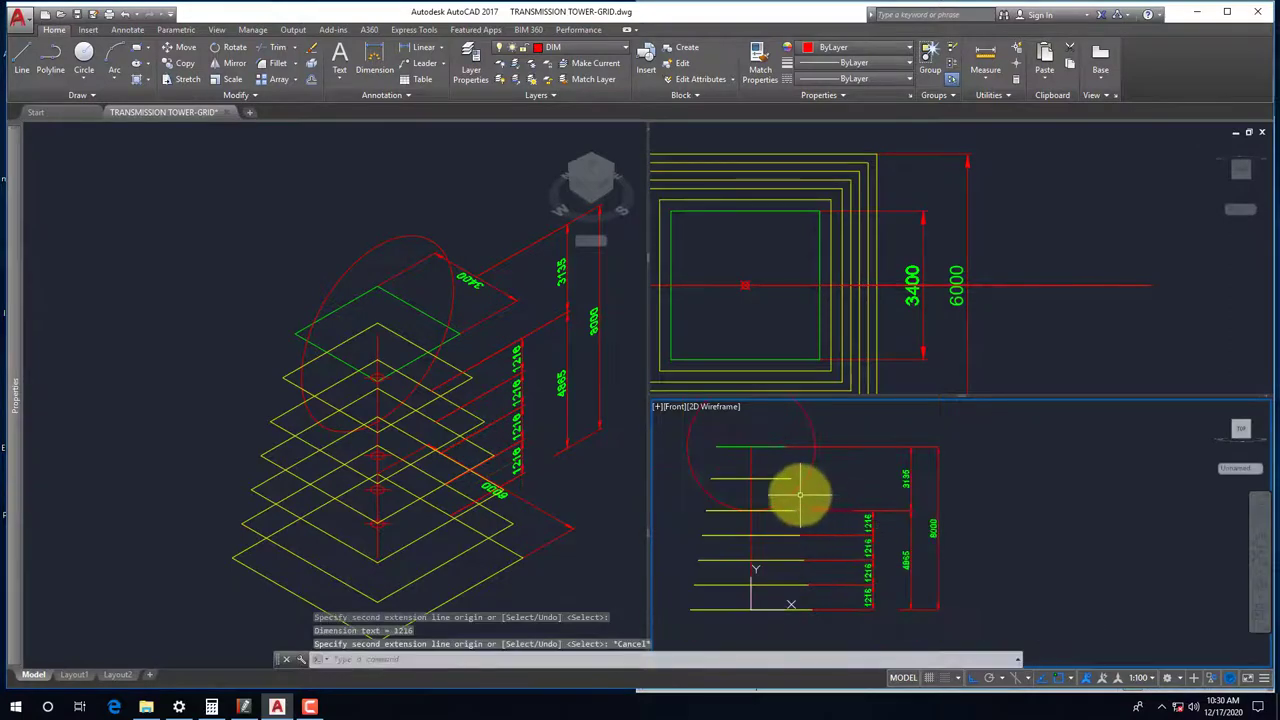
scroll(800, 494, "up", 2)
Split the 3135 top segment with two stacked 1568 dimensions
type("li")
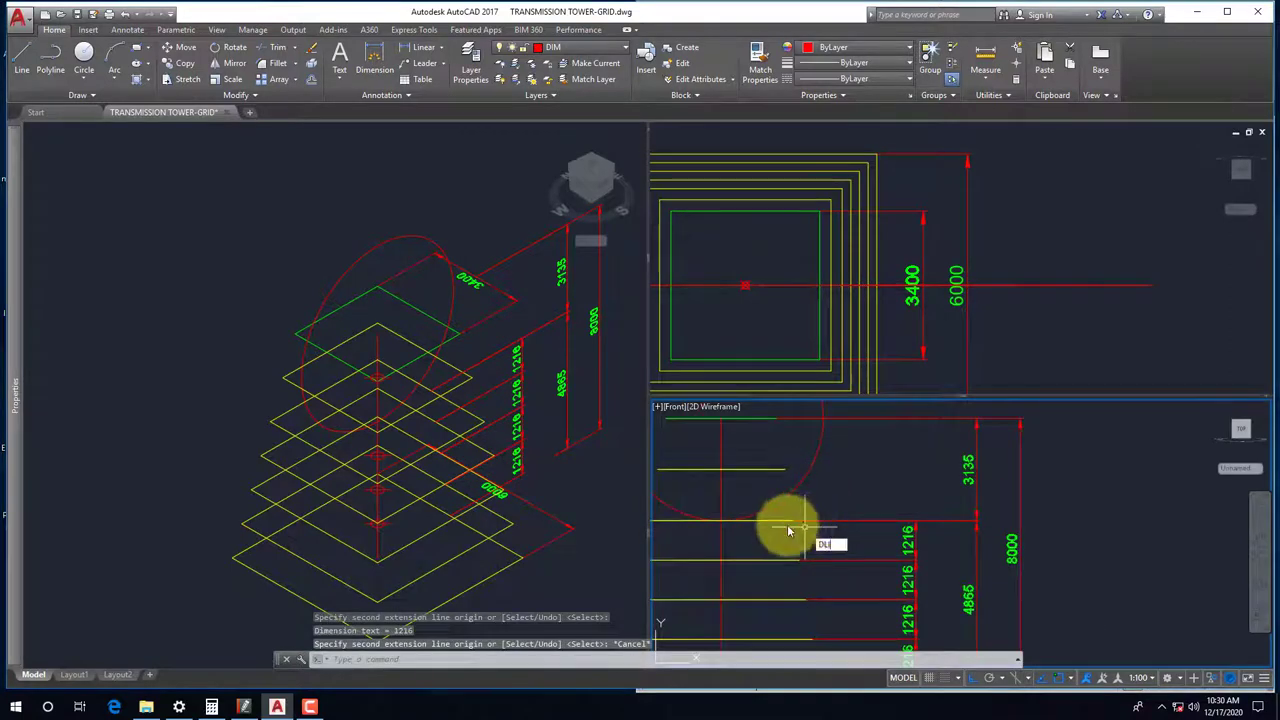
key("Return")
left_click(785, 468)
left_click(800, 520)
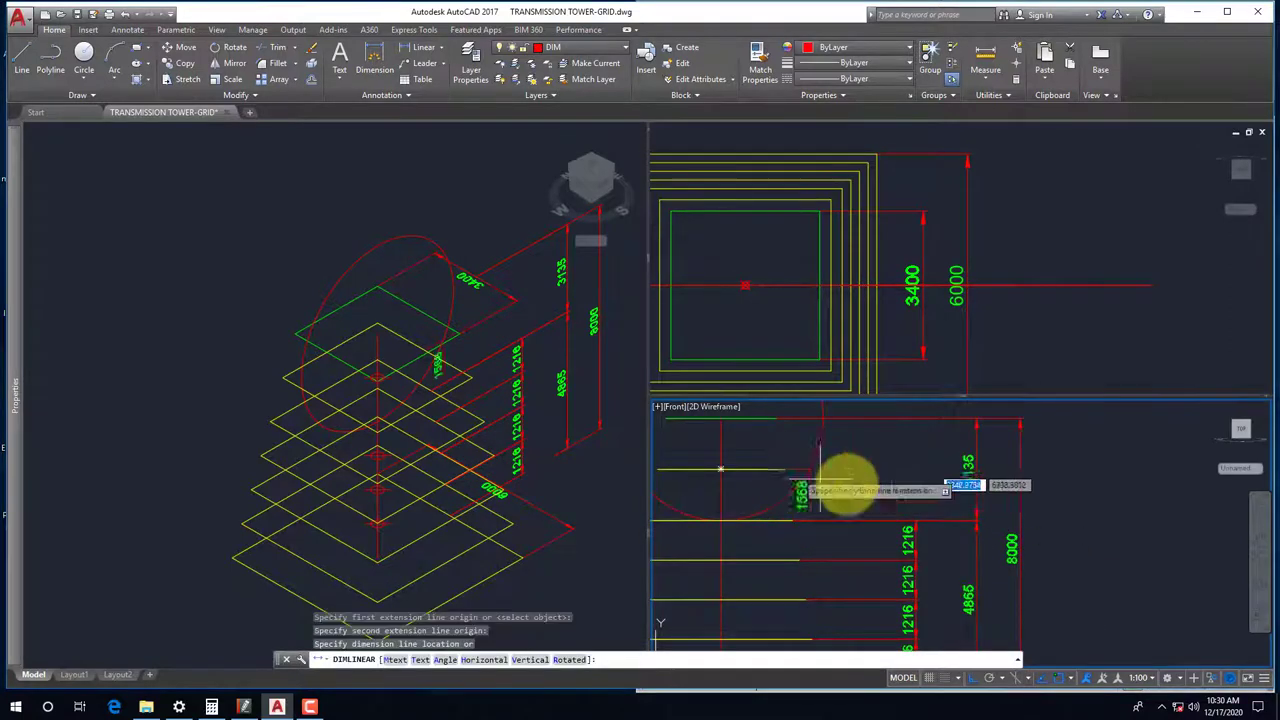
left_click(912, 522)
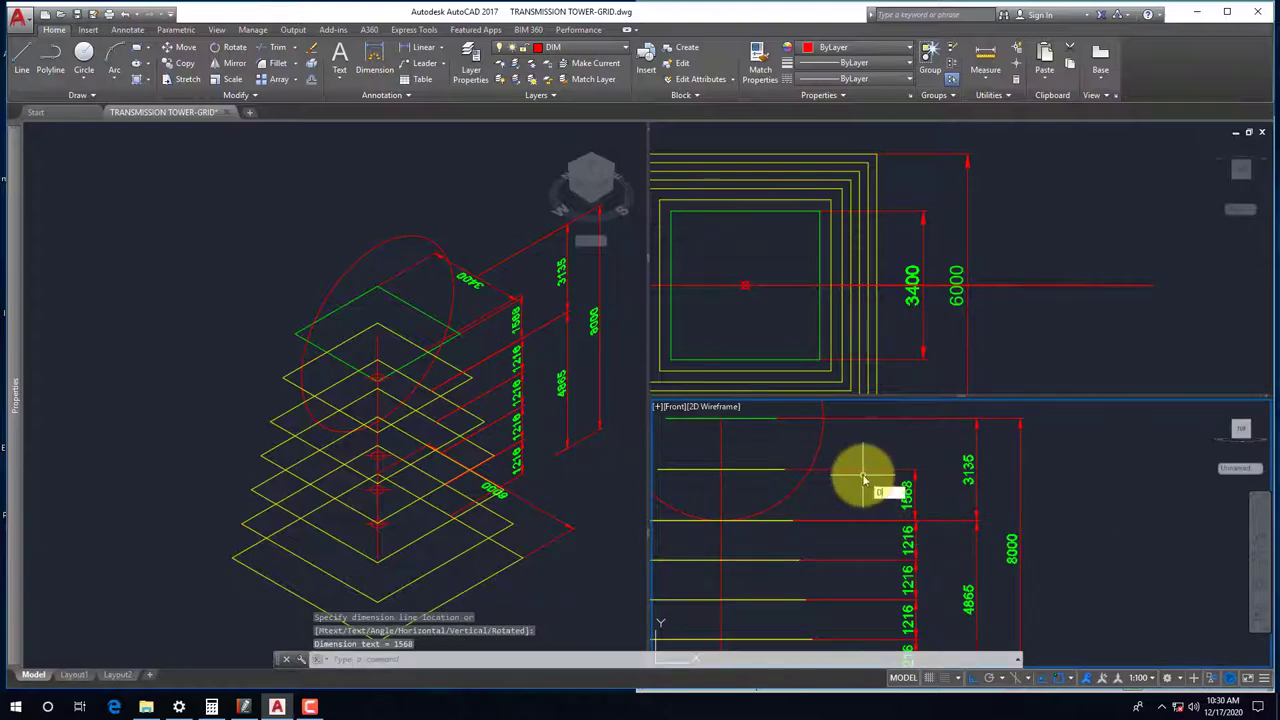
type("dco")
key("Return")
left_click(777, 421)
key("Escape")
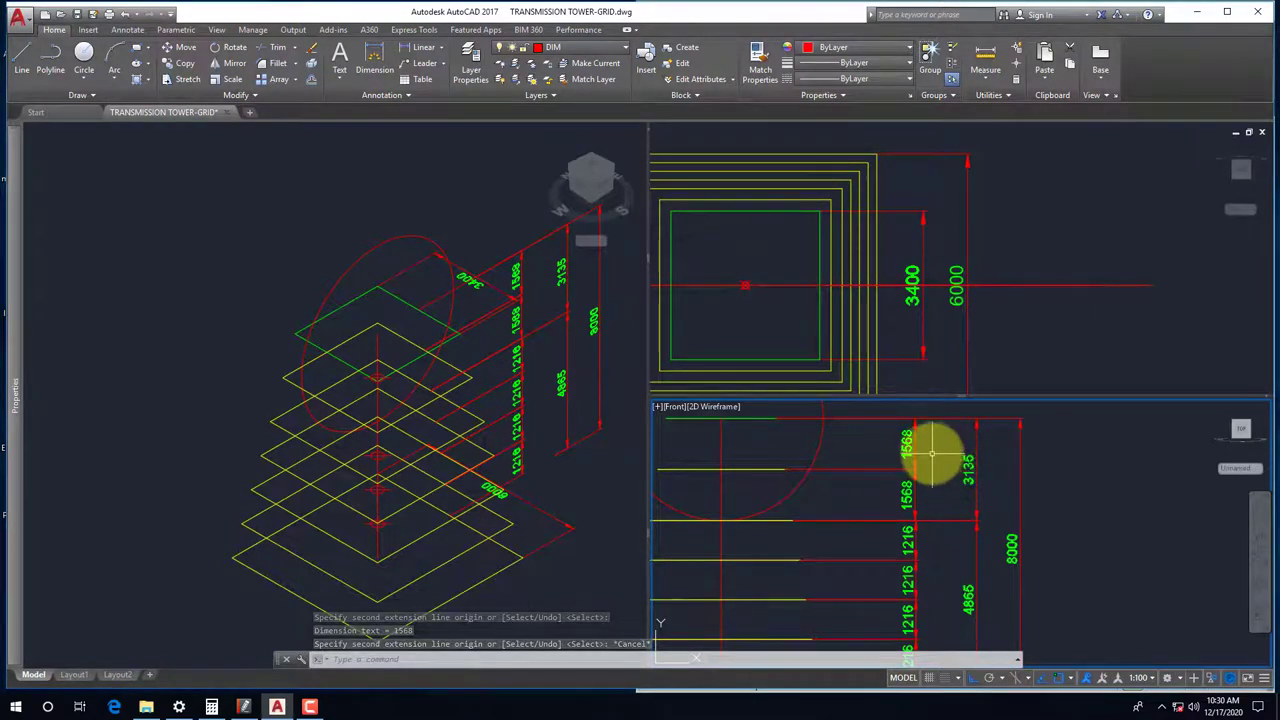
Save TRANSMISSION TOWER-GRID.dwg with Ctrl+S
key("ctrl+s")
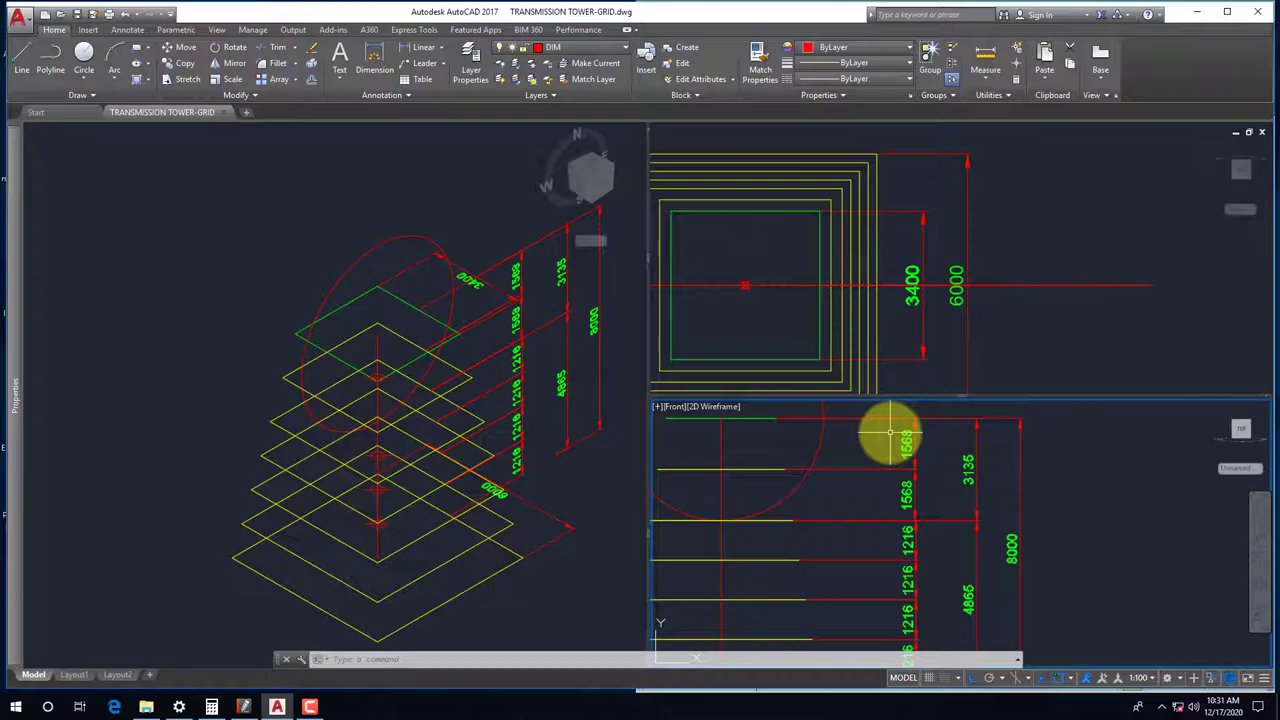
Activate the isometric viewport and make FRAME the current layer
left_click(256, 362)
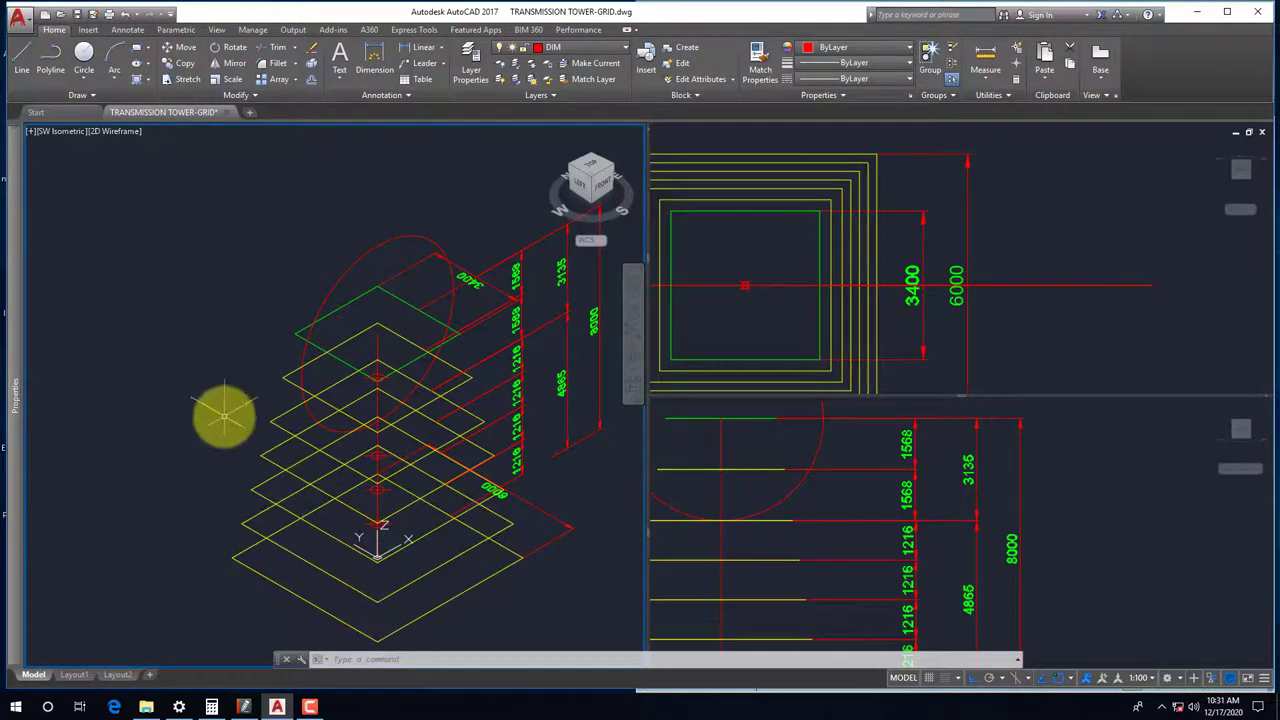
left_click(555, 48)
left_click(563, 134)
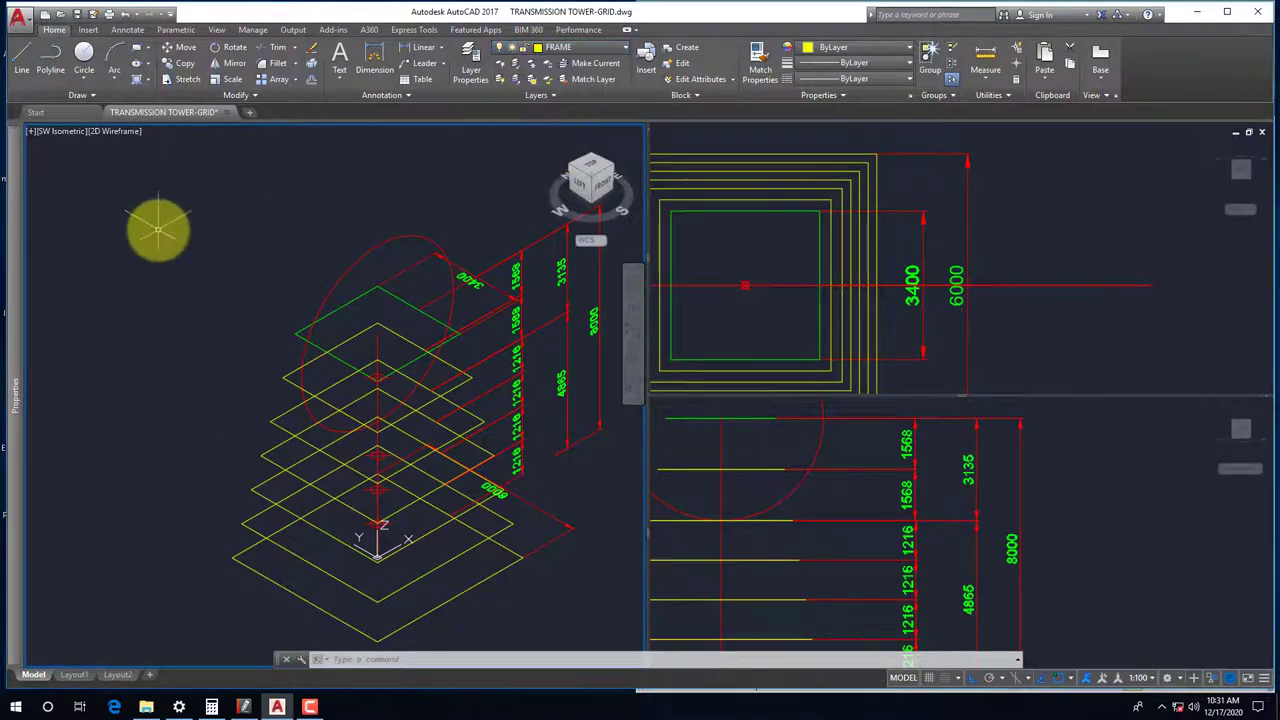
Erase the stray red circle and orbit the isometric view of the tower
left_click(189, 275)
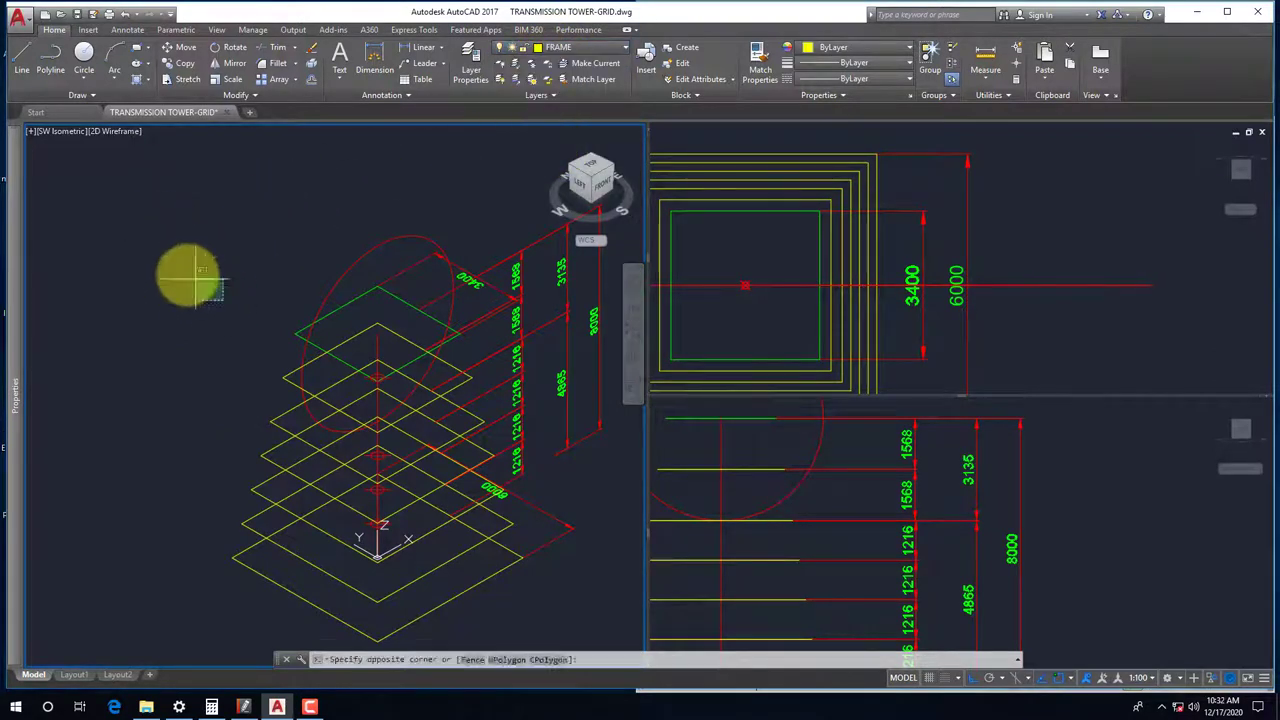
type("l")
key("Return")
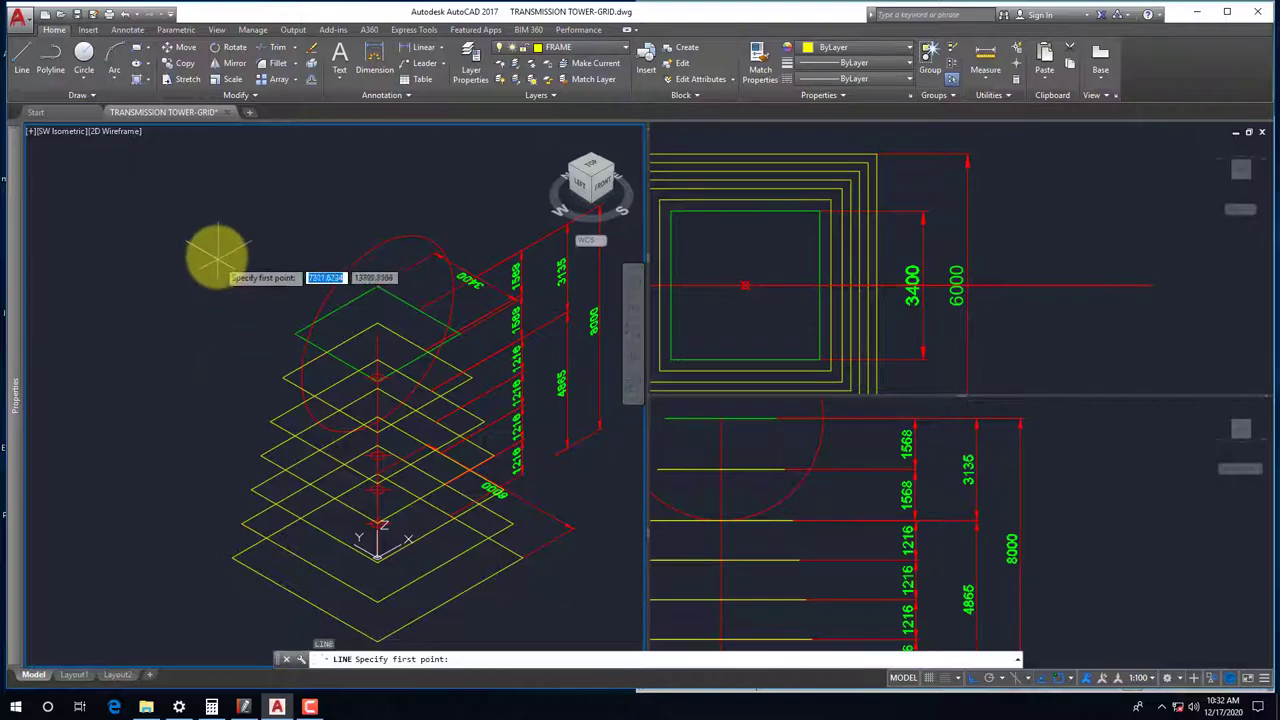
right_click(214, 255, "shift")
key("Escape")
type("e")
key("Return")
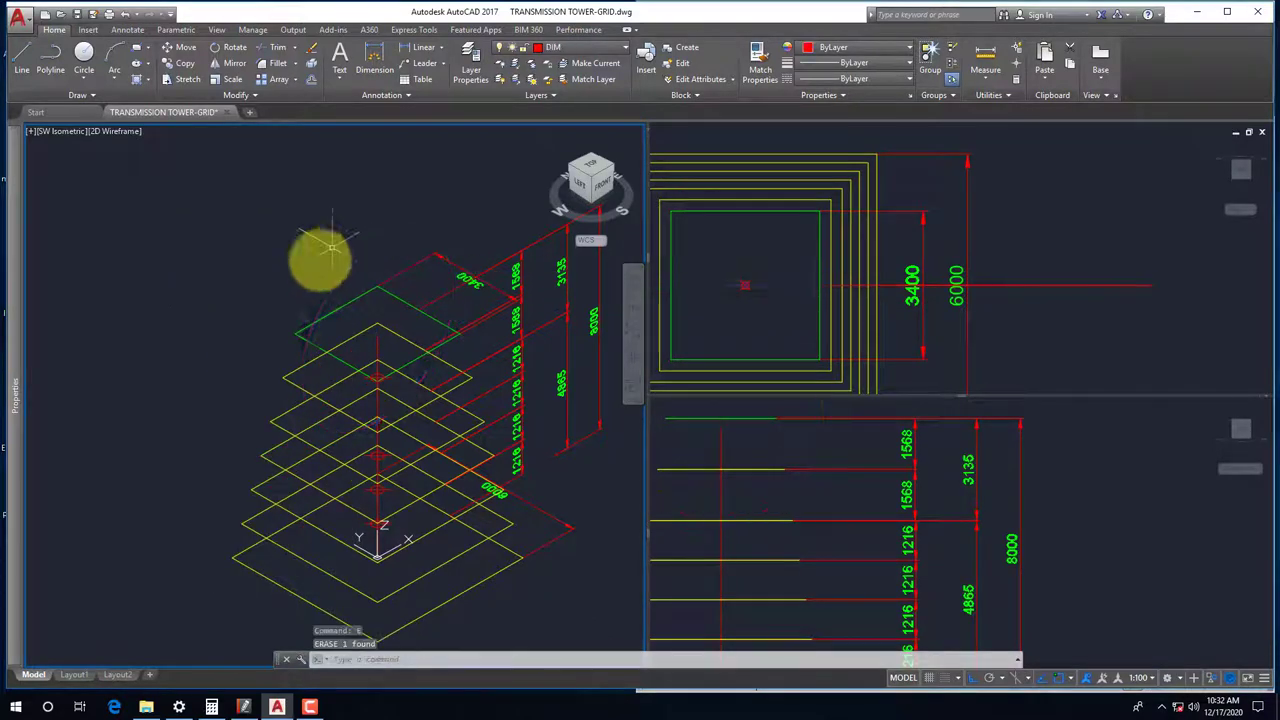
scroll(330, 370, "down", 2)
mouse_move(372, 395)
middle_mouse_down("shift")
mouse_move(294, 537)
mouse_move(314, 434)
mouse_move(497, 395)
middle_mouse_up("shift")
Select the top square's objects in the top viewport and the 3D viewport
left_click(731, 312)
left_click(751, 286)
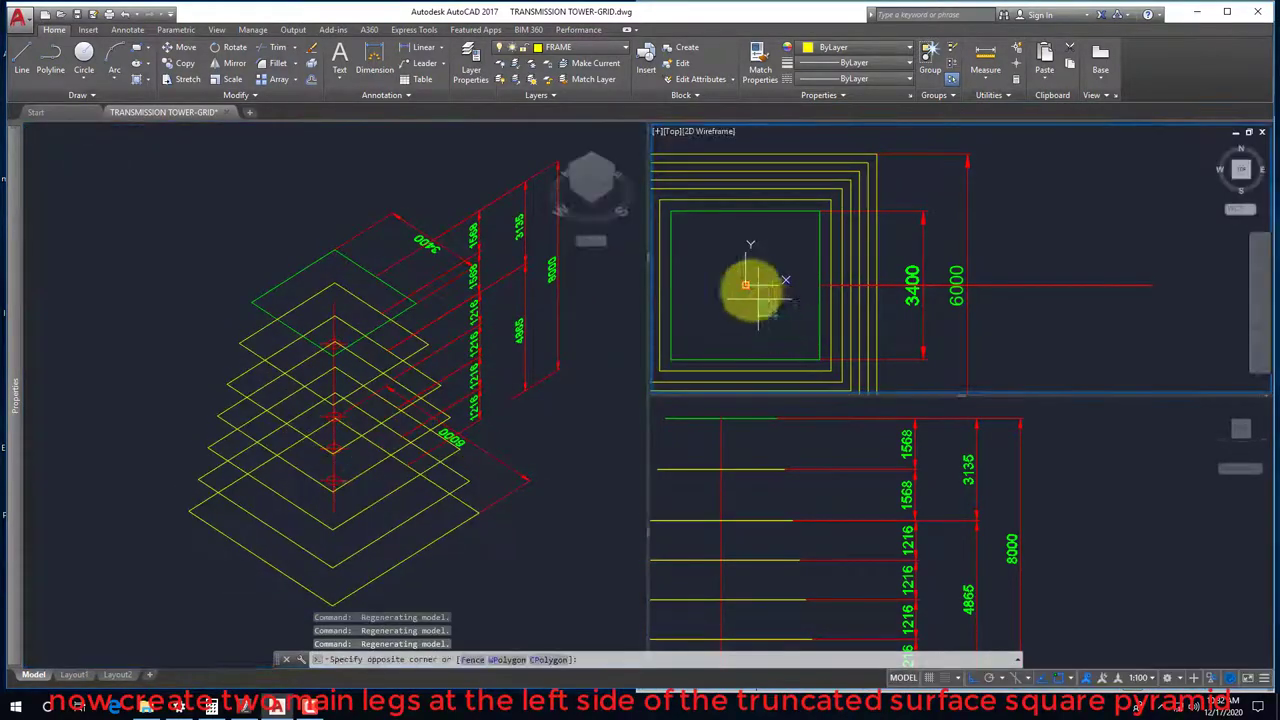
left_click(257, 251)
type("E")
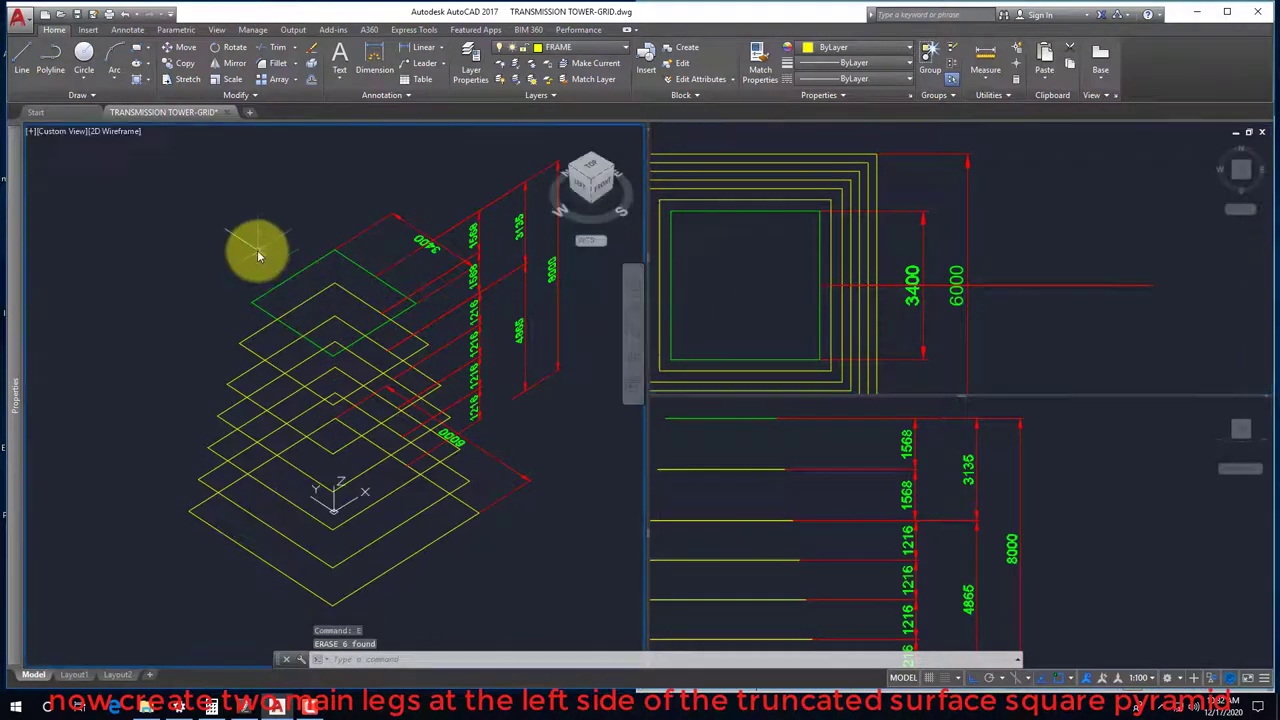
left_click(245, 275)
Draw a leg line from the top square's left corner down to a lower base corner using Endpoint snaps
key("Return")
right_click(214, 229, "shift")
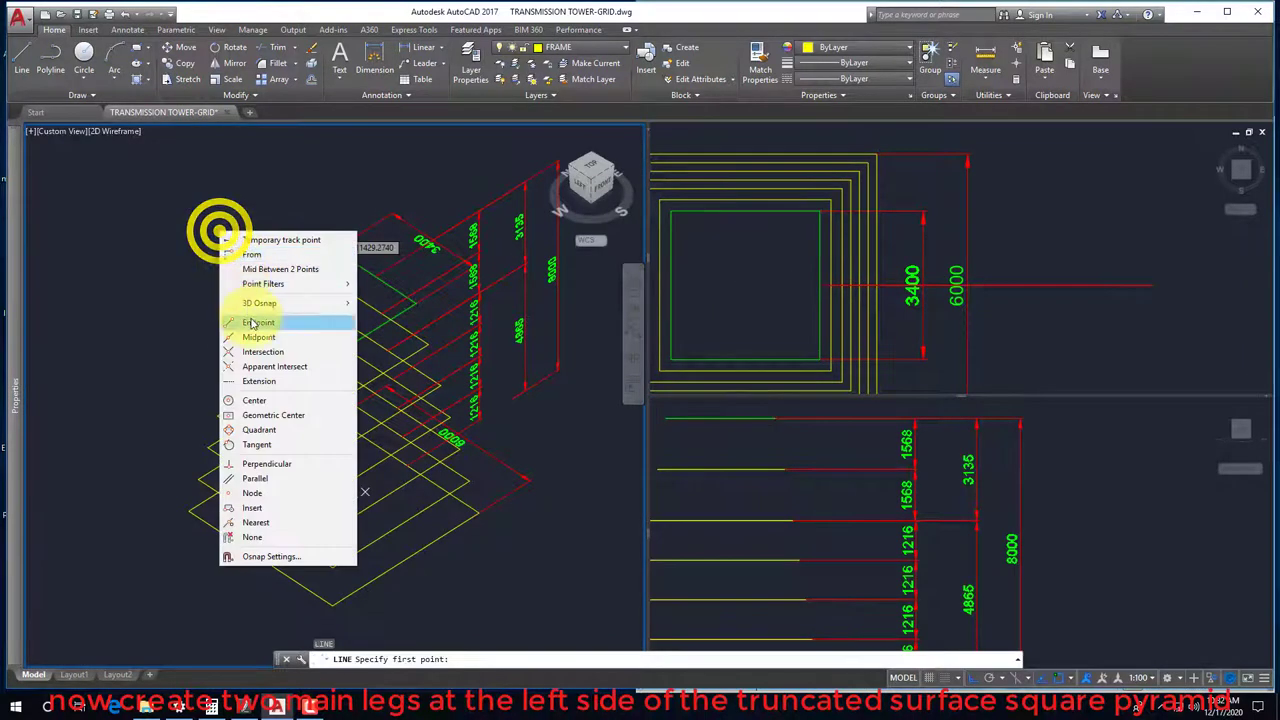
left_click(271, 323)
left_click(255, 300)
right_click(163, 357, "shift")
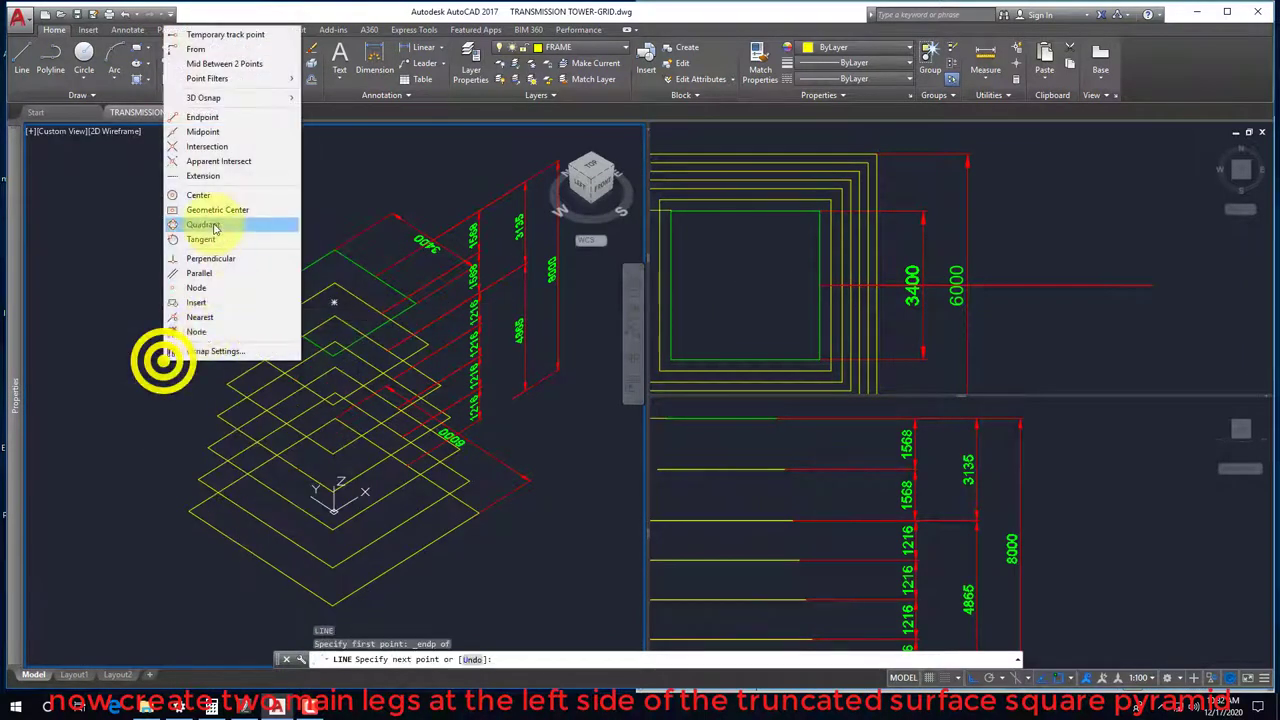
left_click(196, 115)
left_click(168, 505)
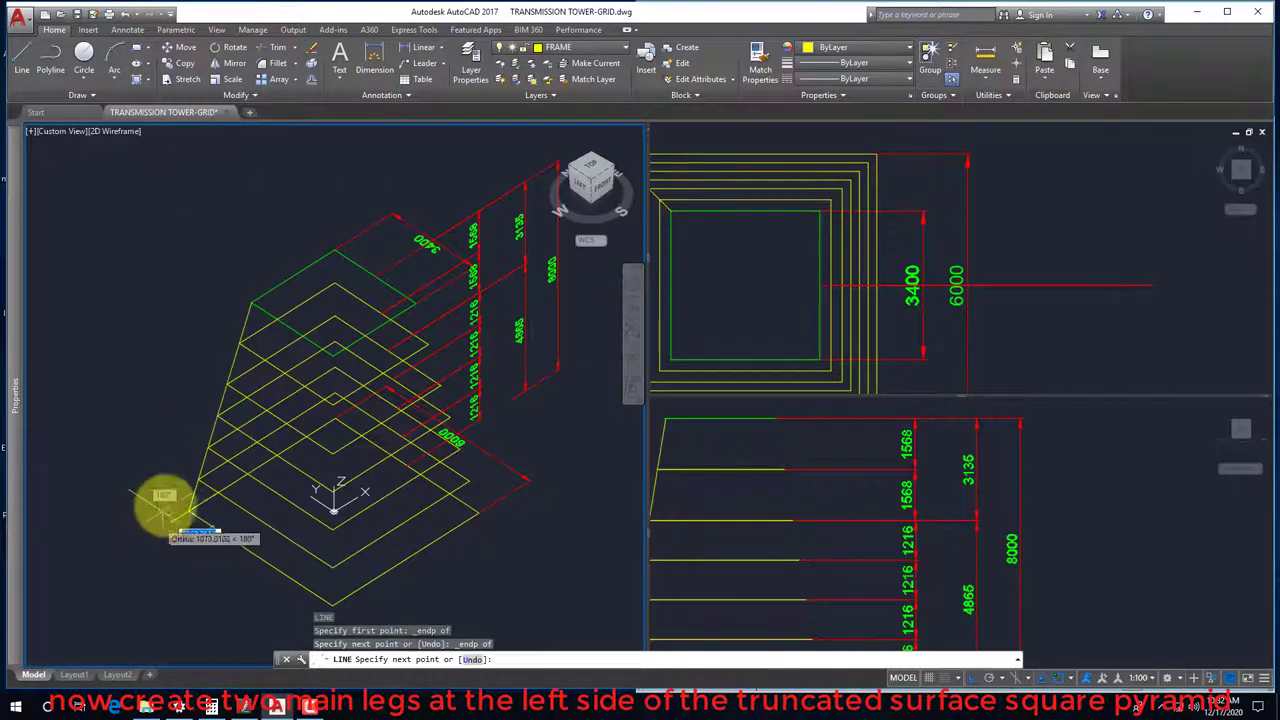
right_click(160, 245, "shift")
left_click(199, 341)
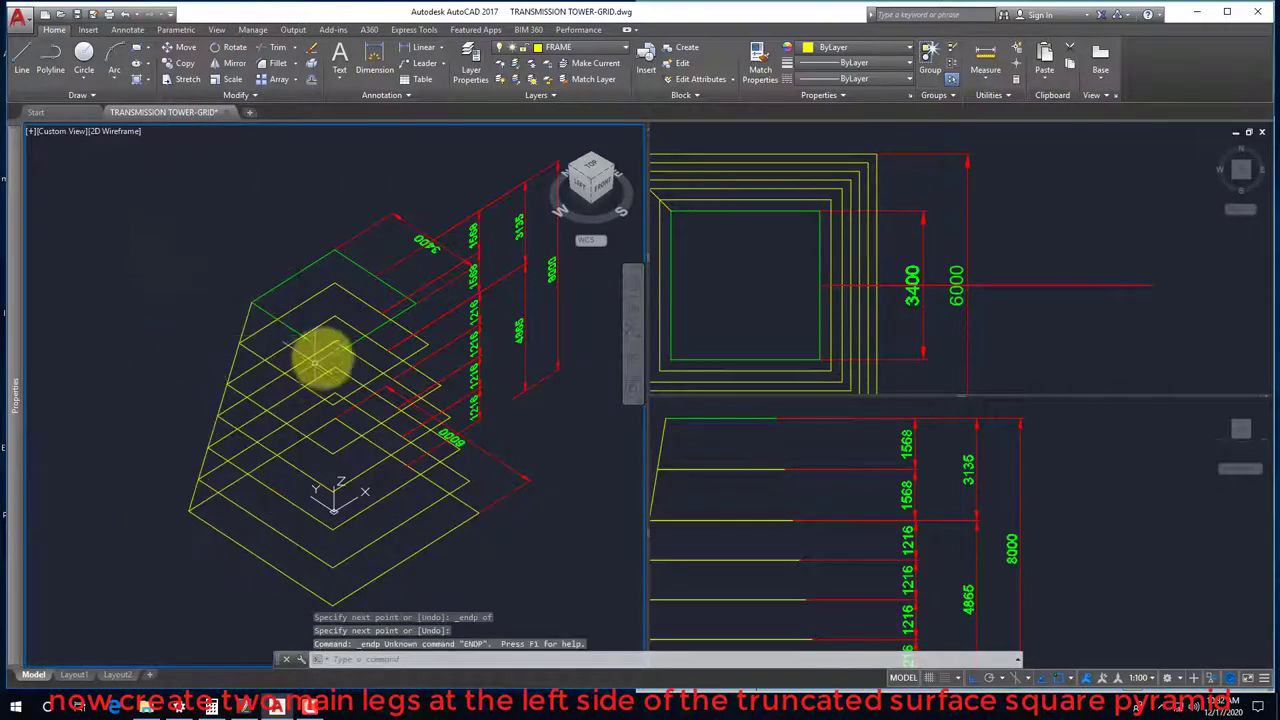
Draw the second leg line from the other top-square corner to the bottom base corner
key("Return")
right_click(206, 262, "shift")
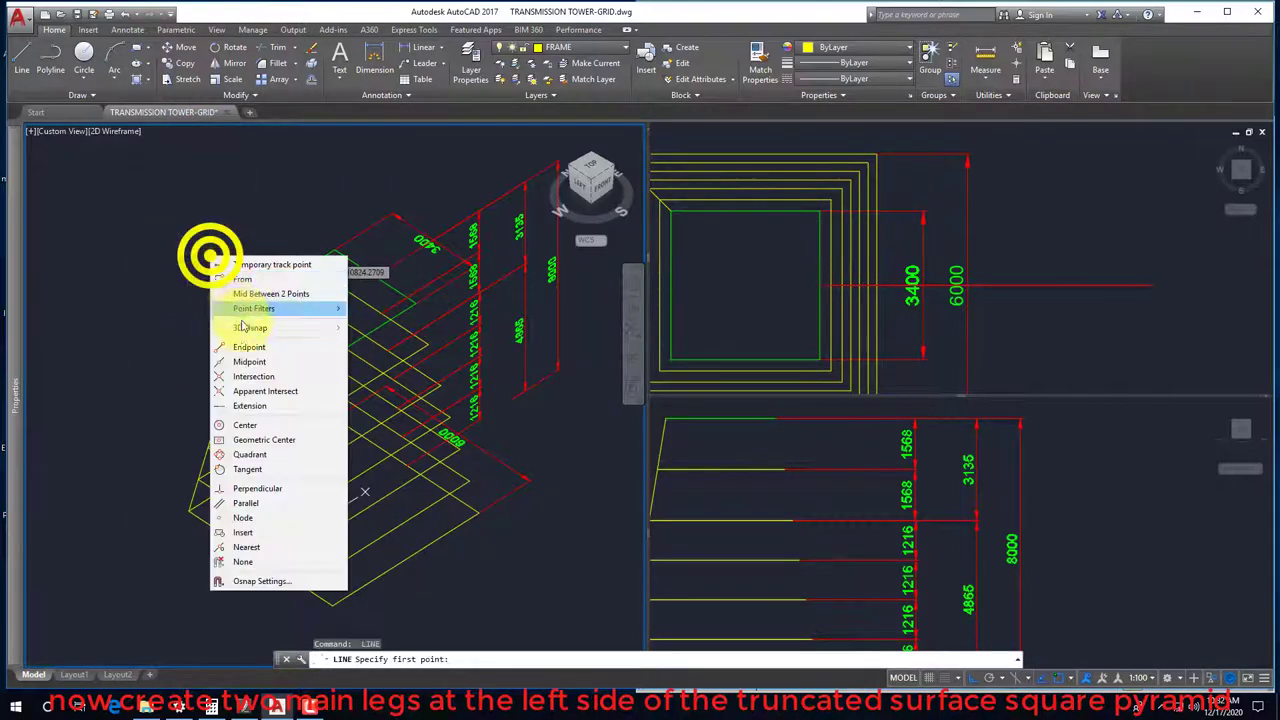
left_click(214, 341)
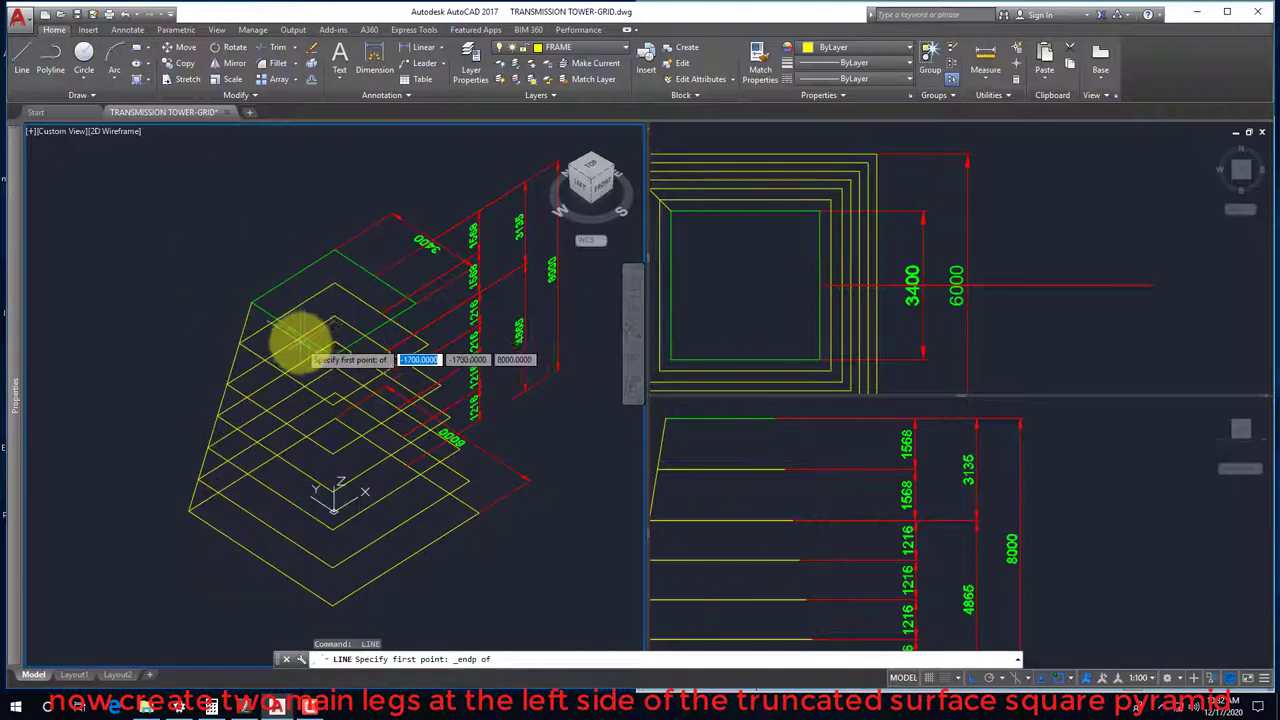
left_click(334, 345)
right_click(298, 517, "shift")
left_click(330, 282)
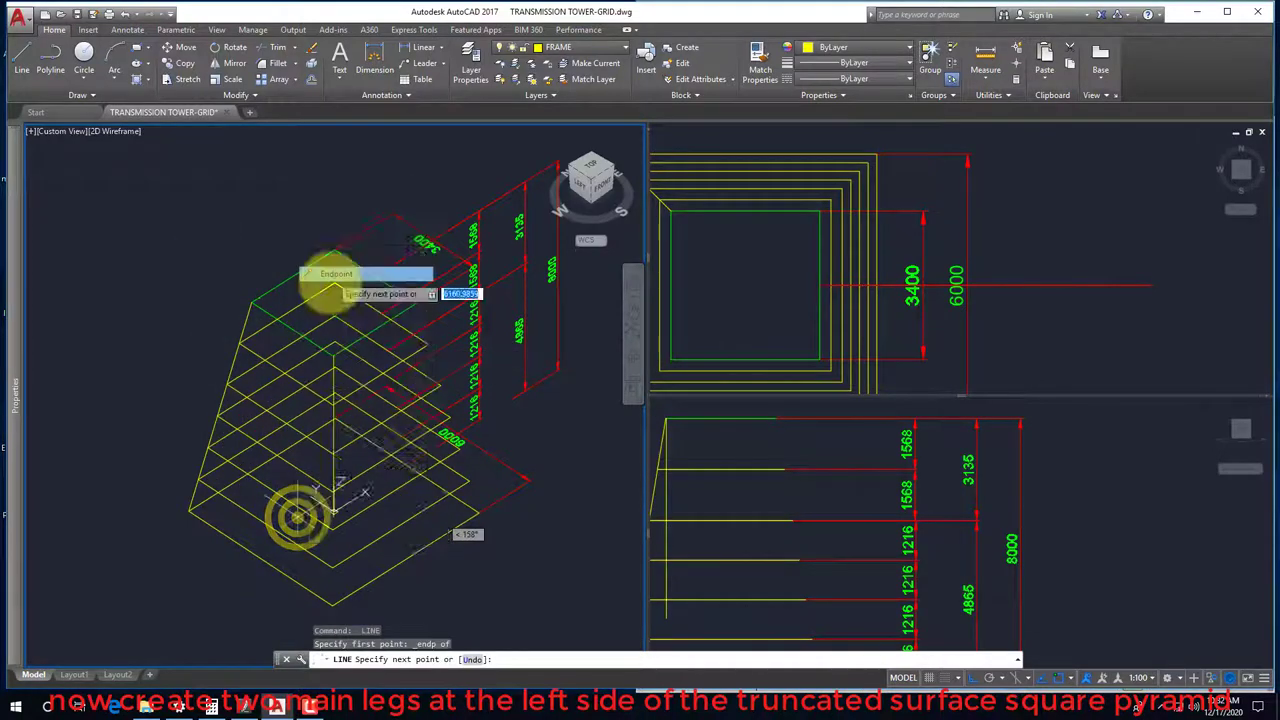
left_click(340, 598)
key("Escape")
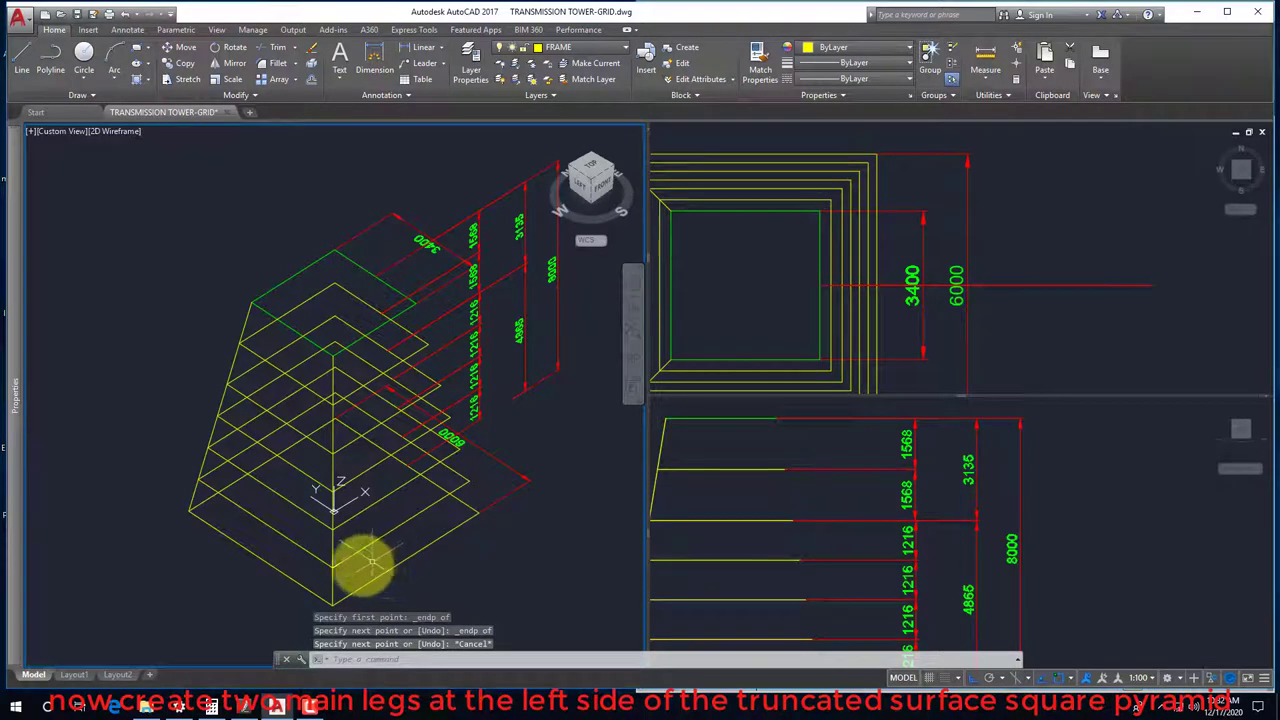
Check the new leg's coordinates in Properties, then clear the selection
left_click(333, 548)
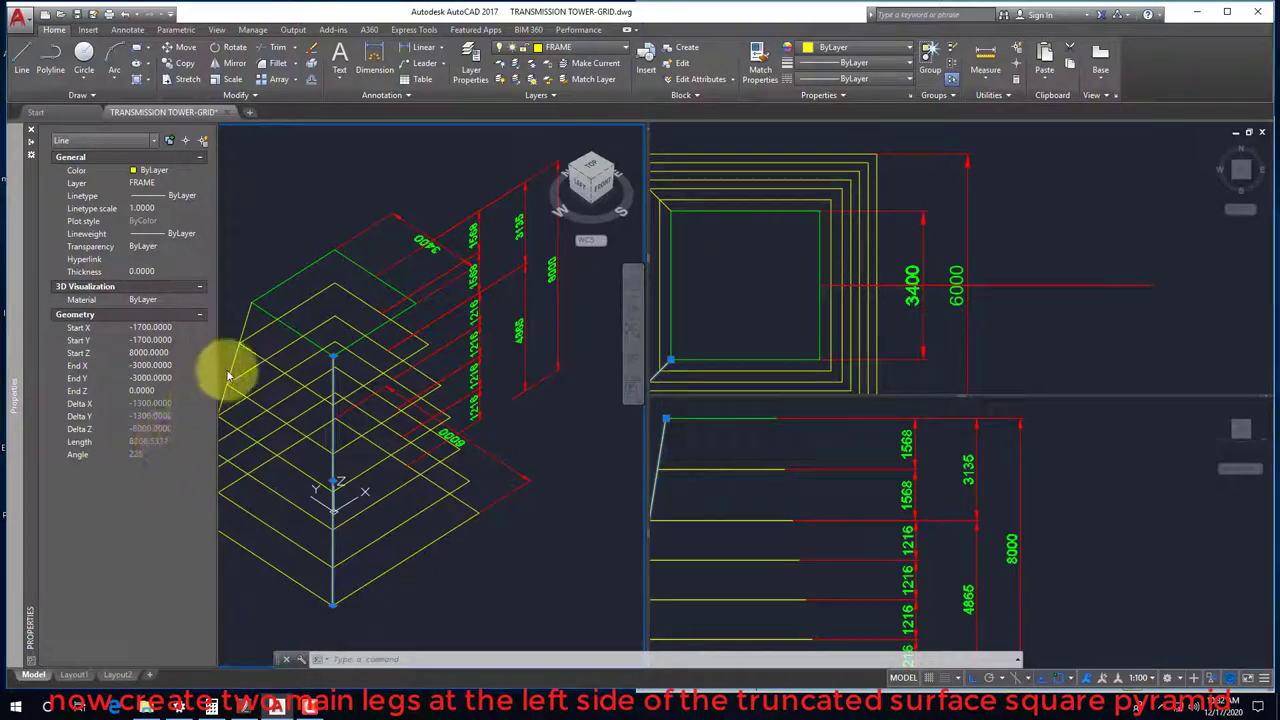
key("Escape")
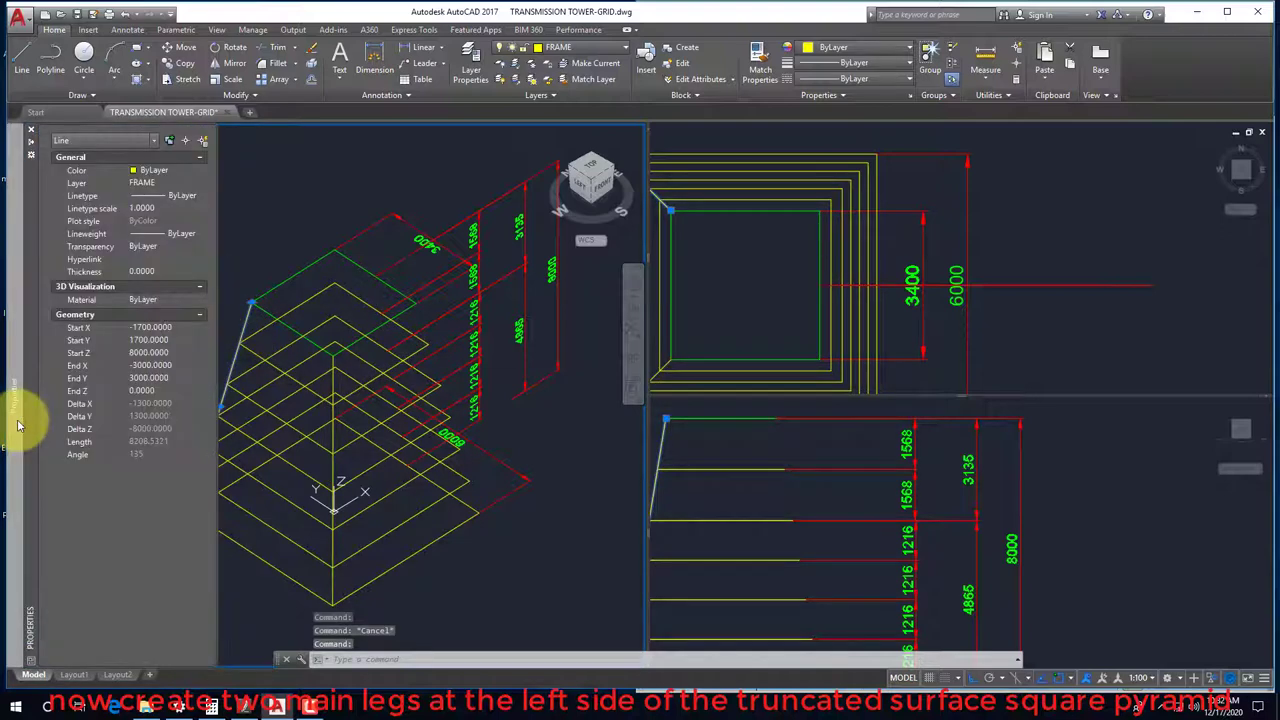
left_click(256, 259)
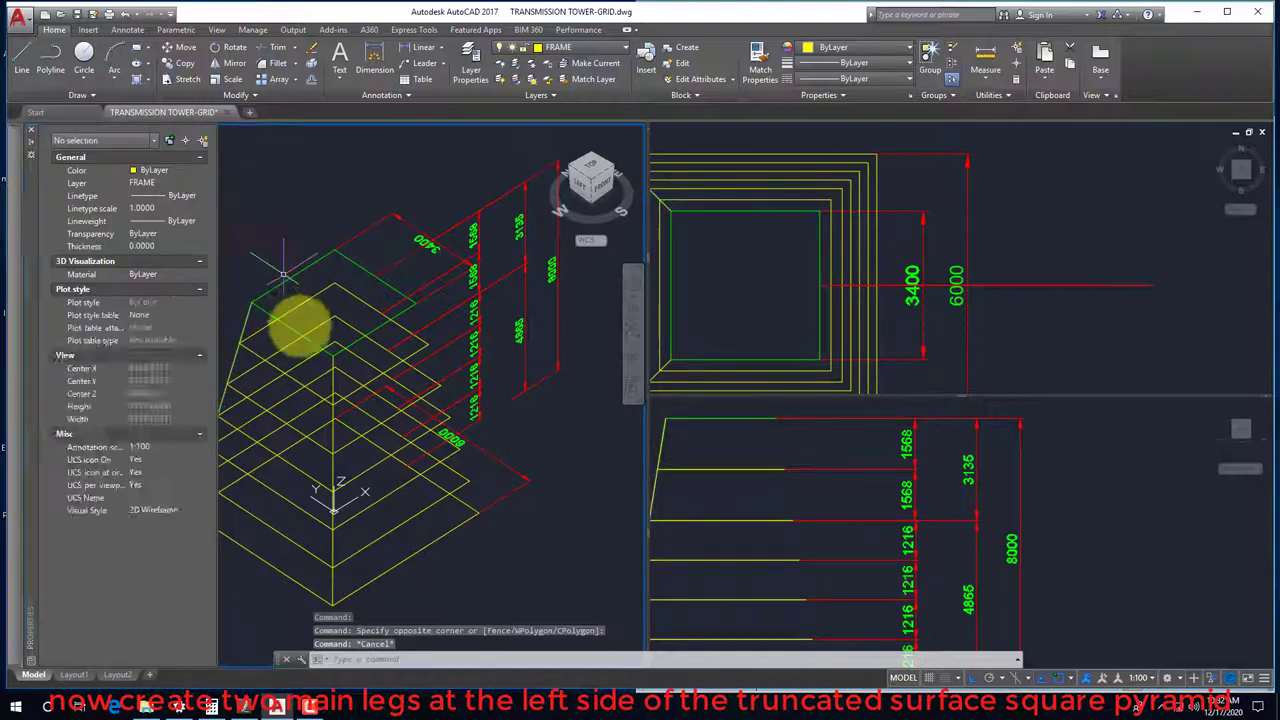
key("Escape")
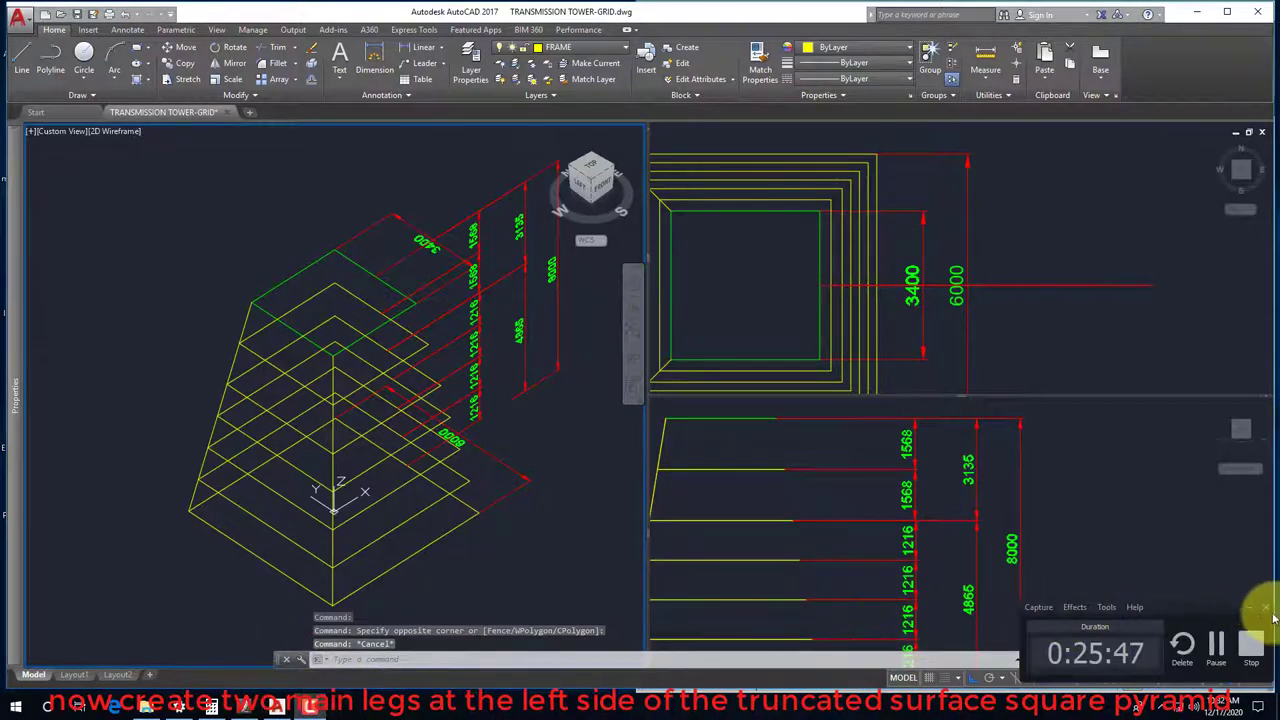
Consult the tower PDF, colour the square at elevation 4865 Green, then check the PDF again
left_click(250, 708)
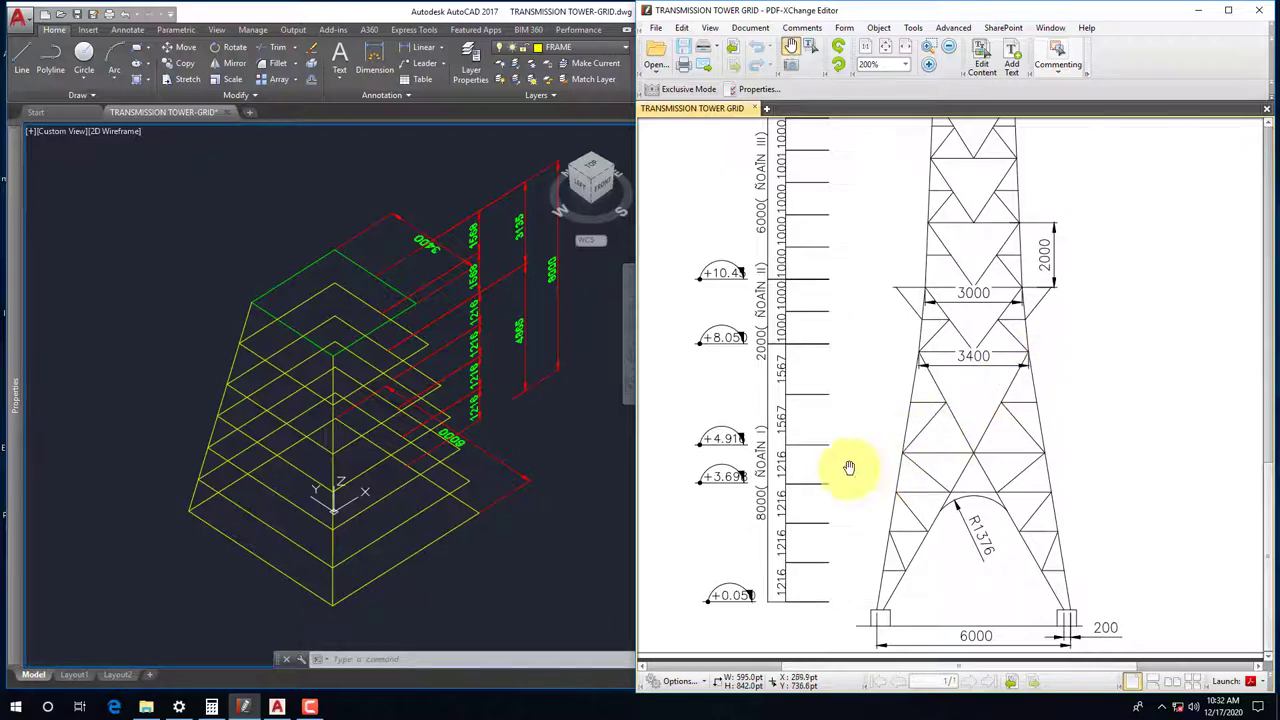
left_click(250, 400)
left_click(250, 402)
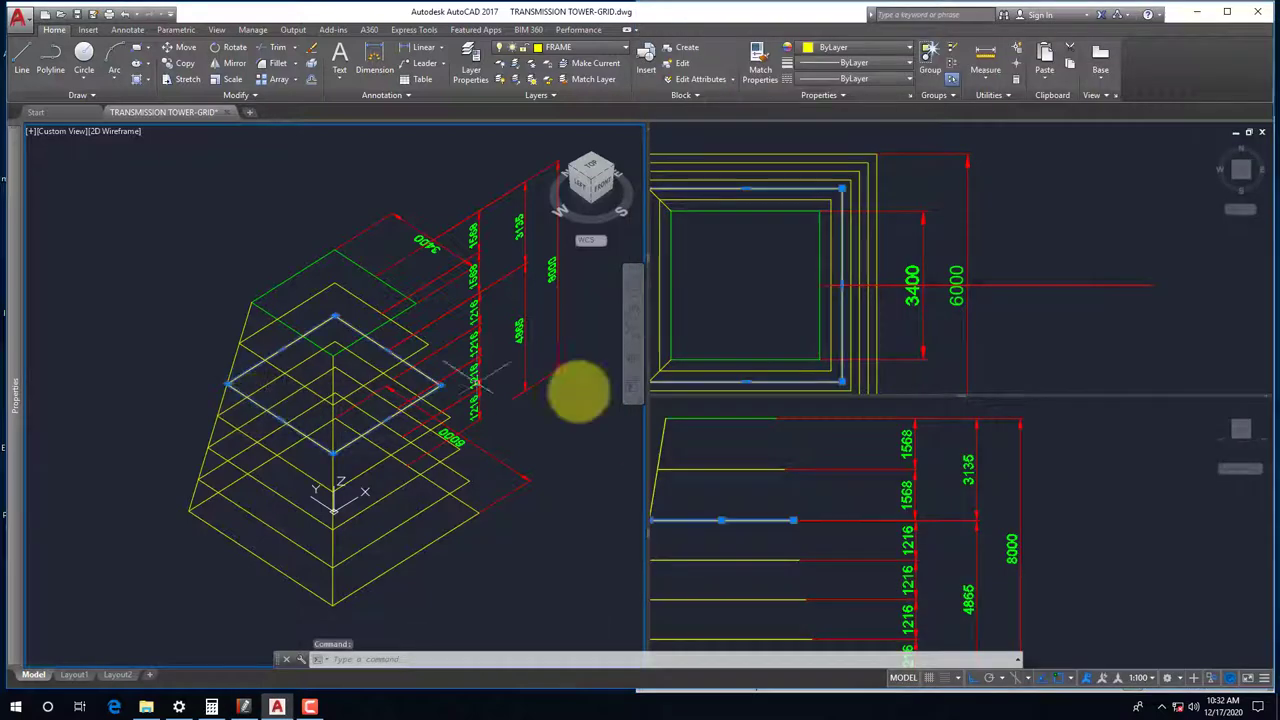
left_click(790, 478)
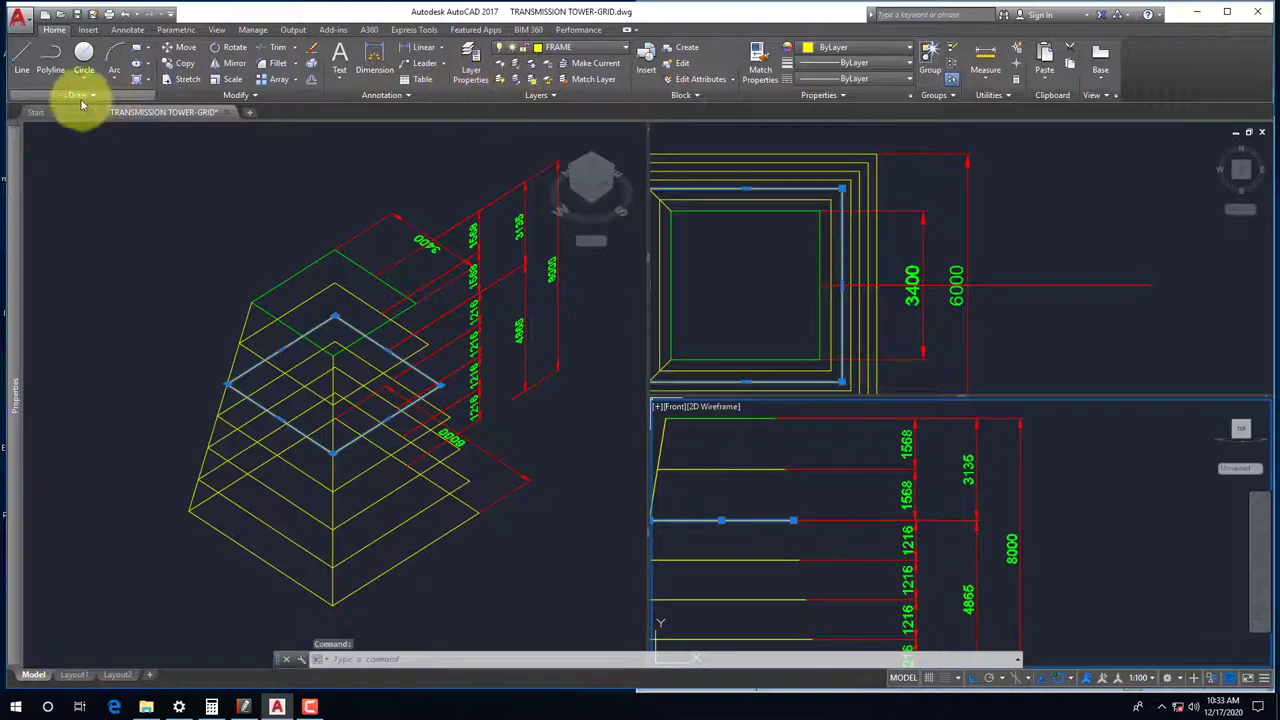
left_click(160, 175)
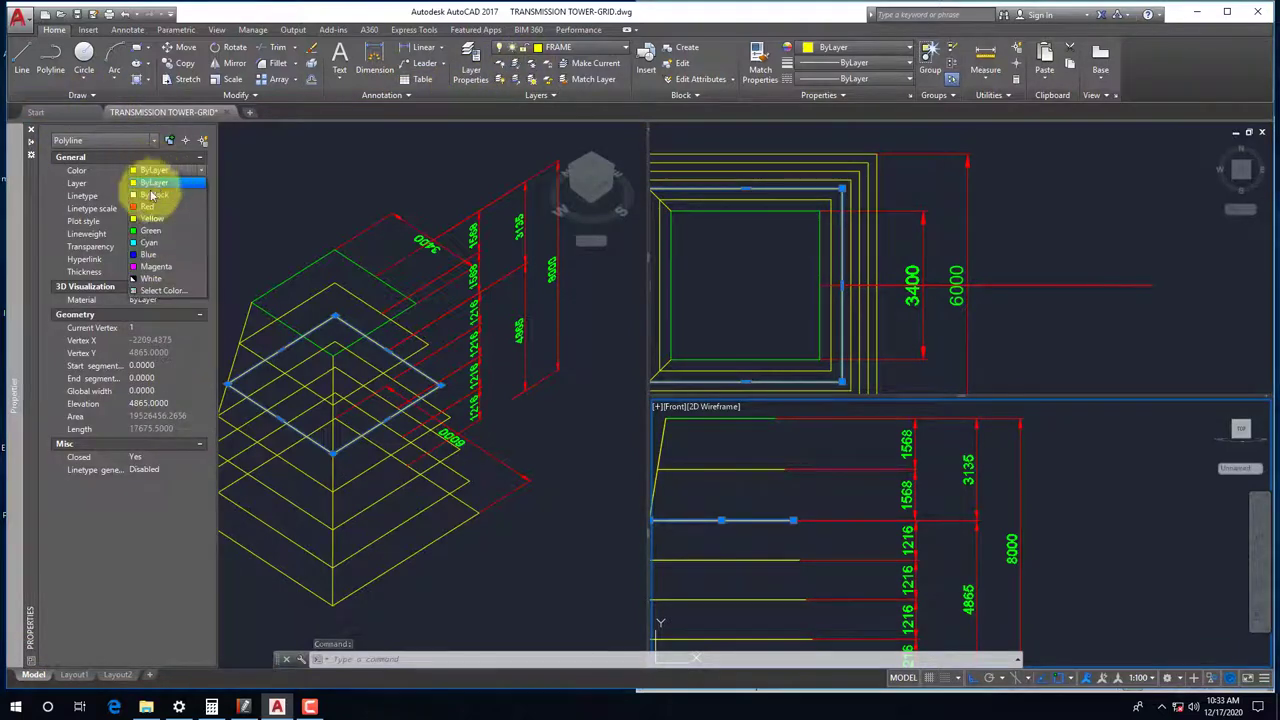
left_click(163, 229)
left_click(299, 212)
key("Escape")
key("Escape")
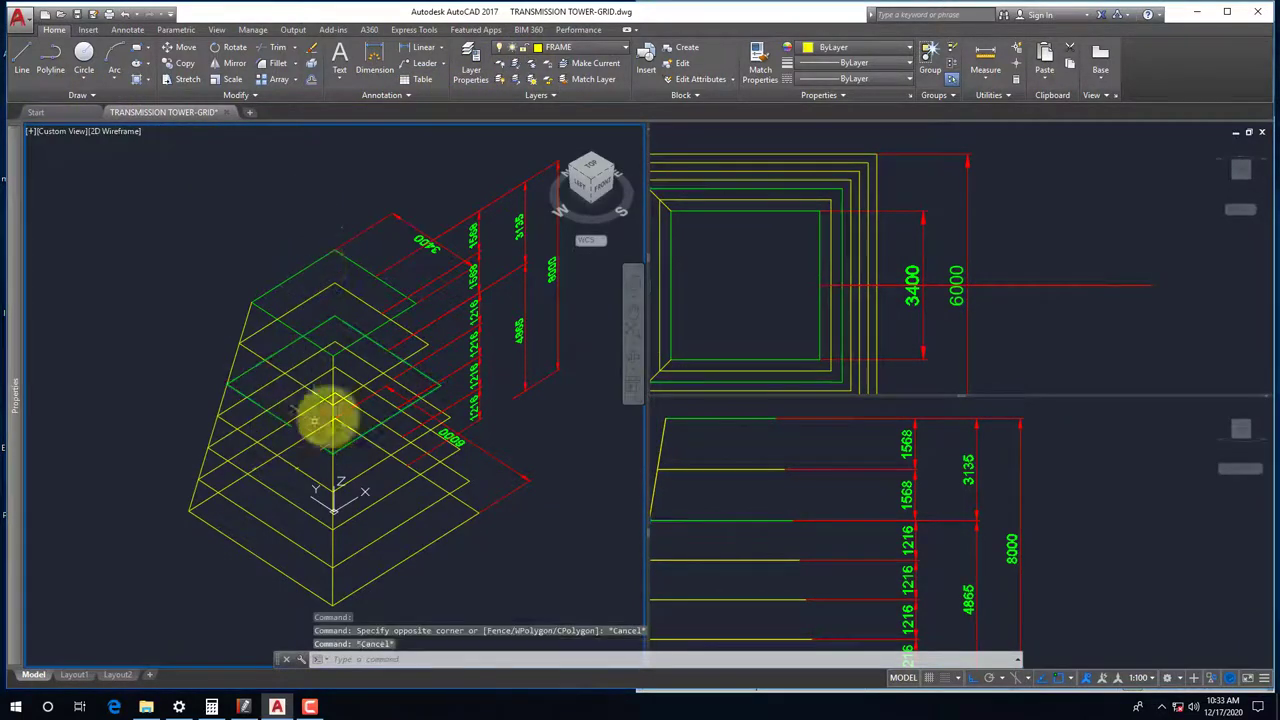
left_click(244, 707)
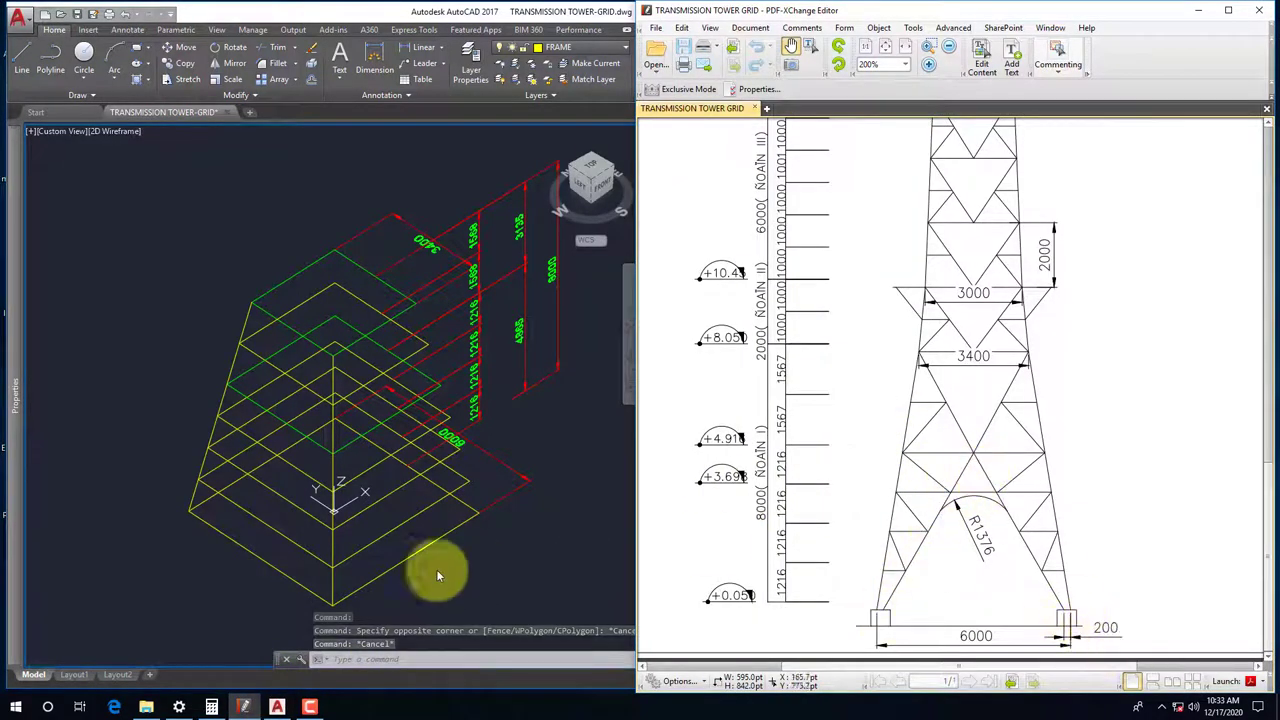
left_click(248, 578)
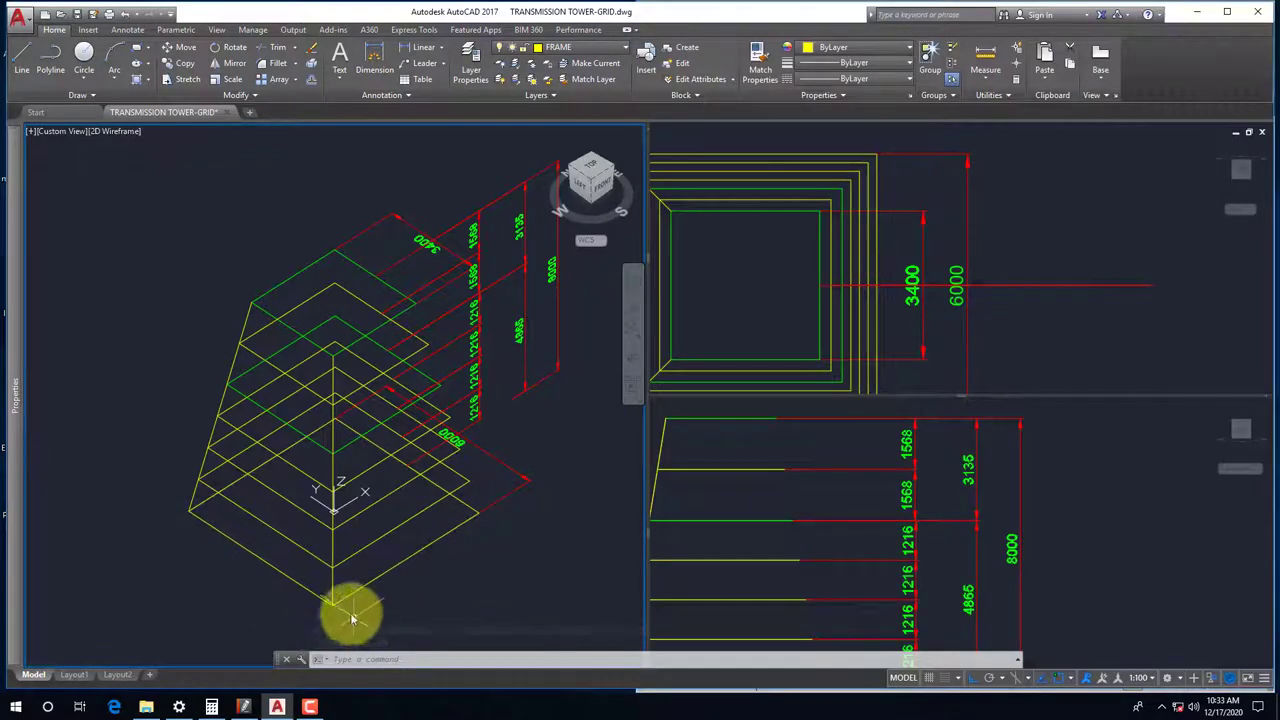
Draw a radius-200 circle centred on the base square's front corner
type("c")
key("Return")
scroll(340, 605, "up", 3)
scroll(337, 606, "up", 3)
right_click(337, 606, "shift")
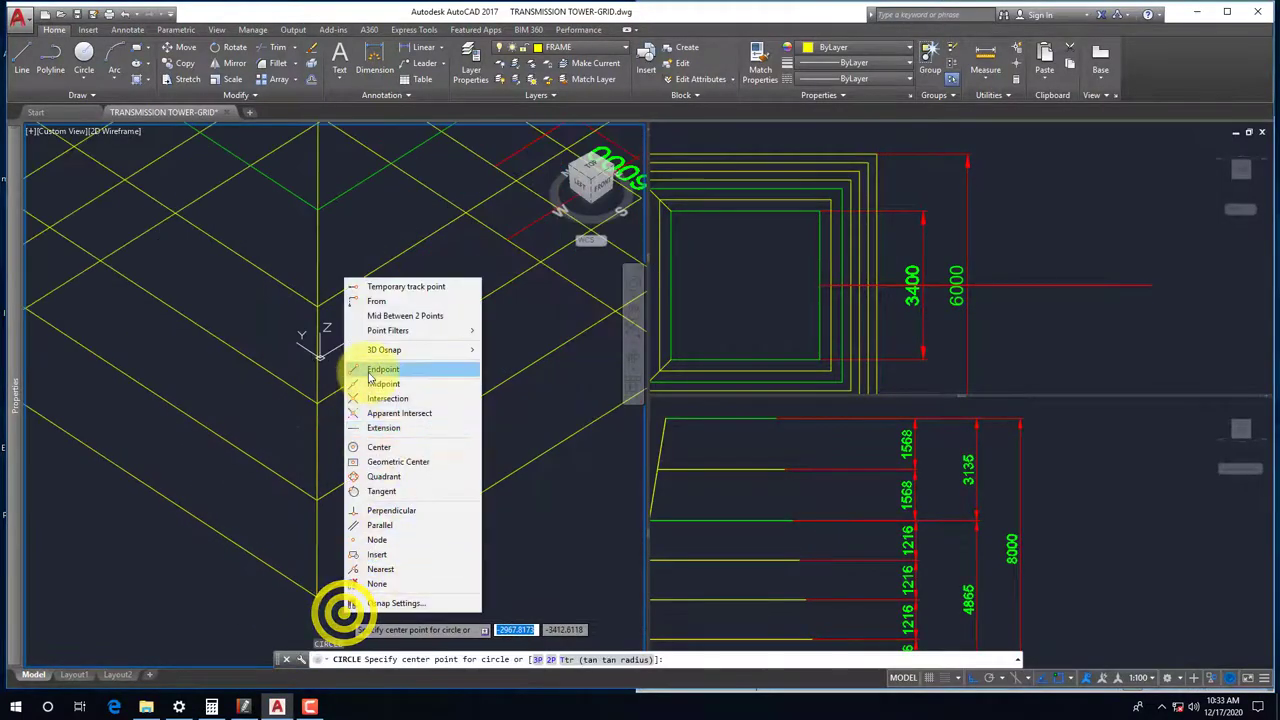
left_click(400, 366)
left_click(320, 590)
type("200")
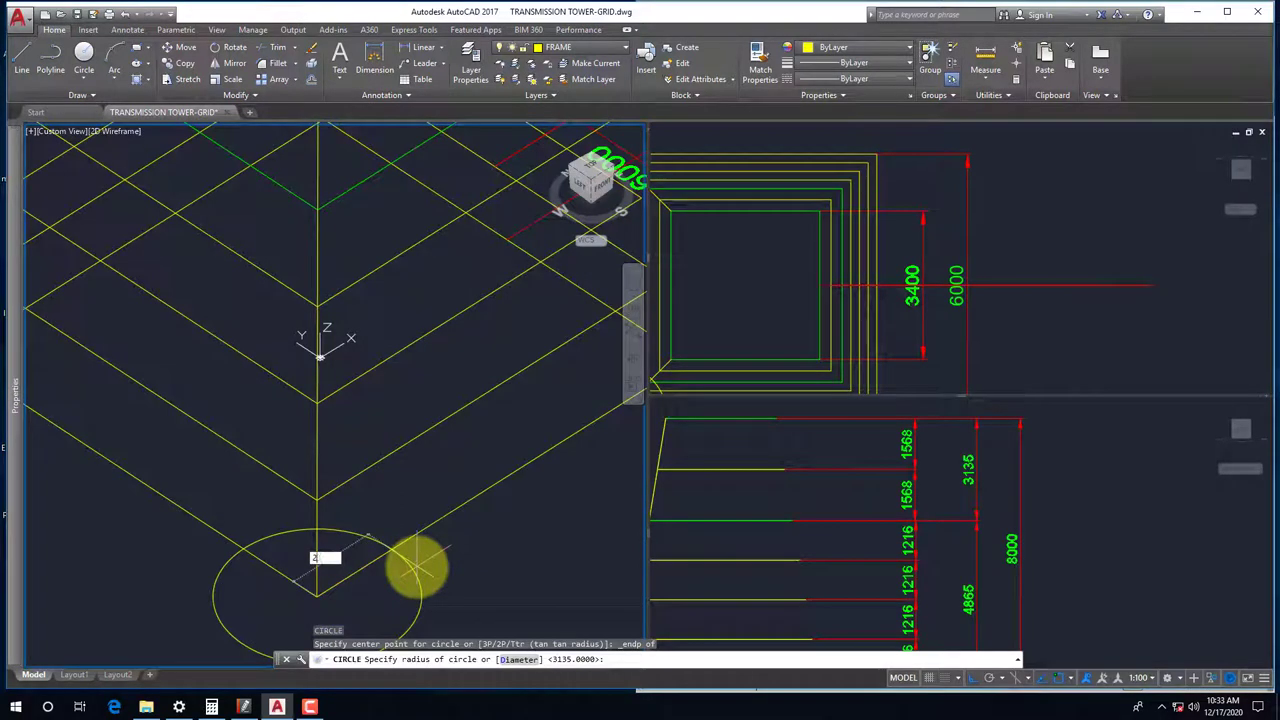
key("Return")
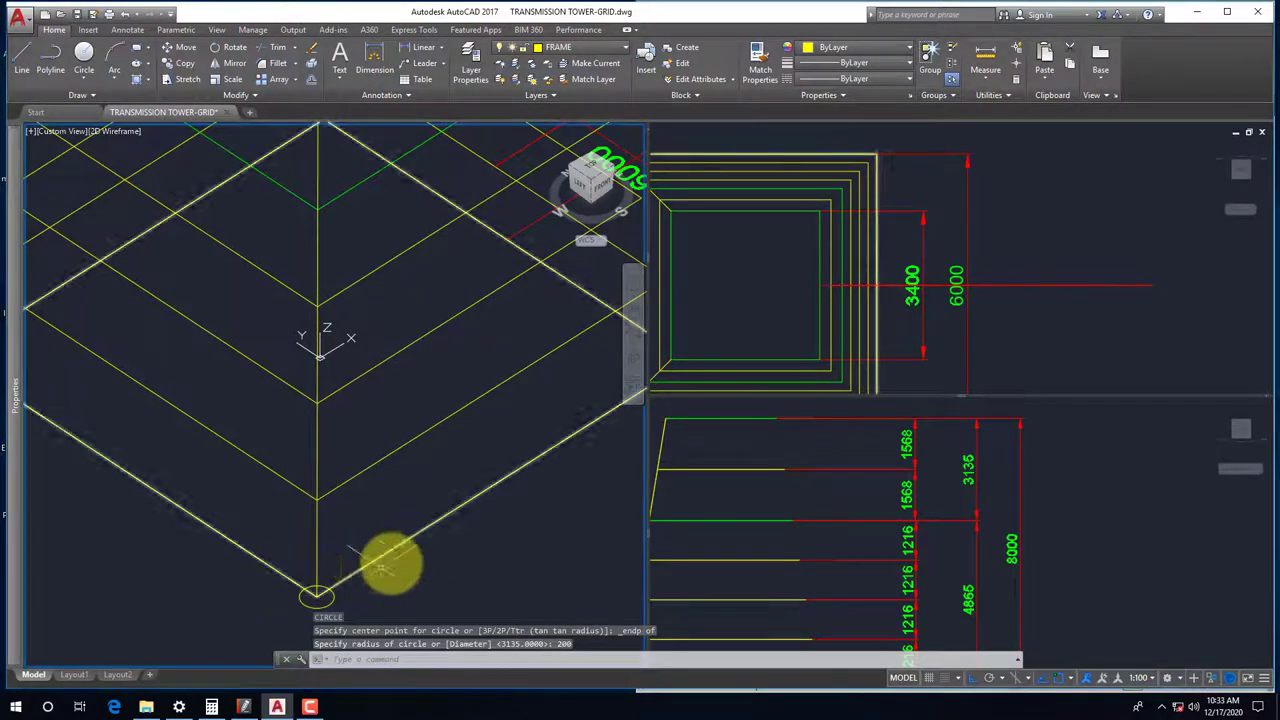
scroll(390, 560, "down", 3)
scroll(370, 560, "up", 3)
scroll(371, 523, "down", 2)
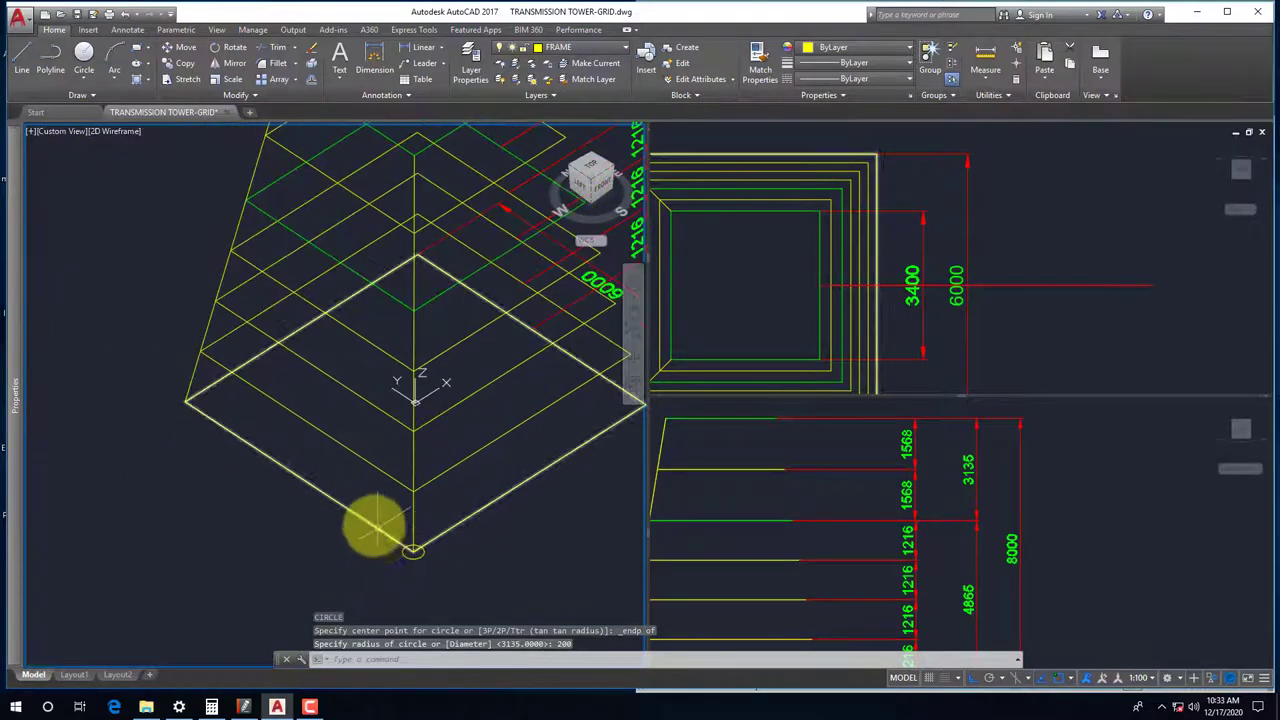
scroll(417, 568, "up", 3)
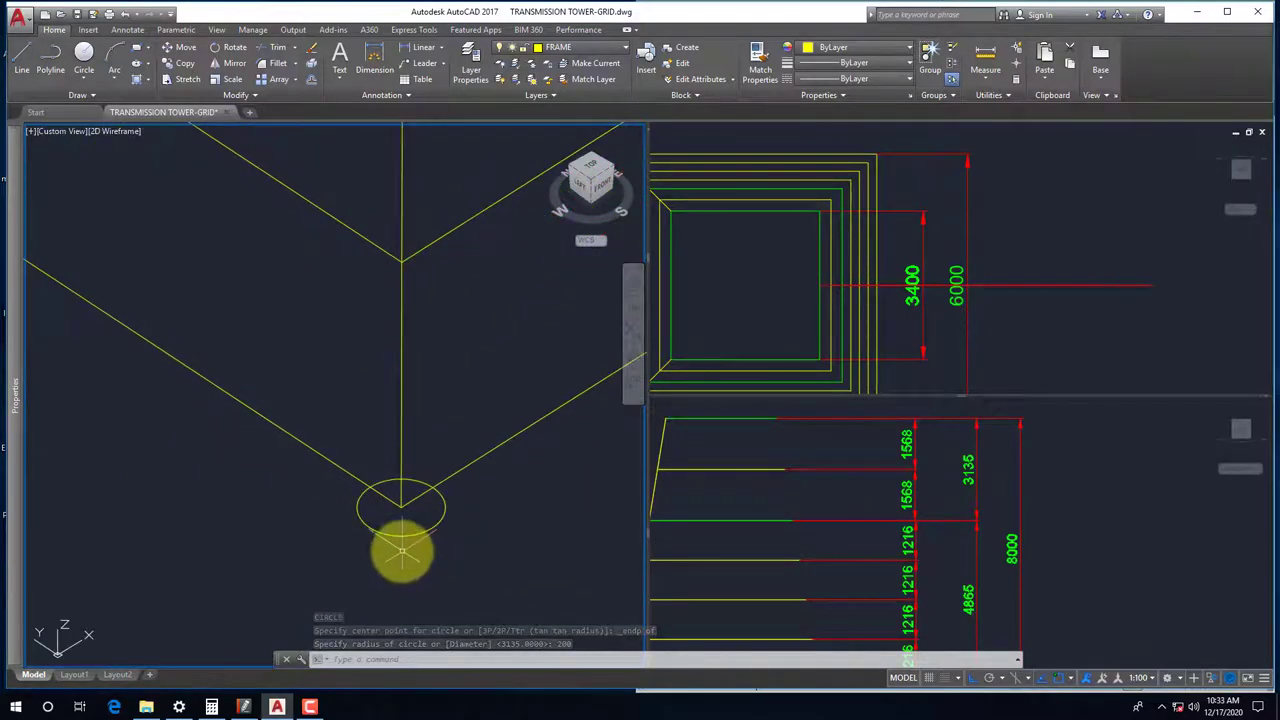
Measure across the circle with DIST to confirm a 400 diameter
type("di")
key("Return")
left_click(395, 476)
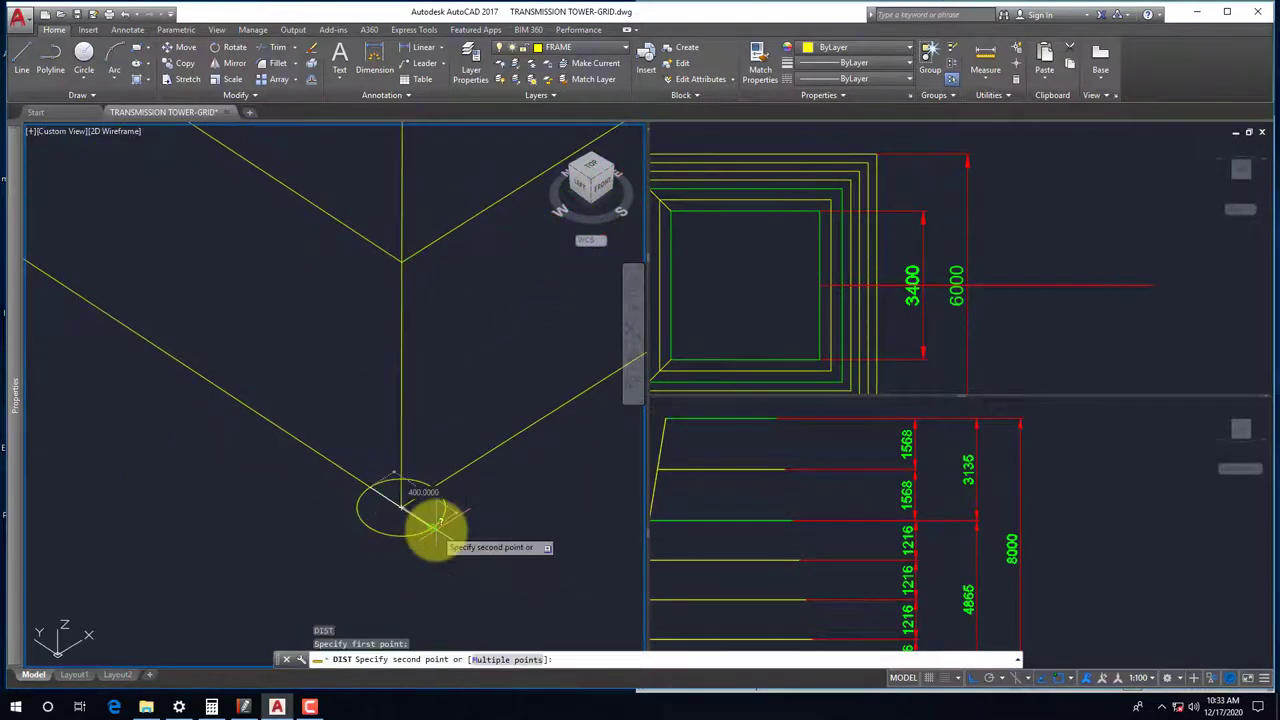
left_click(439, 521)
scroll(443, 543, "down", 2)
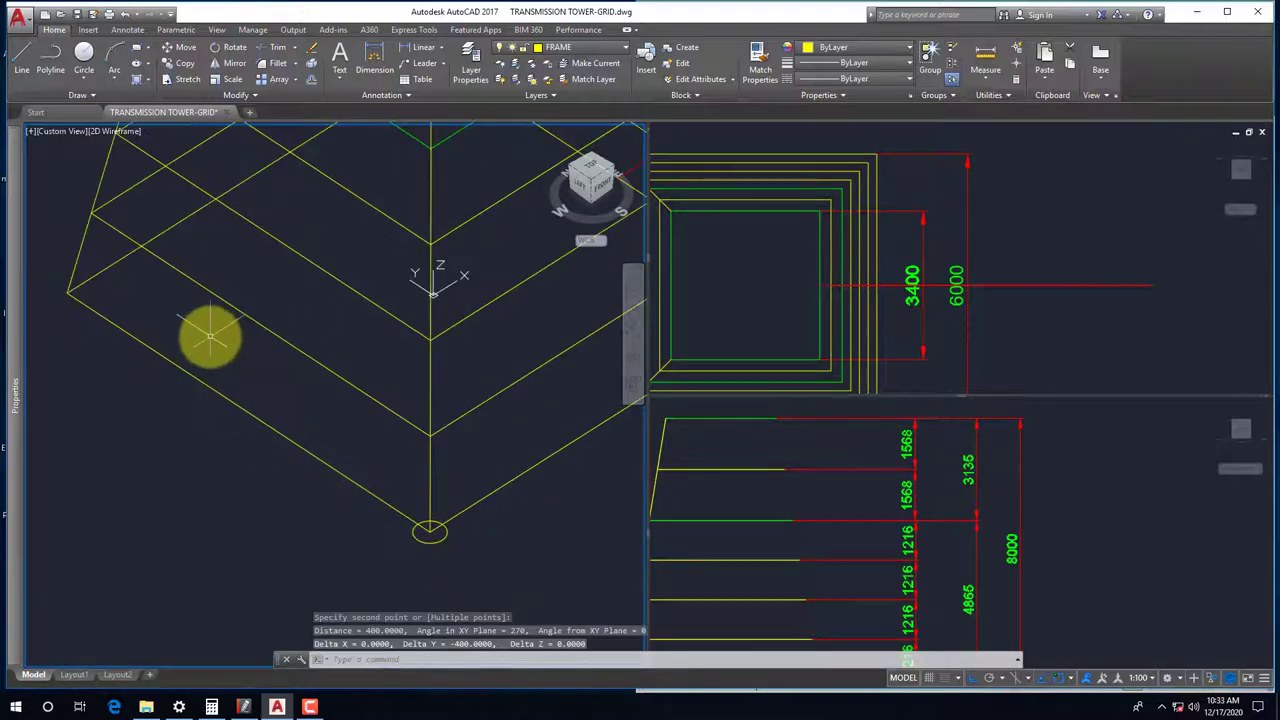
Draw a second radius-200 circle centred on the base square's left corner
type("c")
key("Return")
right_click(155, 305, "shift")
left_click(185, 402)
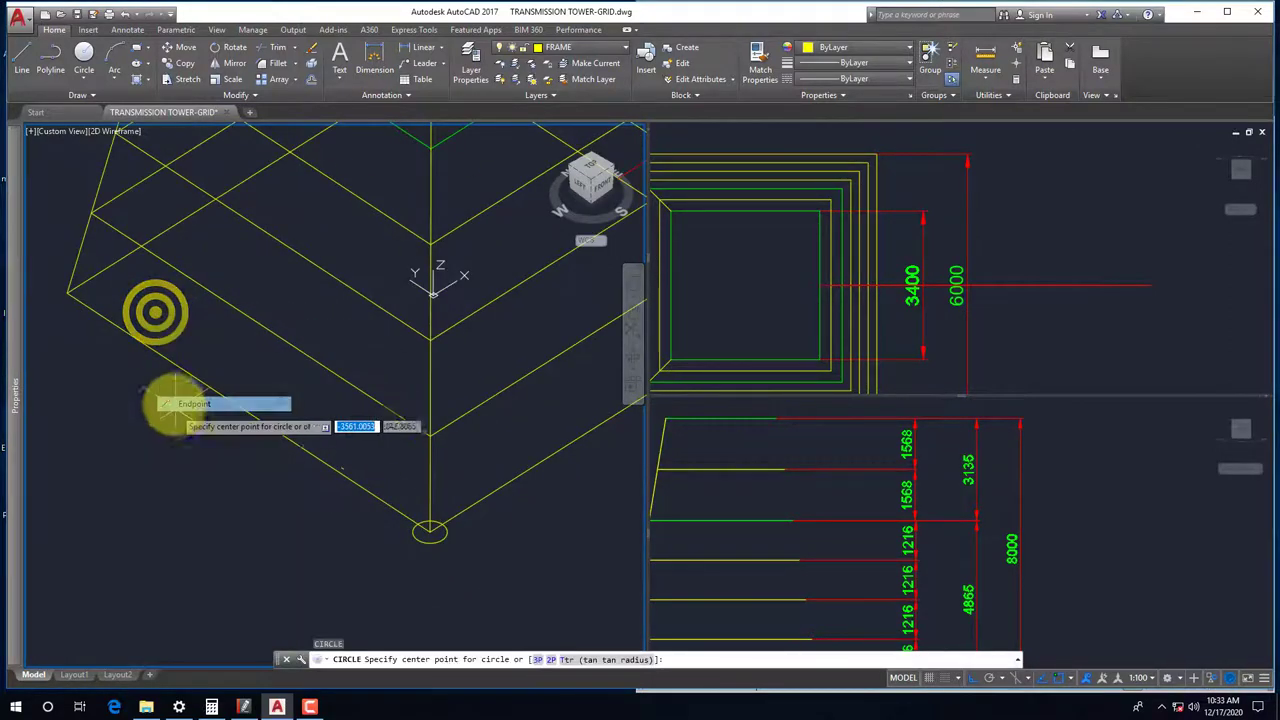
left_click(92, 285)
right_click(115, 295, "shift")
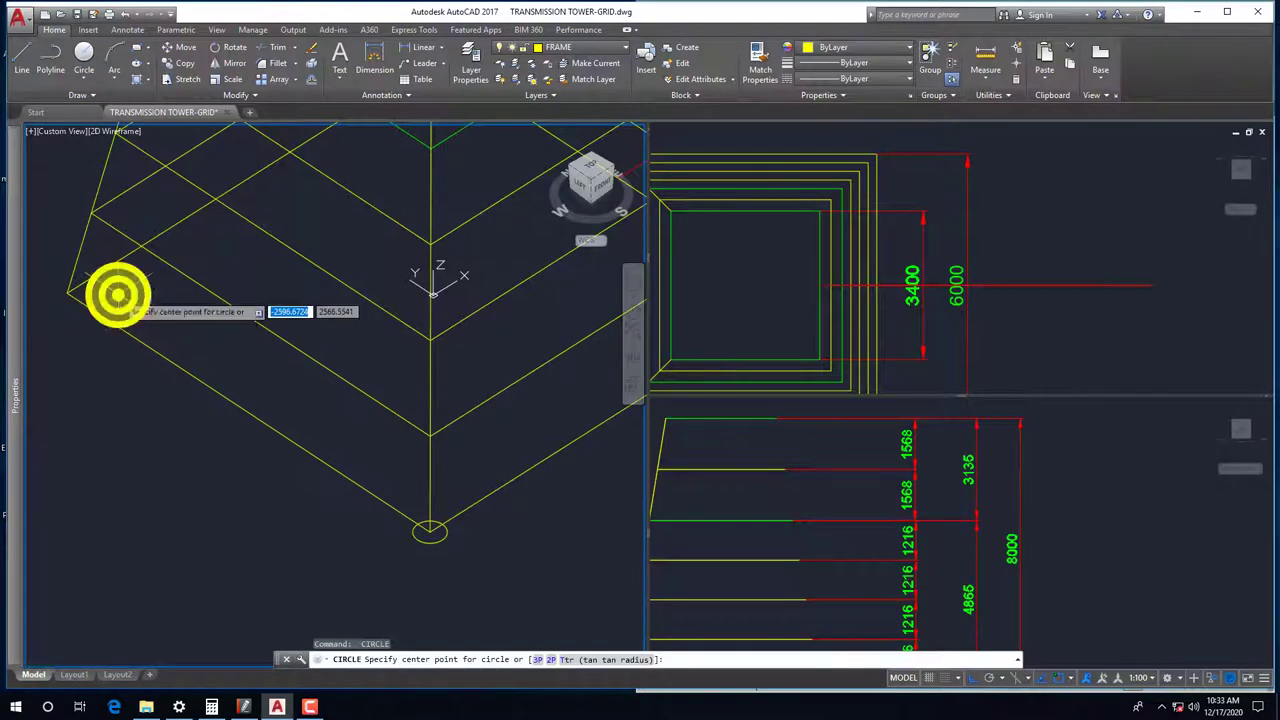
left_click(137, 390)
left_click(70, 294)
key("Return")
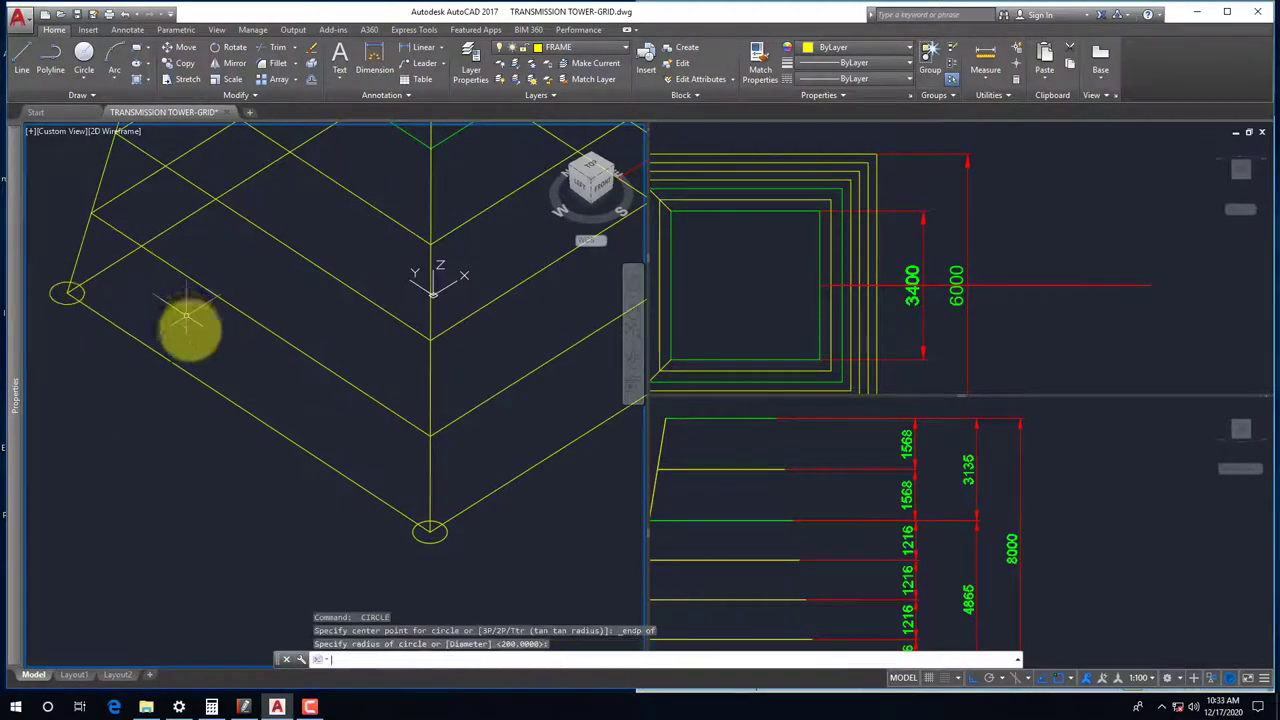
scroll(229, 410, "down", 3)
scroll(225, 303, "up", 2)
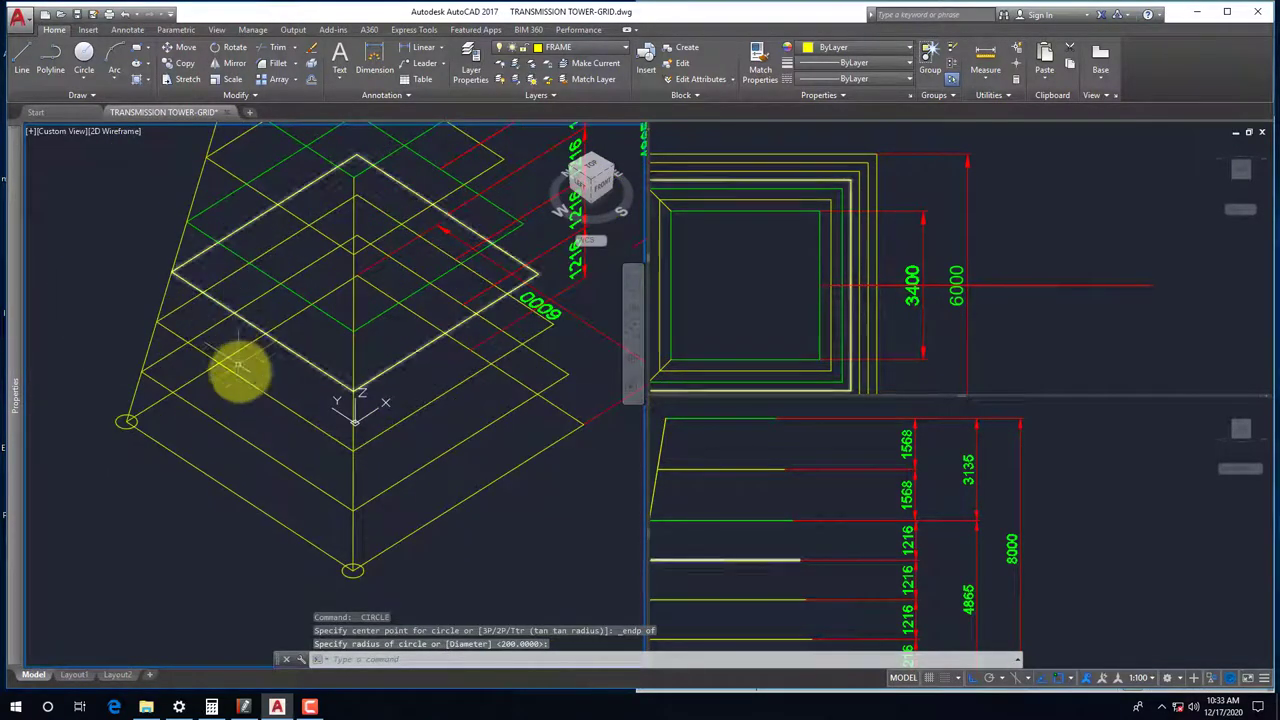
key("Escape")
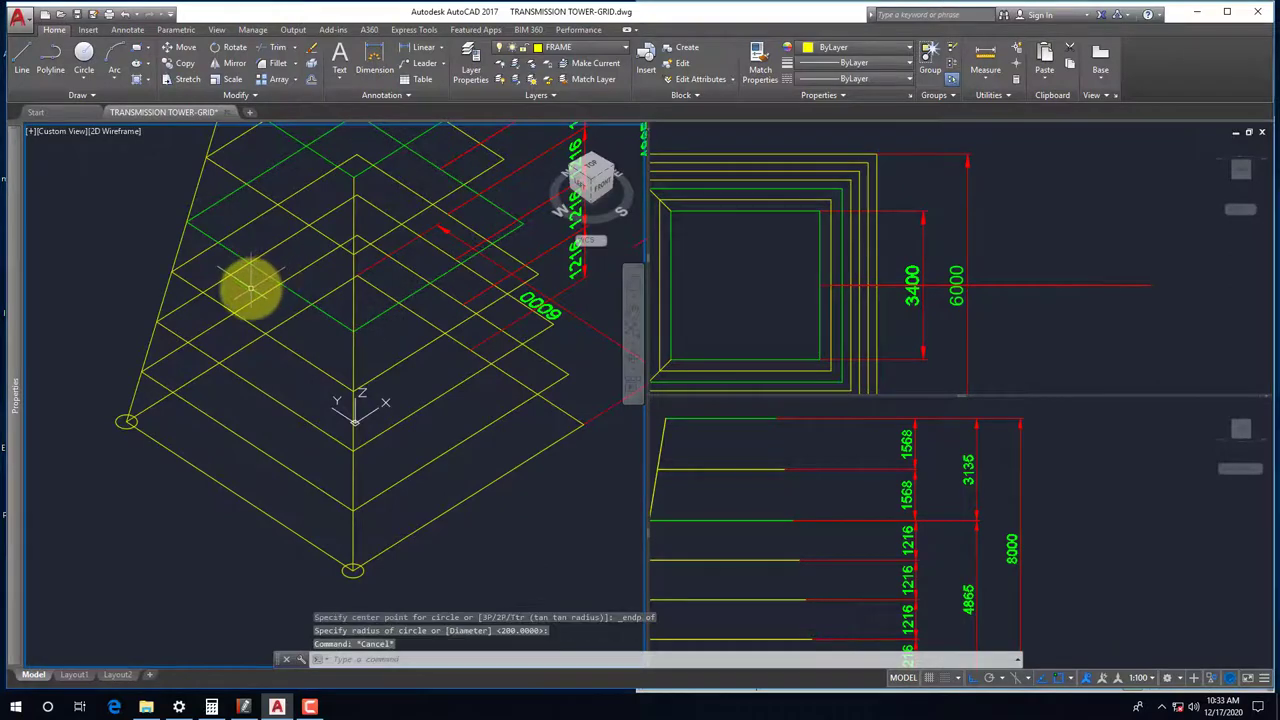
Try a polyline from the front circle's quadrant toward an edge midpoint, then cancel it
type("pl")
key("Return")
right_click(288, 514, "shift")
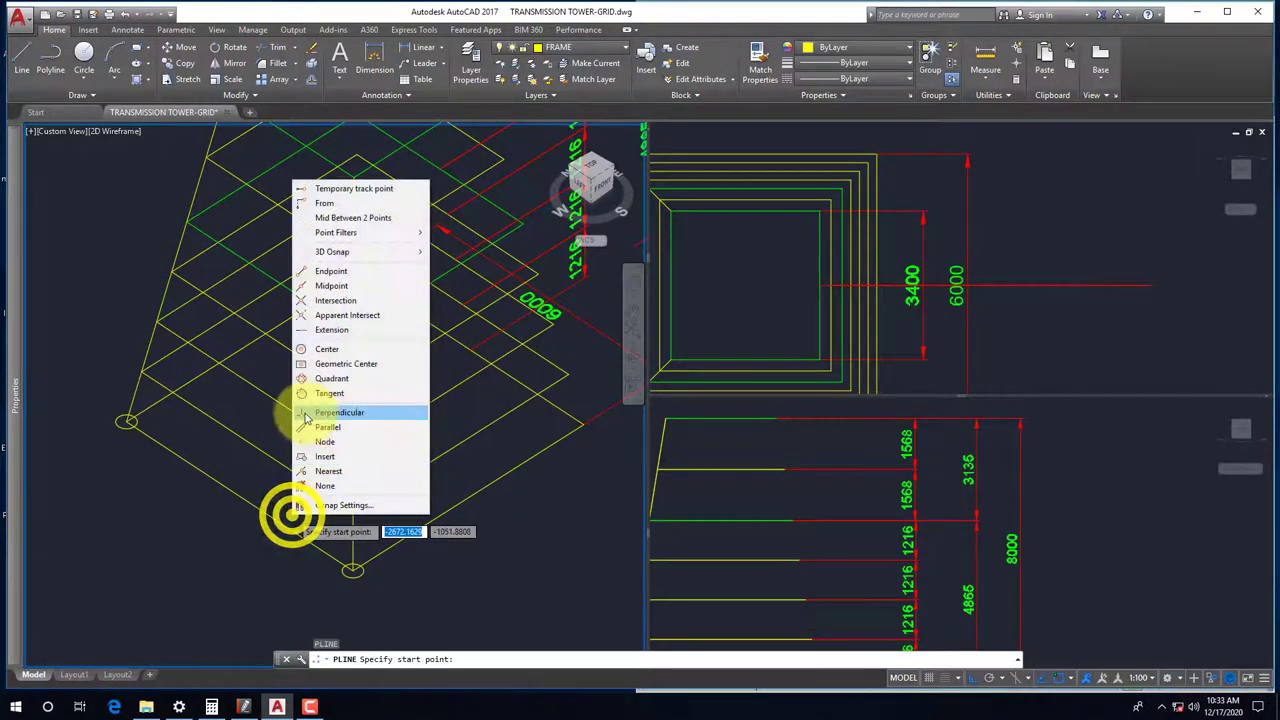
left_click(330, 378)
scroll(345, 565, "up", 3)
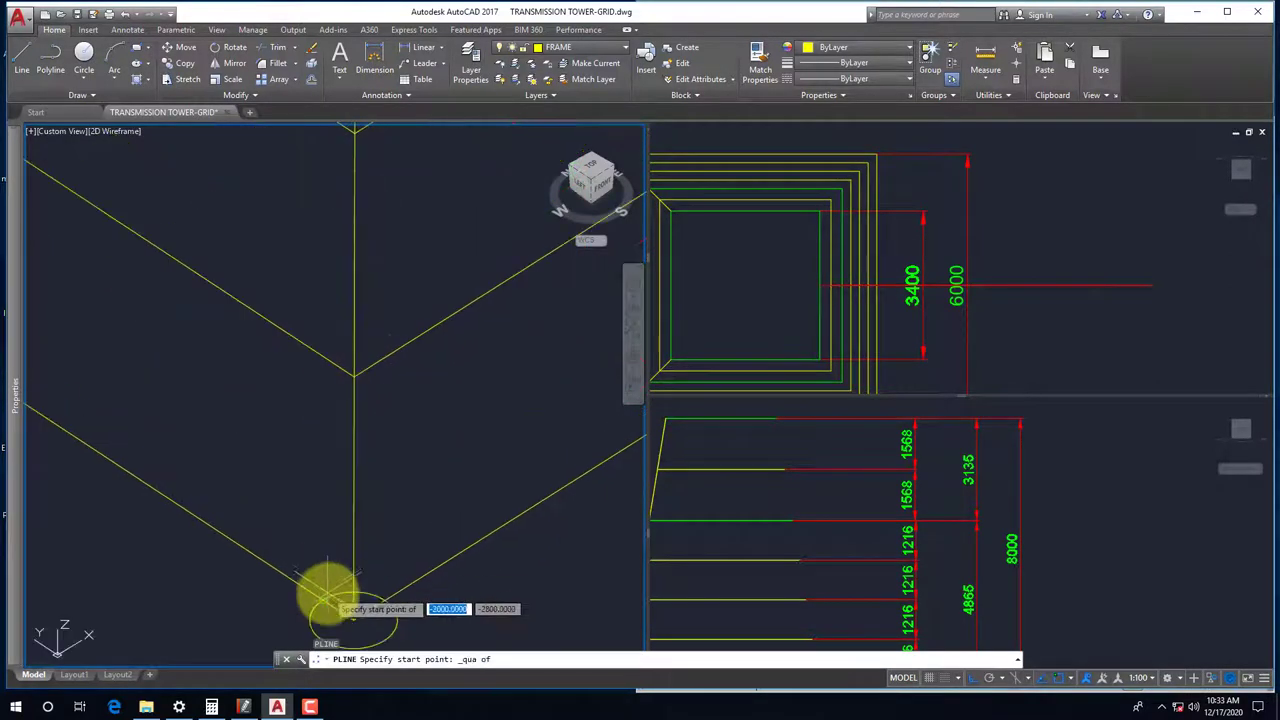
left_click(328, 595)
scroll(314, 551, "down", 3)
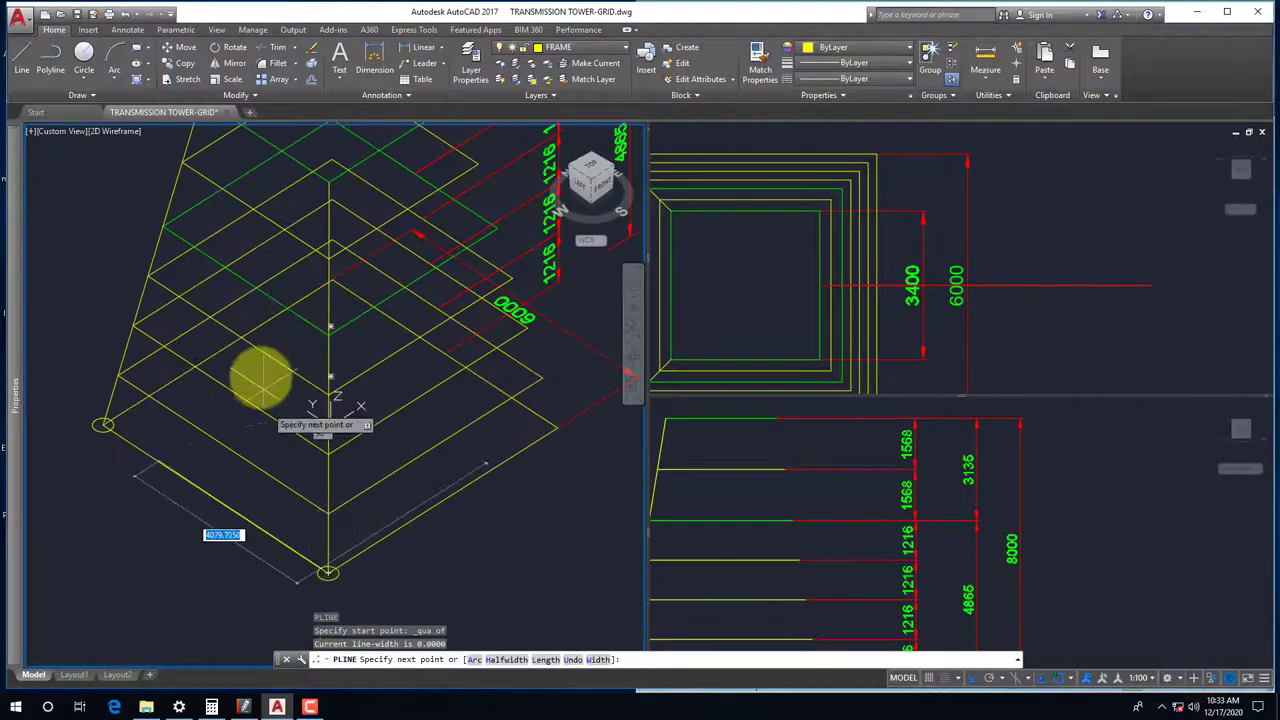
right_click(238, 238, "shift")
left_click(275, 345)
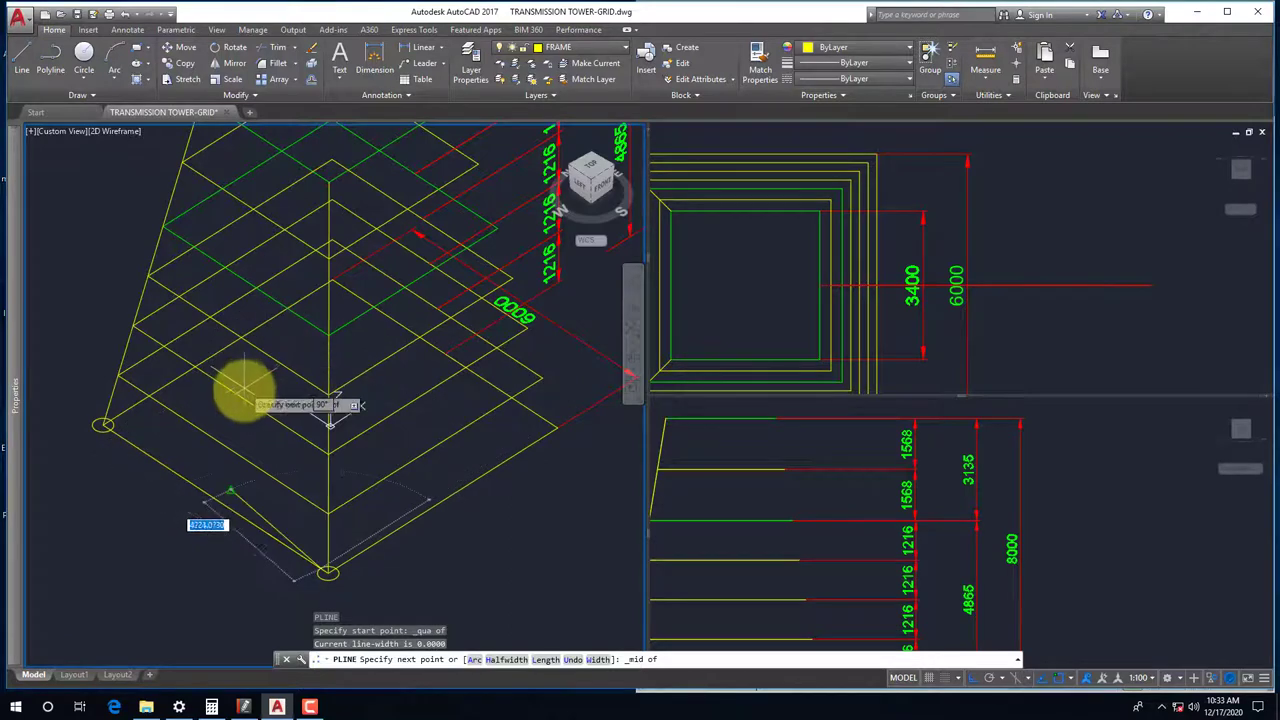
right_click(242, 270, "shift")
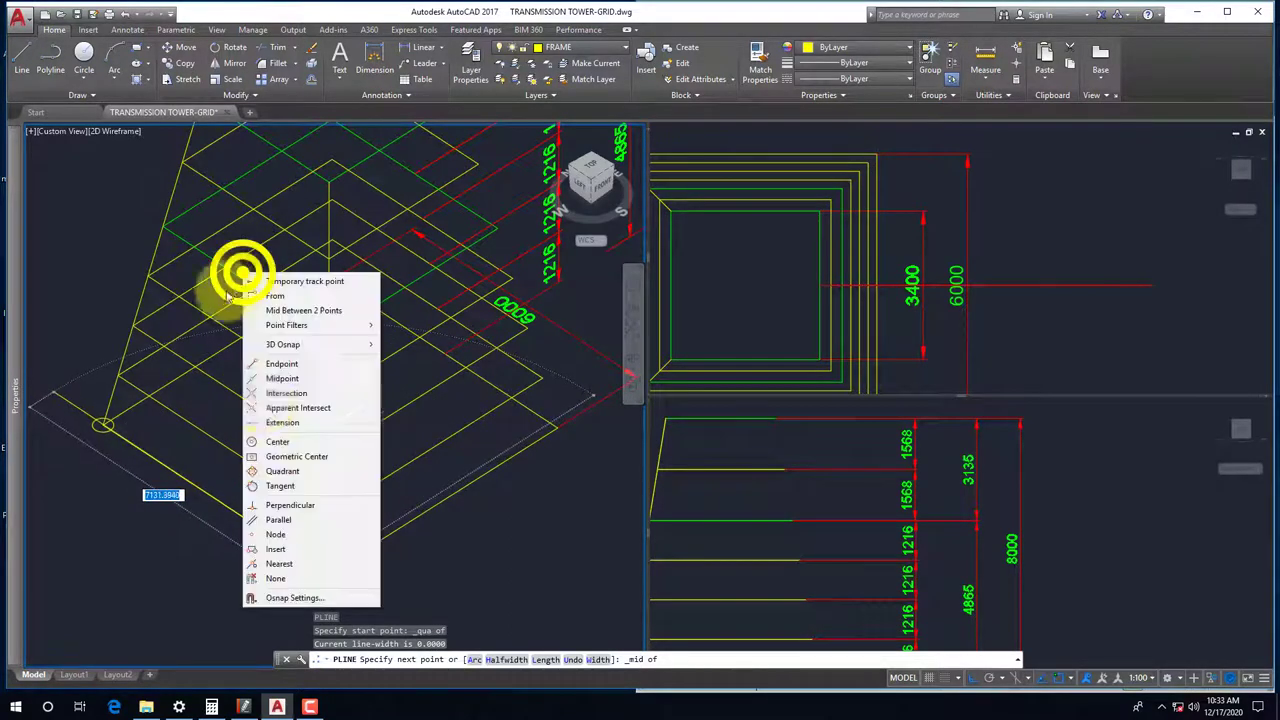
left_click(272, 378)
key("Escape")
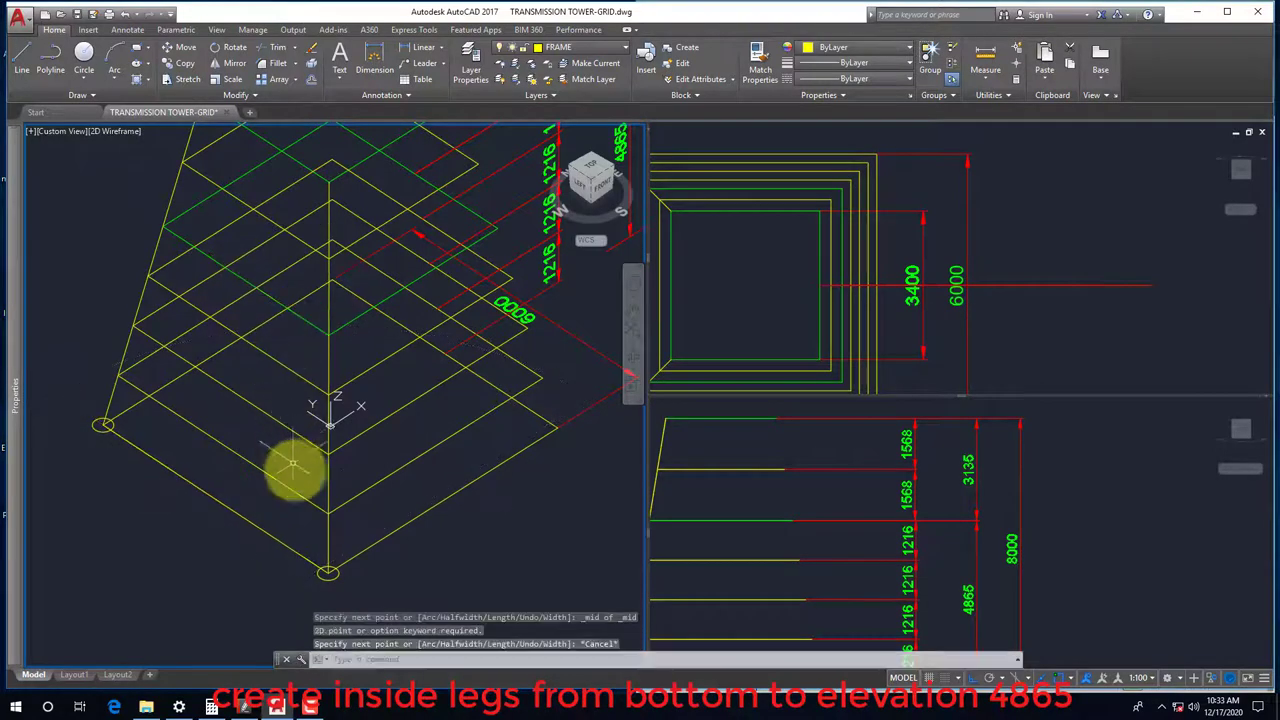
Start another polyline at an edge midpoint, then abandon it
key("Return")
right_click(240, 247, "shift")
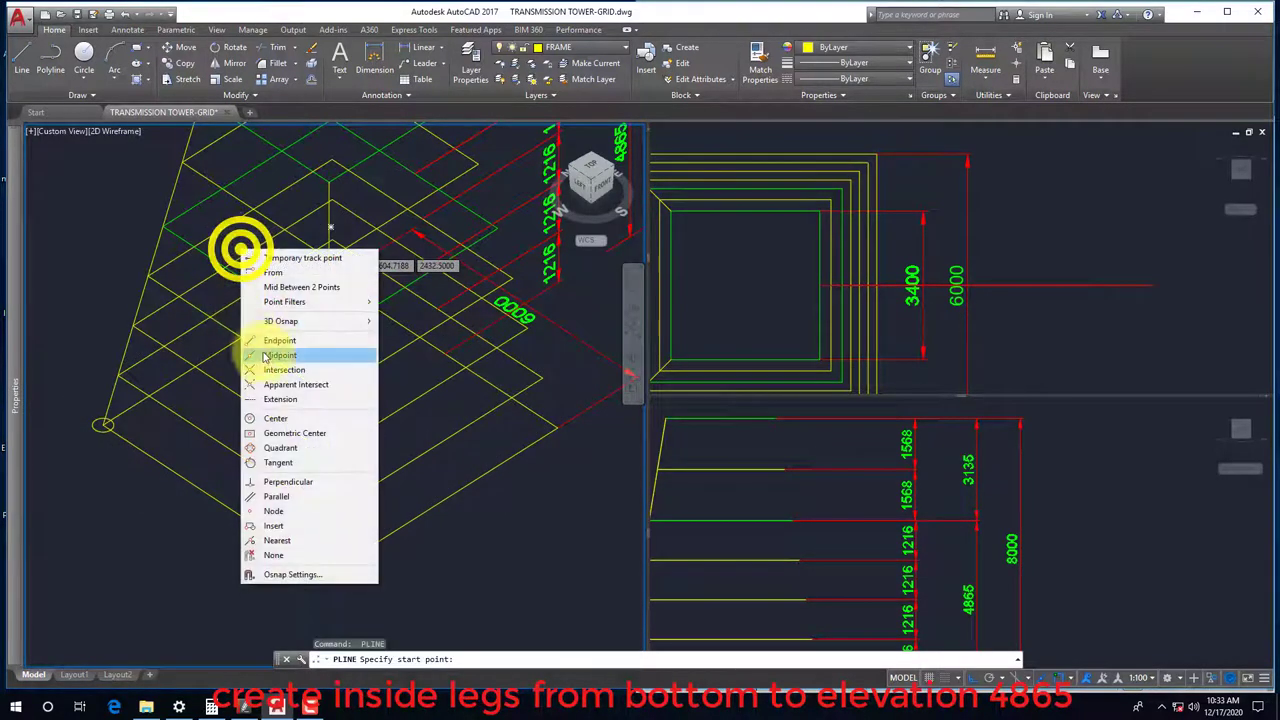
left_click(268, 356)
left_click(245, 283)
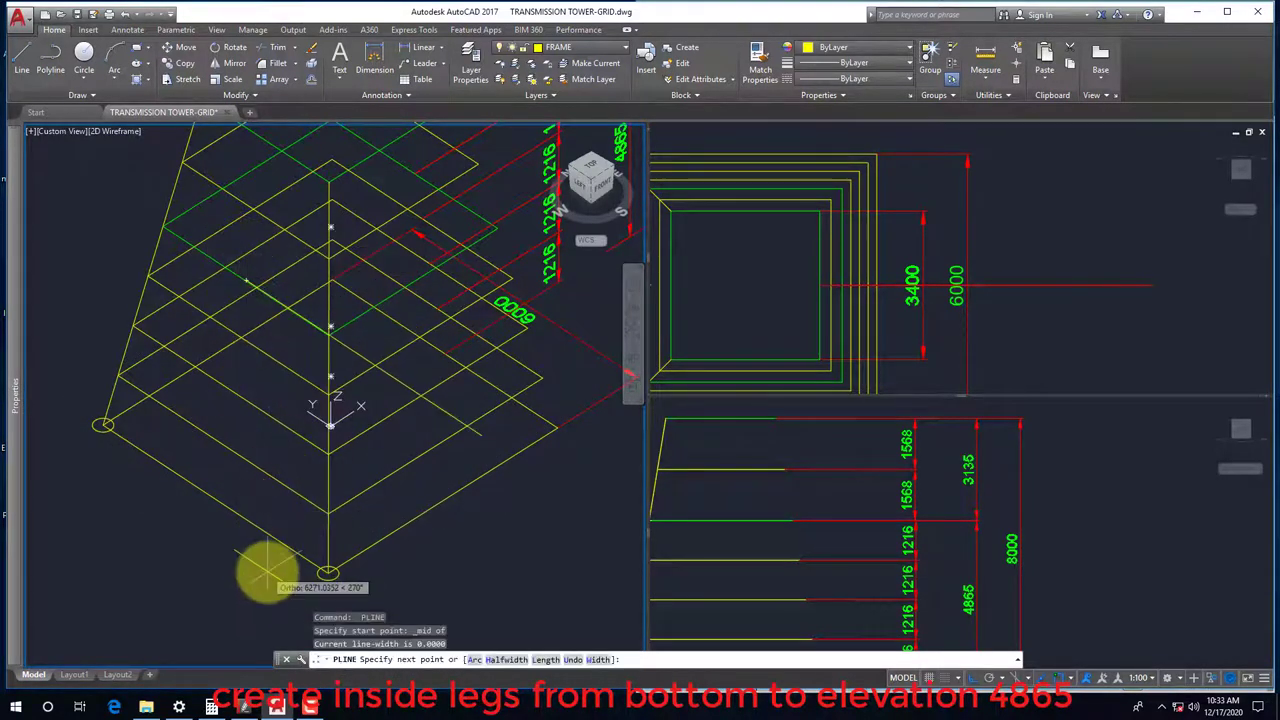
key("Escape")
Draw an inside leg line from the rhombus edge midpoint to the front circle's quadrant
type("l")
key("Return")
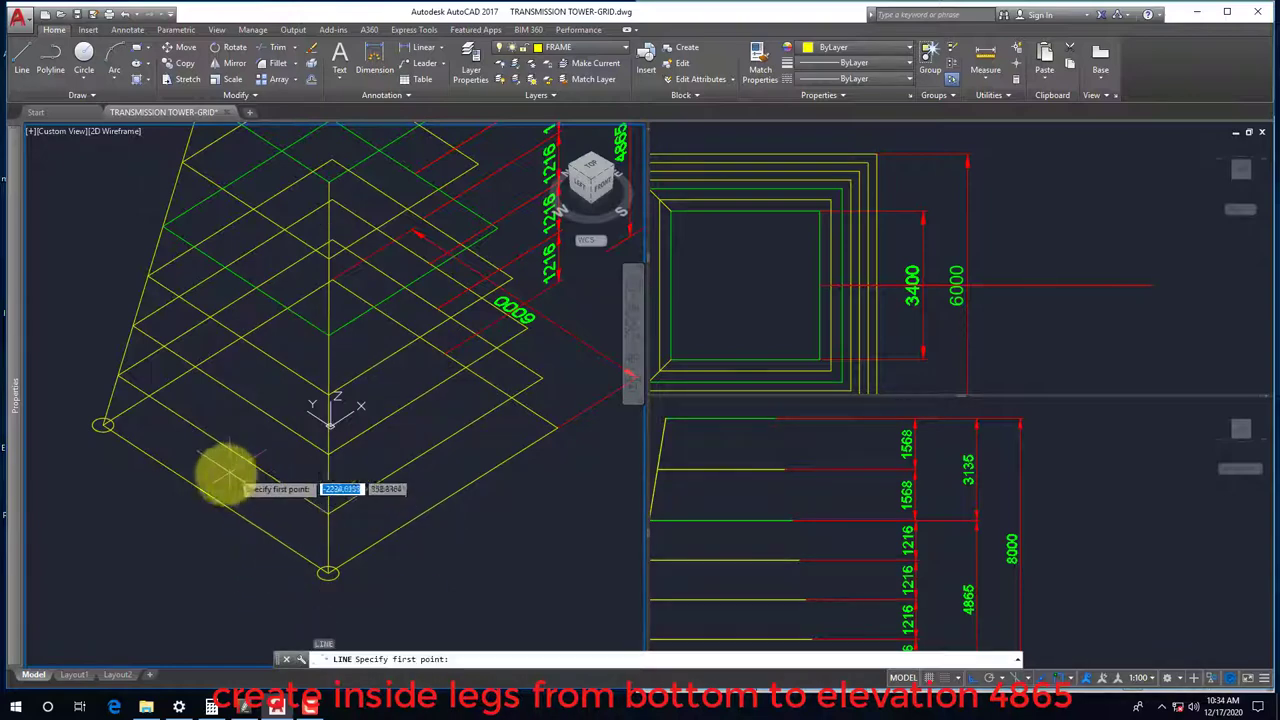
right_click(212, 490, "shift")
left_click(250, 262)
left_click(229, 271)
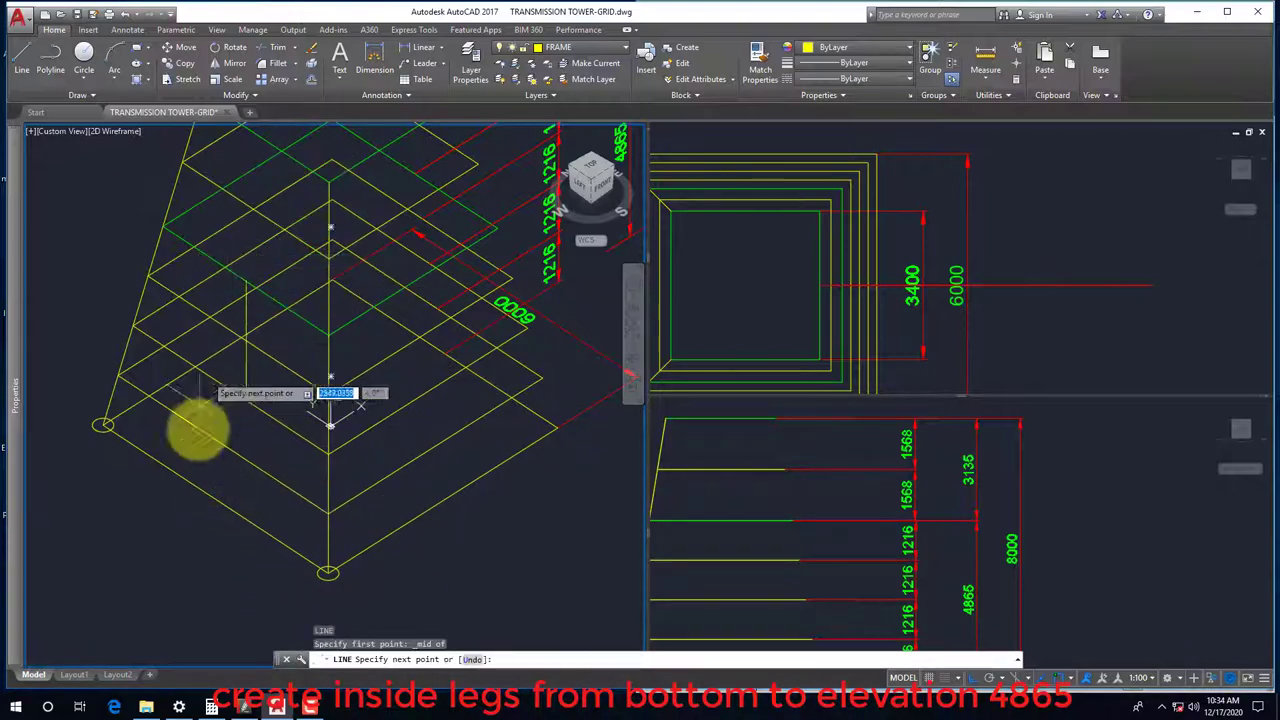
right_click(206, 571, "shift")
left_click(251, 440)
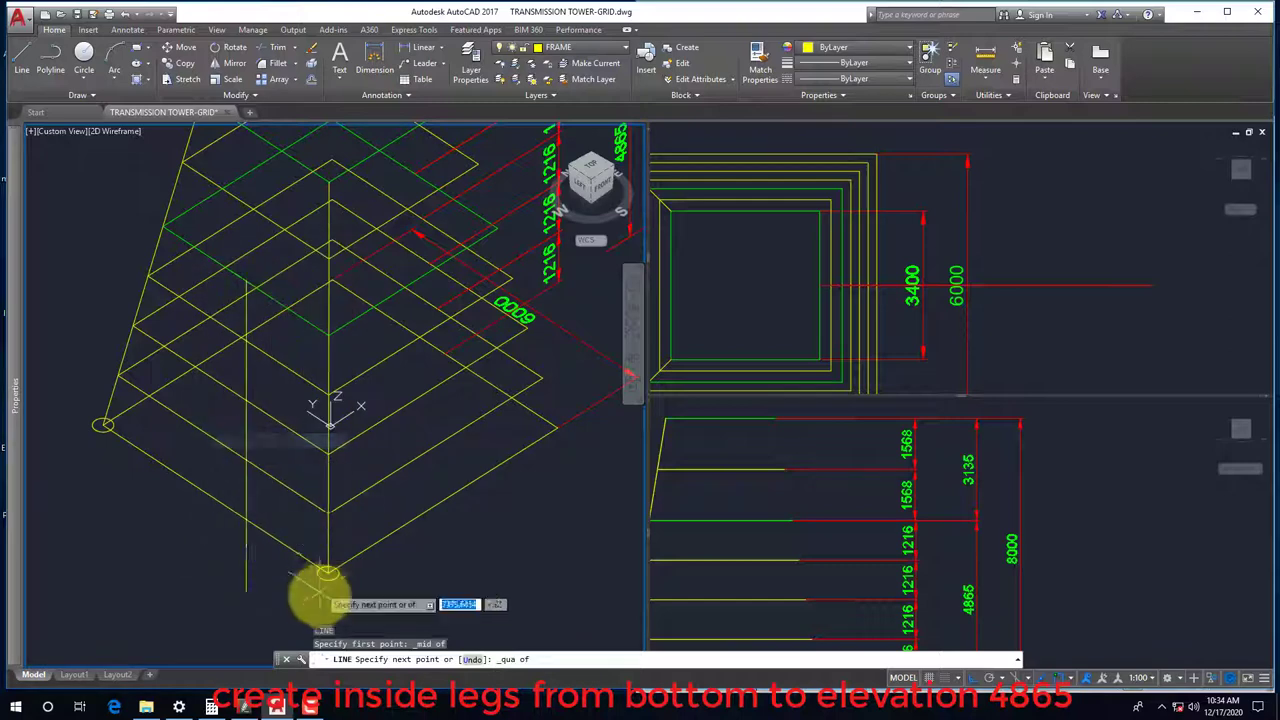
left_click(283, 585)
key("Return")
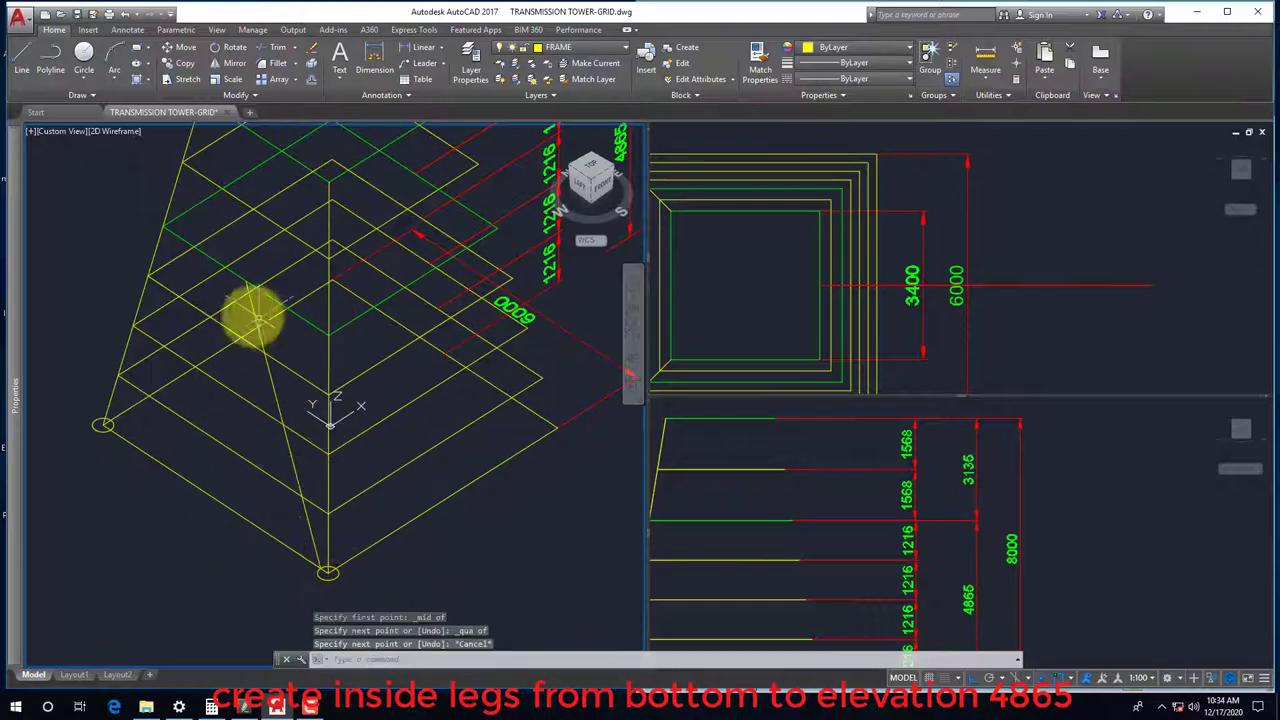
Draw the second inside leg from an edge midpoint to the left circle's quadrant
key("Return")
right_click(205, 292, "shift")
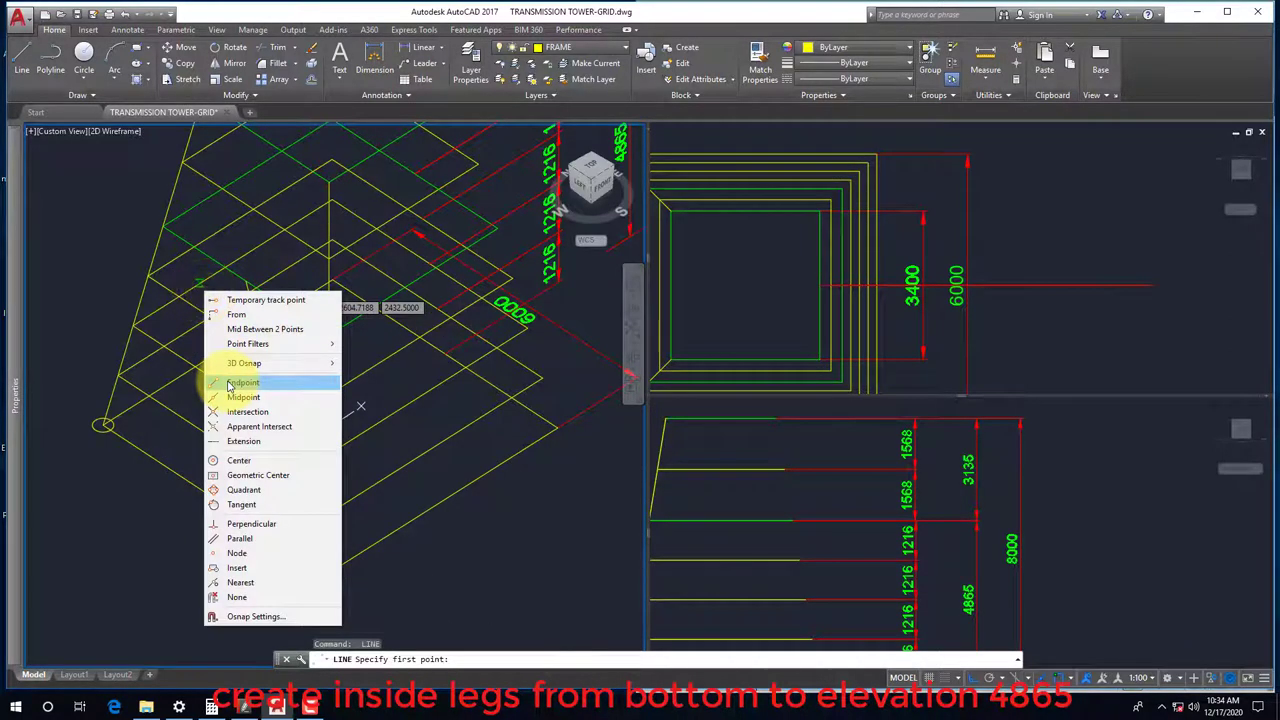
left_click(226, 397)
left_click(229, 280)
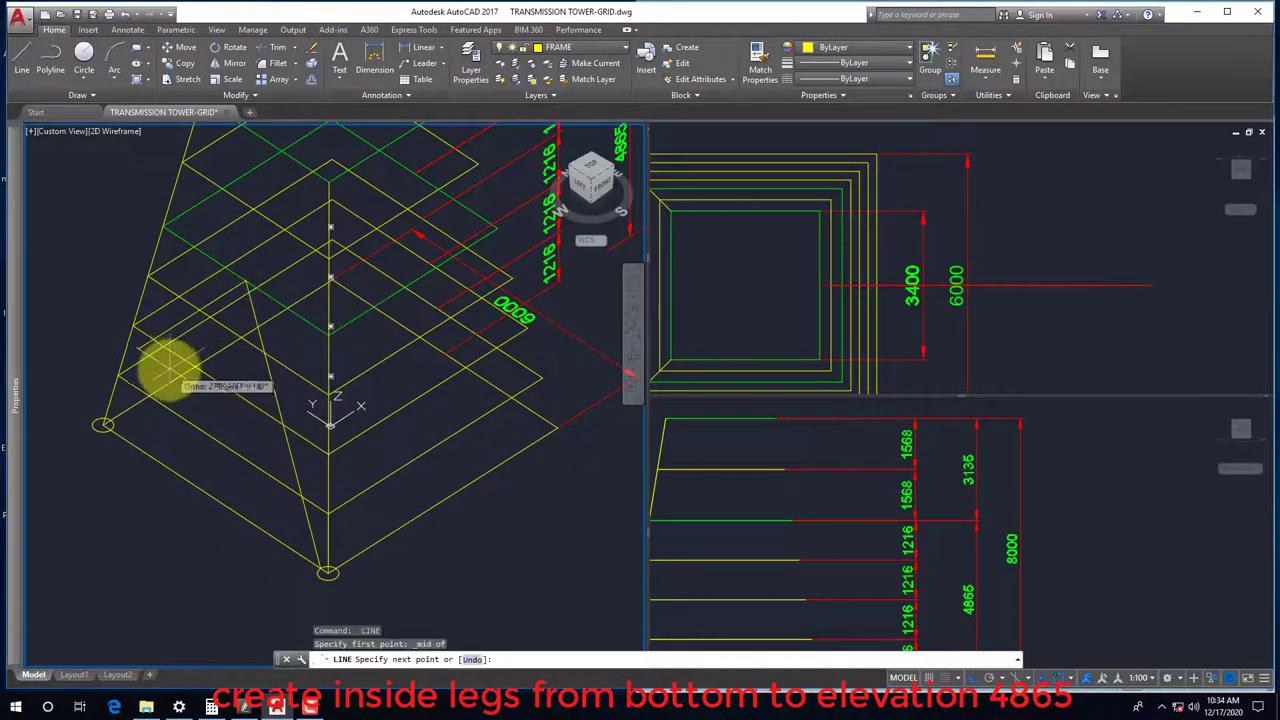
right_click(168, 370, "shift")
left_click(209, 234)
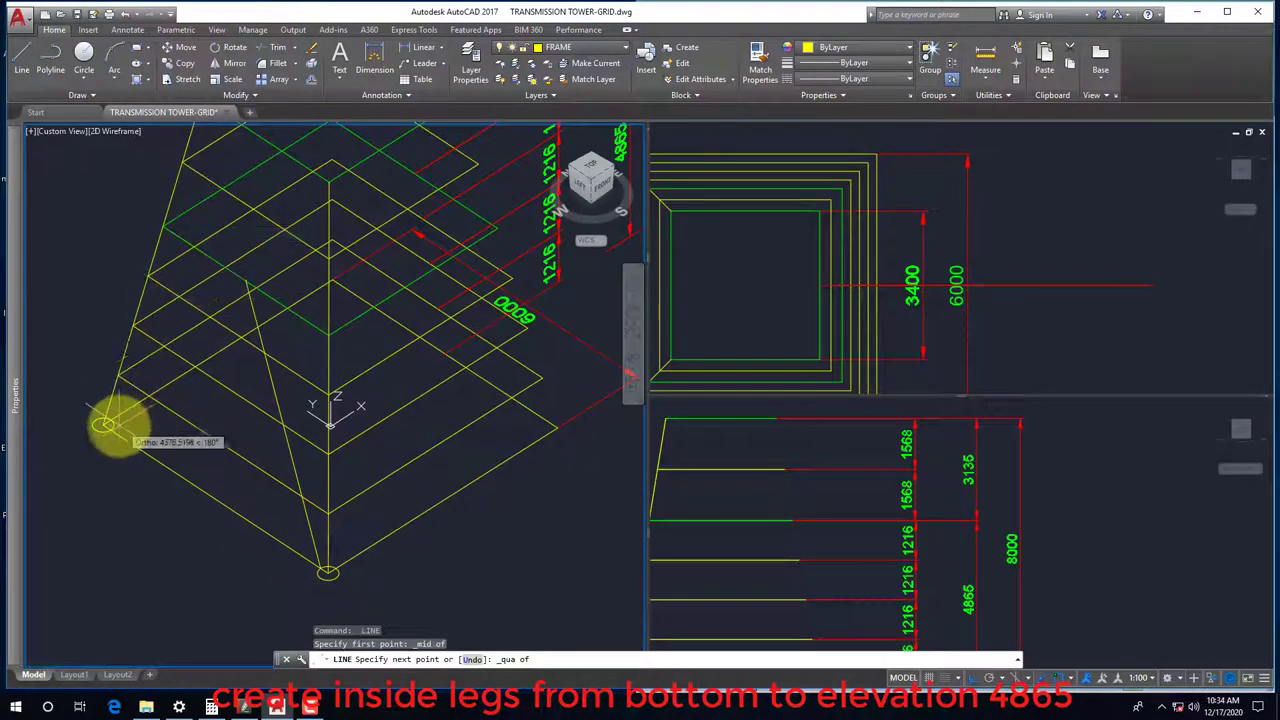
key("Escape")
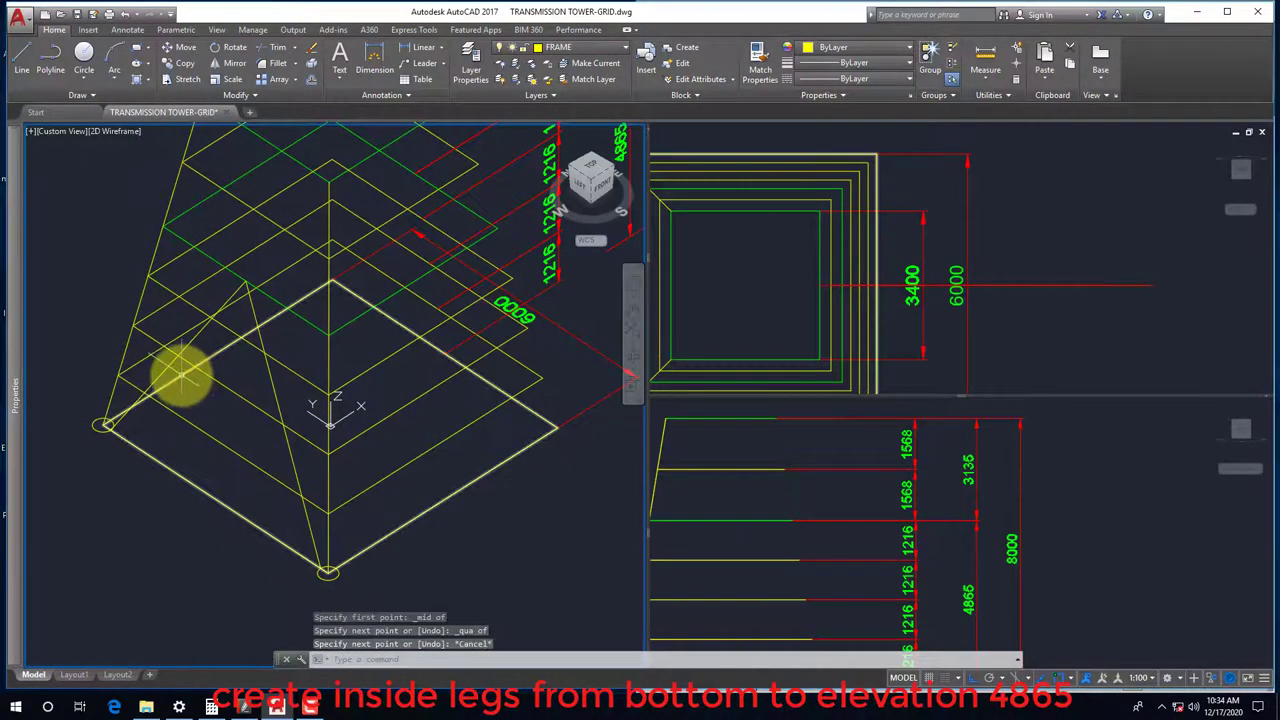
Inspect both inside leg lines in Properties, deselecting each afterwards
left_click(172, 360)
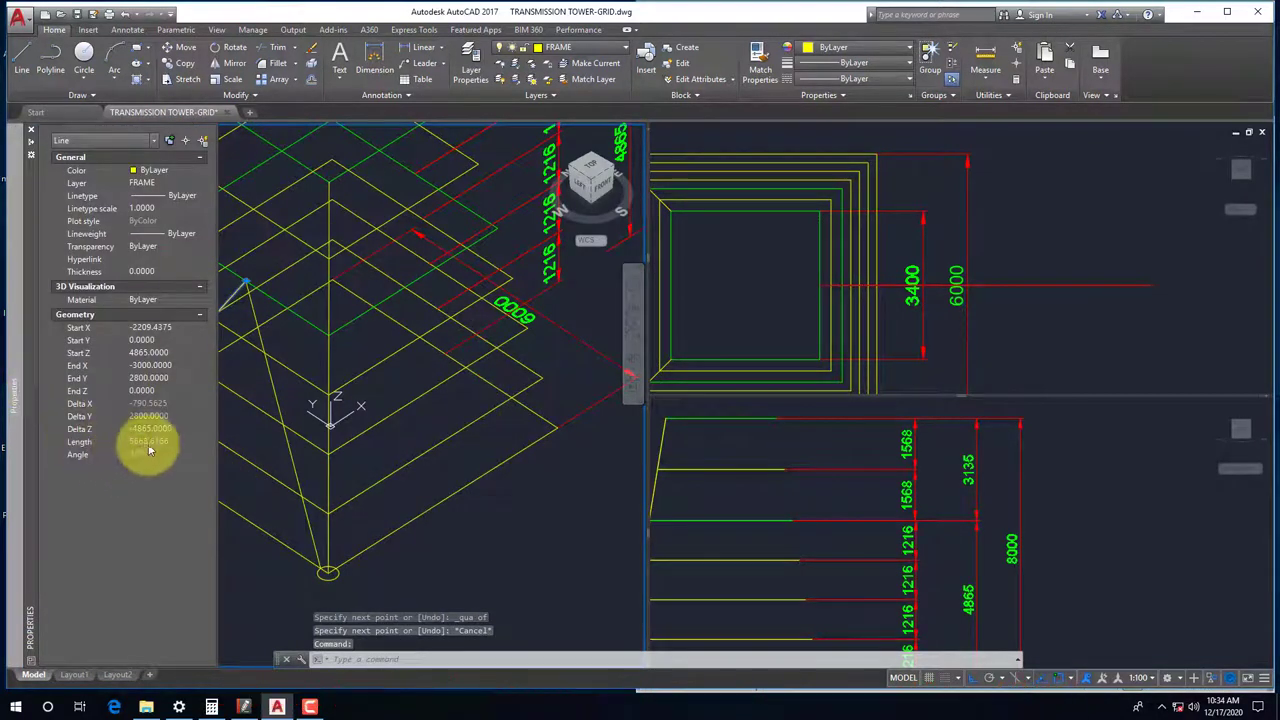
mouse_move(15, 395)
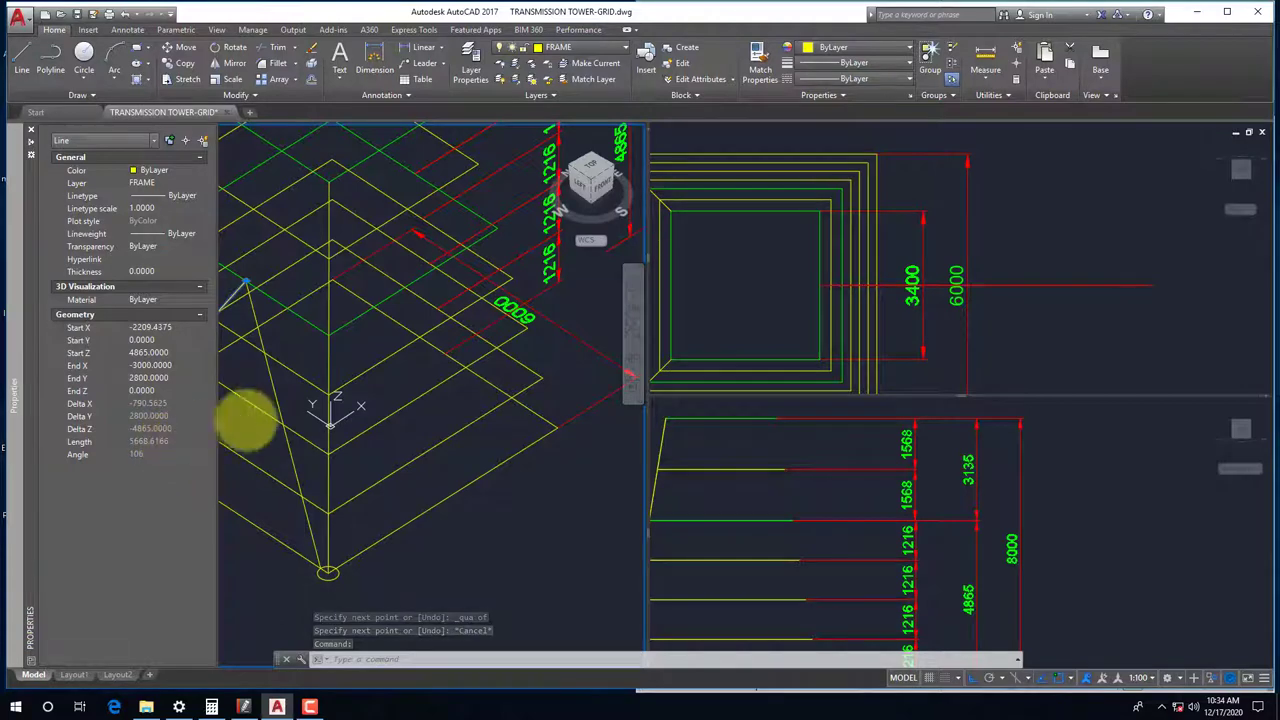
key("Escape")
left_click(272, 393)
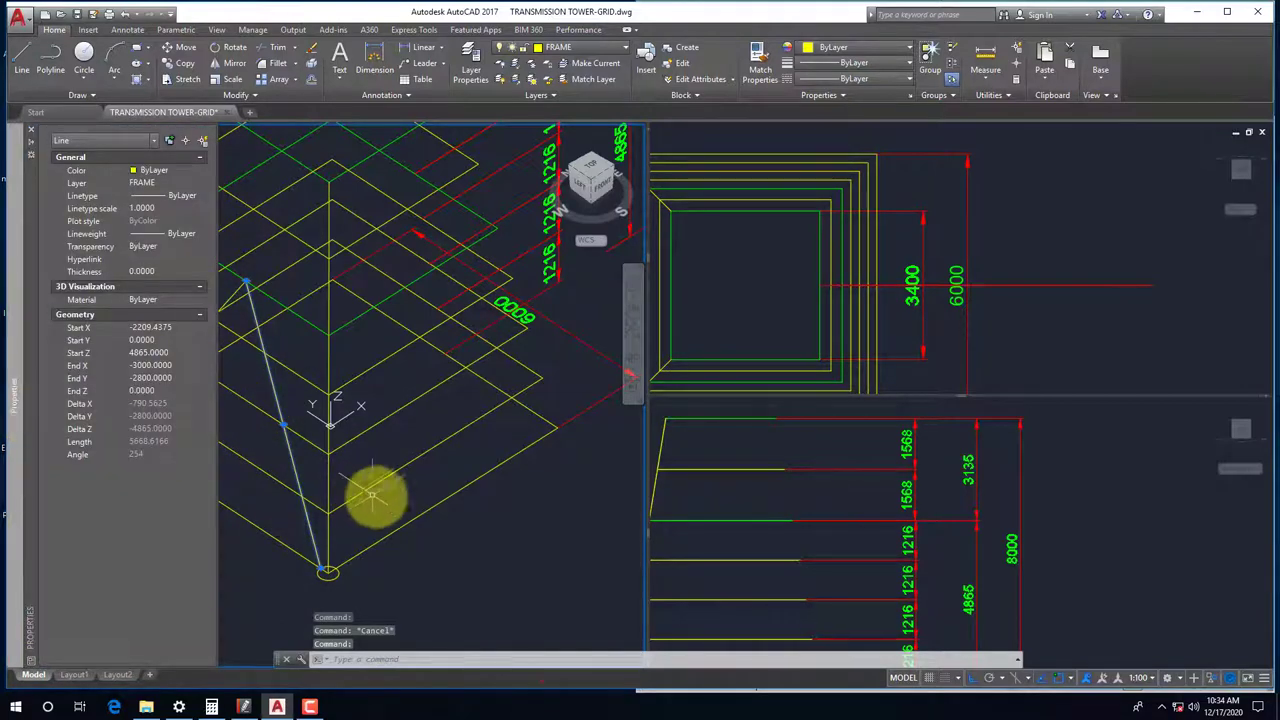
key("Escape")
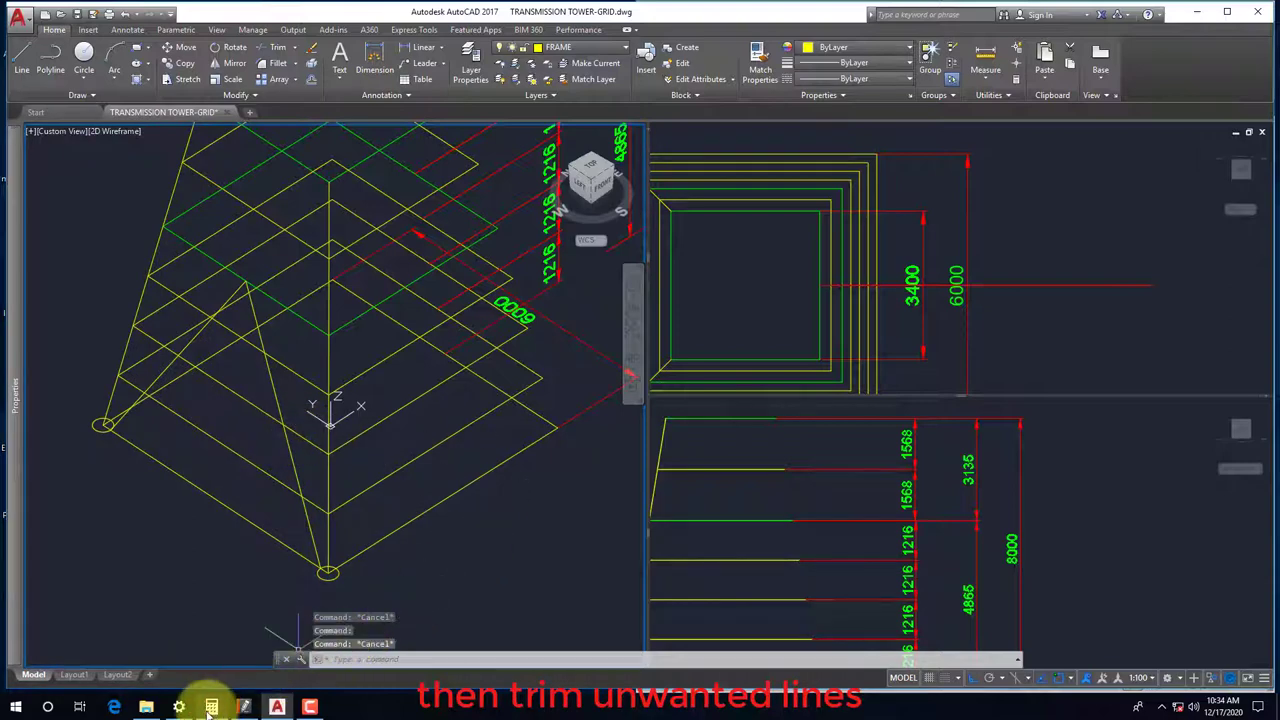
After checking the reference PDF, trim lines using both inside legs as cutting edges
left_click(243, 707)
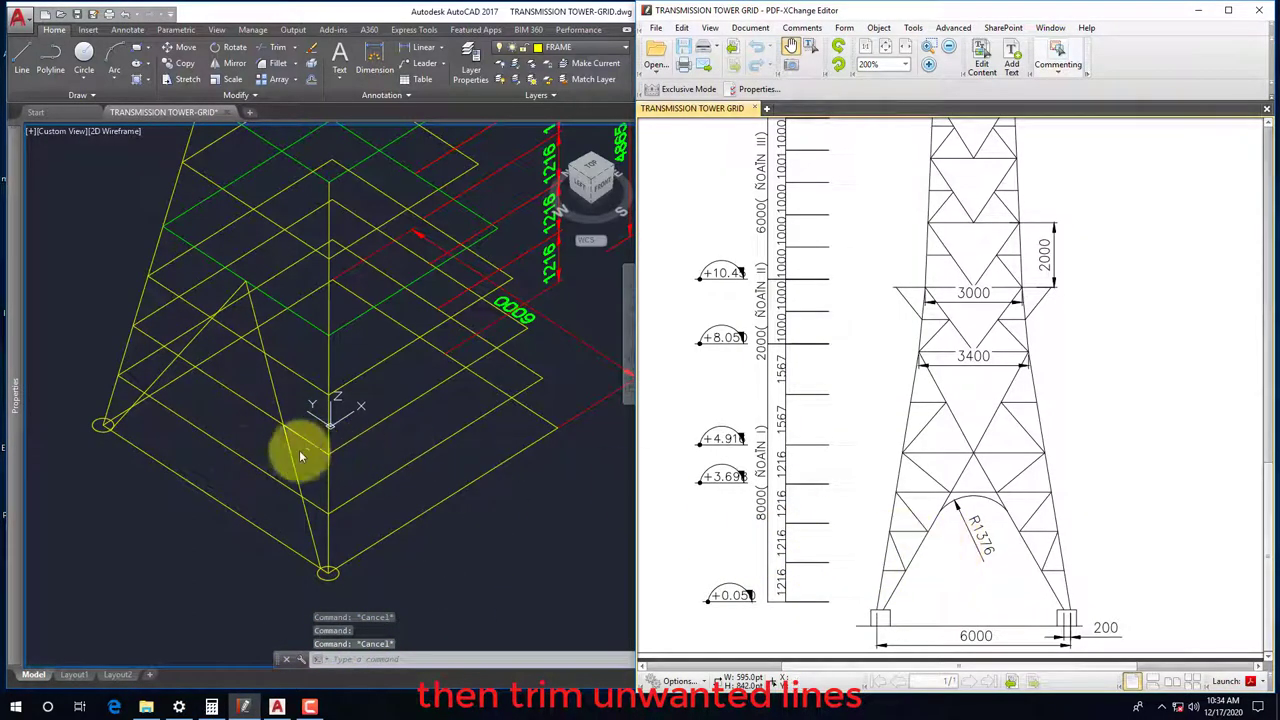
left_click(245, 452)
type("tr")
key("Return")
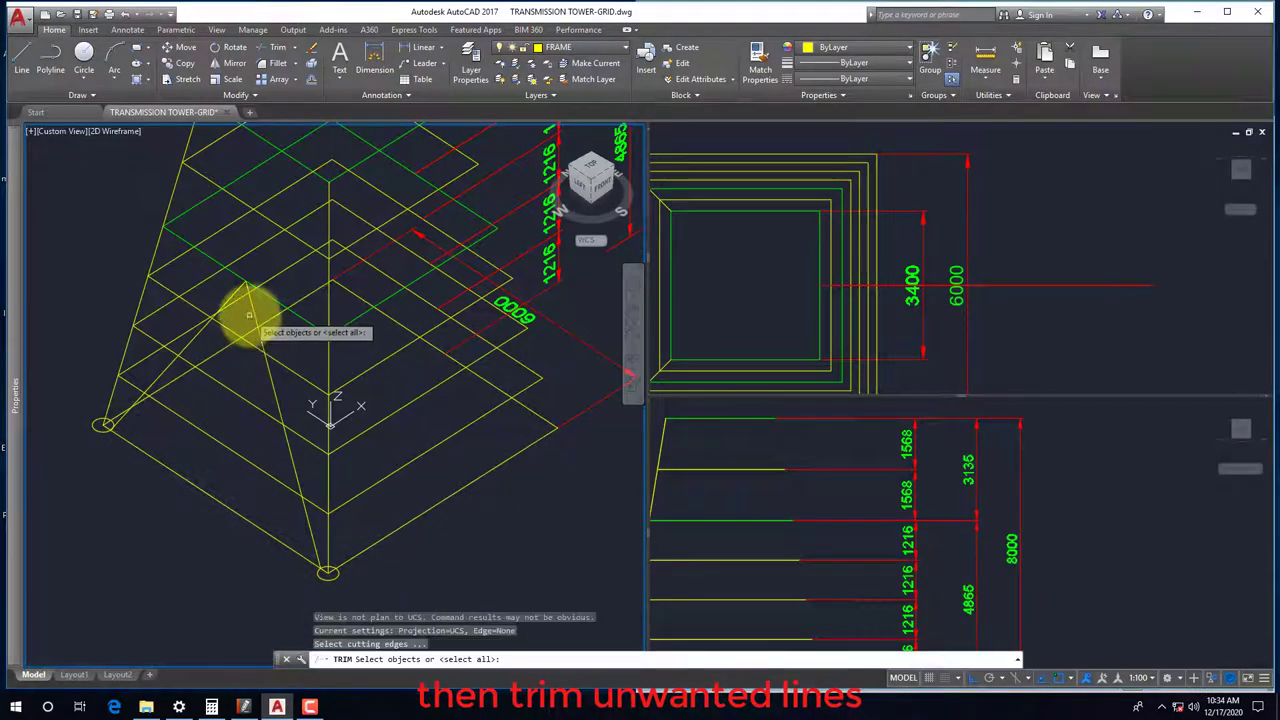
left_click(251, 306)
left_click(223, 306)
key("Return")
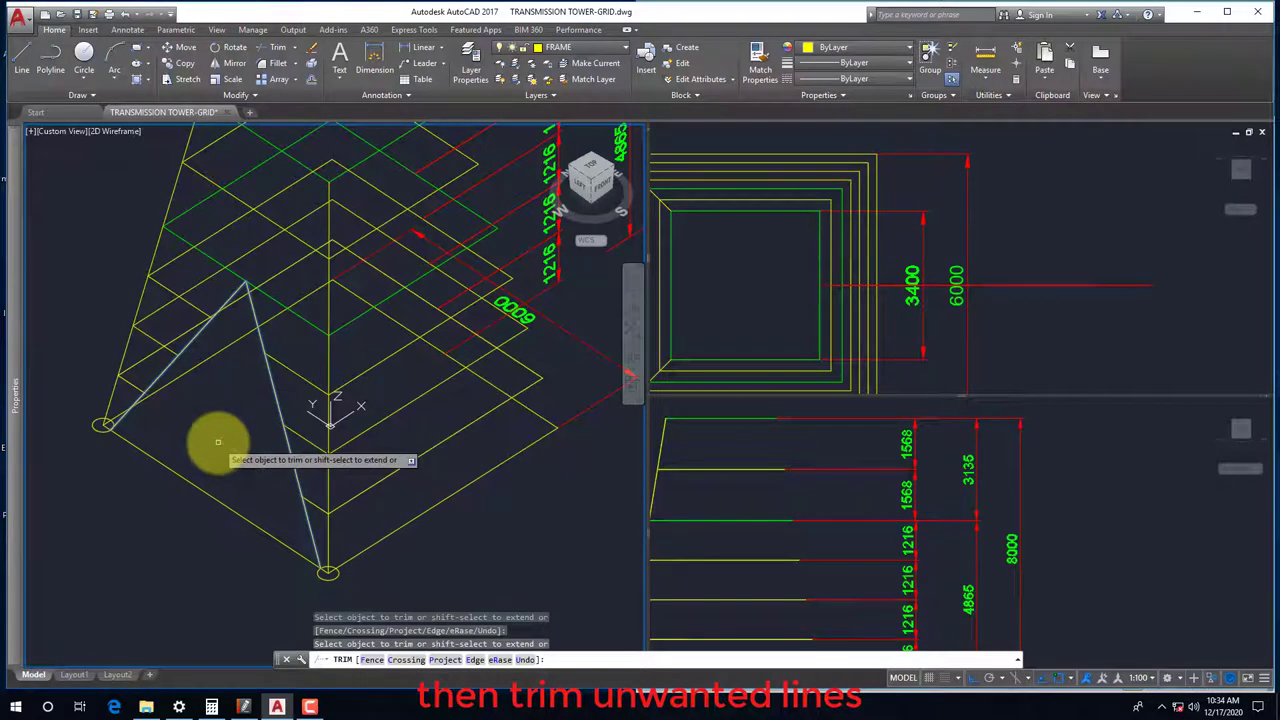
key("Escape")
Erase the leg-base circle and trim the red lines inside a crossing window
left_click(103, 424)
type("e")
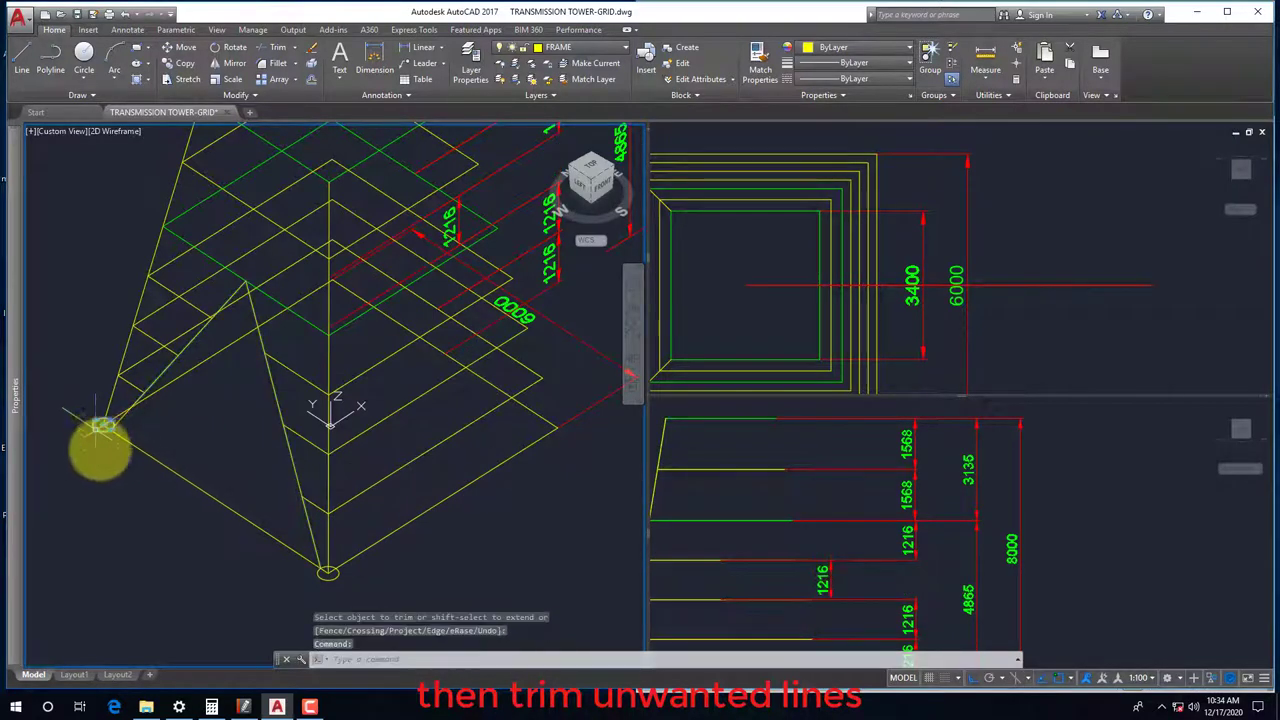
key("Return")
key("Return")
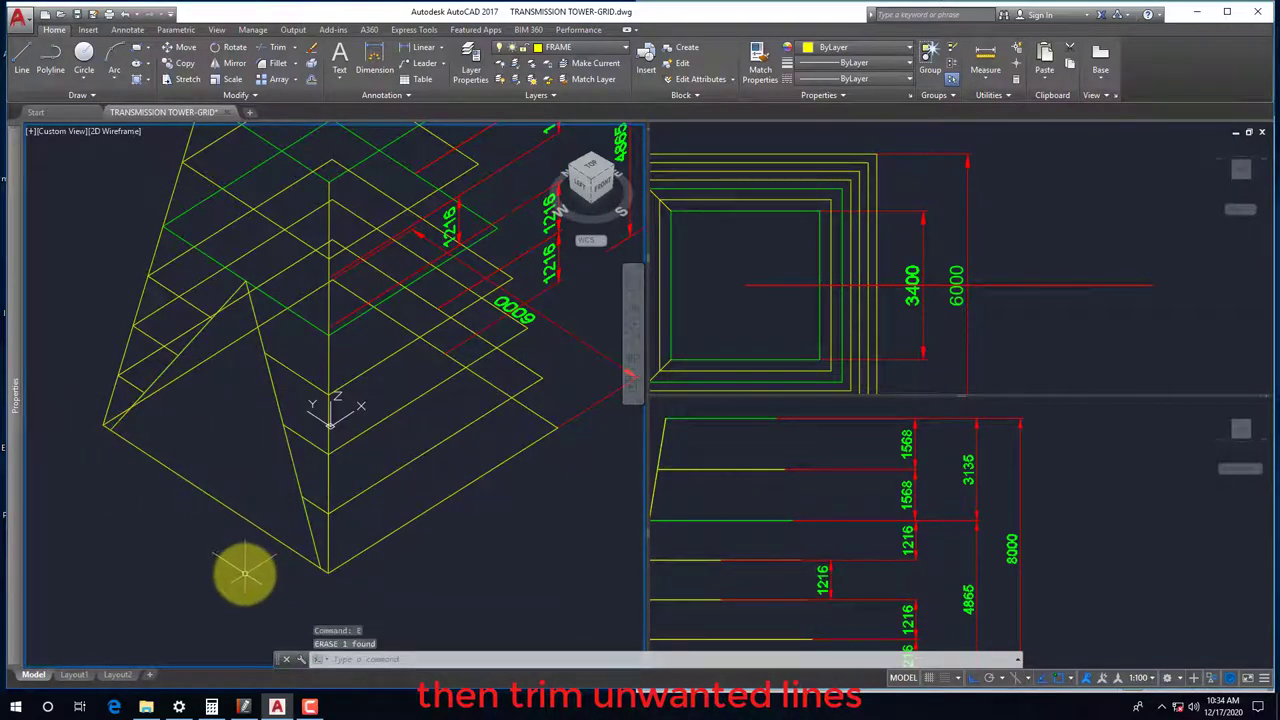
type("tr")
key("Return")
key("Return")
left_click(263, 474)
left_click(189, 494)
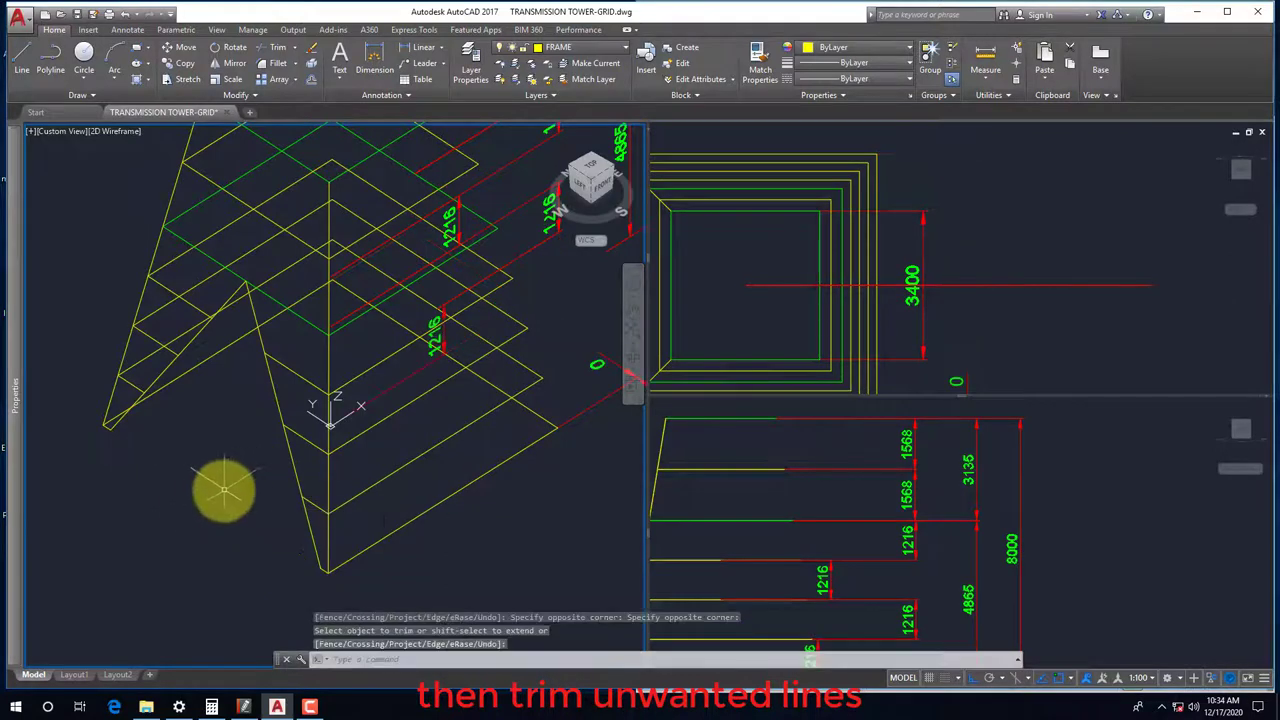
left_click(1019, 428)
scroll(836, 497, "down", 5)
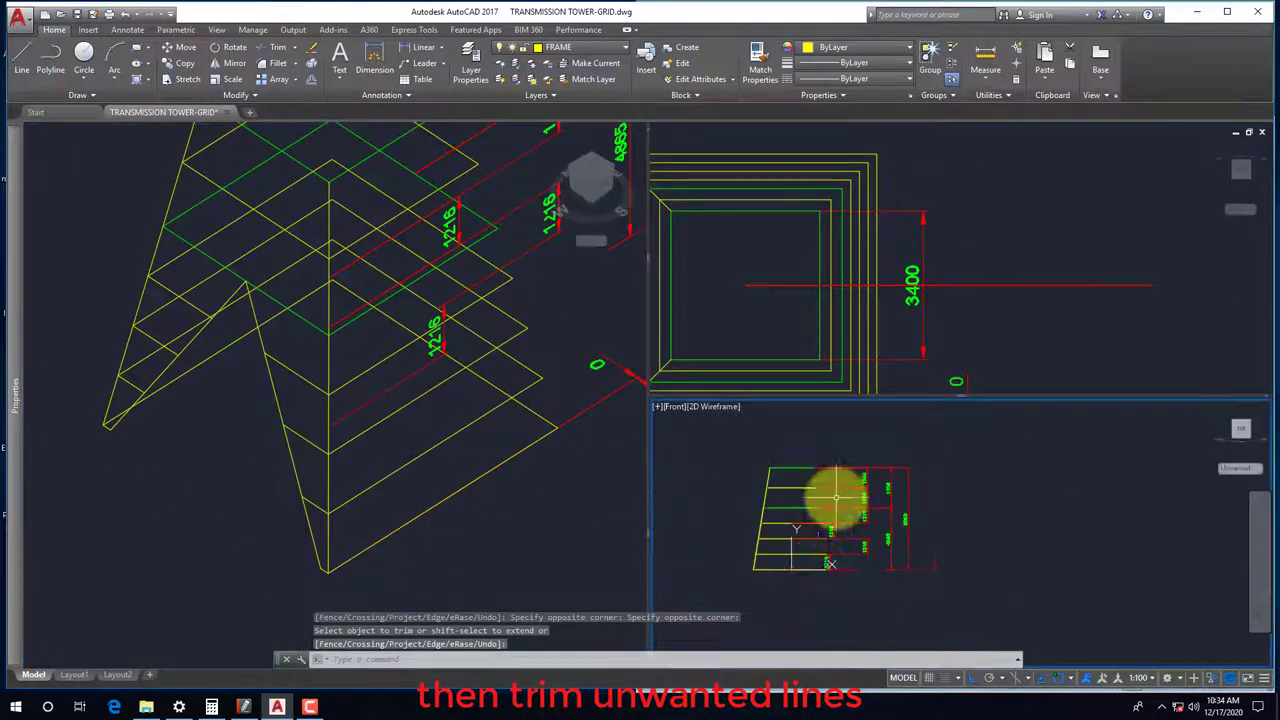
key("Return")
left_click(811, 580)
left_click(789, 462)
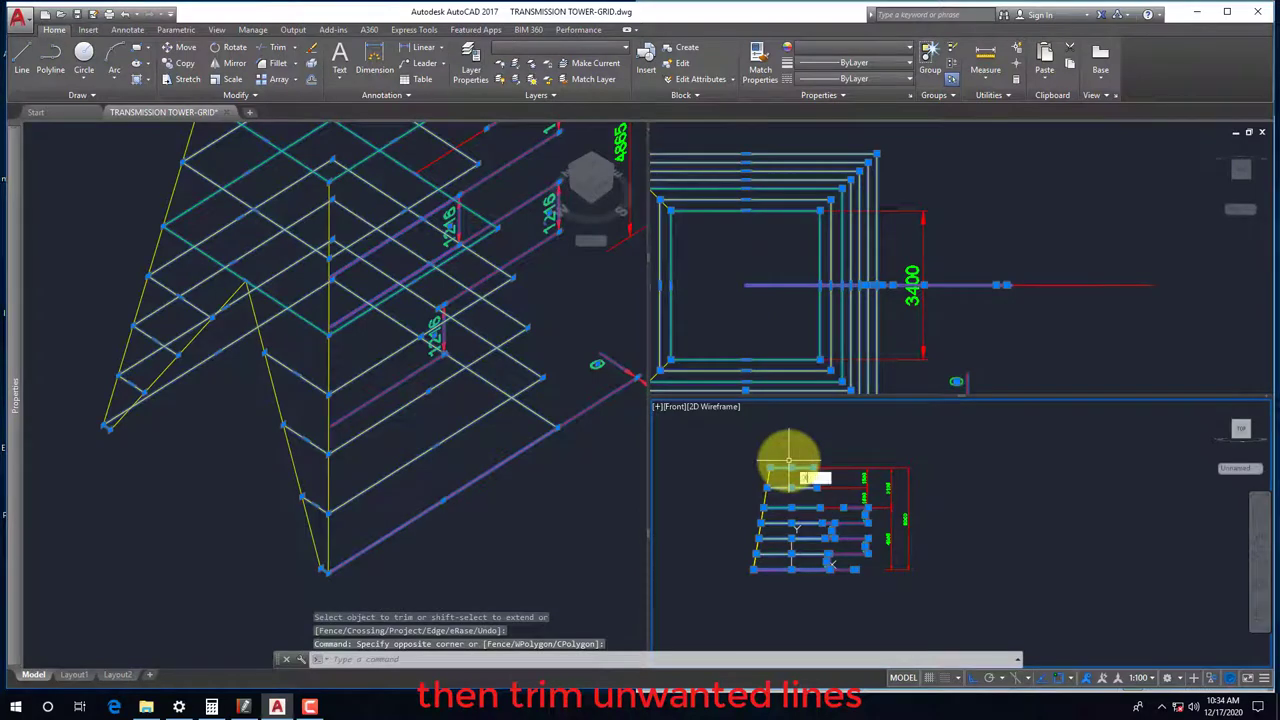
type("x")
key("Return")
scroll(790, 575, "up", 2)
left_click(785, 425)
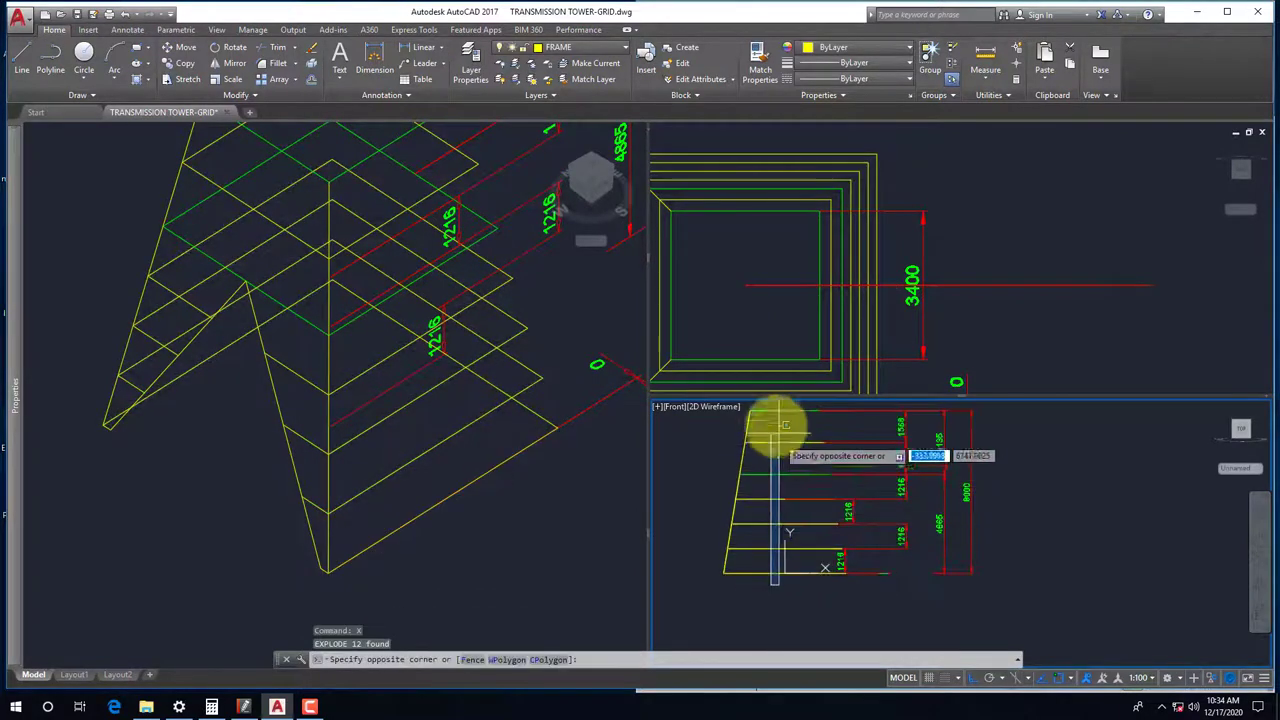
left_click(760, 408)
type("e")
key("Return")
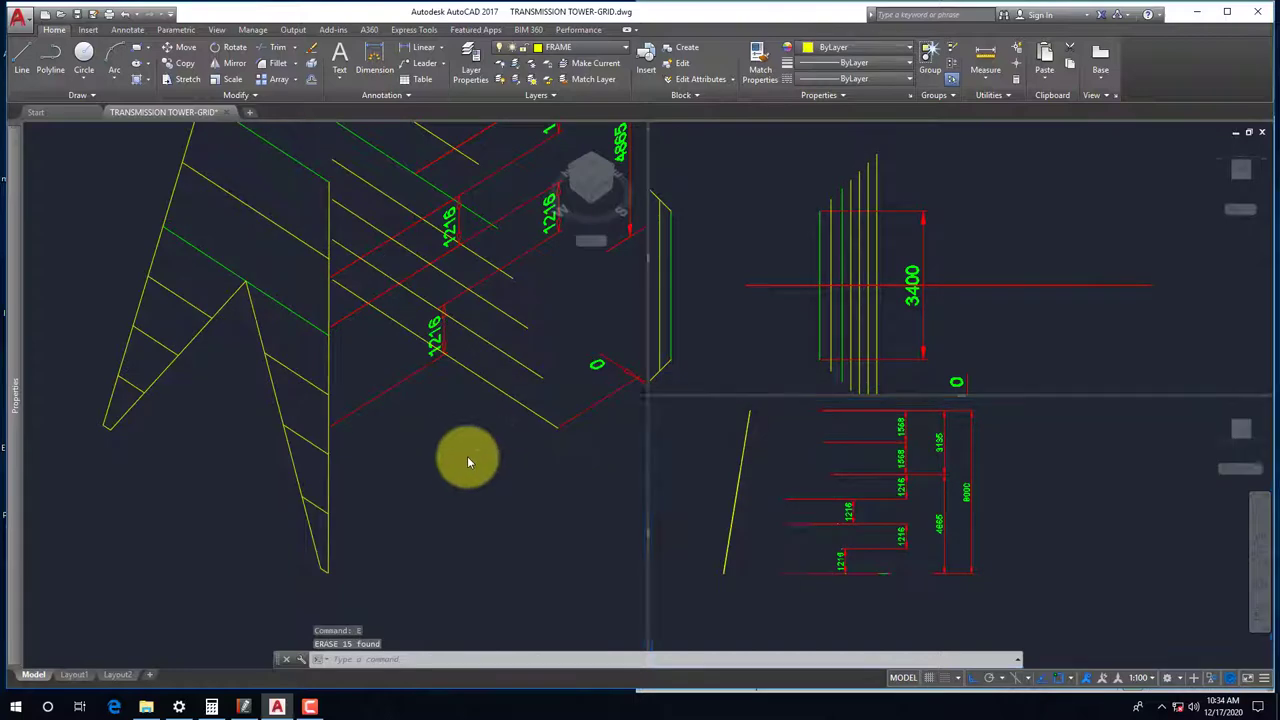
left_click(778, 480)
left_click(776, 300)
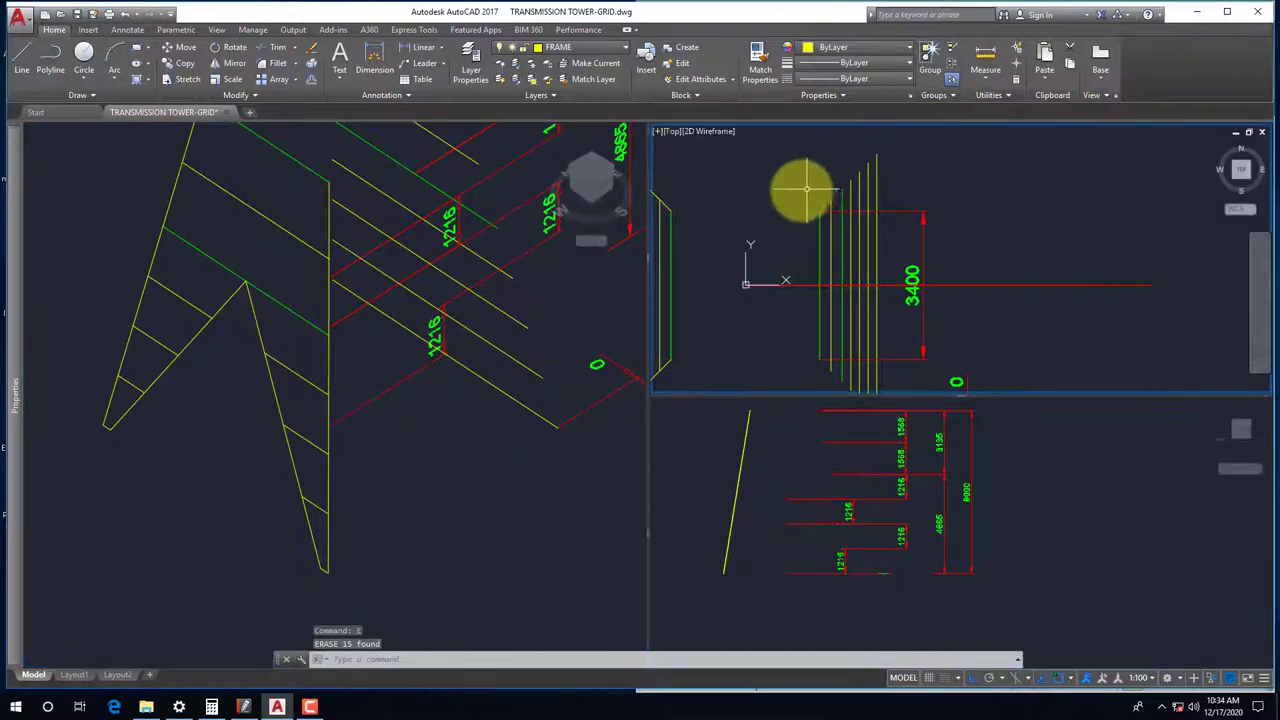
scroll(806, 188, "down", 2)
left_click(778, 152)
left_click(855, 340)
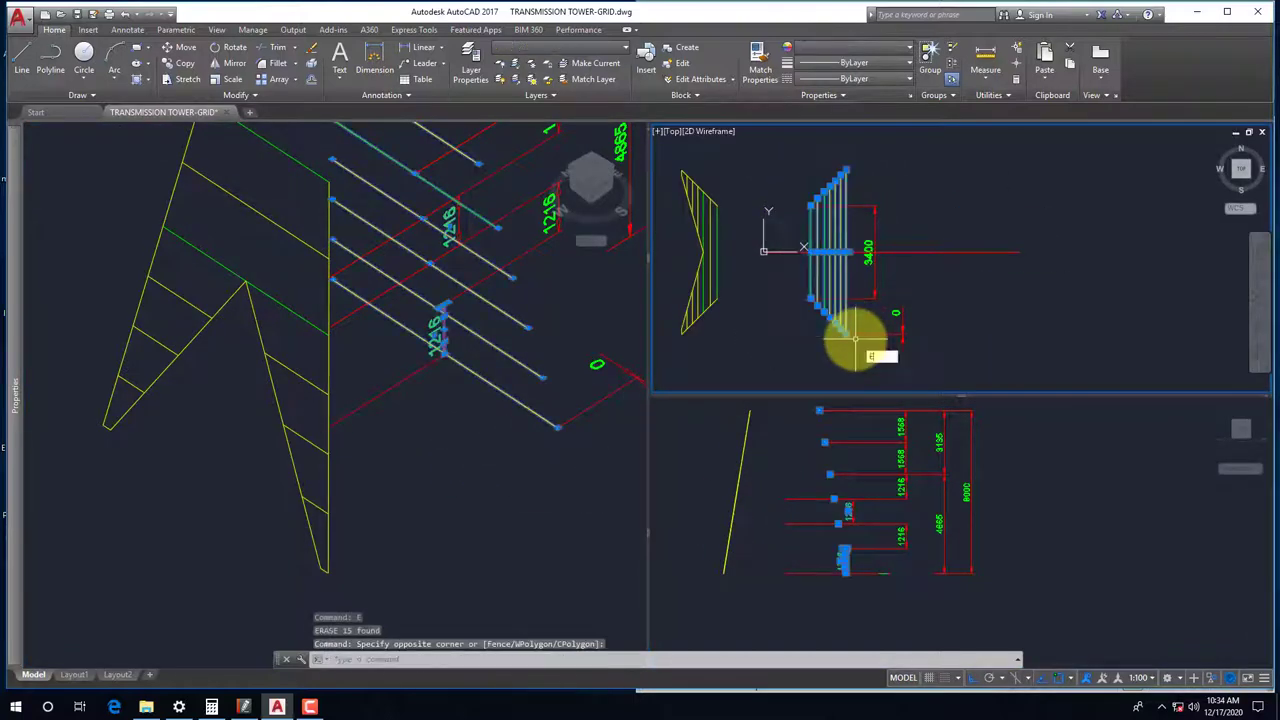
type("e")
key("Return")
scroll(350, 450, "down", 1)
scroll(344, 476, "down", 1)
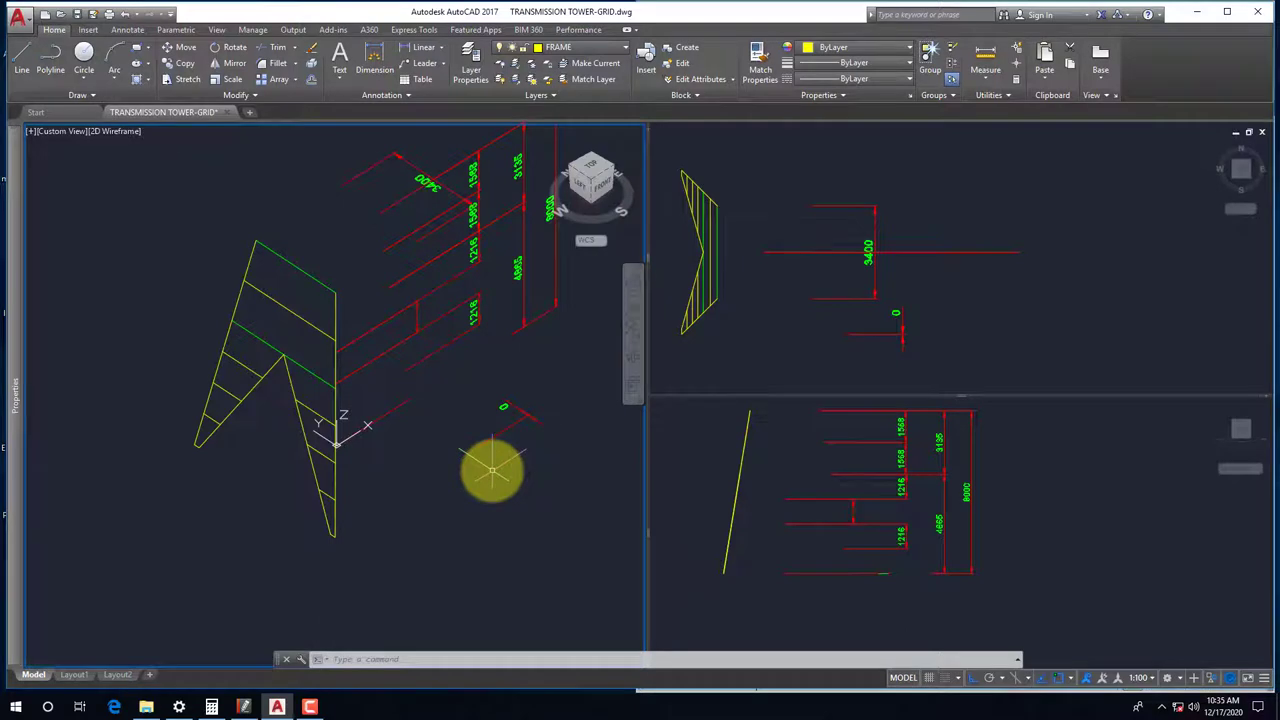
left_click(431, 537)
key("ctrl+z")
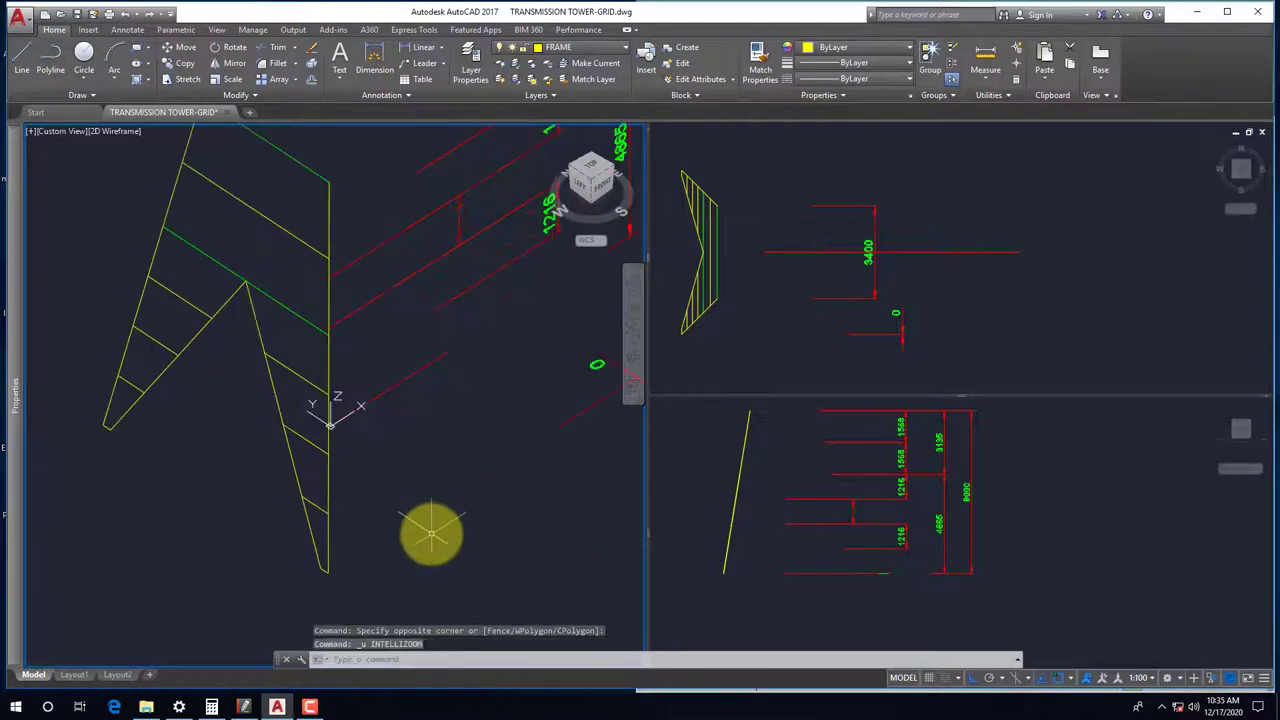
key("ctrl+z")
key("ctrl+z")
key("ctrl+z")
key("ctrl+z")
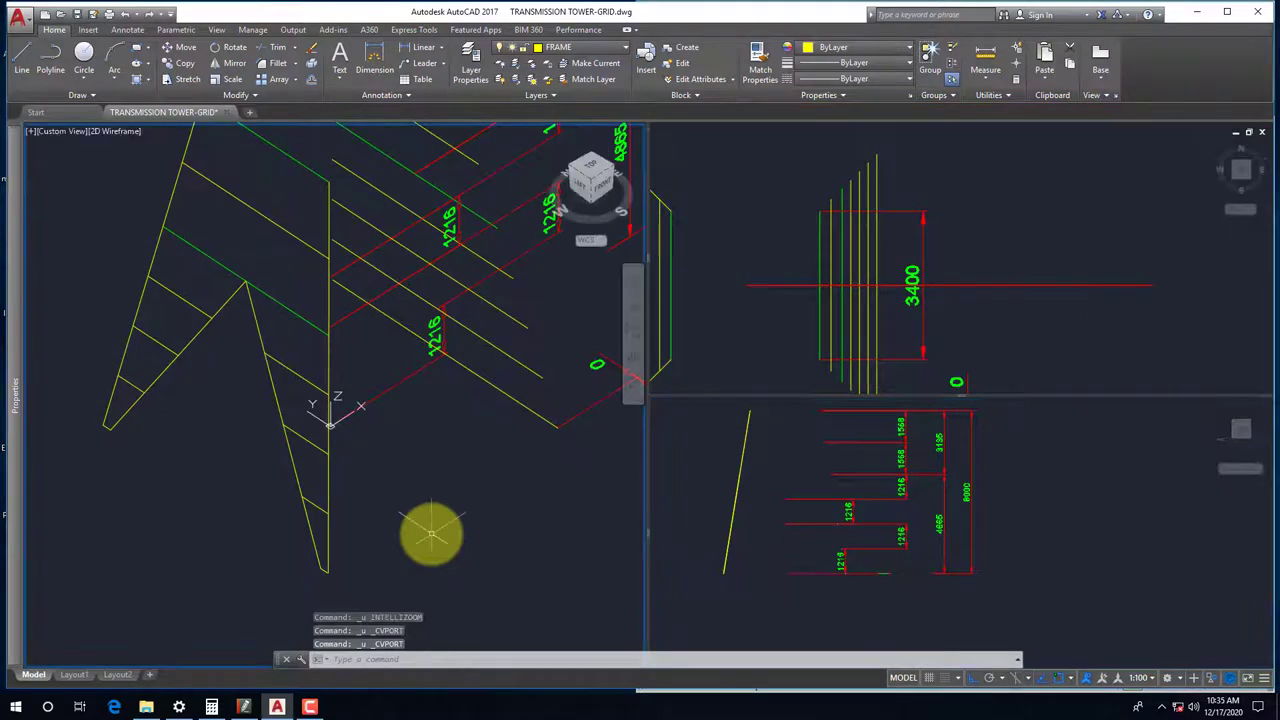
key("ctrl+z")
key("ctrl+z")
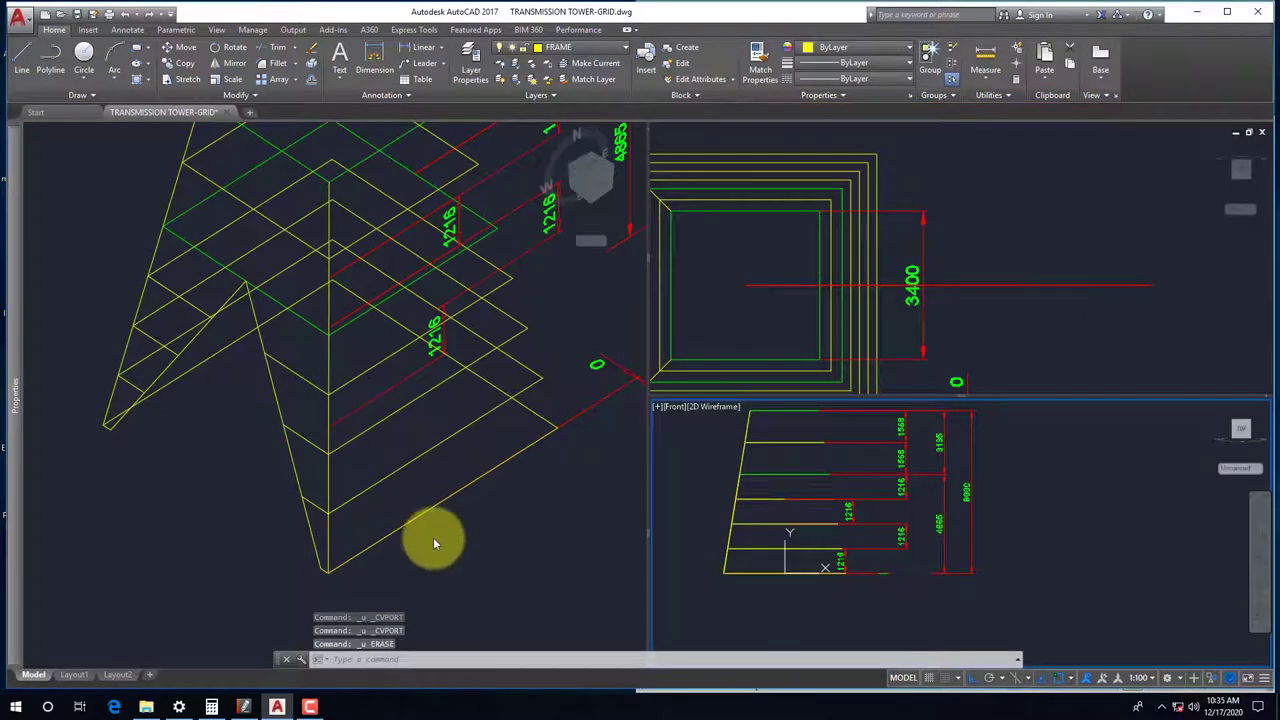
Undo the recent view changes in the 3D viewport and save the drawing
left_click(433, 543)
scroll(429, 514, "down", 3)
scroll(323, 332, "up", 1)
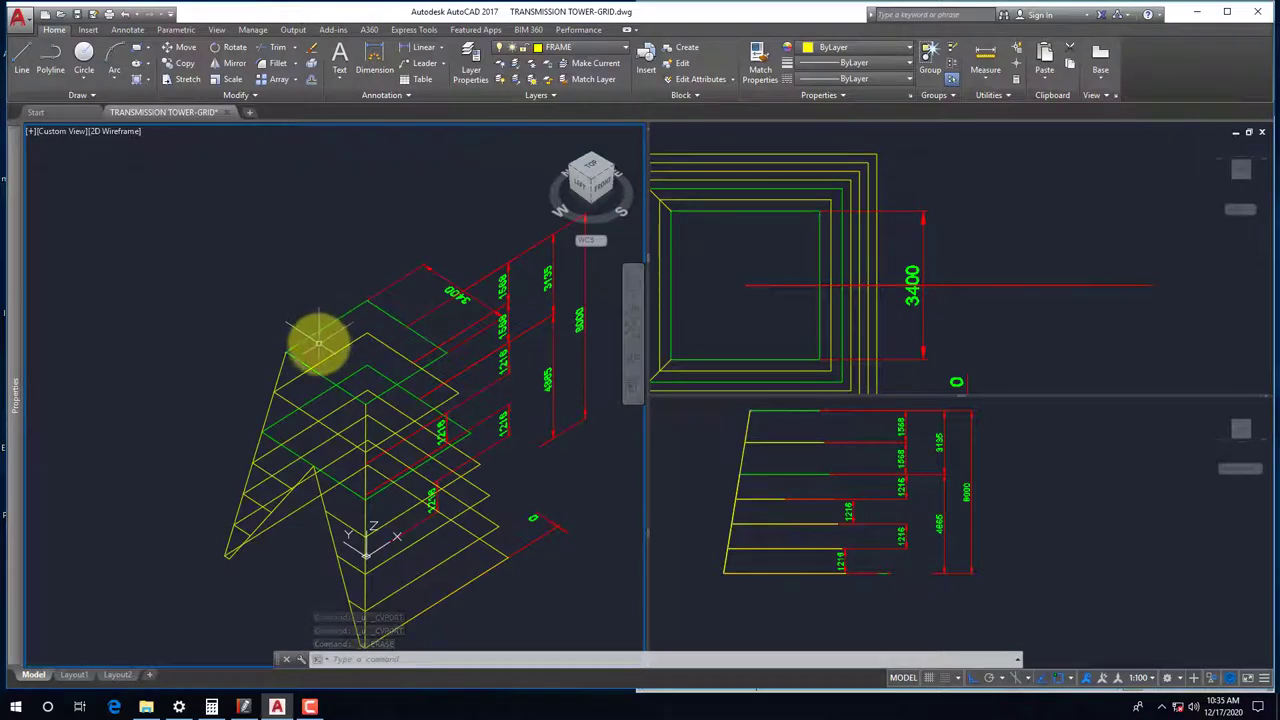
key("ctrl+z")
key("ctrl+z")
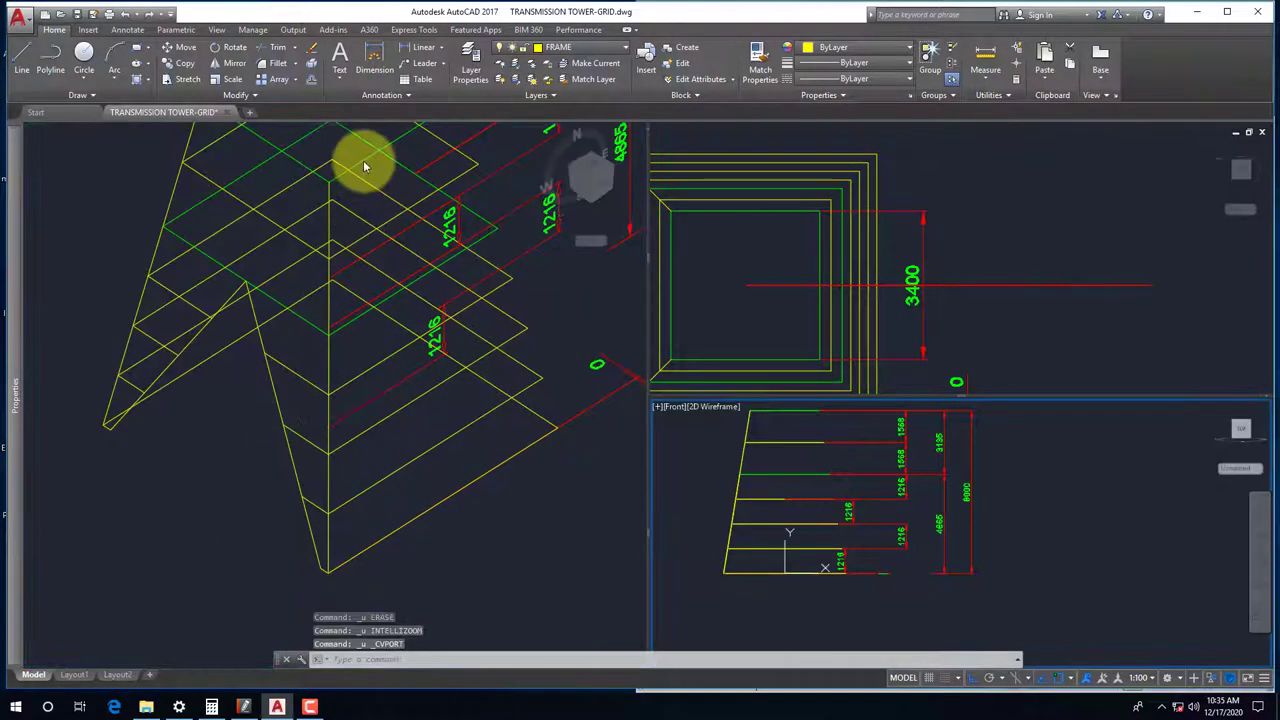
key("ctrl+z")
key("ctrl+z")
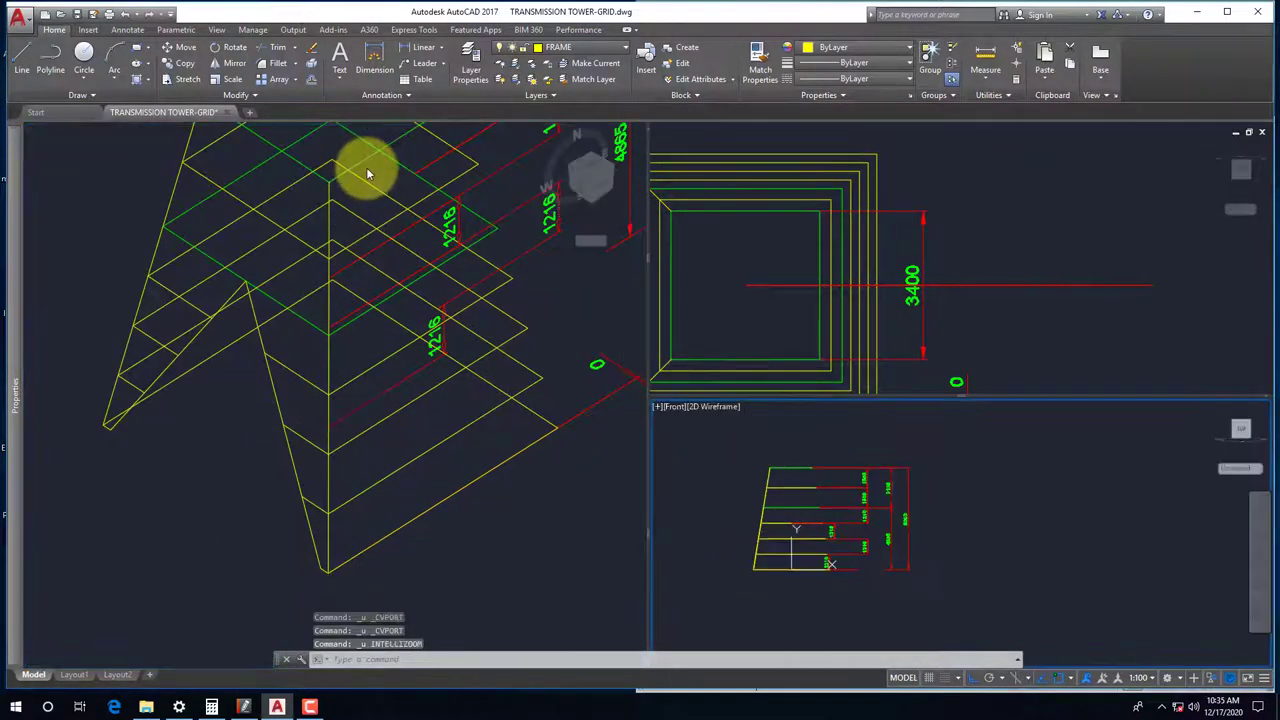
key("ctrl+z")
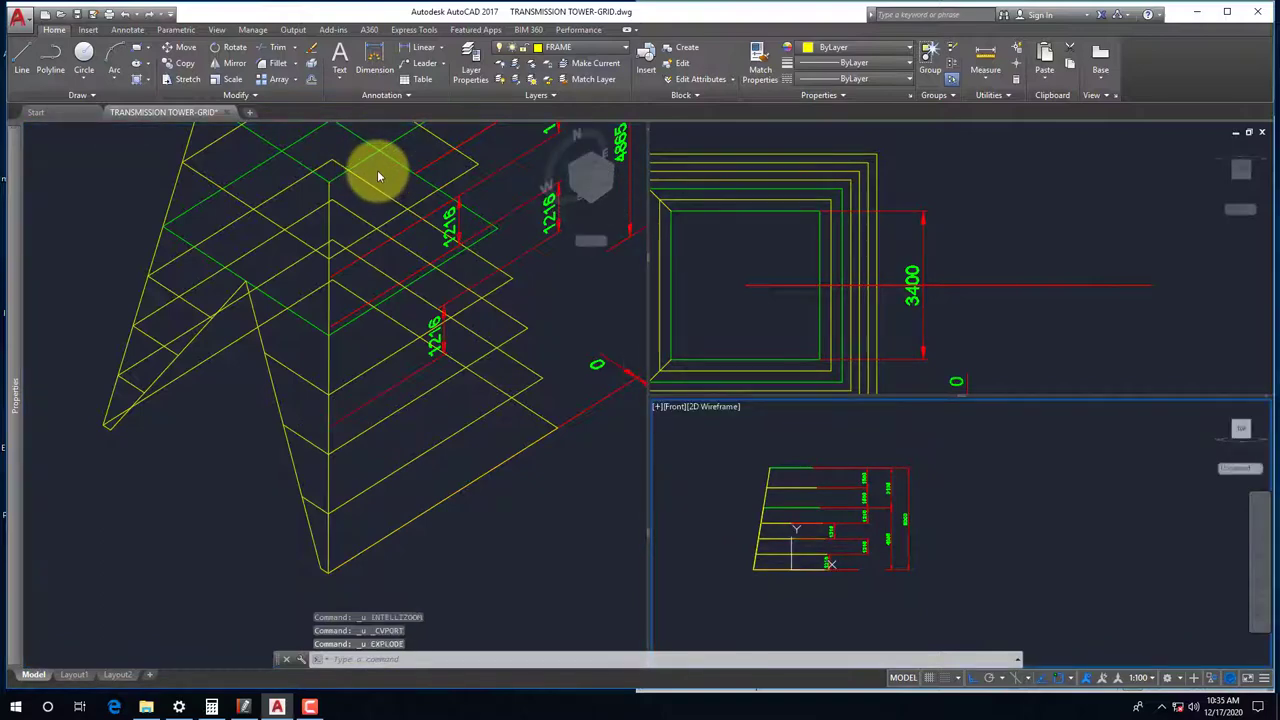
key("ctrl+z")
key("ctrl+z")
key("ctrl+z")
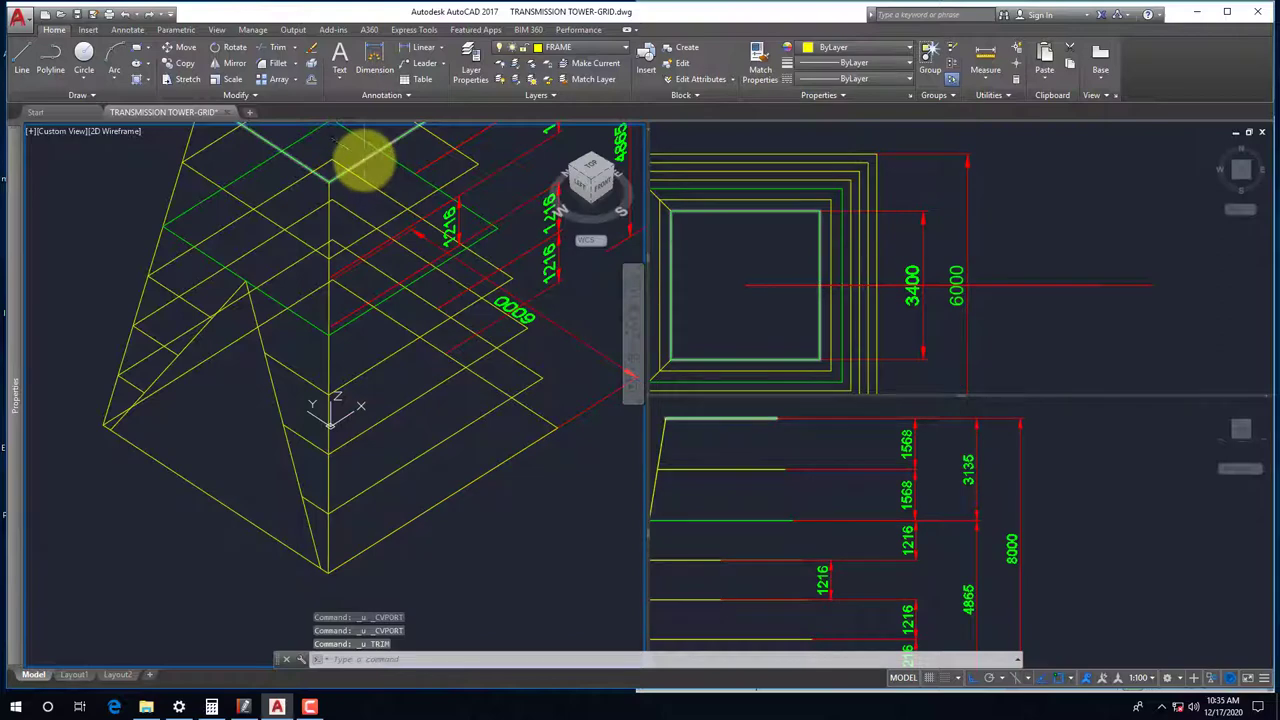
key("Escape")
scroll(335, 330, "down", 3)
scroll(330, 410, "up", 1)
key("ctrl+s")
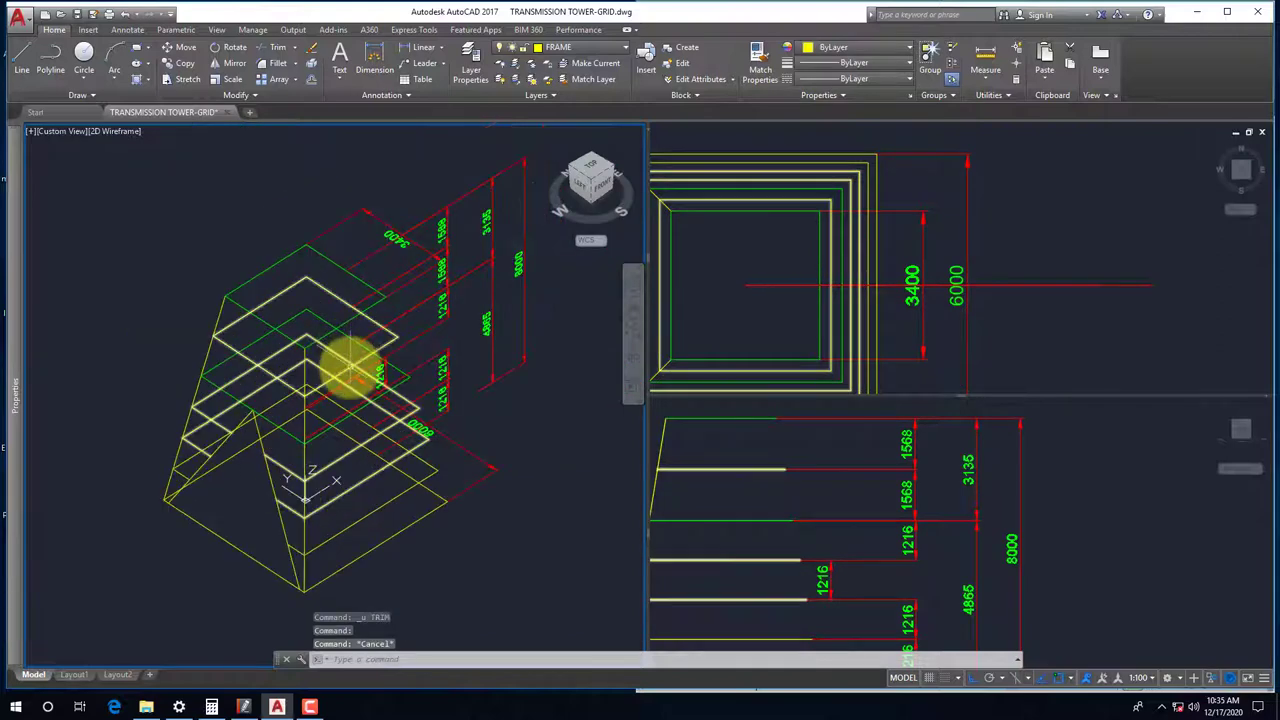
Trim unwanted lines across the lower tower faces with two crossing selections, then view the reference PDF
scroll(245, 538, "up", 2)
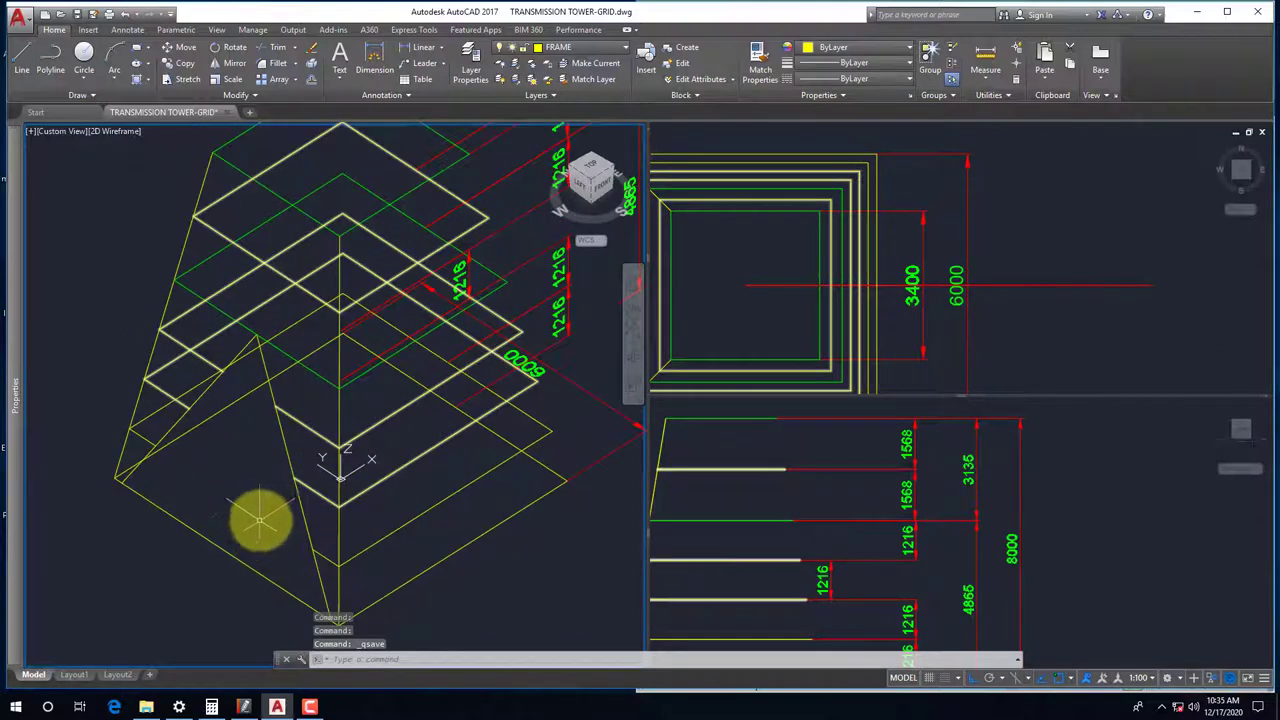
type("tr")
key("Return")
key("Return")
left_click_drag(440, 610, 229, 531)
left_click_drag(420, 585, 170, 525)
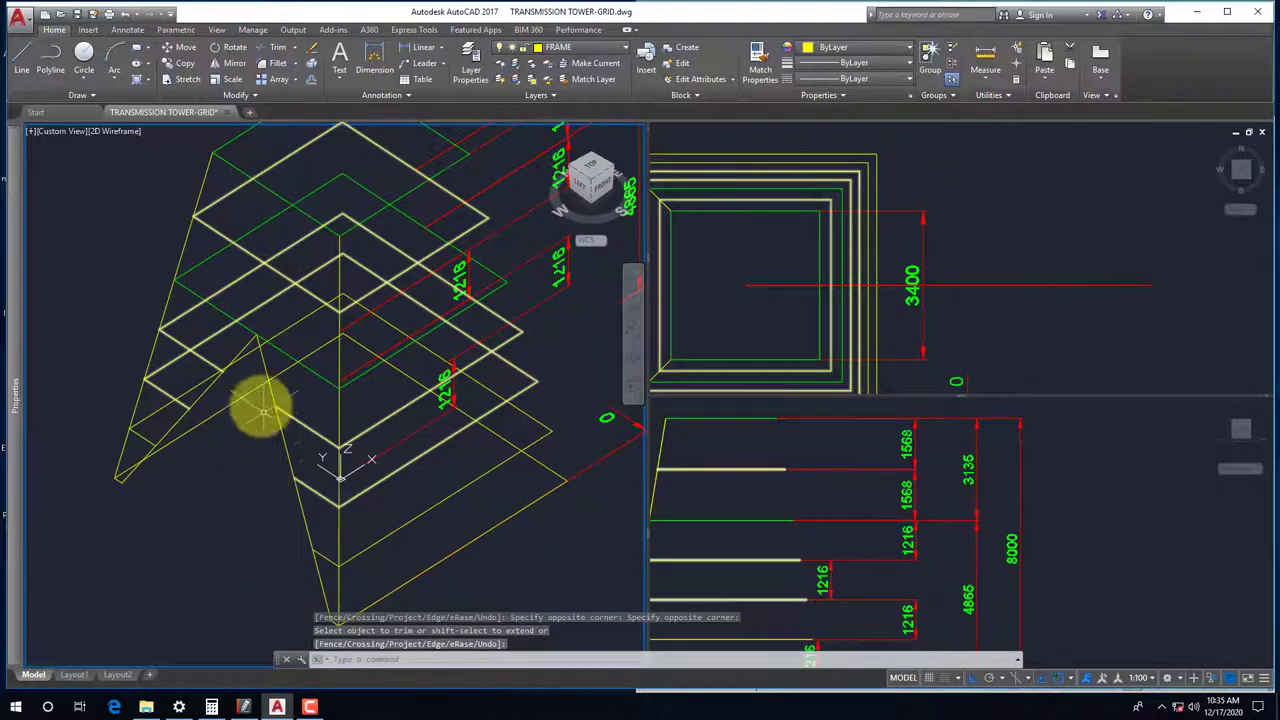
scroll(266, 274, "up", 2)
scroll(274, 351, "down", 2)
scroll(324, 402, "up", 1)
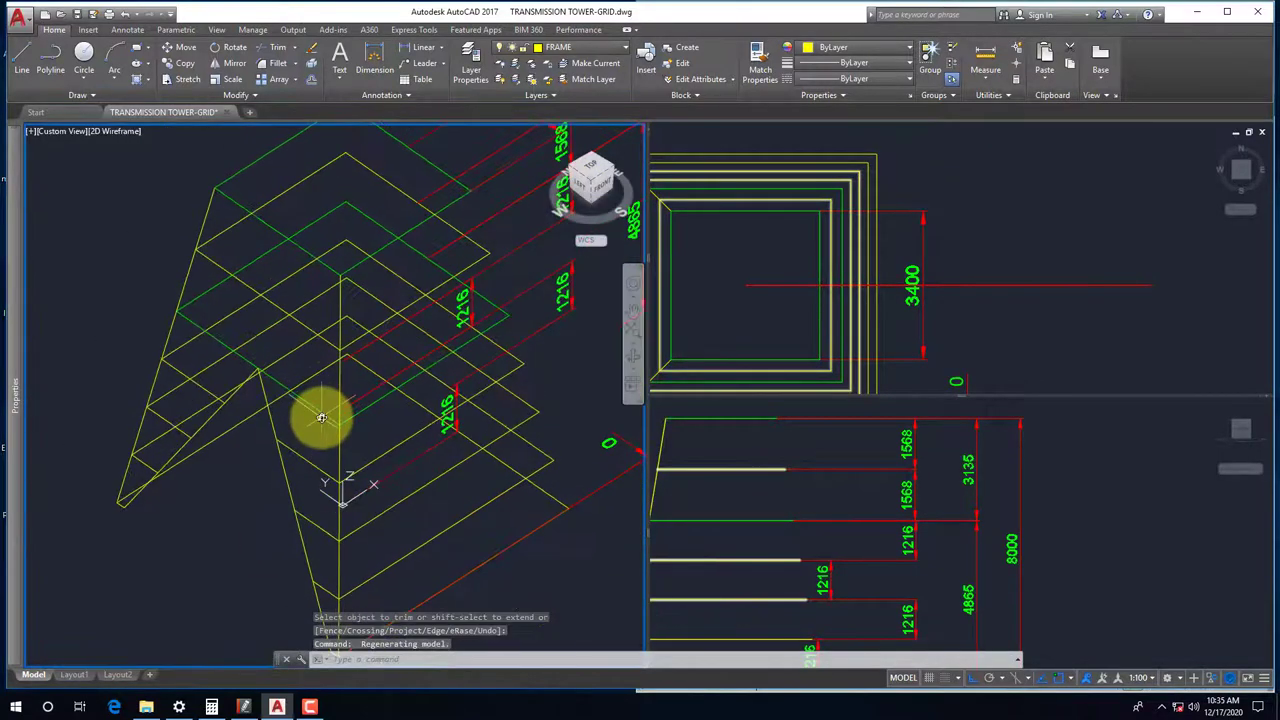
scroll(270, 424, "up", 2)
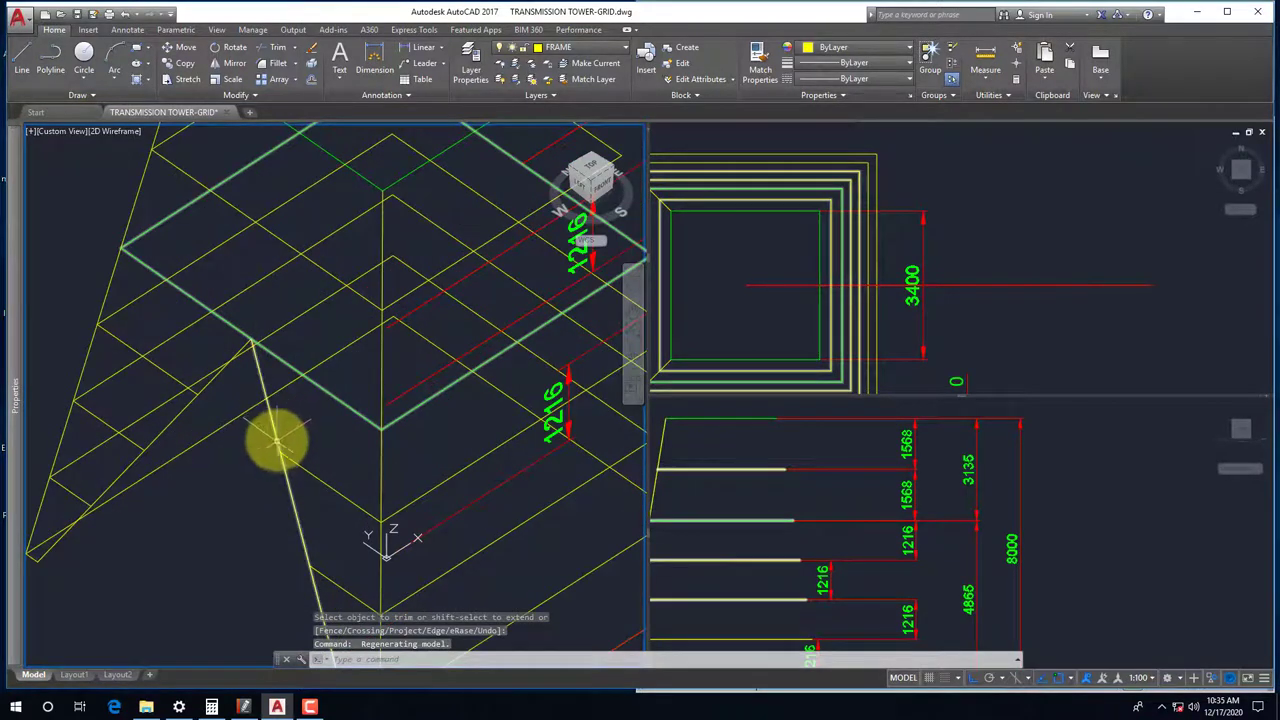
left_click(244, 706)
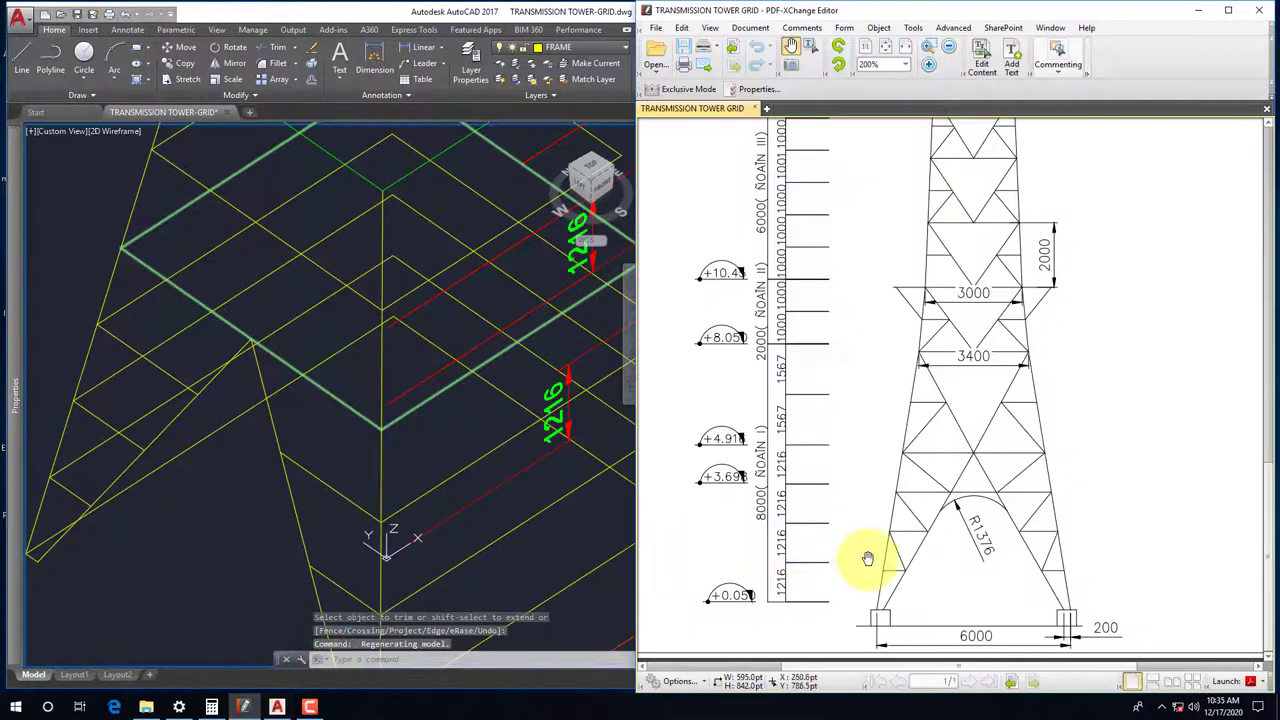
Compare the 3D tower model against the reference tower drawing in the PDF
left_click(200, 543)
scroll(191, 531, "down", 2)
scroll(288, 550, "up", 1)
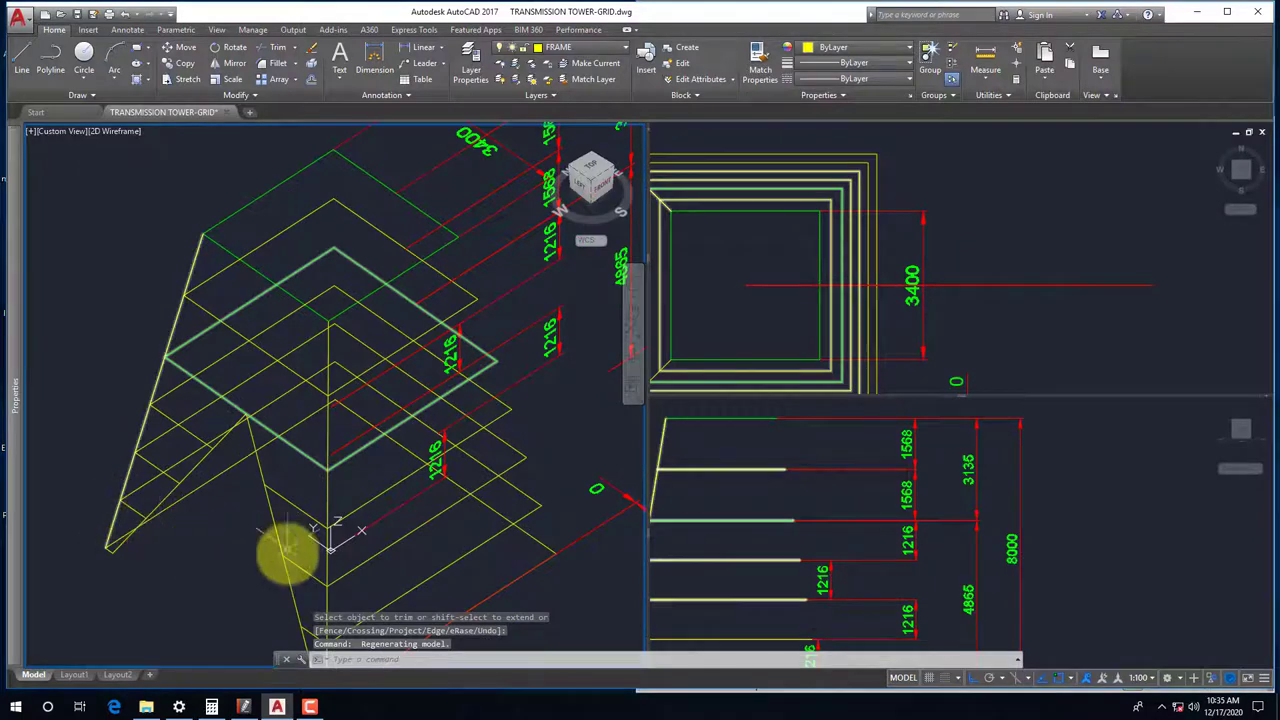
left_click(244, 706)
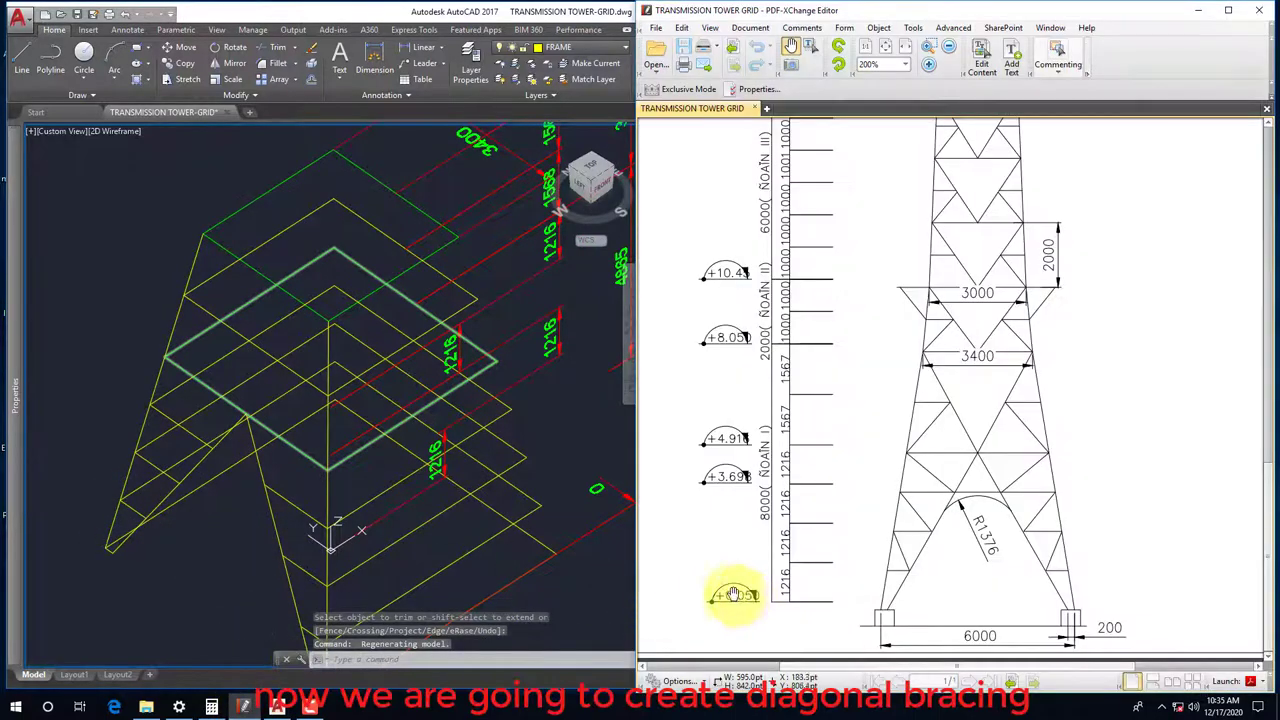
left_click(180, 571)
scroll(126, 514, "up", 2)
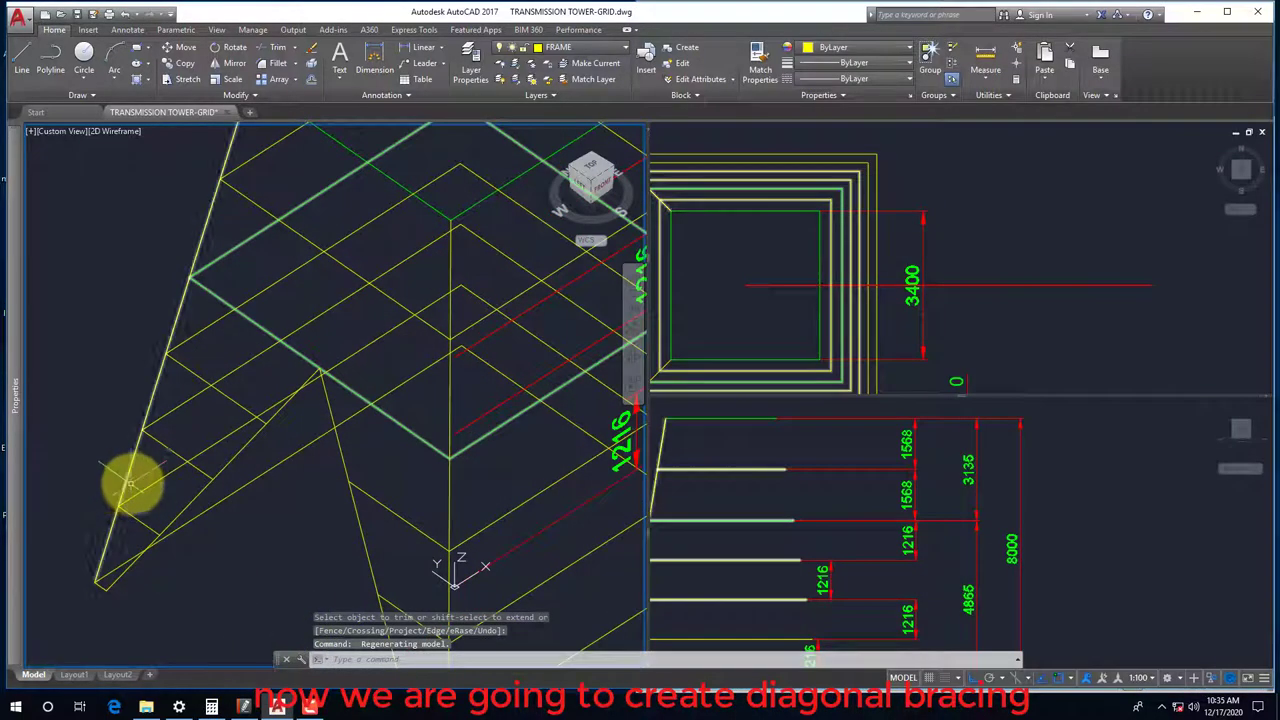
Start a bracing line at the left leg, snapping both points to endpoints
type("l")
key("Return")
scroll(251, 423, "down", 1)
scroll(251, 443, "down", 1)
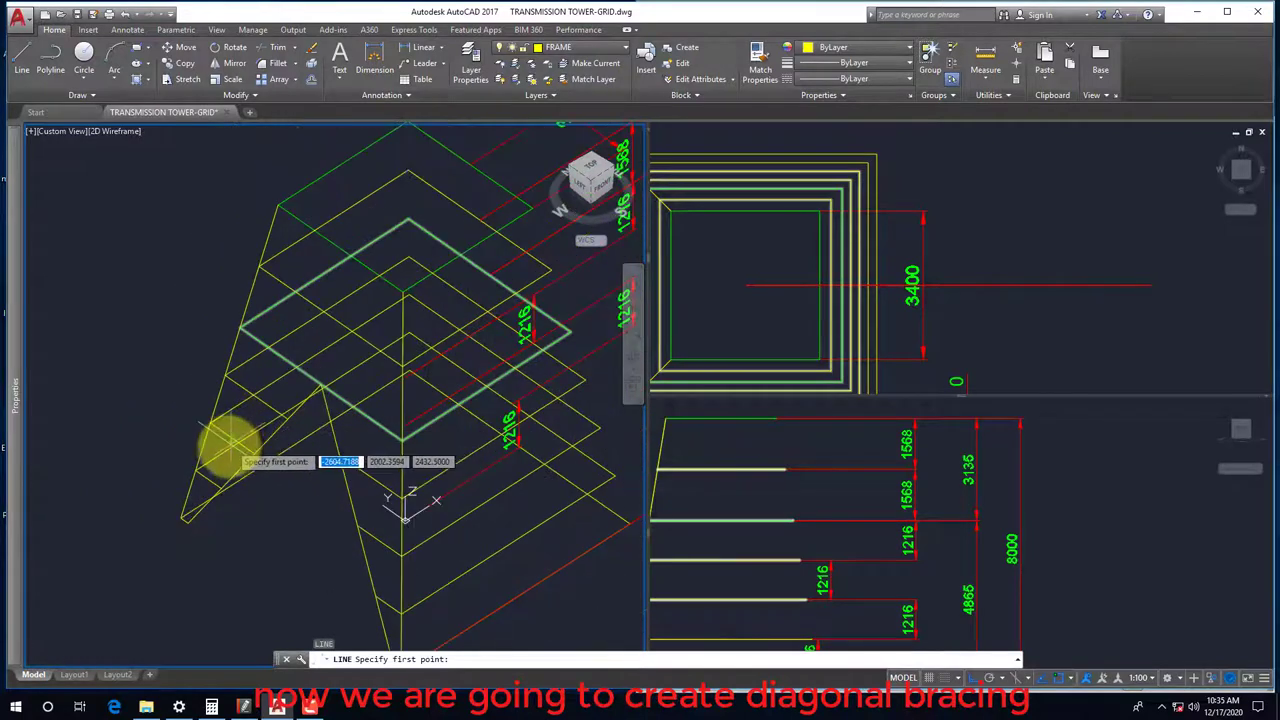
scroll(231, 437, "up", 2)
right_click(137, 354, "shift")
left_click(185, 443)
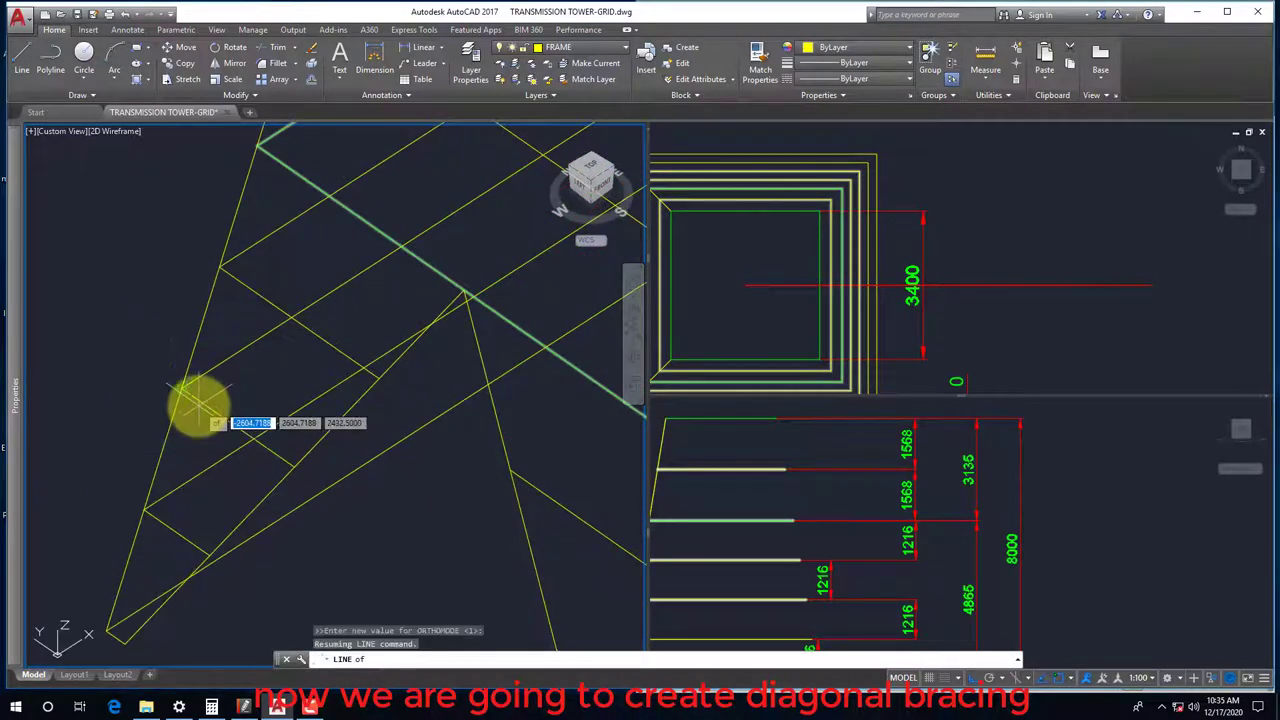
left_click(199, 404)
right_click(171, 423, "shift")
left_click(225, 188)
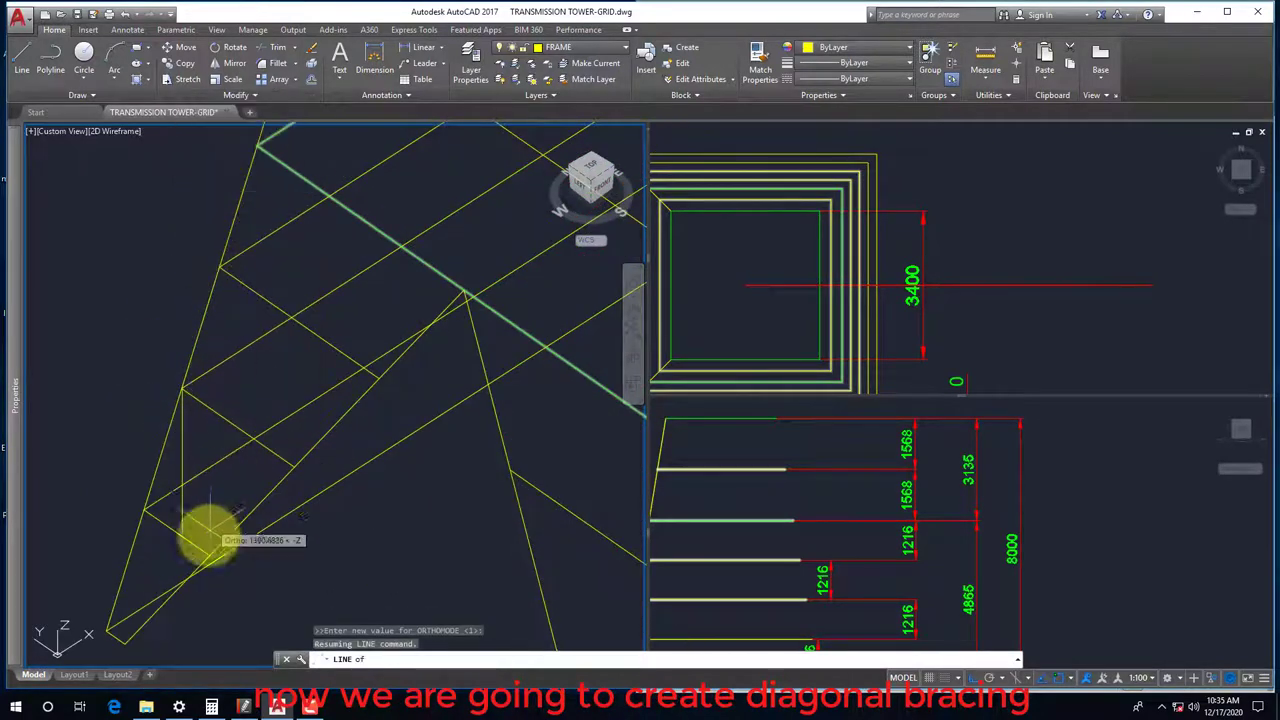
Orbit to face the tower front and recheck the bracing in the reference PDF
mouse_move(263, 486)
middle_mouse_down("shift")
mouse_move(249, 471)
mouse_move(266, 534)
mouse_move(190, 474)
mouse_move(194, 463)
mouse_move(300, 506)
middle_mouse_up("shift")
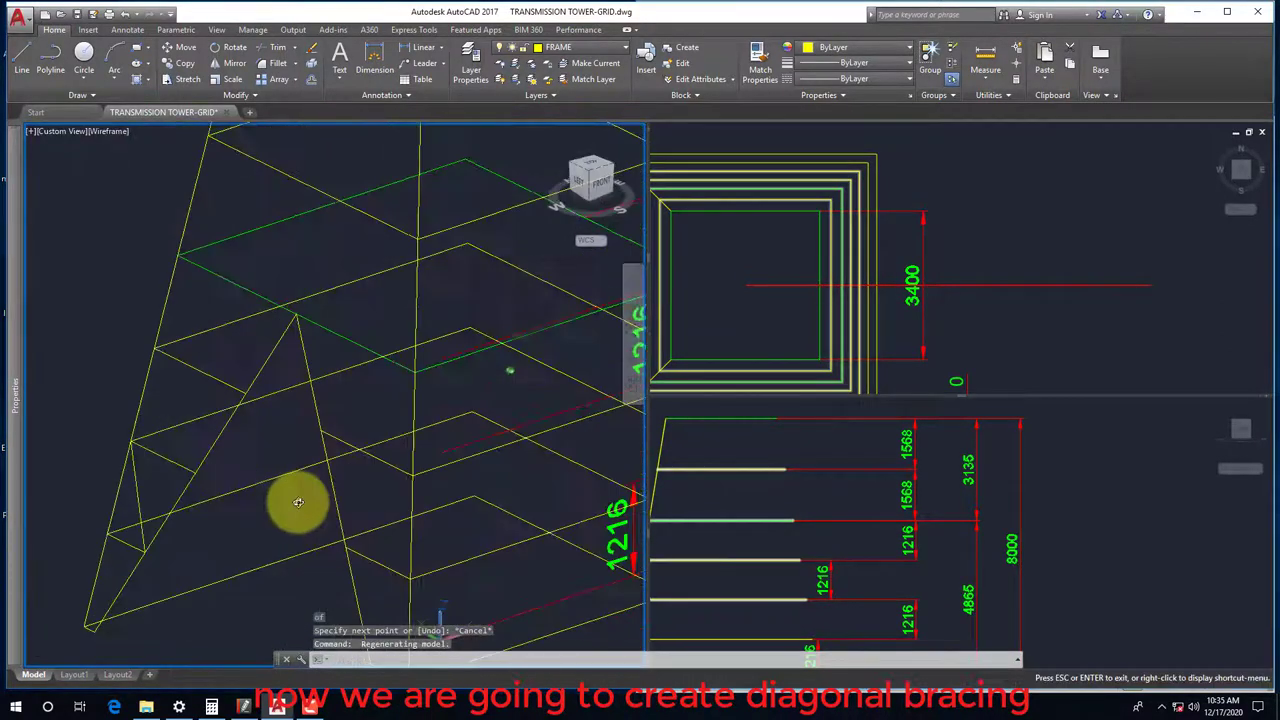
left_click(243, 705)
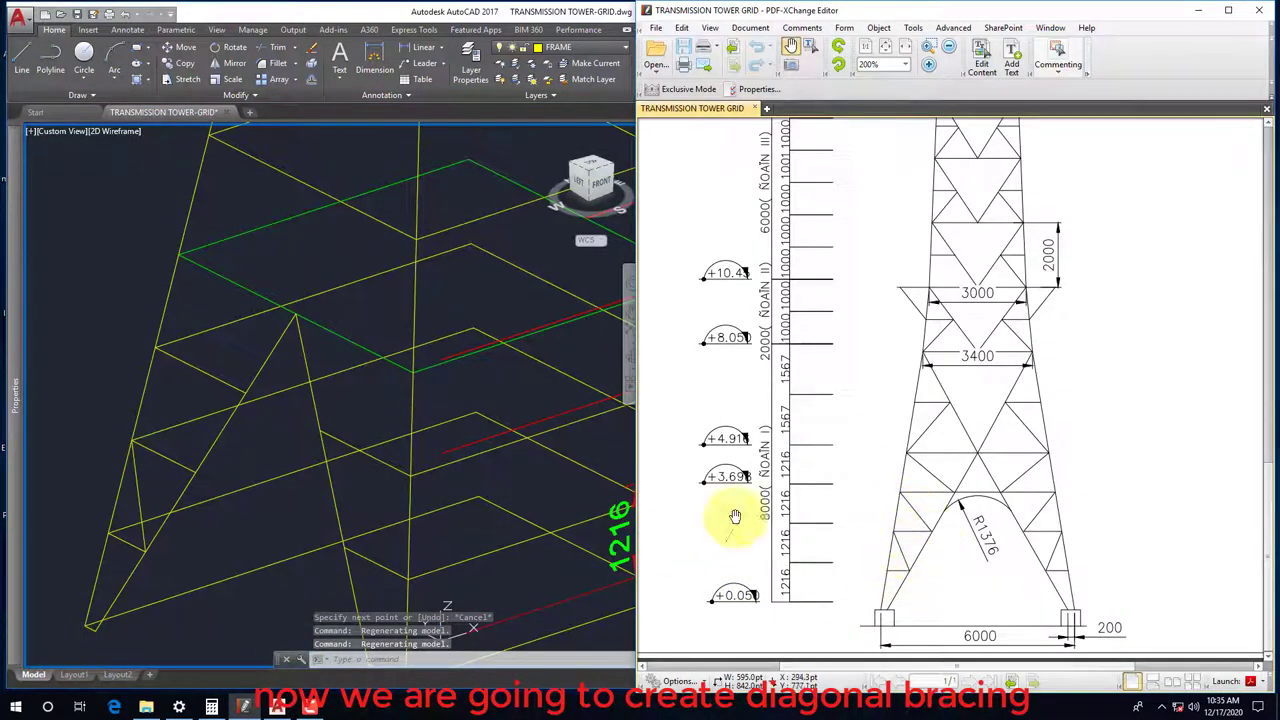
left_click(261, 446)
Draw a diagonal bracing line on the left face, ending at the leg endpoint
type("l")
key("Return")
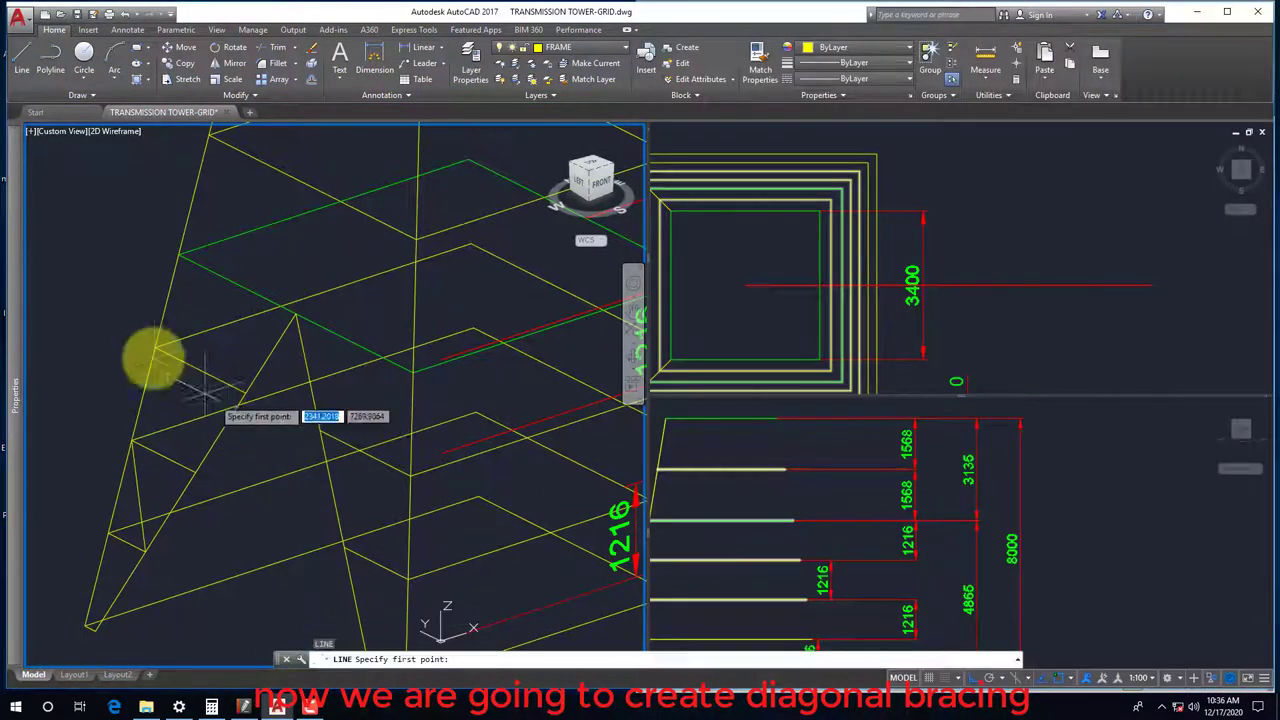
right_click(93, 300, "shift")
left_click(129, 403)
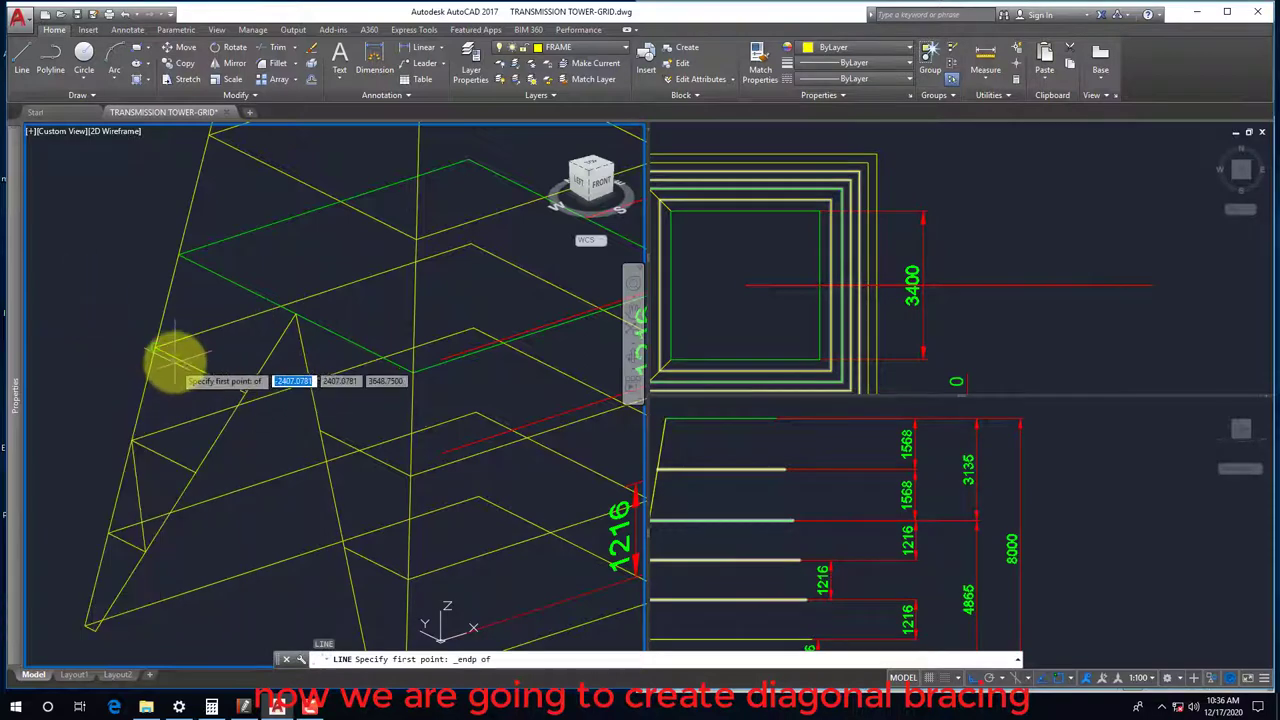
left_click(172, 355)
right_click(163, 385, "shift")
left_click(186, 134)
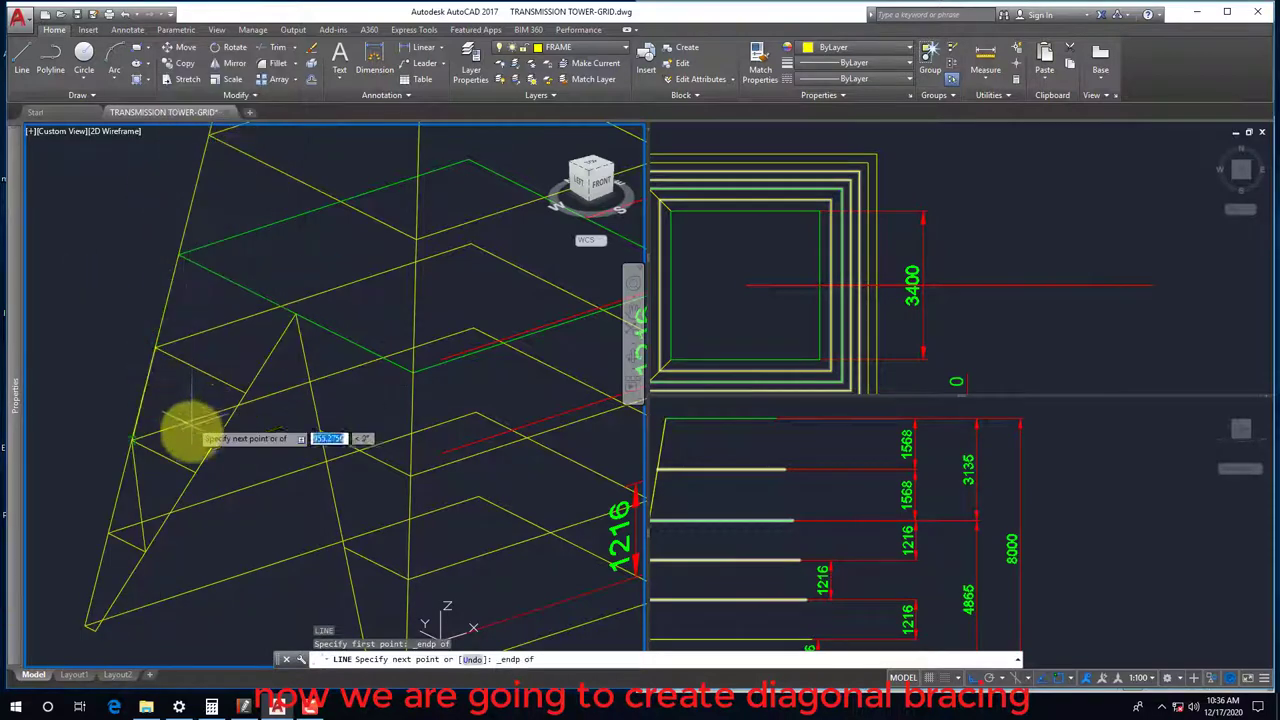
left_click(186, 473)
key("Escape")
Draw a second bracing line from the green frame line's end to a tower vertex
left_click(252, 707)
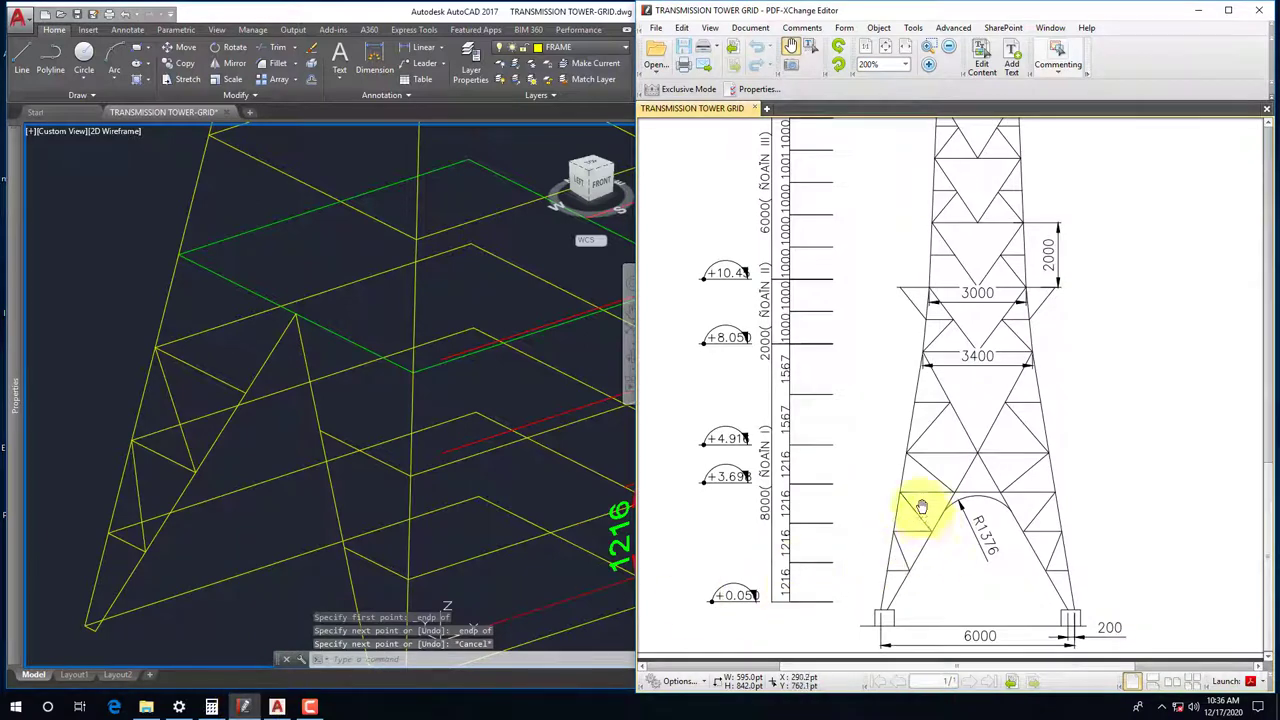
left_click(146, 259)
key("Return")
right_click(76, 194, "shift")
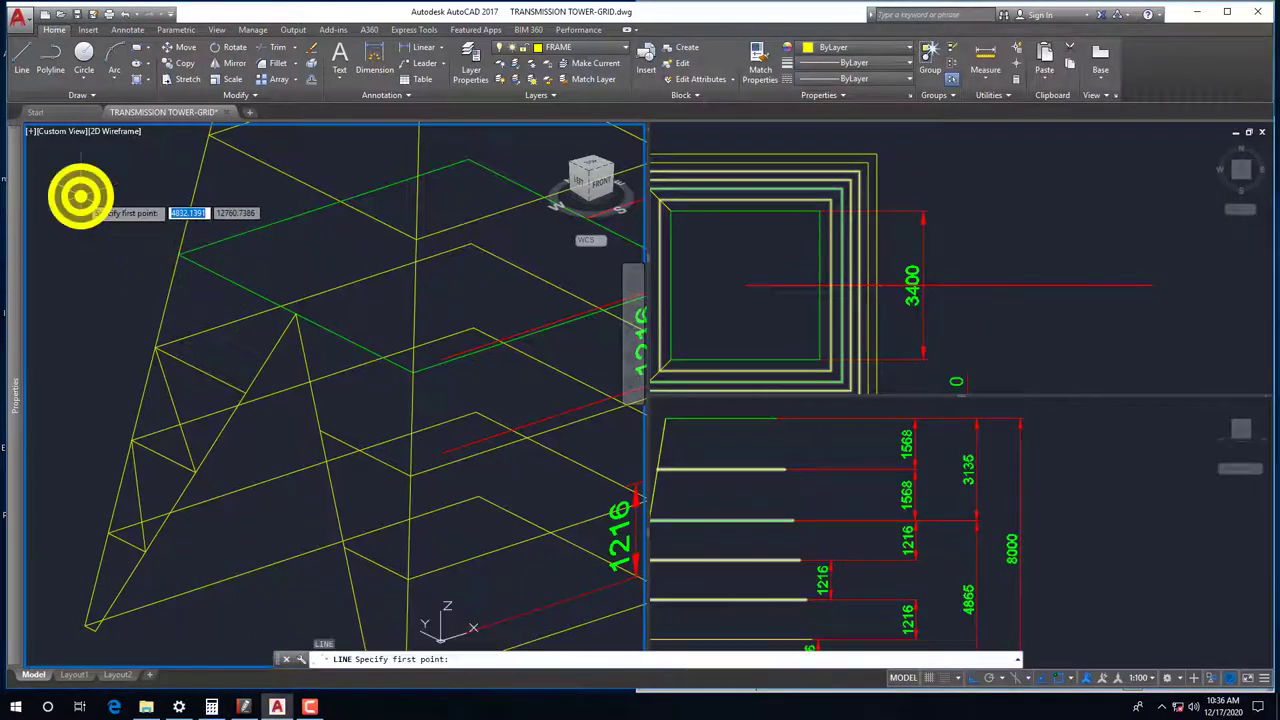
left_click(120, 289)
left_click(180, 256)
right_click(180, 266, "shift")
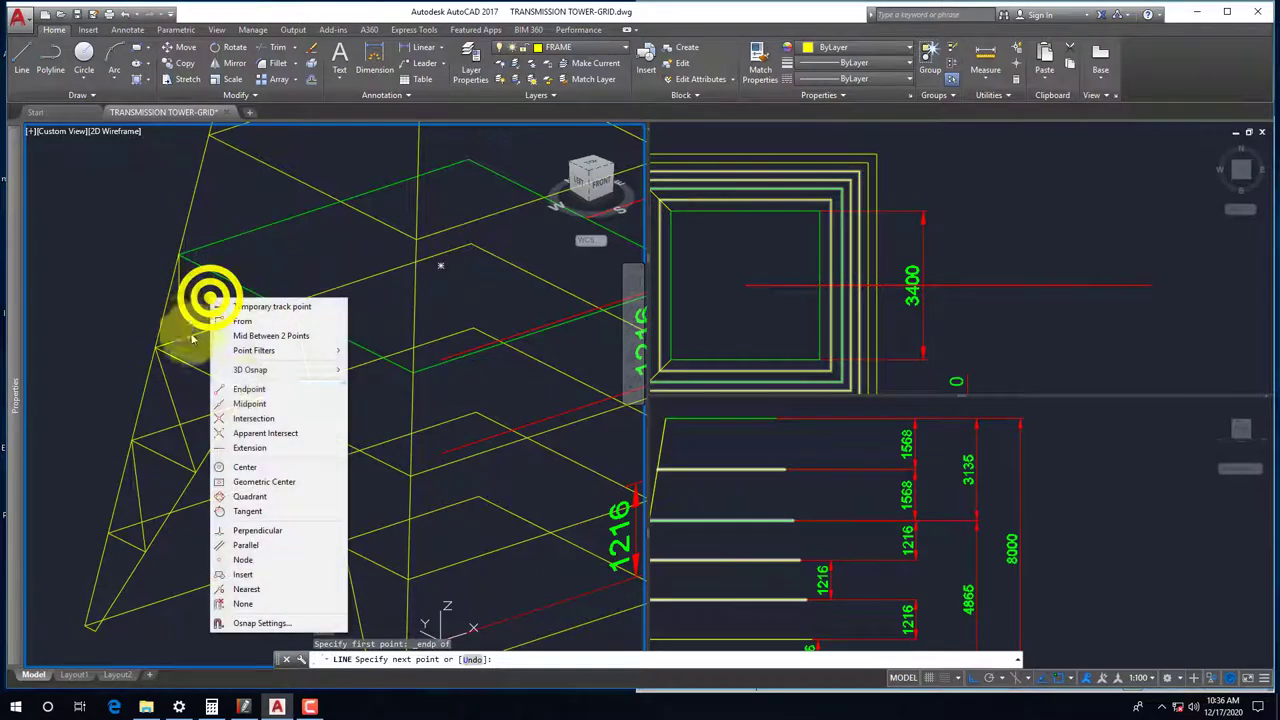
left_click(268, 389)
left_click(240, 388)
key("Escape")
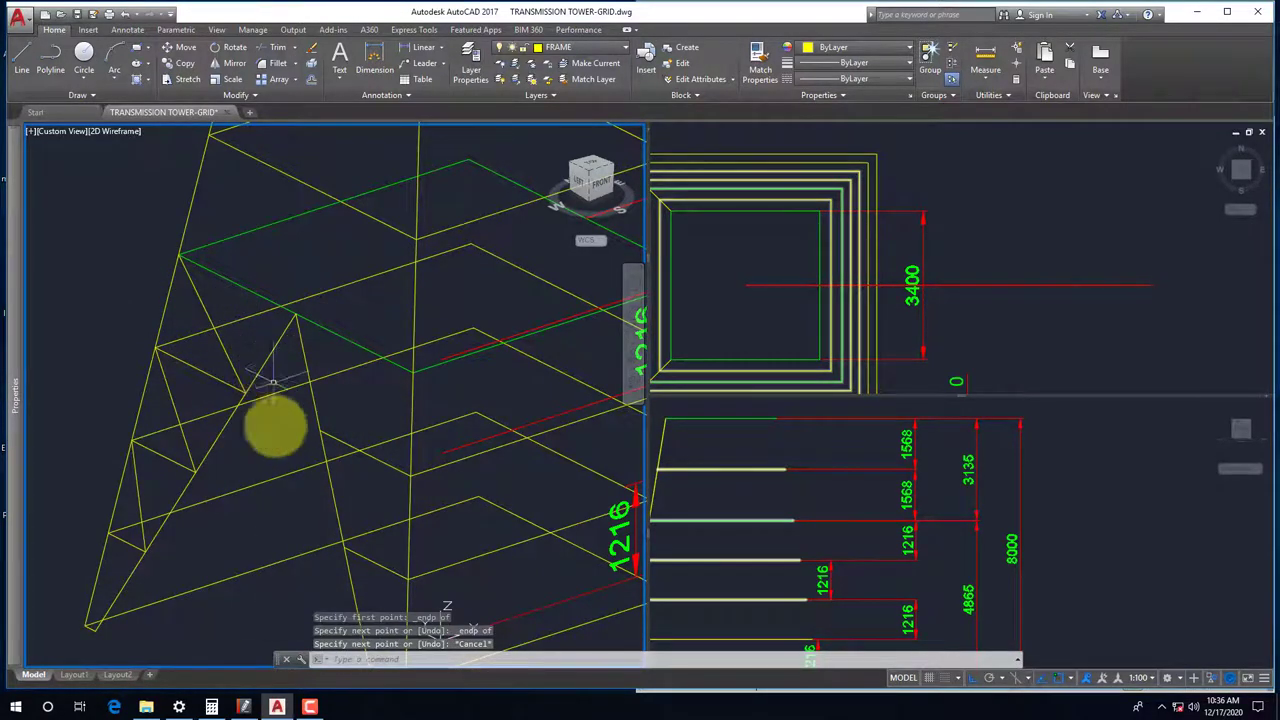
Explode the selected tower outline into separate lines
left_click(243, 706)
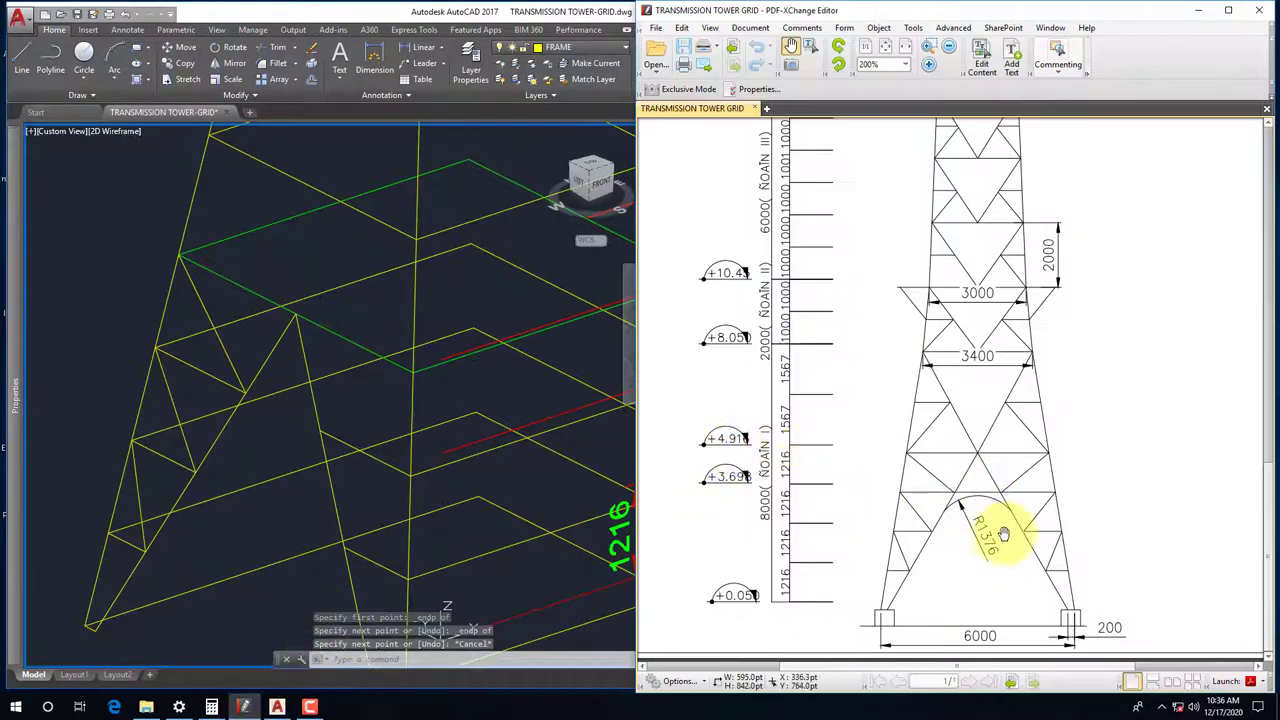
left_click(325, 435)
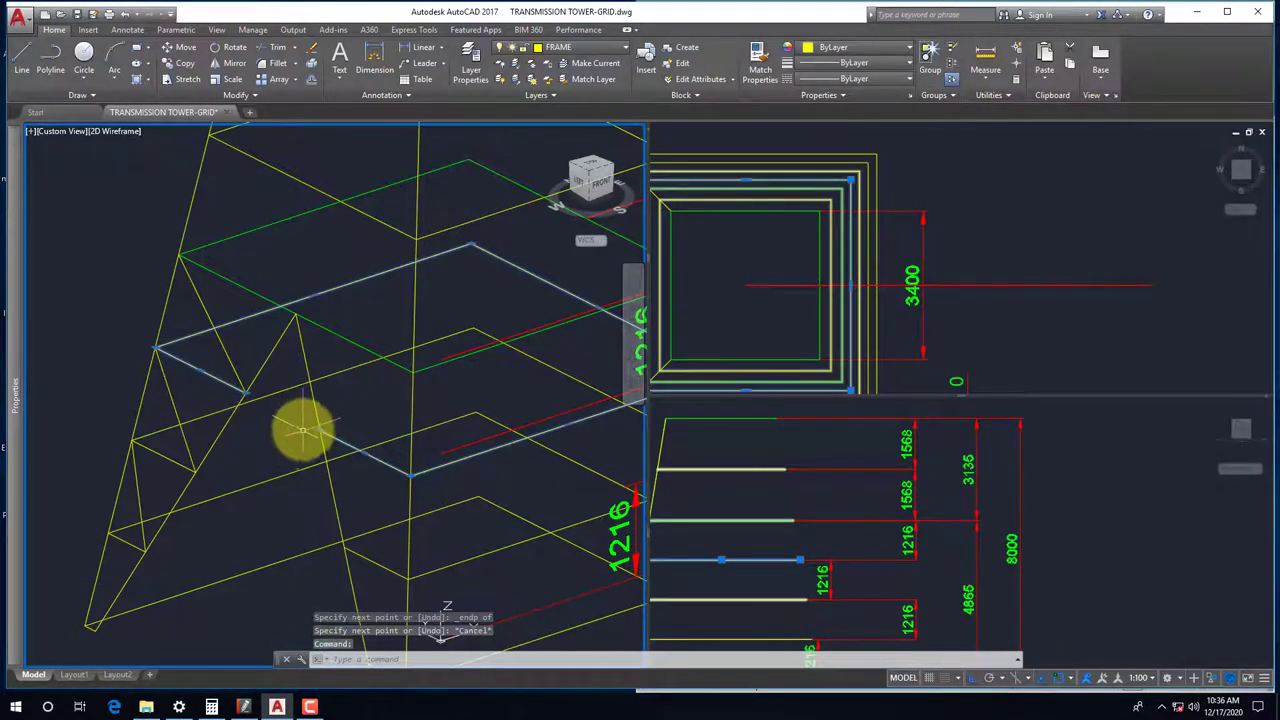
key("Return")
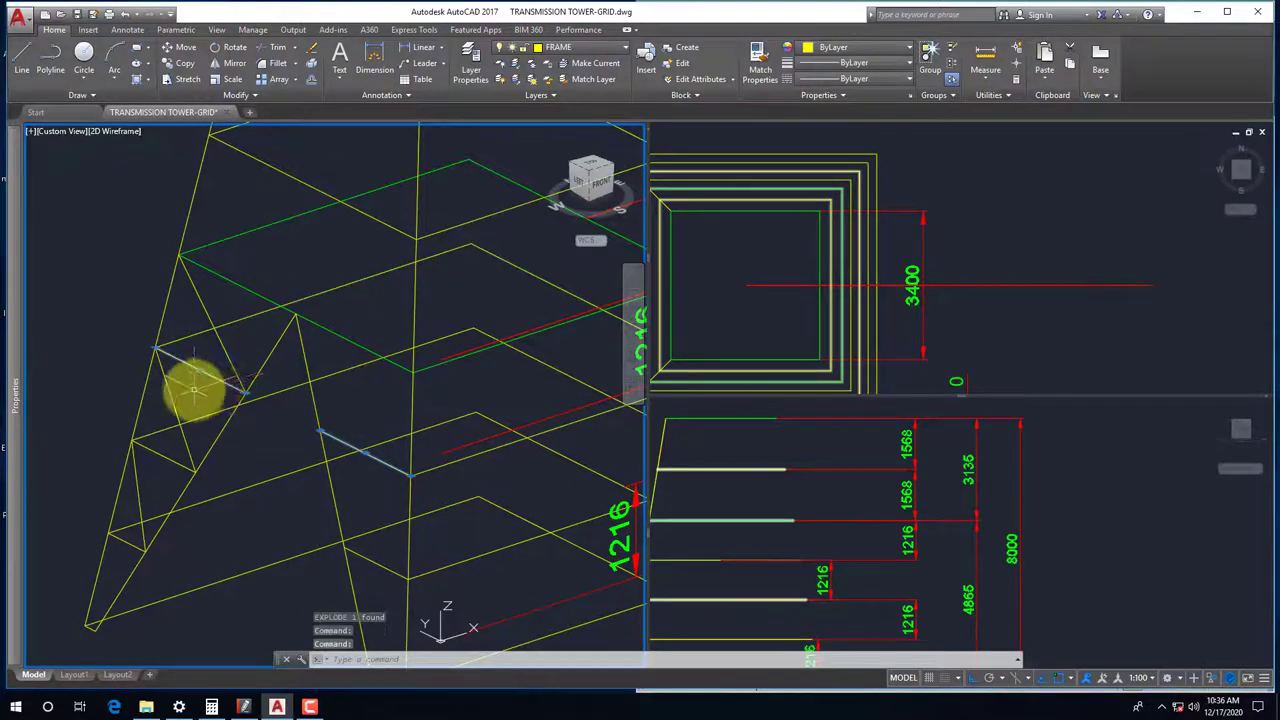
Join two bracing segments into a single line with JOIN
type("j")
key("Return")
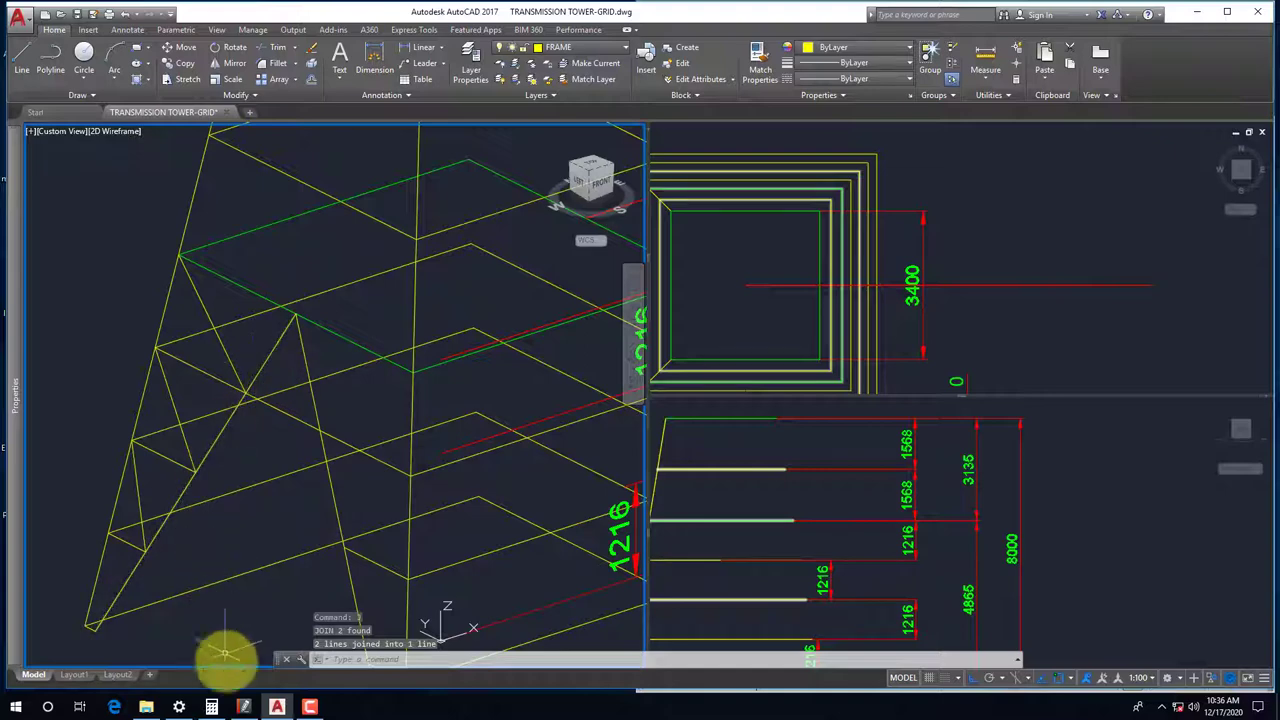
left_click(245, 706)
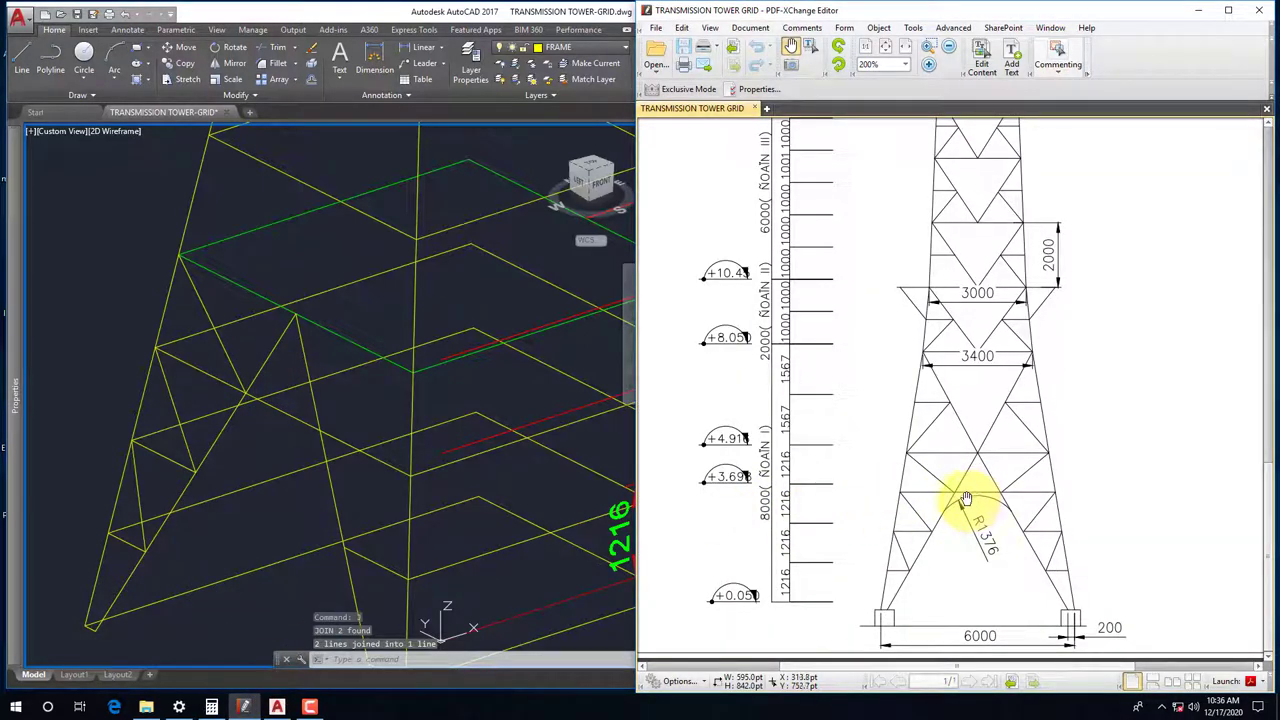
left_click(314, 424)
Draw a lower-panel diagonal from a member endpoint through an intersection snap
scroll(330, 400, "down", 2)
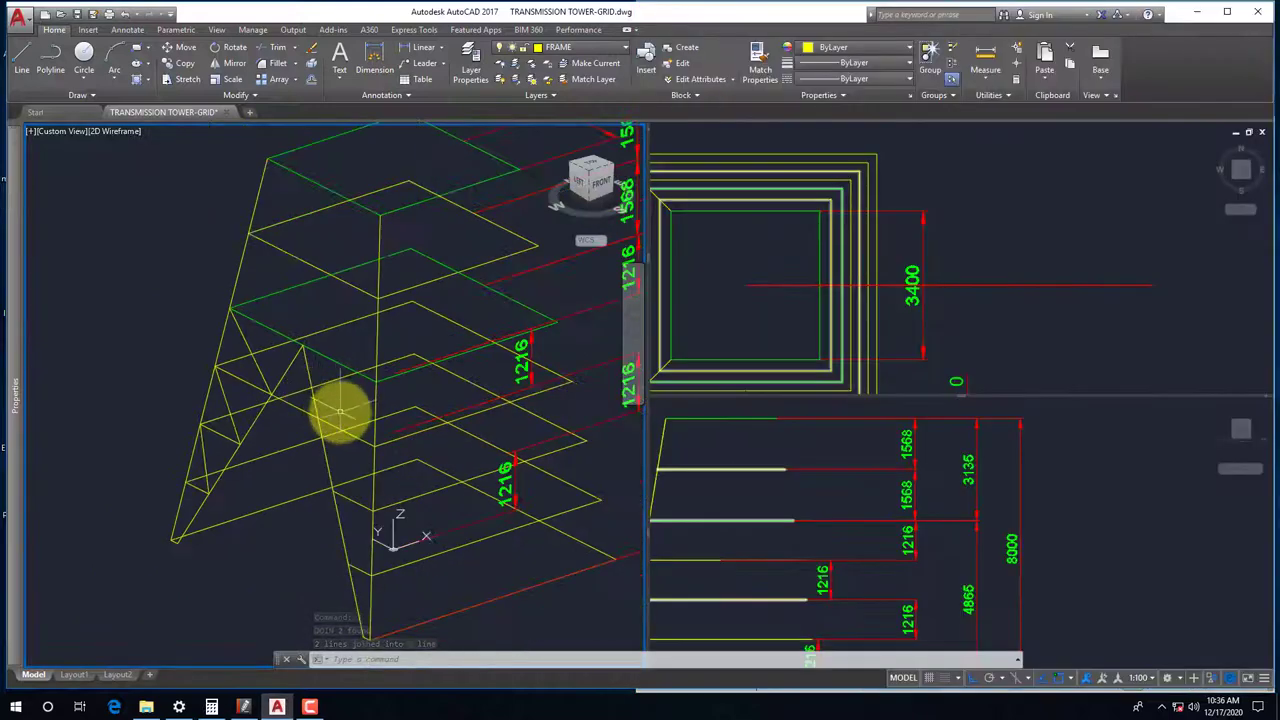
type("l")
key("Return")
scroll(345, 405, "up", 2)
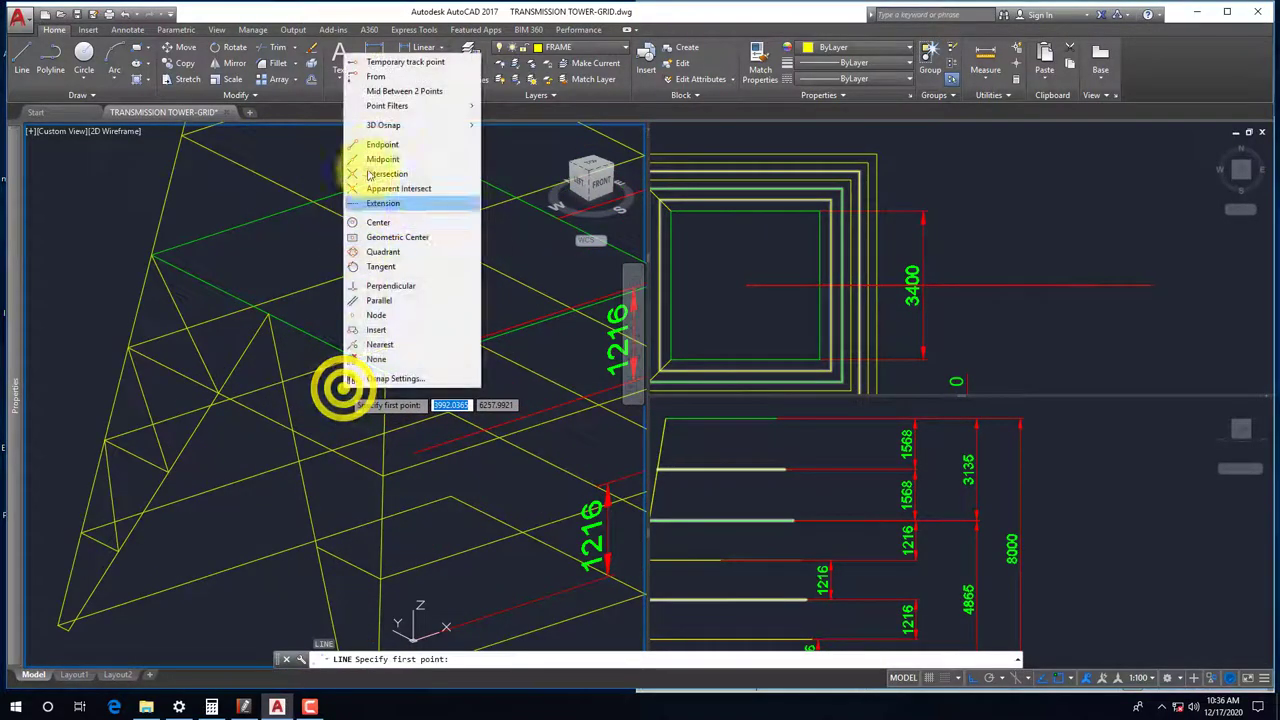
left_click(375, 146)
left_click(344, 400)
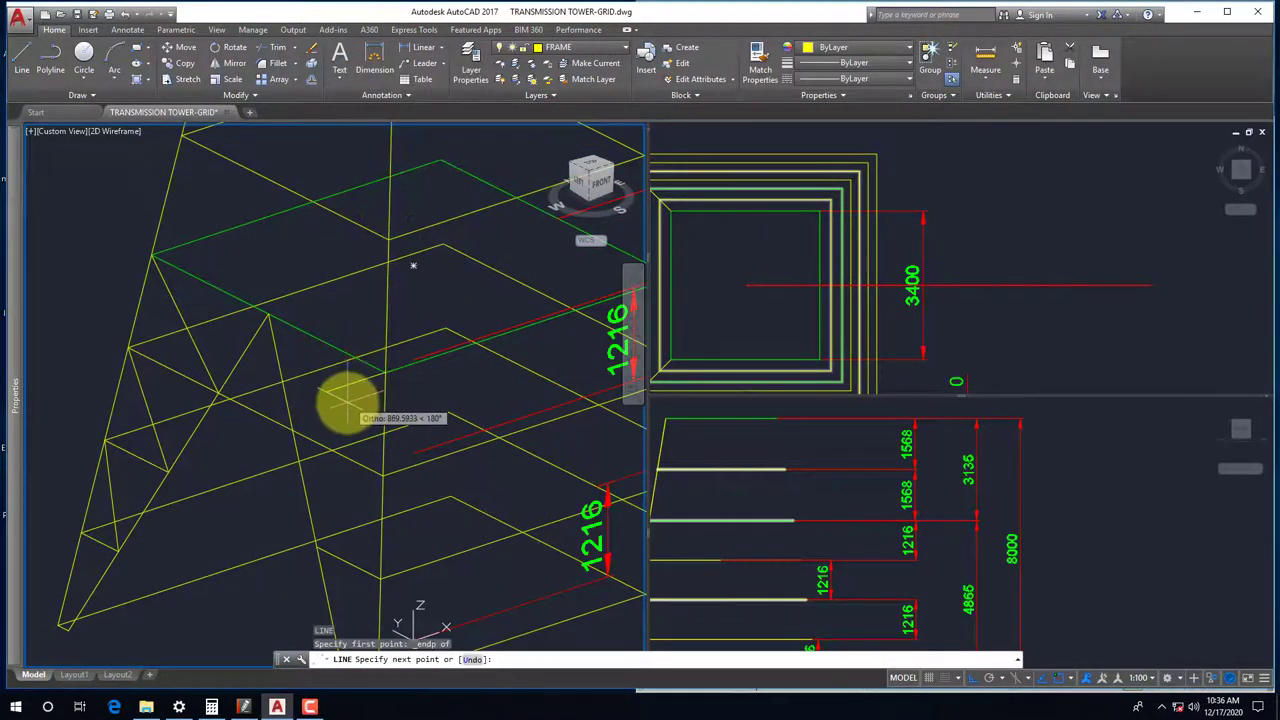
right_click(345, 401, "shift")
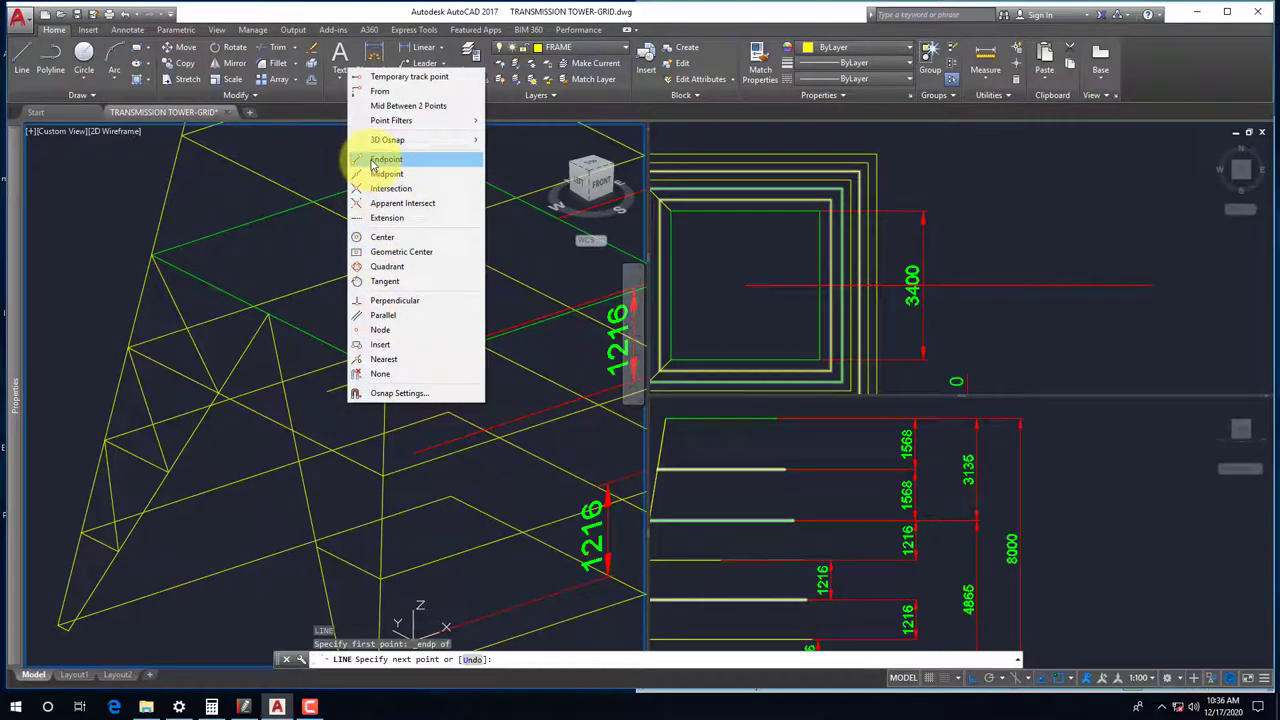
left_click(371, 188)
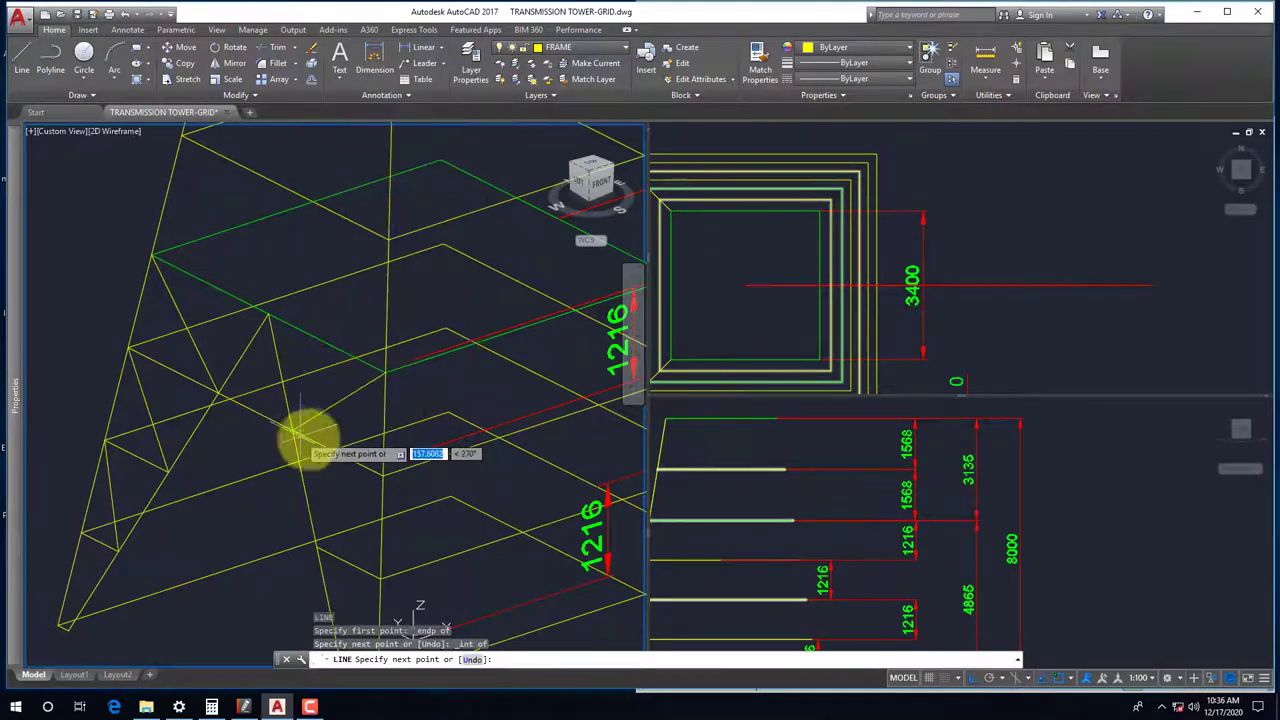
left_click(396, 517)
key("Return")
key("Return")
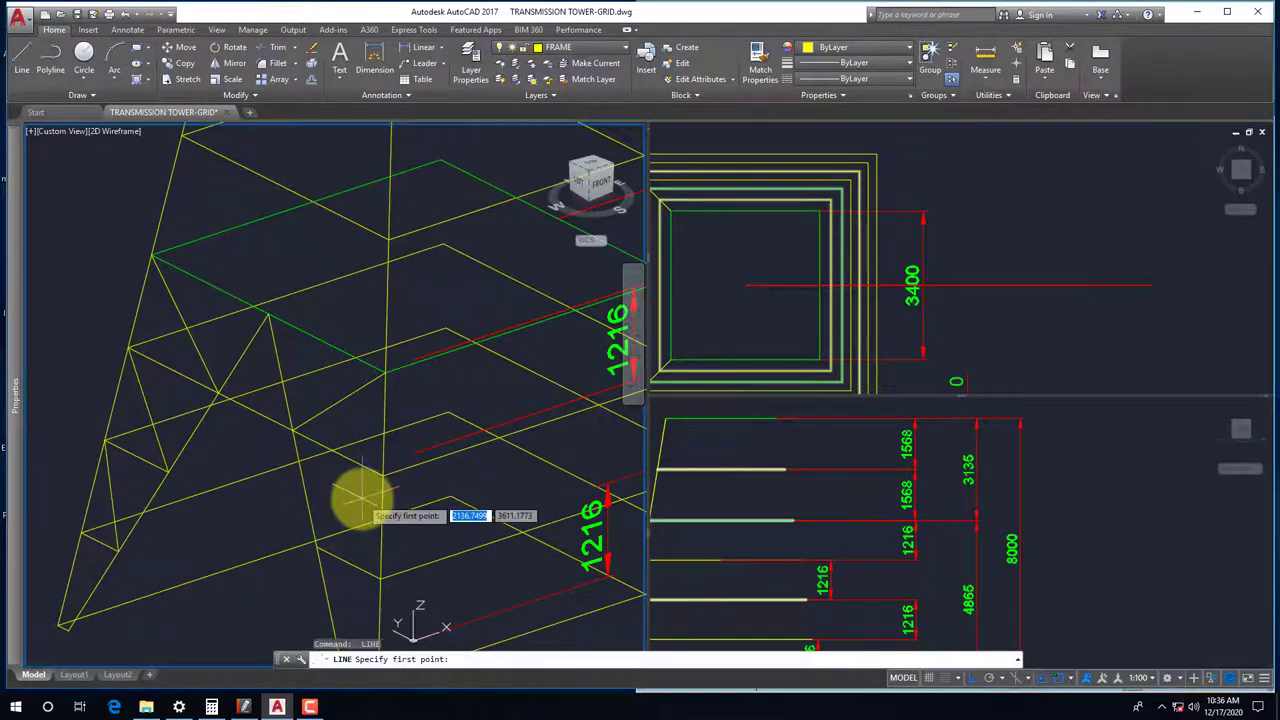
Draw another diagonal bracing line between two member ends
right_click(370, 505, "shift")
left_click(386, 258)
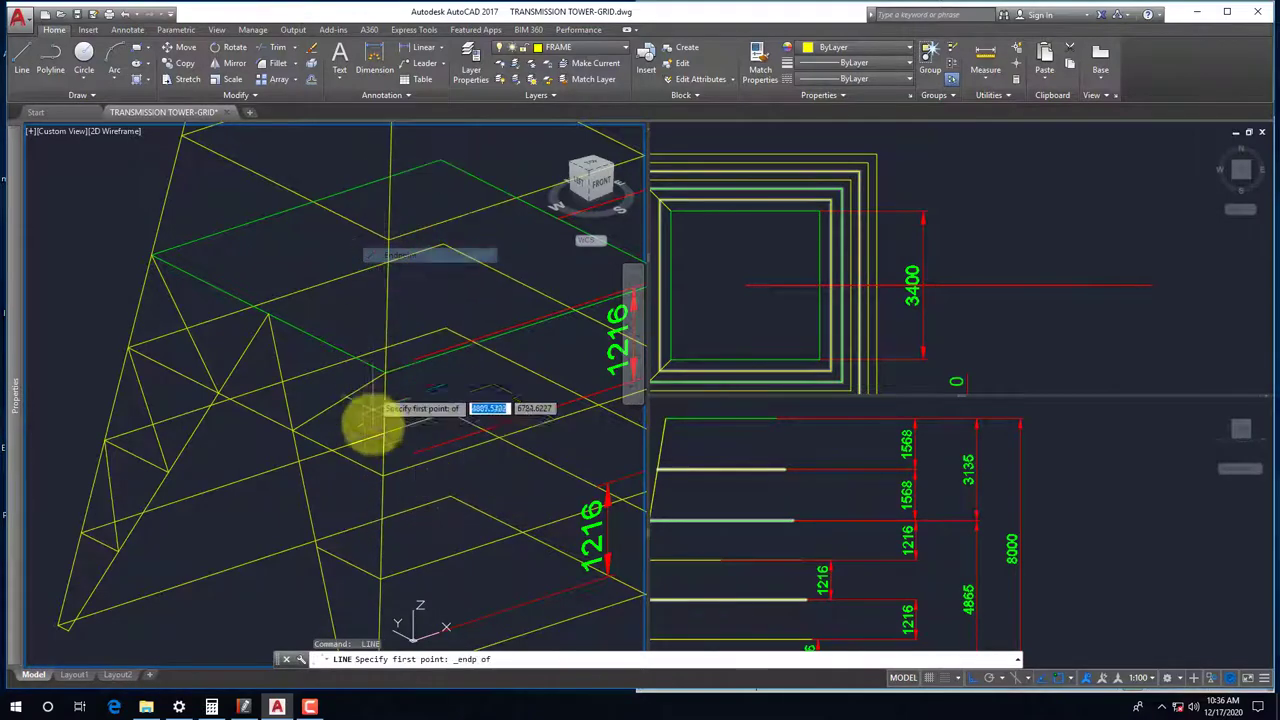
left_click(325, 510)
right_click(327, 510, "shift")
left_click(362, 270)
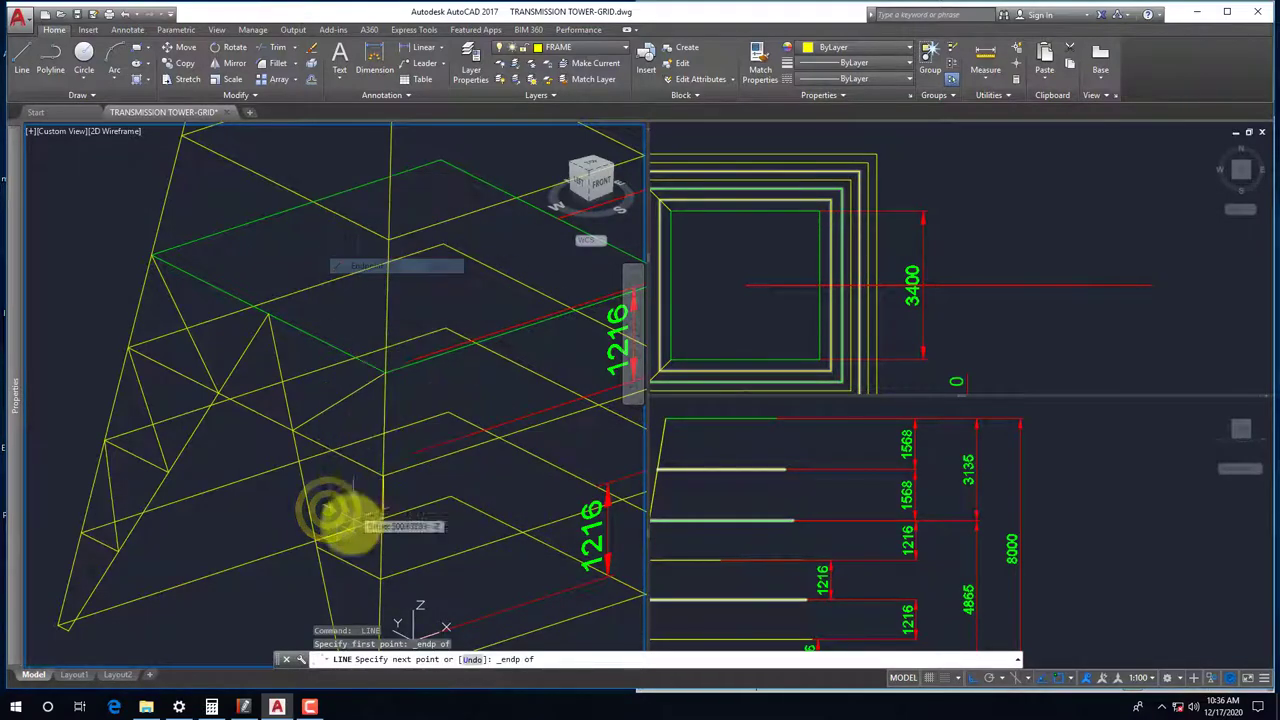
left_click(335, 560)
key("Escape")
Orbit the tower and inspect the properties of two bracing lines
mouse_move(340, 497)
middle_mouse_down()
mouse_move(329, 394)
mouse_move(271, 496)
mouse_move(329, 471)
mouse_move(266, 494)
mouse_move(200, 414)
mouse_move(267, 420)
mouse_move(234, 360)
middle_mouse_up()
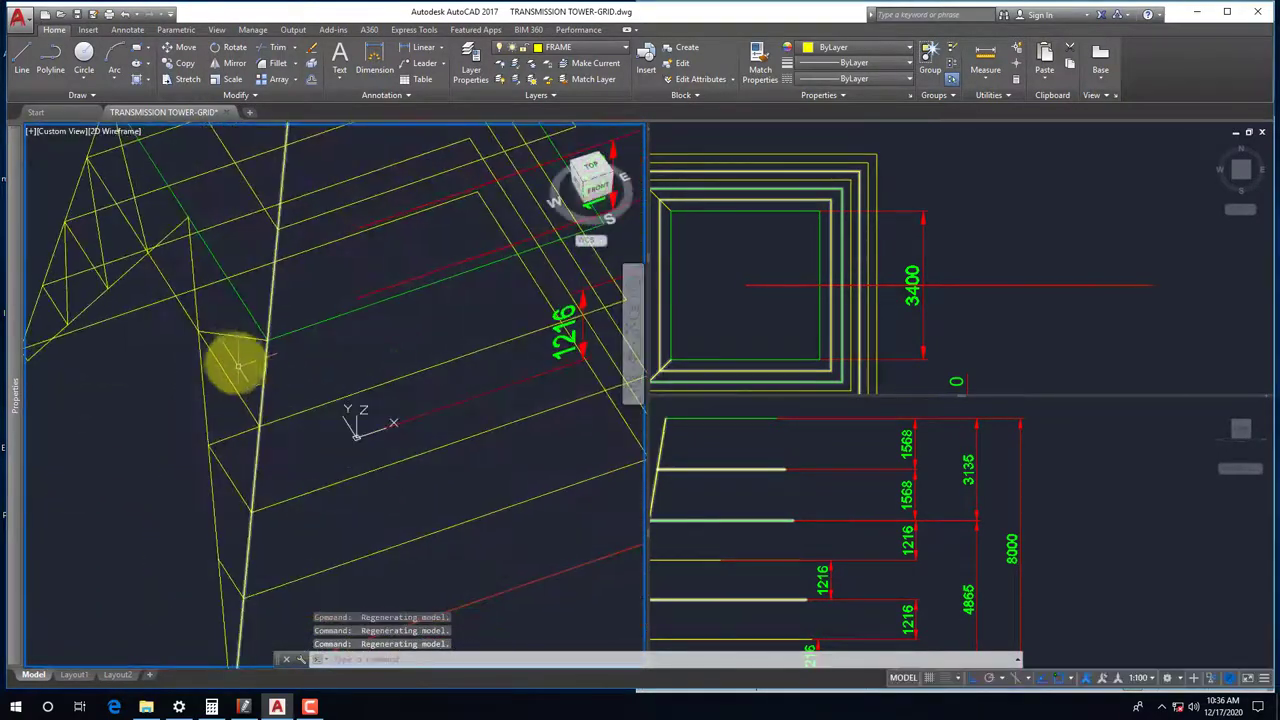
left_click(229, 334)
left_click(217, 324)
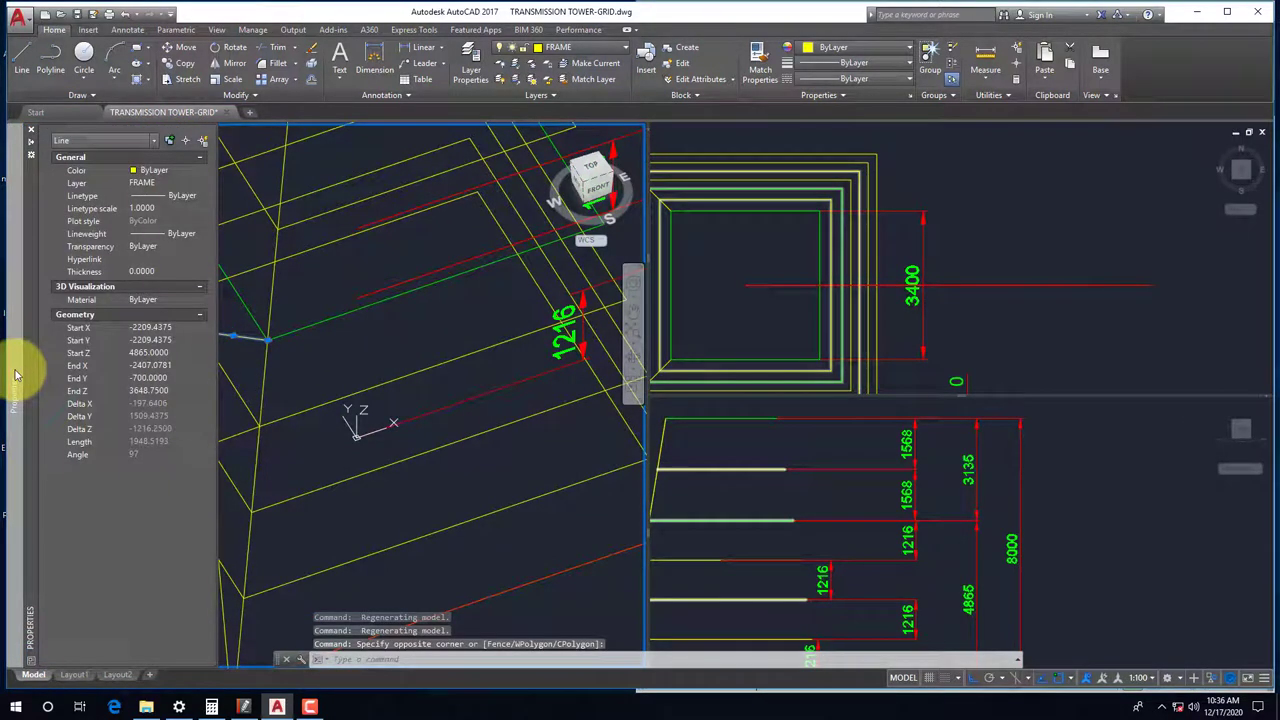
key("Escape")
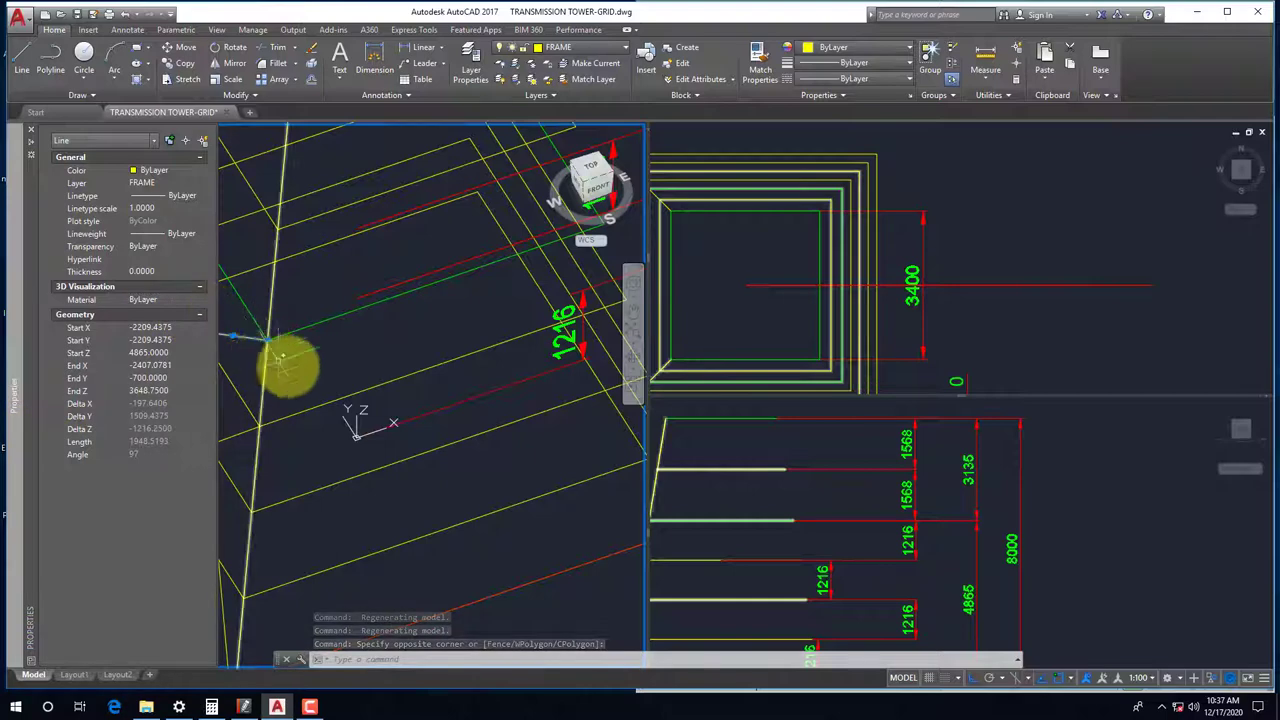
mouse_move(286, 363)
middle_mouse_down("shift")
mouse_move(329, 377)
mouse_move(285, 310)
middle_mouse_up("shift")
left_click(240, 279)
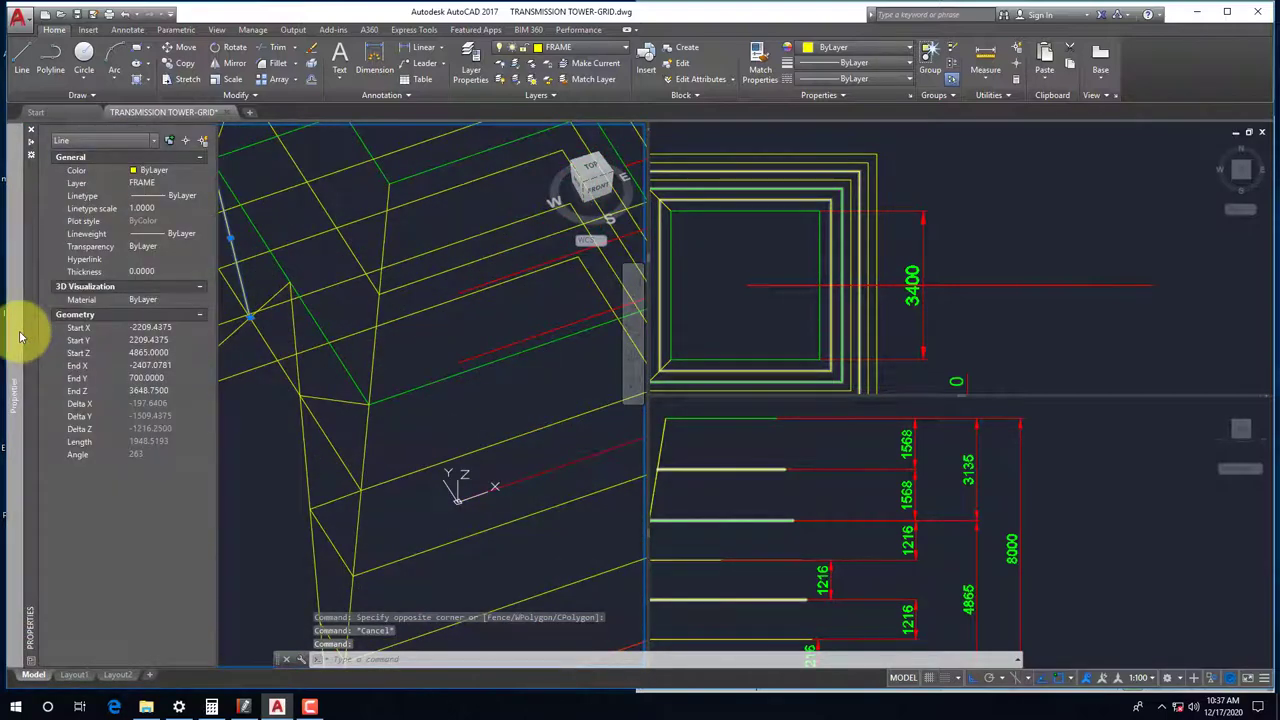
key("Escape")
mouse_move(386, 443)
middle_mouse_down("shift")
mouse_move(411, 450)
mouse_move(389, 531)
middle_mouse_up("shift")
Draw a further diagonal bracing line between member ends on the lower panel
key("l")
key("Return")
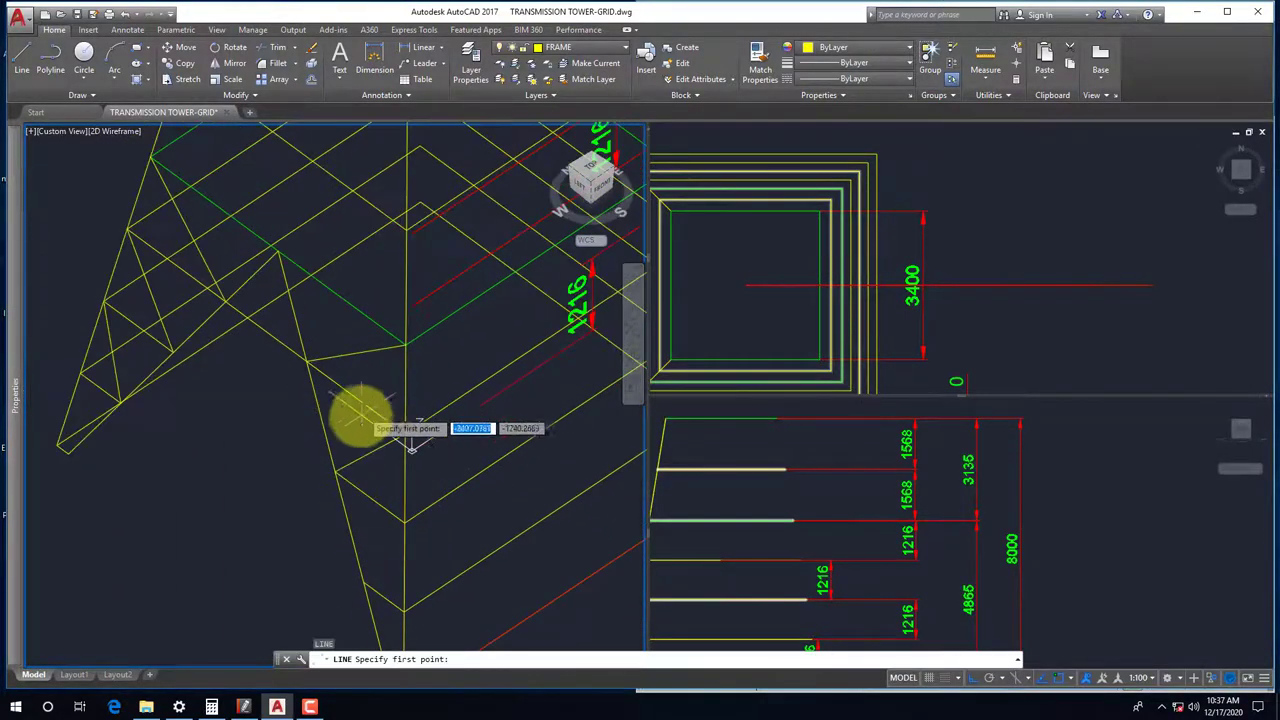
mouse_move(360, 413)
middle_mouse_down("shift")
mouse_move(366, 477)
mouse_move(380, 443)
middle_mouse_up("shift")
mouse_move(380, 494)
middle_mouse_down("shift")
mouse_move(395, 405)
mouse_move(380, 383)
middle_mouse_up("shift")
right_click(316, 447, "shift")
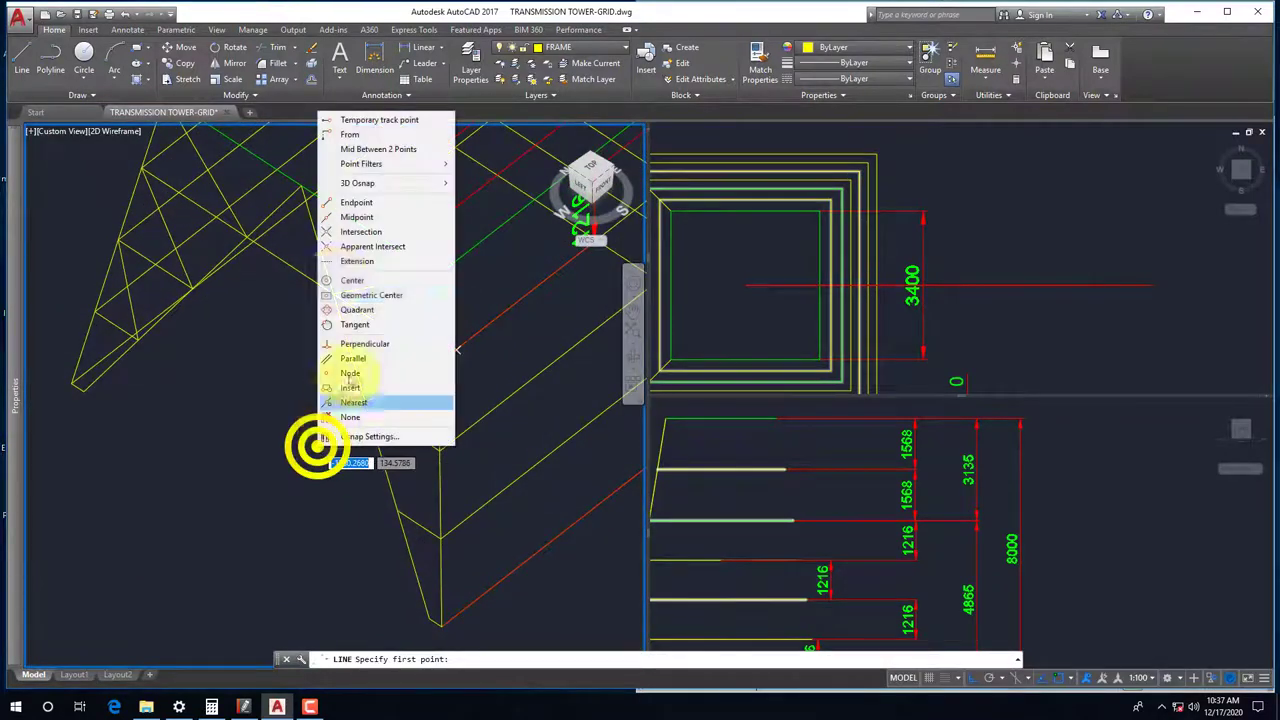
left_click(345, 202)
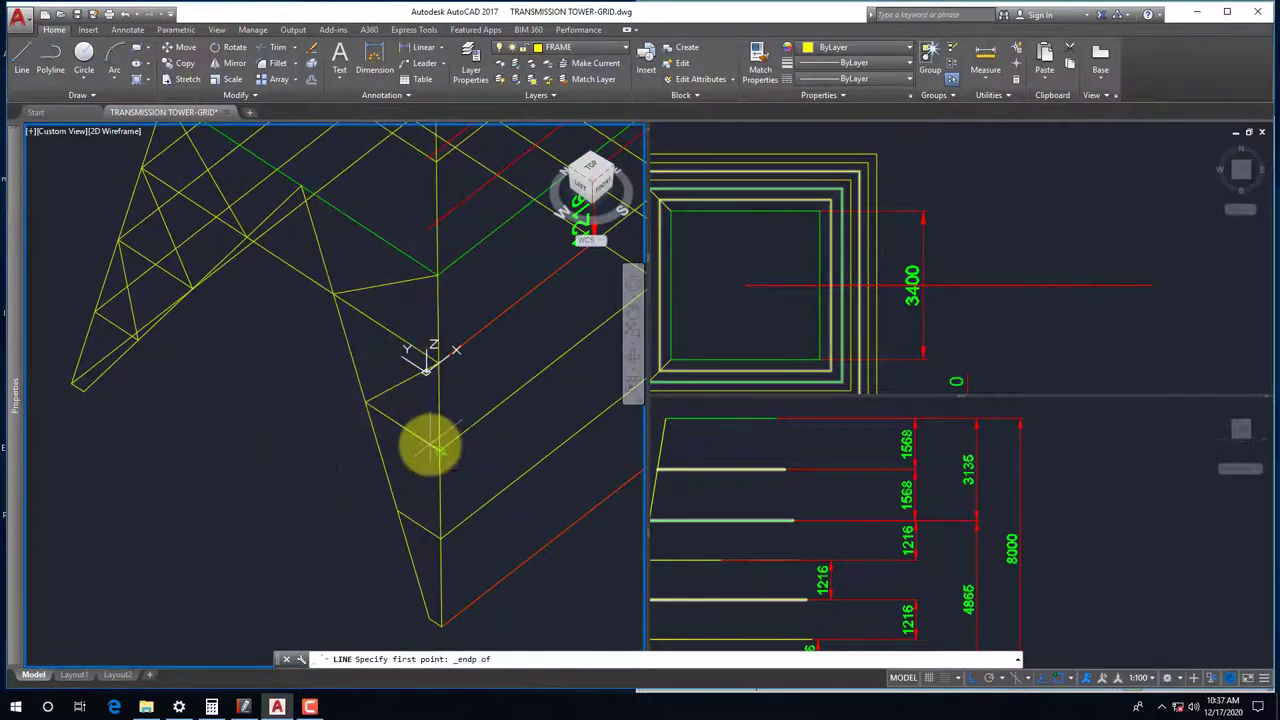
left_click(432, 447)
right_click(349, 480, "shift")
left_click(384, 238)
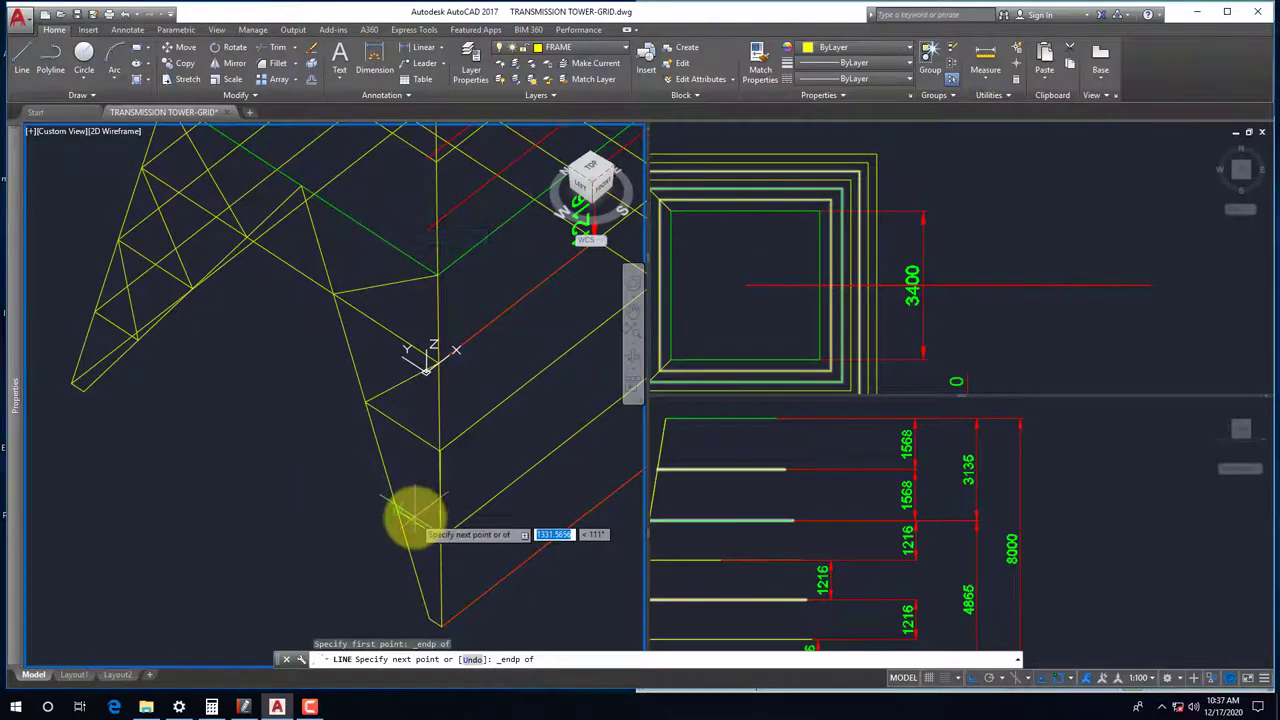
left_click(414, 516)
key("Escape")
Orbit the tower toward a front view and bring up the reference PDF
mouse_move(354, 520)
middle_mouse_down("shift")
mouse_move(286, 491)
mouse_move(218, 400)
mouse_move(294, 443)
mouse_move(403, 374)
mouse_move(397, 476)
mouse_move(354, 517)
middle_mouse_up("shift")
mouse_move(345, 408)
middle_mouse_down("shift")
mouse_move(343, 428)
mouse_move(371, 451)
mouse_move(237, 480)
mouse_move(220, 449)
mouse_move(328, 484)
middle_mouse_up("shift")
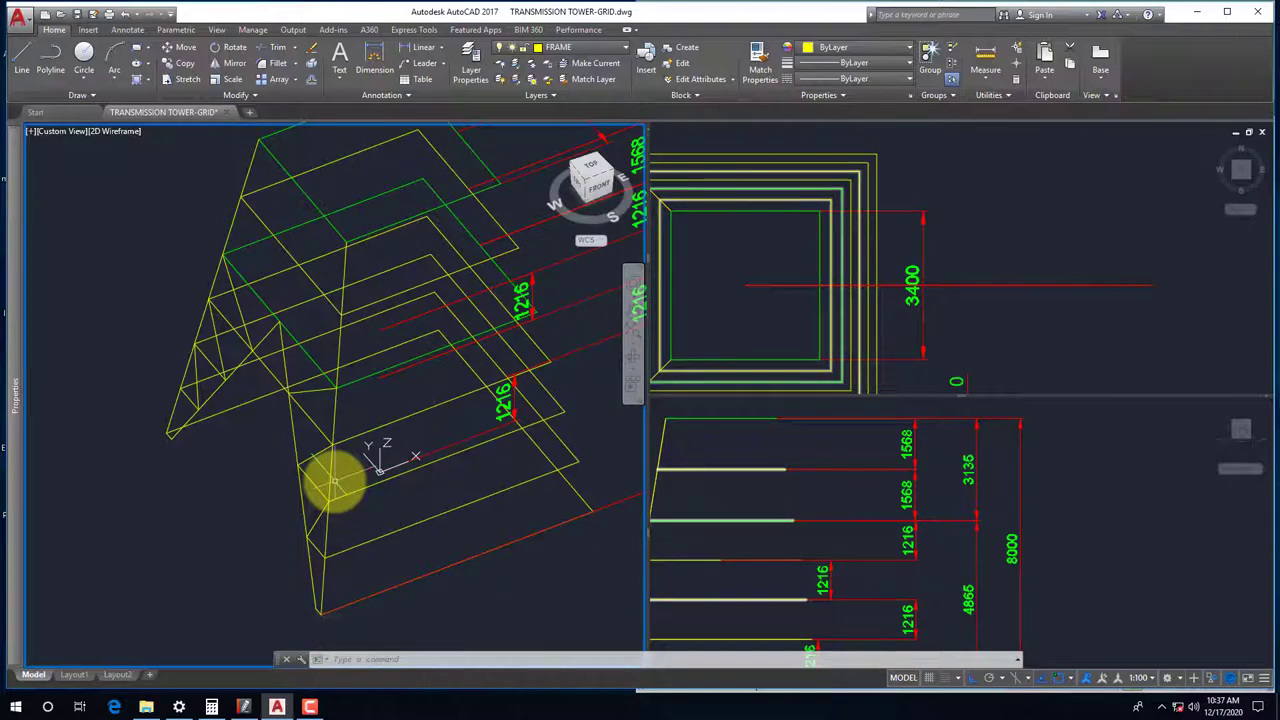
mouse_move(306, 443)
middle_mouse_down("shift")
mouse_move(271, 486)
mouse_move(294, 414)
mouse_move(273, 452)
mouse_move(277, 380)
mouse_move(286, 434)
middle_mouse_up("shift")
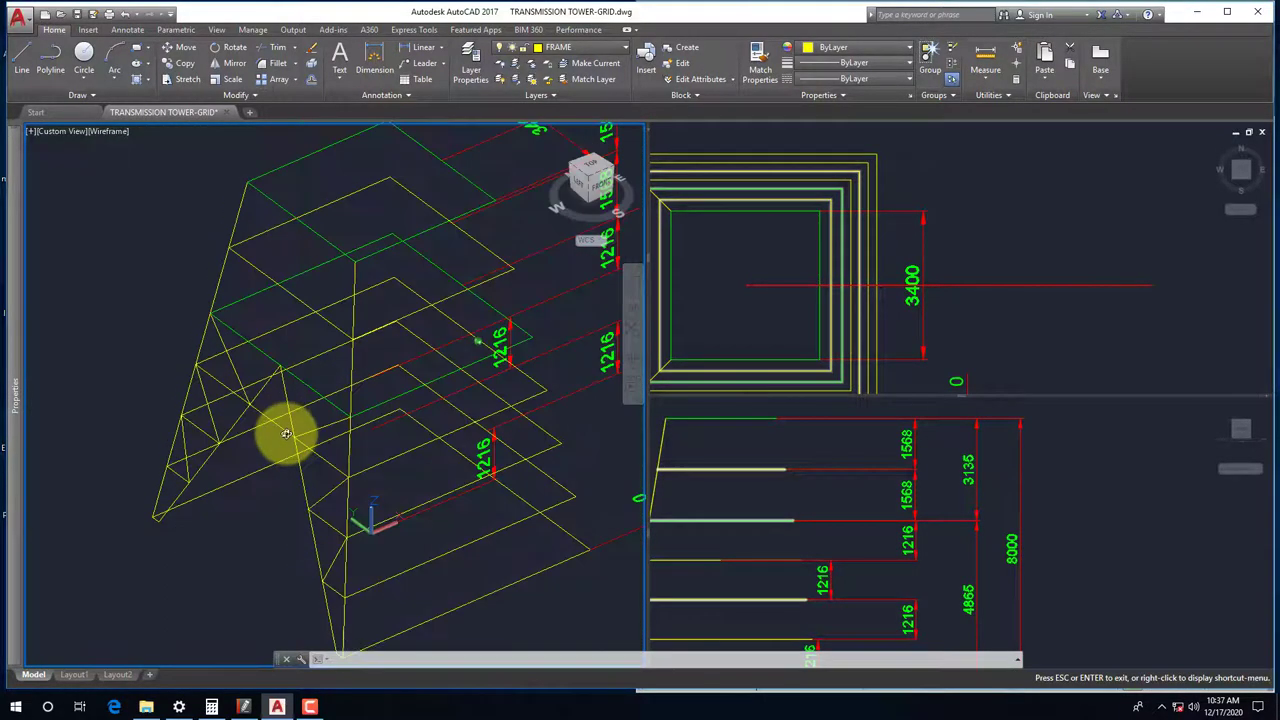
left_click(240, 708)
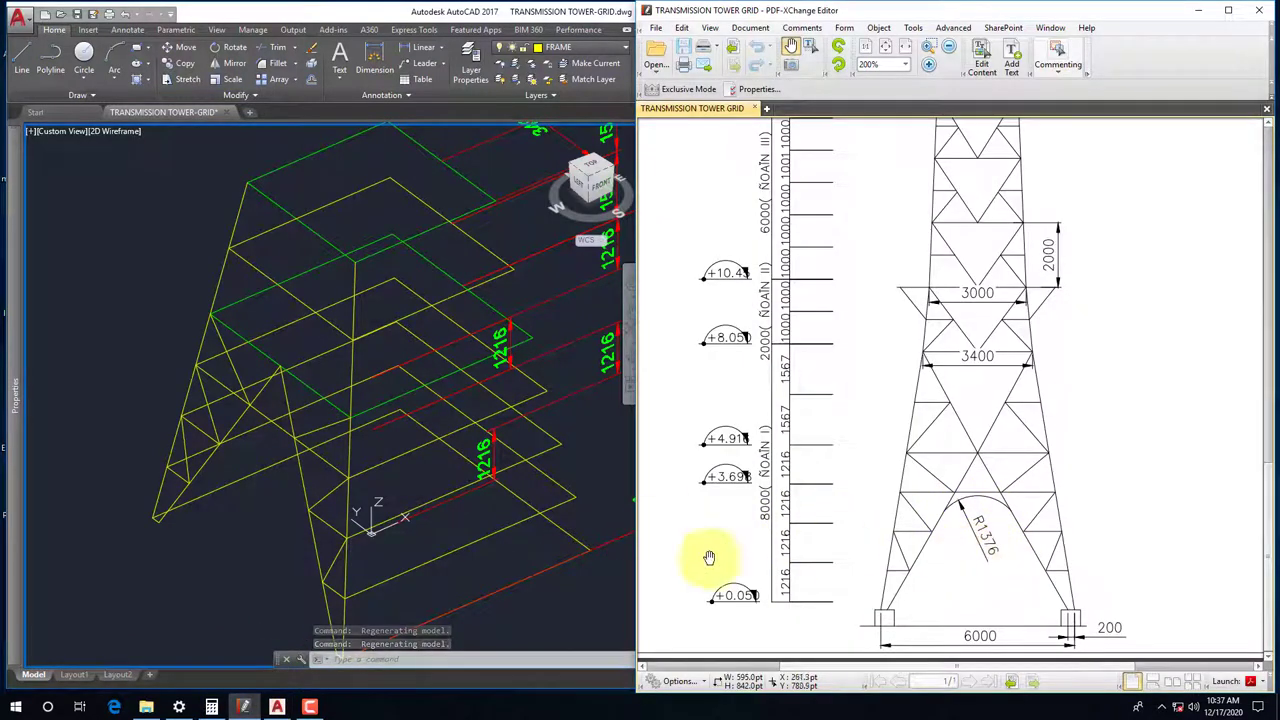
Fillet the two lowest bracing lines with No trim and radius 1367 to form the arch
left_click(234, 551)
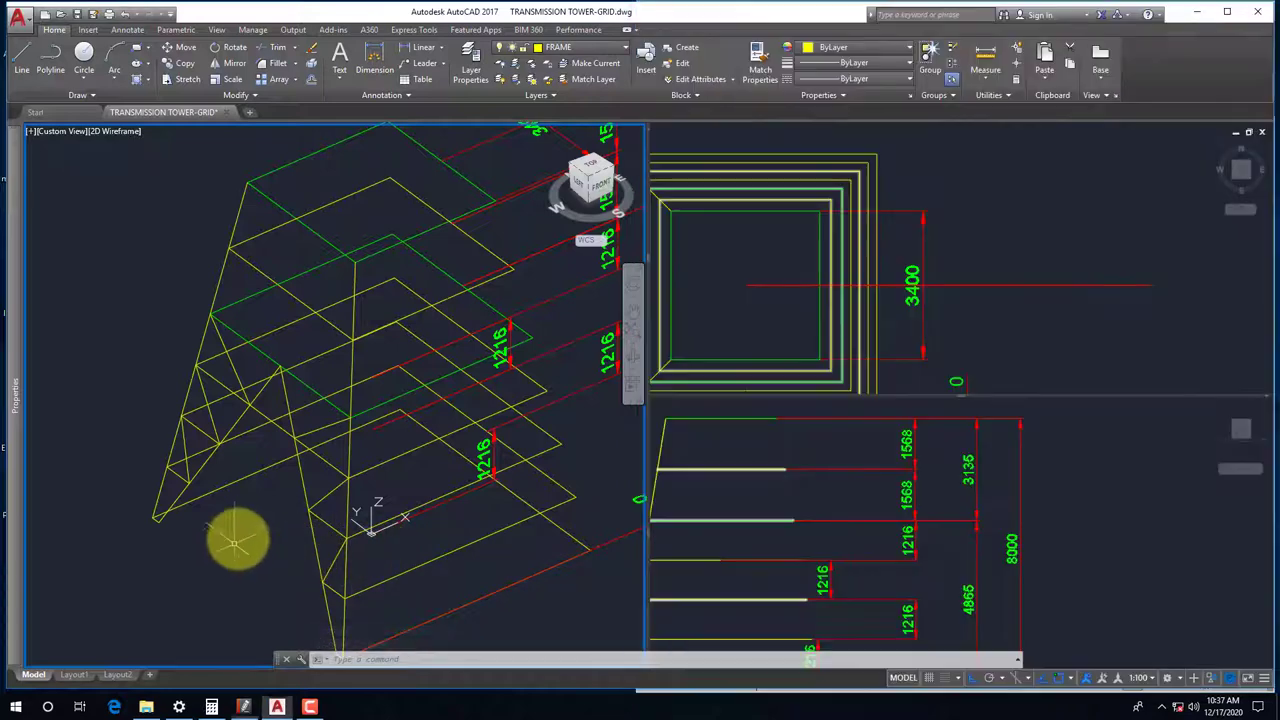
type("f")
key("Return")
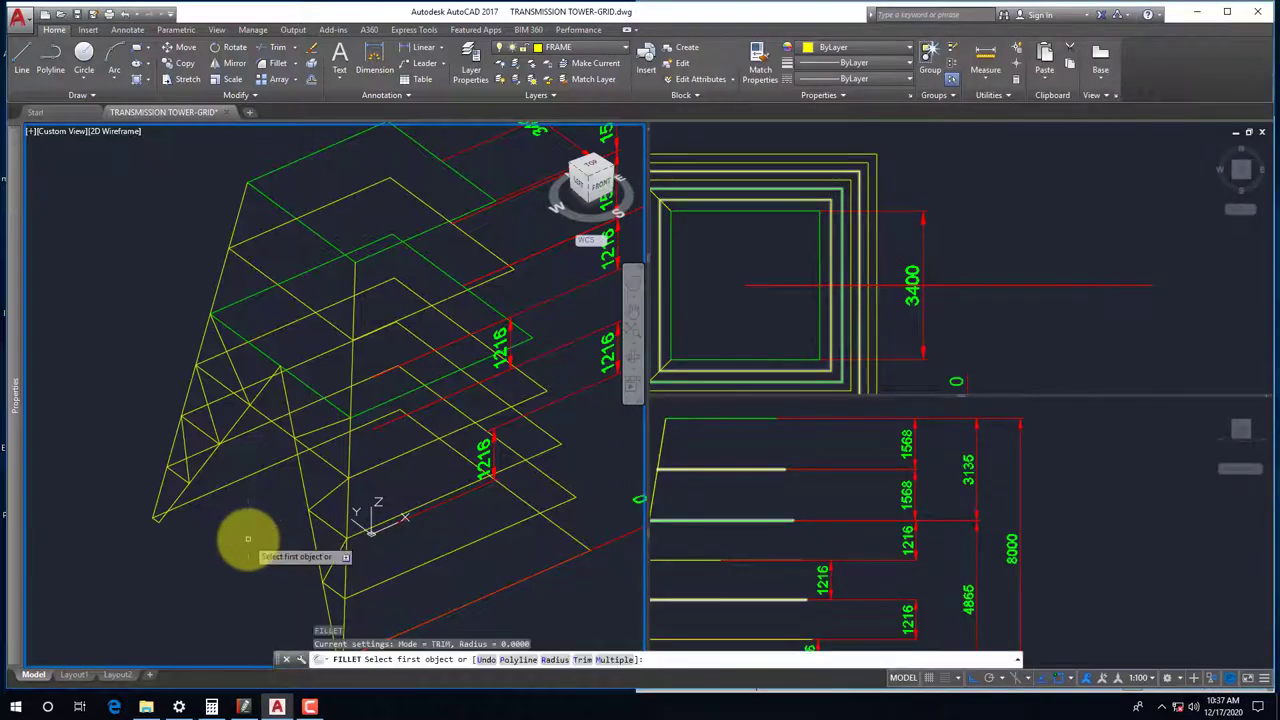
left_click(582, 660)
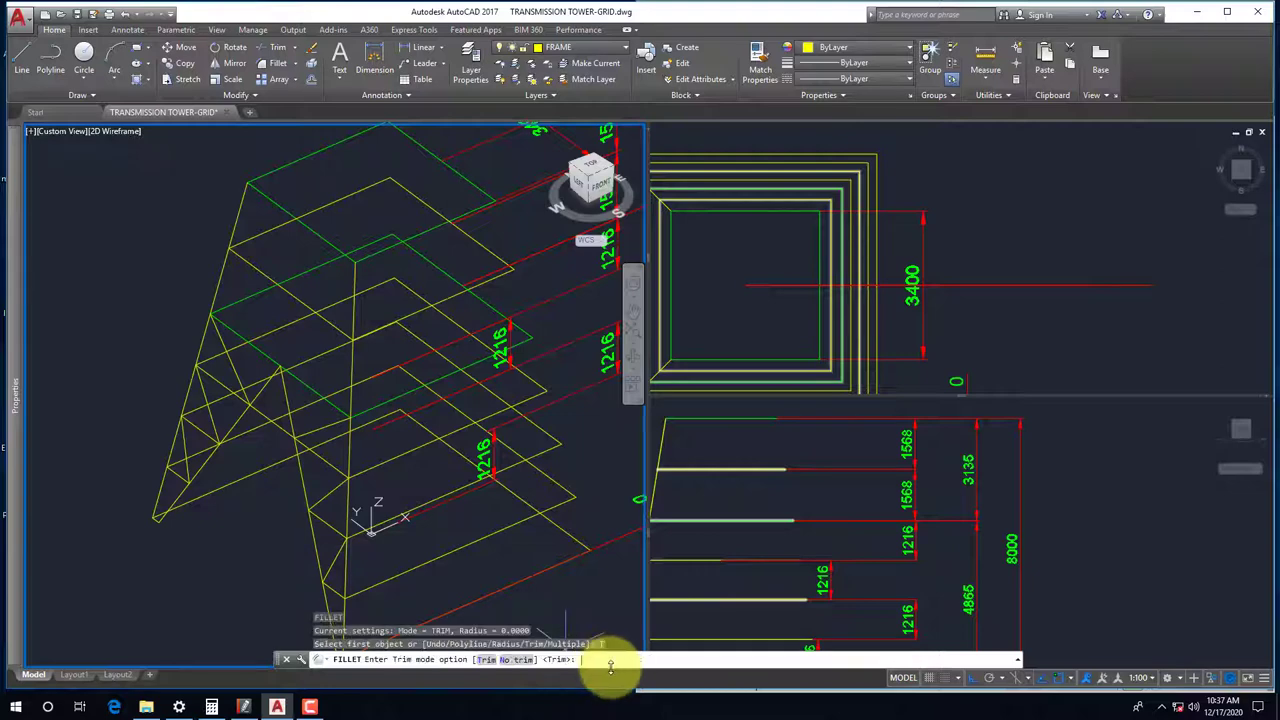
left_click(512, 660)
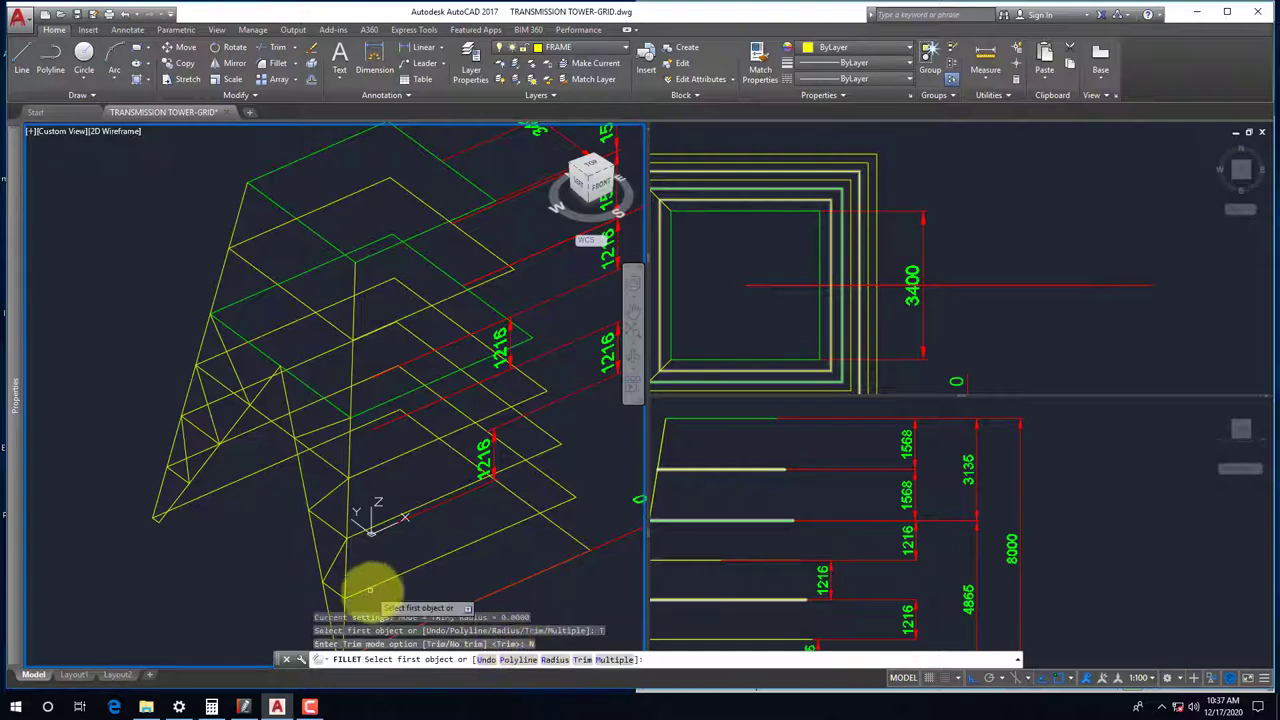
left_click(555, 660)
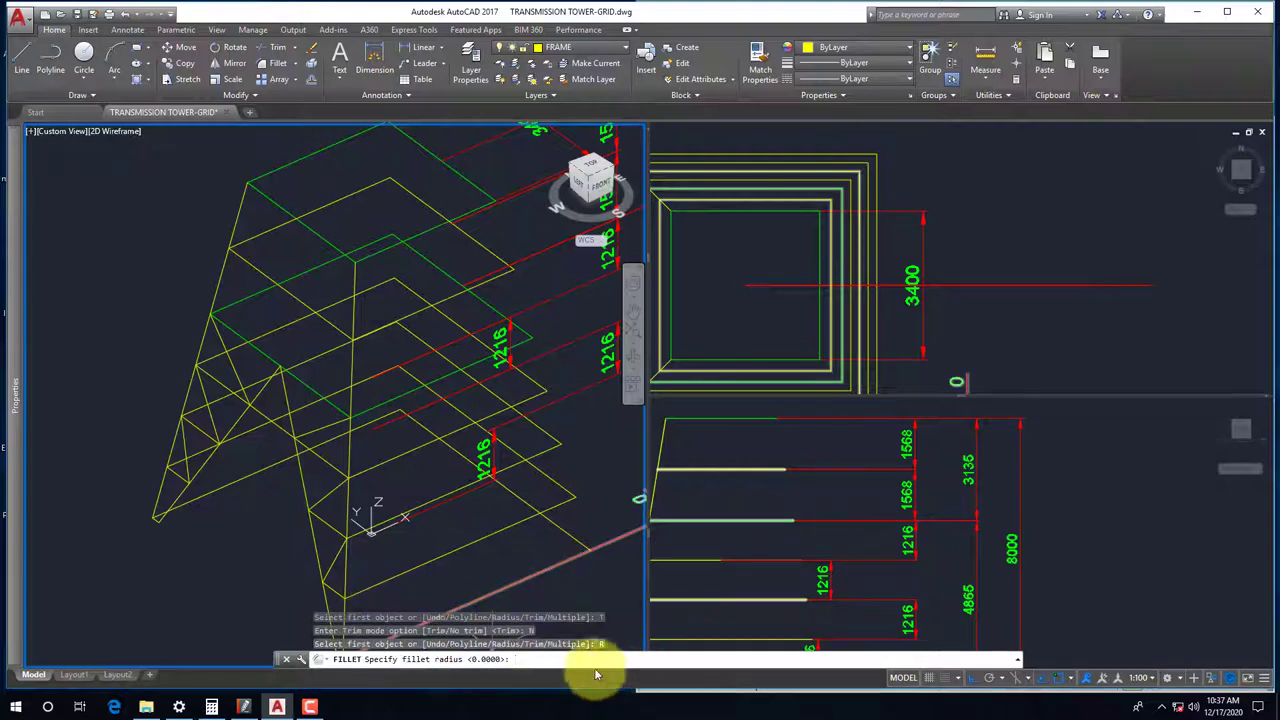
type("1367")
key("Return")
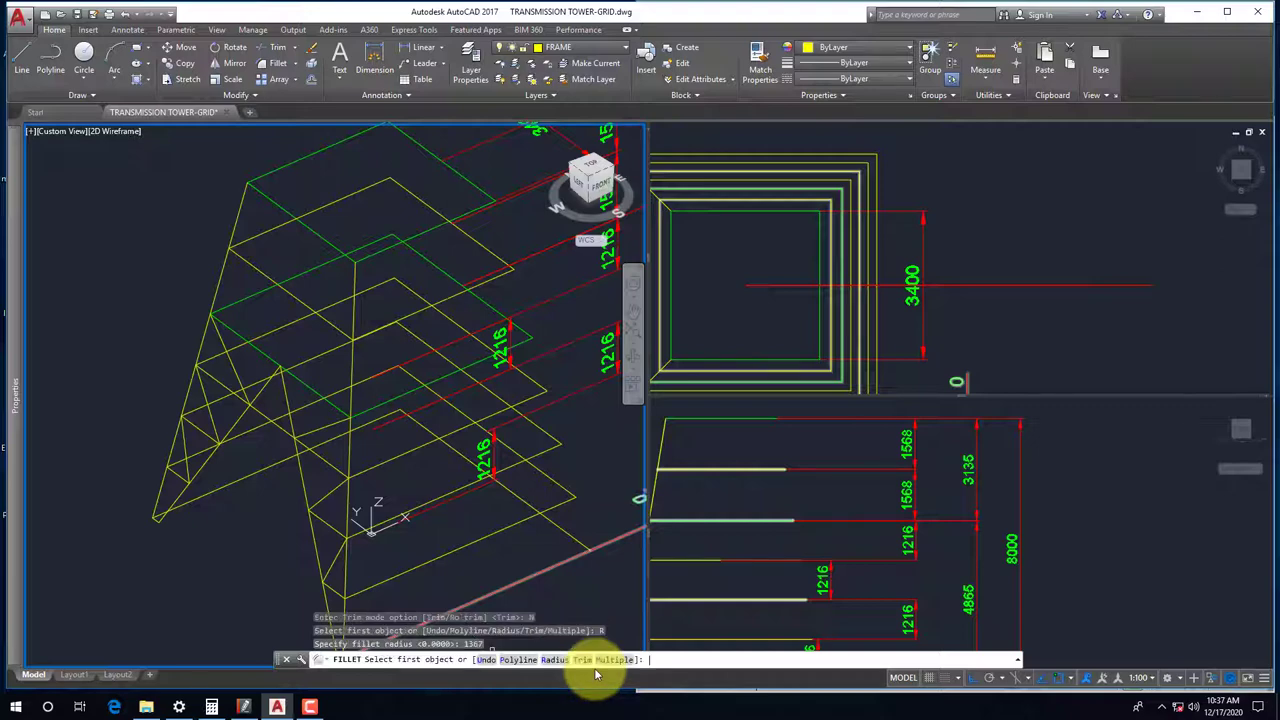
left_click(236, 432)
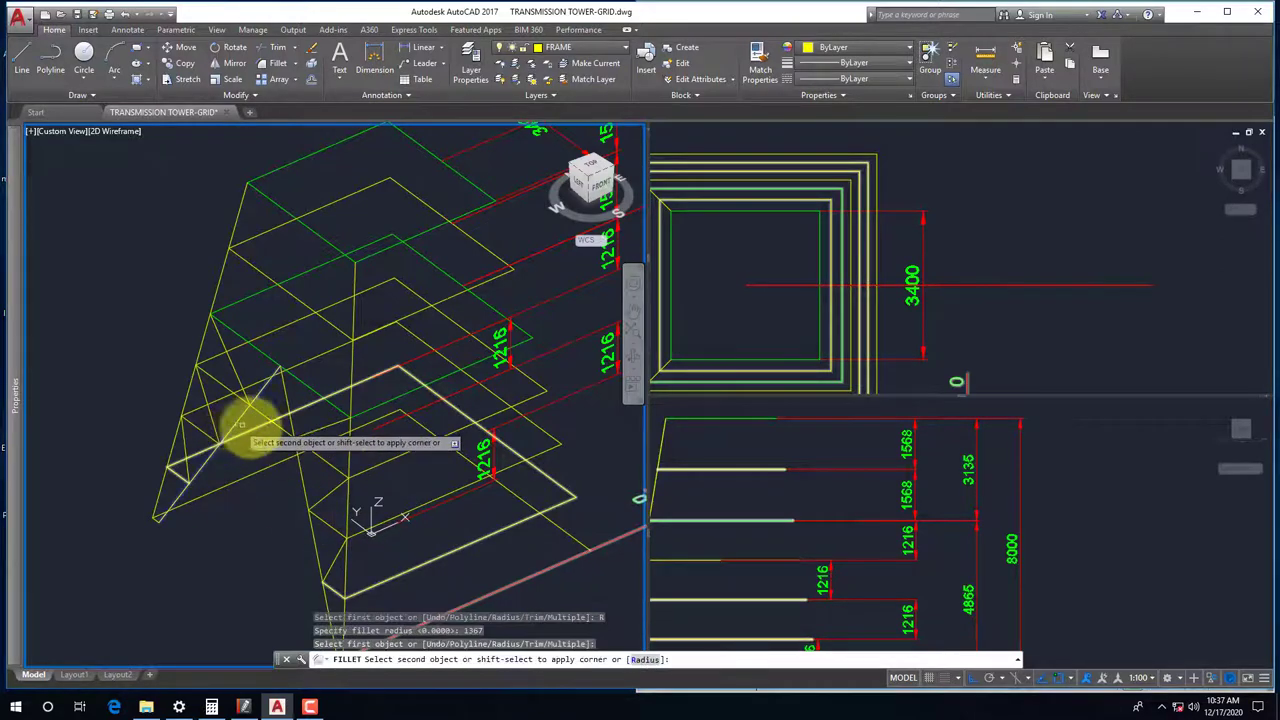
left_click(296, 459)
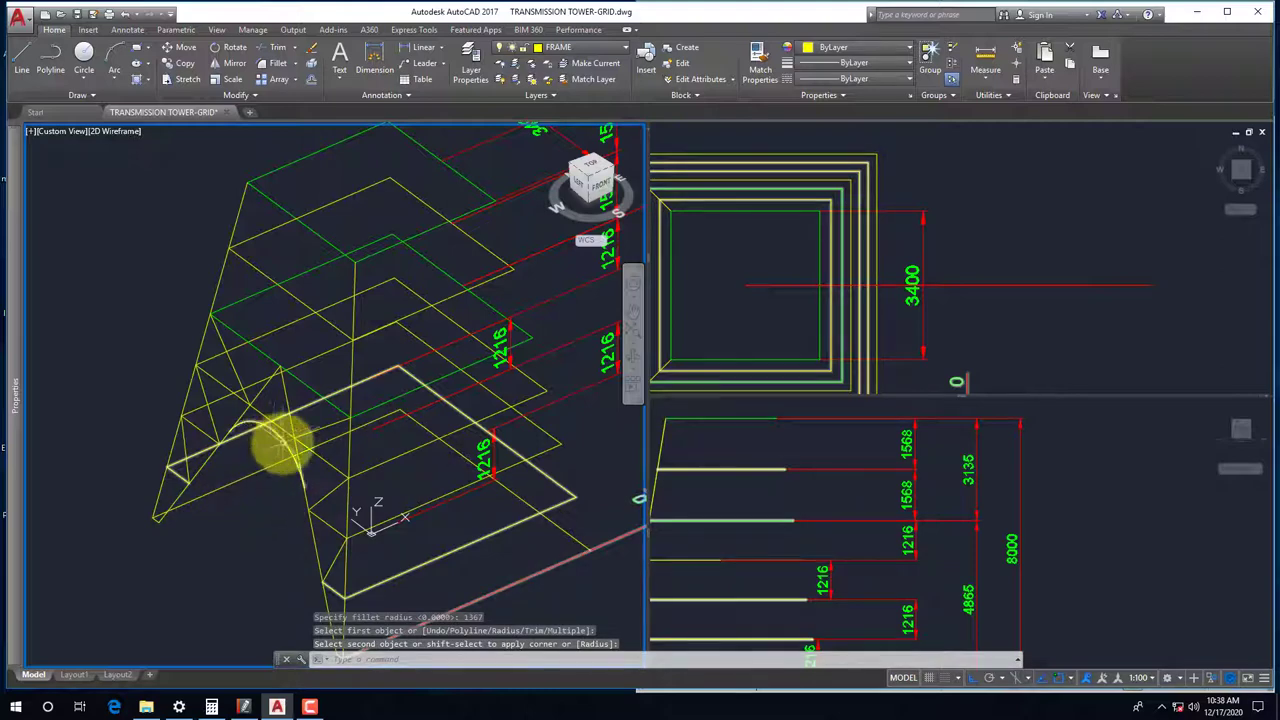
Compare the arch with the reference PDF and orbit the tower
left_click(250, 707)
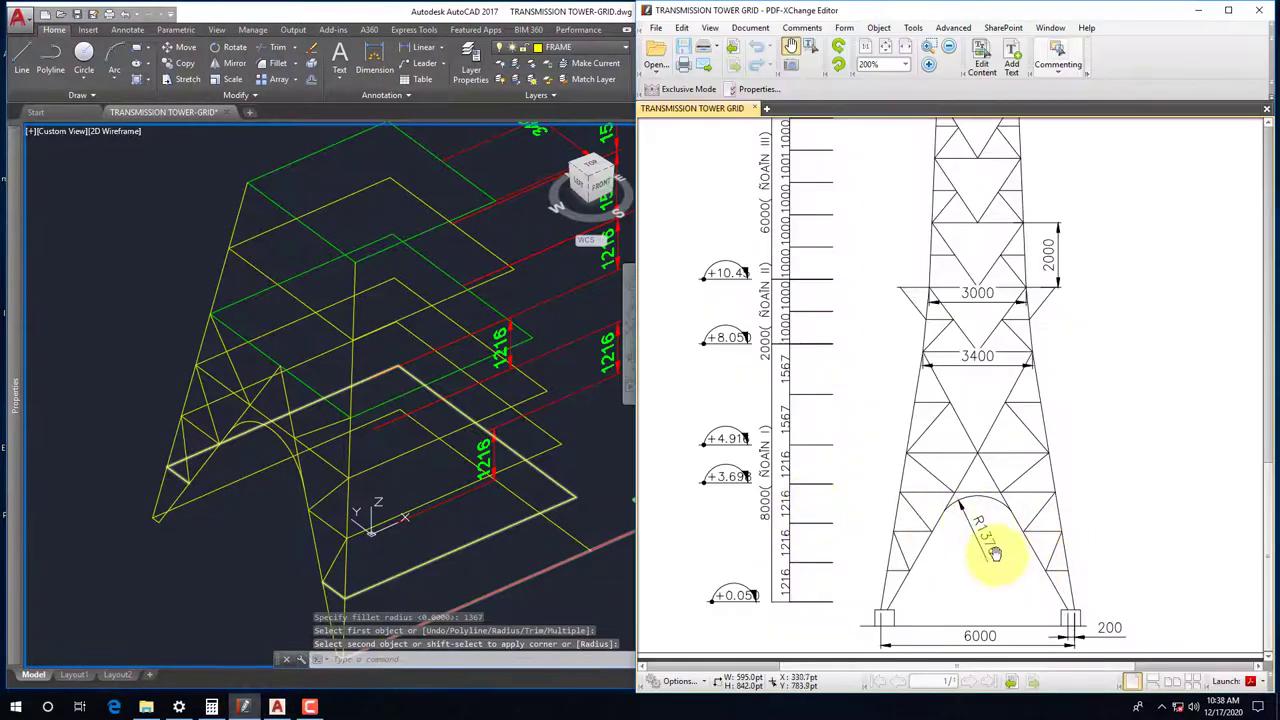
left_click(251, 451)
mouse_move(266, 451)
middle_mouse_down("shift")
mouse_move(173, 500)
mouse_move(214, 497)
mouse_move(251, 434)
mouse_move(220, 331)
mouse_move(243, 457)
middle_mouse_up("shift")
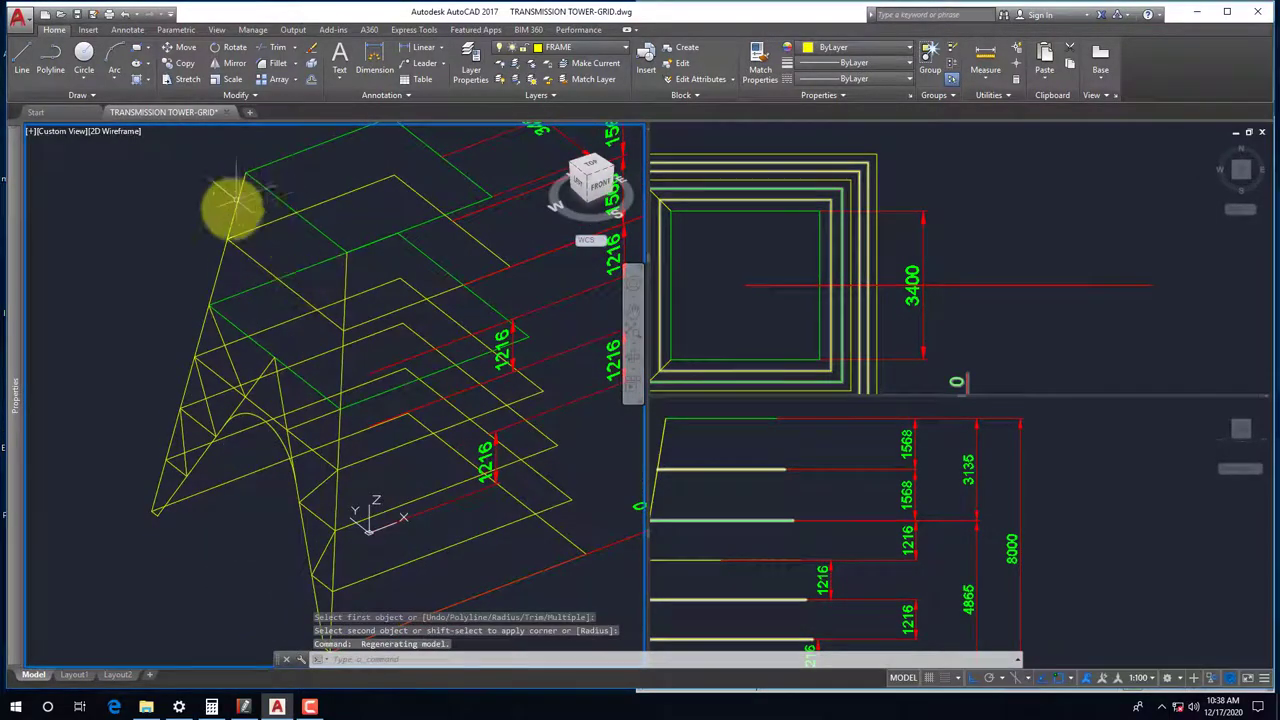
Move the reference PDF to show the upper-panel bracing
left_click(243, 706)
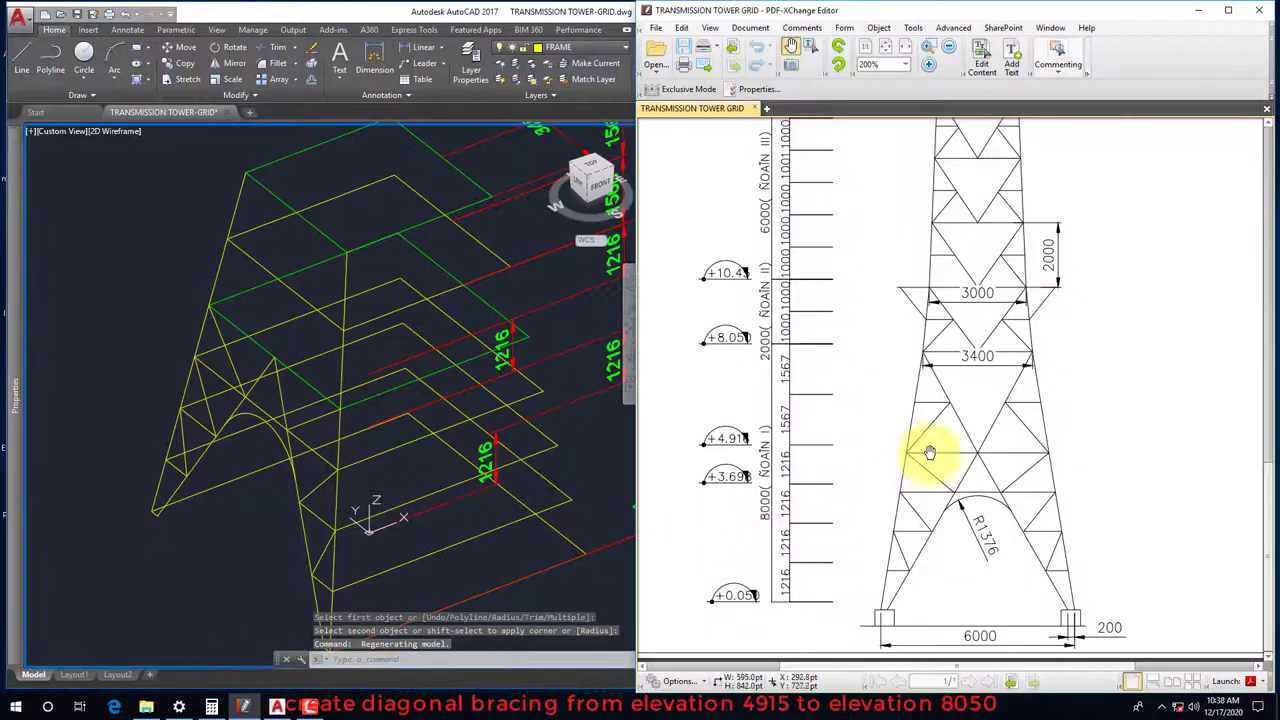
left_click_drag(929, 453, 922, 471)
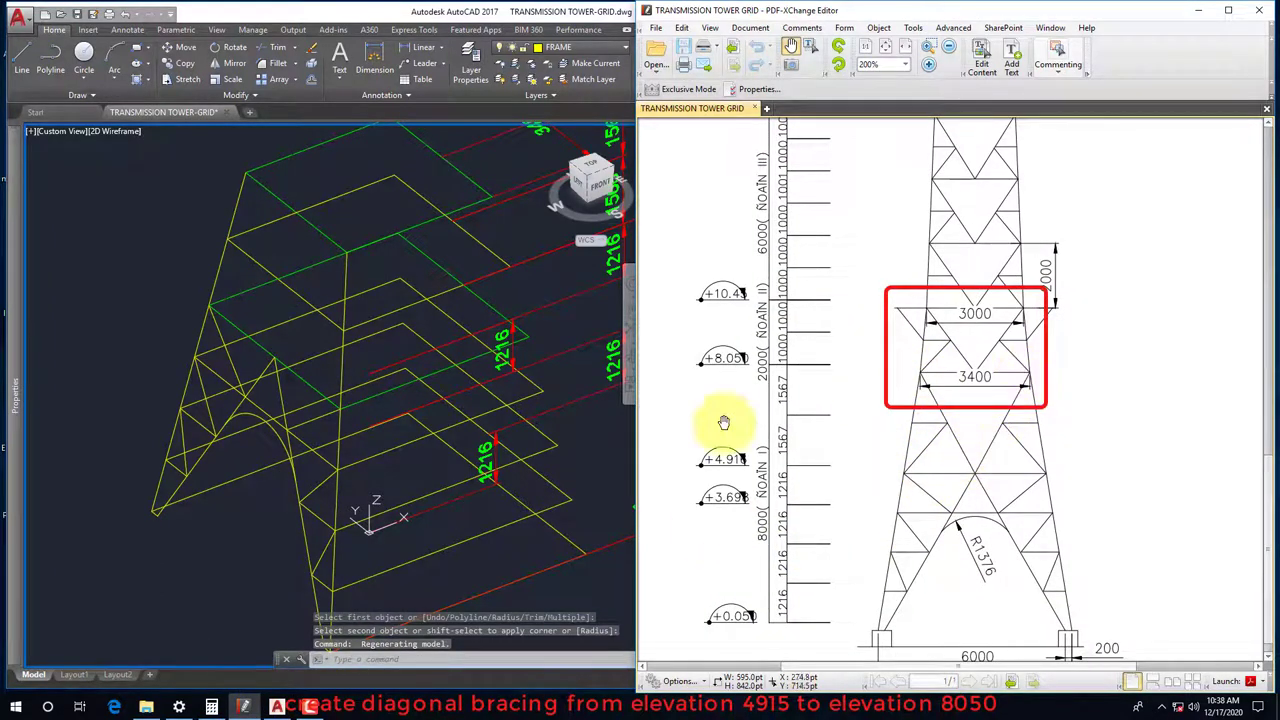
left_click(229, 218)
Draw the upper-panel diagonal from a member end via a midpoint to the tower vertex
type("l")
key("Return")
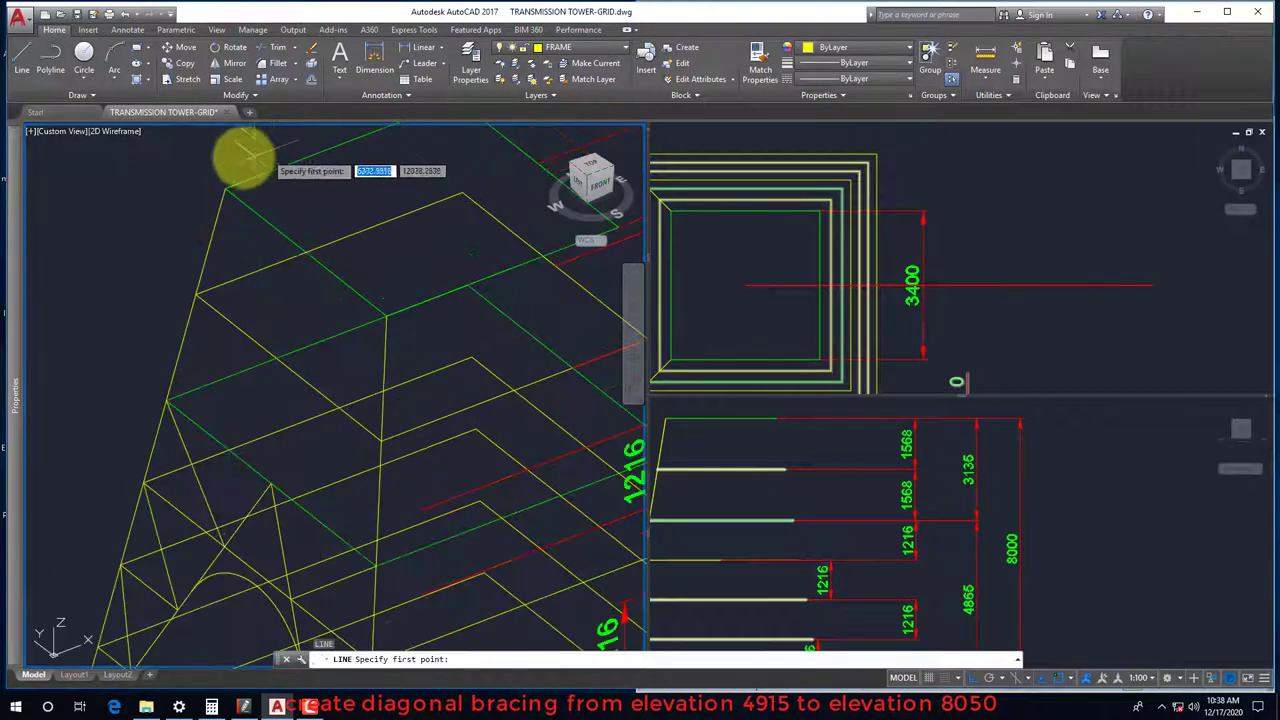
right_click(212, 148, "shift")
left_click(250, 240)
left_click(225, 190)
right_click(130, 215, "shift")
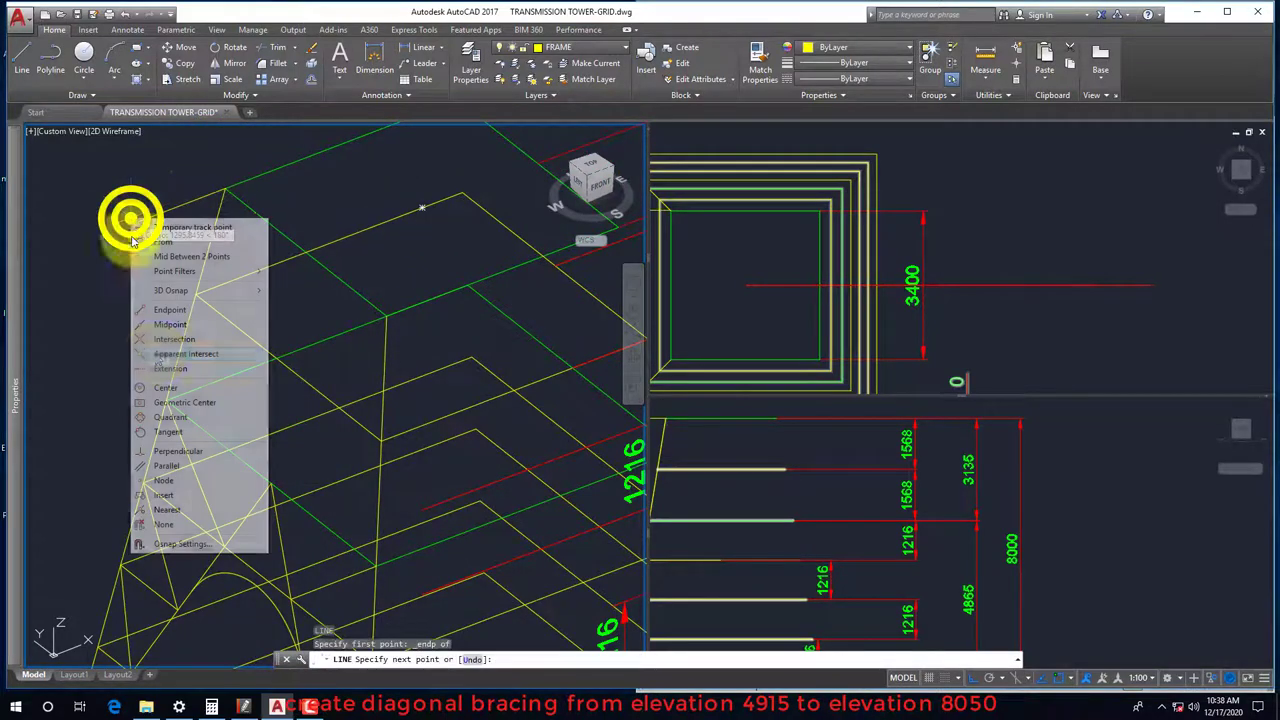
left_click(160, 325)
left_click(265, 462)
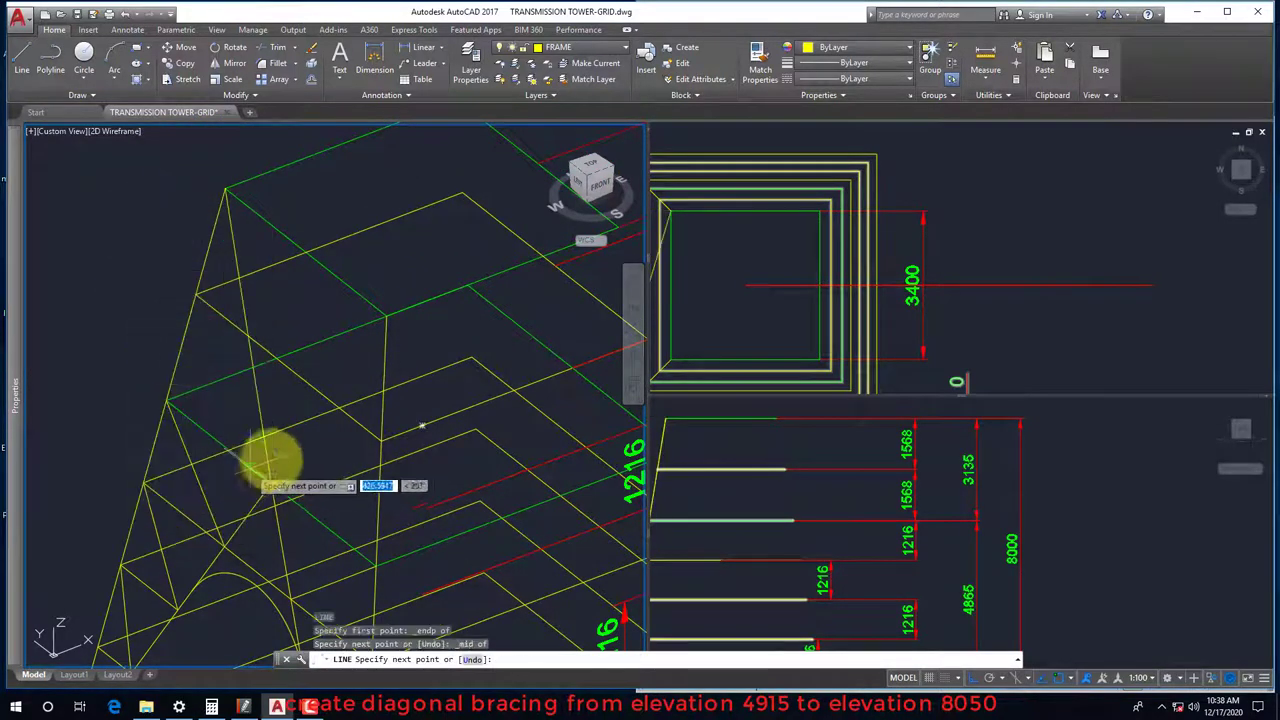
right_click(302, 445, "shift")
left_click(340, 200)
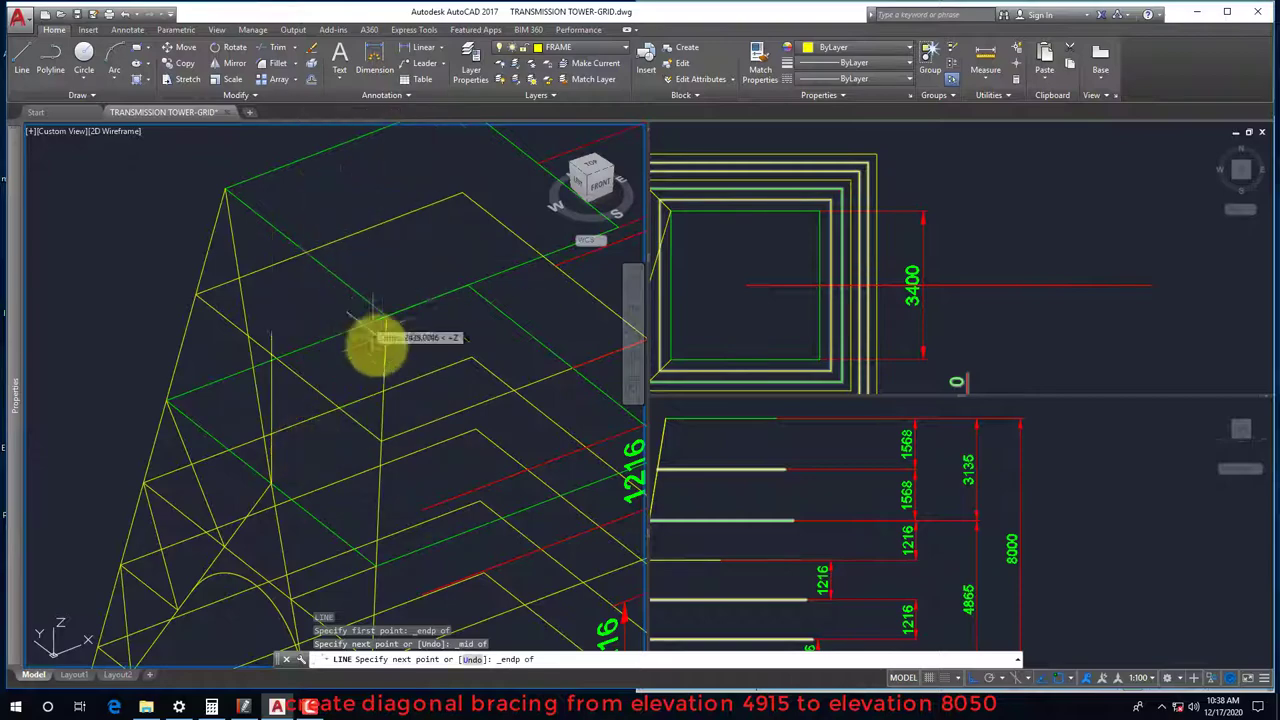
left_click(387, 318)
key("Escape")
Trim the crossed lines using the new diagonal and left leg as cutting edges
middle_click_drag(420, 345, 368, 318, "shift")
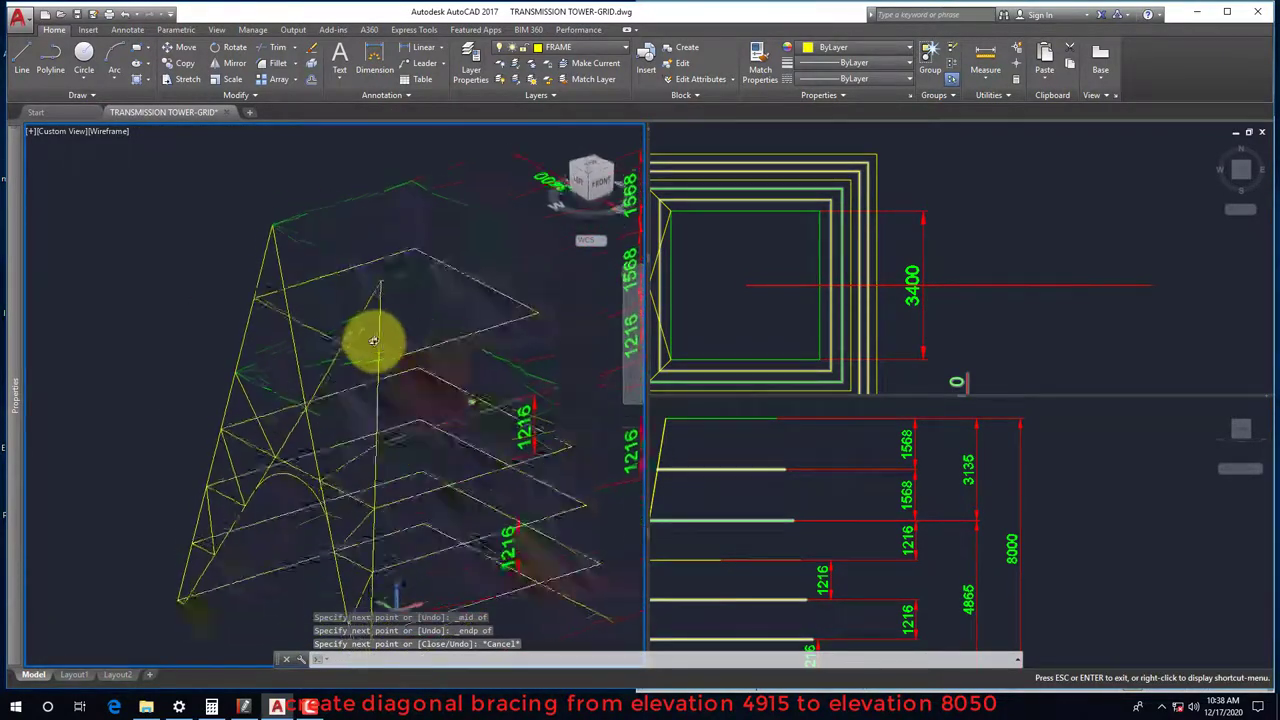
middle_click_drag(368, 318, 371, 354, "shift")
scroll(335, 365, "up", 2)
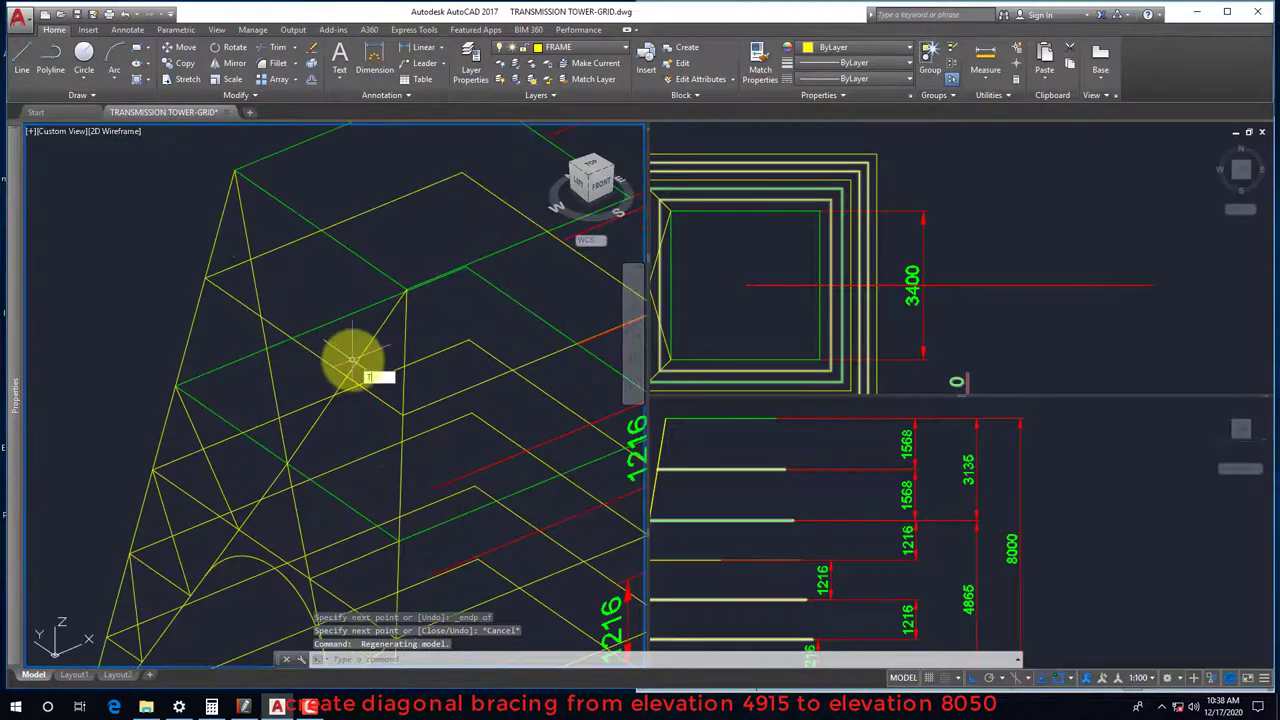
type("r")
key("Return")
left_click(361, 355)
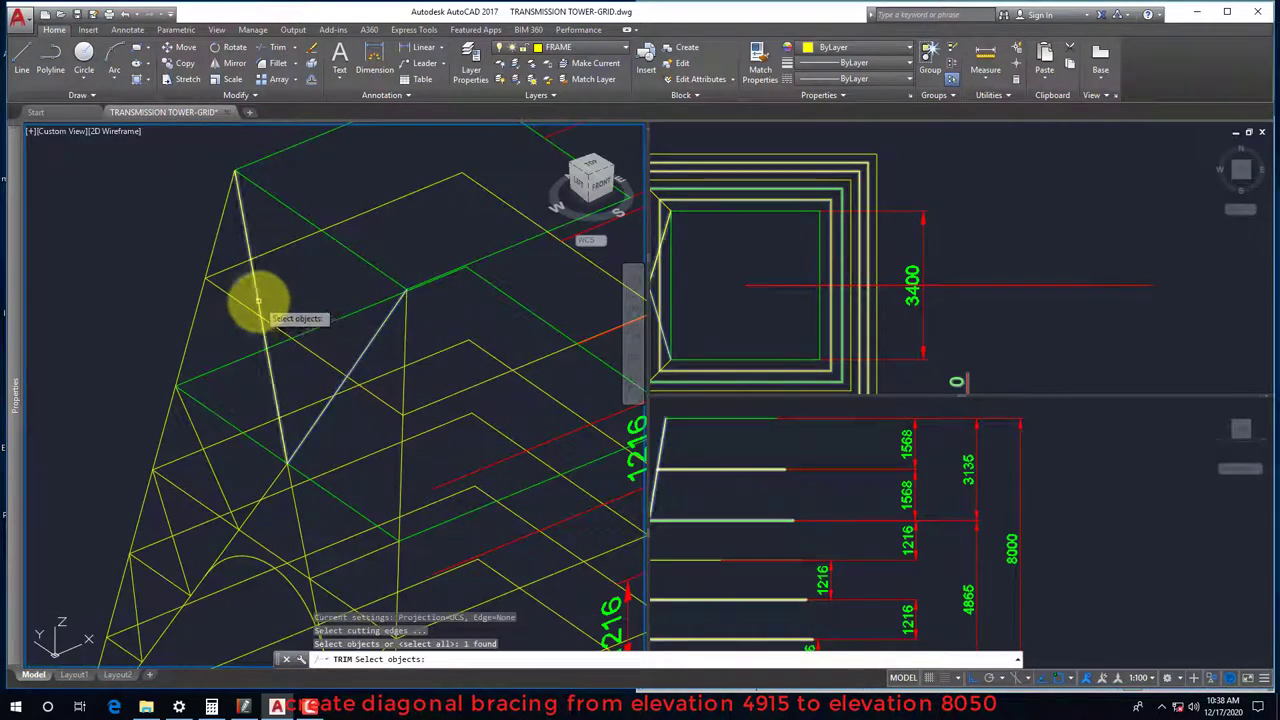
left_click(258, 300)
key("Return")
key("Escape")
mouse_move(302, 343)
middle_mouse_down("shift")
mouse_move(323, 391)
mouse_move(354, 383)
mouse_move(286, 437)
mouse_move(202, 381)
mouse_move(294, 400)
mouse_move(306, 277)
mouse_move(269, 363)
mouse_move(334, 334)
mouse_move(315, 349)
mouse_move(314, 291)
mouse_move(323, 449)
mouse_move(303, 363)
mouse_move(305, 378)
middle_mouse_up("shift")
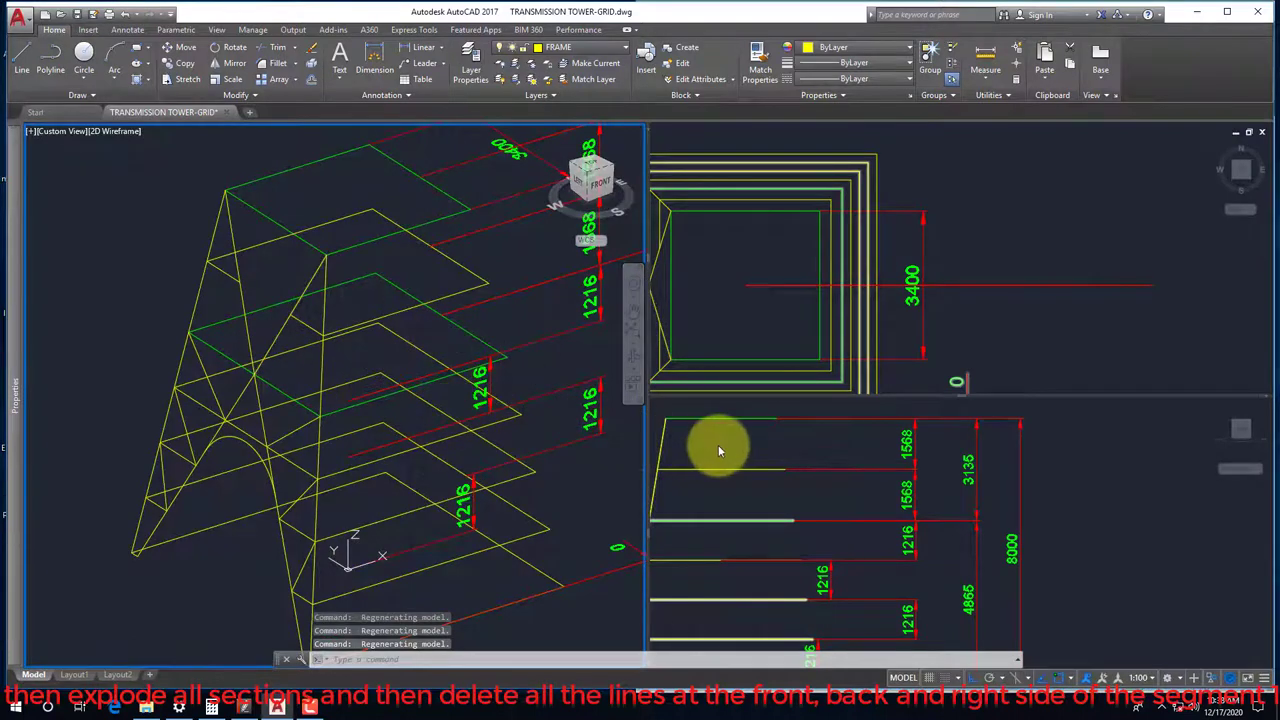
Crossing-select the stacked tower sections in the Front viewport and explode them
scroll(795, 443, "down", 2)
scroll(788, 475, "down", 1)
scroll(767, 570, "up", 1)
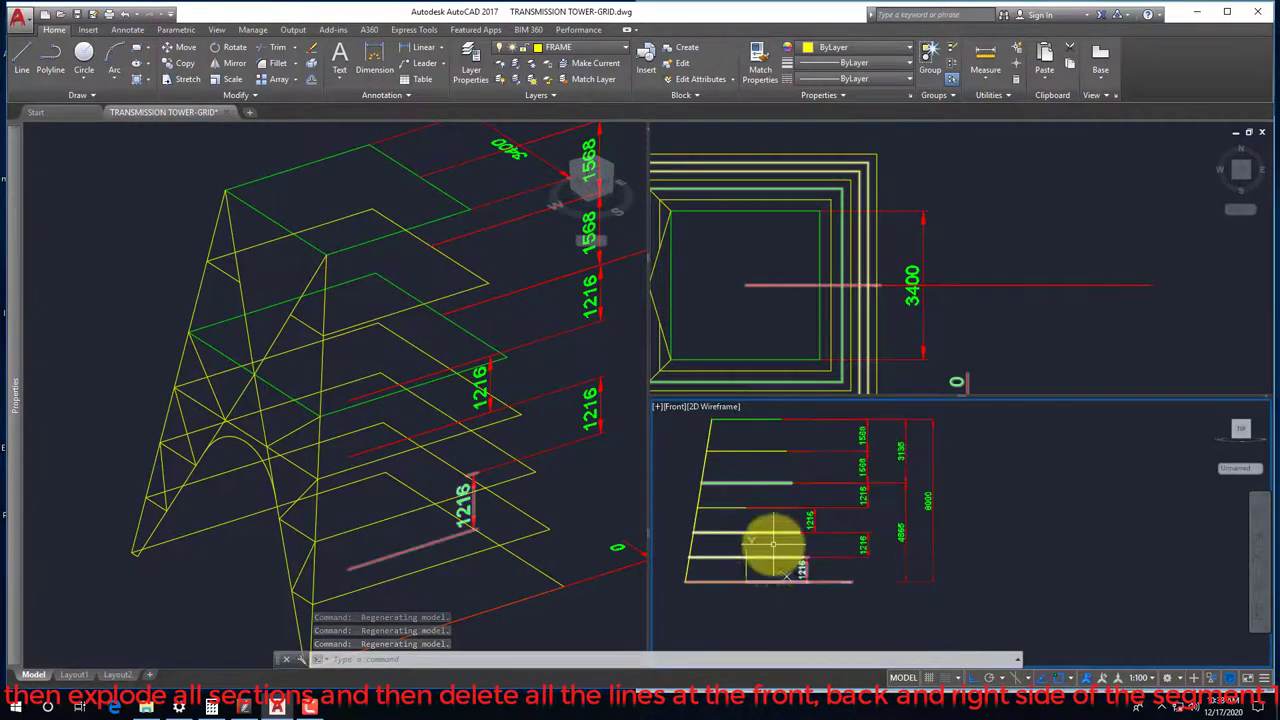
left_click(785, 595)
left_click(730, 440)
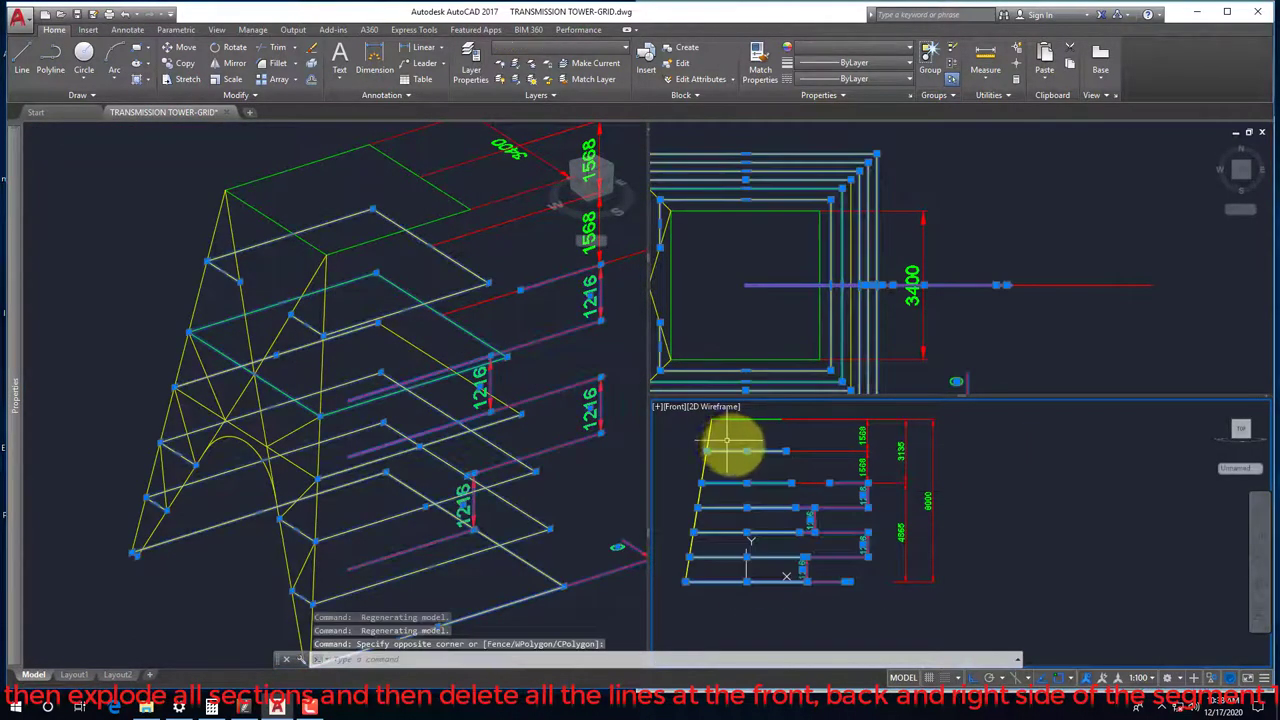
type("x")
key("Return")
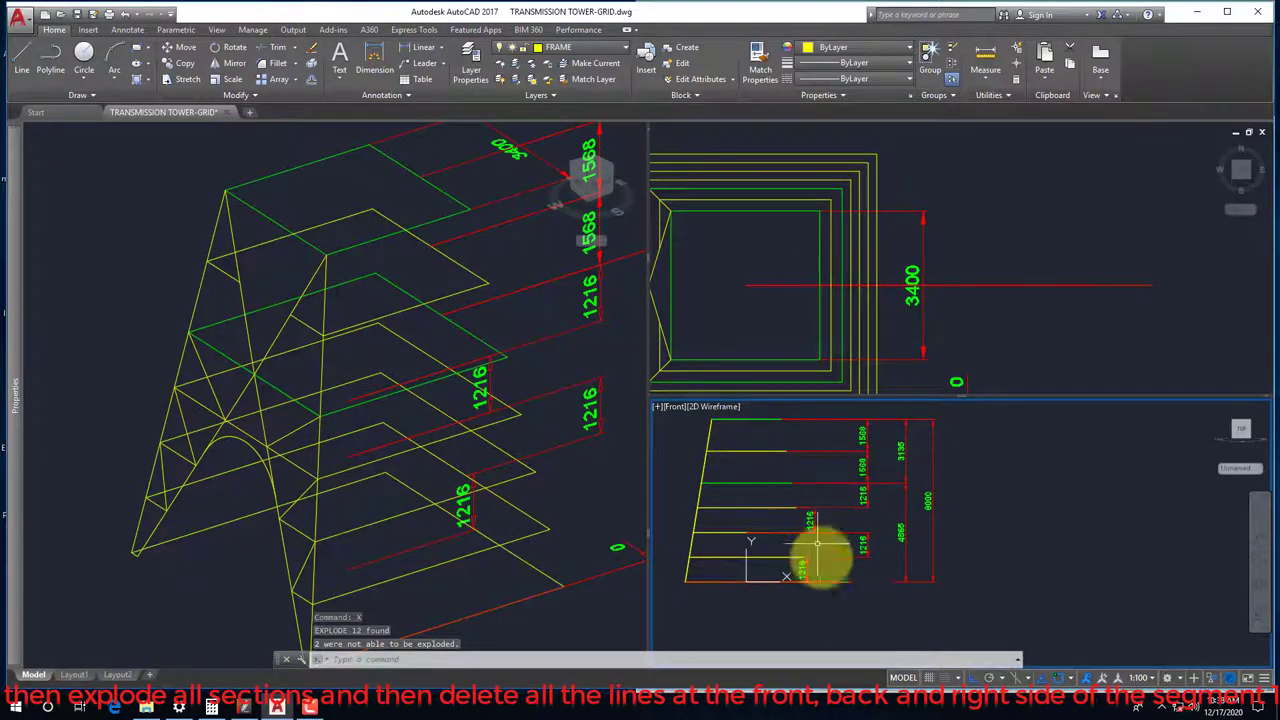
Erase the front and right side lines, keeping the verticals, then orbit out
left_click(860, 598)
left_click(748, 434)
left_click(745, 580)
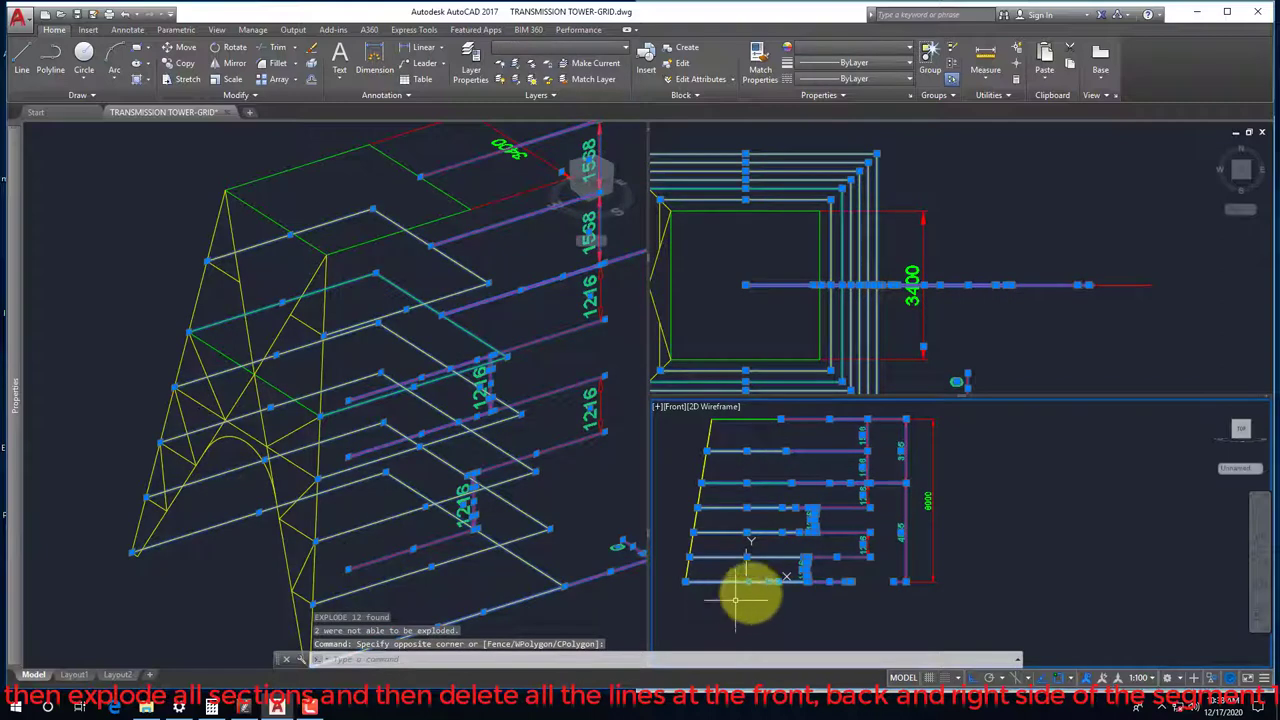
left_click(1040, 604, "shift")
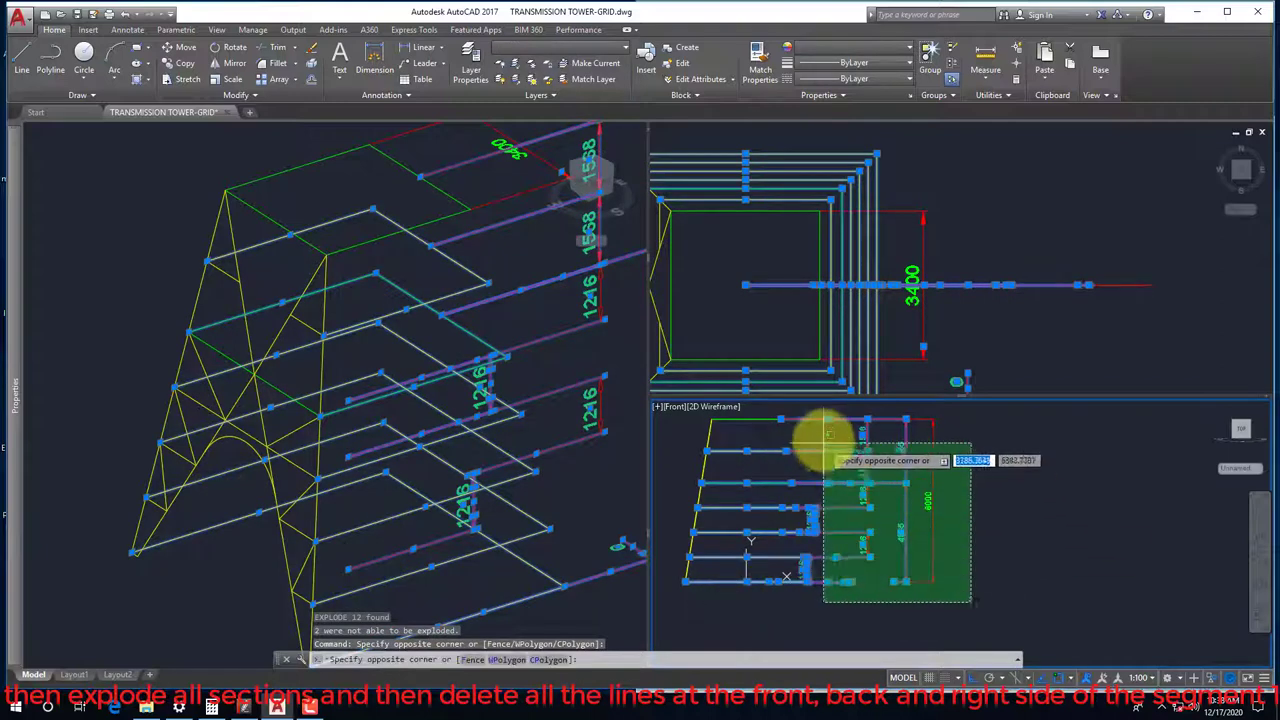
left_click(790, 415, "shift")
type("e")
key("Return")
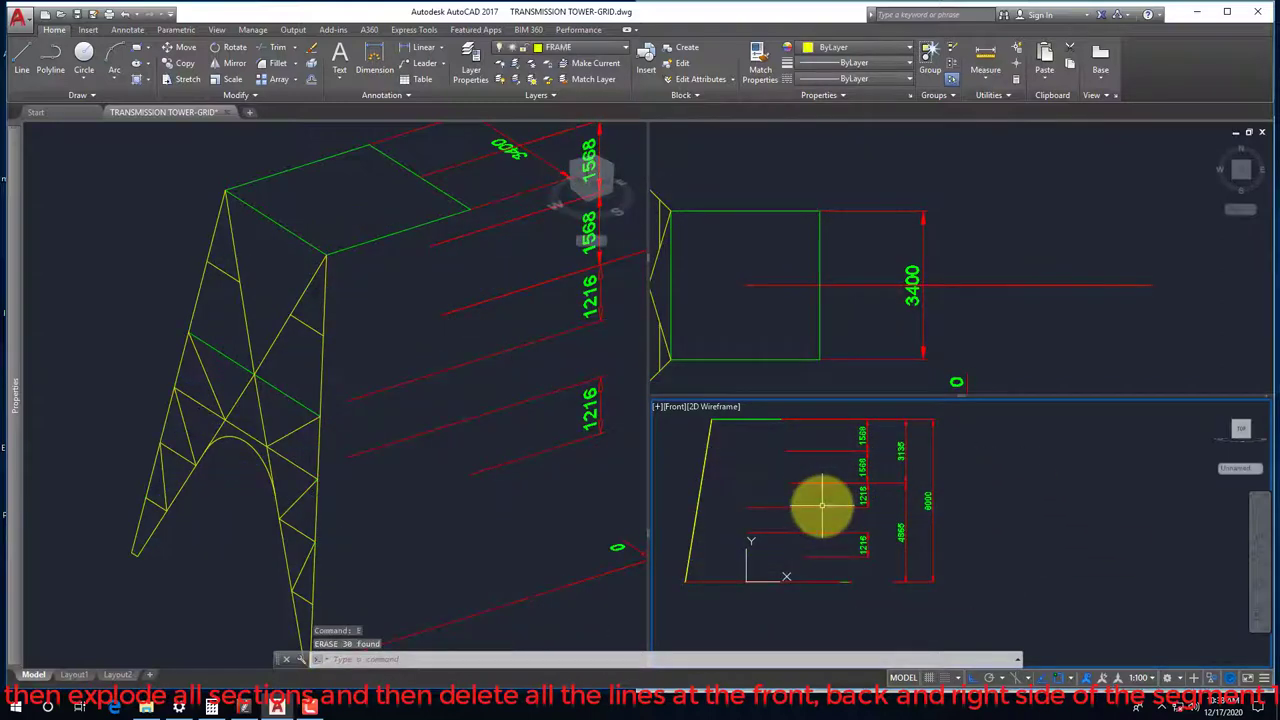
left_click(380, 477)
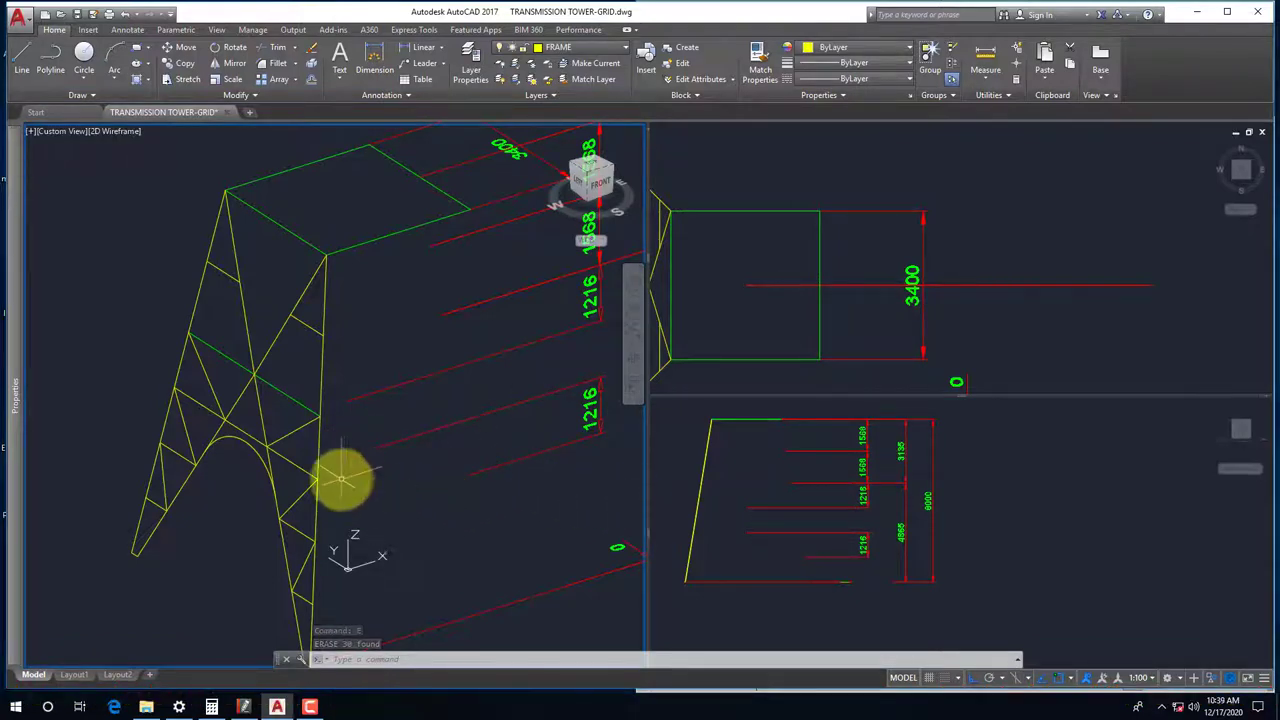
mouse_move(343, 480)
middle_mouse_down("shift")
mouse_move(389, 546)
mouse_move(380, 500)
mouse_move(380, 523)
middle_mouse_up("shift")
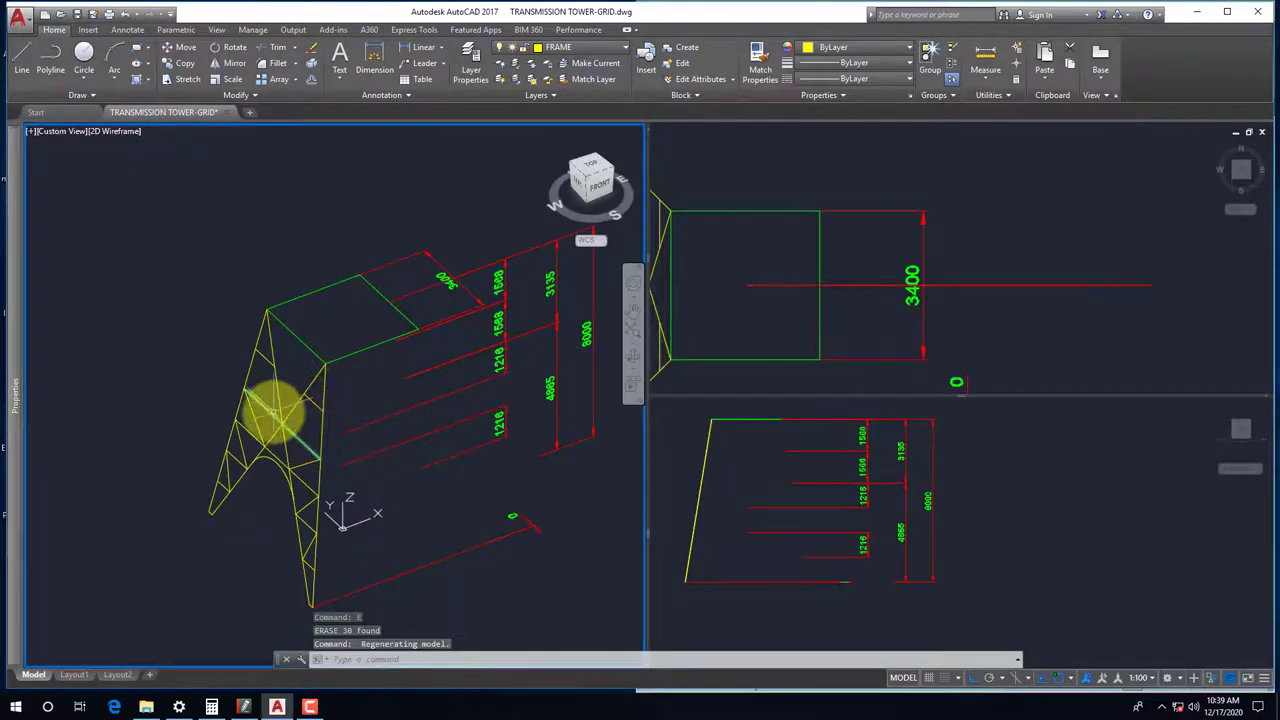
Check the reference PDF tower drawing, then return to the AutoCAD model
scroll(262, 405, "up", 2)
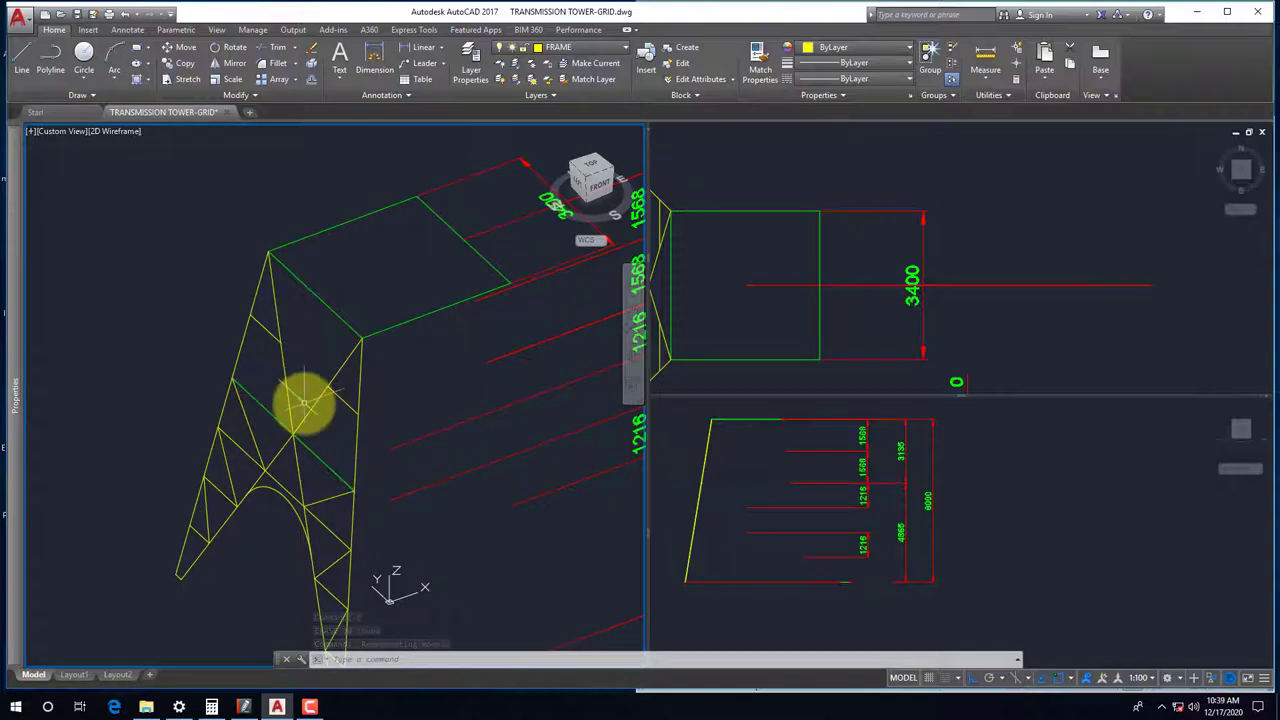
left_click(245, 708)
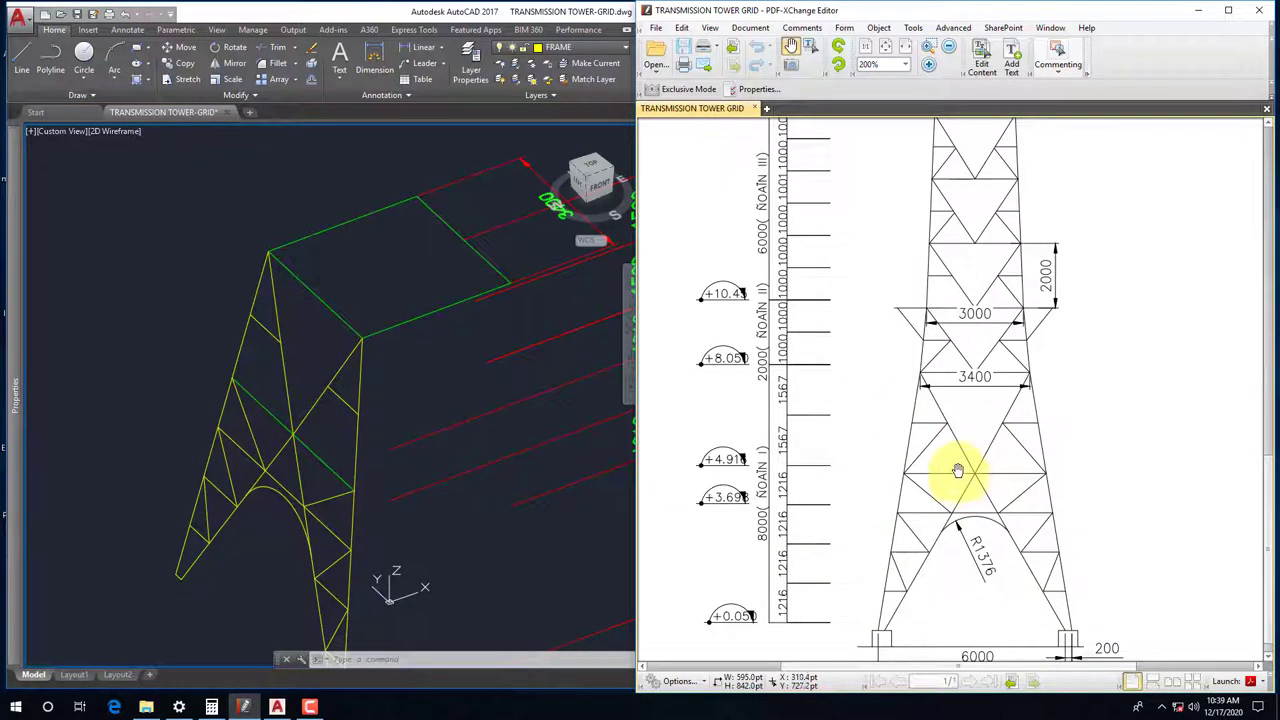
left_click(304, 365)
type("L")
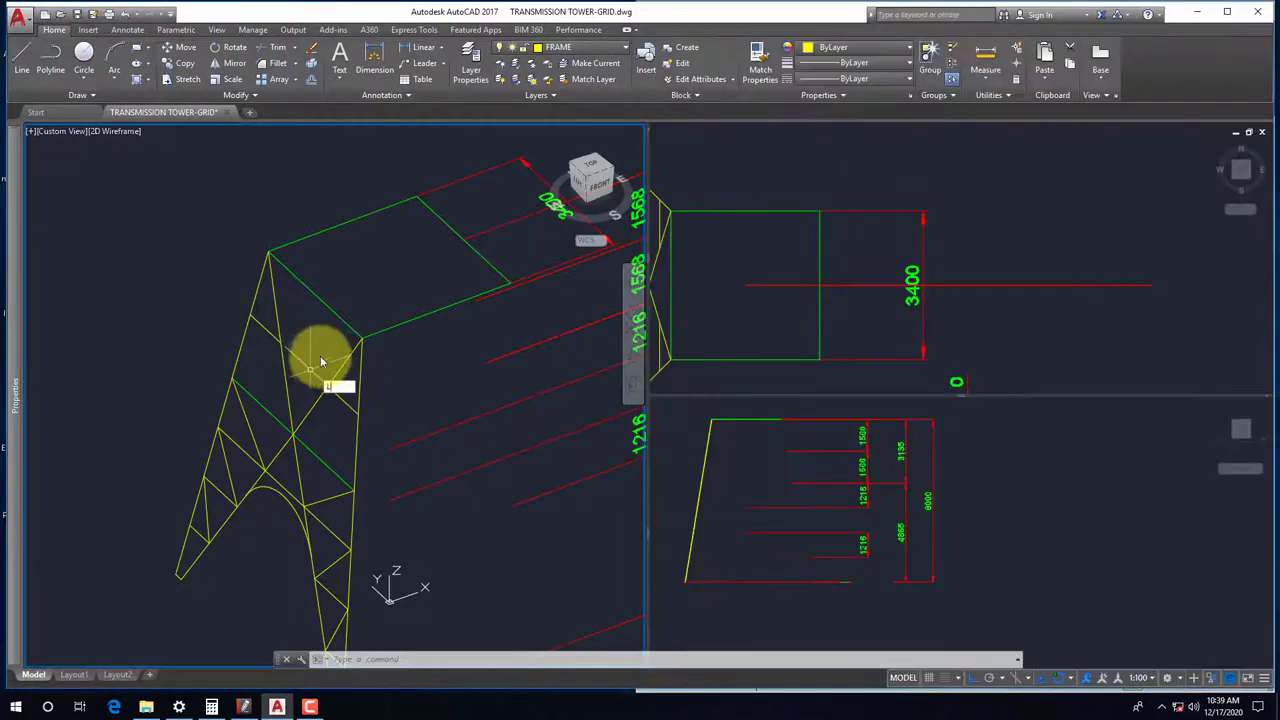
Draw a bracing line between two tower vertices using Endpoint snaps
key("Return")
scroll(300, 345, "up", 2)
right_click(297, 330, "shift")
left_click(323, 413)
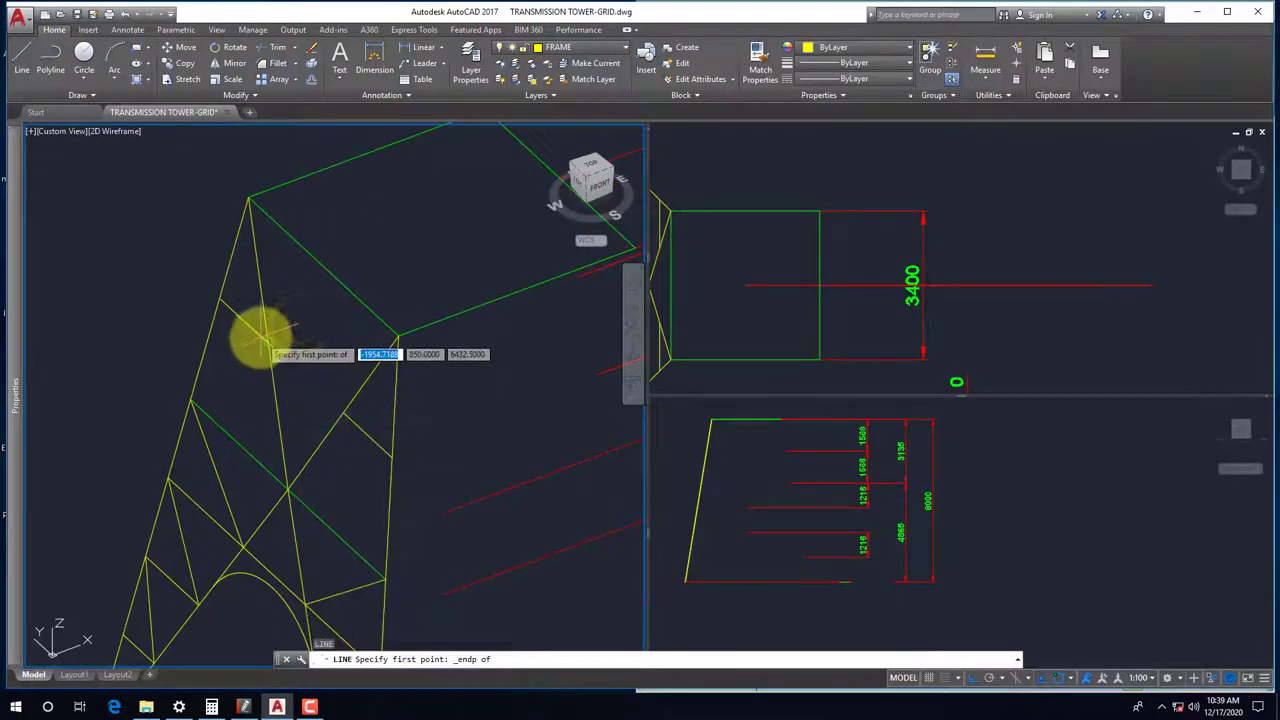
left_click(262, 338)
right_click(223, 378, "shift")
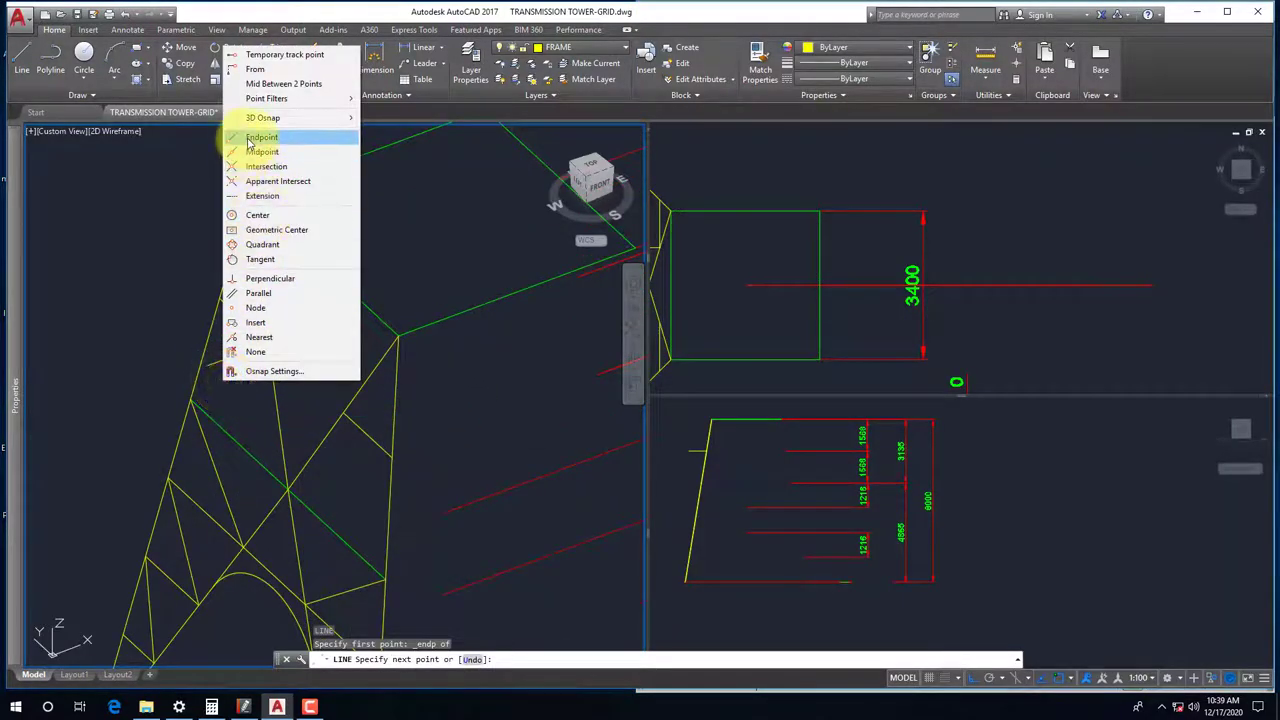
left_click(250, 138)
left_click(193, 398)
key("Escape")
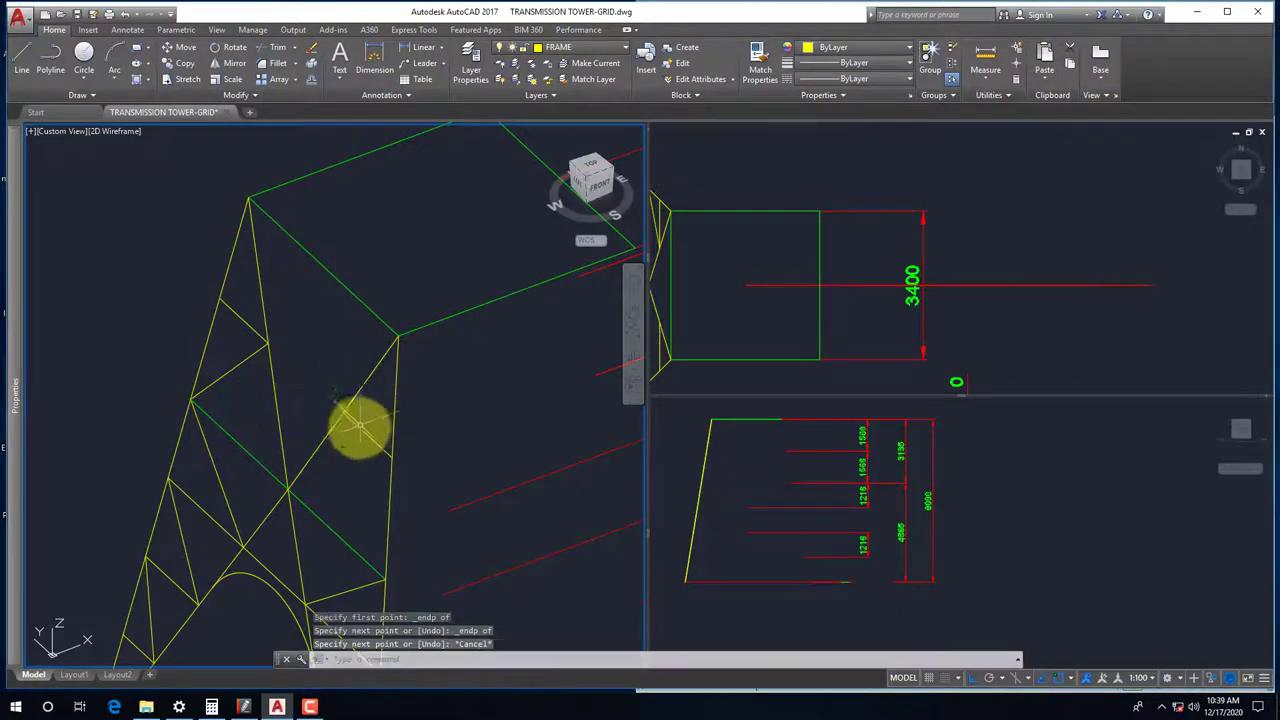
Draw another endpoint-snapped line from a bracing vertex to a tower vertex, then reposition the reference PDF
key("Return")
right_click(300, 337, "shift")
left_click(352, 432)
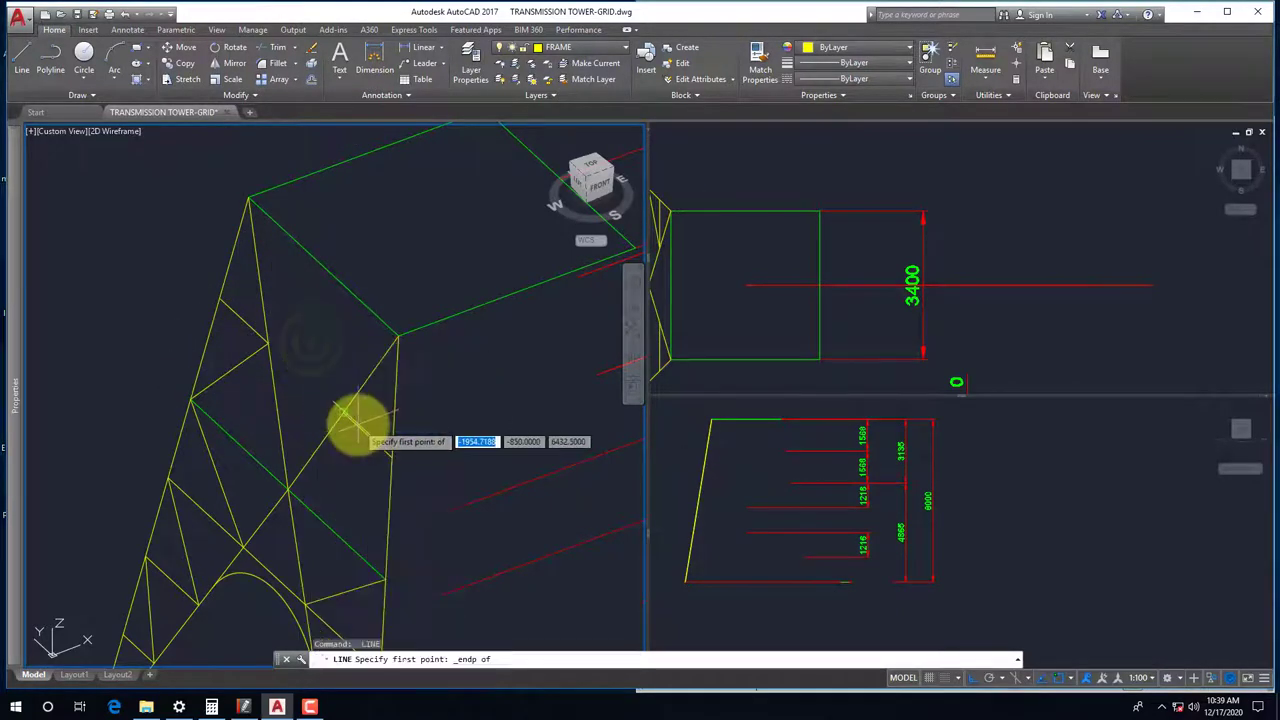
left_click(357, 421)
right_click(354, 466, "shift")
left_click(405, 229)
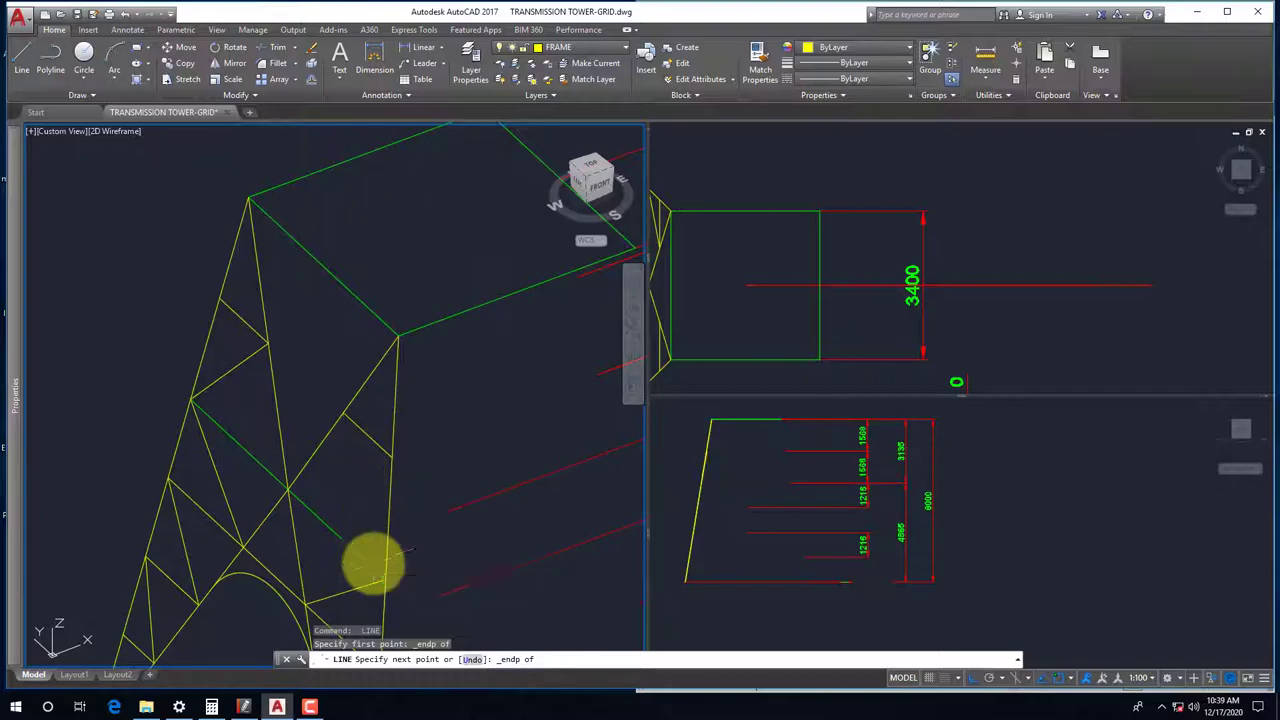
left_click(375, 565)
middle_click_drag(375, 565, 329, 414, "shift")
key("Escape")
left_click(245, 706)
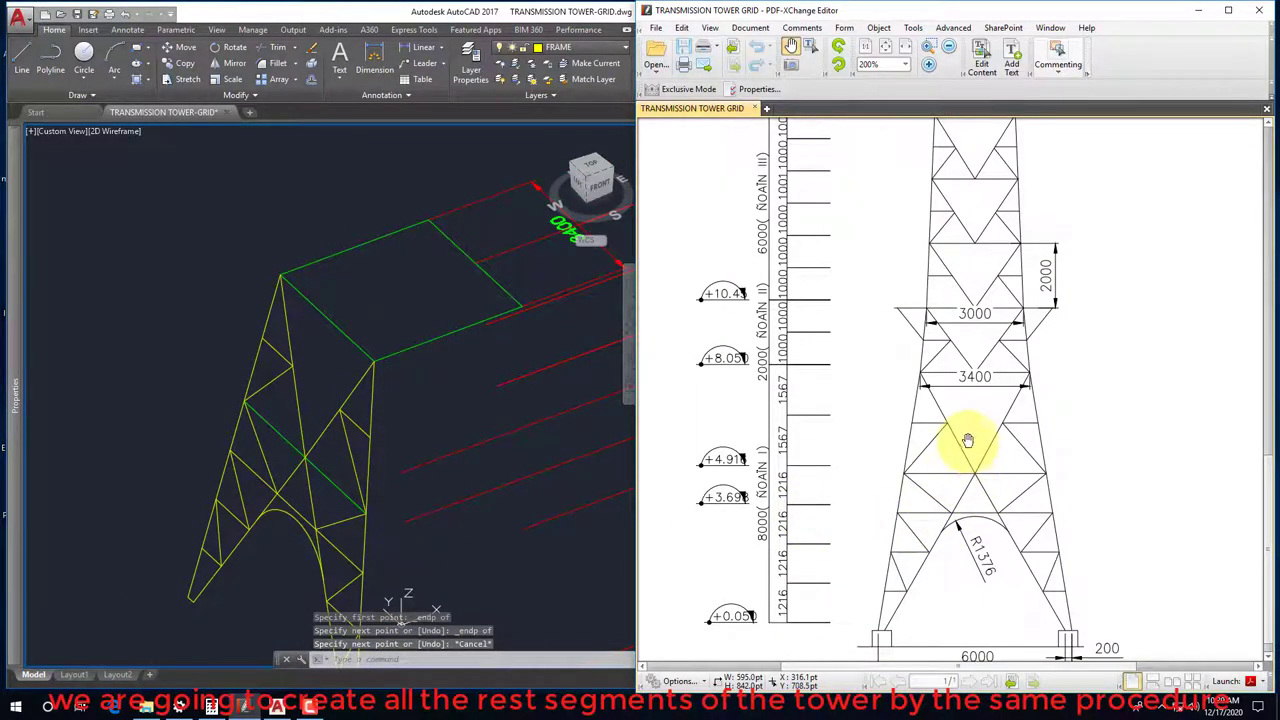
left_click_drag(968, 440, 970, 452)
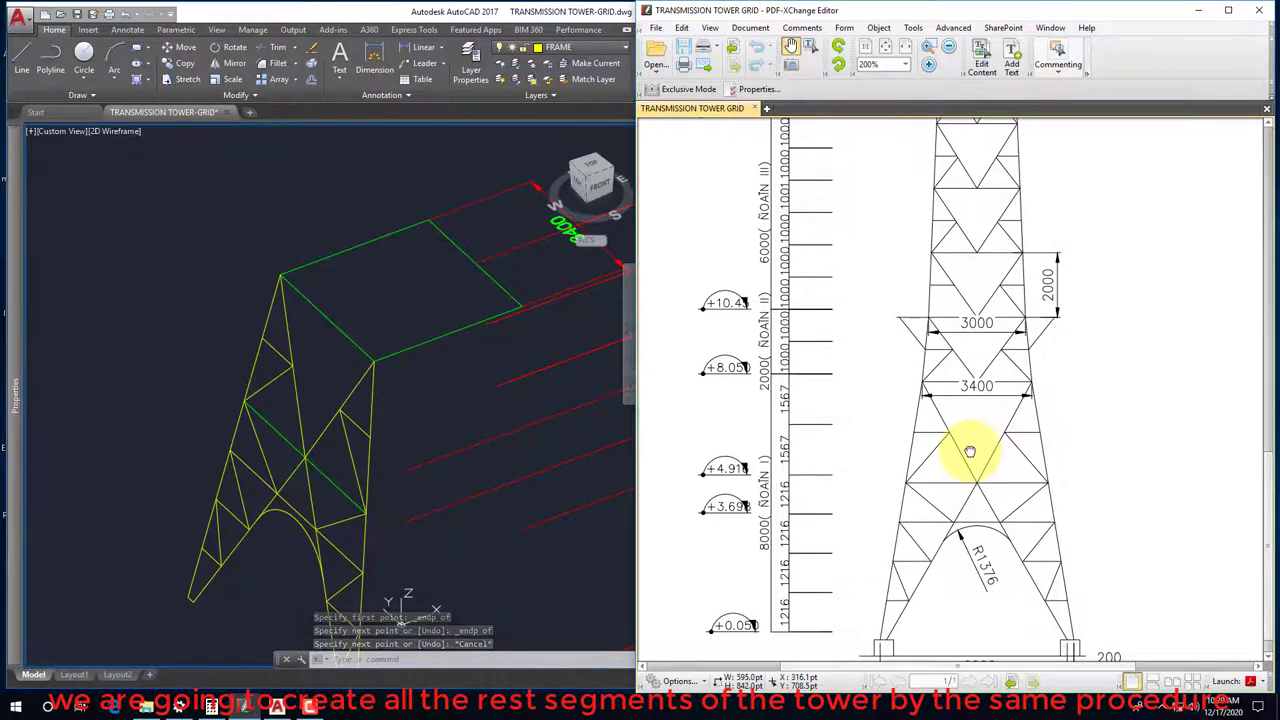
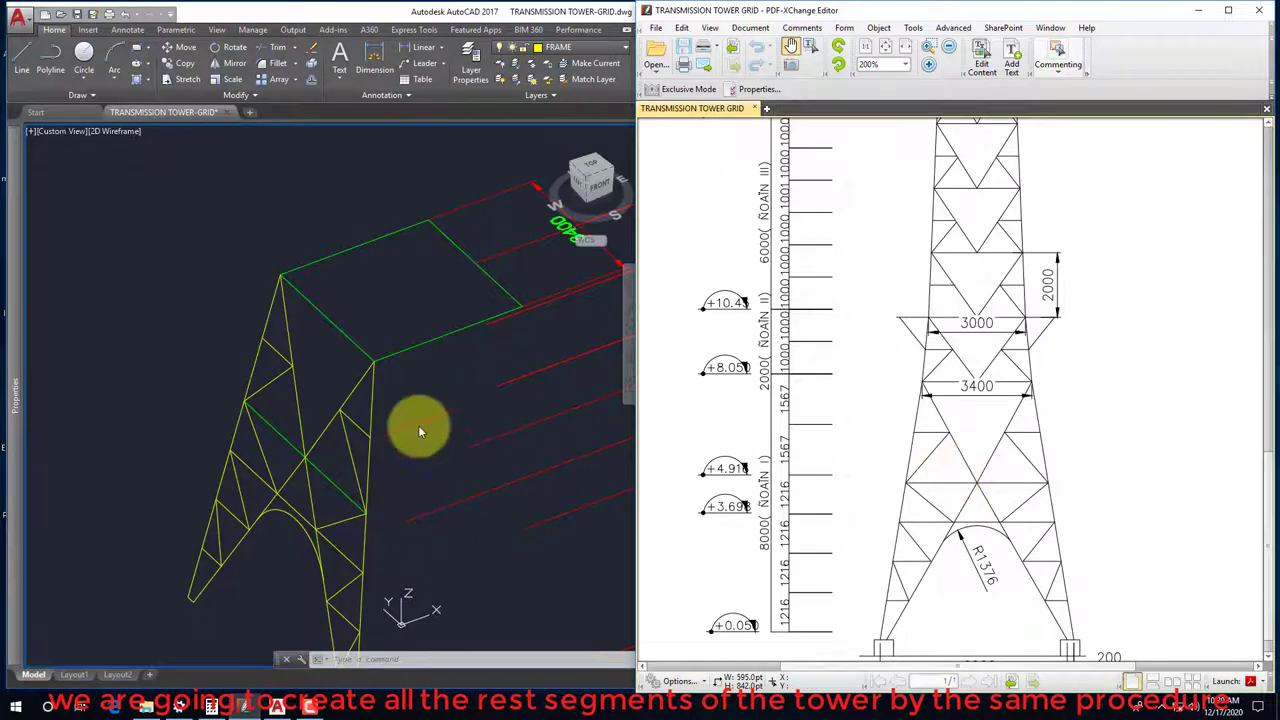
Compare segment 2's 3000 and 3400 widths in the PDF with the model, then return to AutoCAD's top viewport
left_click(312, 369)
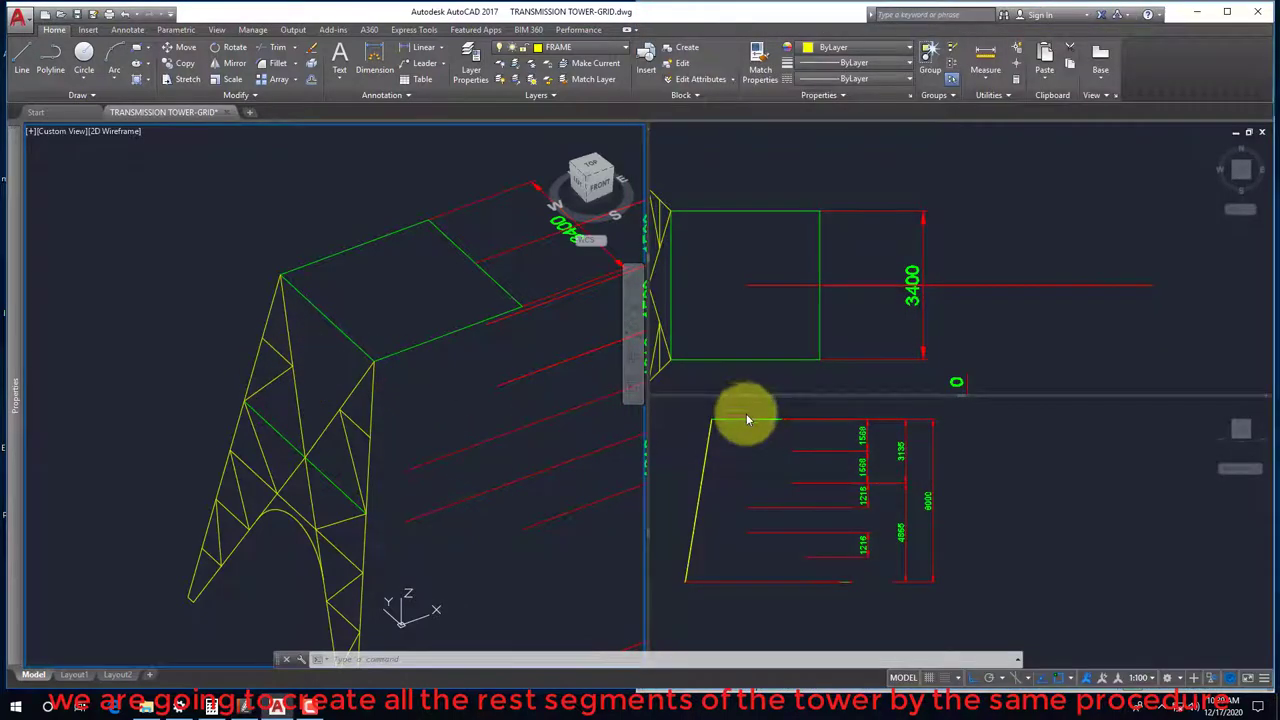
left_click(248, 706)
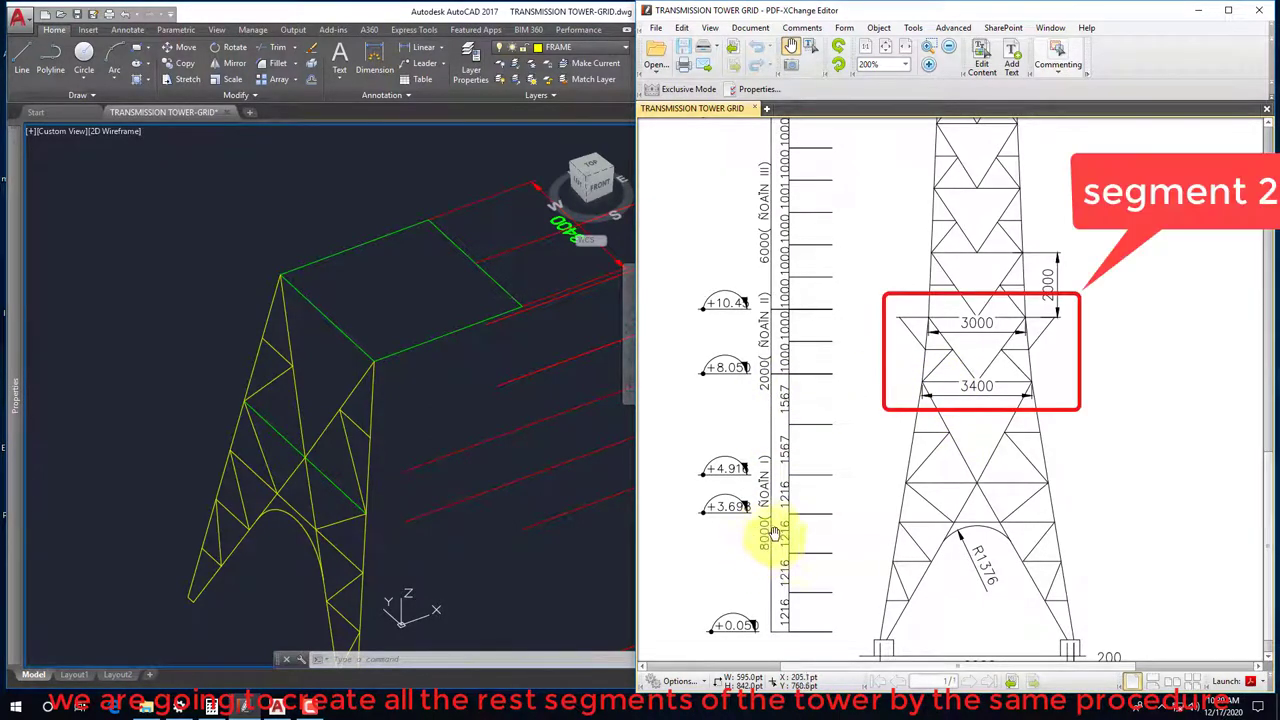
left_click(446, 405)
middle_click_drag(337, 400, 325, 405, "shift")
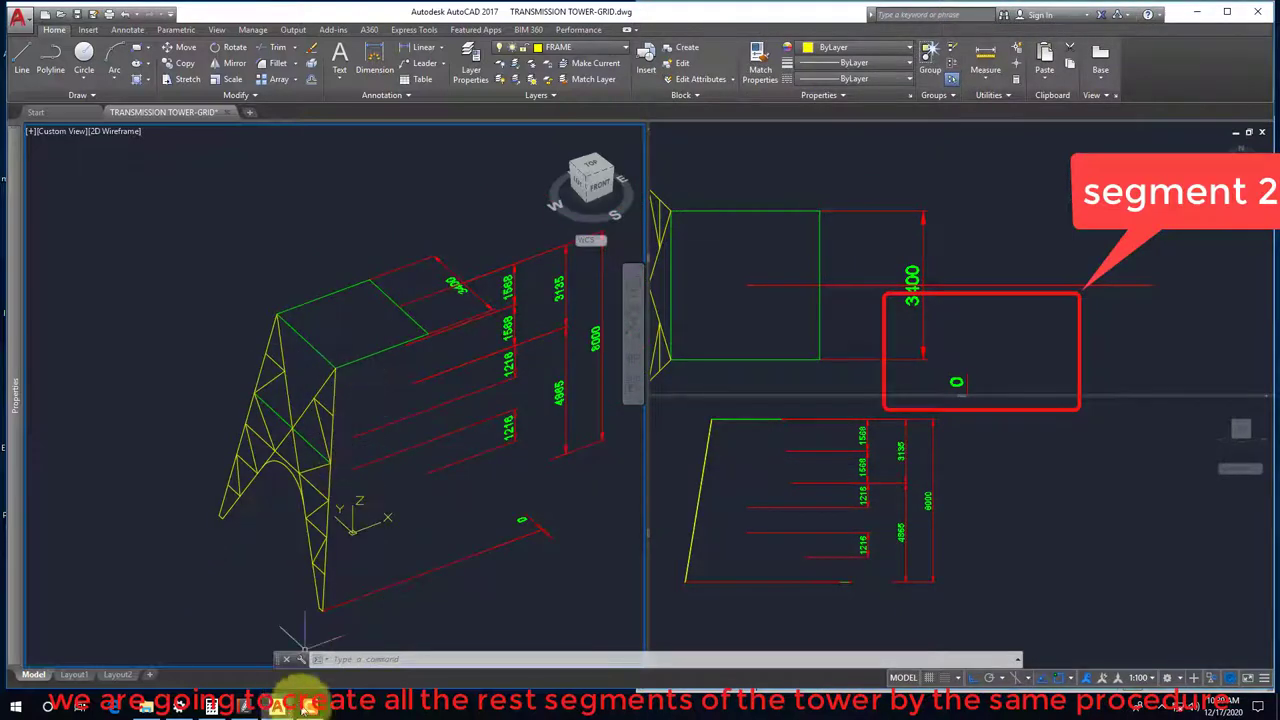
left_click(243, 707)
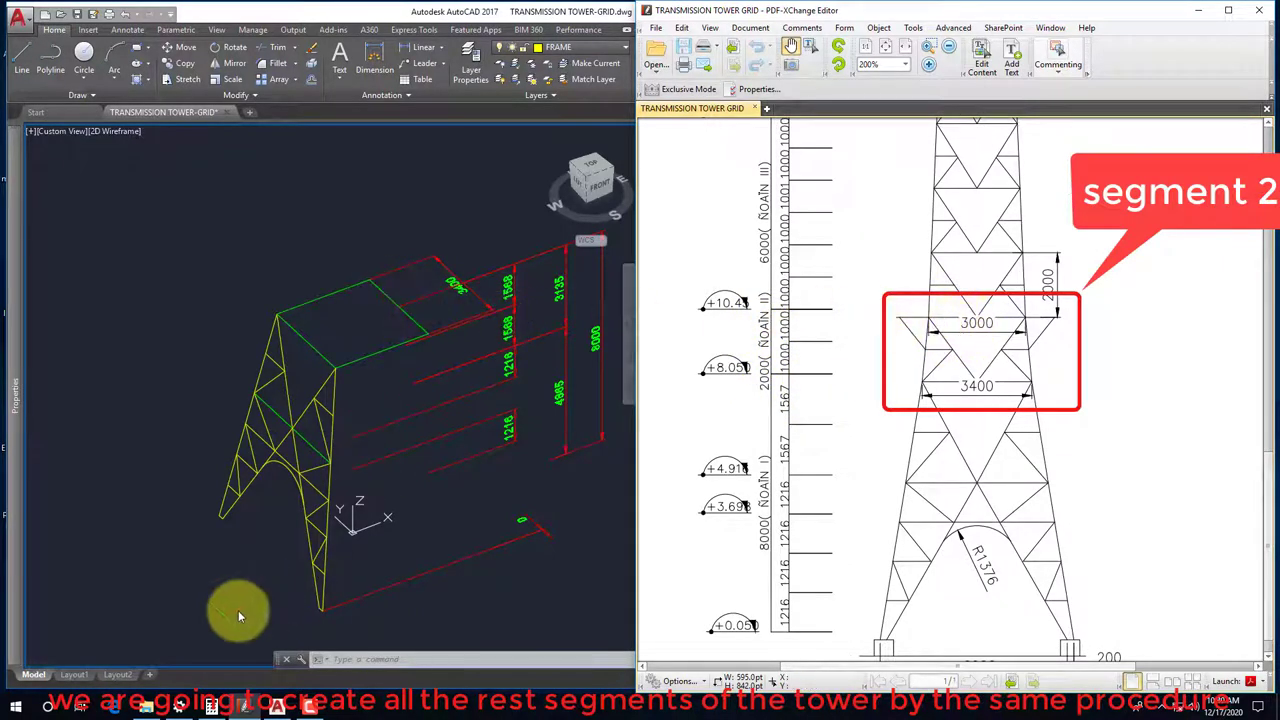
left_click(180, 560)
left_click(748, 386)
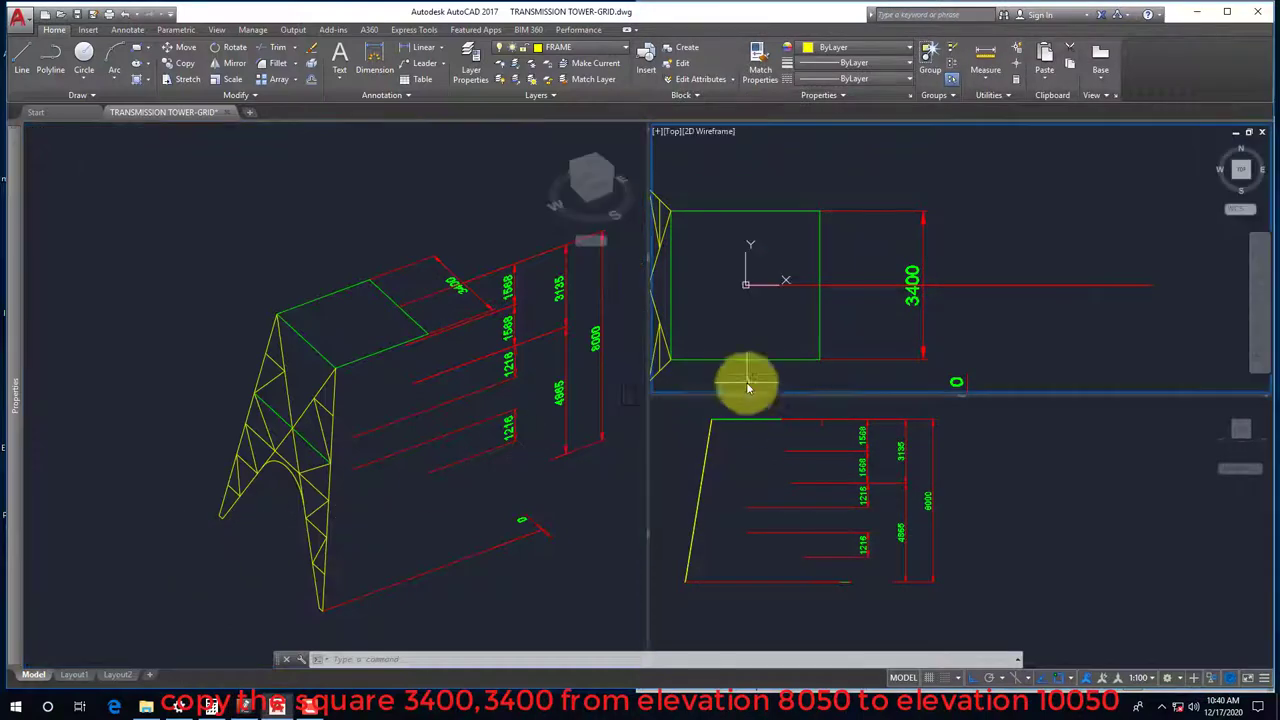
Copy the green 3400 top square 2000 units straight up to elevation 10000
left_click(825, 516)
scroll(914, 557, "down", 4)
left_click(343, 305)
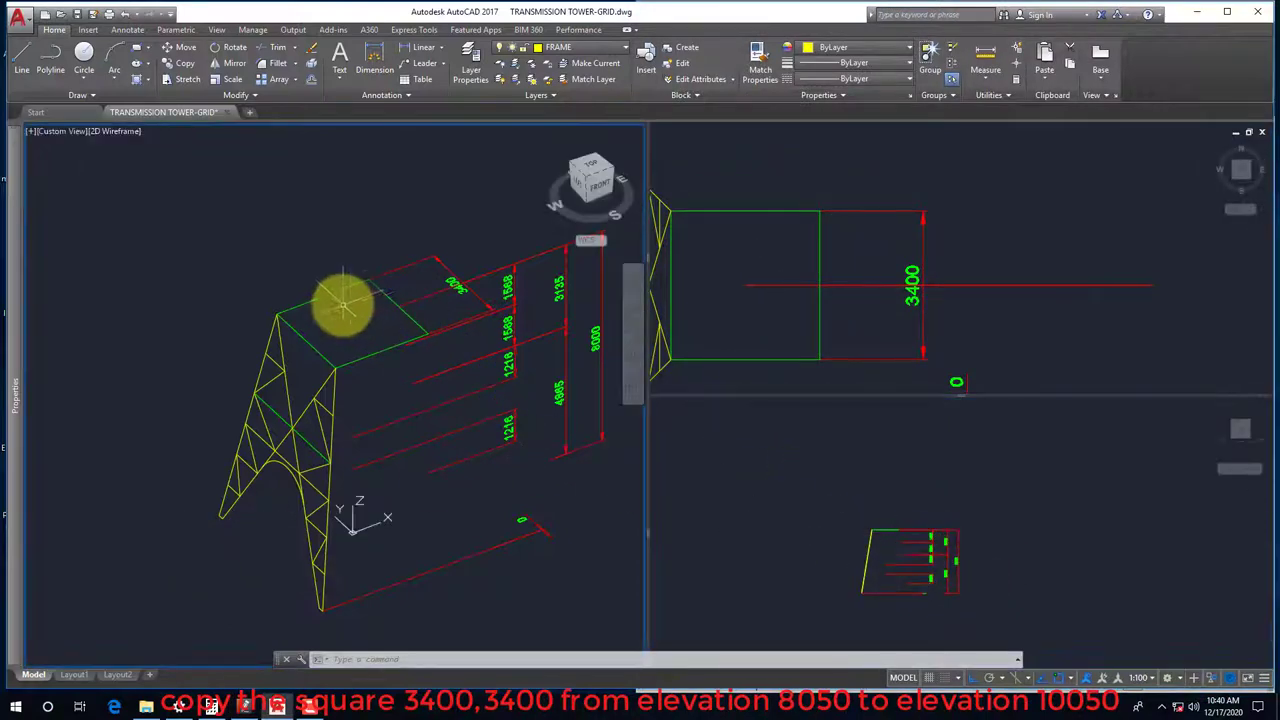
left_click(320, 287)
type("co")
key("Return")
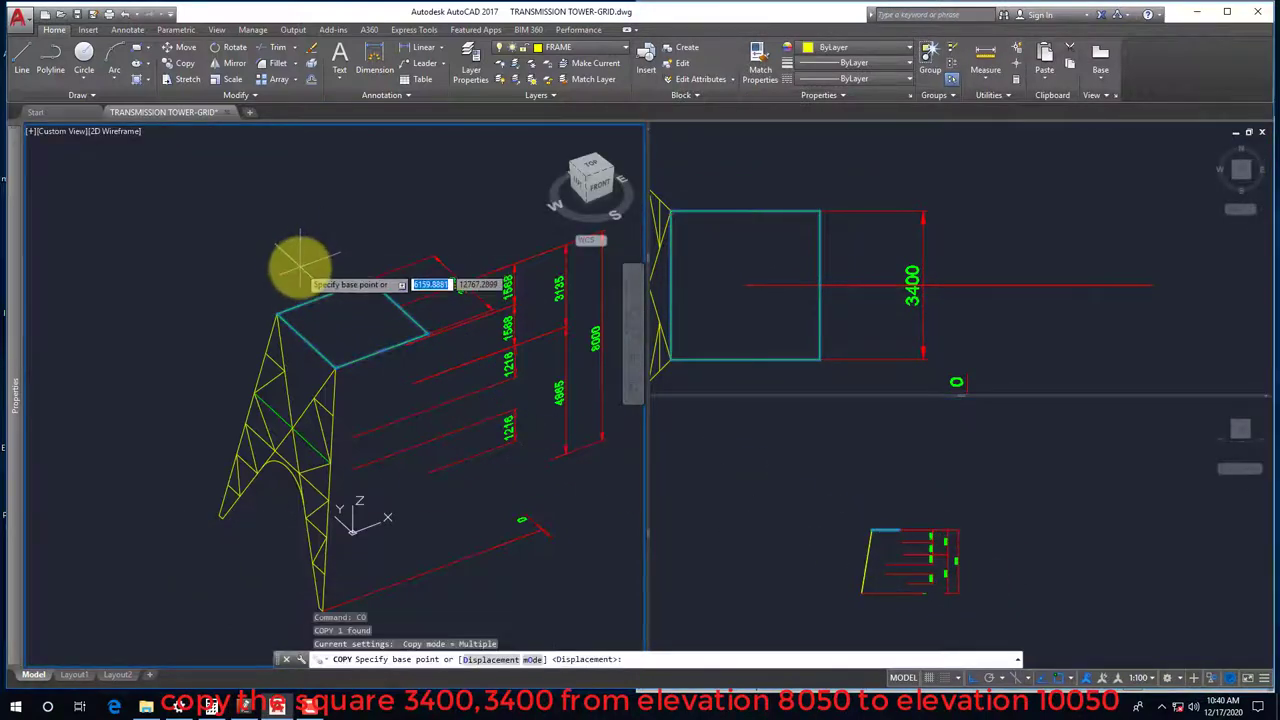
left_click(277, 315)
type("2000")
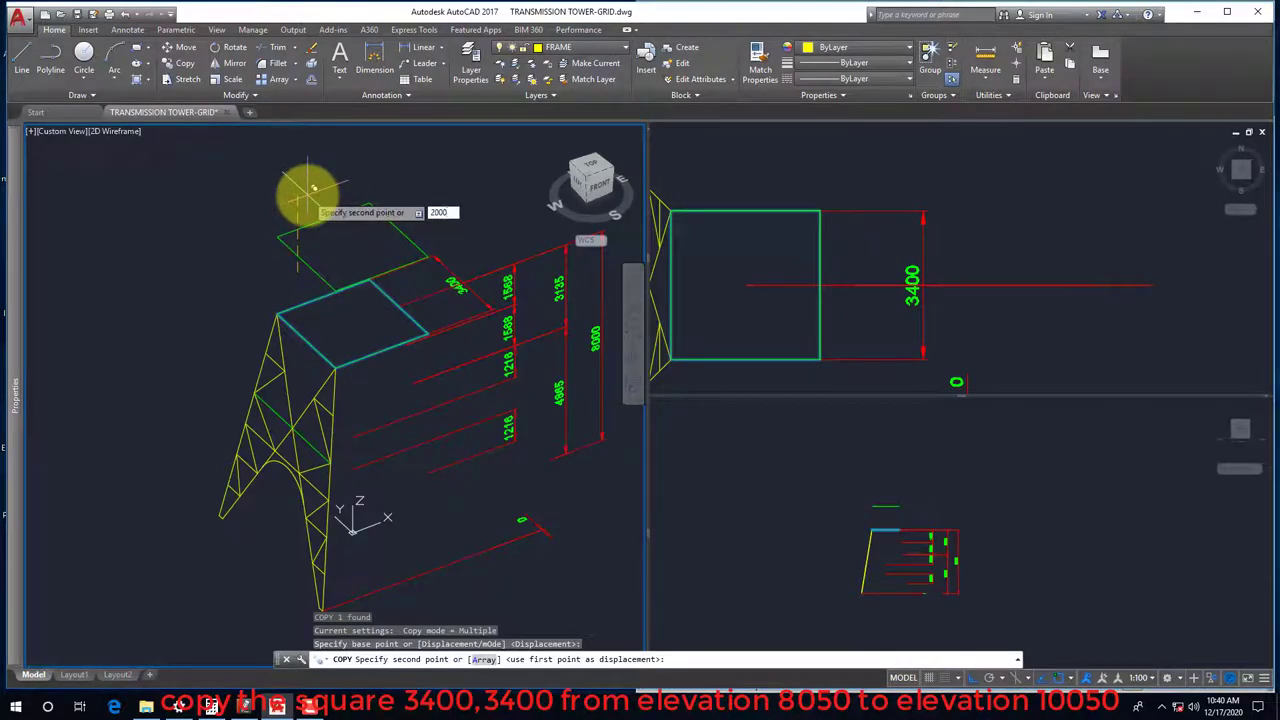
key("Return")
key("Escape")
Set the 3D viewport to SW Isometric and save the drawing
scroll(314, 200, "up", 2)
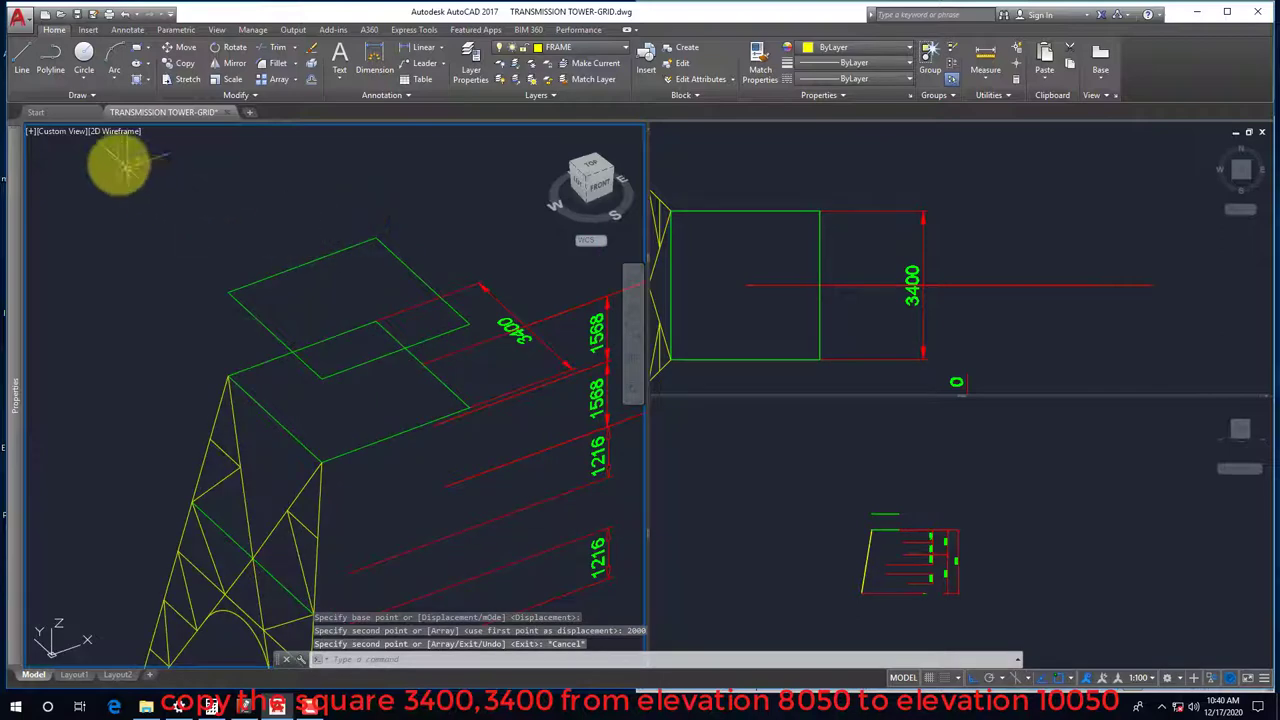
left_click(55, 131)
left_click(103, 254)
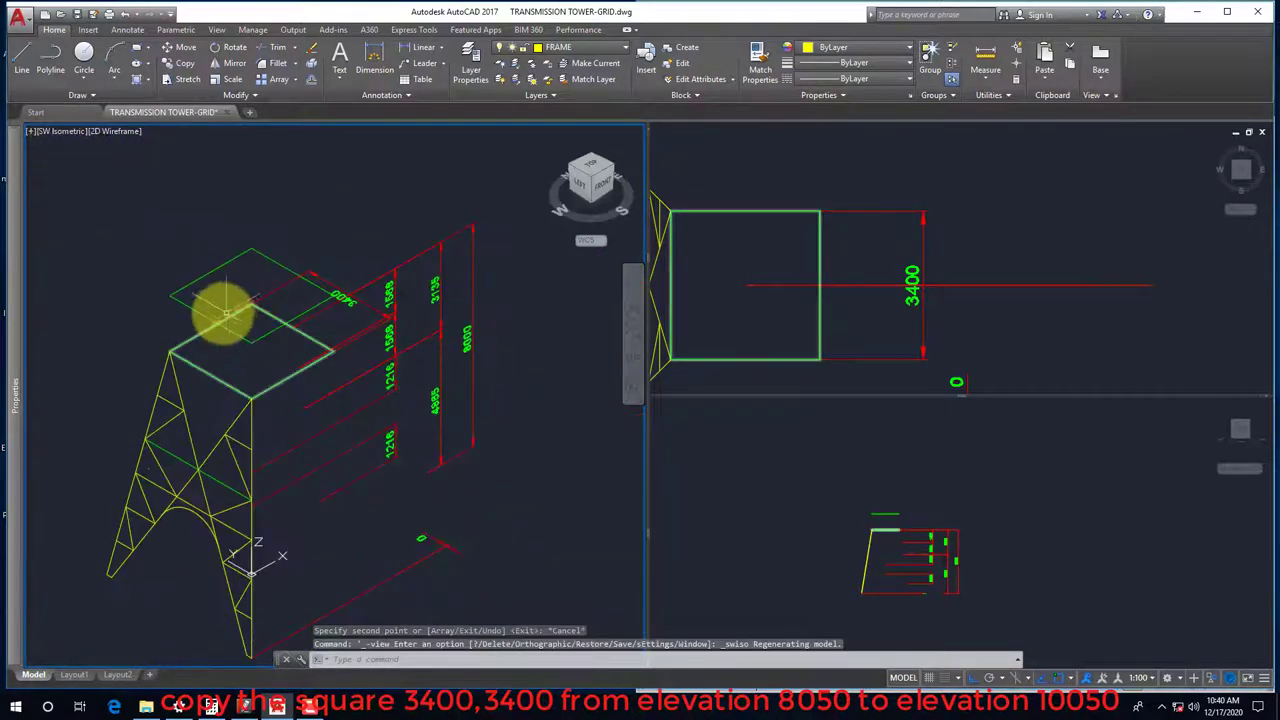
key("ctrl+s")
scroll(160, 487, "up", 1)
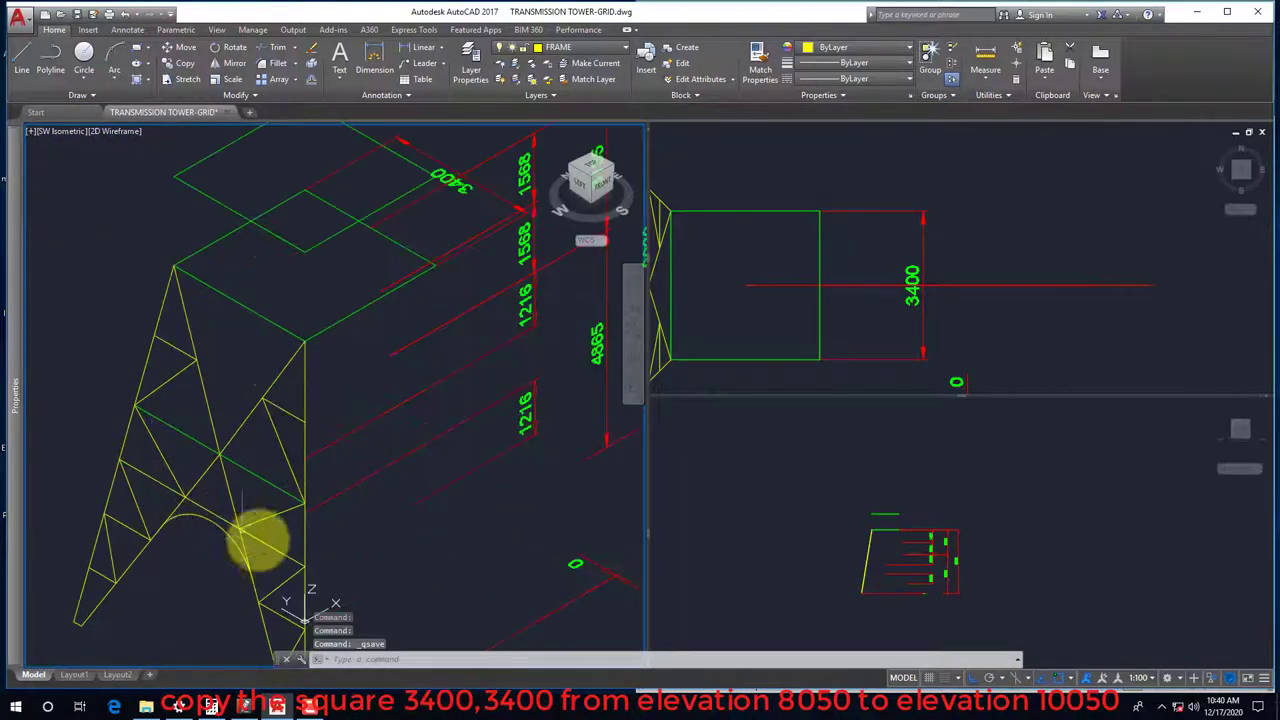
scroll(258, 540, "up", 1)
scroll(290, 340, "up", 1)
scroll(285, 327, "up", 2)
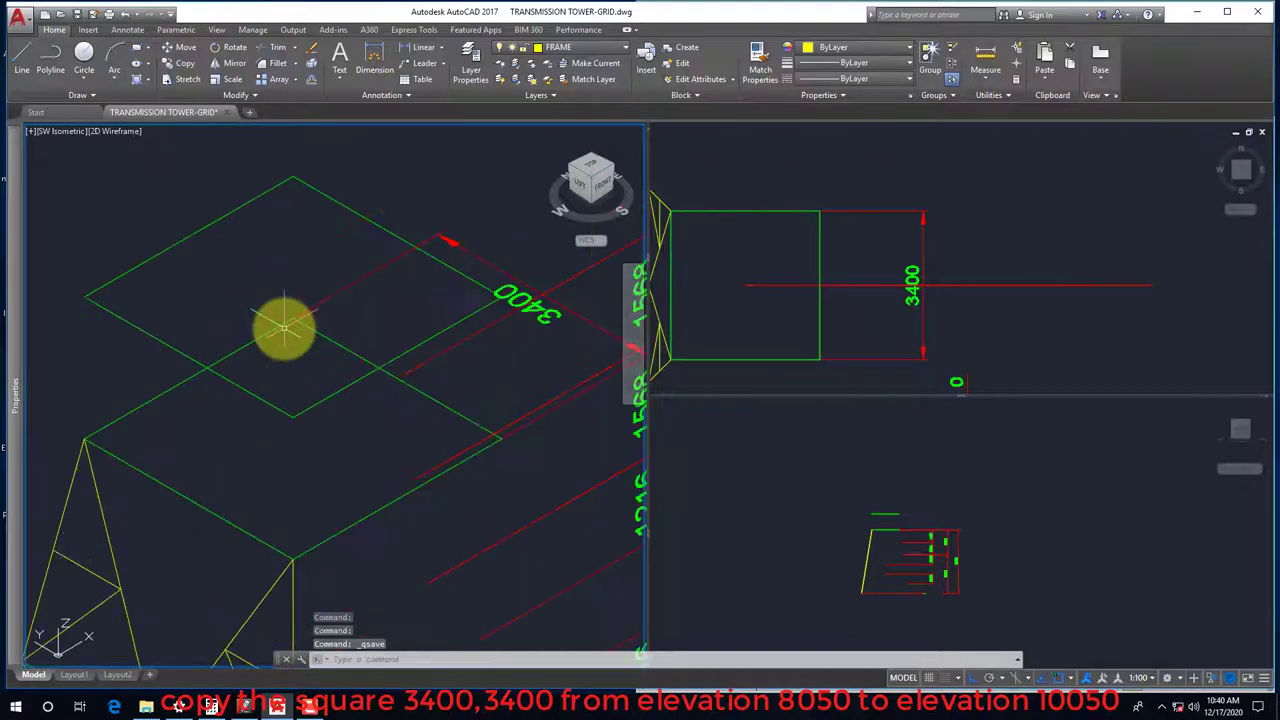
scroll(331, 374, "down", 4)
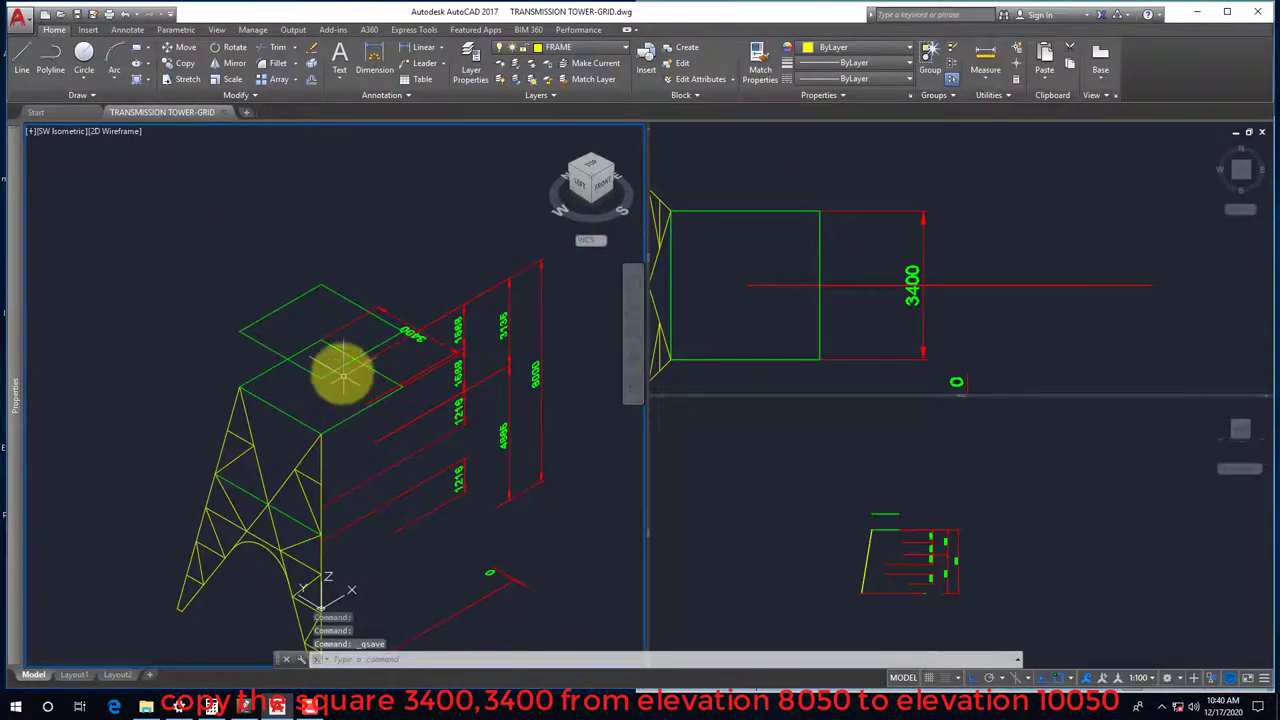
scroll(323, 352, "up", 2)
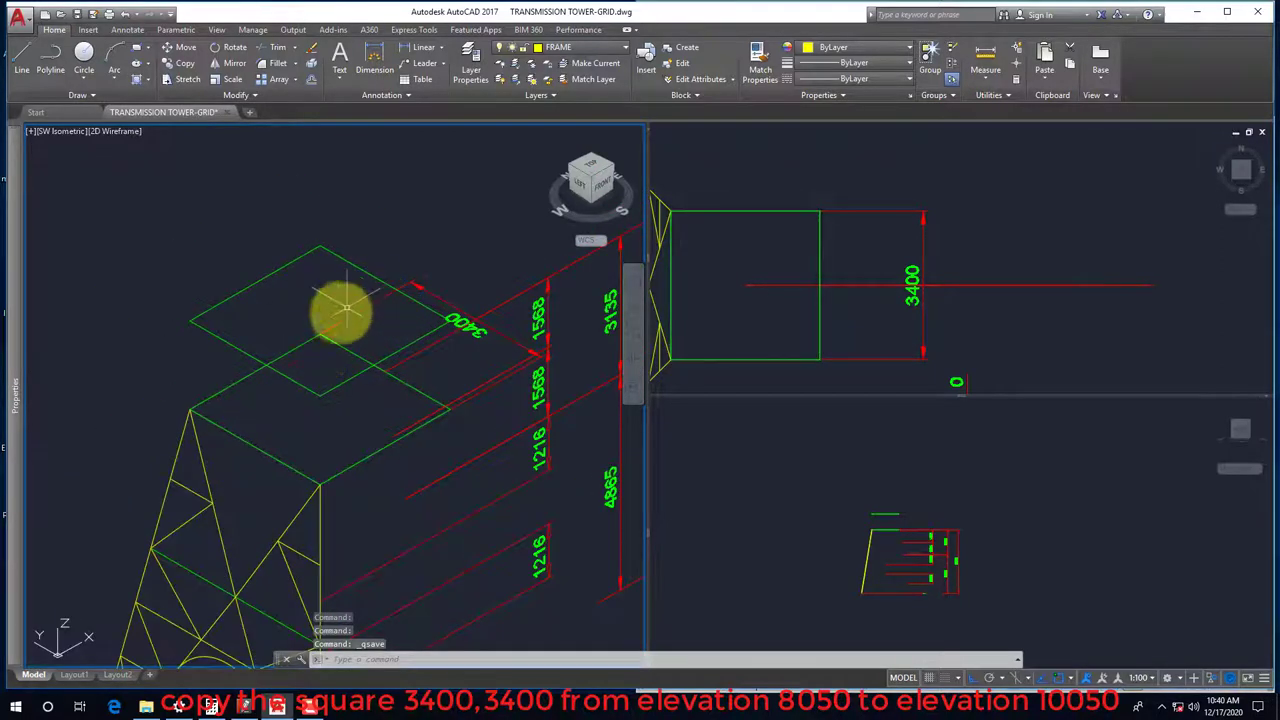
Check the PDF reference, then select the raised square in AutoCAD
left_click(244, 706)
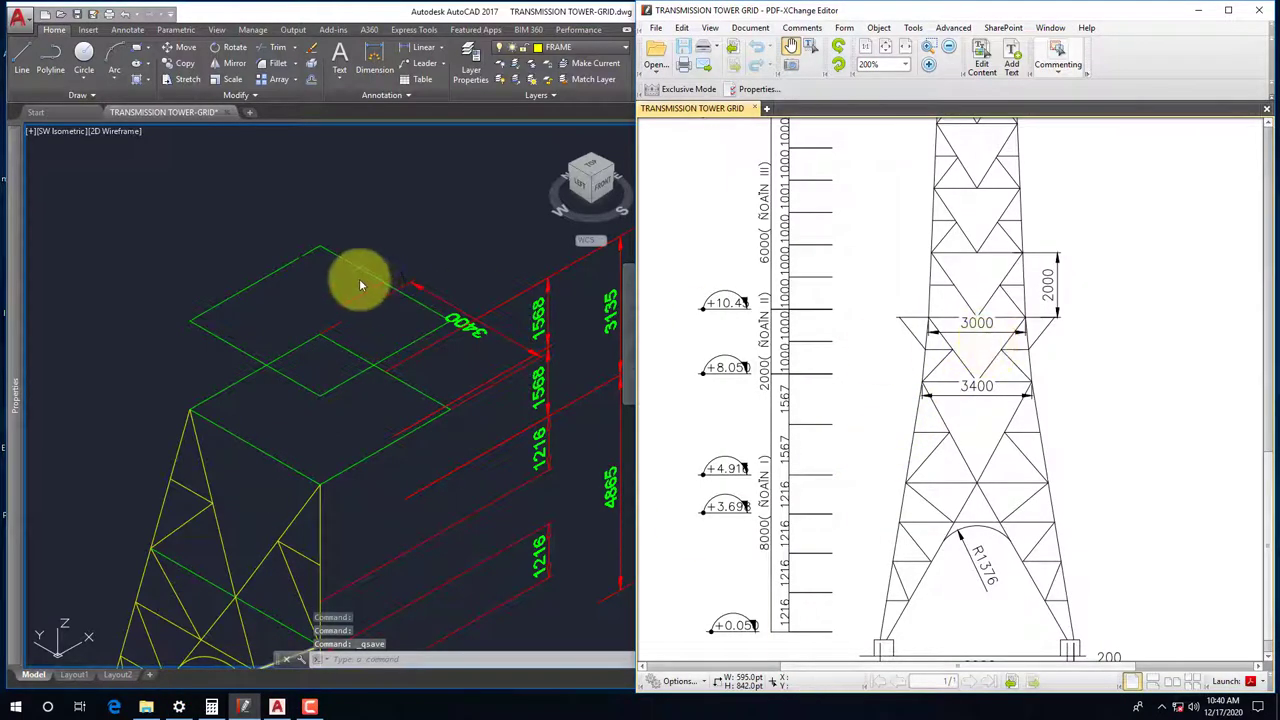
left_click(325, 276)
left_click(238, 258)
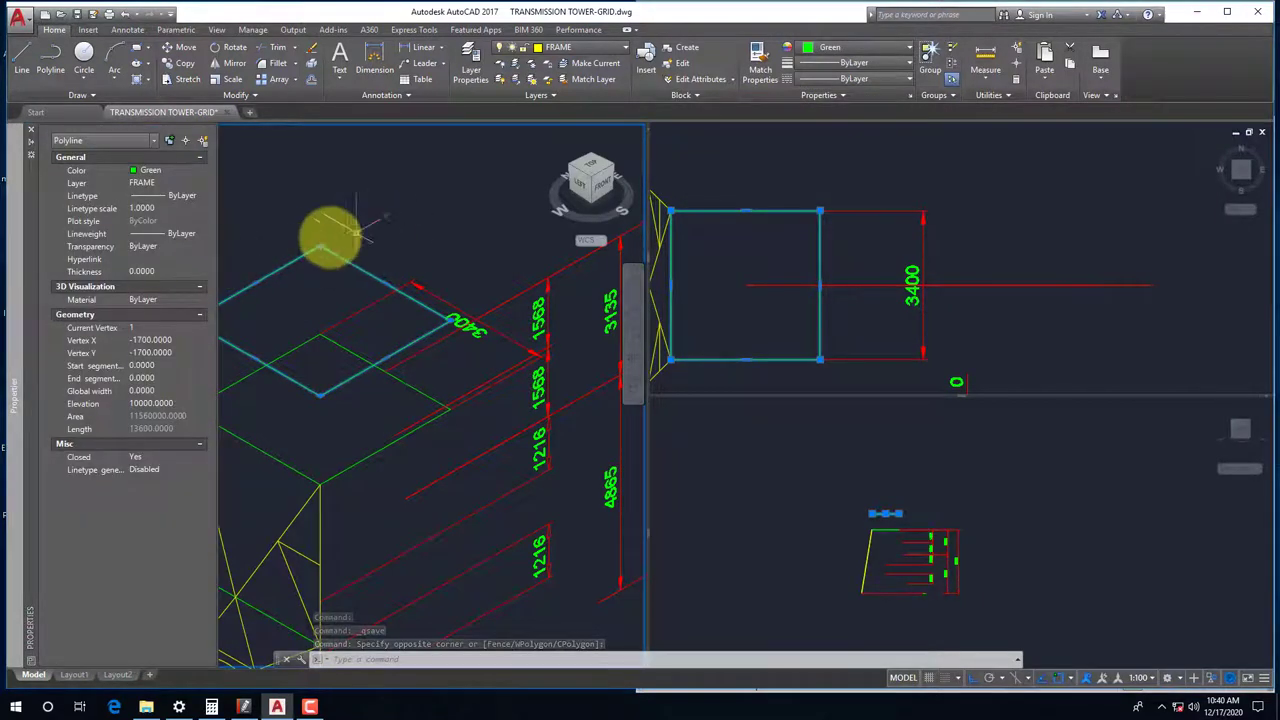
Scale the raised square by 3000/3400 about its geometric centre
left_click(340, 197)
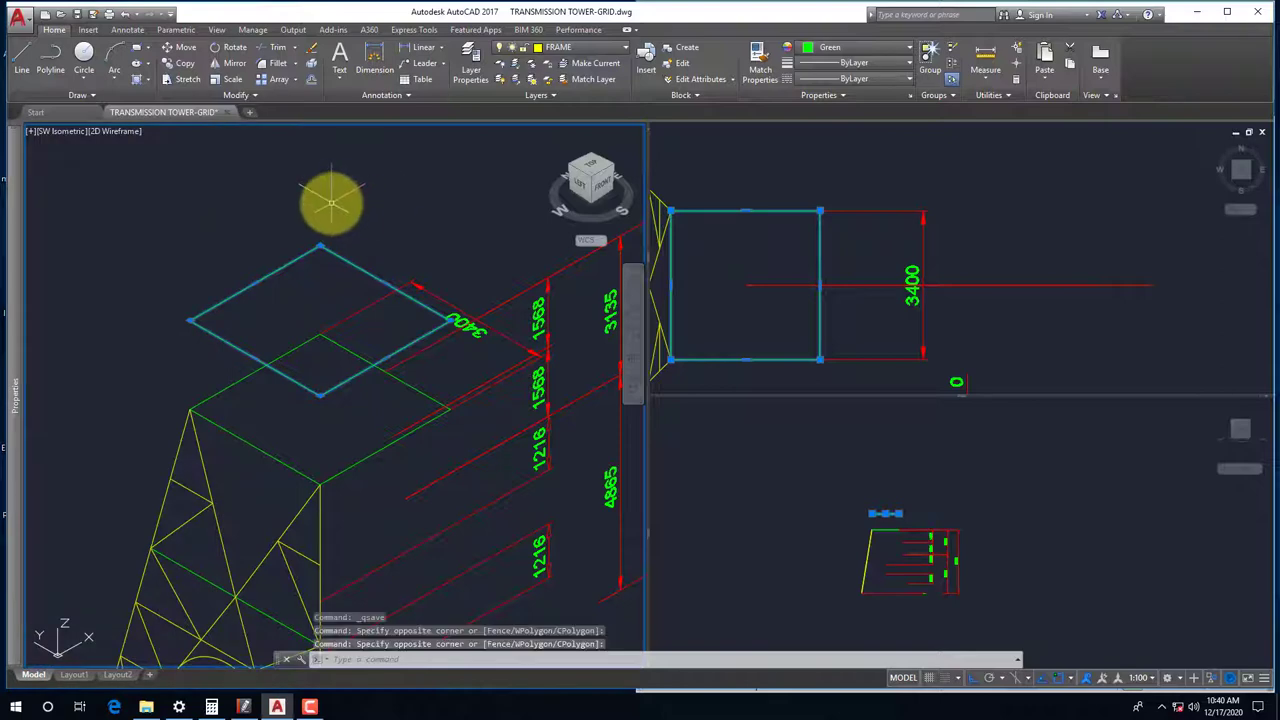
type("sc")
key("Return")
right_click(272, 214, "shift")
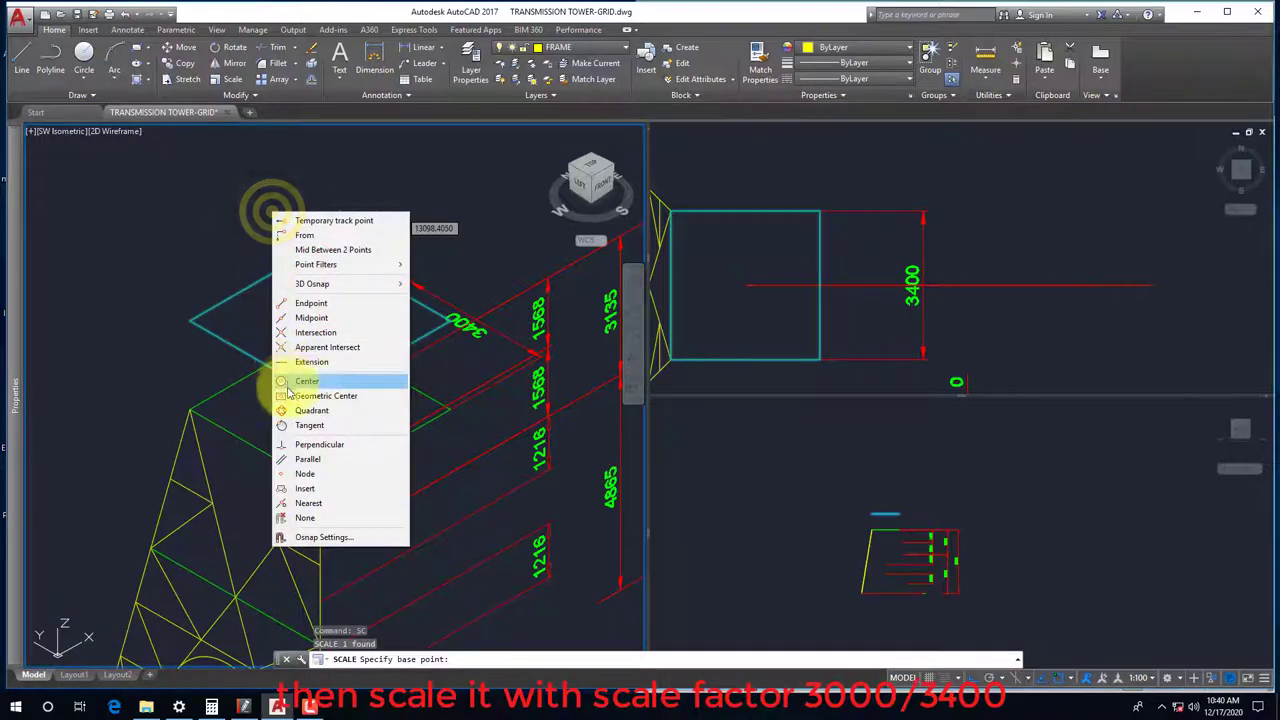
left_click(292, 396)
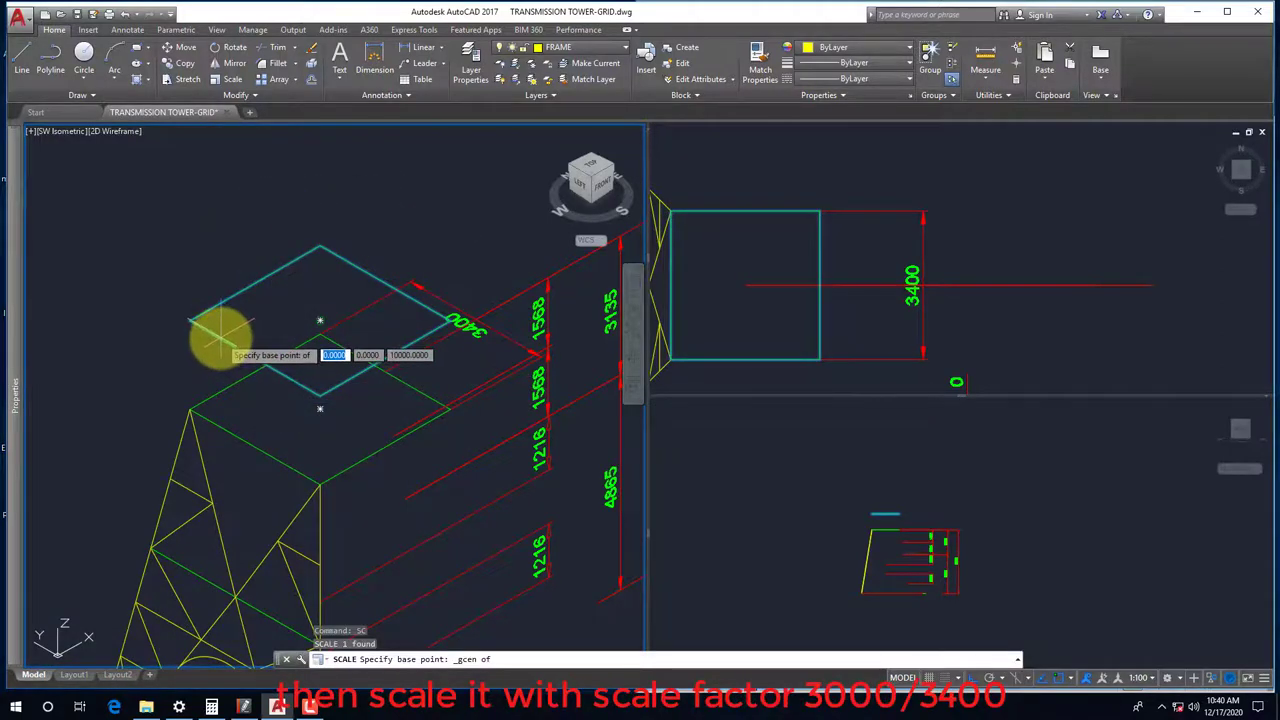
left_click(320, 320)
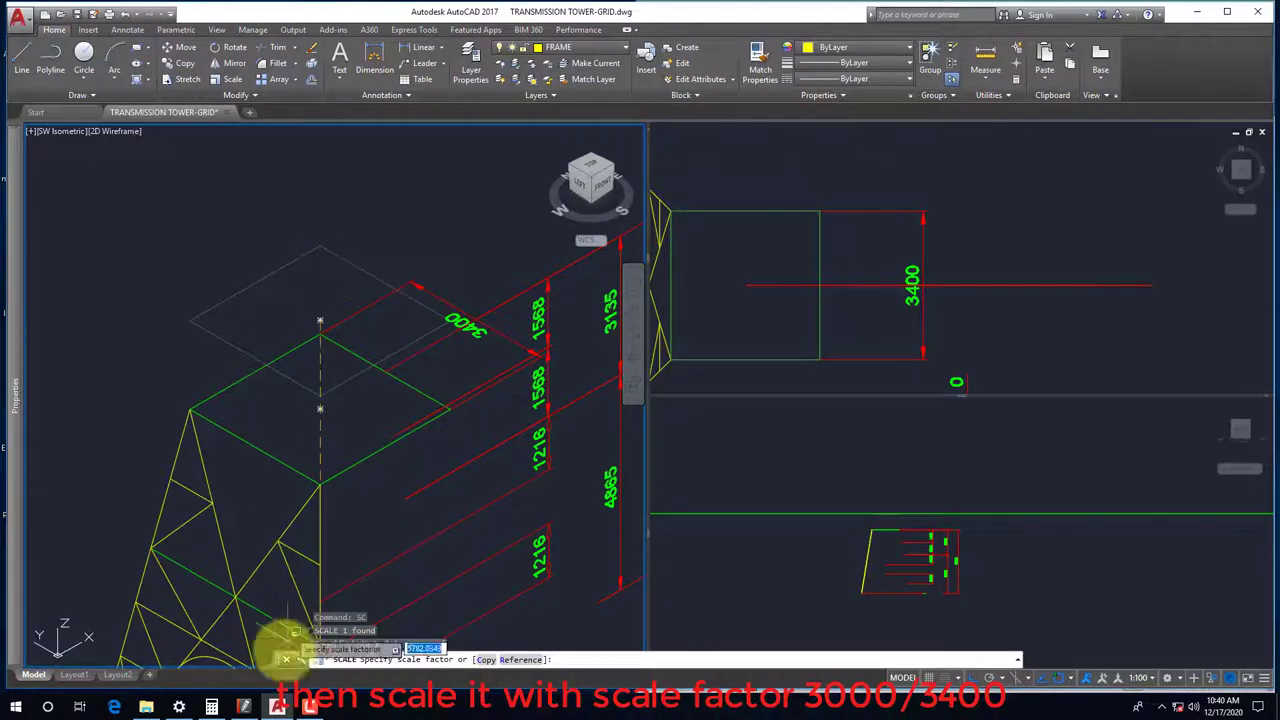
left_click(245, 704)
left_click(245, 704)
type("3000/3400")
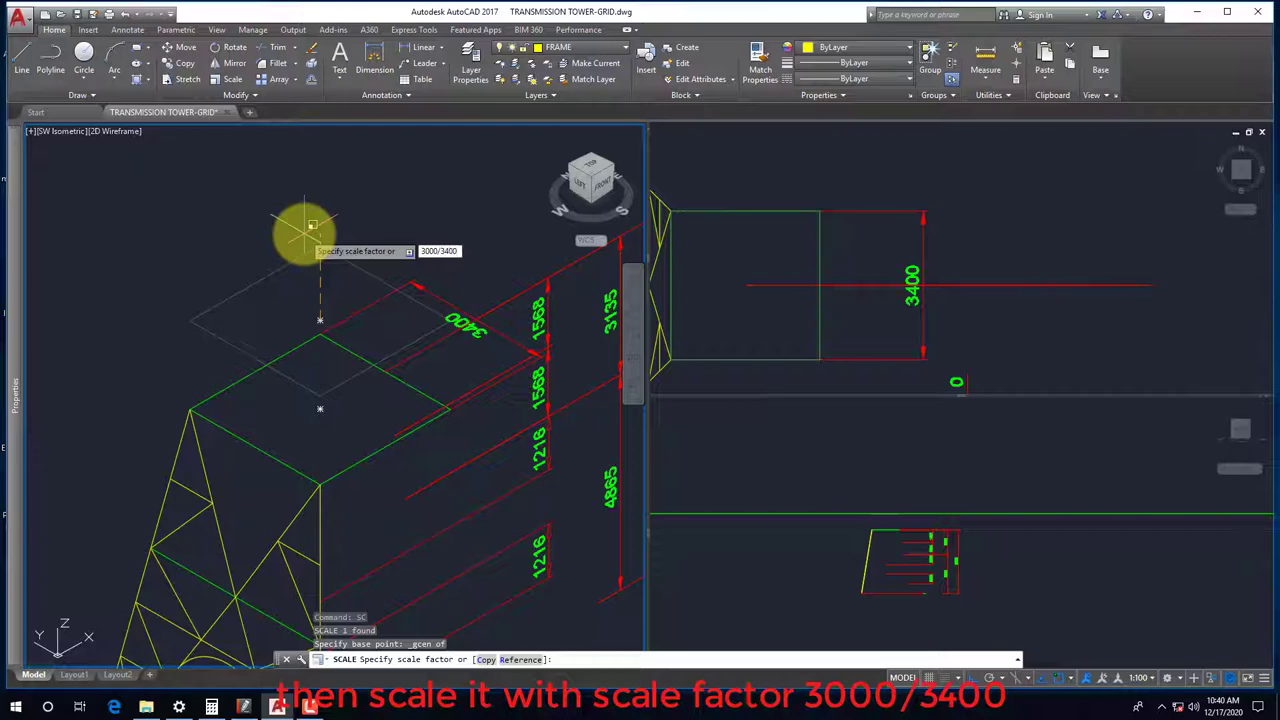
key("Return")
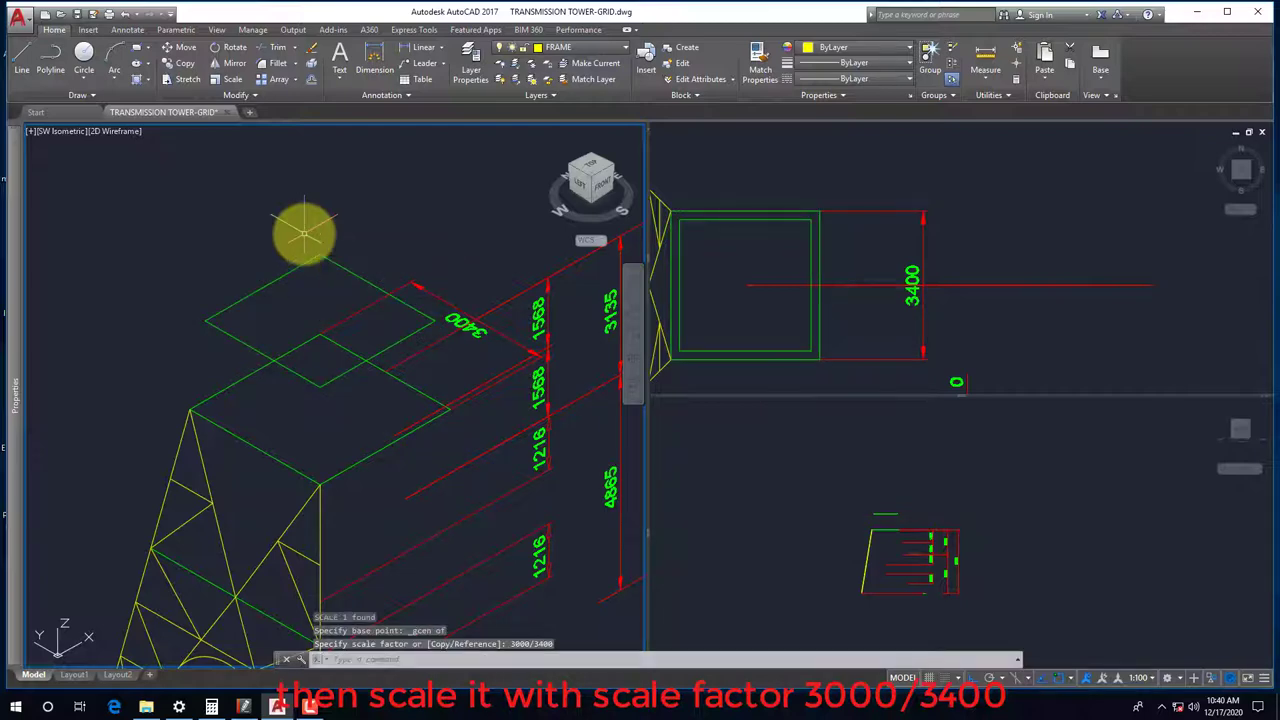
Recolour the scaled 3000 × 3000 square cyan
left_click_drag(294, 286, 337, 222)
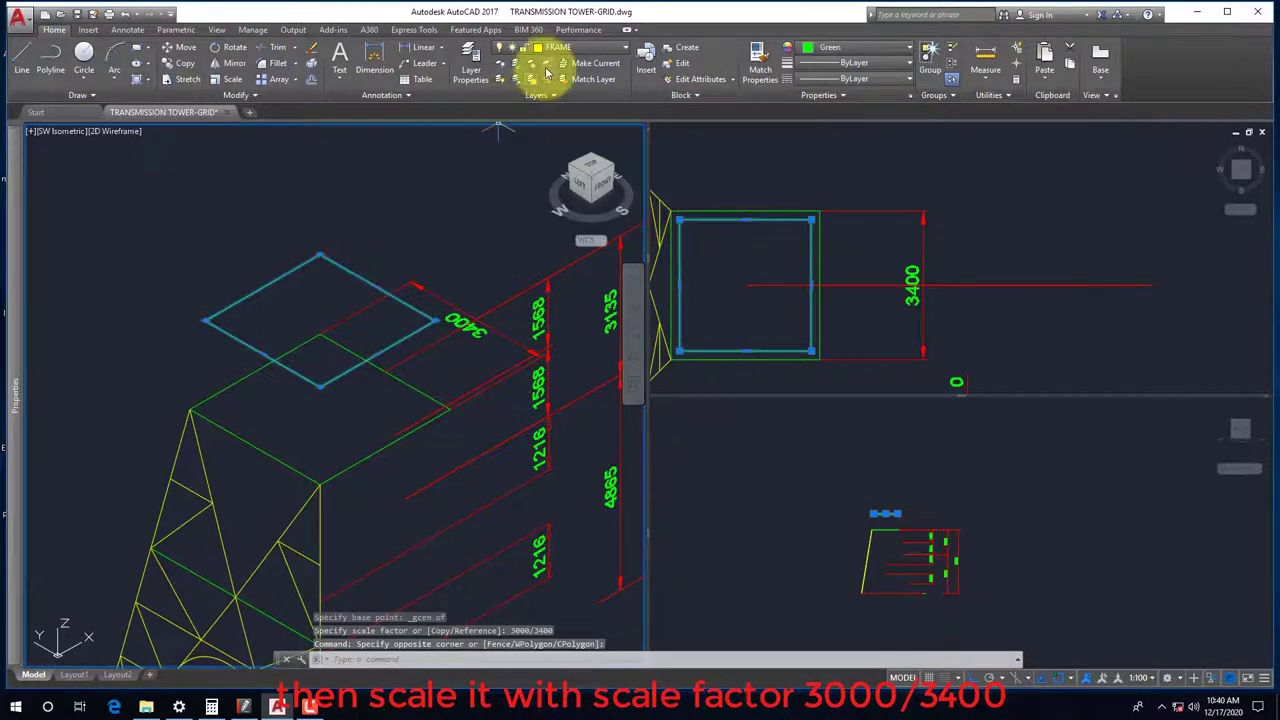
left_click(830, 52)
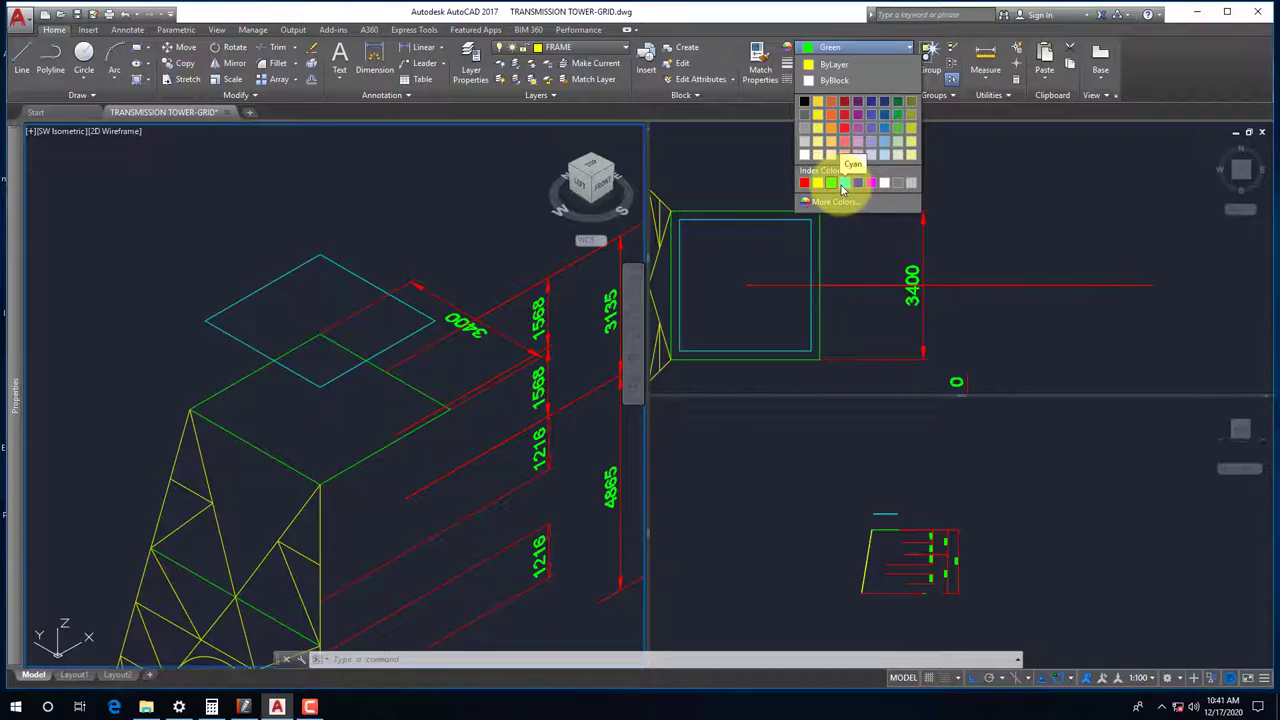
left_click(843, 184)
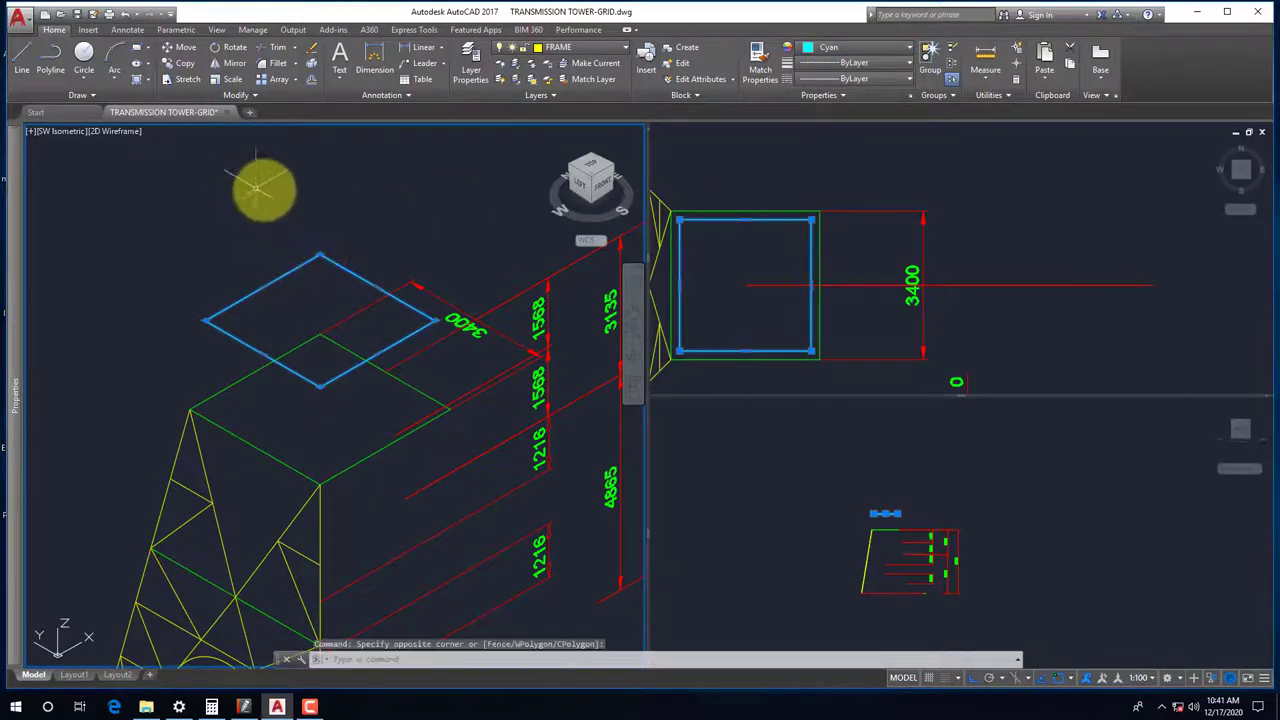
key("Escape")
scroll(290, 352, "up", 2)
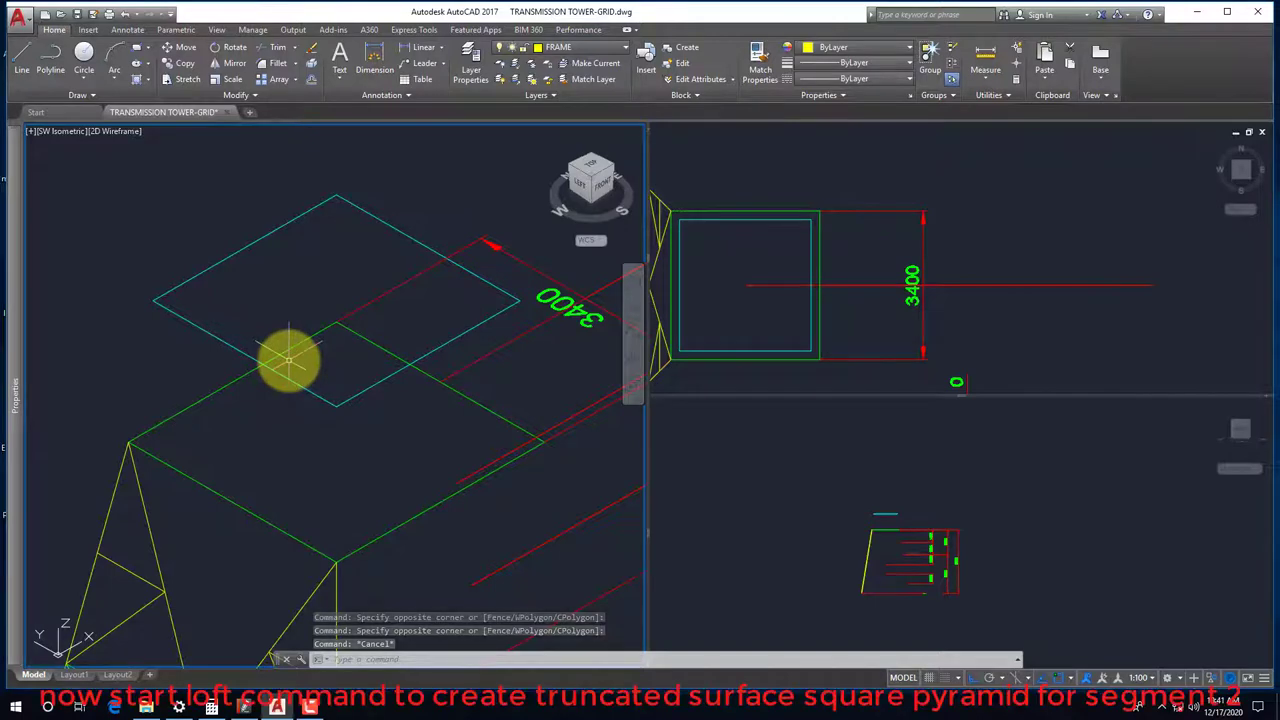
Make the 3D viewport active and cancel a stray selection and line command
left_click(830, 528)
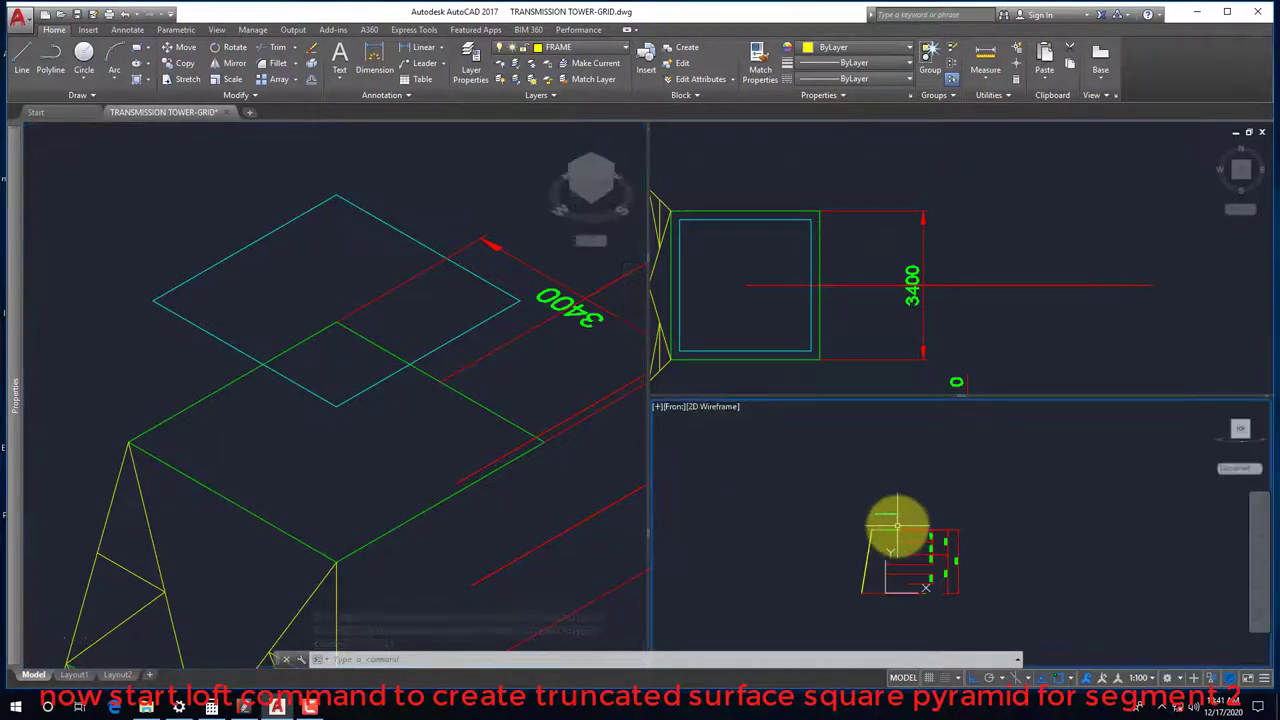
scroll(894, 528, "up", 5)
left_click(326, 437)
left_click(259, 277)
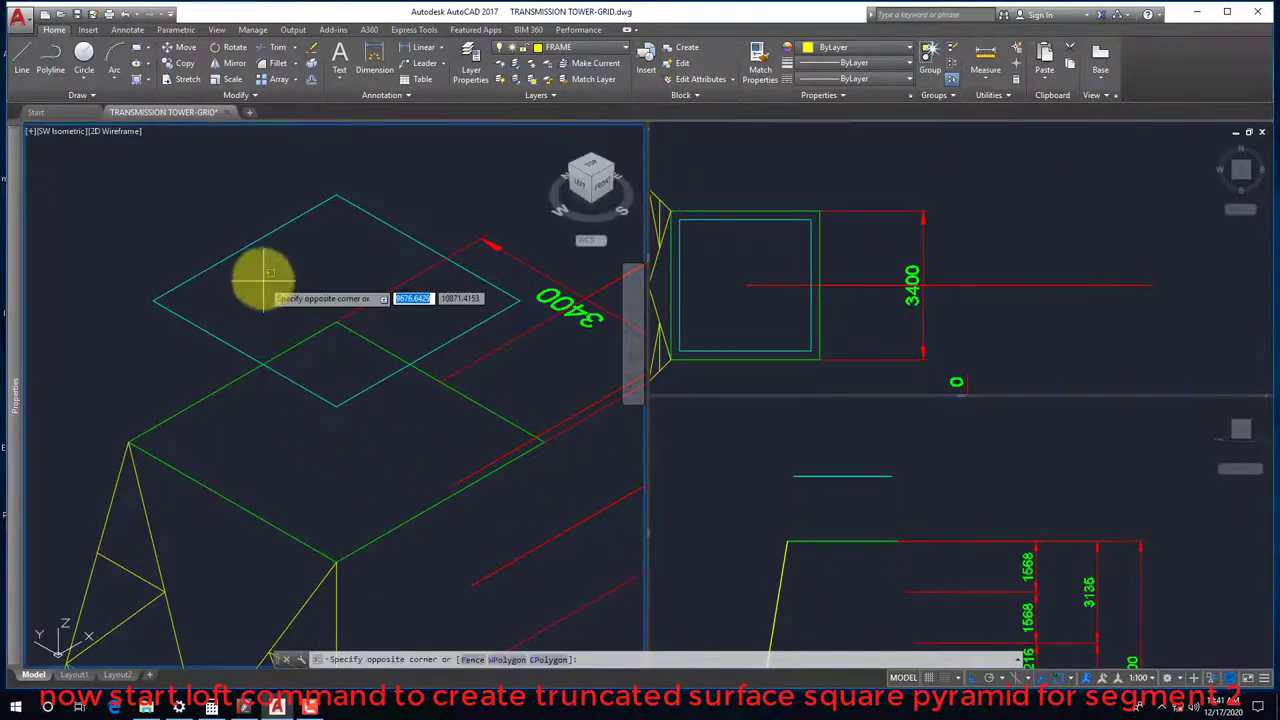
key("Escape")
type("l")
key("Return")
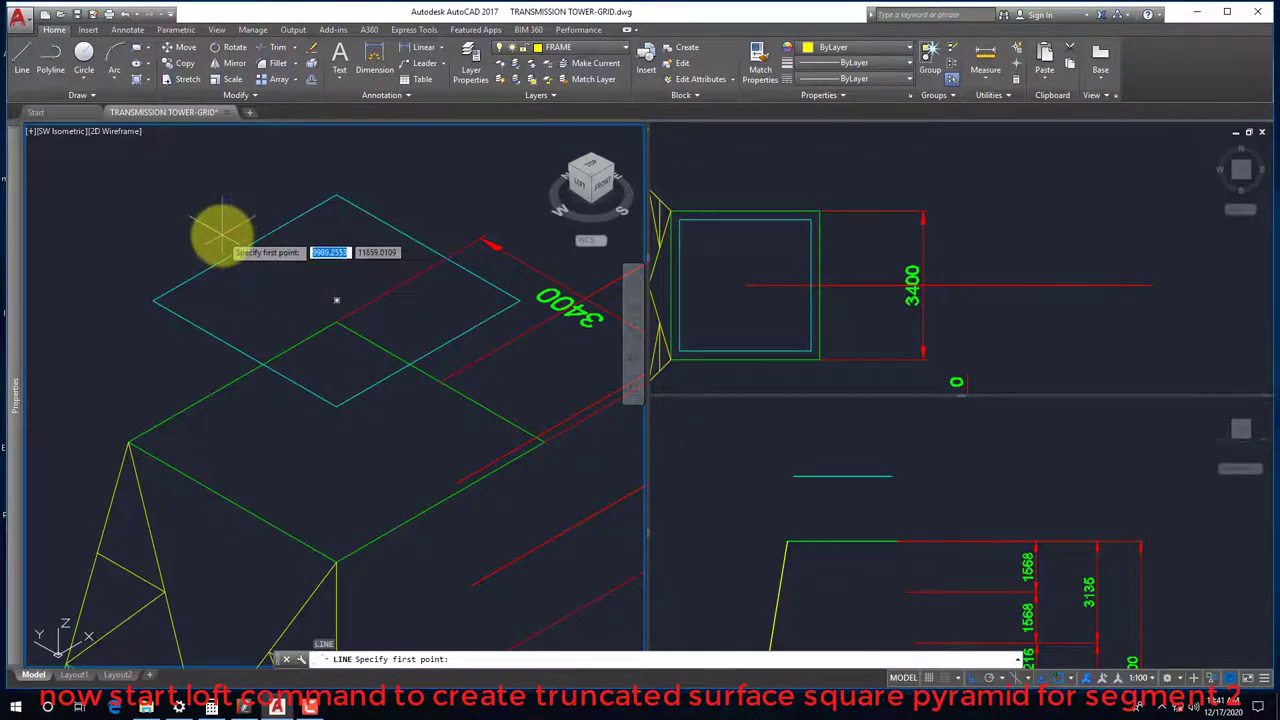
key("Escape")
type("LOF")
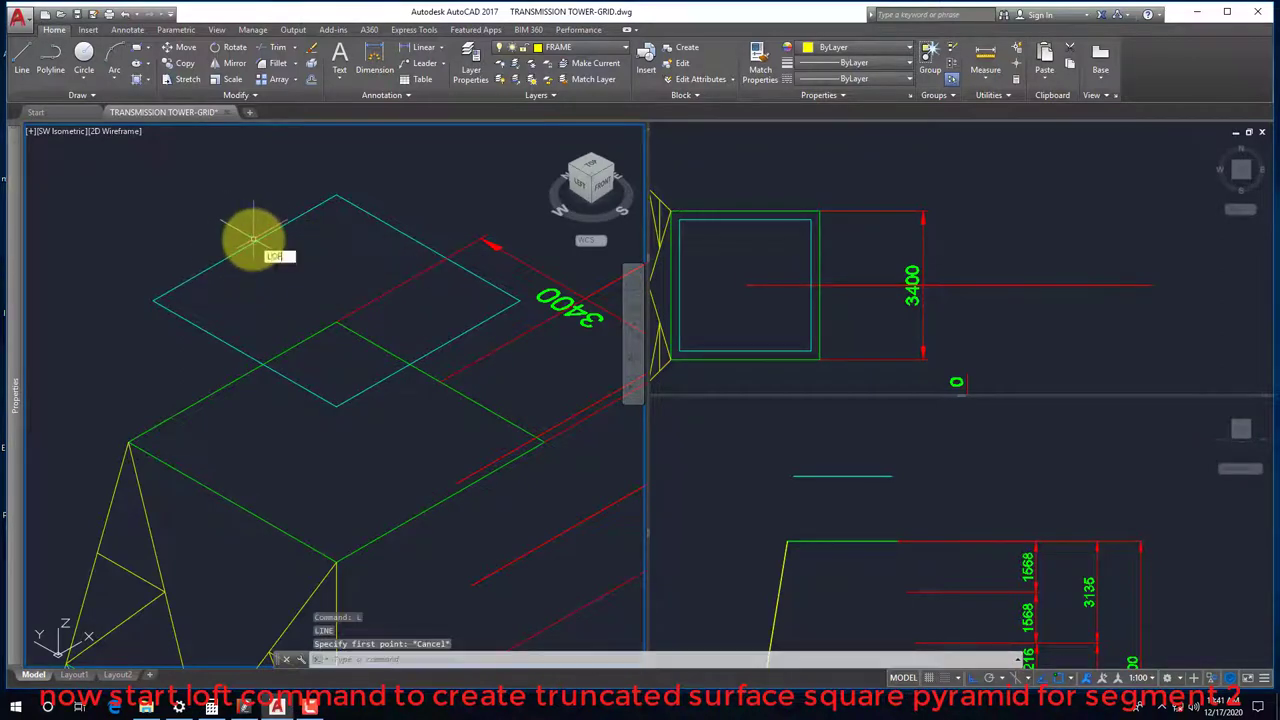
Loft a surface through the cyan square and green square as cross sections only
type("t")
key("Return")
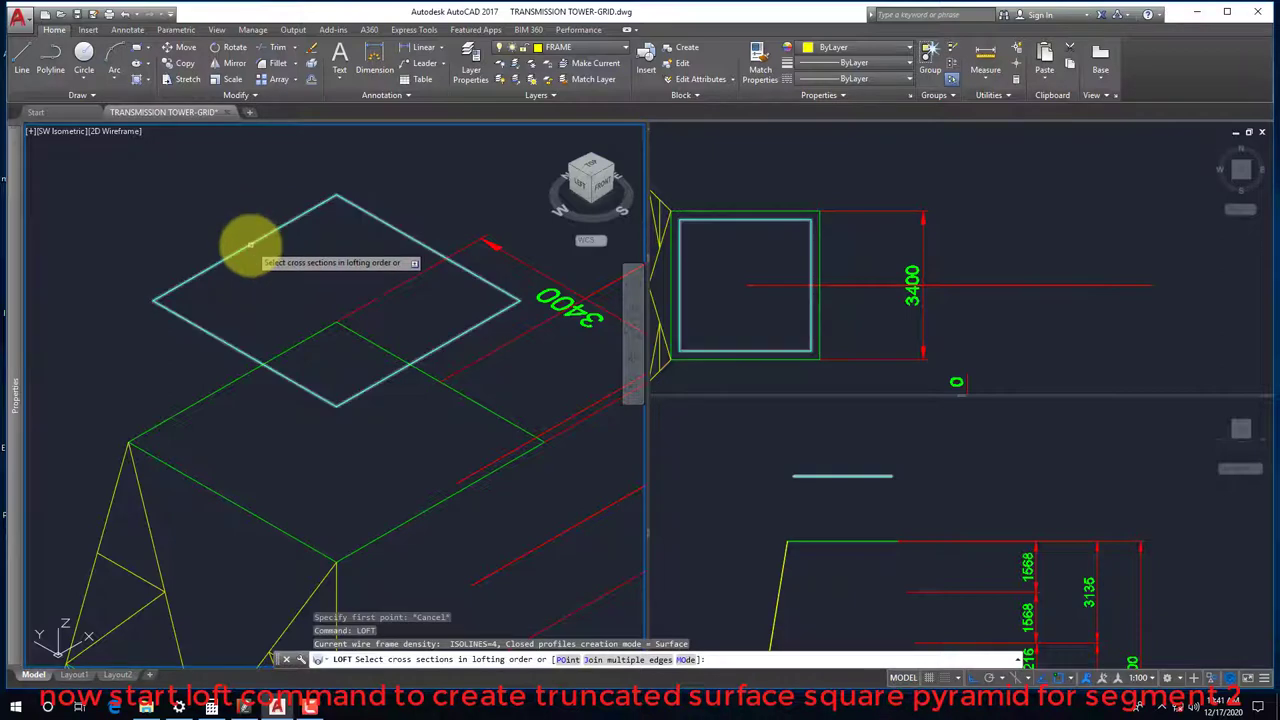
left_click(252, 245)
key("Return")
key("Return")
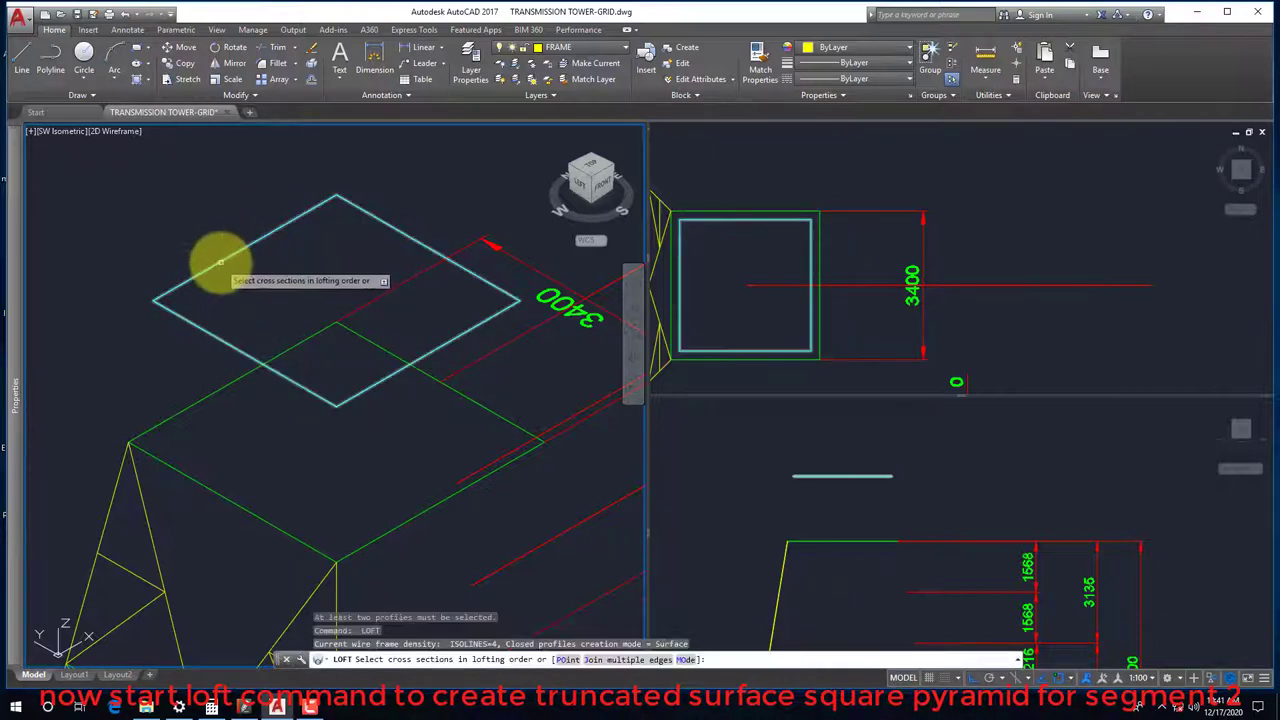
left_click(223, 262)
left_click(275, 352)
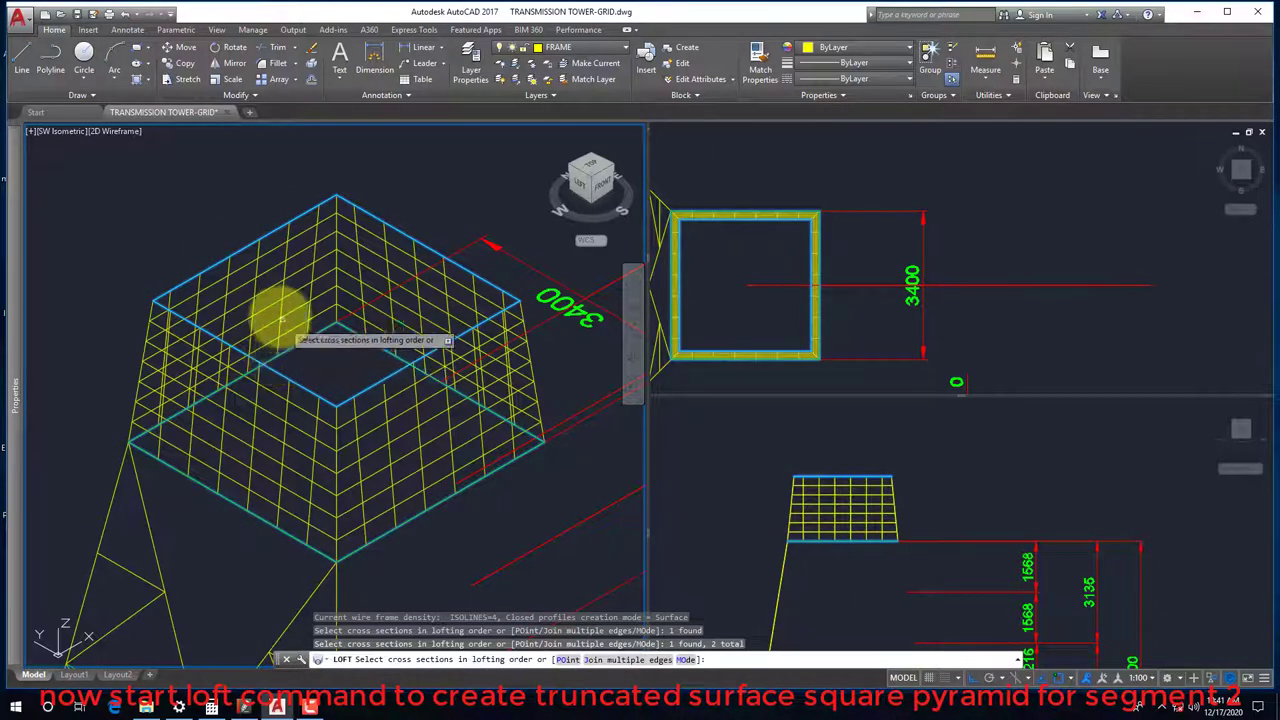
key("Return")
key("Return")
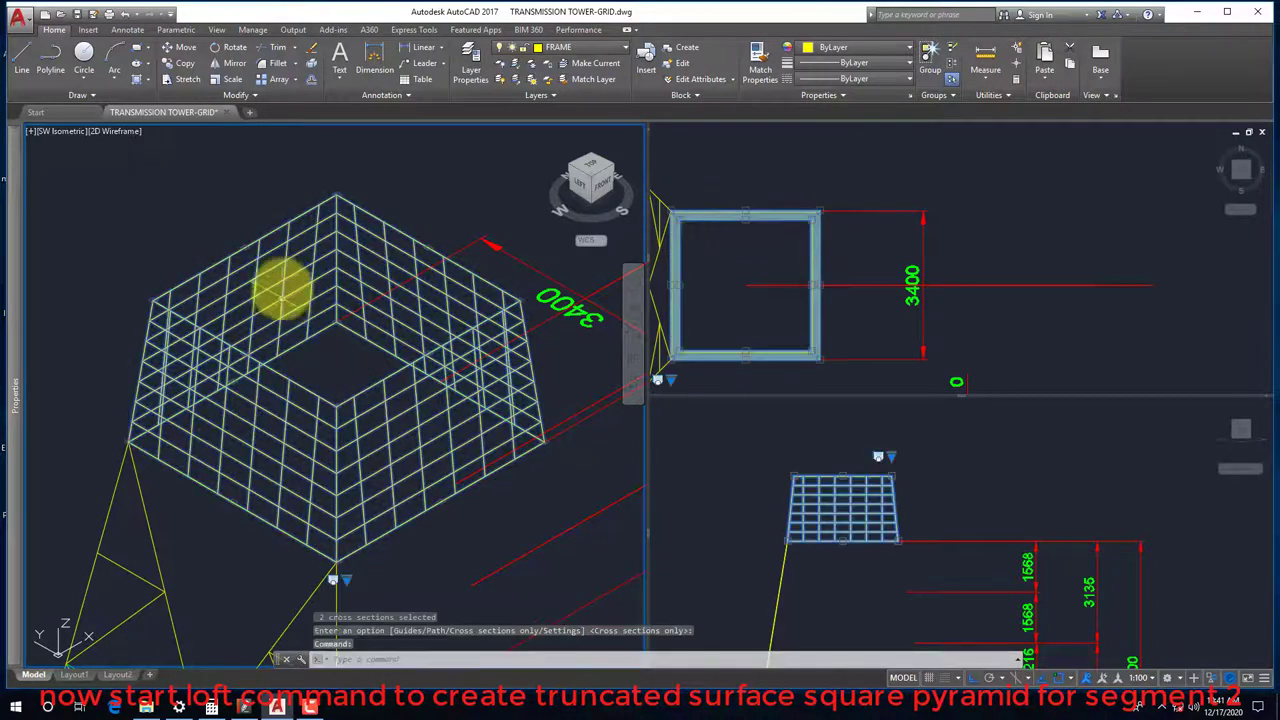
Move the lofted surface onto the DRAFT layer
left_click(565, 47)
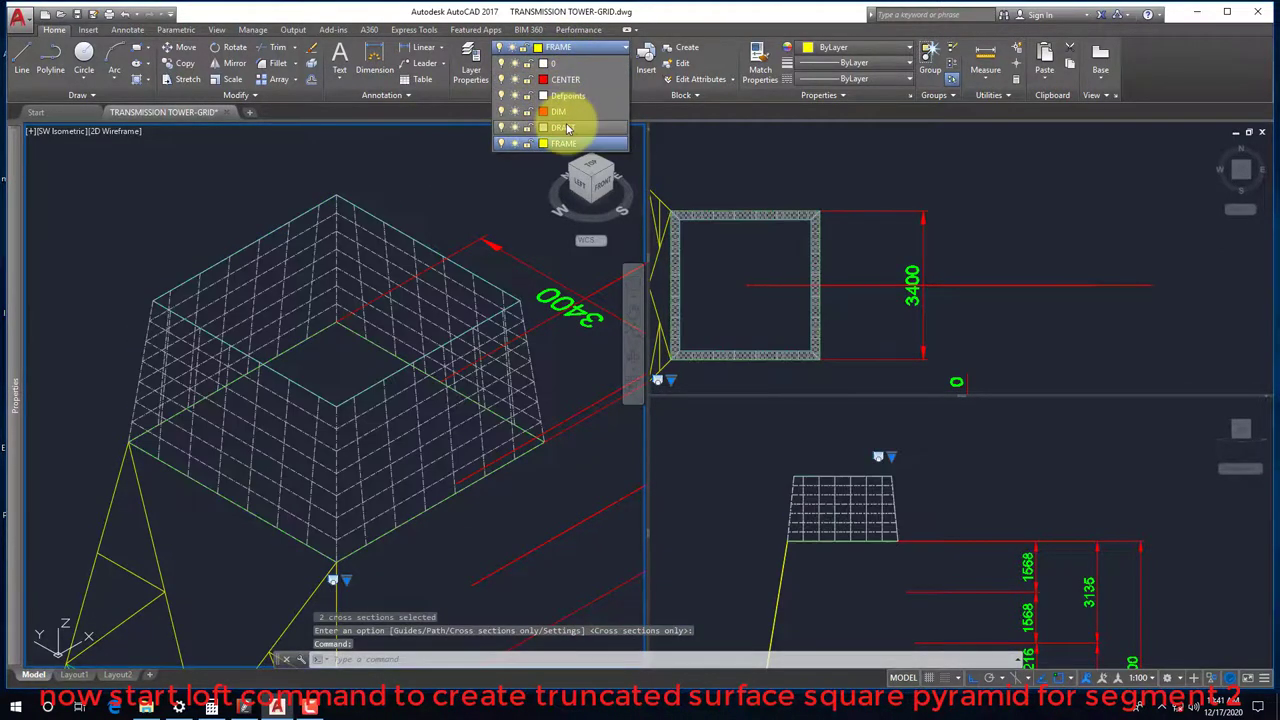
left_click(563, 127)
key("Escape")
left_click(897, 455)
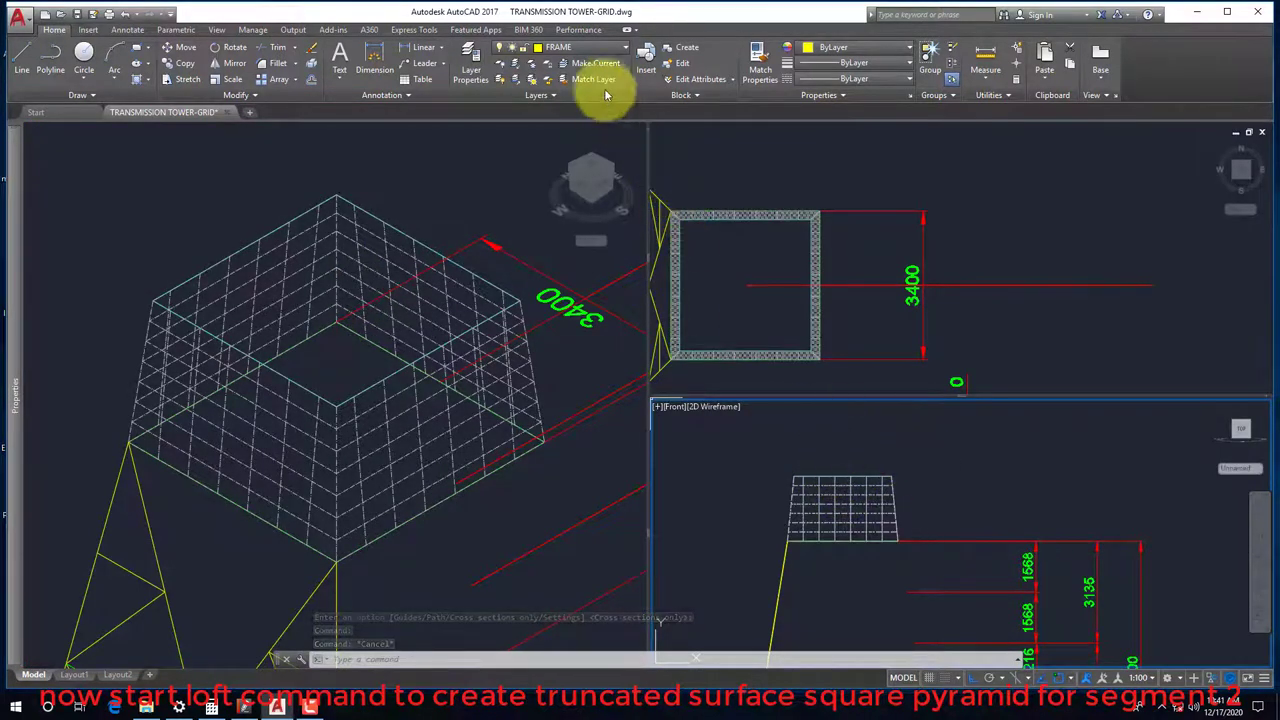
Draw a line from the top square's geometric centre to the bottom square's geometric centre
type("l")
key("Return")
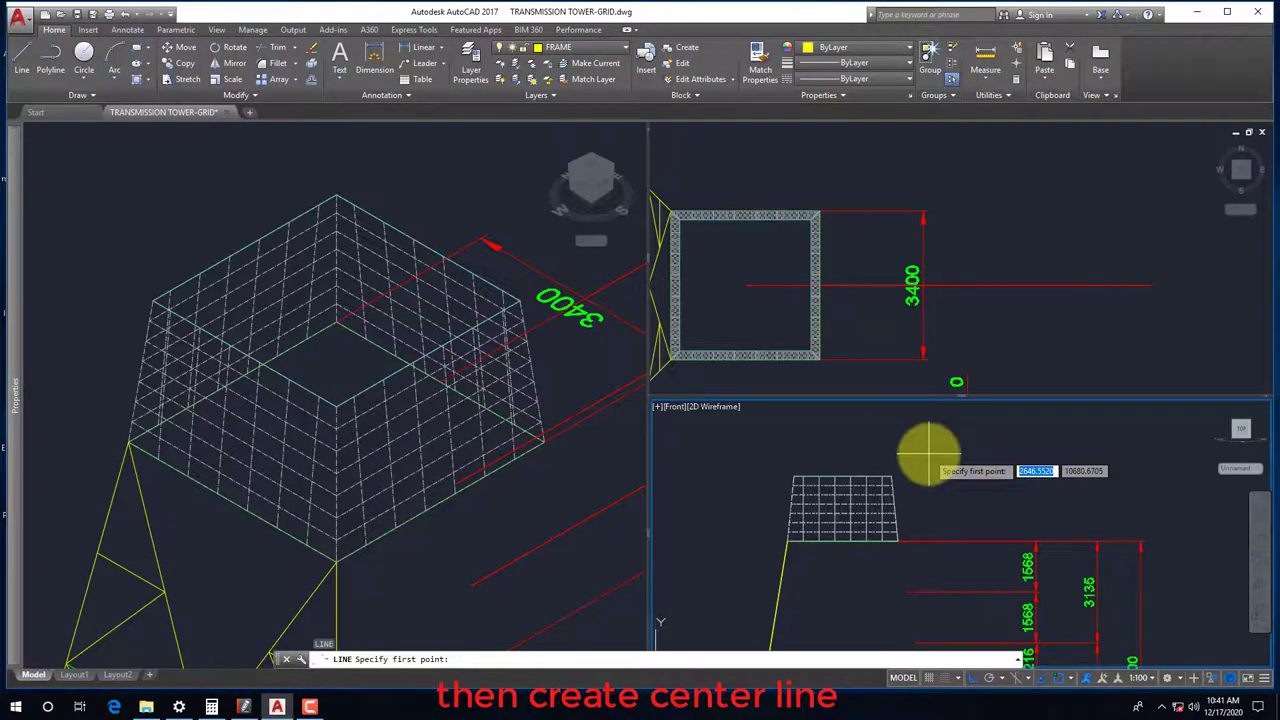
right_click(928, 455, "shift")
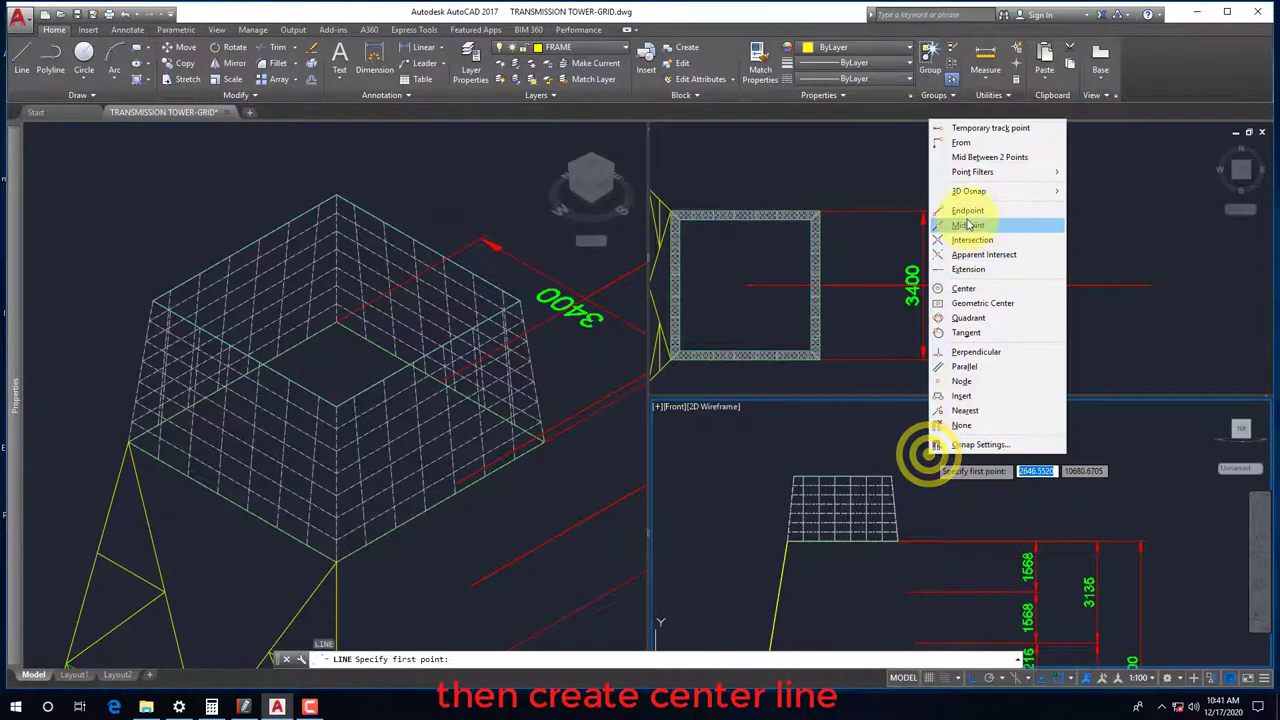
left_click(980, 303)
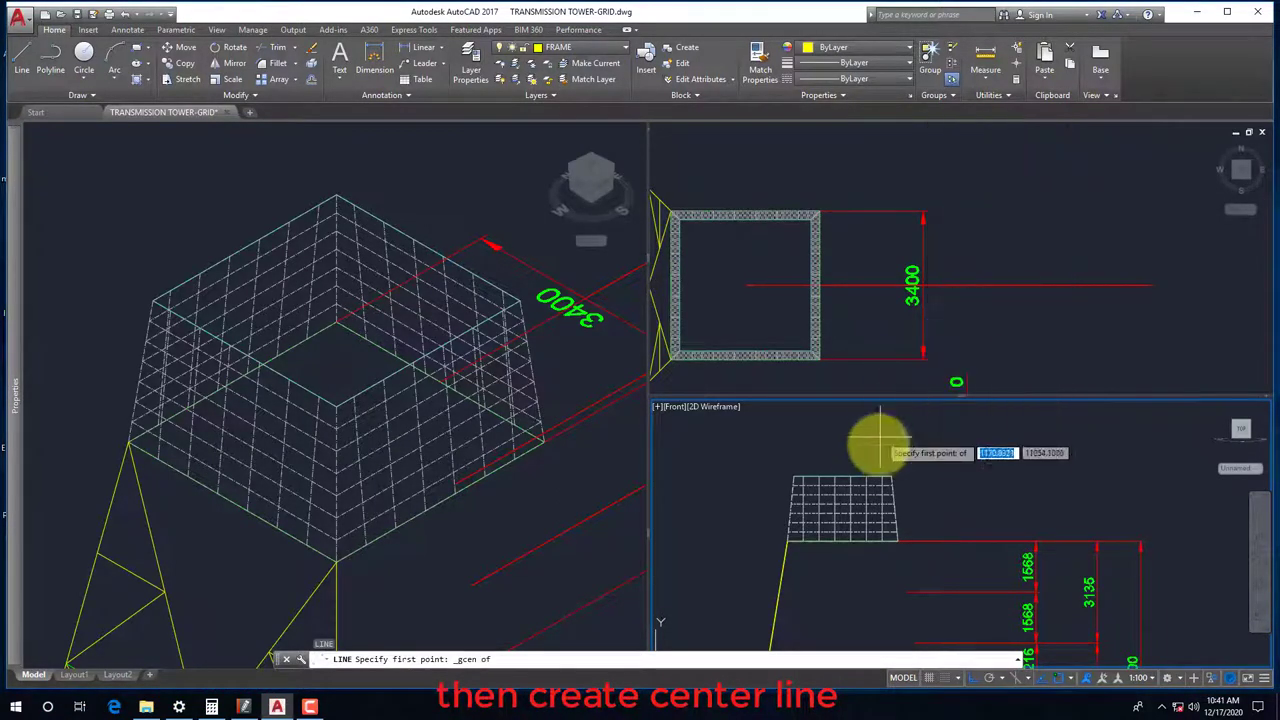
left_click(852, 490)
right_click(830, 590, "shift")
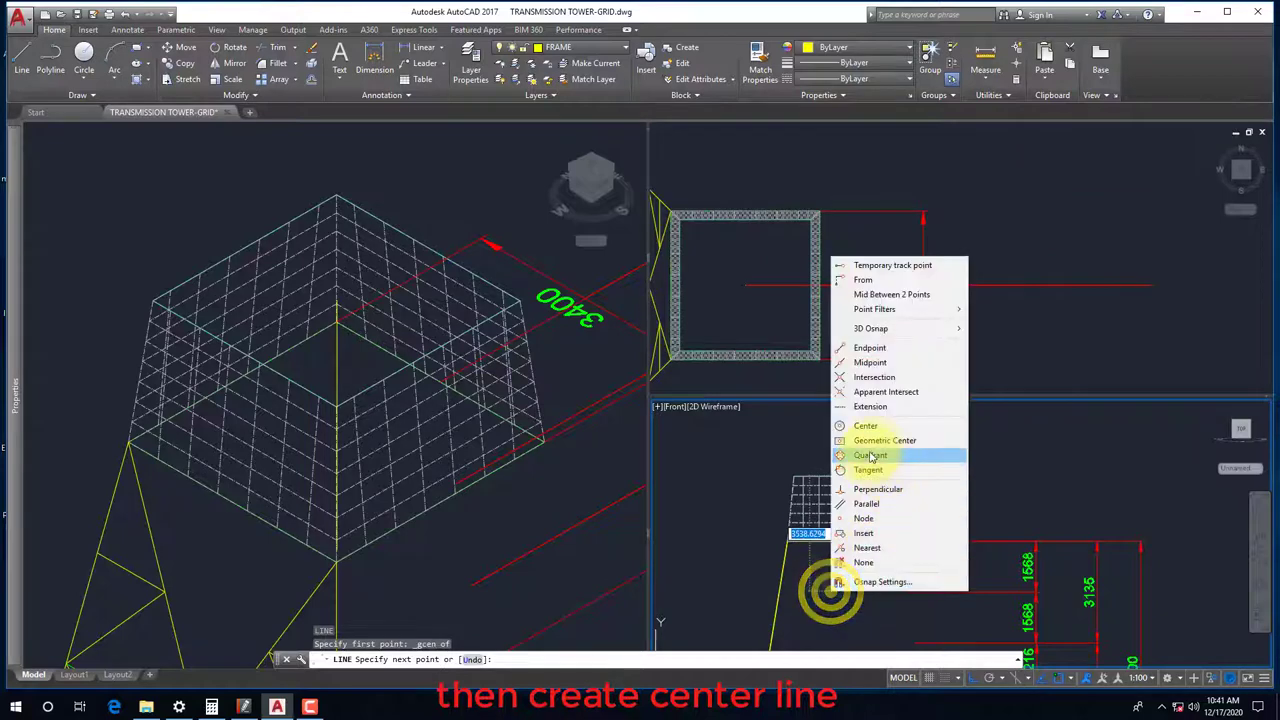
left_click(884, 440)
left_click(843, 540)
key("Escape")
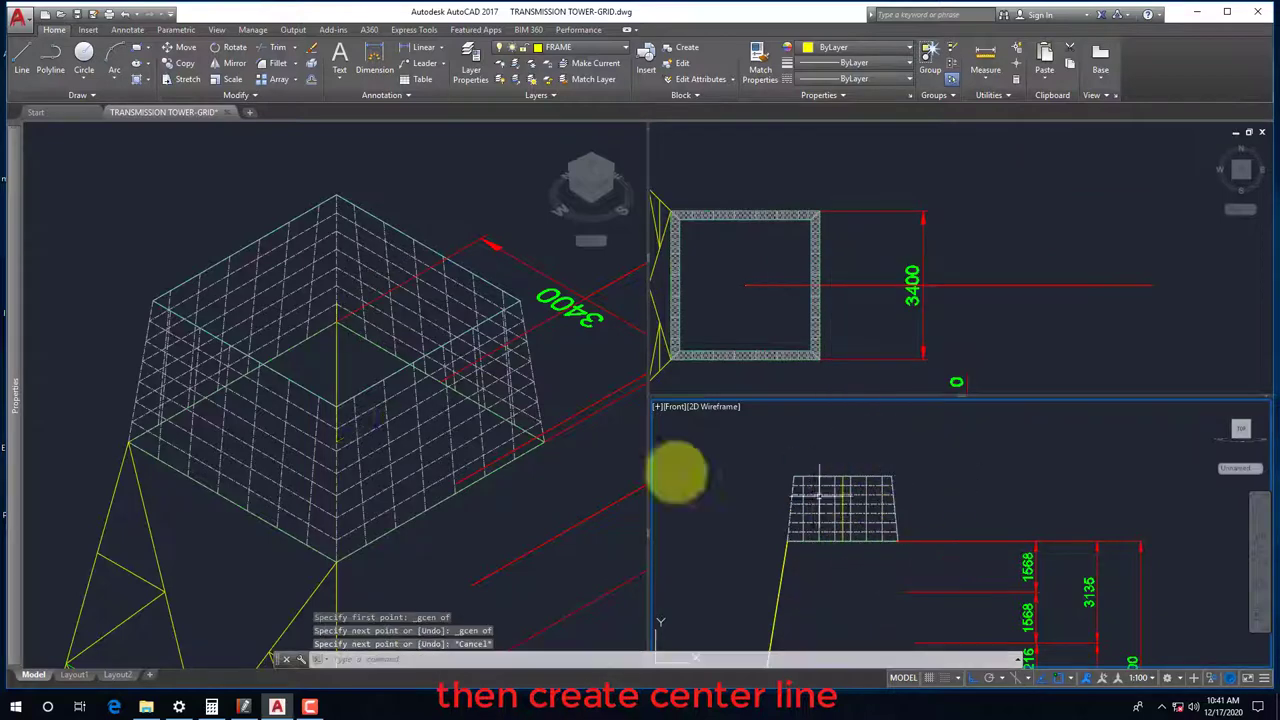
Select the new centre line and switch between the isometric and front viewports
left_click(337, 366)
left_click(595, 400)
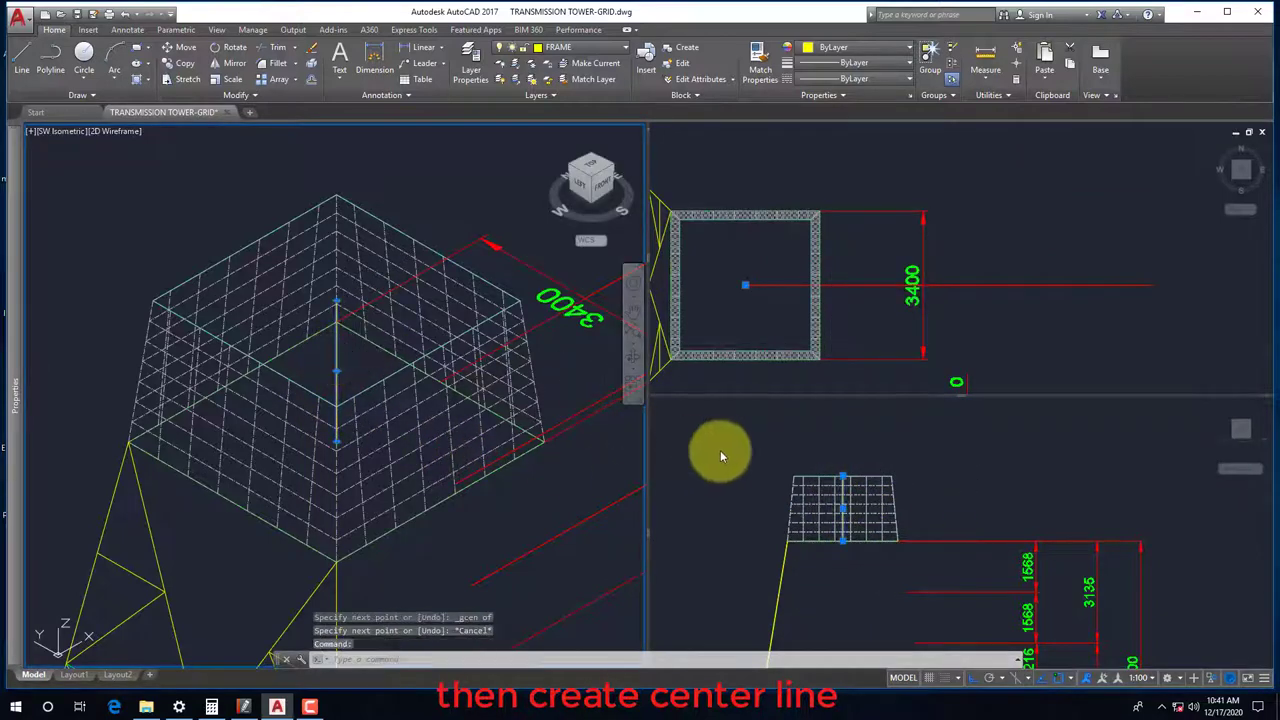
left_click(790, 445)
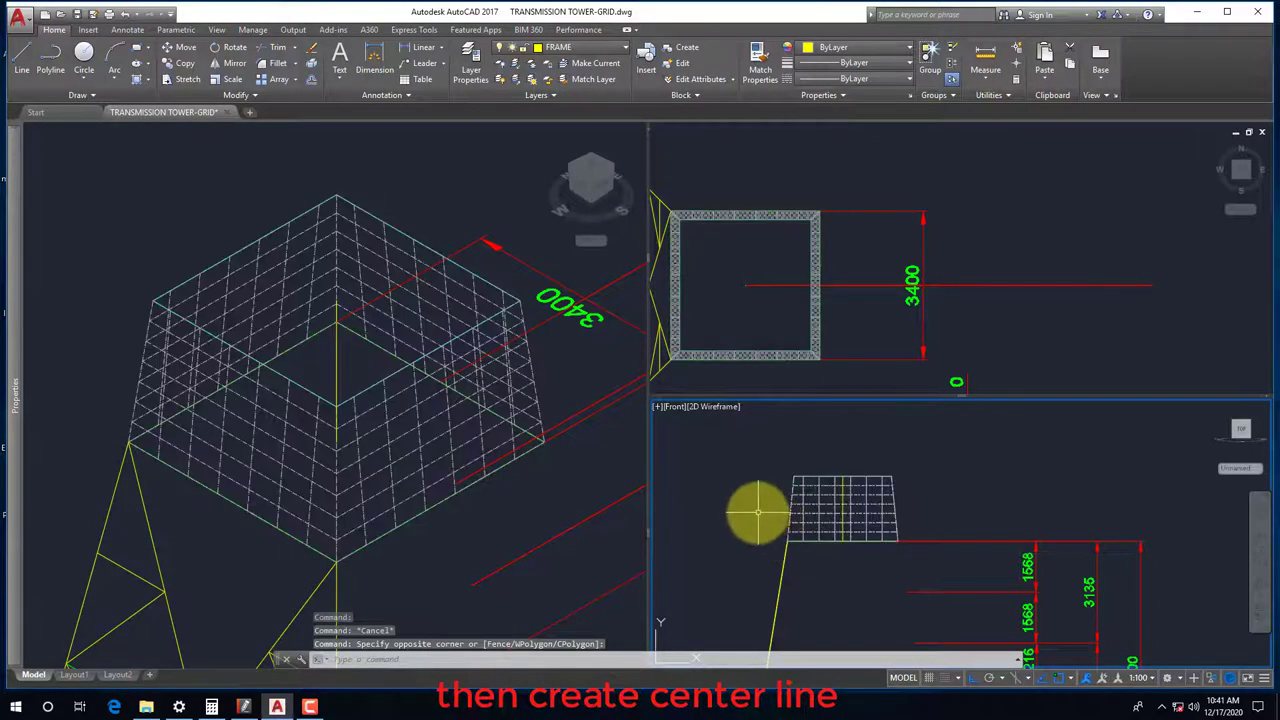
left_click(424, 563)
Section the lofted surface with an XY plane at the centre line's midpoint
type("section")
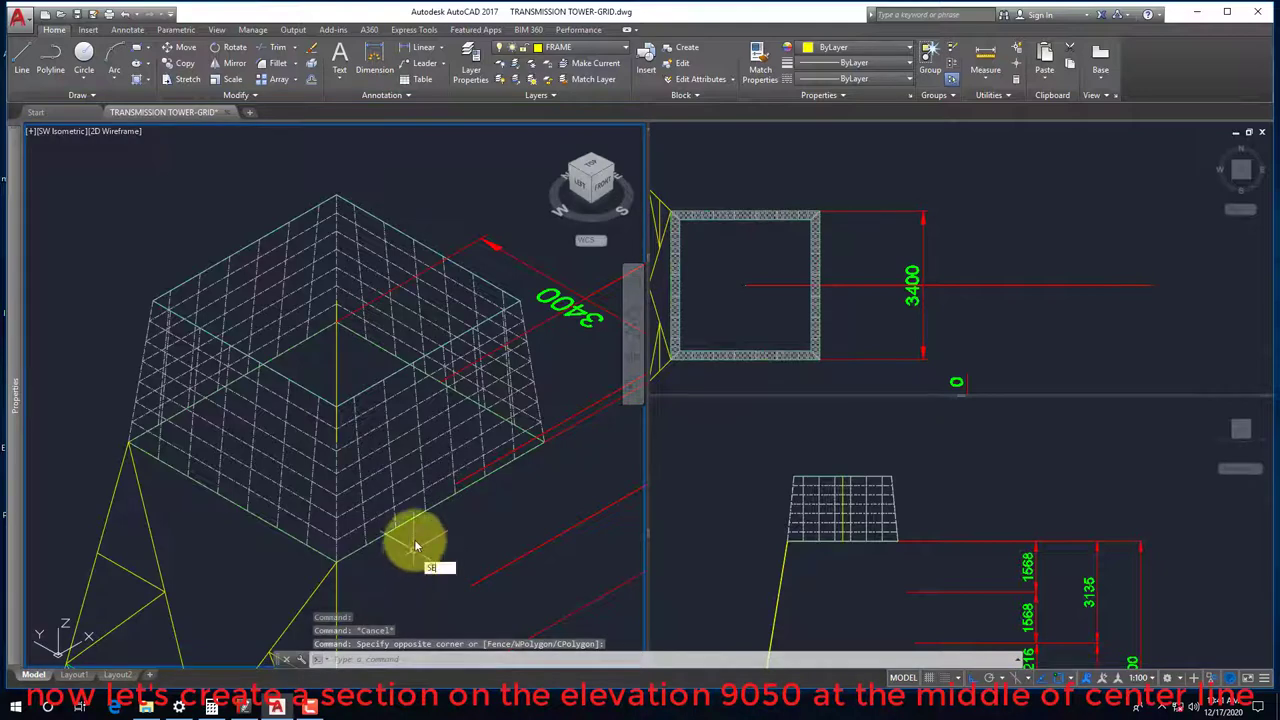
key("Return")
left_click(385, 445)
key("Return")
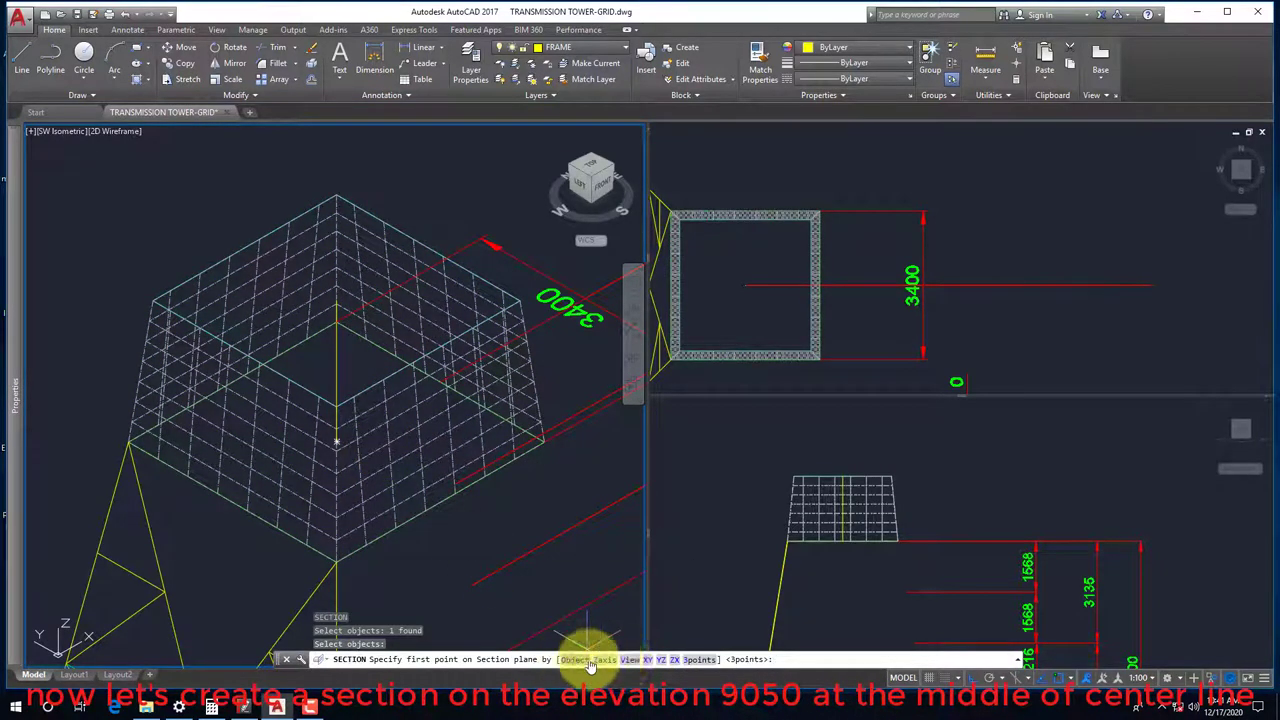
left_click(647, 660)
right_click(303, 360, "shift")
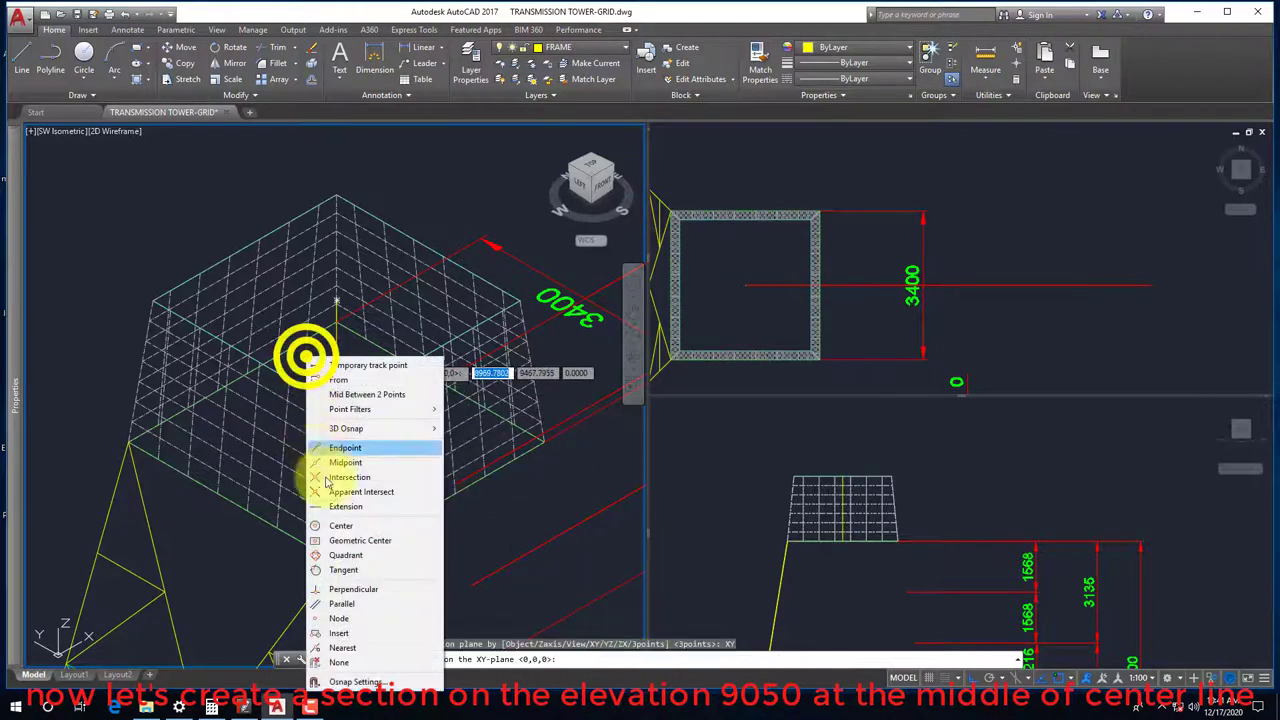
left_click(338, 402)
left_click(345, 375)
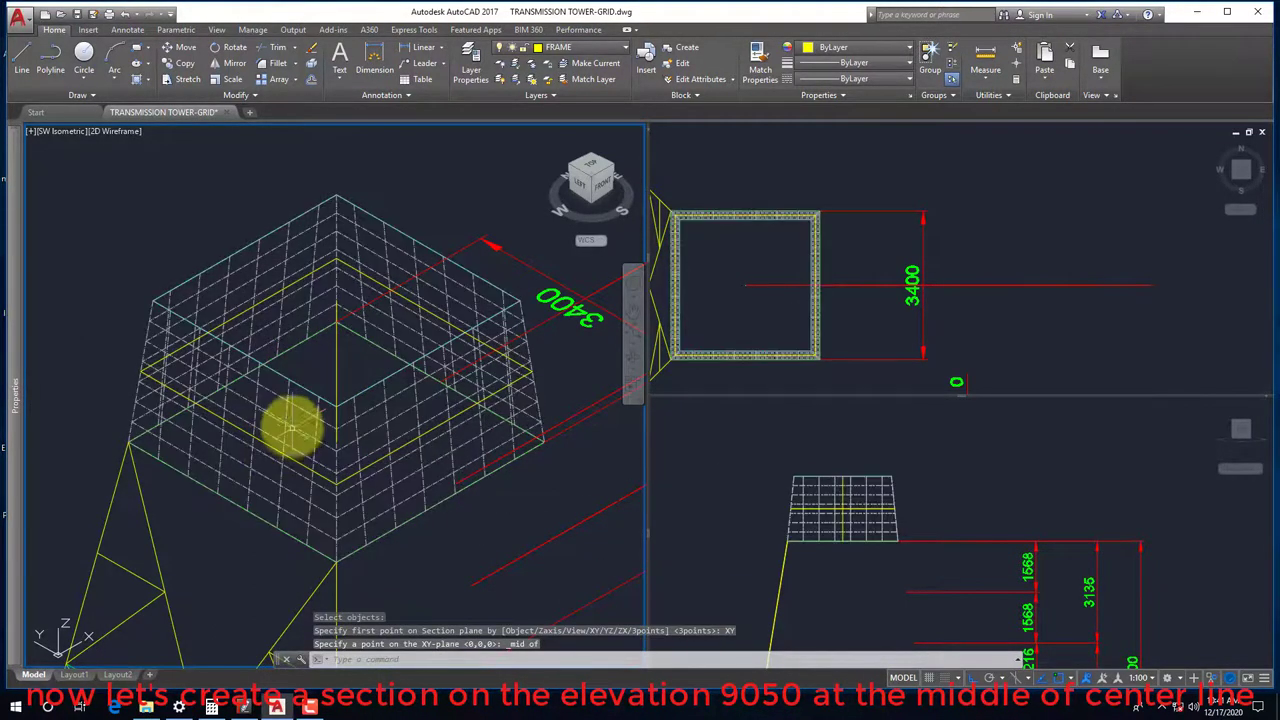
Erase the lofted surface and save the drawing
left_click(286, 425)
left_click(303, 420)
type("e")
key("Return")
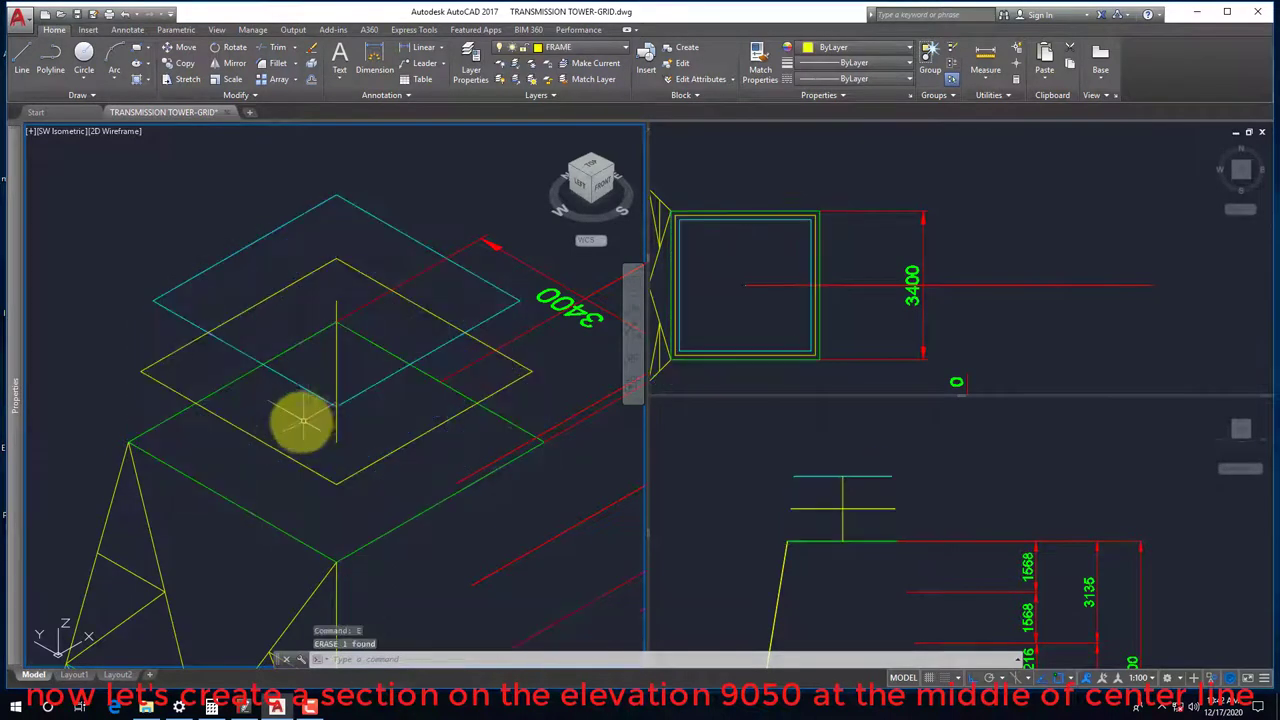
scroll(280, 397, "down", 2)
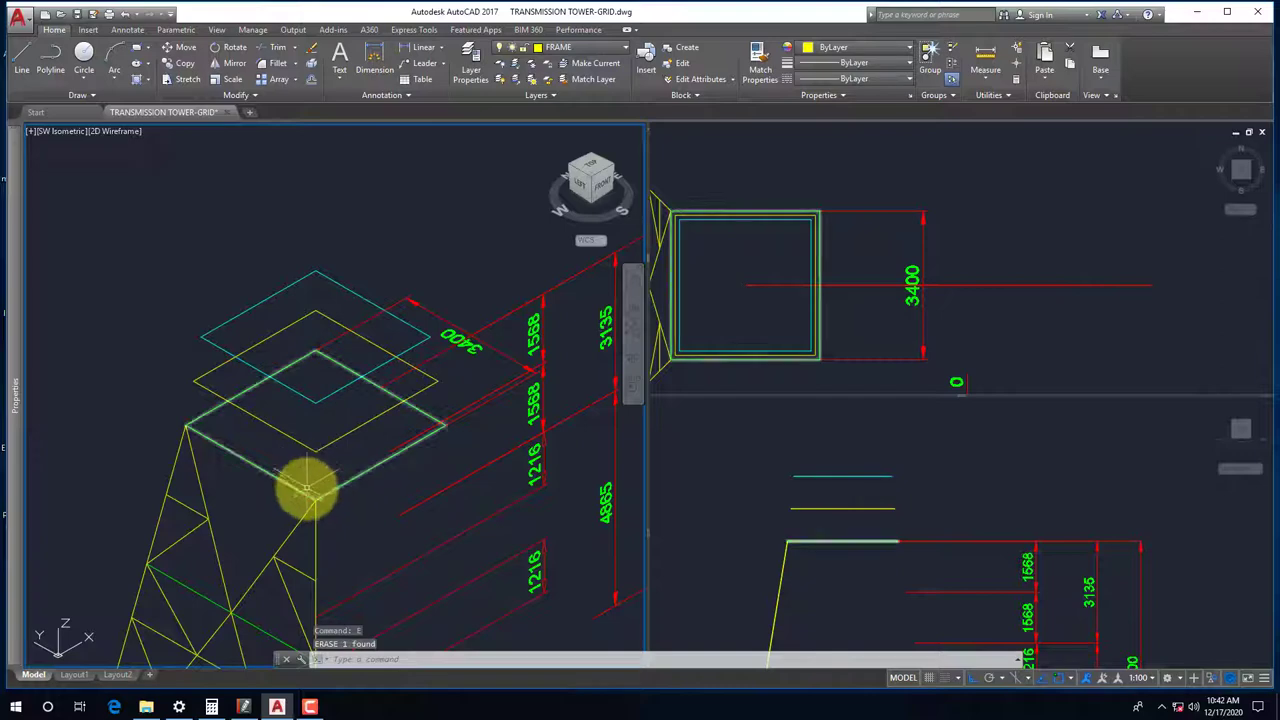
key("ctrl+s")
Pan and zoom the PDF reference to the 3000 and 3400 widths, then return to AutoCAD
left_click(244, 707)
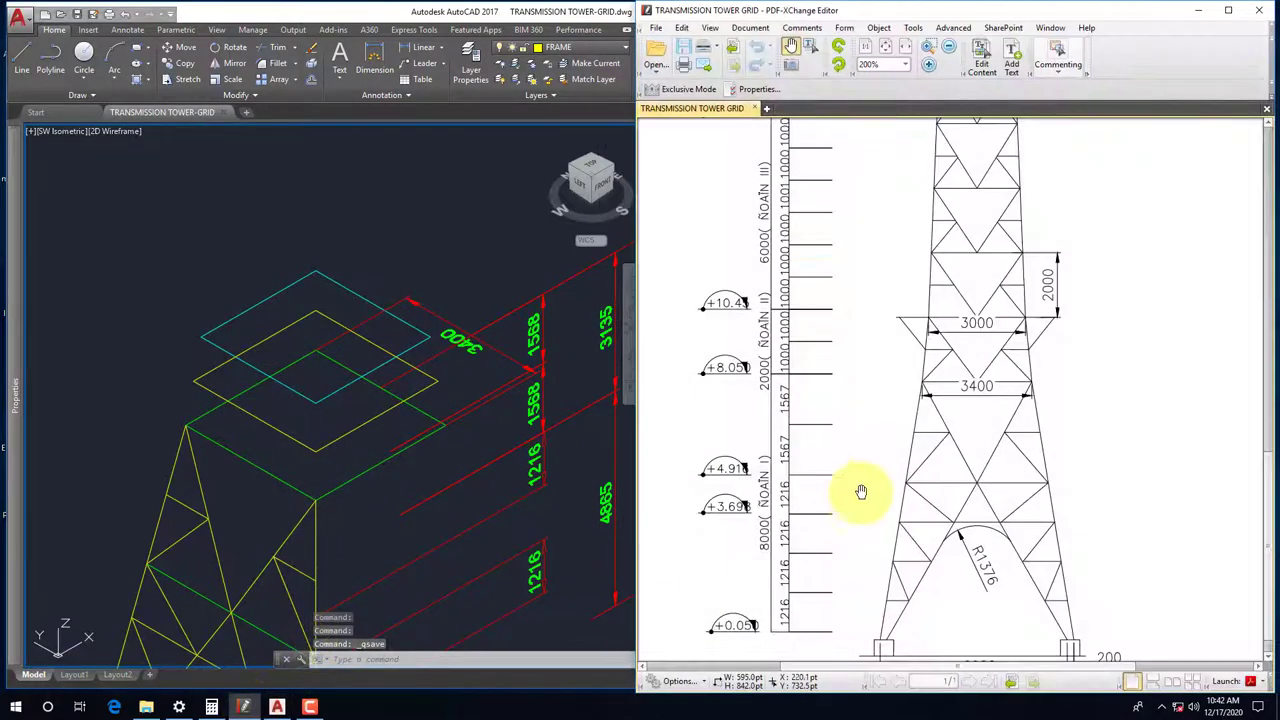
left_click_drag(945, 360, 945, 368)
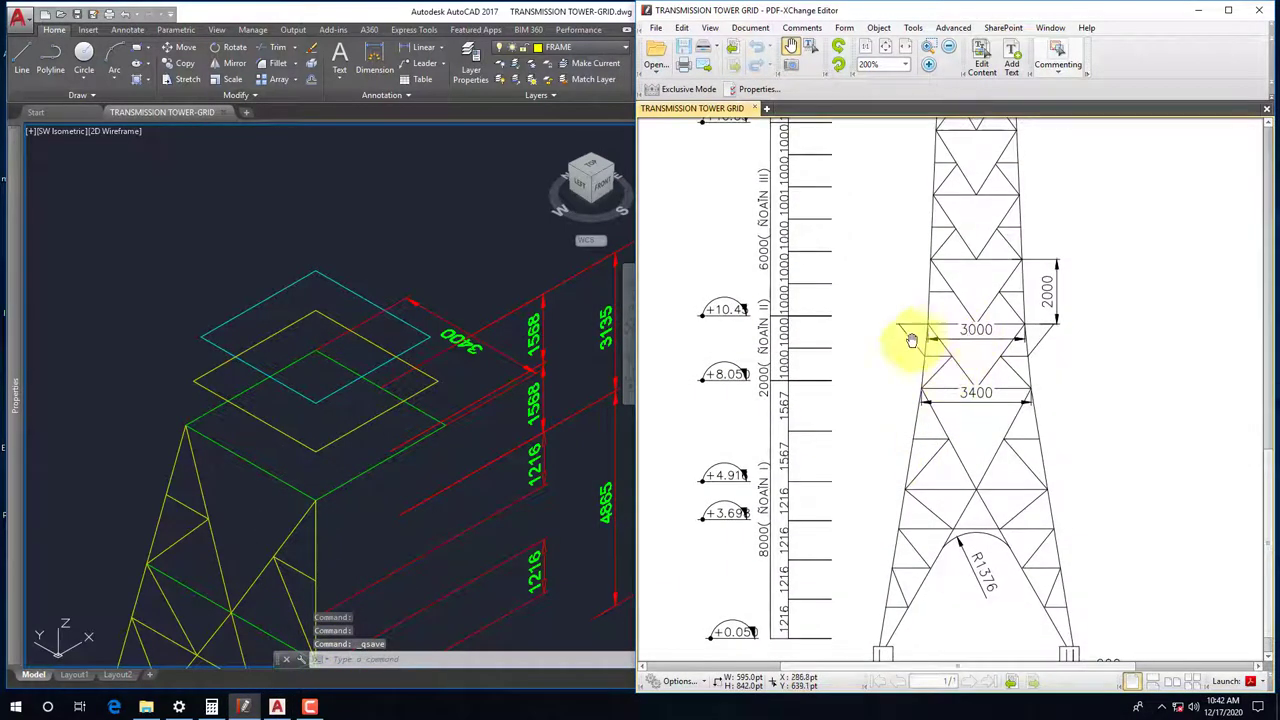
scroll(1041, 370, "up", 1, "ctrl")
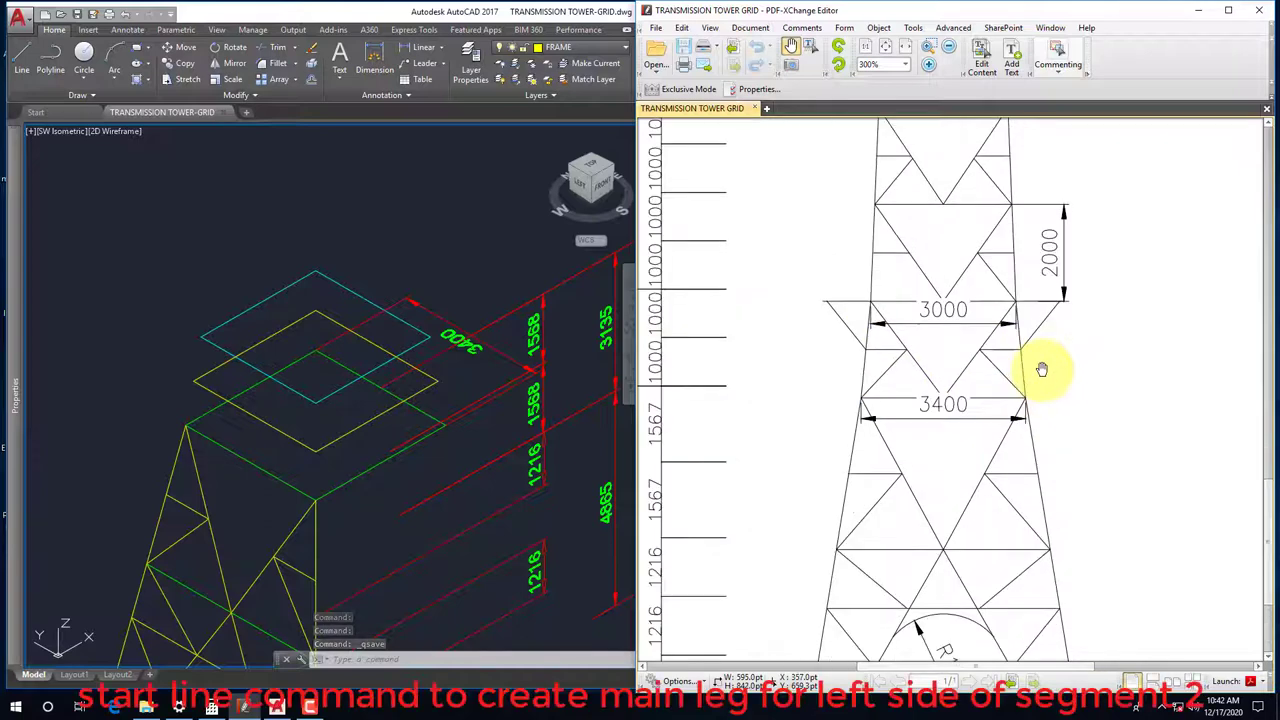
left_click(218, 300)
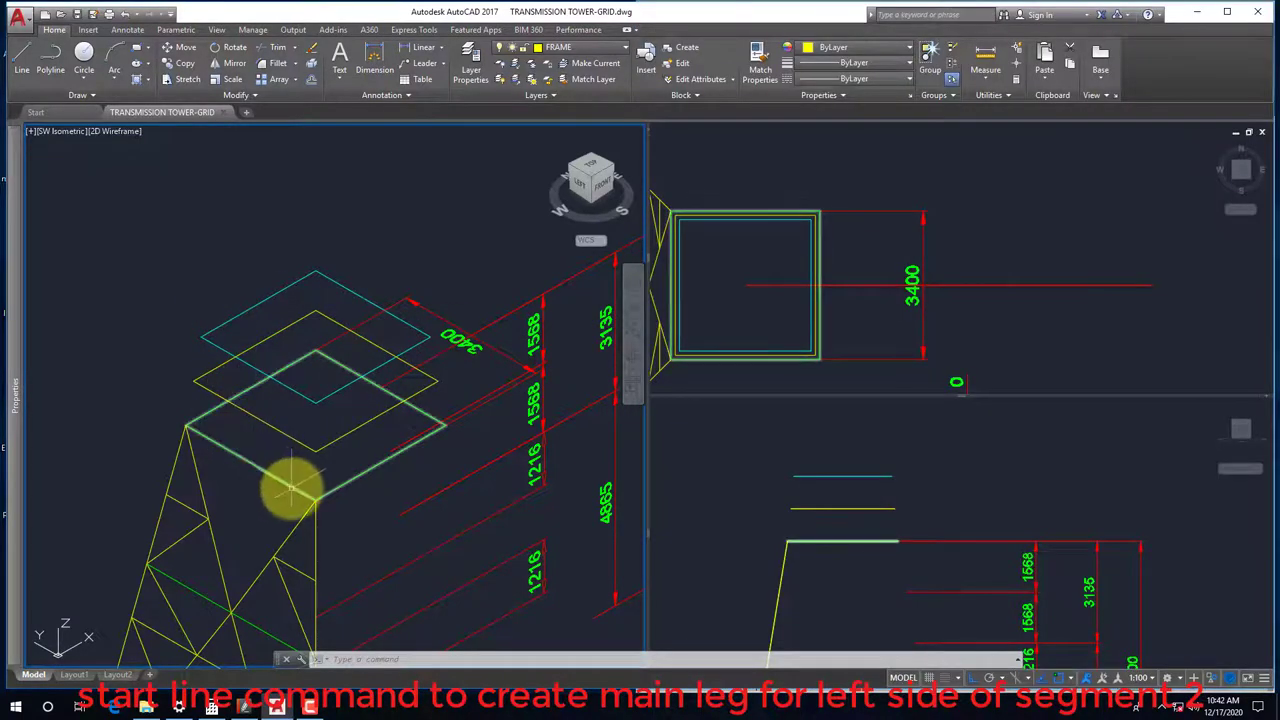
Draw a leg line between square corners using Endpoint snaps
type("l")
key("Return")
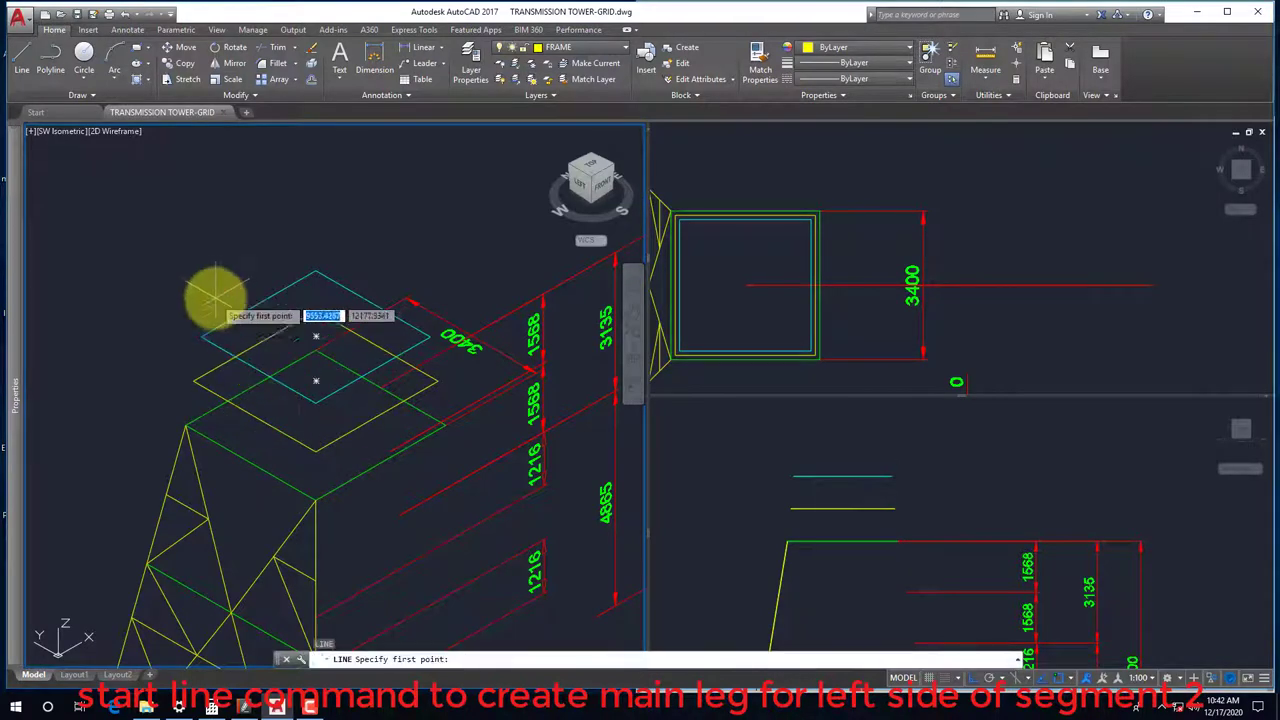
right_click(200, 233, "shift")
left_click(220, 323)
left_click(201, 334)
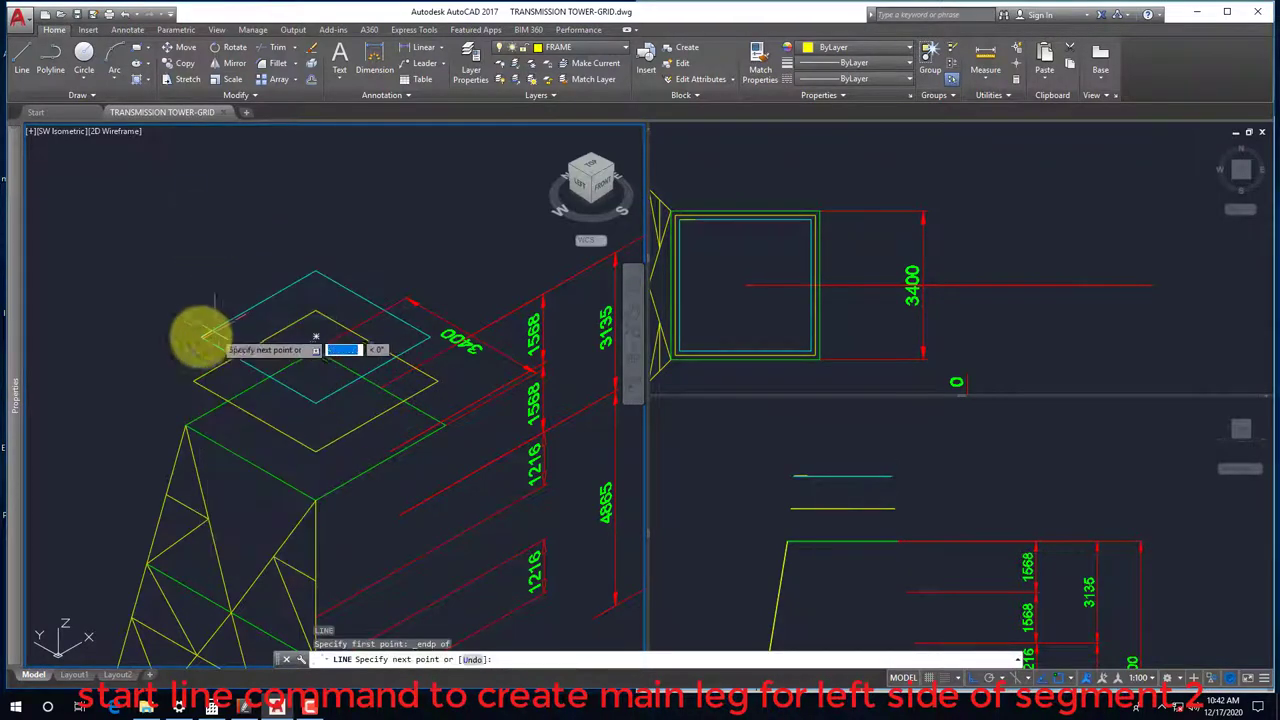
right_click(128, 365, "shift")
left_click(170, 431)
left_click(190, 429)
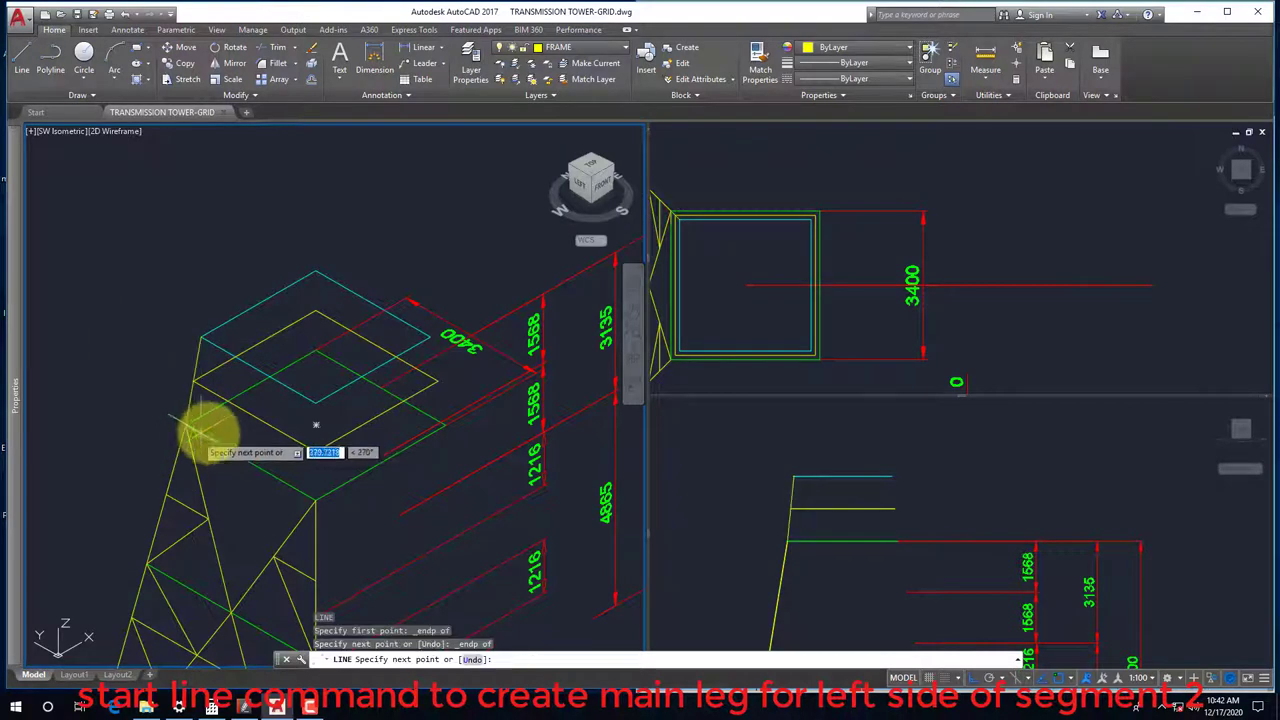
key("Escape")
Draw the left main leg from the cyan square's left corner to the green square's left corner
key("Return")
right_click(201, 254, "shift")
left_click(229, 323)
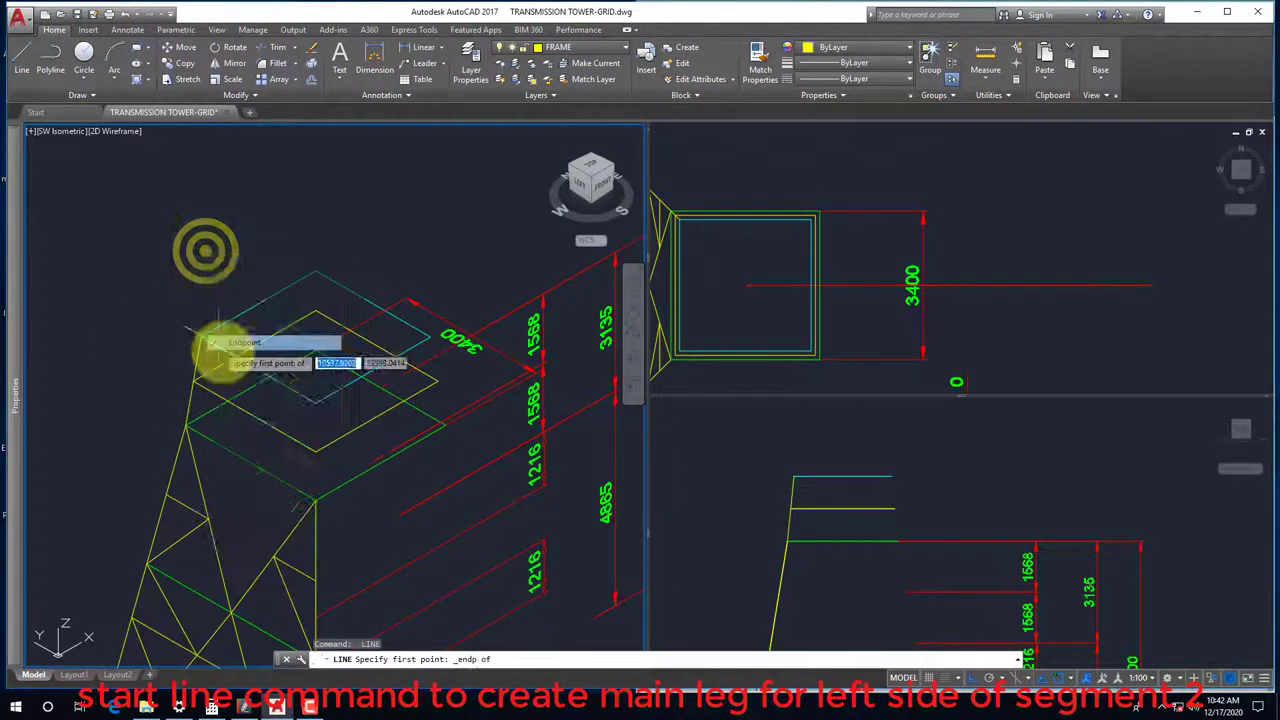
left_click(305, 398)
right_click(286, 423, "shift")
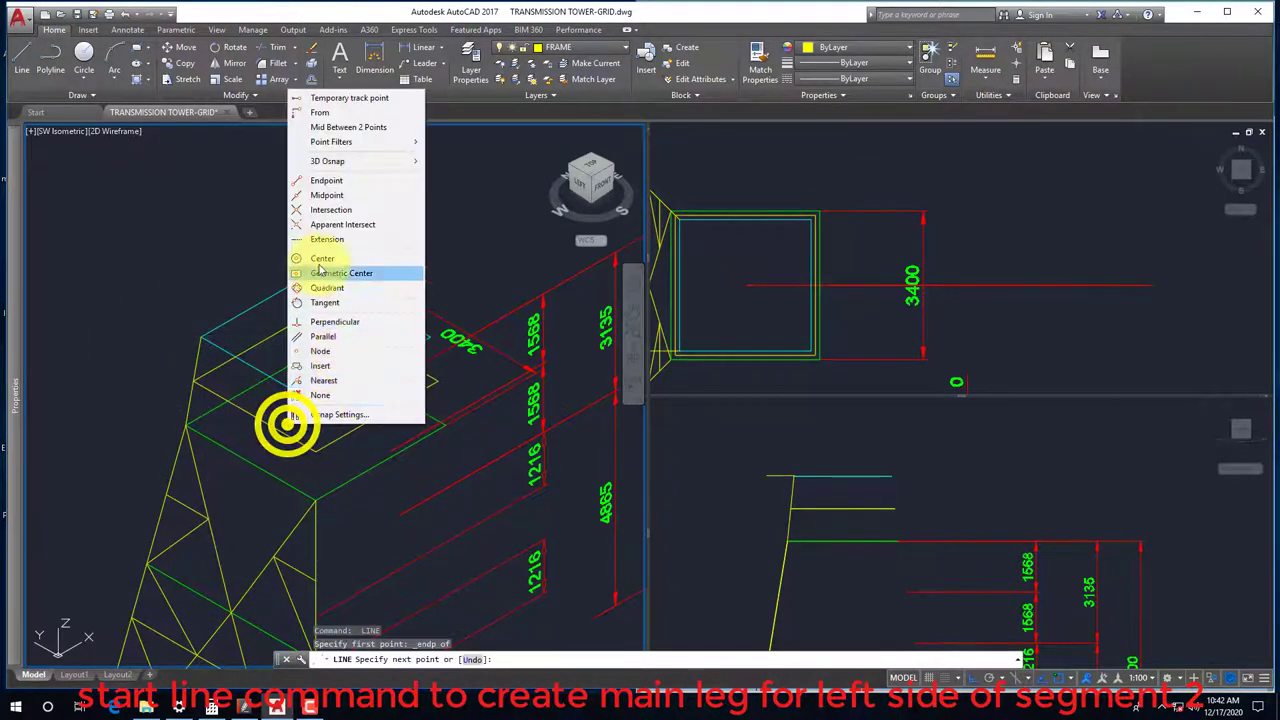
left_click(330, 180)
left_click(318, 502)
key("Escape")
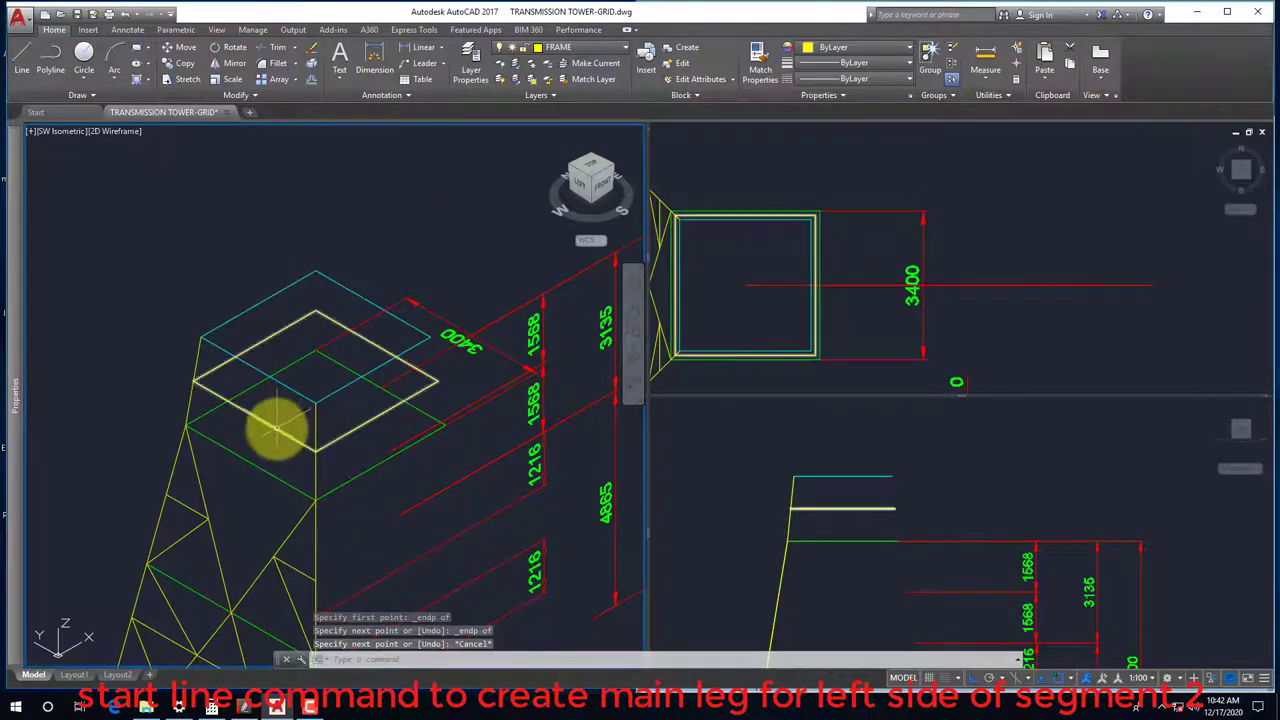
Bring up the PDF reference and pan it to show the left-side dimensions
scroll(284, 469, "up", 2)
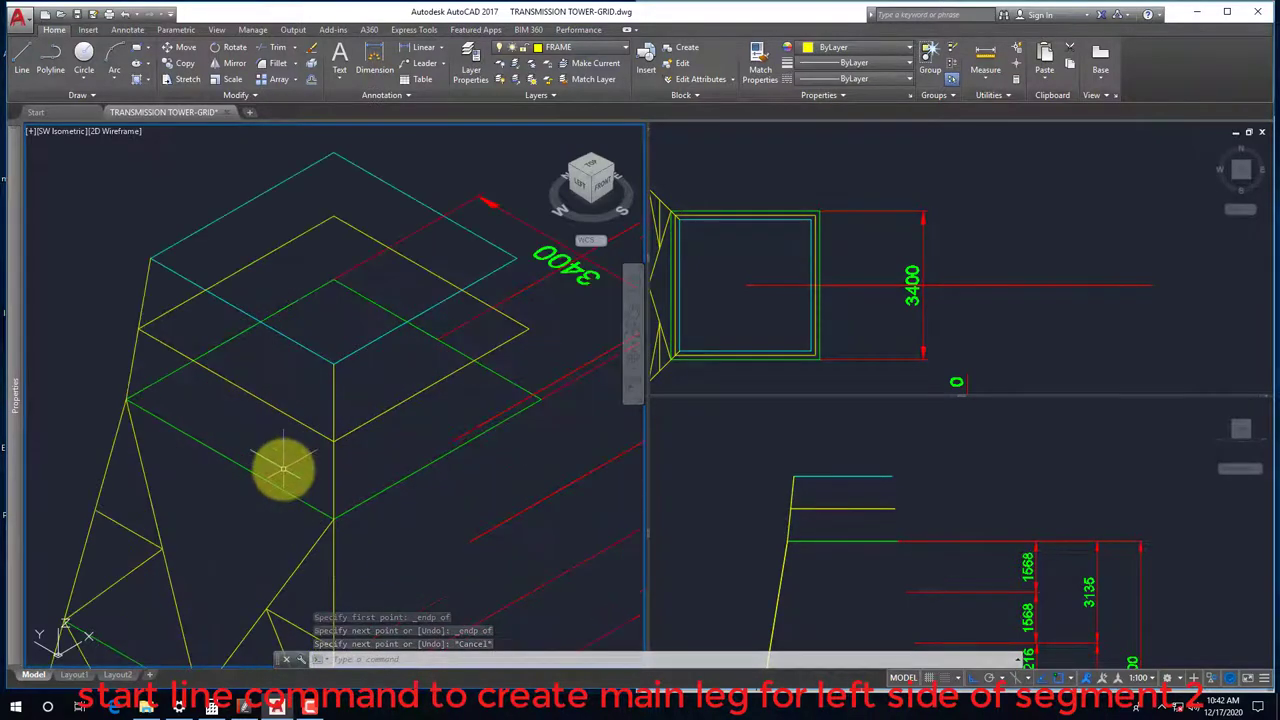
left_click(268, 418)
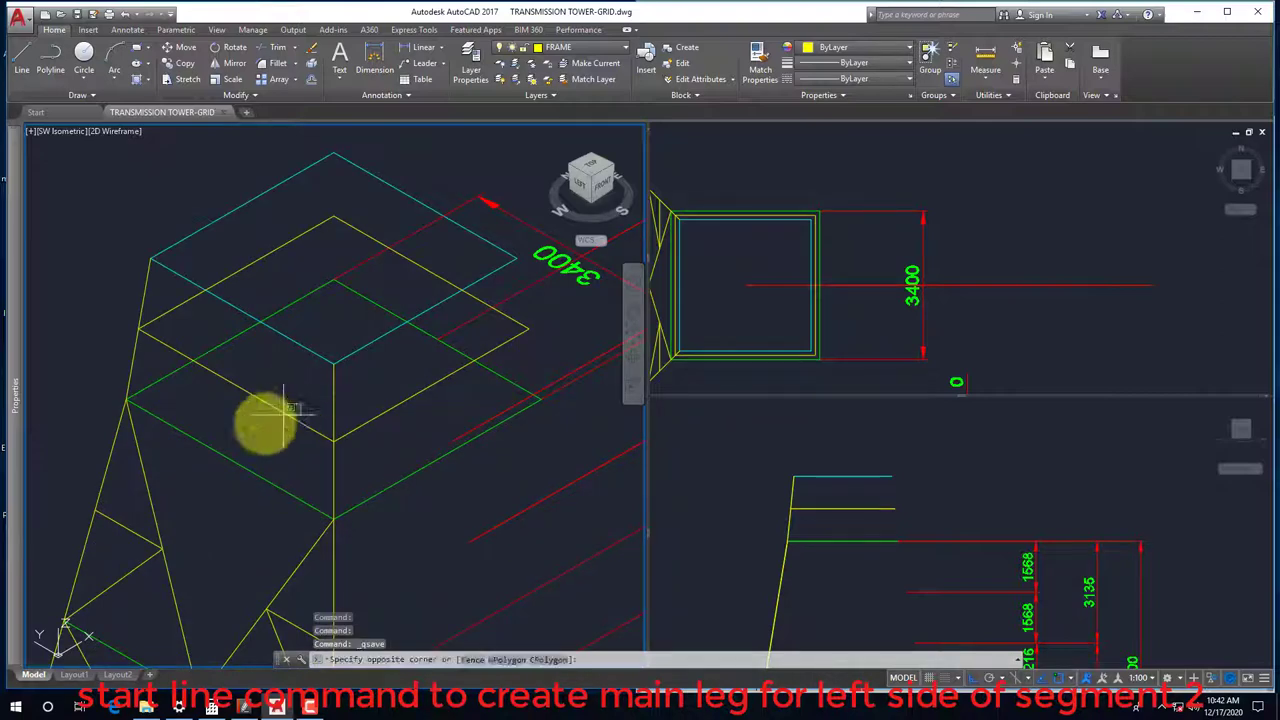
key("Escape")
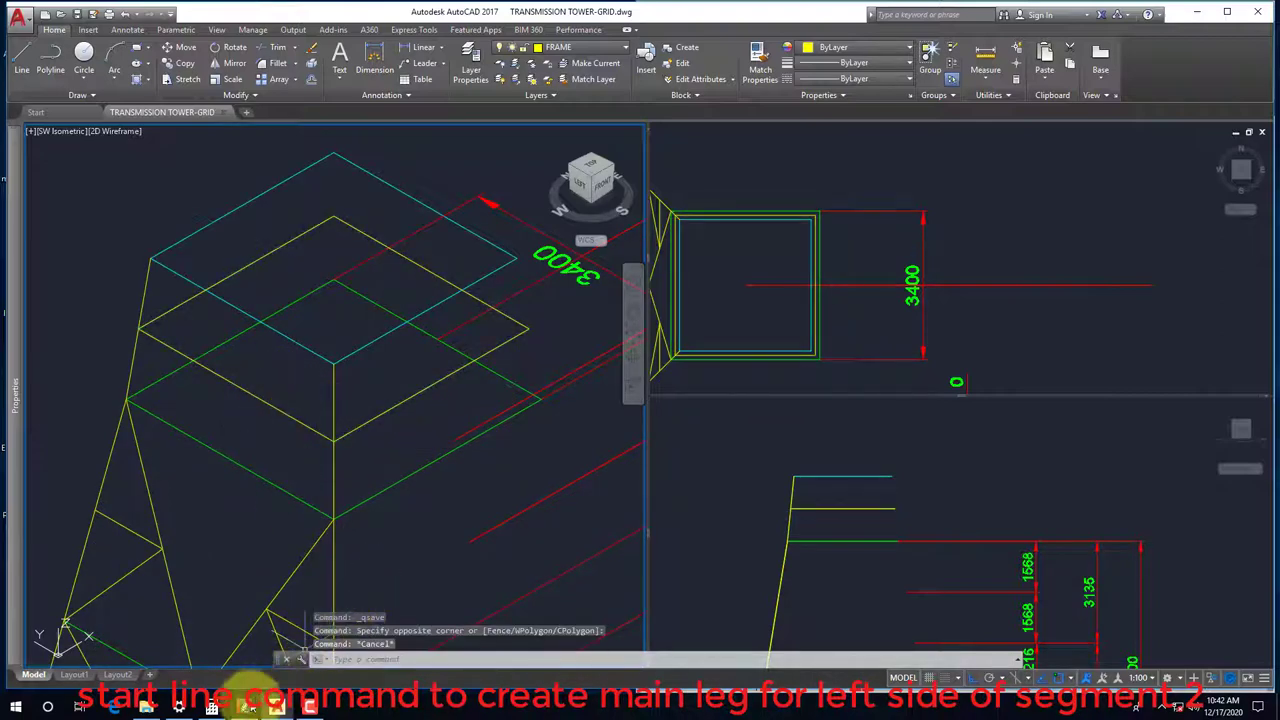
left_click(246, 707)
mouse_move(930, 313)
left_mouse_down()
mouse_move(943, 420)
mouse_move(1040, 423)
left_mouse_up()
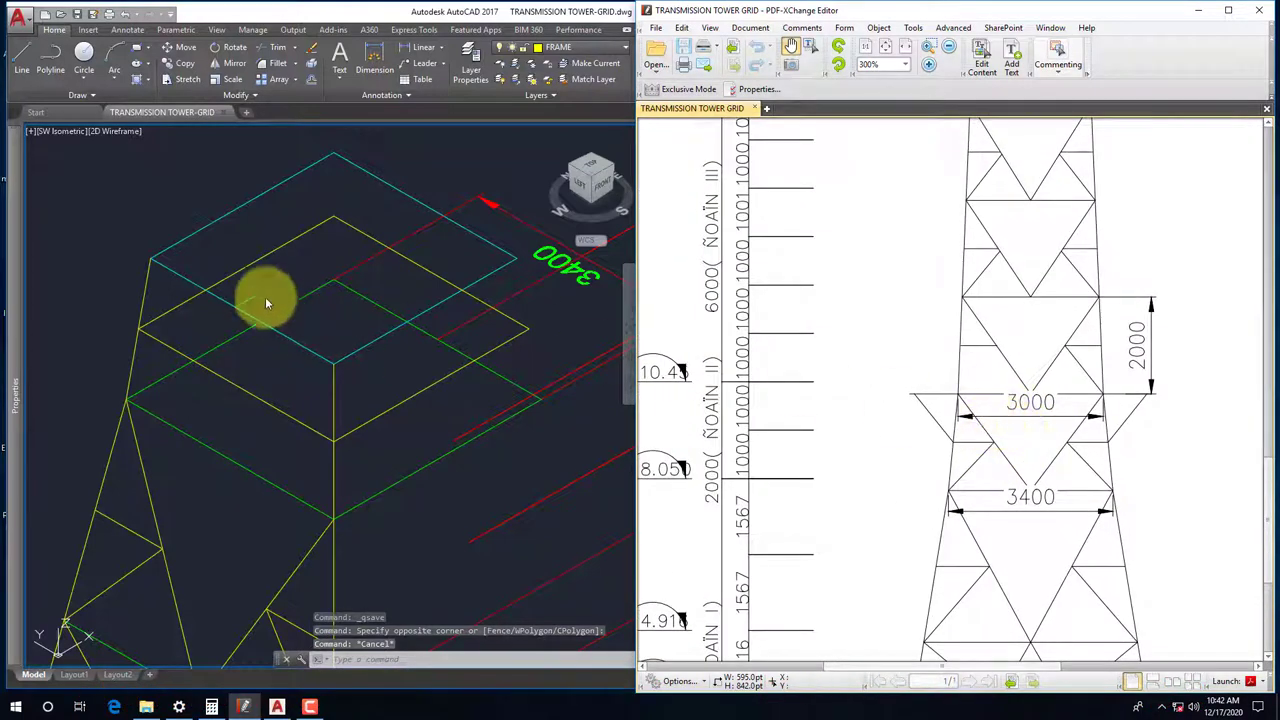
Draw a diagonal brace from a frame corner endpoint to an edge midpoint
left_click(114, 242)
type("l")
key("Return")
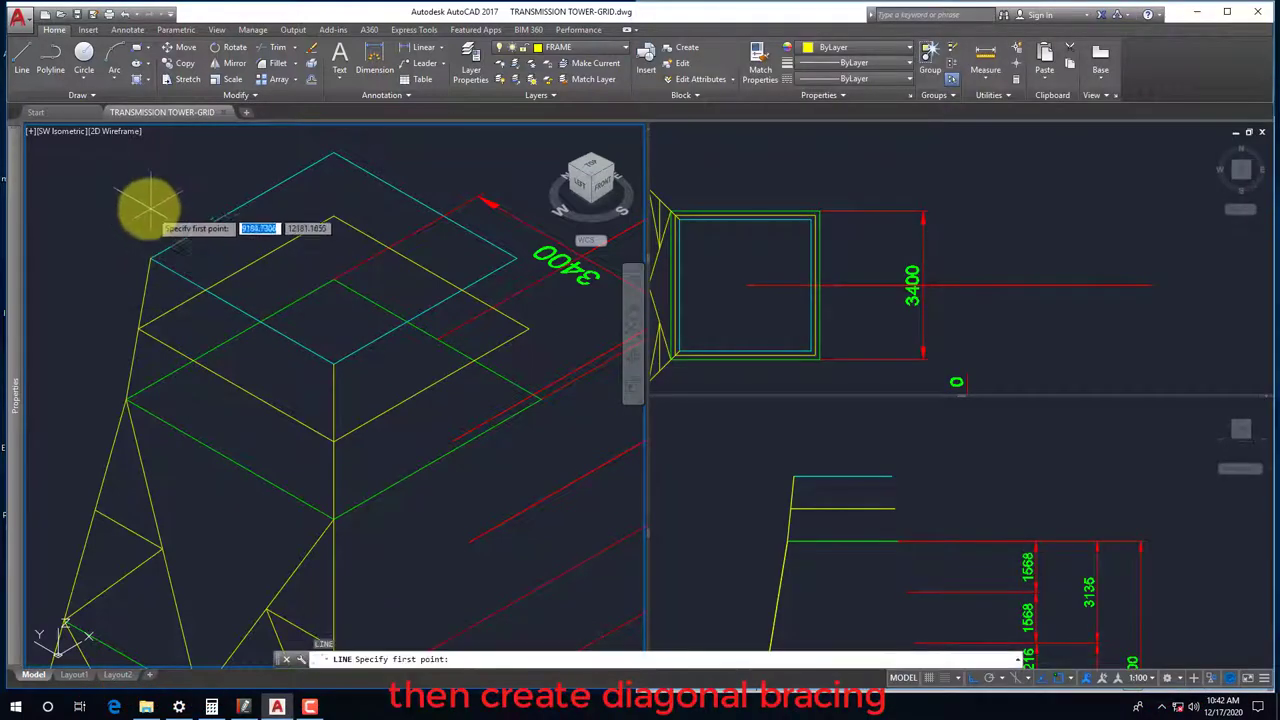
right_click(145, 210, "shift")
left_click(195, 286)
left_click(152, 260)
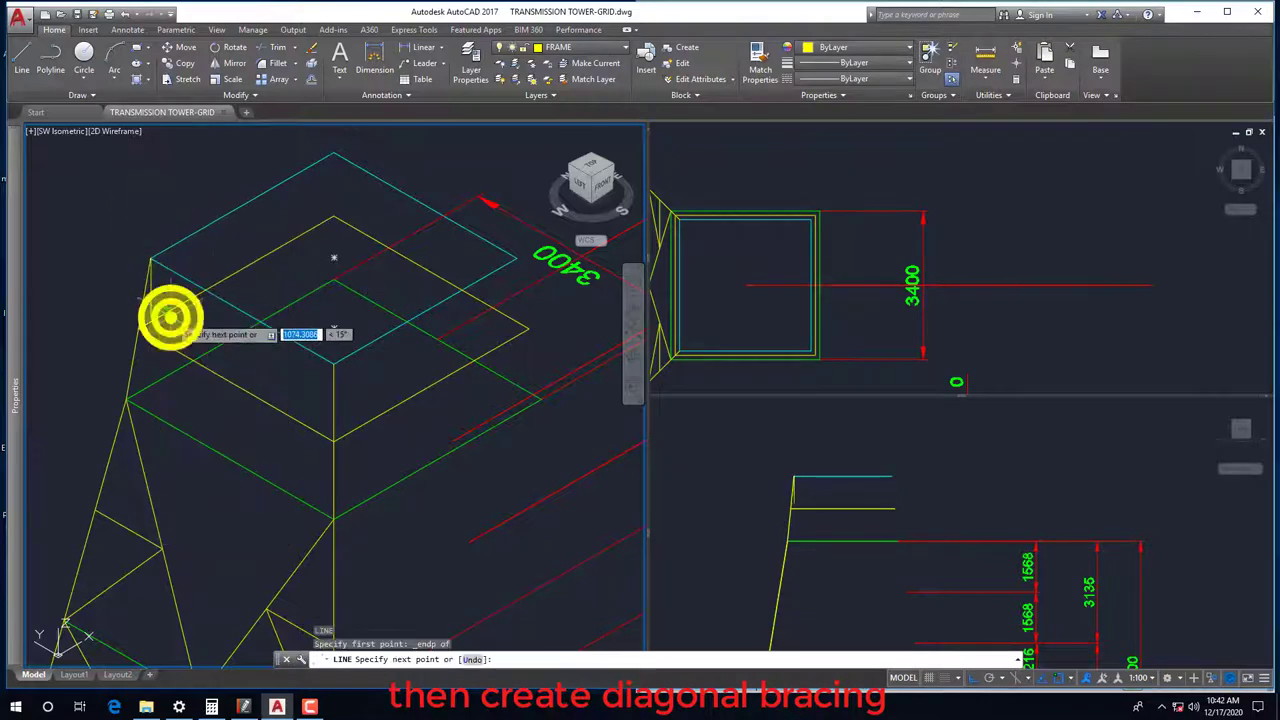
right_click(163, 312, "shift")
left_click(200, 420)
left_click(233, 461)
key("Return")
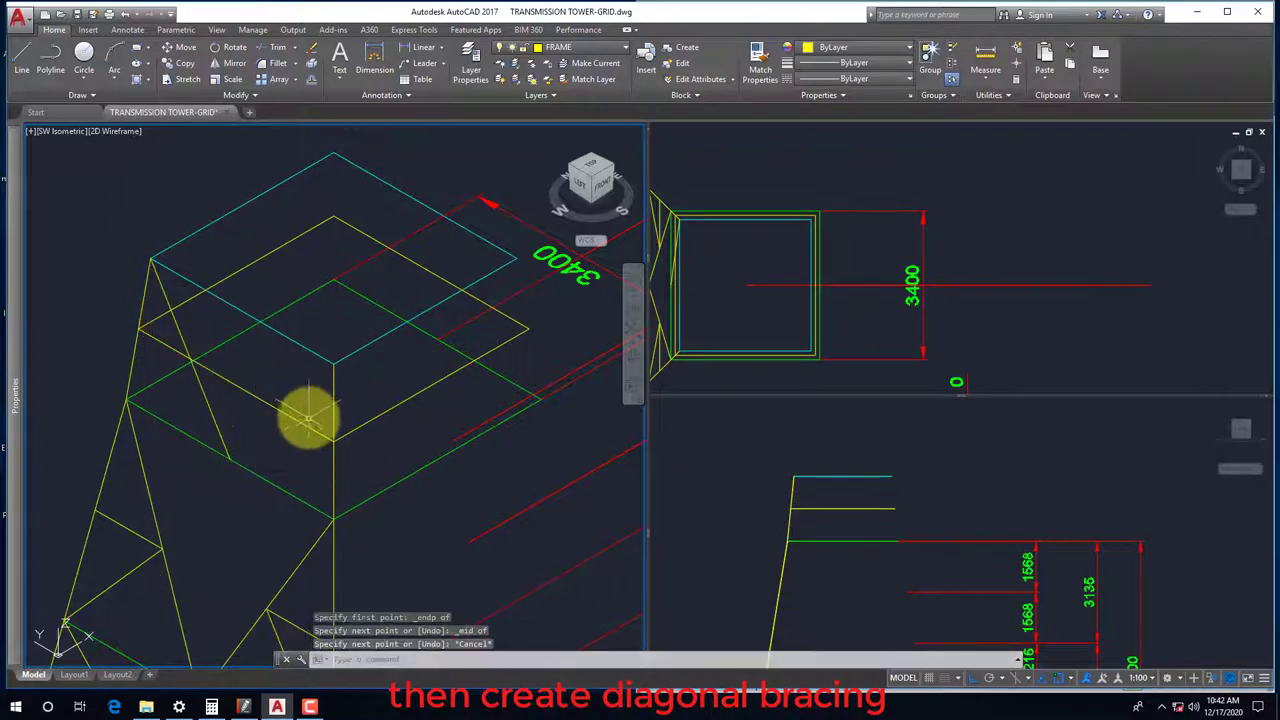
Draw a second brace between two frame endpoints, ending at the top endpoint
key("Return")
right_click(258, 442, "shift")
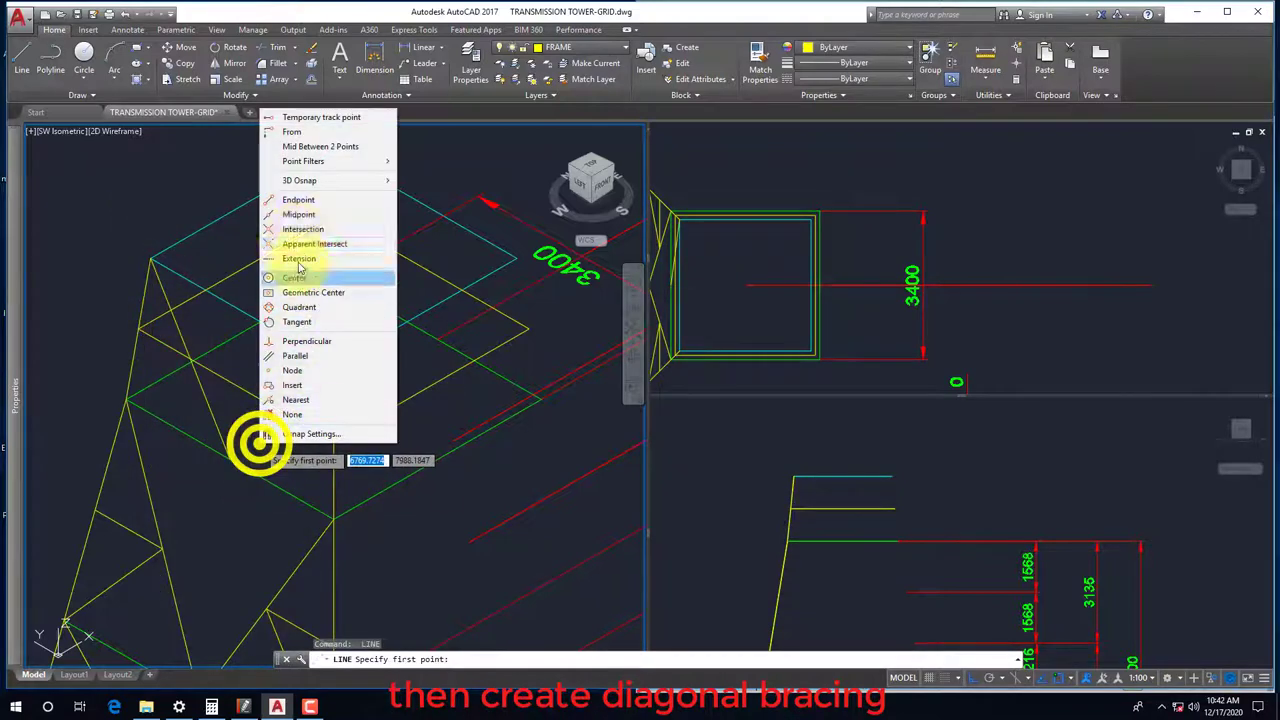
left_click(298, 199)
left_click(240, 445)
right_click(266, 440, "shift")
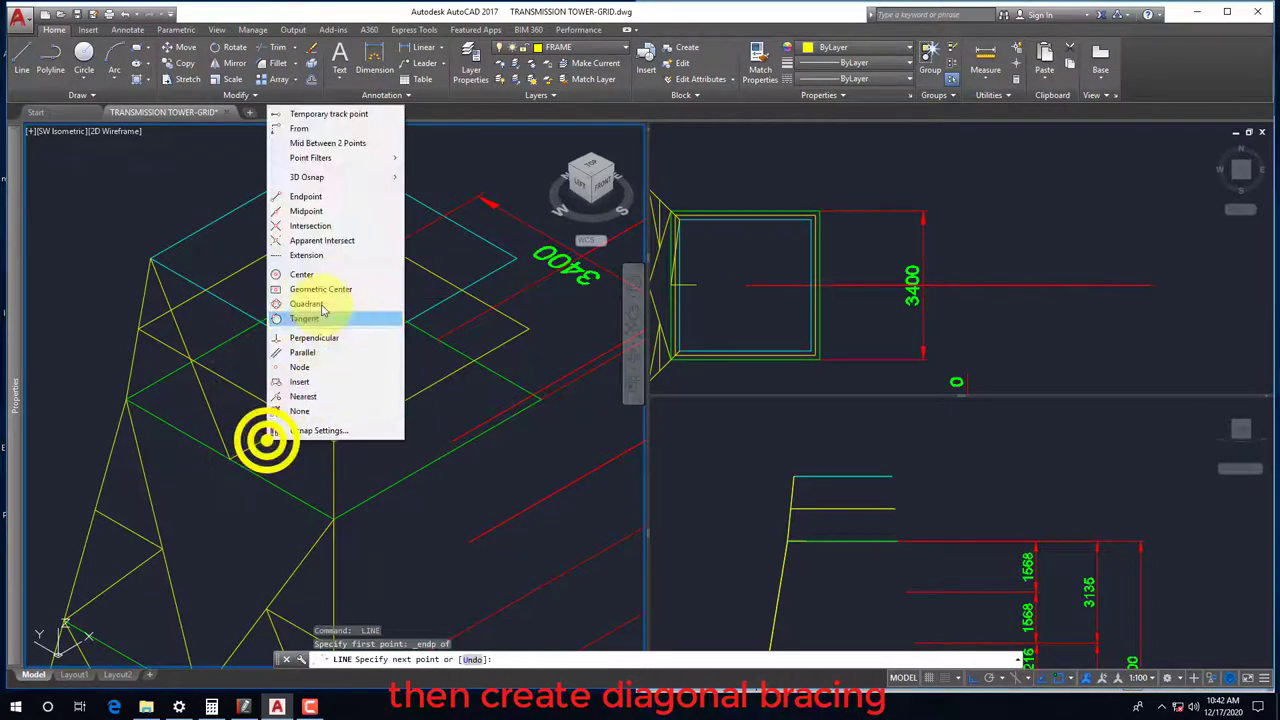
left_click(305, 196)
left_click(325, 375)
key("Escape")
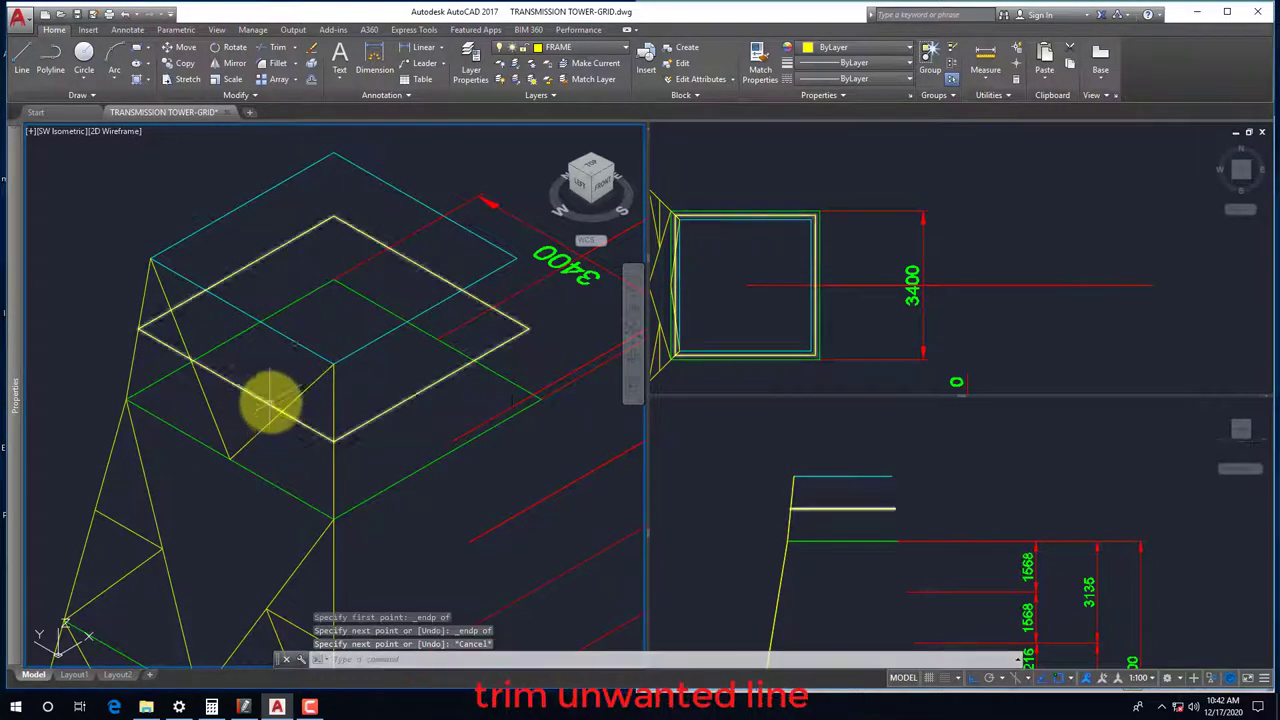
Start TRIM, orbit the tower to a custom angle and compare it with the PDF reference
type("tr")
key("Return")
key("Return")
scroll(282, 371, "down", 2)
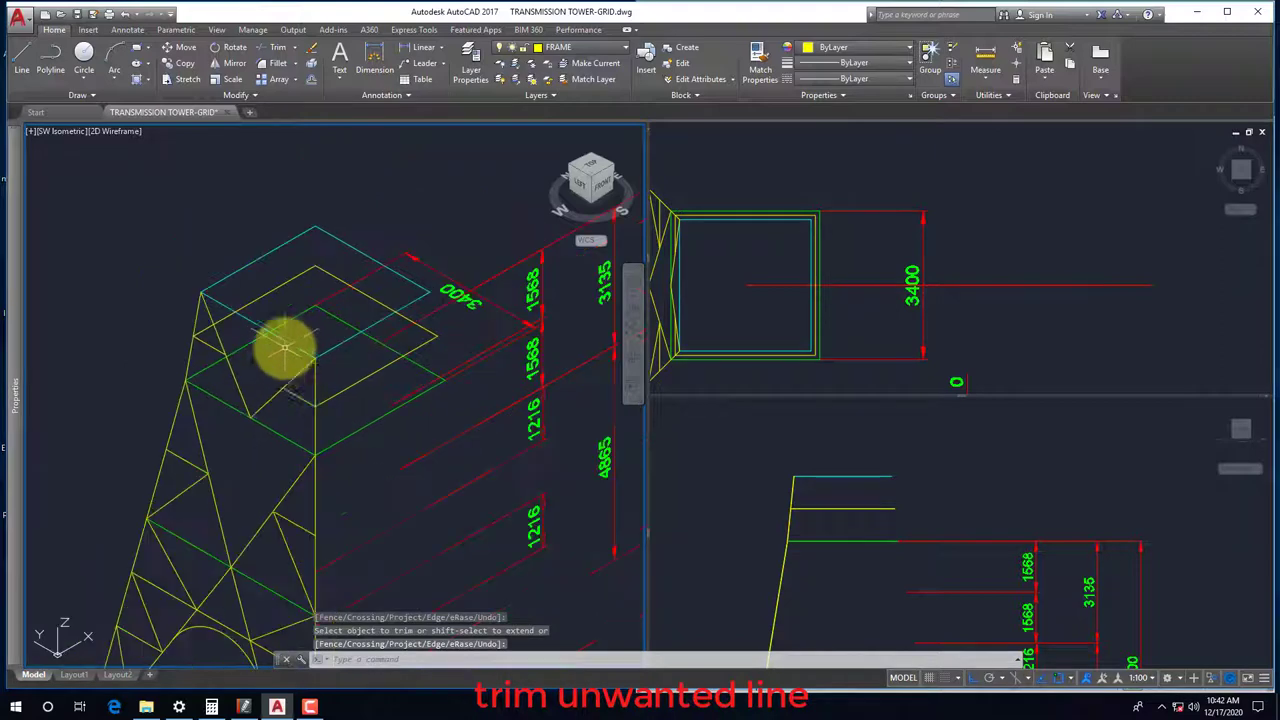
mouse_move(295, 398)
middle_mouse_down("shift")
mouse_move(251, 451)
mouse_move(306, 380)
mouse_move(345, 382)
middle_mouse_up("shift")
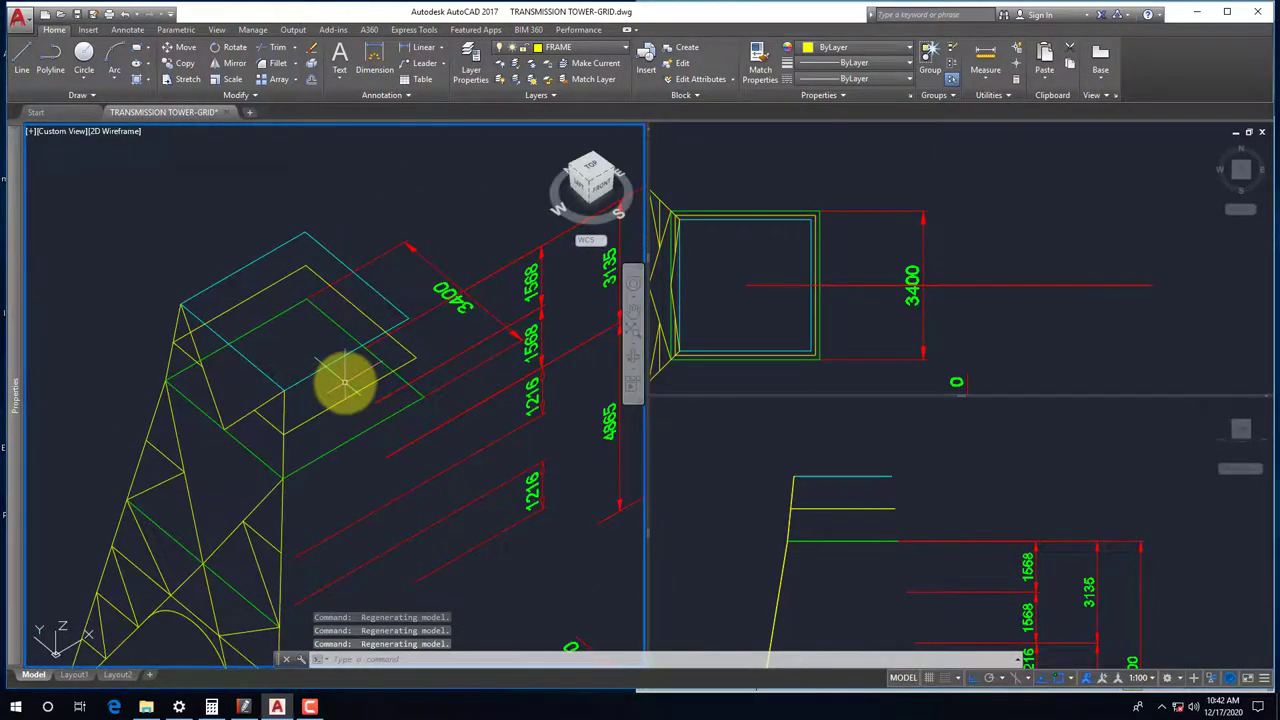
left_click(245, 707)
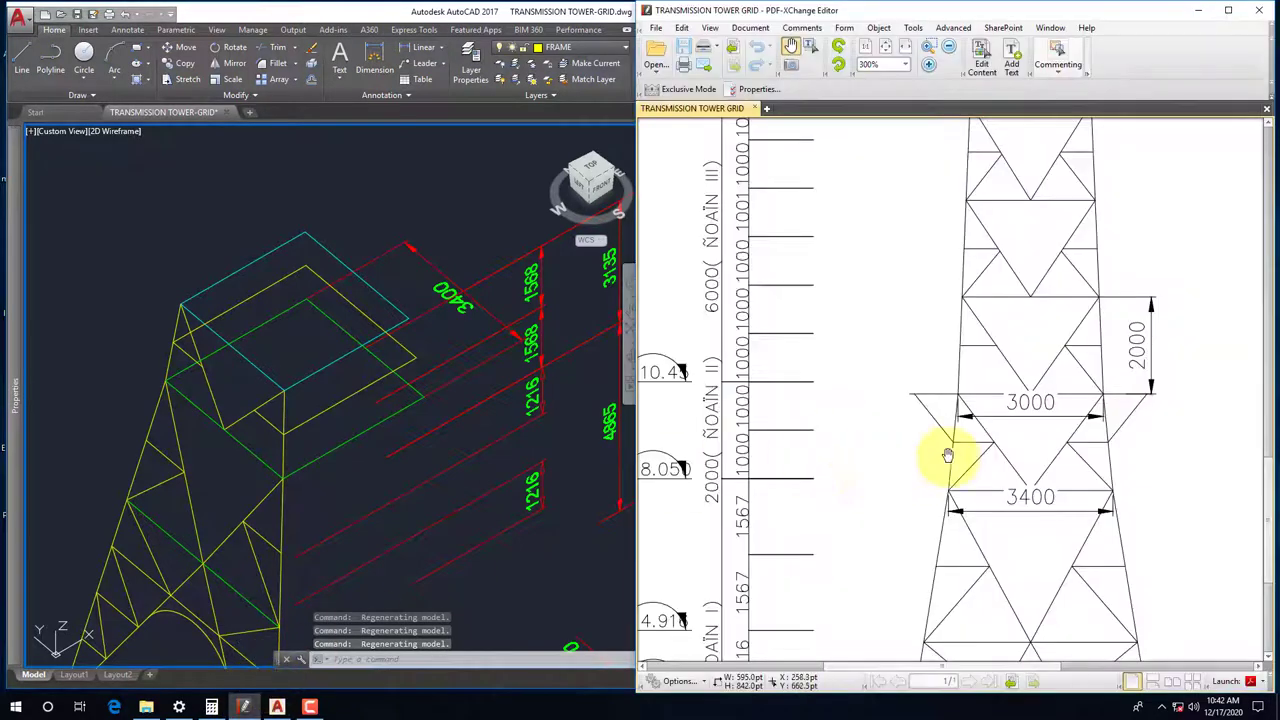
left_click(157, 349)
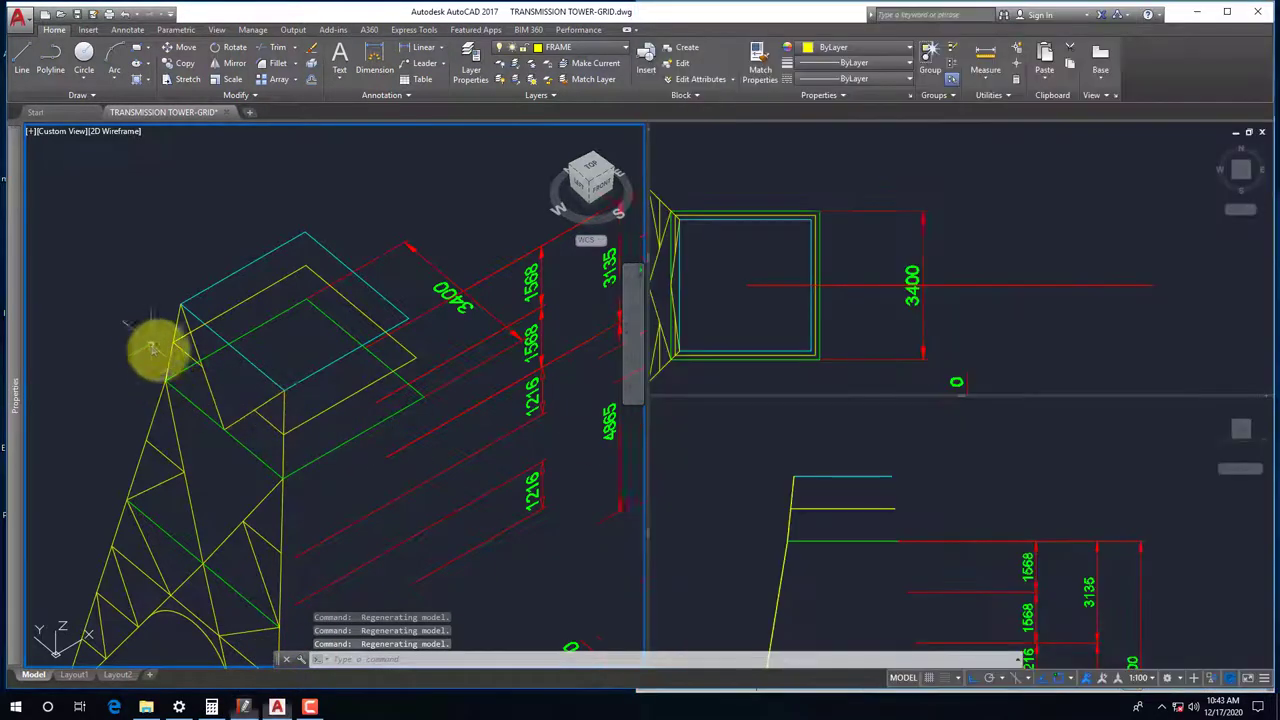
scroll(187, 372, "up", 5)
Draw another brace from a corner endpoint to a leg endpoint
type("l")
key("Return")
right_click(268, 352, "shift")
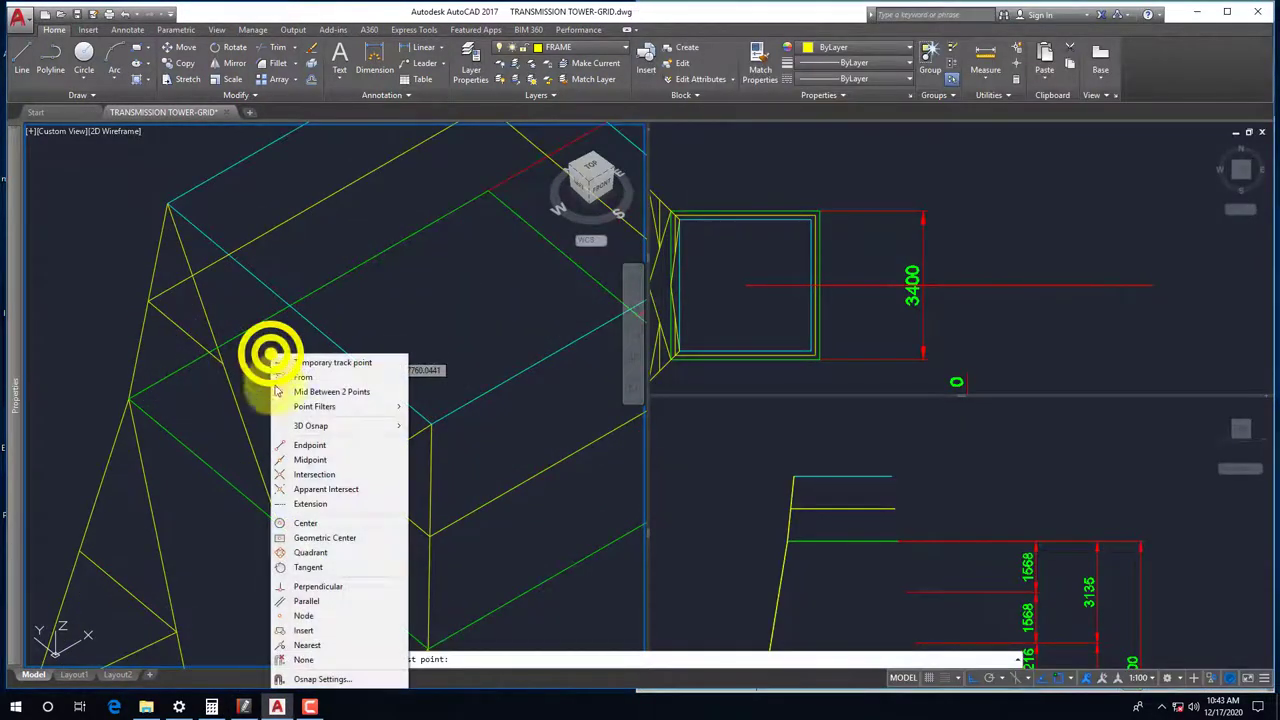
left_click(300, 443)
left_click(200, 429)
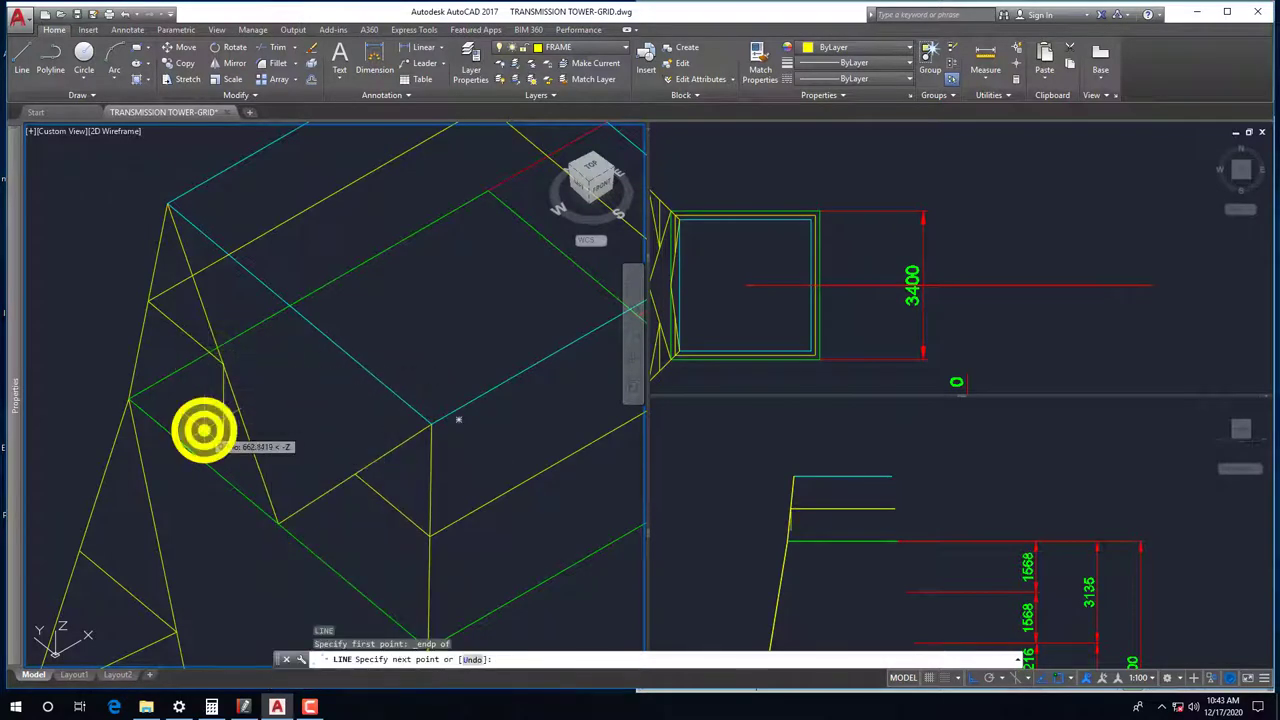
right_click(203, 430, "shift")
left_click(235, 186)
left_click(177, 380)
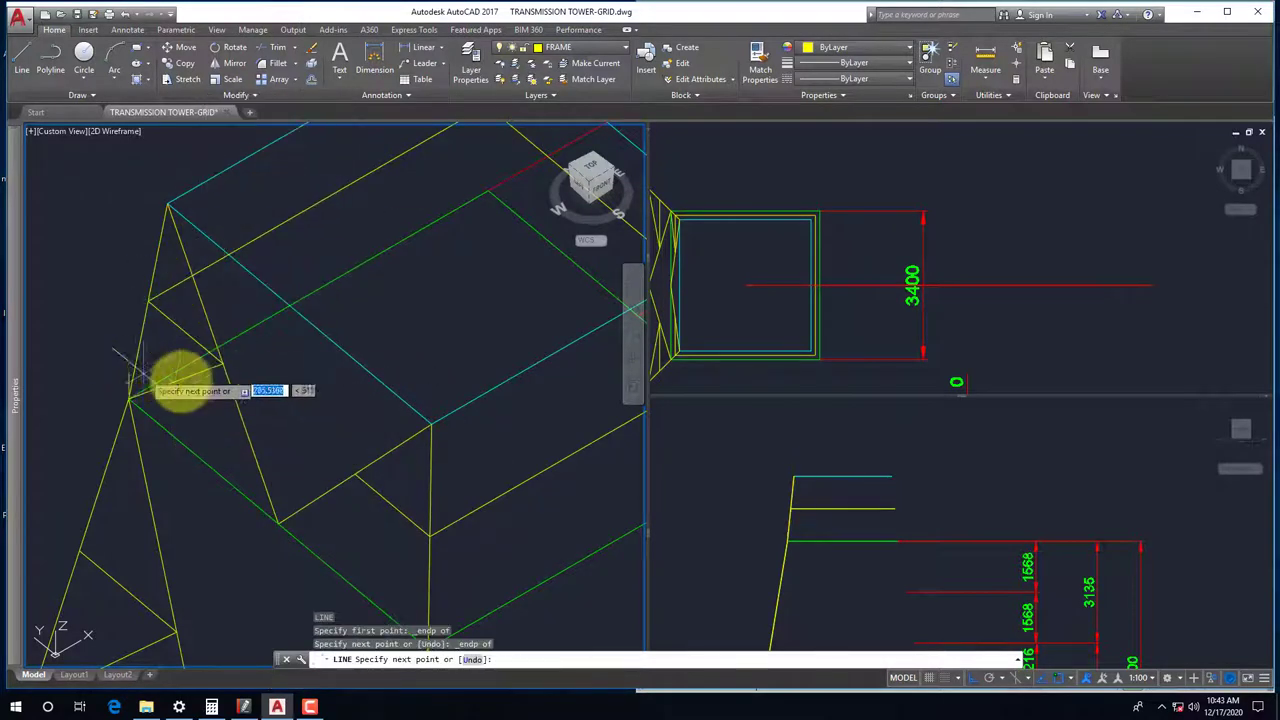
Attempt a further endpoint-to-endpoint brace, cancel it, and reorient the tower
key("Return")
key("Return")
right_click(300, 390, "shift")
left_click(340, 143)
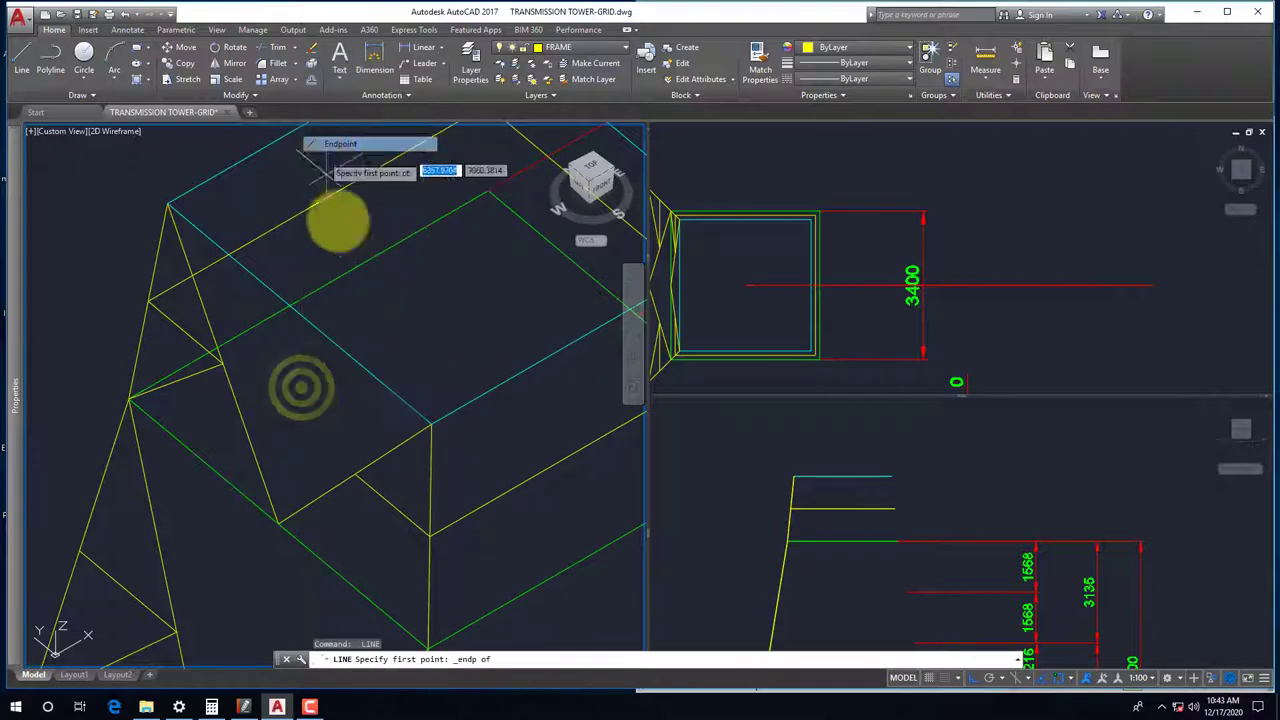
left_click(375, 545)
right_click(375, 545, "shift")
left_click(400, 297)
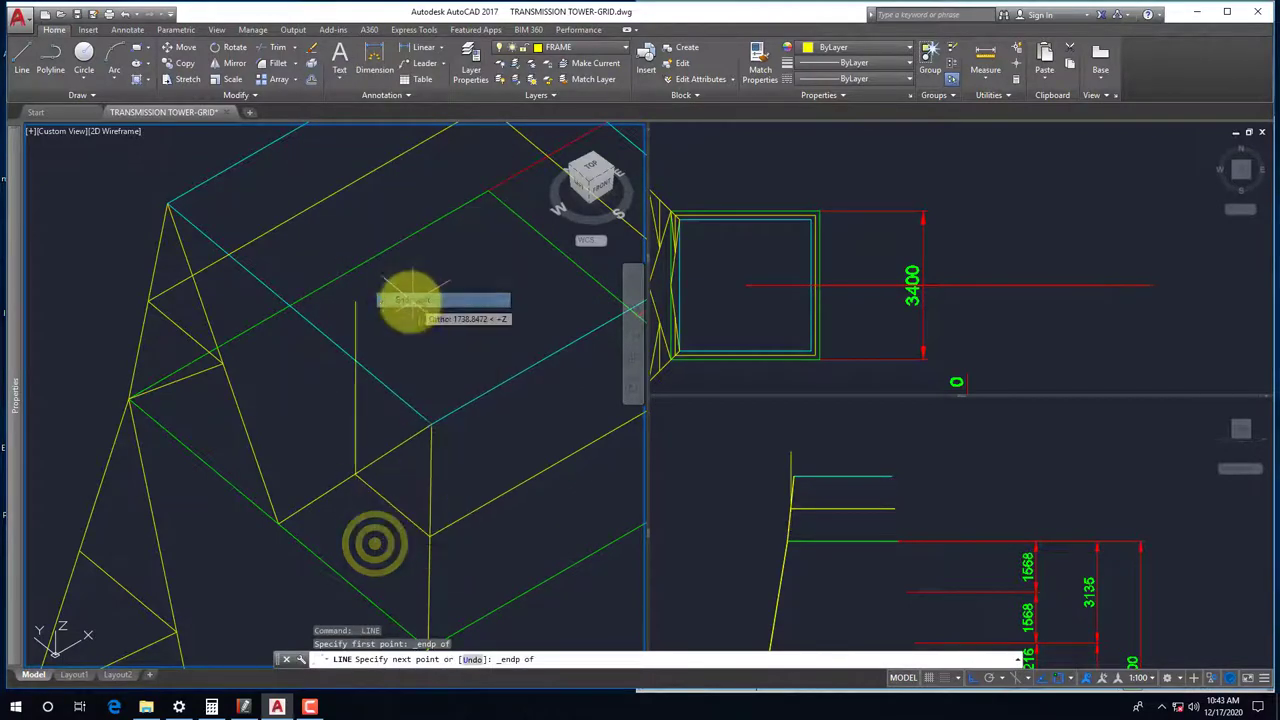
middle_click_drag(400, 297, 414, 477, "shift")
key("Escape")
mouse_move(351, 400)
middle_mouse_down("shift")
mouse_move(337, 343)
mouse_move(346, 260)
mouse_move(362, 374)
middle_mouse_up("shift")
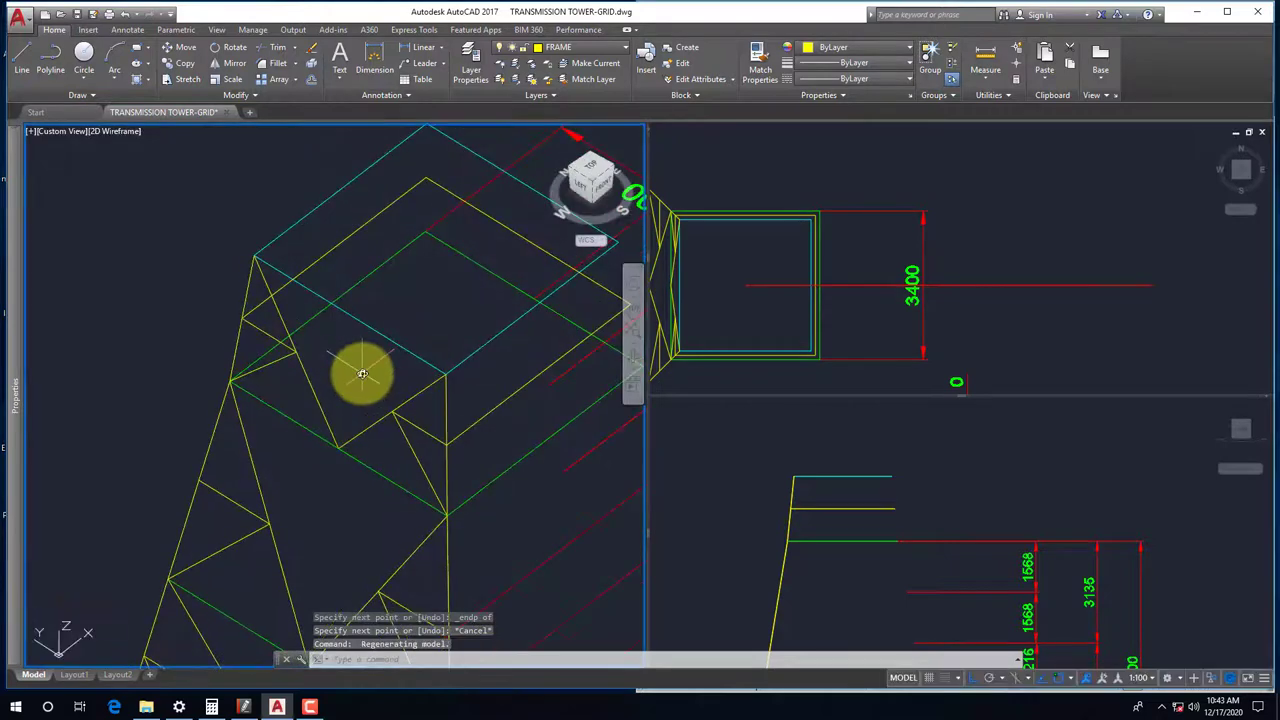
left_click(790, 468)
In the Front view, explode the top frame lines and erase them with the leftover lines
left_click_drag(858, 563, 831, 500)
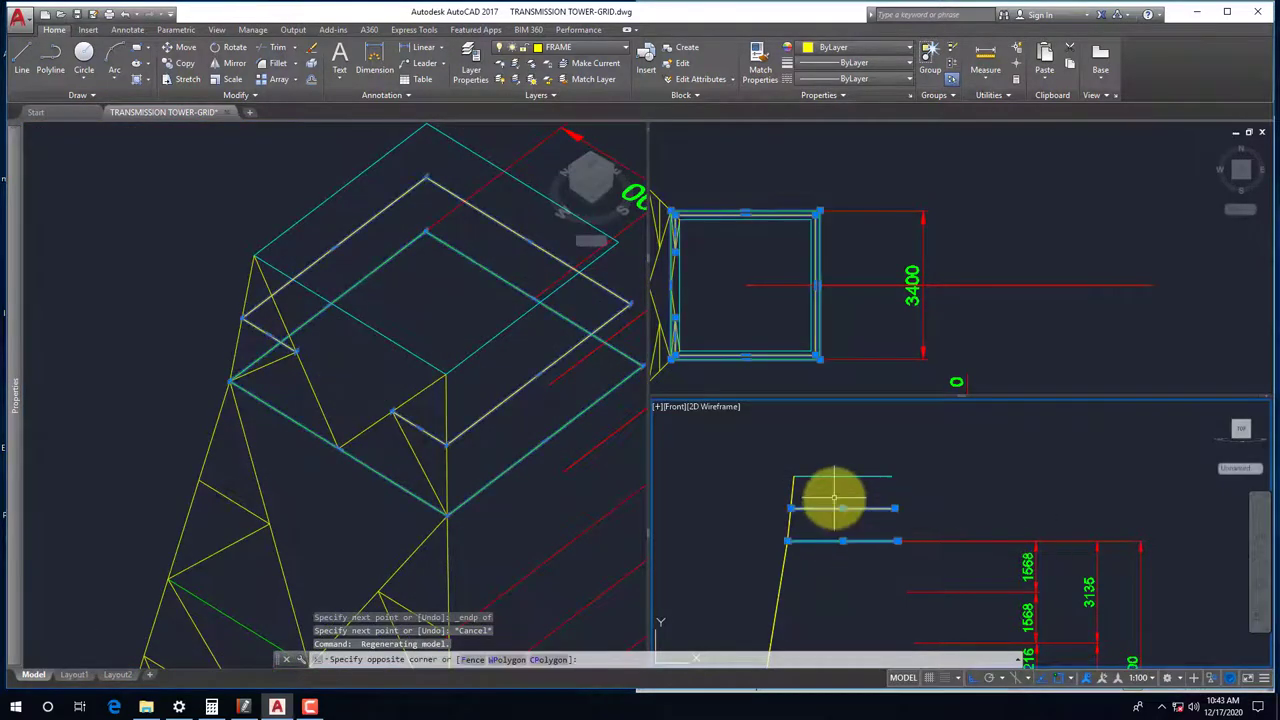
type("x")
key("Return")
left_click(850, 535)
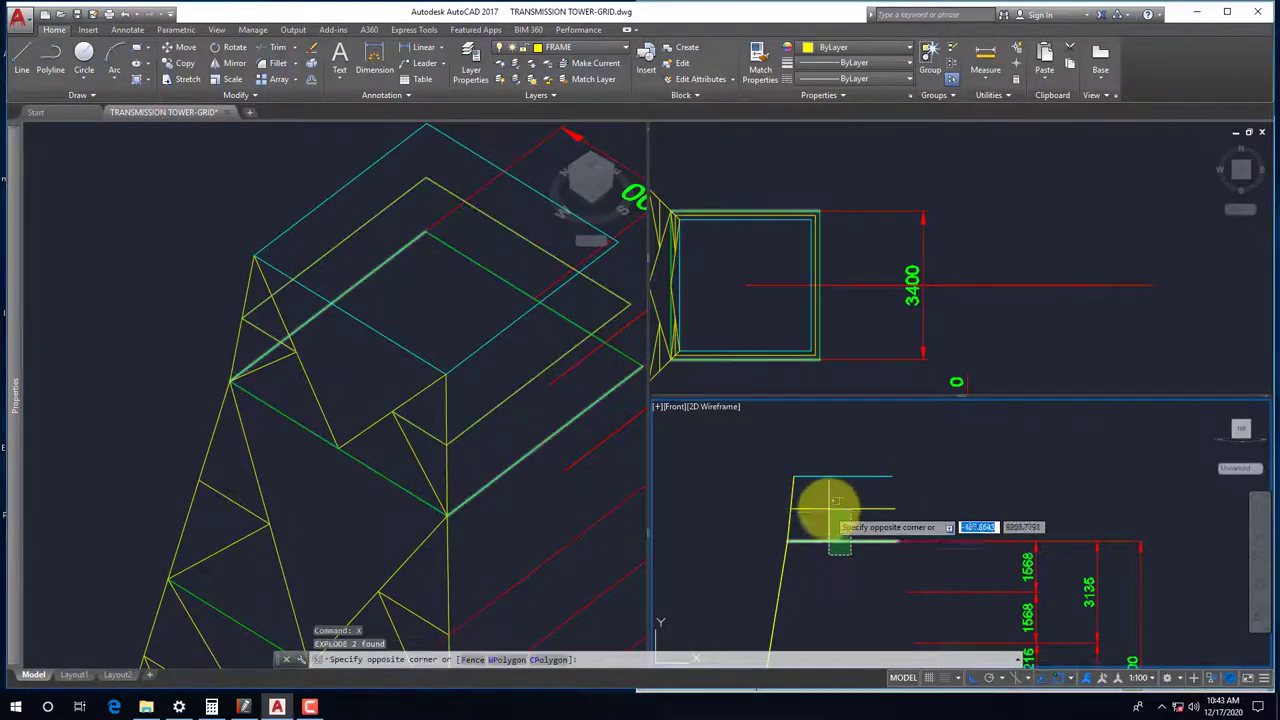
type("e")
key("Return")
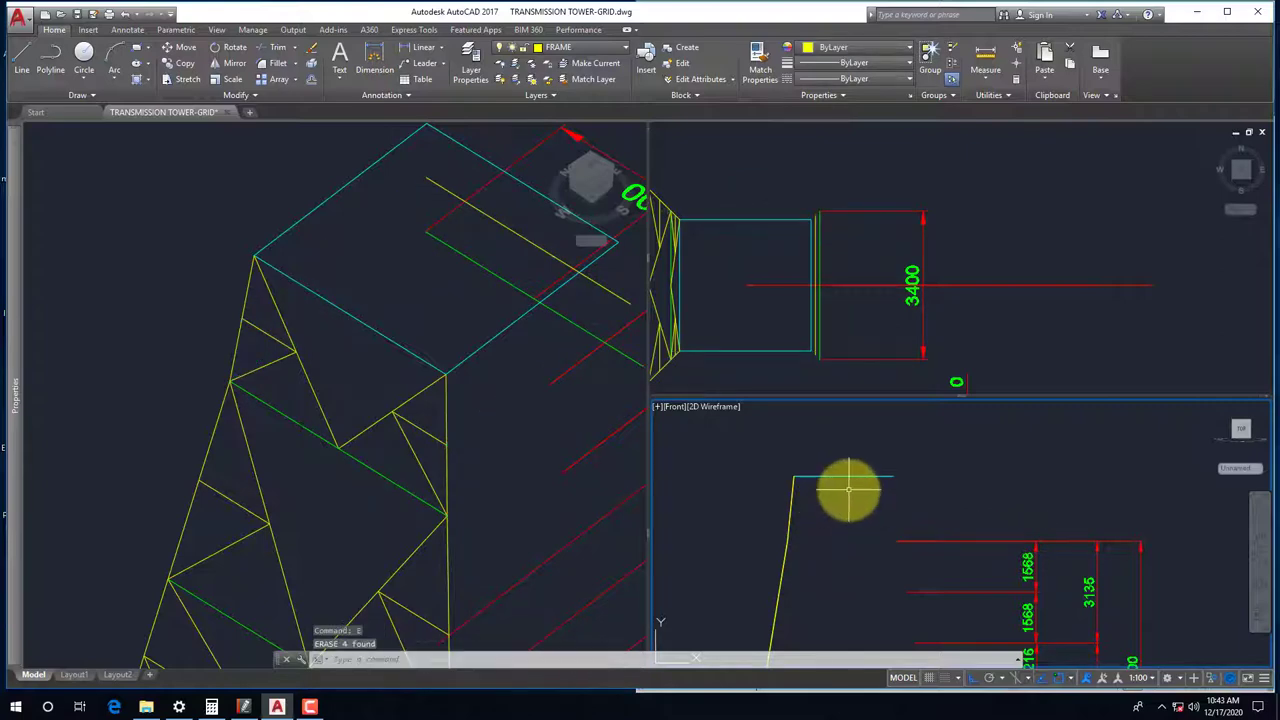
left_click(848, 489)
left_click(906, 545)
type("e")
key("Return")
Orbit the 3D view to check the cleaned-up tower and save the drawing
left_click(551, 434)
mouse_move(551, 434)
middle_mouse_down("shift")
mouse_move(372, 392)
mouse_move(337, 449)
middle_mouse_up("shift")
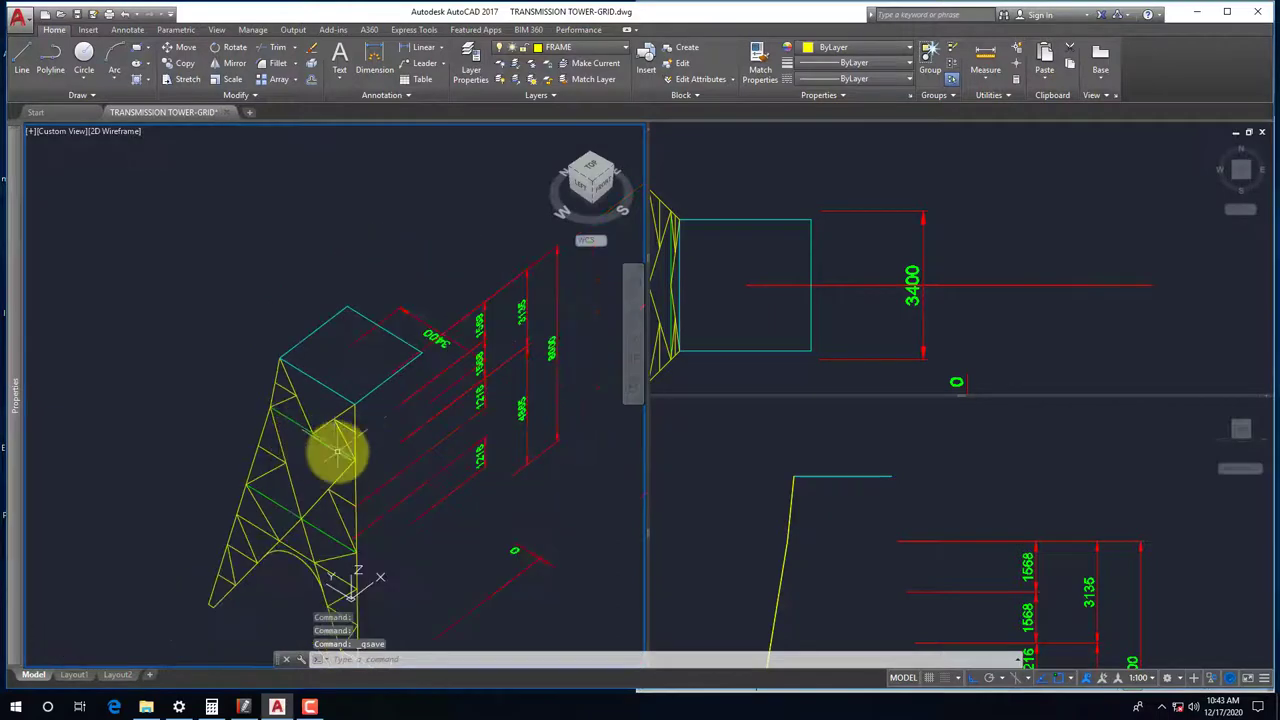
key("ctrl+s")
scroll(356, 418, "up", 2)
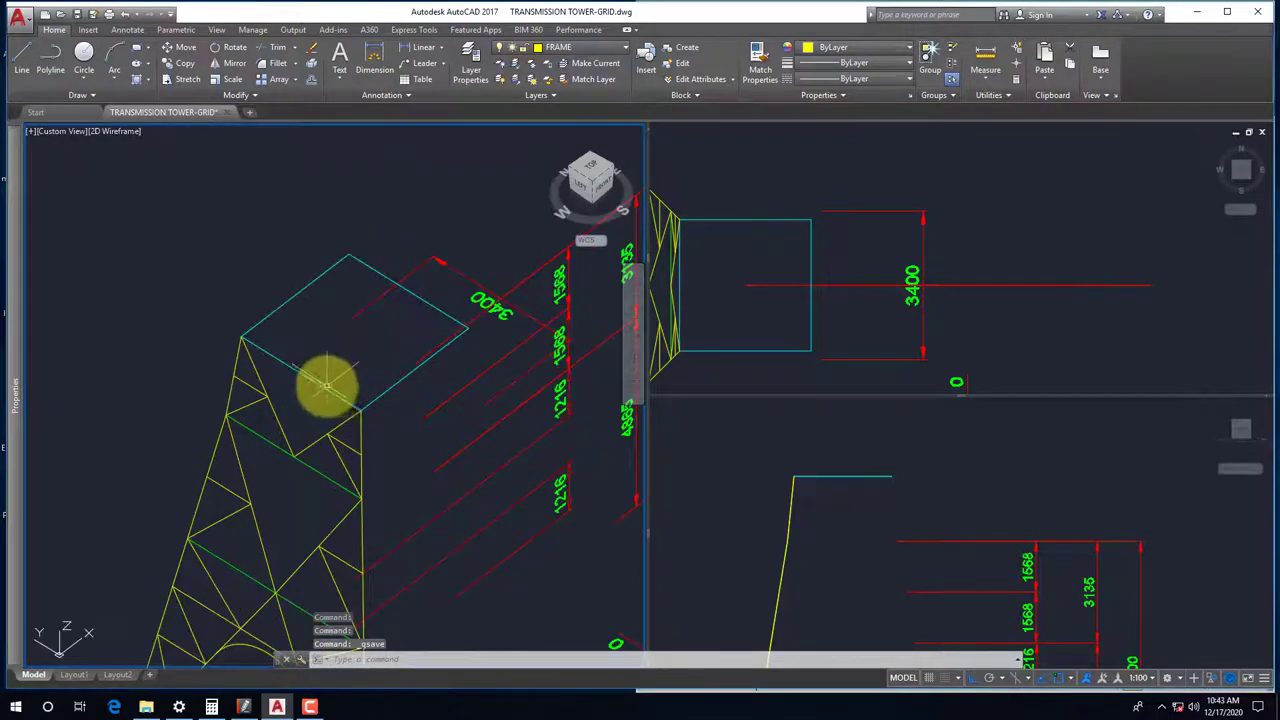
In the top view, replace the 3400 dimension with a 3000 dimension beside the box
left_click(680, 343)
scroll(943, 286, "down", 2)
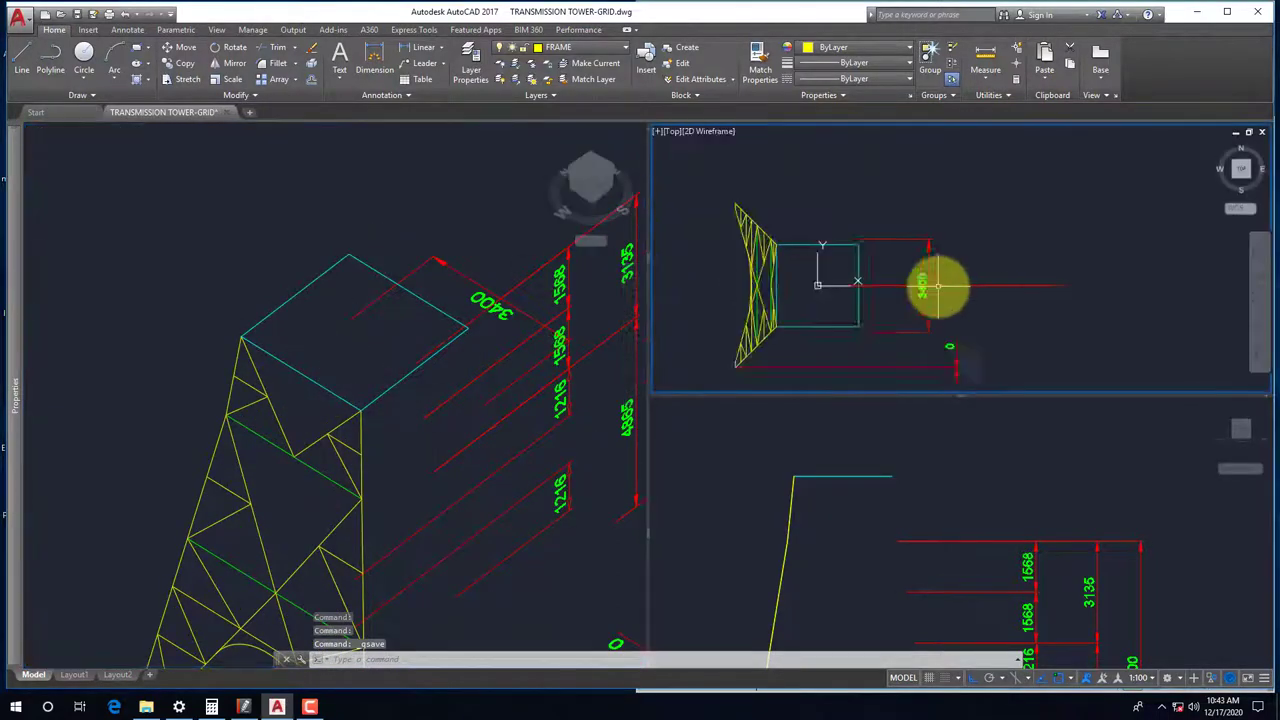
scroll(855, 297, "up", 2)
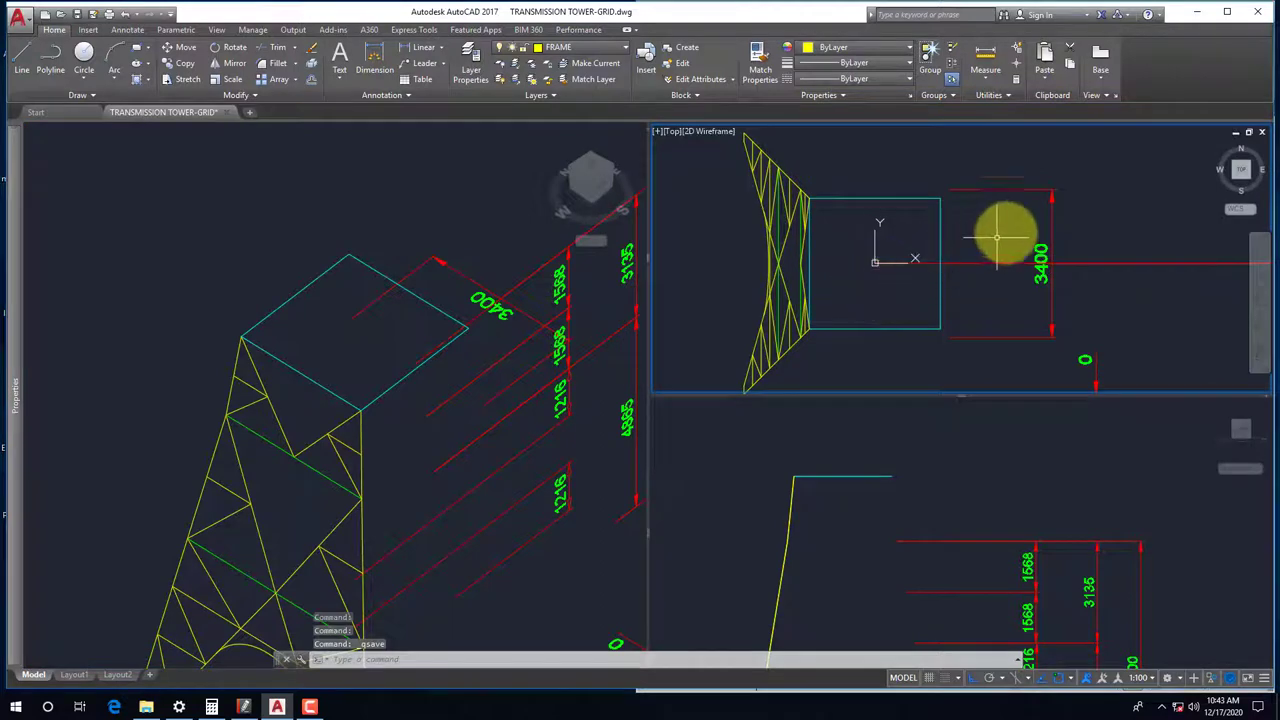
left_click(980, 189)
type("E")
key("Return")
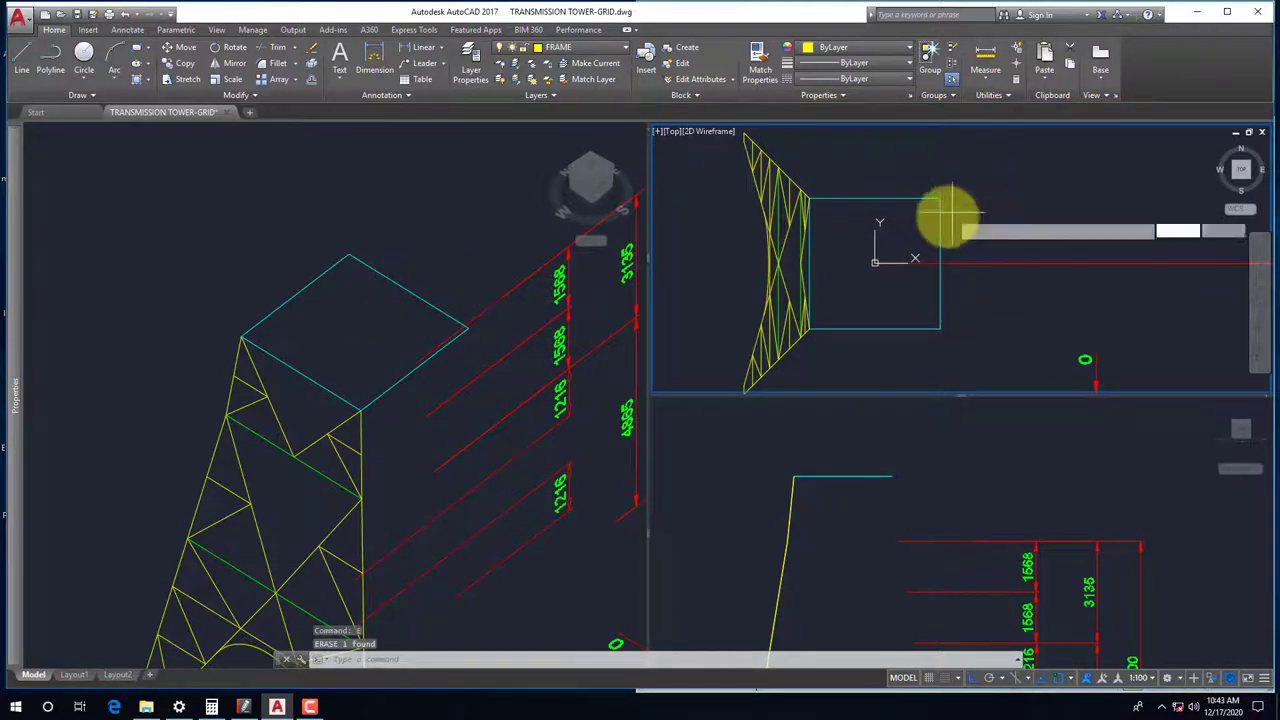
key("Return")
key("Return")
left_click(940, 222)
left_click(998, 231)
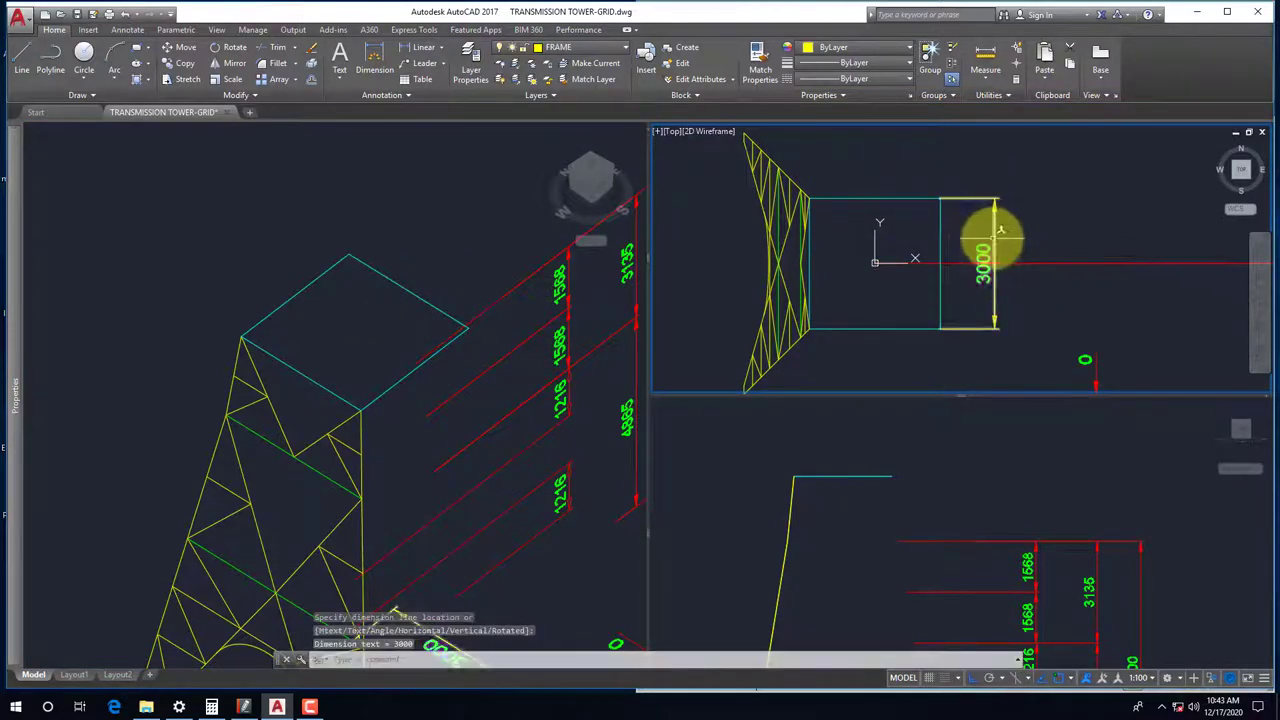
Place a 10000 vertical dimension in the front view, then delete it
left_click(490, 264)
left_click(900, 350)
left_click(975, 436)
scroll(832, 462, "down", 3)
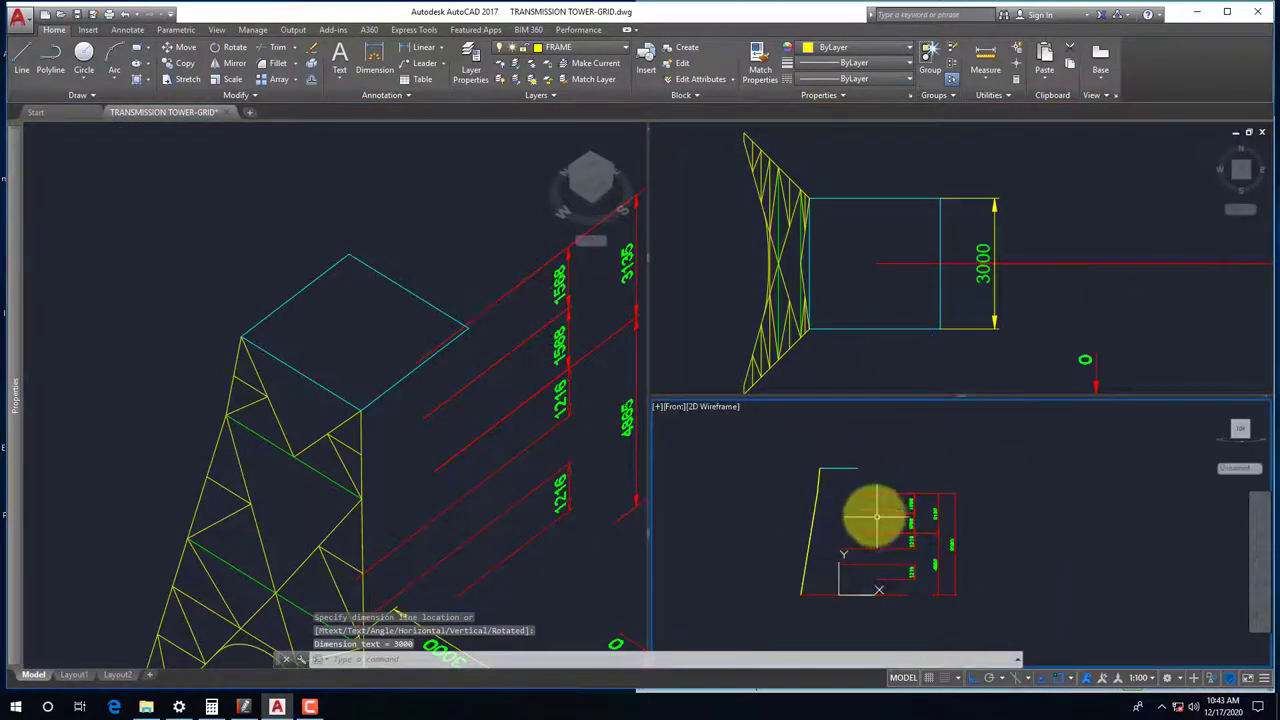
key("Return")
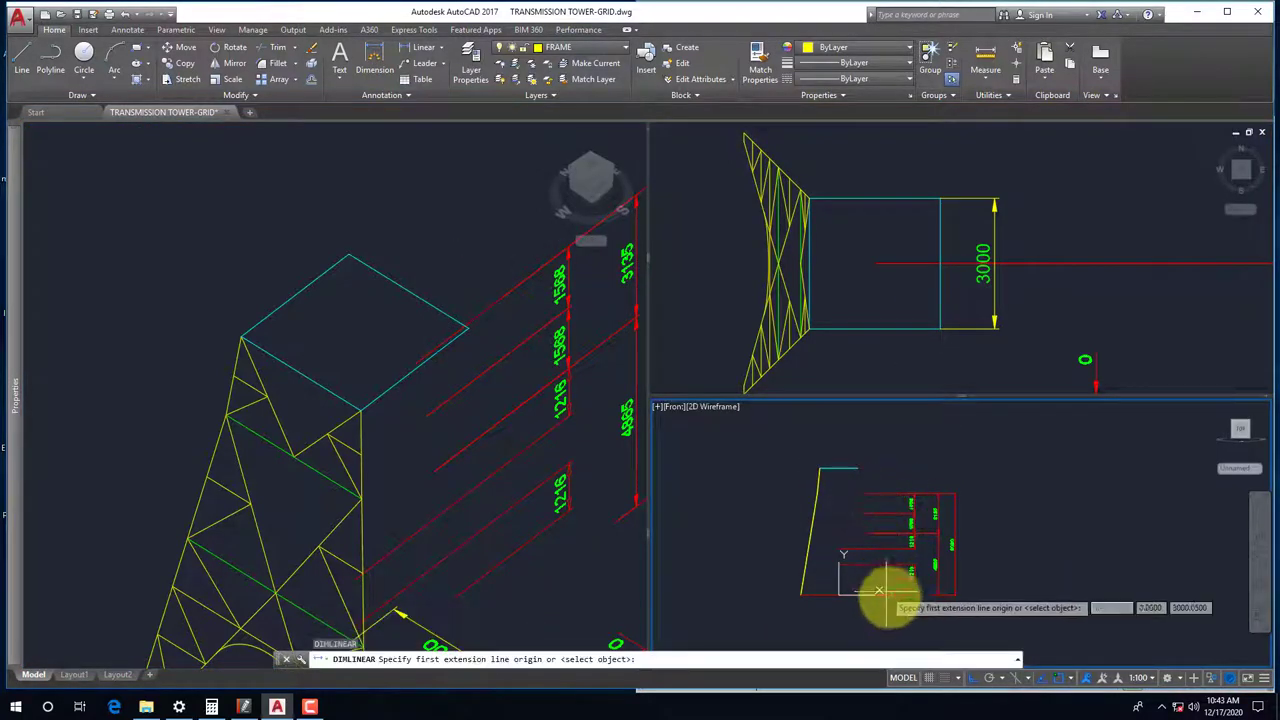
left_click(838, 594)
left_click(853, 462)
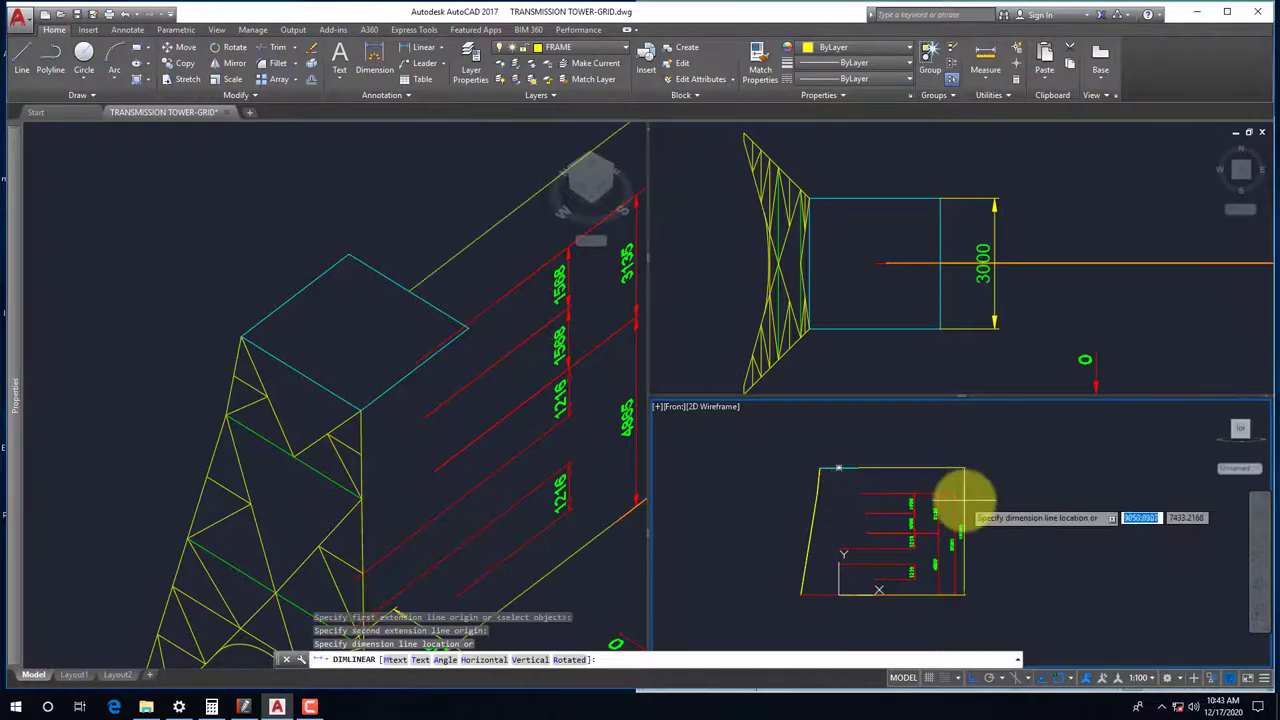
left_click(965, 515)
scroll(1022, 535, "up", 3)
scroll(1022, 535, "down", 5)
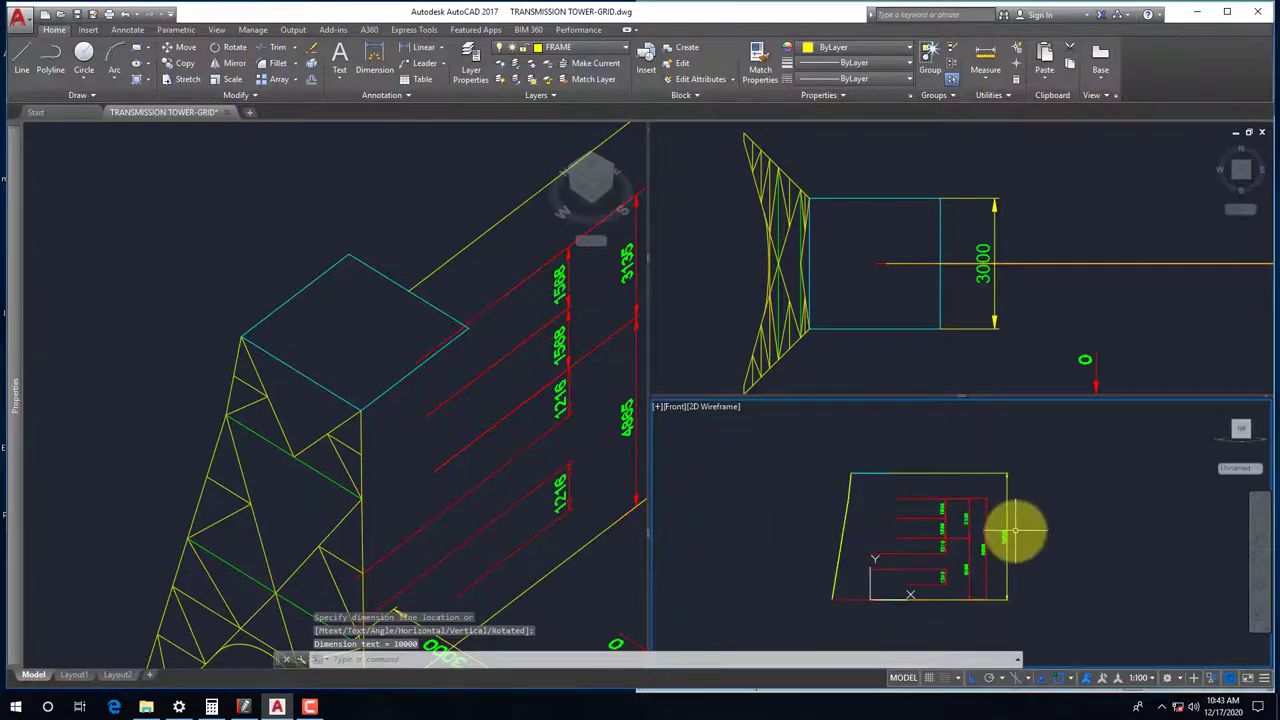
left_click(1006, 494)
type("e")
key("Return")
key("Escape")
With DIM as the current layer, place the 10000 vertical dimension beside the others
left_click(975, 340)
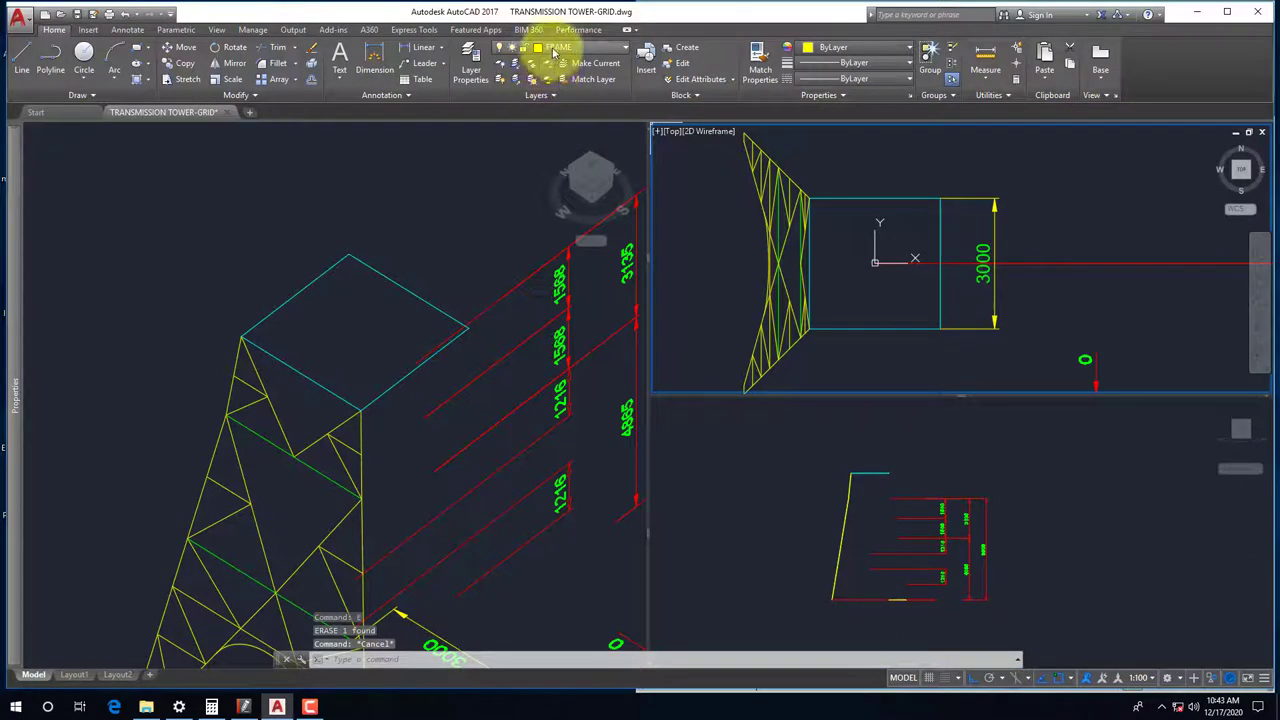
left_click(553, 52)
left_click(558, 111)
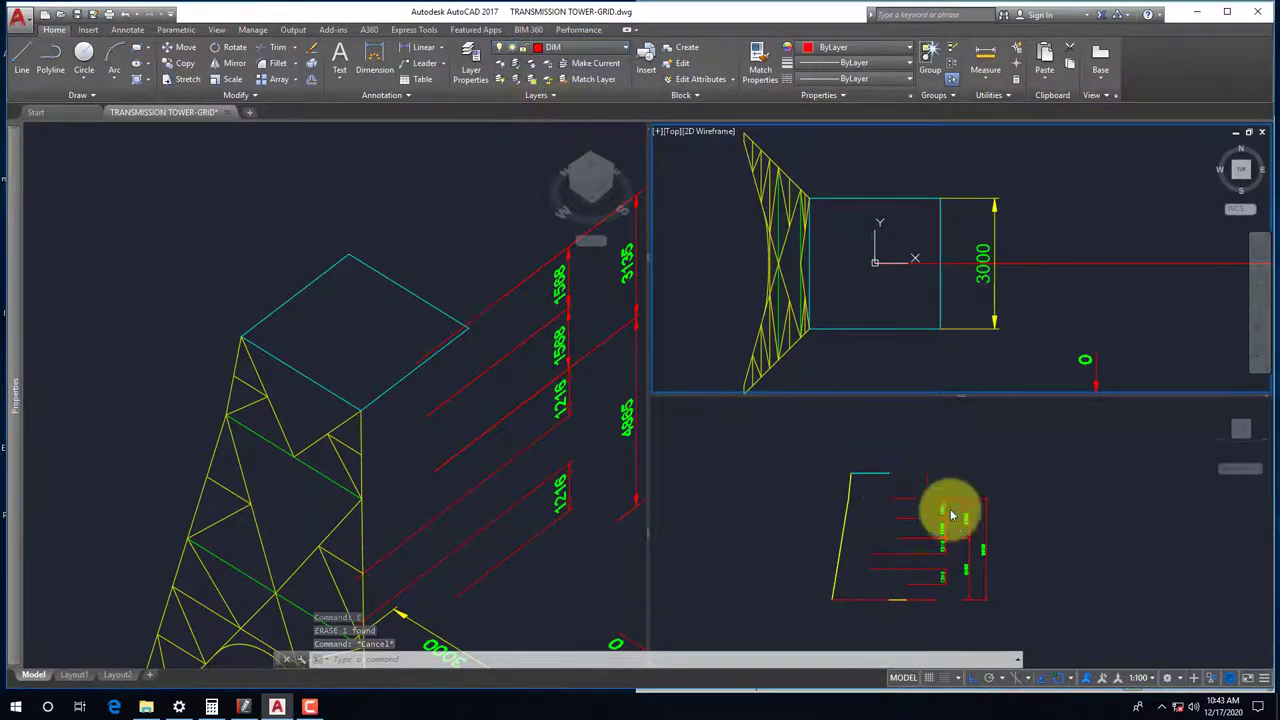
left_click(1016, 541)
type("dli")
key("Return")
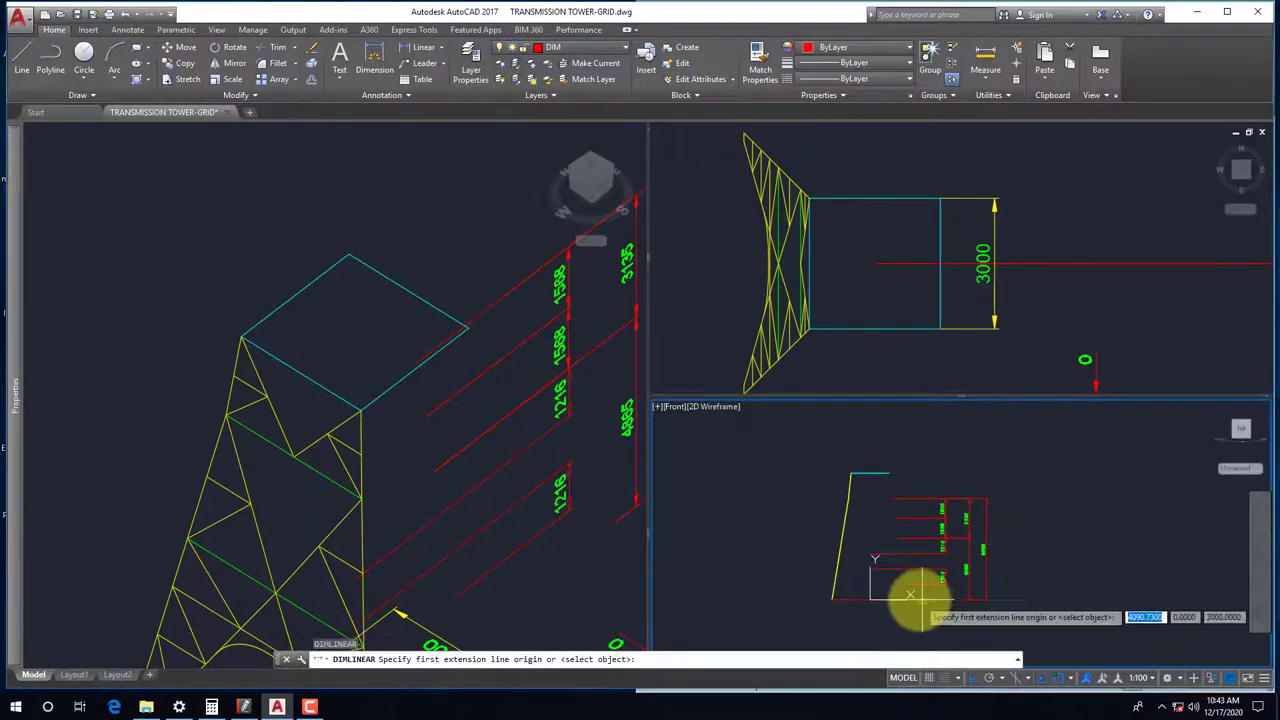
left_click(868, 598)
left_click(890, 473)
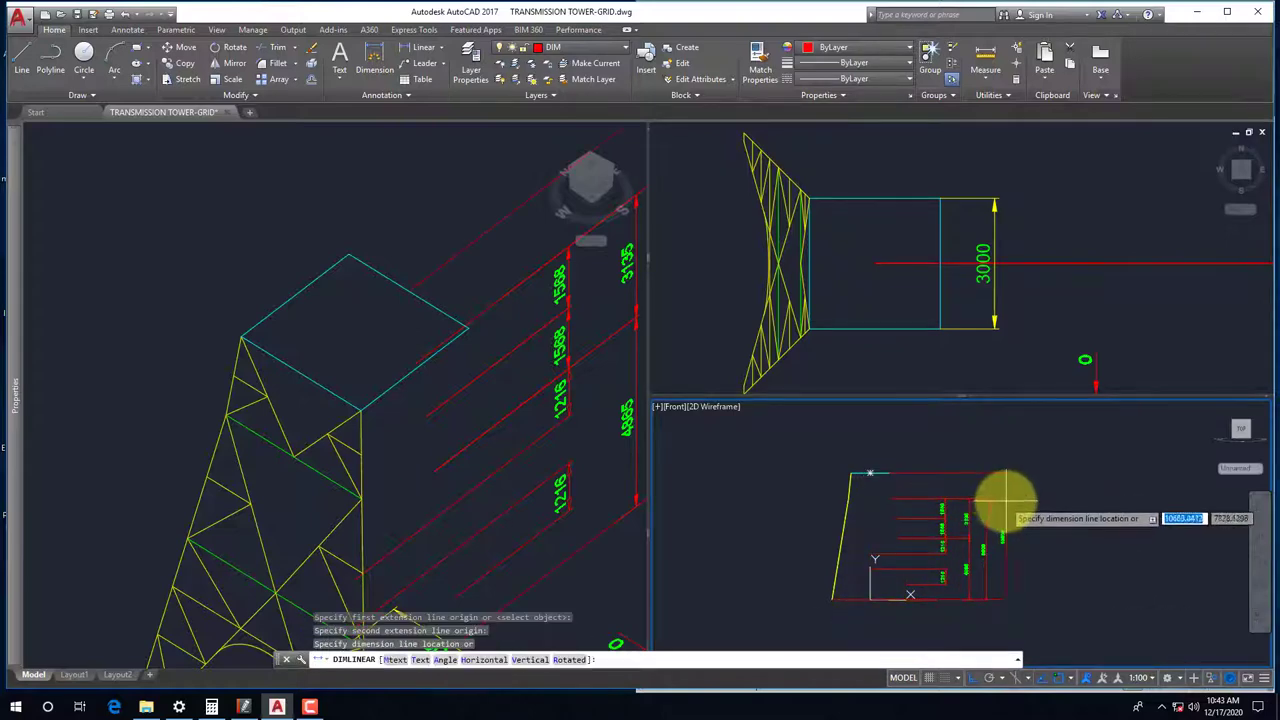
left_click(1000, 520)
Make the 3D view the working viewport and save the drawing
scroll(1016, 535, "up", 3)
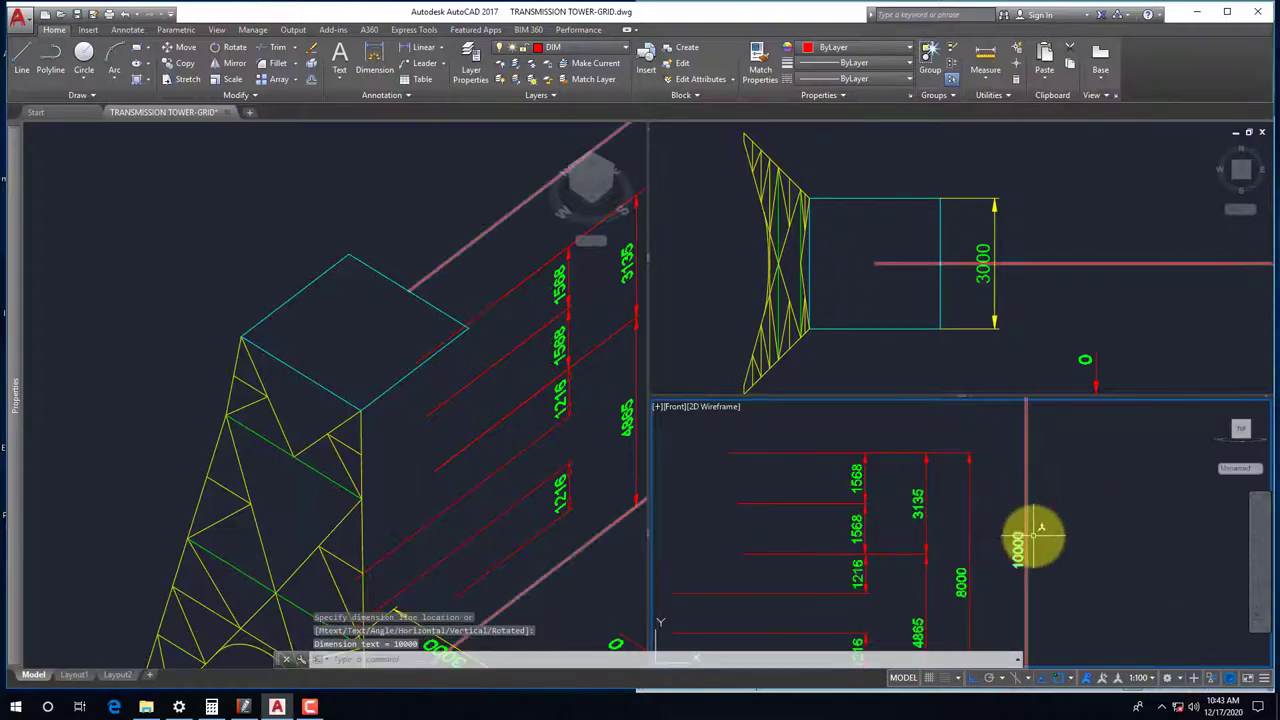
scroll(1034, 534, "down", 3)
scroll(1032, 530, "up", 3)
left_click(352, 343)
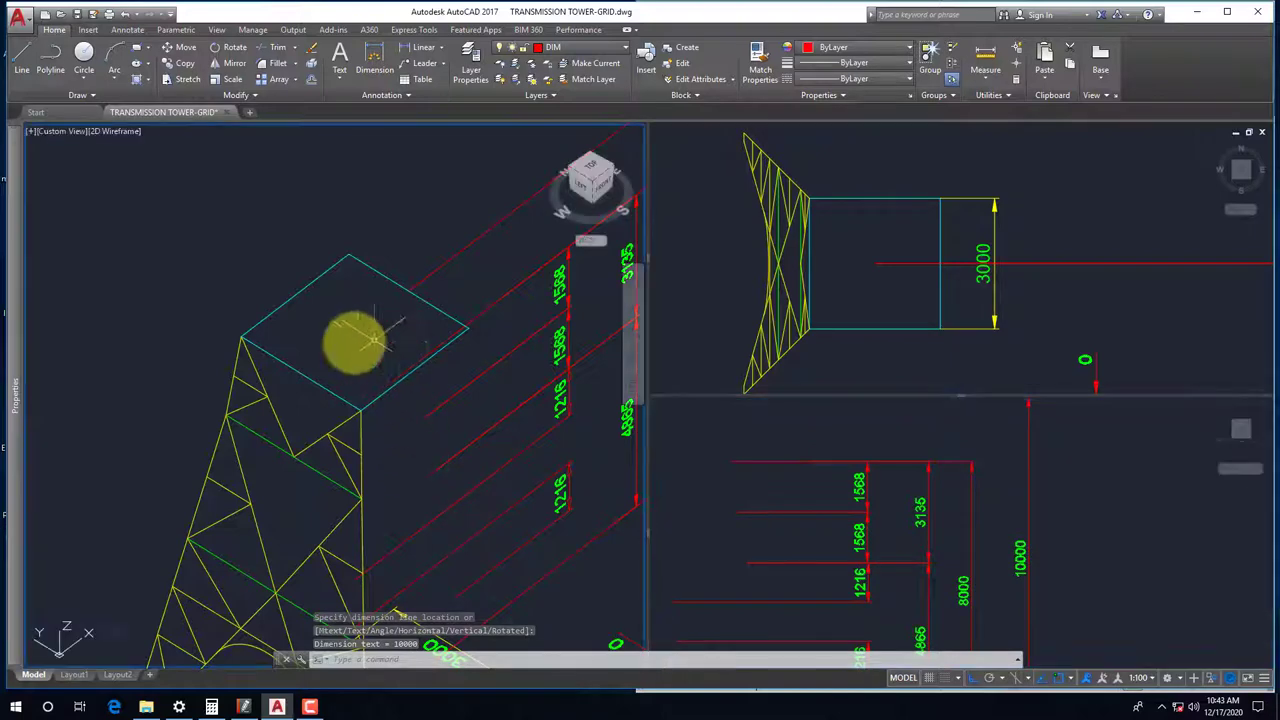
scroll(343, 391, "down", 3)
scroll(343, 391, "up", 1)
key("ctrl+s")
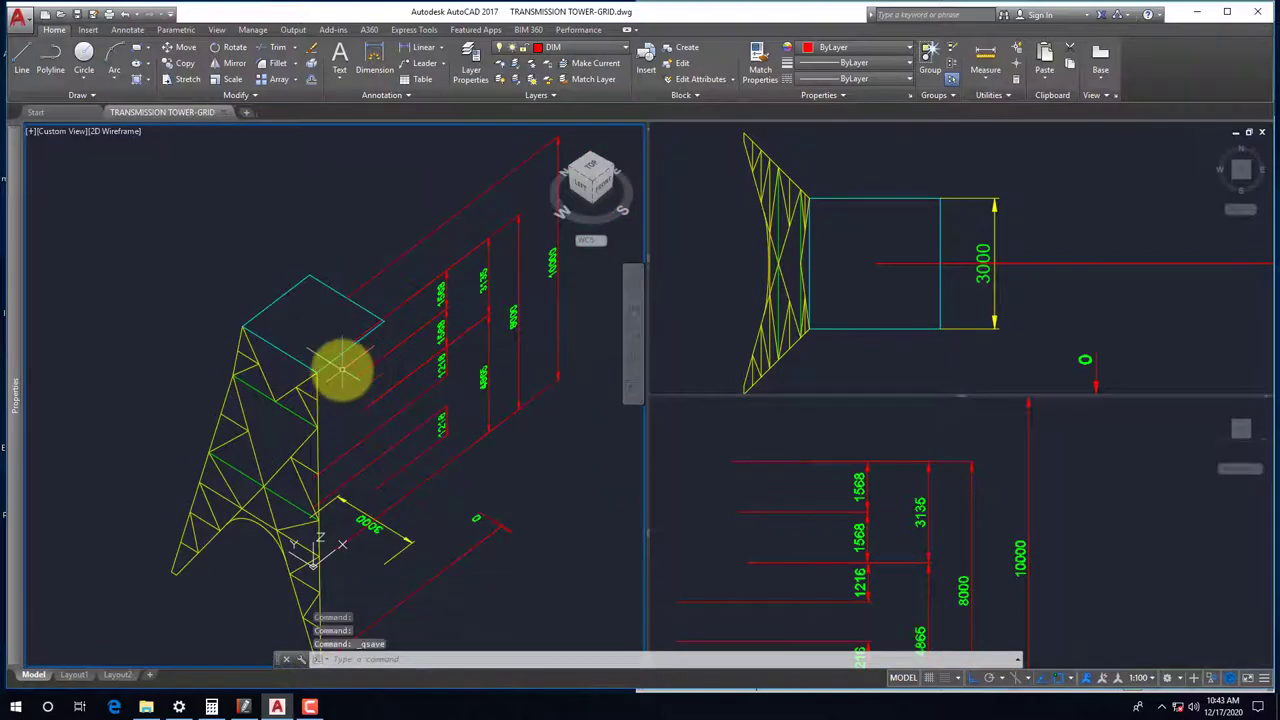
Bring up the tower elevation PDF and shift it to show the upper levels
left_click(245, 705)
scroll(957, 429, "down", 1, "ctrl")
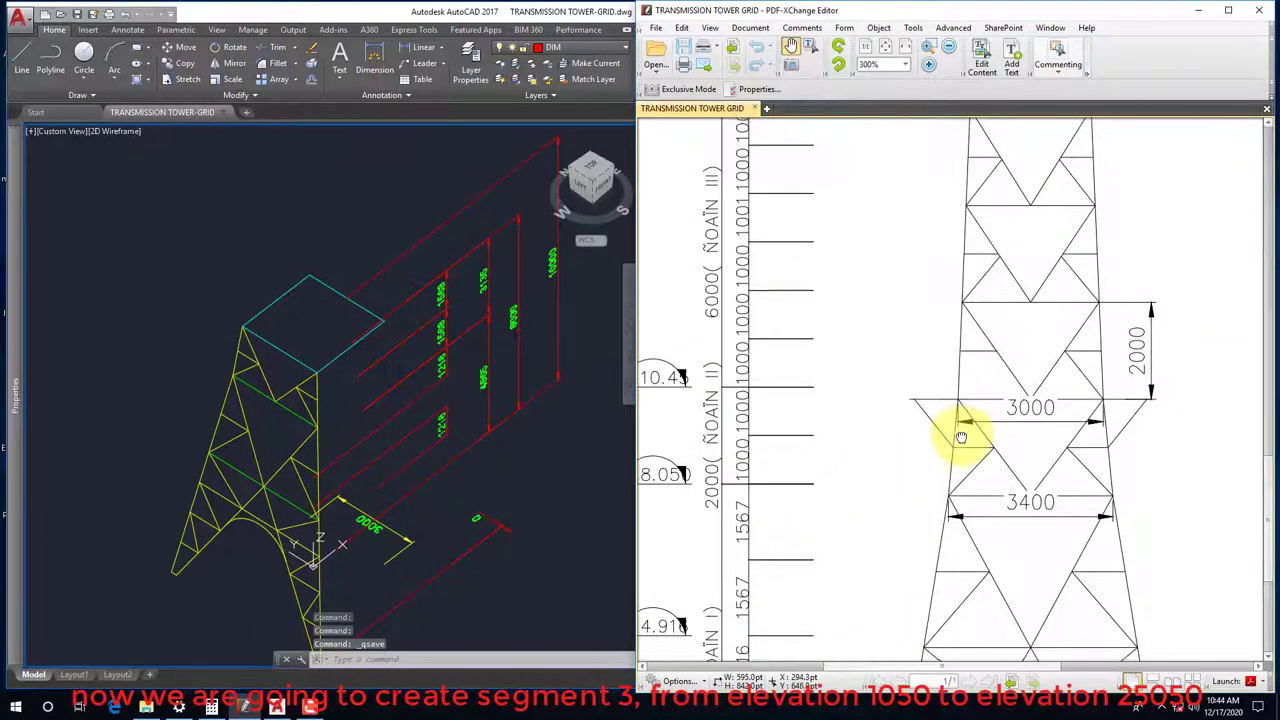
scroll(949, 509, "down", 1, "ctrl")
scroll(986, 486, "down", 2, "ctrl")
scroll(991, 508, "up", 2, "ctrl")
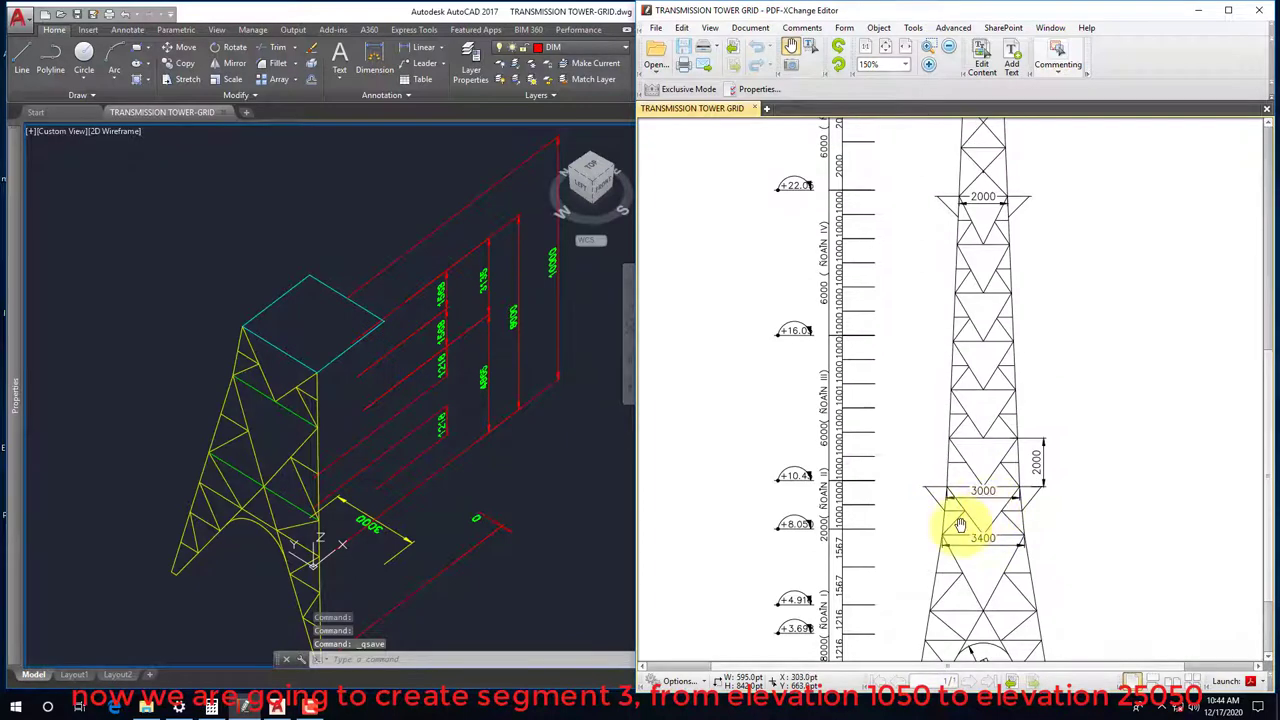
scroll(958, 525, "down", 1, "ctrl")
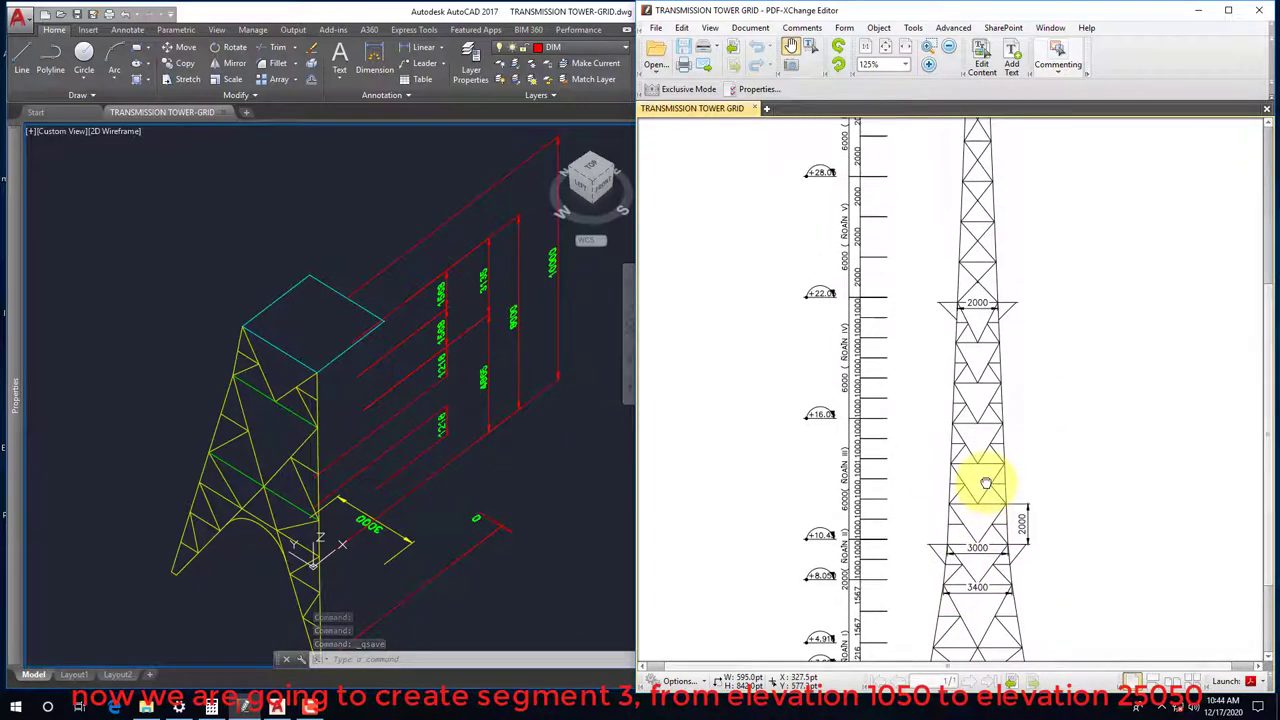
left_click_drag(986, 484, 984, 543)
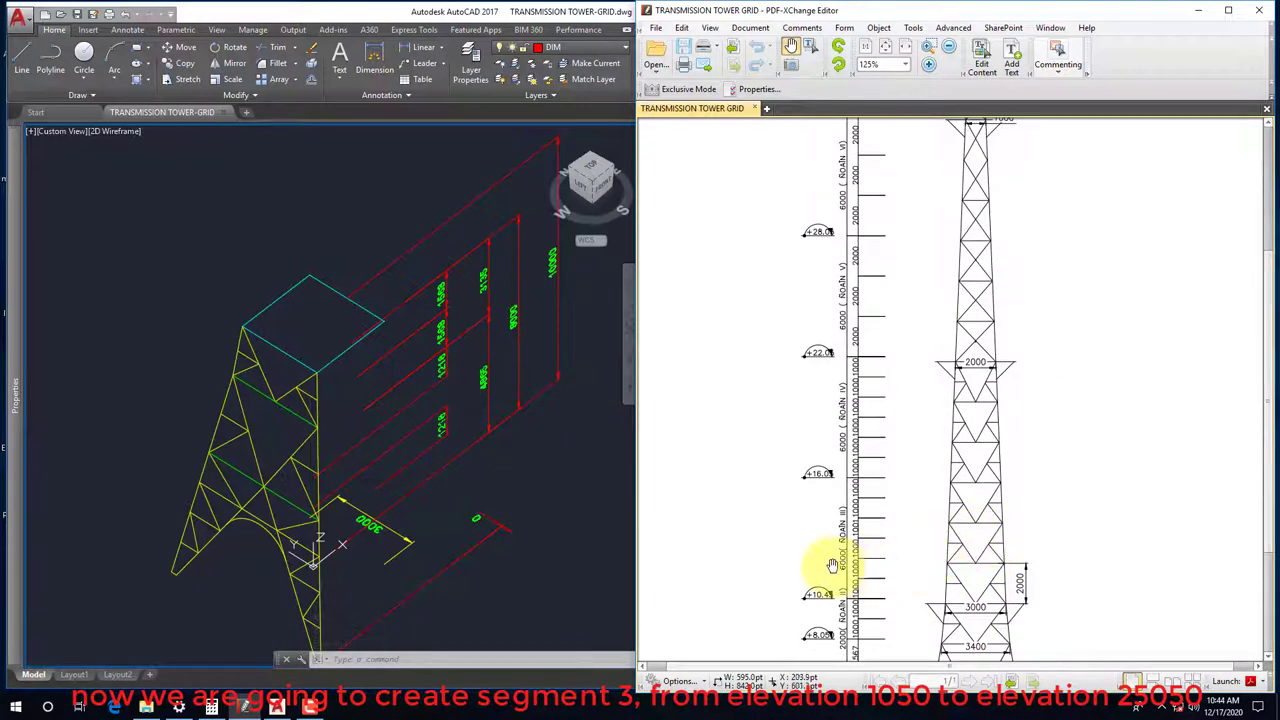
scroll(845, 562, "up", 2)
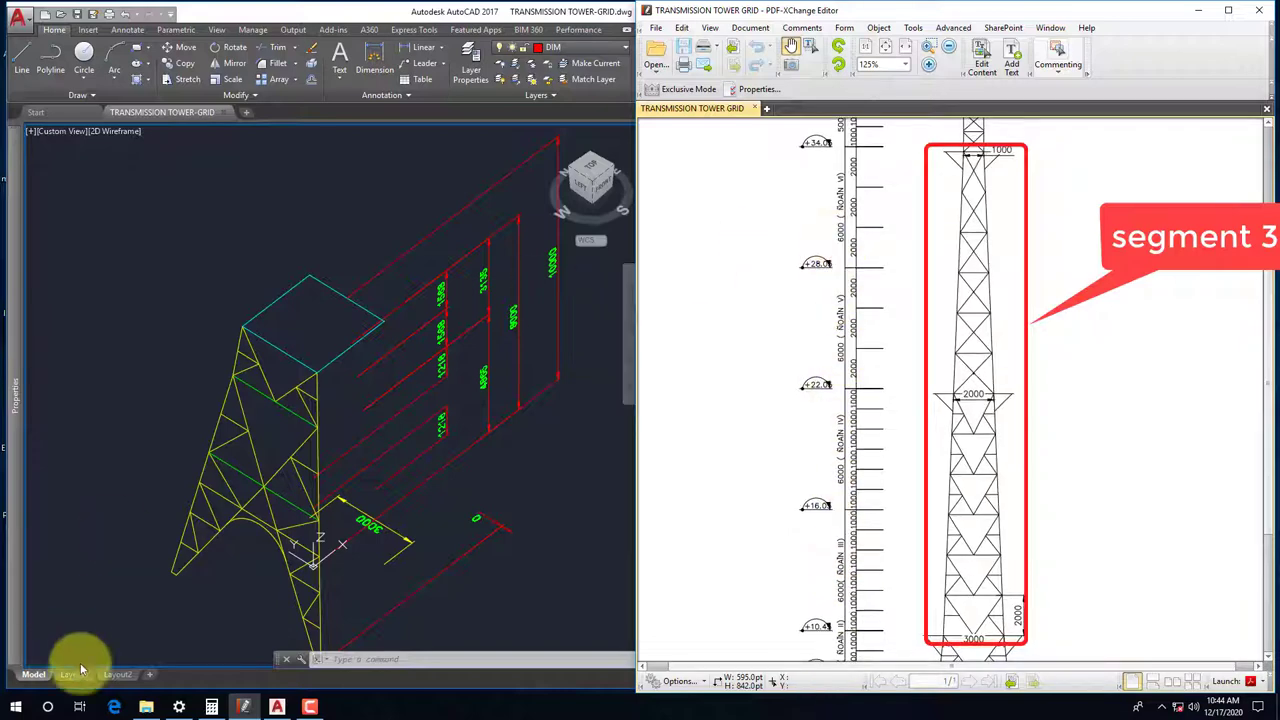
Enter 600 in the calculator to work out heights, then return to the PDF
left_click(211, 707)
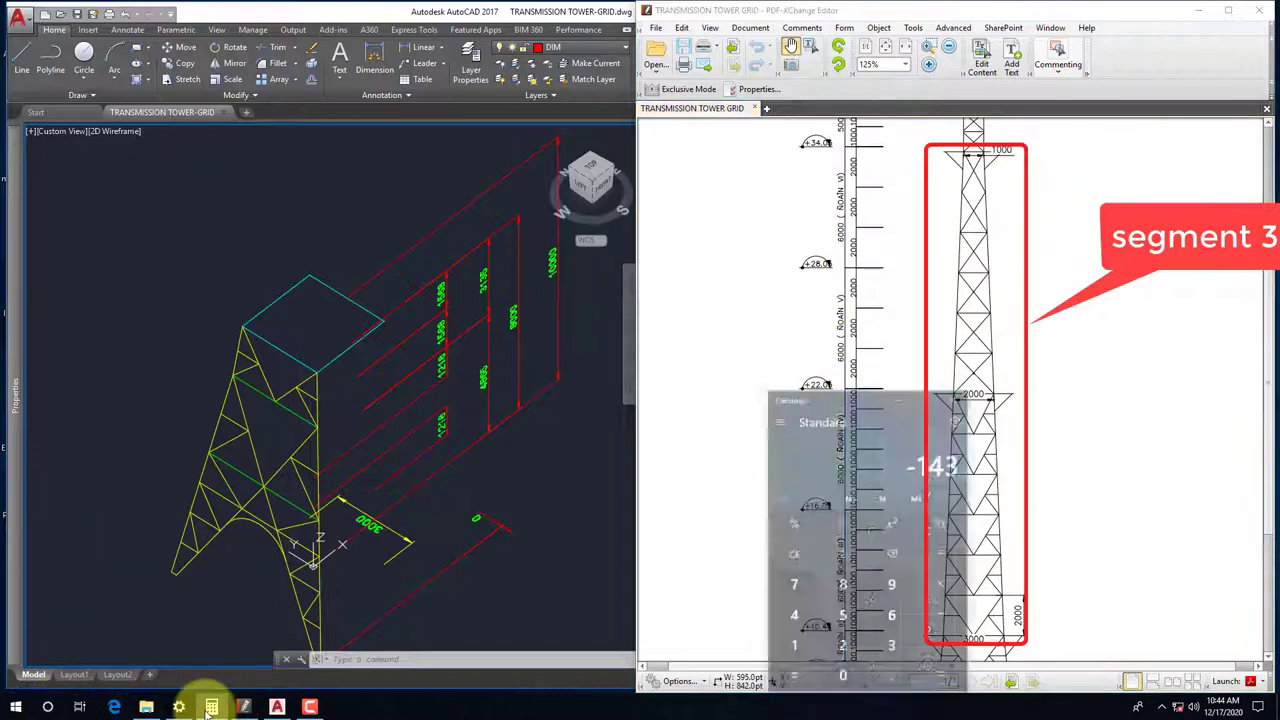
type("600")
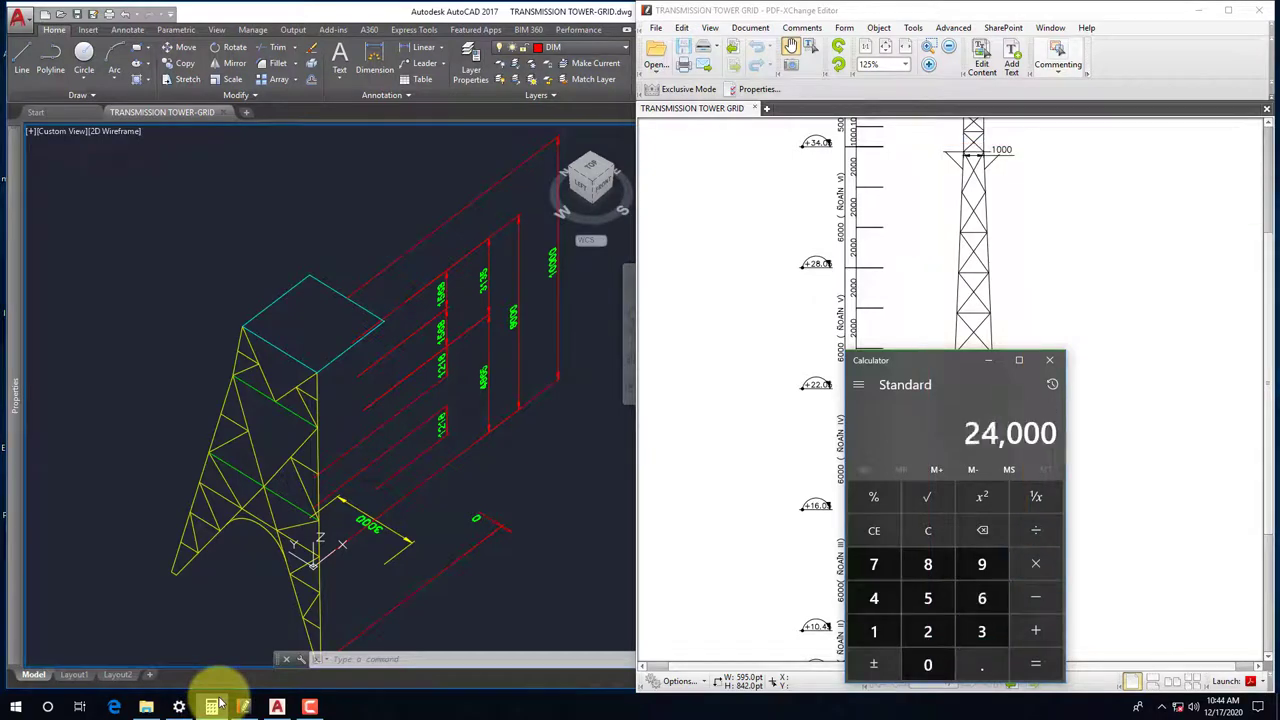
left_click(900, 250)
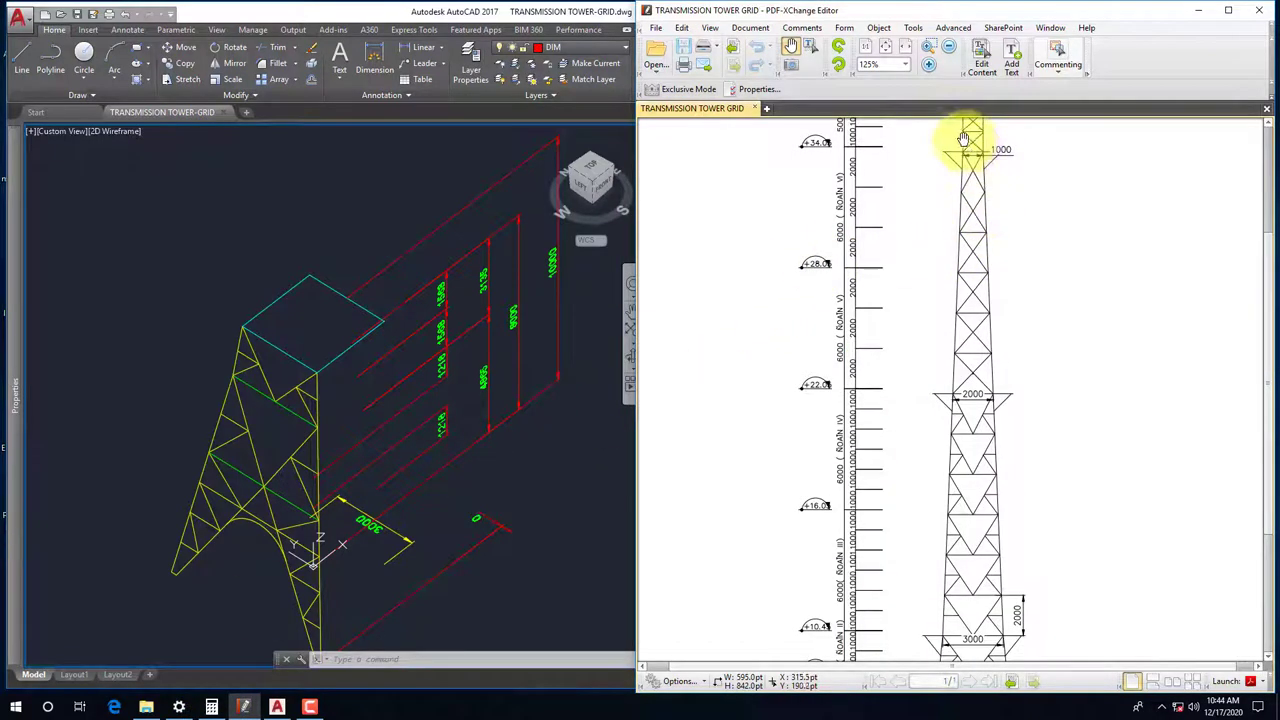
Copy the top 3000 square 24000 units upward with CO
left_click(309, 214)
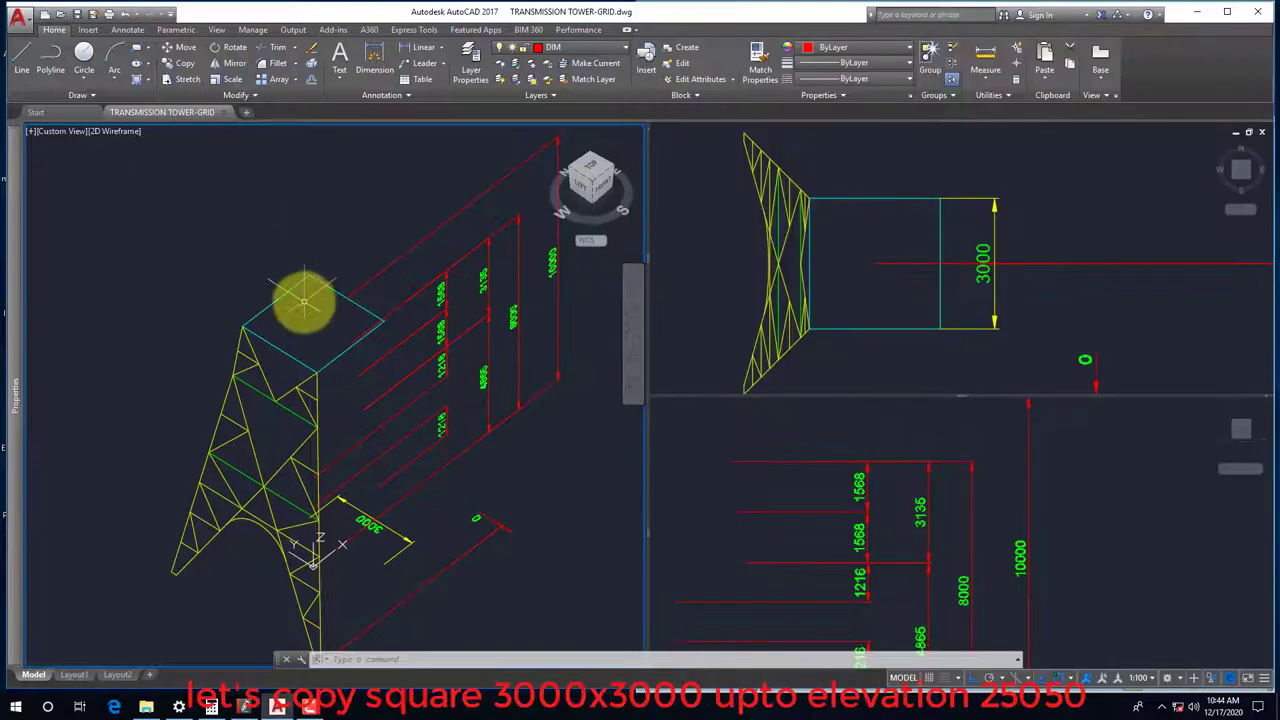
left_click_drag(309, 294, 270, 265)
type("co")
key("Return")
left_click(210, 276)
type("24000")
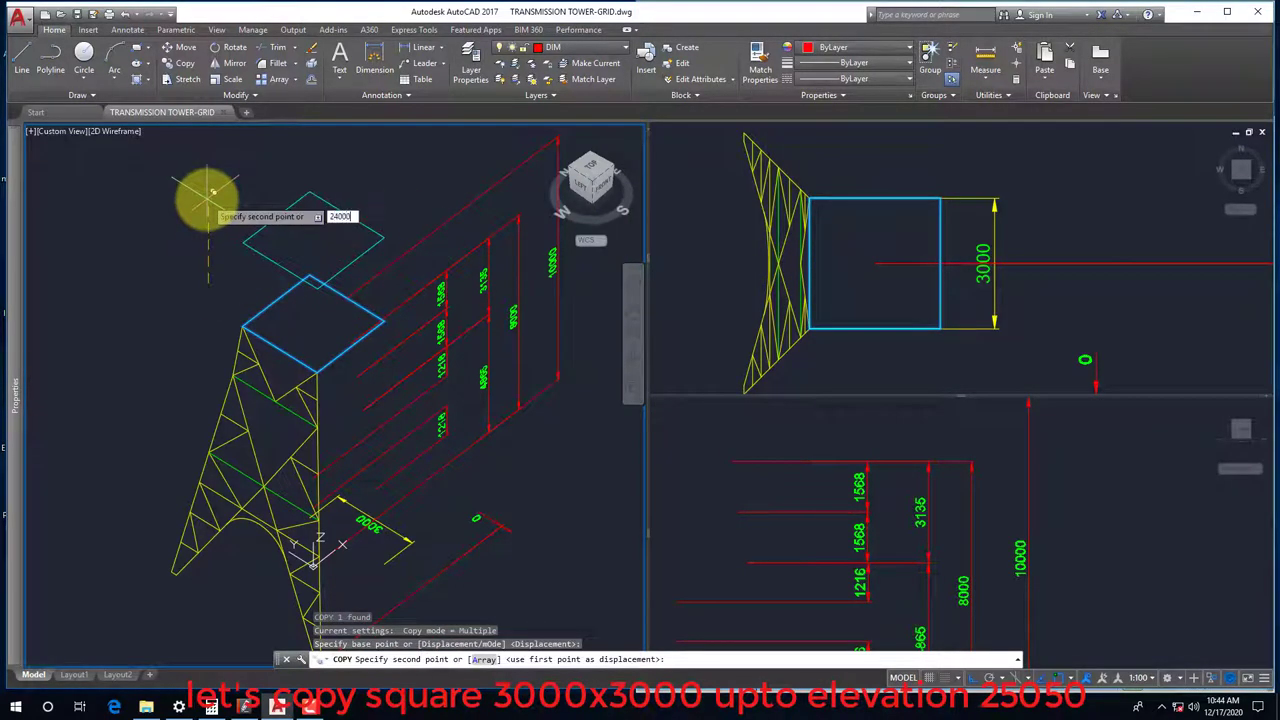
key("Return")
key("Escape")
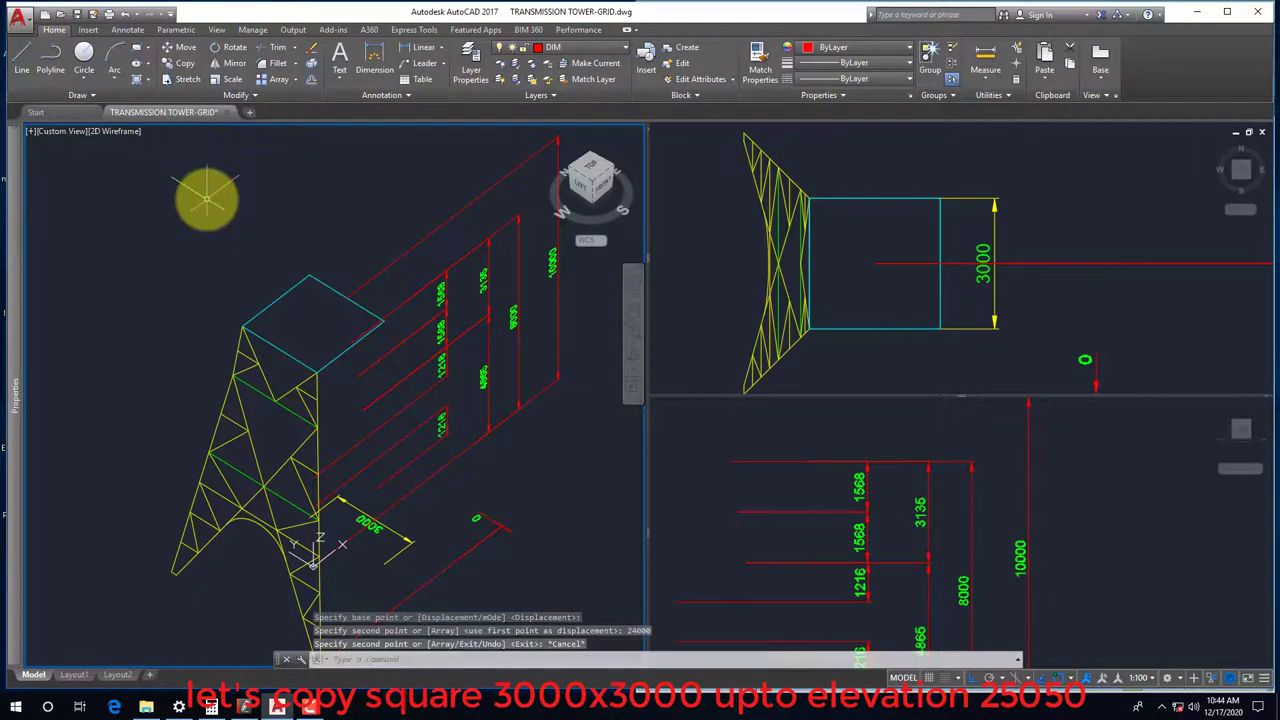
Zoom to check the raised copy and save the drawing
scroll(214, 482, "down", 3)
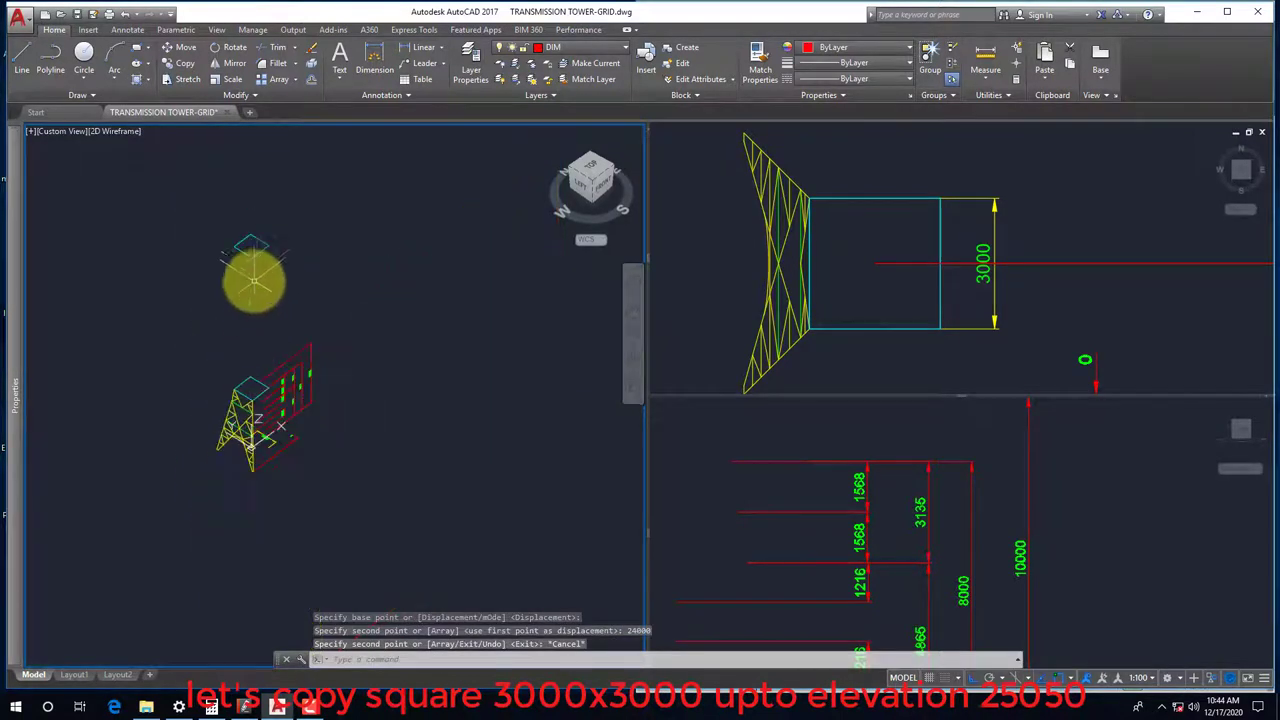
scroll(251, 286, "up", 2)
scroll(257, 266, "up", 2)
scroll(313, 406, "down", 2)
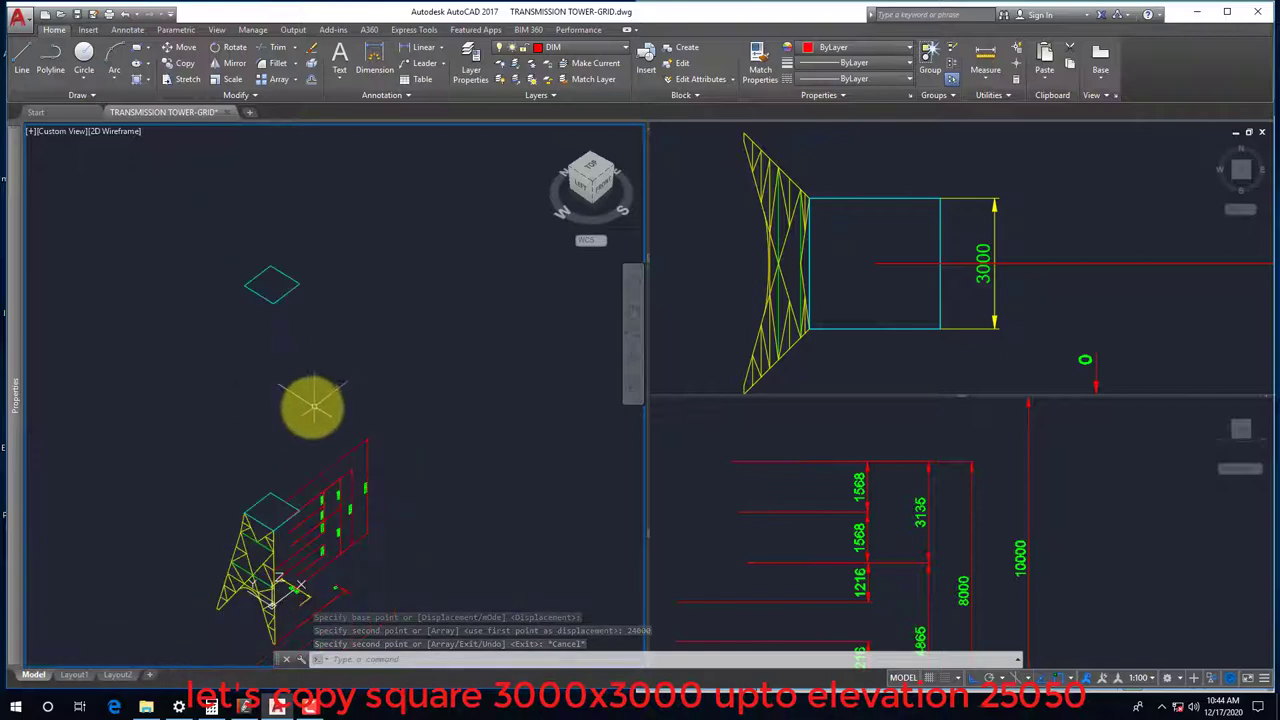
key("ctrl+s")
scroll(263, 557, "up", 2)
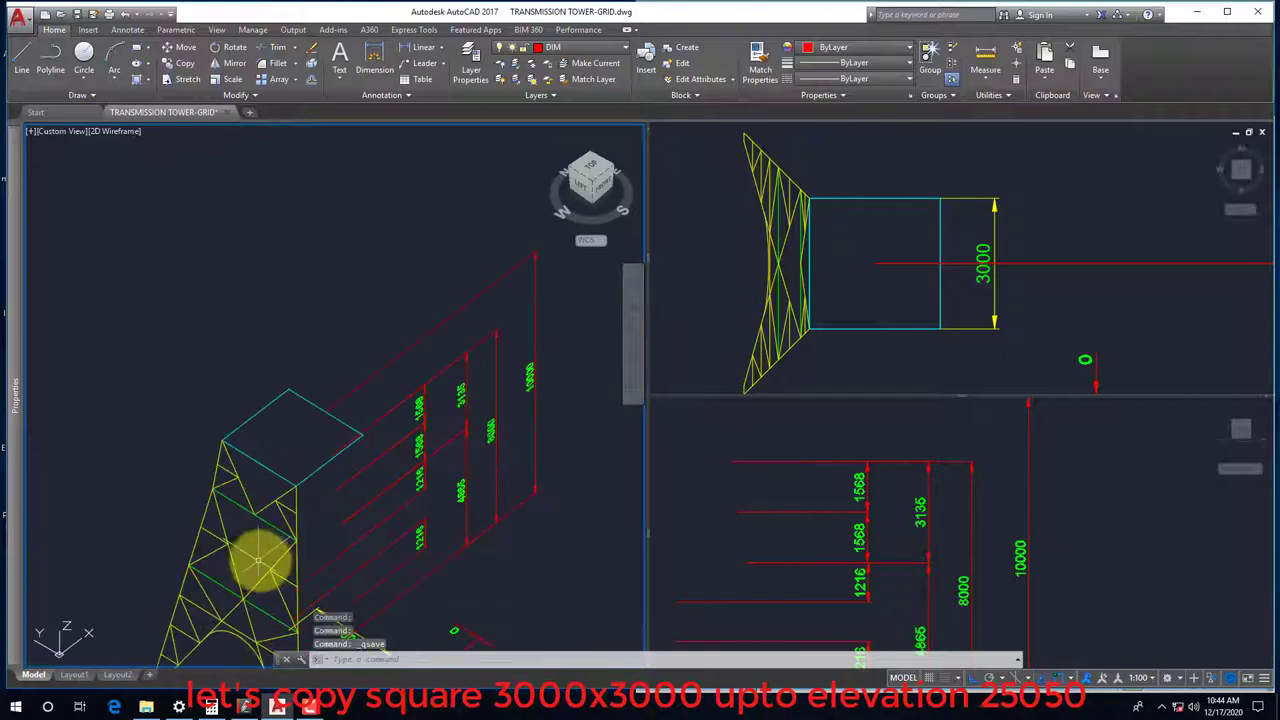
scroll(295, 480, "down", 1)
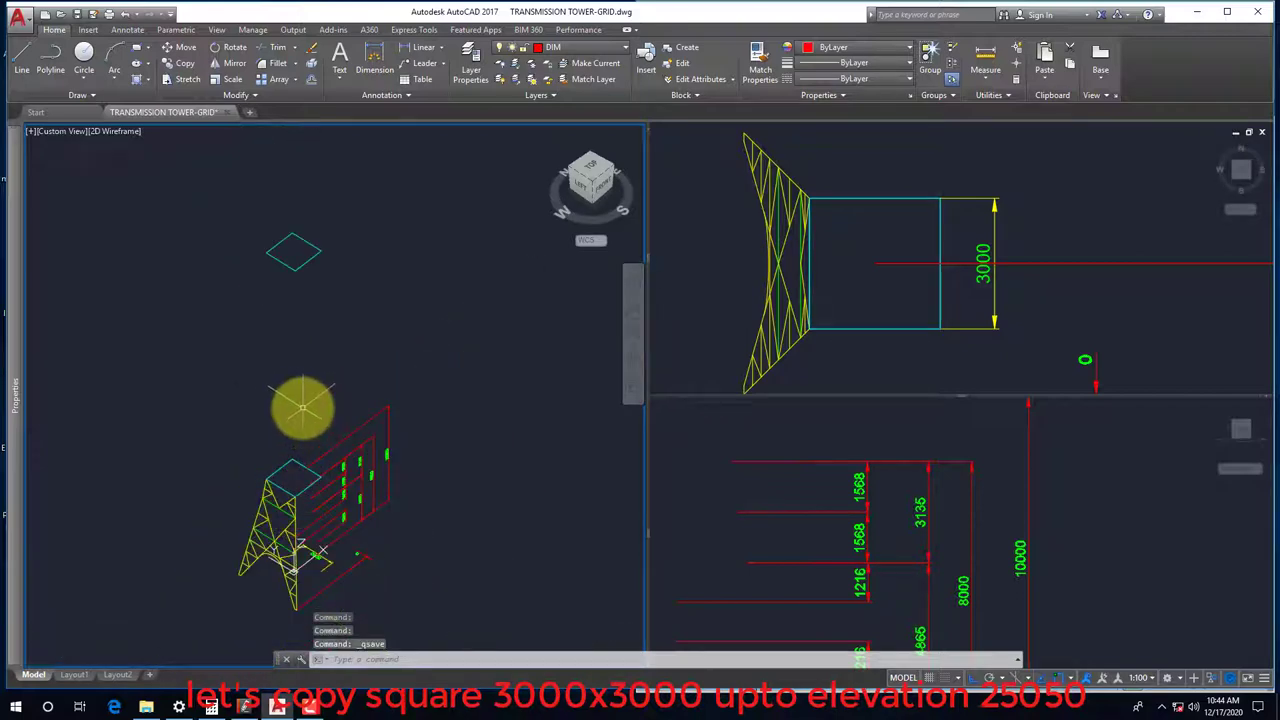
Window-select the raised square in the 3D view and compare with the PDF elevation
left_click(800, 295)
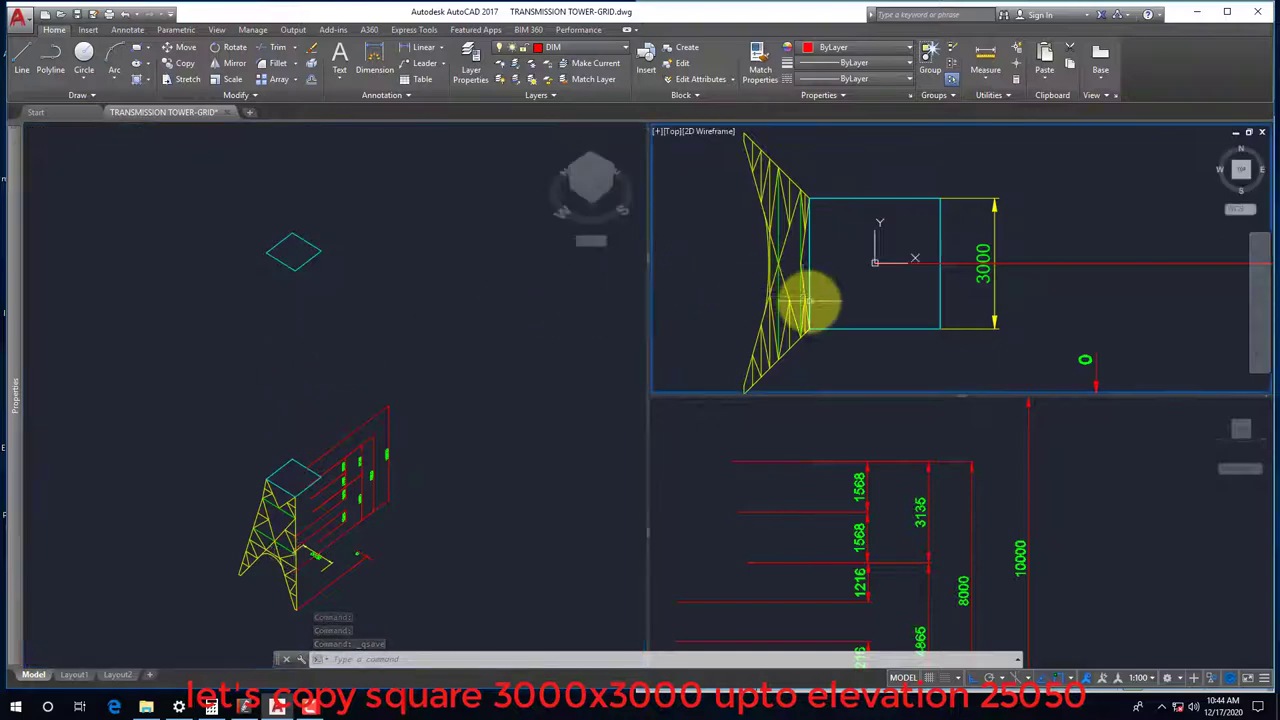
scroll(790, 305, "down", 3)
scroll(765, 303, "up", 2)
left_click(329, 287)
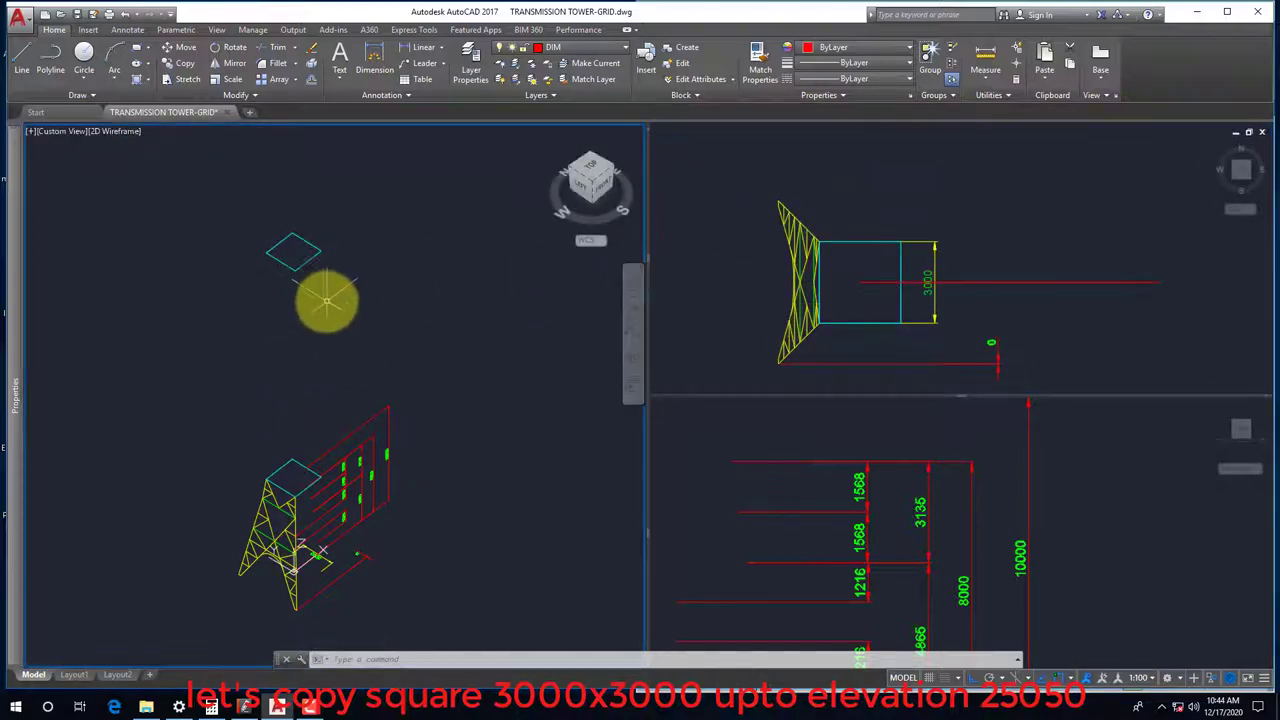
left_click(323, 300)
left_click(247, 250)
left_click(244, 704)
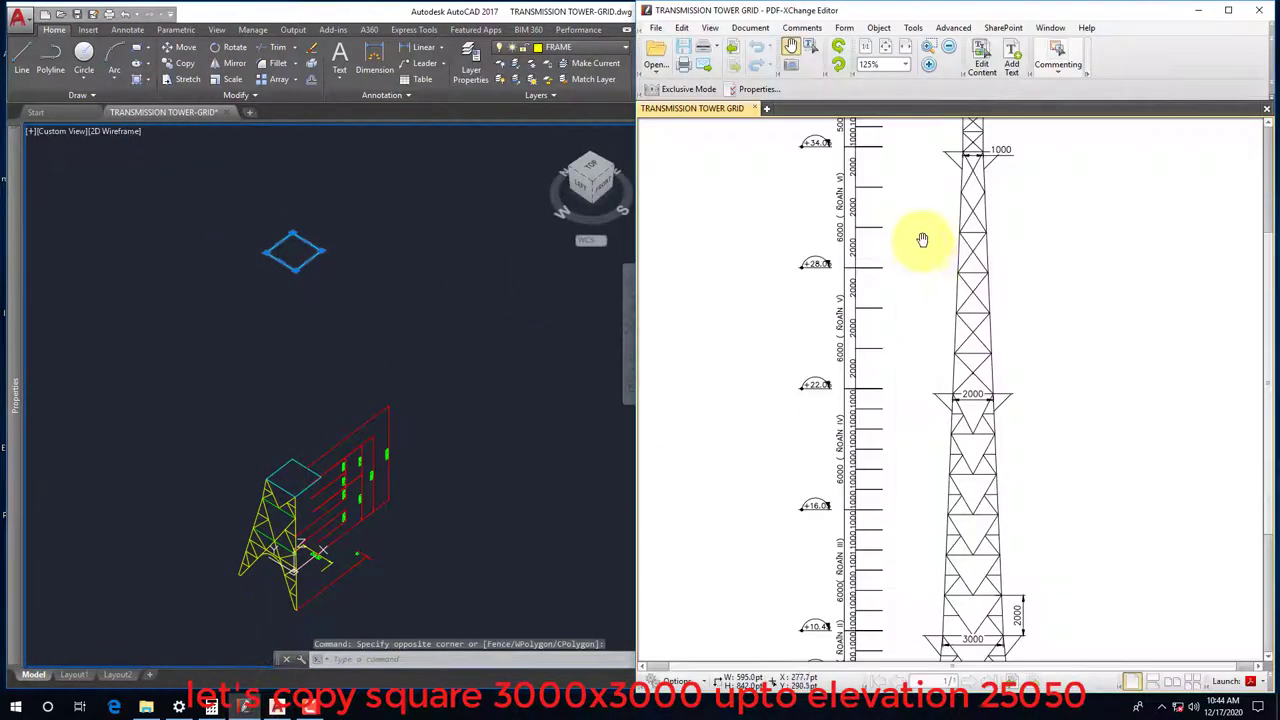
left_click(356, 246)
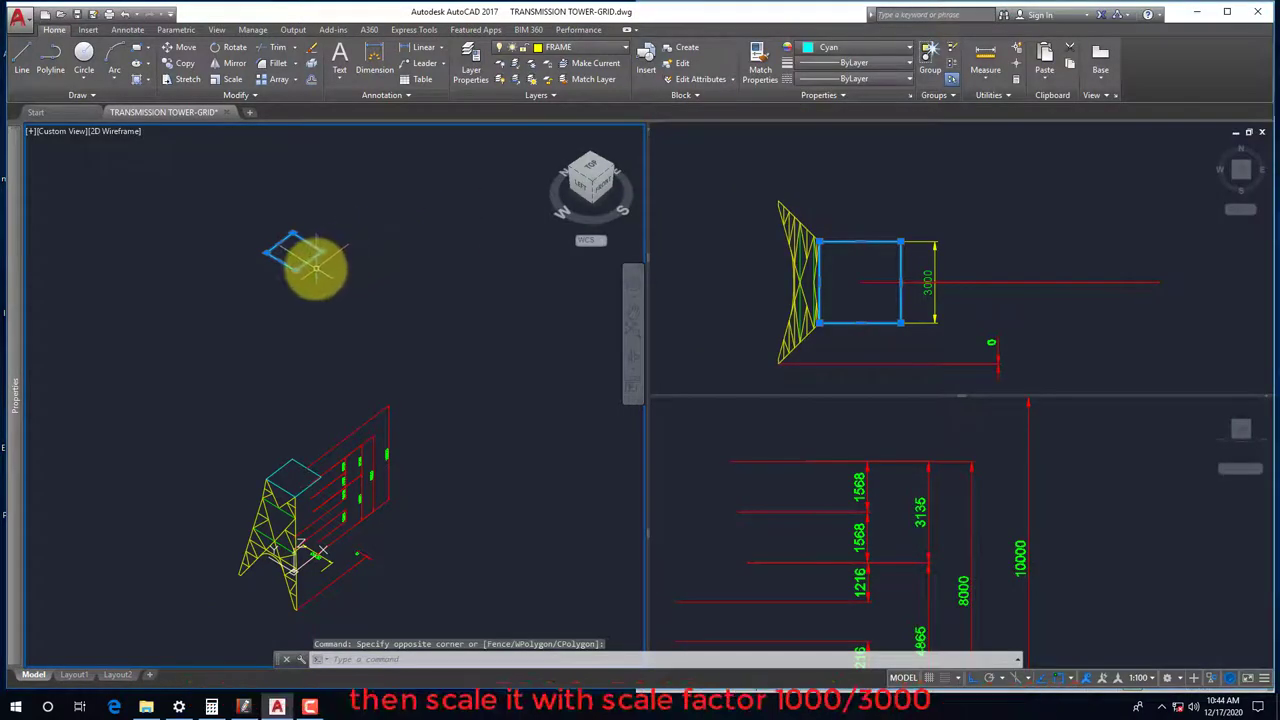
Scale the selected square by 1000/3000 about its geometric centre
scroll(325, 265, "up", 3)
type("c")
key("Return")
right_click(314, 222, "shift")
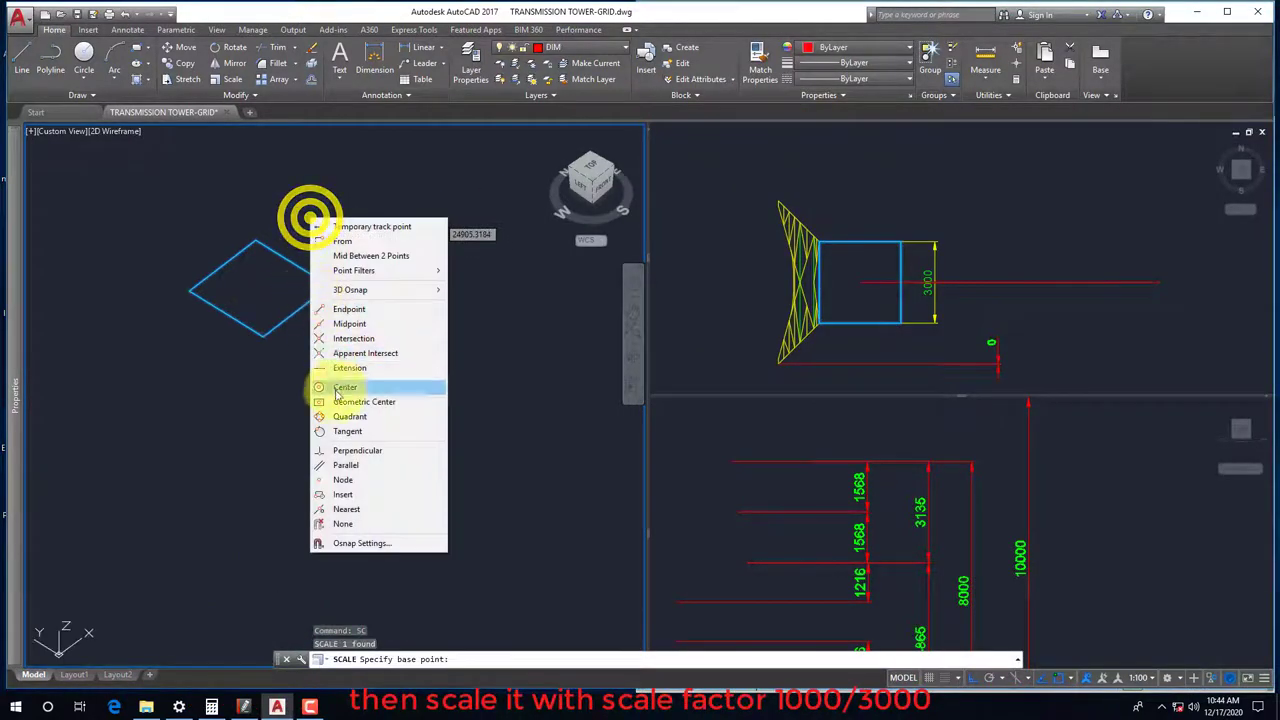
left_click(337, 404)
left_click(290, 314)
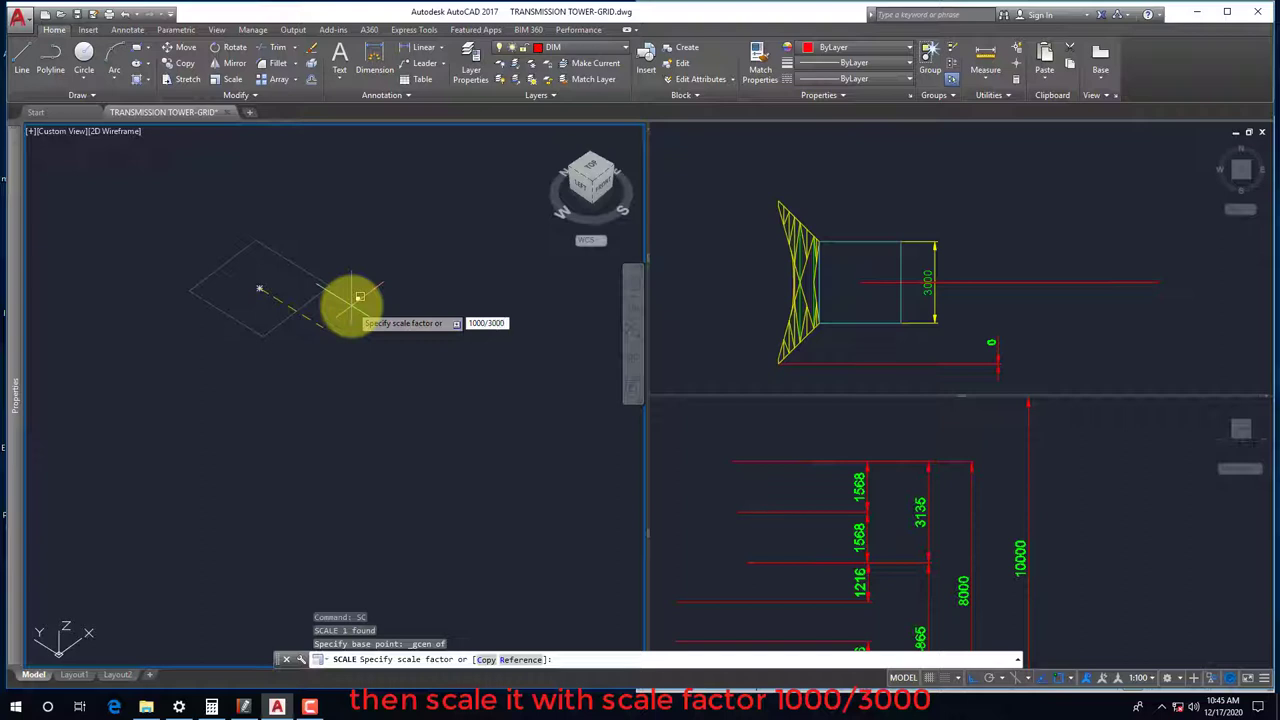
type("1000/3000")
key("Return")
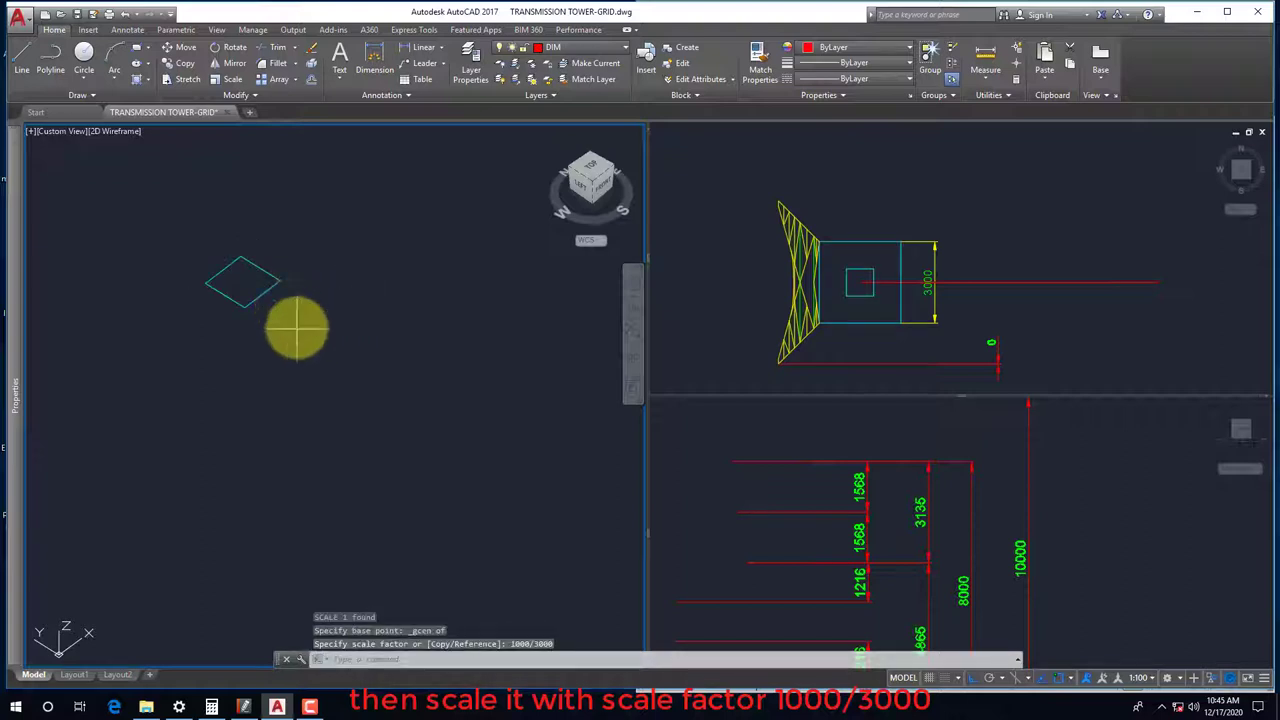
Colour the scaled 1000 × 1000 square blue
left_click_drag(297, 326, 195, 245)
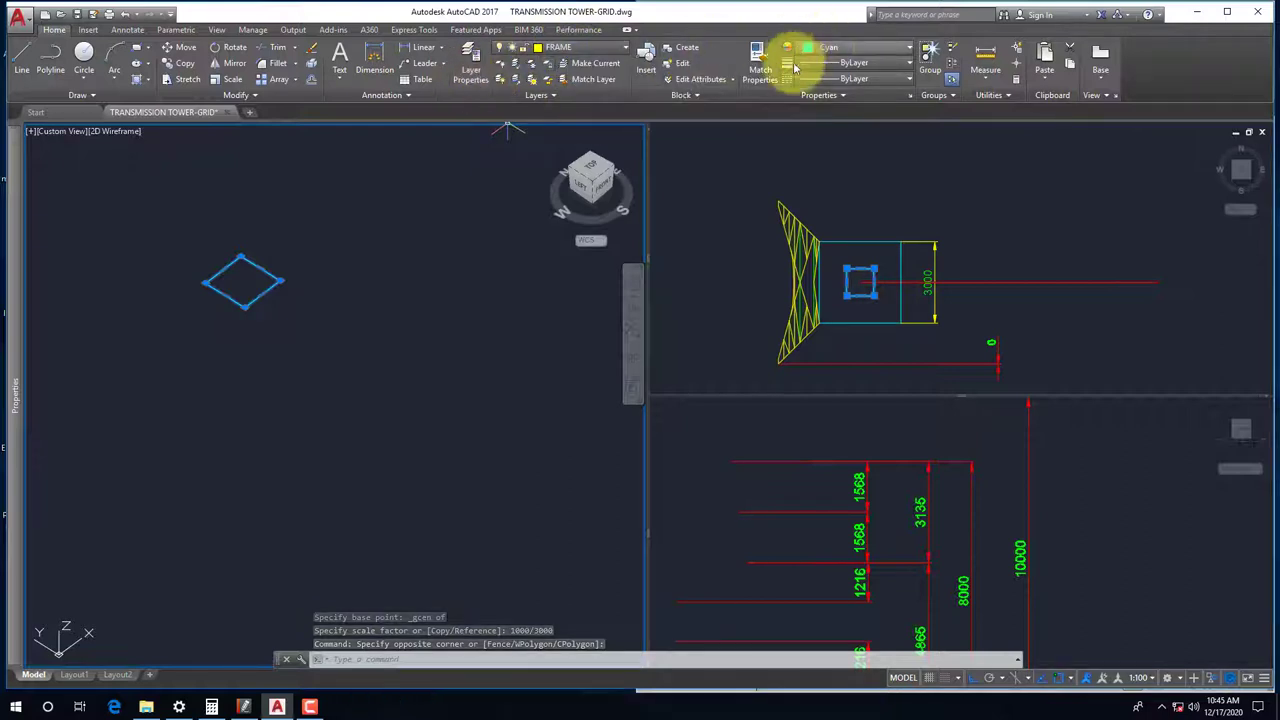
left_click(825, 52)
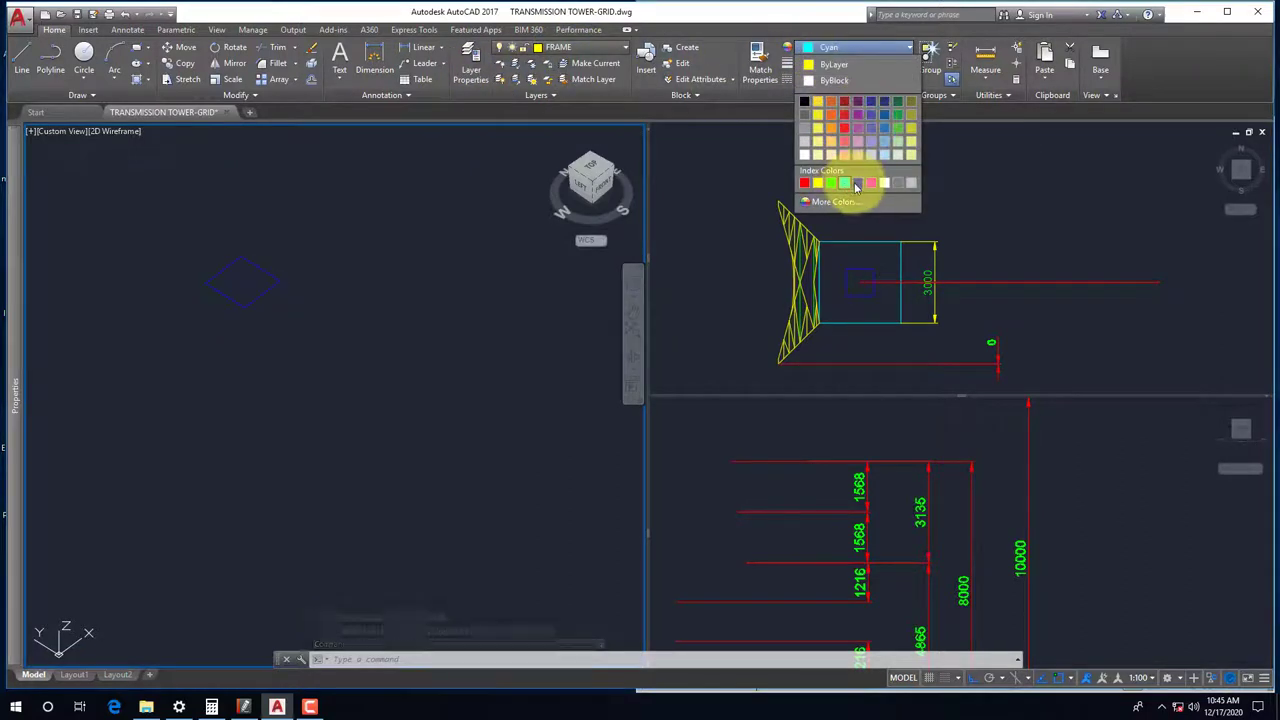
left_click(357, 243)
key("Escape")
scroll(395, 270, "down", 3)
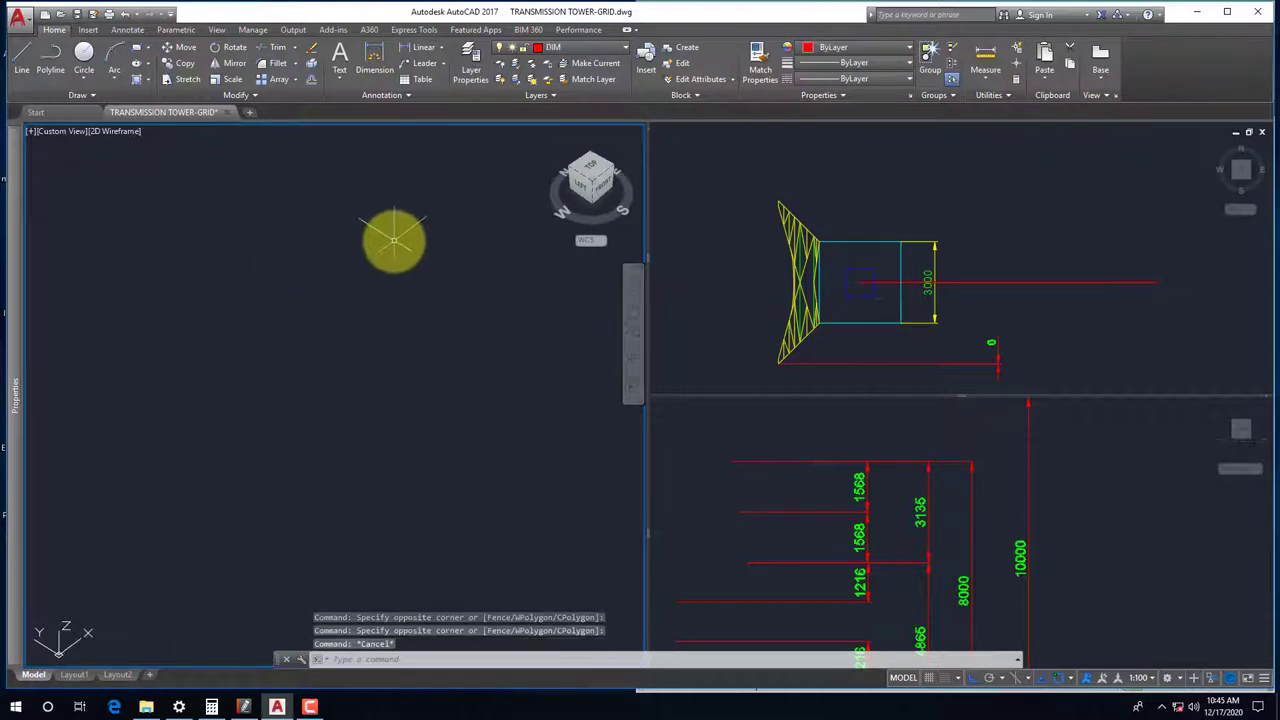
scroll(395, 270, "up", 3)
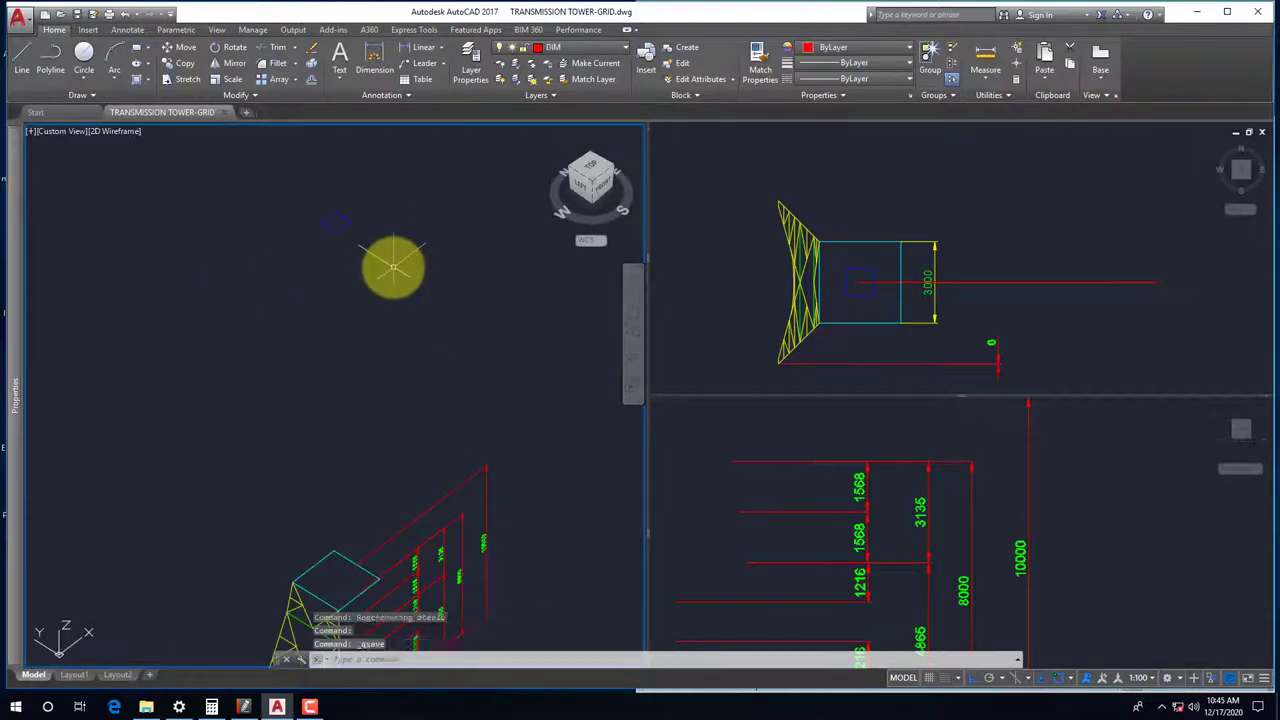
scroll(371, 243, "down", 3)
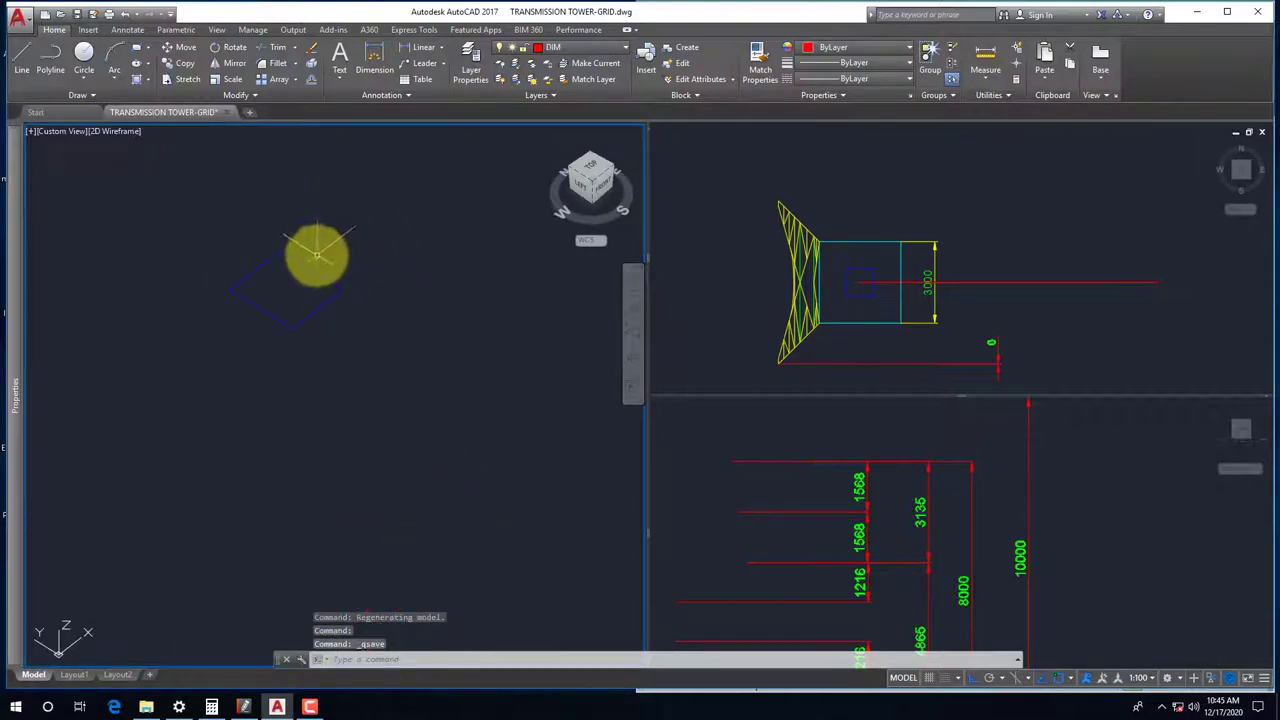
Start a DIST measurement from the small square, then cancel it
type("dist")
key("Return")
left_click(289, 287)
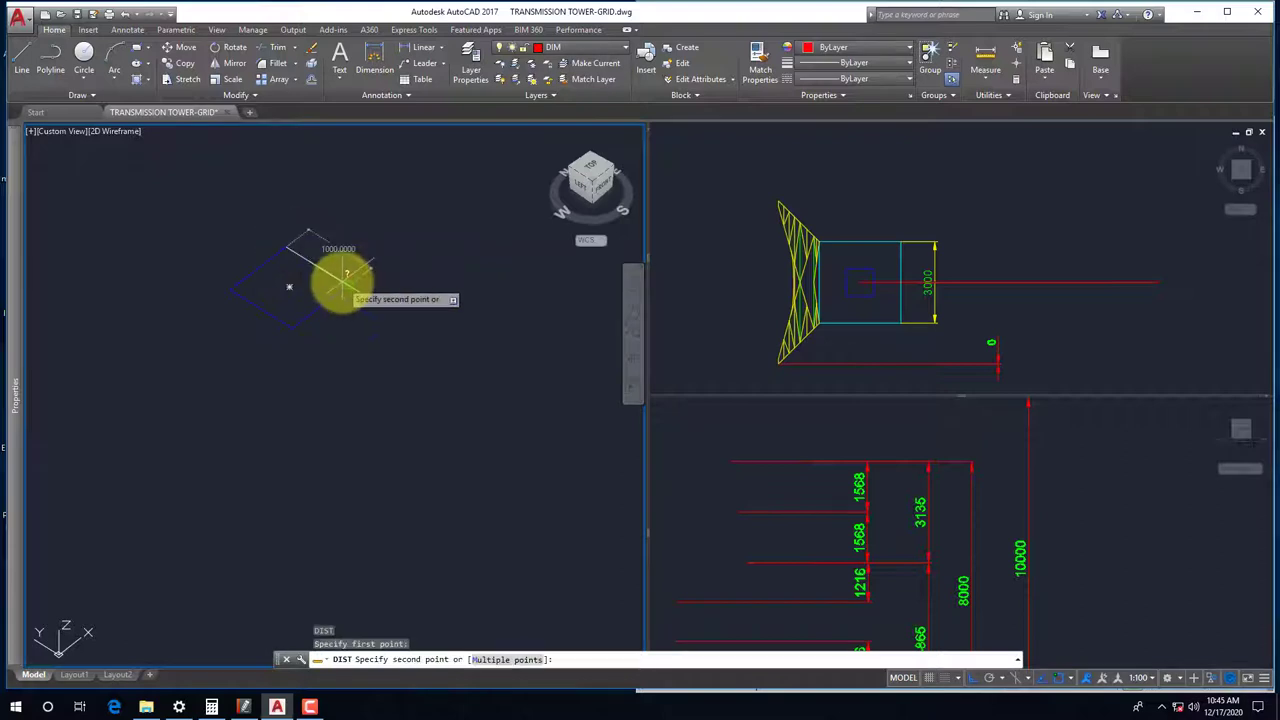
key("Escape")
Switch between the top and 3D viewports, then bring up the tower reference PDF
scroll(387, 310, "up", 3)
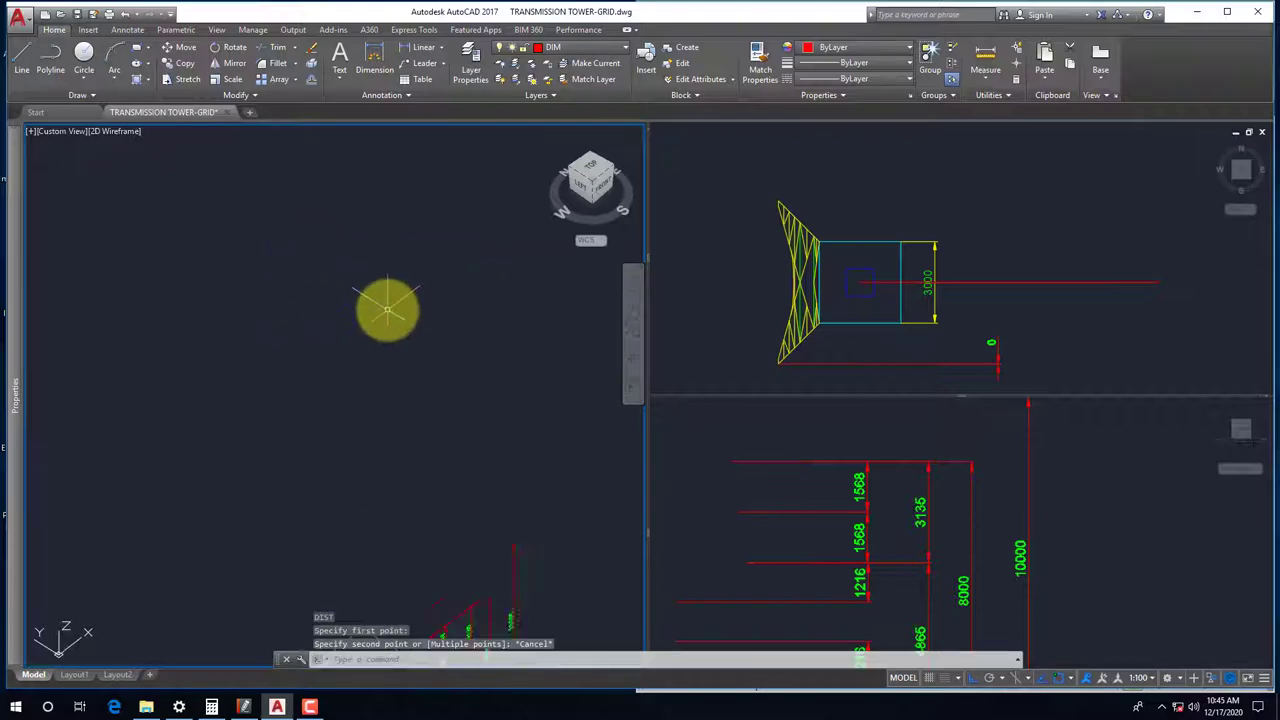
scroll(375, 540, "up", 3)
left_click(831, 354)
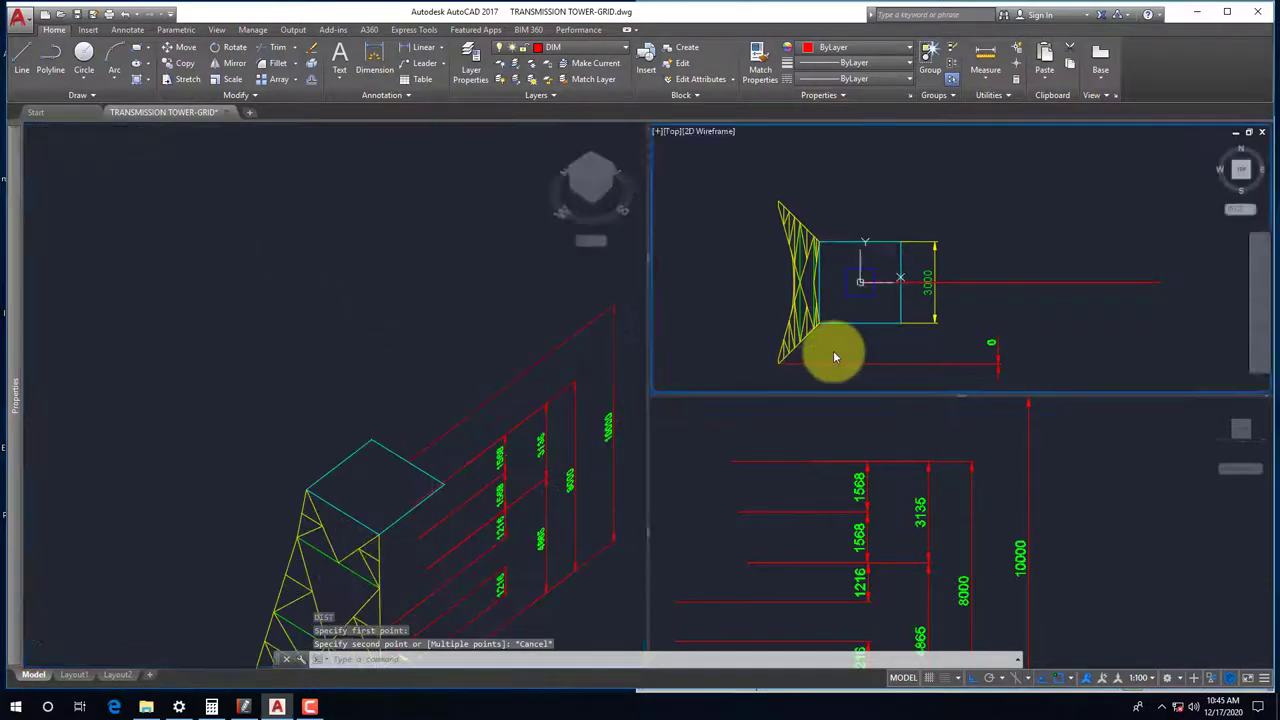
scroll(858, 280, "up", 2)
left_click(345, 396)
scroll(325, 395, "down", 3)
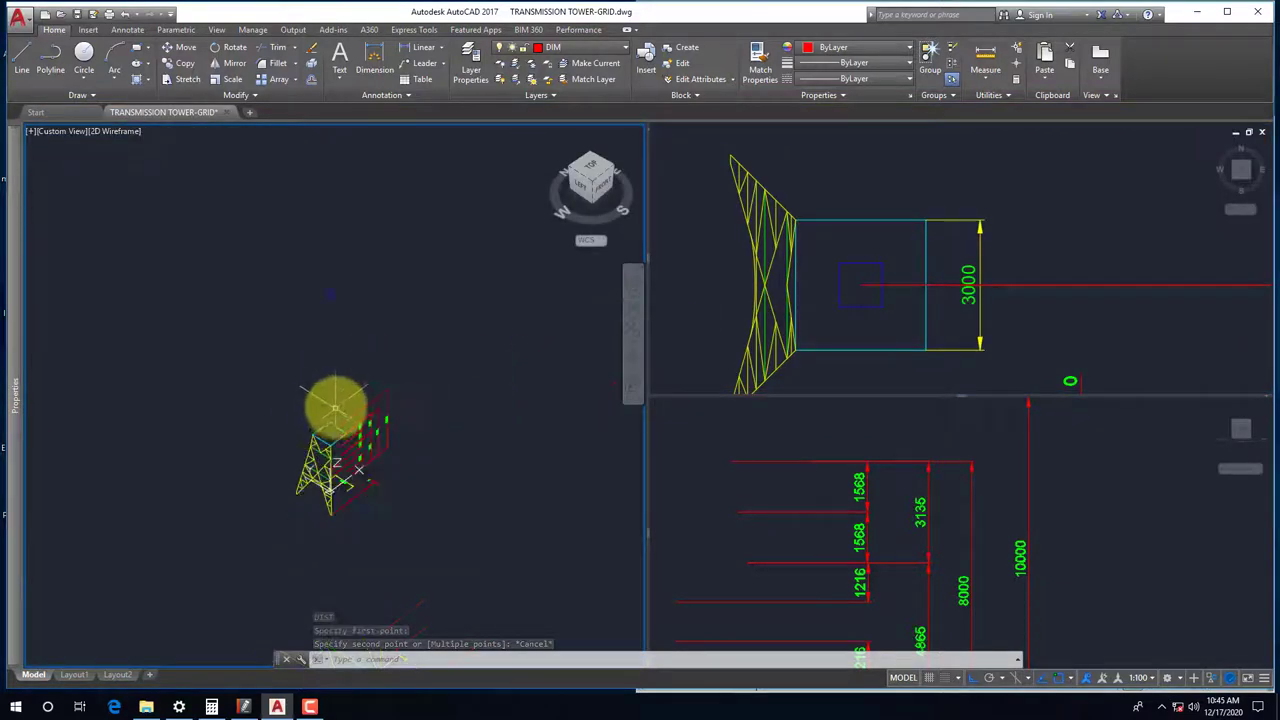
left_click(243, 708)
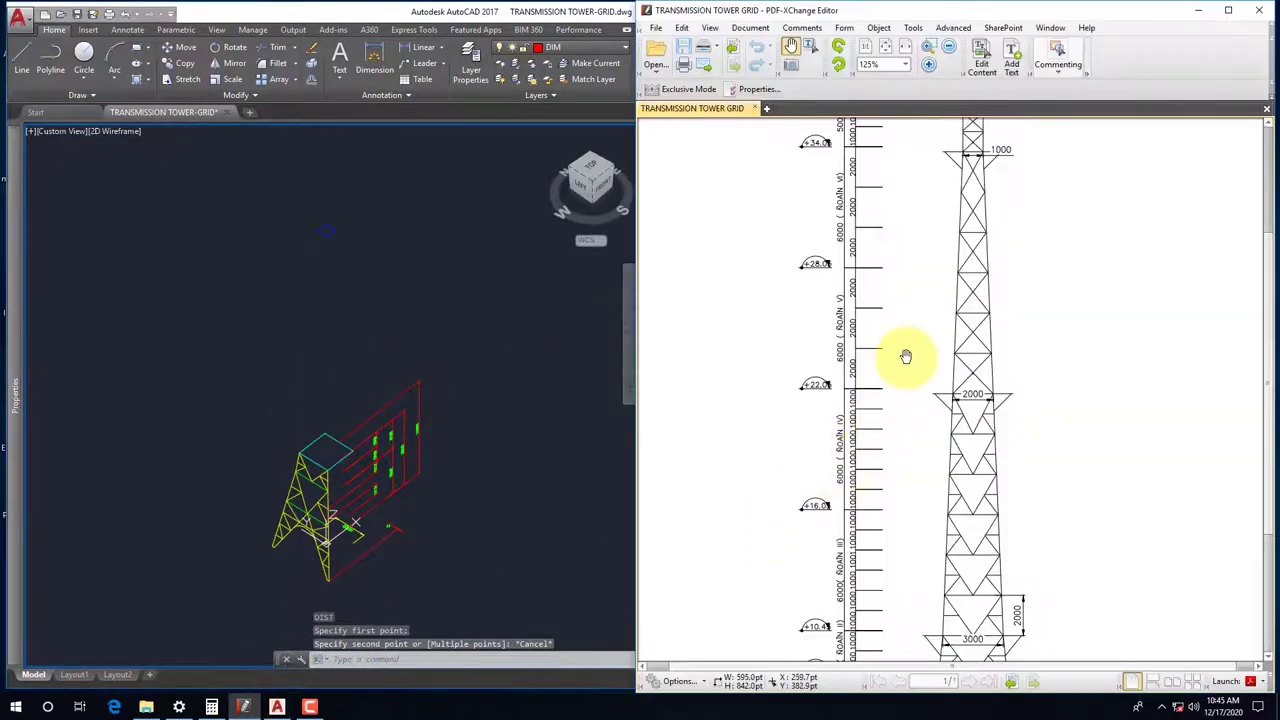
Pan the PDF elevation to the 1000-wide tower top at +39.0, then return to AutoCAD
scroll(900, 350, "up", 2)
left_click_drag(888, 309, 885, 265)
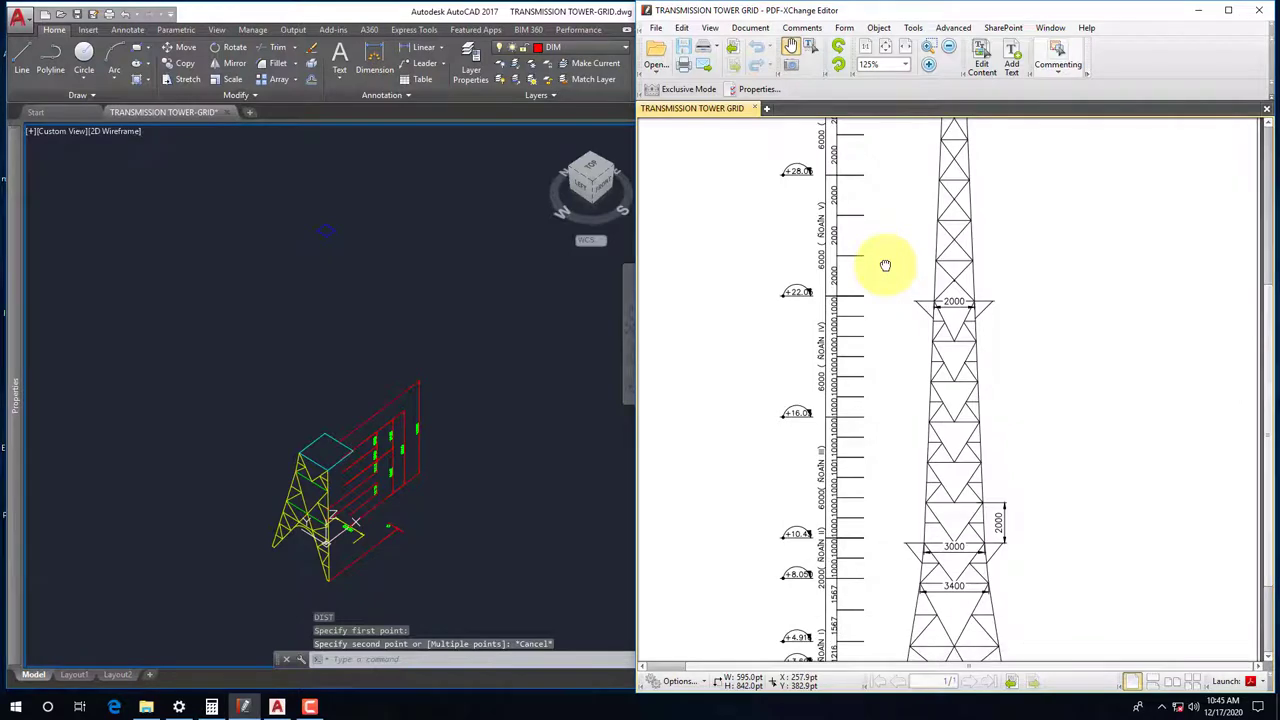
scroll(950, 460, "up", 5)
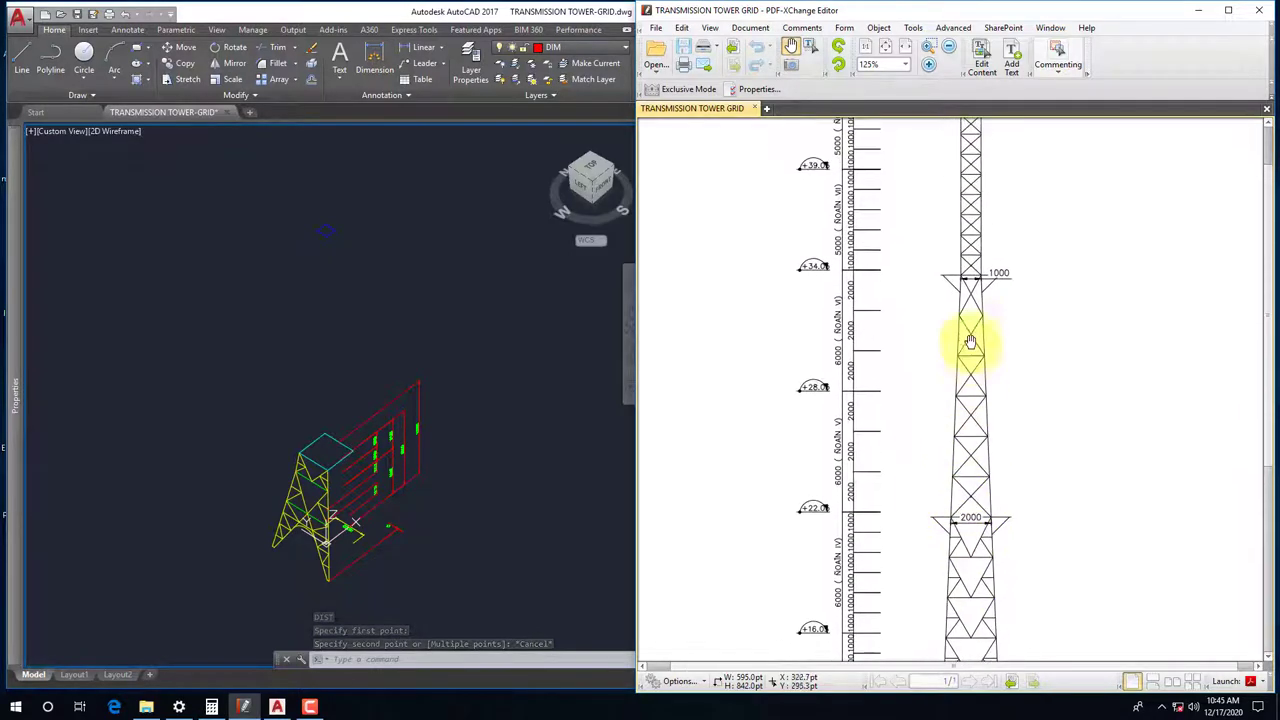
left_click_drag(963, 355, 958, 336)
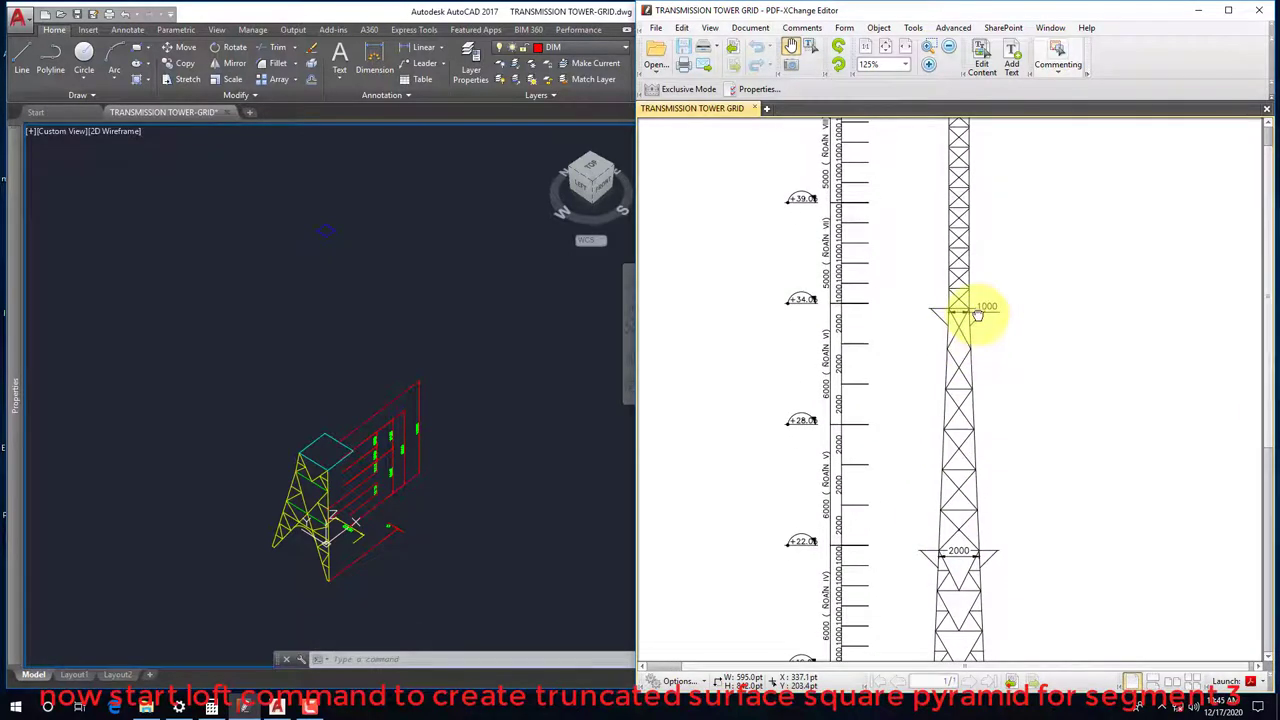
left_click(402, 345)
scroll(336, 297, "up", 2)
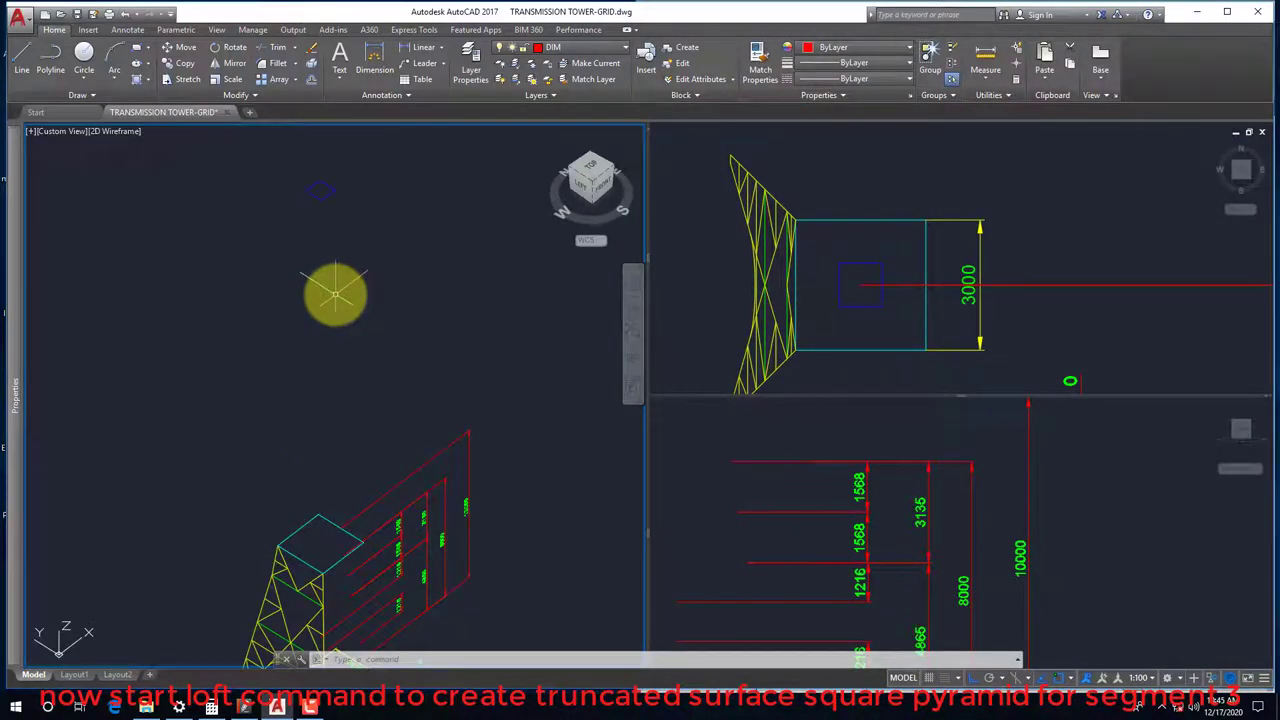
Loft a cross-sections-only surface from the 3000 bottom square to the 1000 top square
type("LOFT")
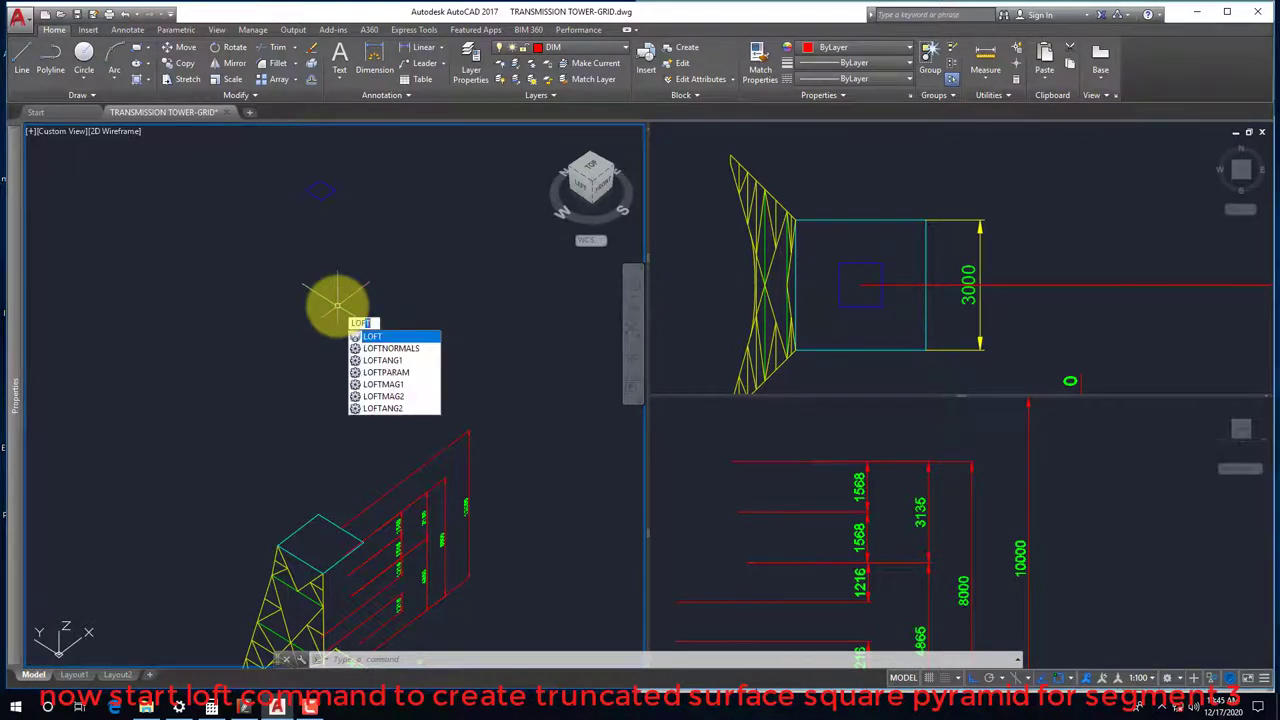
key("Return")
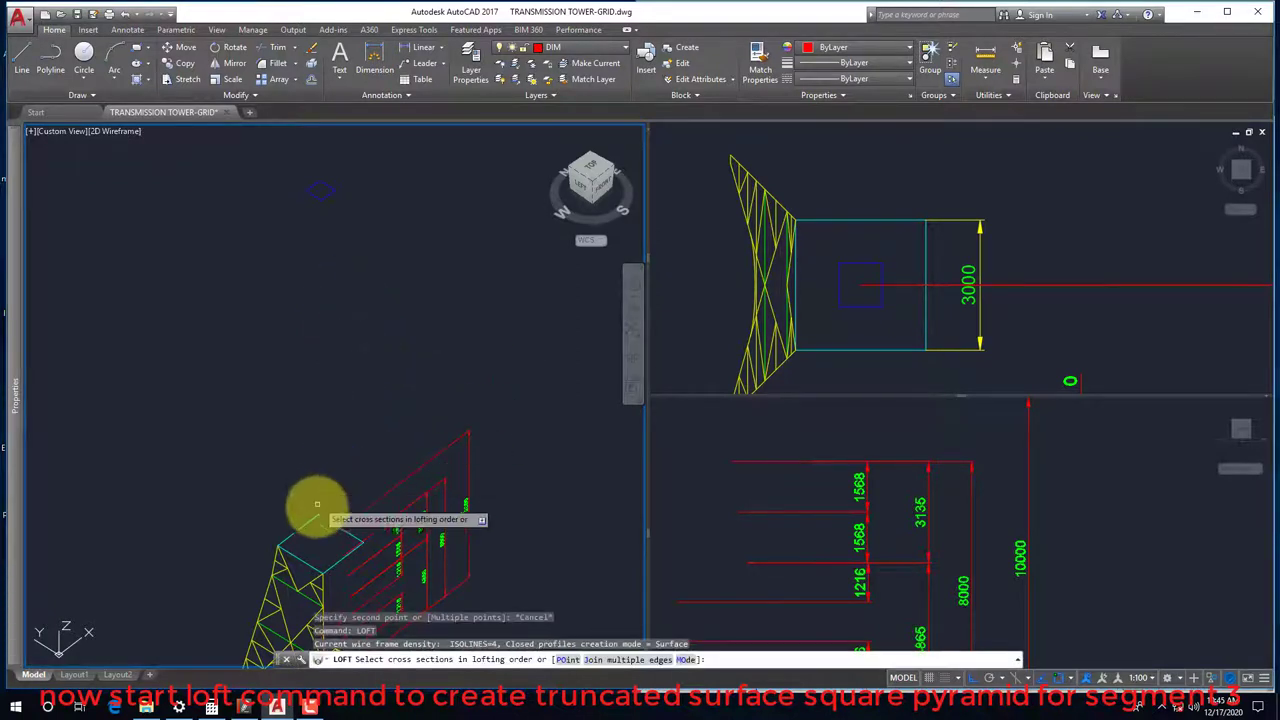
left_click(329, 522)
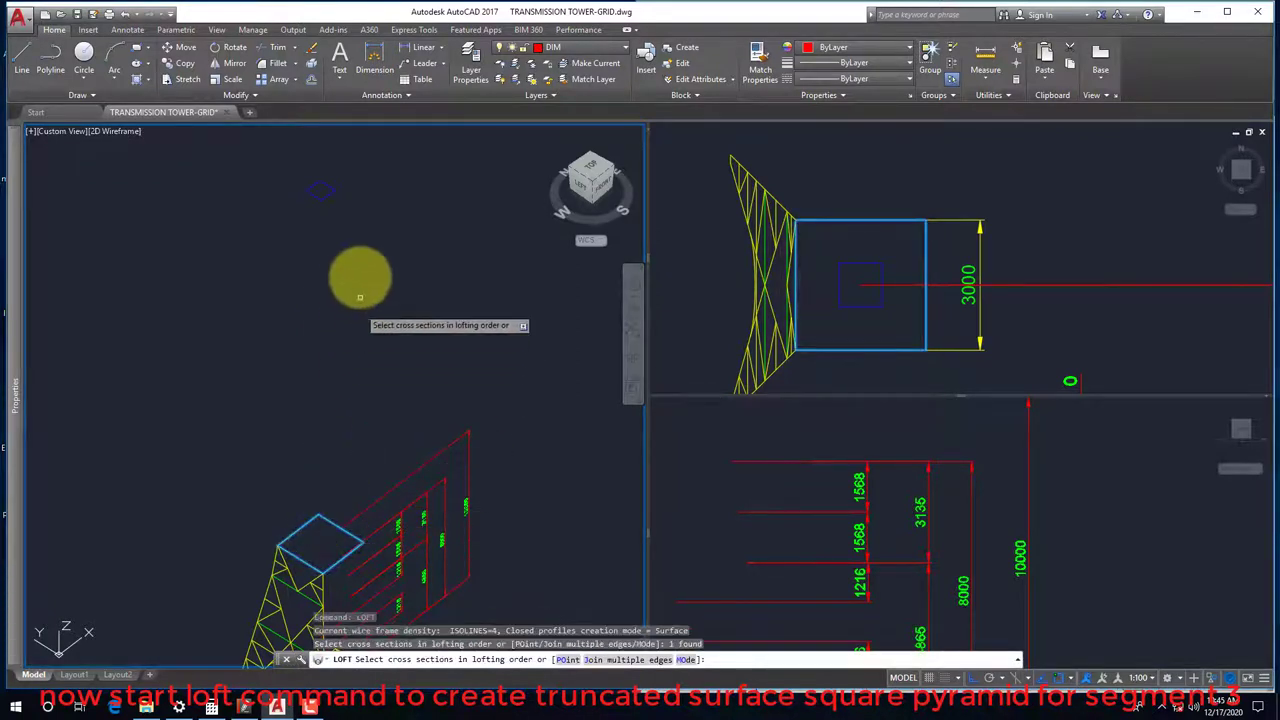
left_click(328, 192)
key("Return")
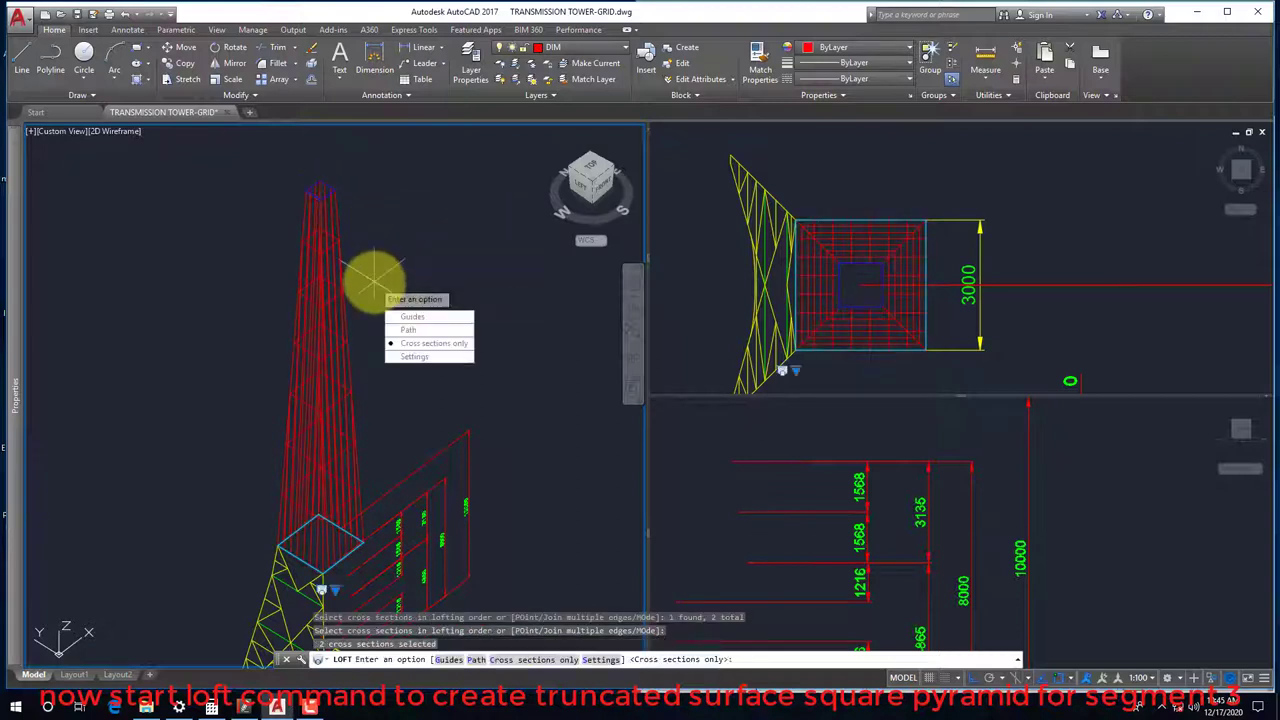
key("Return")
Move the new loft surface onto the DRAFT layer
scroll(343, 428, "down", 3)
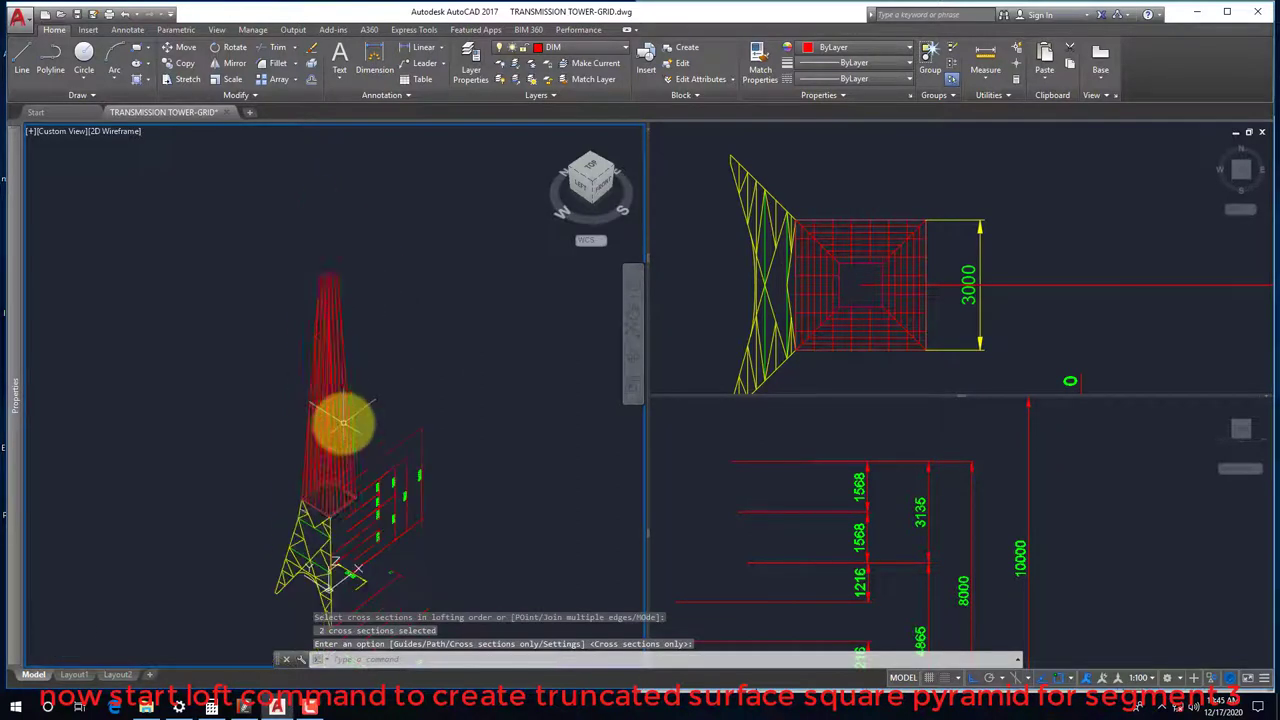
left_click(340, 345)
left_click(545, 50)
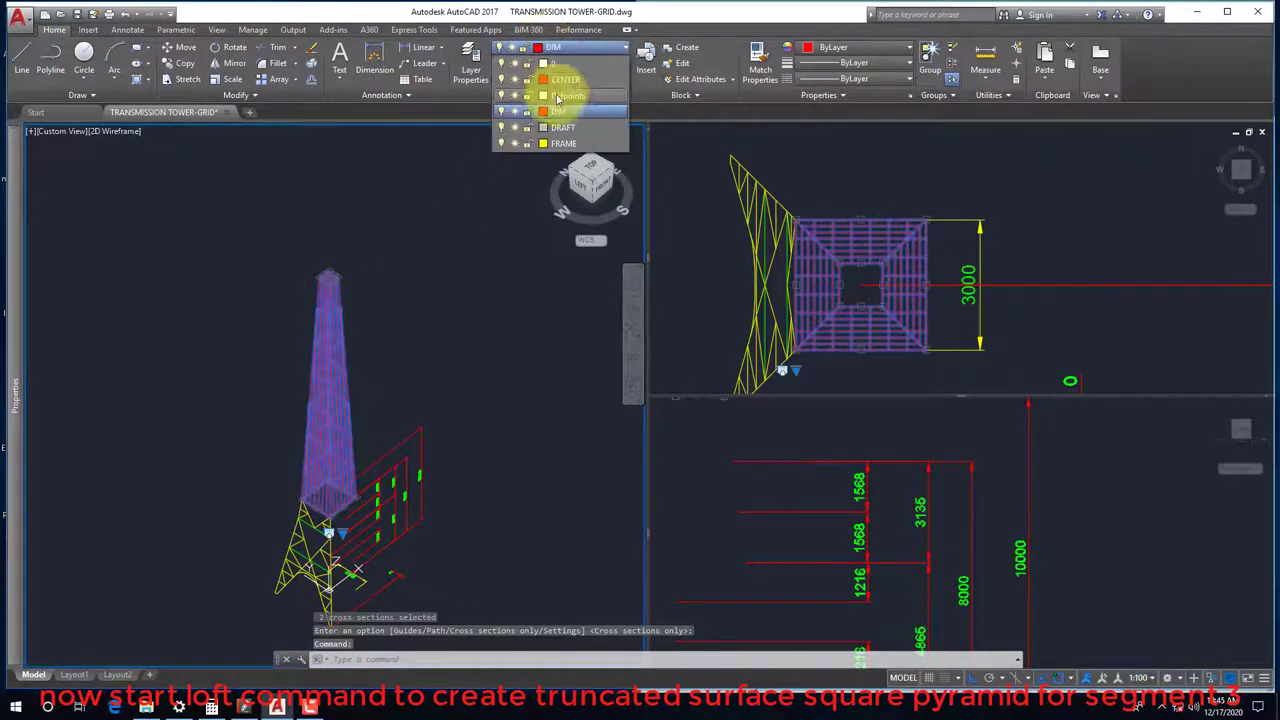
left_click(560, 127)
key("Escape")
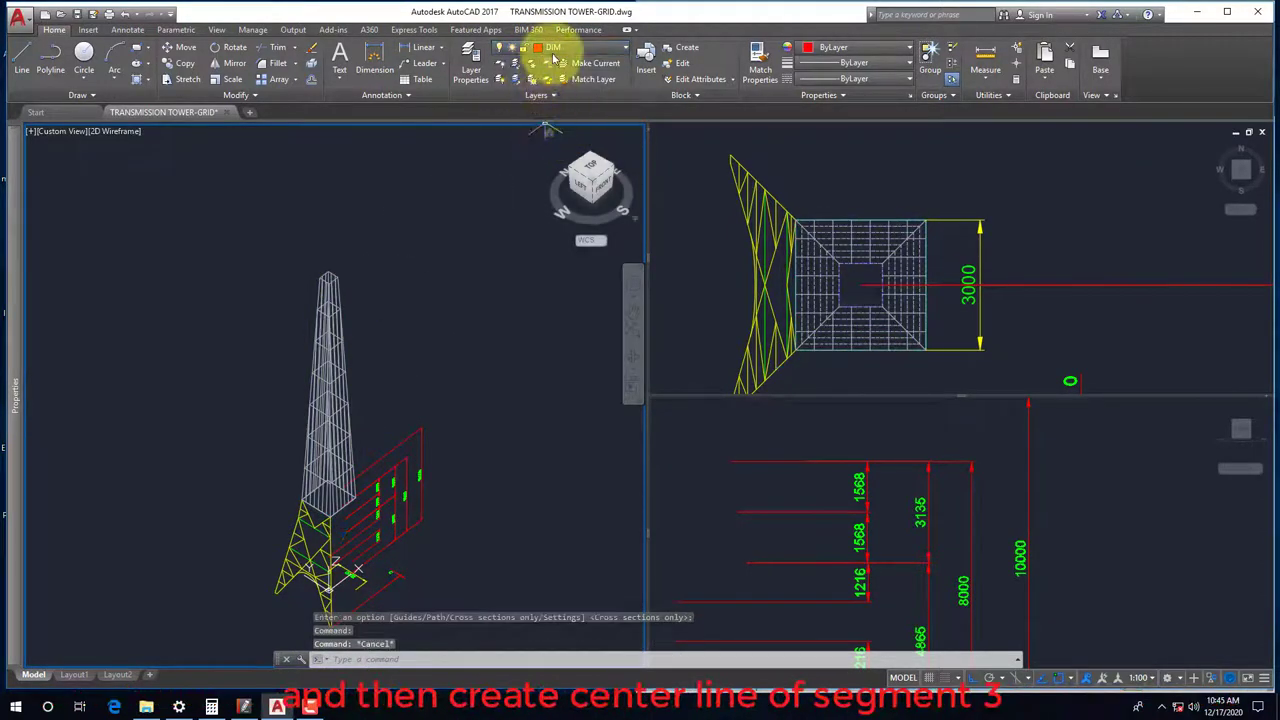
On the CENTER layer, draw a line between the two squares' geometric centres
left_click(566, 82)
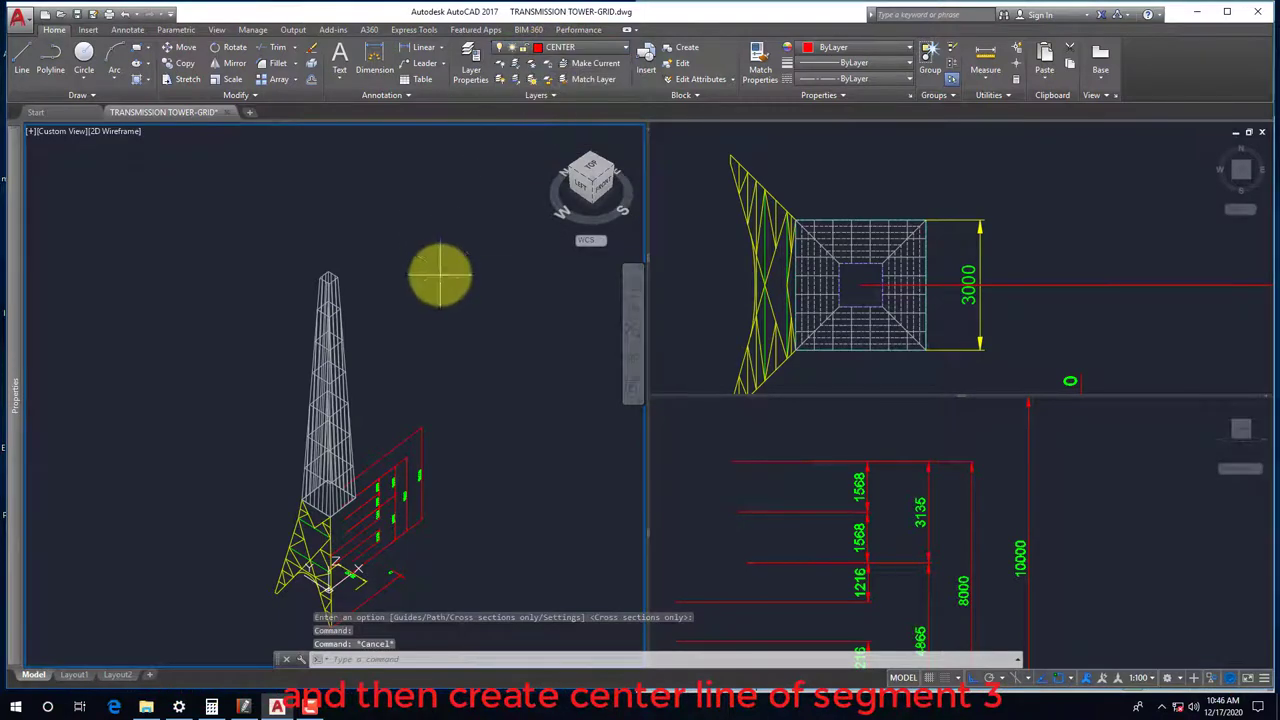
type("l")
key("Return")
scroll(372, 284, "up", 4)
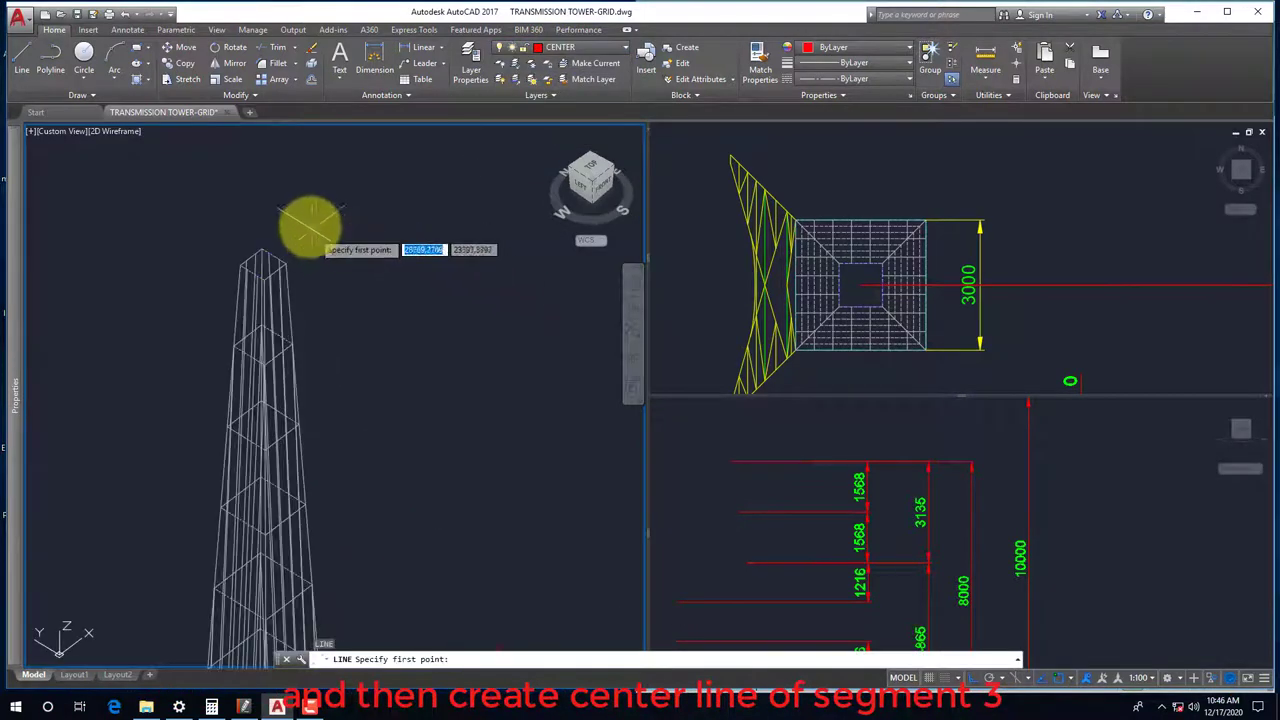
right_click(309, 222, "shift")
left_click(312, 410)
left_click(262, 265)
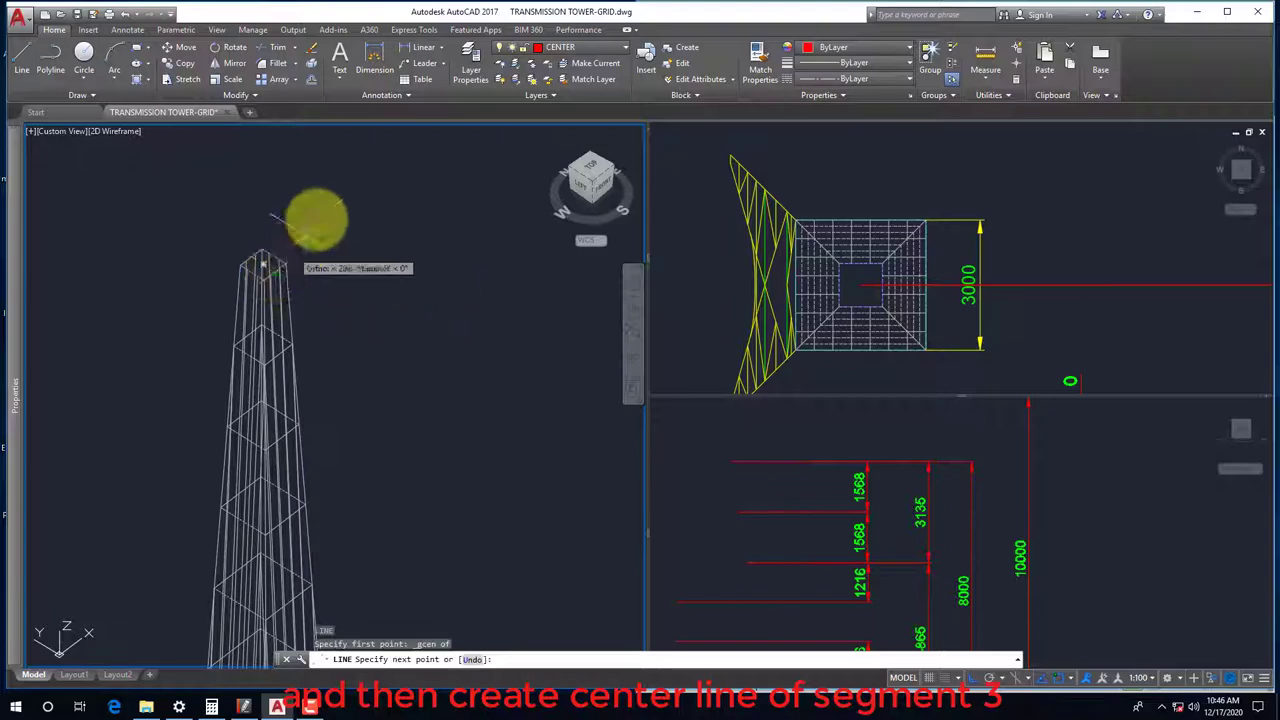
scroll(329, 400, "down", 3)
scroll(314, 486, "up", 4)
right_click(305, 495, "shift")
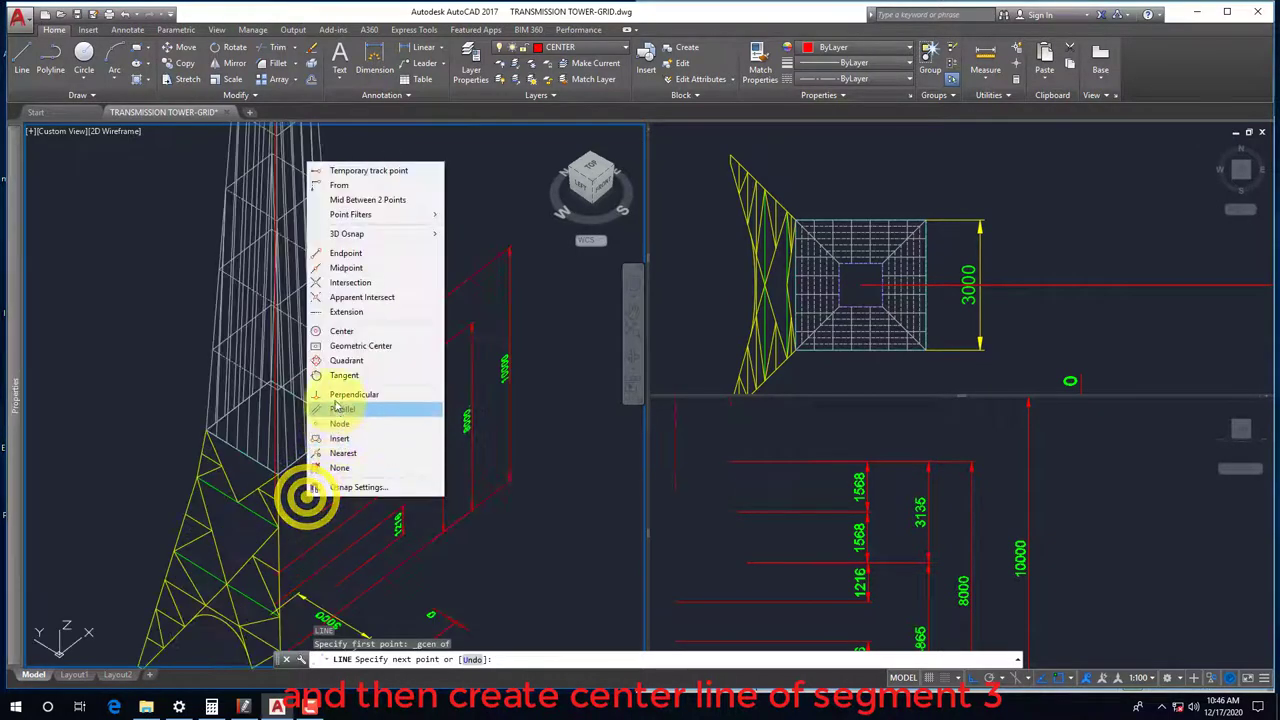
left_click(340, 345)
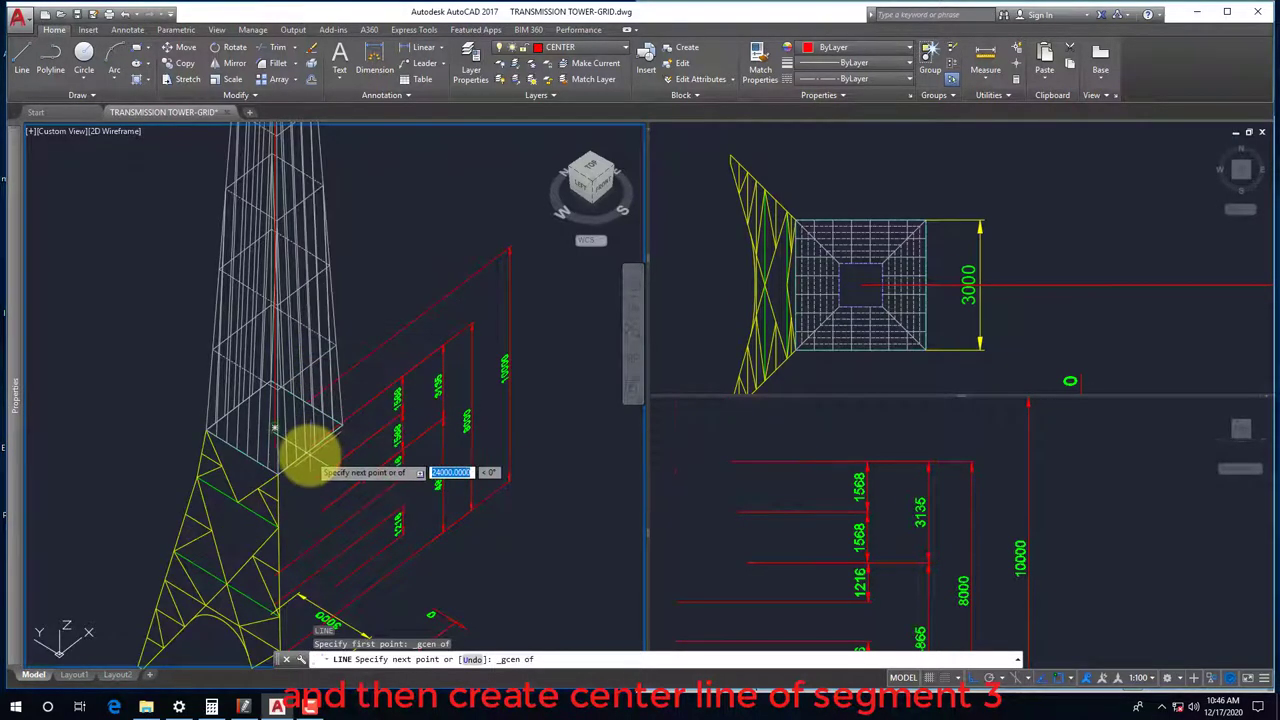
key("Escape")
Hide the loft surface with Isolate > Hide Objects to reveal the centre line
left_click(840, 530)
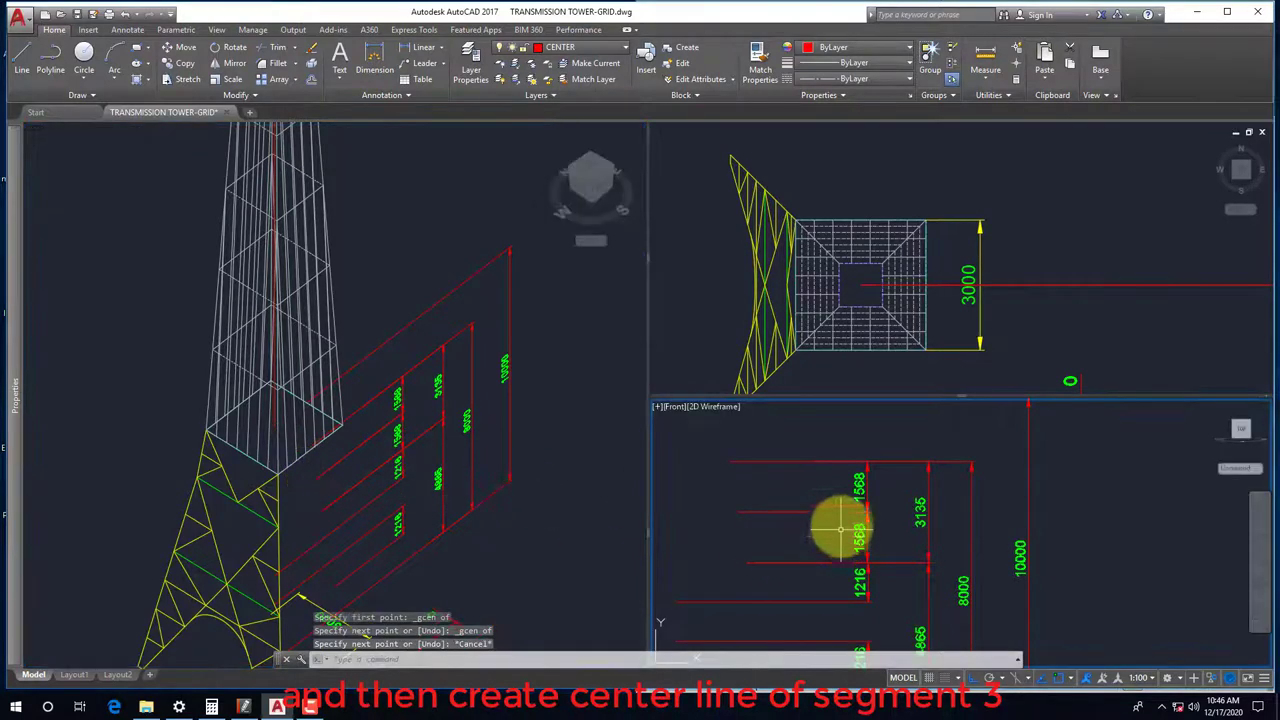
scroll(925, 500, "down", 5)
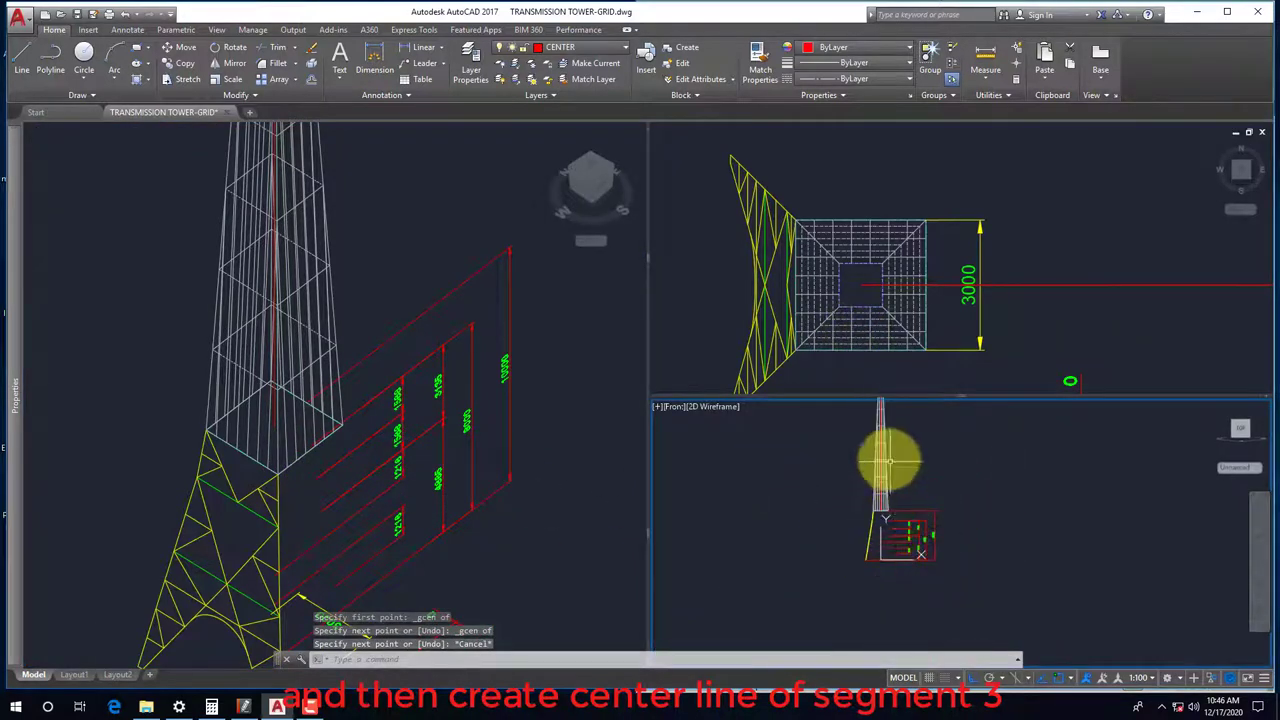
left_click(366, 340)
left_click(328, 322)
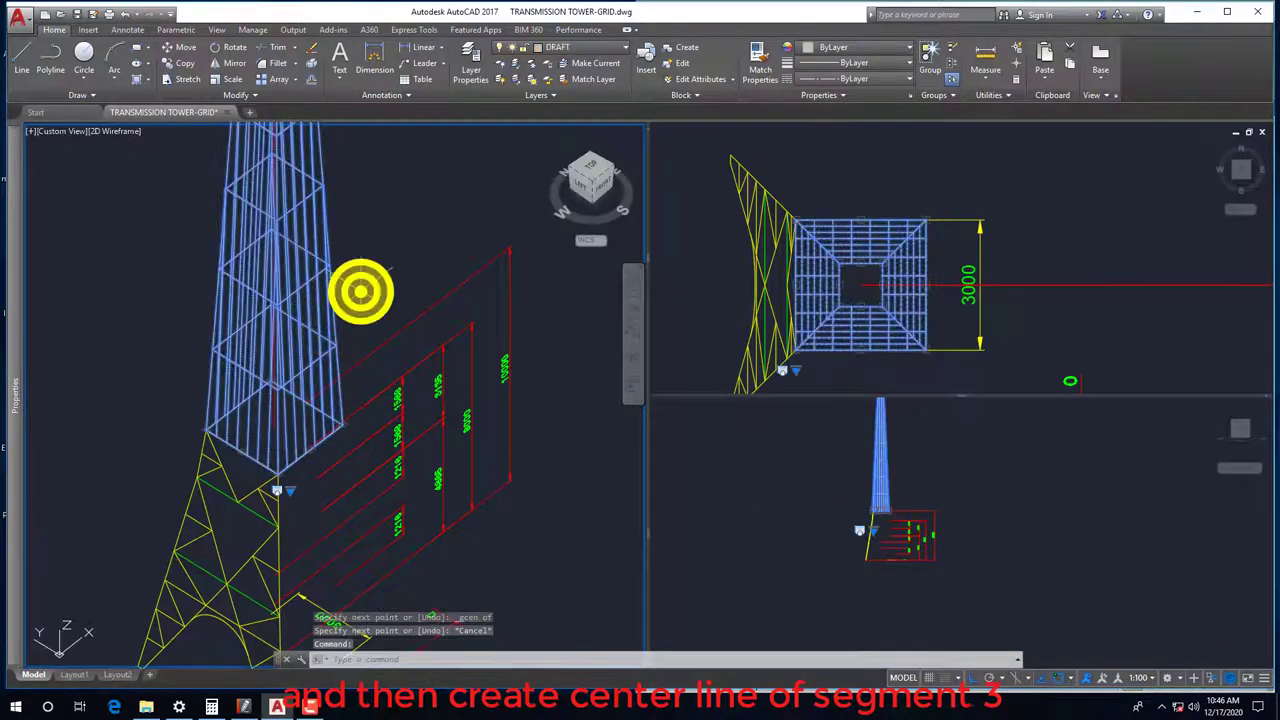
right_click(360, 292)
left_click(540, 432)
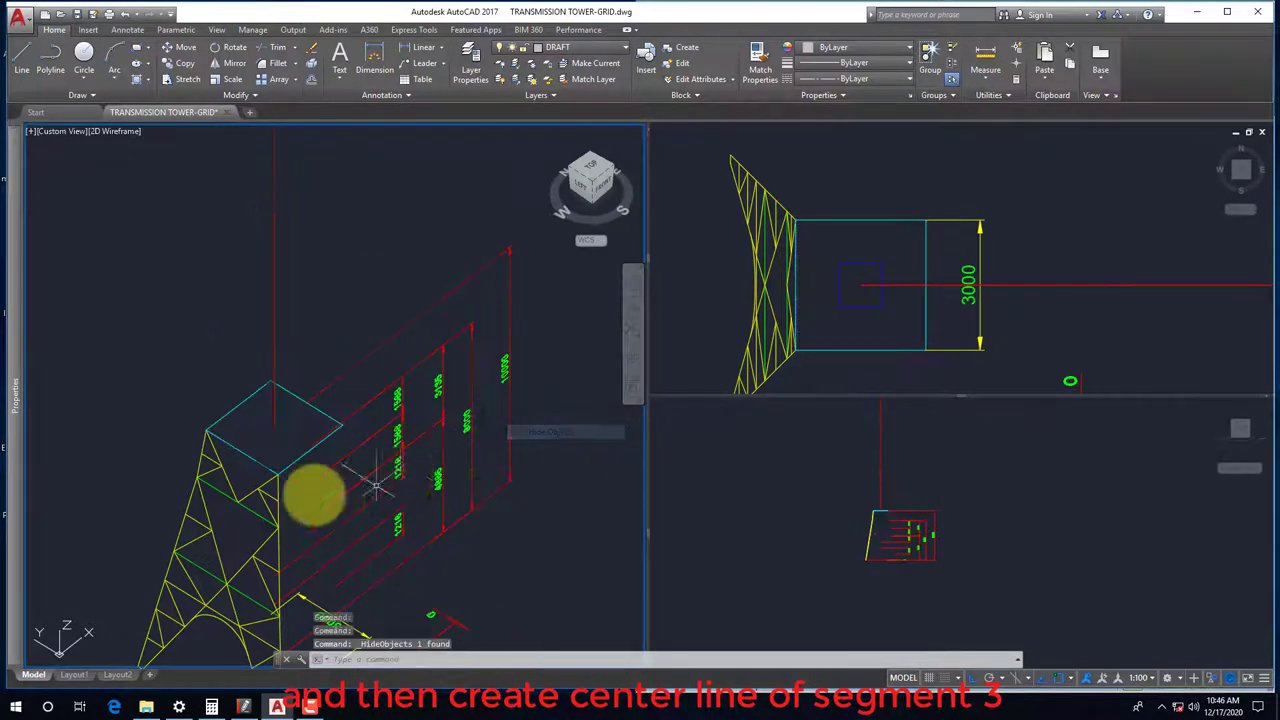
Return to the 3D viewport and save the drawing with Ctrl+S
left_click(795, 510)
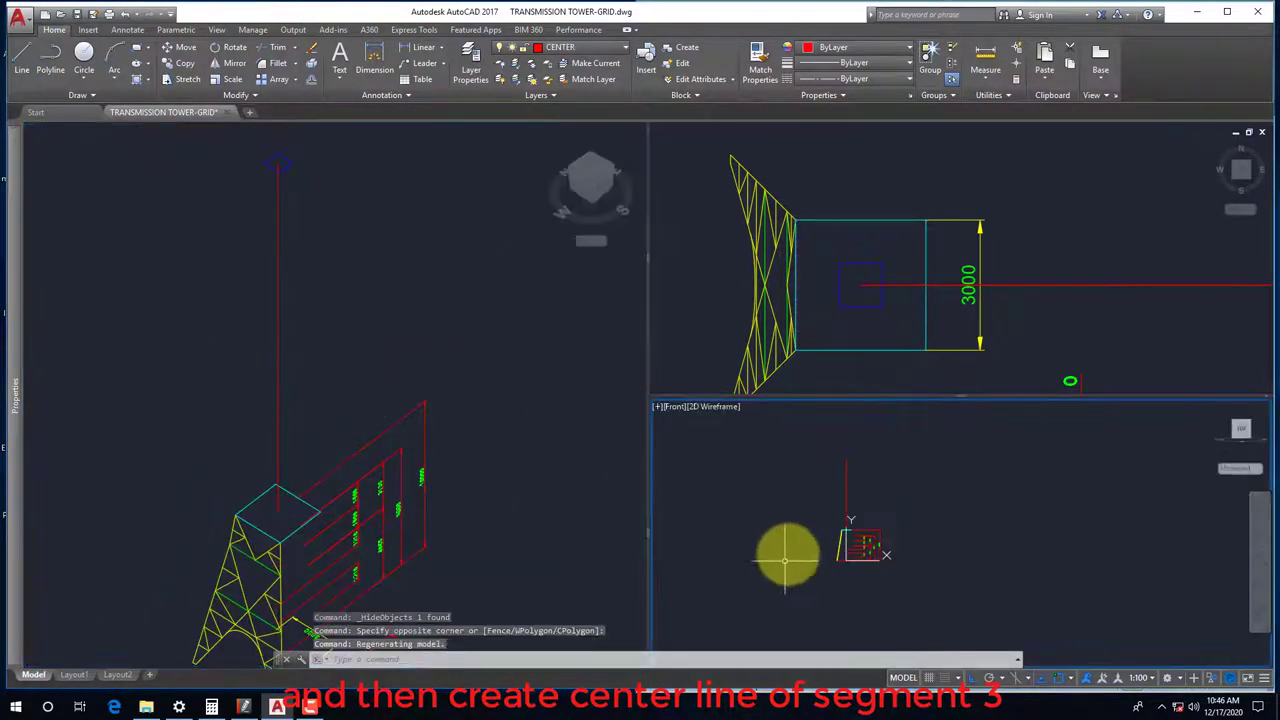
key("Escape")
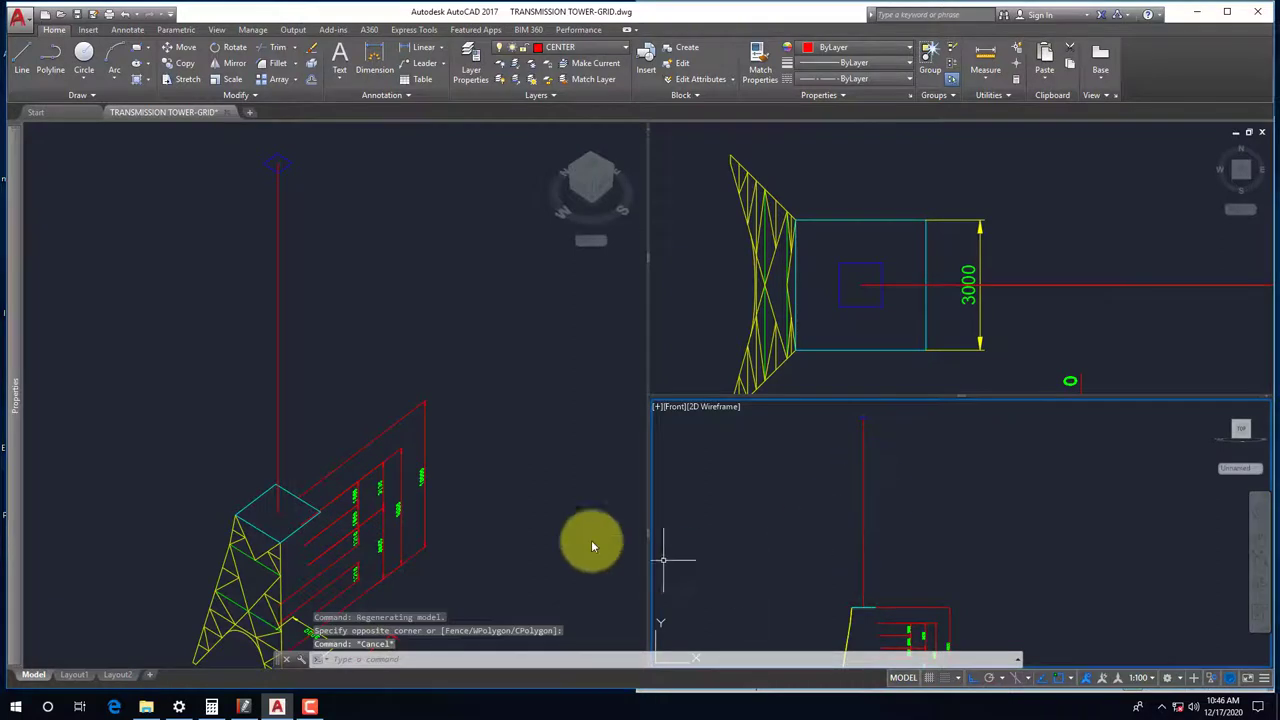
left_click(391, 354)
key("ctrl+s")
Window-select the red frame and centre line, then bring up the reference PDF
left_click(378, 313)
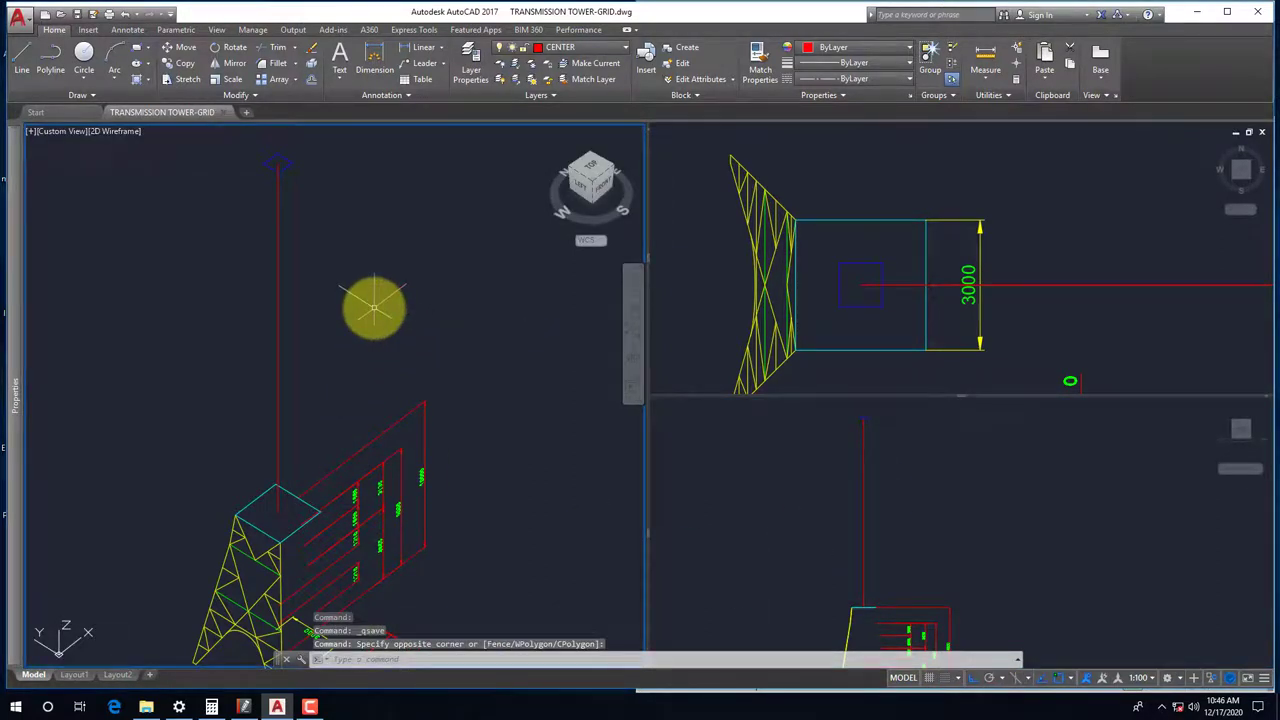
left_click(300, 640)
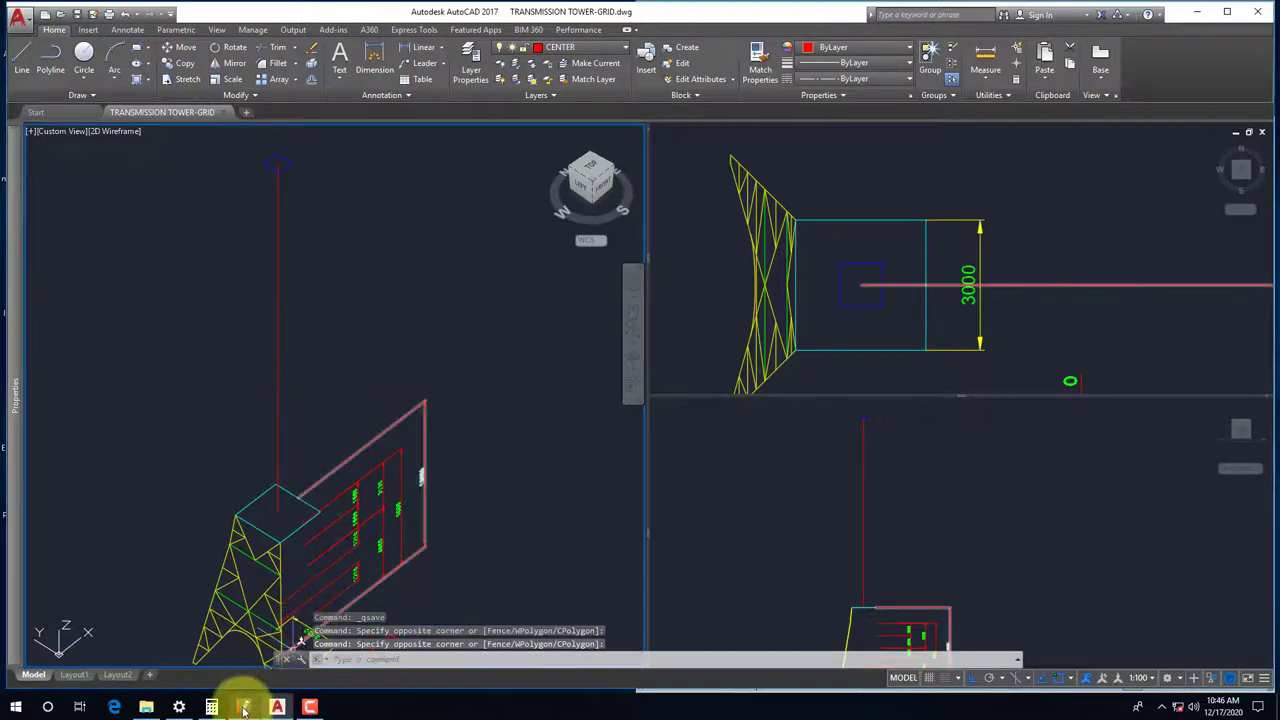
left_click(243, 707)
Zoom and pan the PDF elevation to the +22.0–+34.0 section and its 2000 width
scroll(908, 423, "up", 1, "ctrl")
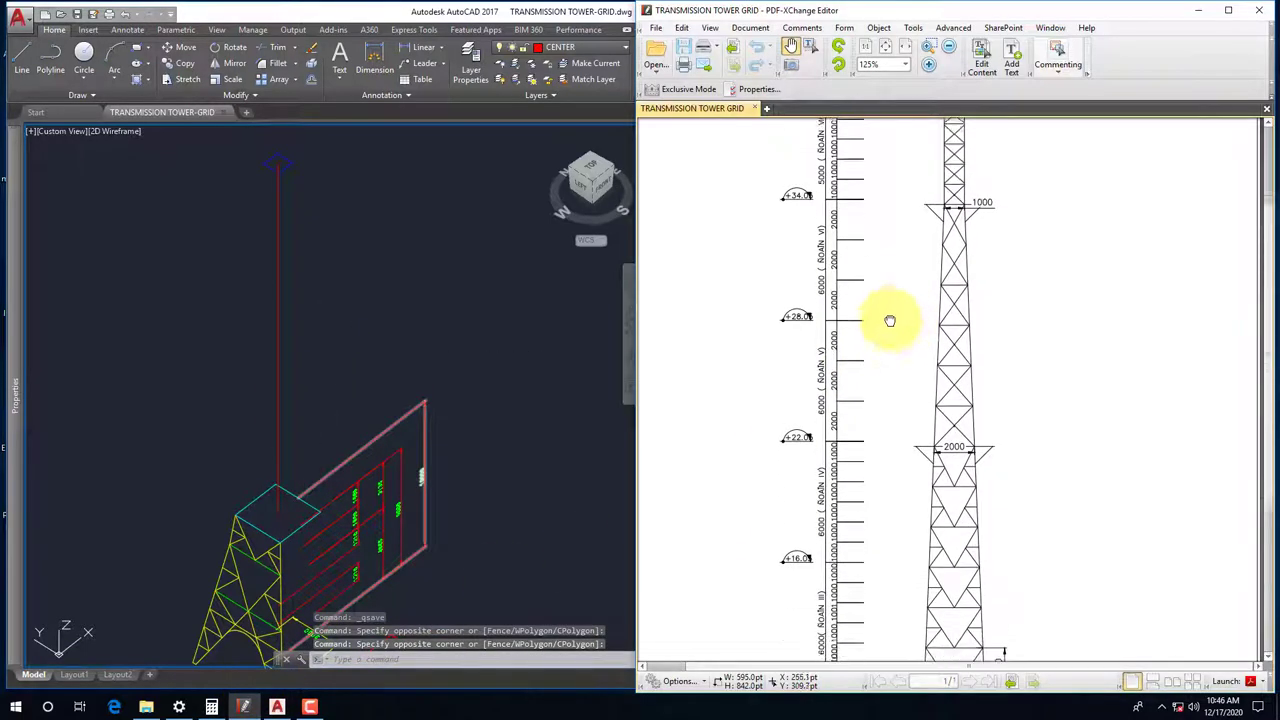
scroll(885, 300, "down", 1)
scroll(880, 380, "down", 1)
scroll(870, 405, "down", 1)
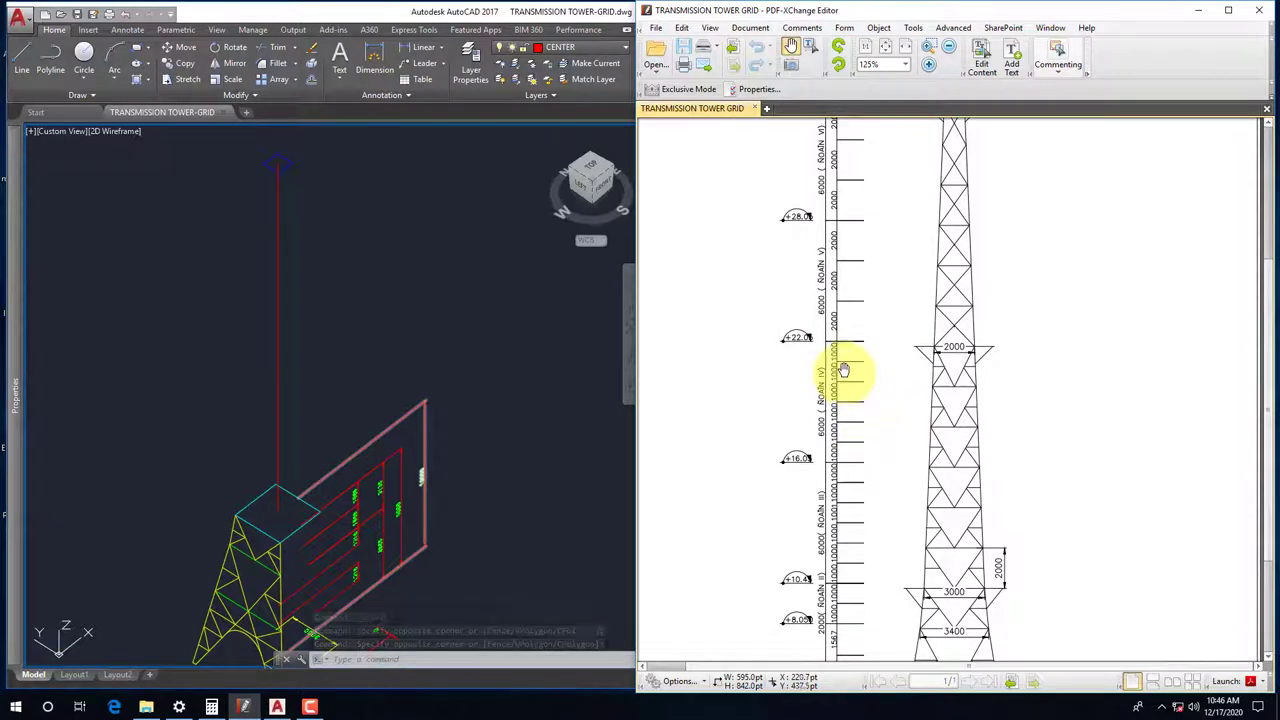
left_click_drag(903, 362, 891, 424)
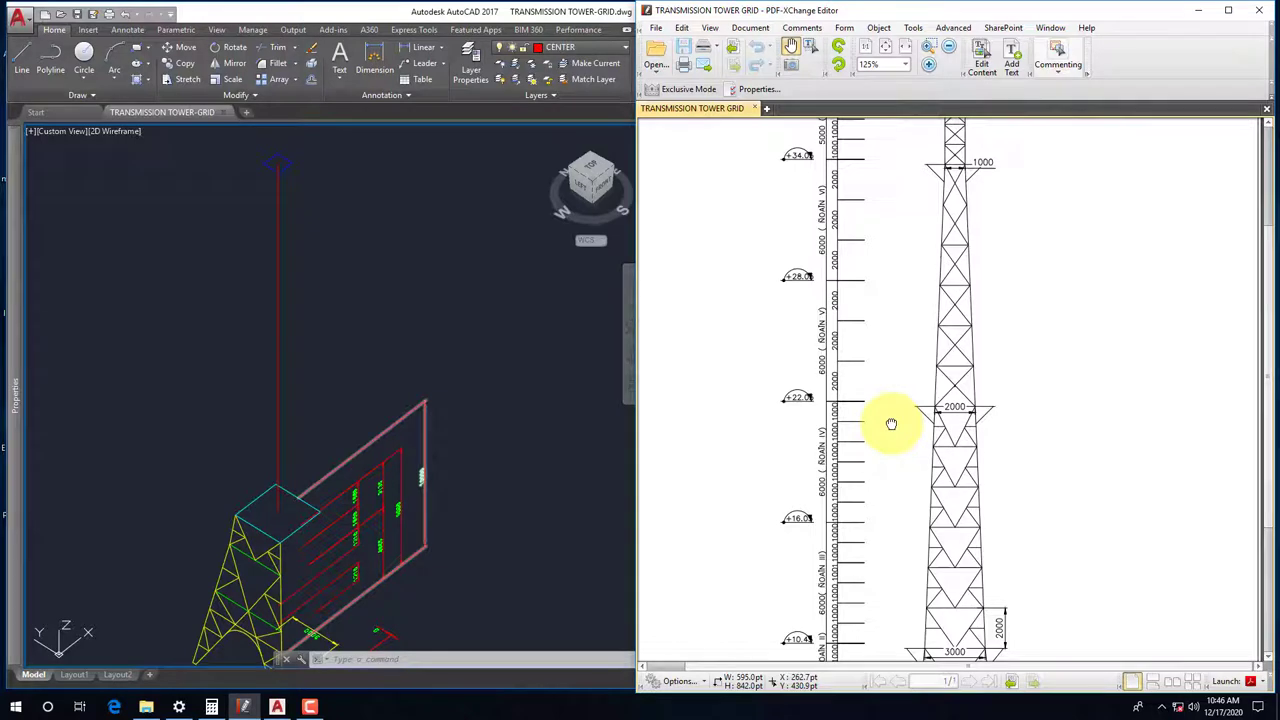
mouse_move(891, 424)
left_mouse_down()
mouse_move(888, 451)
mouse_move(871, 380)
mouse_move(866, 509)
mouse_move(848, 429)
left_mouse_up()
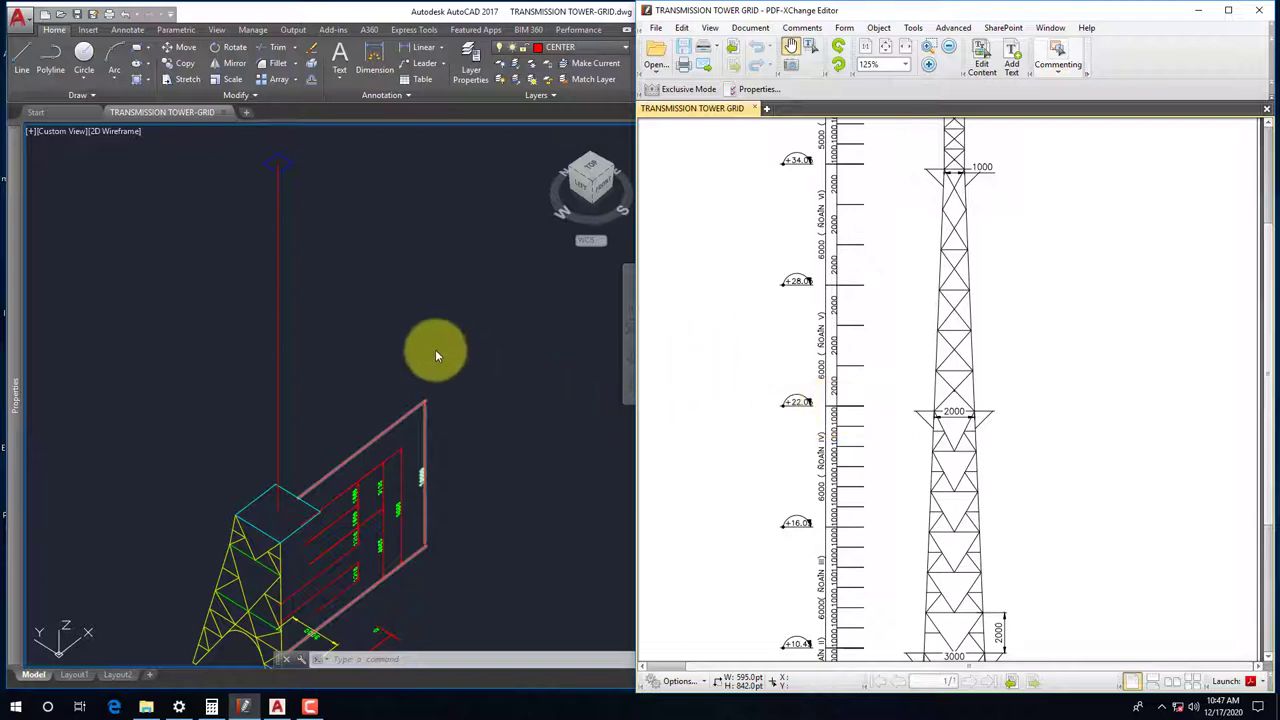
mouse_move(847, 424)
left_mouse_down()
mouse_move(847, 444)
mouse_move(843, 372)
mouse_move(850, 446)
mouse_move(846, 406)
left_mouse_up()
In the Front viewport, DIVIDE the vertical centre line into 24 equal segments
left_click(343, 348)
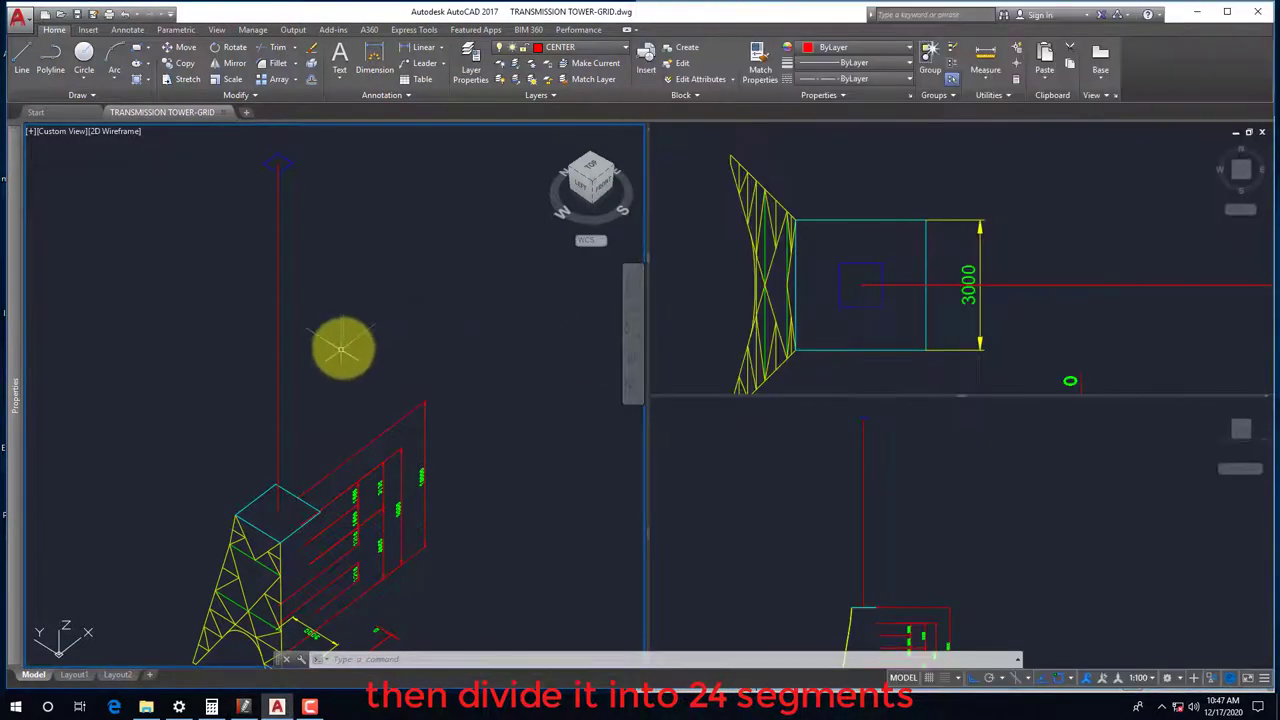
left_click(894, 490)
left_click(891, 480)
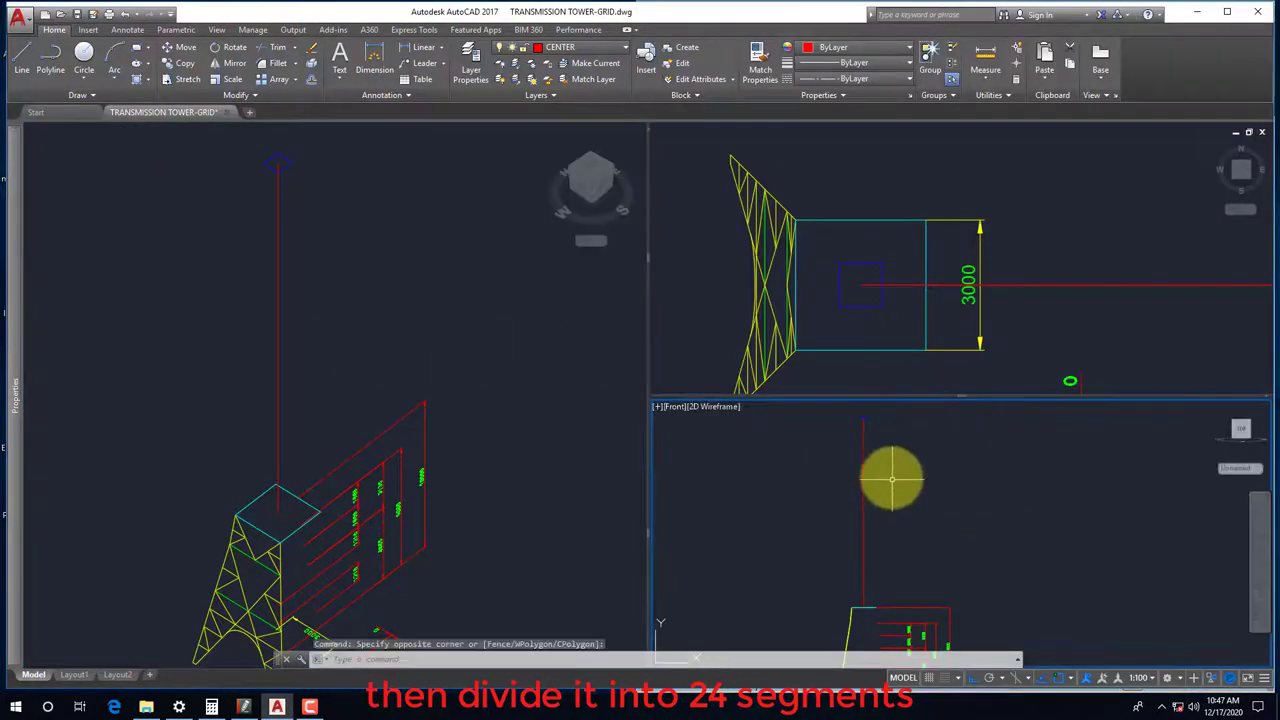
type("DI")
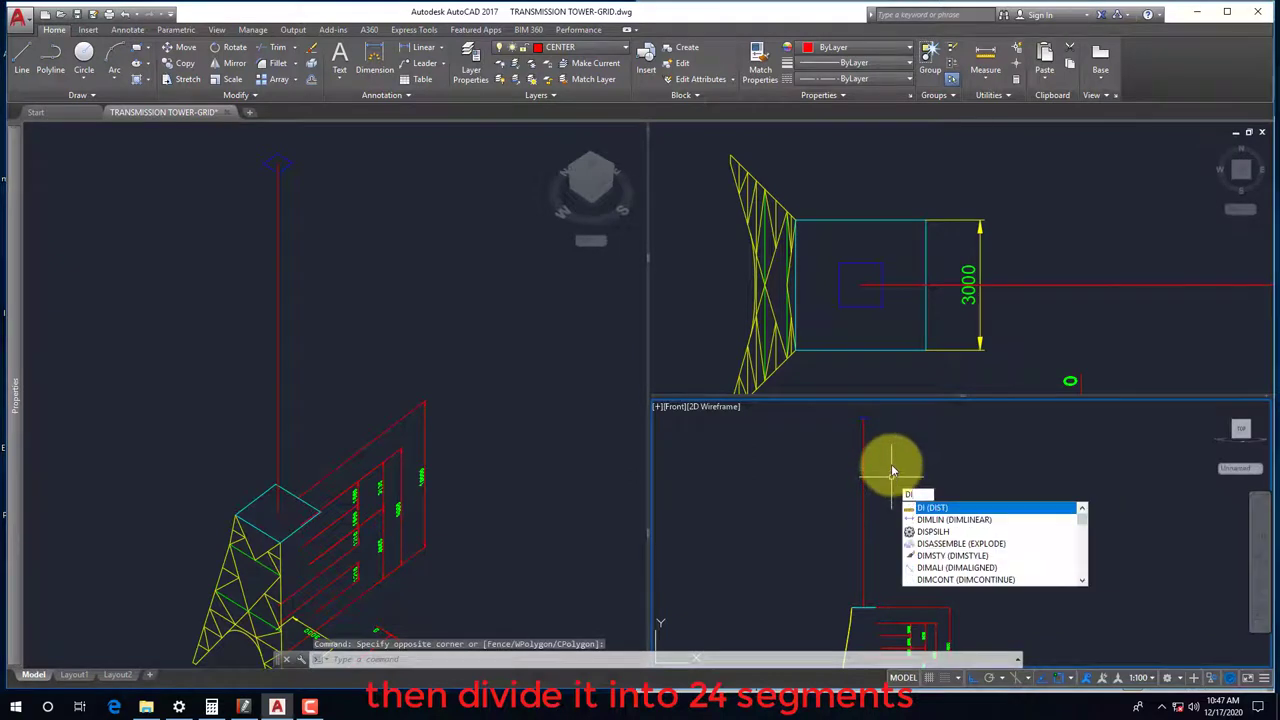
type("V")
key("Return")
left_click(864, 487)
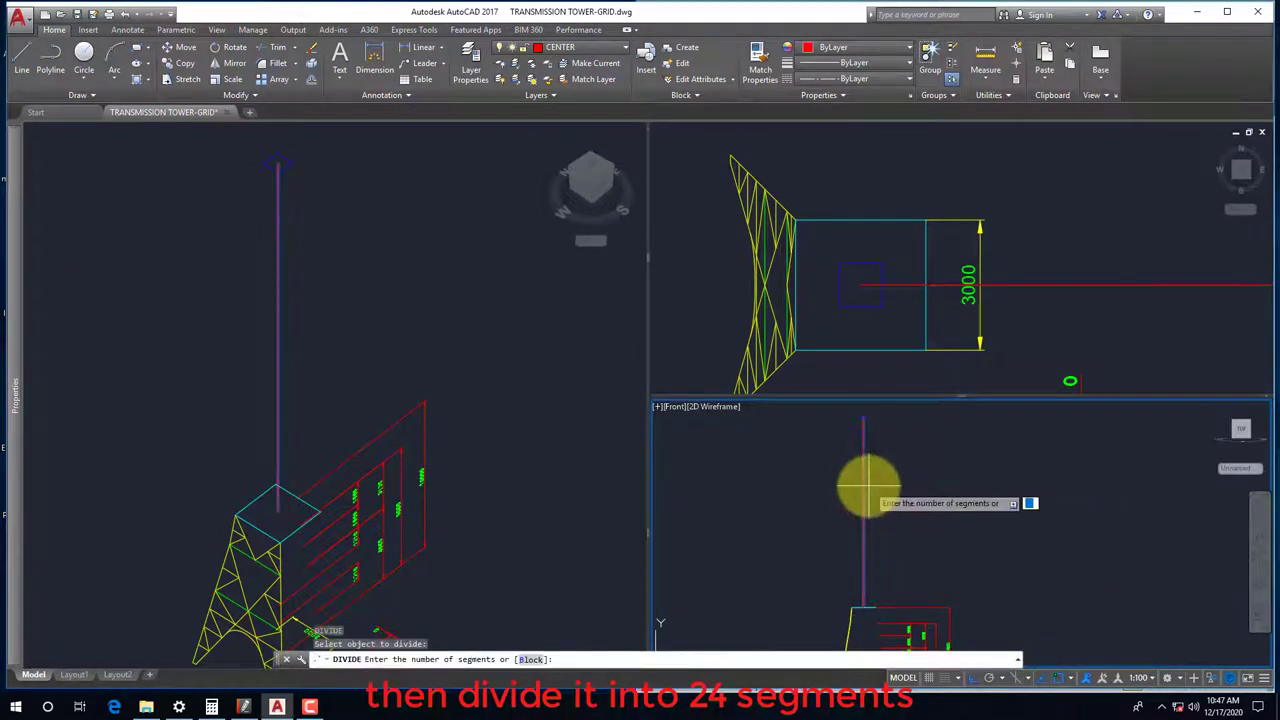
type("24")
key("Return")
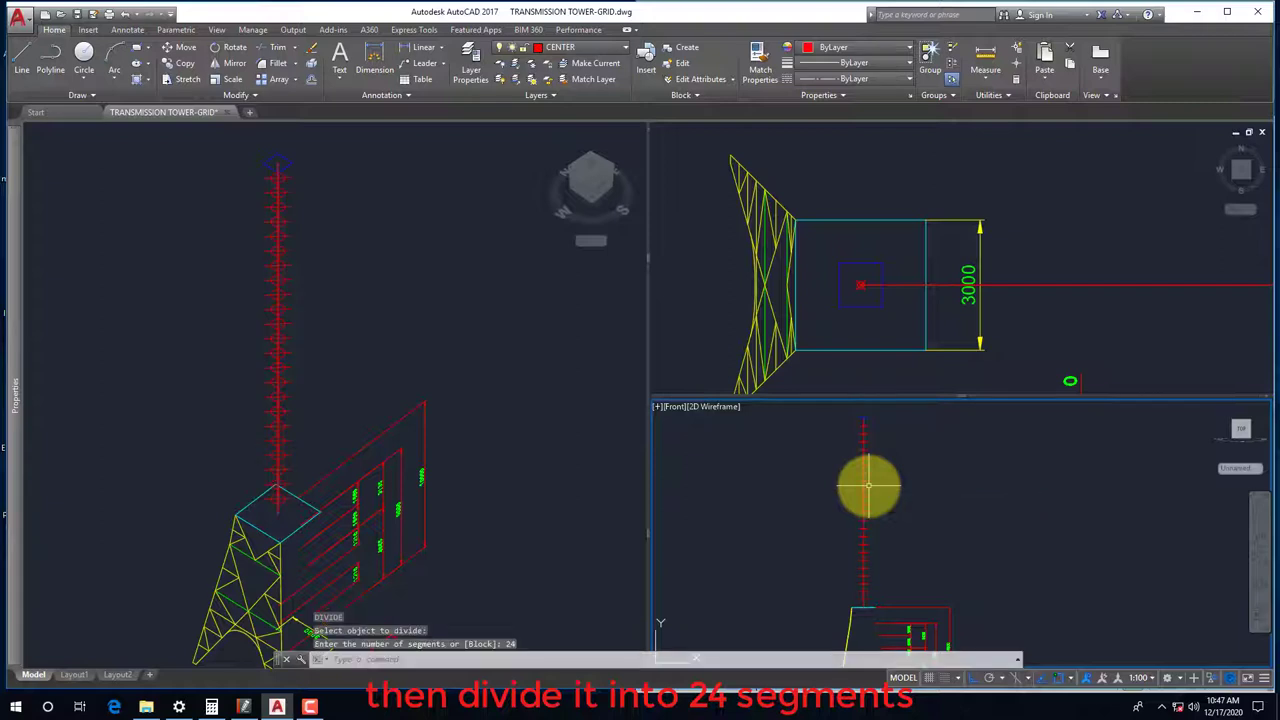
Regenerate the drawing and make the 3D viewport active
type("re")
key("Return")
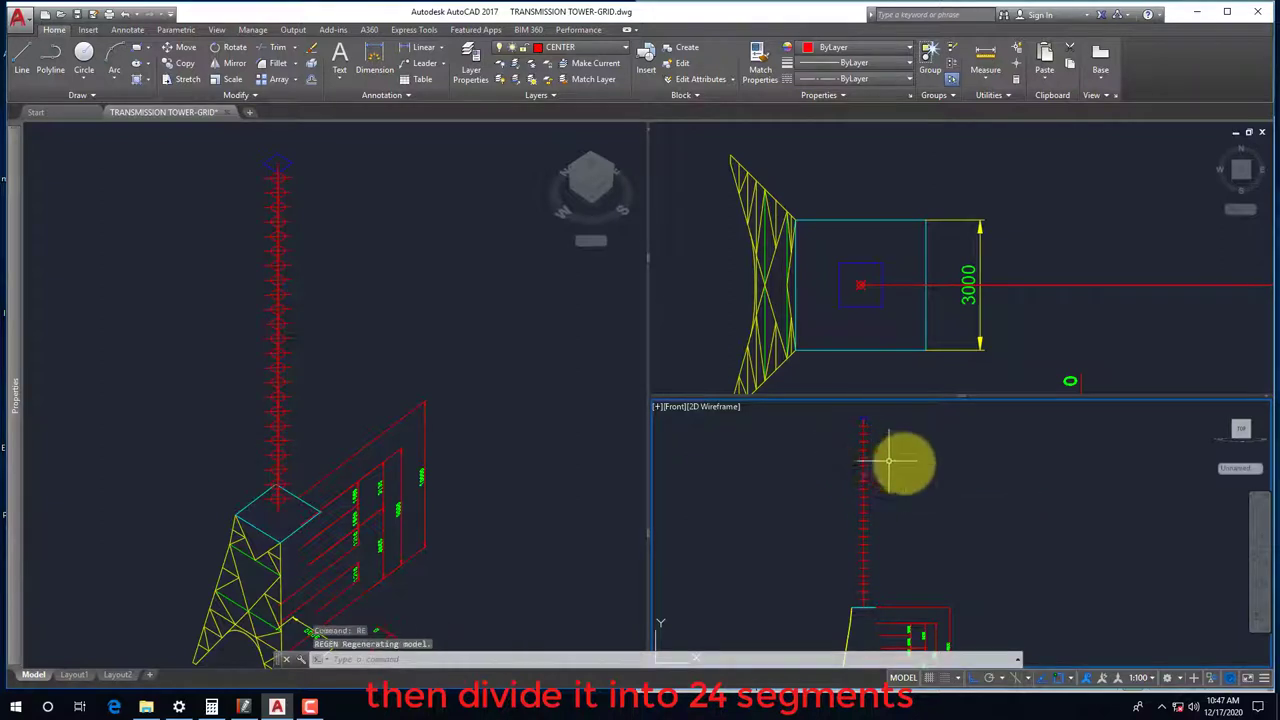
left_click(480, 400)
left_click(392, 302)
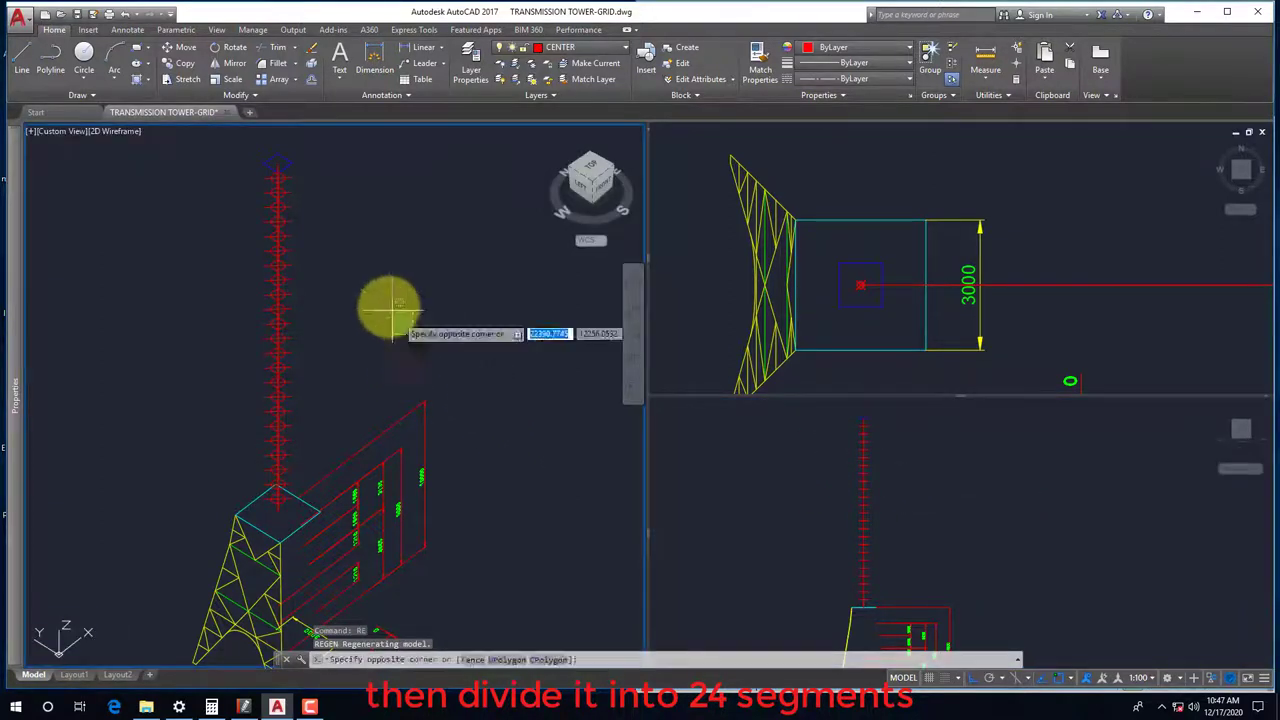
left_click(370, 310)
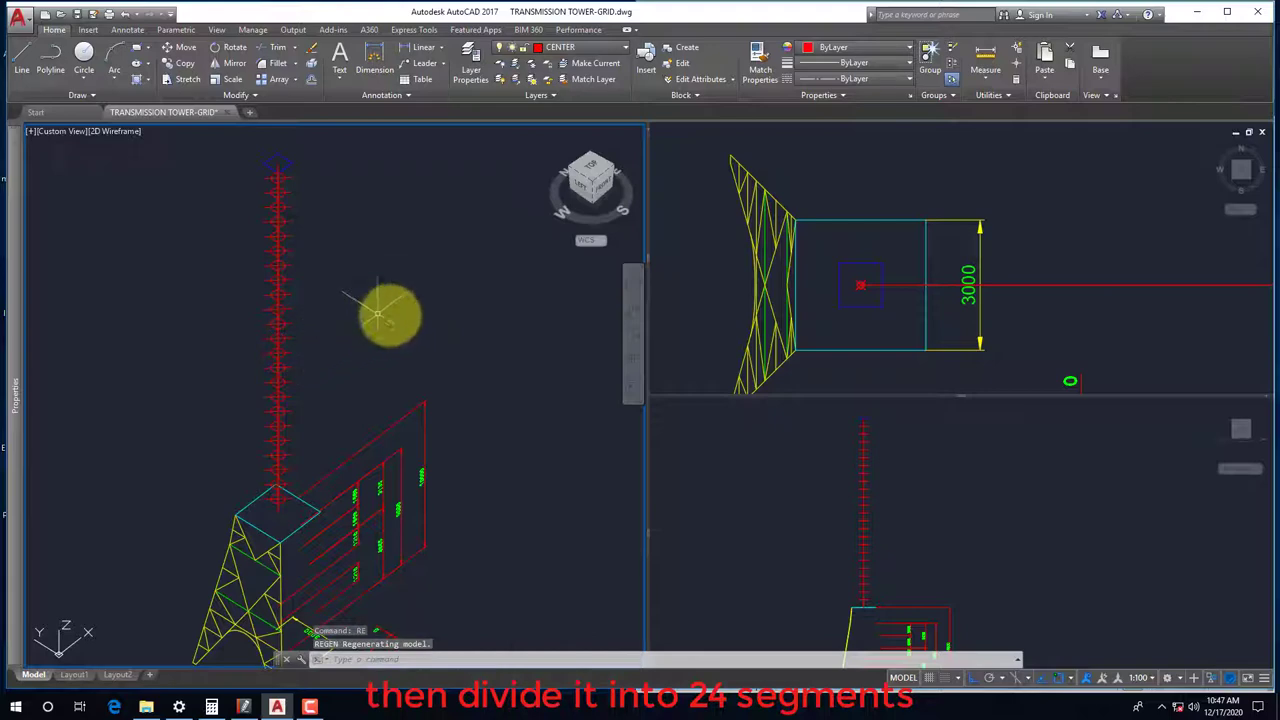
Apply the circle-with-cross point style and regenerate the drawing
type("p")
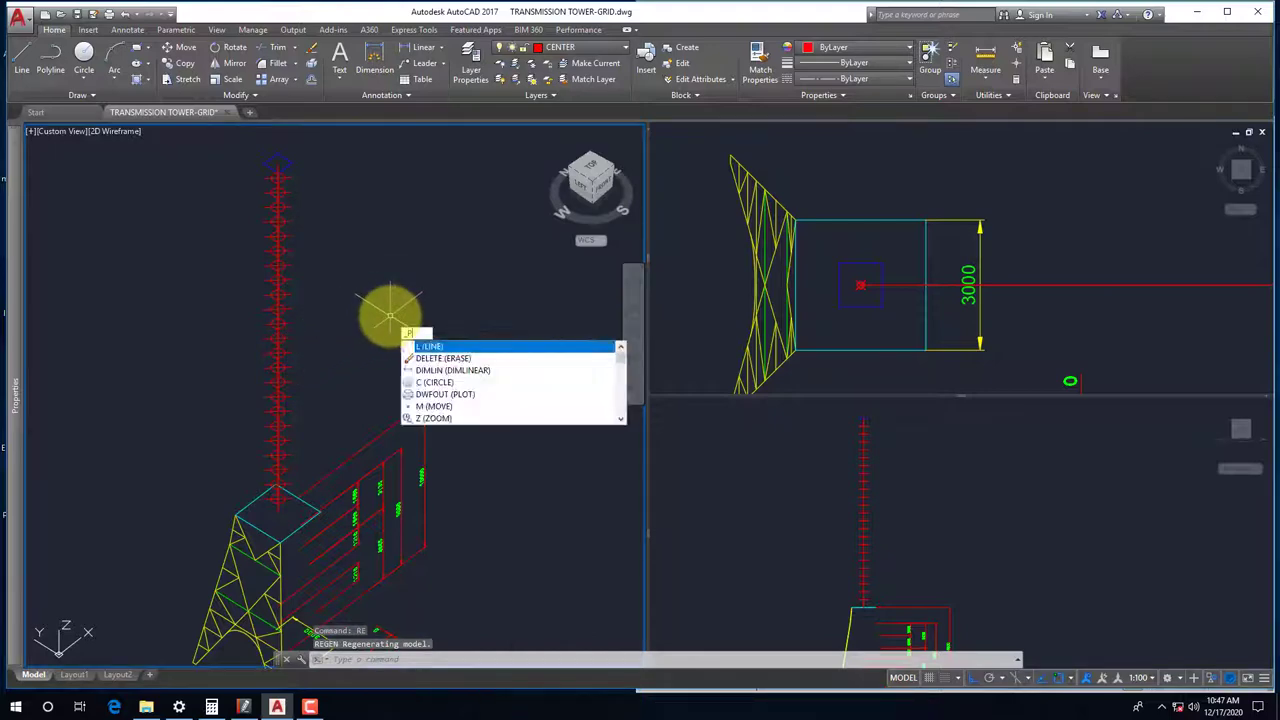
type("ype")
key("Return")
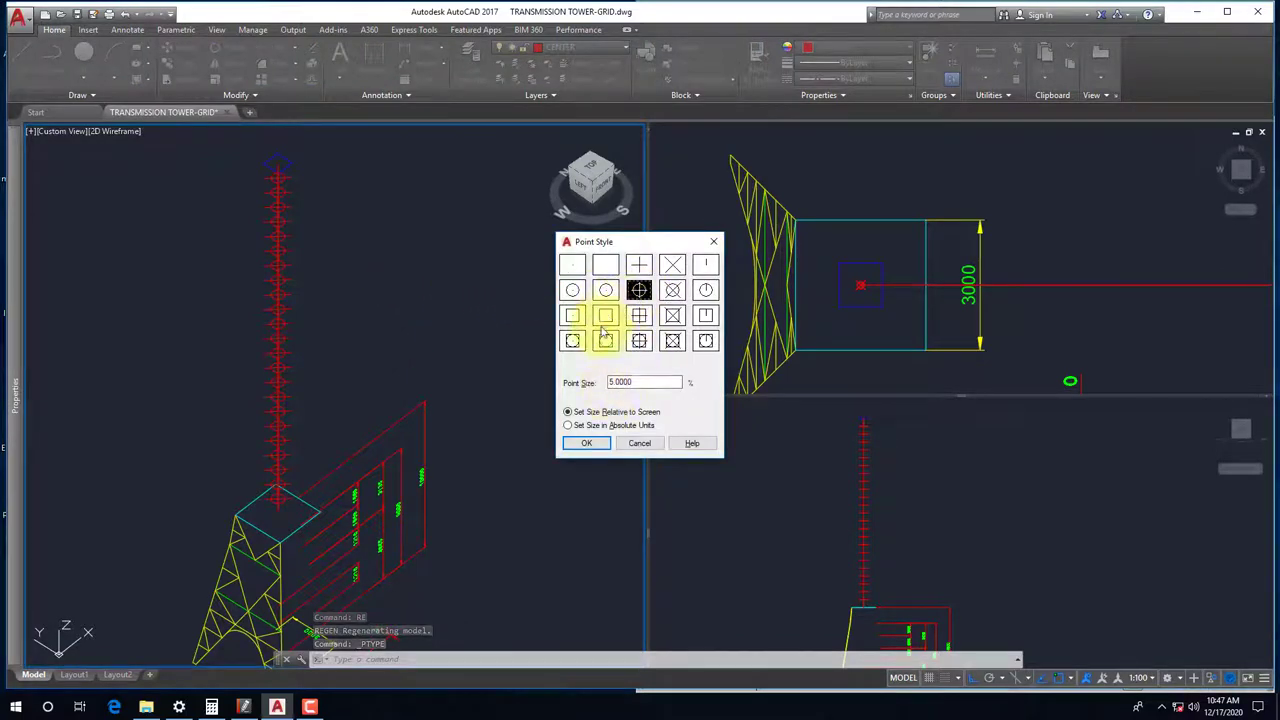
left_click(586, 443)
type("RE")
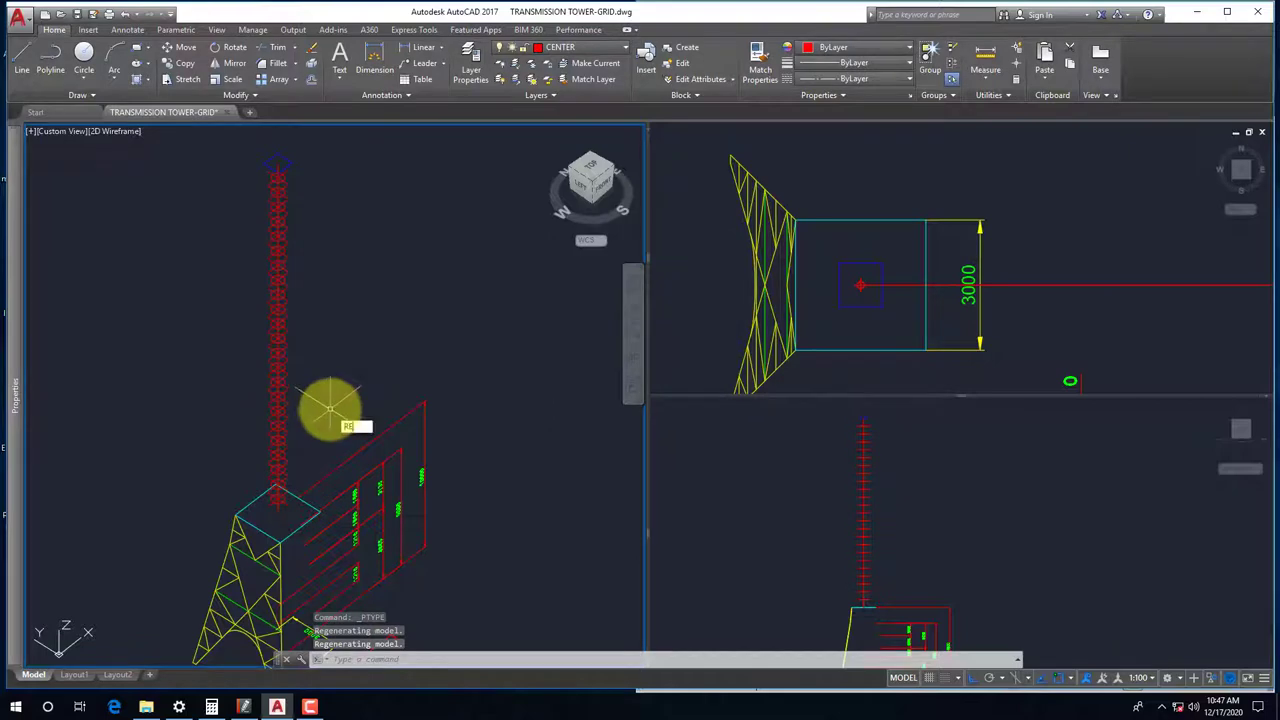
key("Return")
scroll(329, 457, "up", 3)
scroll(343, 414, "down", 3)
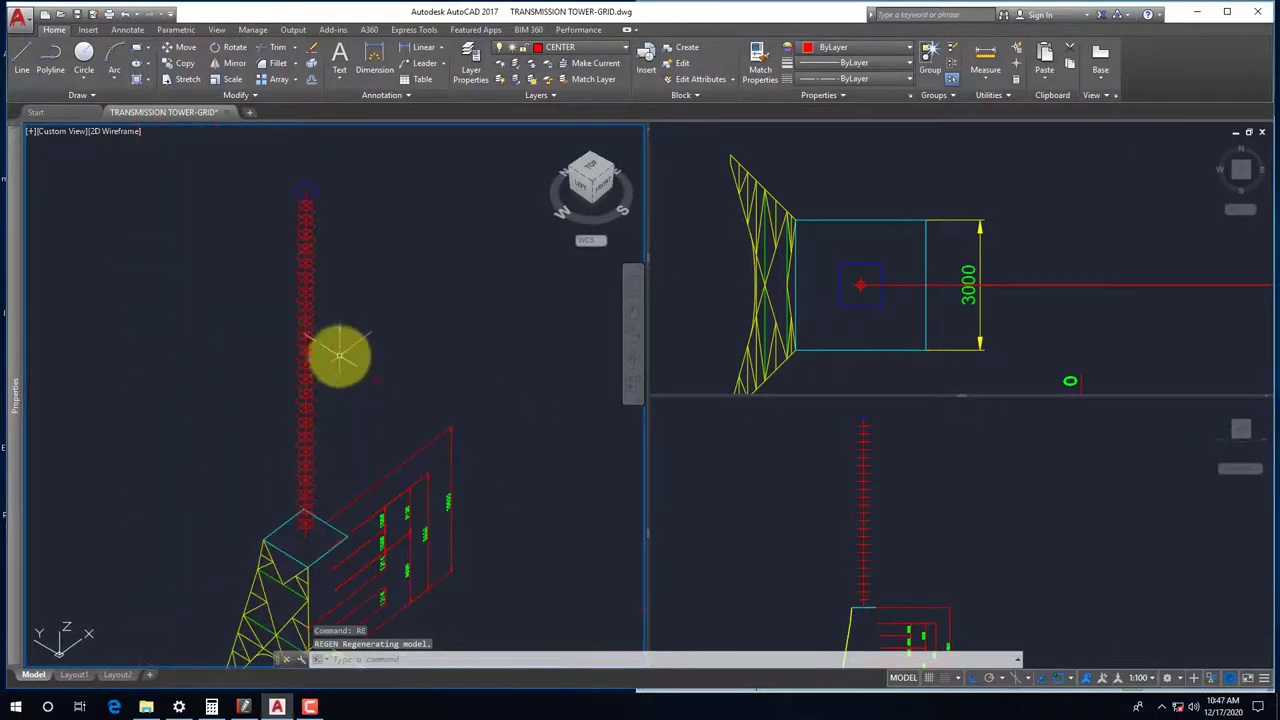
key("Return")
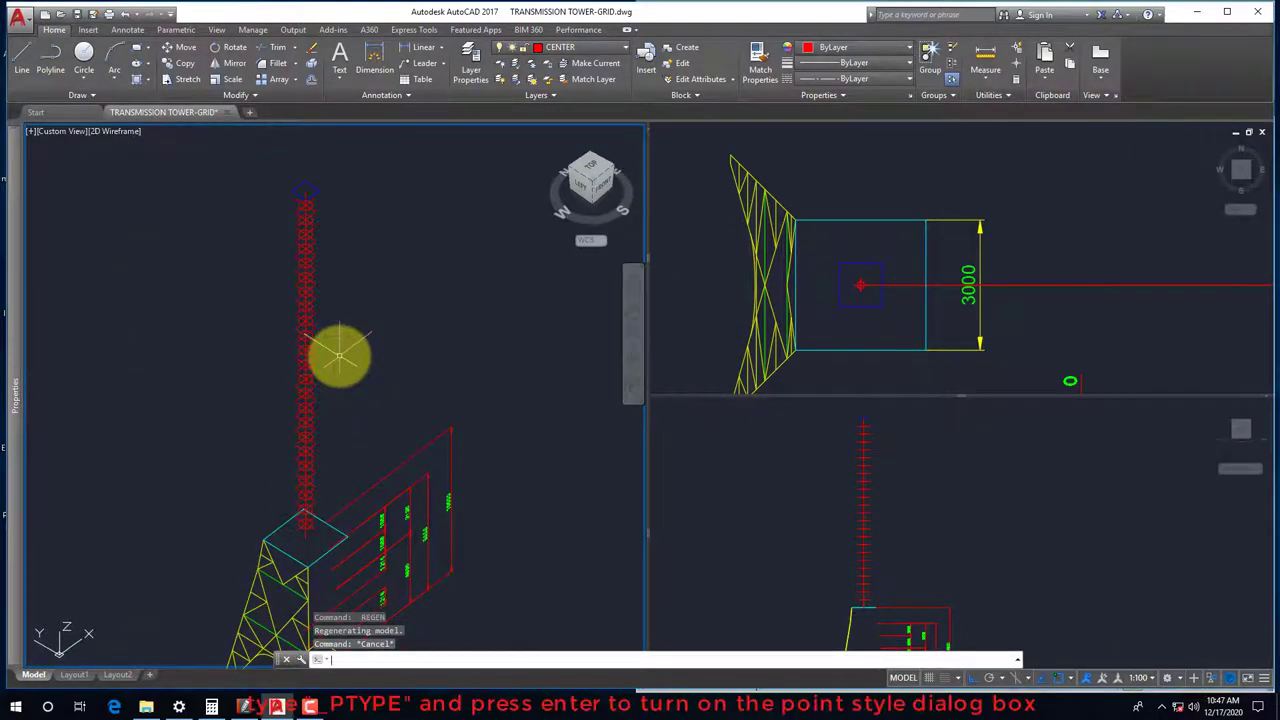
type("-")
key("Escape")
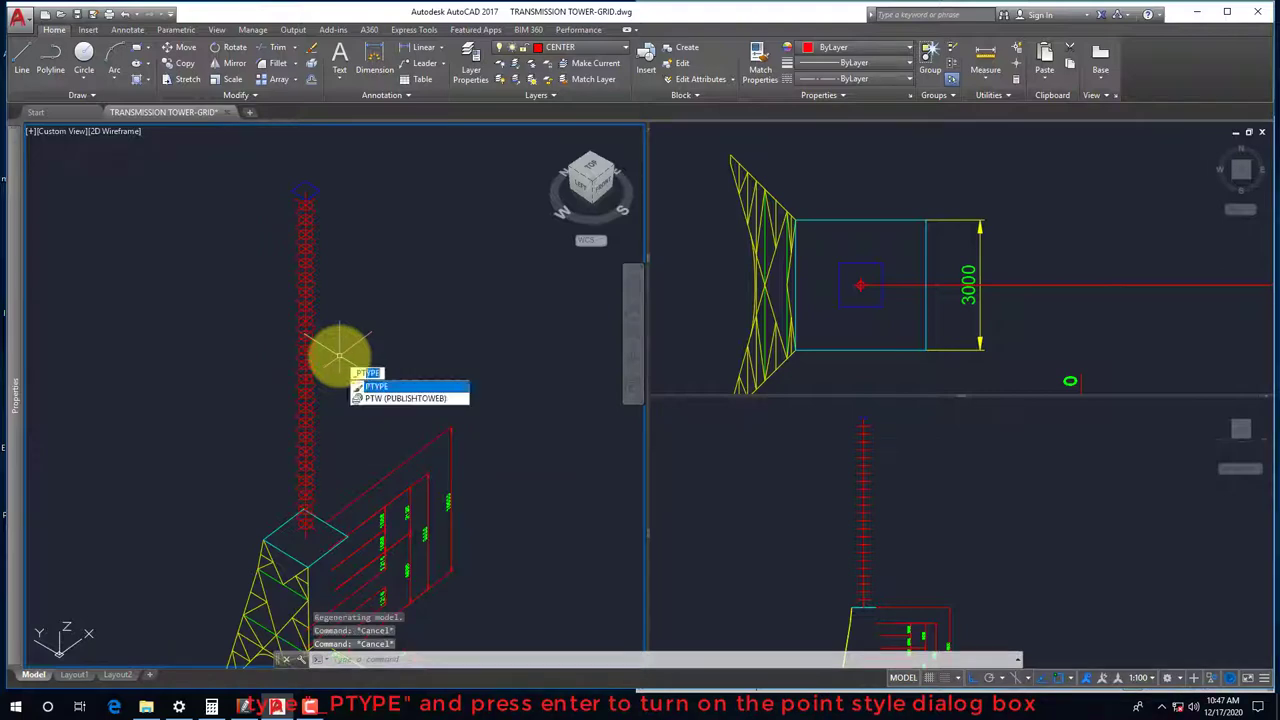
Try the plain dot point style, then switch back to circle-with-cross
type("PTYPE")
key("Return")
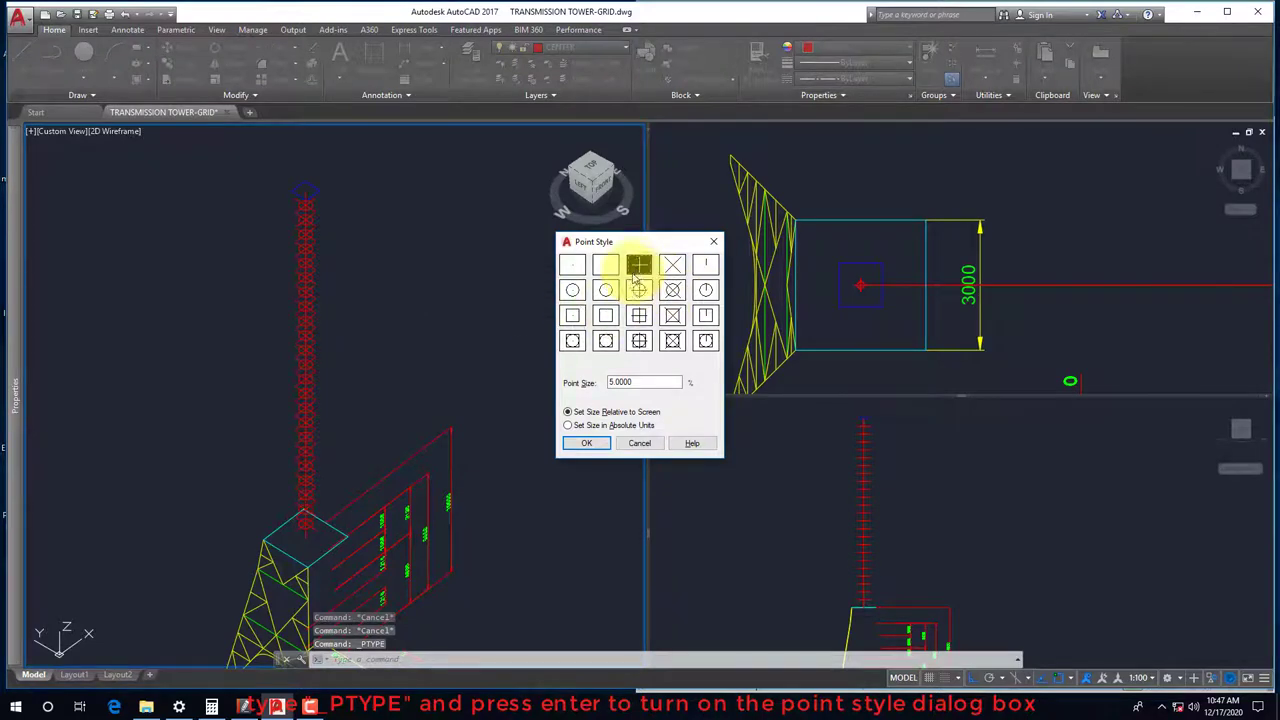
left_click(572, 264)
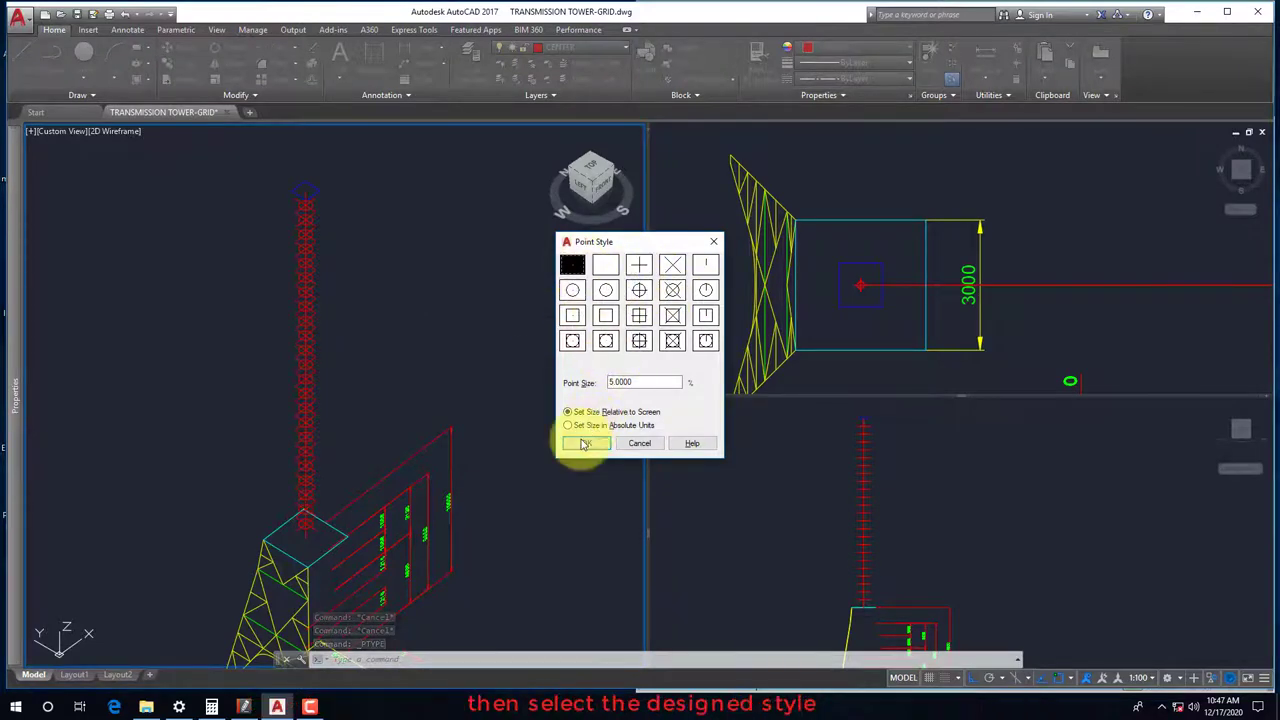
left_click(585, 443)
key("Return")
left_click(639, 290)
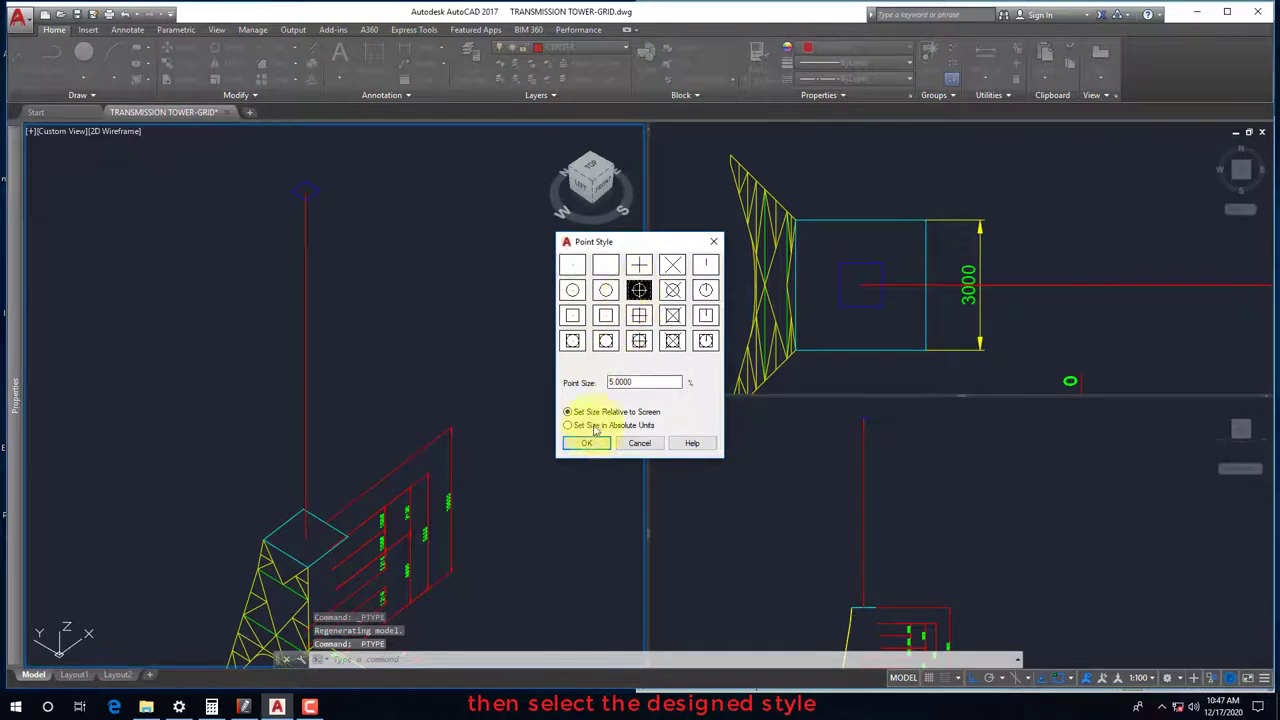
left_click(588, 443)
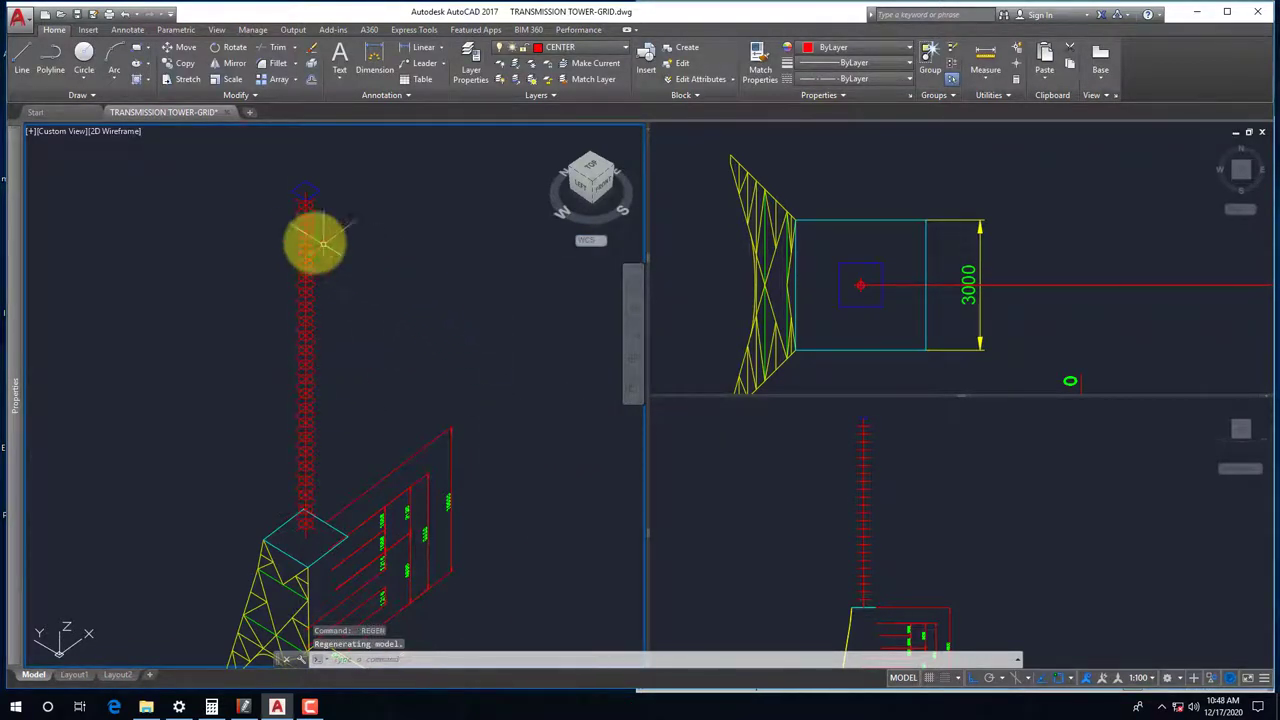
Reduce the point size to 2 in the Point Style dialog
scroll(320, 230, "up", 3)
scroll(300, 234, "down", 2)
scroll(318, 290, "up", 2)
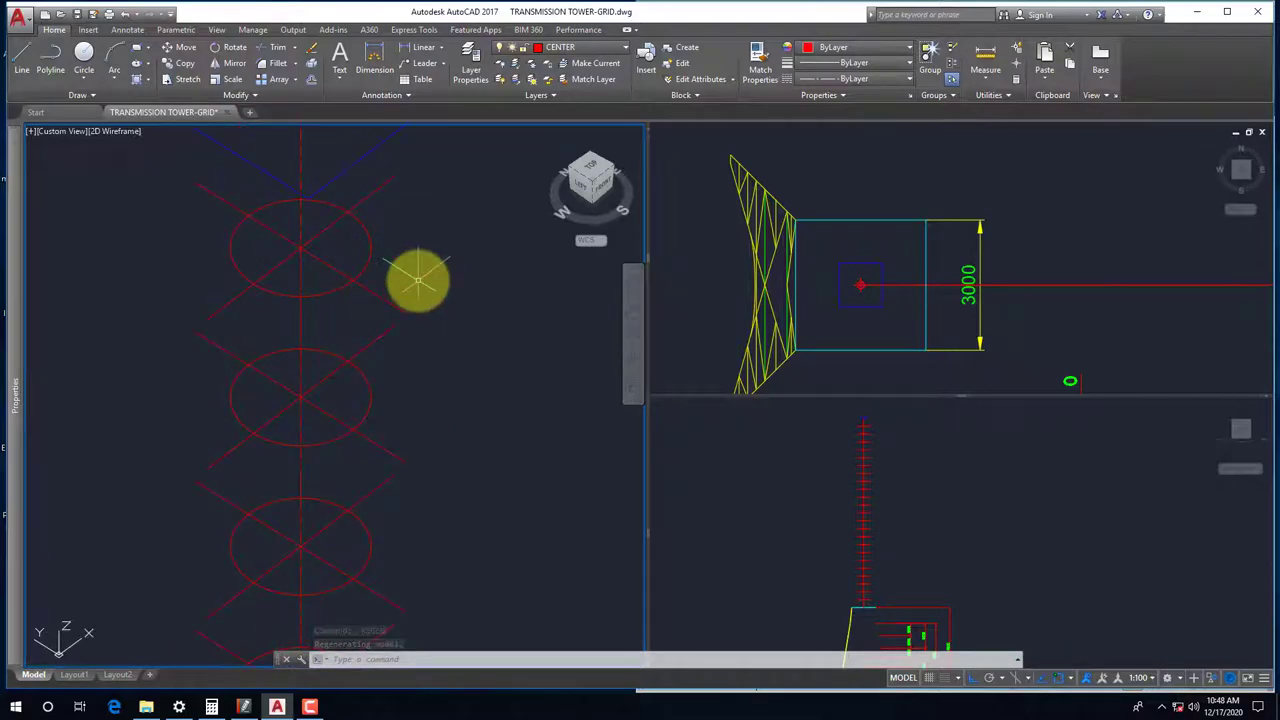
key("Up")
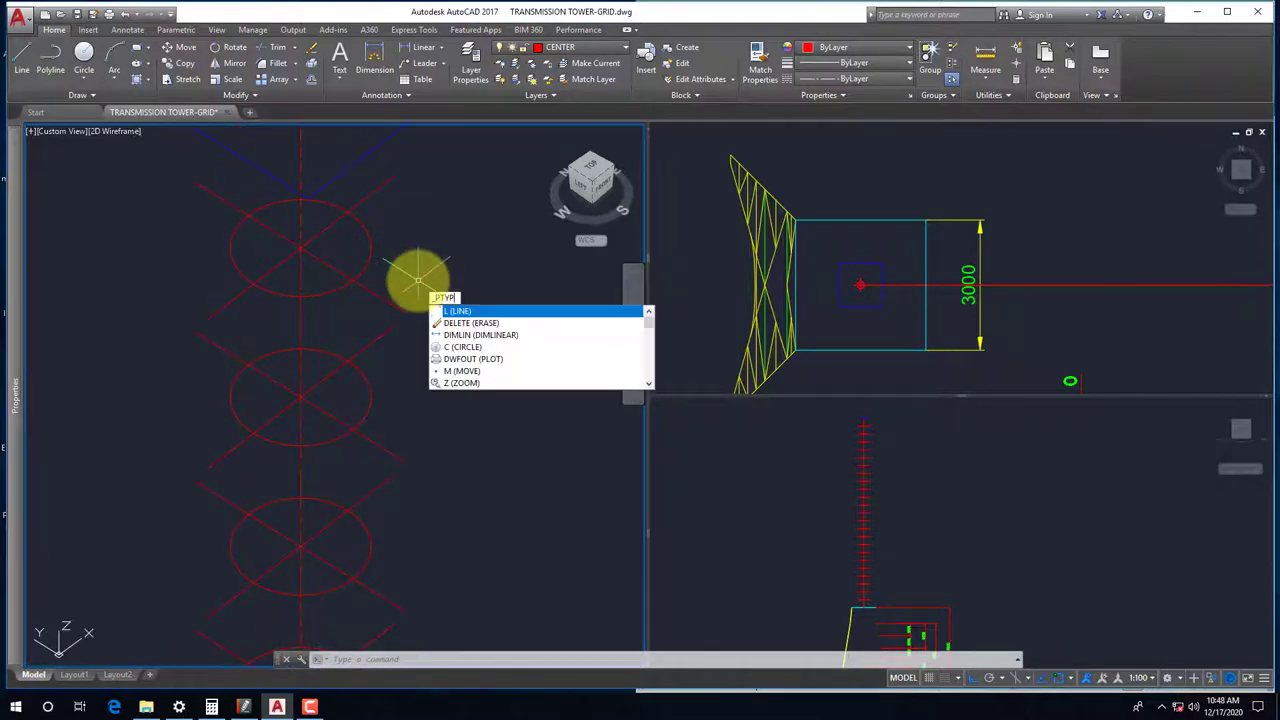
key("Return")
type("2")
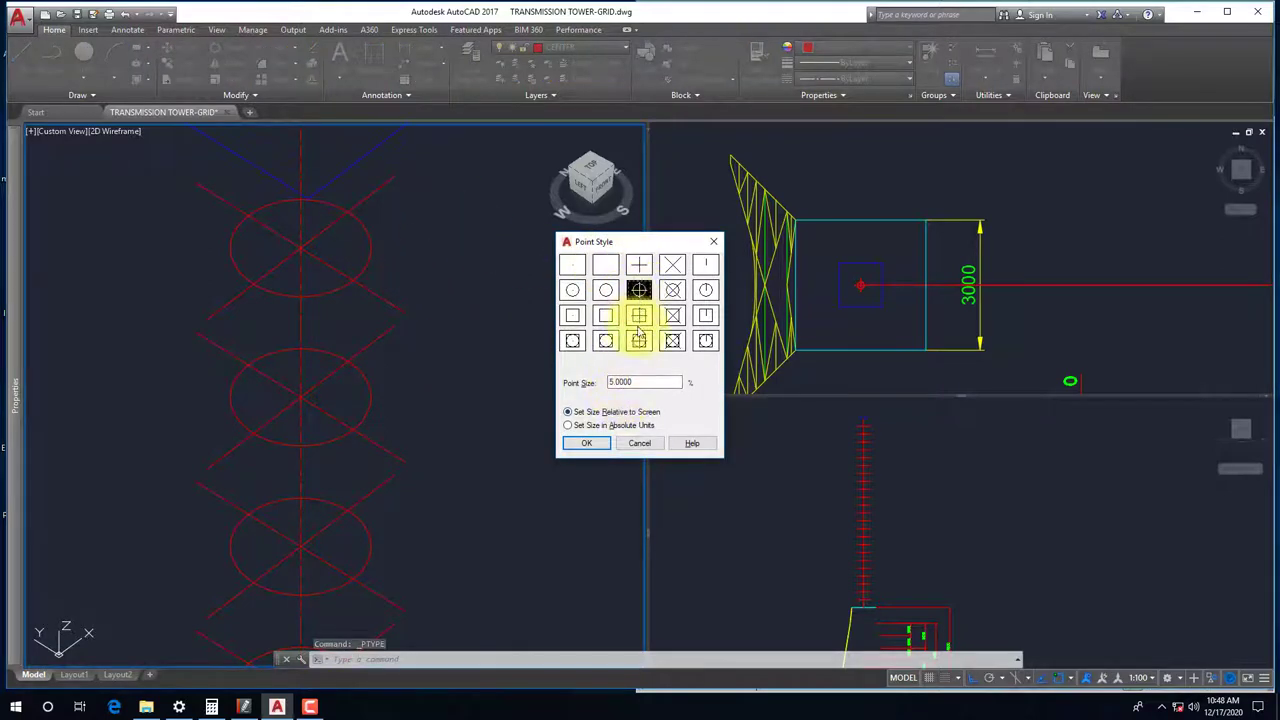
left_click(594, 443)
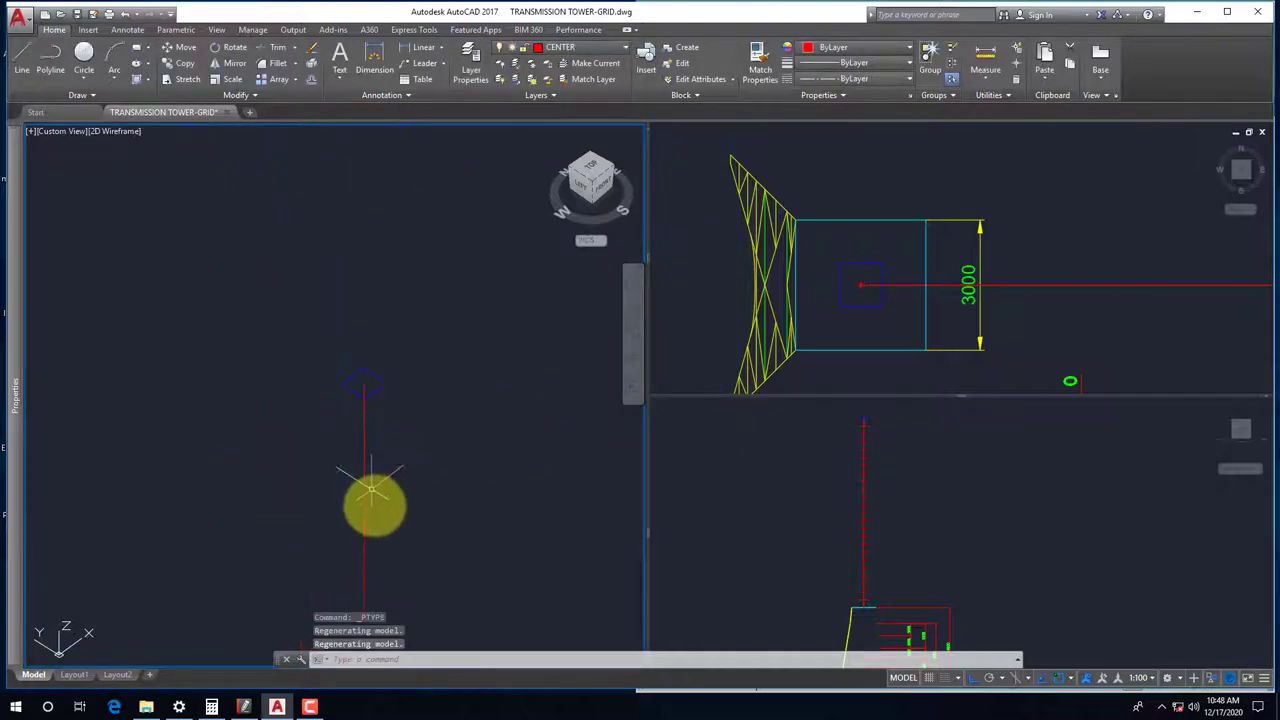
End object isolation so the whole tower reappears
middle_click_drag(372, 490, 385, 418)
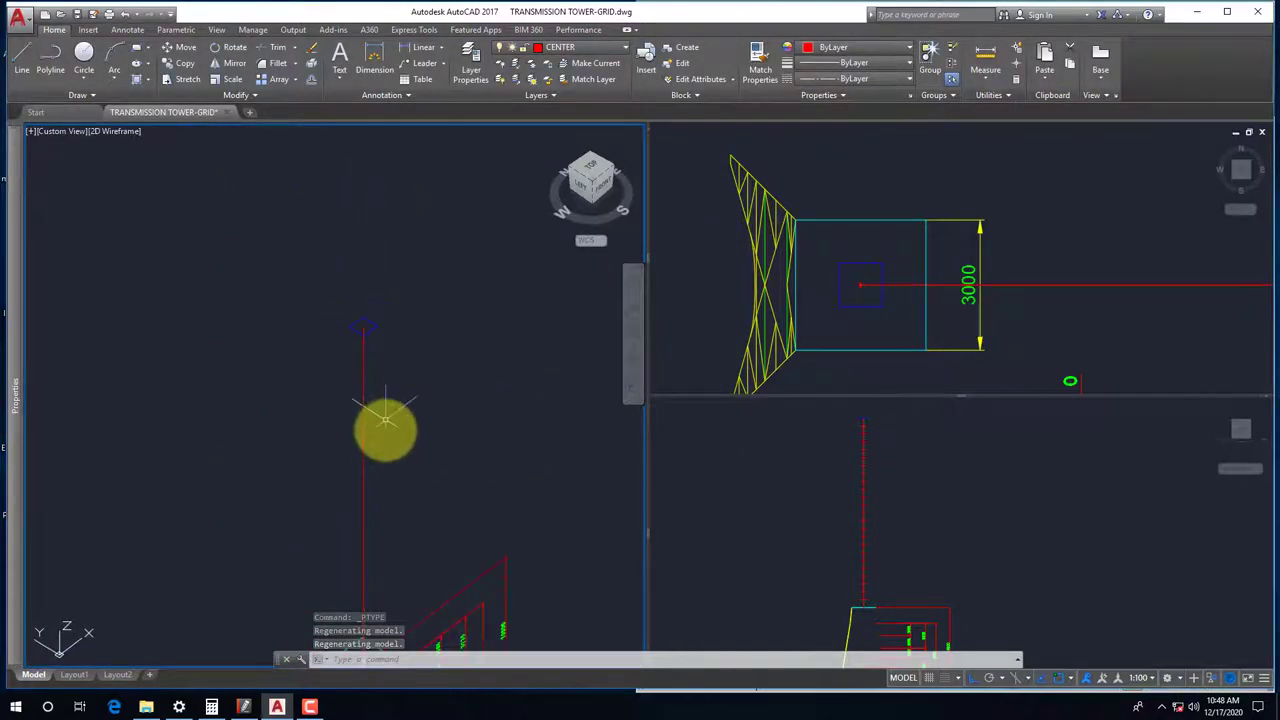
right_click(414, 350)
mouse_move(500, 413)
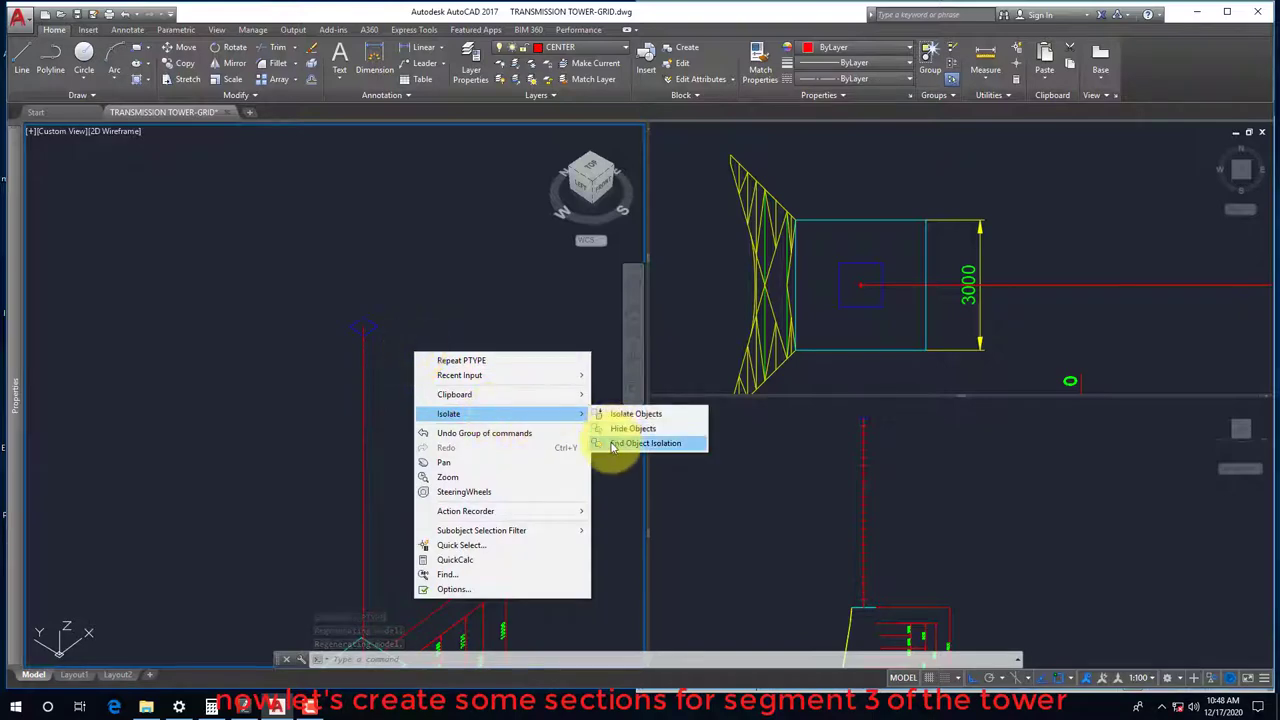
left_click(613, 443)
Make FRAME the current layer from the Layer dropdown
left_click(540, 48)
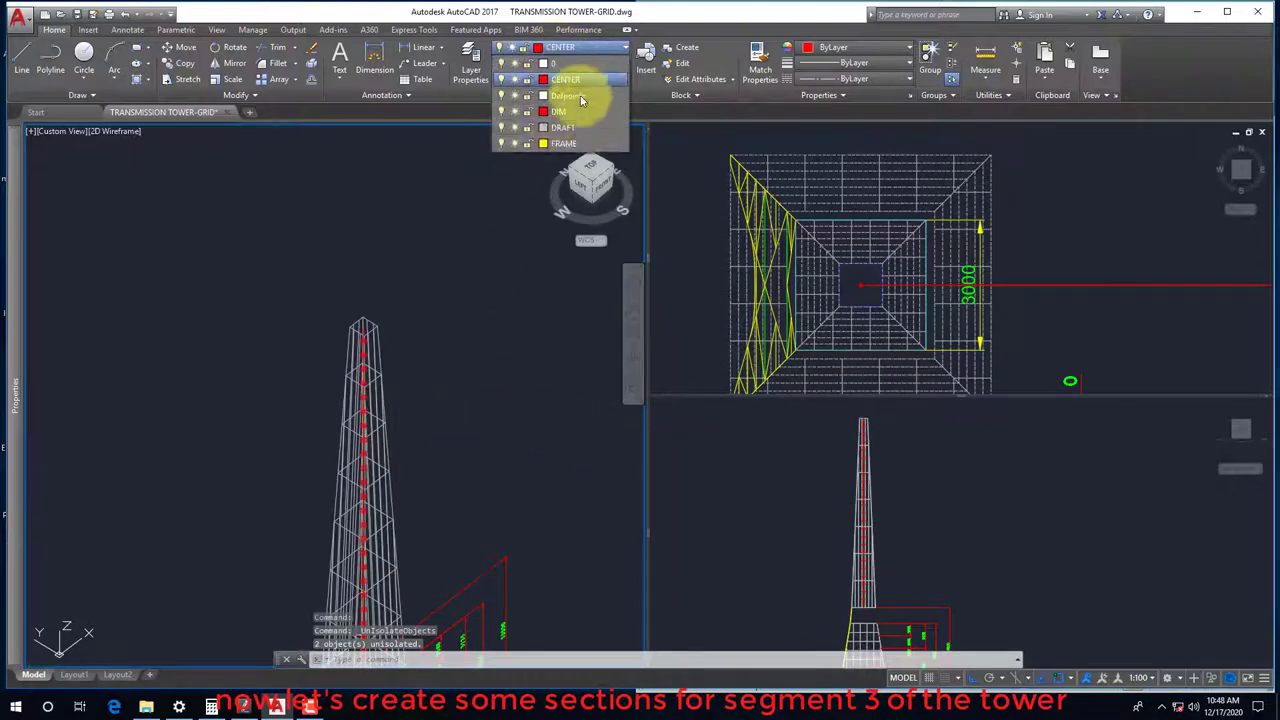
left_click(563, 140)
scroll(400, 295, "up", 2)
scroll(428, 370, "down", 3)
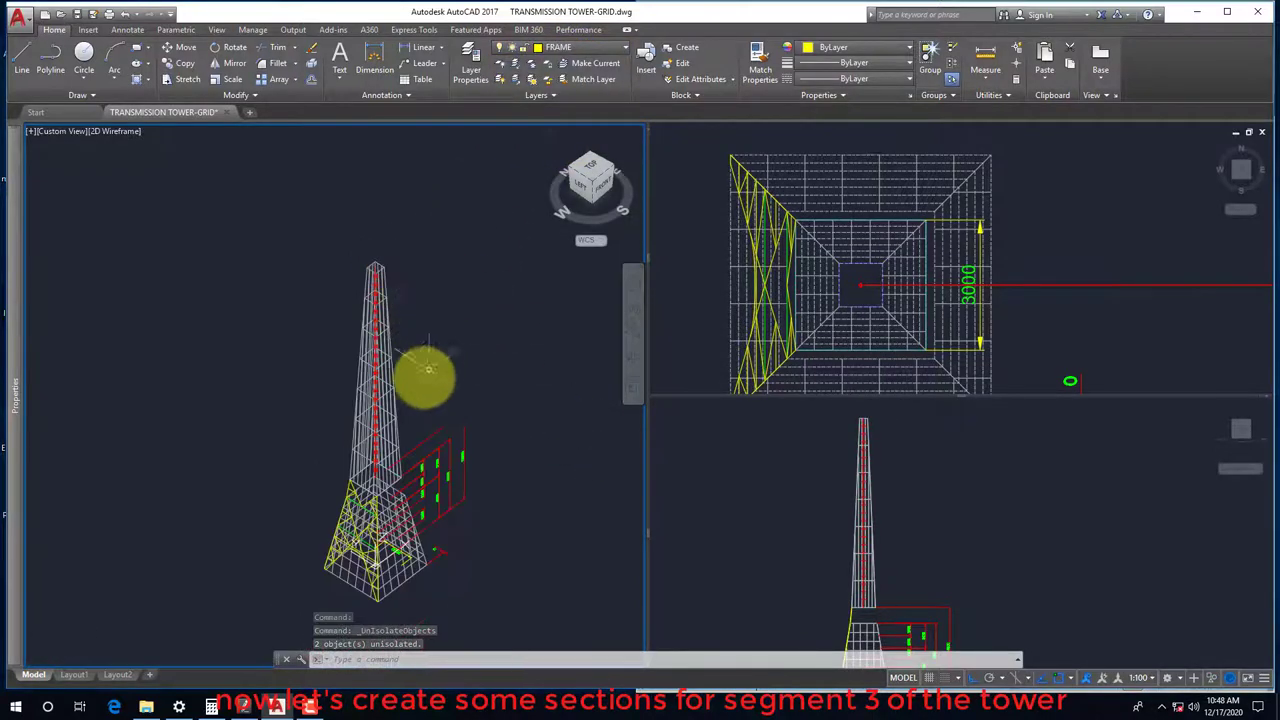
scroll(371, 466, "up", 3)
scroll(363, 500, "down", 2)
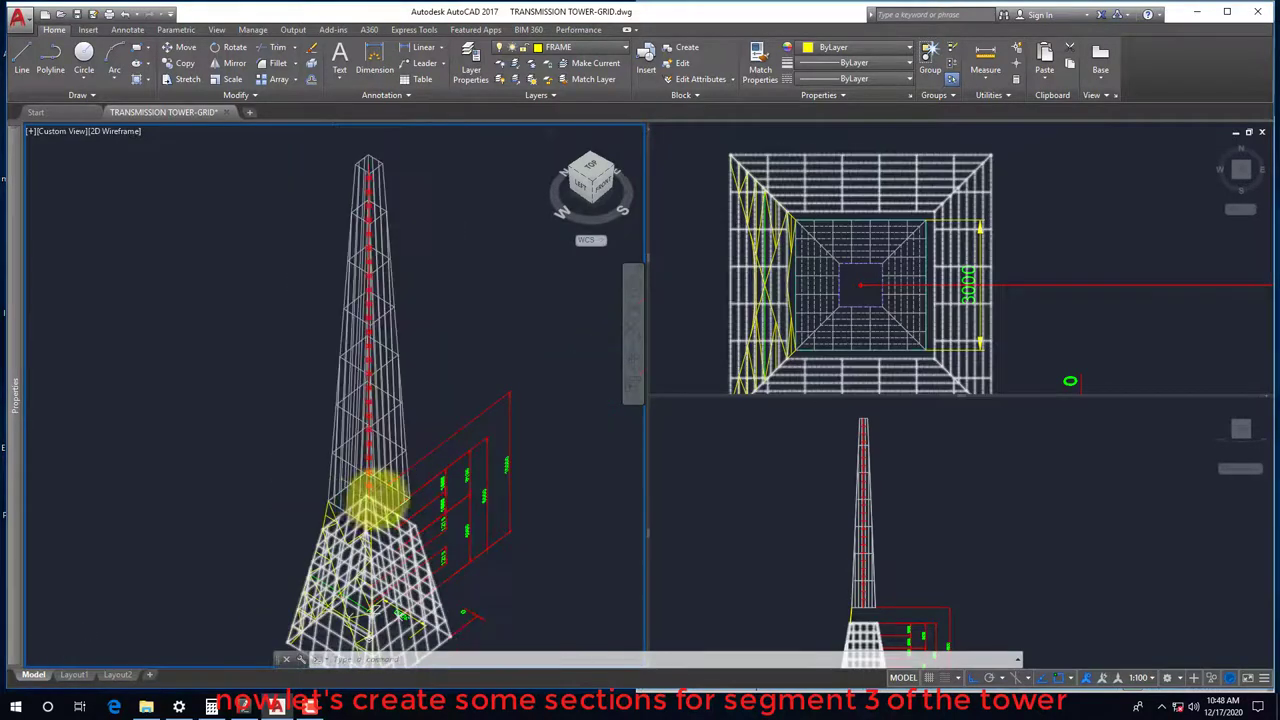
left_click(745, 538)
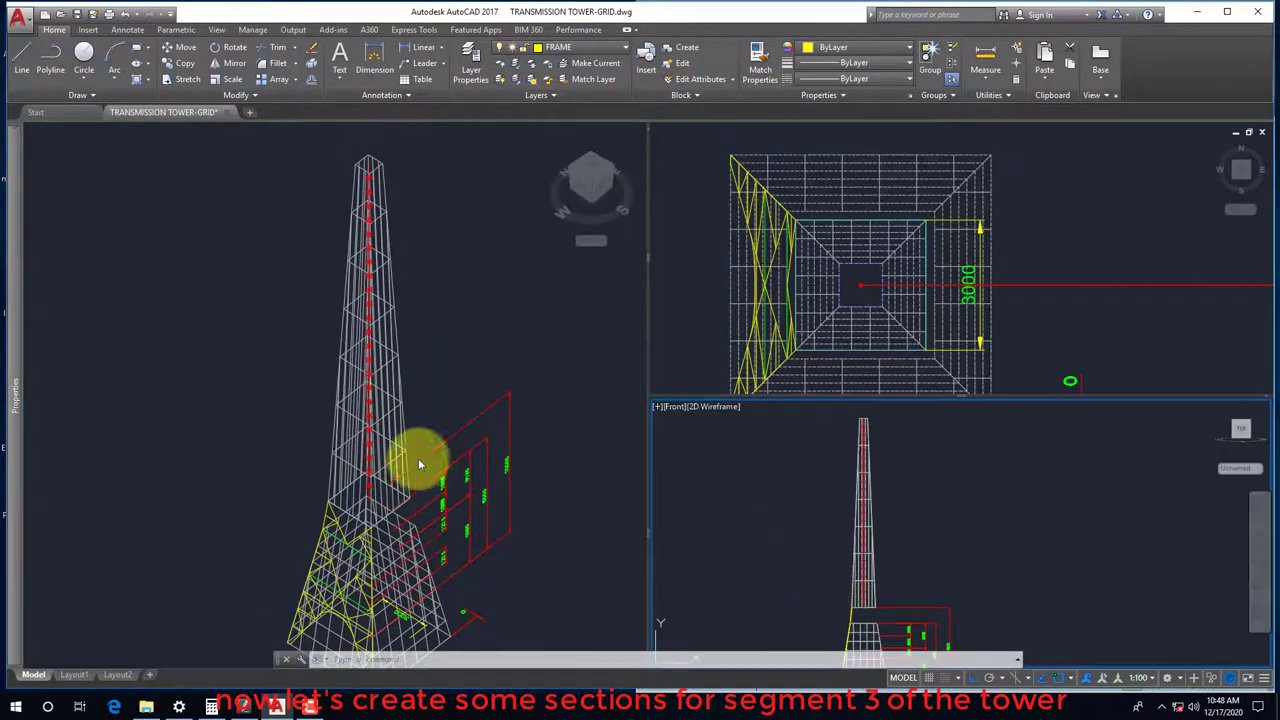
left_click(435, 420)
Pan the reference PDF to the +10.4 to +22.0 elevations, then return to AutoCAD
left_click(240, 700)
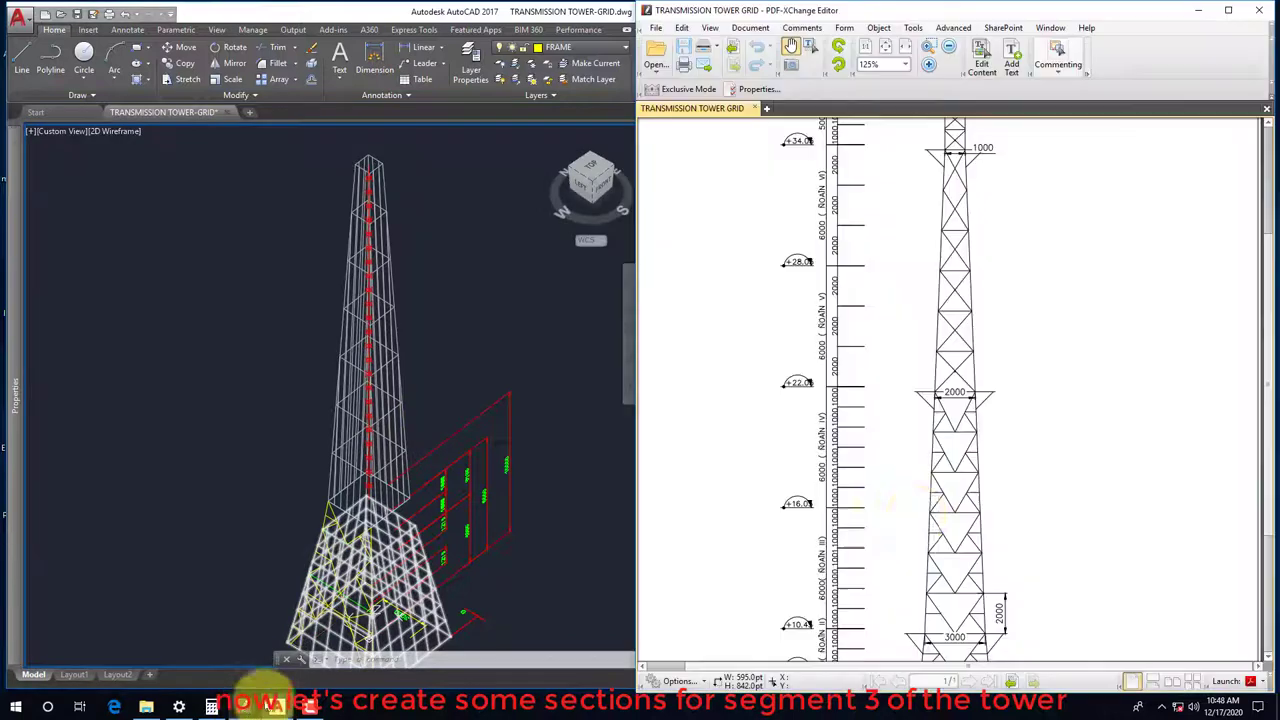
left_click_drag(943, 486, 941, 430)
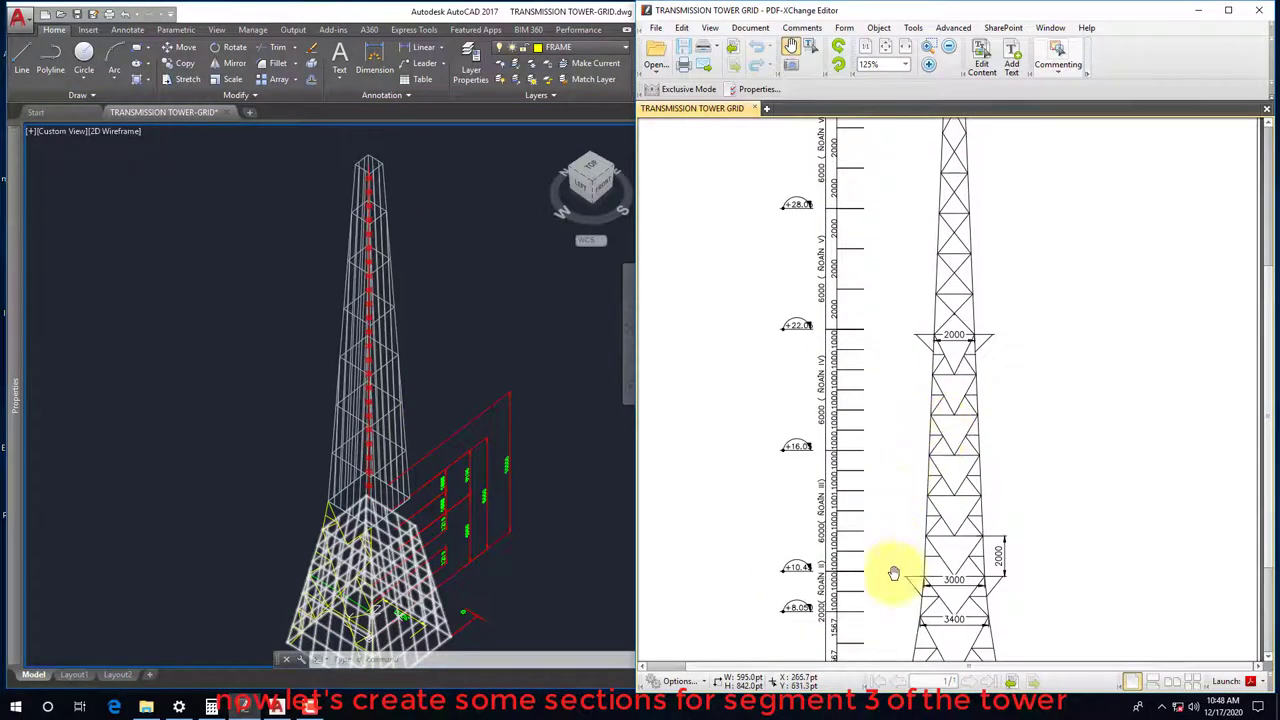
left_click_drag(894, 571, 917, 555)
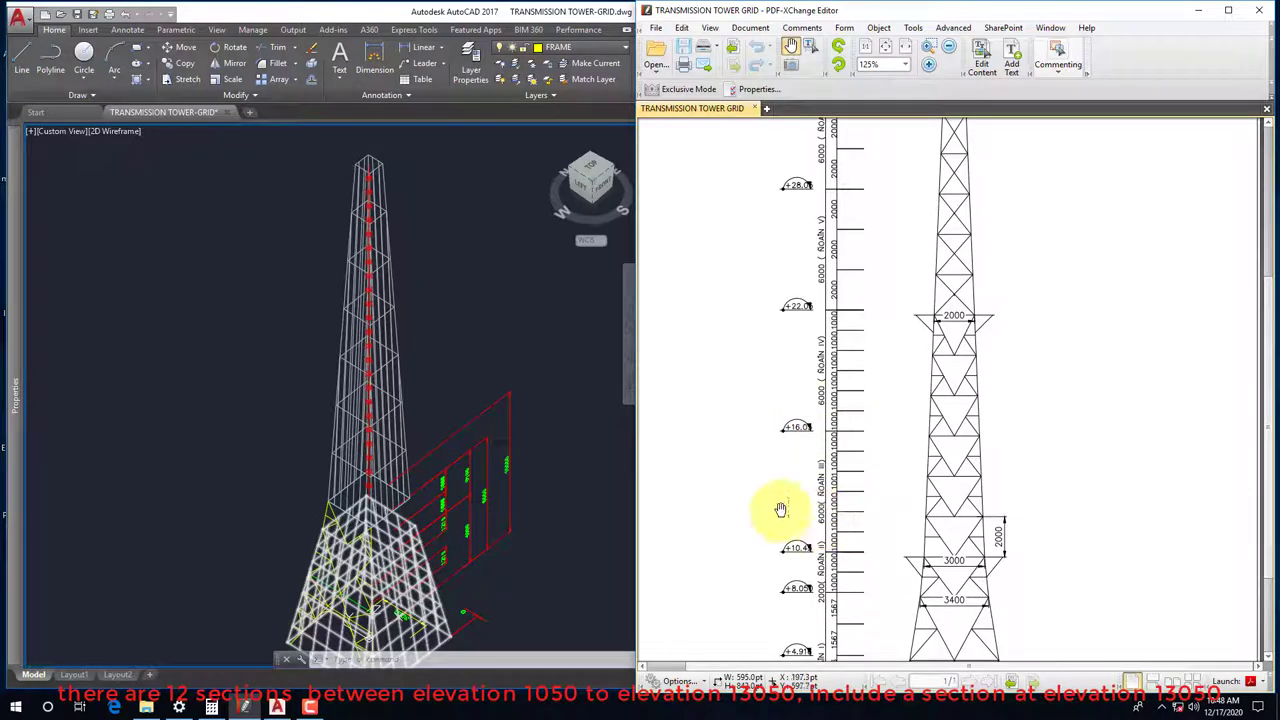
left_click(438, 414)
type("SEL")
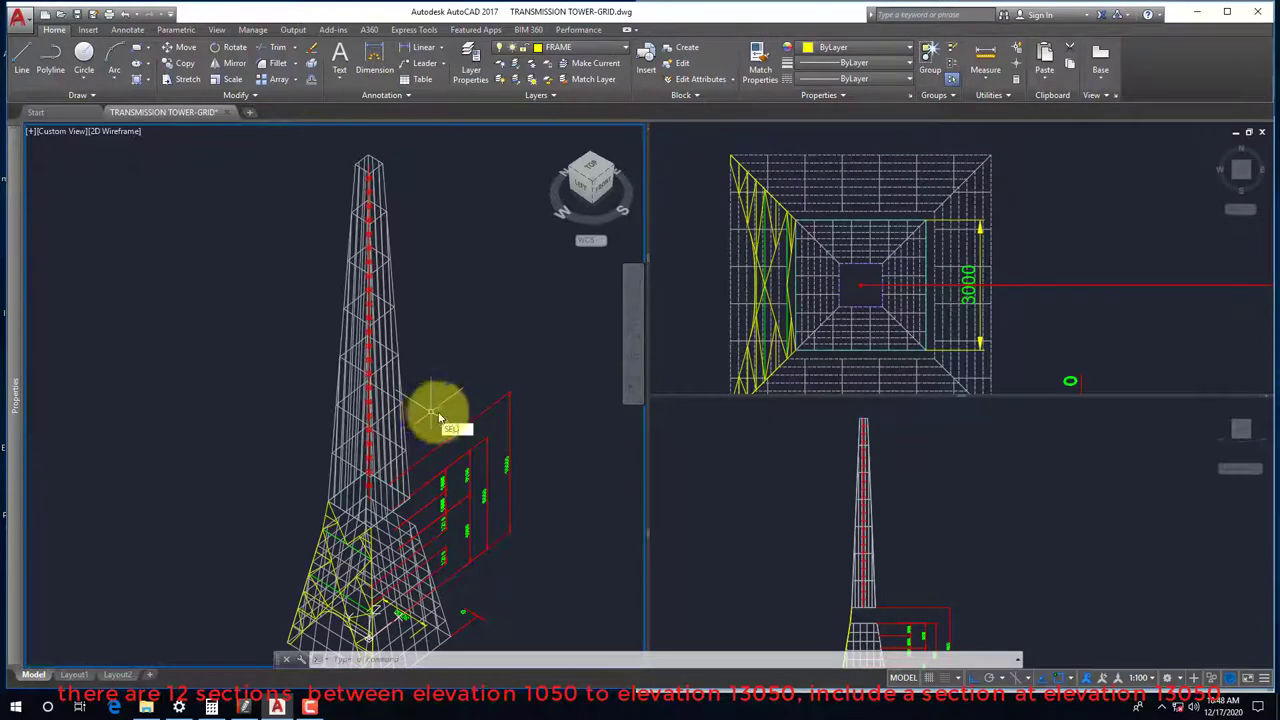
Section the tower with an XY-parallel plane snapped to a division node
type("C")
key("Return")
scroll(438, 414, "up", 3)
left_click(371, 524)
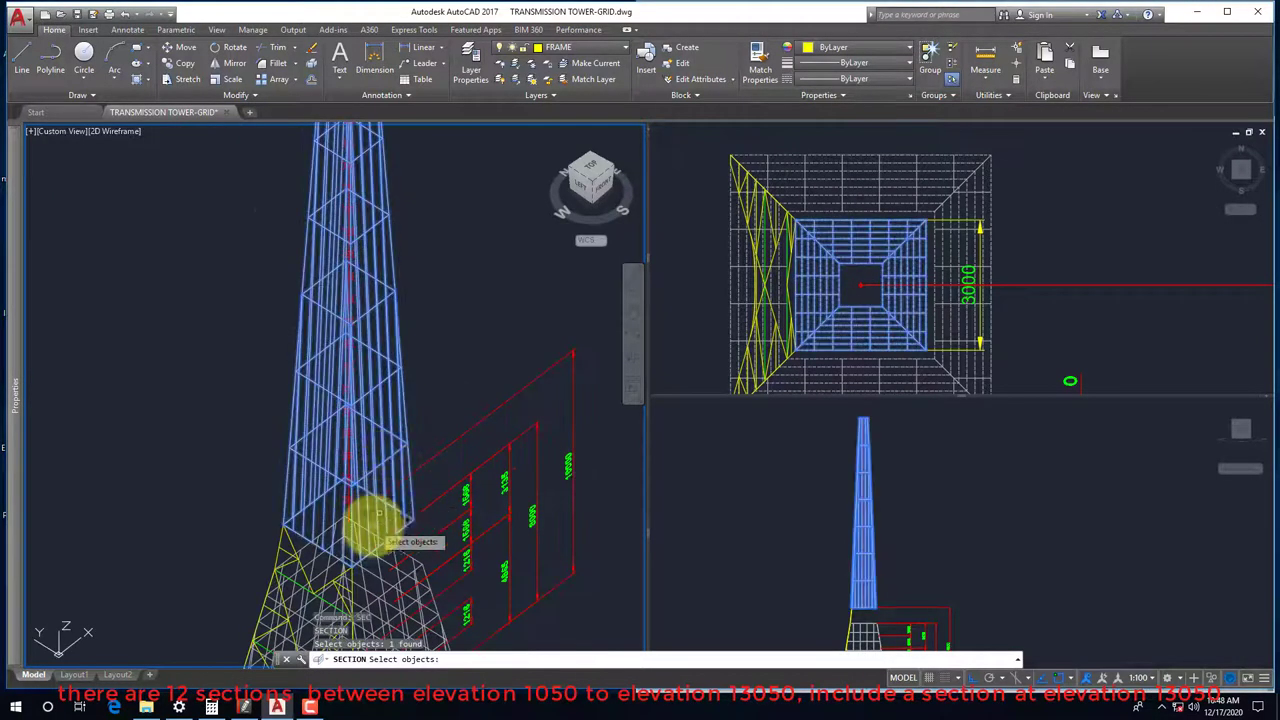
scroll(371, 524, "up", 2)
key("Return")
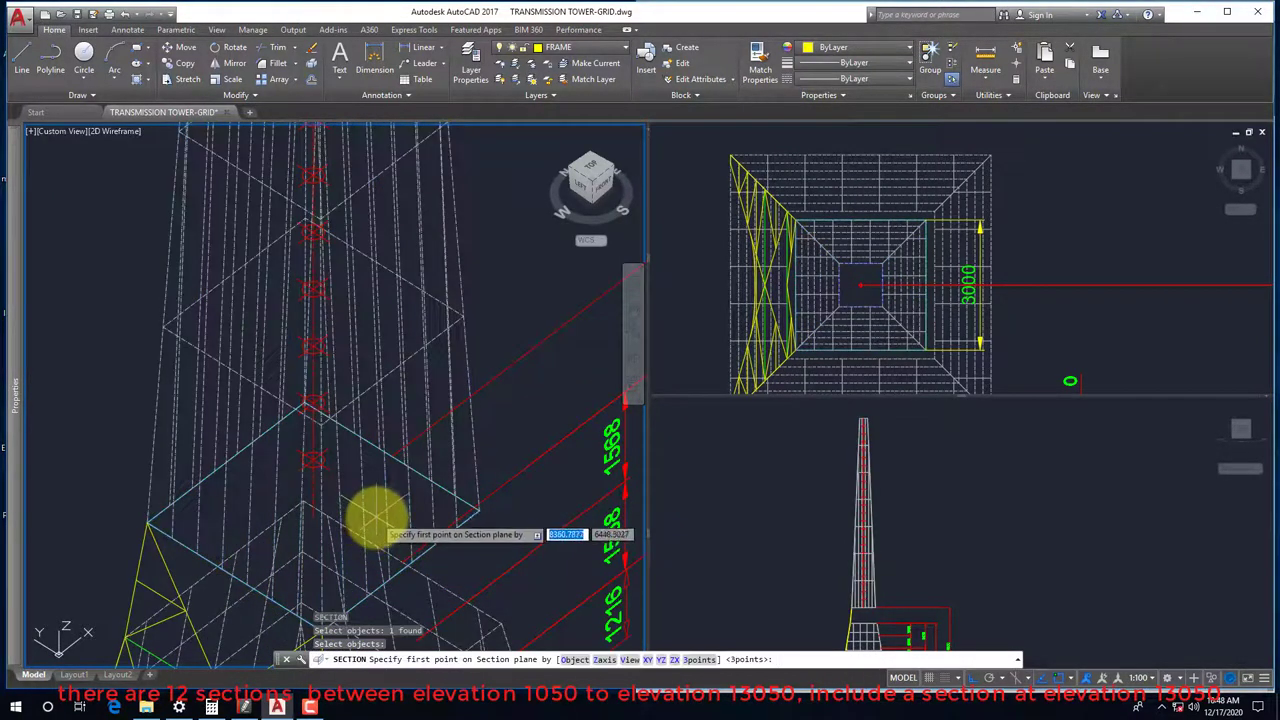
left_click(645, 660)
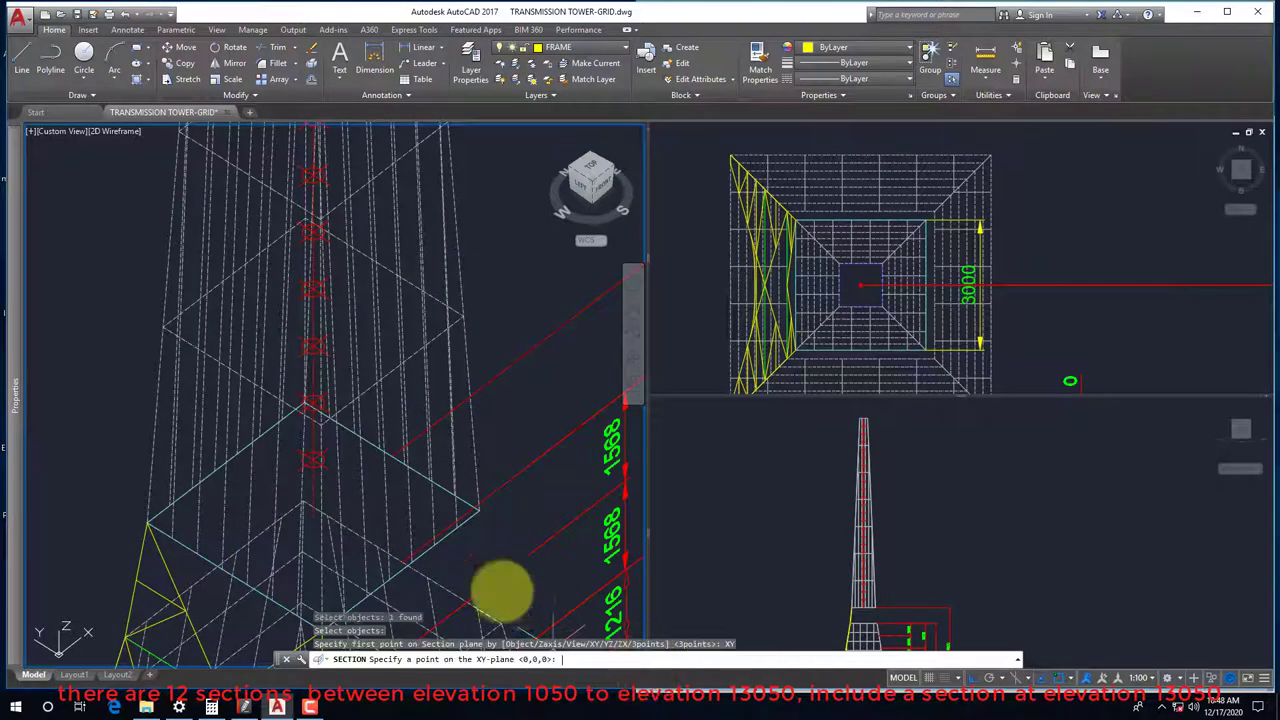
right_click(394, 549, "shift")
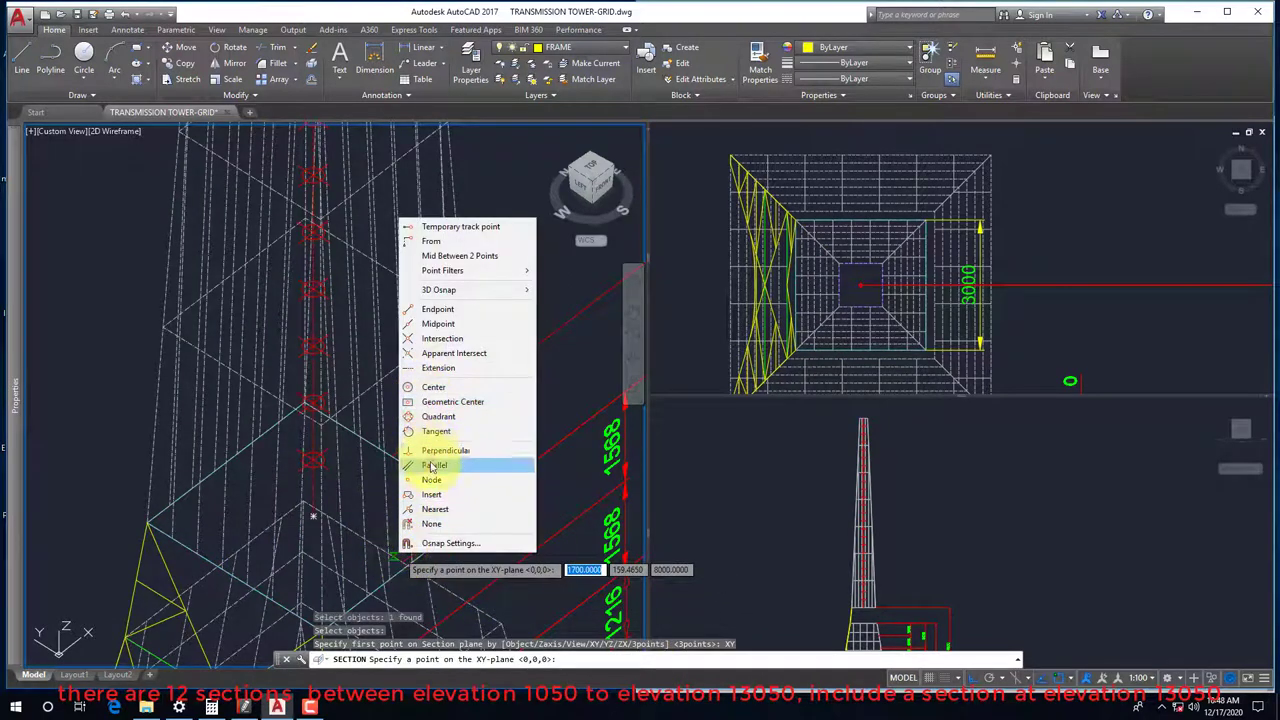
left_click(425, 480)
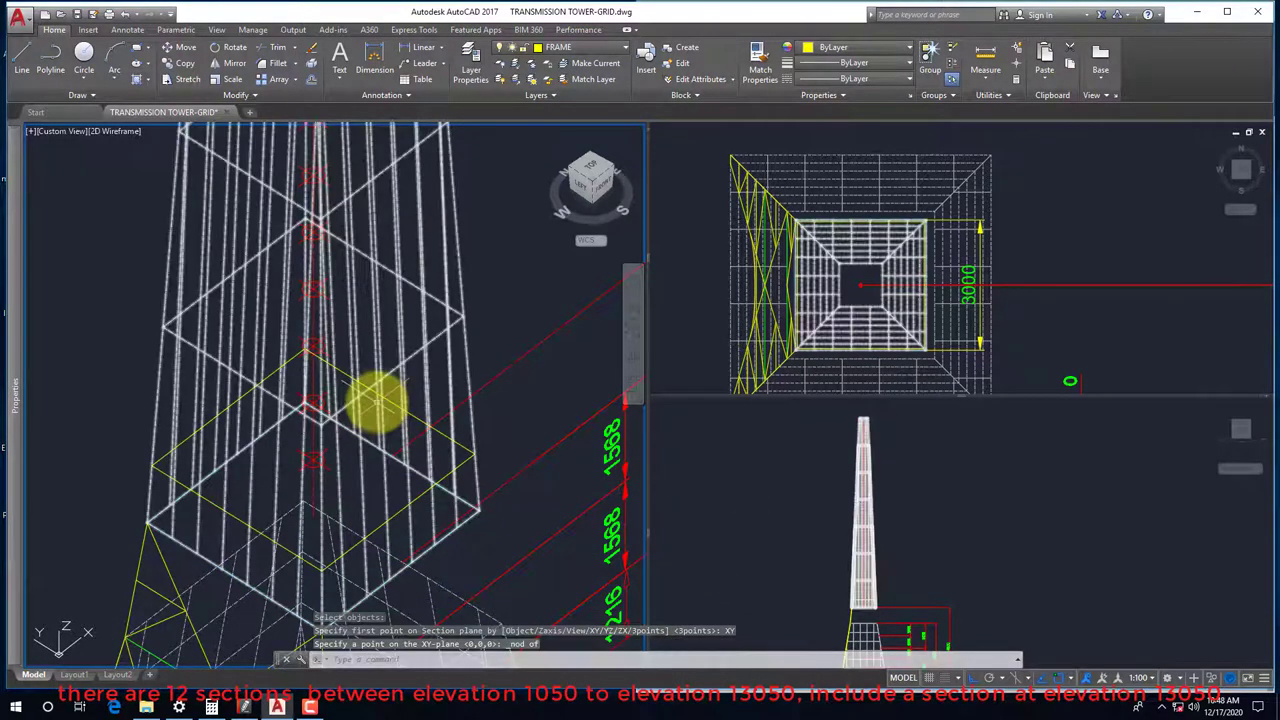
left_click(380, 400)
Add a second XY section through the tower at the next division node
key("Return")
left_click(396, 370)
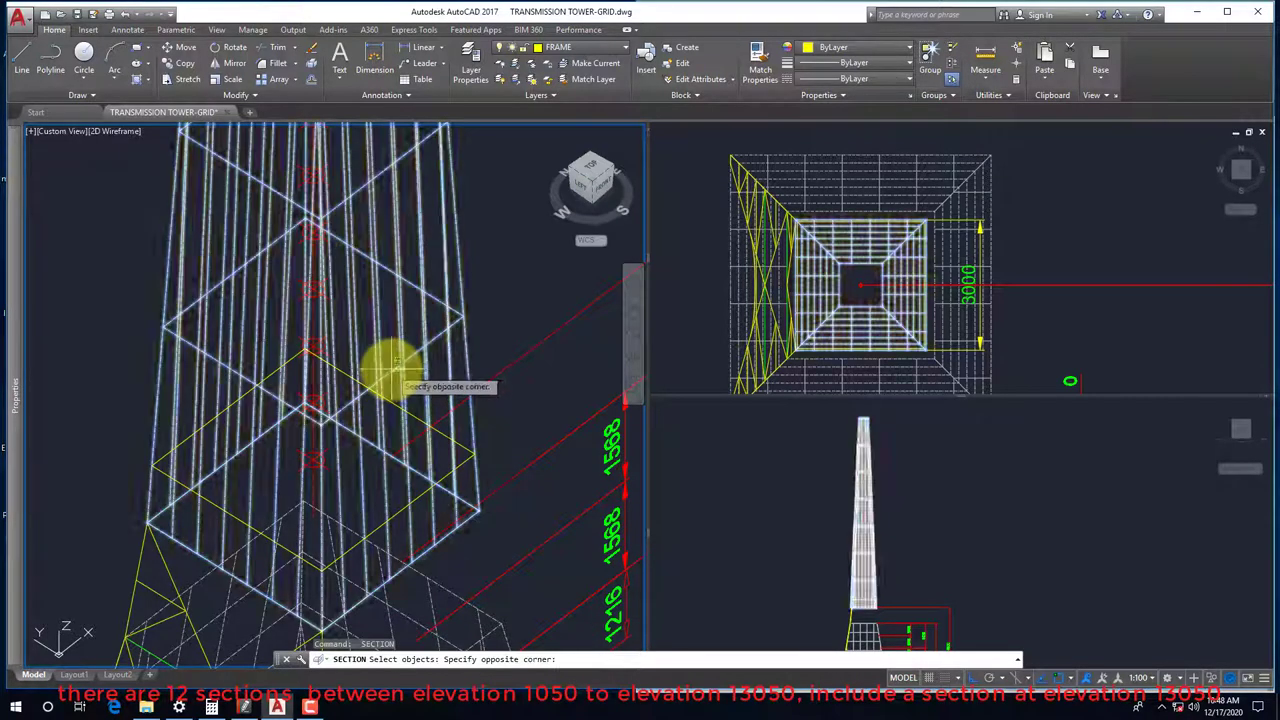
key("Return")
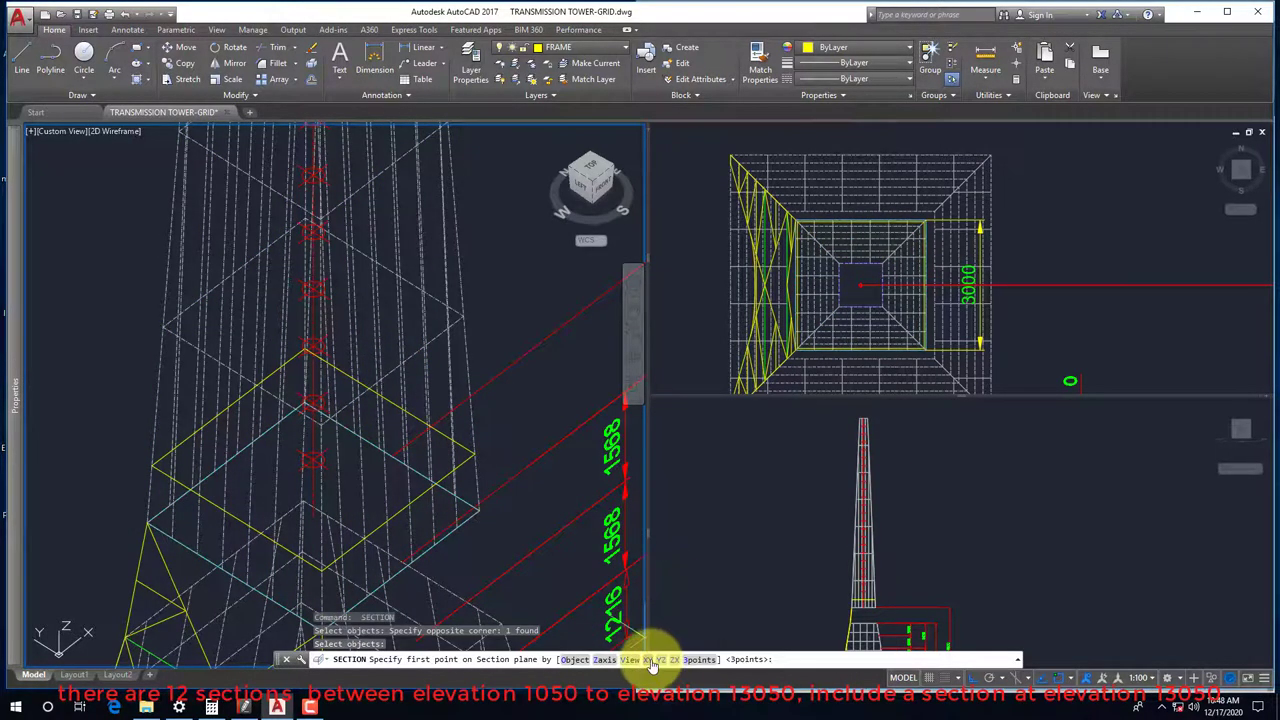
left_click(649, 660)
right_click(394, 509, "shift")
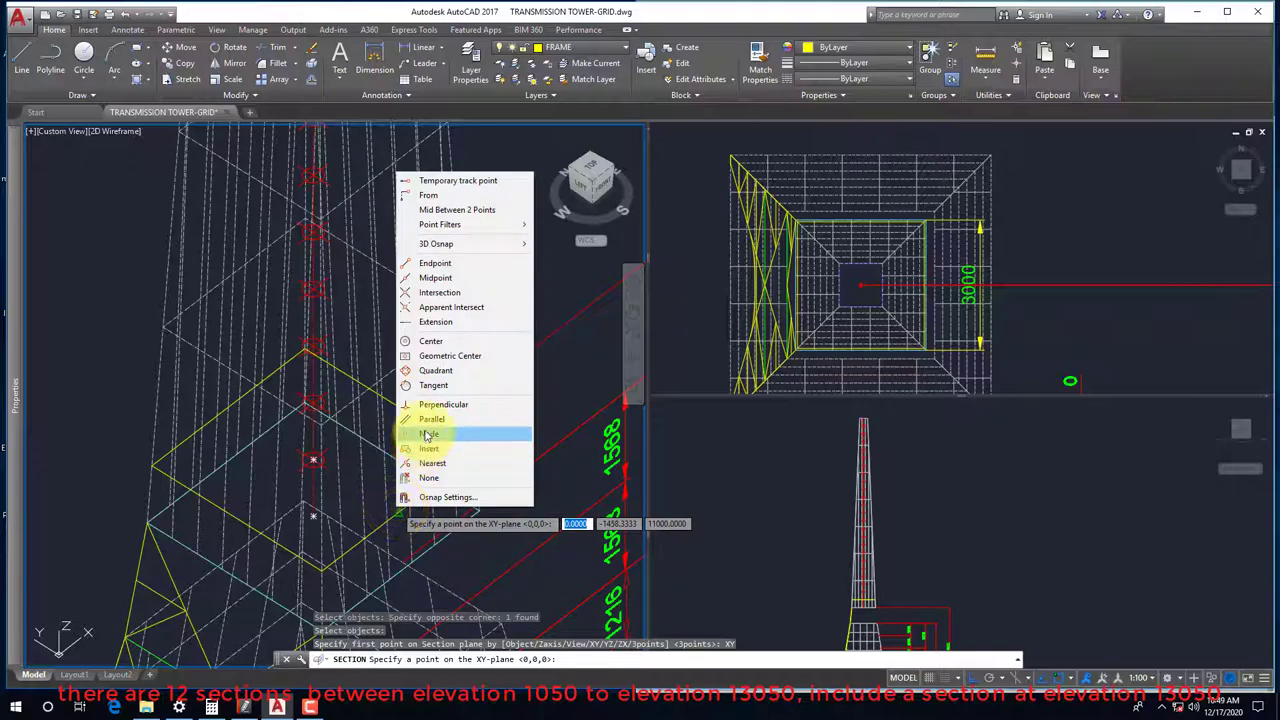
left_click(426, 434)
left_click(323, 394)
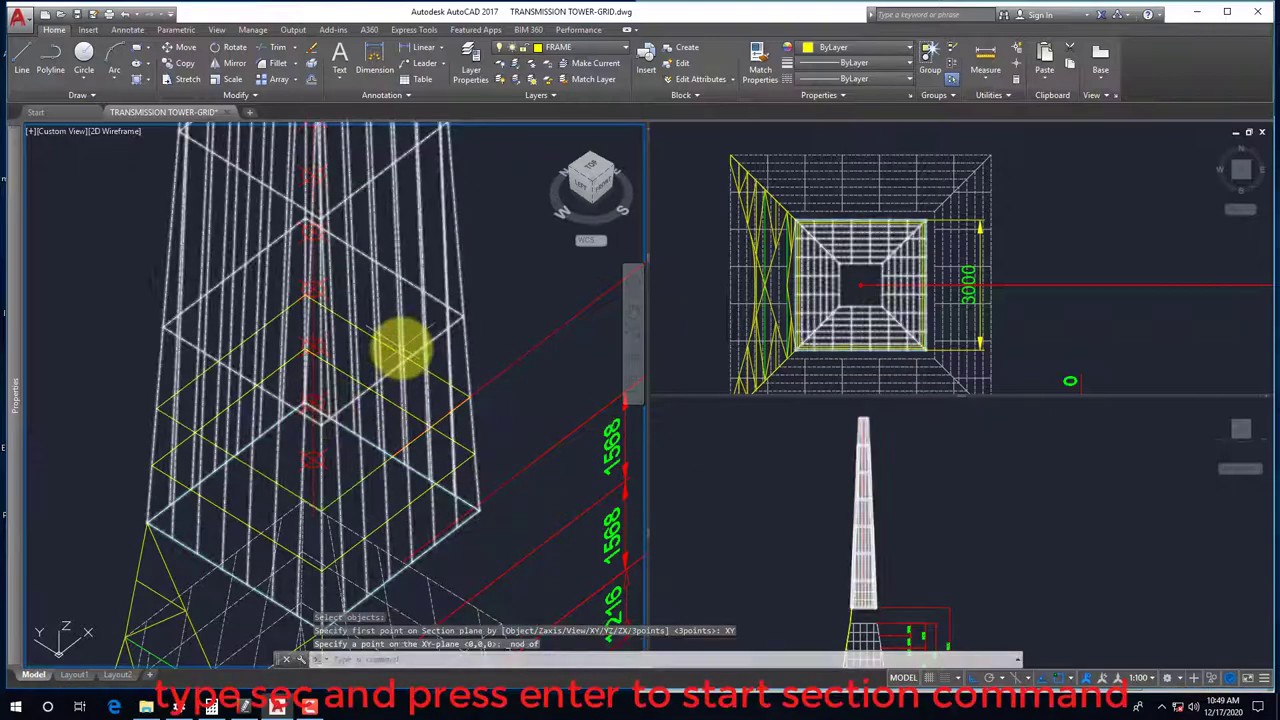
Switch to the front elevation, begin a section of the tower, then cancel it
left_click(769, 549)
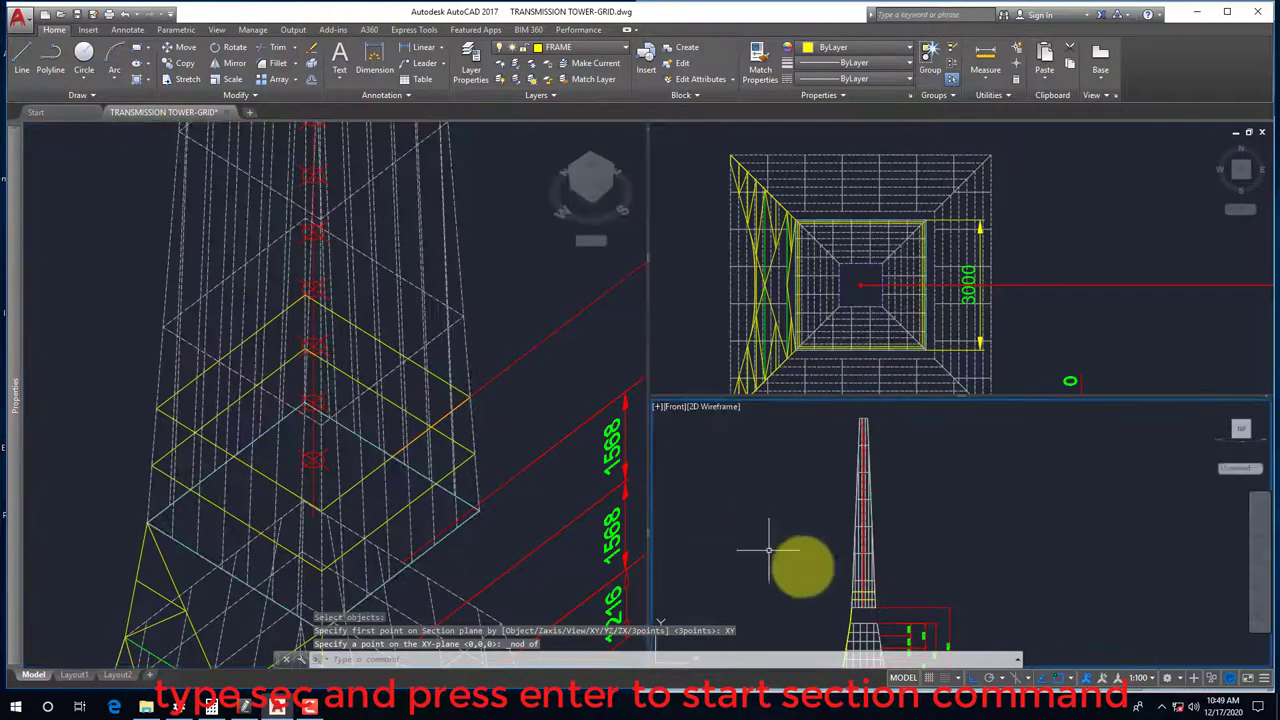
scroll(830, 580, "up", 3)
scroll(865, 580, "up", 2)
type("sec")
key("Return")
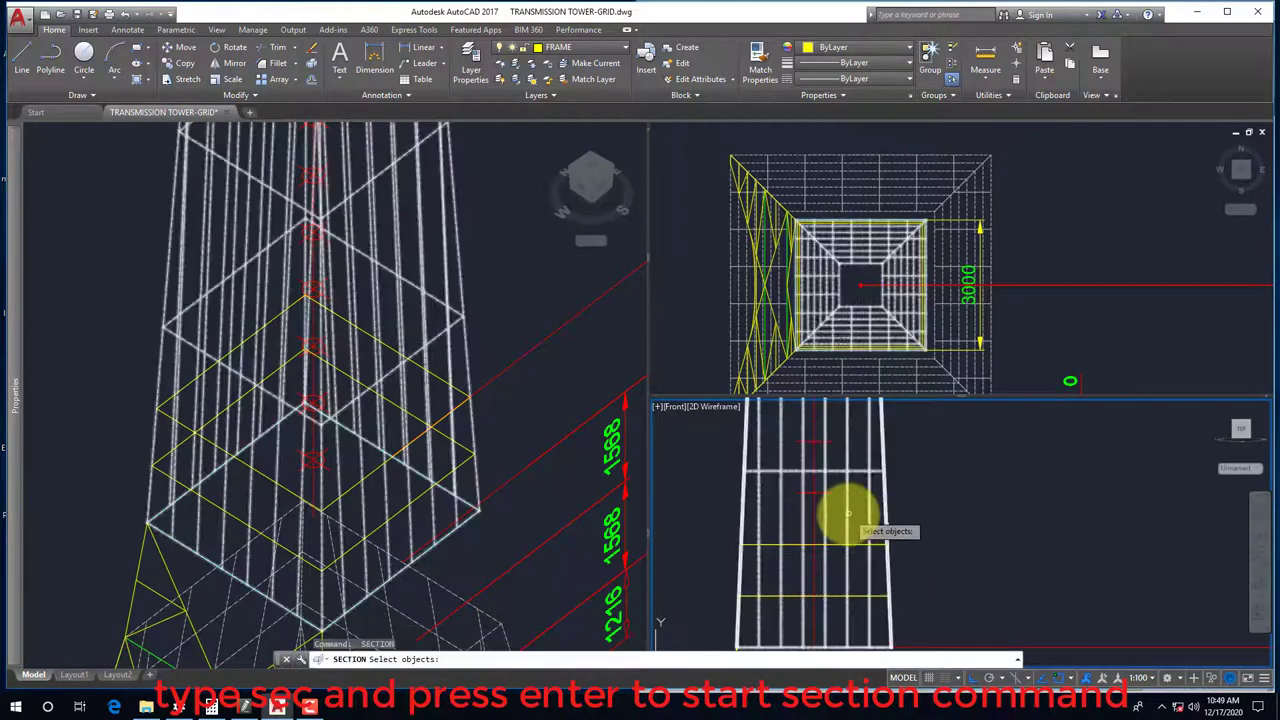
left_click(848, 513)
key("Return")
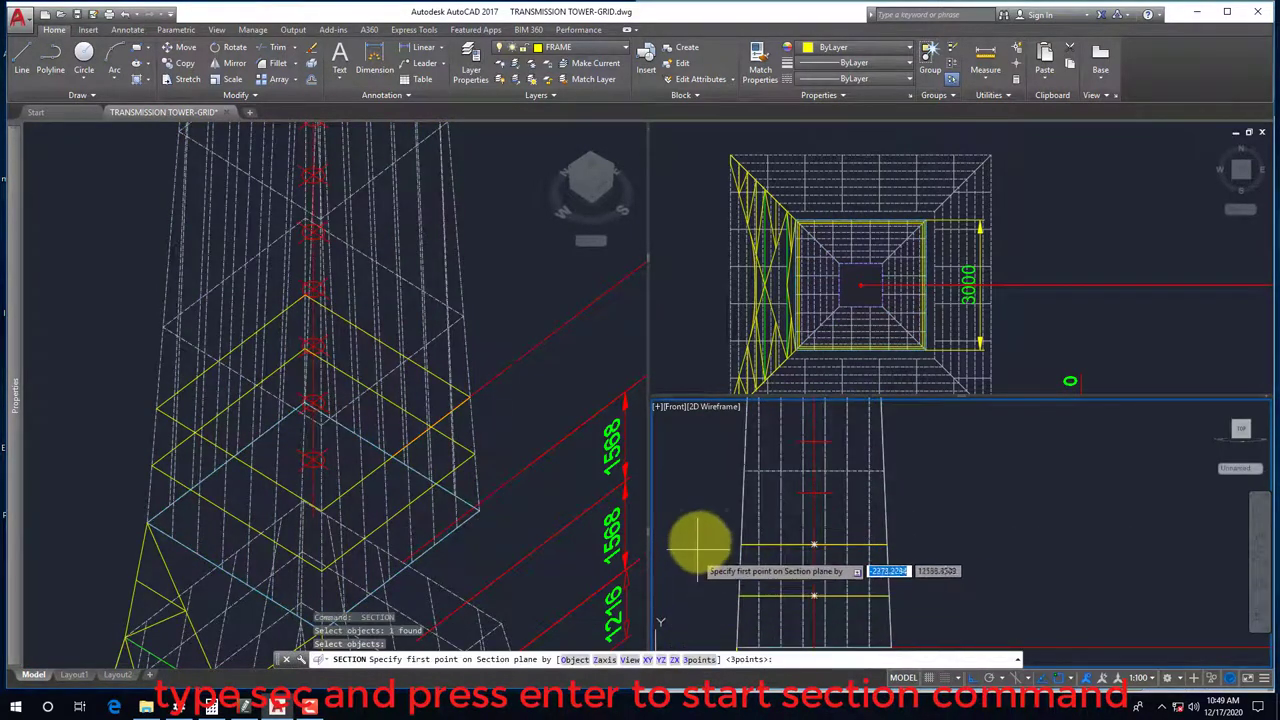
scroll(705, 560, "down", 2)
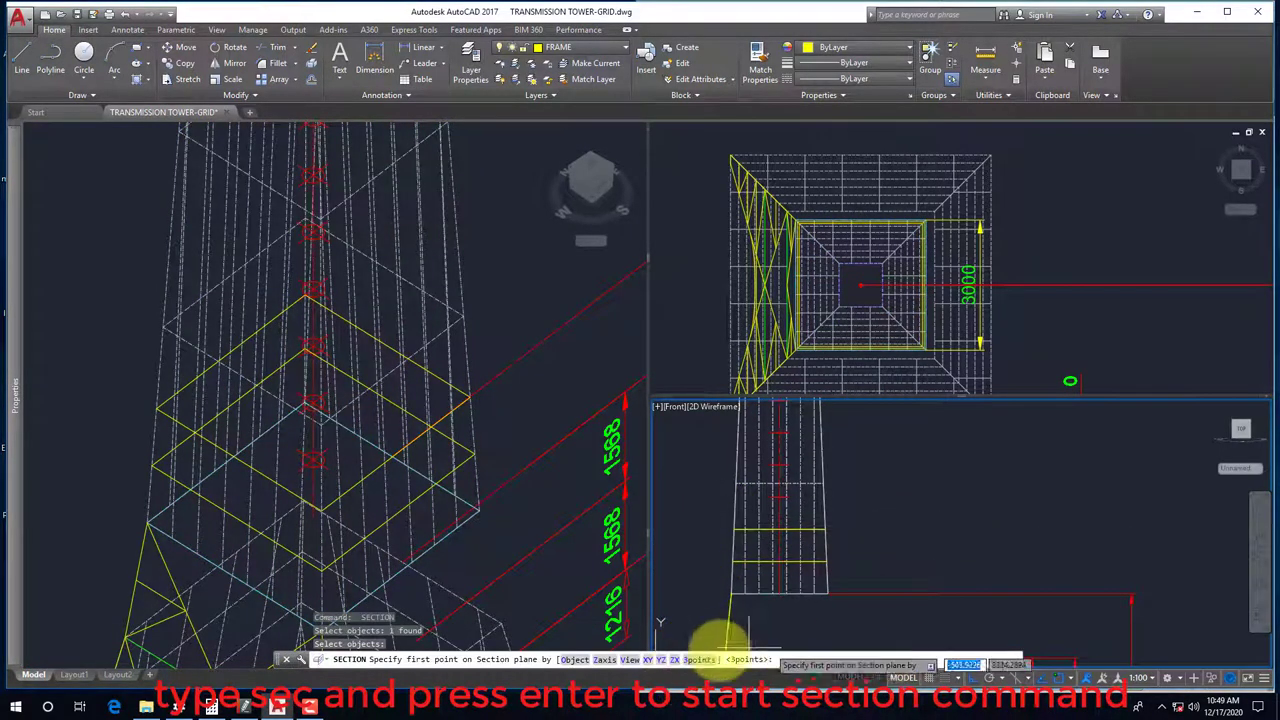
key("Escape")
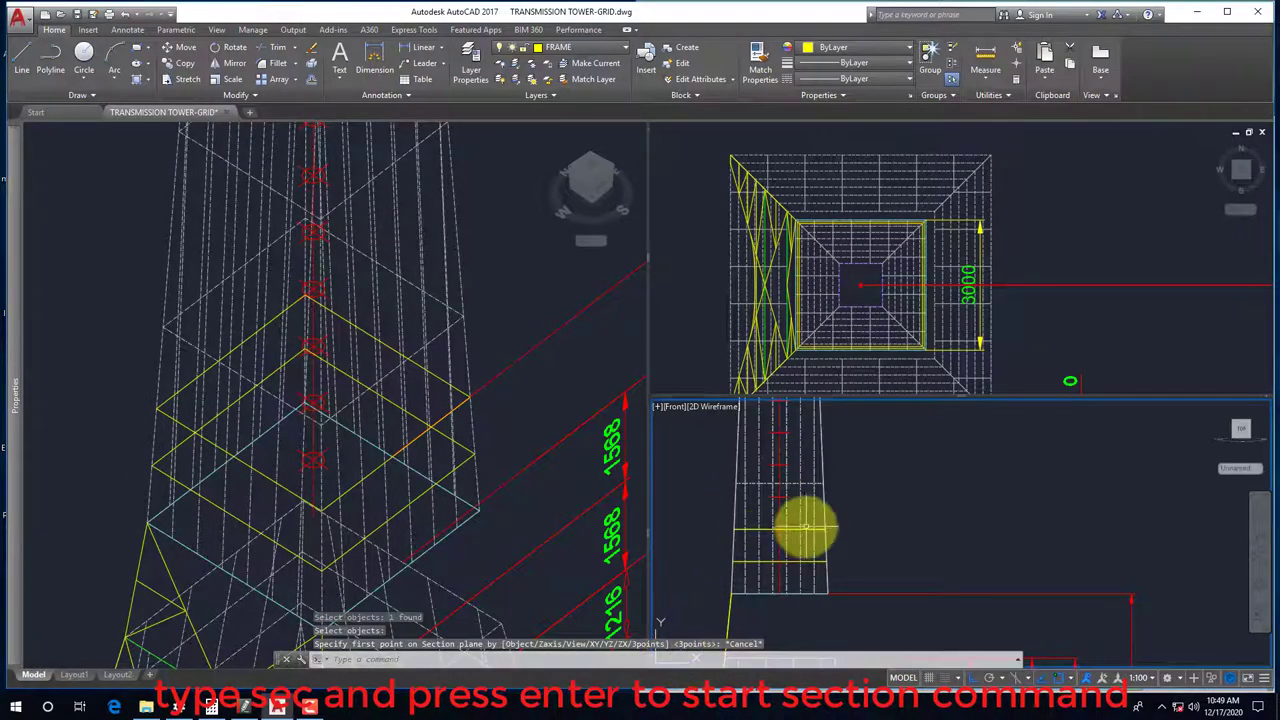
Cut a ZX-parallel section through the tower snapped to a division node
type("sec")
key("Return")
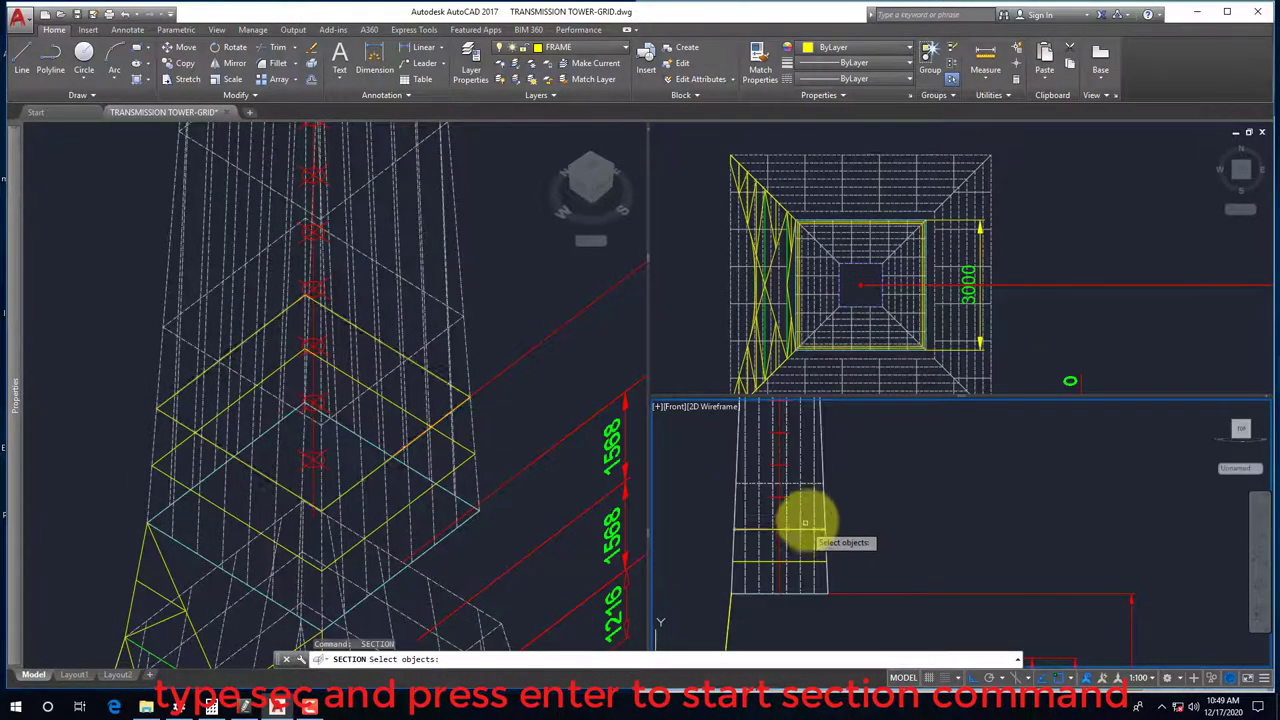
left_click(812, 516)
key("Return")
key("Return")
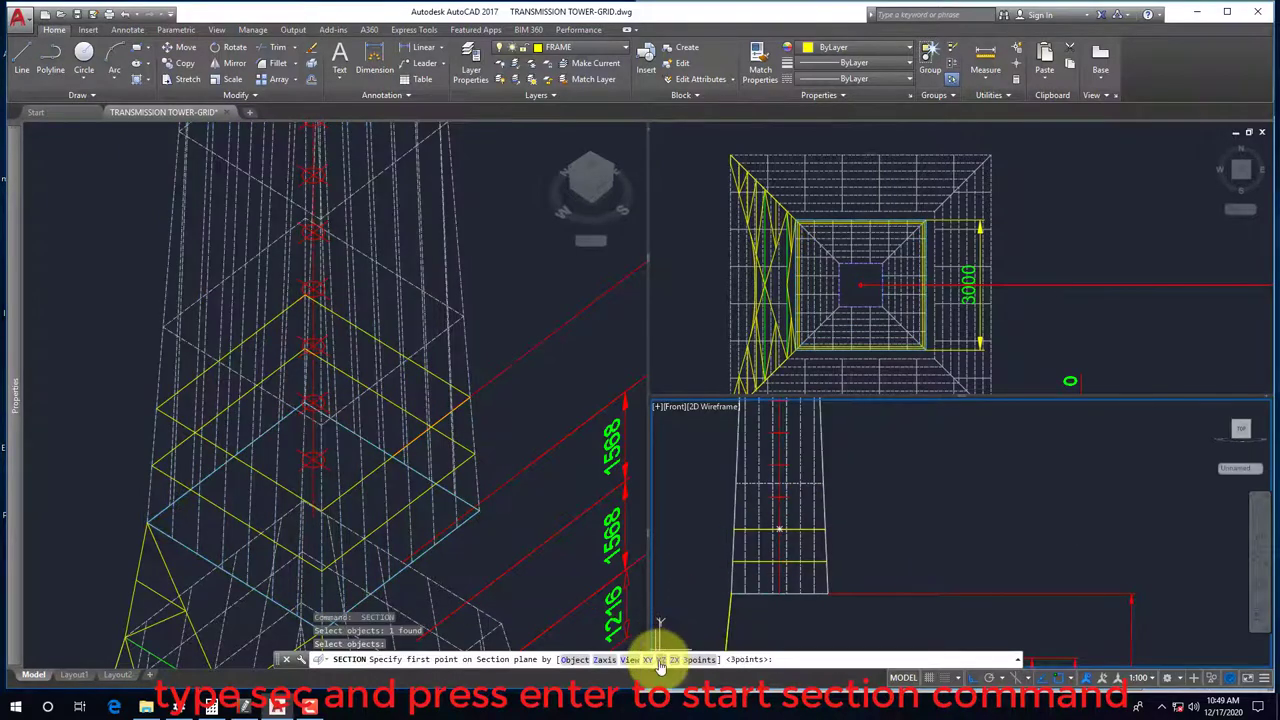
left_click(674, 660)
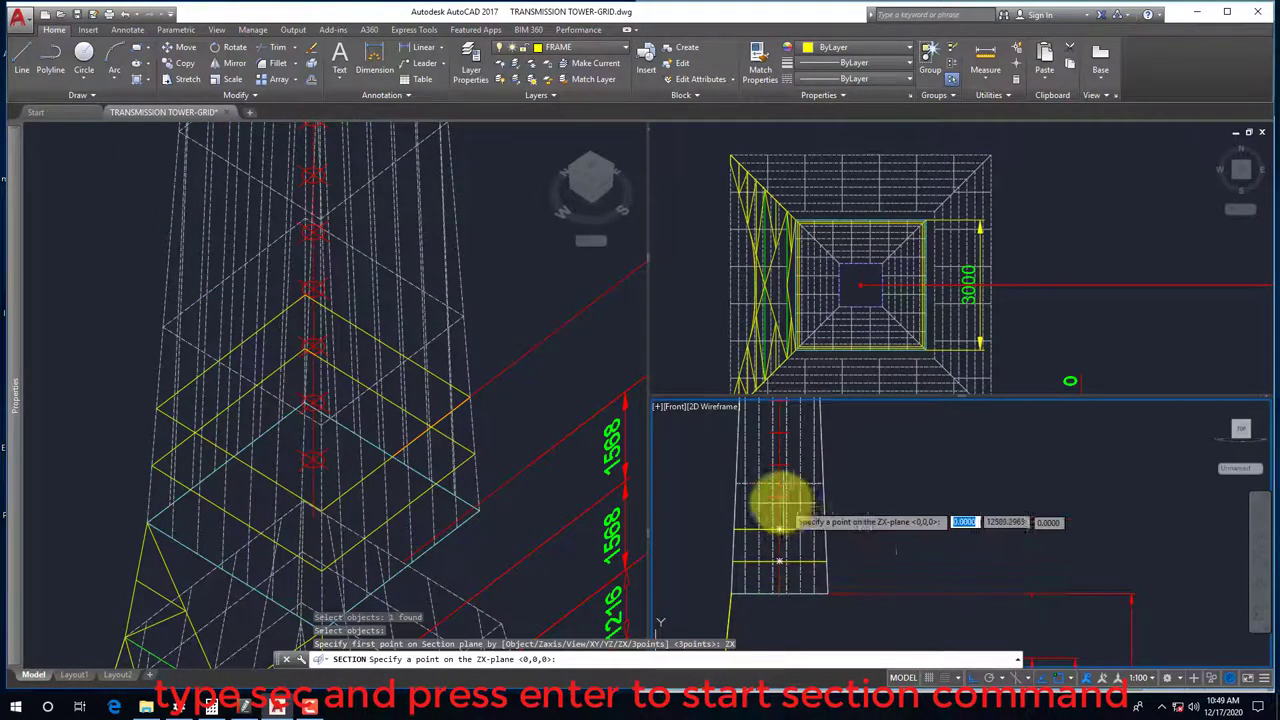
right_click(780, 504, "shift")
left_click(817, 431)
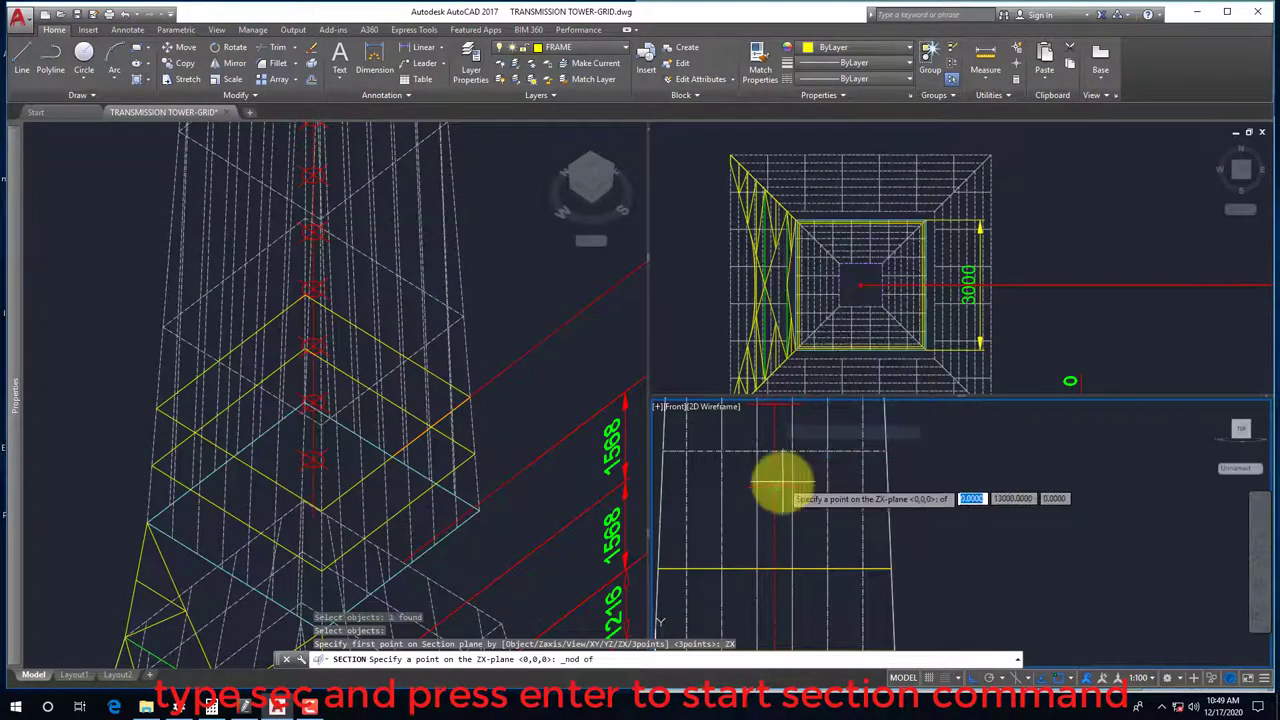
left_click(829, 506)
scroll(845, 530, "down", 3)
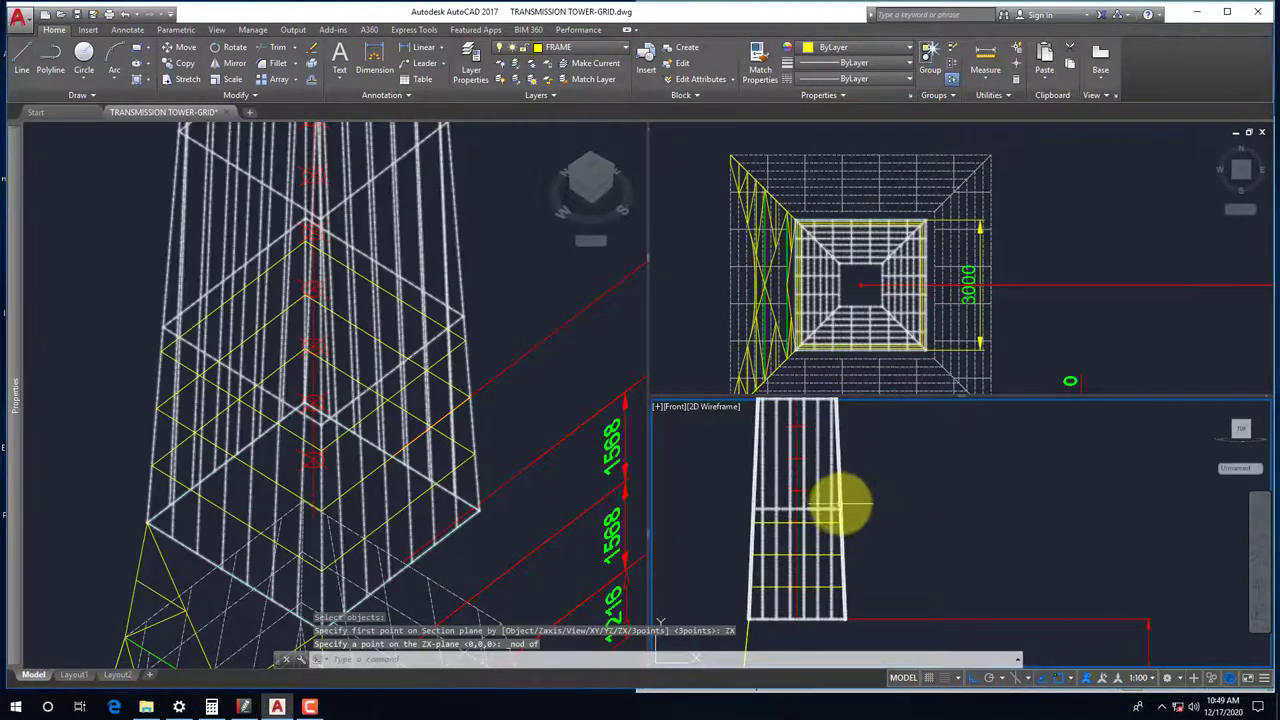
Add another ZX section through the tower at the next division point
key("Return")
left_click(803, 500)
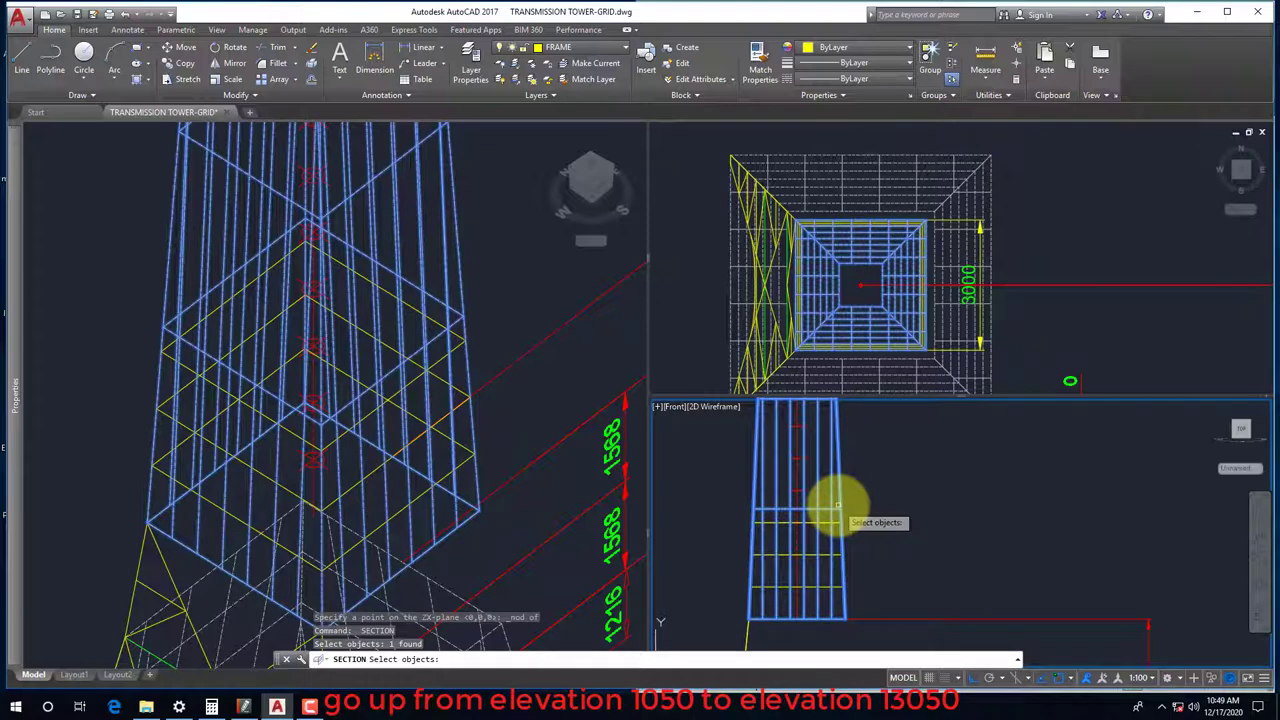
key("Return")
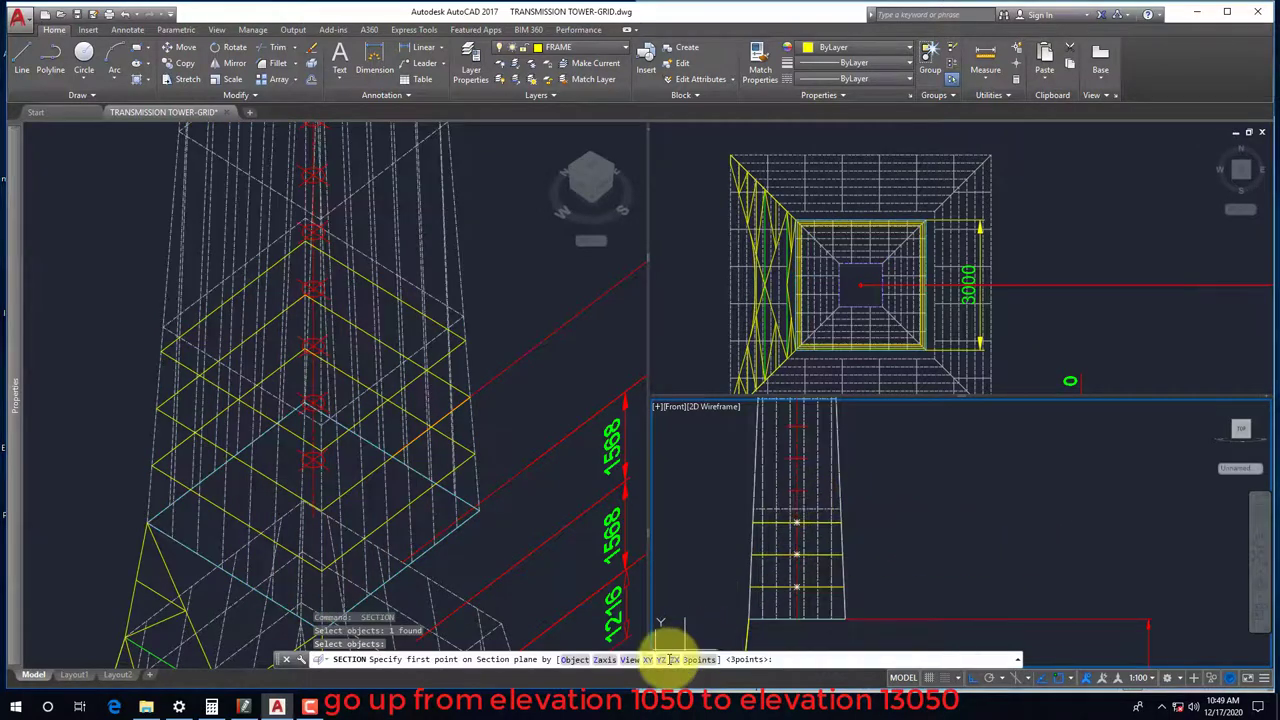
left_click(675, 660)
scroll(785, 505, "up", 2)
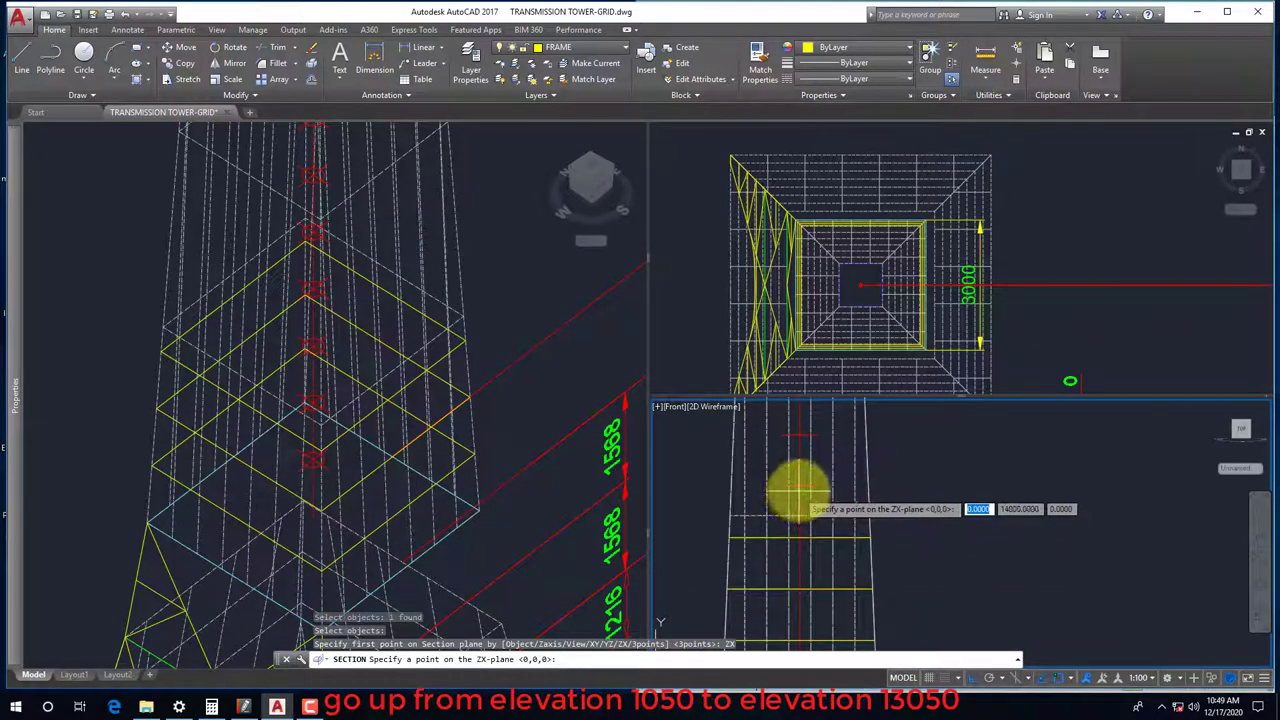
scroll(800, 540, "down", 2)
left_click(728, 623)
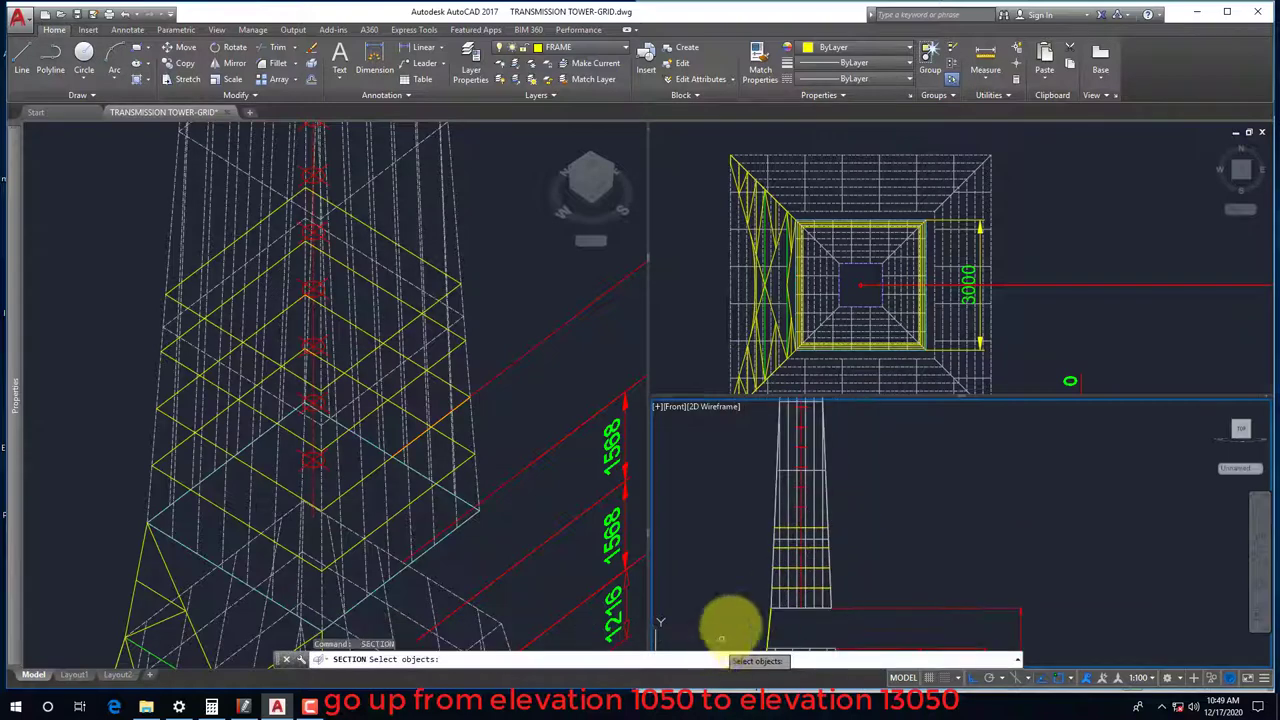
Cut a further ZX section through the tower wireframe at a division point
key("Return")
left_click(786, 557)
left_click(786, 557)
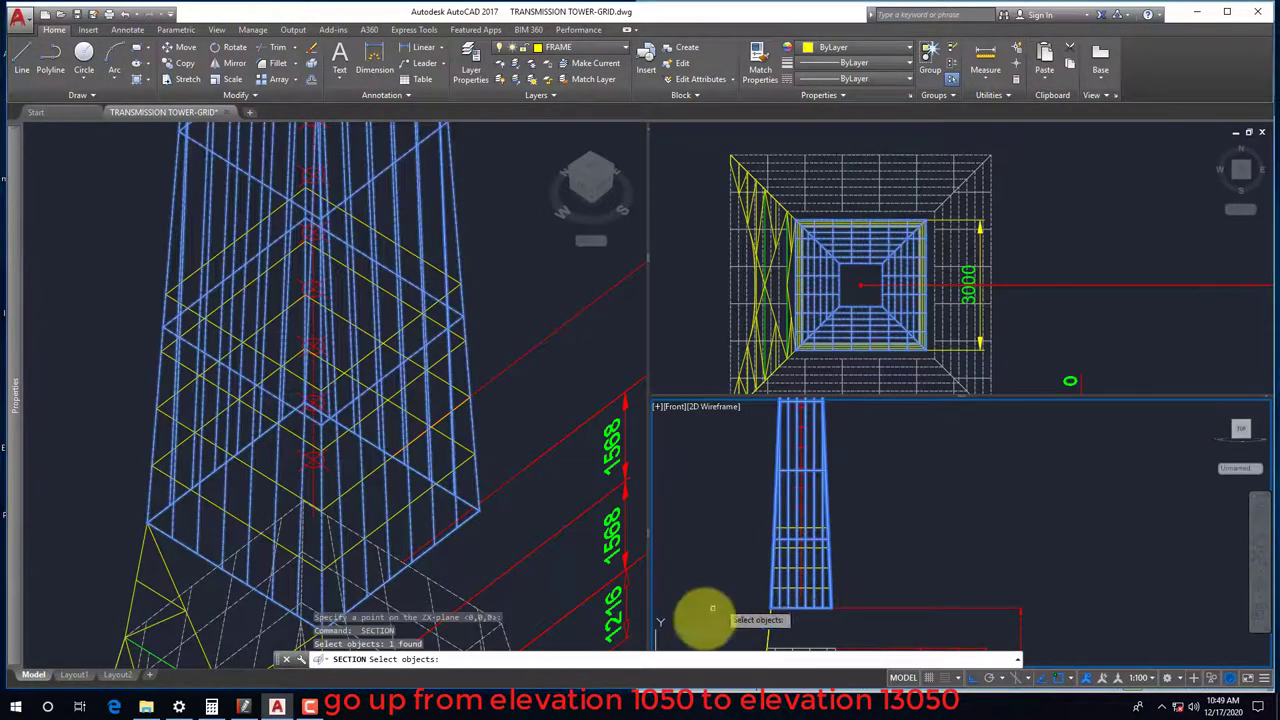
key("Return")
left_click(675, 660)
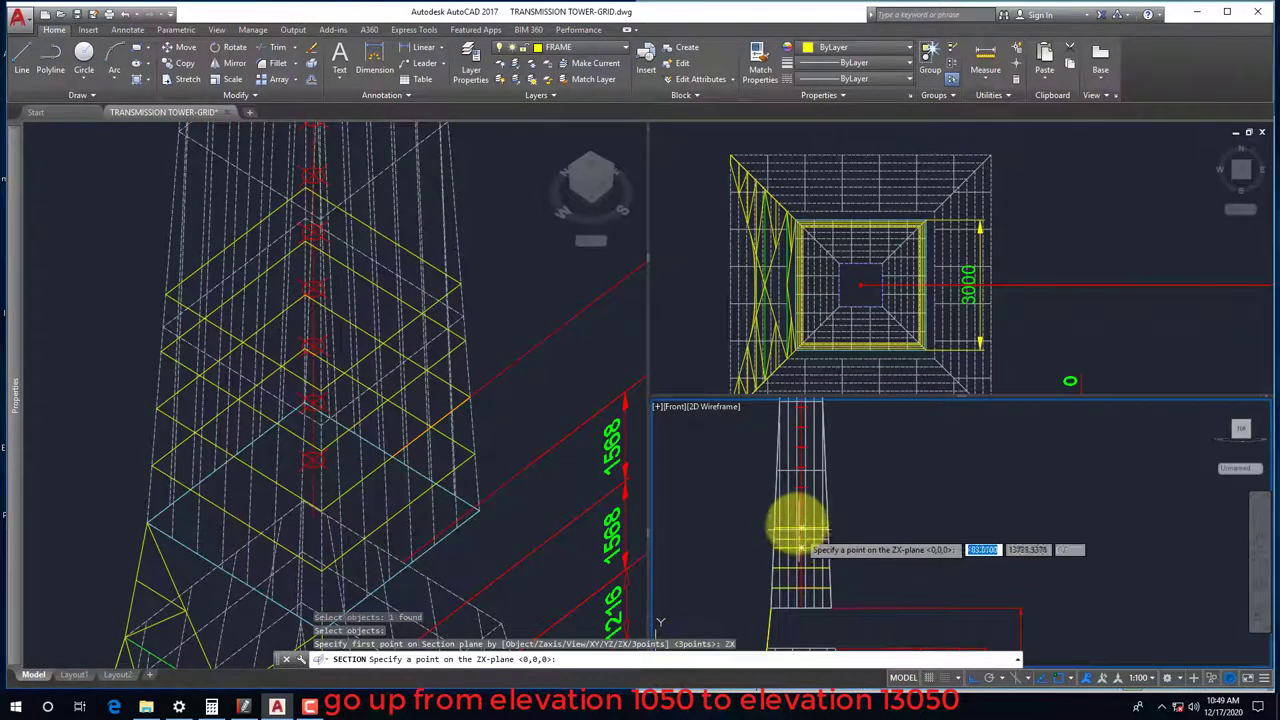
scroll(797, 535, "up", 2)
scroll(806, 541, "down", 3)
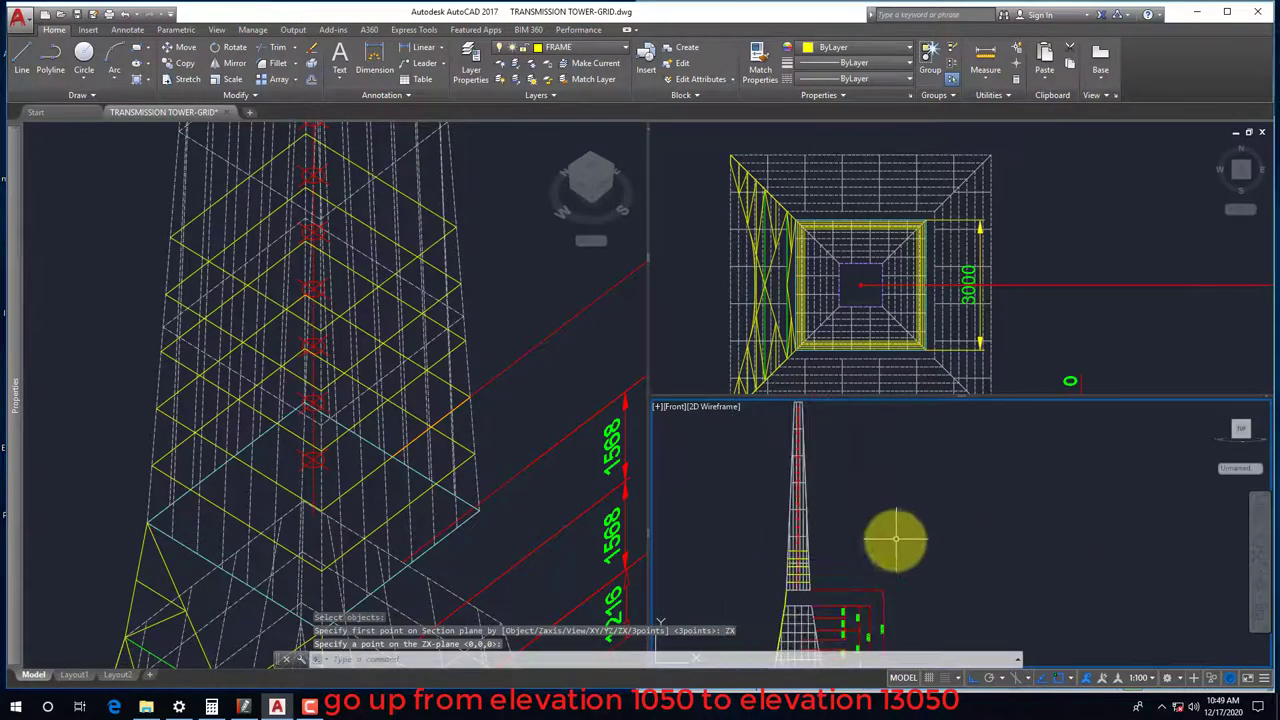
scroll(826, 586, "up", 2)
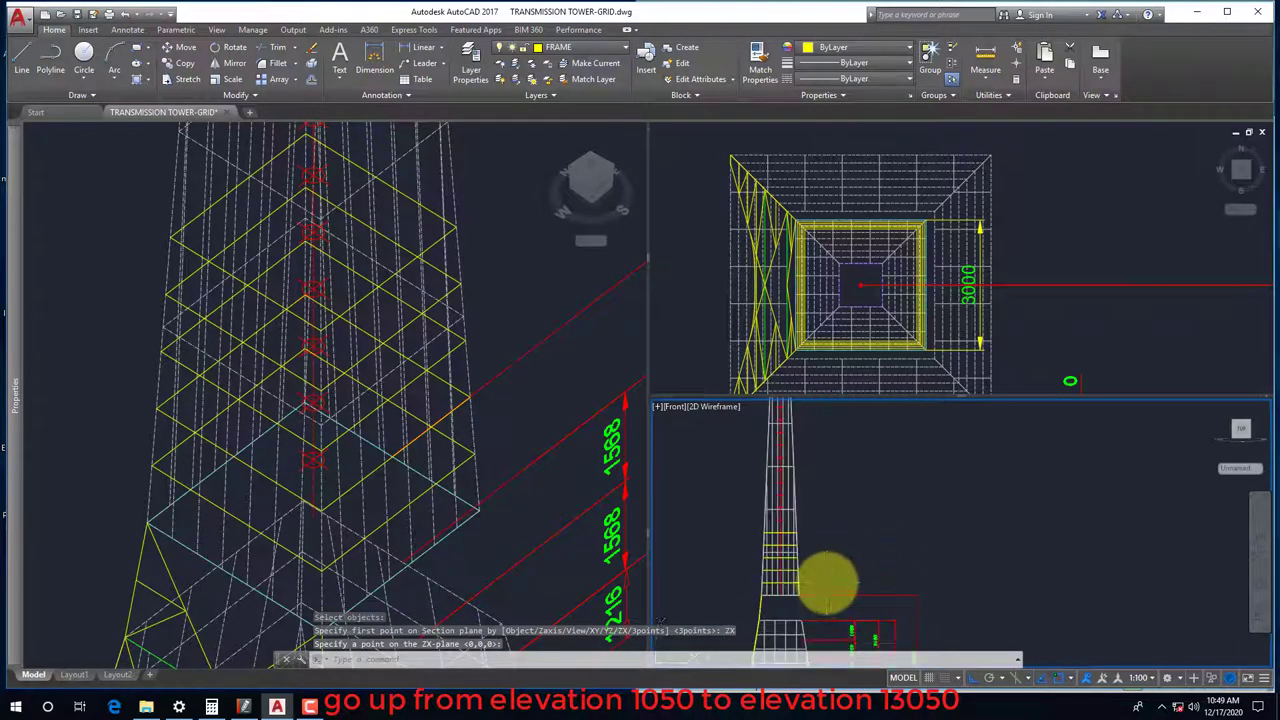
scroll(800, 545, "up", 1)
left_click(766, 490)
Add one more ZX section at the next division point up the tower
key("Return")
left_click(752, 486)
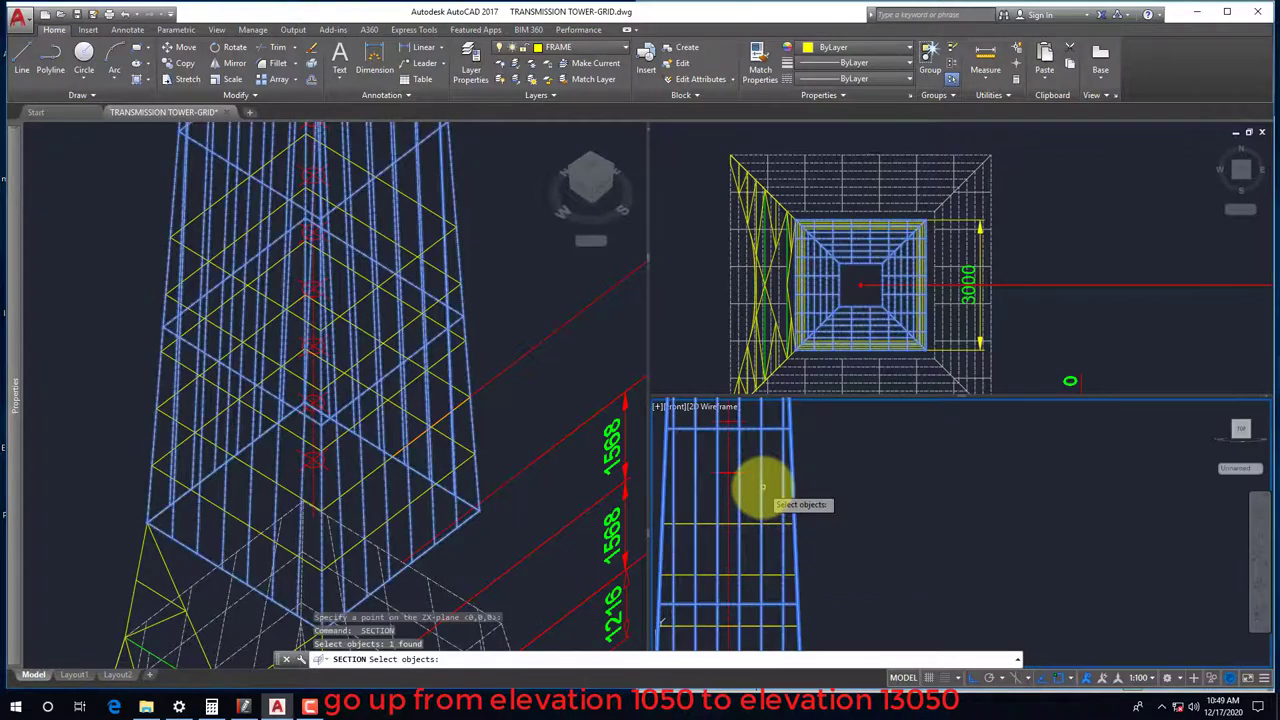
key("Return")
scroll(678, 632, "up", 2)
left_click(676, 659)
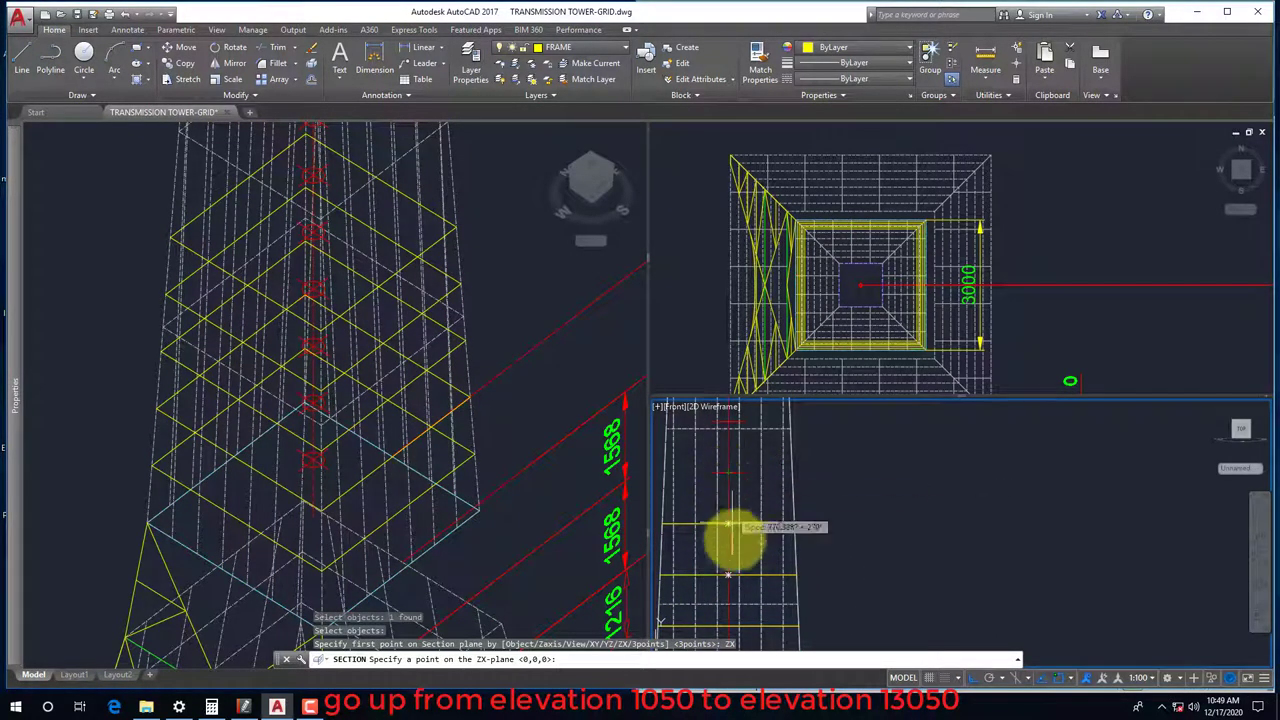
left_click(728, 478)
Create additional ZX sections by typing ZX and accepting the default plane point
key("Return")
scroll(745, 510, "down", 2)
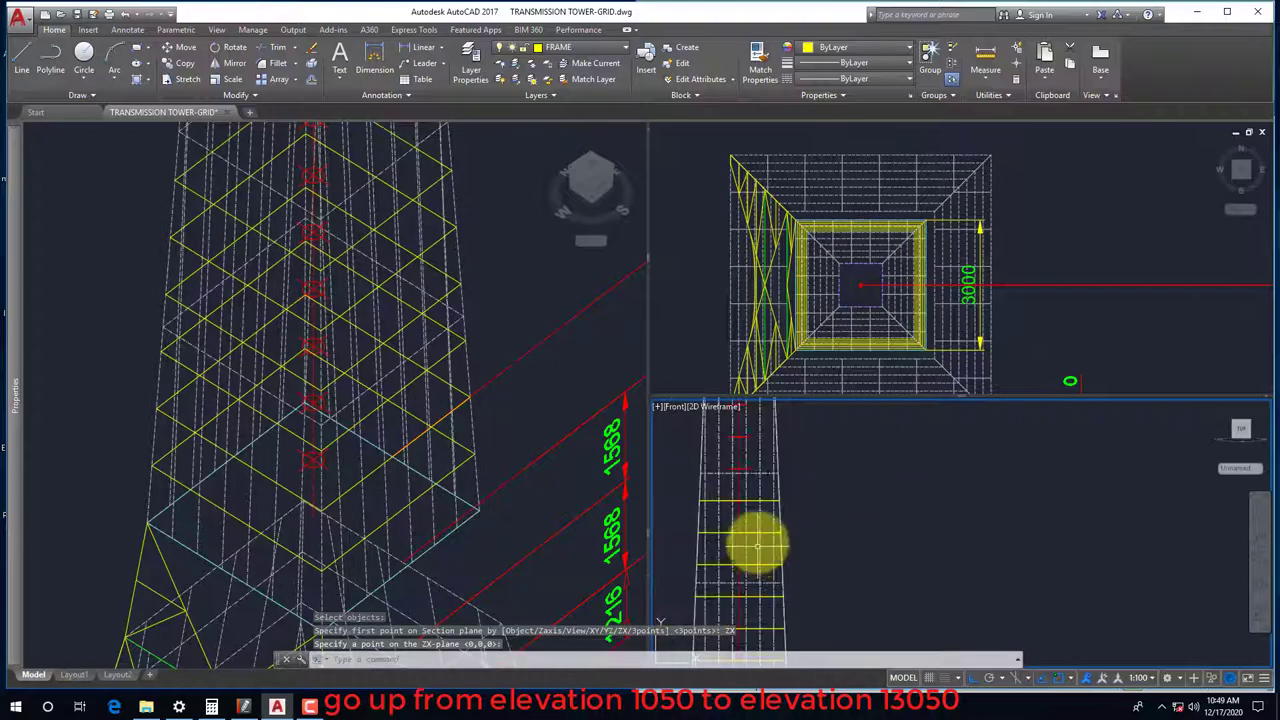
key("Return")
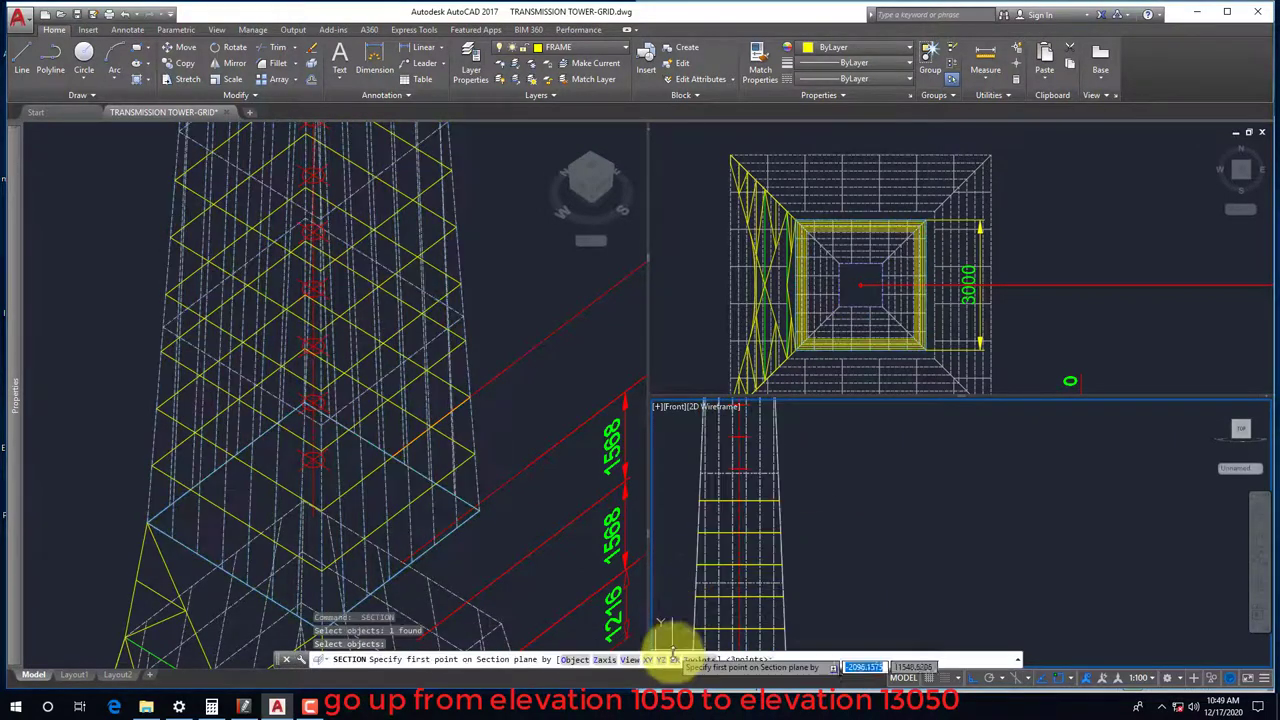
type("ZX")
key("Return")
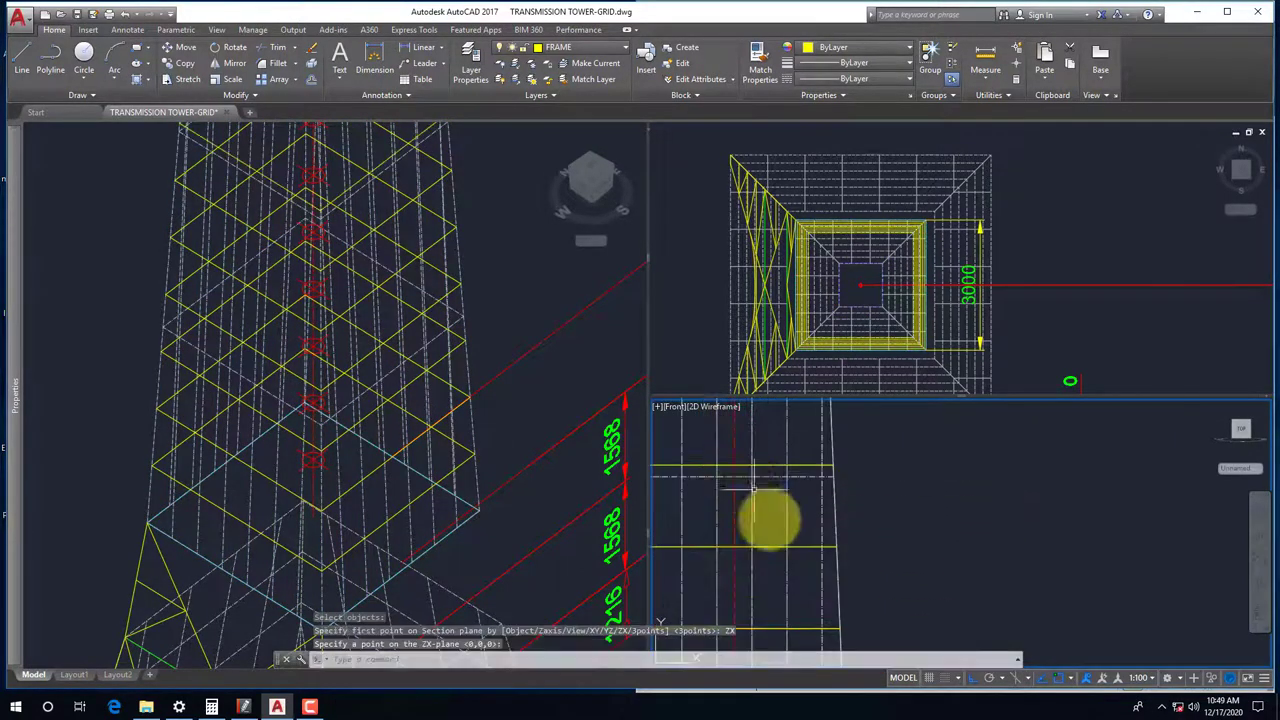
key("Return")
key("Return")
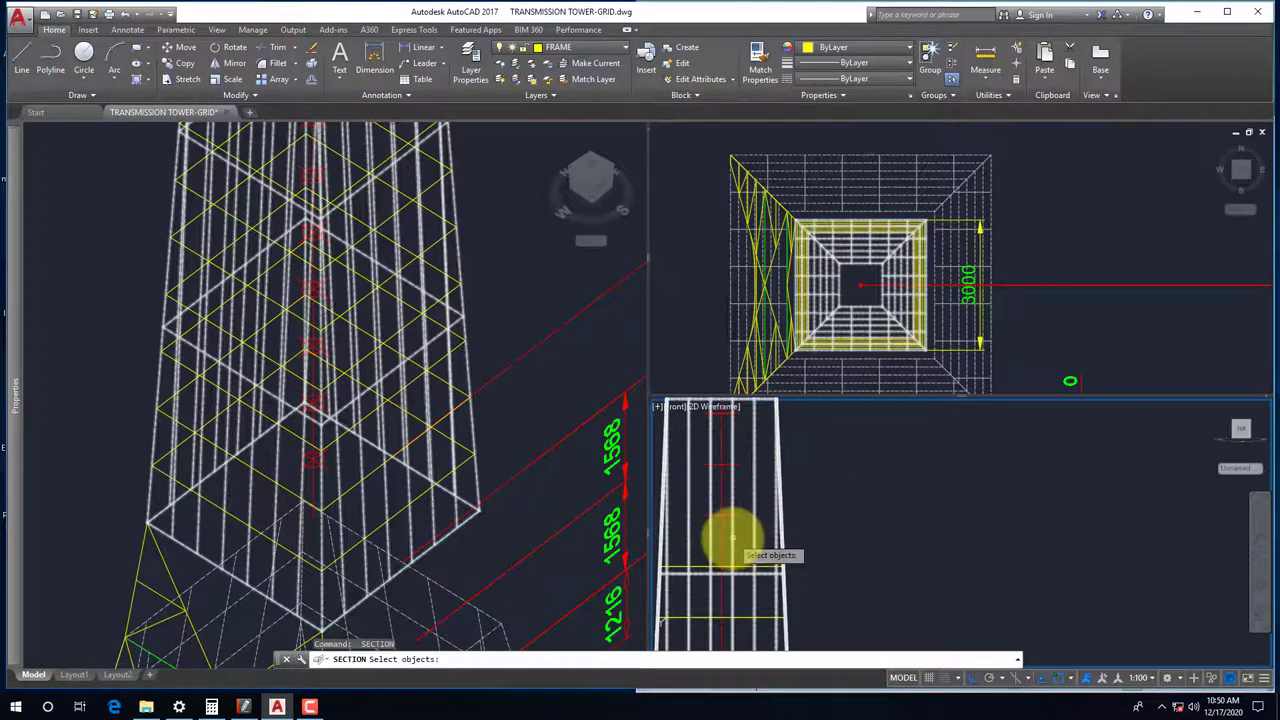
left_click(736, 535)
key("Return")
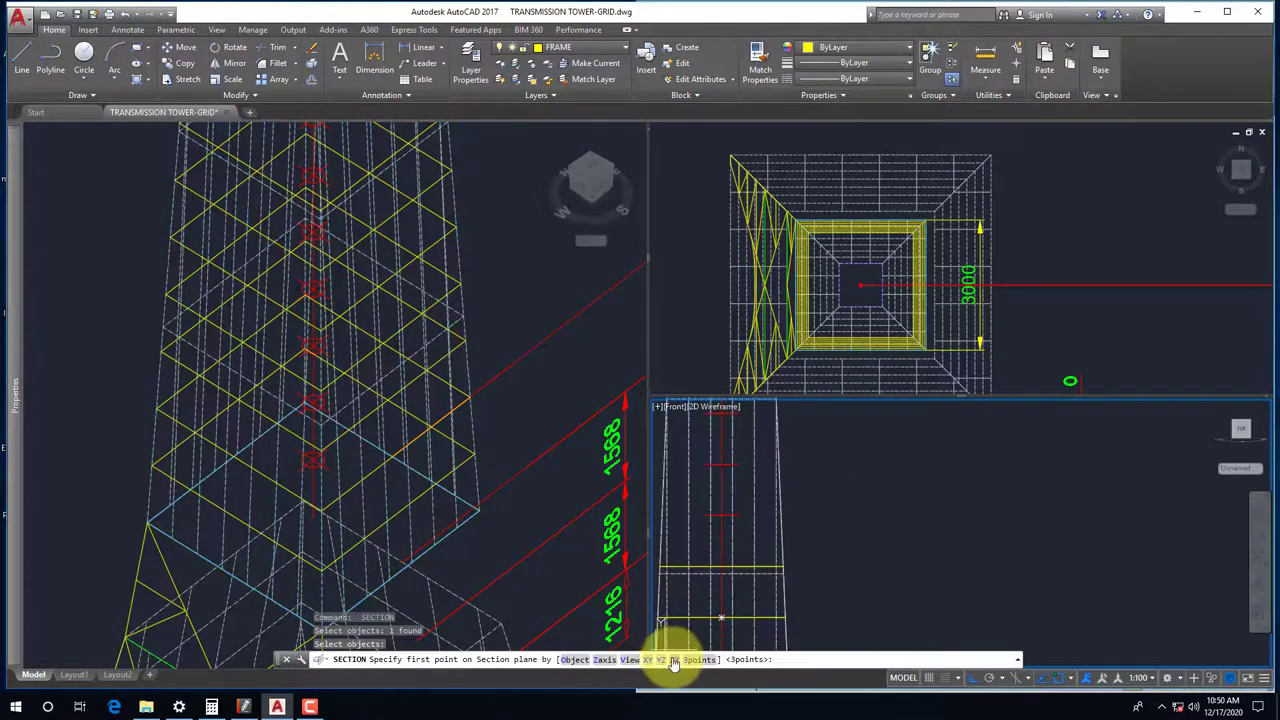
type("ZX")
key("Return")
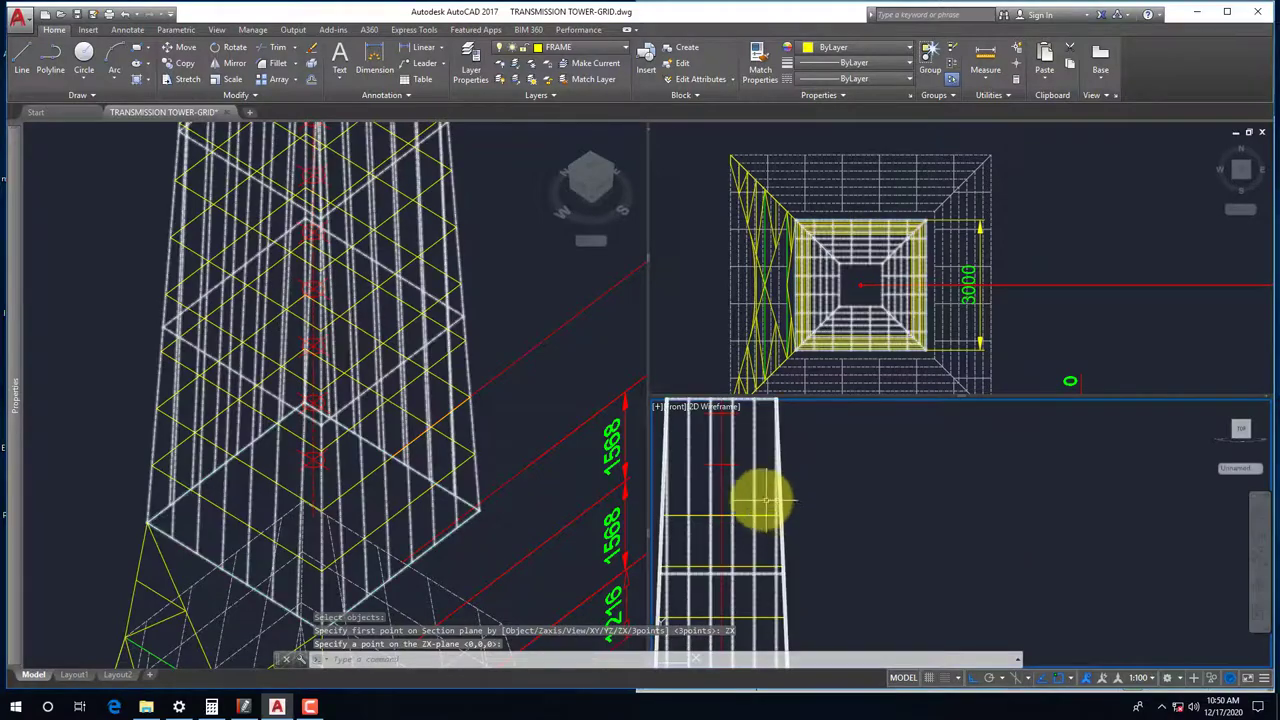
scroll(762, 500, "down", 5)
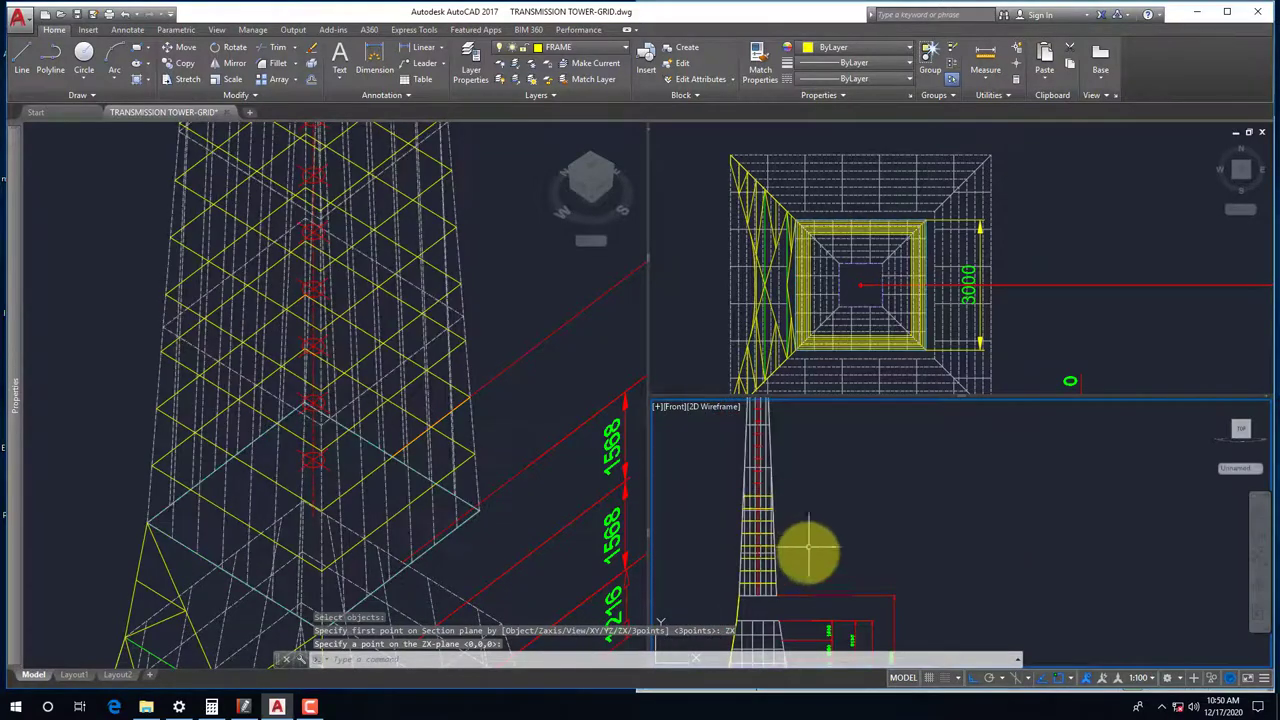
Start a DLI linear dimension and check the tower elevations in the reference PDF
scroll(795, 600, "up", 2)
key("Escape")
type("dli")
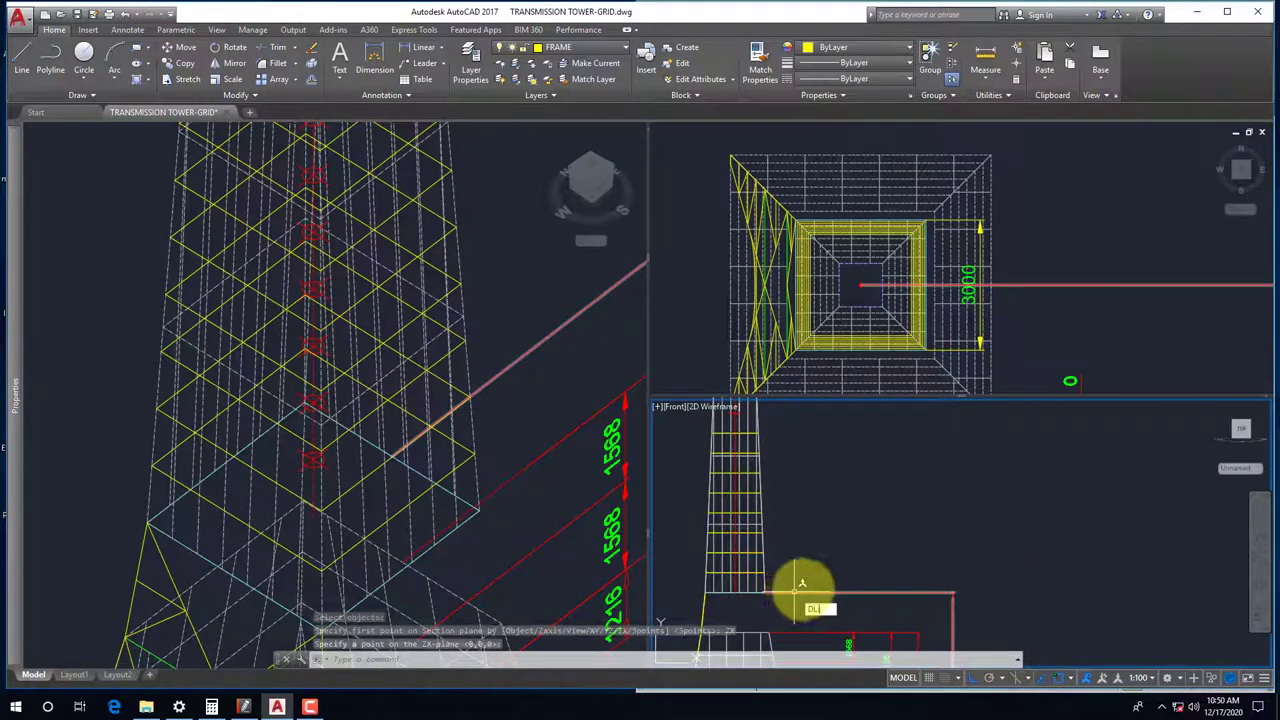
key("Return")
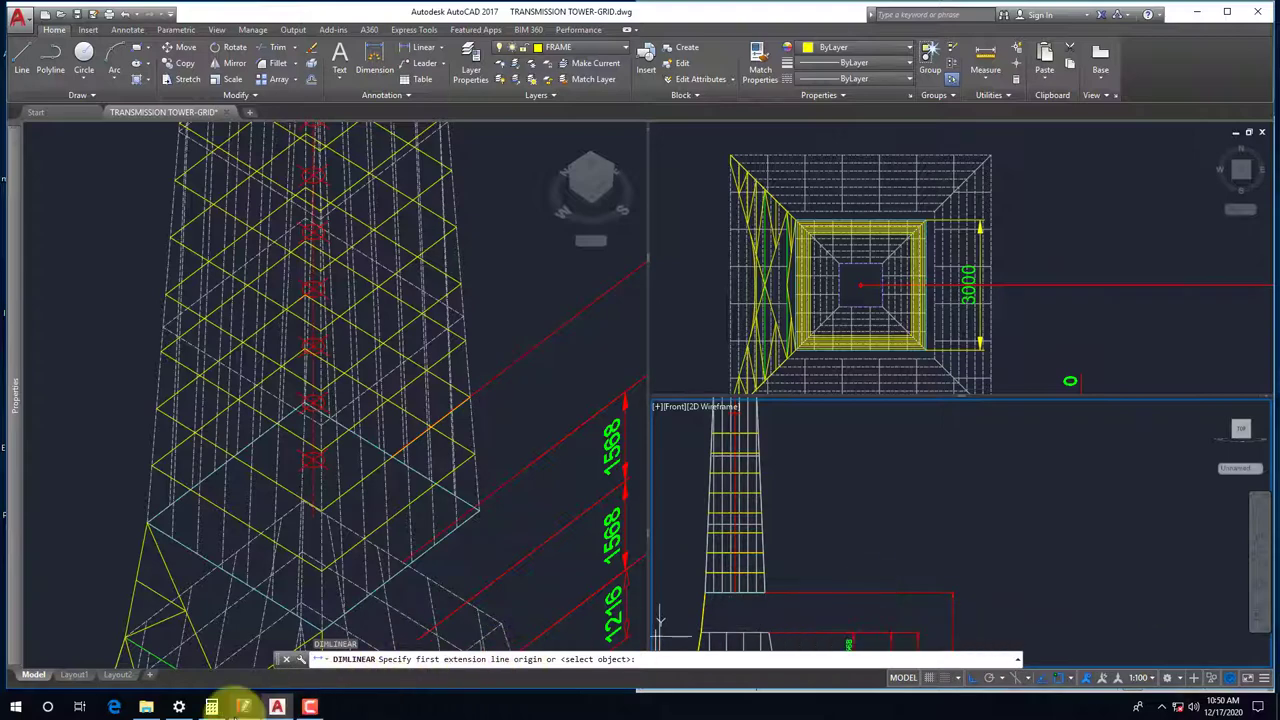
left_click(244, 706)
left_click_drag(901, 444, 898, 417)
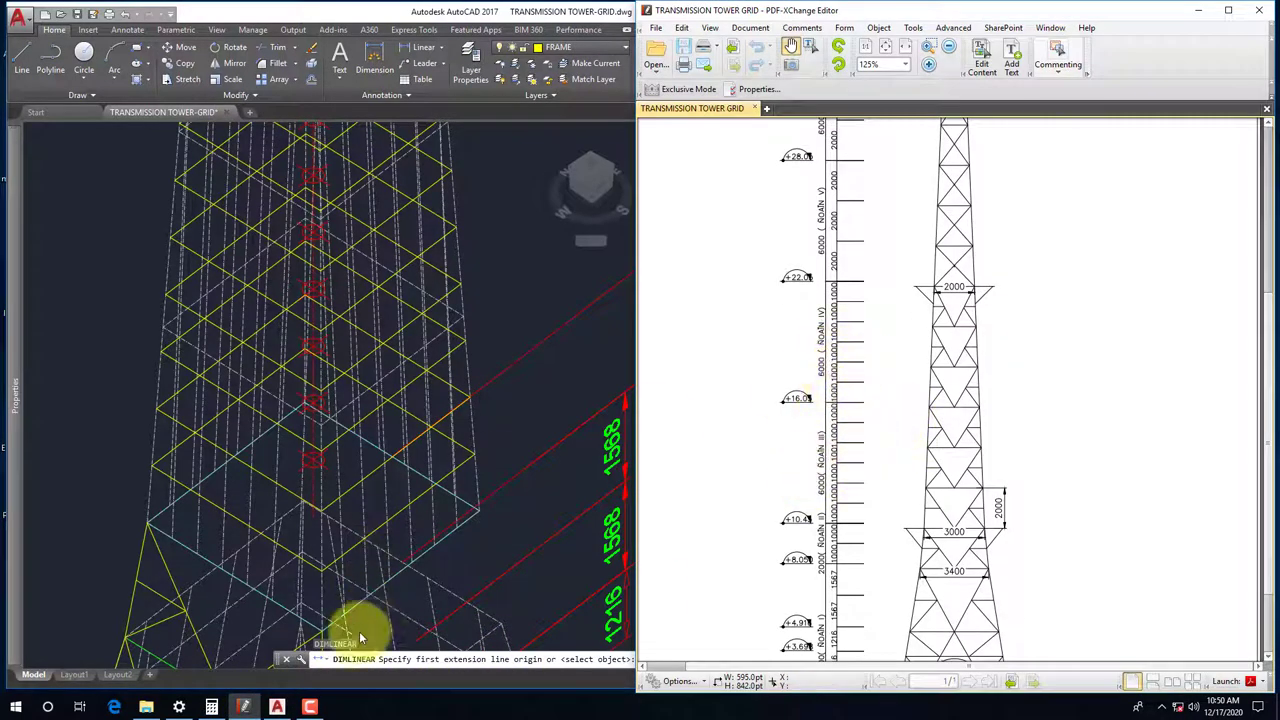
left_click(277, 706)
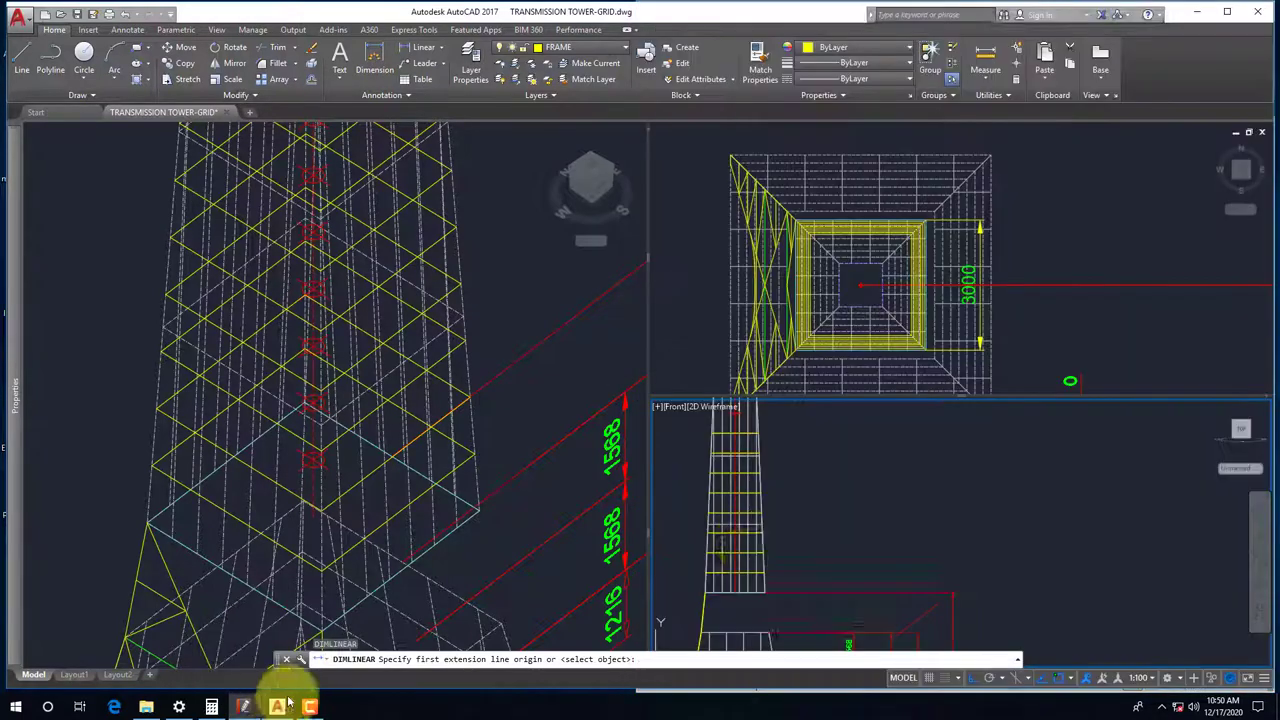
Dimension 12000 vertically from the tower base, placed left of the tower
left_click(867, 594)
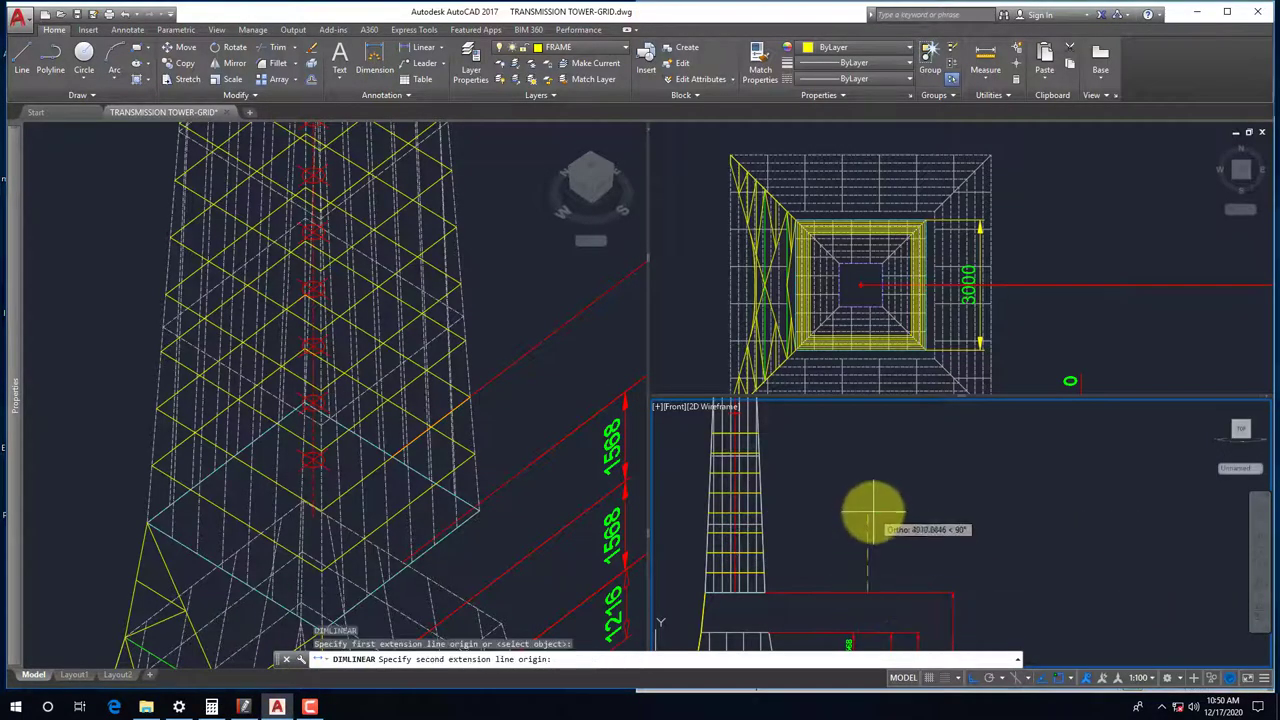
type("12000")
key("Return")
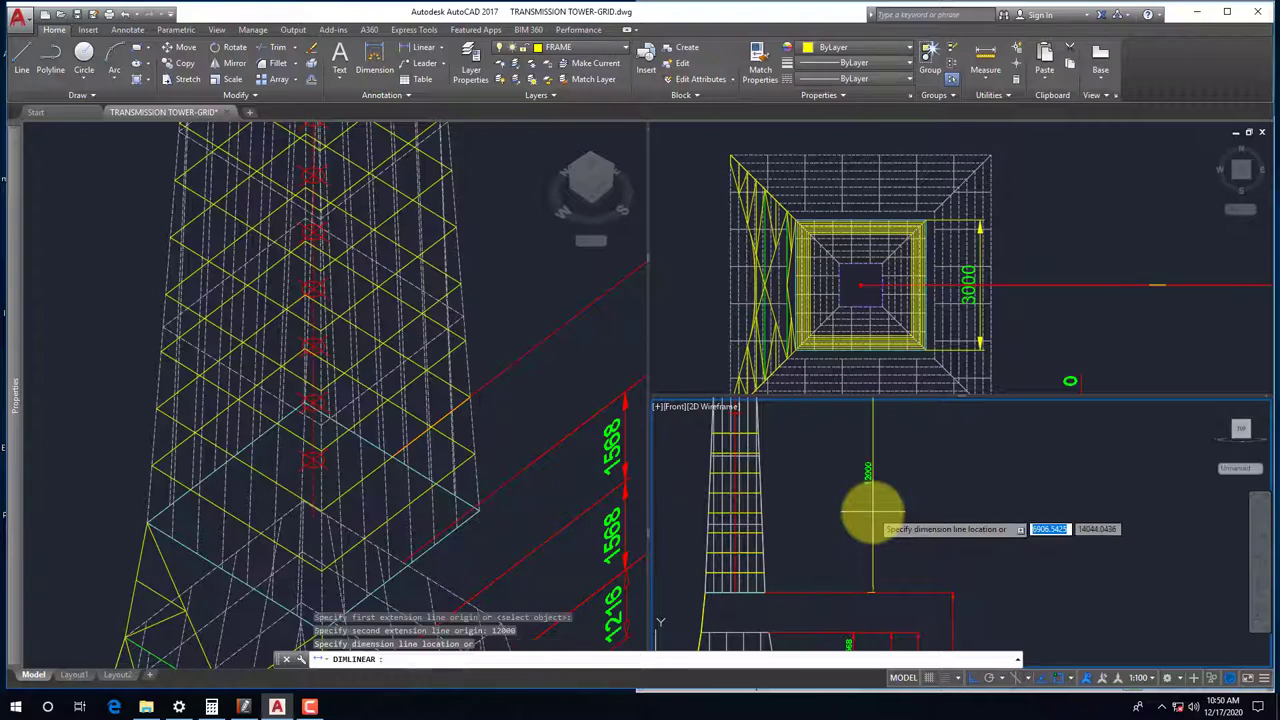
scroll(868, 514, "down", 1)
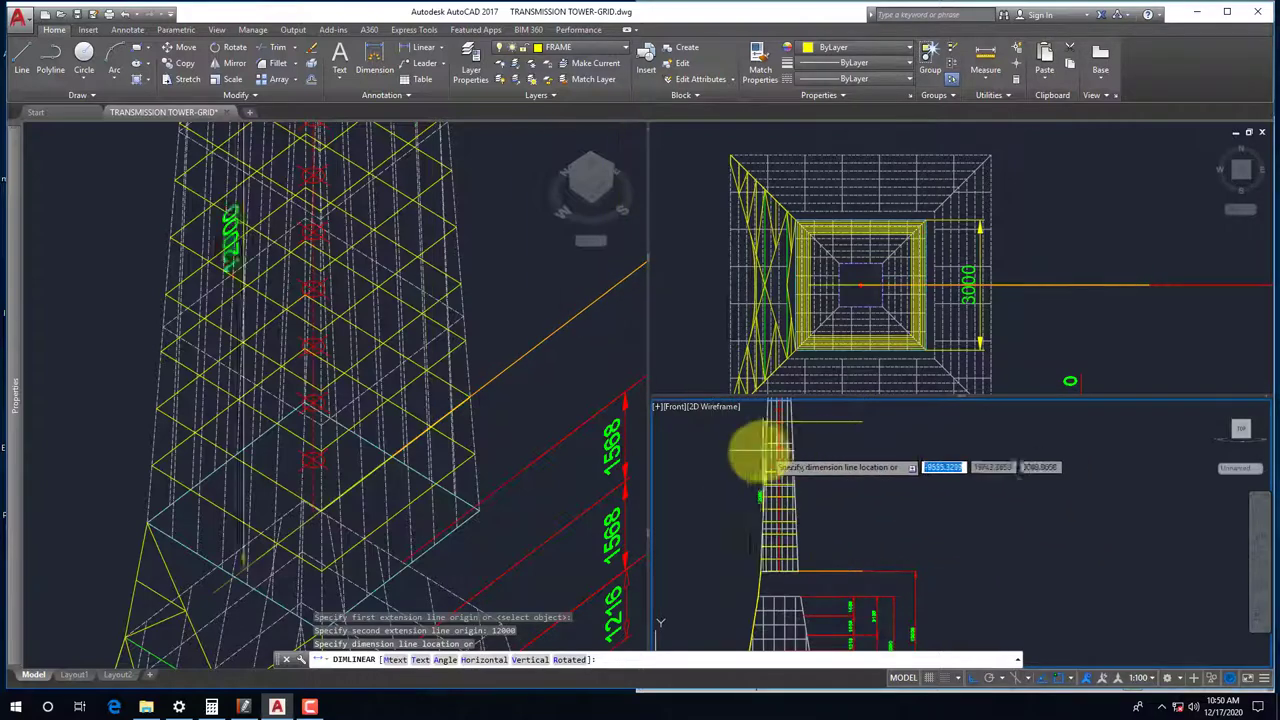
left_click(733, 470)
scroll(770, 428, "up", 3)
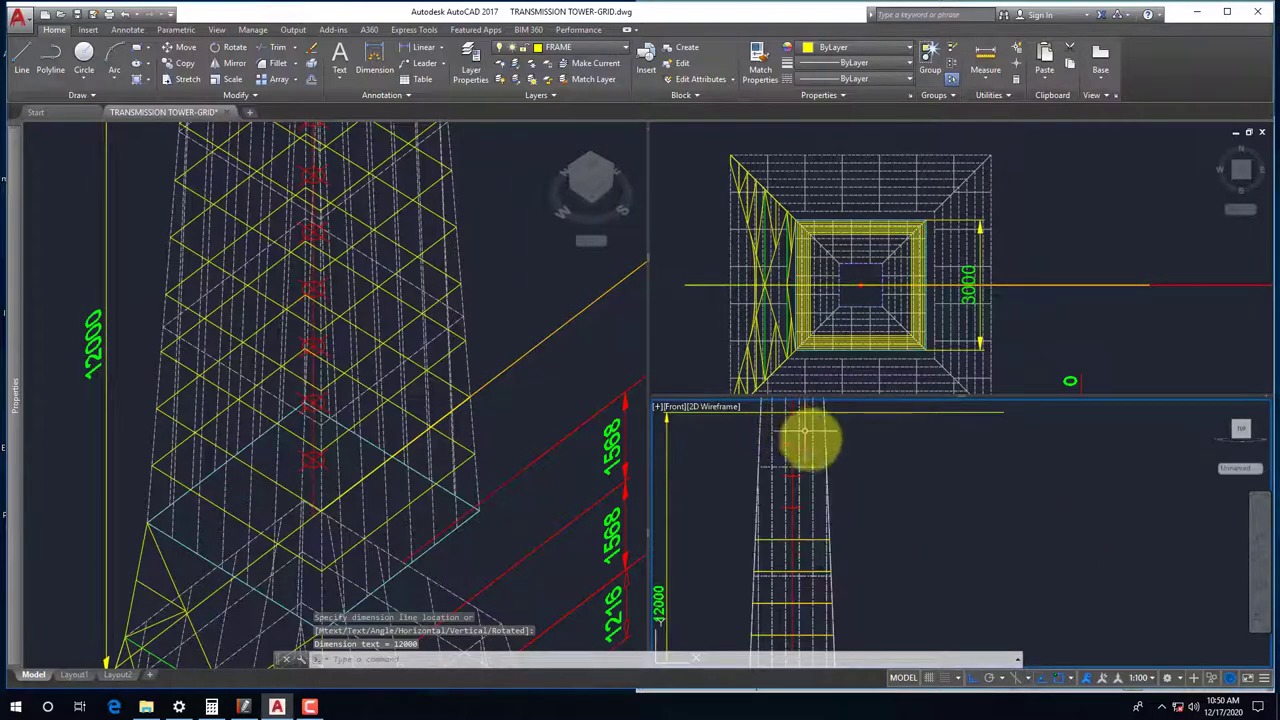
scroll(786, 429, "up", 2)
Pan to the tower and cut a ZX section at the picked upper height
middle_click_drag(794, 406, 762, 512)
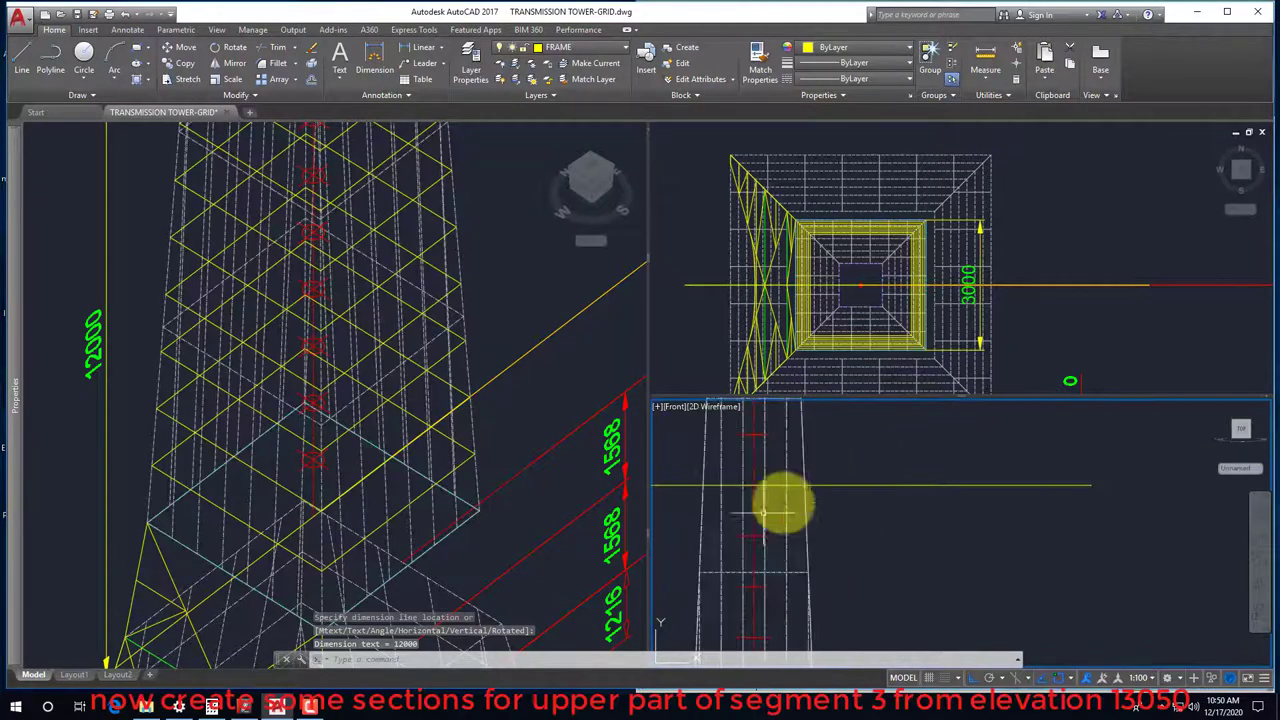
scroll(808, 551, "down", 1)
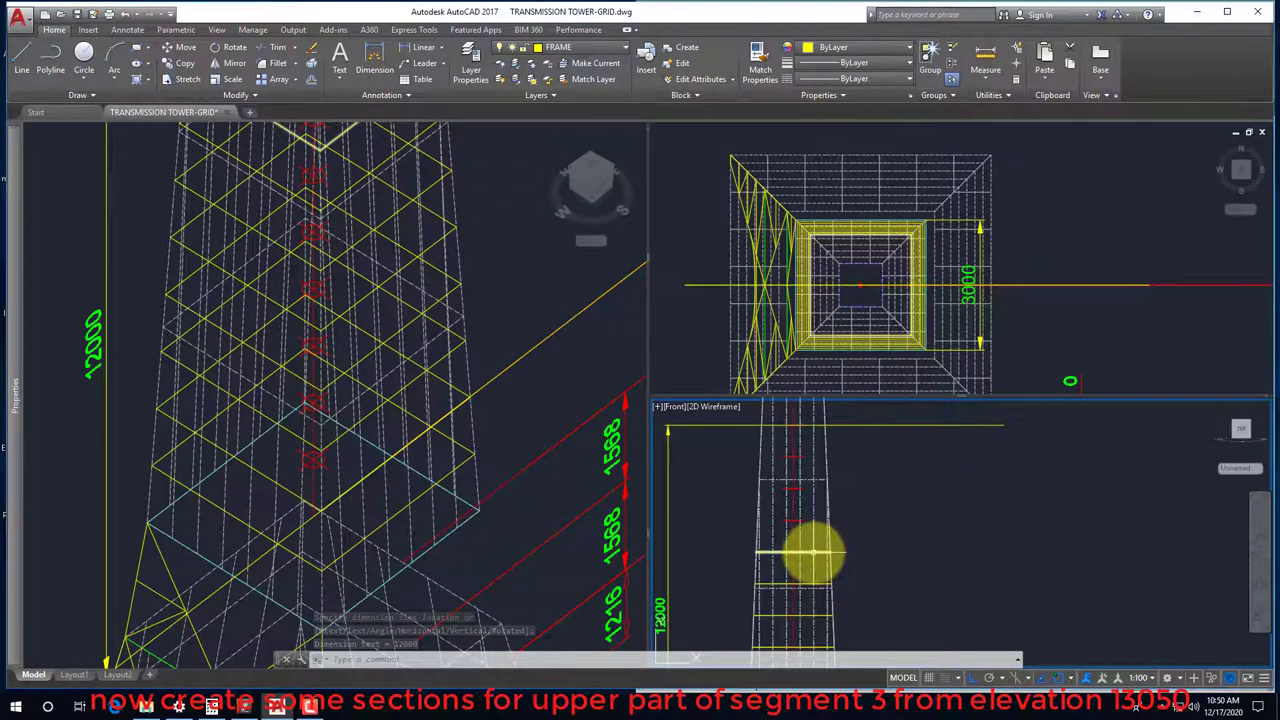
type("SEC")
key("Return")
left_click(818, 538)
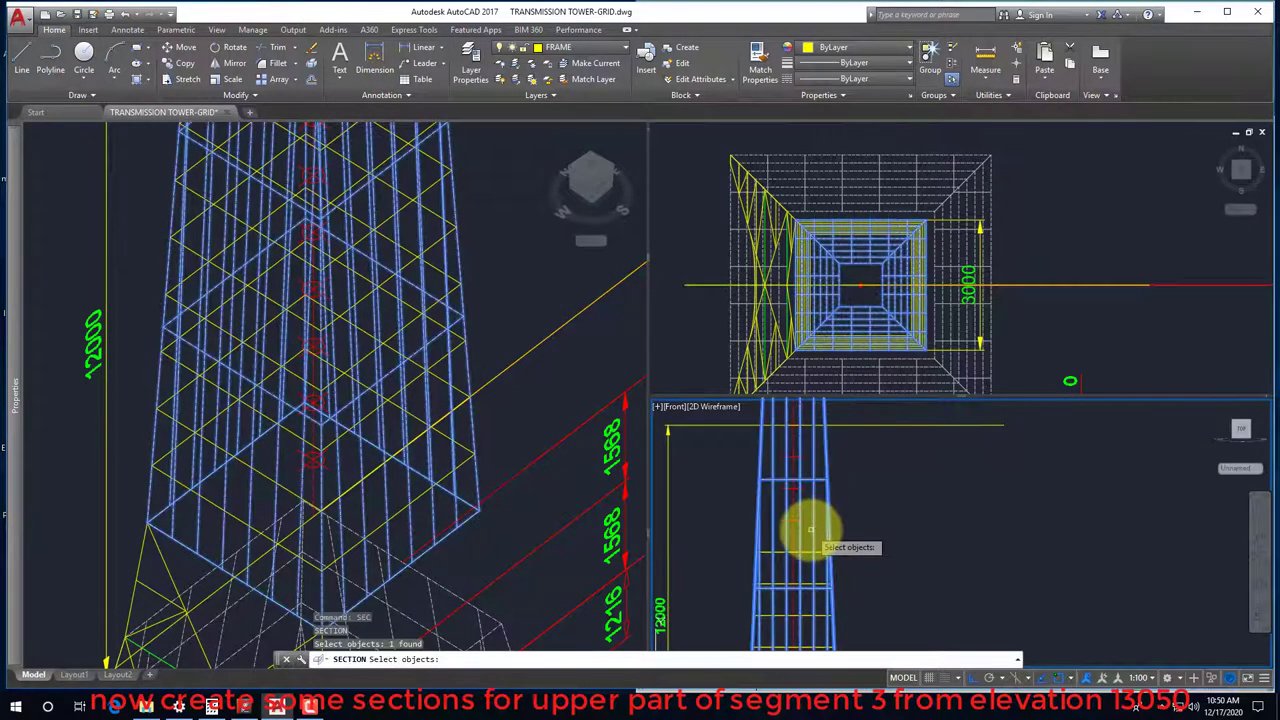
scroll(790, 548, "up", 3)
key("Return")
left_click(675, 660)
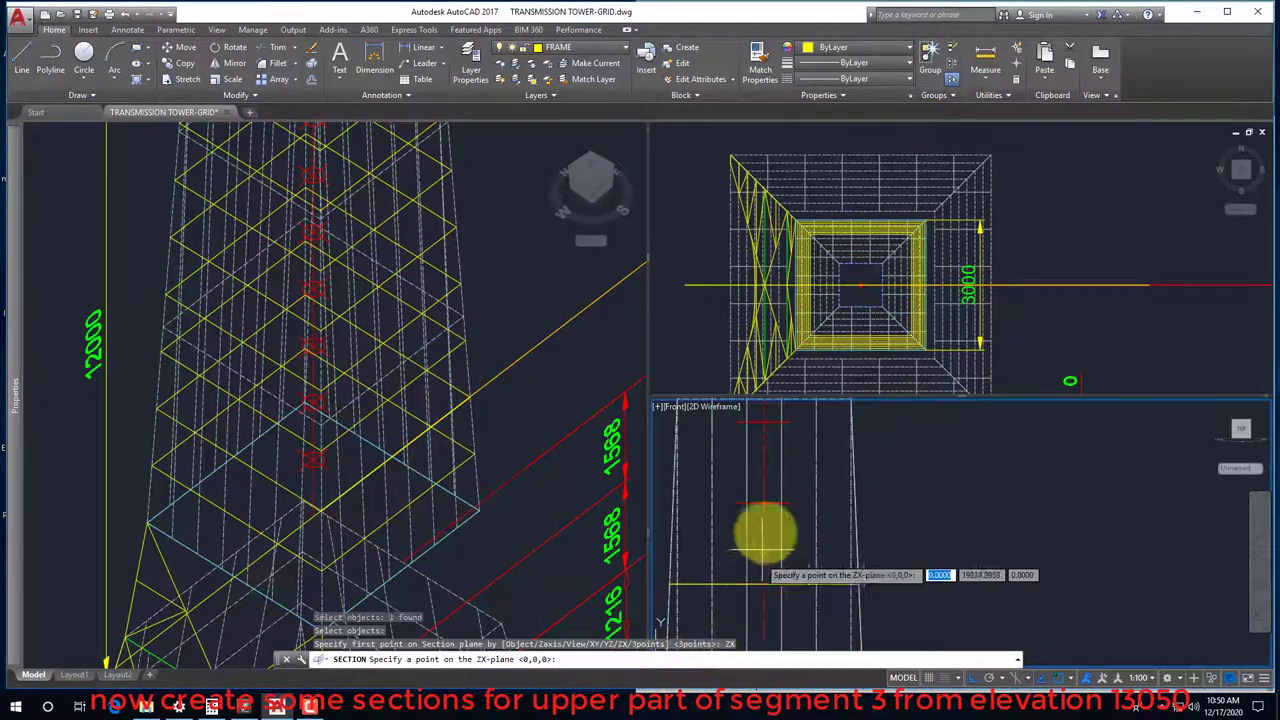
left_click(762, 570)
Add a ZX section through the tower at the next division level
key("Return")
left_click(766, 525)
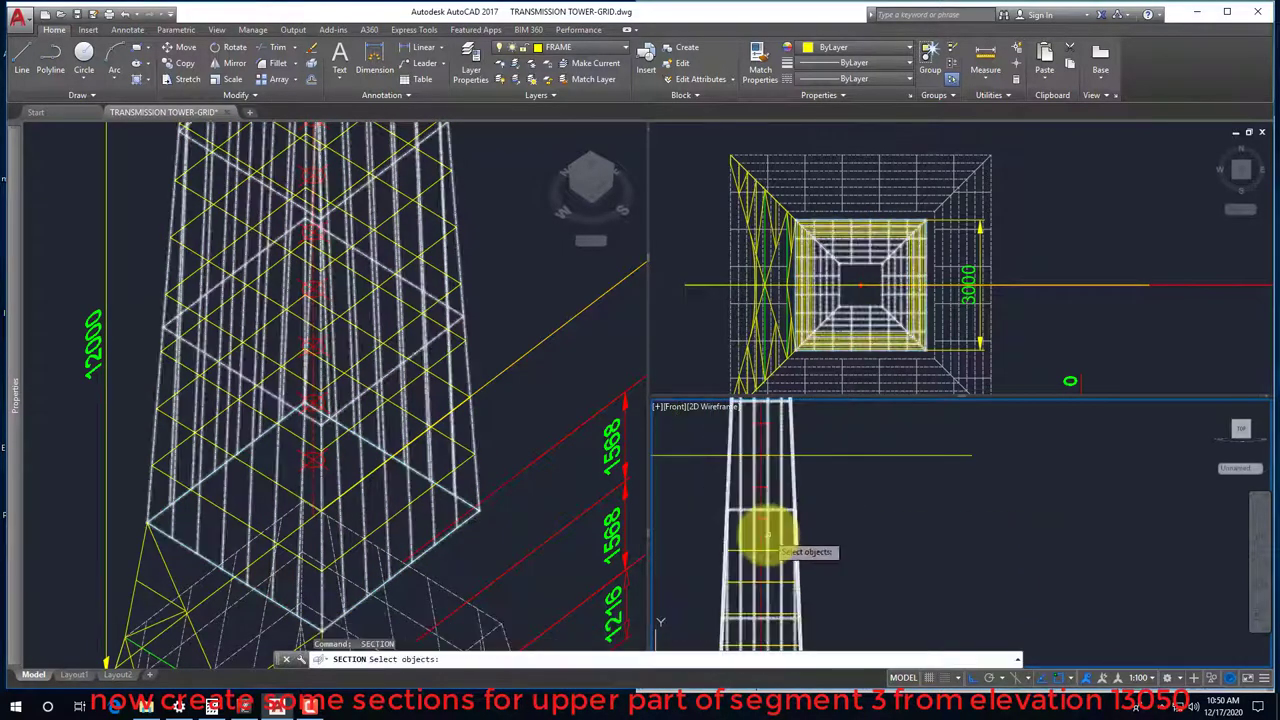
key("Return")
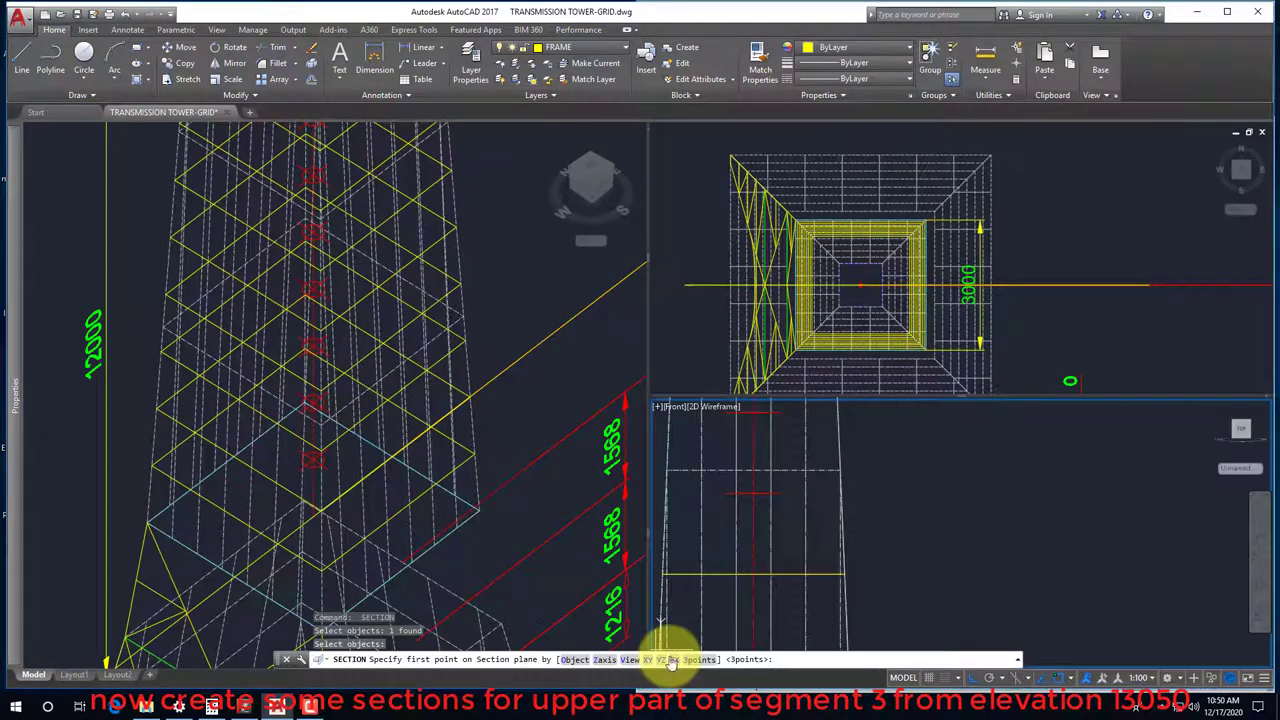
left_click(672, 660)
scroll(760, 510, "down", 1)
scroll(770, 520, "down", 1)
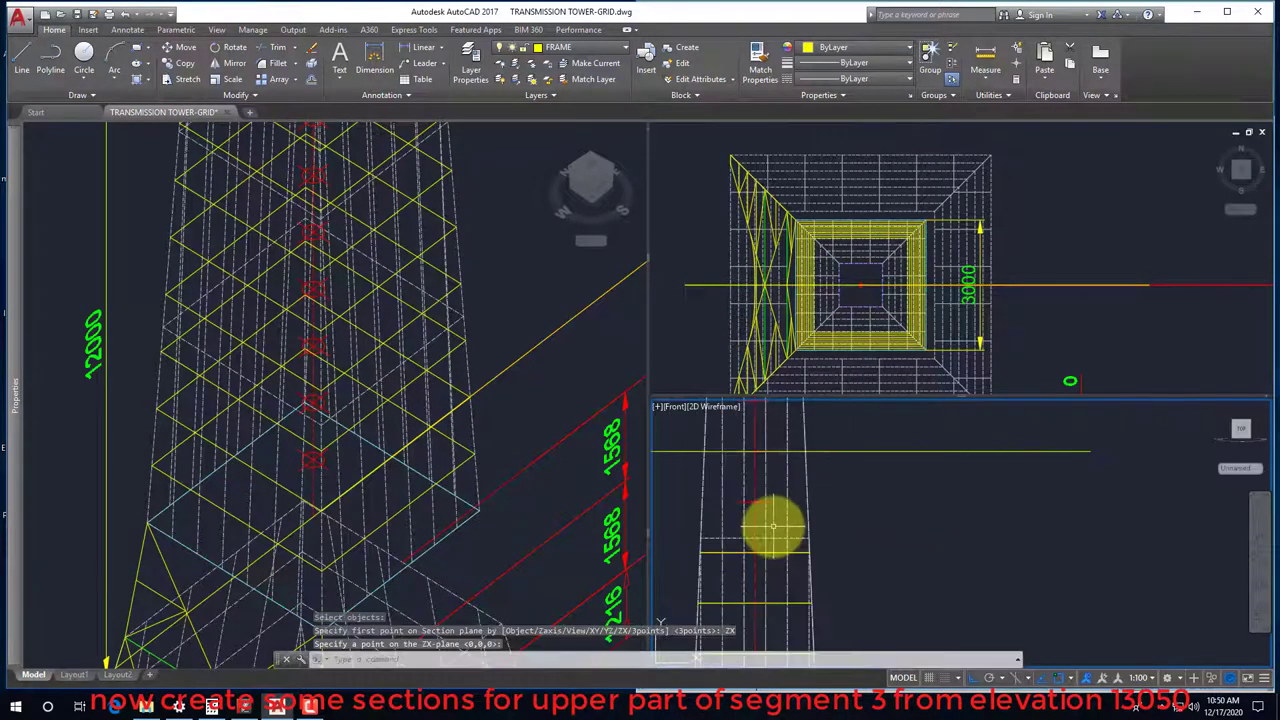
left_click(773, 525)
Cut another ZX section at the following division level higher up
key("Return")
left_click(766, 522)
key("Return")
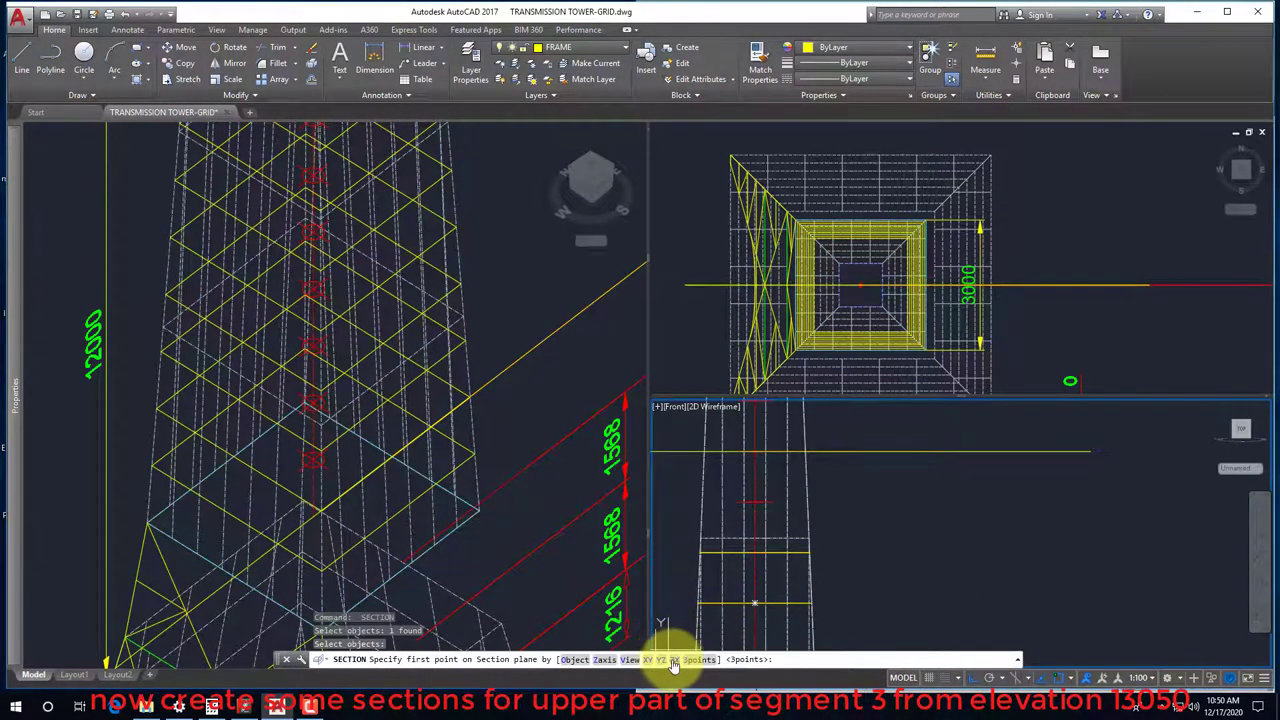
left_click(673, 661)
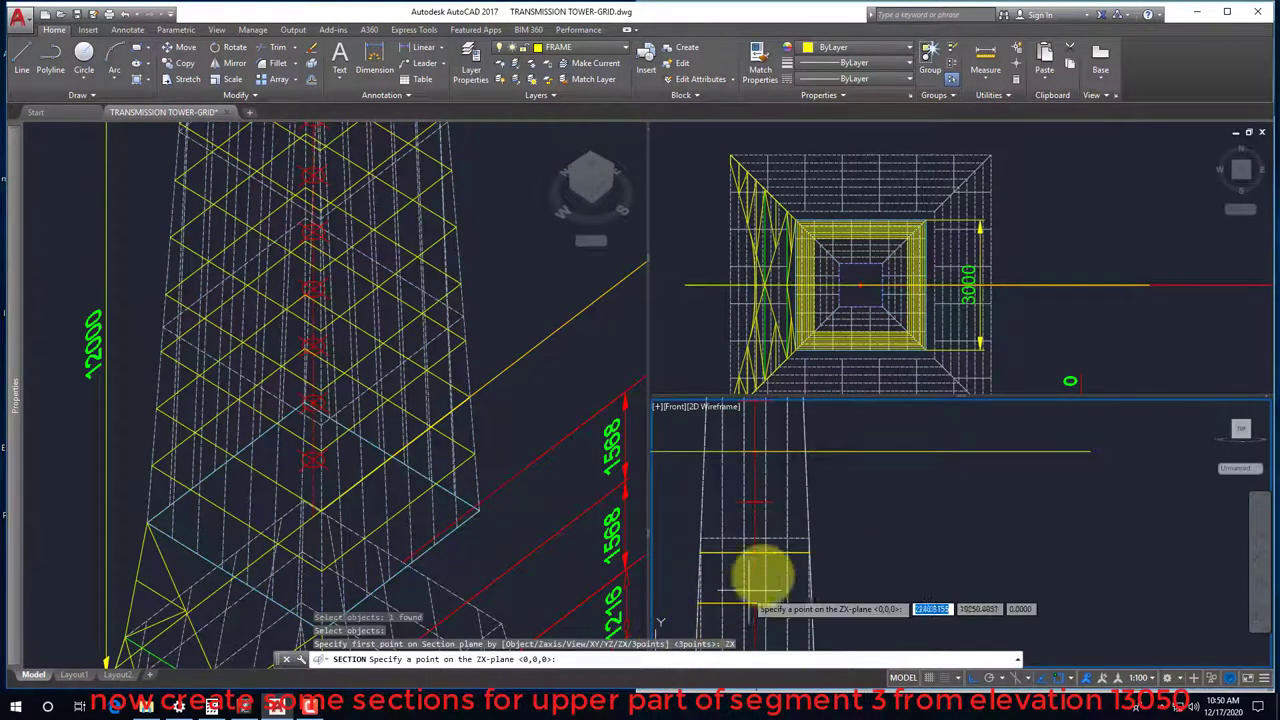
left_click(800, 487)
Begin one more section of the tower with the plane parallel to ZX
key("Return")
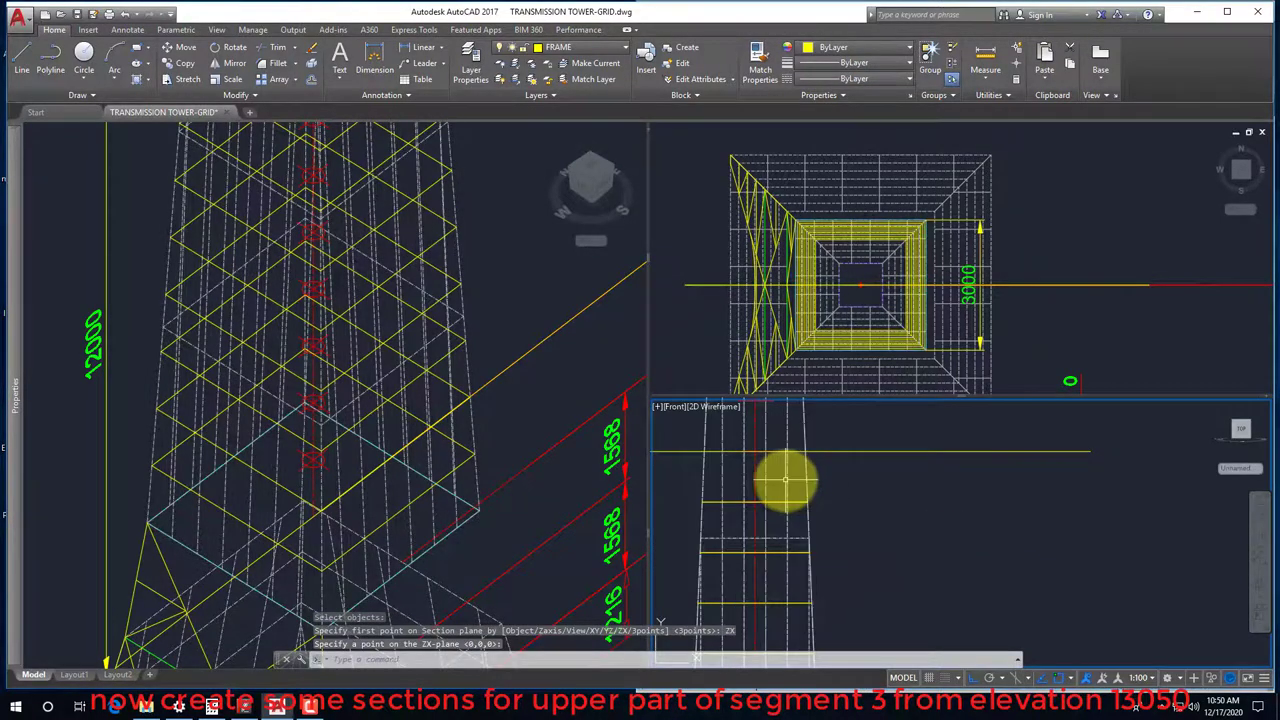
left_click(780, 480)
key("Return")
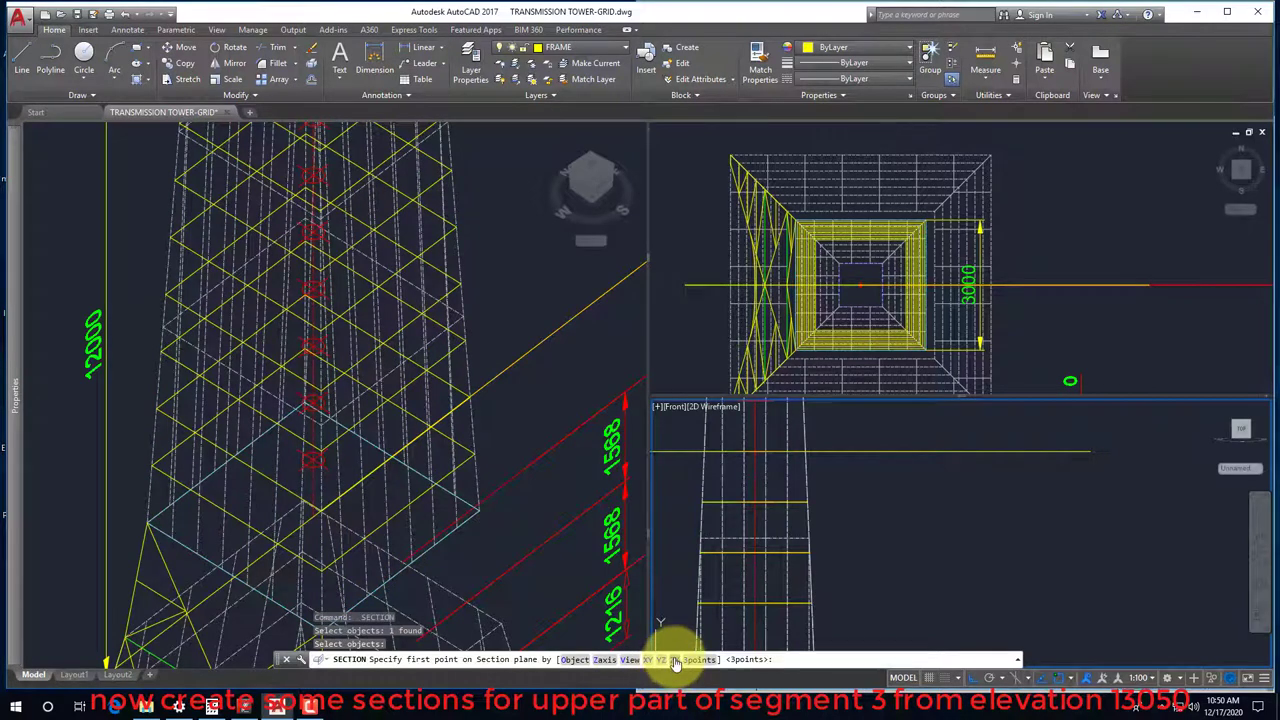
left_click(673, 660)
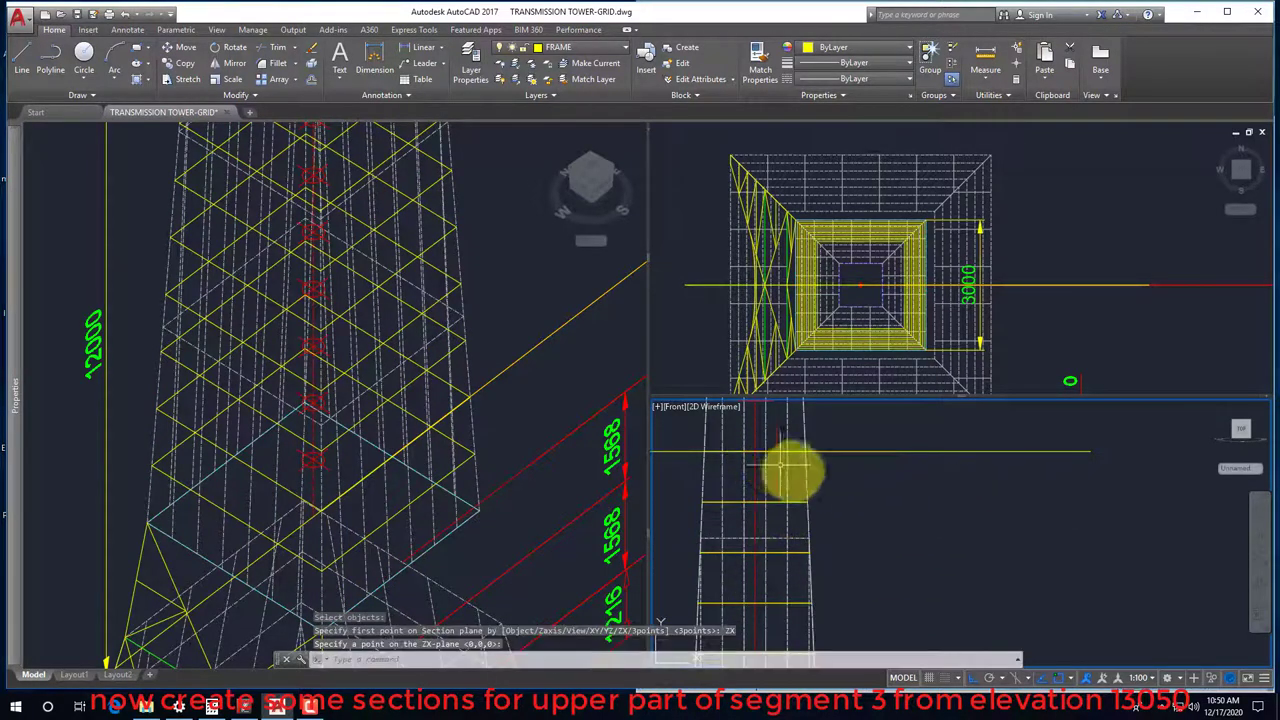
scroll(818, 470, "down", 2)
scroll(845, 472, "down", 1)
Bring up the reference PDF and scroll to the tower's +16.0 to +34.0 levels
scroll(817, 515, "down", 1)
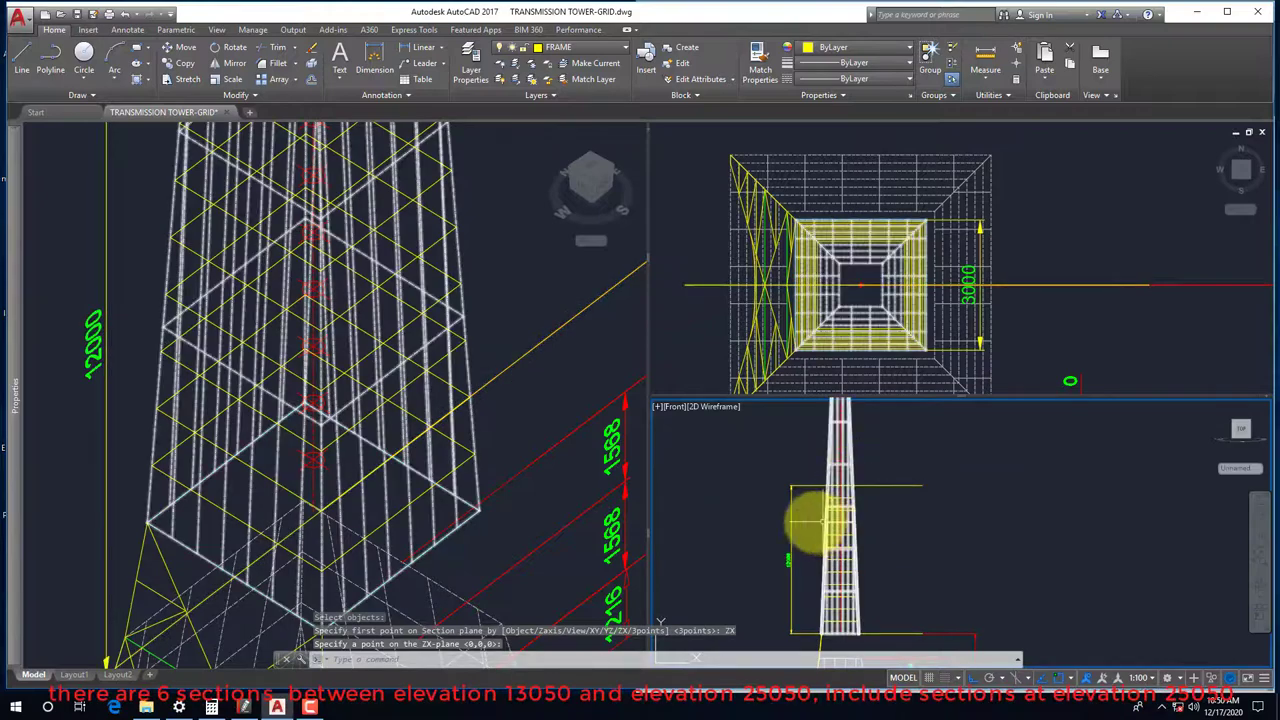
scroll(822, 495, "down", 1)
scroll(818, 495, "up", 3)
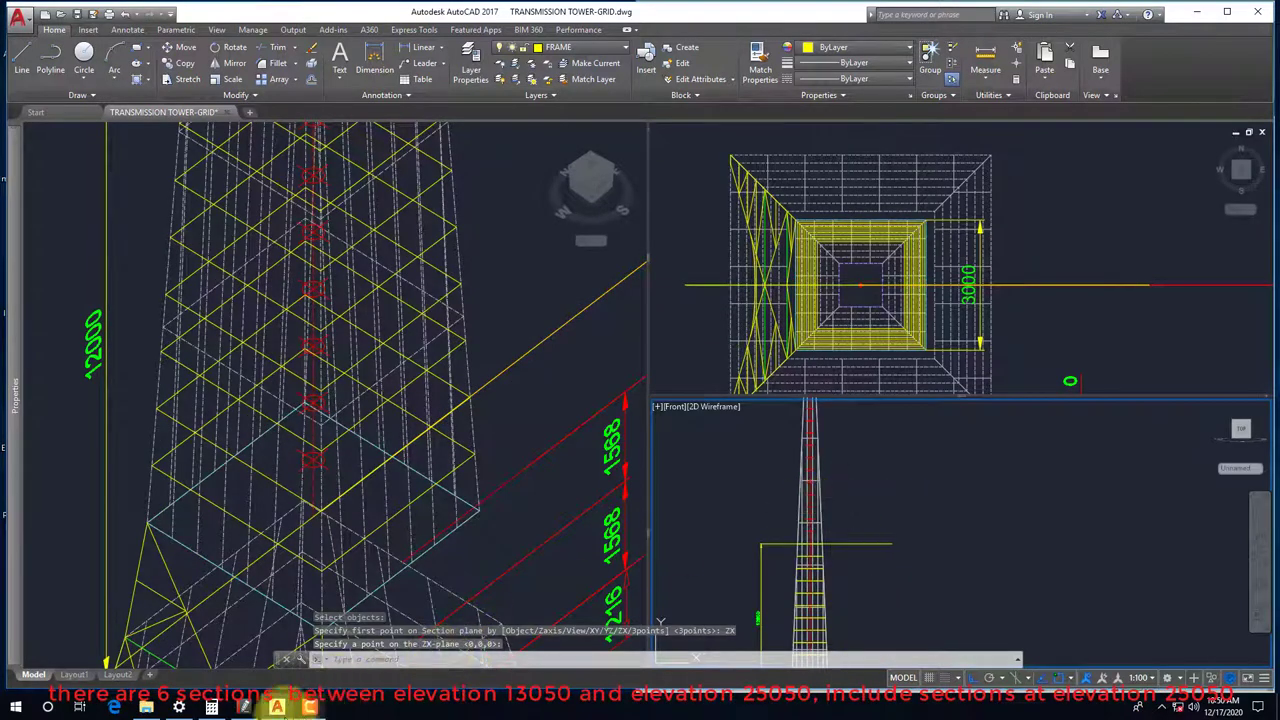
left_click(250, 708)
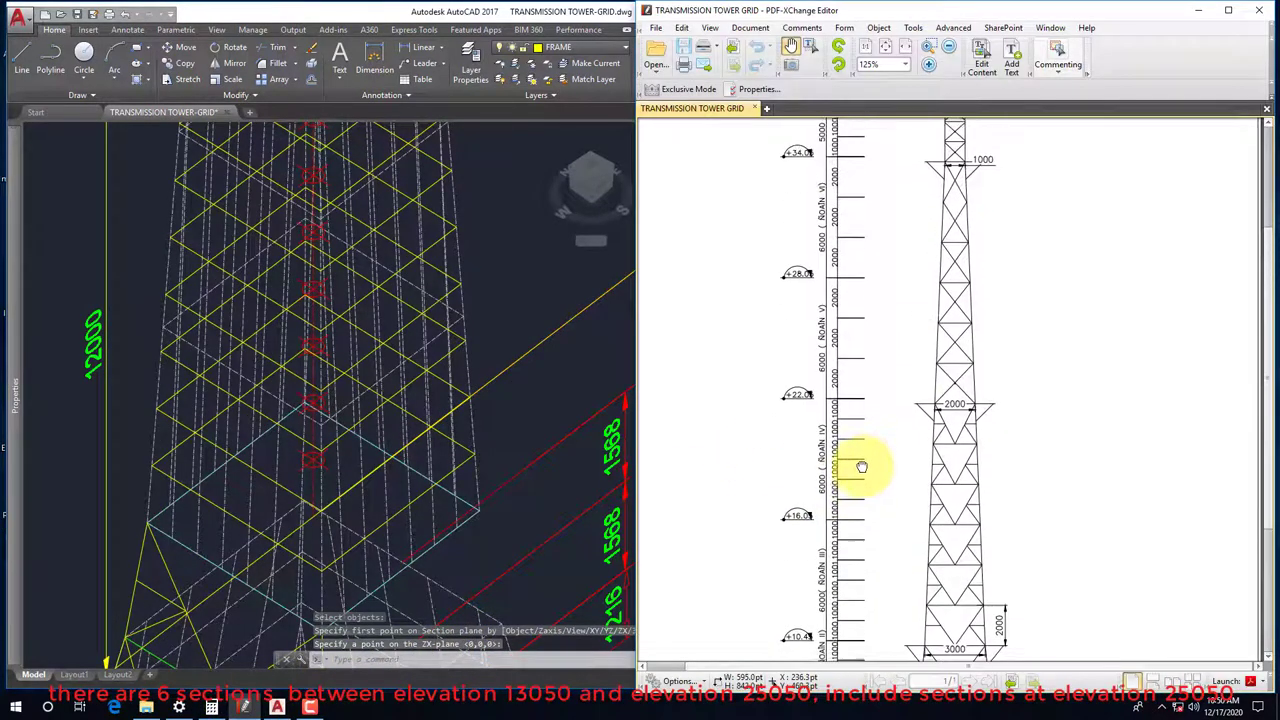
scroll(857, 457, "up", 2)
scroll(925, 430, "up", 1)
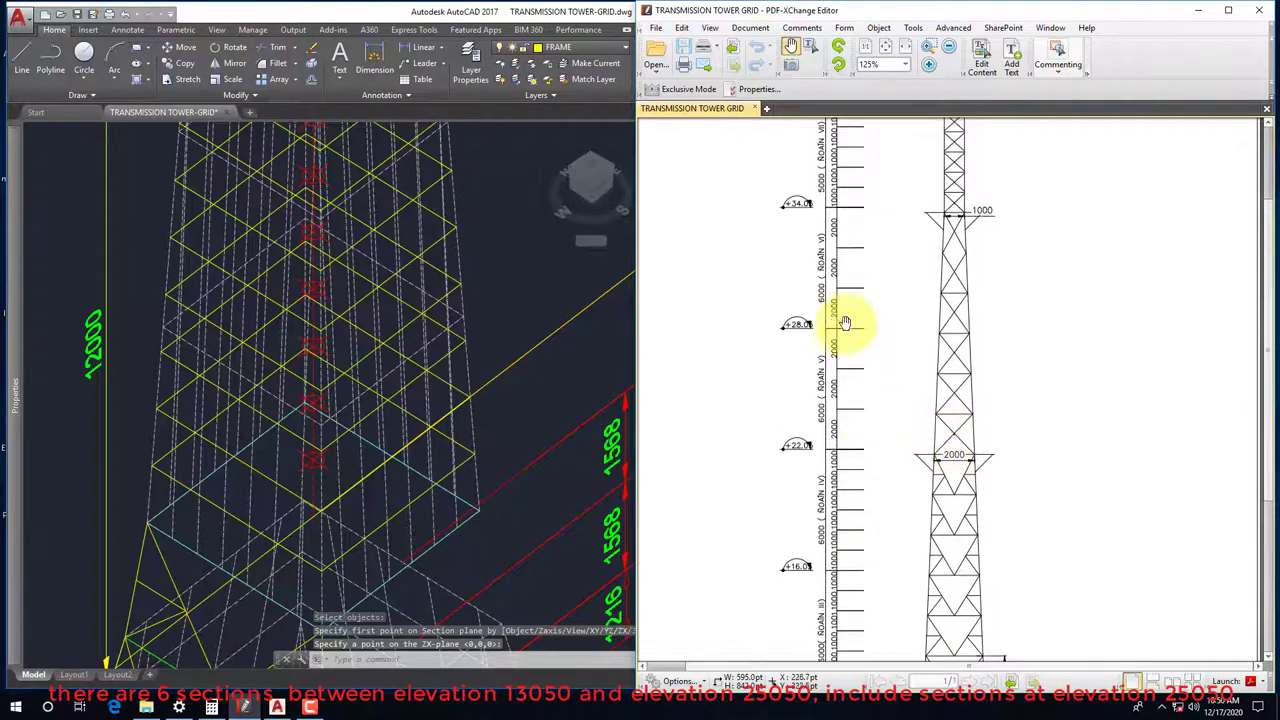
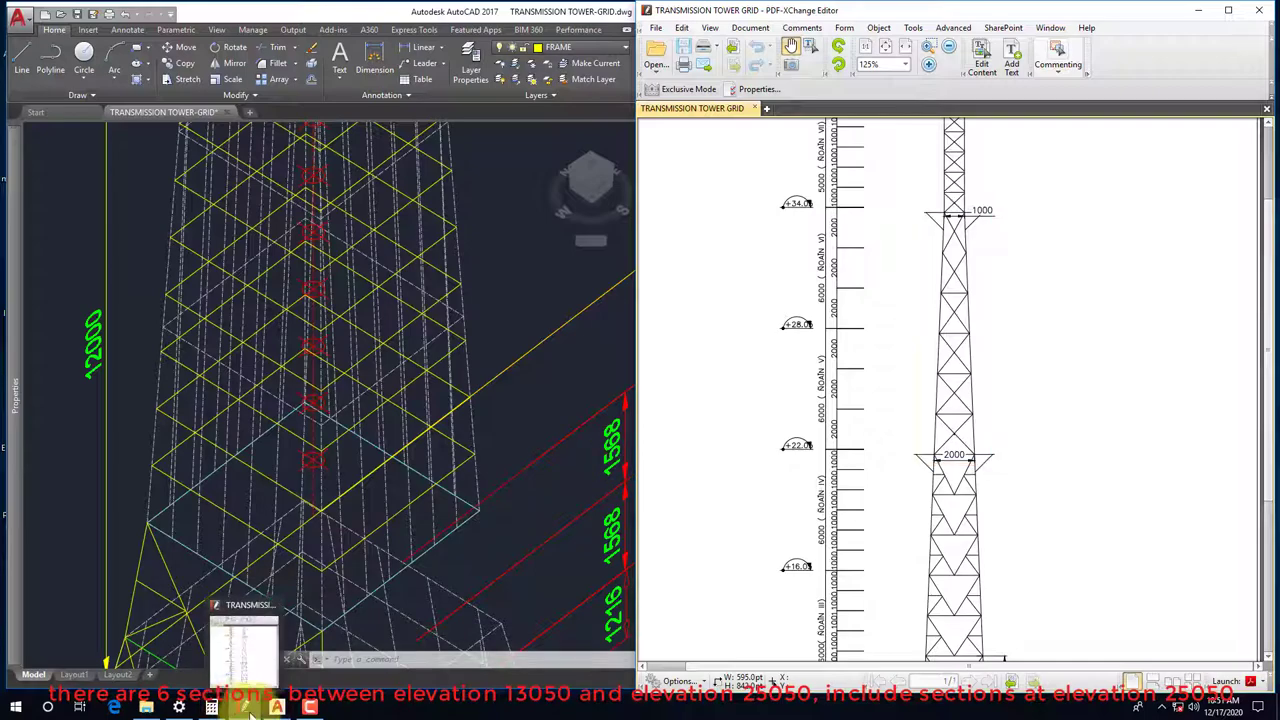
Bring TRANSMISSION TOWER-GRID.dwg in AutoCAD back to the front after checking the PDF tower drawing
left_click(276, 708)
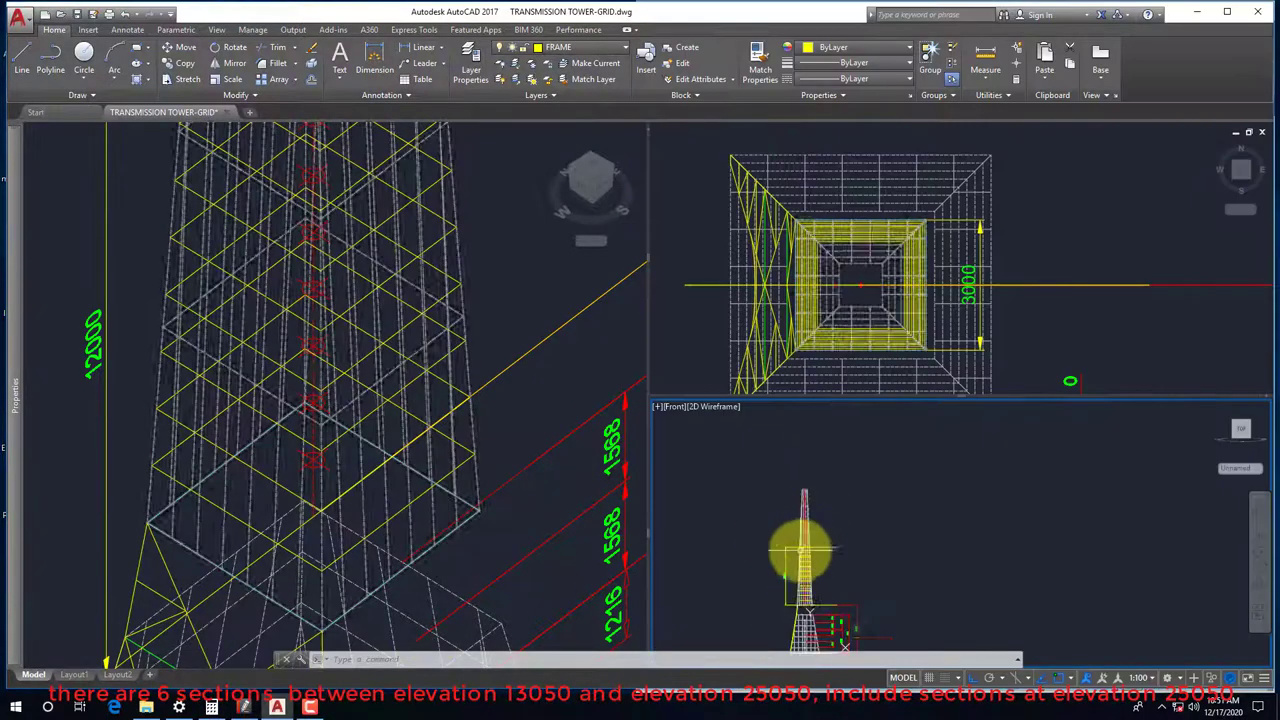
scroll(780, 590, "up", 2)
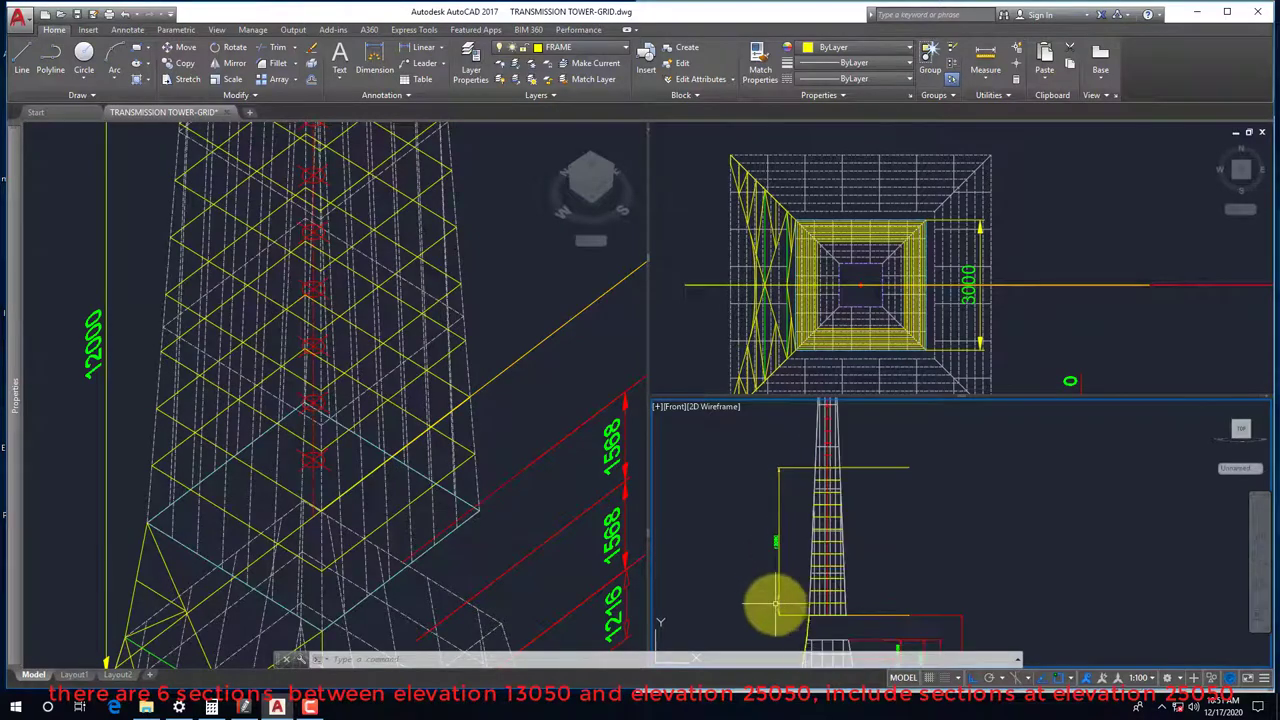
left_click(780, 617)
left_click(780, 617)
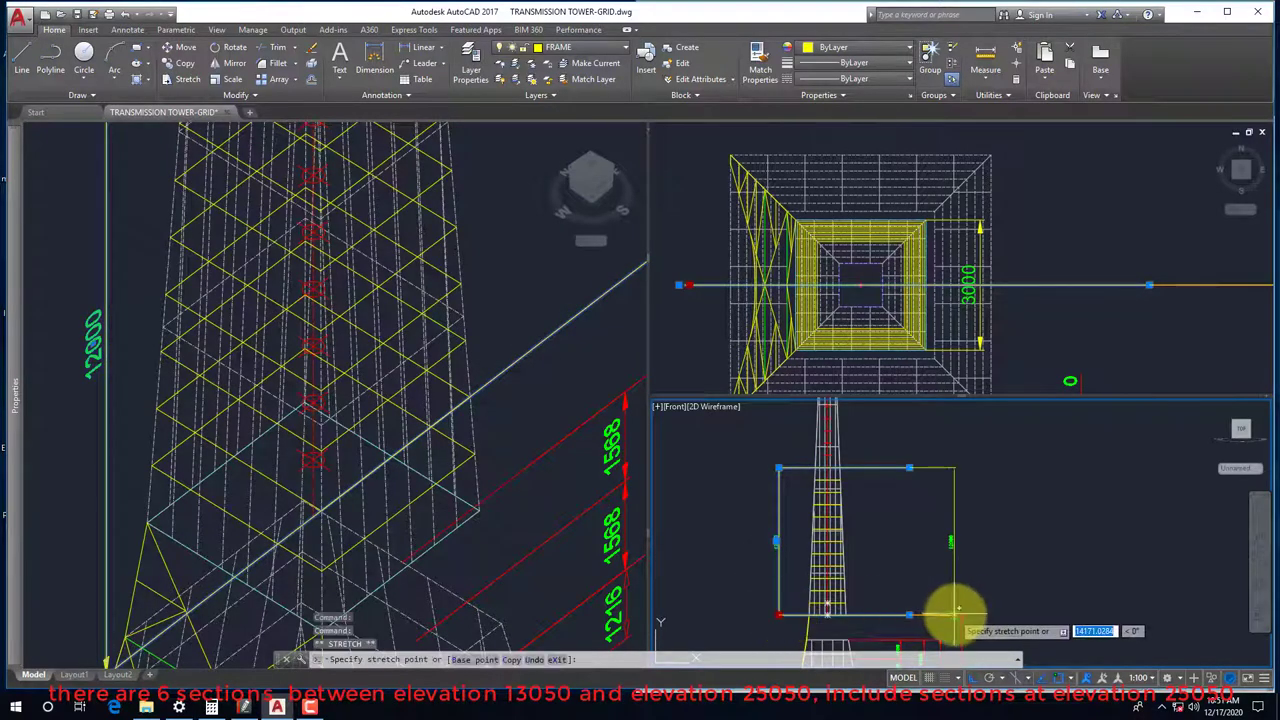
key("Escape")
scroll(823, 457, "up", 2)
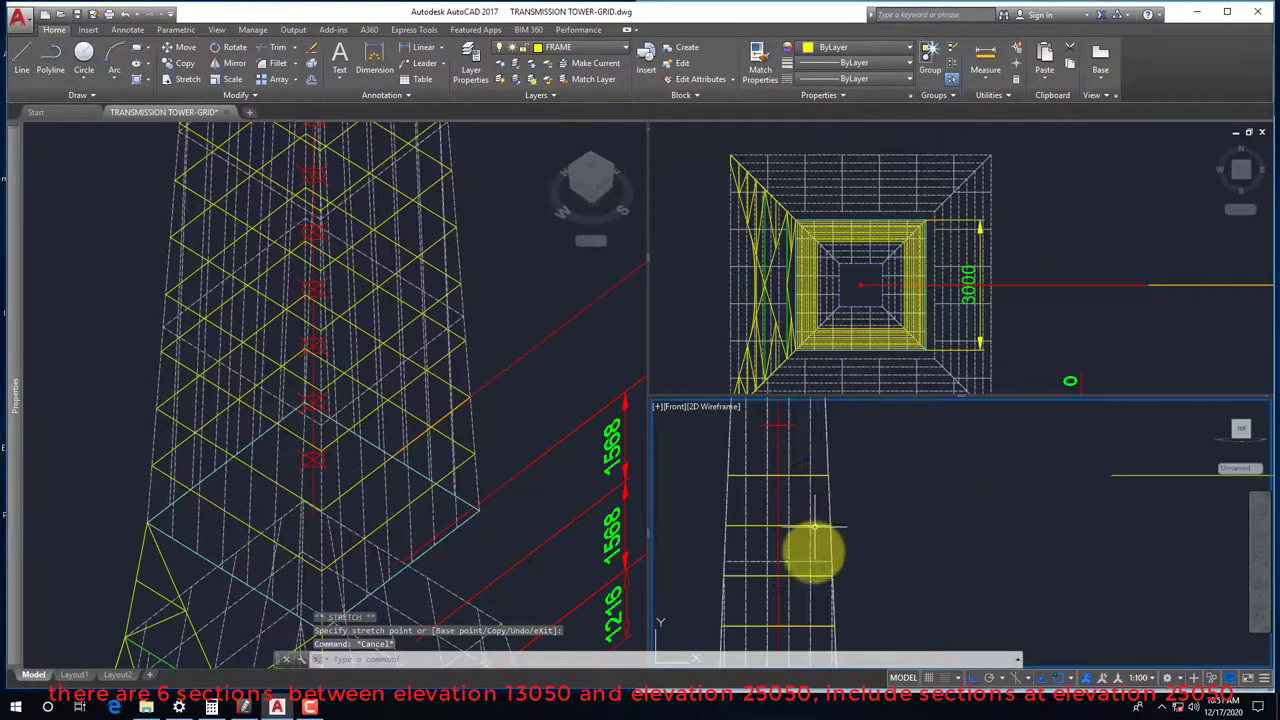
scroll(820, 535, "up", 2)
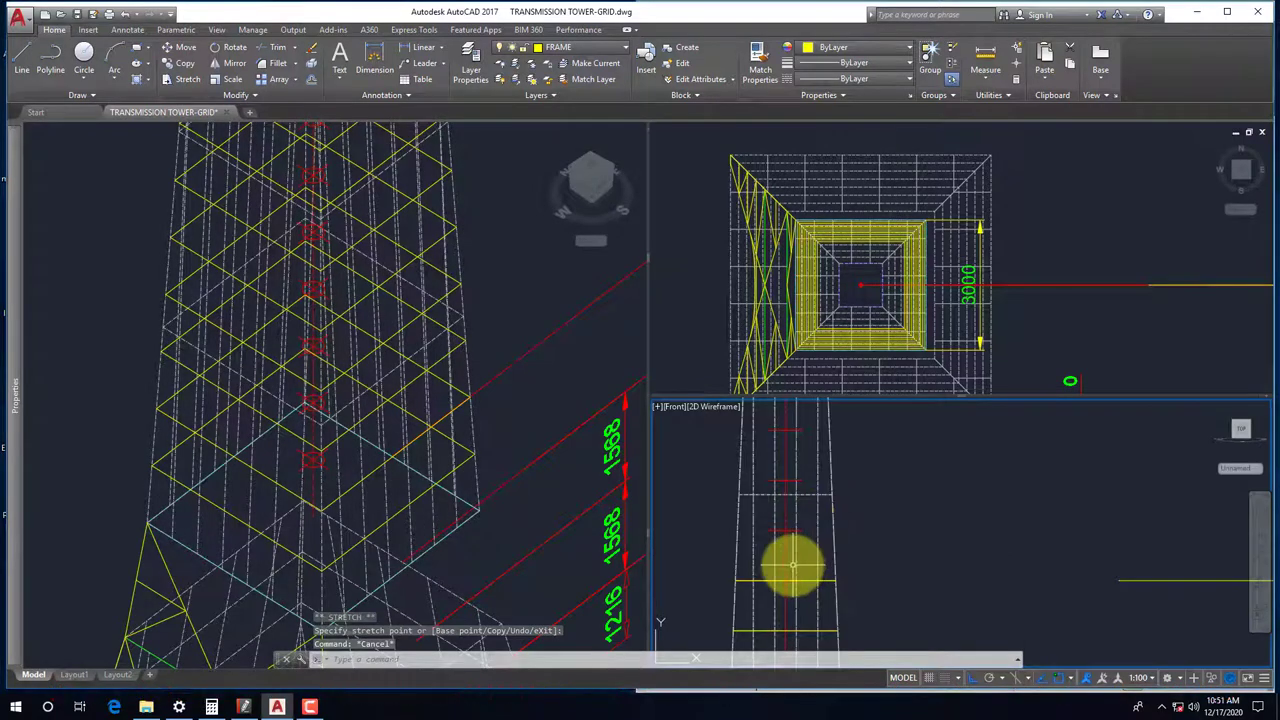
scroll(780, 560, "down", 3)
left_click(903, 543)
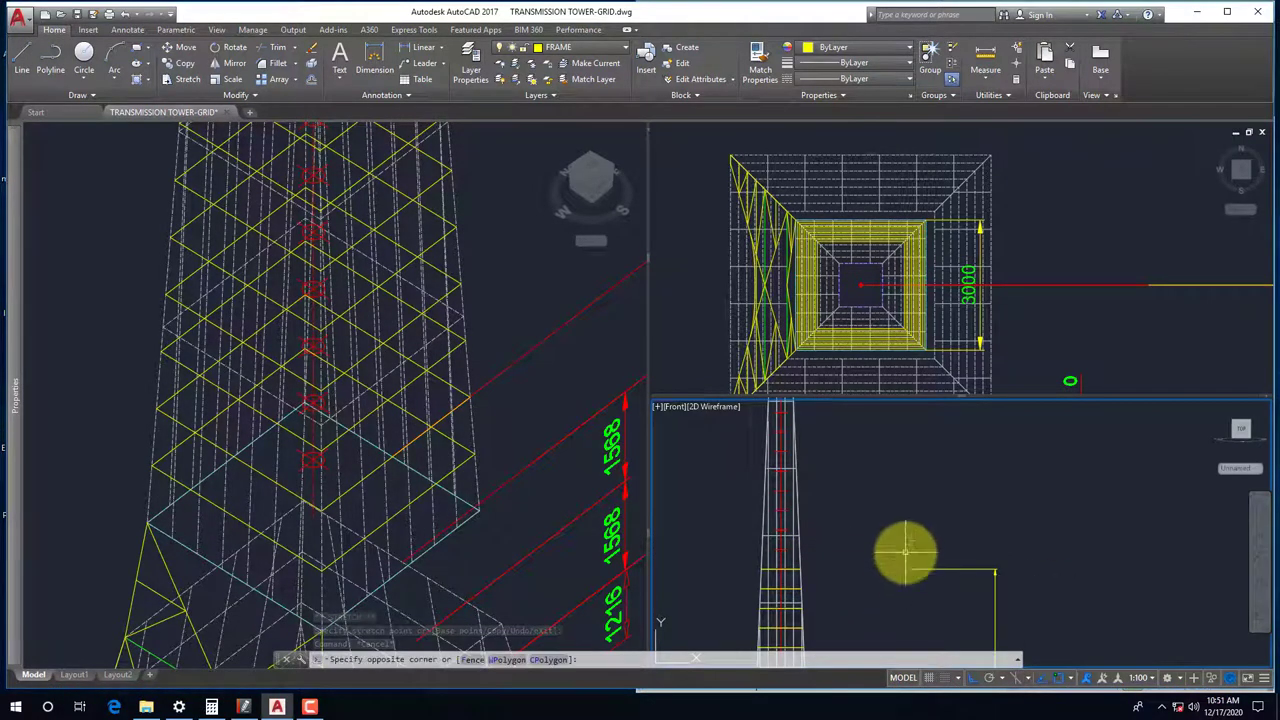
left_click(943, 580)
left_click(917, 546)
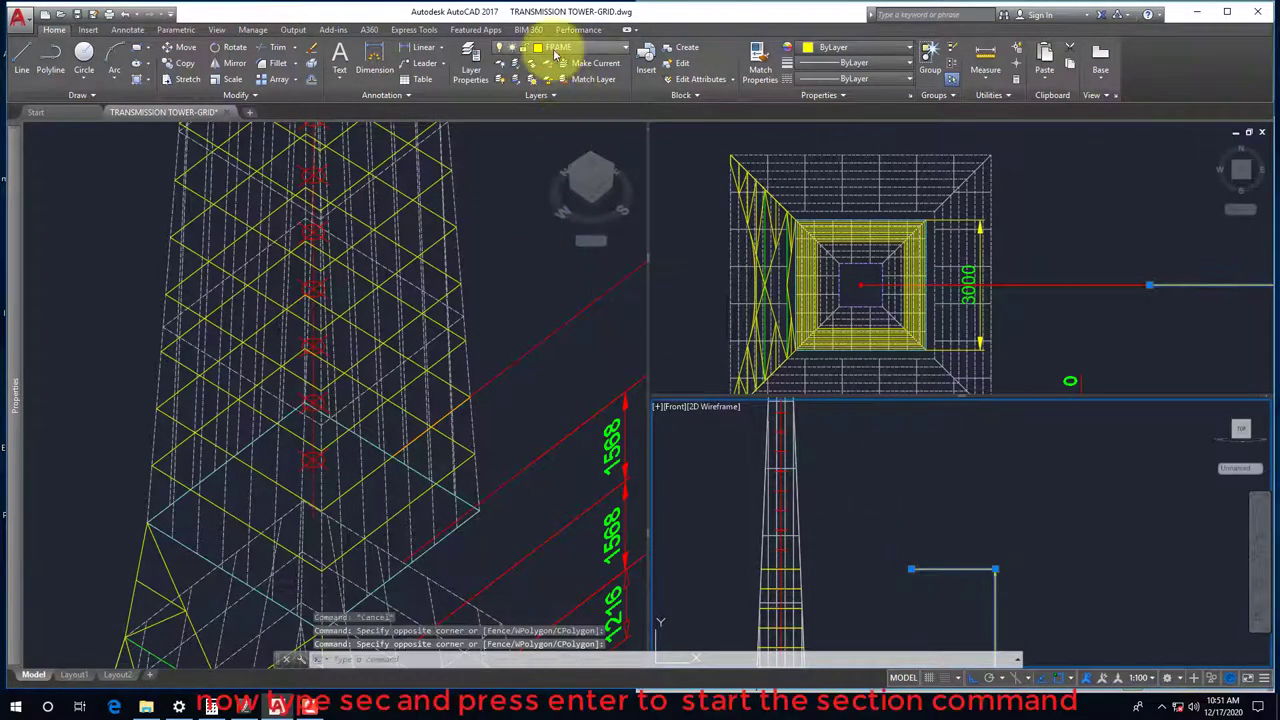
left_click(557, 47)
Make first attempts at a ZX-plane SECTION through the tower frame
key("Escape")
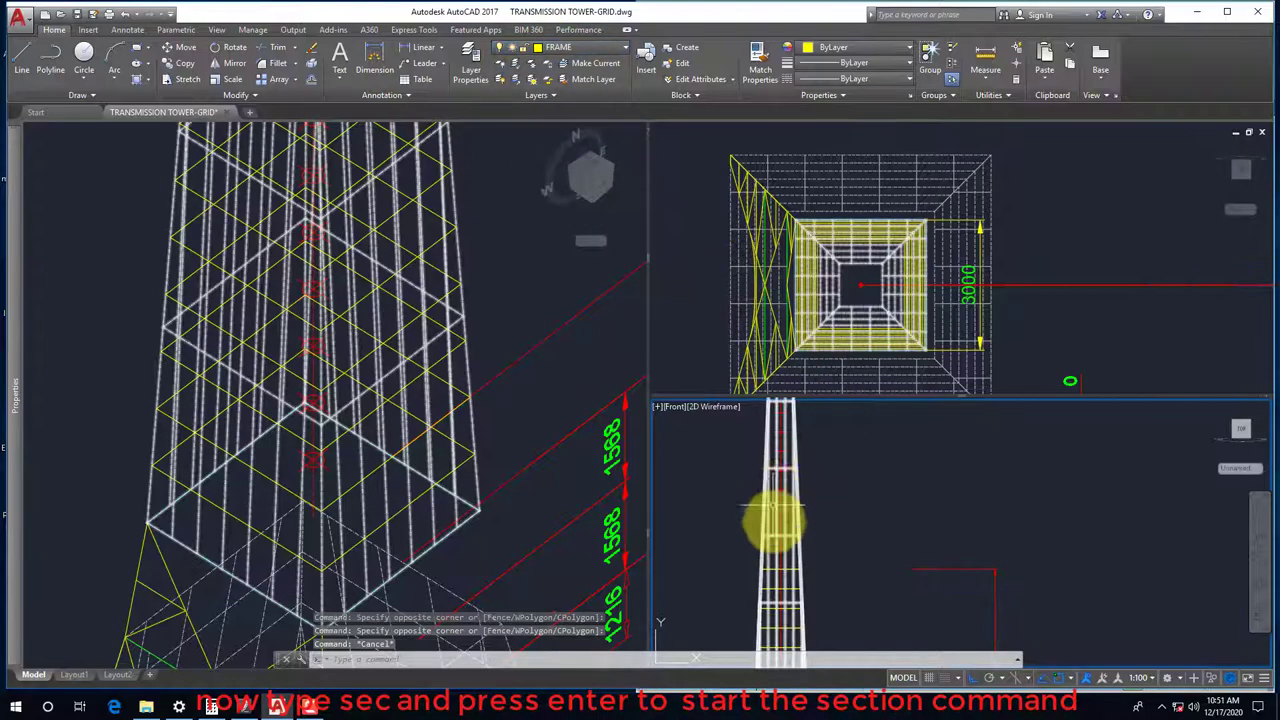
scroll(794, 557, "up", 3)
type("c")
key("Return")
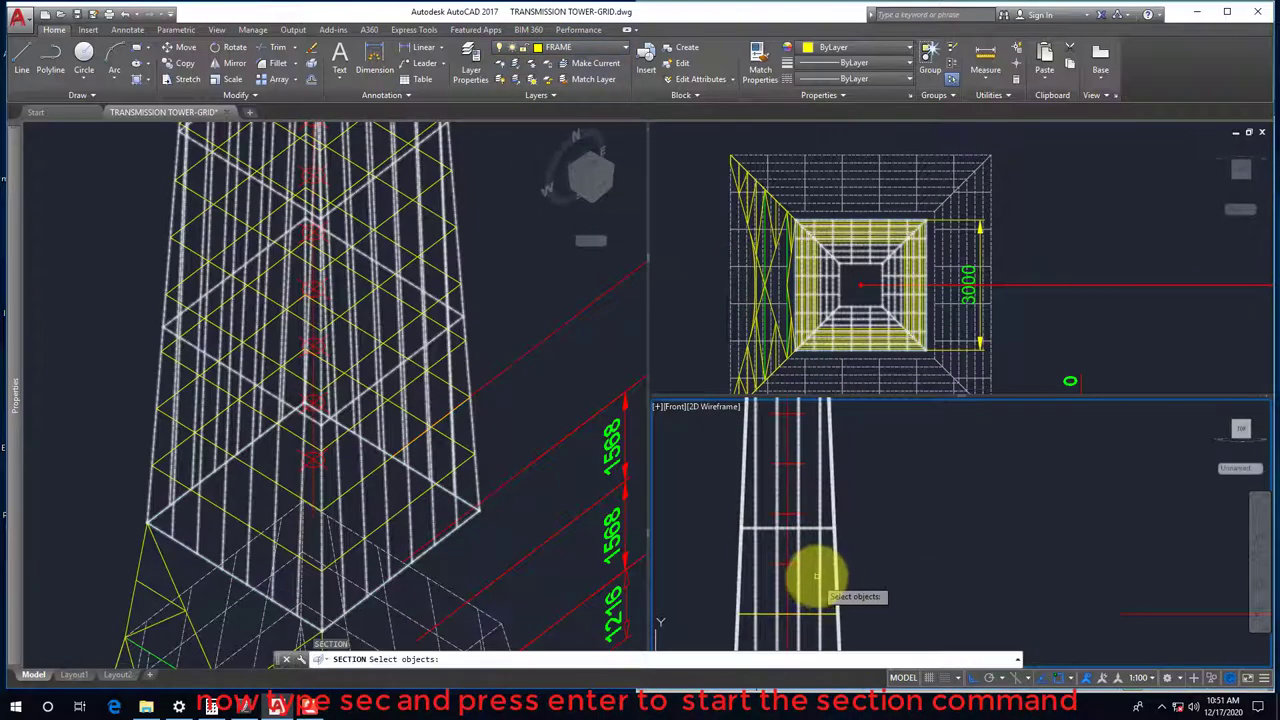
left_click(818, 568)
key("Return")
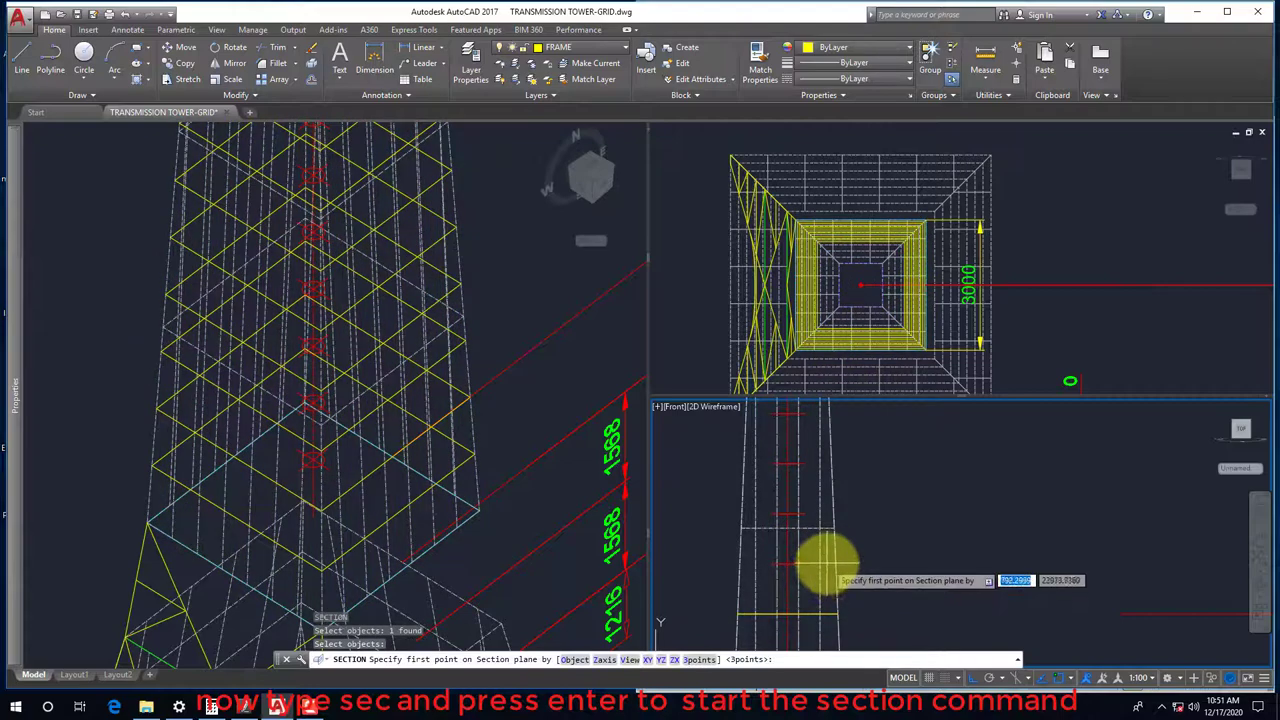
left_click(686, 656)
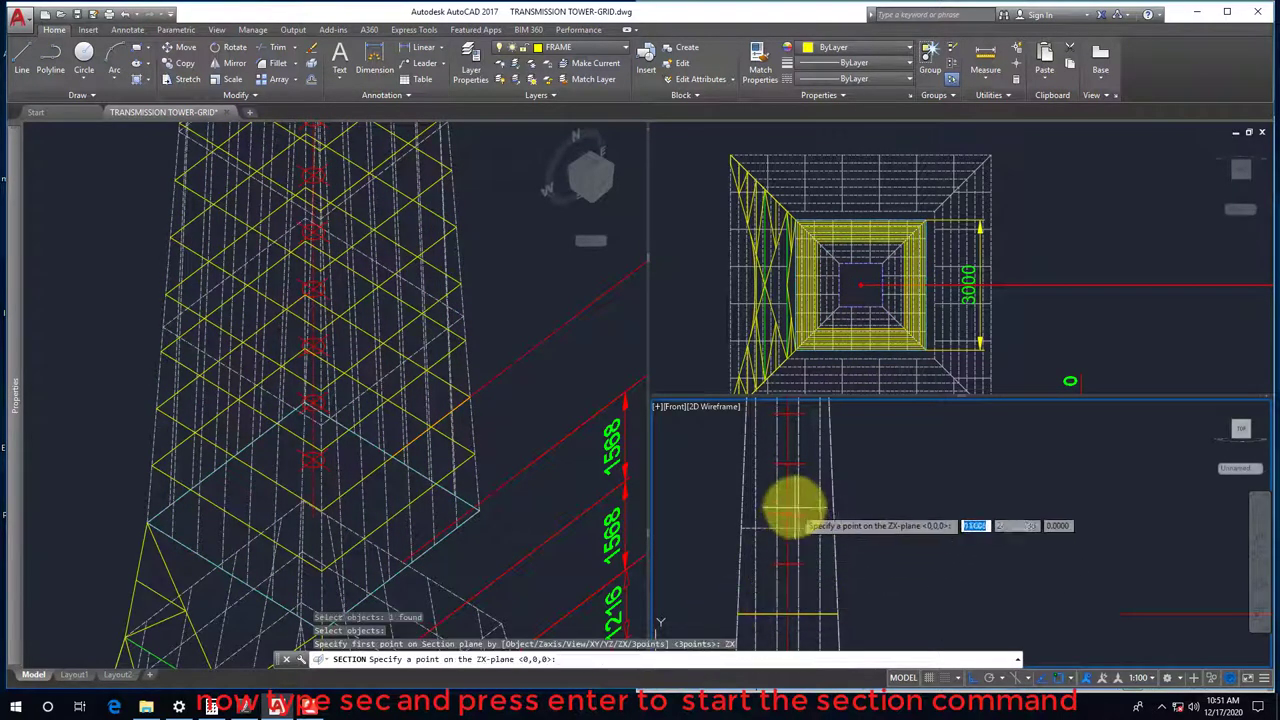
key("Return")
key("Return")
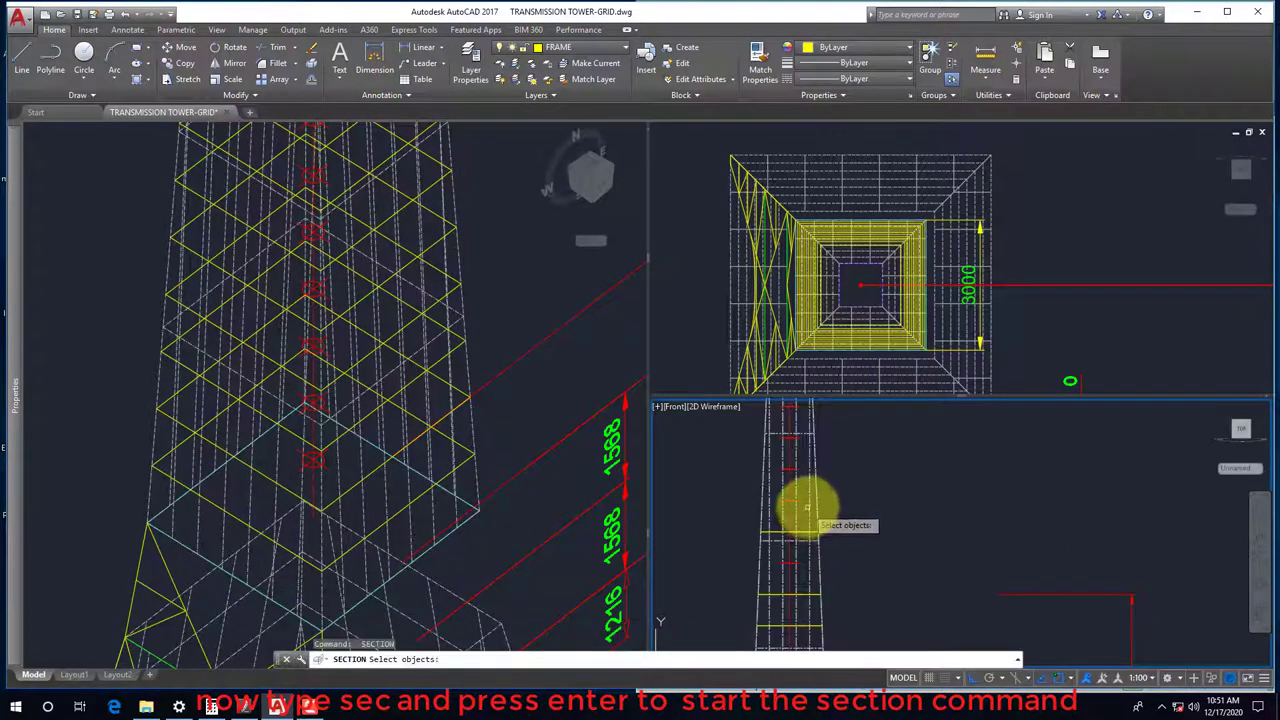
left_click(810, 507)
scroll(798, 485, "up", 2)
key("Return")
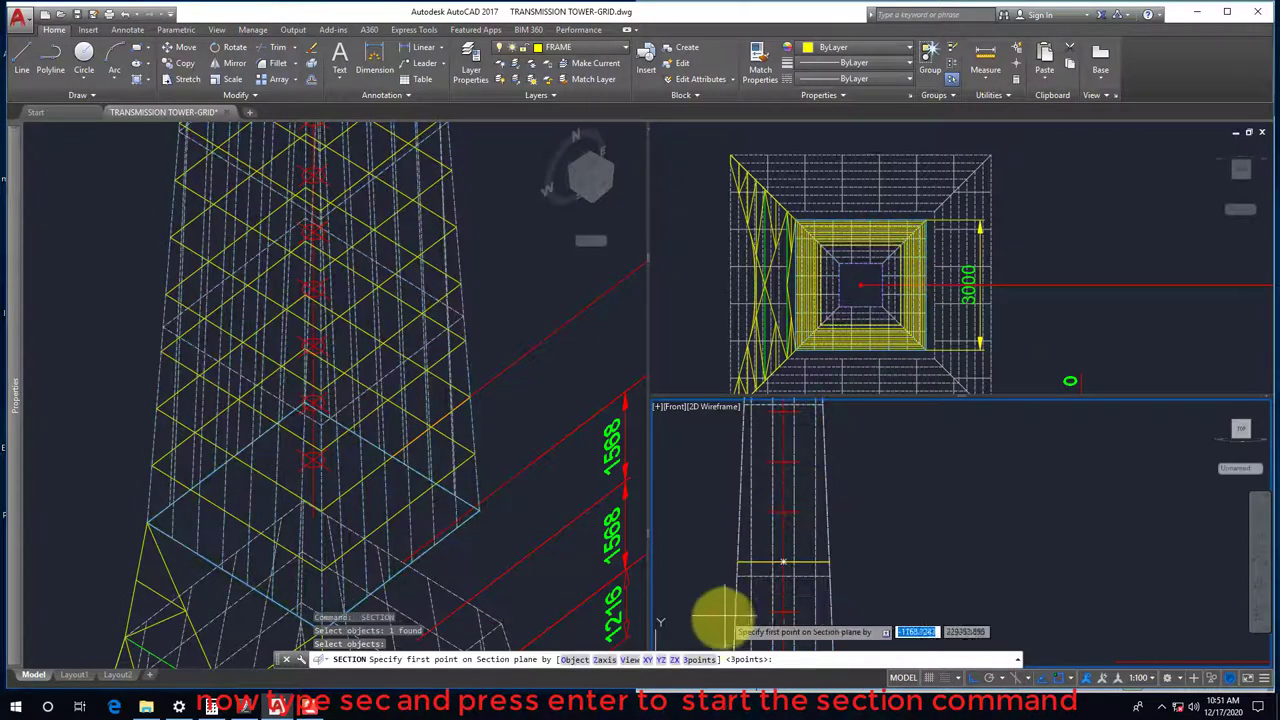
left_click(684, 659)
left_click(790, 465)
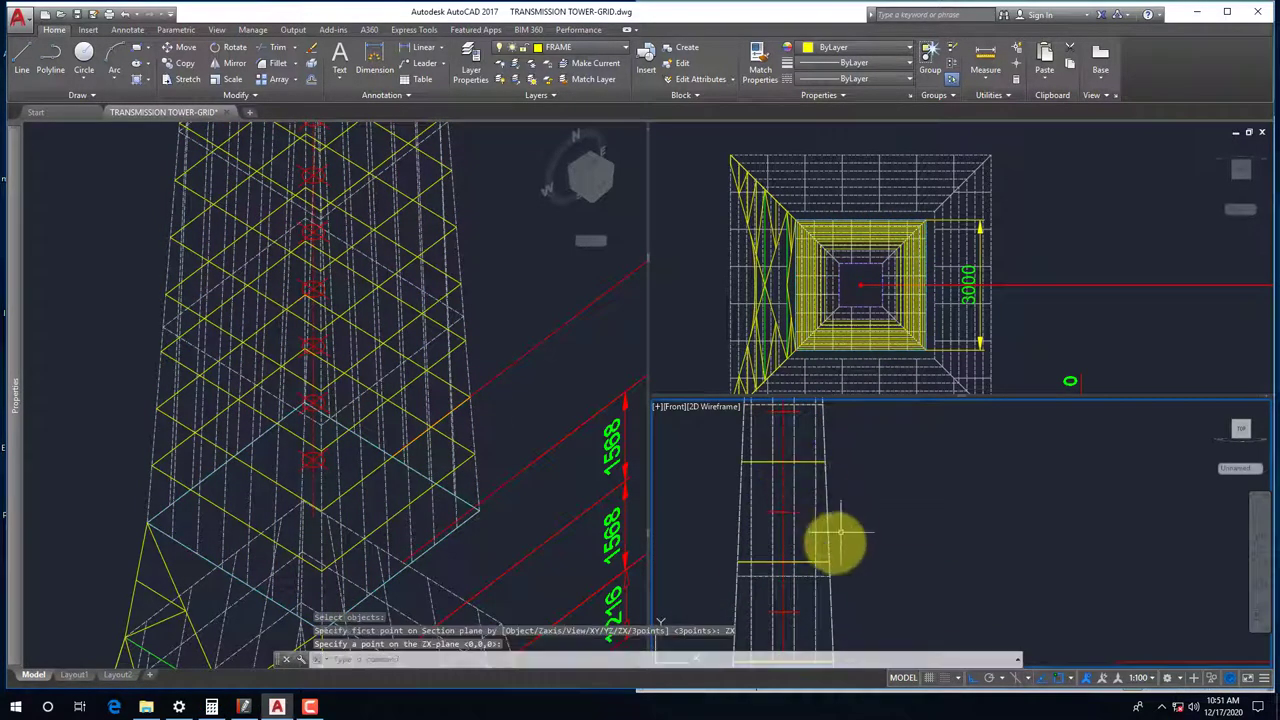
scroll(815, 520, "down", 2)
Section the tower frame on the ZX plane through a Node-snapped tower point
key("Return")
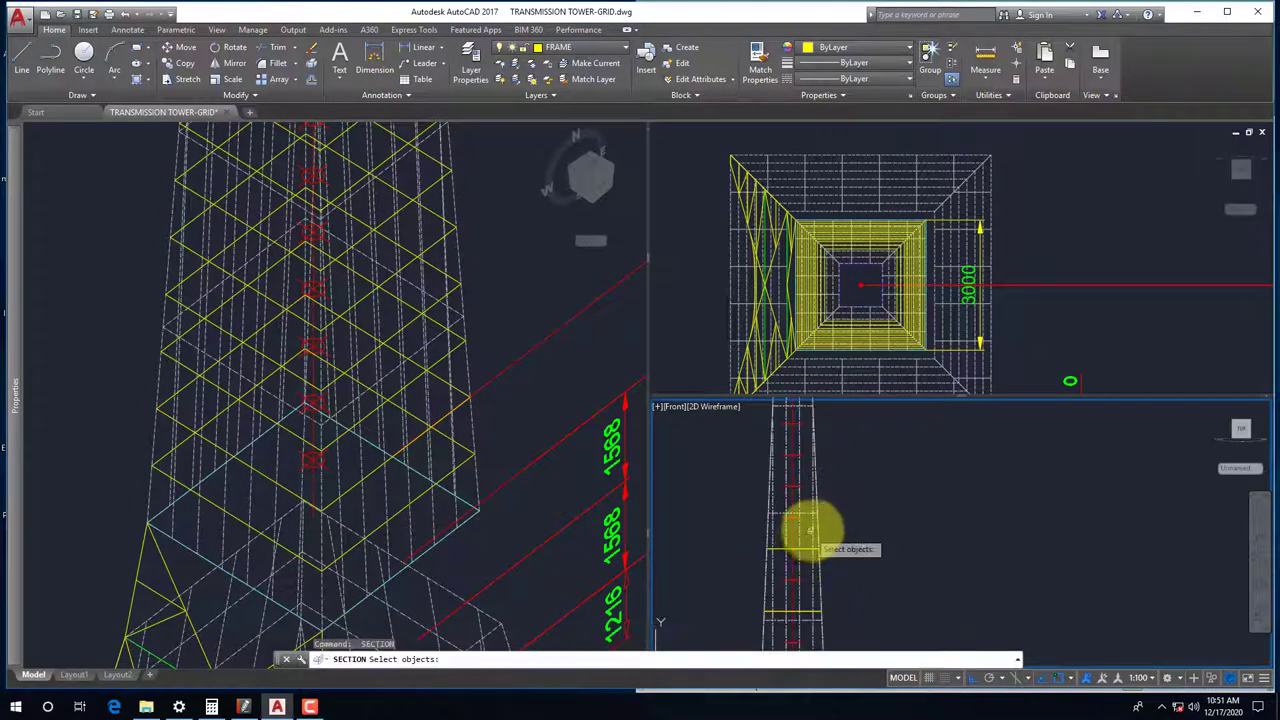
left_click(808, 532)
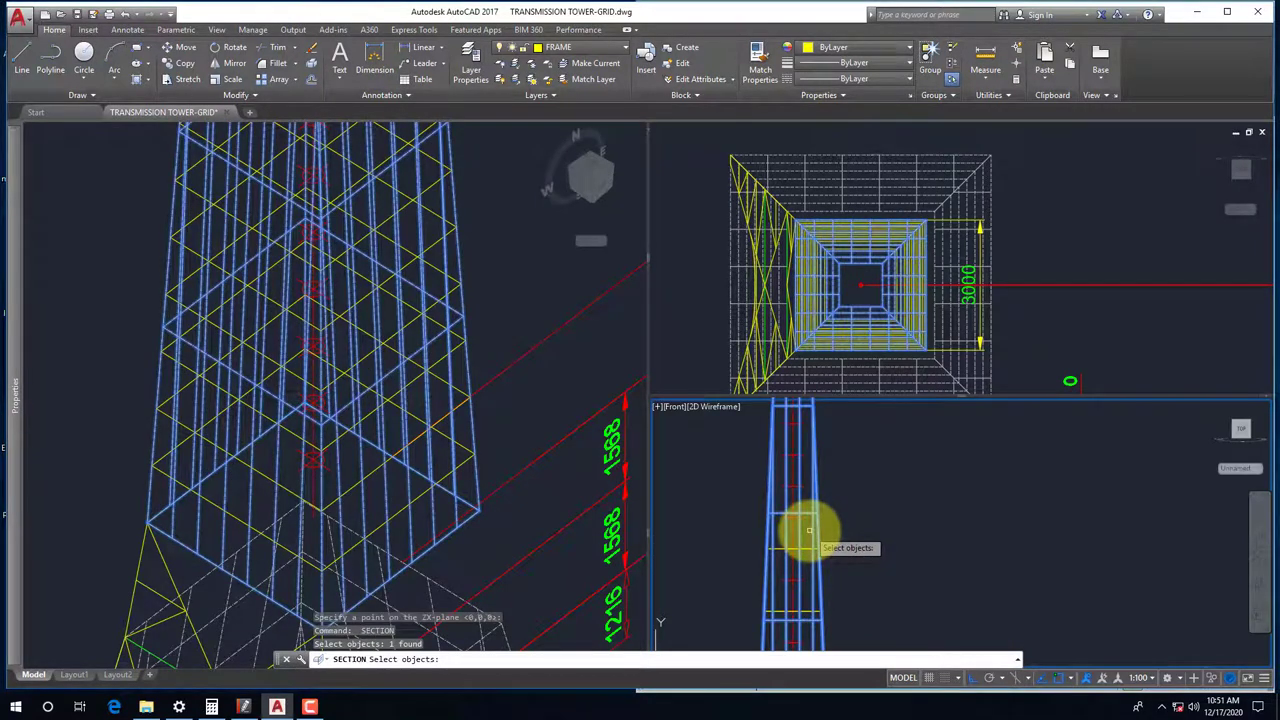
key("Return")
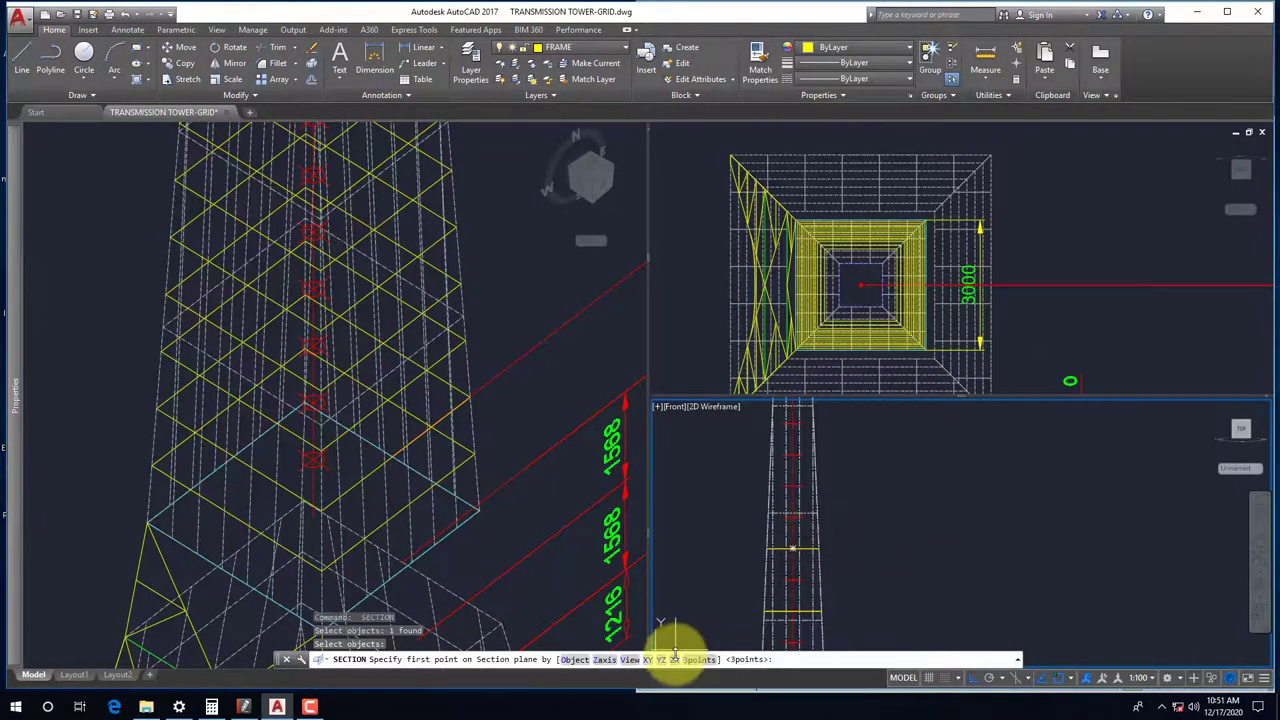
left_click(682, 656)
right_click(837, 490, "shift")
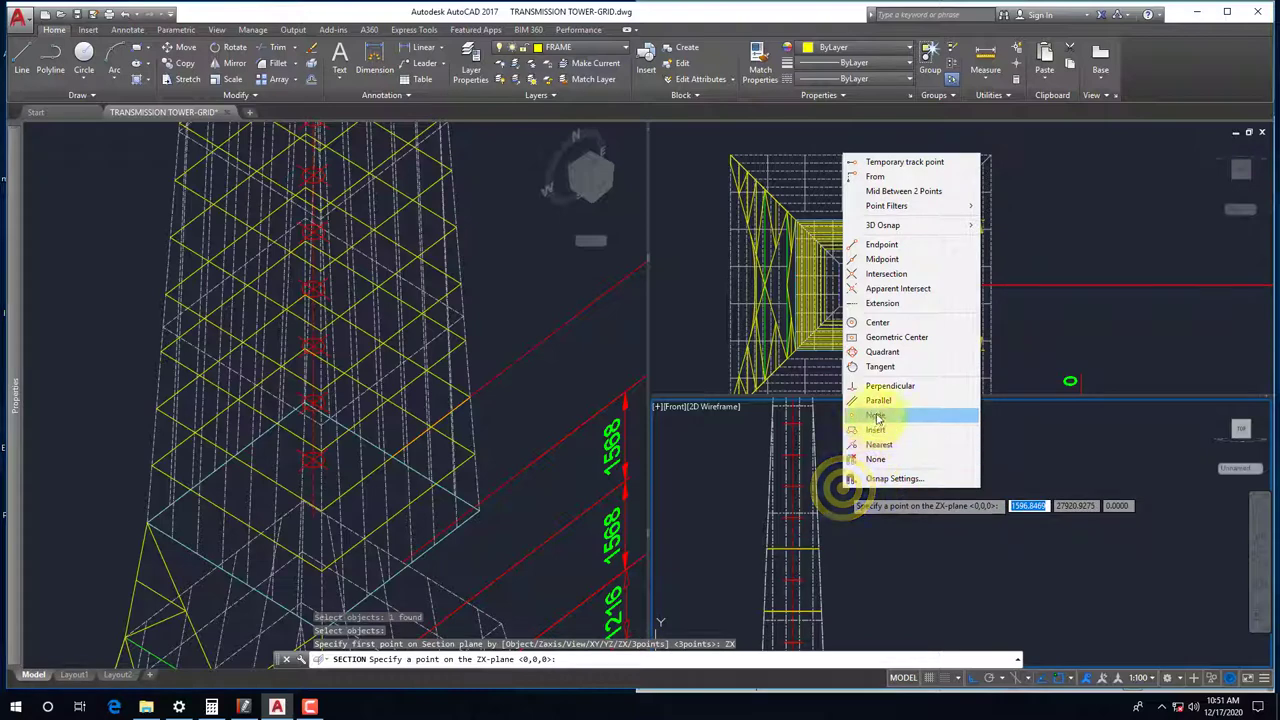
left_click(880, 414)
scroll(805, 525, "up", 2)
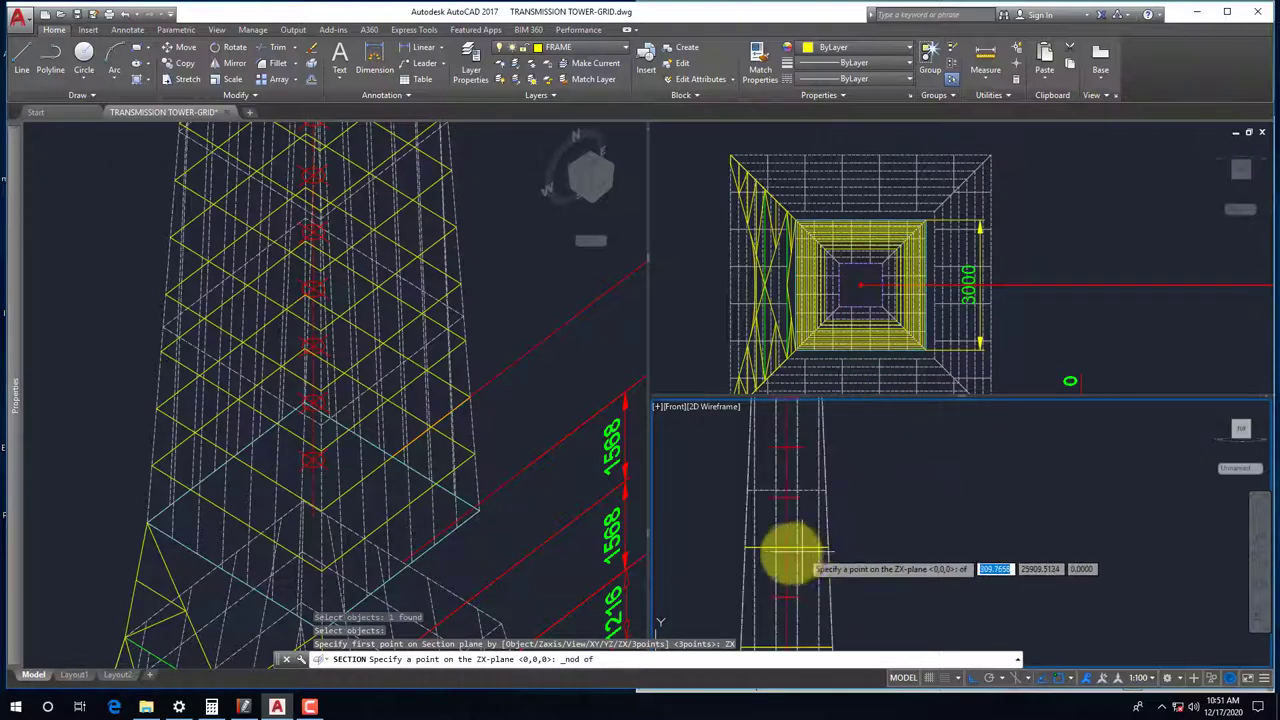
left_click(789, 443)
scroll(786, 506, "down", 1)
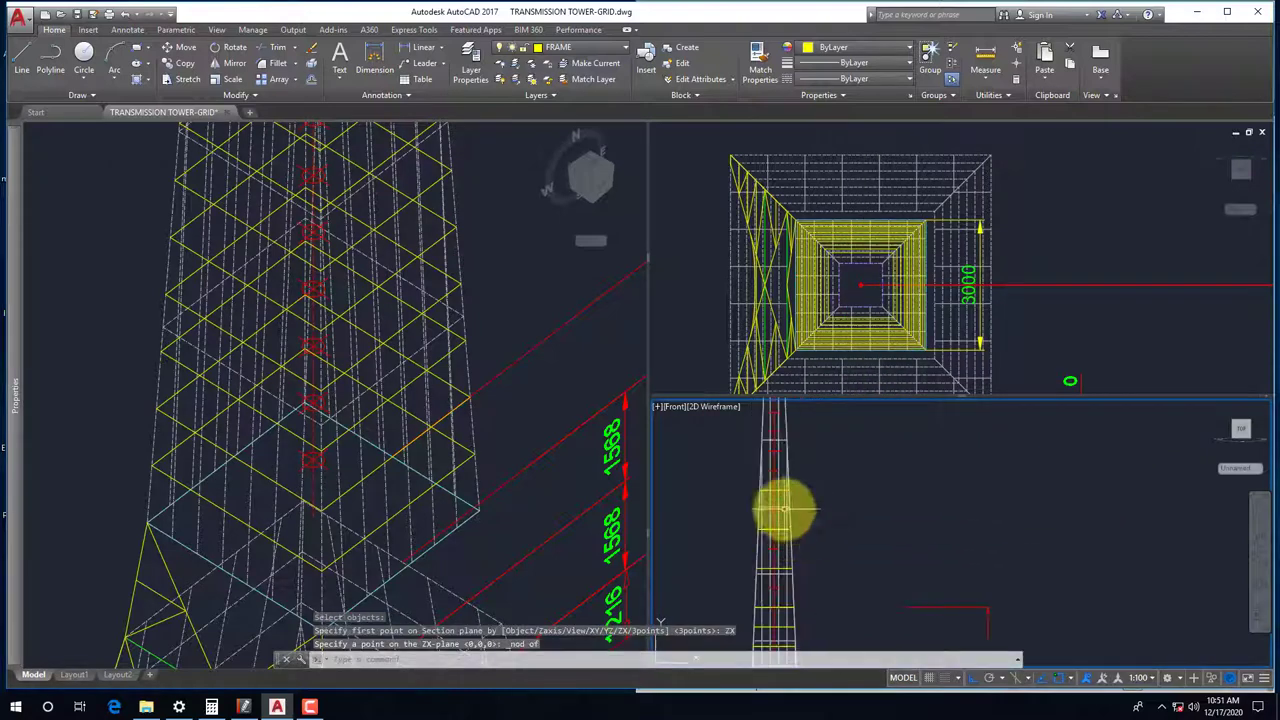
scroll(845, 562, "down", 2)
Add a 2000 vertical linear dimension beside the front-view tower
key("Return")
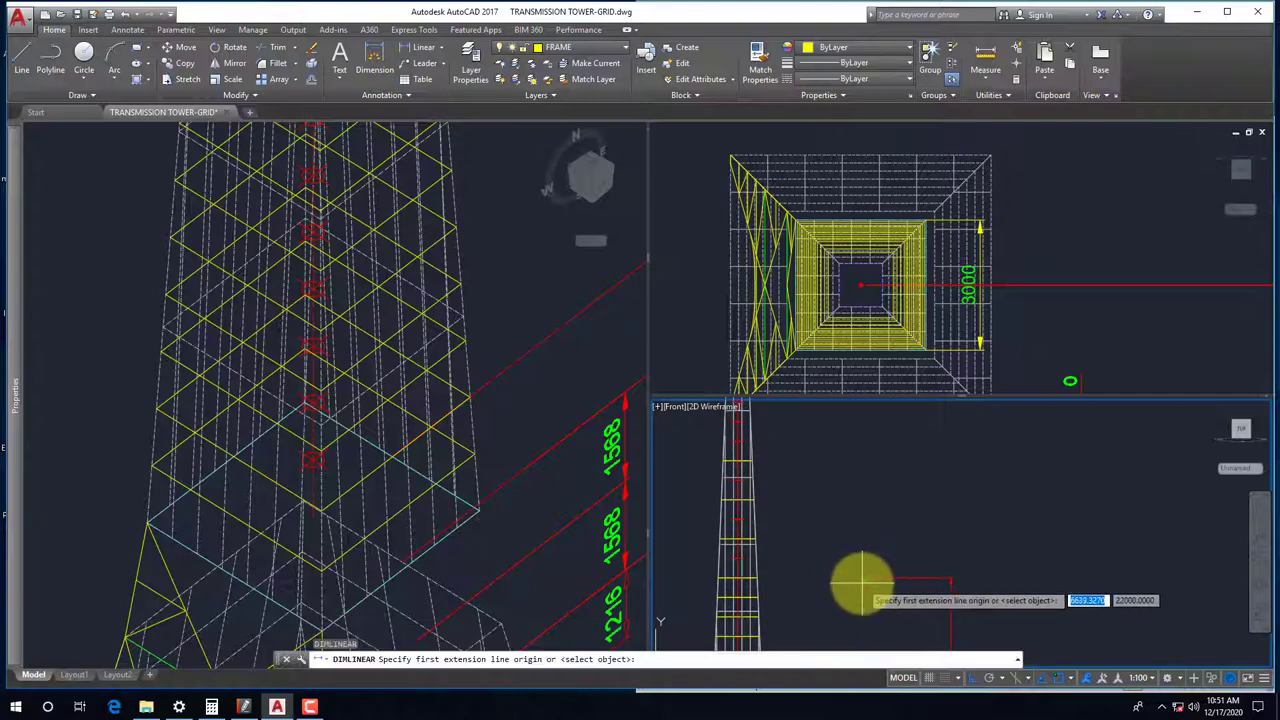
left_click(857, 582)
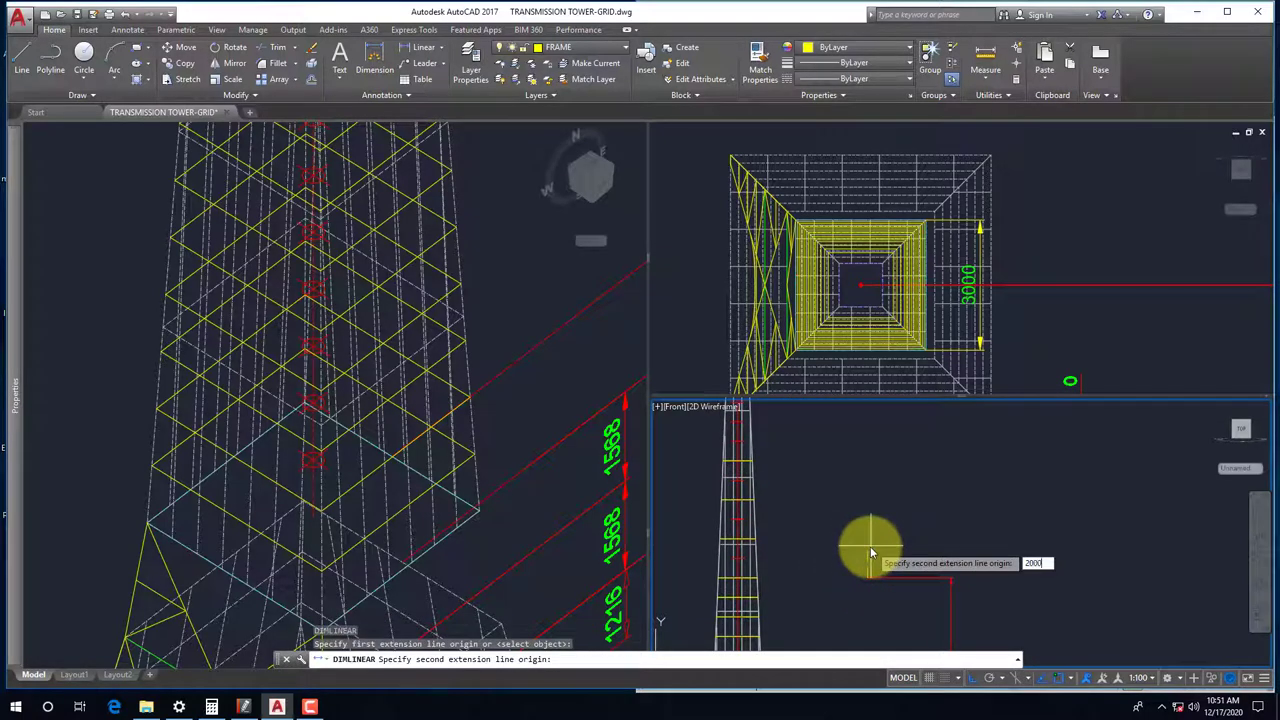
left_click(870, 540)
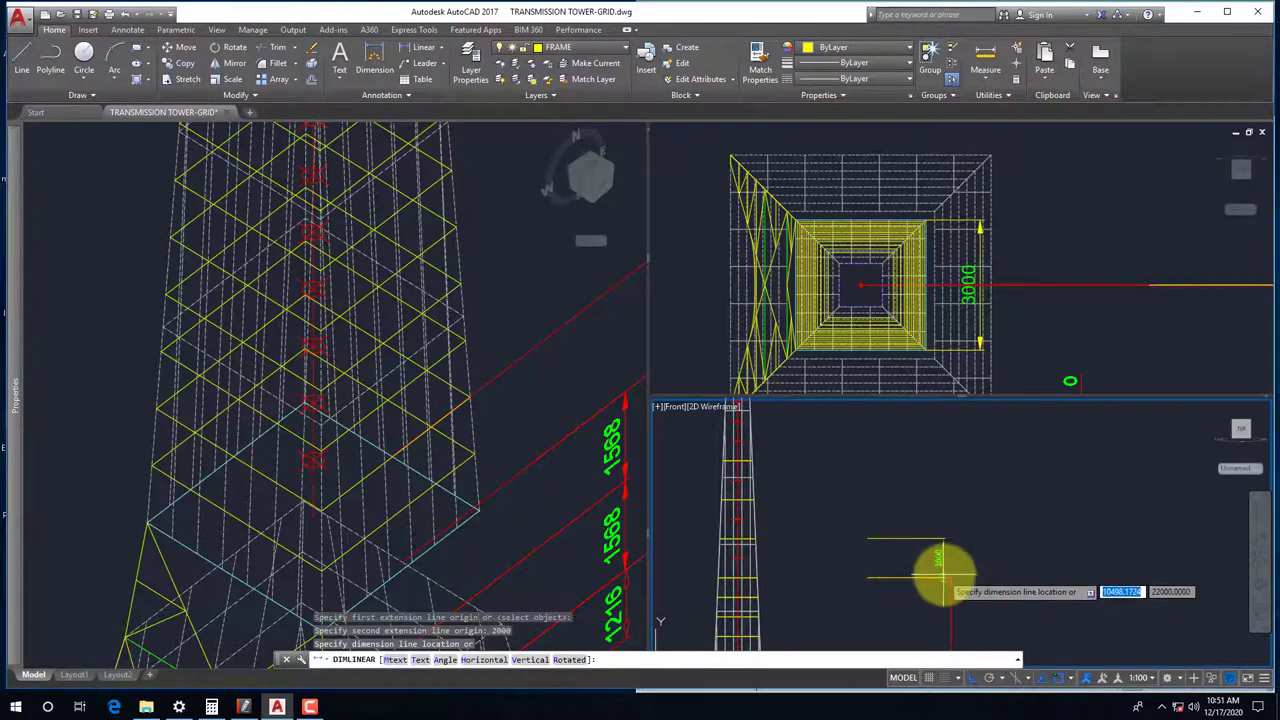
Match the new dimension to an existing green dimension and shift it slightly left
type("ma")
key("Return")
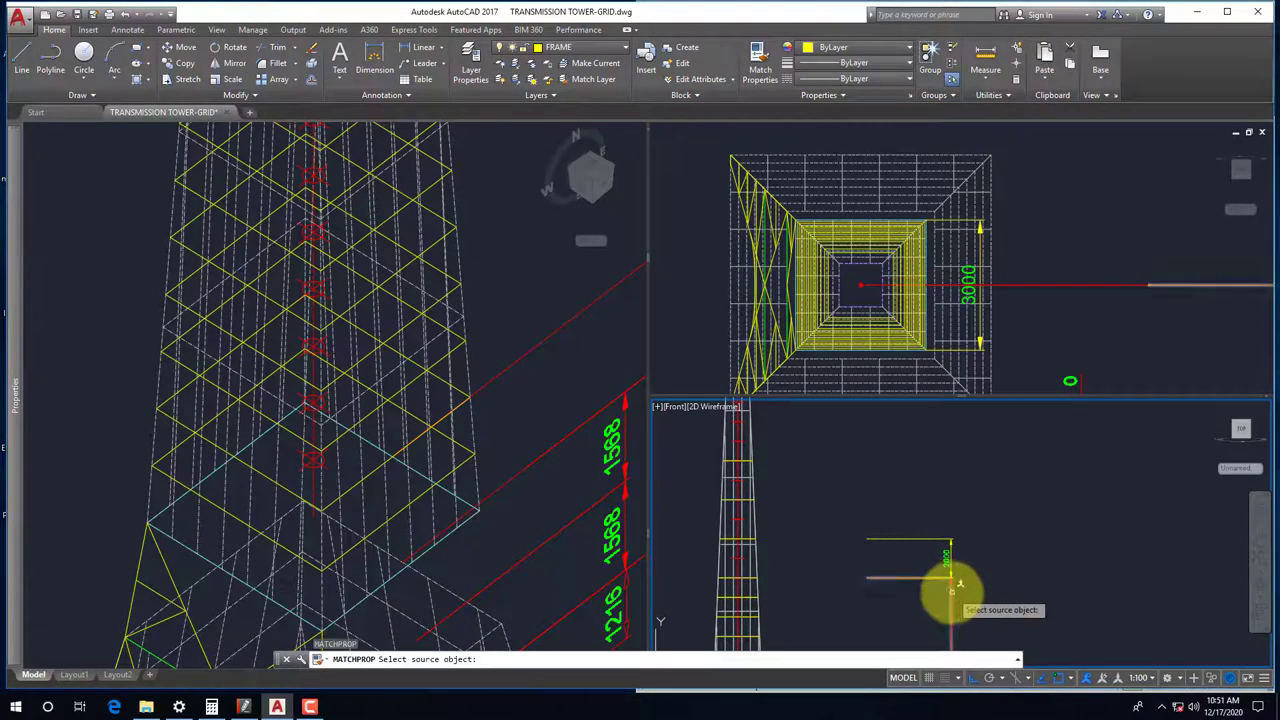
left_click(950, 591)
left_click_drag(971, 551, 963, 545)
key("Return")
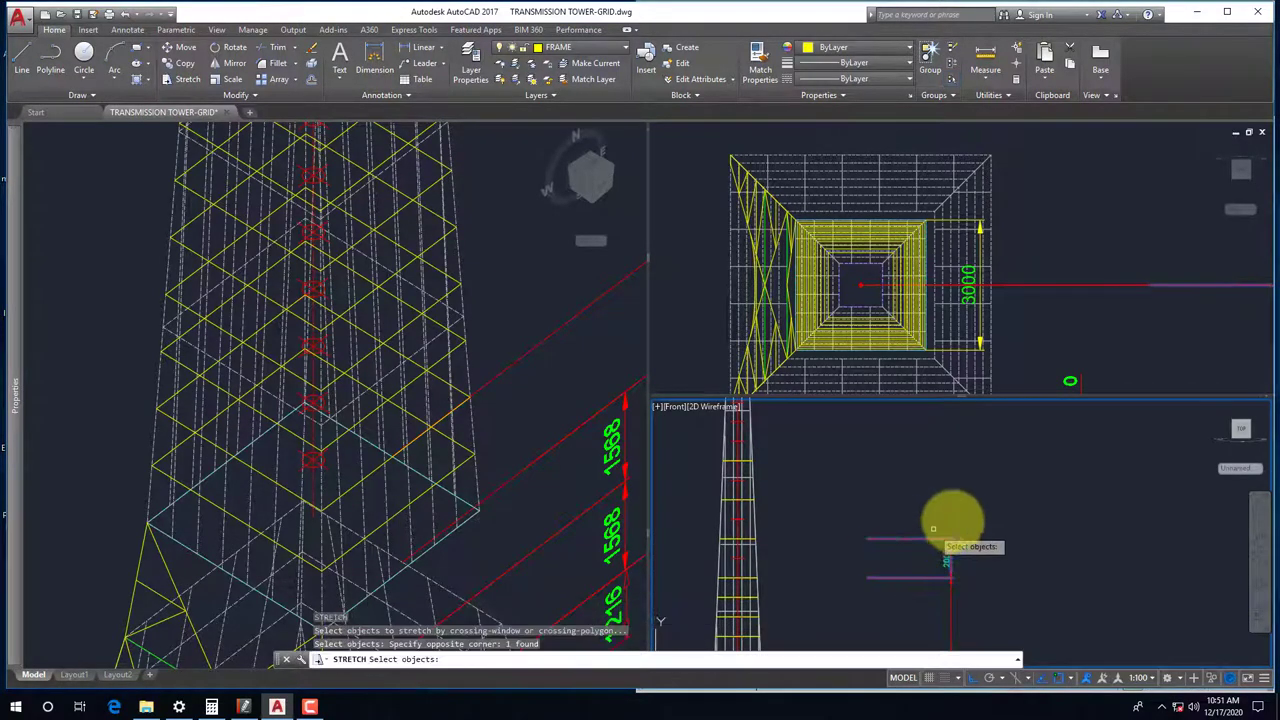
left_click(908, 506)
left_click(853, 549)
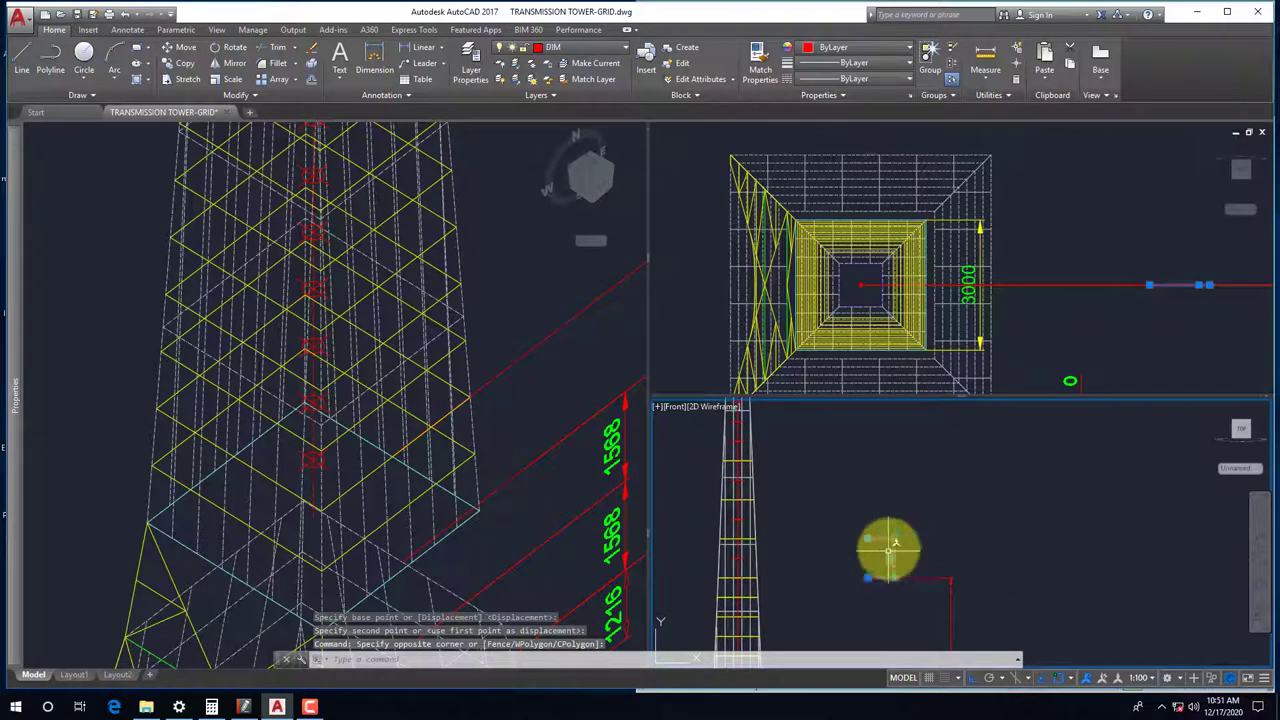
key("Escape")
type("ARR")
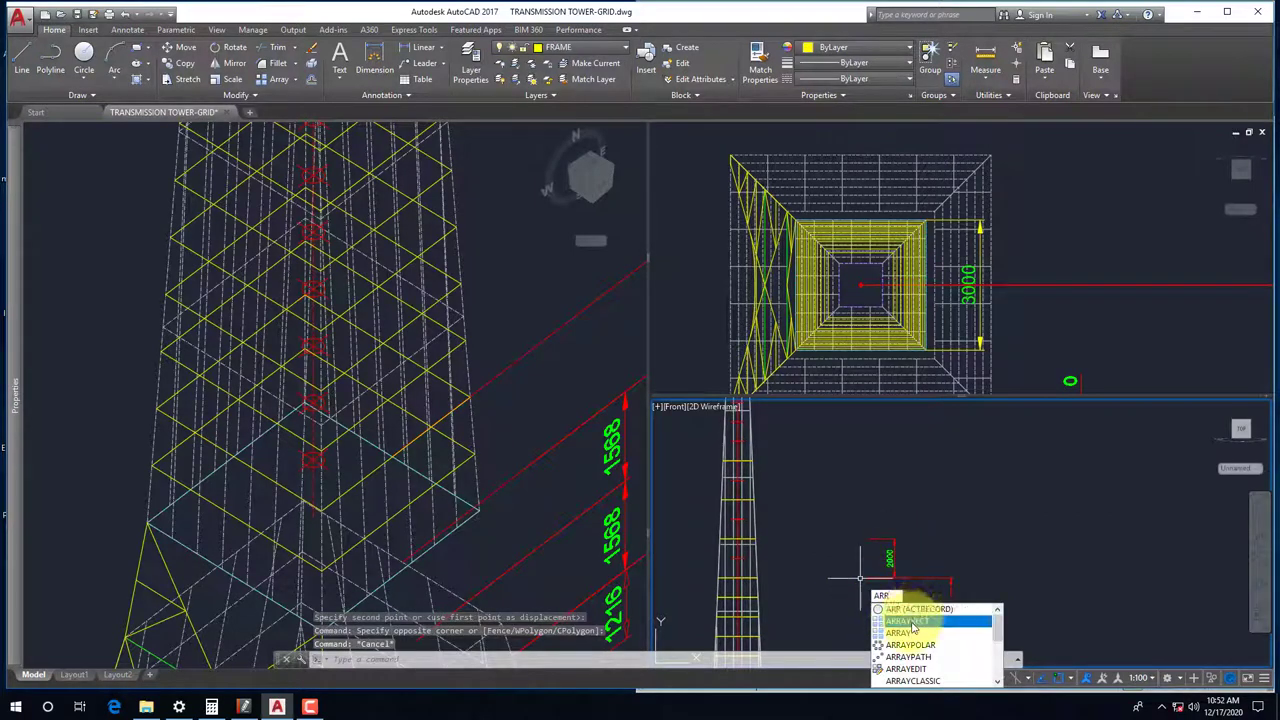
Array the 2000 dimension rectangularly into 6 rows spaced 2000 with ARRAYCLASSIC
left_click(920, 681)
type("1")
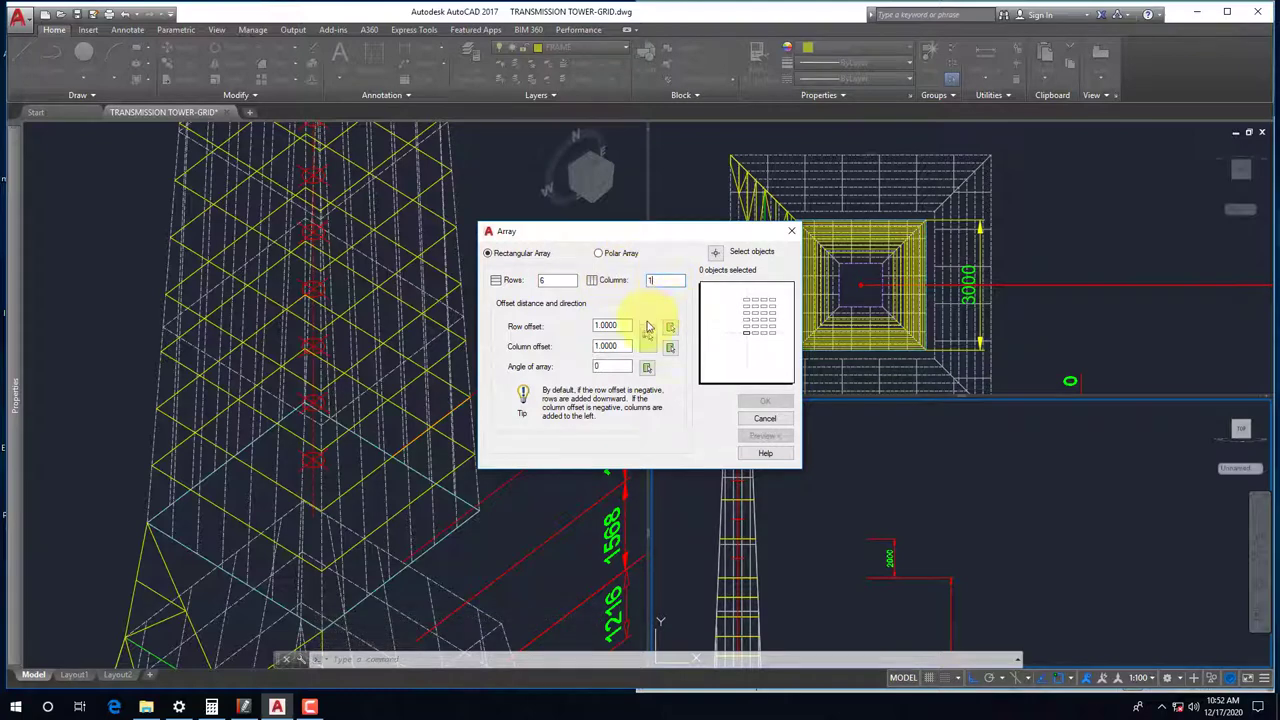
left_click(716, 255)
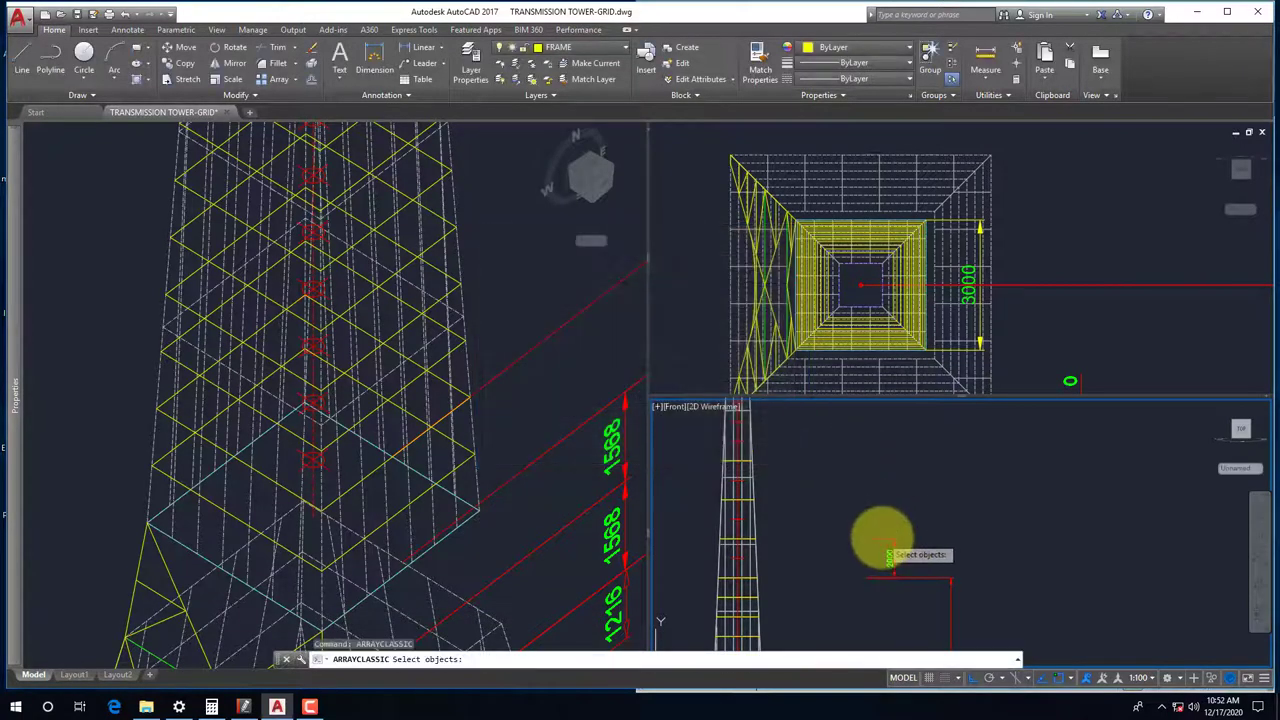
key("Return")
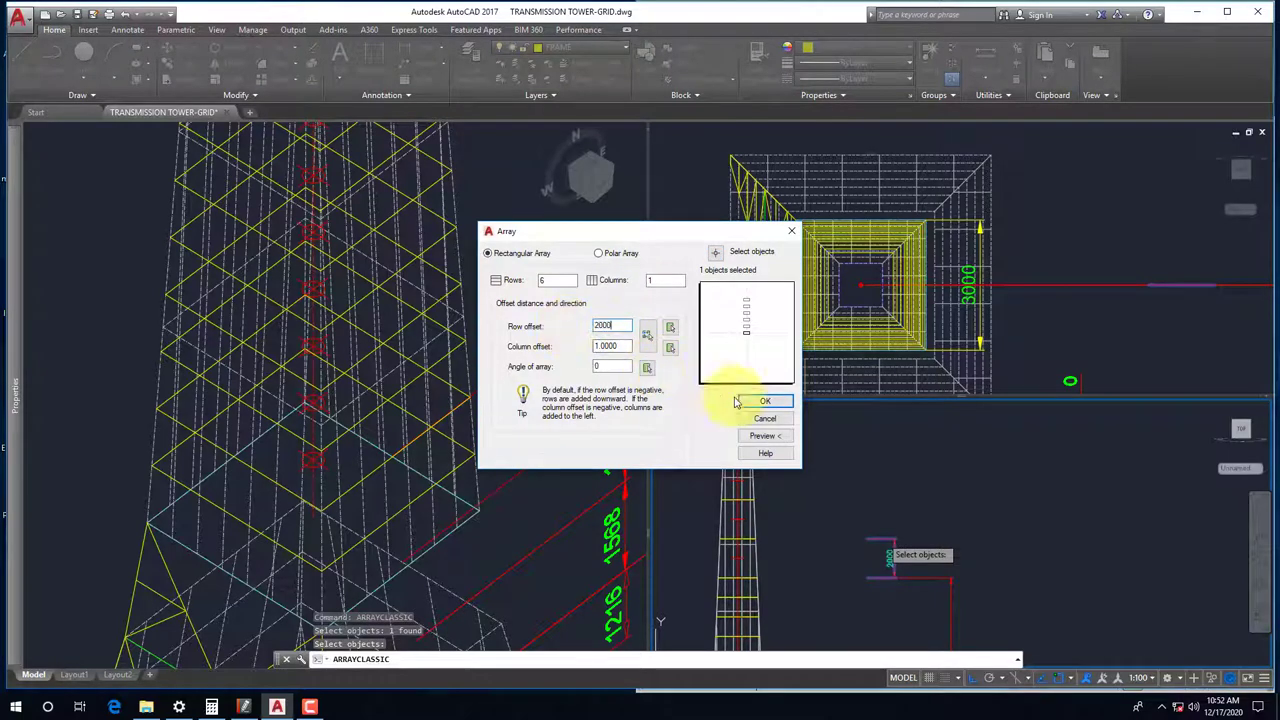
left_click(766, 401)
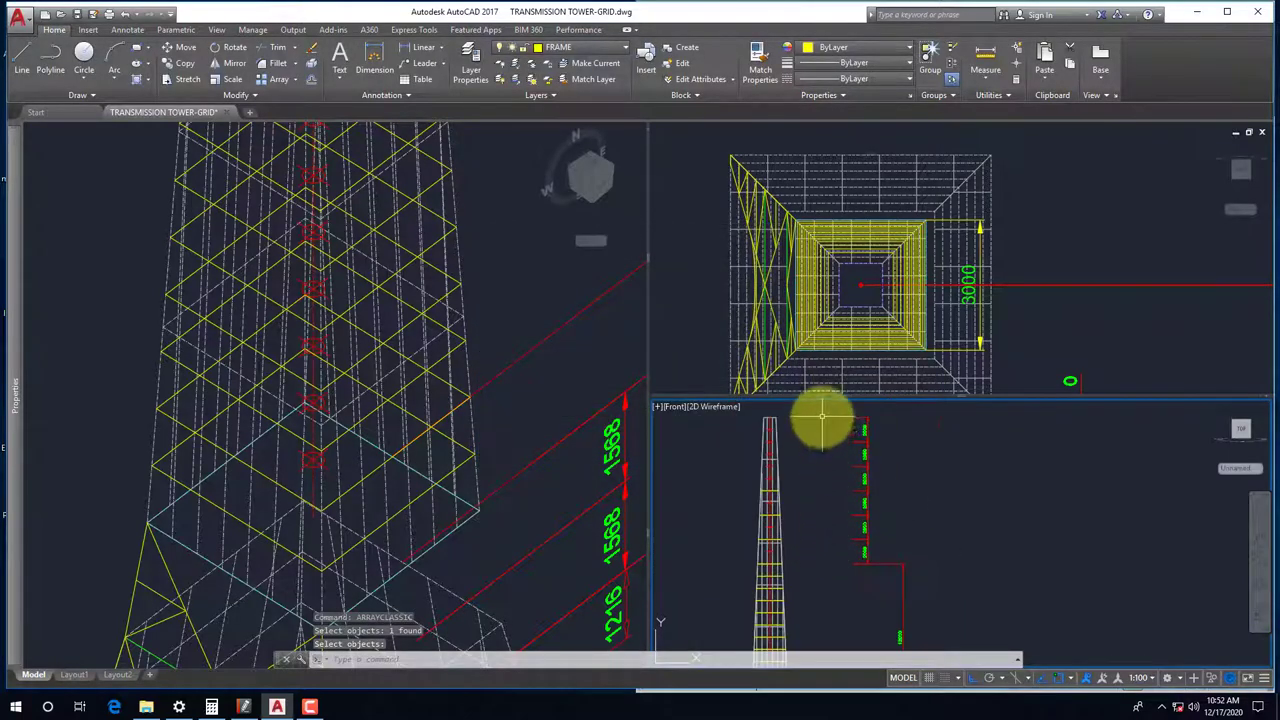
scroll(810, 430, "up", 2)
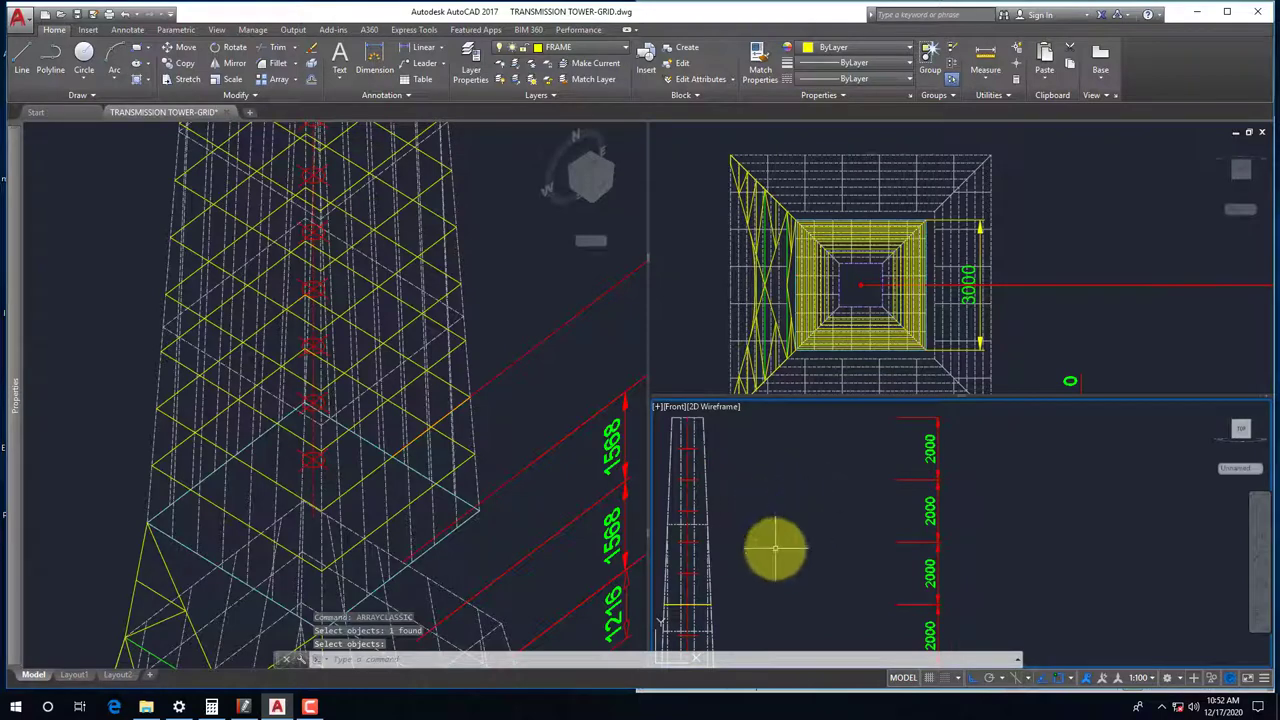
Section the tower surface on the ZX plane through the origin 0,0,0
type("section")
key("Return")
scroll(815, 535, "up", 1)
scroll(780, 550, "up", 2)
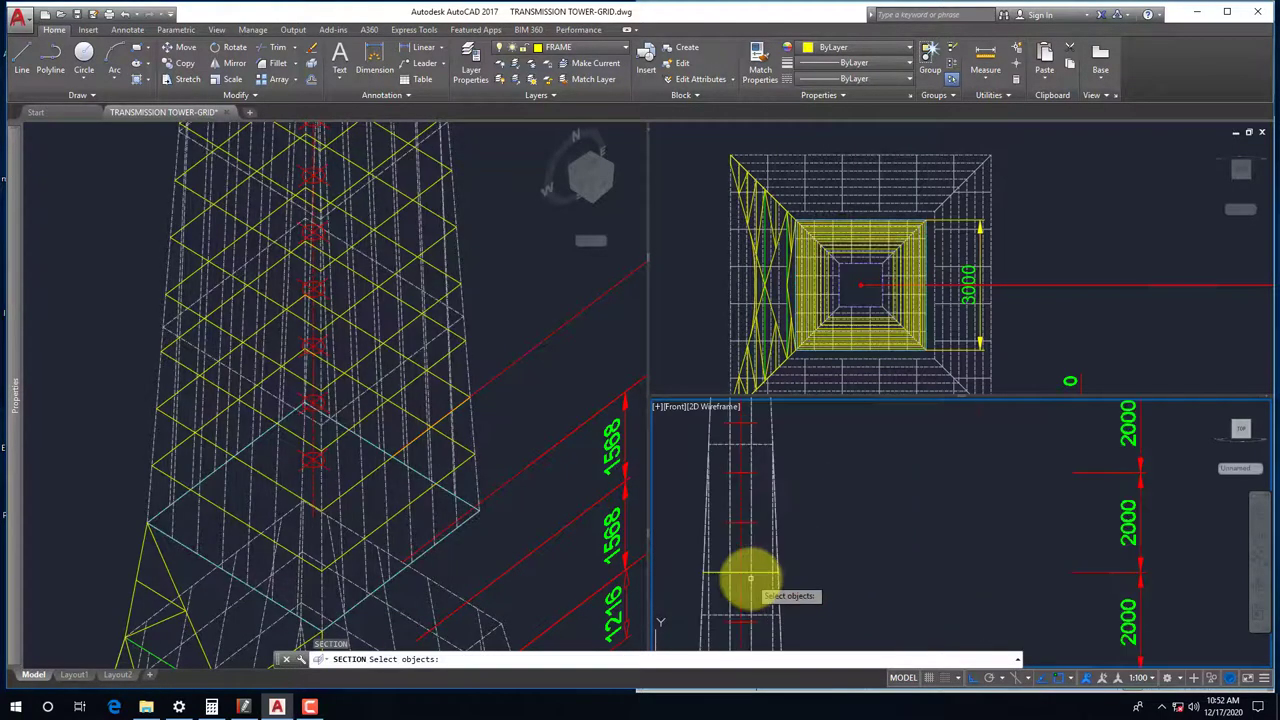
left_click(775, 545)
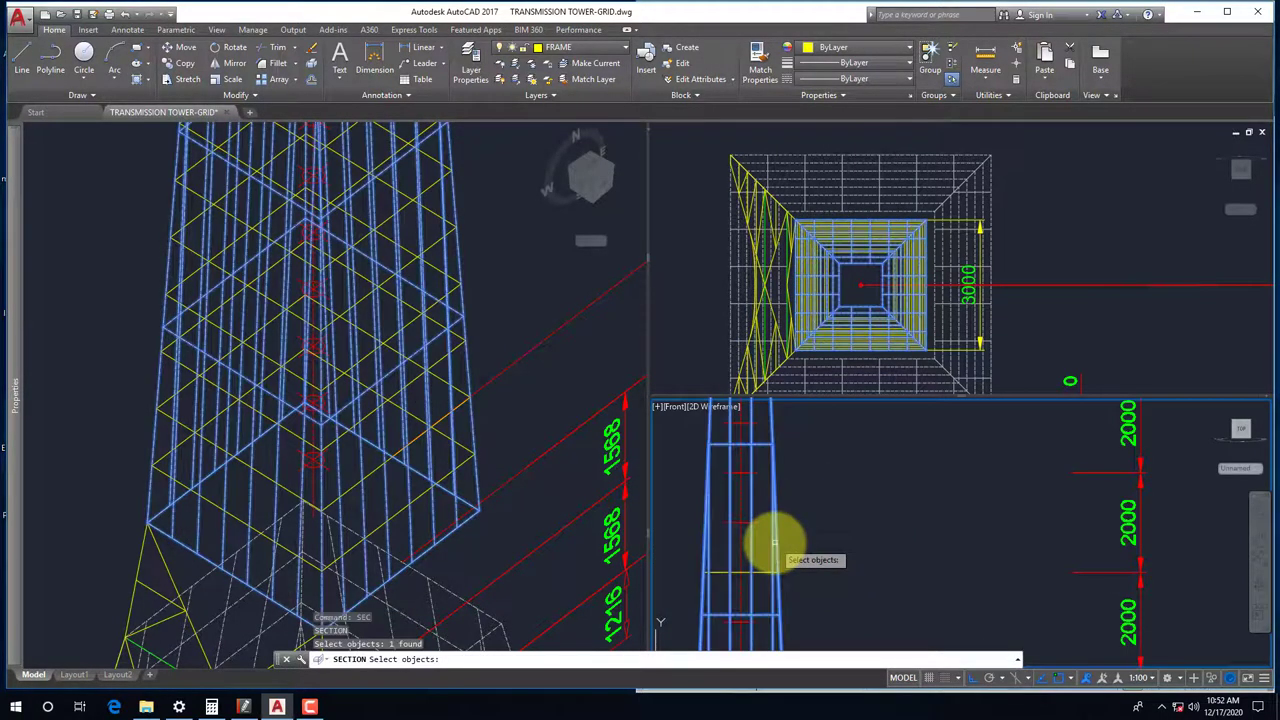
key("Return")
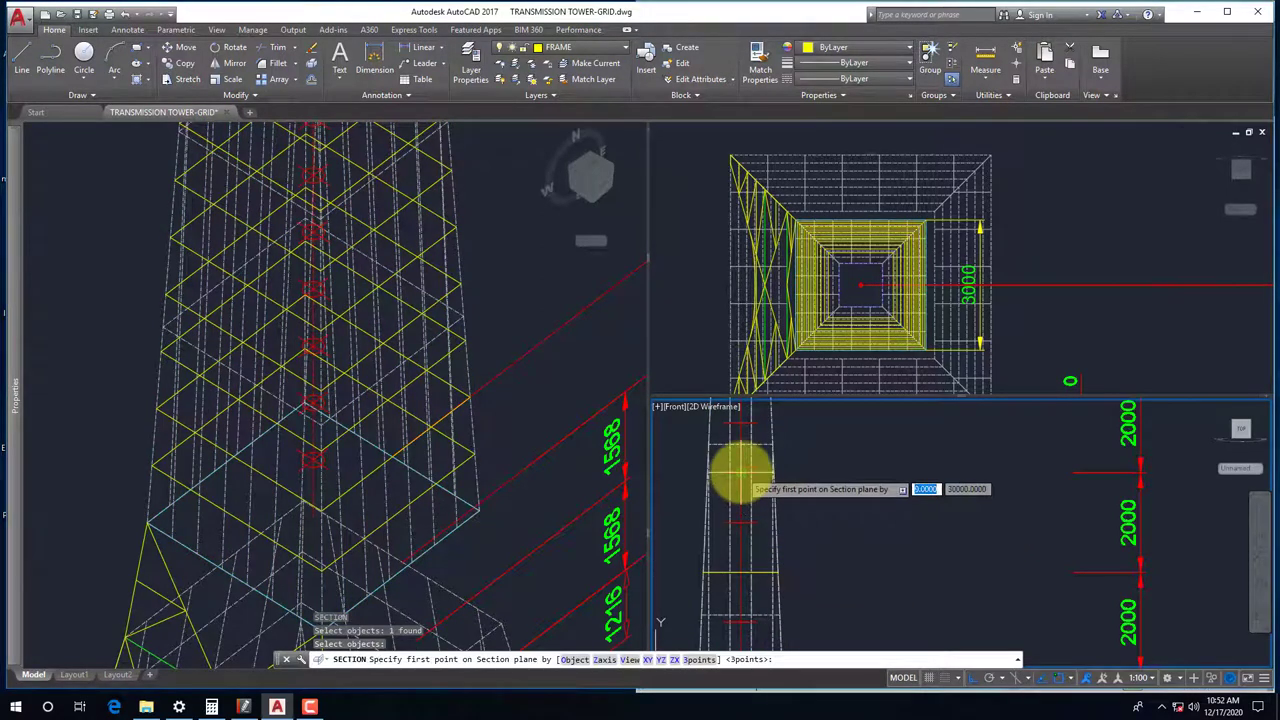
left_click(675, 659)
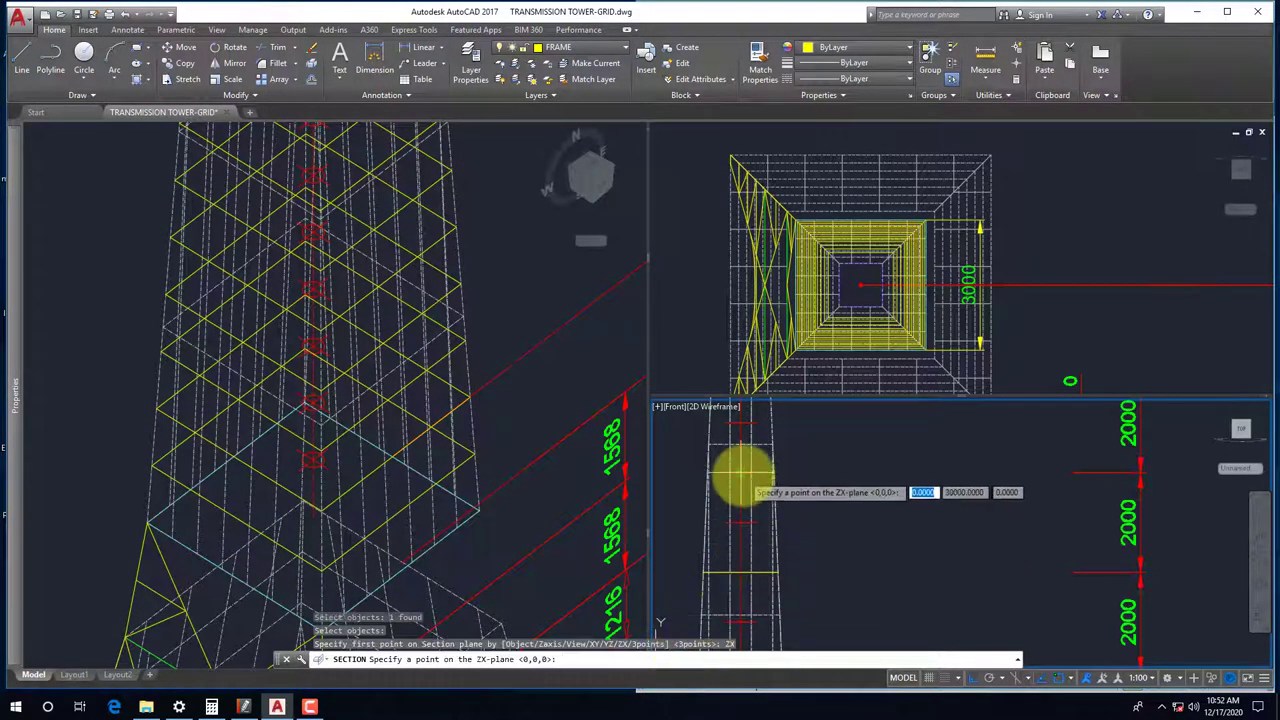
left_click(760, 495)
Cut a second ZX-plane section through the tower surface the same way
key("Return")
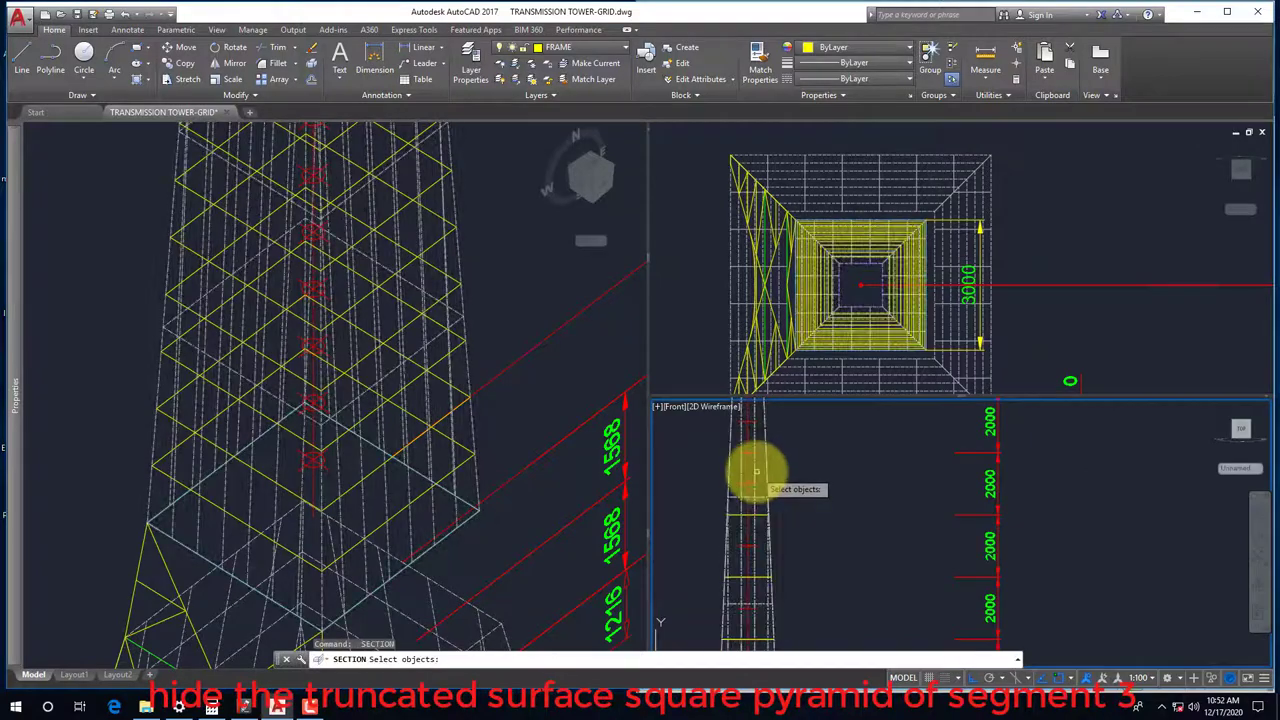
left_click(753, 467)
key("Return")
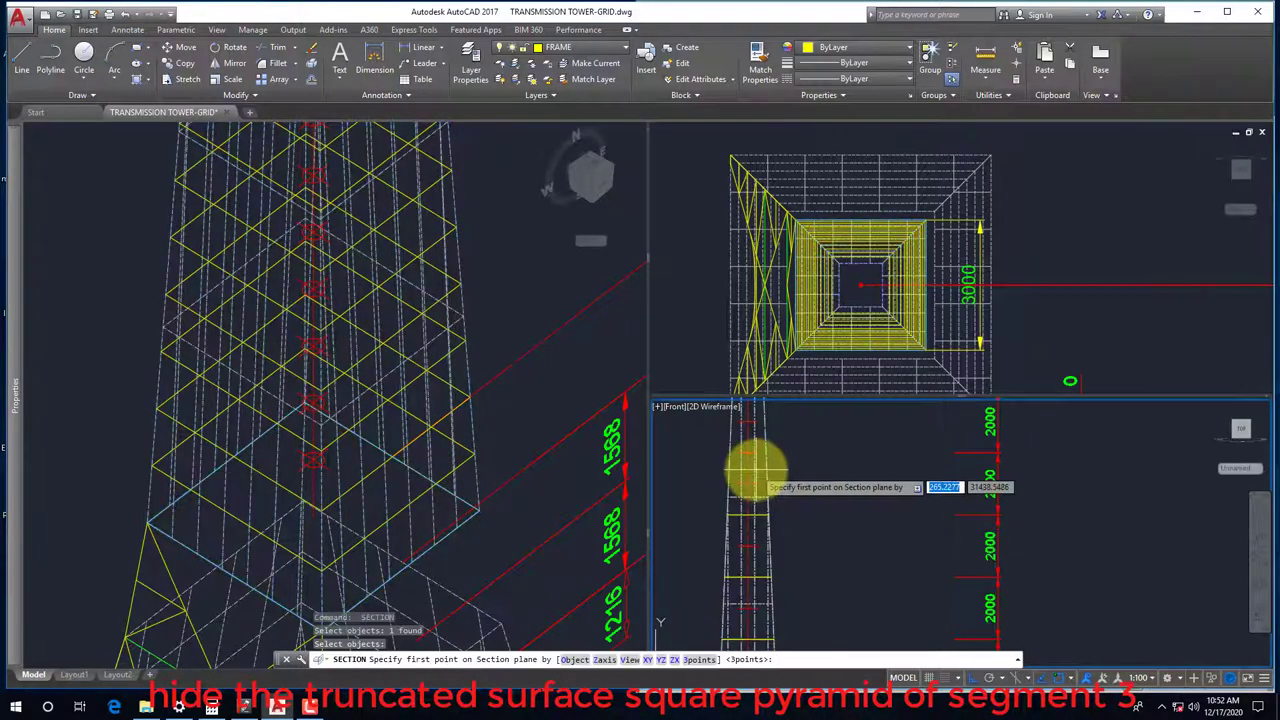
left_click(675, 659)
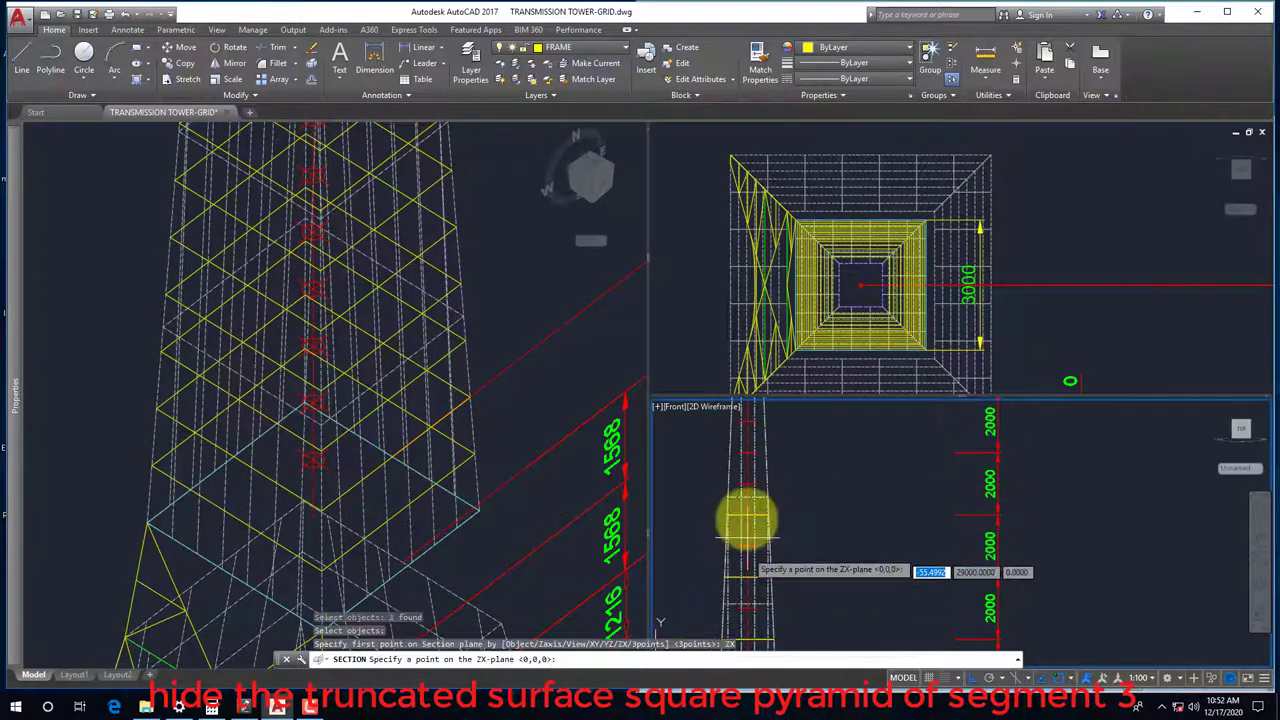
left_click(749, 461)
scroll(775, 488, "up", 2)
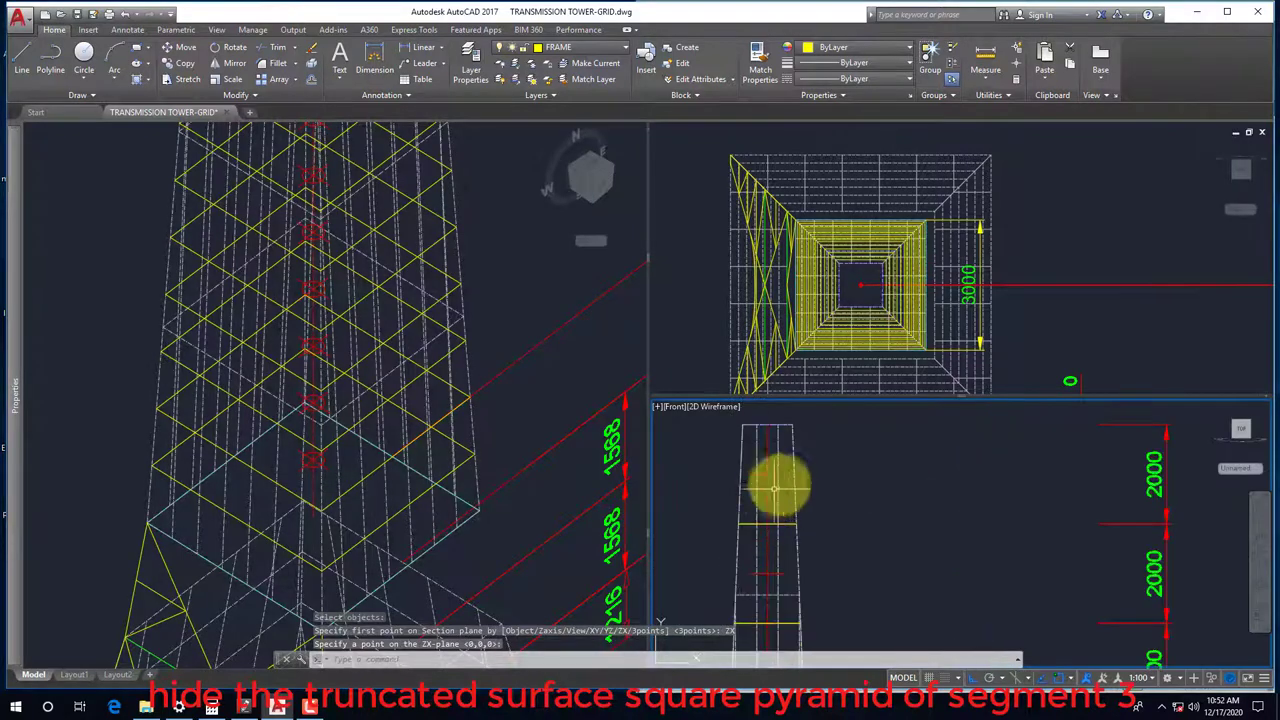
Hide the segment 3 truncated-pyramid surface with Isolate > Hide Objects
scroll(762, 452, "down", 2)
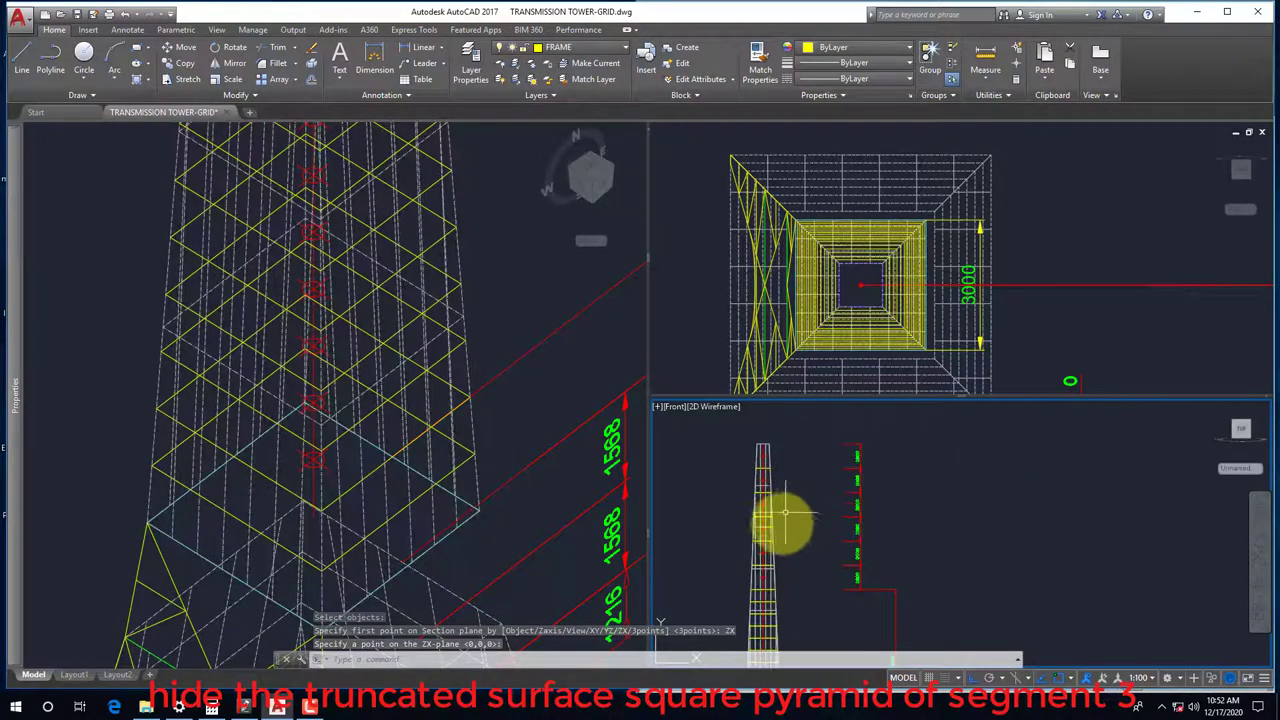
scroll(772, 490, "down", 1)
scroll(766, 520, "up", 3)
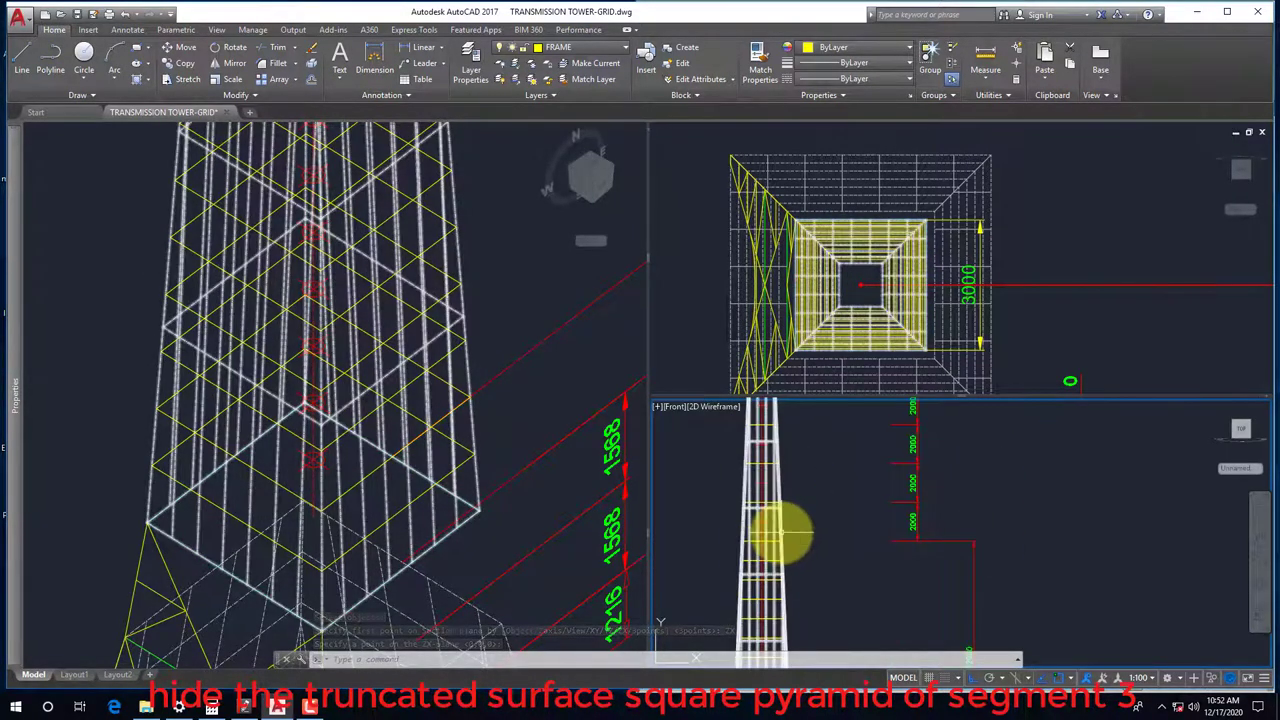
left_click(788, 527)
right_click(809, 500)
mouse_move(885, 238)
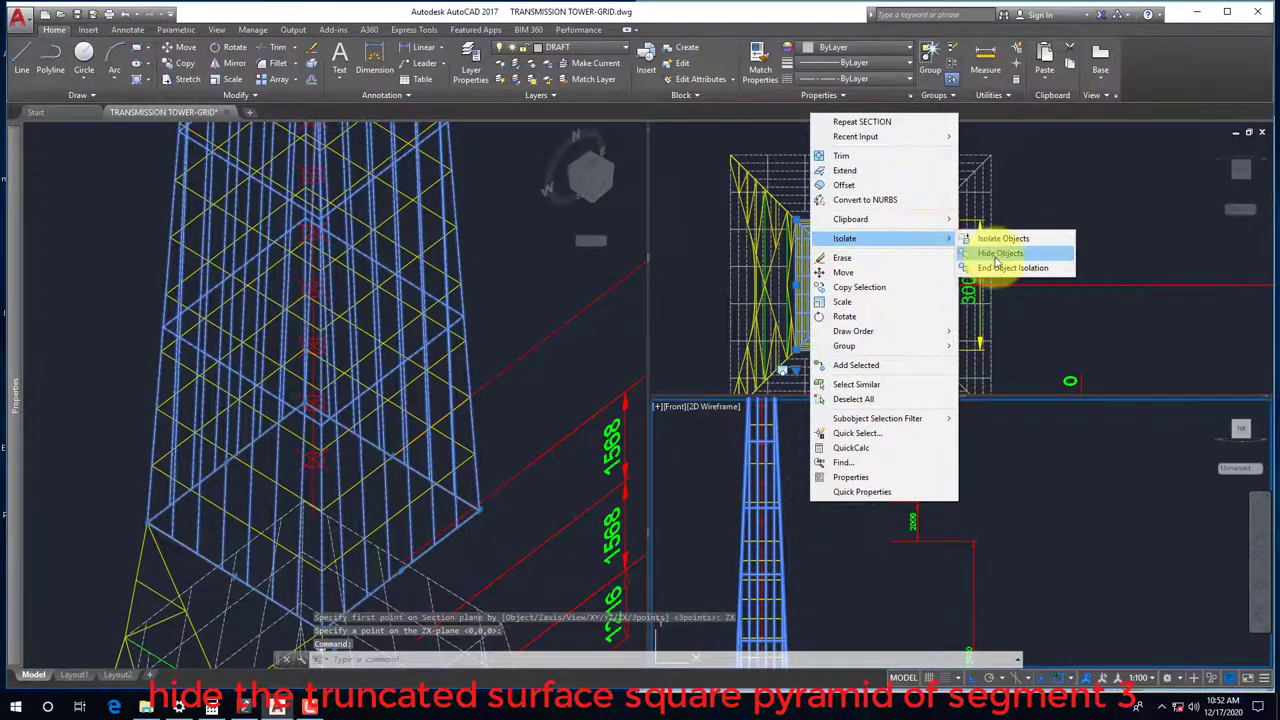
left_click(990, 268)
Save the drawing
left_click(452, 481)
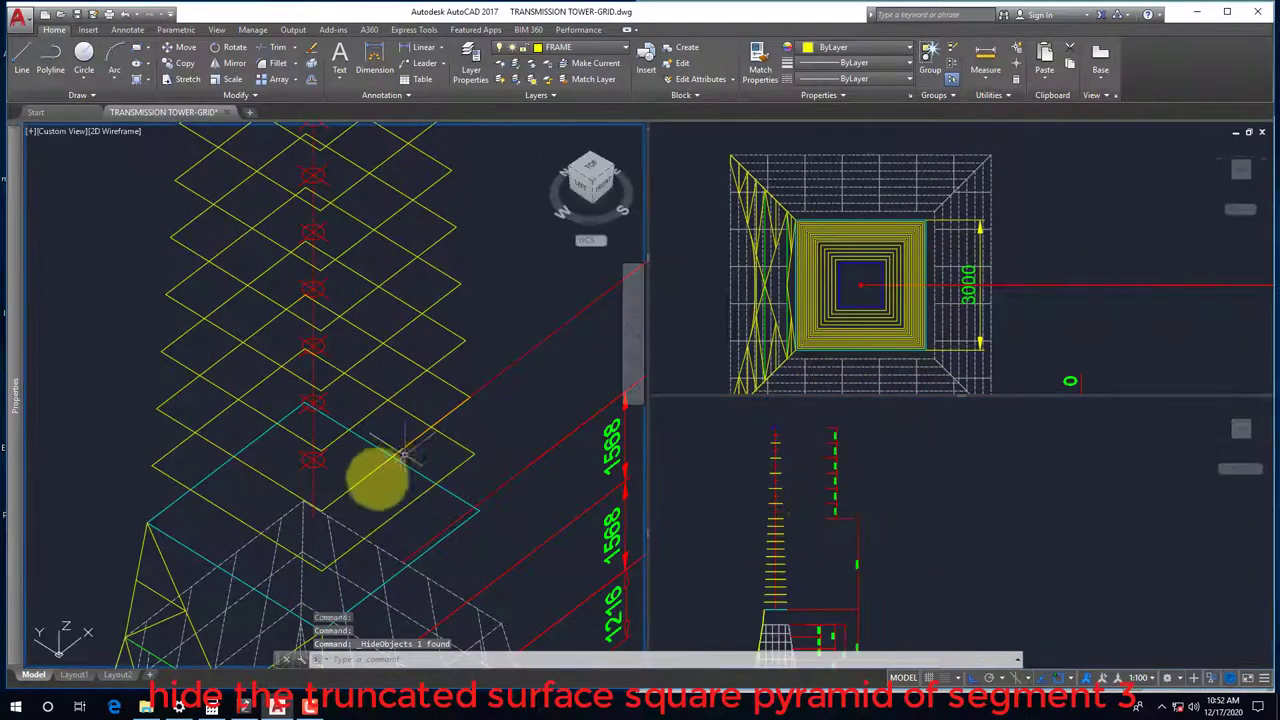
left_click(775, 514)
key("ctrl+s")
Recolor the short front-view level line to Magenta
left_click(794, 534)
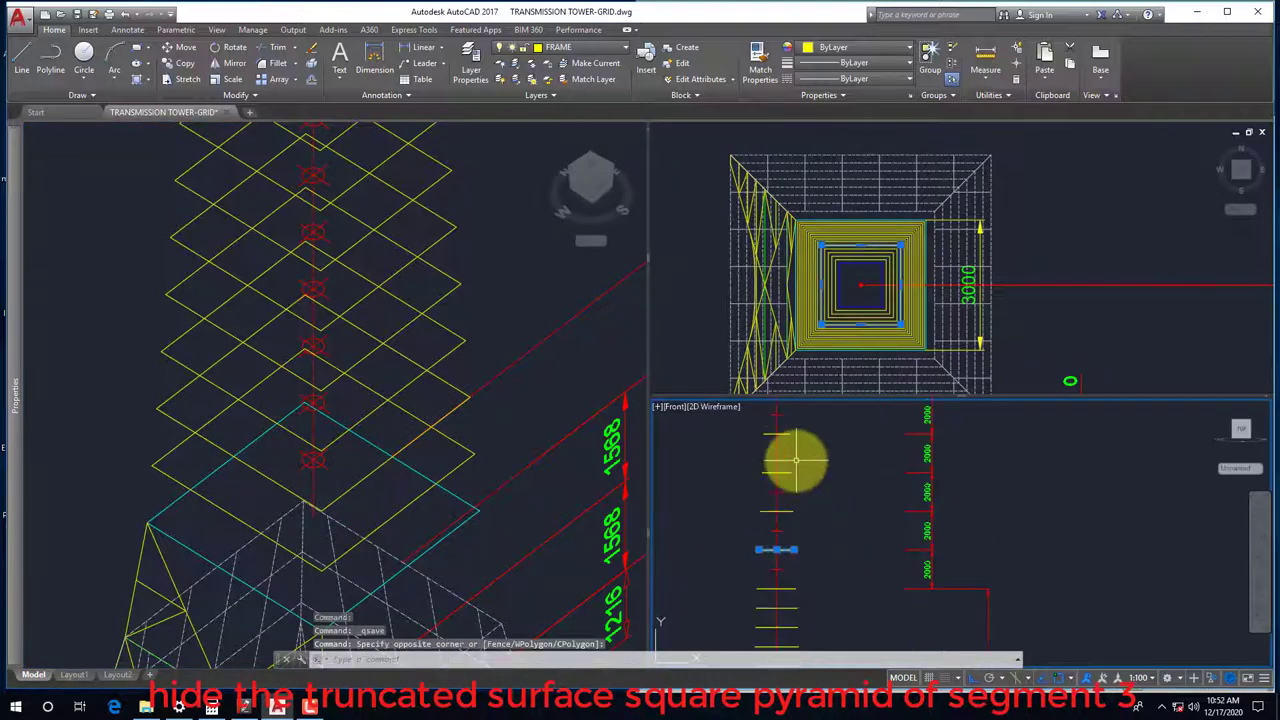
left_click(814, 486)
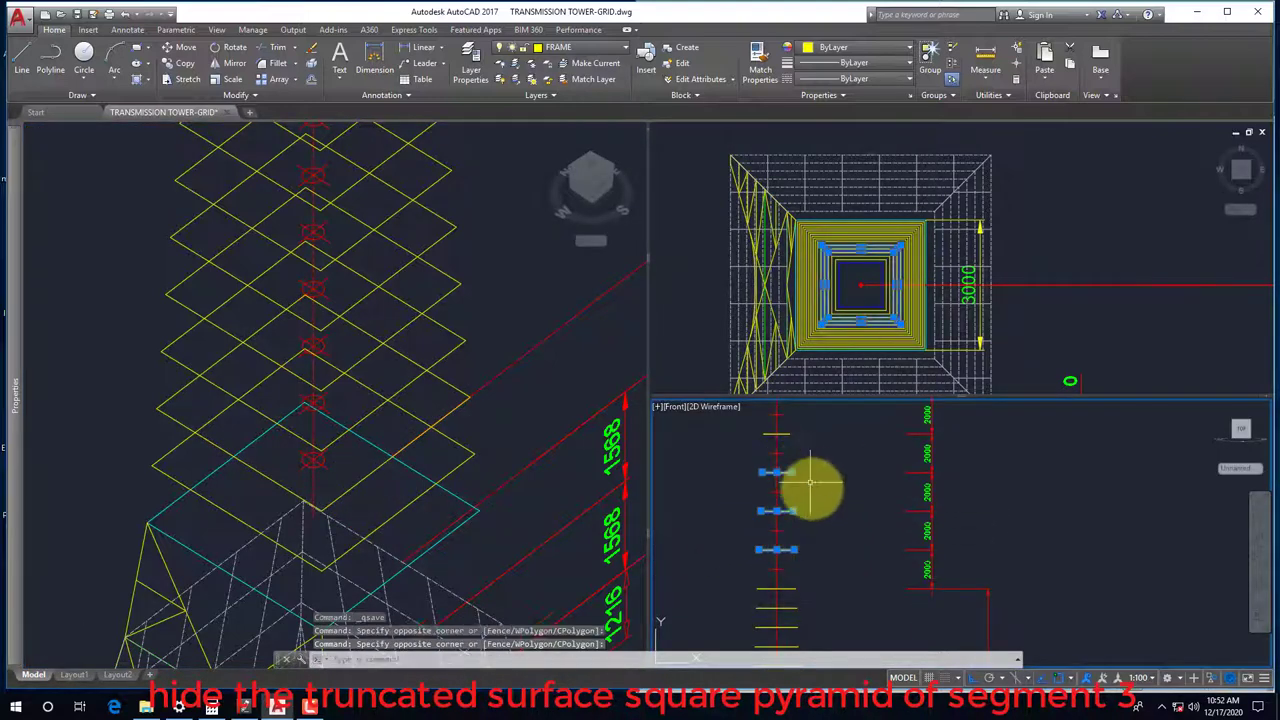
key("Escape")
left_click(793, 589)
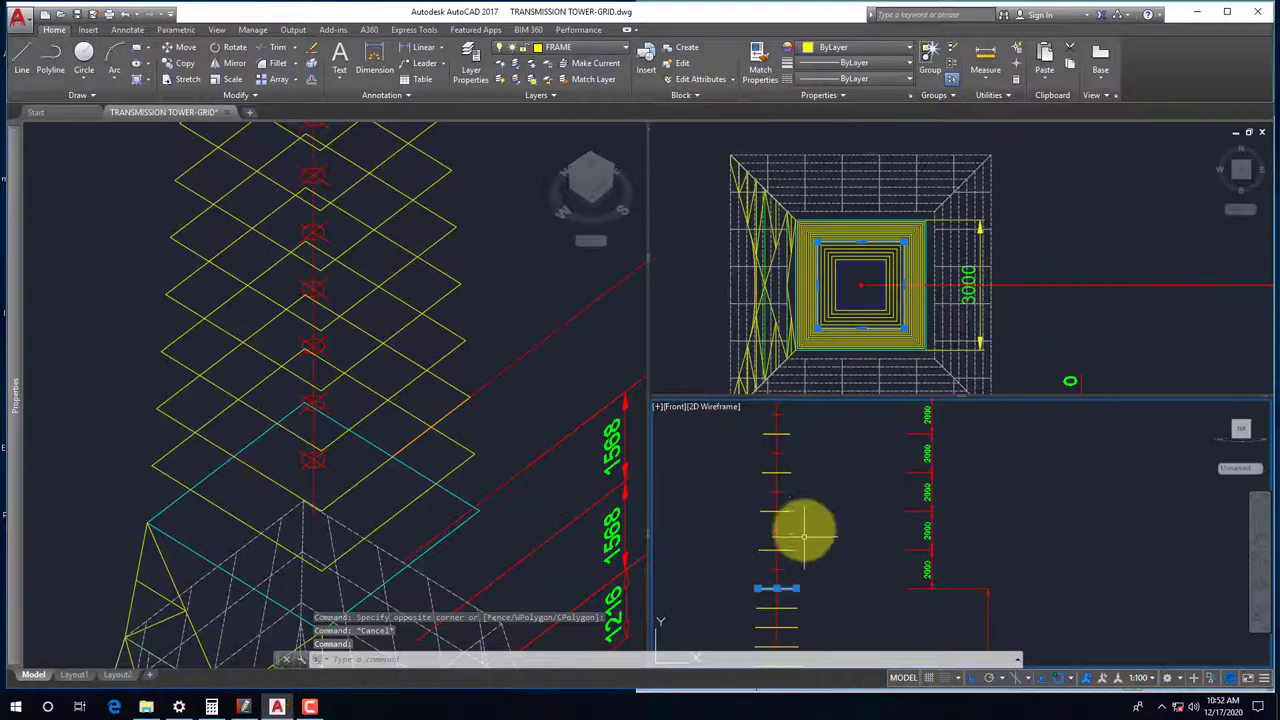
scroll(822, 590, "down", 5)
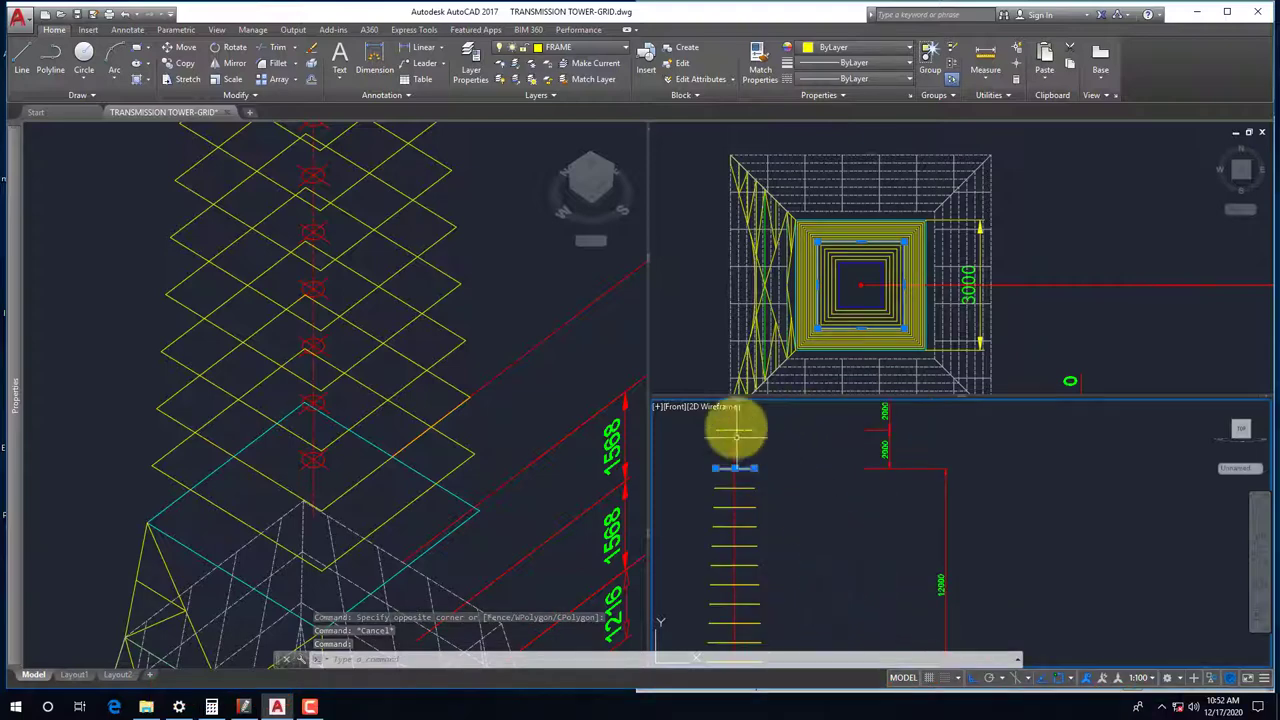
left_click(836, 48)
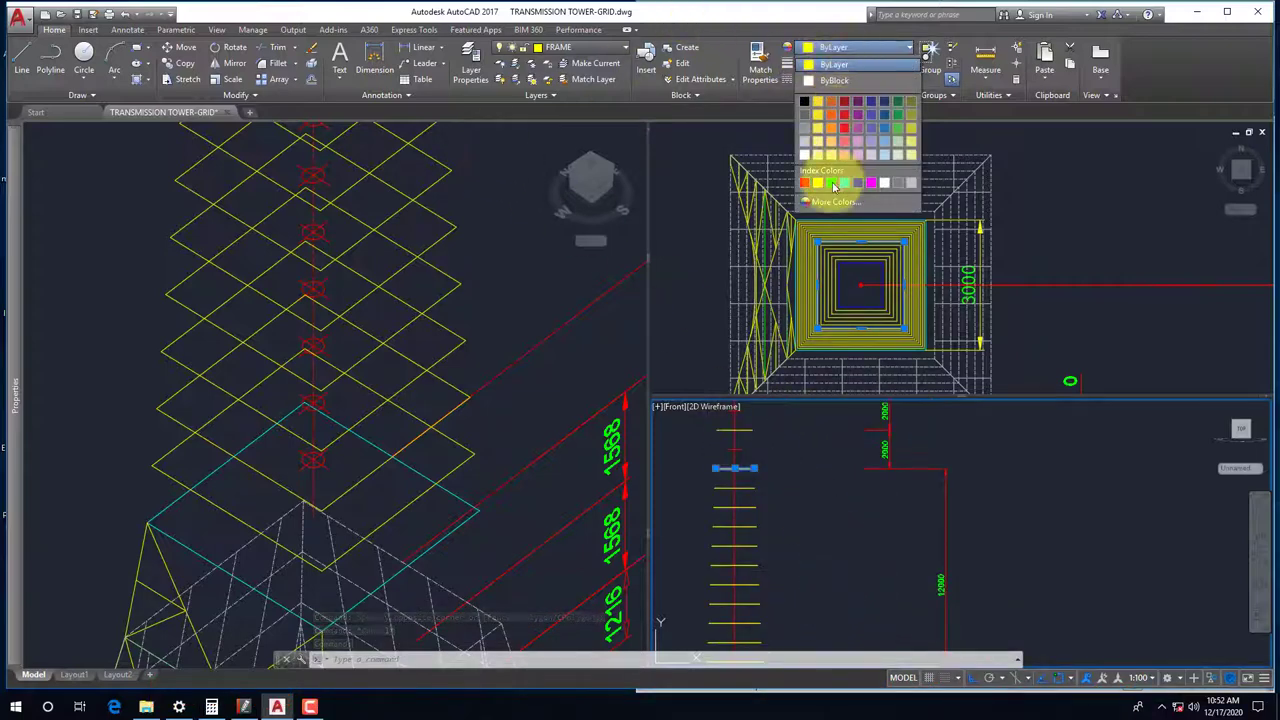
left_click(870, 182)
Begin a line from a tower-top endpoint in the 3D view, then cancel it
key("Escape")
left_click(413, 420)
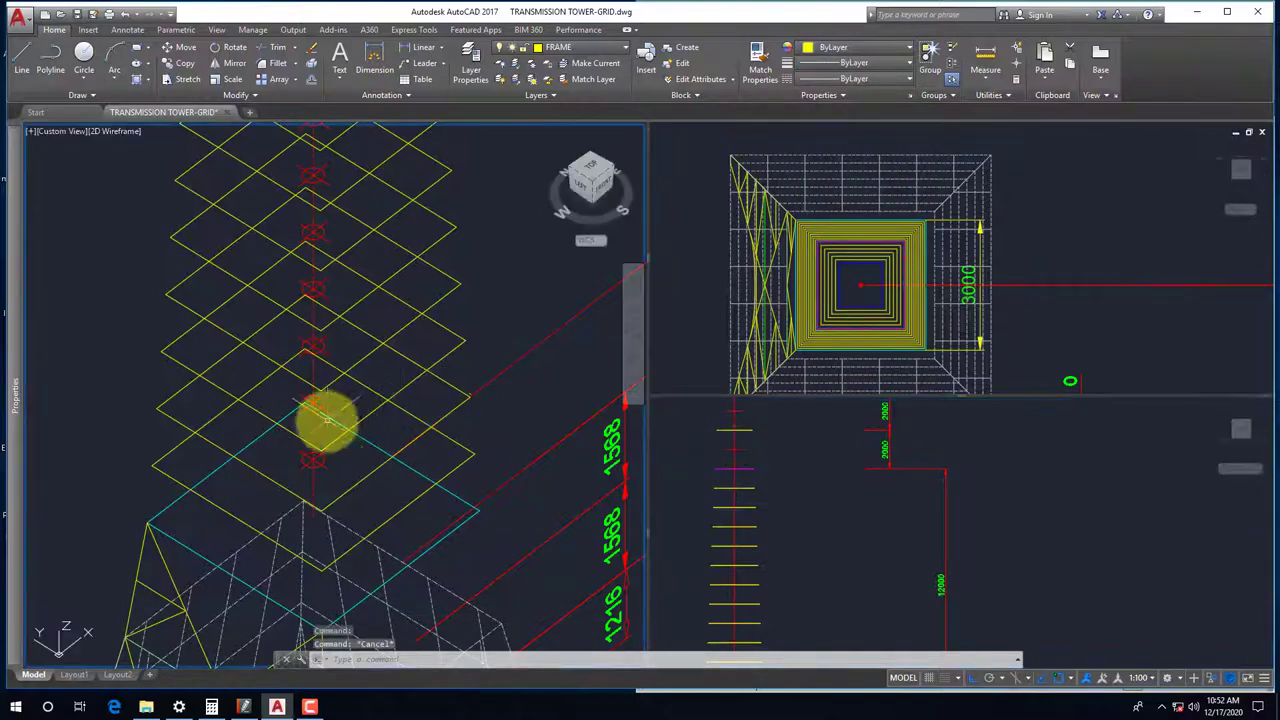
scroll(370, 385, "down", 3)
scroll(390, 352, "down", 2)
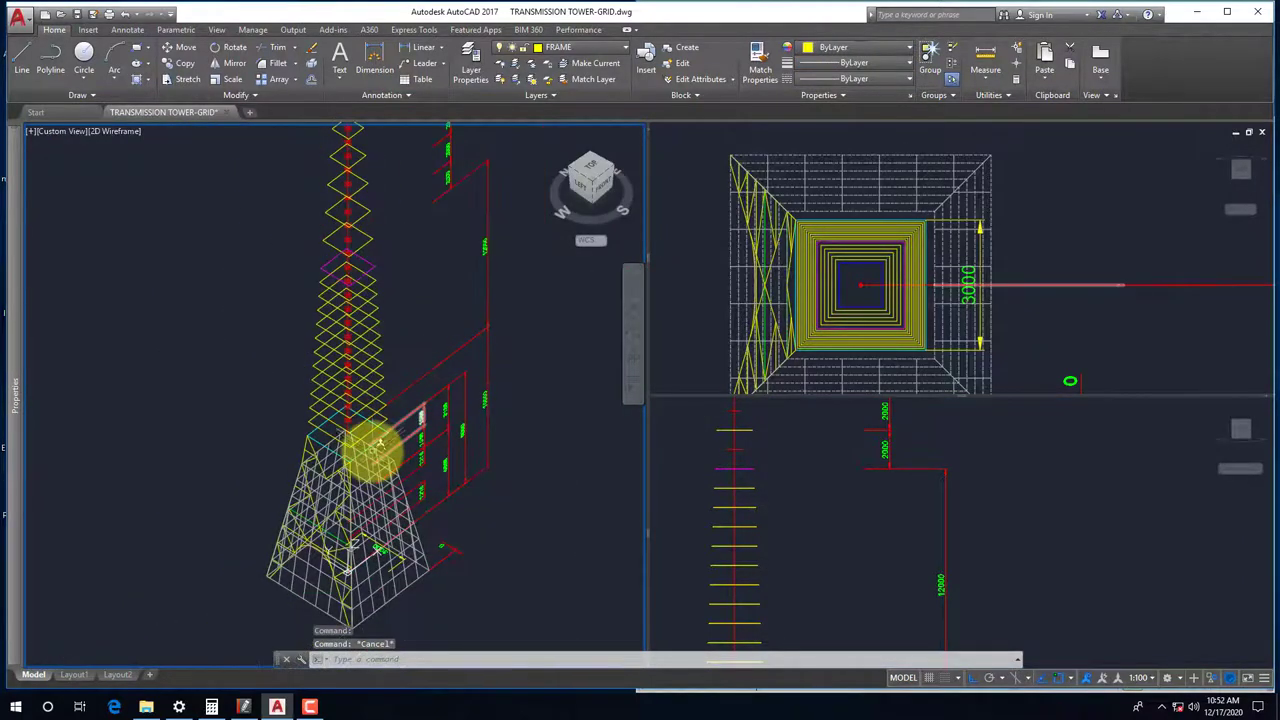
scroll(366, 455, "down", 2)
scroll(355, 300, "up", 3)
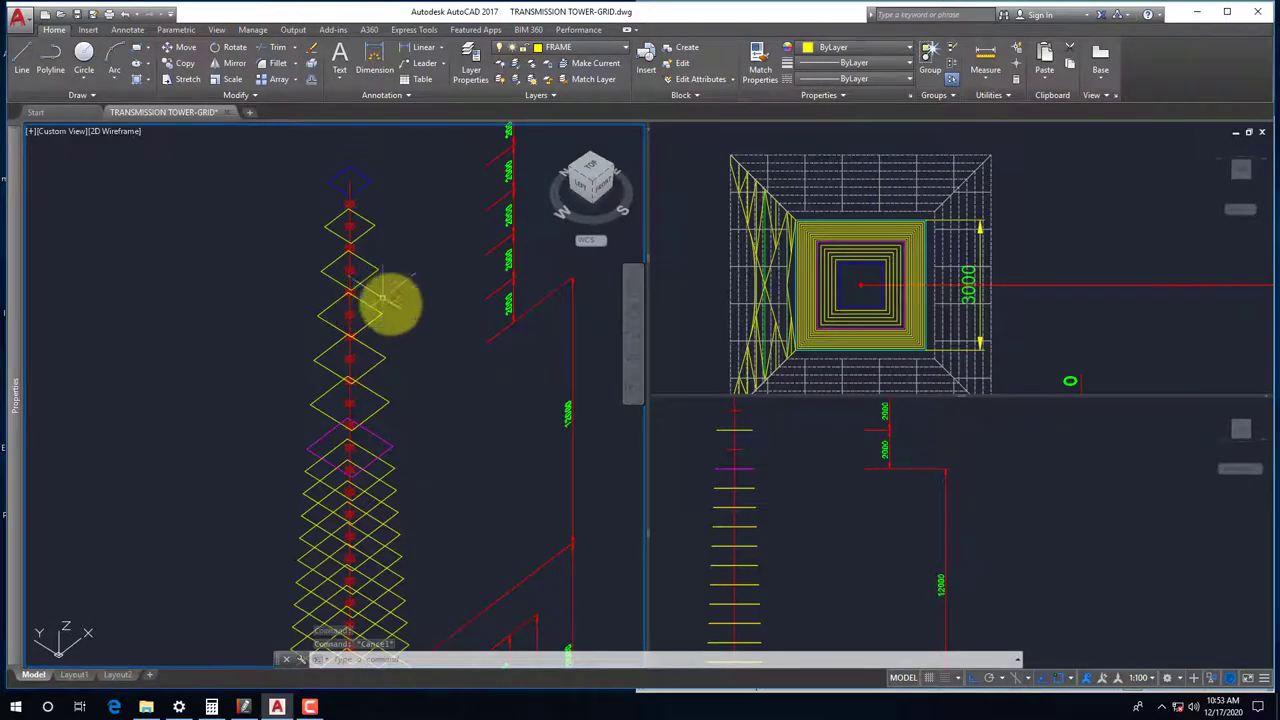
type("l")
key("Return")
right_click(263, 190, "shift")
left_click(290, 265)
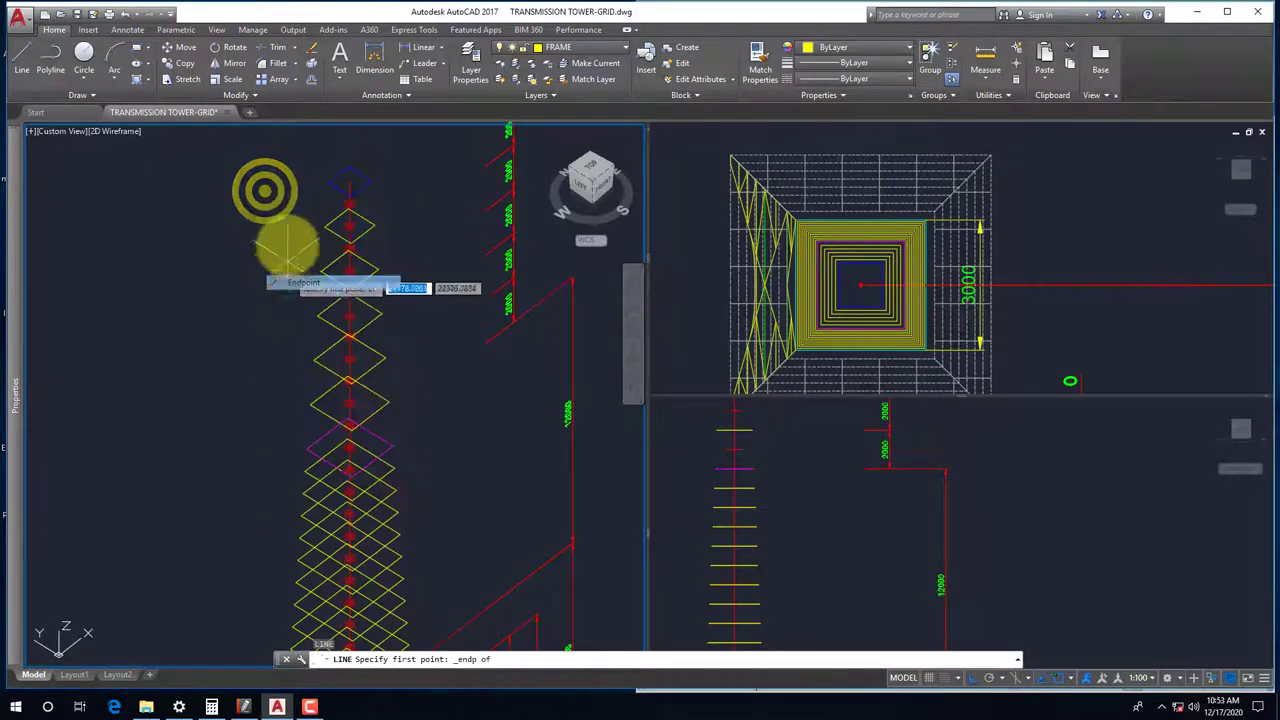
left_click(340, 186)
scroll(288, 220, "down", 2)
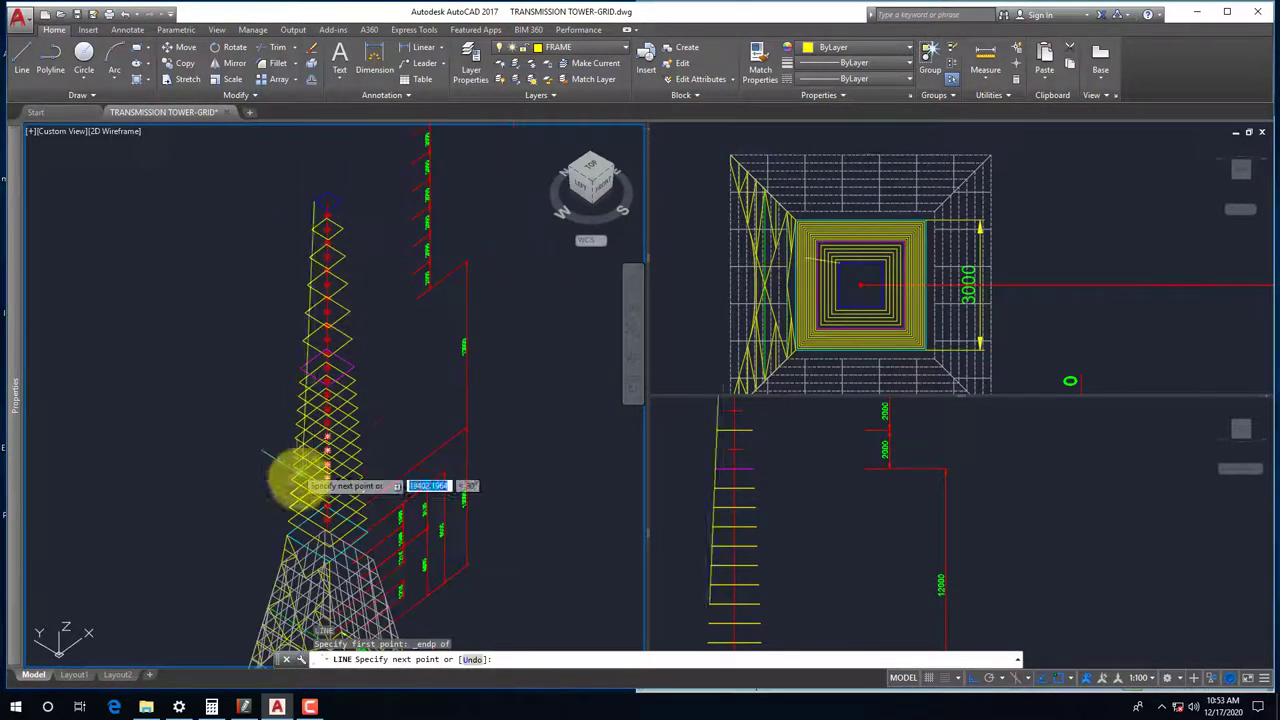
scroll(300, 485, "up", 2)
key("Escape")
Hide the surface mesh around the tower base with Isolate > Hide Objects
left_click(296, 578)
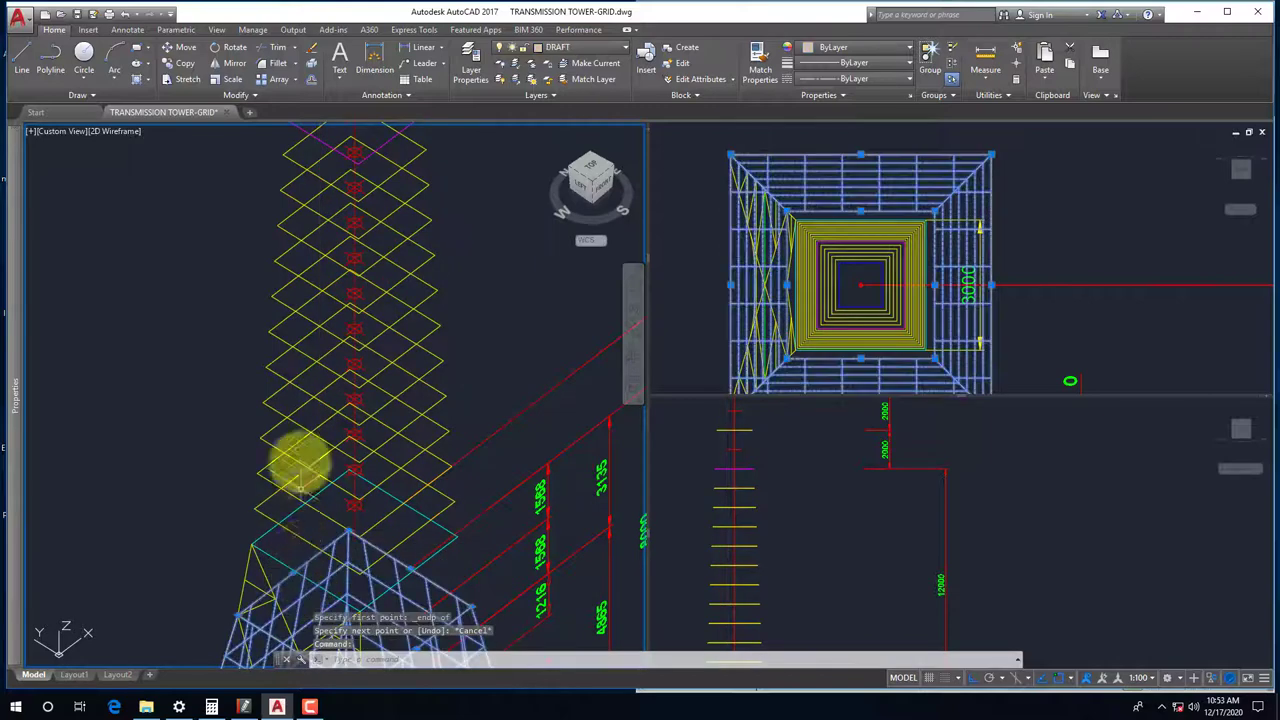
scroll(330, 570, "down", 3)
scroll(329, 571, "up", 1)
scroll(350, 455, "down", 2)
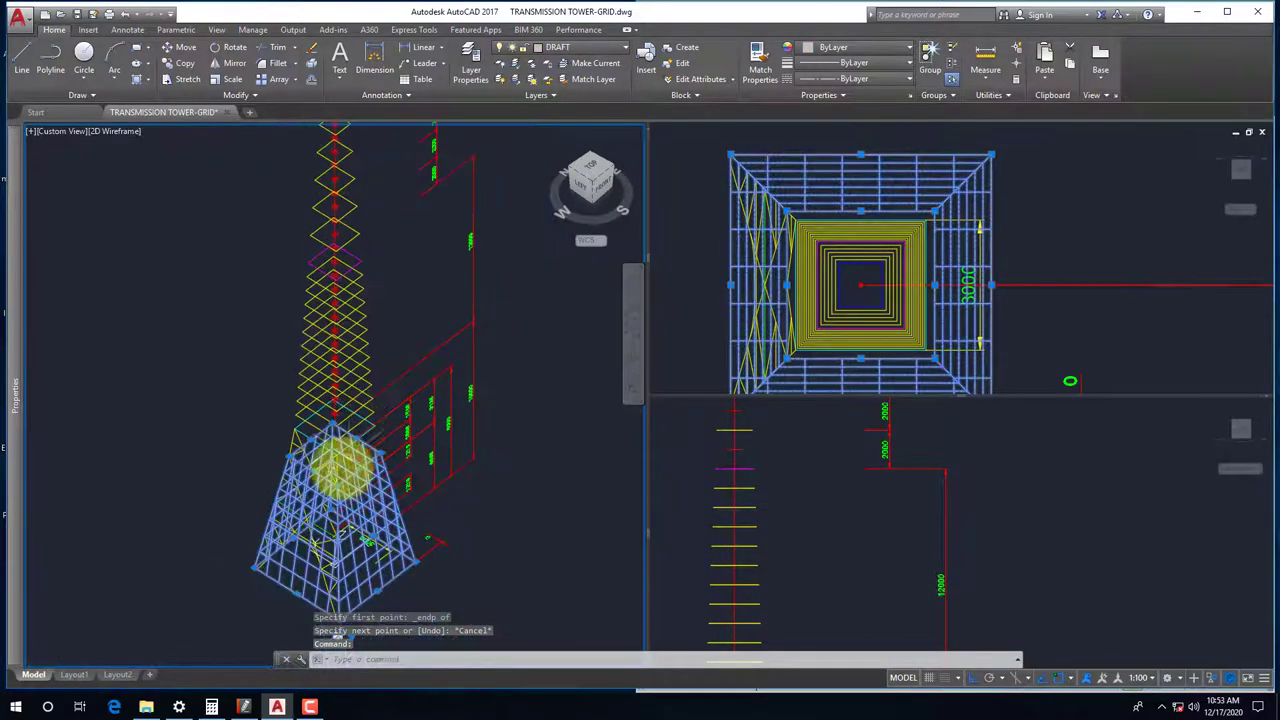
right_click(203, 437)
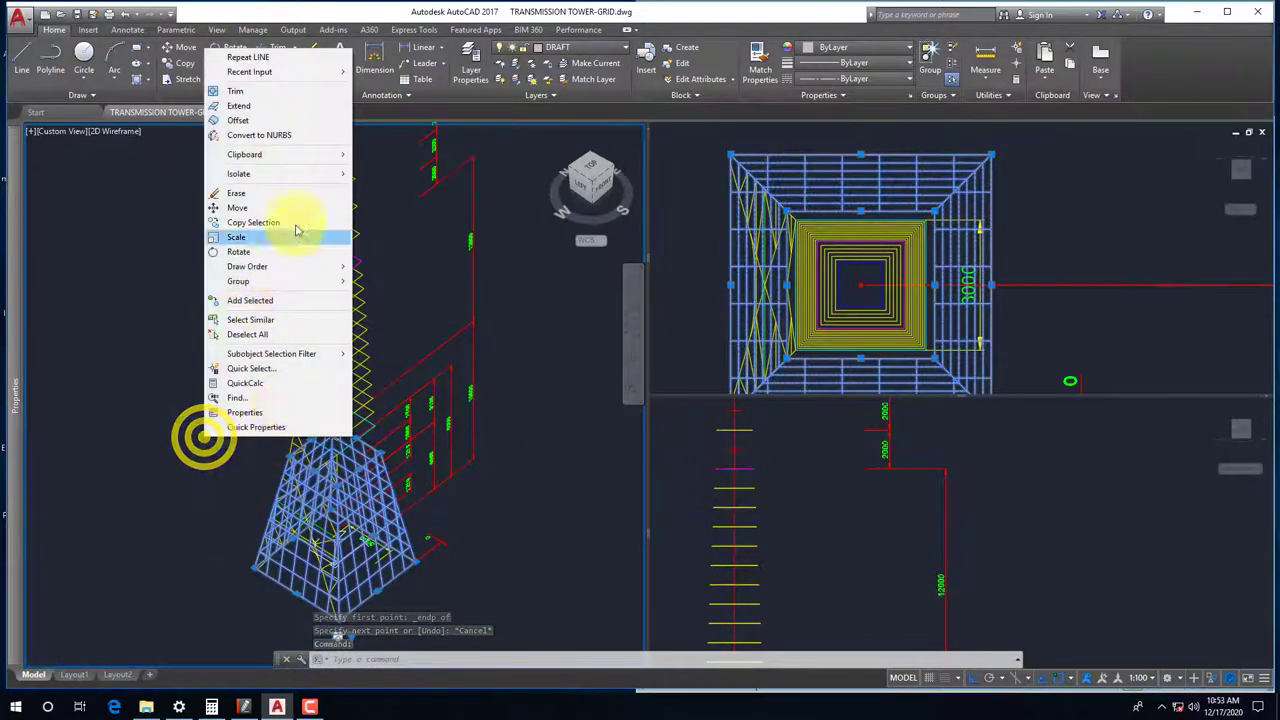
left_click(390, 188)
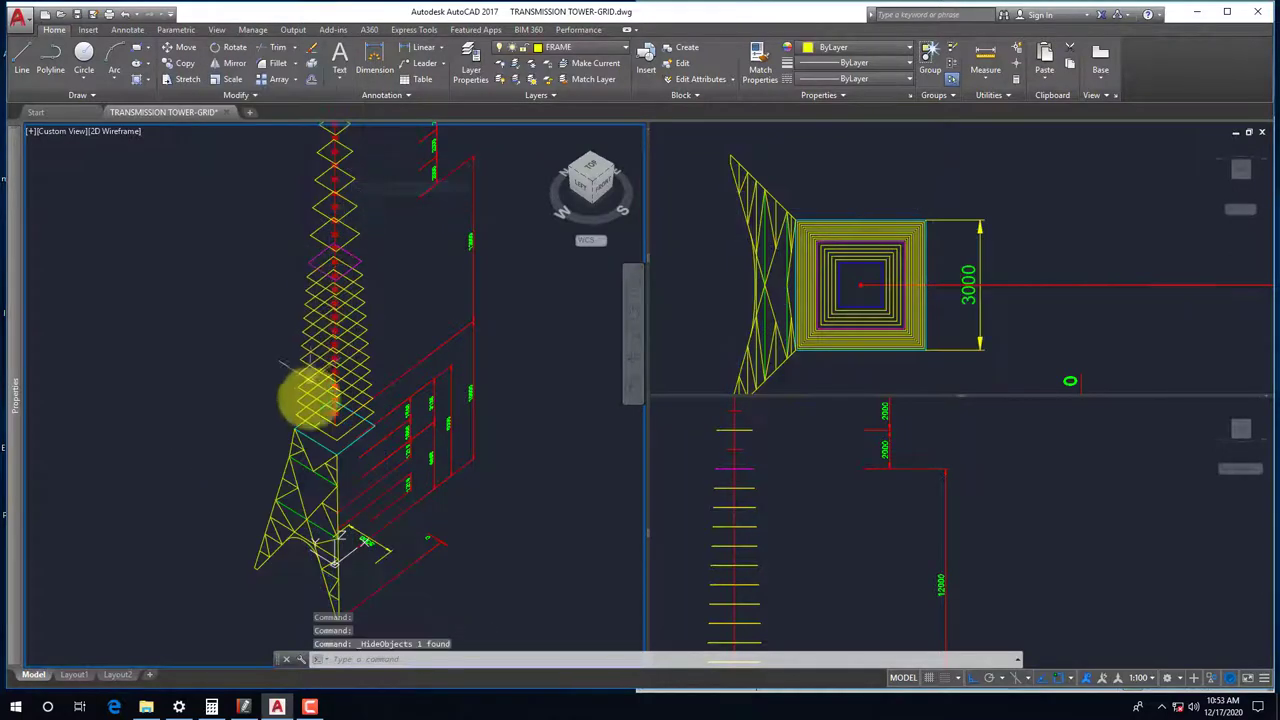
Draw the first left leg line of segment 3 between Endpoint-snapped corners
type("l")
key("Return")
scroll(300, 400, "up", 3)
right_click(223, 363, "shift")
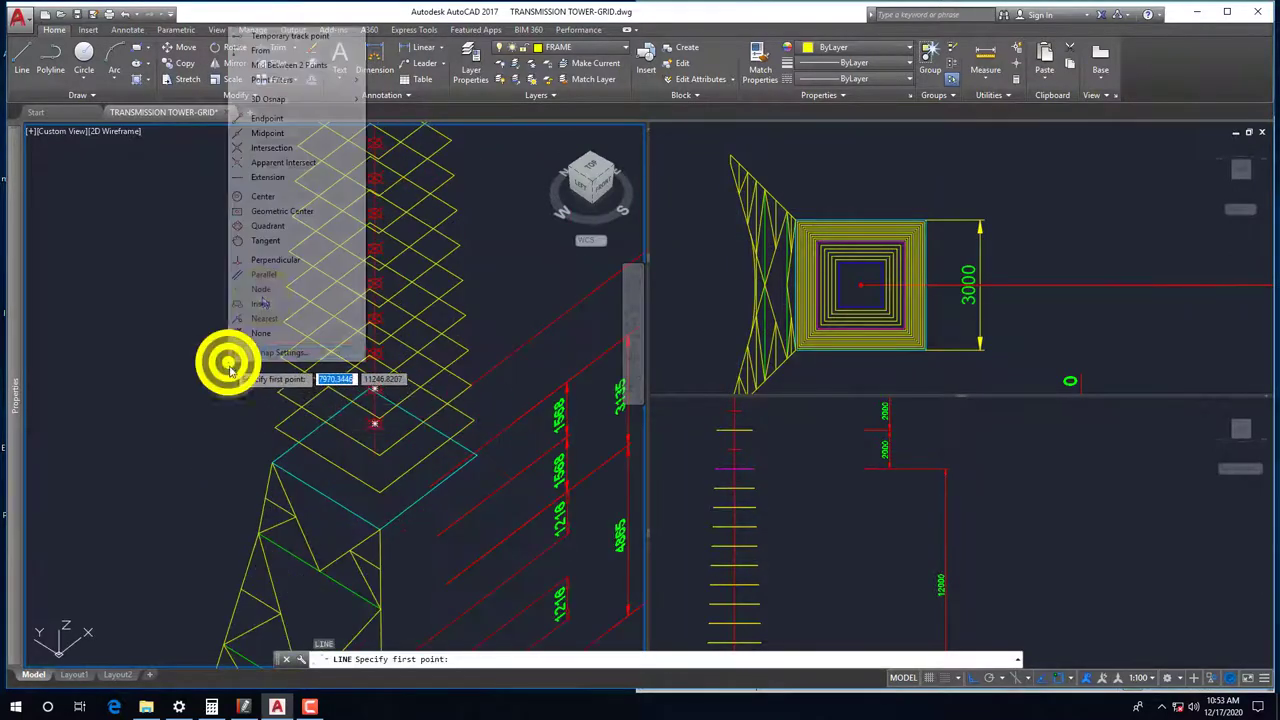
left_click(265, 118)
left_click(272, 468)
scroll(305, 530, "down", 2)
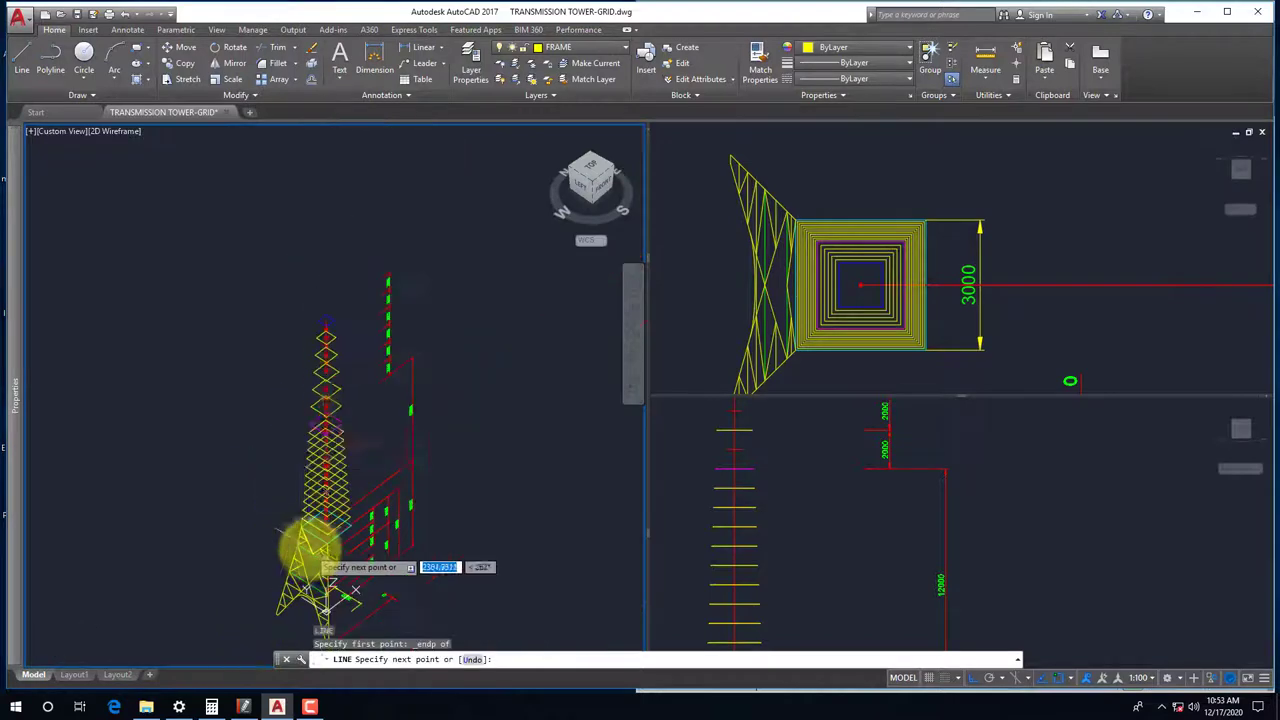
scroll(309, 306, "up", 3)
right_click(281, 290, "shift")
left_click(310, 372)
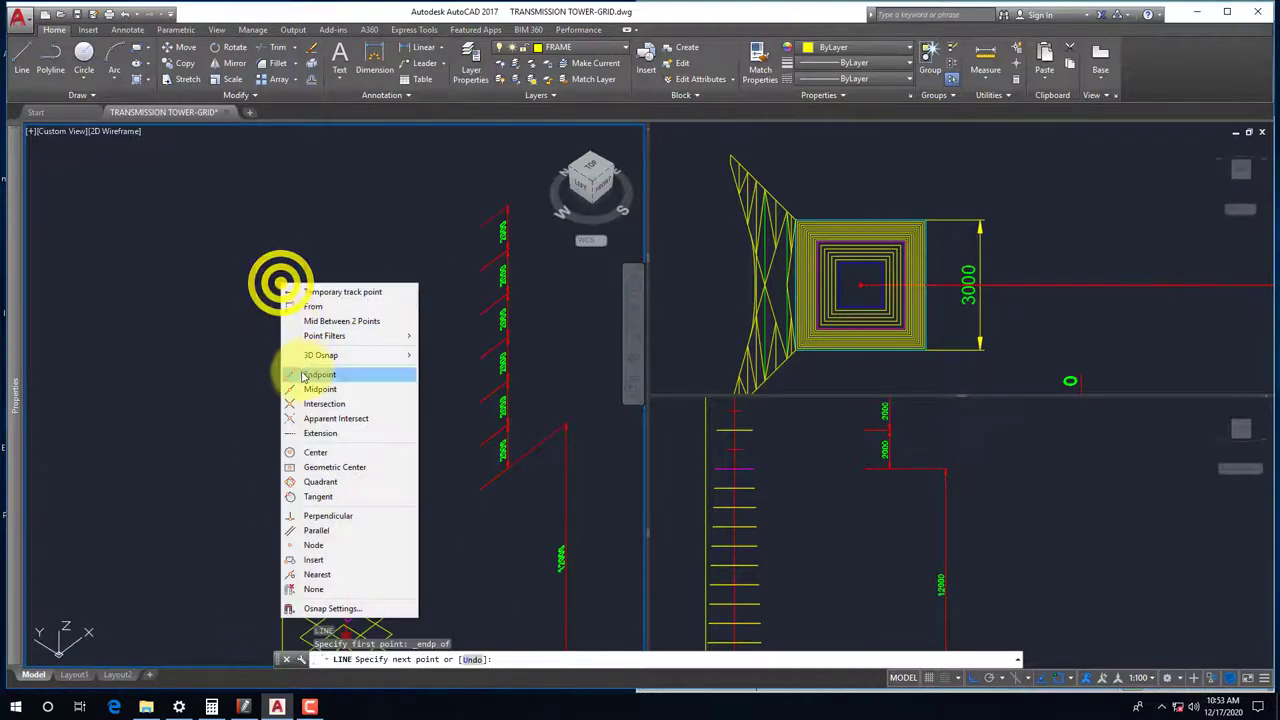
left_click(345, 328)
key("Return")
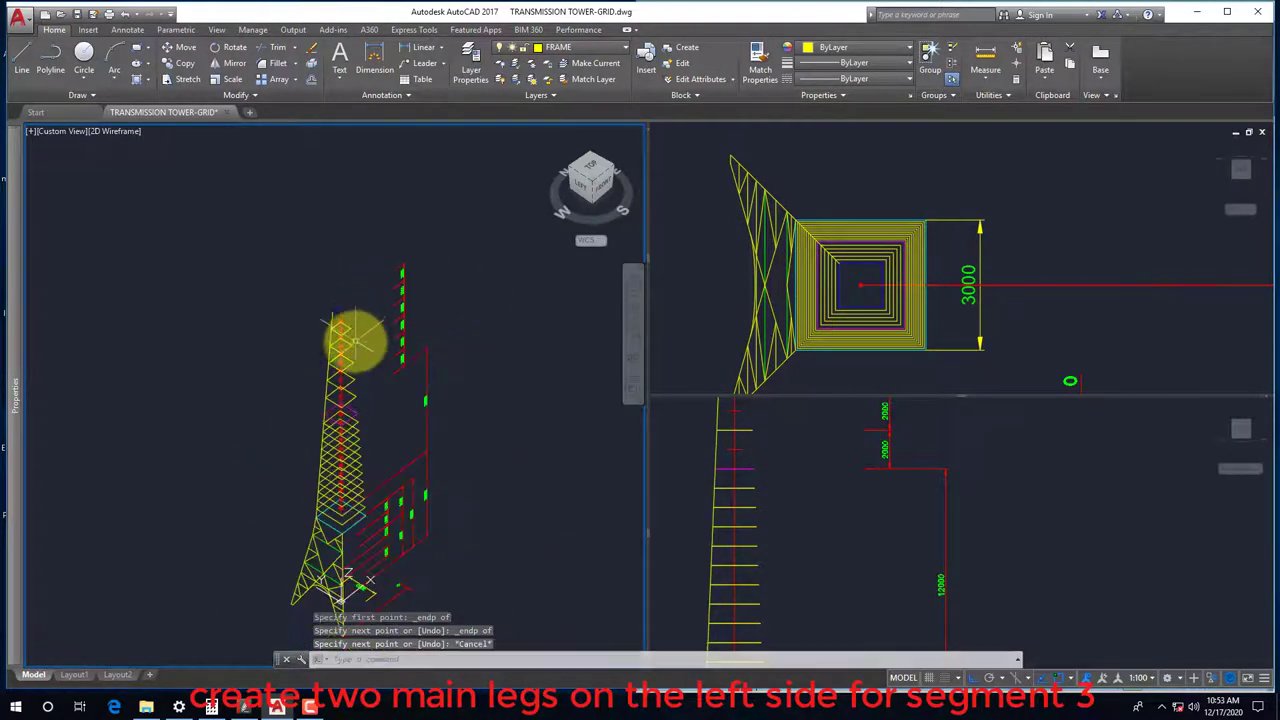
scroll(340, 322, "down", 1)
key("Return")
scroll(336, 320, "up", 2)
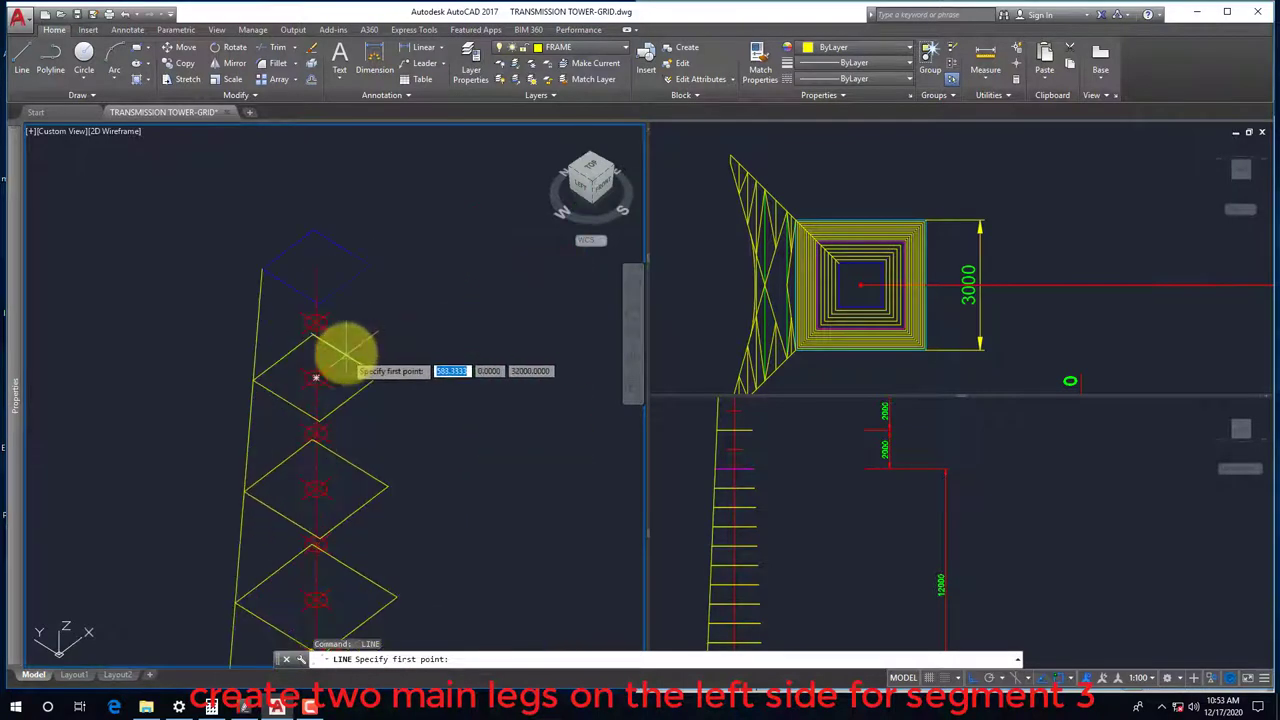
key("Escape")
Hide the red centre lines in the top view
left_click(852, 303)
scroll(855, 298, "up", 2)
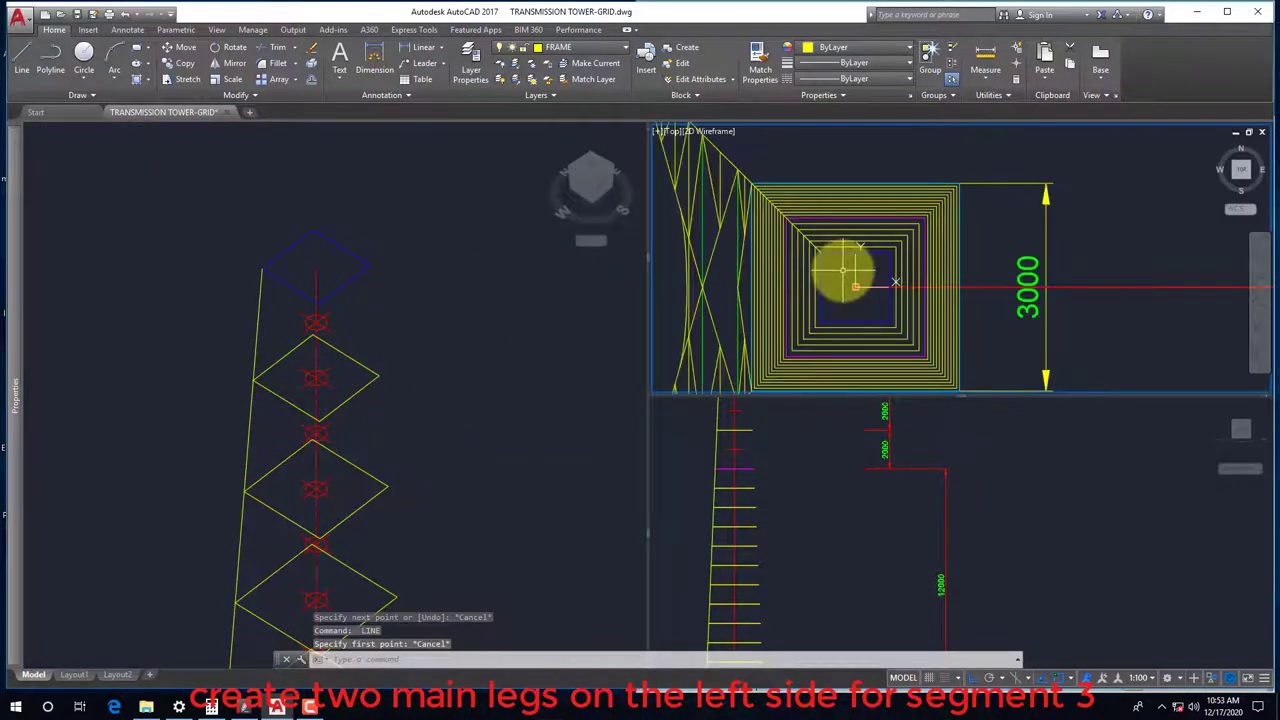
left_click(860, 292)
right_click(834, 268)
mouse_move(867, 328)
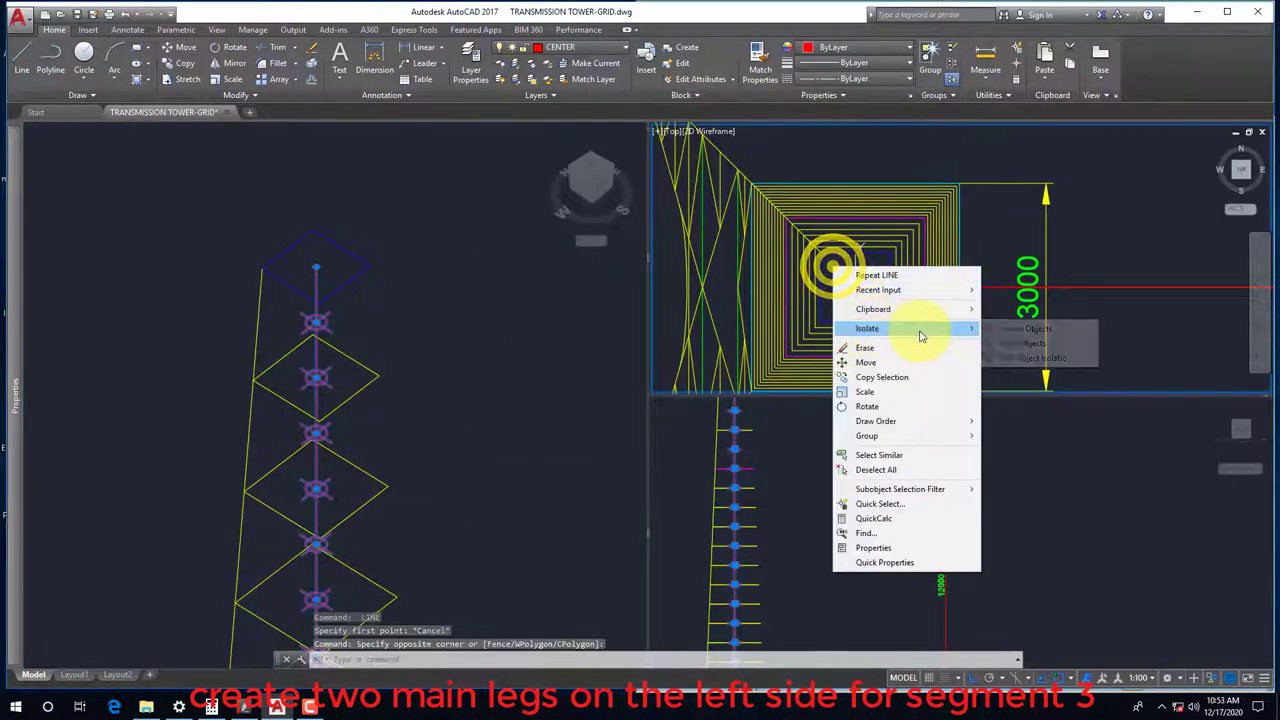
left_click(1000, 343)
left_click(443, 334)
Draw the second left leg from the upper to the lower level corner, then orbit to check
key("space")
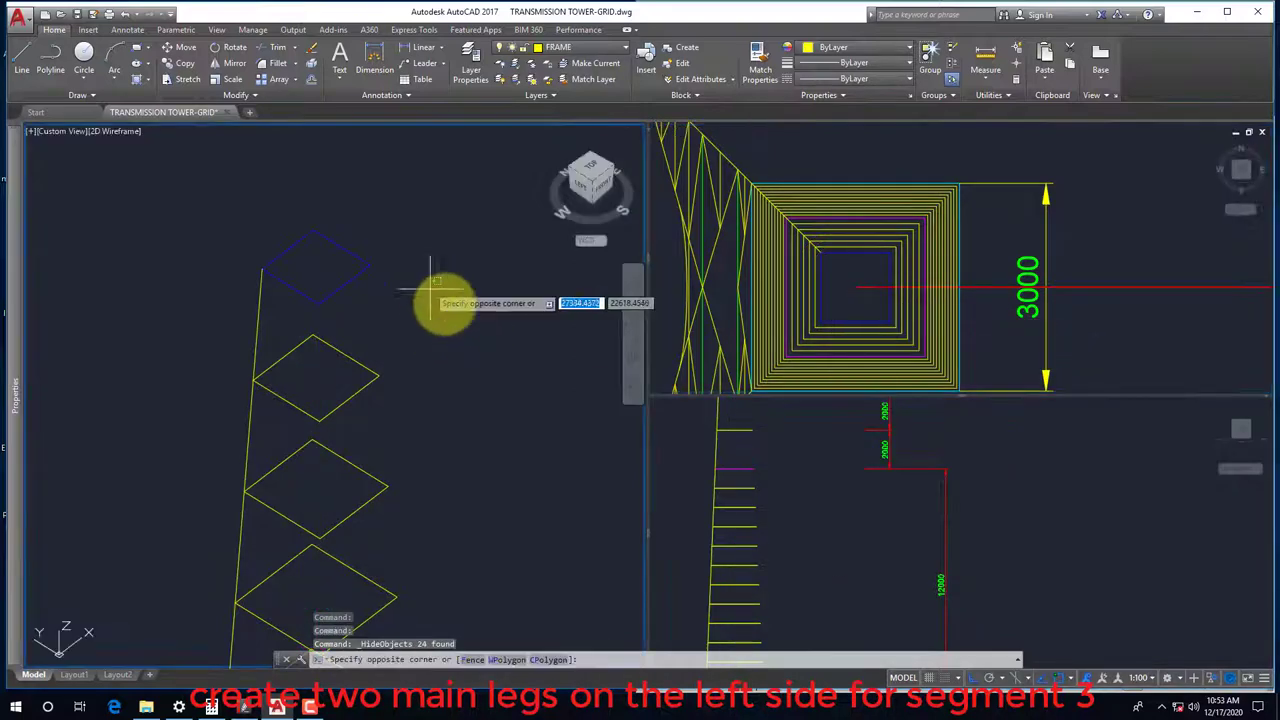
right_click(392, 224, "shift")
left_click(440, 316)
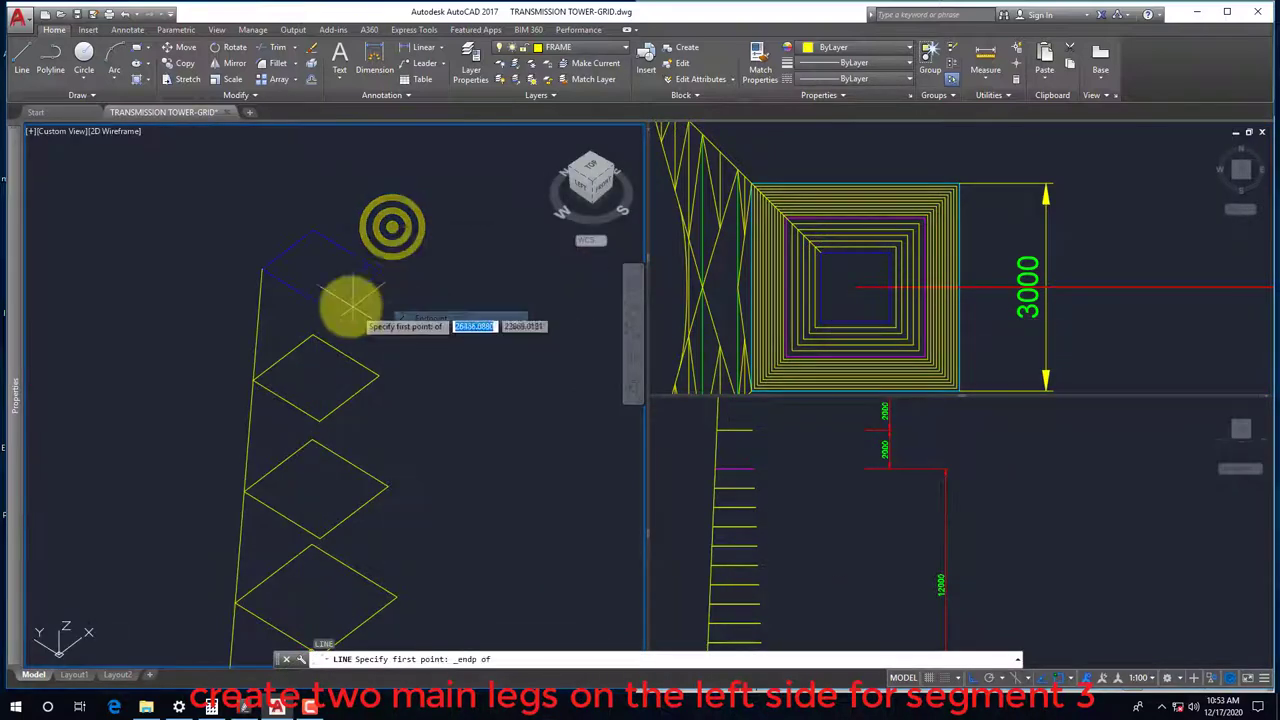
left_click(323, 297)
scroll(320, 310, "down", 3)
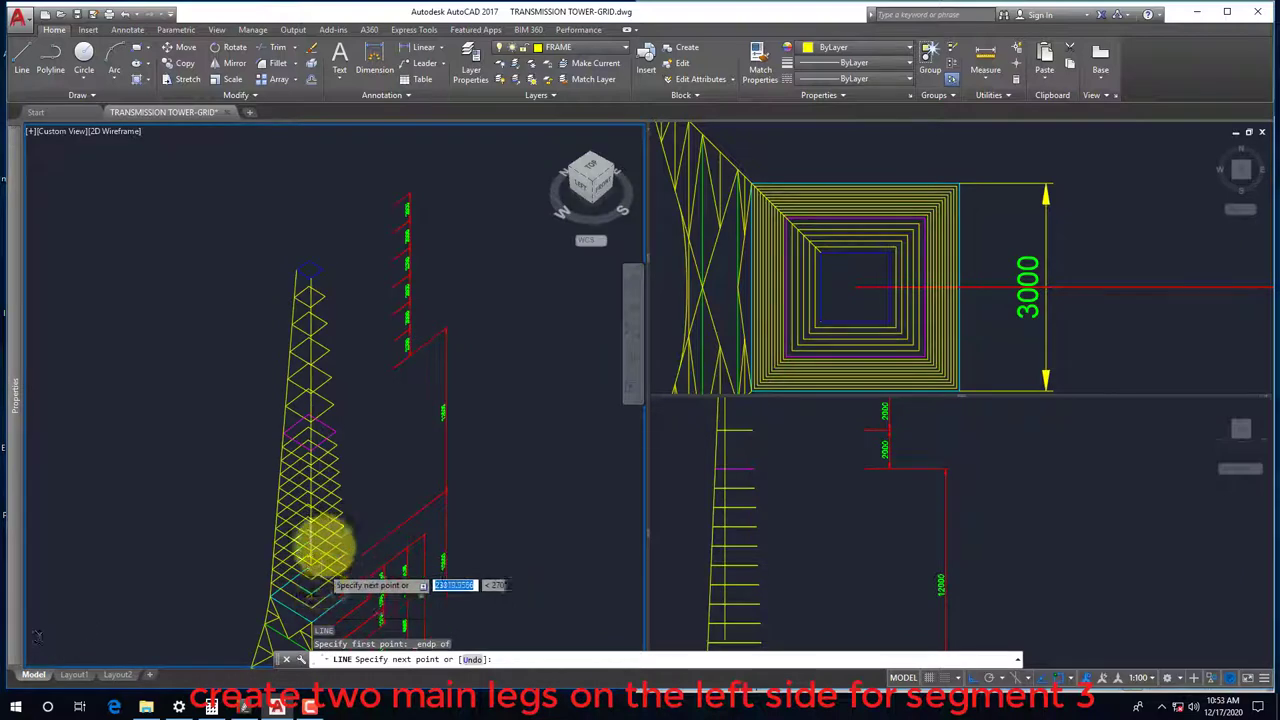
scroll(314, 537, "up", 4)
scroll(300, 445, "down", 2)
scroll(290, 520, "up", 3)
right_click(296, 598, "shift")
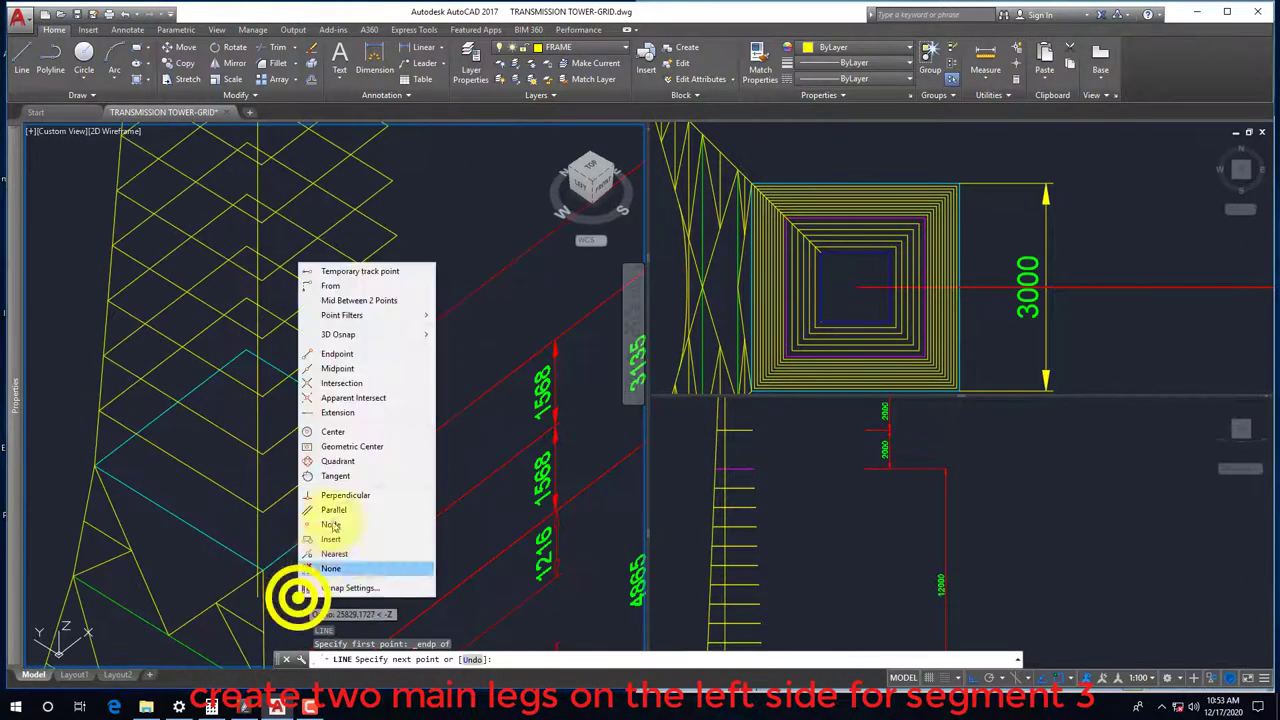
left_click(334, 356)
left_click(291, 523)
key("Escape")
scroll(354, 509, "down", 3)
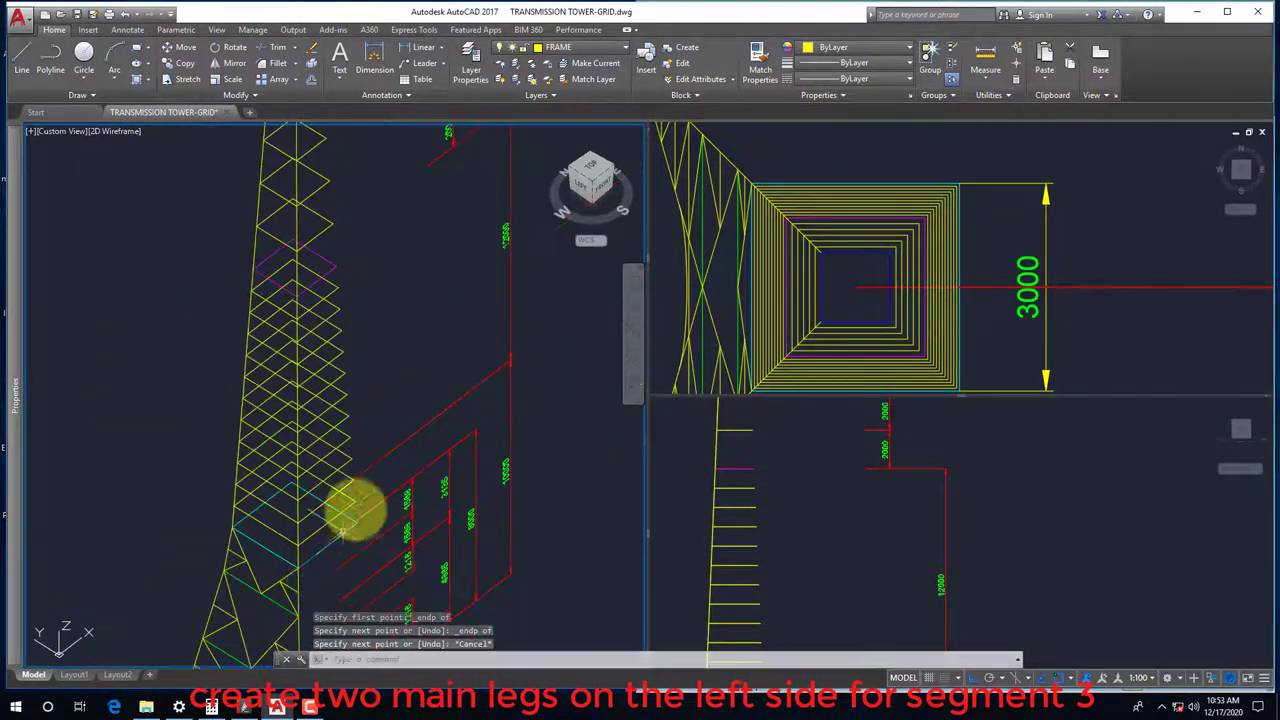
middle_click_drag(310, 460, 285, 395, "shift")
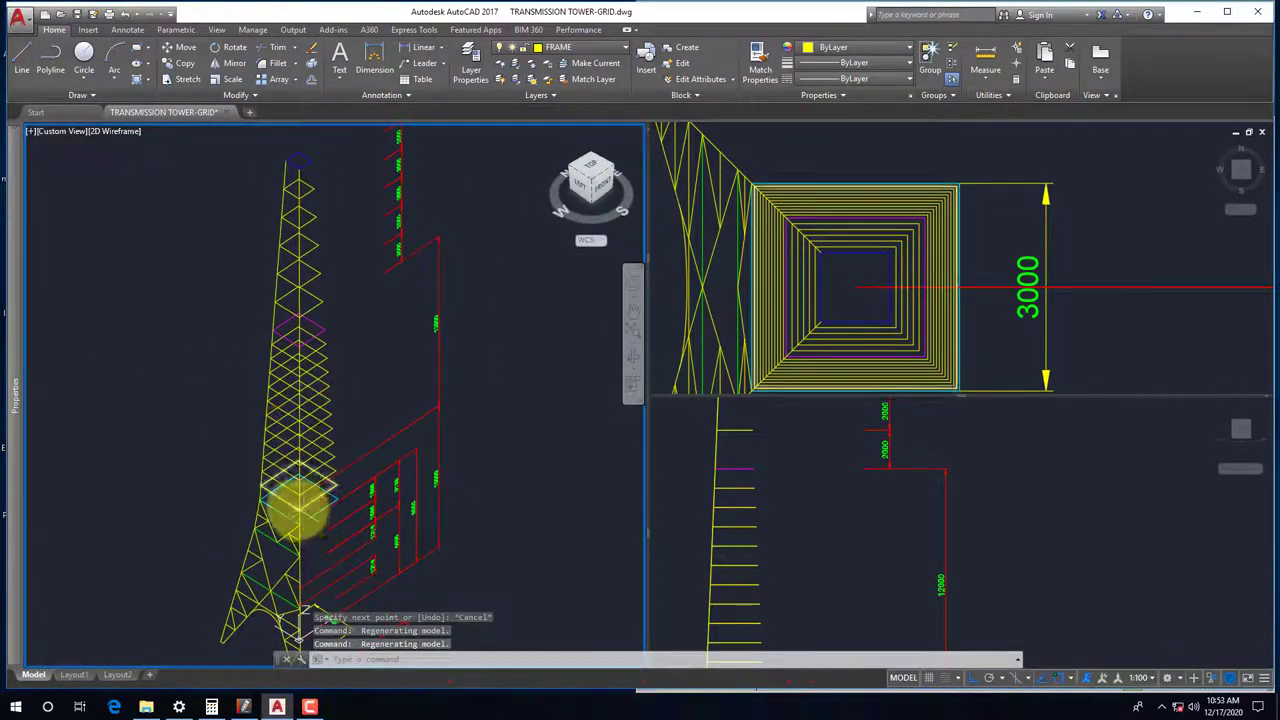
scroll(305, 512, "up", 3)
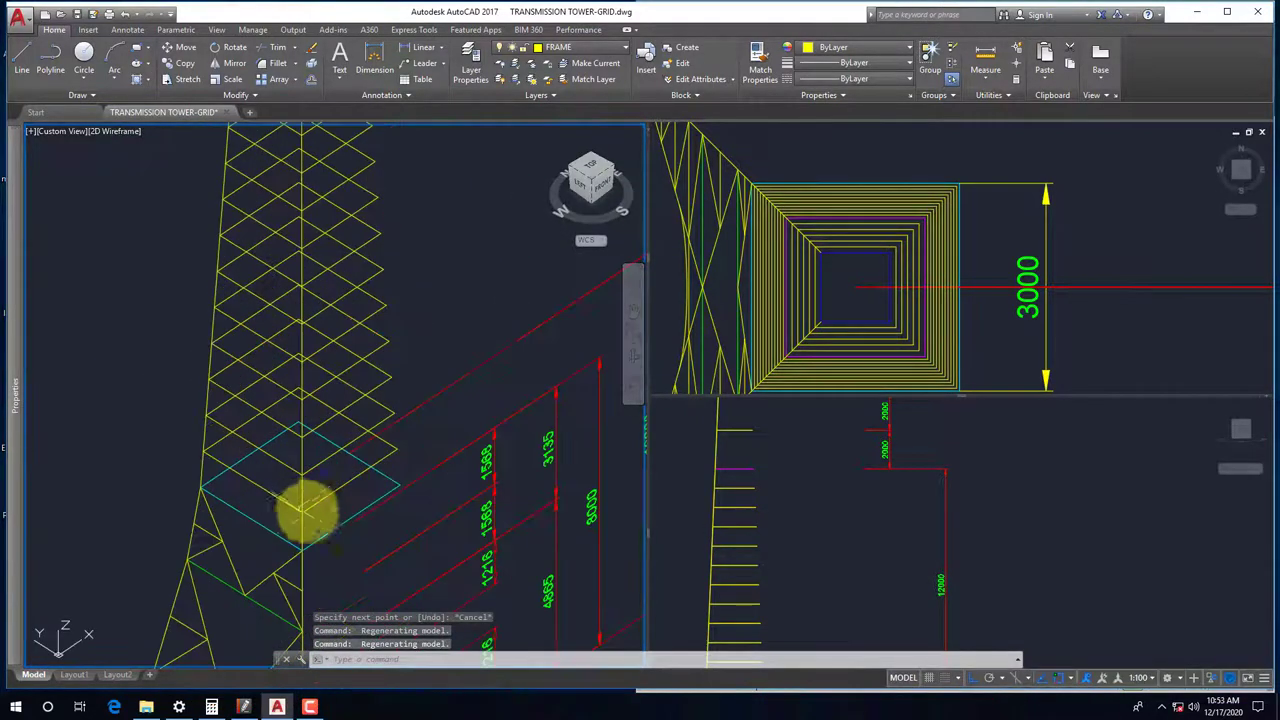
Mirror the level dimension stack across a mirror line in the front view
left_click(271, 449)
left_click(785, 480)
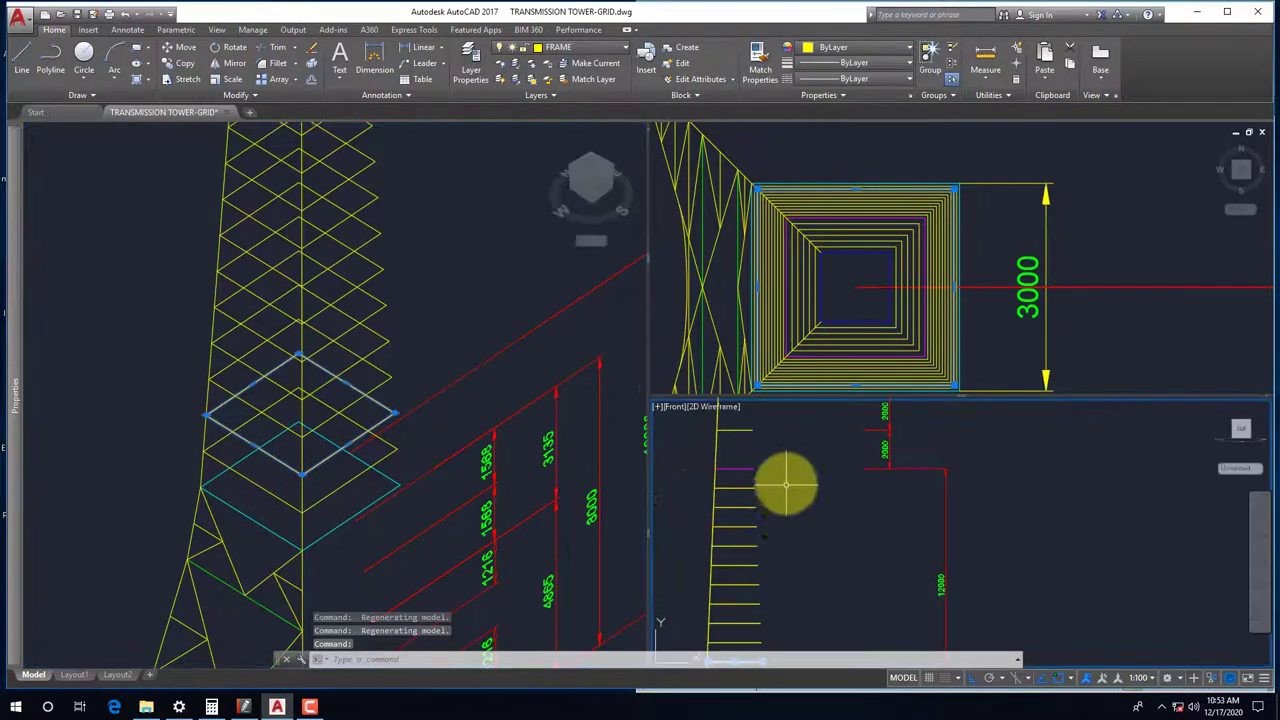
scroll(757, 557, "up", 2)
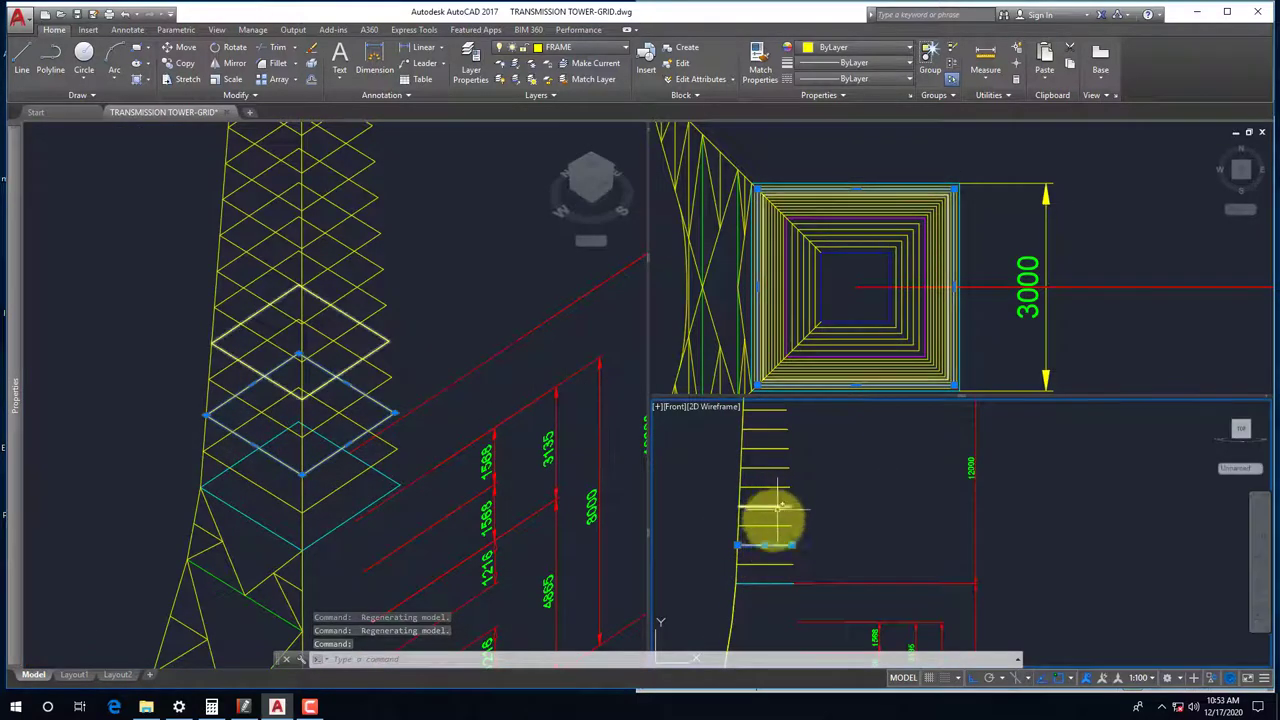
key("Escape")
scroll(771, 520, "down", 2)
left_click(916, 564)
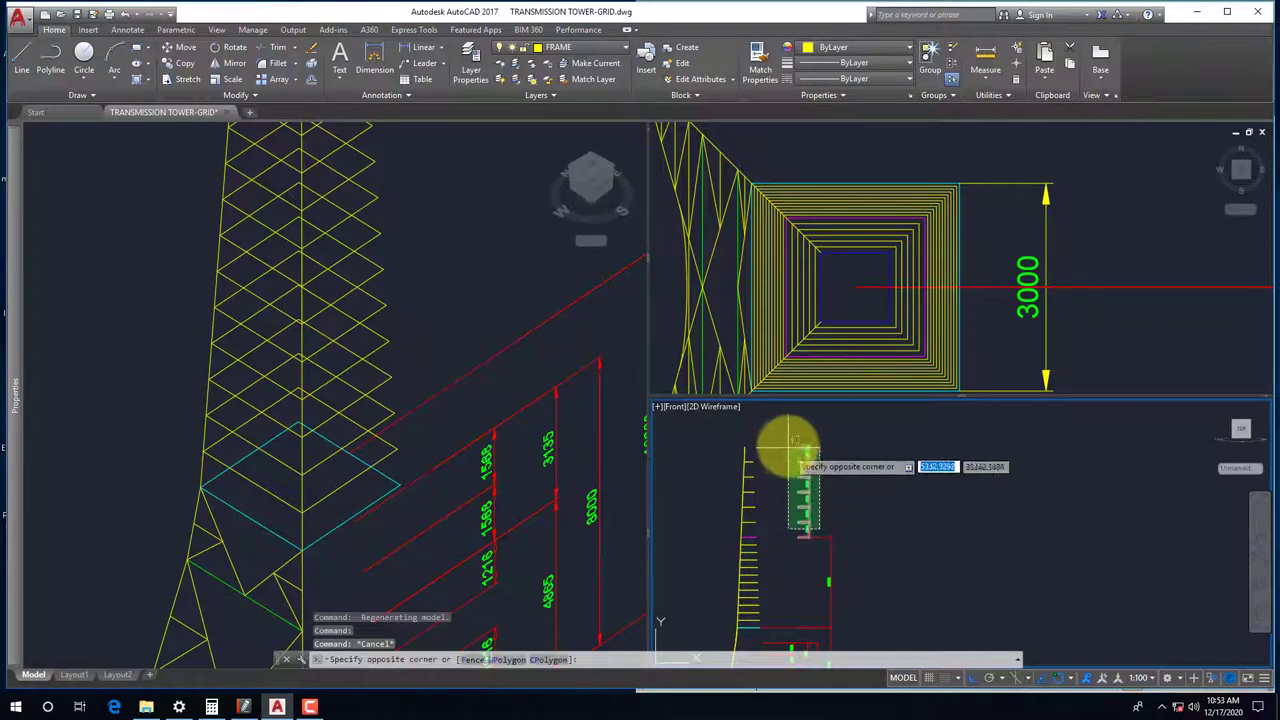
left_click(790, 445)
scroll(800, 530, "up", 2)
key("Return")
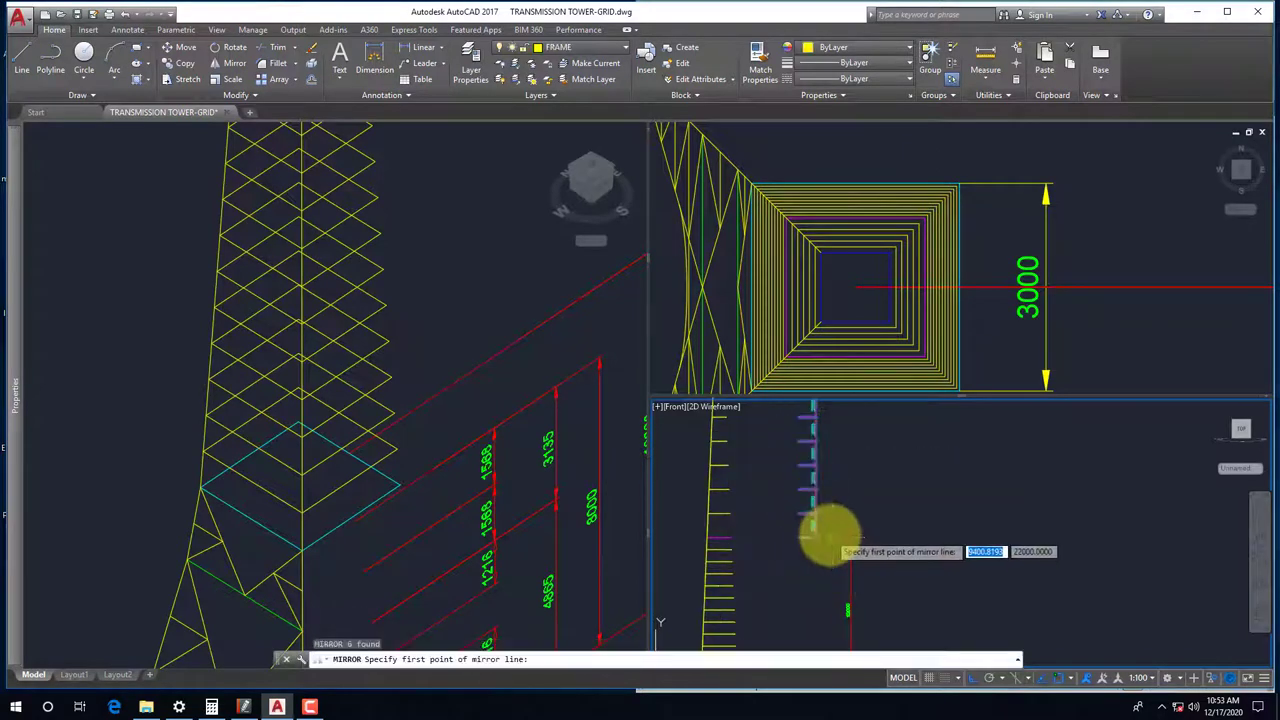
left_click(815, 538)
left_click(850, 525)
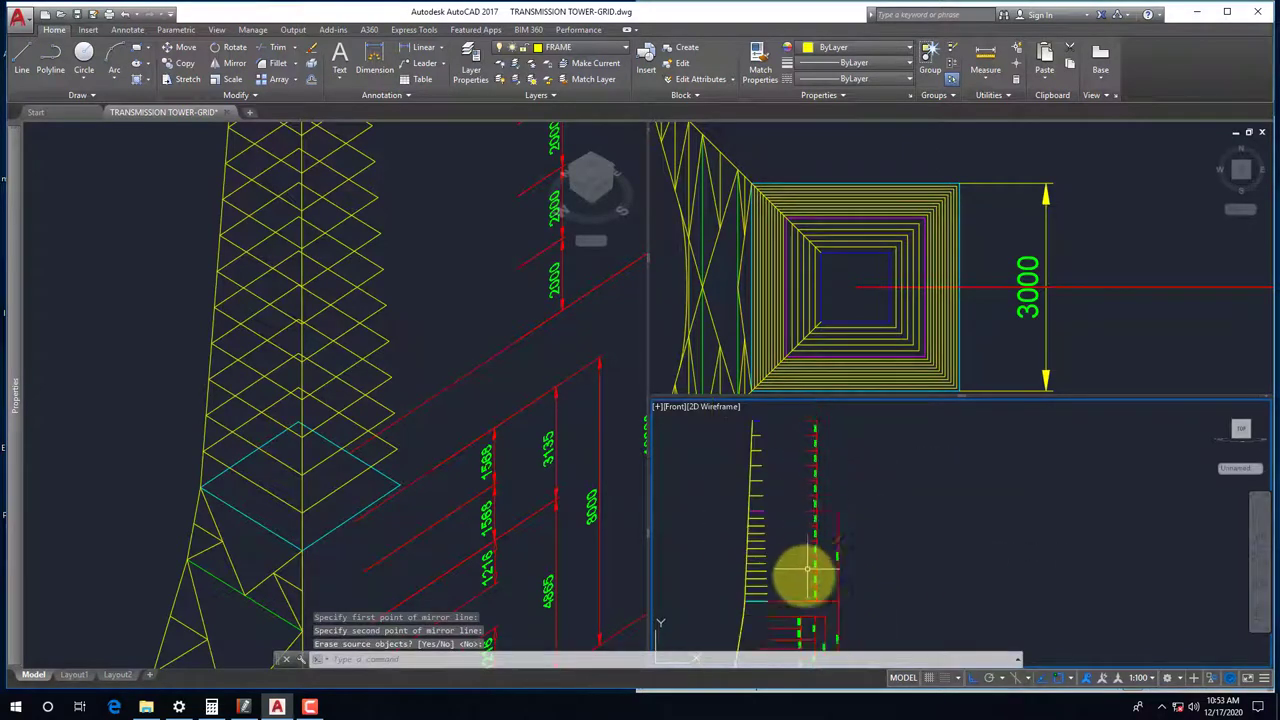
Recolour the third segment's level lines and squares magenta
scroll(738, 587, "down", 2)
left_click(710, 562)
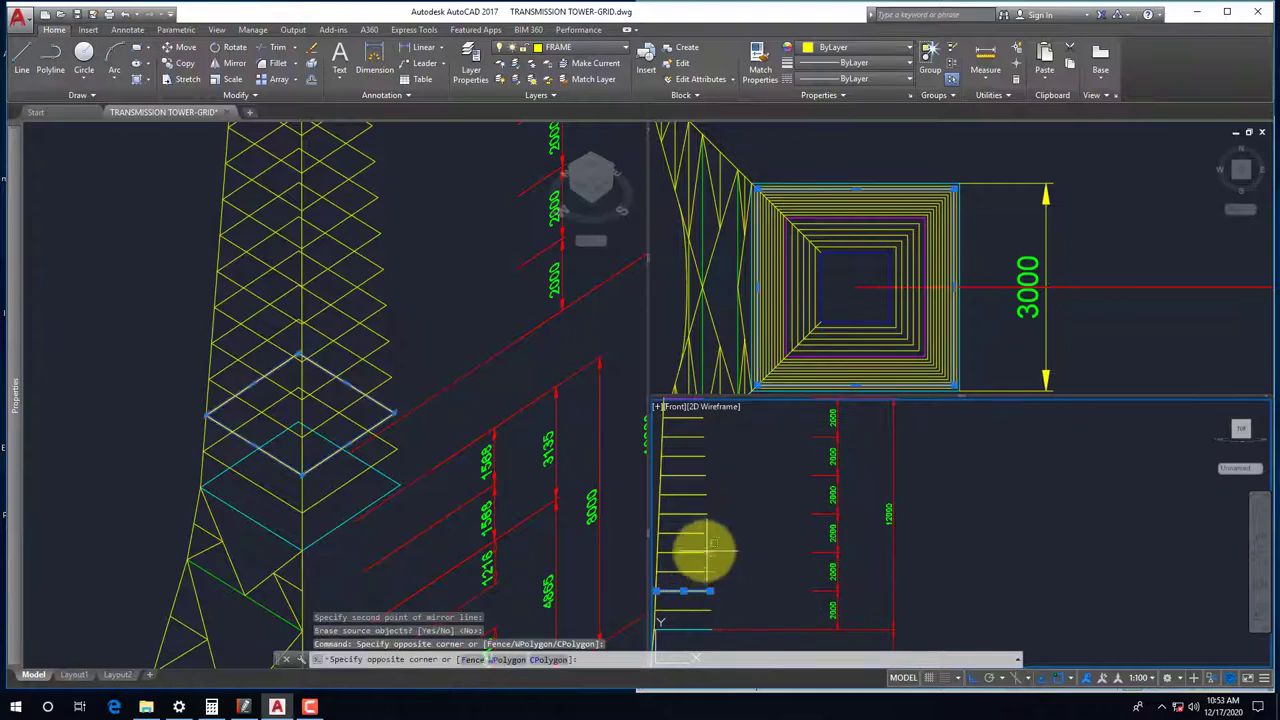
left_click(718, 530)
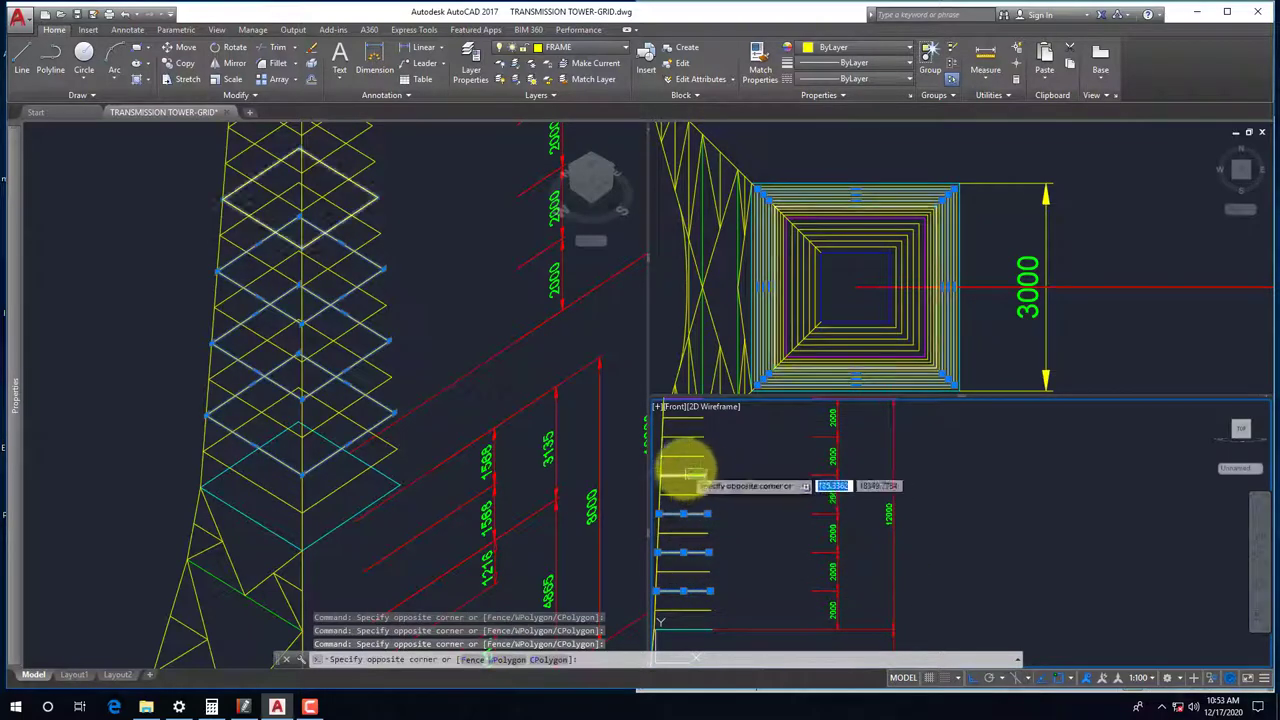
left_click(690, 472)
left_click(705, 434)
scroll(730, 467, "down", 2)
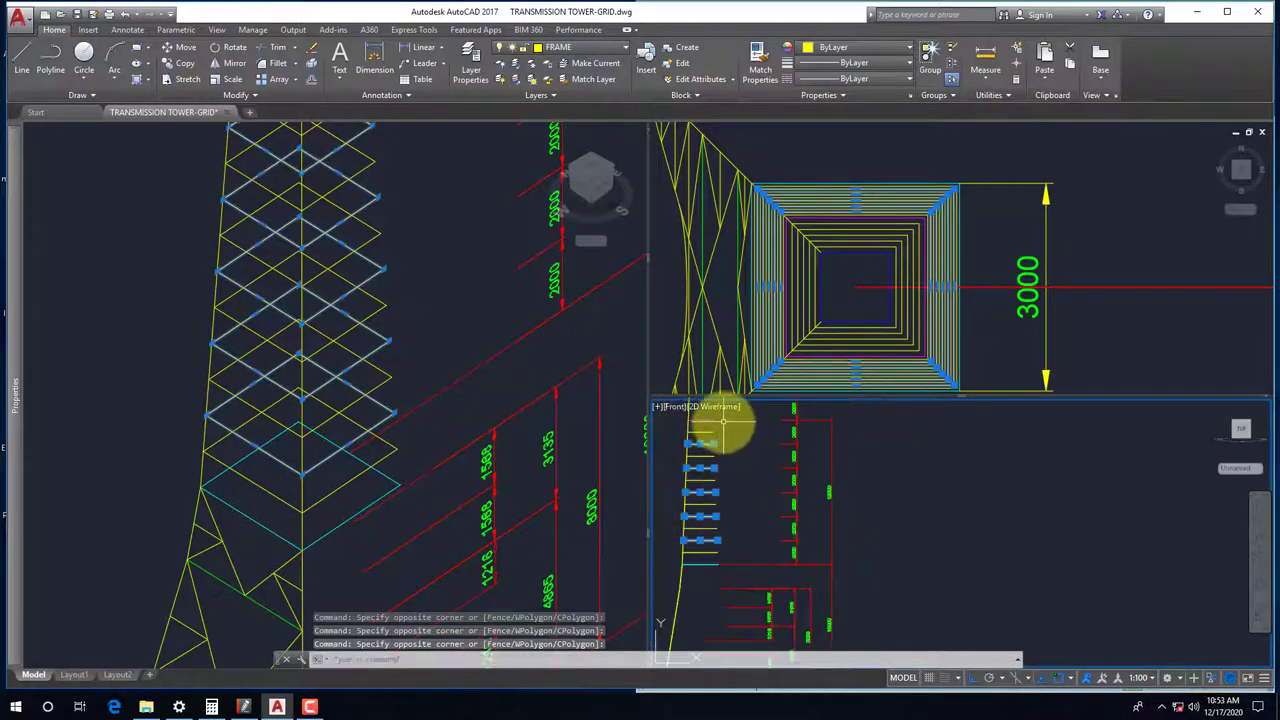
left_click(555, 48)
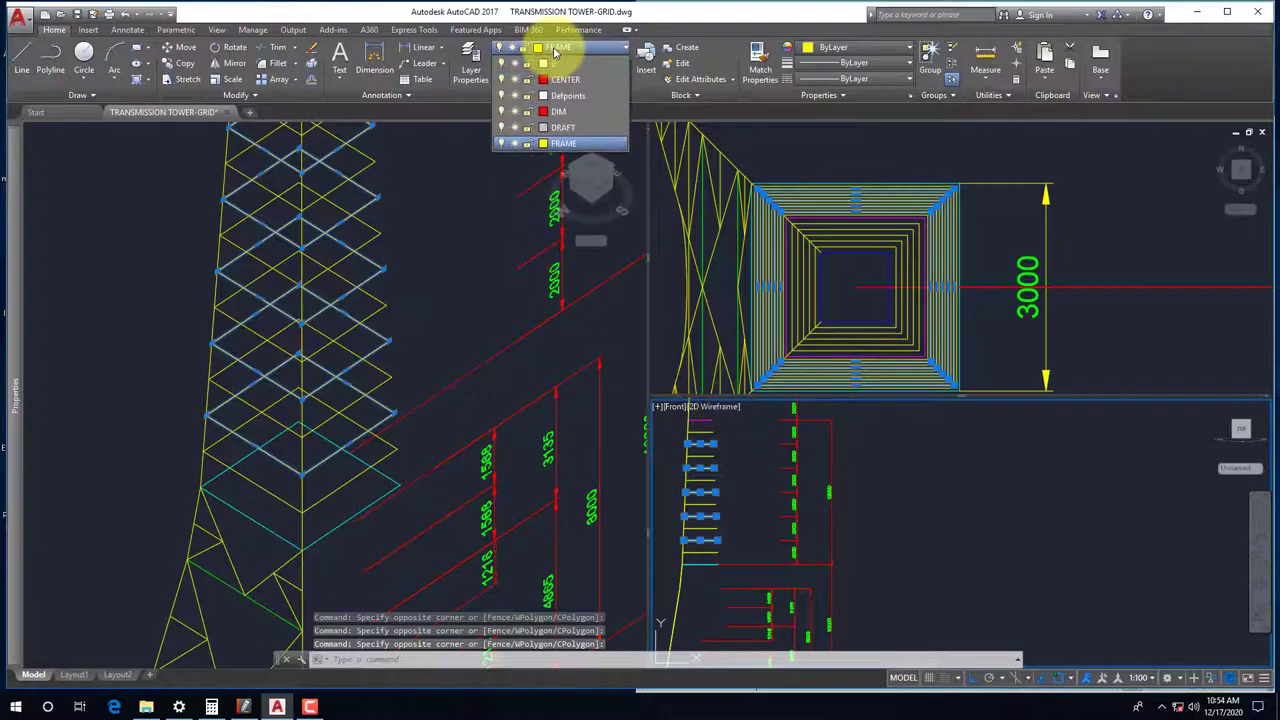
left_click(848, 46)
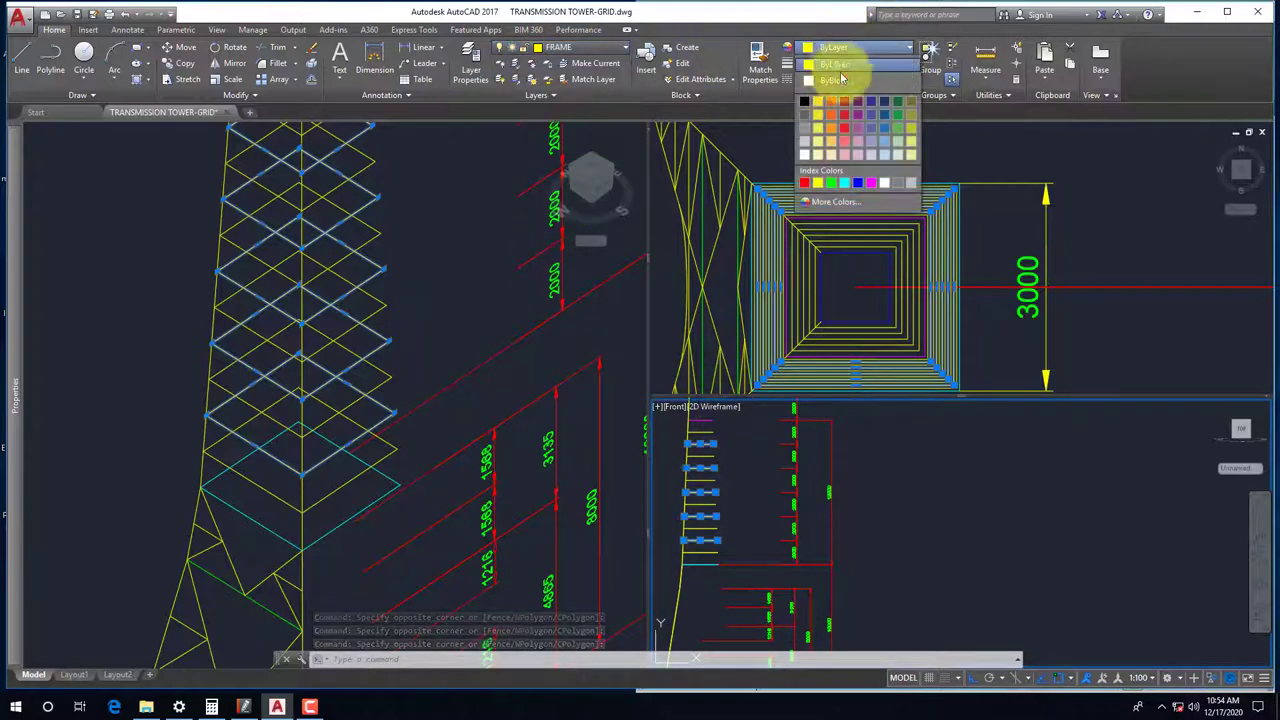
left_click(869, 183)
key("Escape")
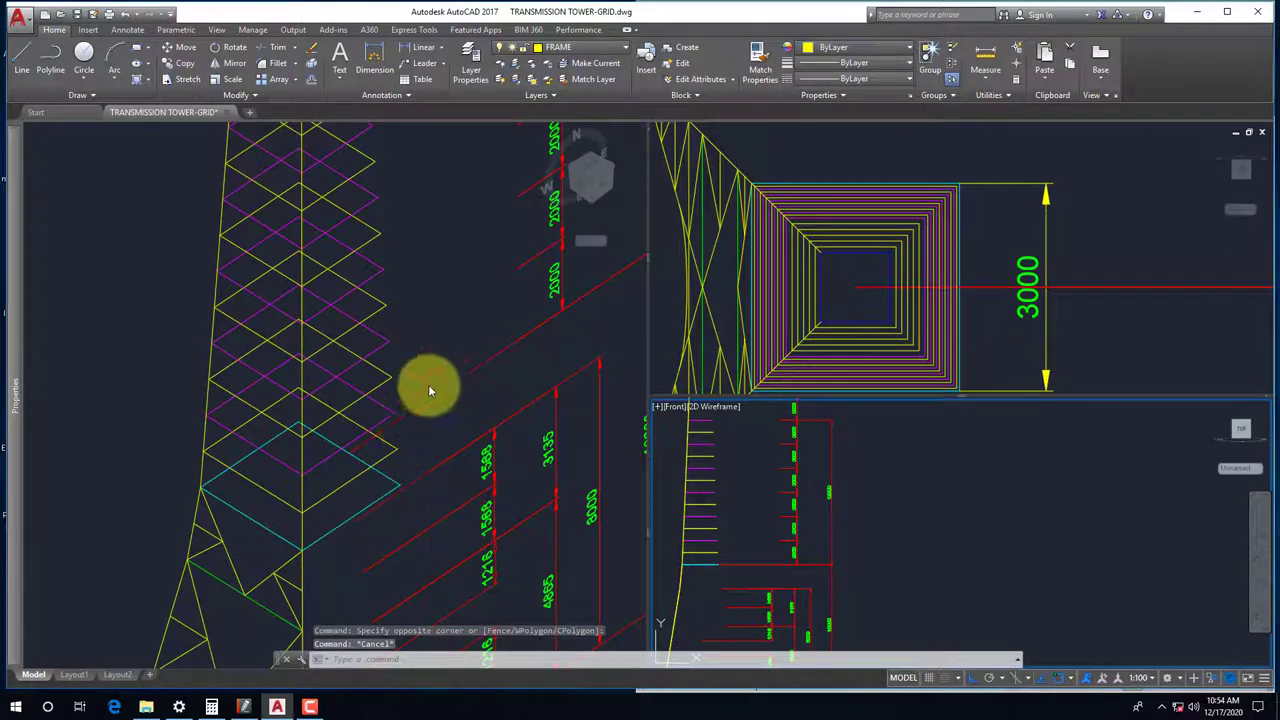
left_click(429, 391)
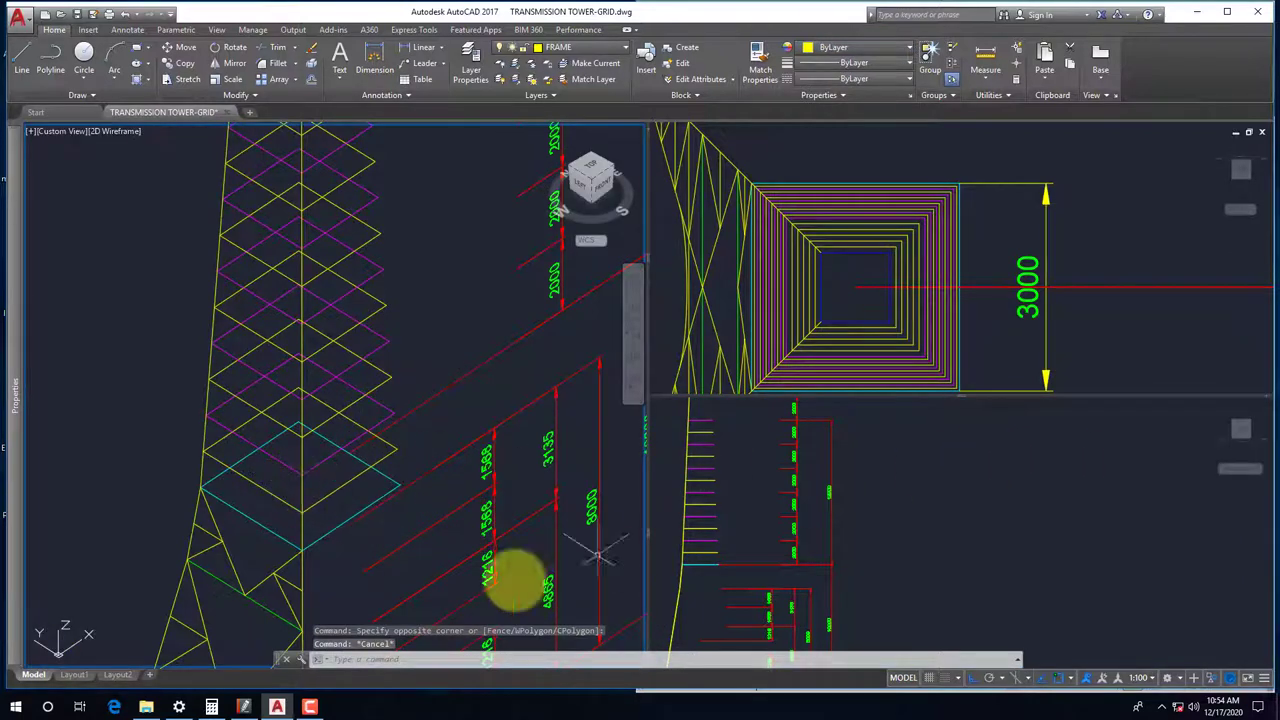
left_click(236, 708)
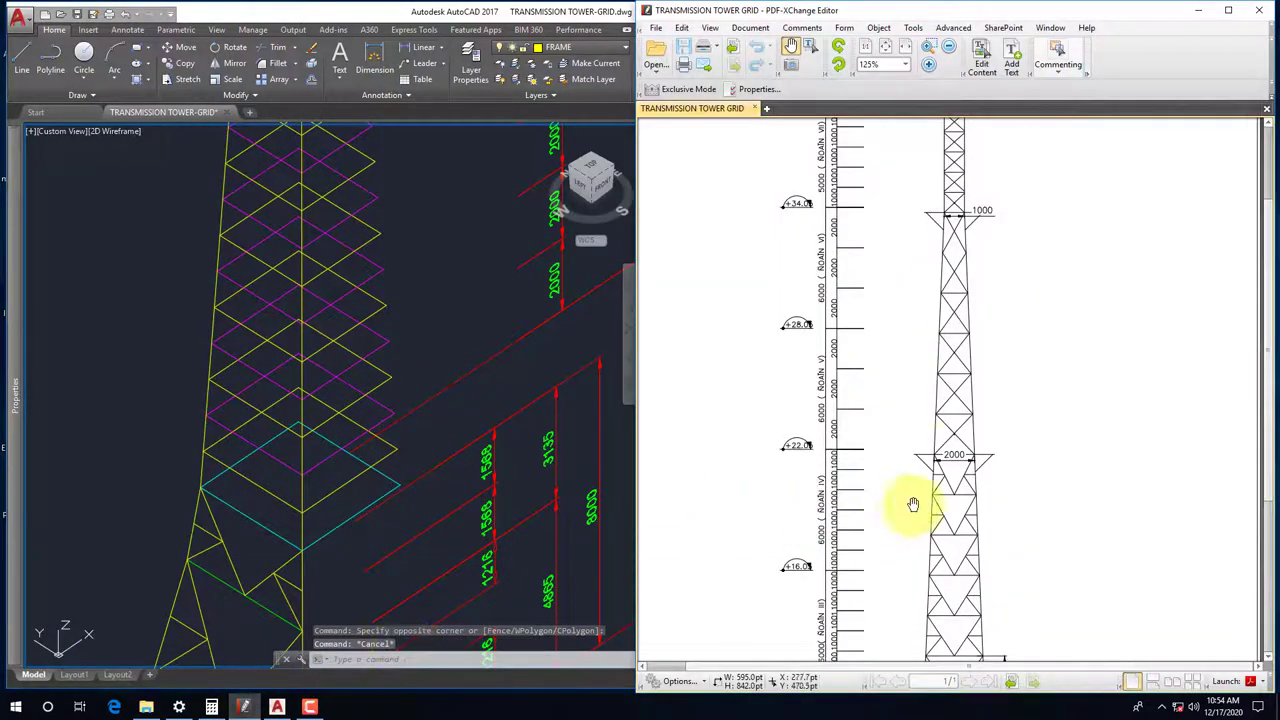
Zoom in on the reference drawing's 3000 and 3400 crossarm dimensions, then return to AutoCAD
scroll(920, 502, "up", 1)
scroll(955, 480, "down", 4)
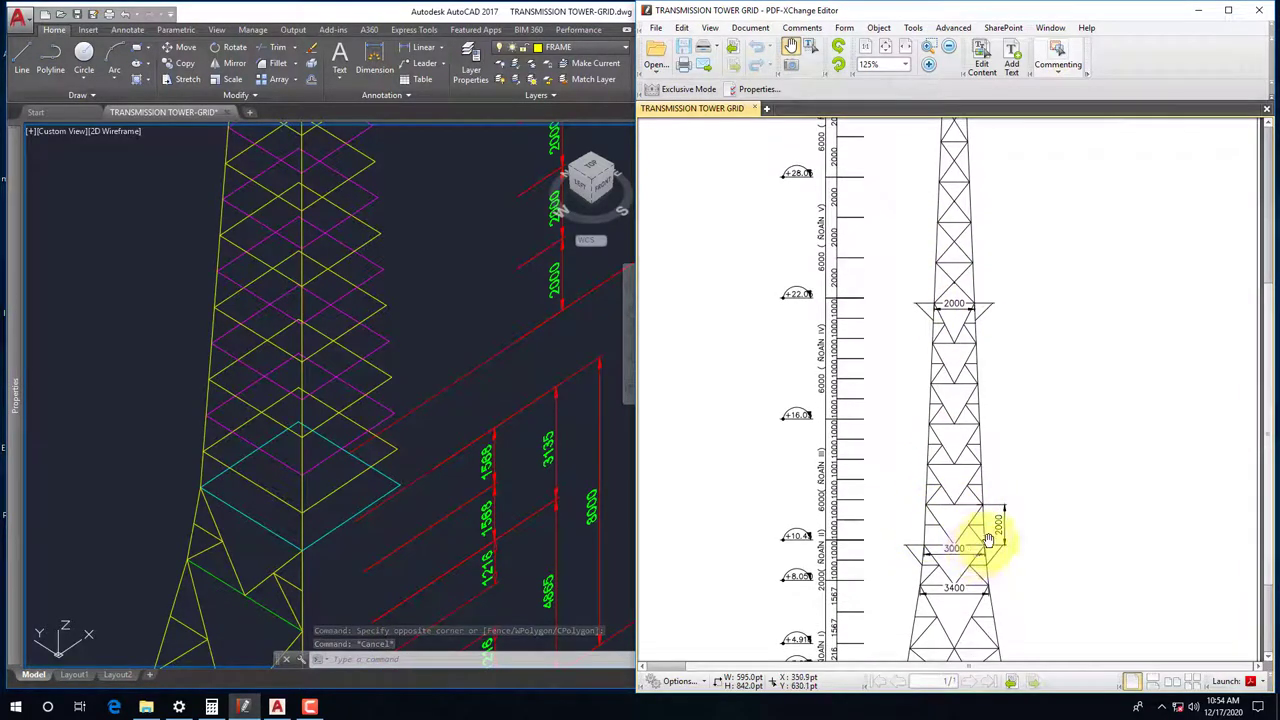
scroll(988, 540, "up", 3, "ctrl")
left_click_drag(954, 538, 941, 481)
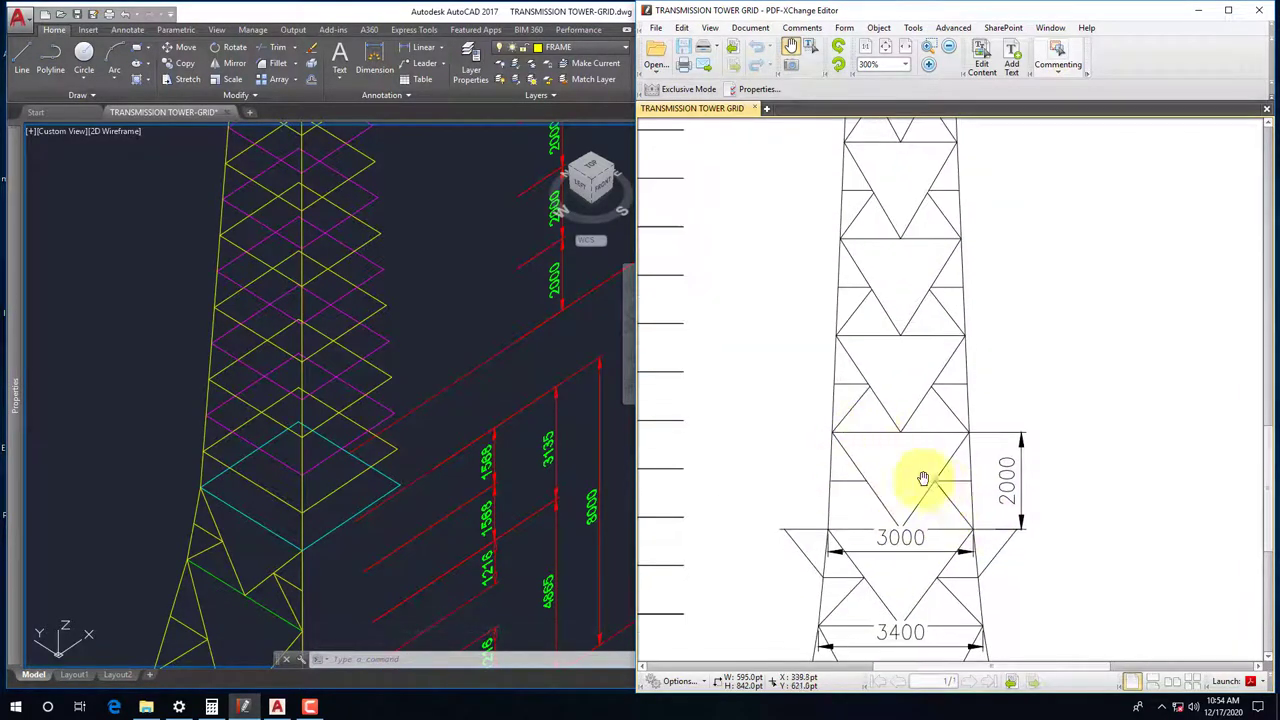
left_click(327, 516)
scroll(250, 505, "up", 3)
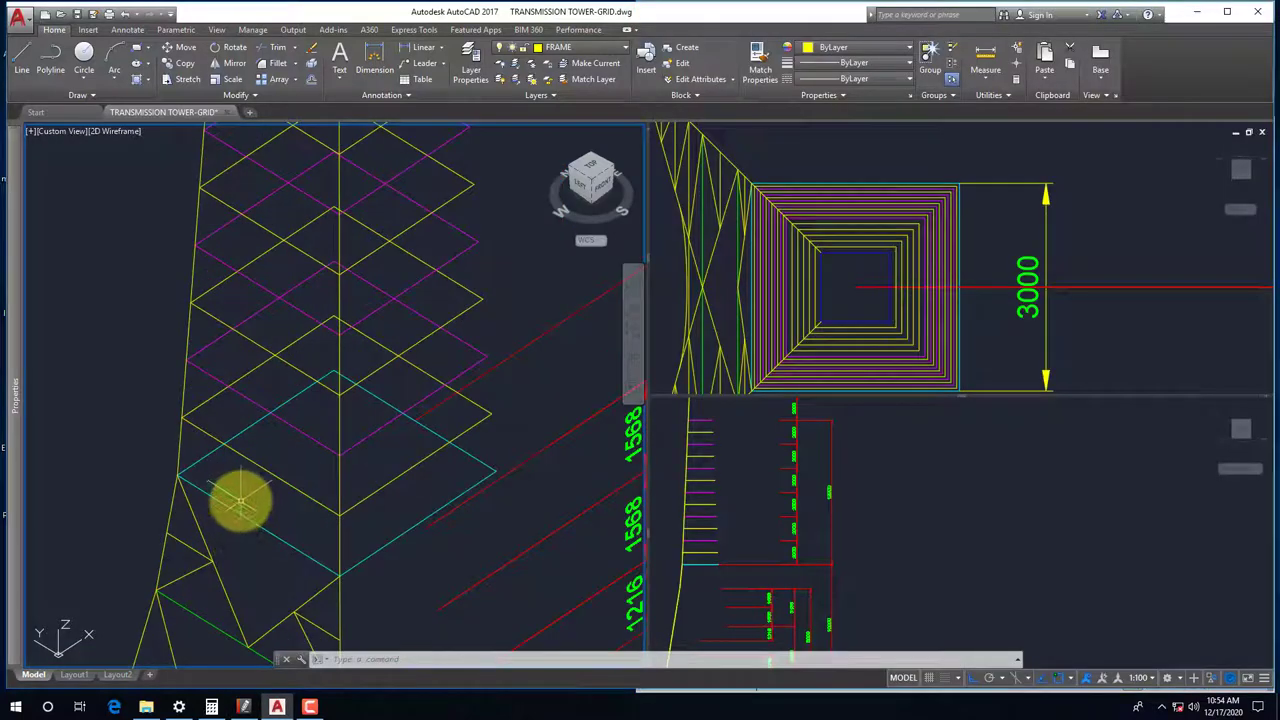
Draw a brace from a leg endpoint to a level-edge midpoint and on to the next leg endpoint
left_click(246, 704)
left_click(210, 530)
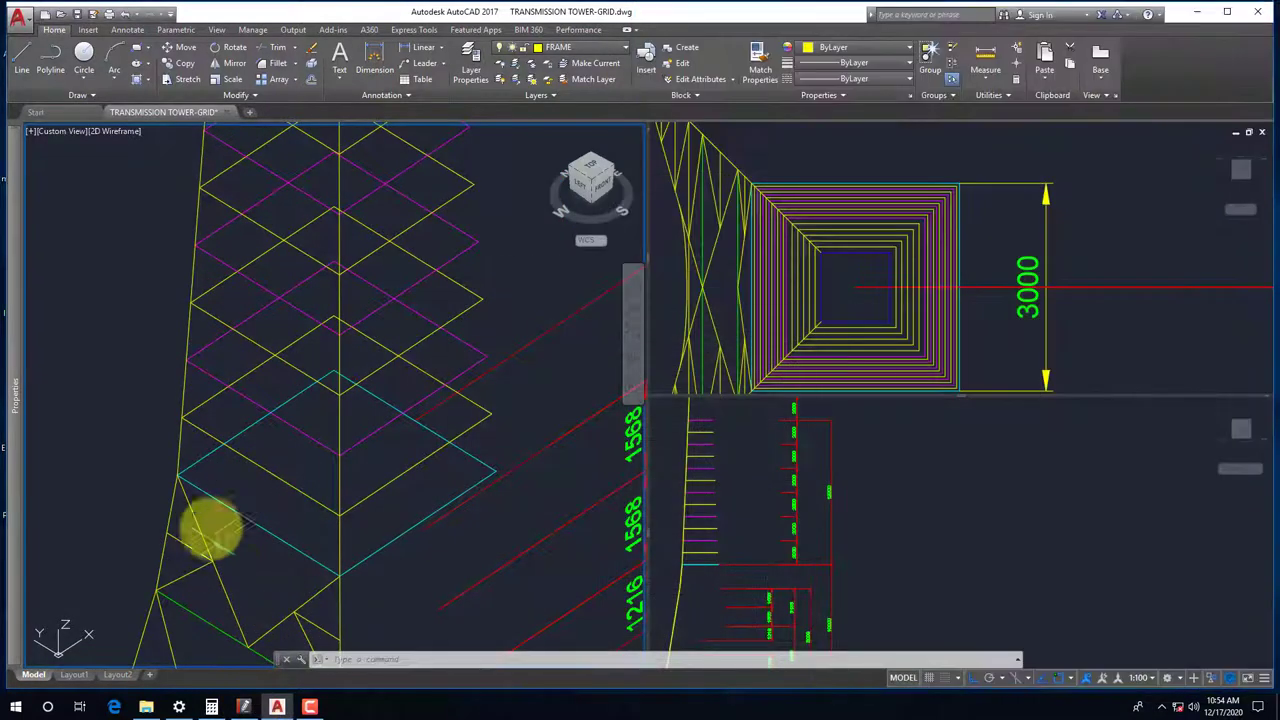
key("l")
key("Return")
right_click(128, 314, "shift")
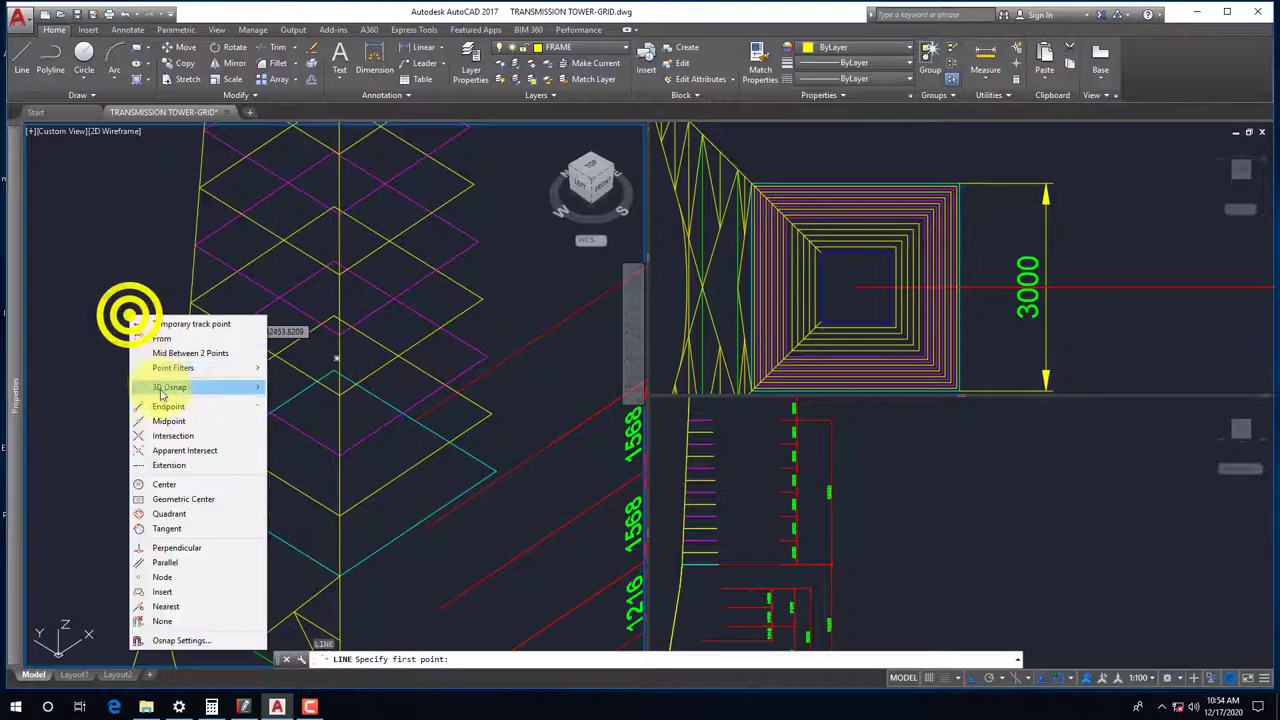
left_click(163, 400)
left_click(200, 385)
right_click(177, 417, "shift")
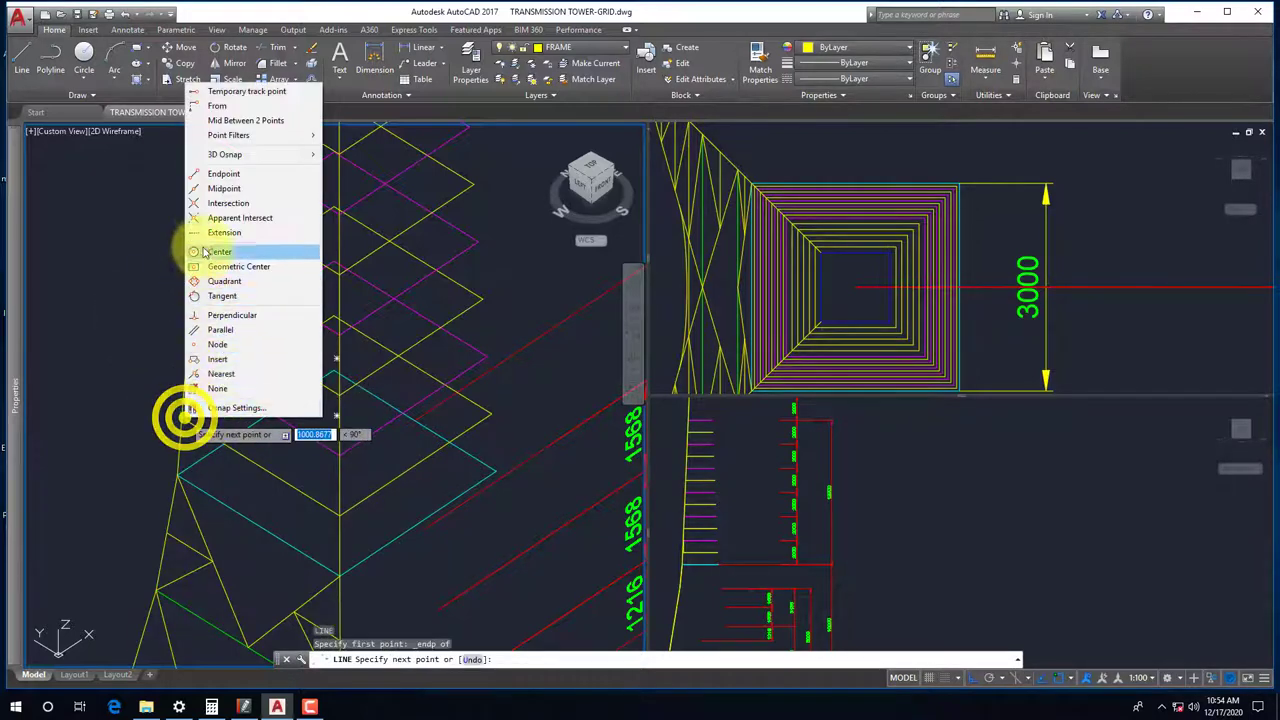
left_click(220, 188)
left_click(266, 570)
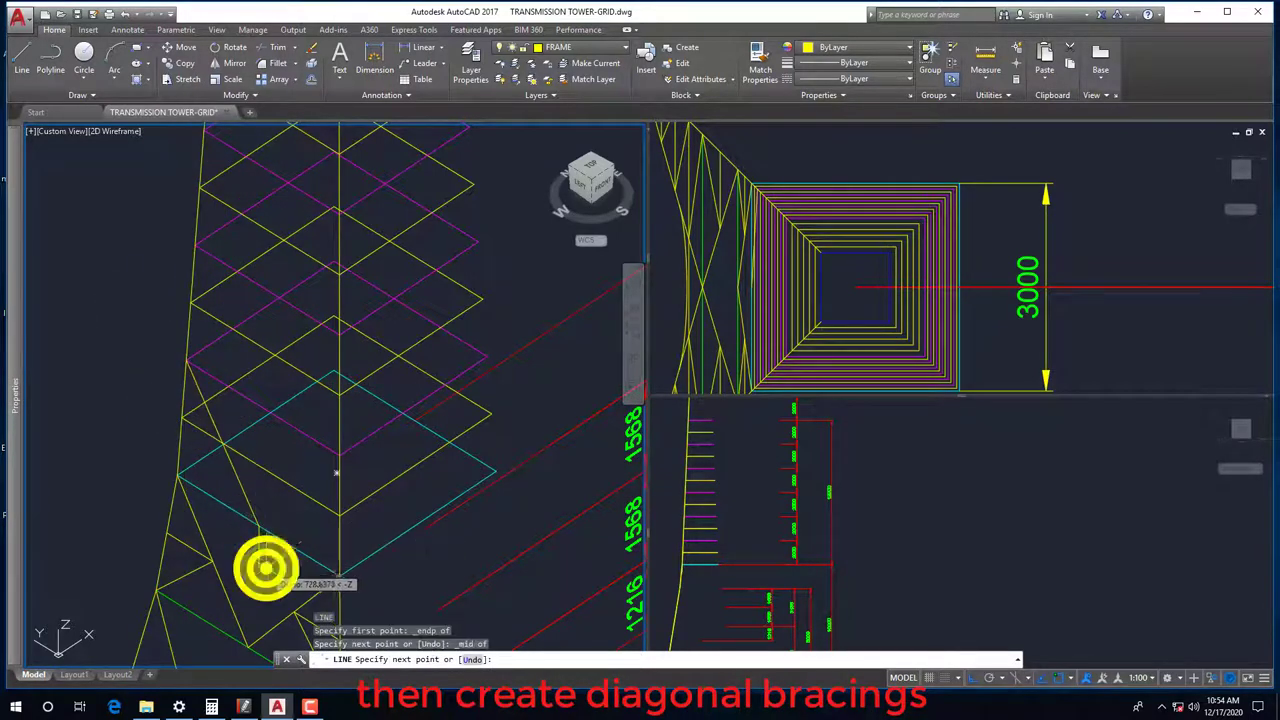
right_click(266, 570, "shift")
left_click(305, 336)
left_click(296, 400)
key("Escape")
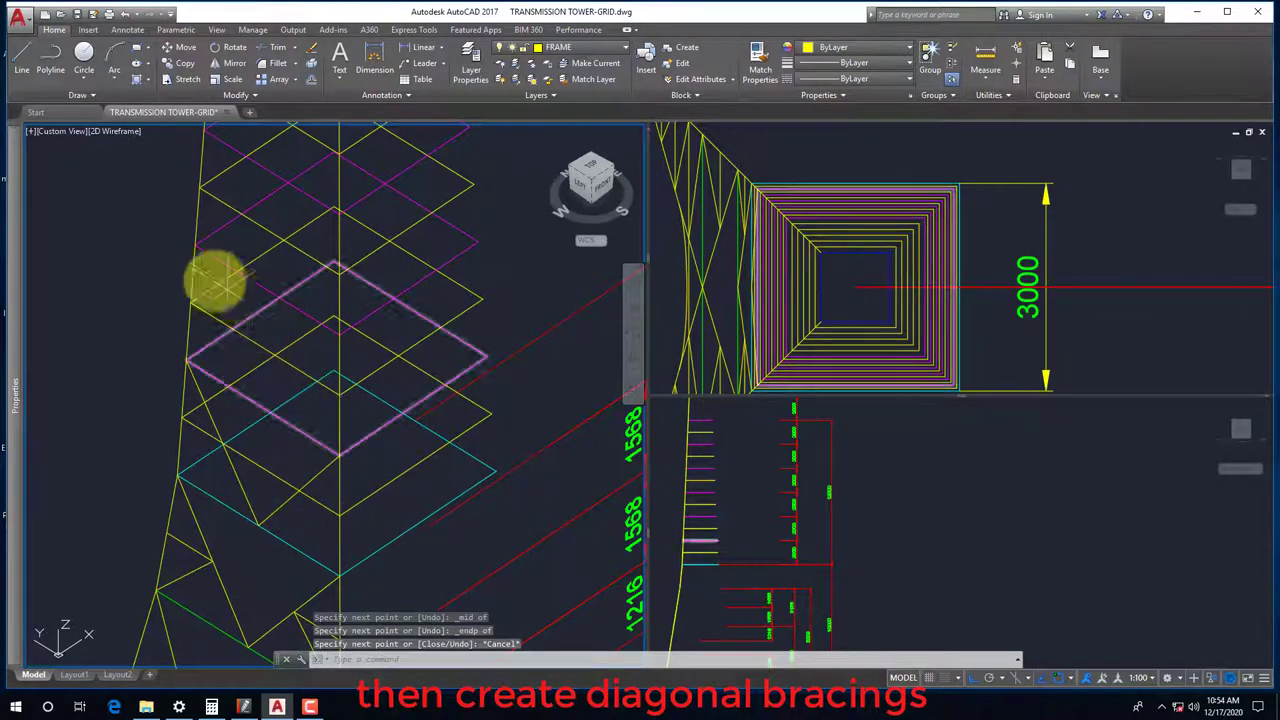
Draw a second brace from a tower corner through a midpoint to the next corner
key("Return")
right_click(103, 222, "shift")
left_click(155, 296)
left_click(229, 263)
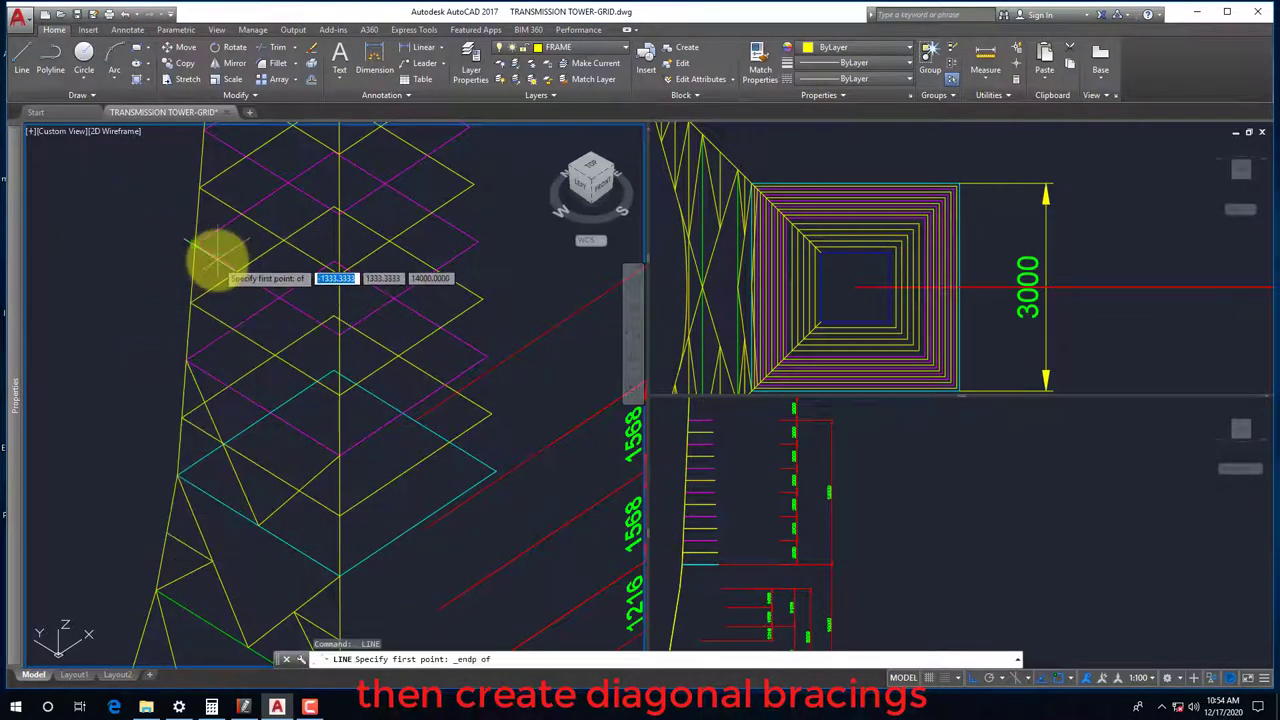
right_click(183, 290, "shift")
left_click(245, 396)
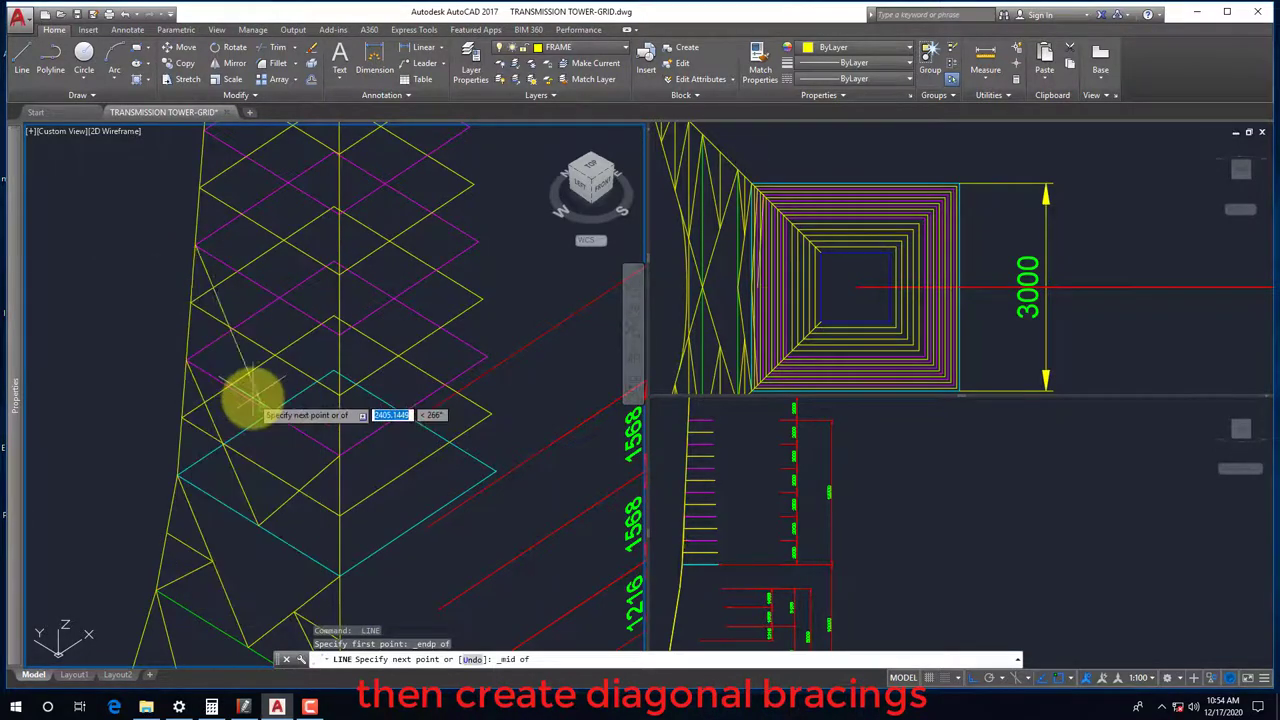
right_click(278, 385, "shift")
left_click(307, 145)
scroll(345, 310, "up", 2)
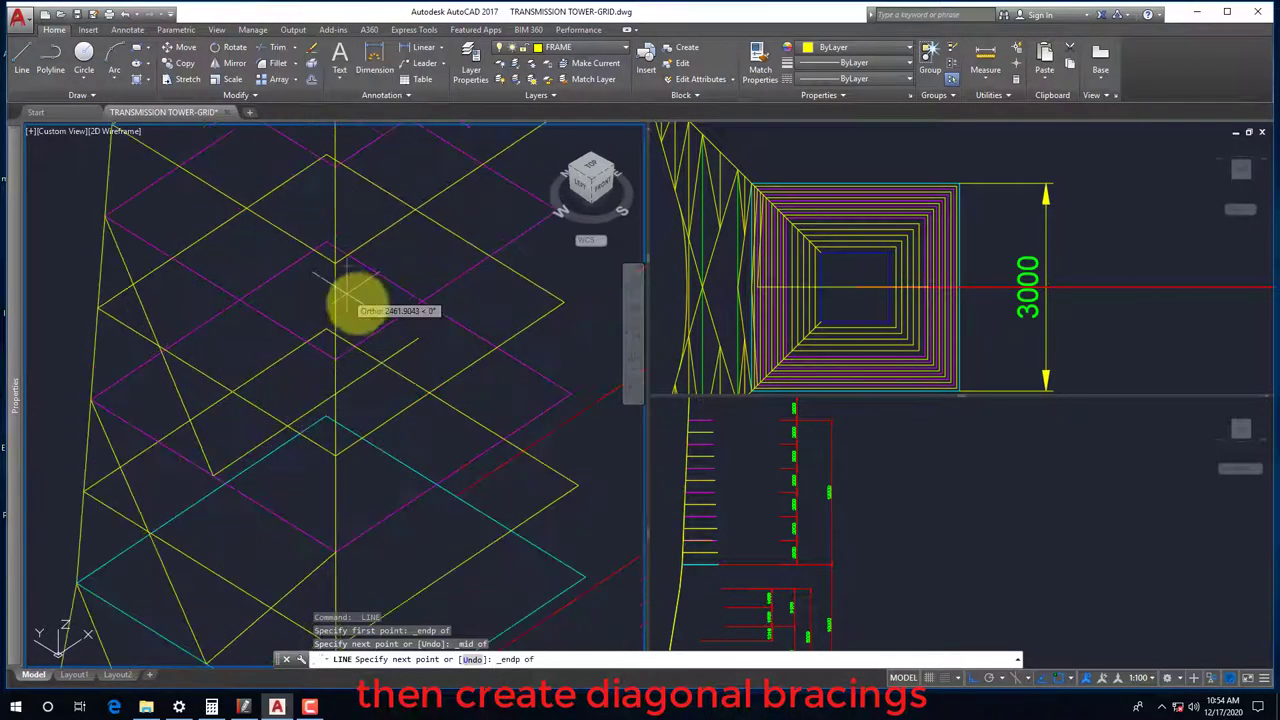
left_click(355, 300)
scroll(362, 386, "down", 4)
key("Escape")
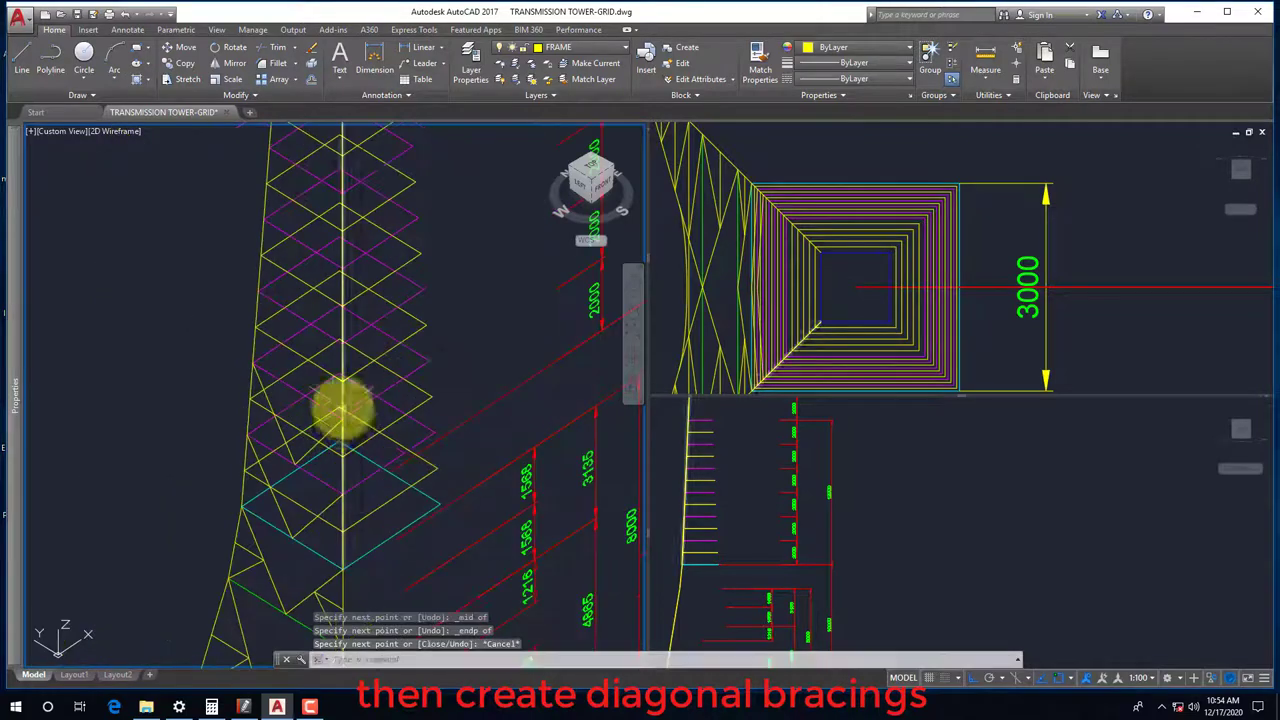
Orbit and pan around the tower to inspect the new bracing in segment 3
mouse_move(350, 447)
middle_mouse_down("shift")
mouse_move(243, 486)
mouse_move(194, 457)
middle_mouse_up("shift")
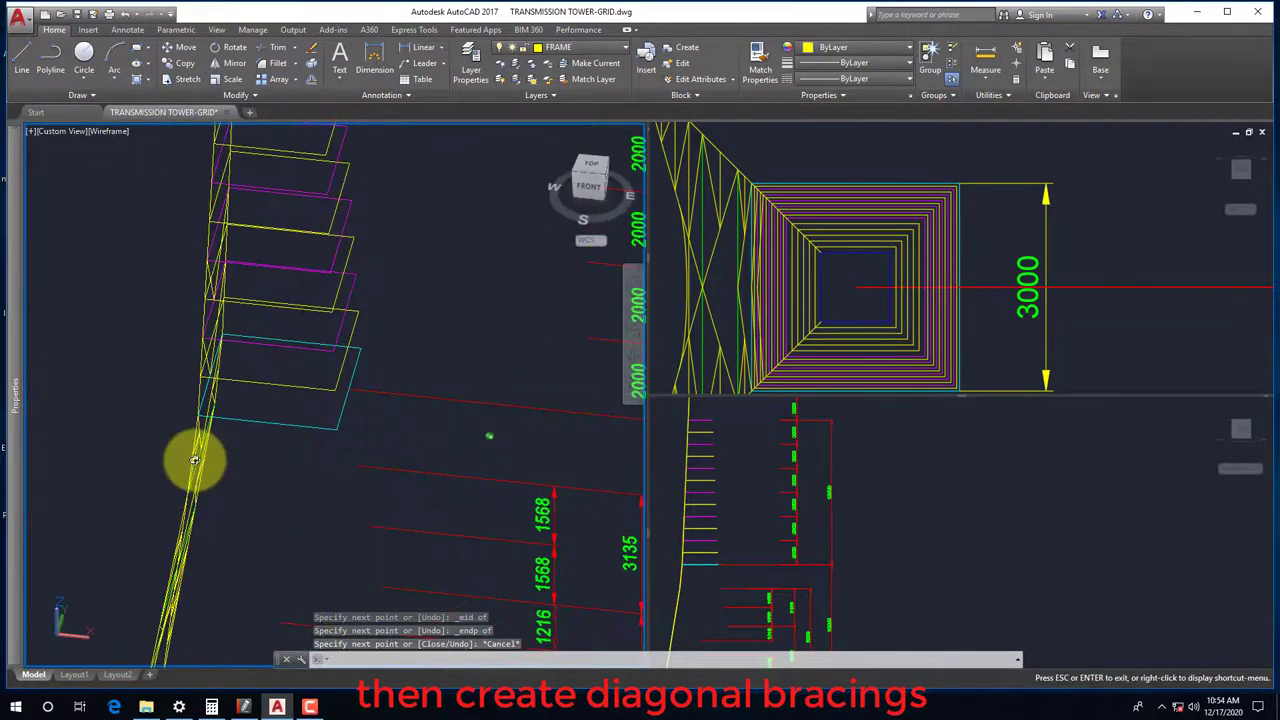
middle_click_drag(285, 433, 412, 447, "shift")
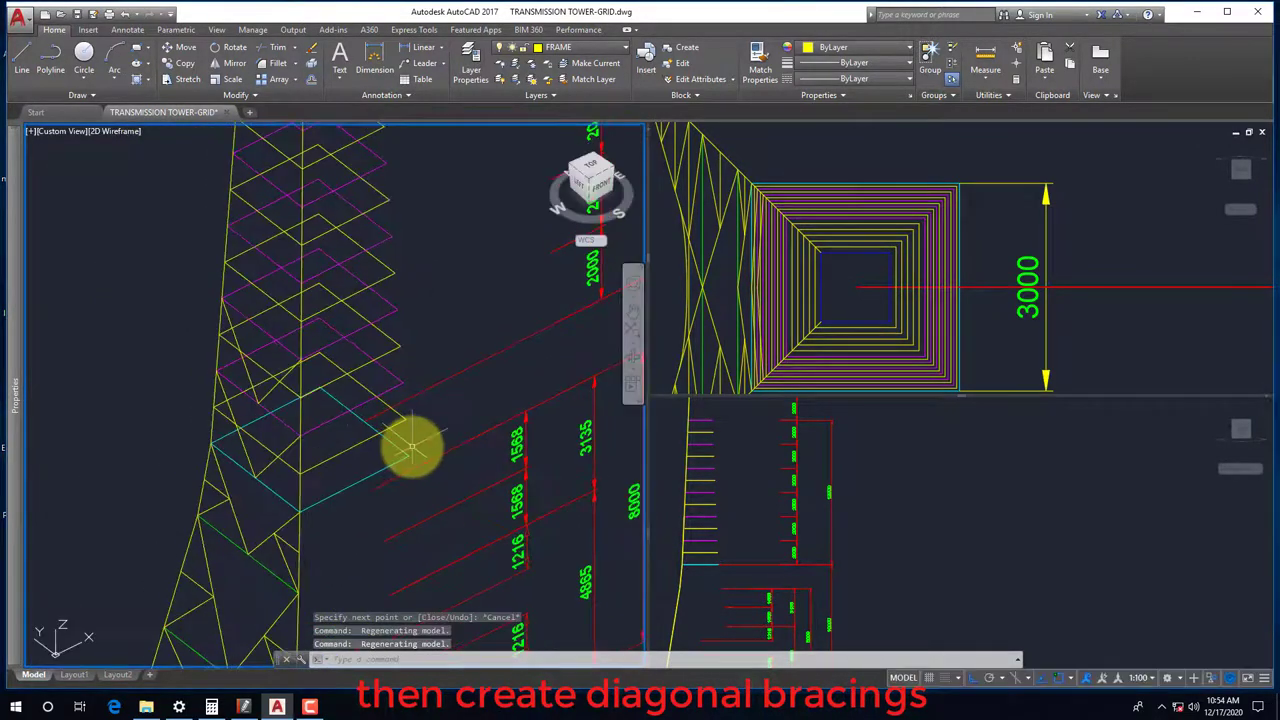
scroll(254, 289, "up", 2)
middle_click_drag(254, 289, 261, 378)
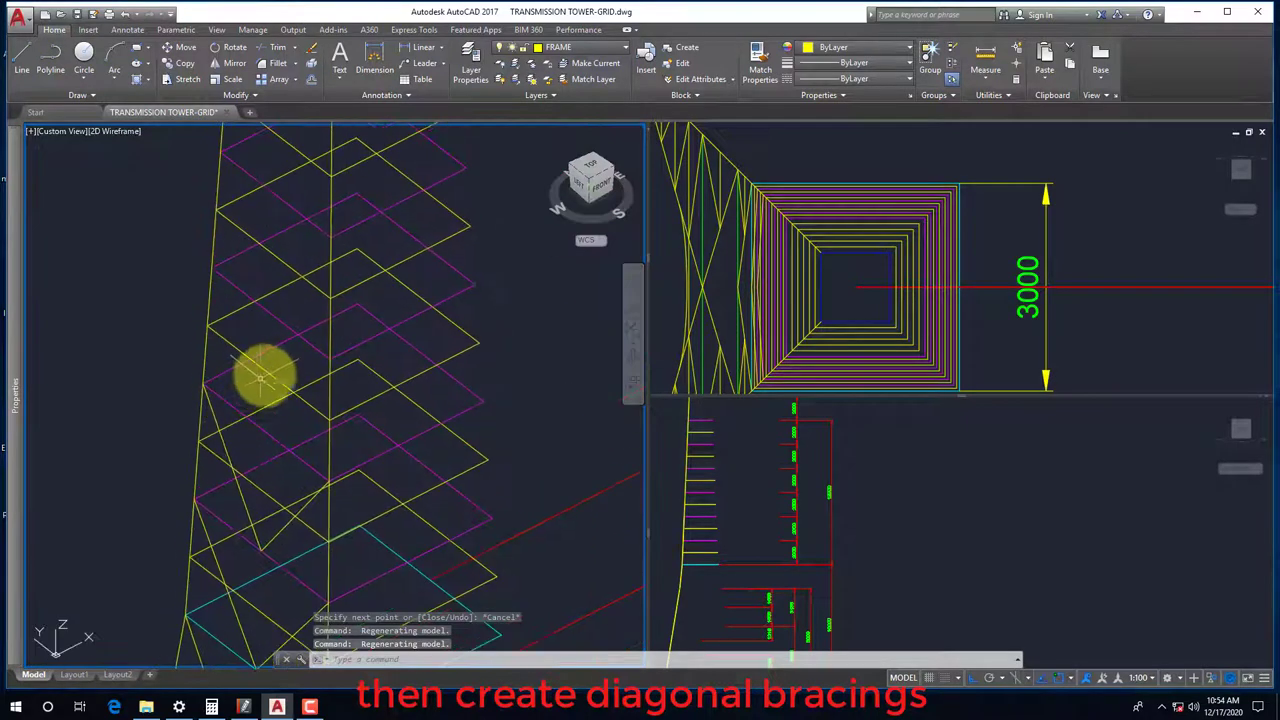
scroll(268, 358, "down", 3)
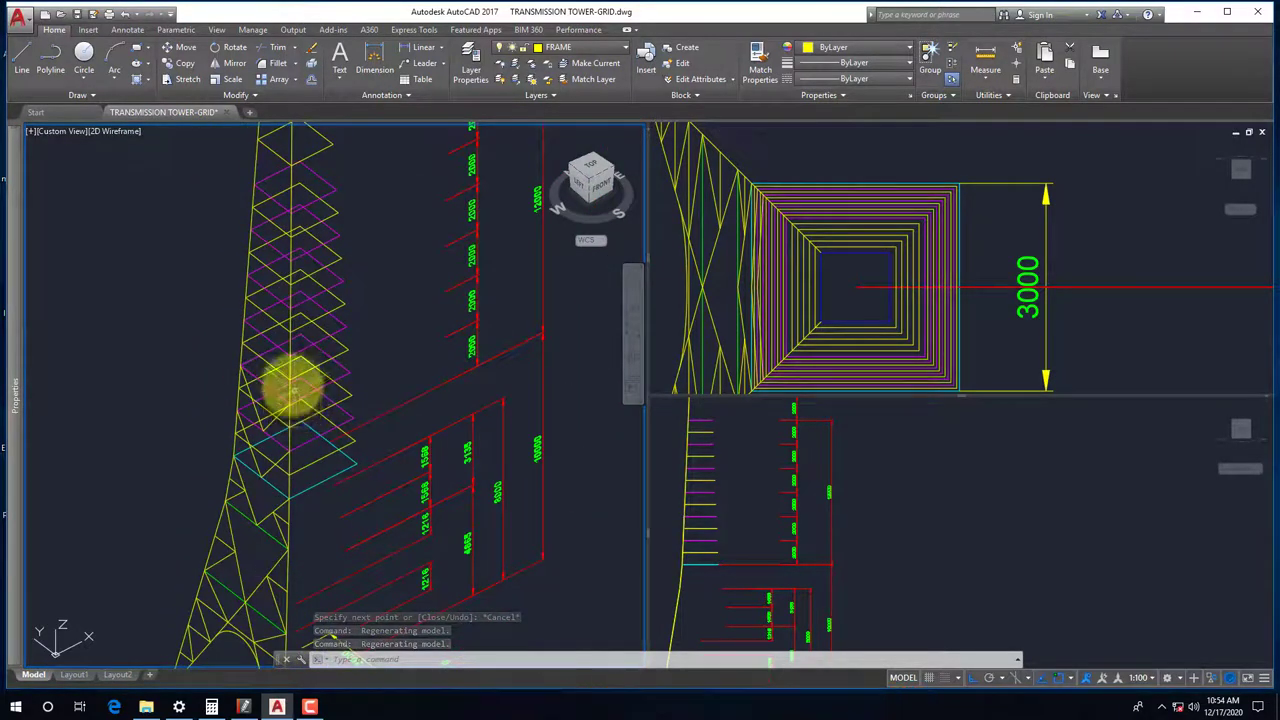
scroll(308, 452, "down", 1)
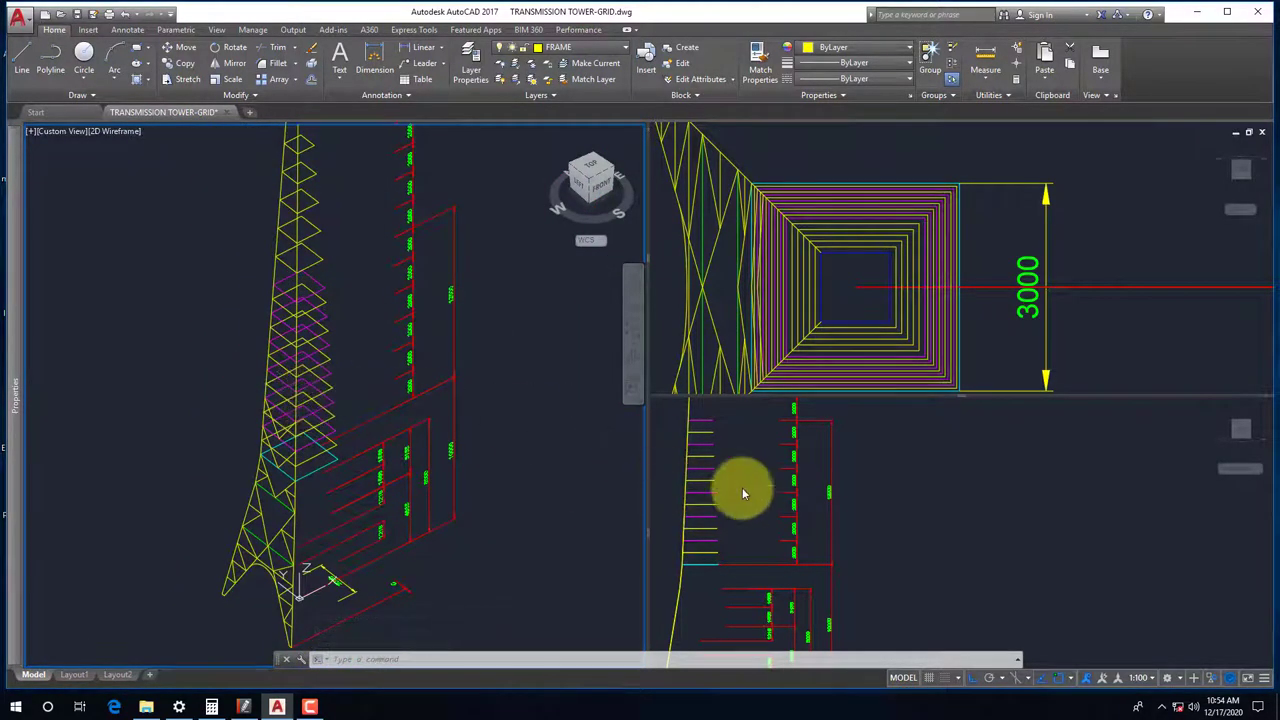
Window-select the upper tower in the front view and explode its level squares with X
left_click(719, 449)
middle_click_drag(711, 580, 709, 514, "shift")
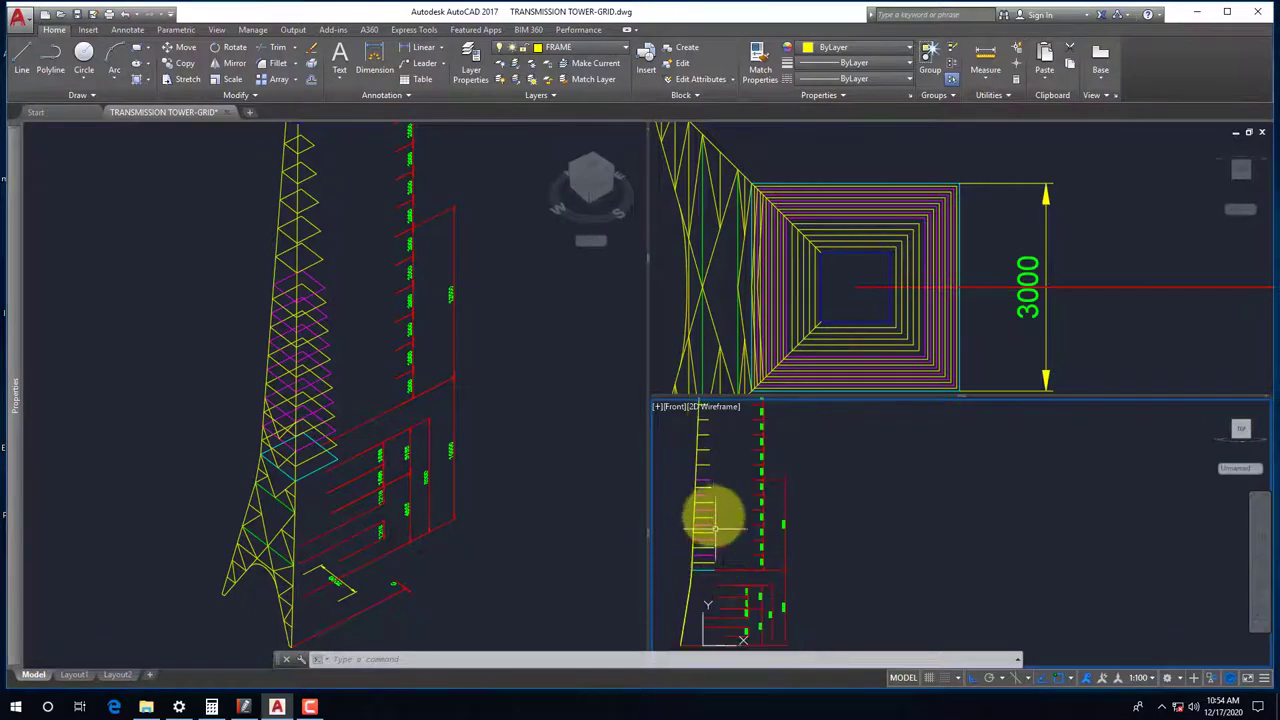
middle_click_drag(719, 437, 727, 533, "shift")
left_click(717, 633)
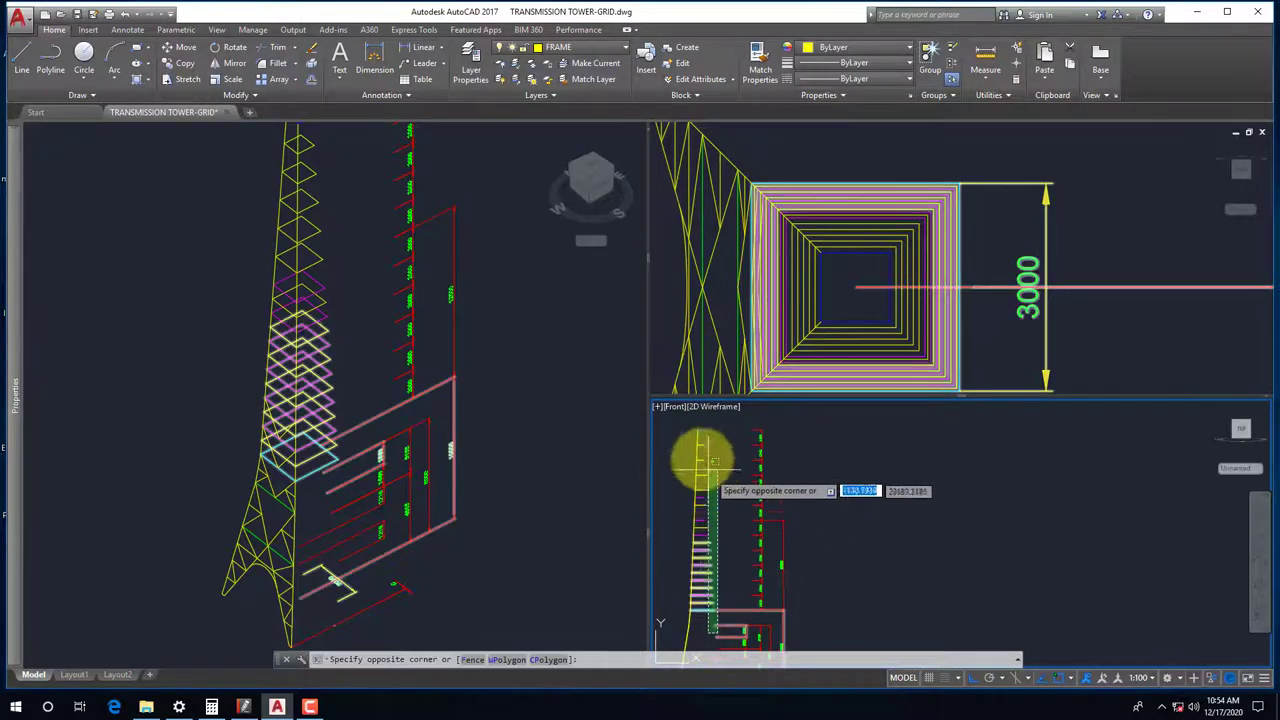
left_click(700, 443)
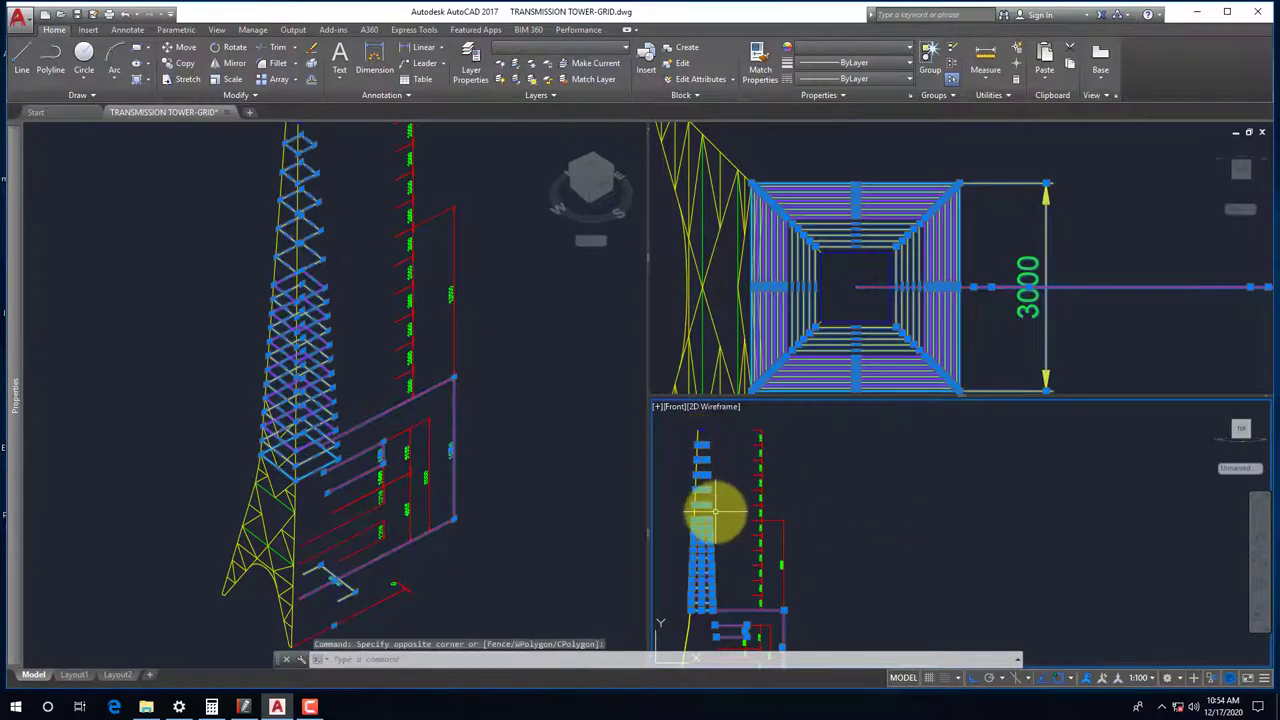
type("x")
key("Return")
Crossing-select 54 unwanted exploded level lines and erase them with E
scroll(717, 598, "up", 2)
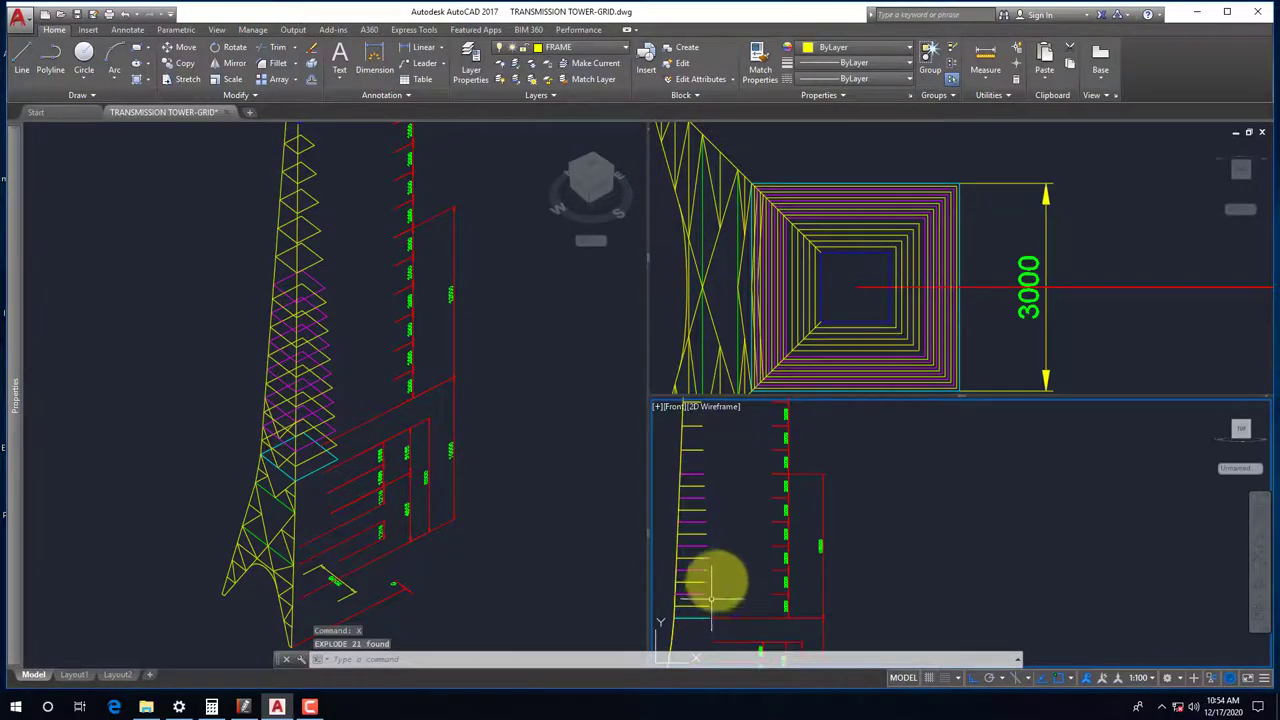
scroll(759, 528, "down", 3)
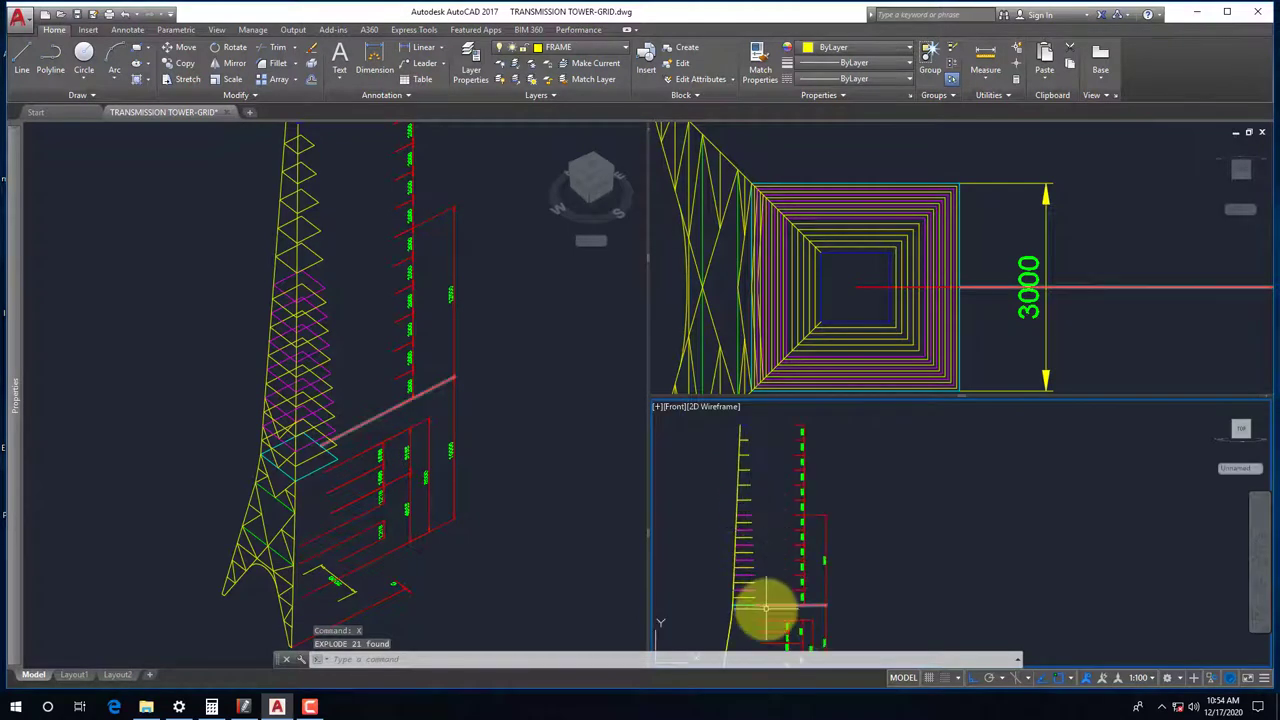
left_click(763, 612)
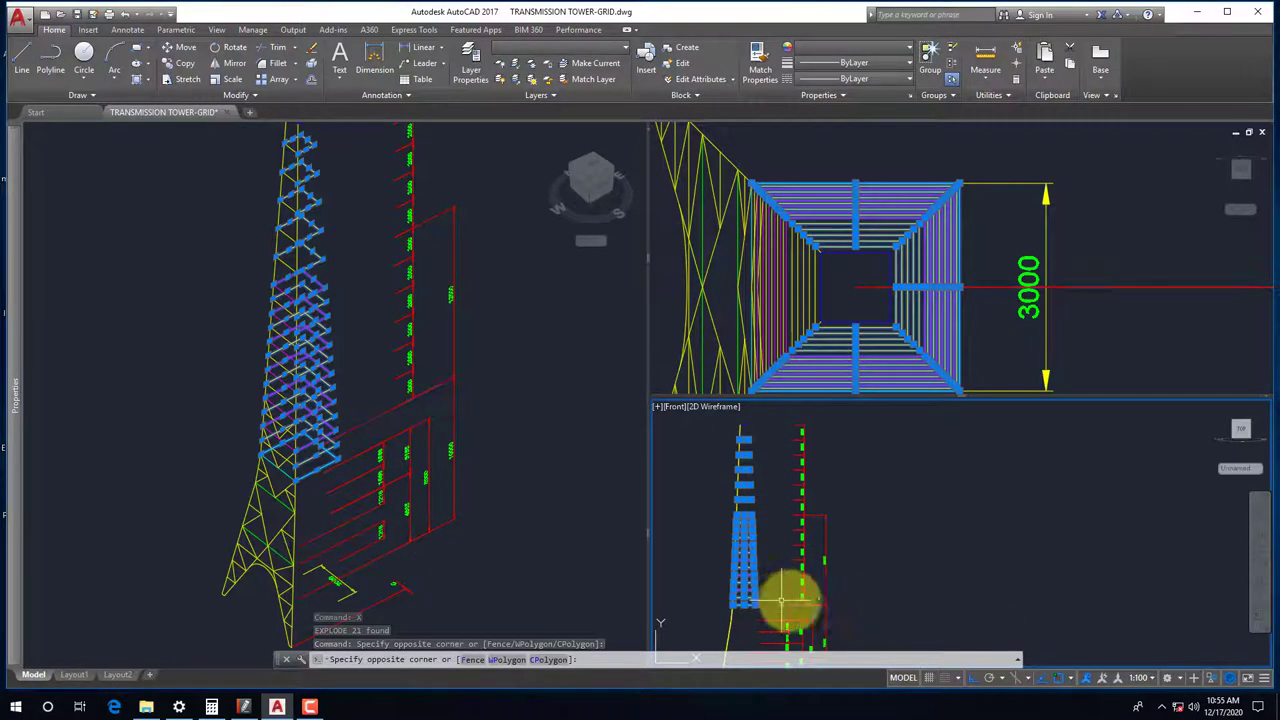
left_click(786, 600)
left_click(805, 555)
type("e")
key("Return")
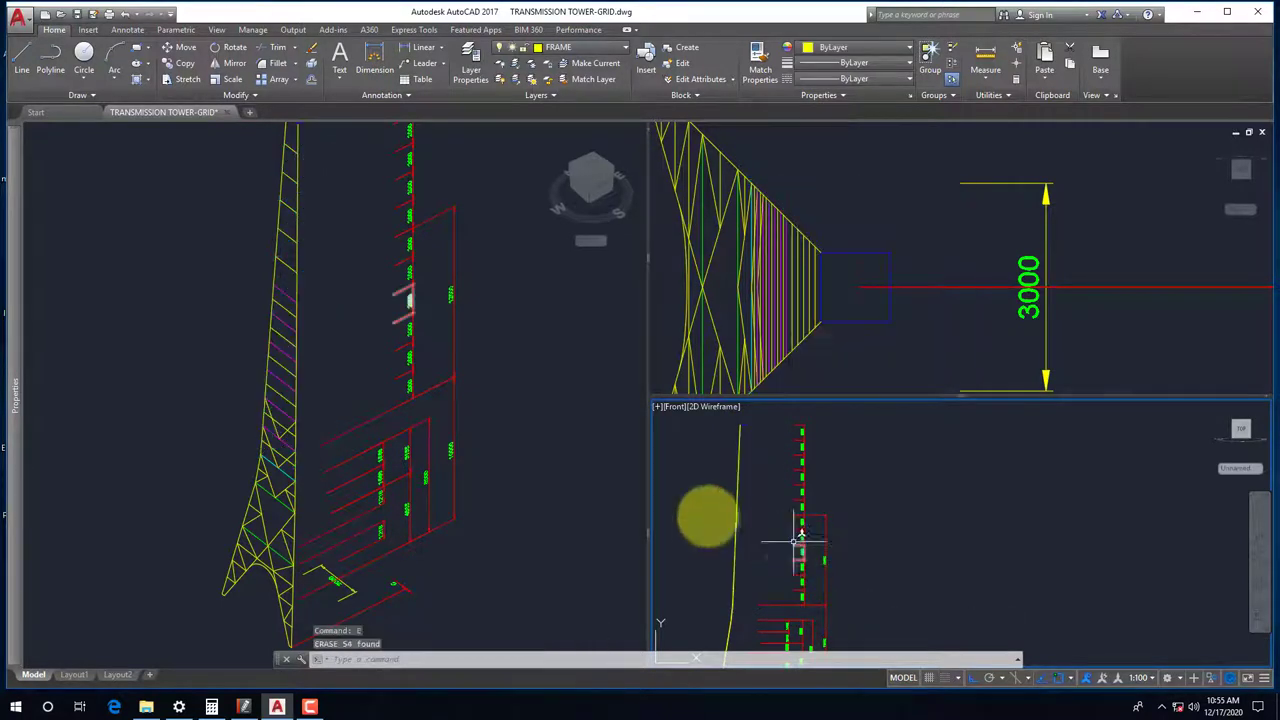
left_click(340, 430)
scroll(274, 423, "up", 2)
scroll(271, 455, "up", 2)
Trim an overhanging lattice segment, using all objects as cutting edges
scroll(267, 458, "up", 2)
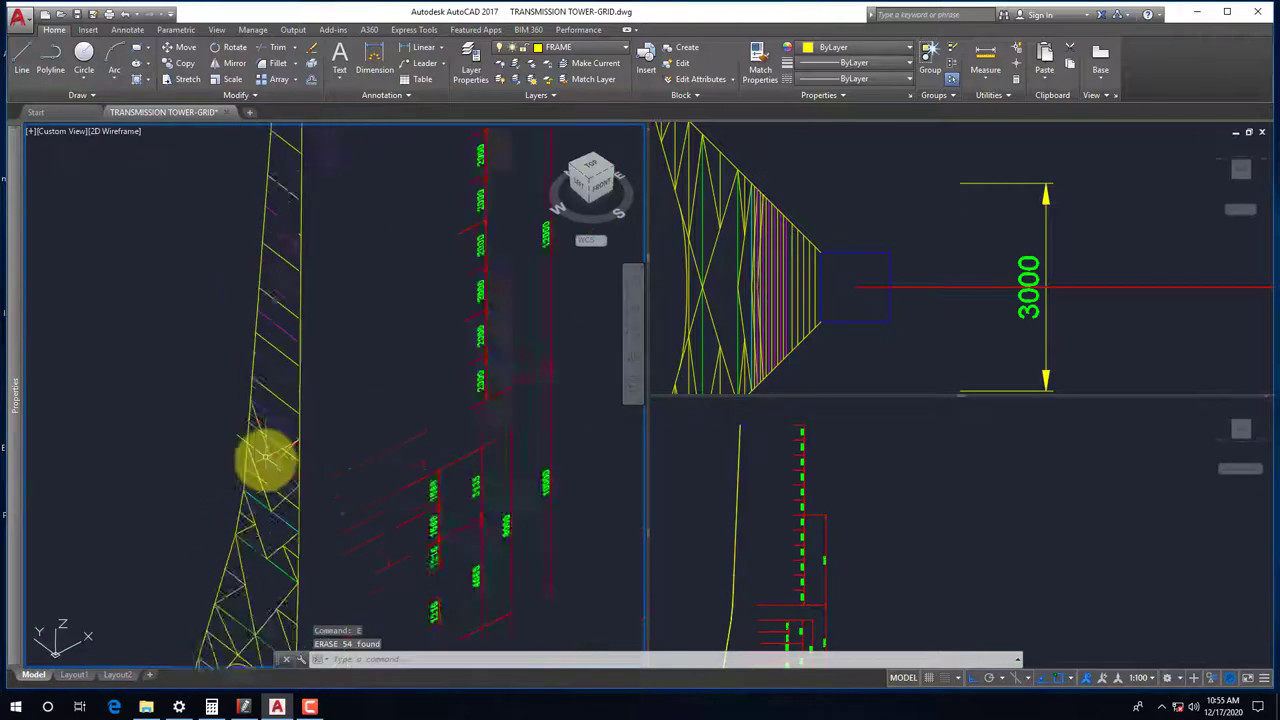
scroll(266, 458, "down", 4)
scroll(287, 440, "up", 3)
scroll(271, 506, "up", 2)
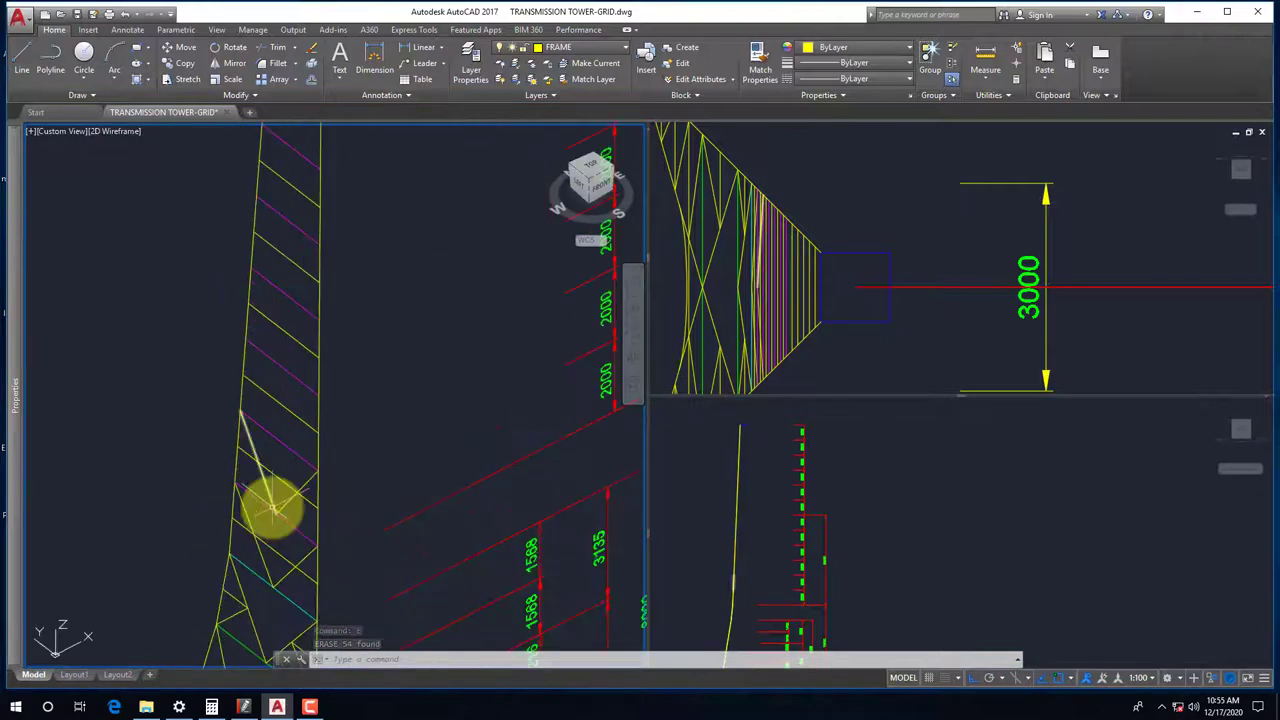
type("tr")
key("Return")
key("Return")
left_click(278, 520)
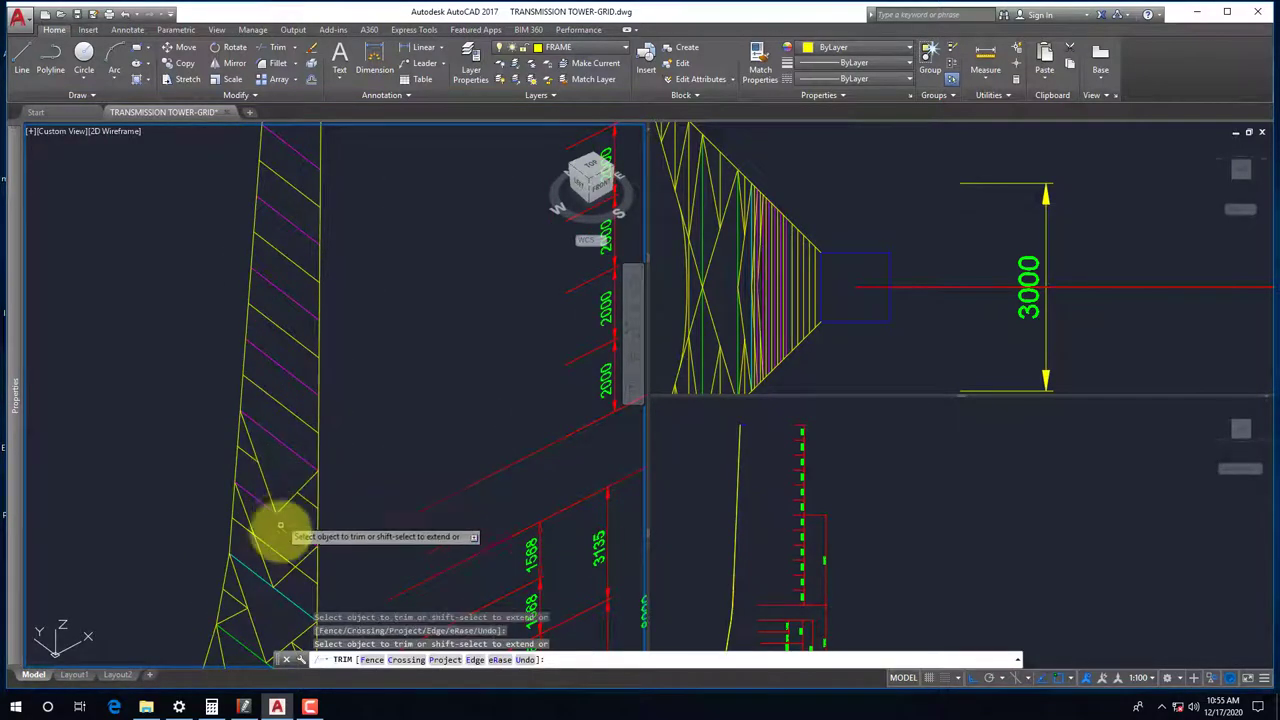
key("Return")
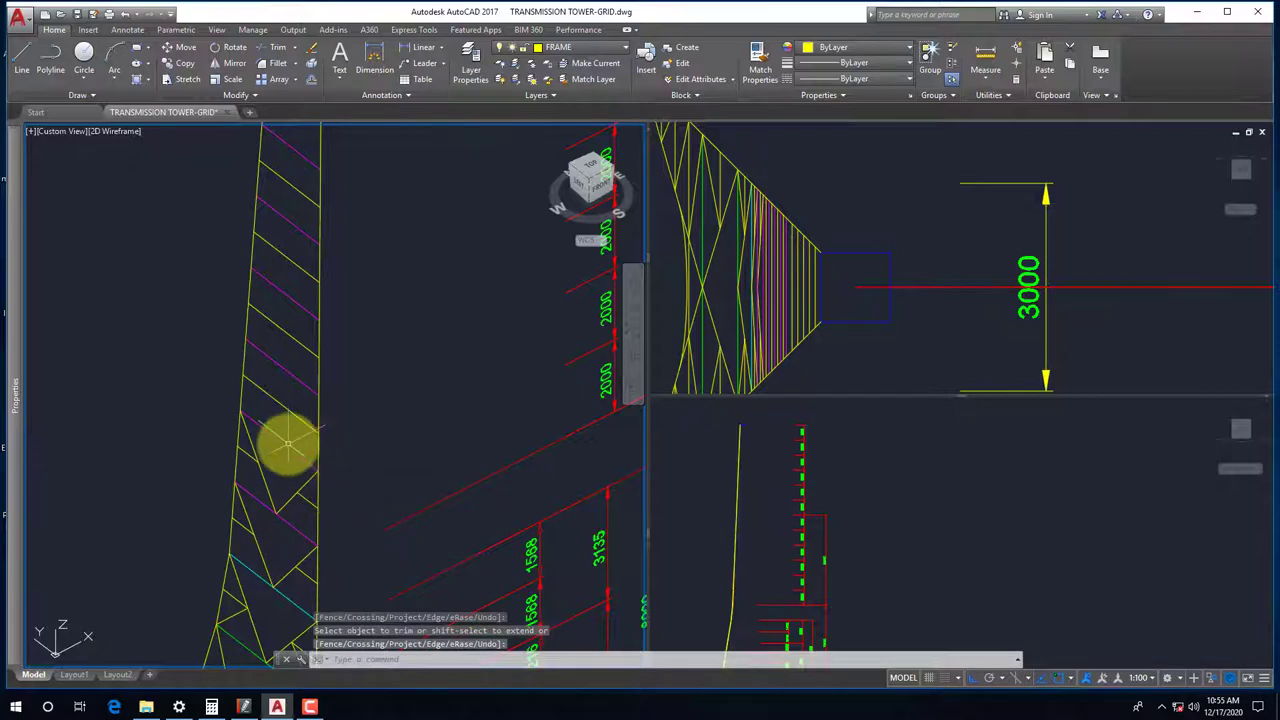
key("Return")
Start a brace from a leg corner to a member midpoint, then cancel it
right_click(190, 308, "shift")
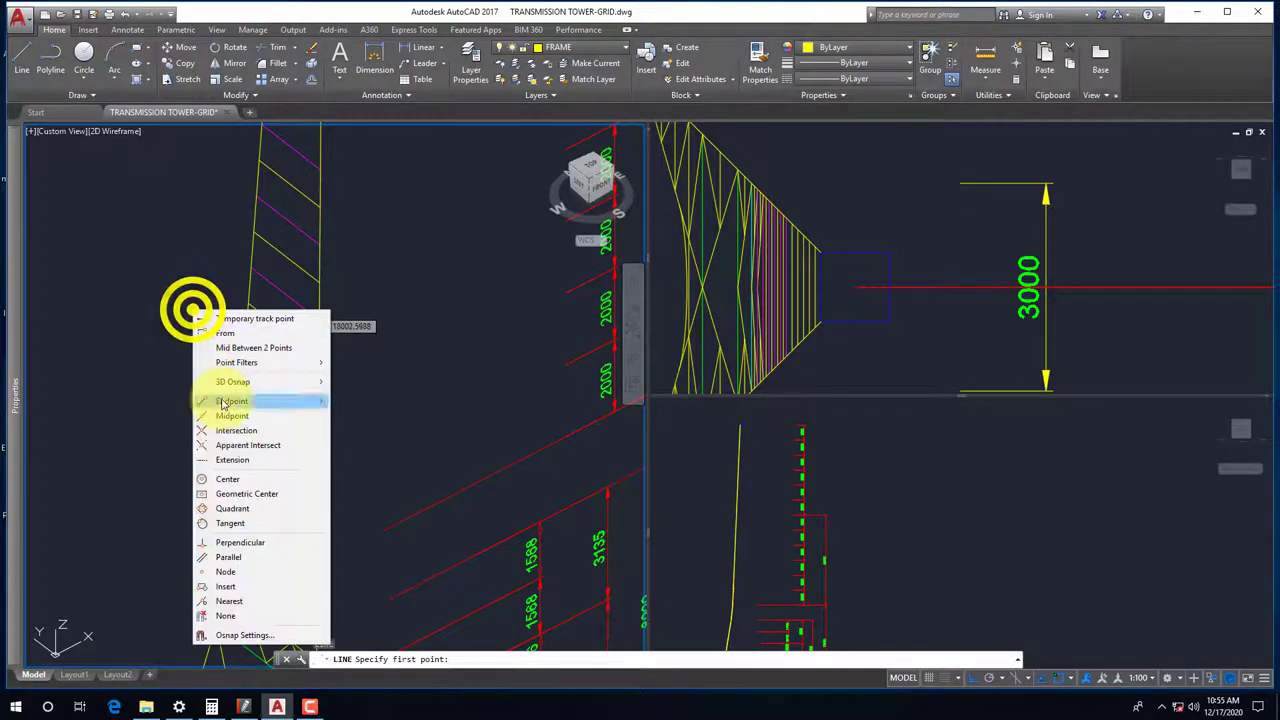
left_click(230, 400)
left_click(253, 388)
right_click(253, 388, "shift")
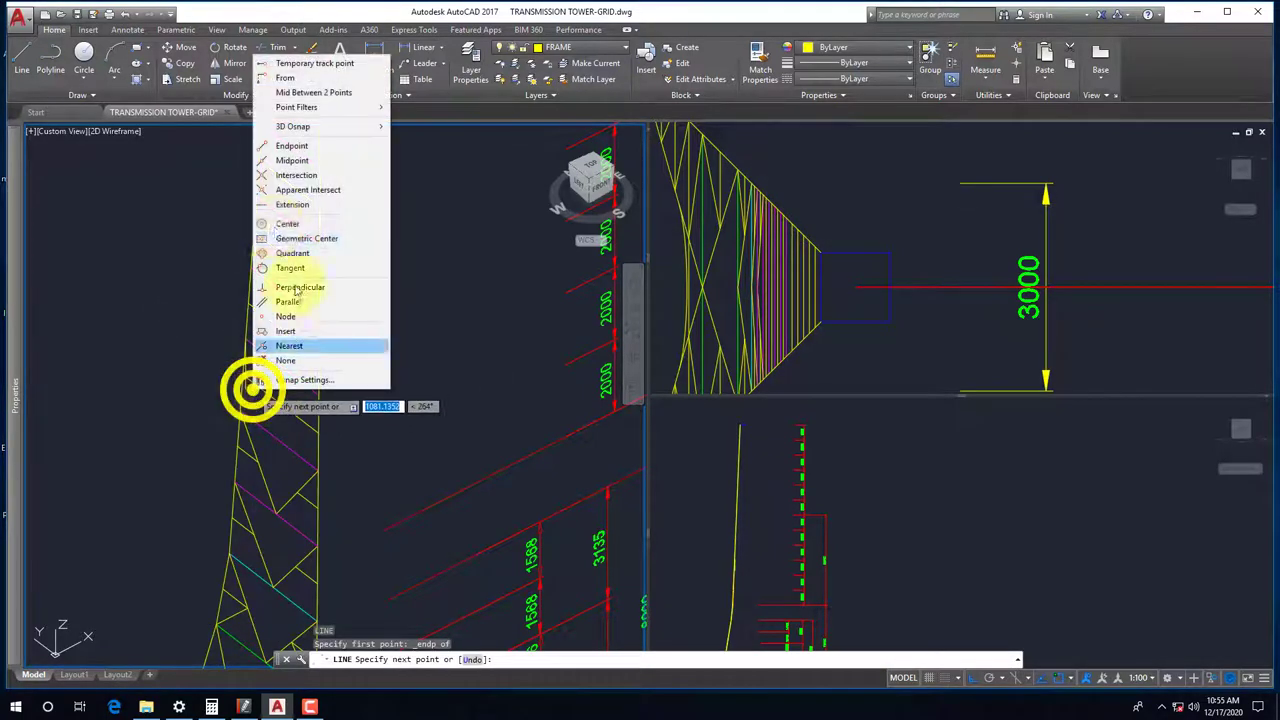
left_click(292, 160)
right_click(342, 424, "shift")
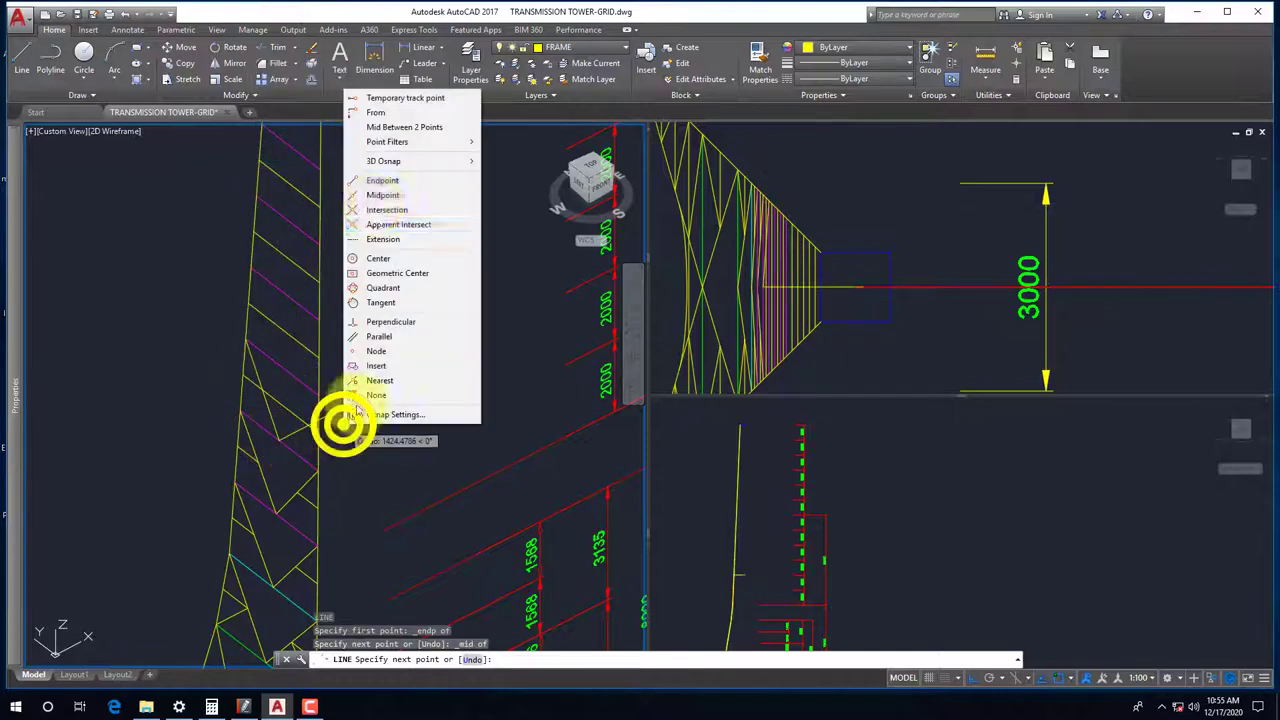
key("Escape")
key("Escape")
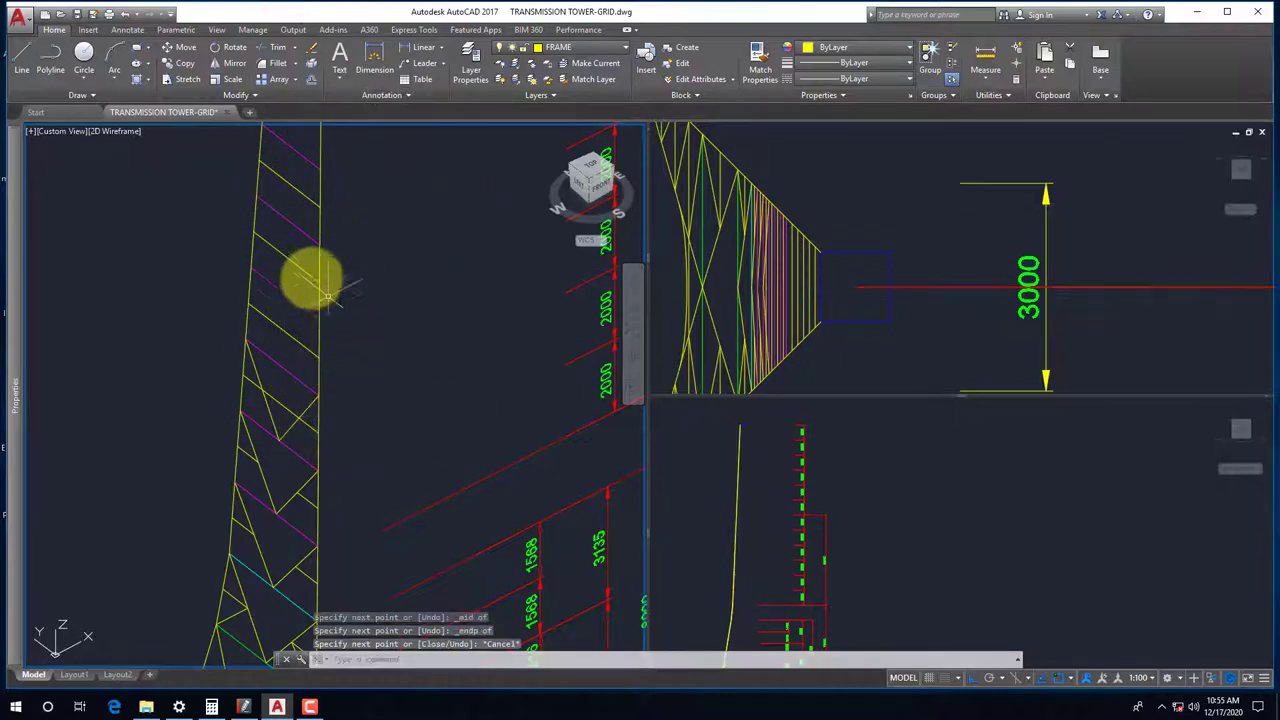
Draw a brace from the leg corner through a midpoint to the opposite corner
scroll(240, 250, "up", 1)
key("Return")
right_click(205, 228, "shift")
left_click(235, 320)
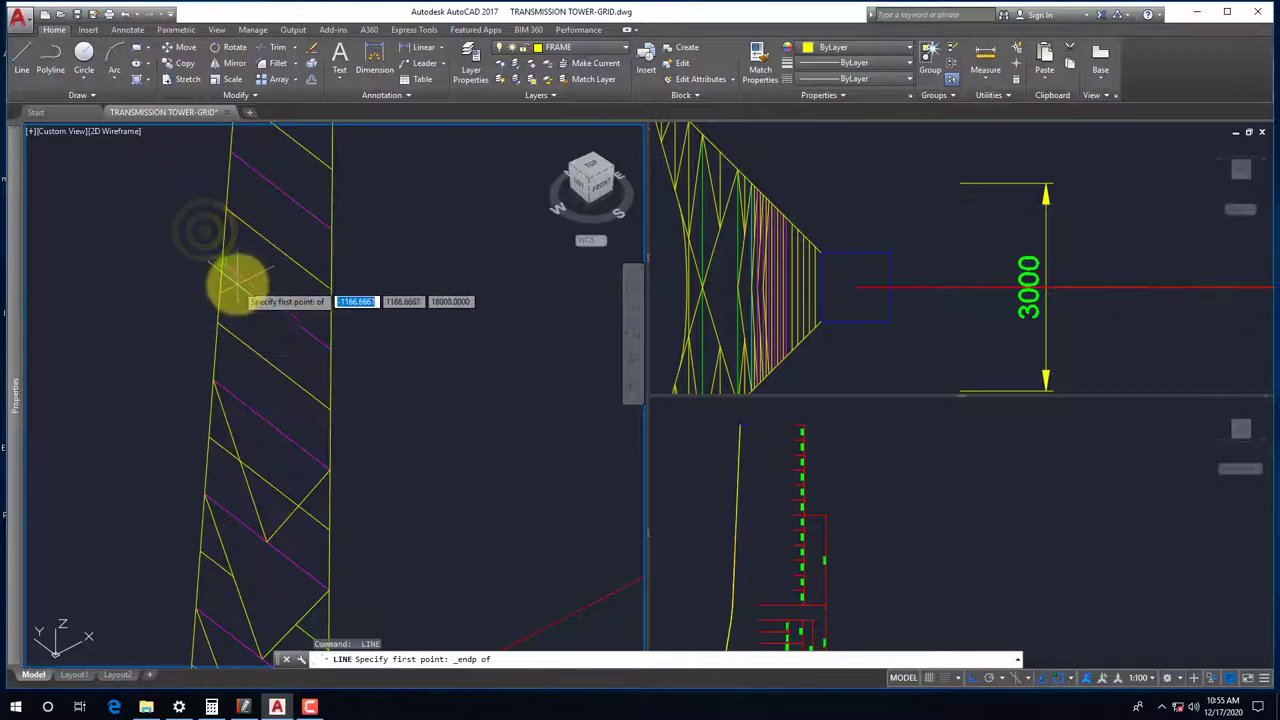
left_click(231, 318)
right_click(231, 320, "shift")
left_click(243, 409)
left_click(323, 408)
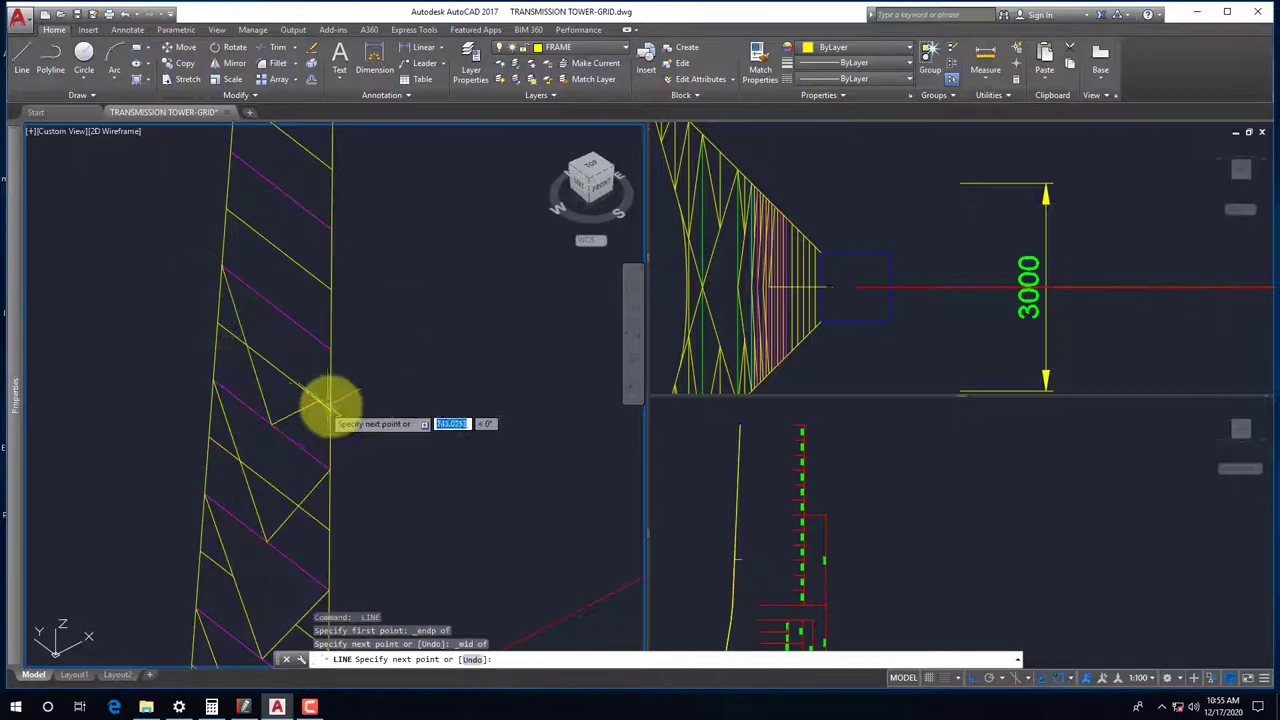
right_click(335, 405, "shift")
left_click(362, 162)
left_click(323, 300)
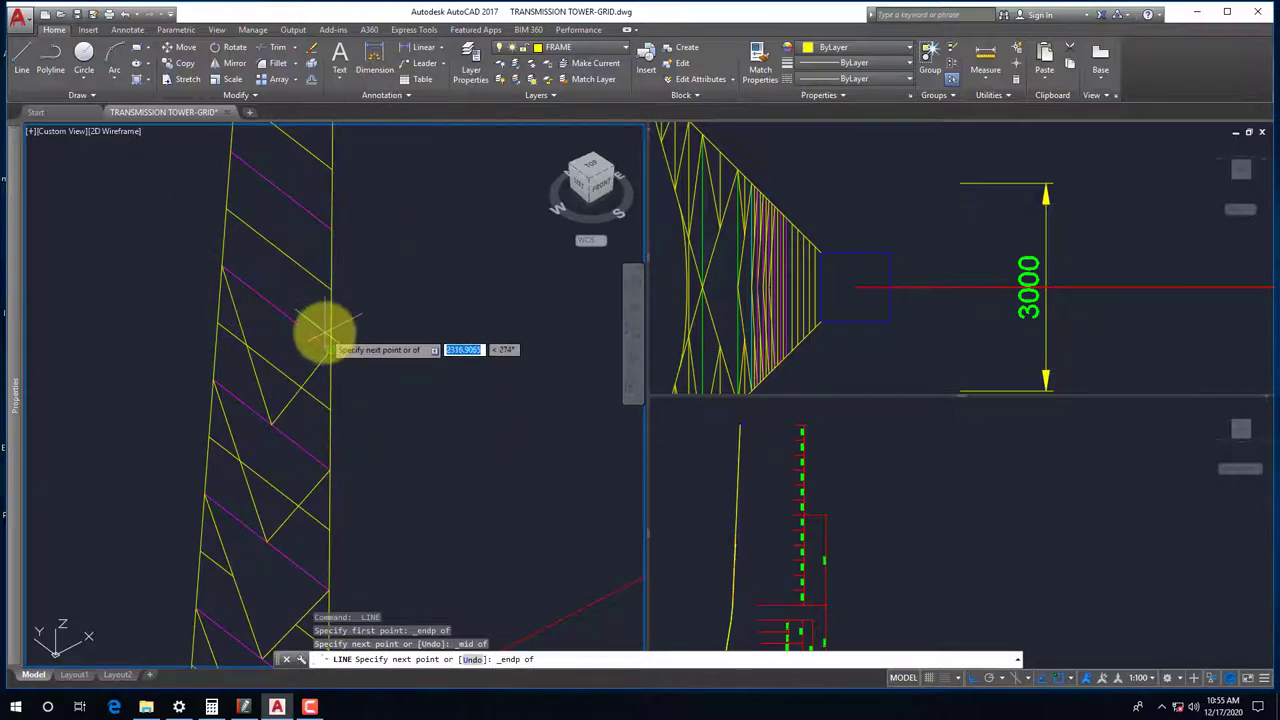
key("Escape")
Draw a second brace from a corner through a midpoint to a member endpoint
scroll(352, 350, "down", 2)
scroll(263, 277, "up", 2)
key("Return")
right_click(229, 263, "shift")
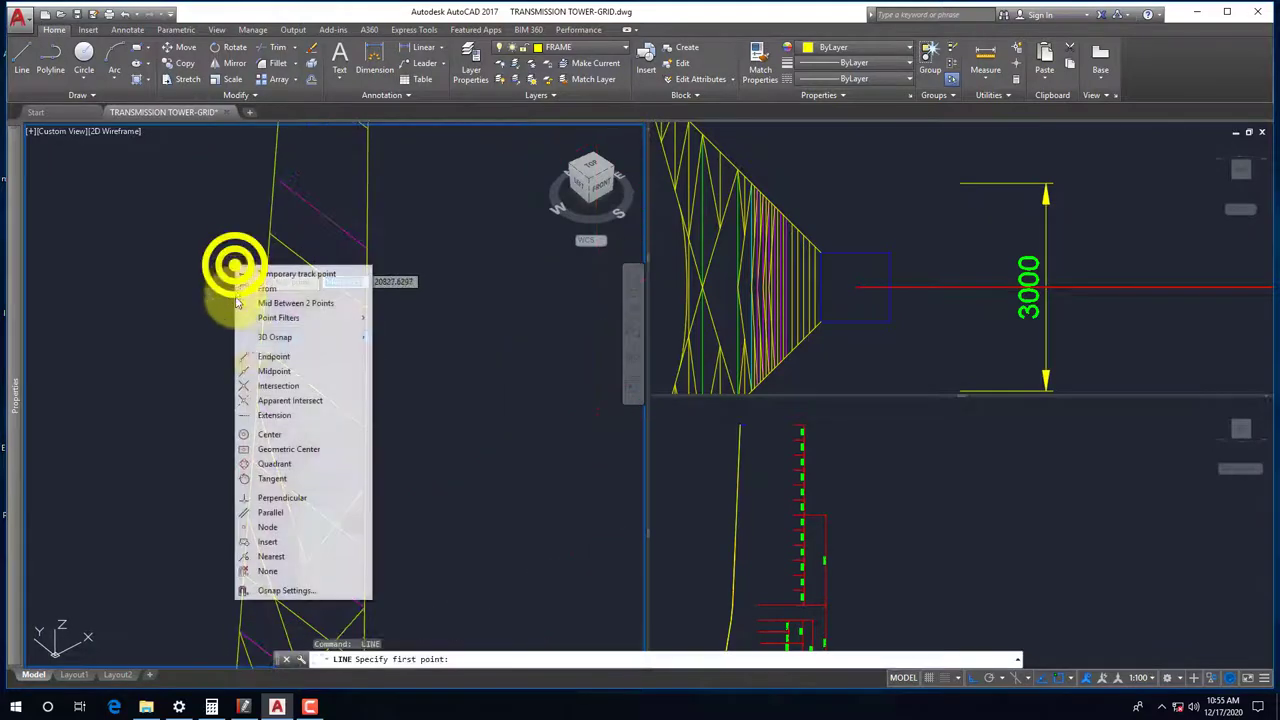
left_click(290, 352)
left_click(283, 300)
right_click(273, 335, "shift")
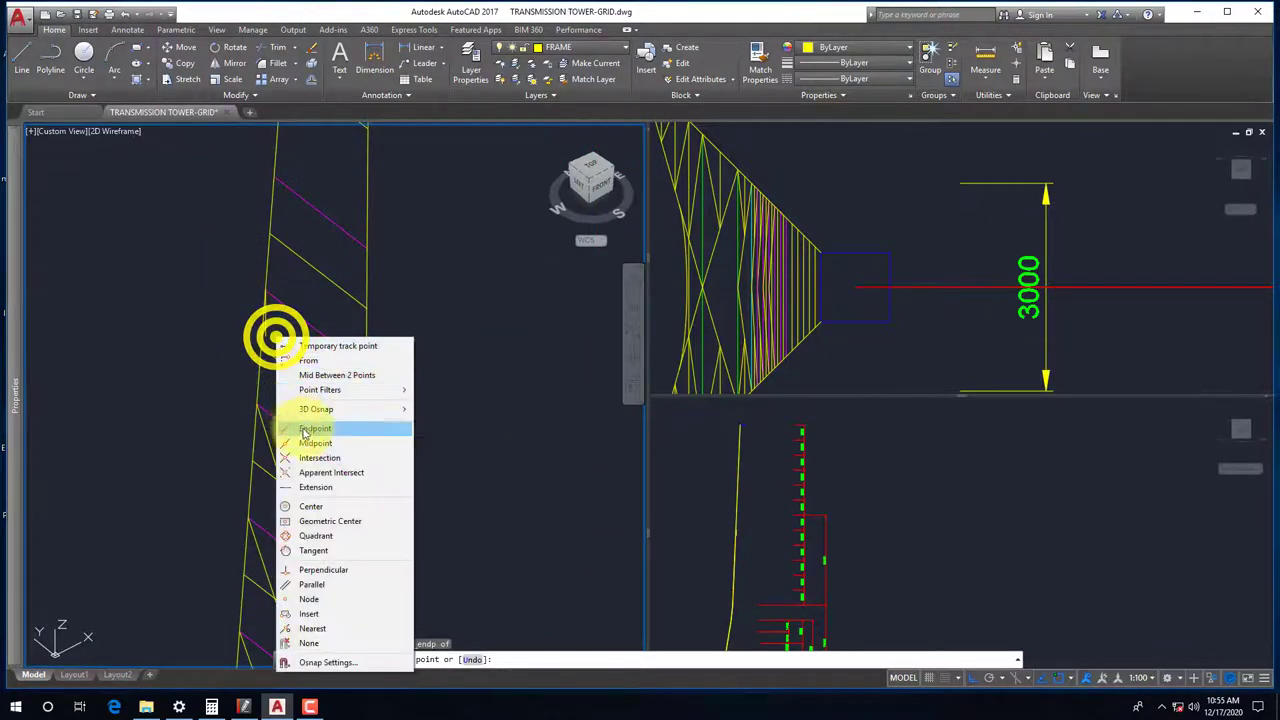
left_click(305, 443)
left_click(386, 414)
right_click(392, 412, "shift")
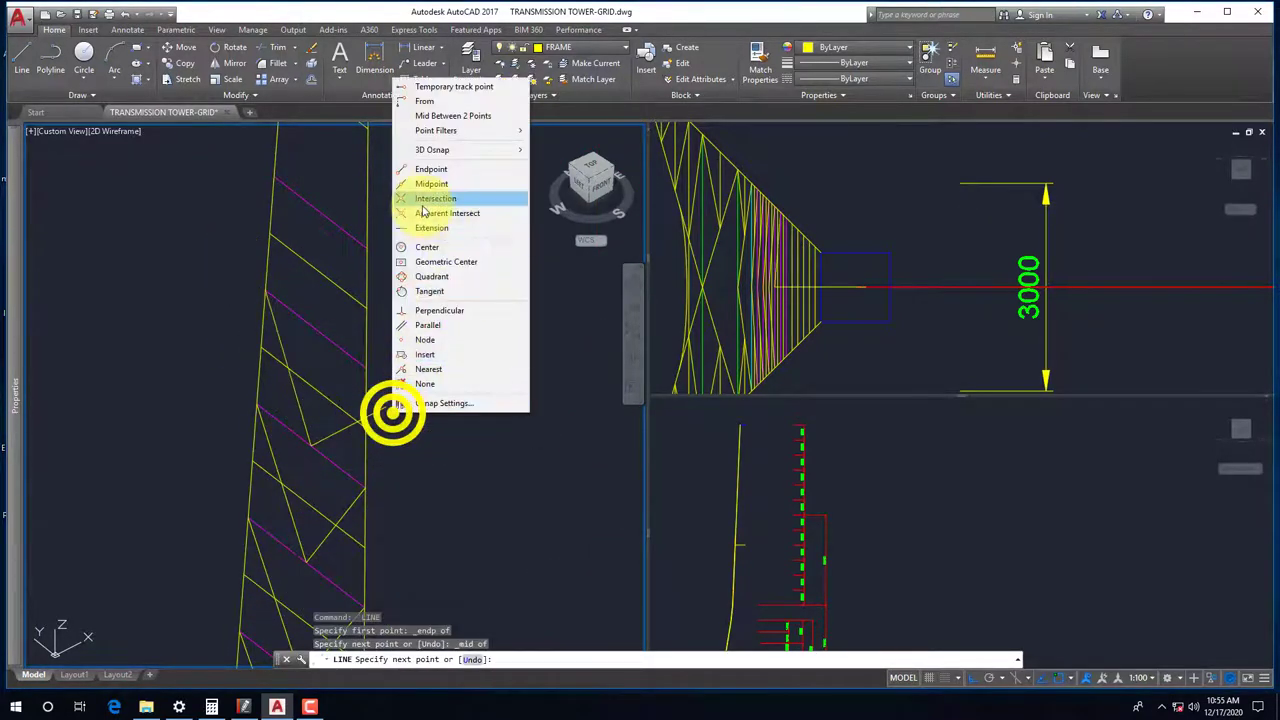
left_click(424, 170)
key("Escape")
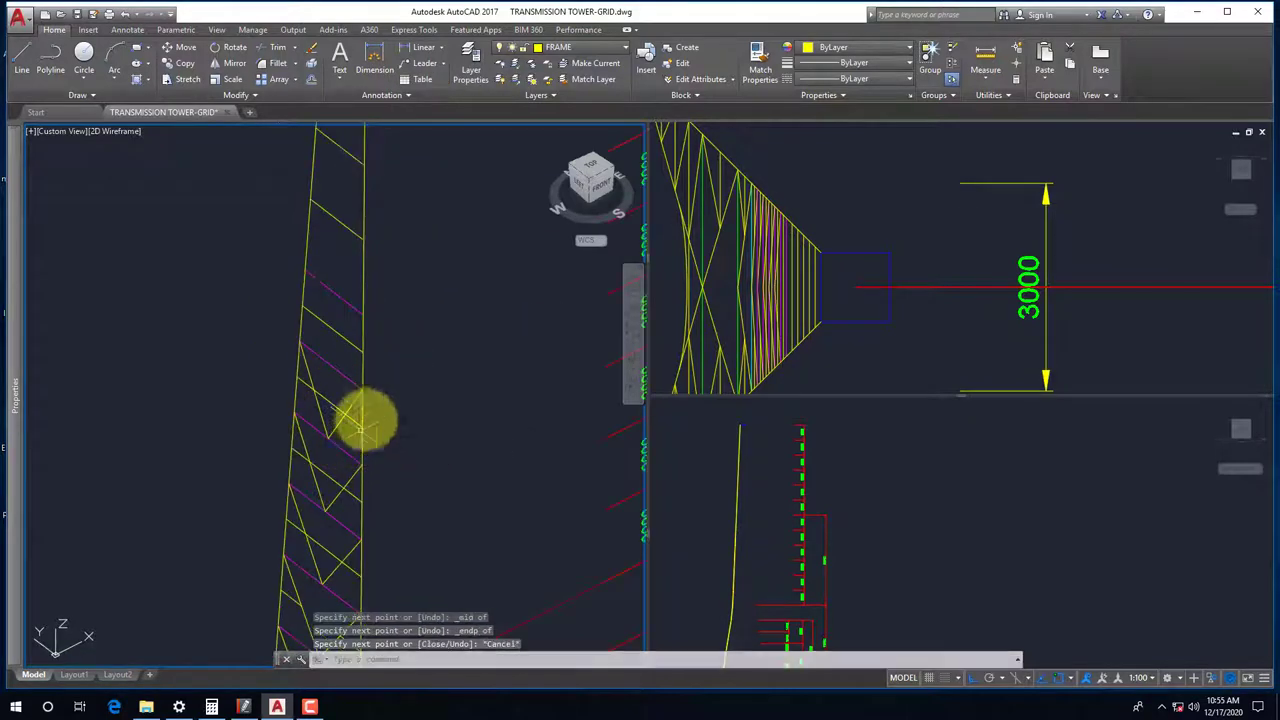
Draw a third brace from a bracing endpoint through a midpoint to another endpoint
right_click(266, 229)
right_click(266, 229, "shift")
left_click(290, 320)
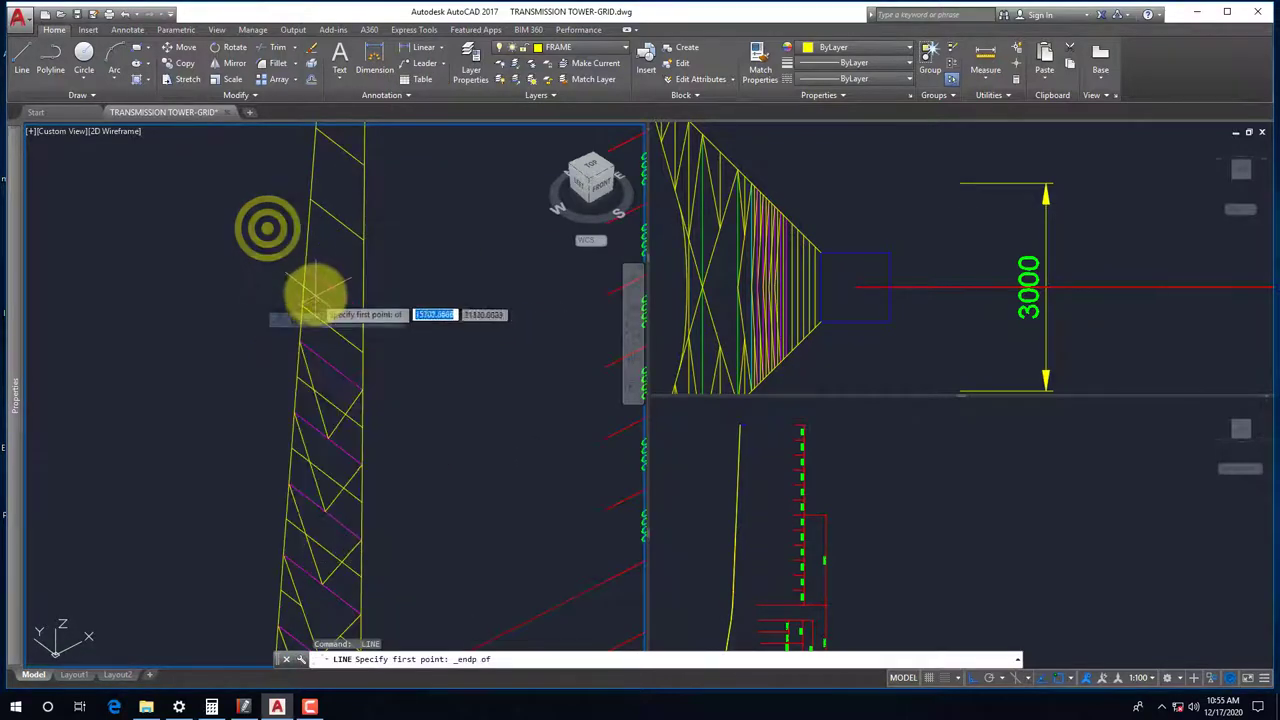
left_click(301, 296)
right_click(296, 308, "shift")
left_click(322, 416)
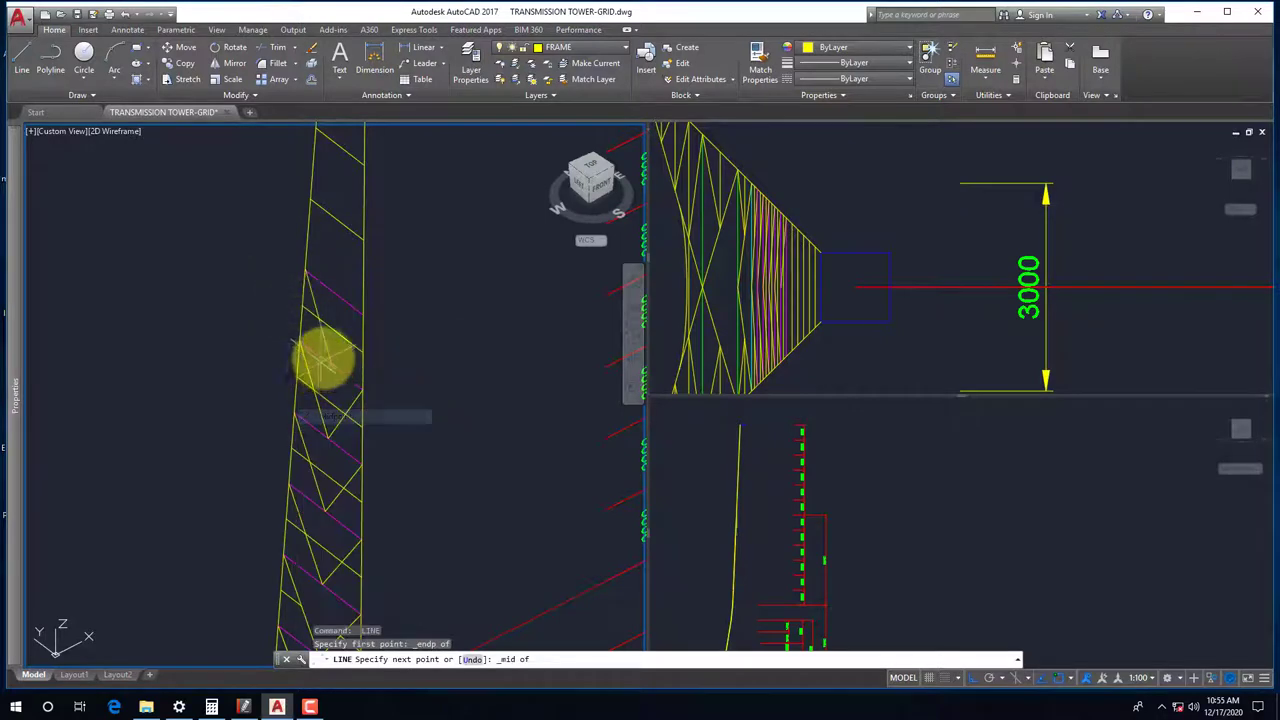
right_click(404, 318, "shift")
left_click(432, 409)
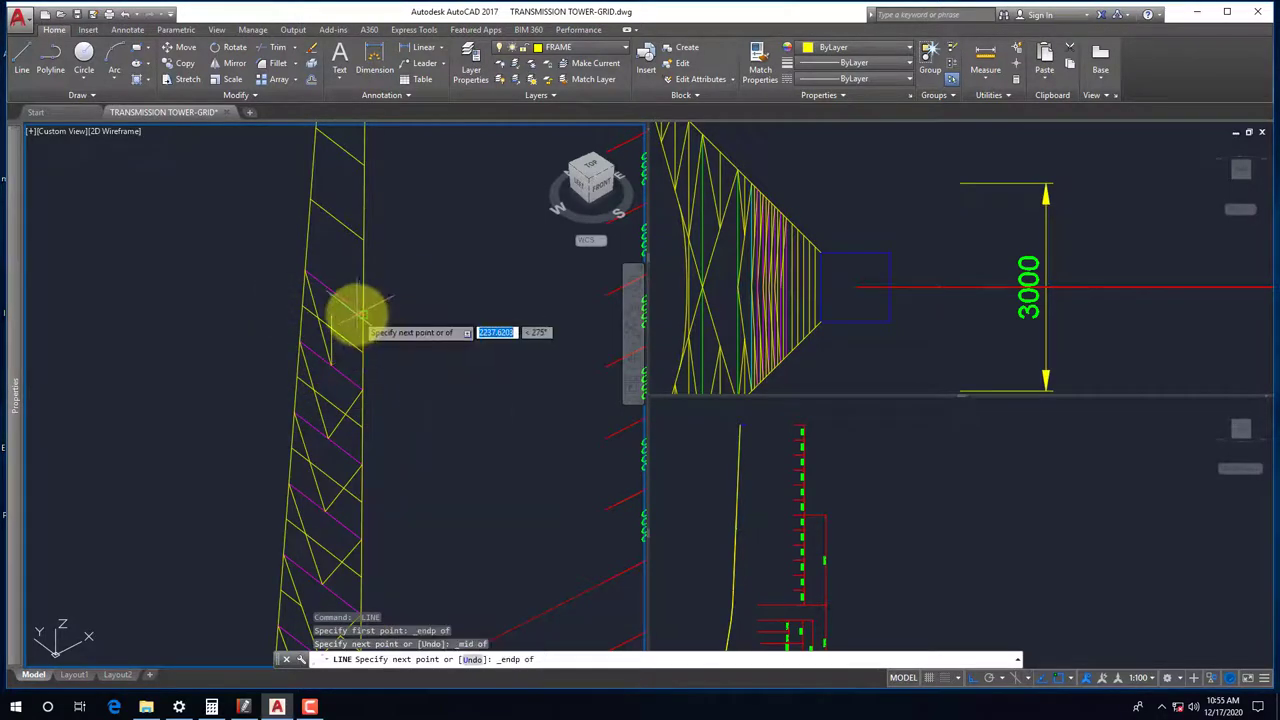
left_click(362, 318)
key("Escape")
Trim the overhanging bracing ends back to the lattice legs with TR
scroll(343, 335, "up", 2)
type("tr")
key("Return")
key("Return")
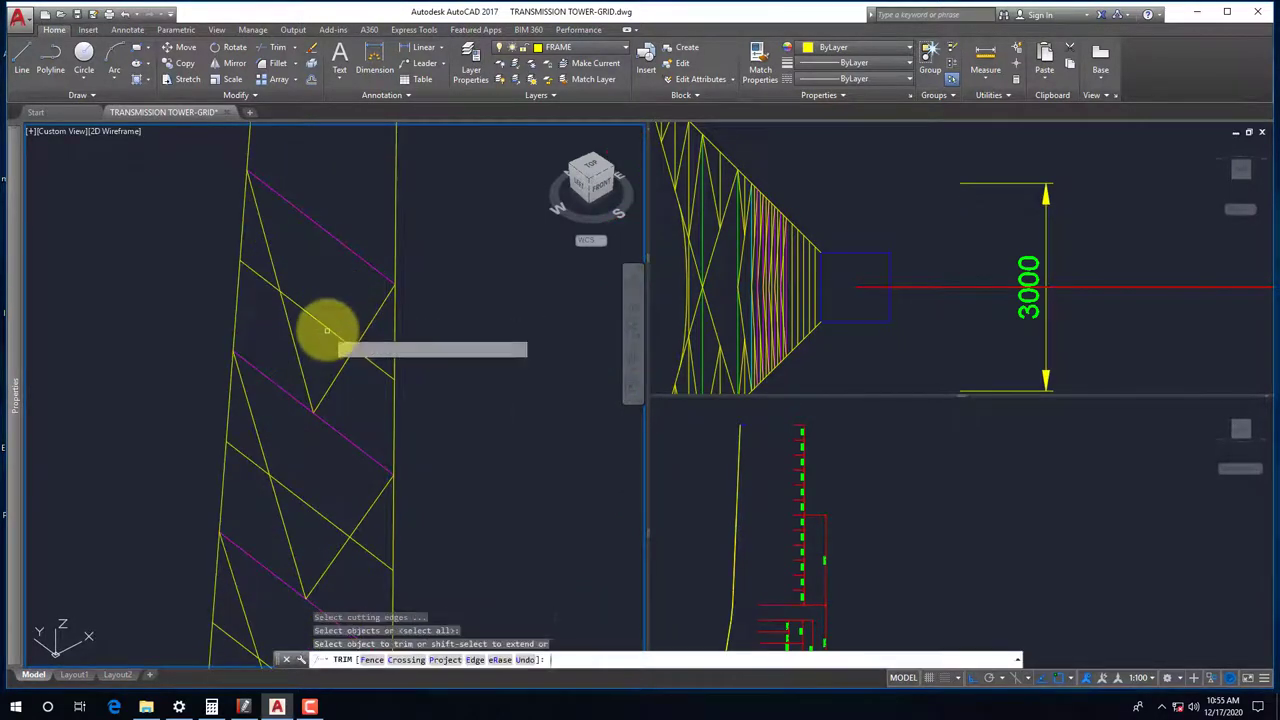
left_click(314, 480)
left_click(306, 491)
scroll(314, 470, "down", 3)
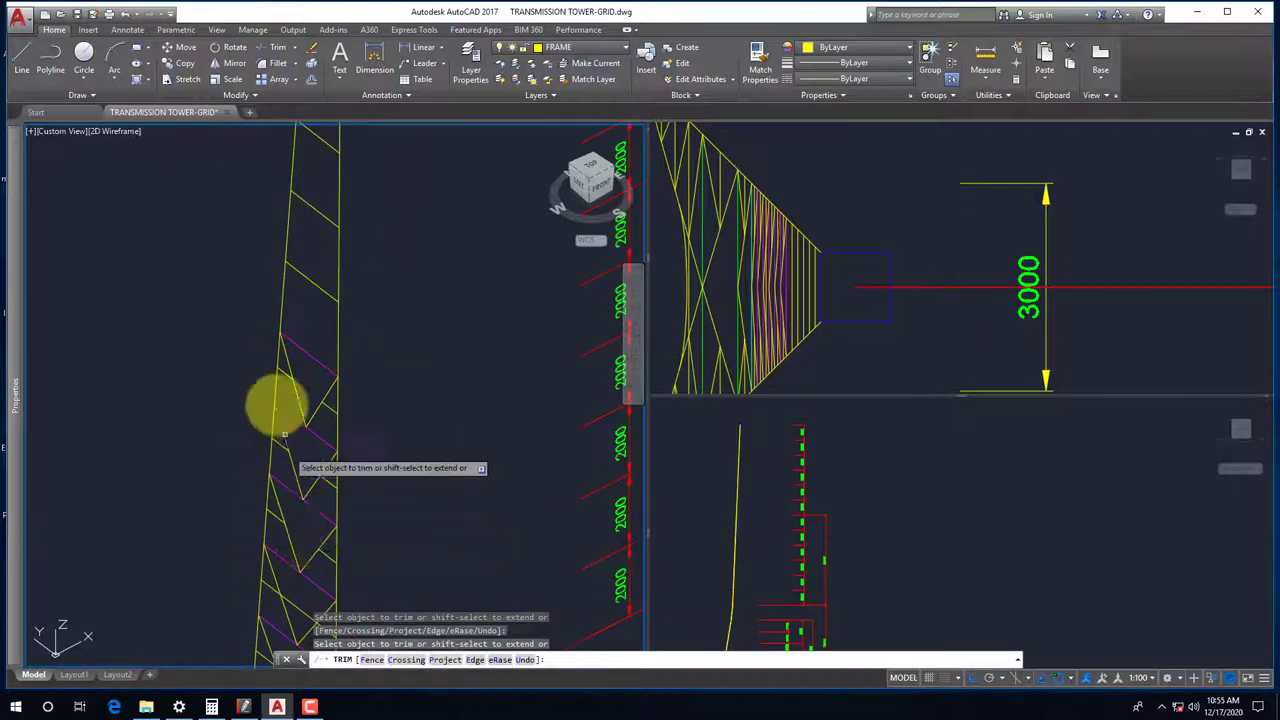
scroll(285, 511, "down", 2)
scroll(285, 511, "up", 2)
scroll(280, 520, "down", 2)
scroll(280, 520, "down", 2)
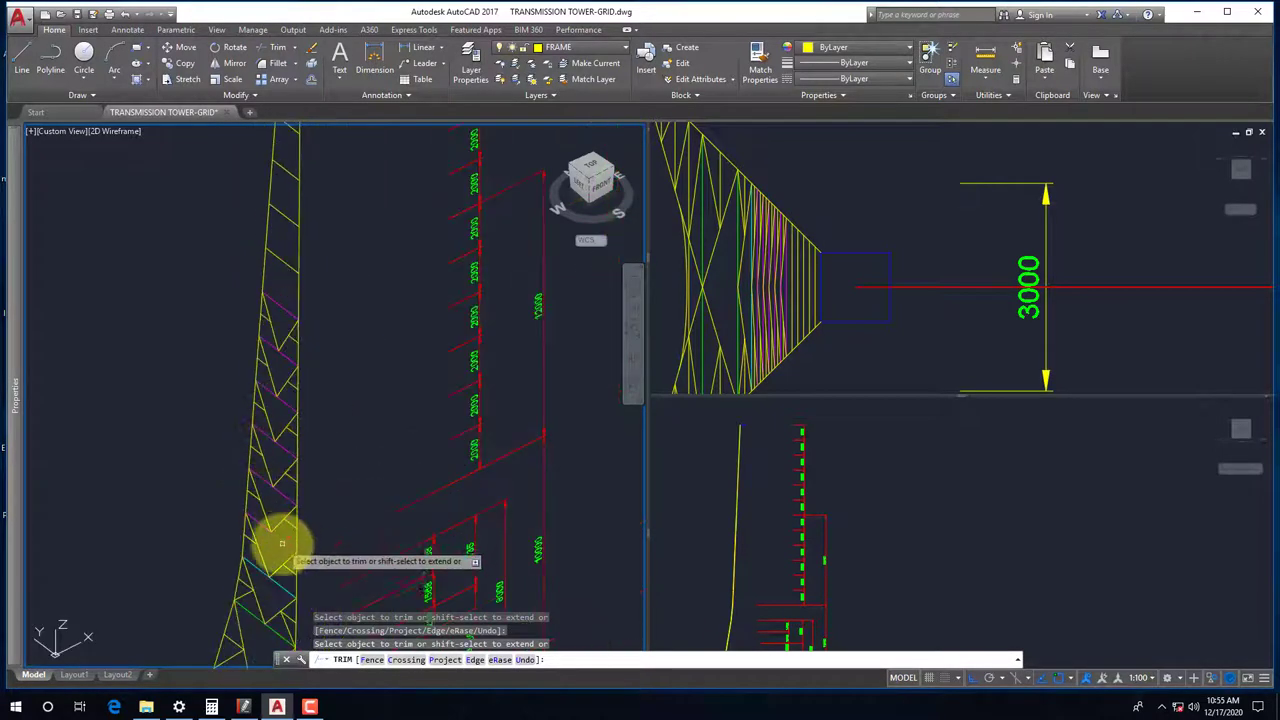
scroll(281, 509, "up", 5)
scroll(300, 505, "down", 3)
scroll(330, 470, "up", 2)
key("Return")
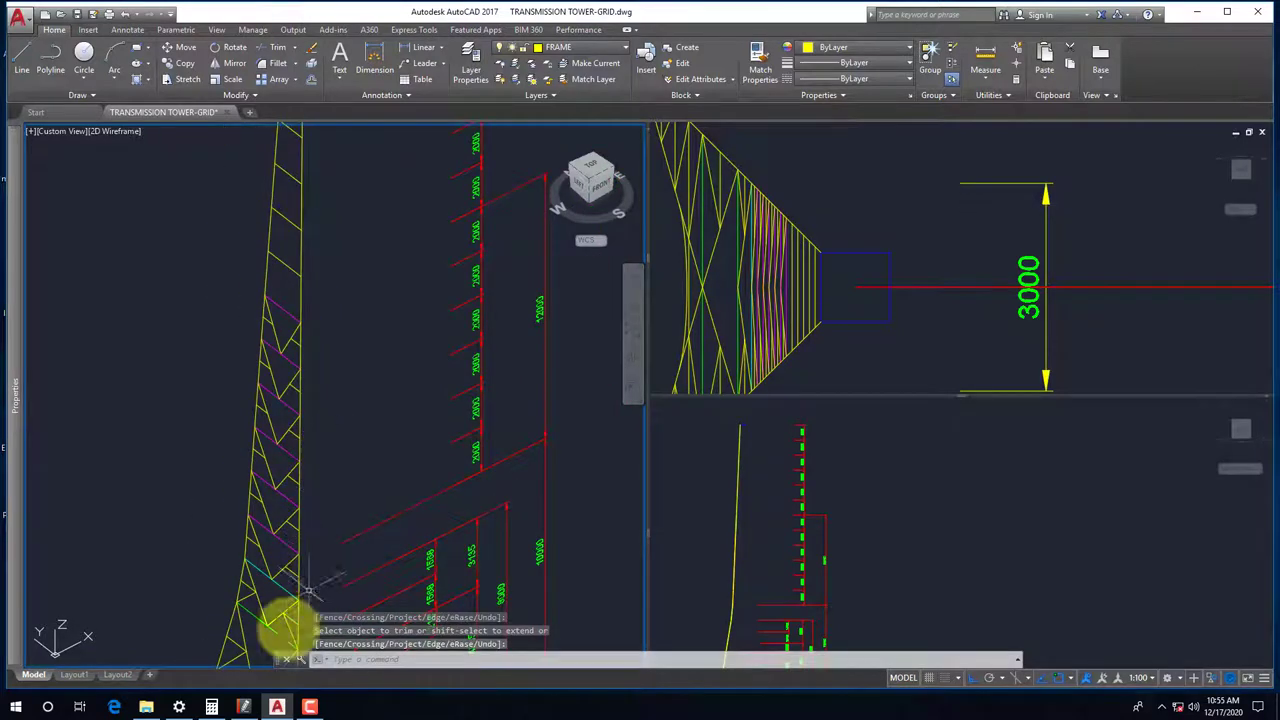
Compare against the reference tower drawing in the PDF, then return to the model
left_click(240, 707)
scroll(860, 480, "down", 2)
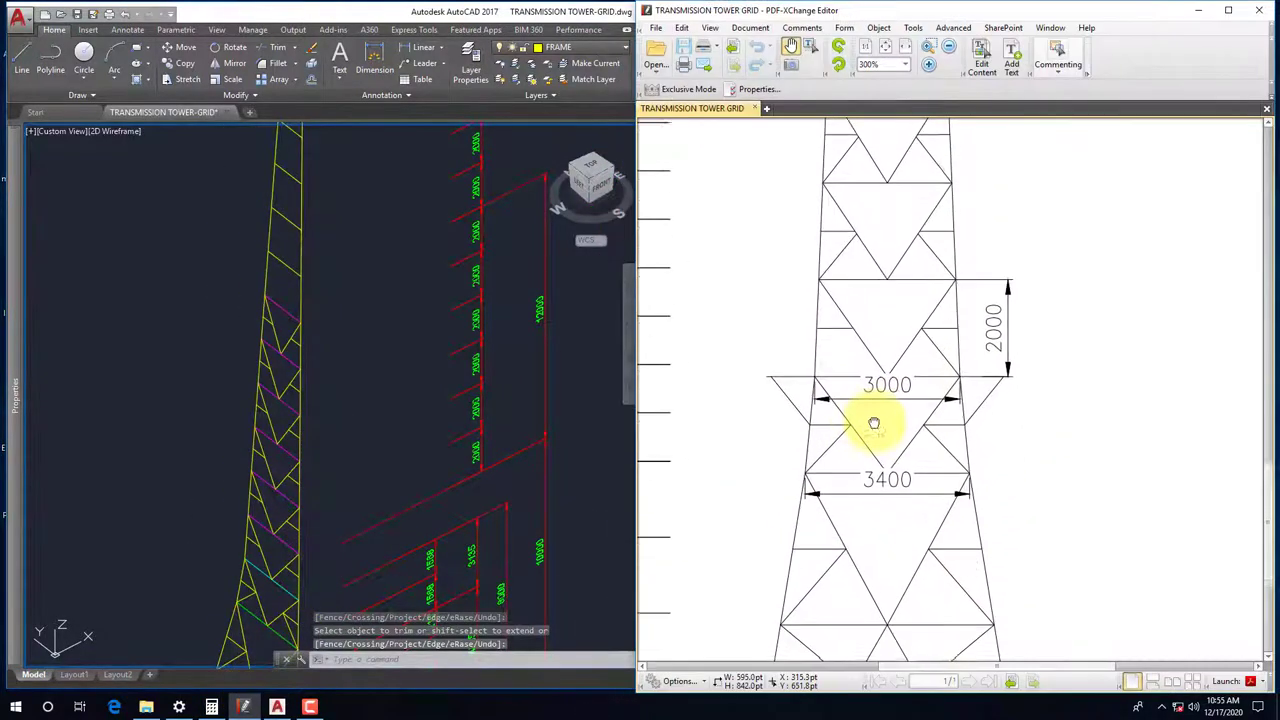
scroll(874, 405, "down", 3)
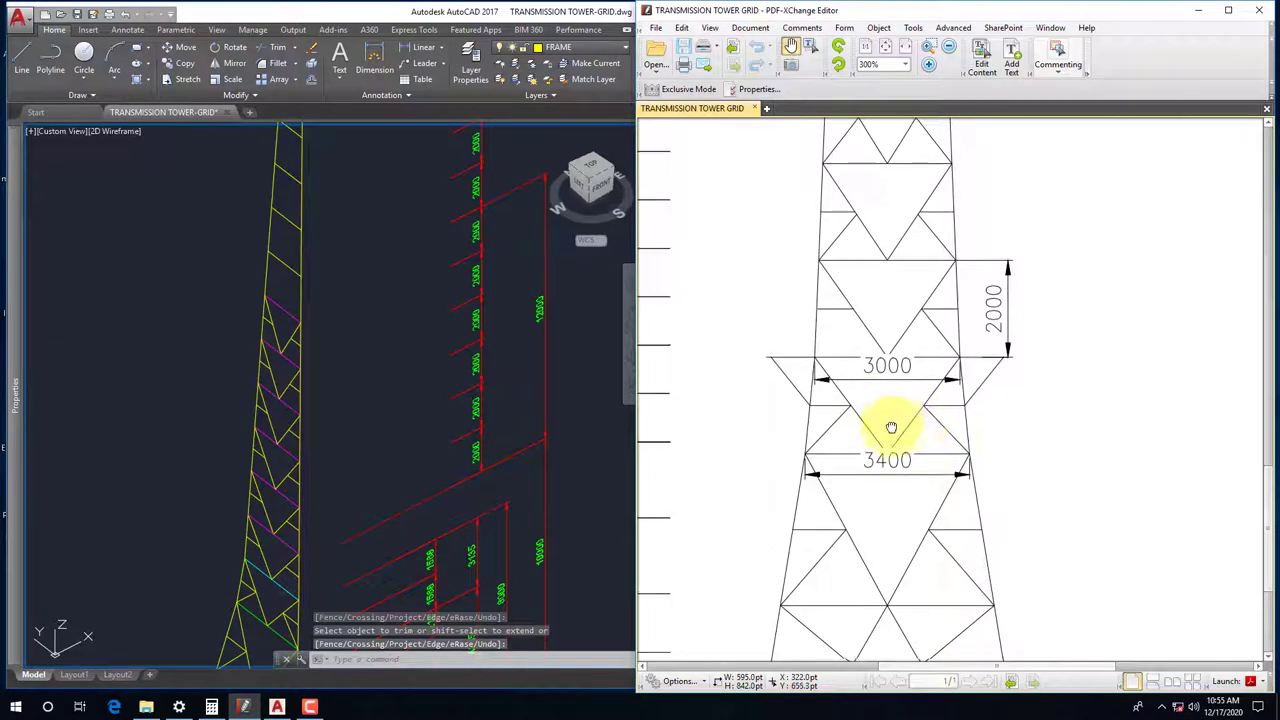
scroll(920, 440, "up", 2)
left_click(290, 578)
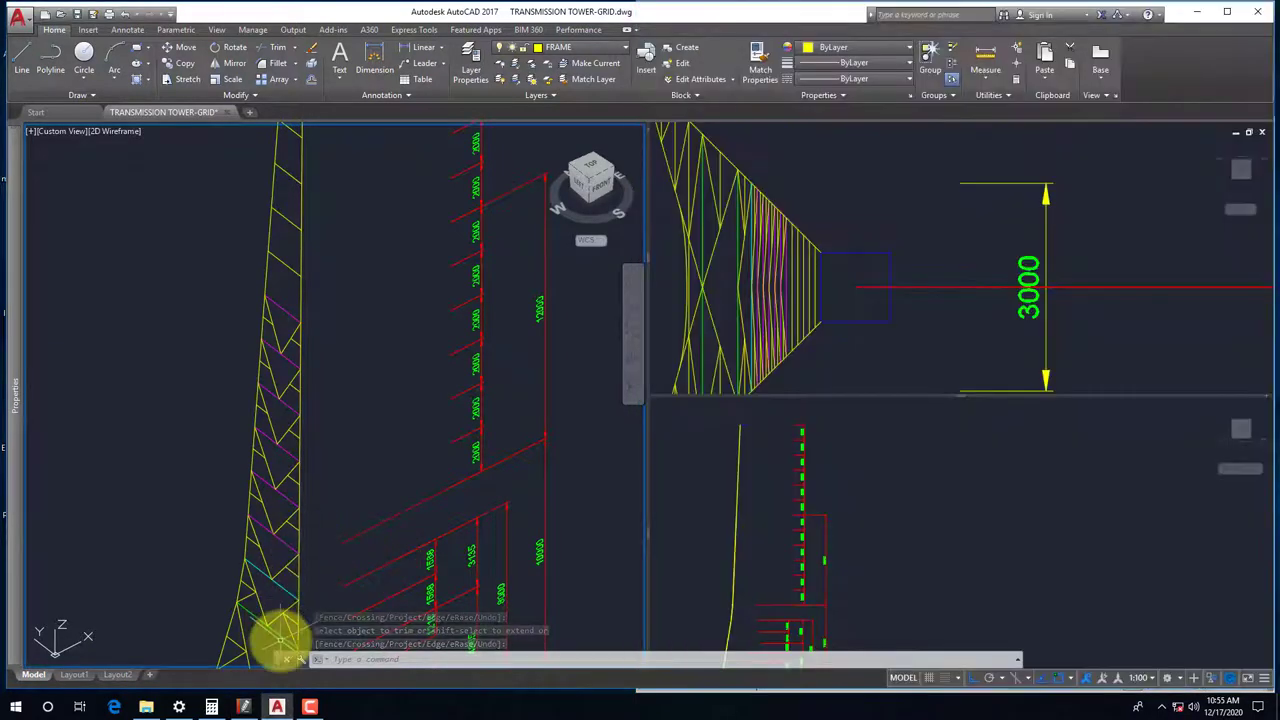
Start LINE and draw the first two yellow diagonal braces, snapping to member endpoints and a midpoint
scroll(285, 600, "up", 3)
scroll(300, 485, "up", 2)
key("l")
key("Return")
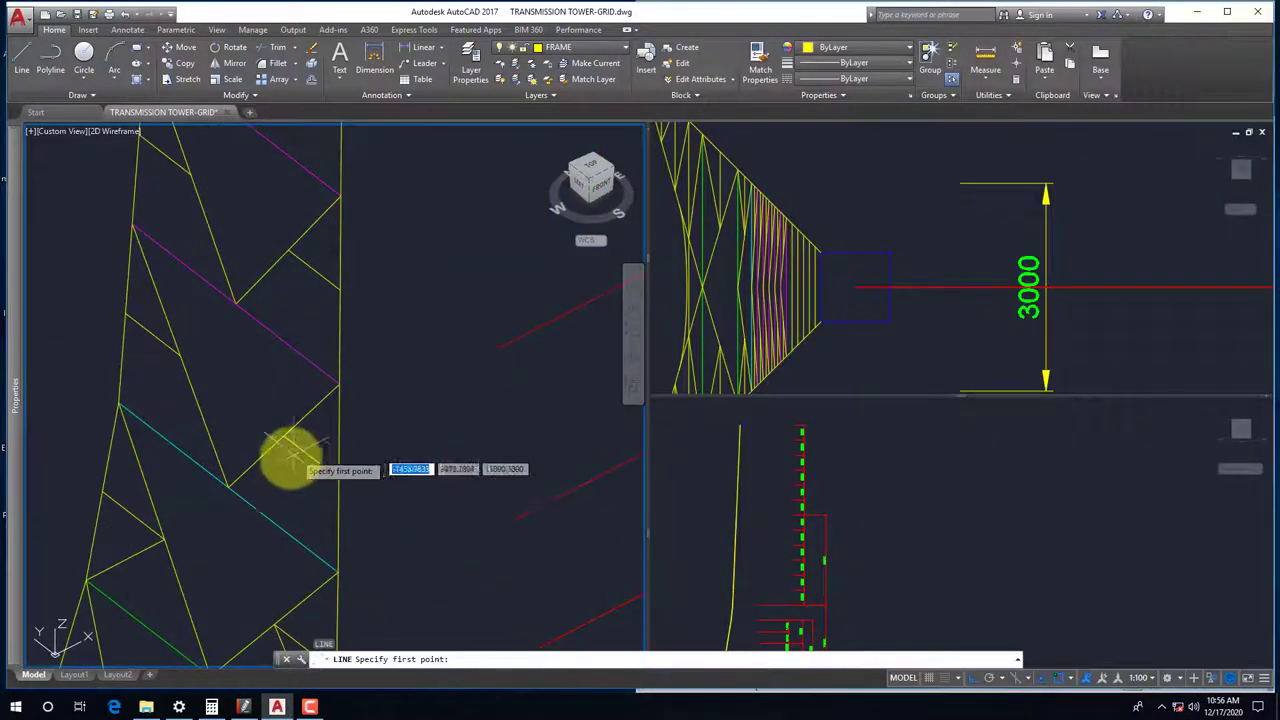
right_click(287, 475, "shift")
left_click(323, 233)
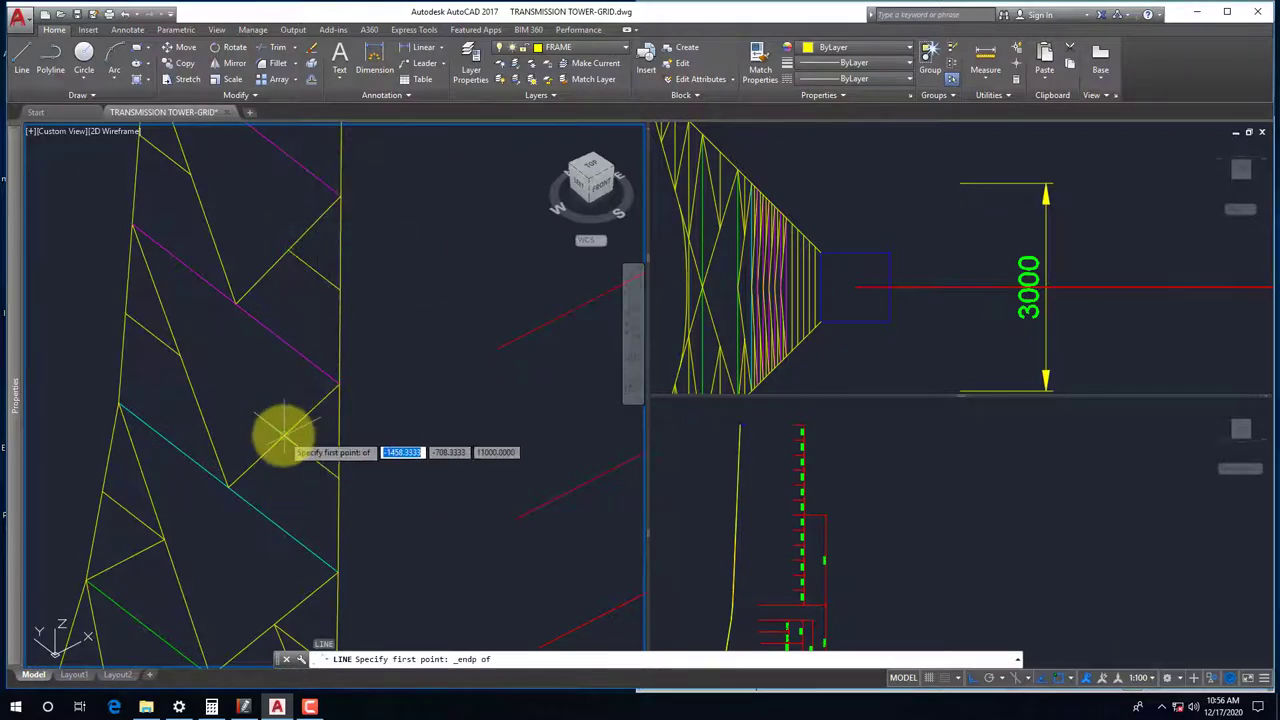
left_click(292, 490)
right_click(302, 515, "shift")
left_click(324, 286)
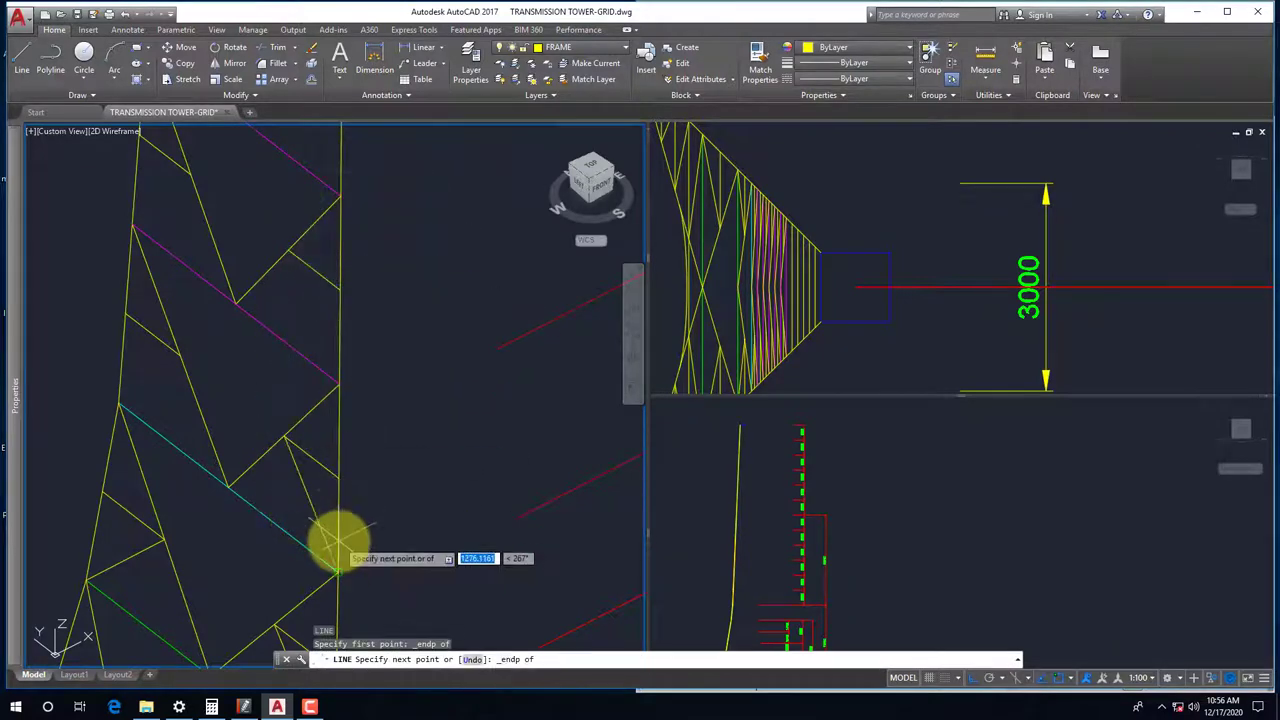
left_click(337, 537)
key("Return")
key("Return")
right_click(218, 328, "shift")
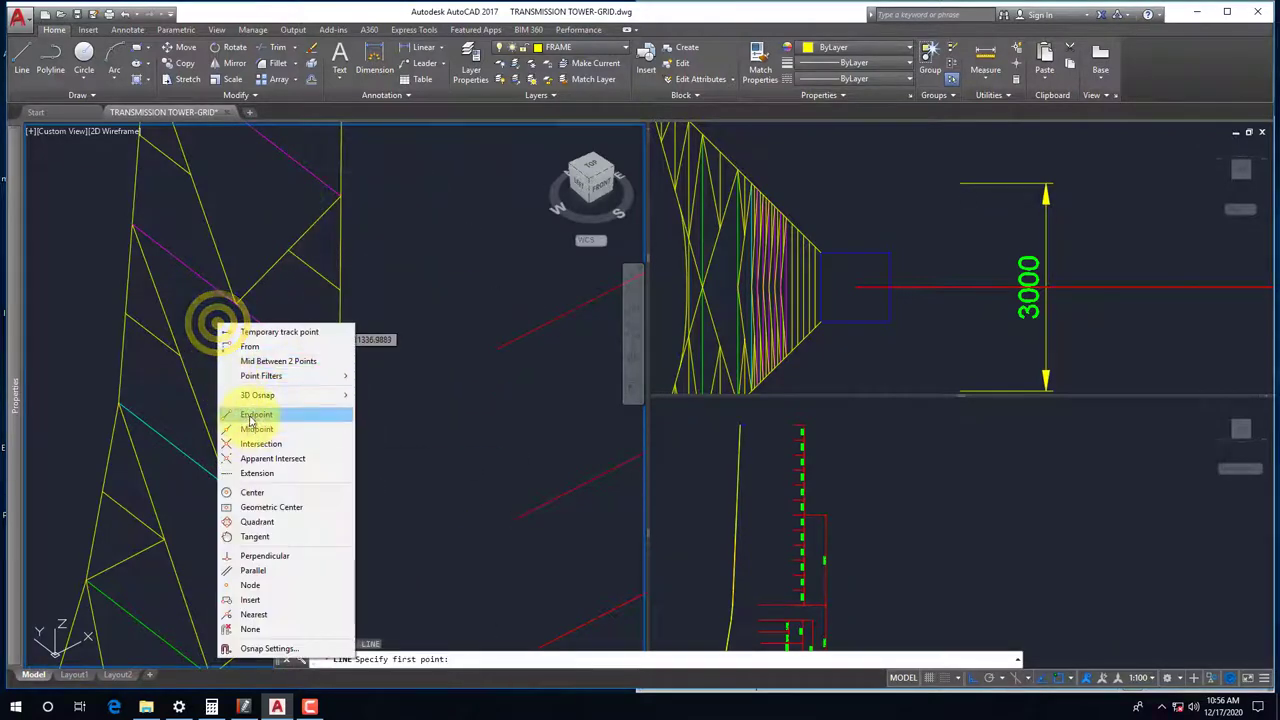
left_click(253, 415)
left_click(150, 390)
right_click(150, 390, "shift")
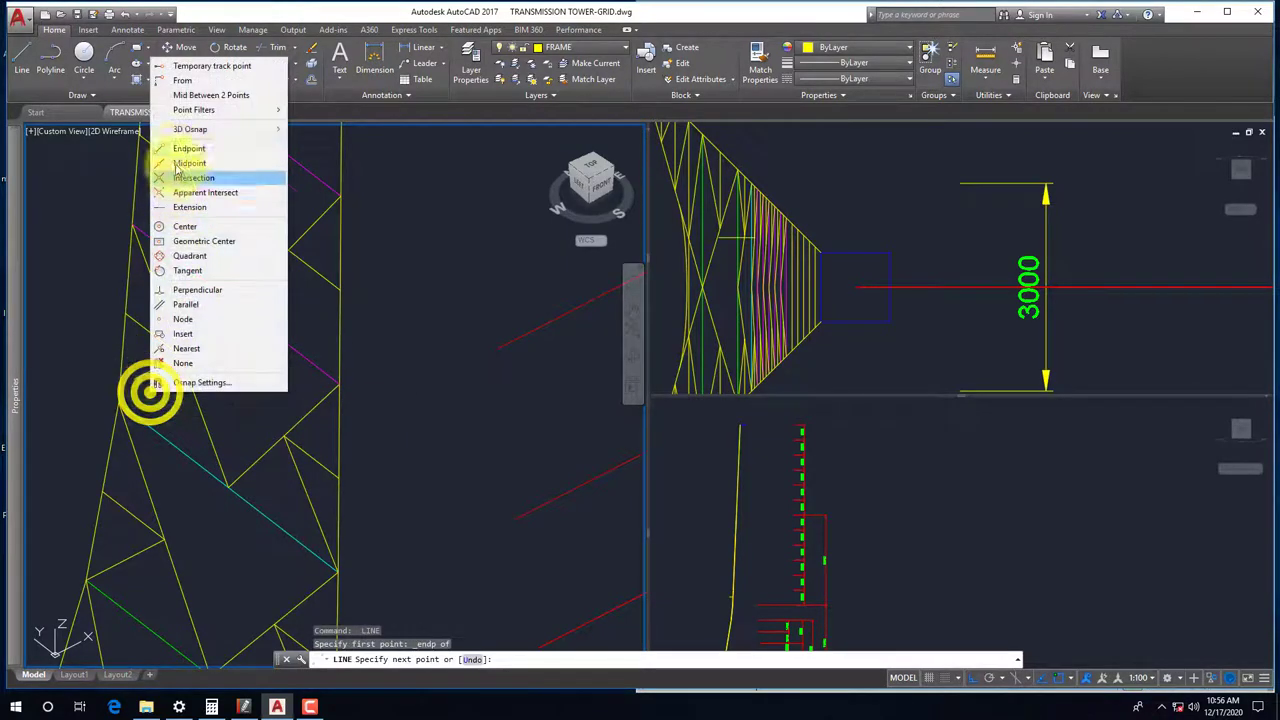
left_click(189, 148)
left_click(129, 371)
key("Escape")
Draw two more diagonal braces between member endpoints further along the tower face
scroll(240, 449, "up", 2)
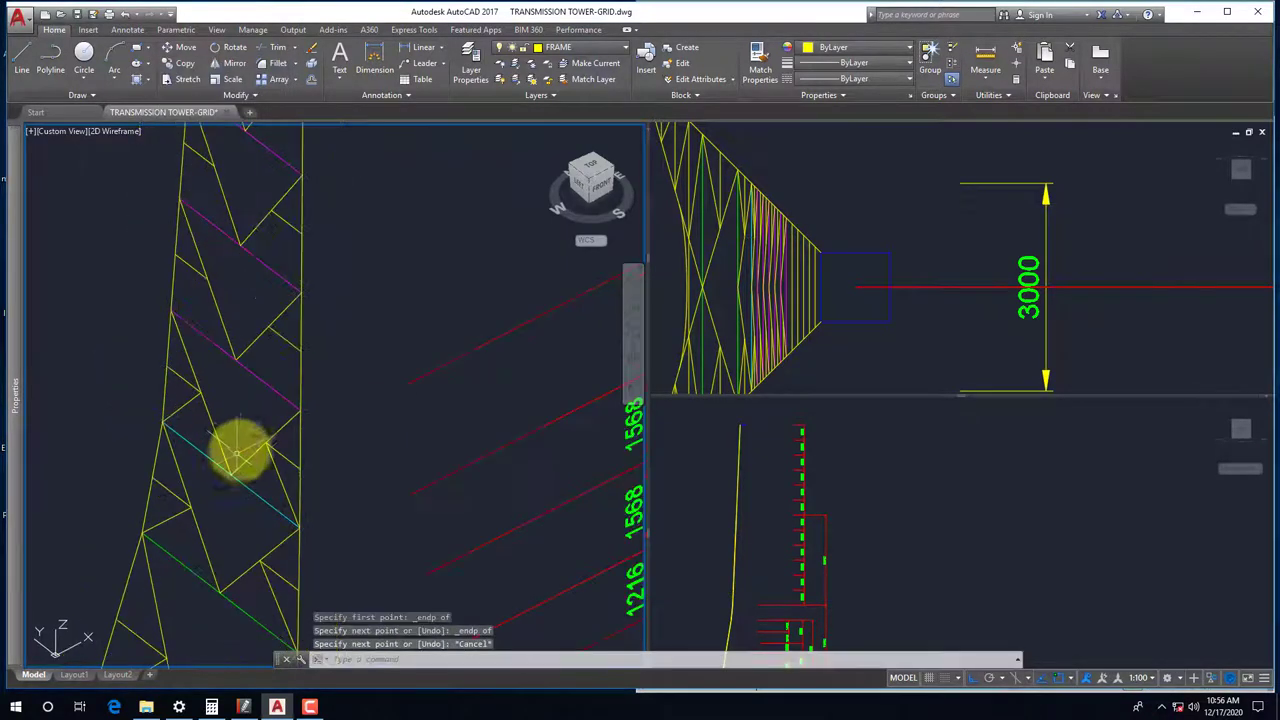
scroll(272, 332, "up", 2)
key("Return")
right_click(248, 333, "shift")
left_click(264, 411)
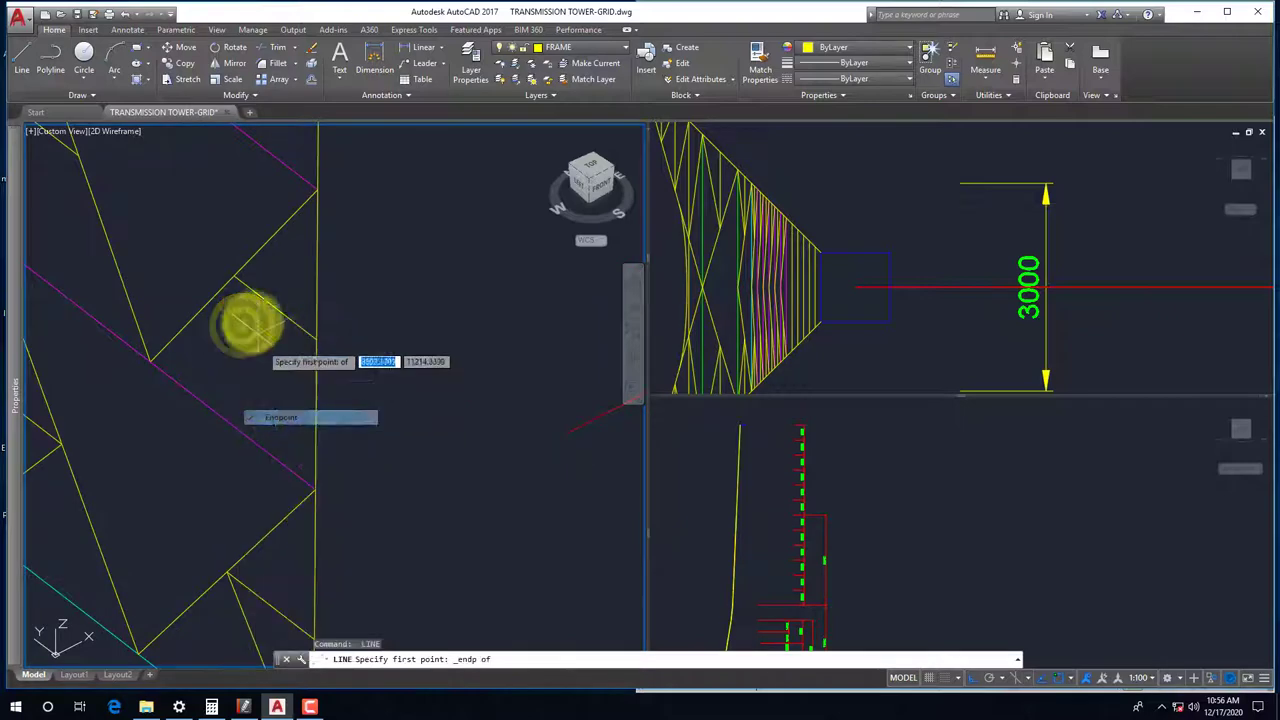
left_click(240, 291)
right_click(252, 345, "shift")
left_click(305, 439)
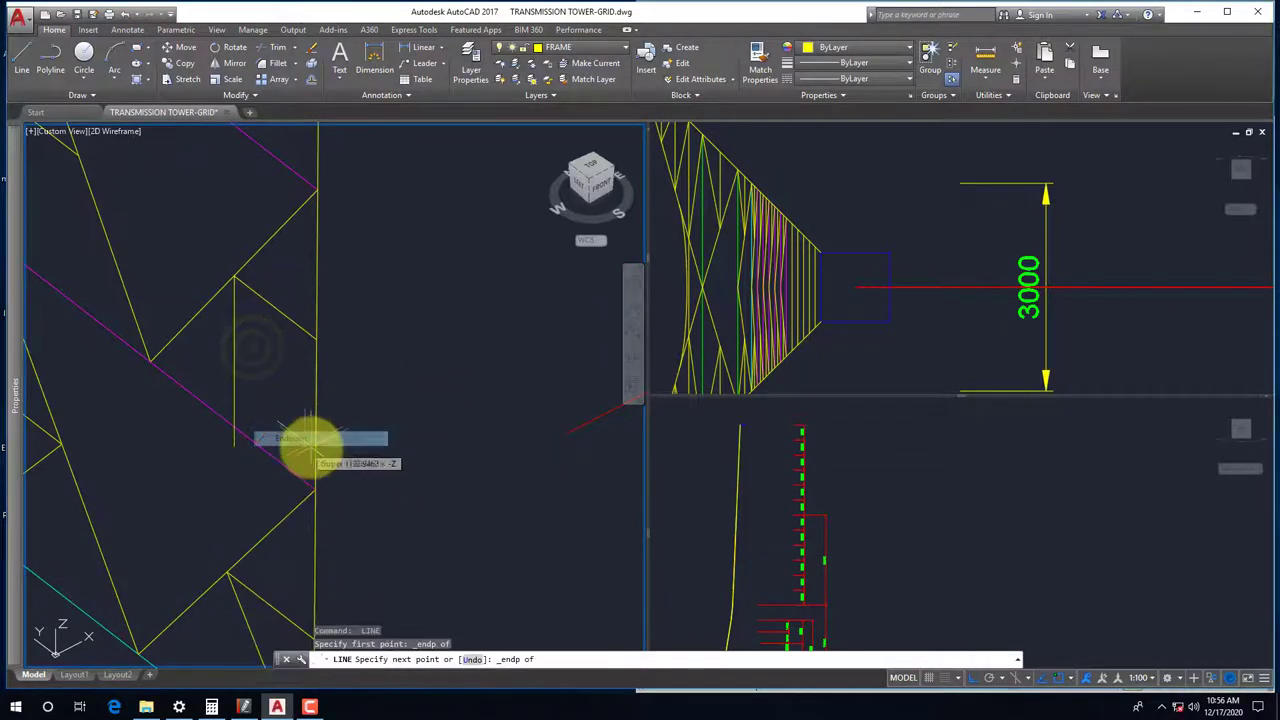
left_click(316, 487)
key("Return")
key("Return")
middle_click_drag(403, 506, 300, 340)
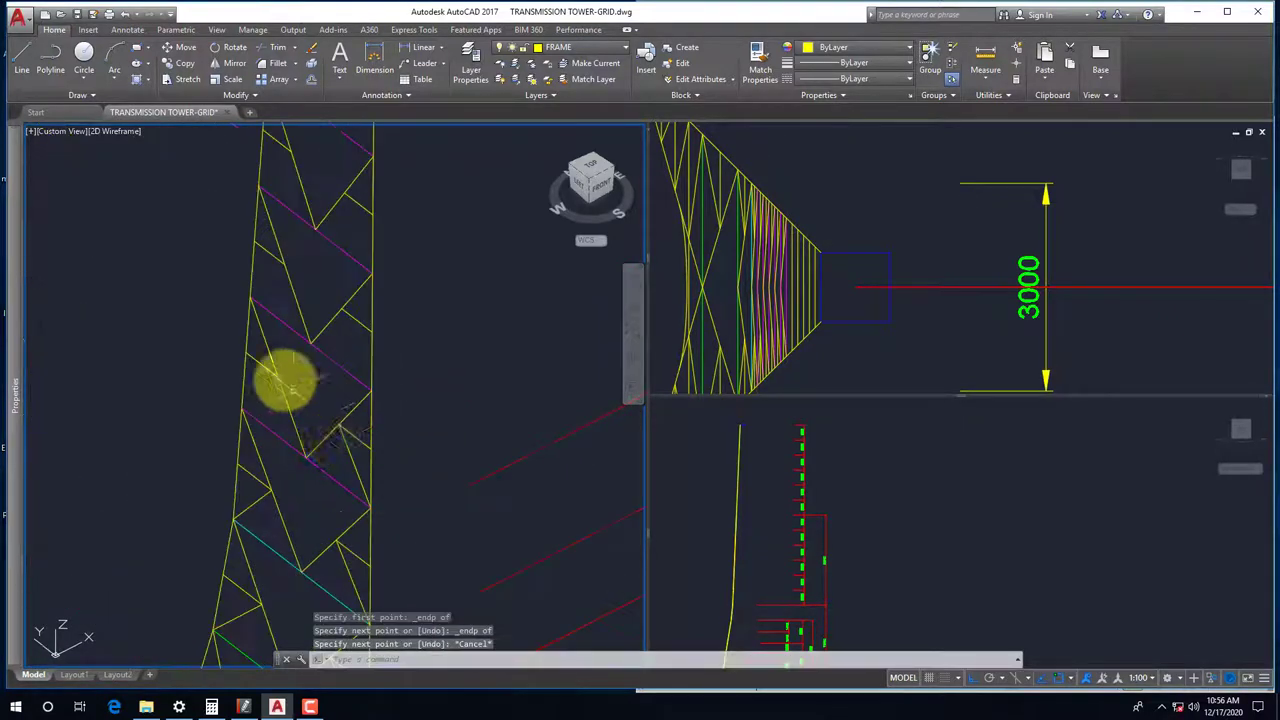
right_click(300, 338, "shift")
left_click(330, 430)
left_click(257, 371)
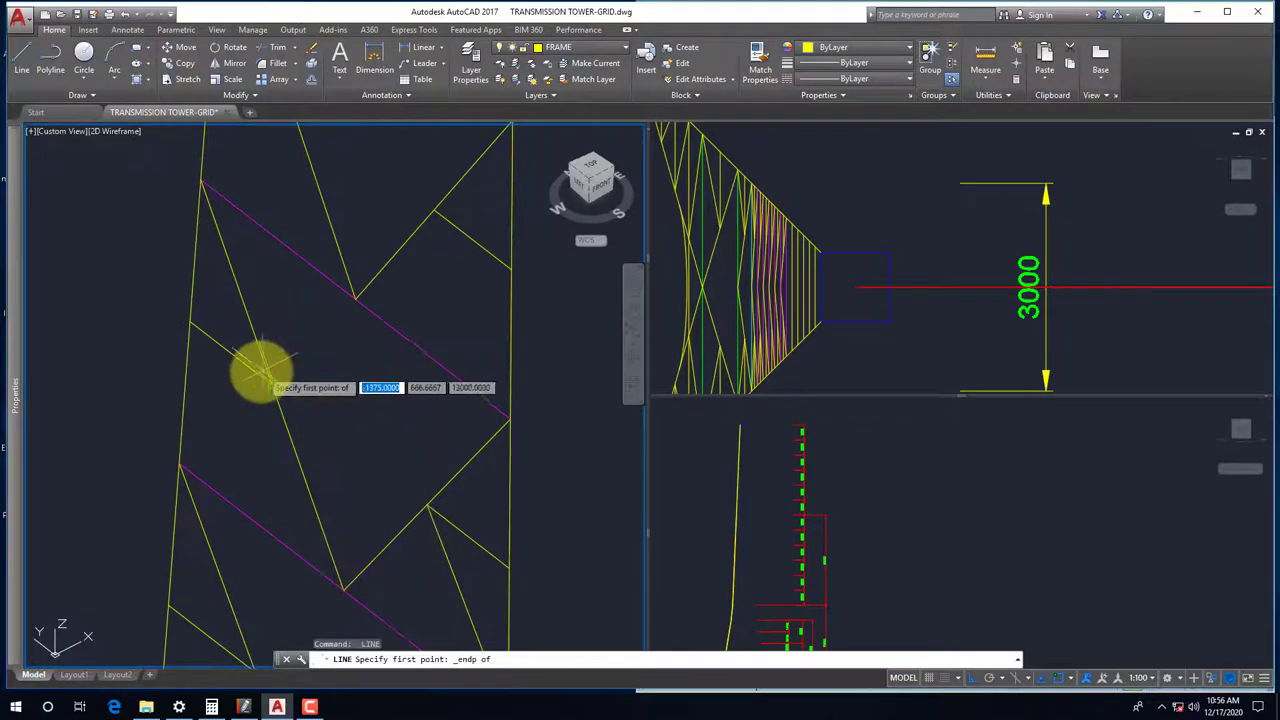
right_click(228, 438, "shift")
left_click(263, 197)
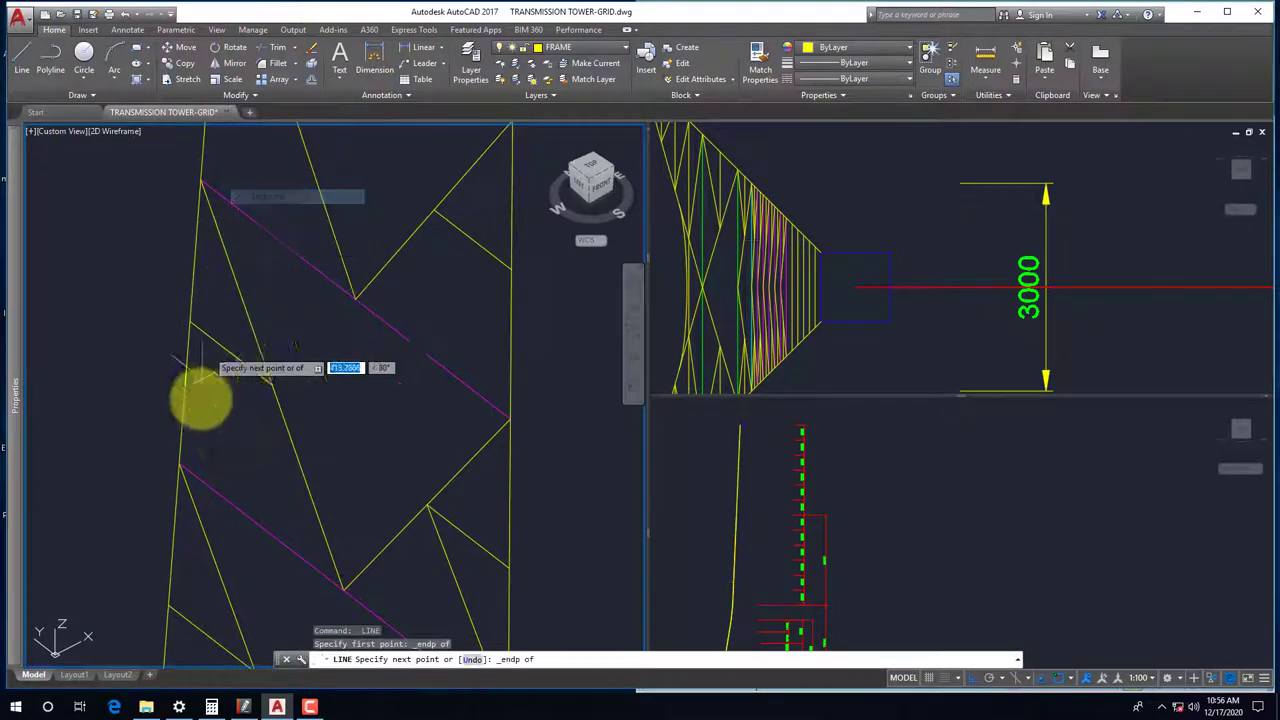
left_click(200, 470)
scroll(205, 530, "down", 3)
key("Escape")
Add the next pair of zigzag braces across the lower panels using Endpoint snaps
scroll(285, 395, "up", 3)
key("Return")
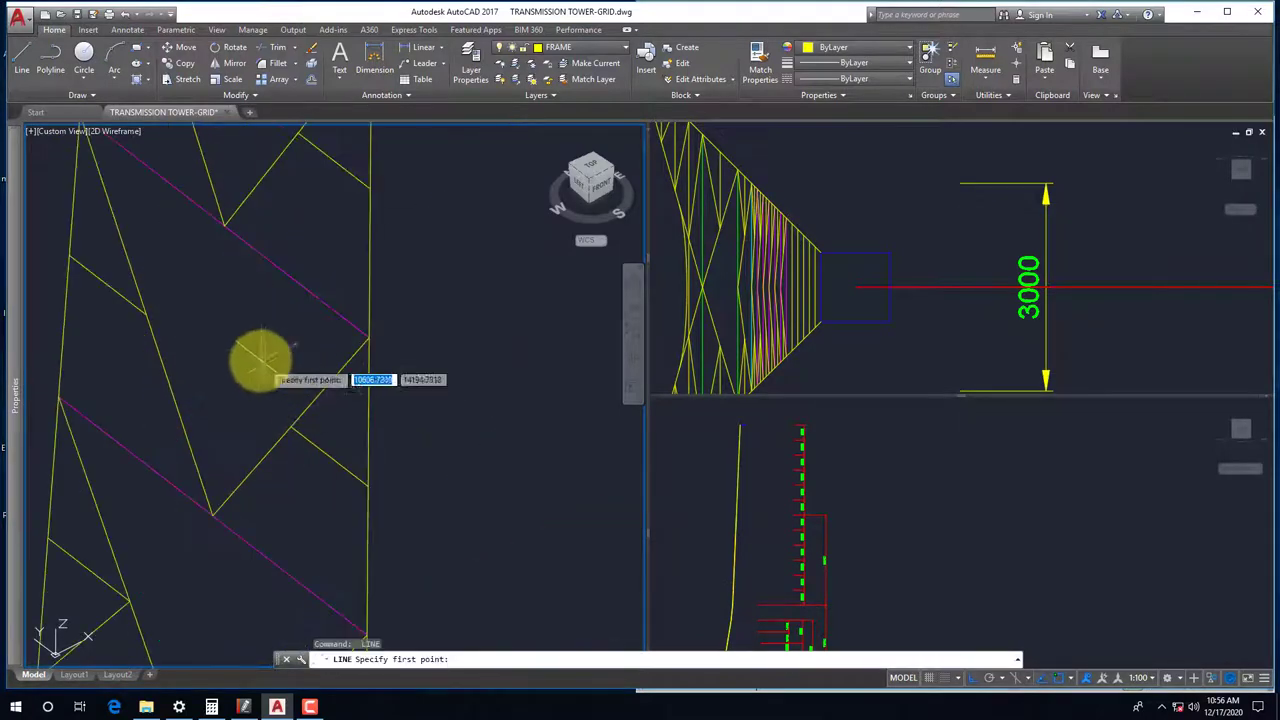
right_click(260, 360, "shift")
left_click(299, 117)
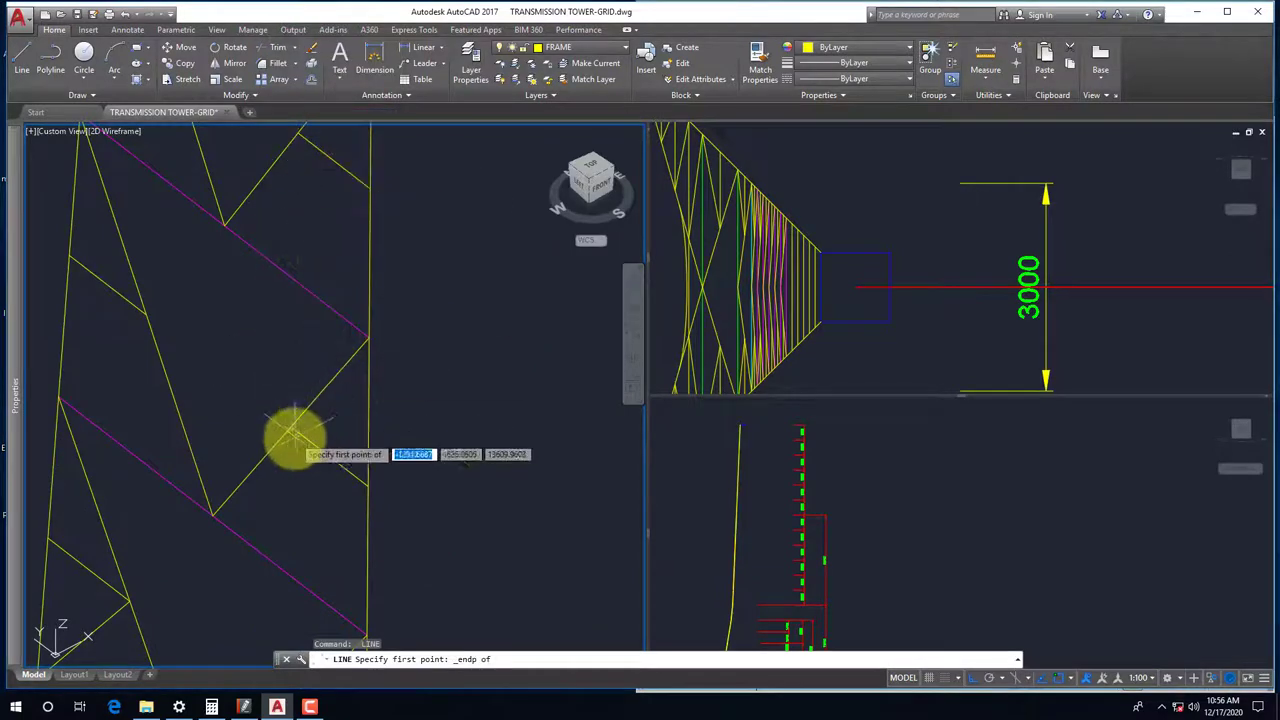
left_click(306, 520)
right_click(306, 522, "shift")
left_click(345, 279)
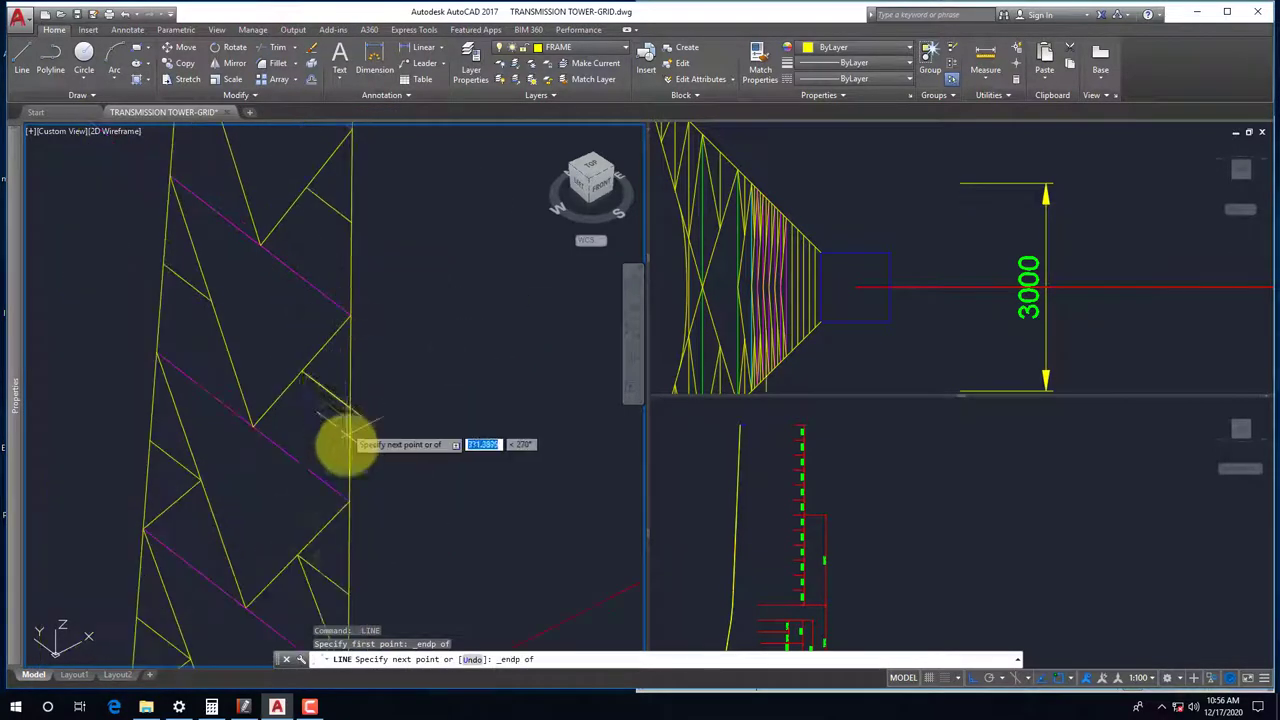
left_click(350, 496)
scroll(251, 300, "up", 2)
key("Return")
key("Return")
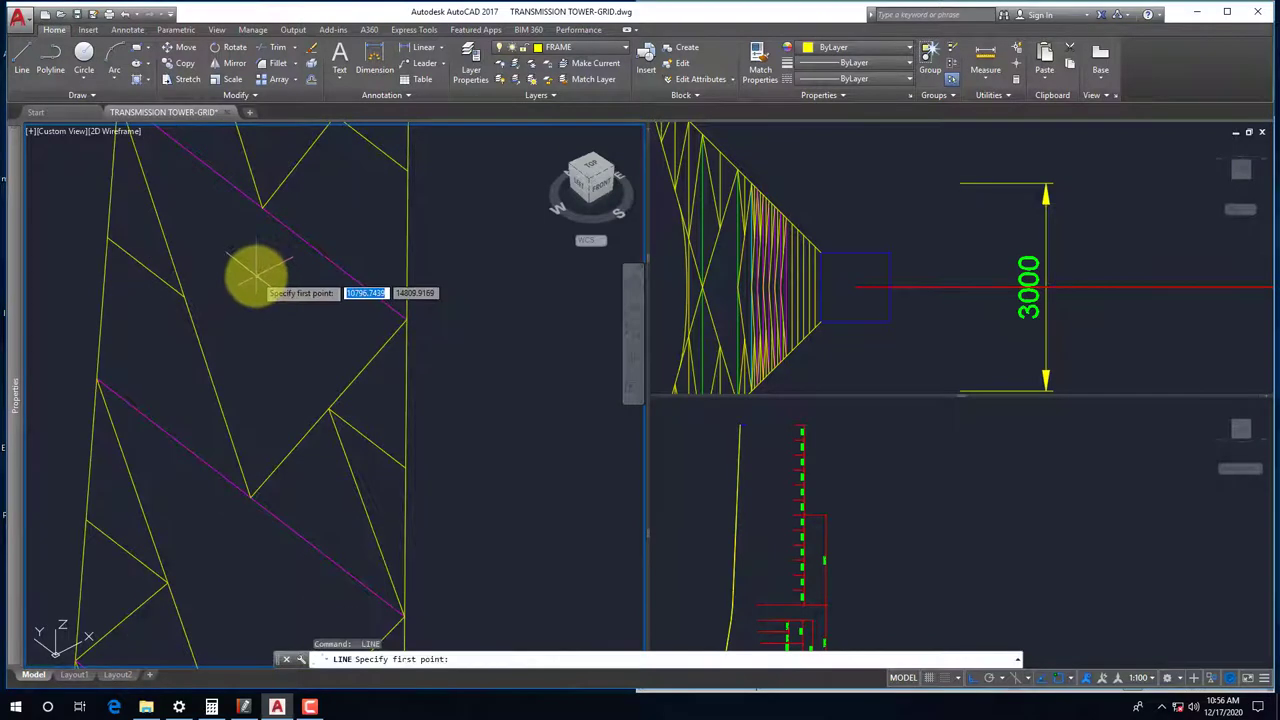
right_click(256, 274, "shift")
left_click(295, 368)
left_click(155, 345)
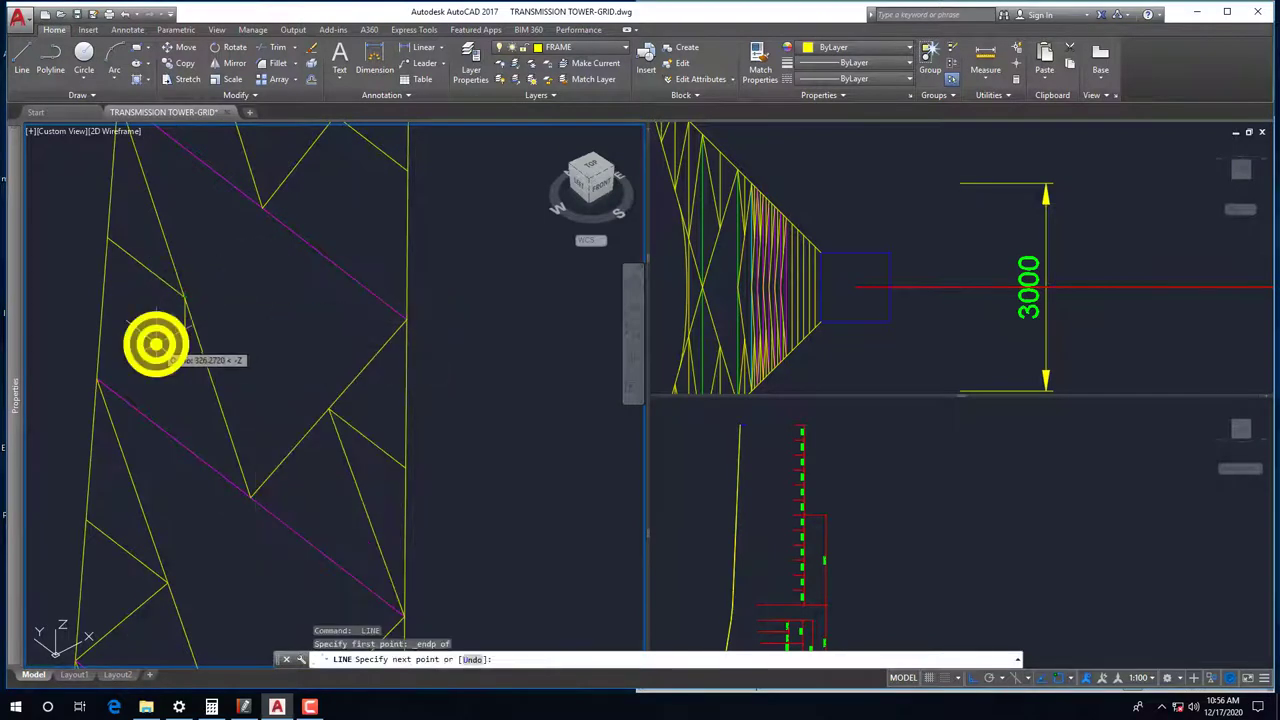
right_click(155, 345, "shift")
left_click(172, 434)
key("Escape")
Draw two further braces between opposite member ends in the next lower panel
scroll(230, 415, "down", 2)
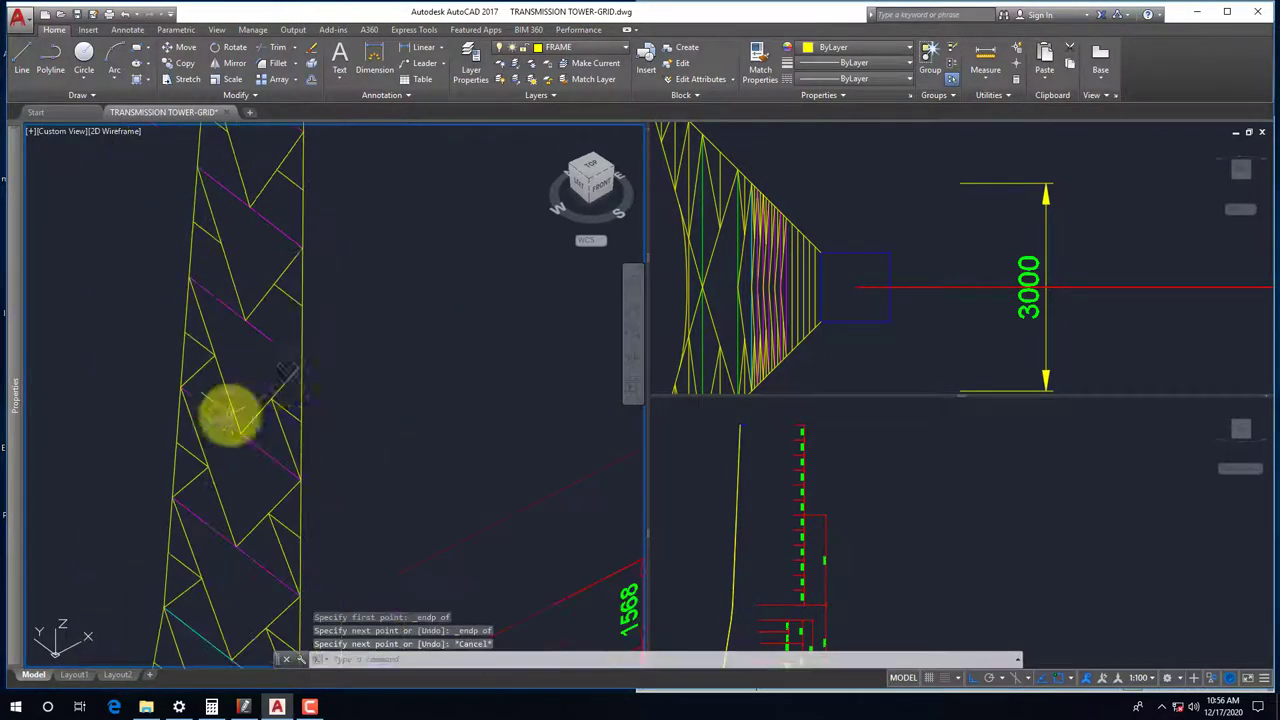
scroll(273, 349, "up", 2)
key("Return")
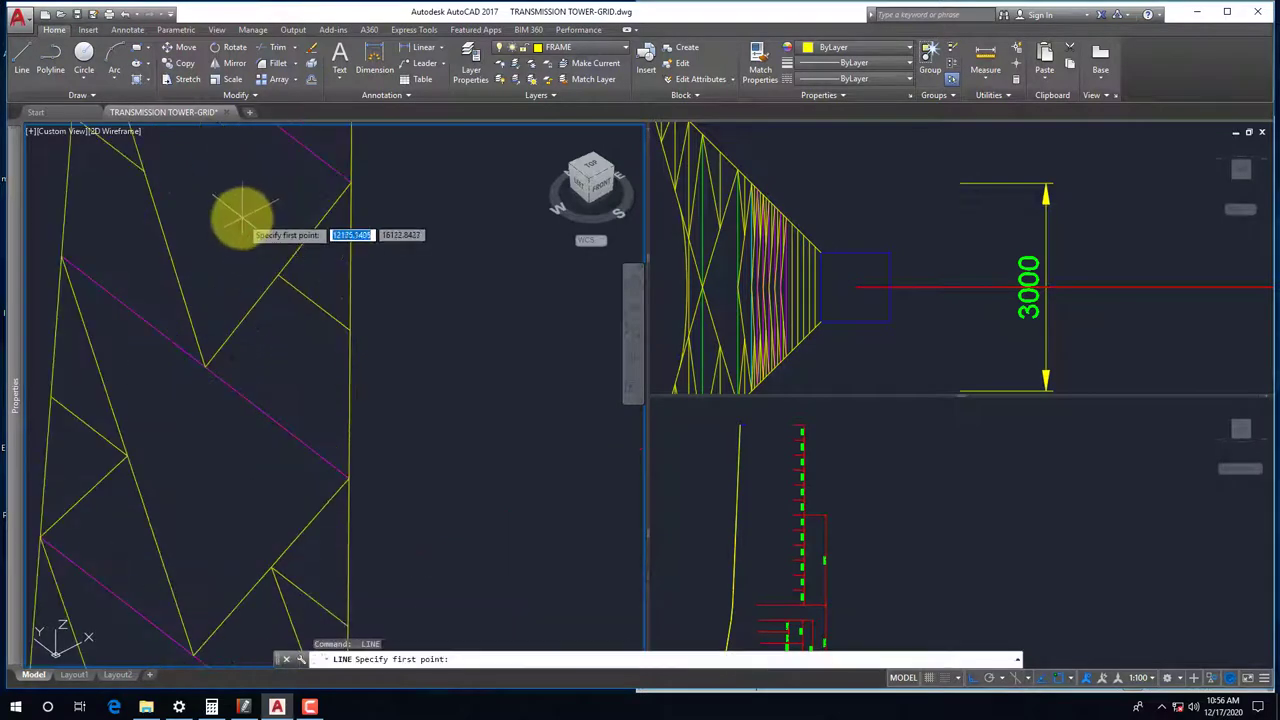
right_click(240, 217, "shift")
left_click(285, 305)
right_click(284, 345, "shift")
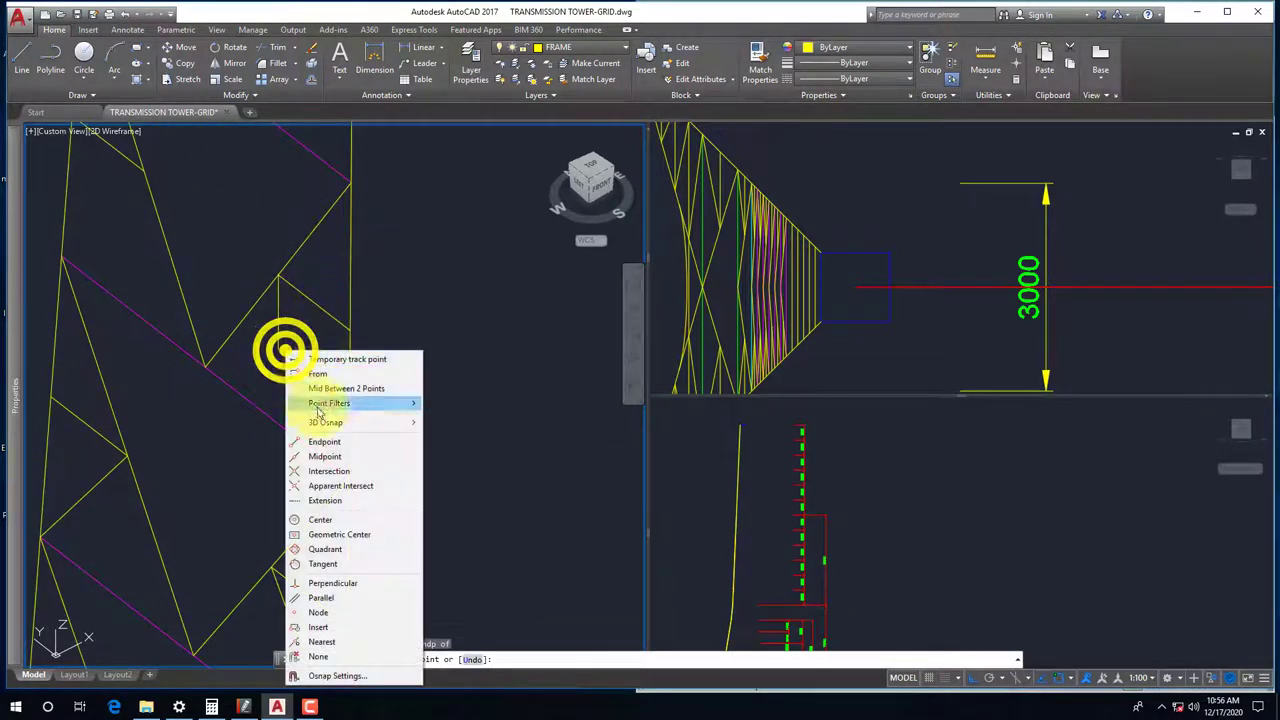
left_click(313, 442)
left_click(351, 457)
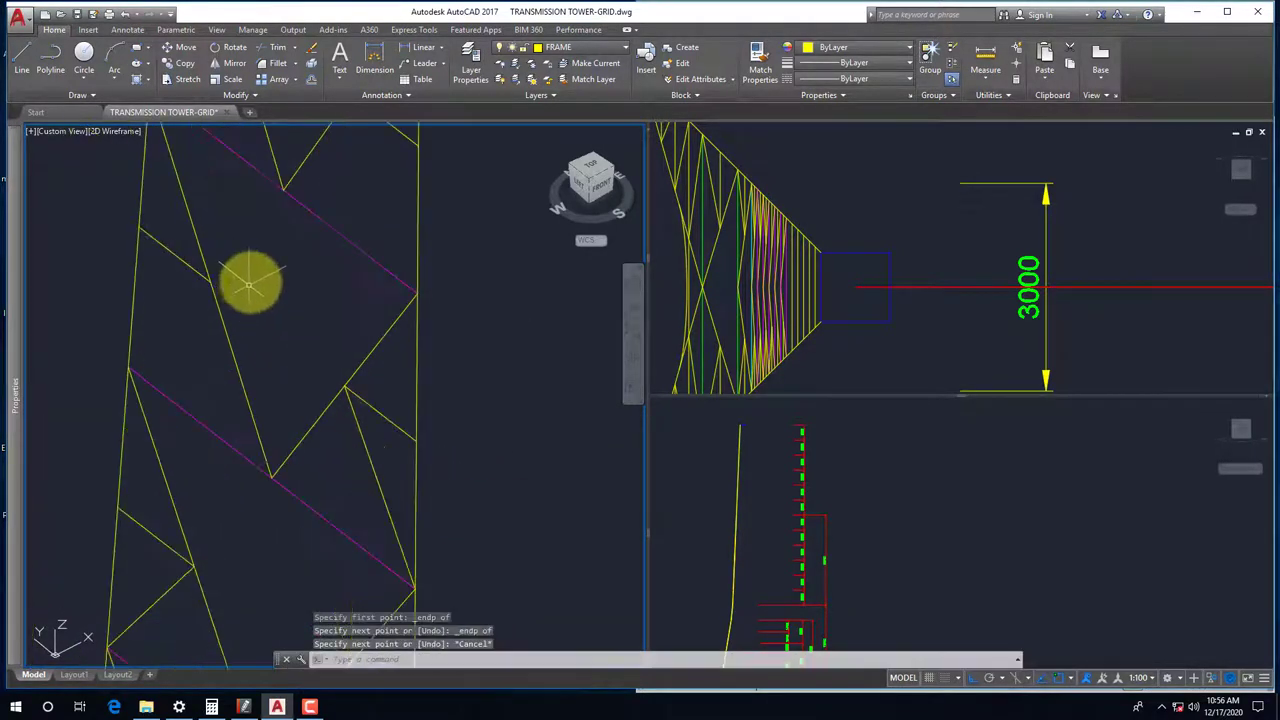
right_click(256, 262, "shift")
left_click(288, 352)
left_click(196, 272)
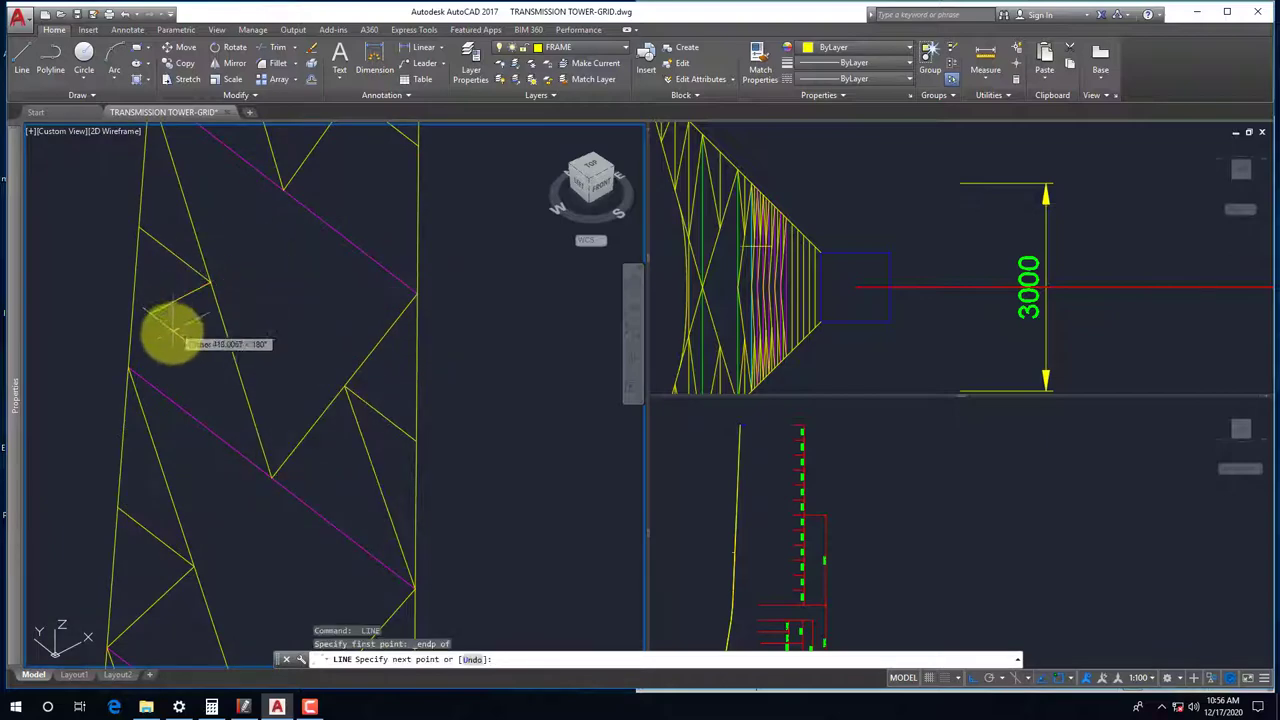
right_click(172, 334, "shift")
left_click(193, 426)
left_click(266, 374)
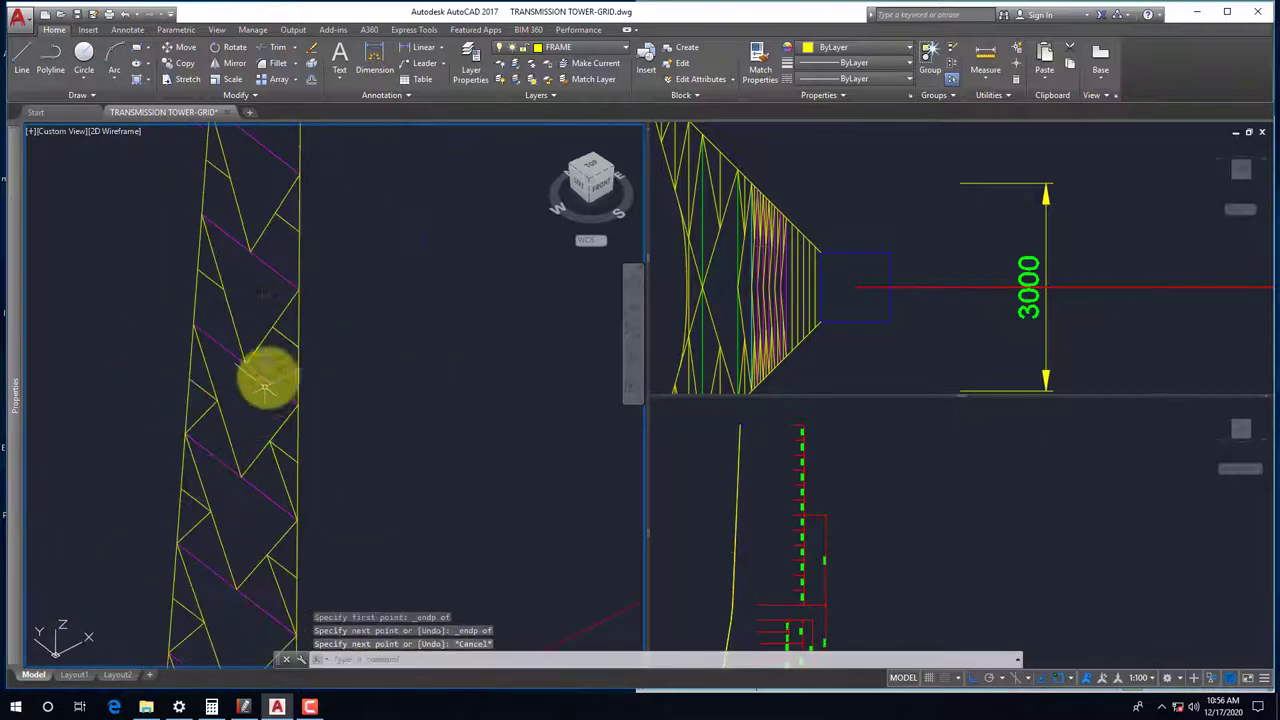
key("Return")
key("Return")
Continue the zigzag with two braces running from member junctions to the tower legs
right_click(256, 262, "shift")
left_click(274, 355)
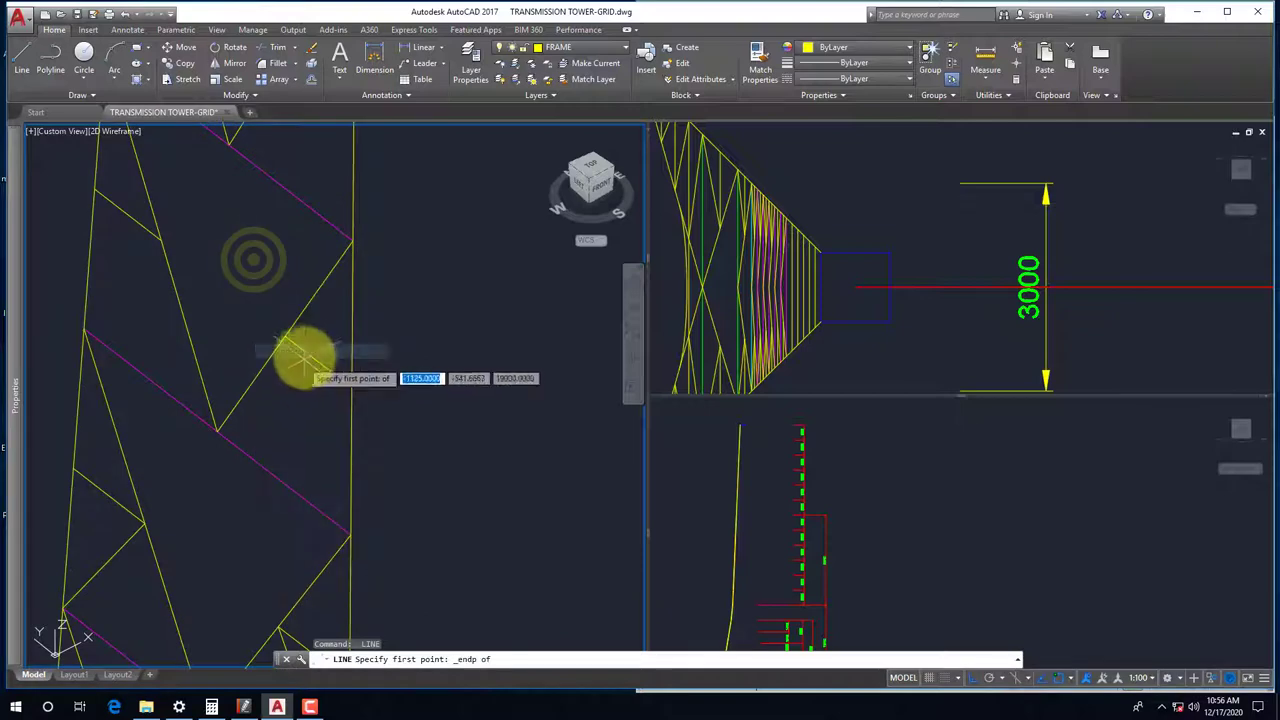
left_click(286, 403)
right_click(288, 403, "shift")
left_click(330, 165)
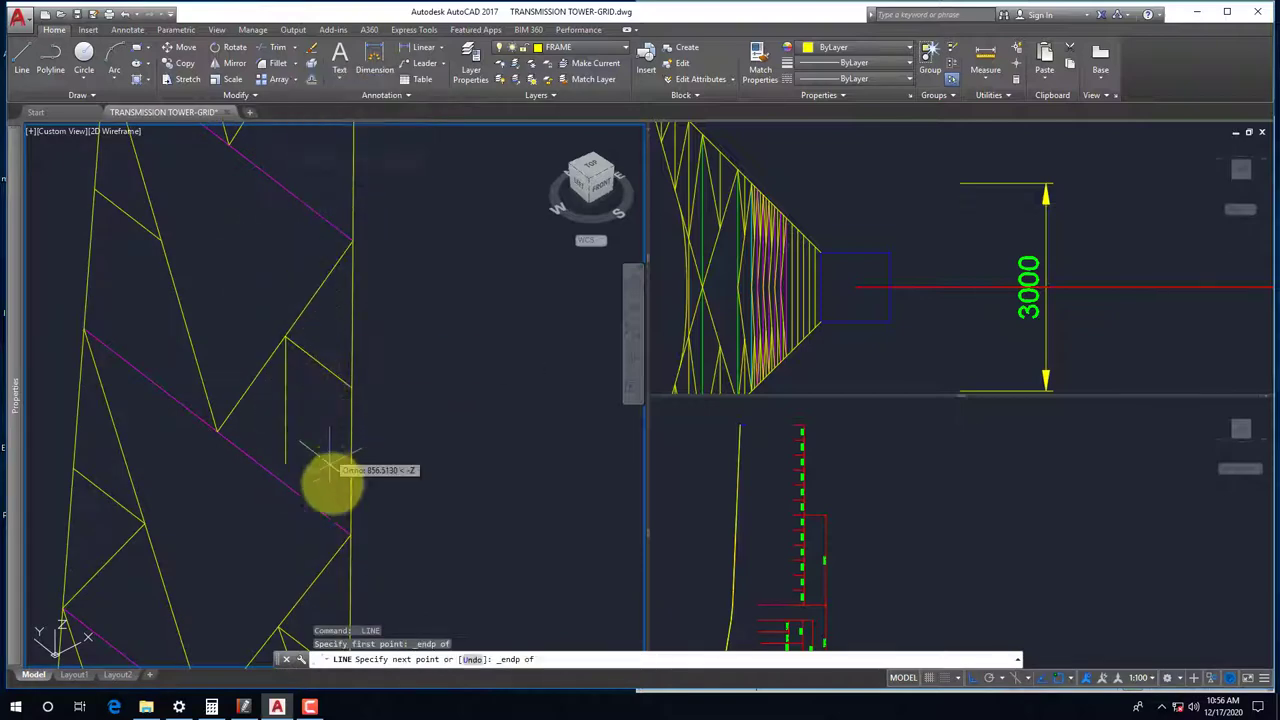
left_click(329, 512)
key("Return")
key("Return")
right_click(230, 207, "shift")
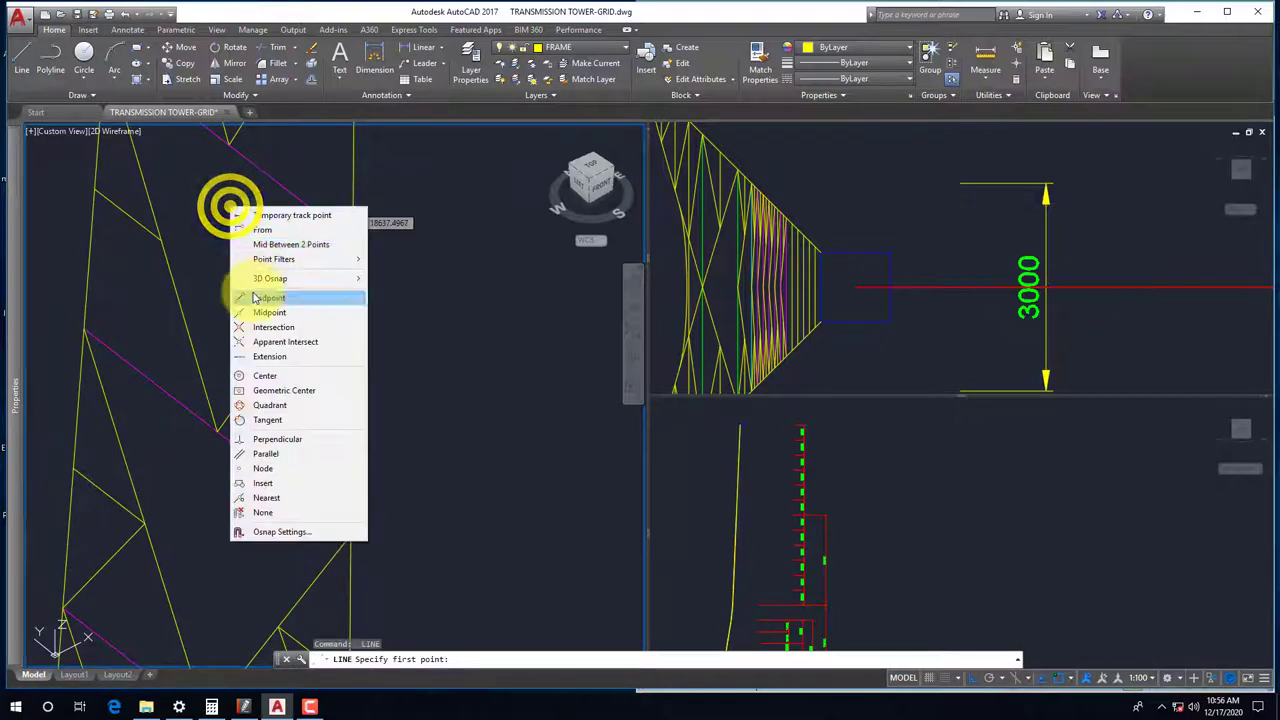
left_click(255, 298)
left_click(143, 229)
right_click(129, 280, "shift")
left_click(165, 368)
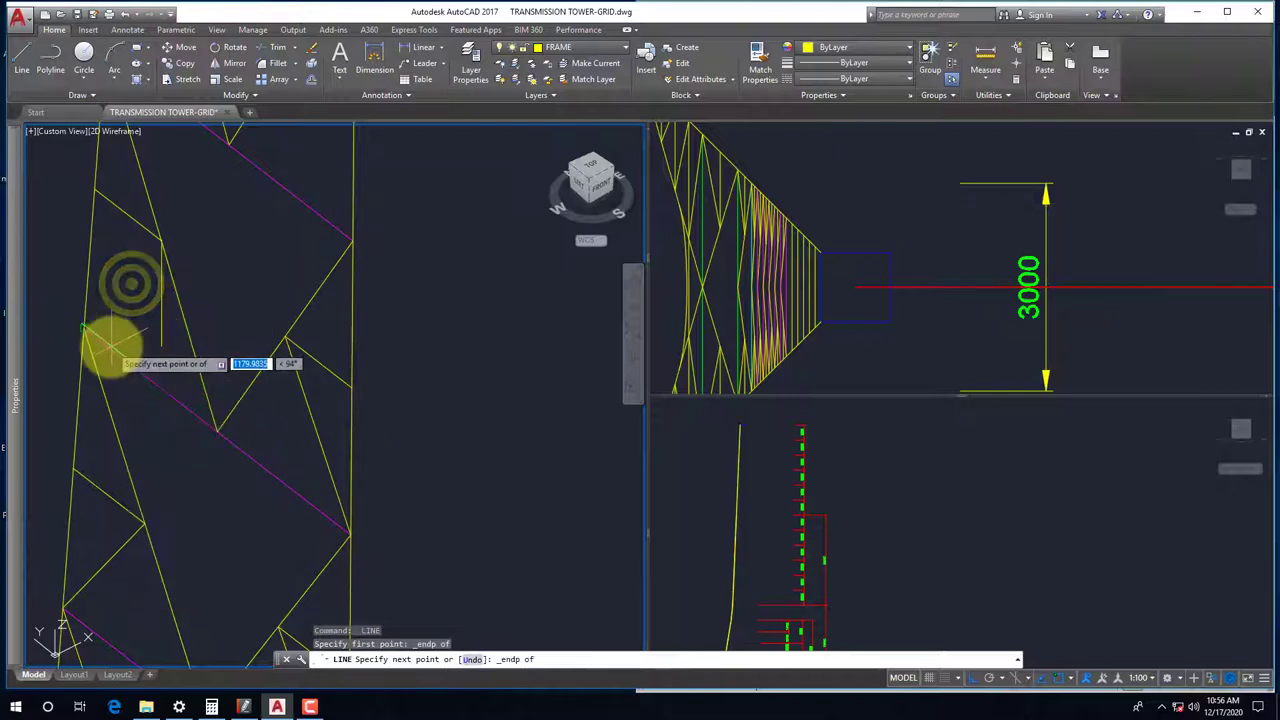
left_click(109, 345)
scroll(206, 434, "down", 3)
scroll(234, 251, "up", 3)
key("Return")
key("Return")
Draw the final two braces in the next panel and end the LINE command
right_click(212, 270, "shift")
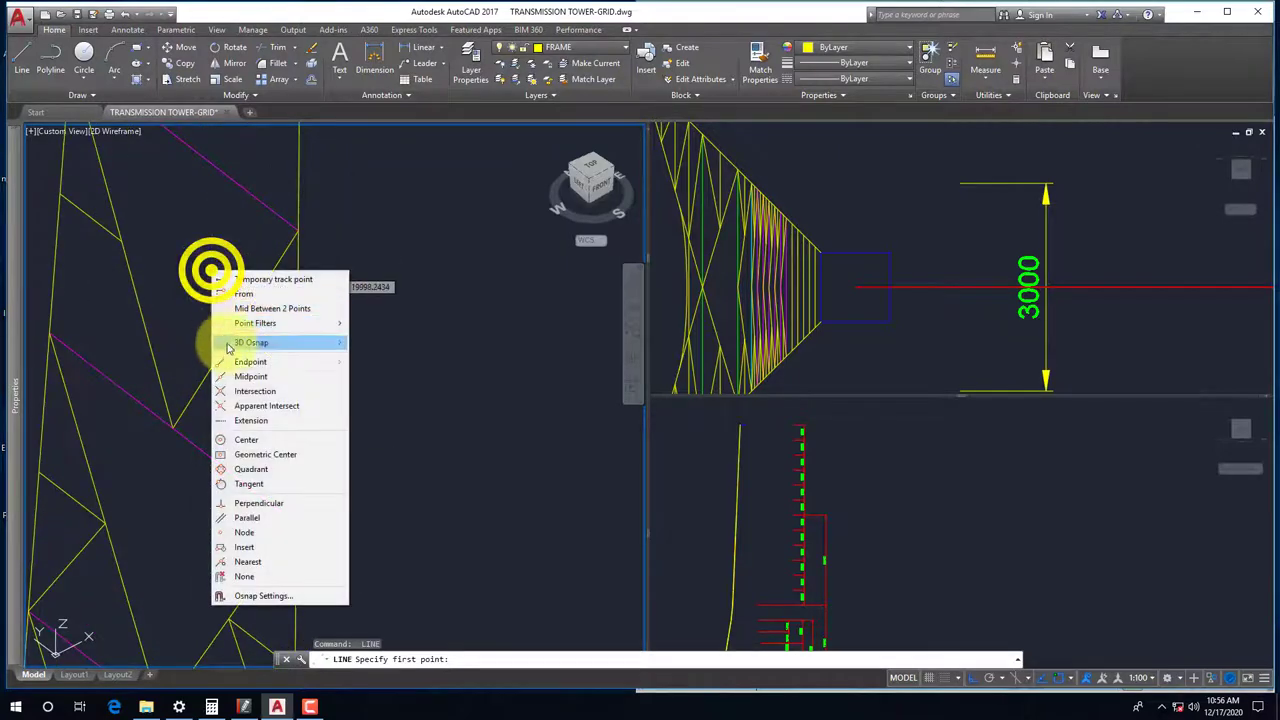
left_click(248, 361)
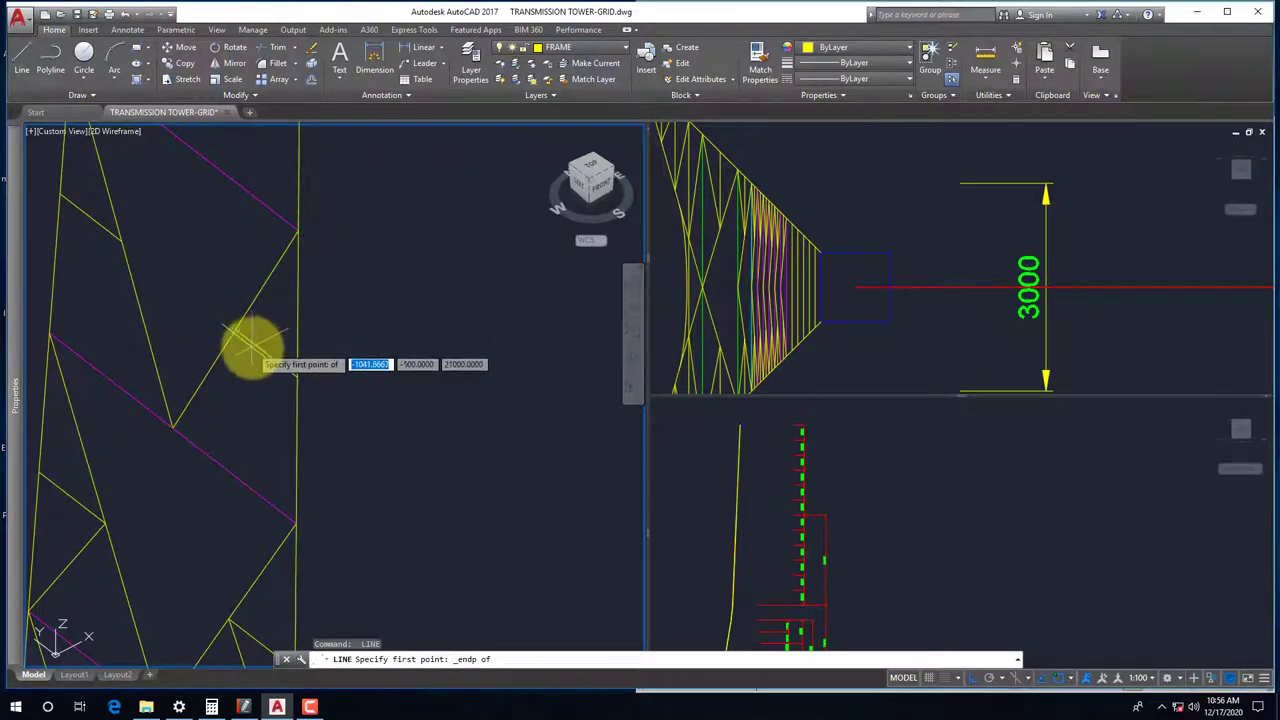
left_click(243, 409)
right_click(243, 409, "shift")
left_click(285, 165)
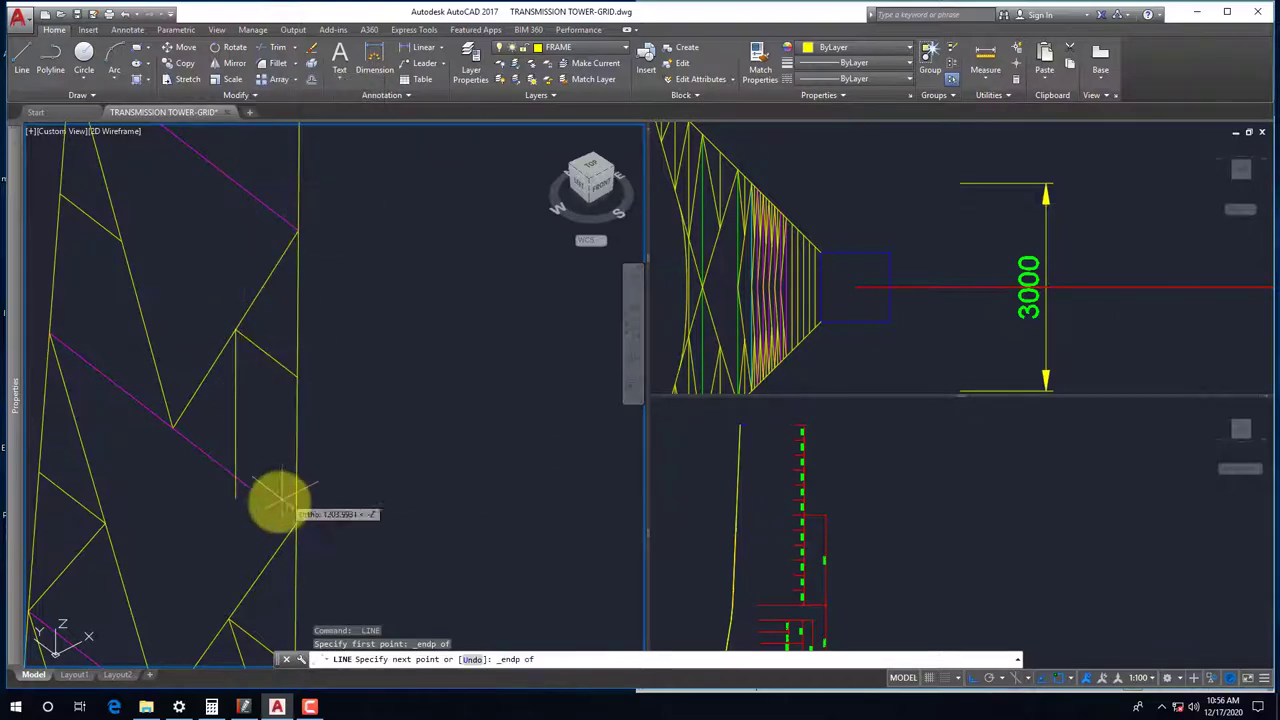
left_click(275, 510)
key("Return")
key("Return")
middle_click_drag(386, 463, 309, 380)
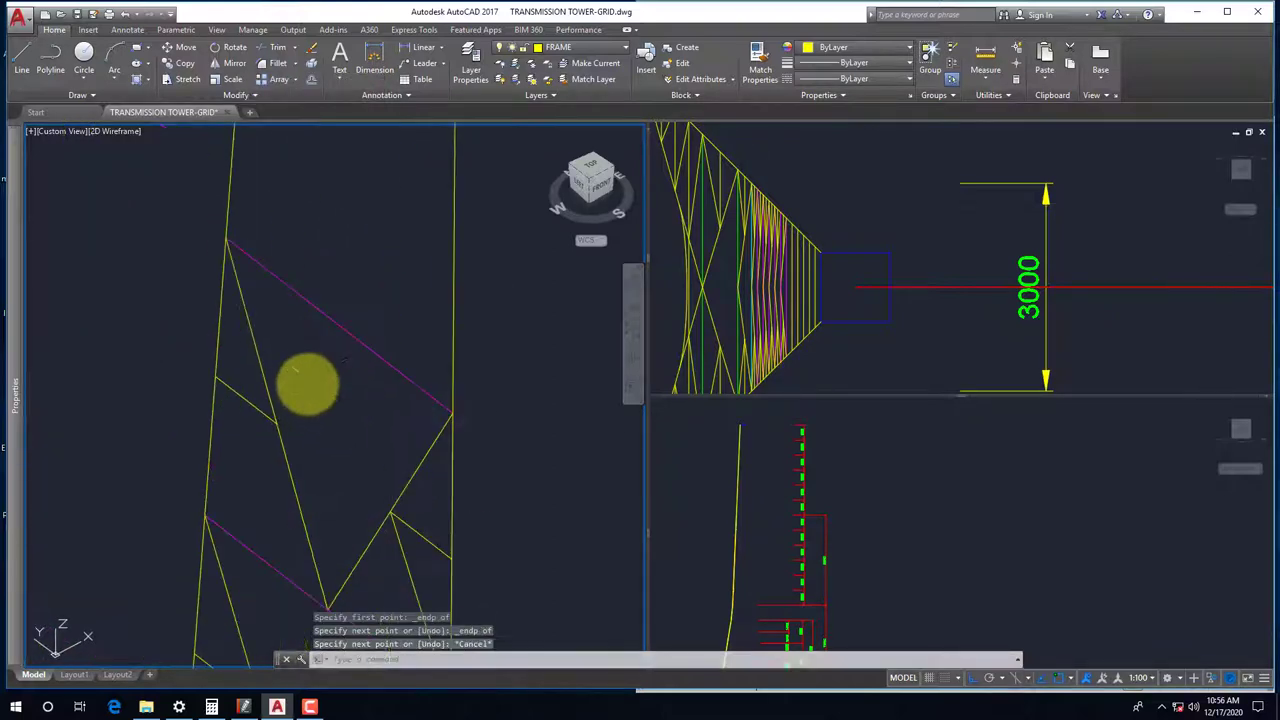
right_click(298, 380, "shift")
left_click(337, 137)
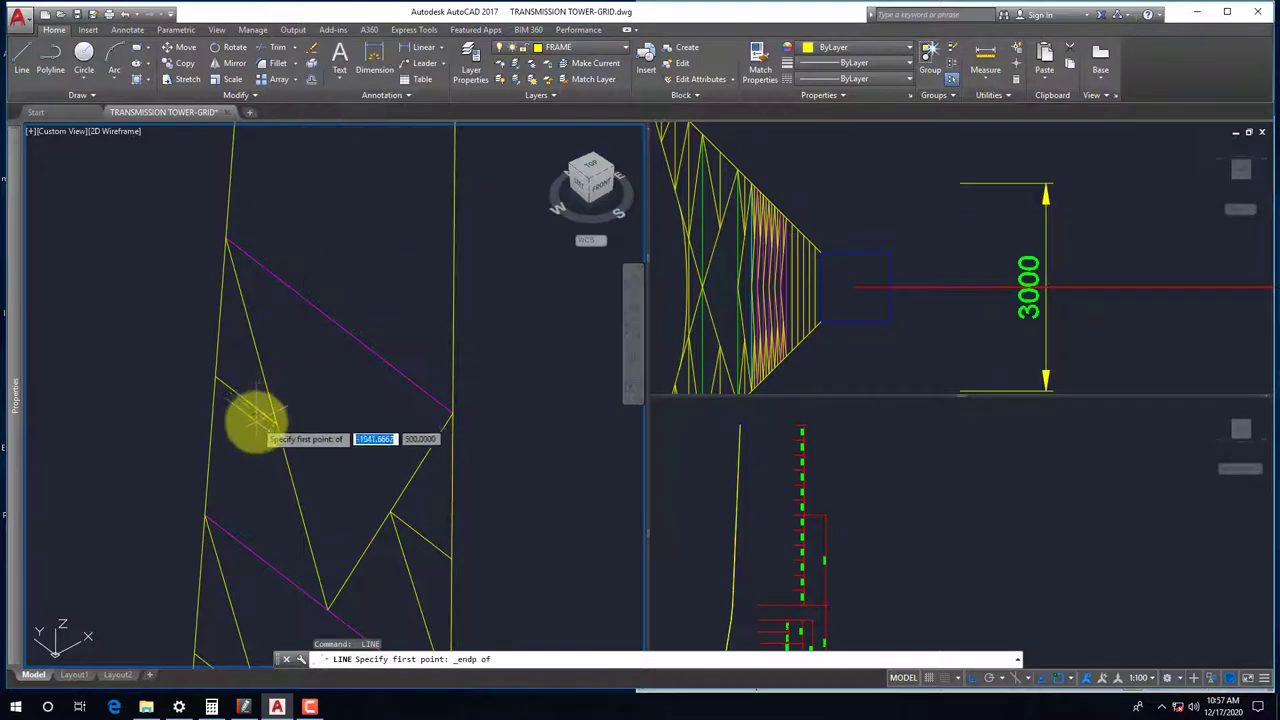
left_click(246, 475)
right_click(246, 475, "shift")
left_click(275, 232)
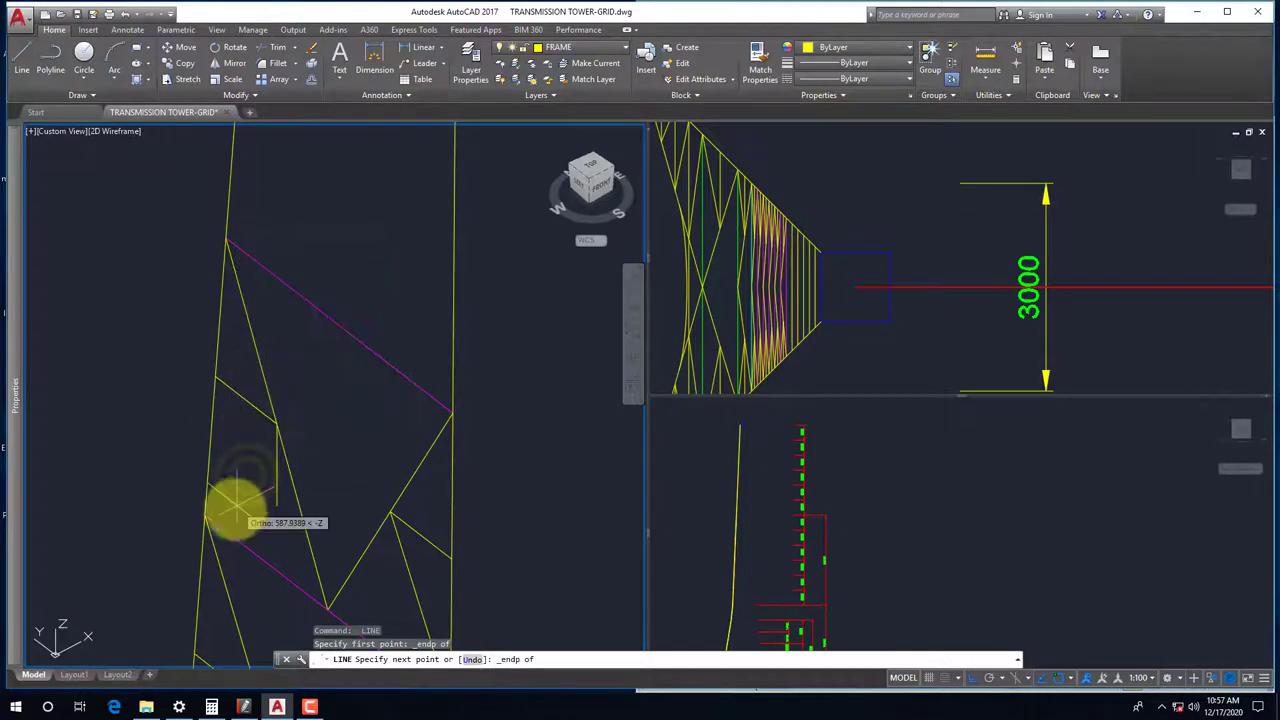
left_click(230, 515)
scroll(251, 457, "down", 3)
key("Escape")
Select a magenta member to check it in the front view, then return to the 3D view
scroll(300, 425, "up", 2)
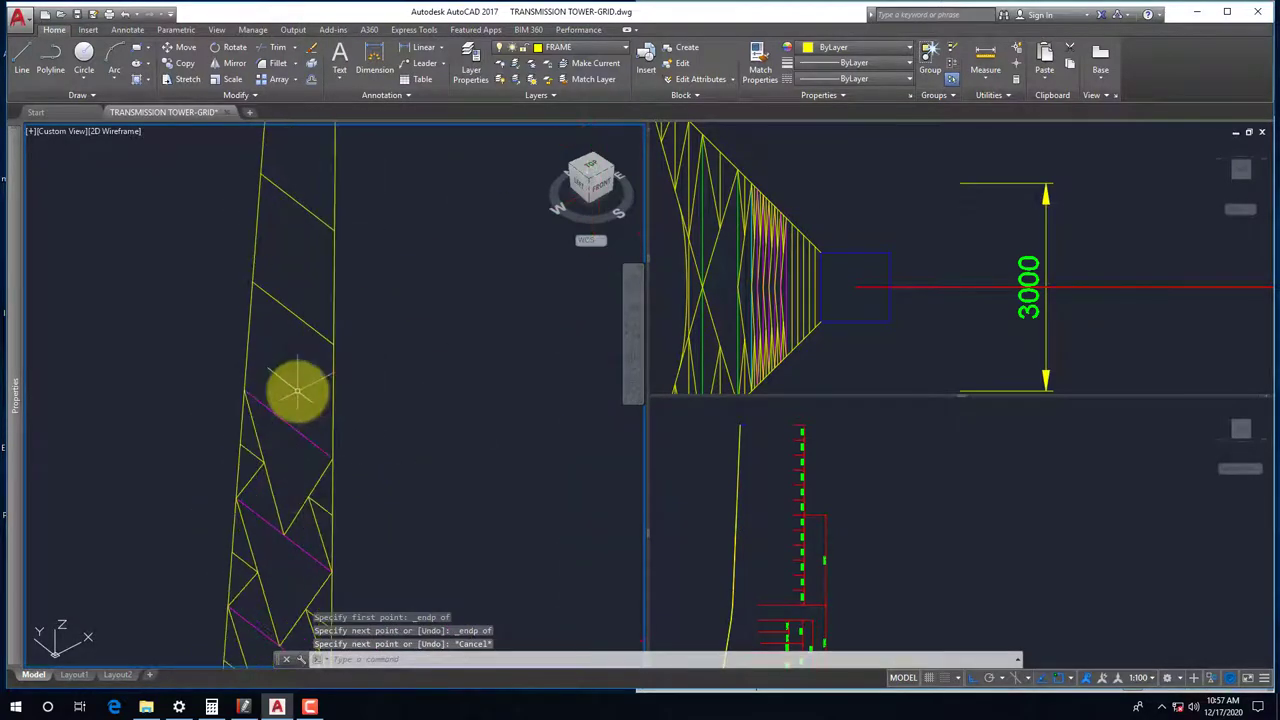
scroll(270, 430, "down", 2)
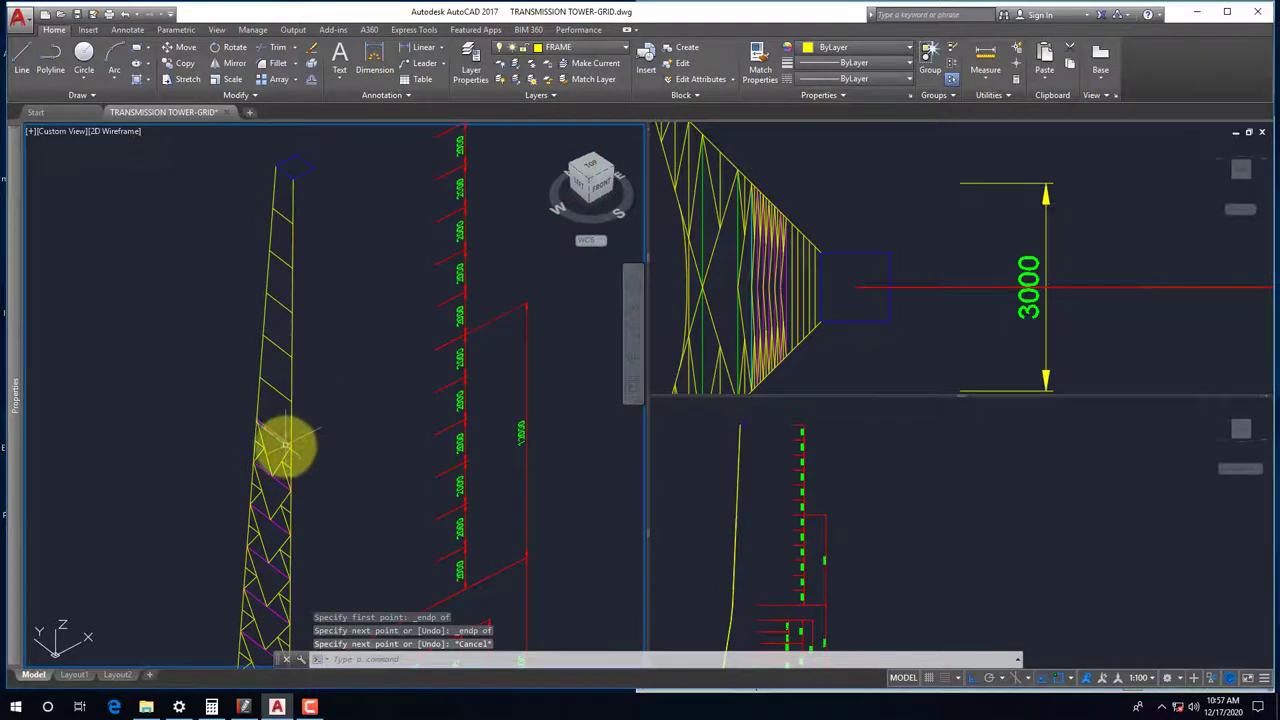
scroll(275, 450, "up", 2)
left_click(288, 436)
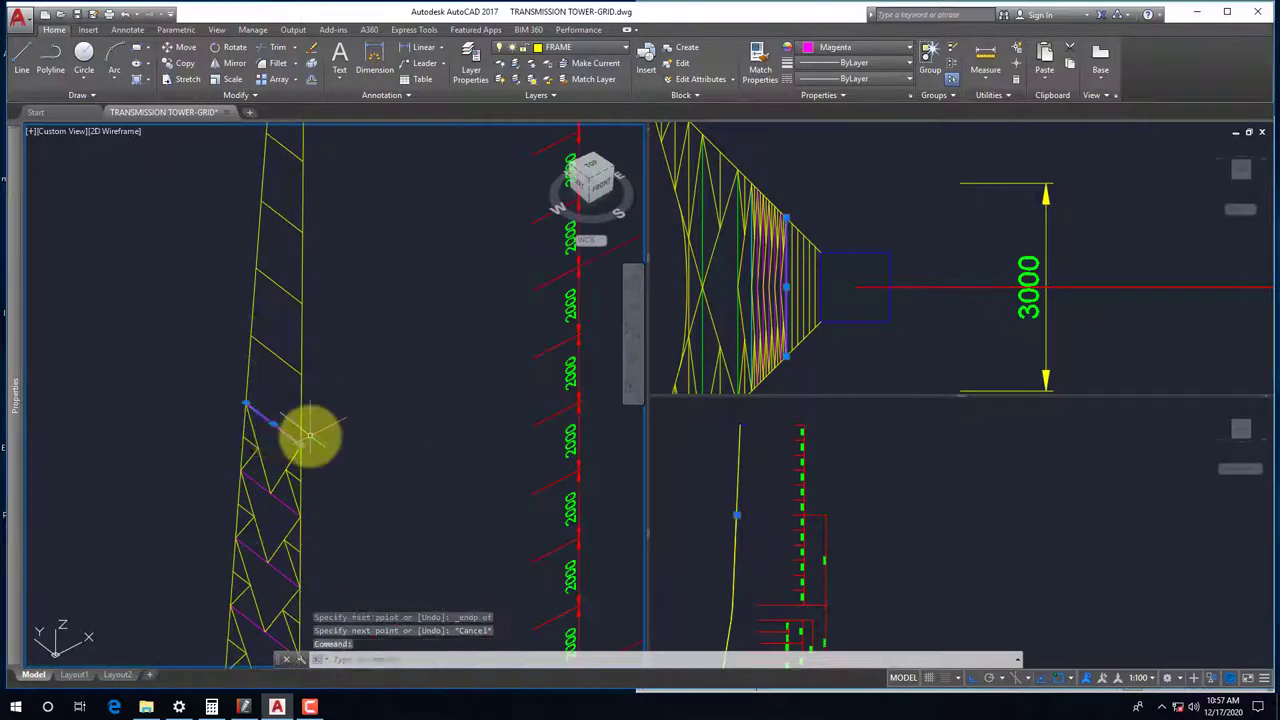
left_click(771, 520)
scroll(771, 520, "up", 3)
scroll(787, 490, "down", 3)
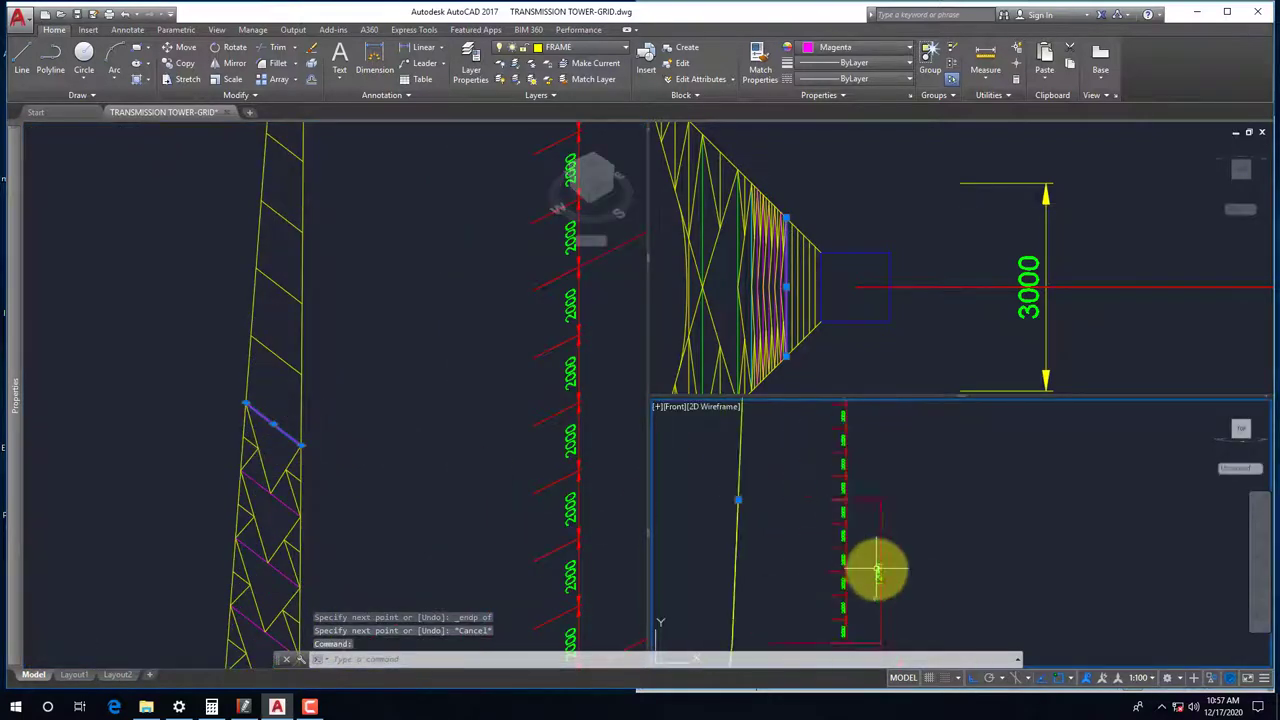
left_click(360, 515)
key("Escape")
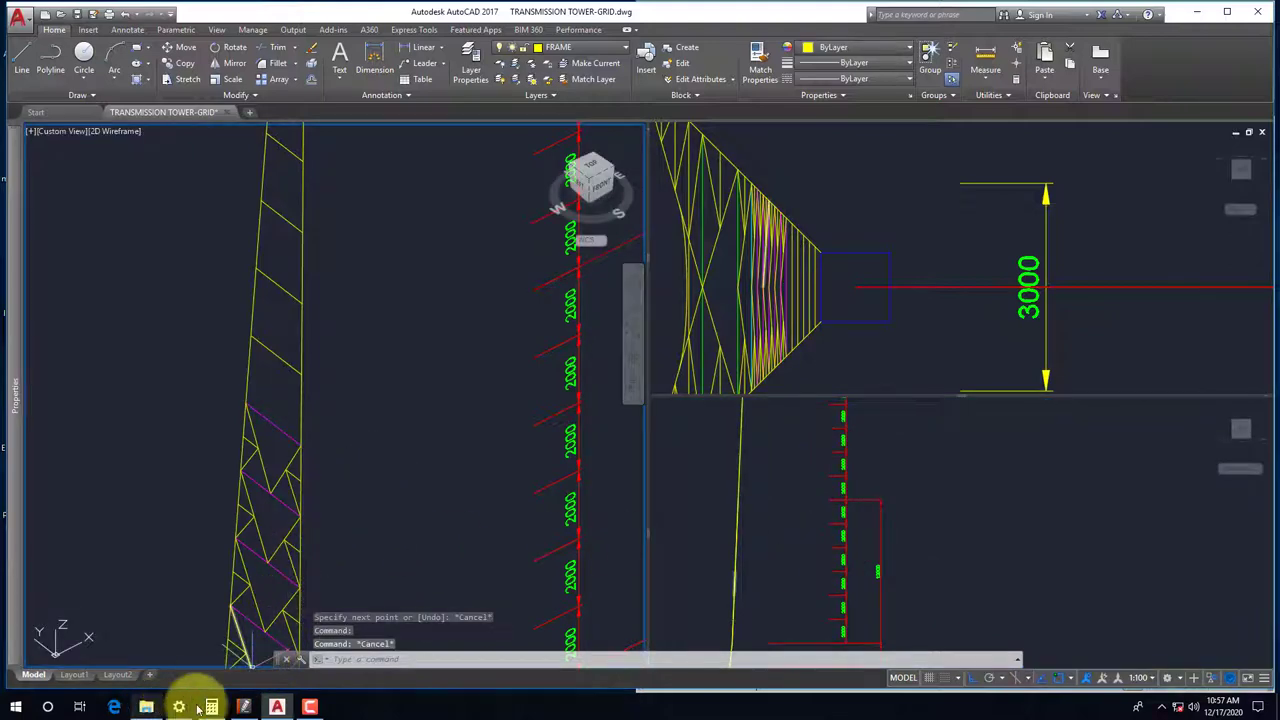
Compare with the reference tower drawing in PDF-XChange, scrolling up through it
left_click(241, 707)
scroll(834, 509, "up", 1)
scroll(843, 543, "up", 2)
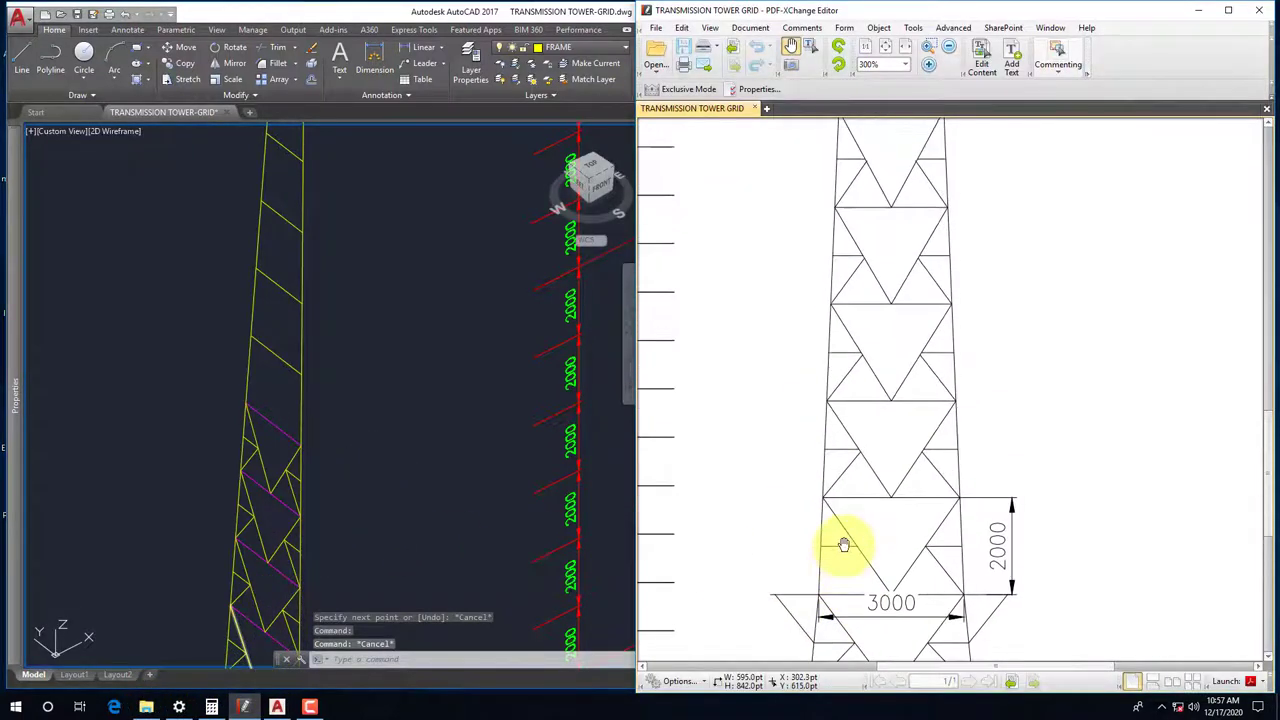
scroll(885, 430, "up", 2)
scroll(905, 450, "up", 1)
scroll(920, 432, "up", 1)
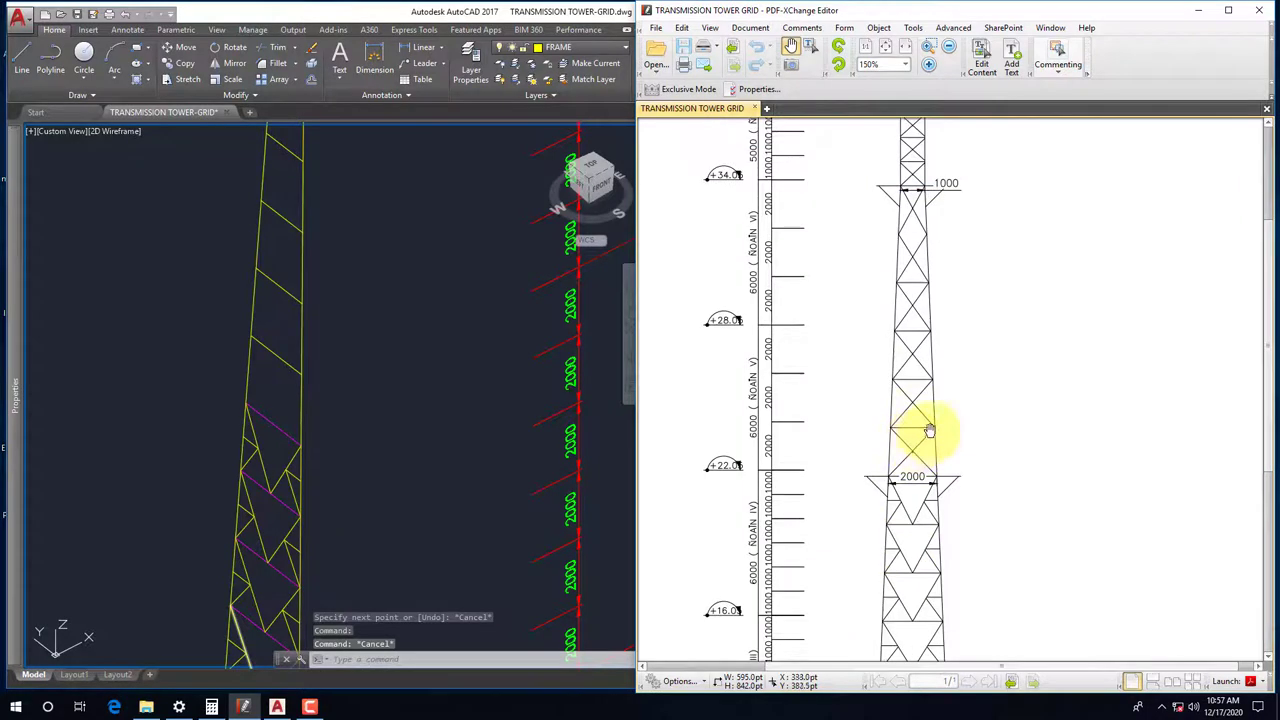
scroll(910, 452, "up", 1)
scroll(908, 451, "up", 1)
Back in the tower drawing, start LINE and snap a first diagonal brace between two leg endpoints
left_click(380, 466)
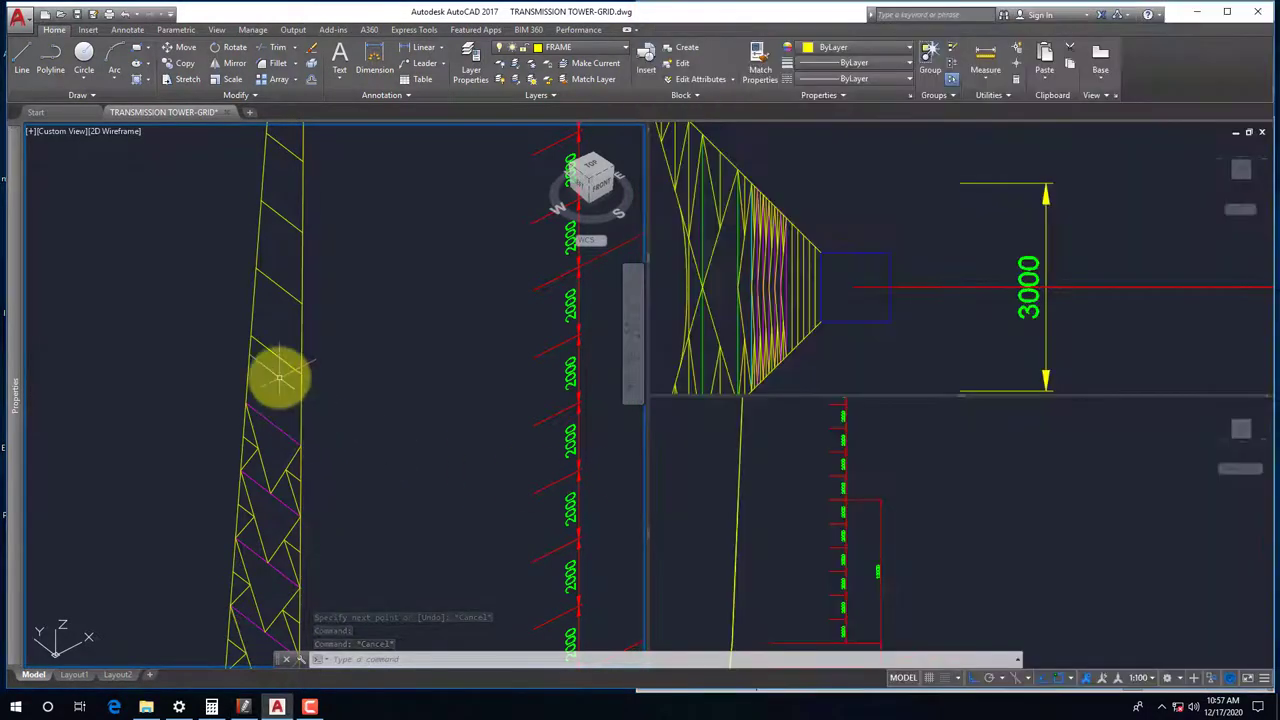
scroll(280, 377, "up", 2)
type("l")
key("Return")
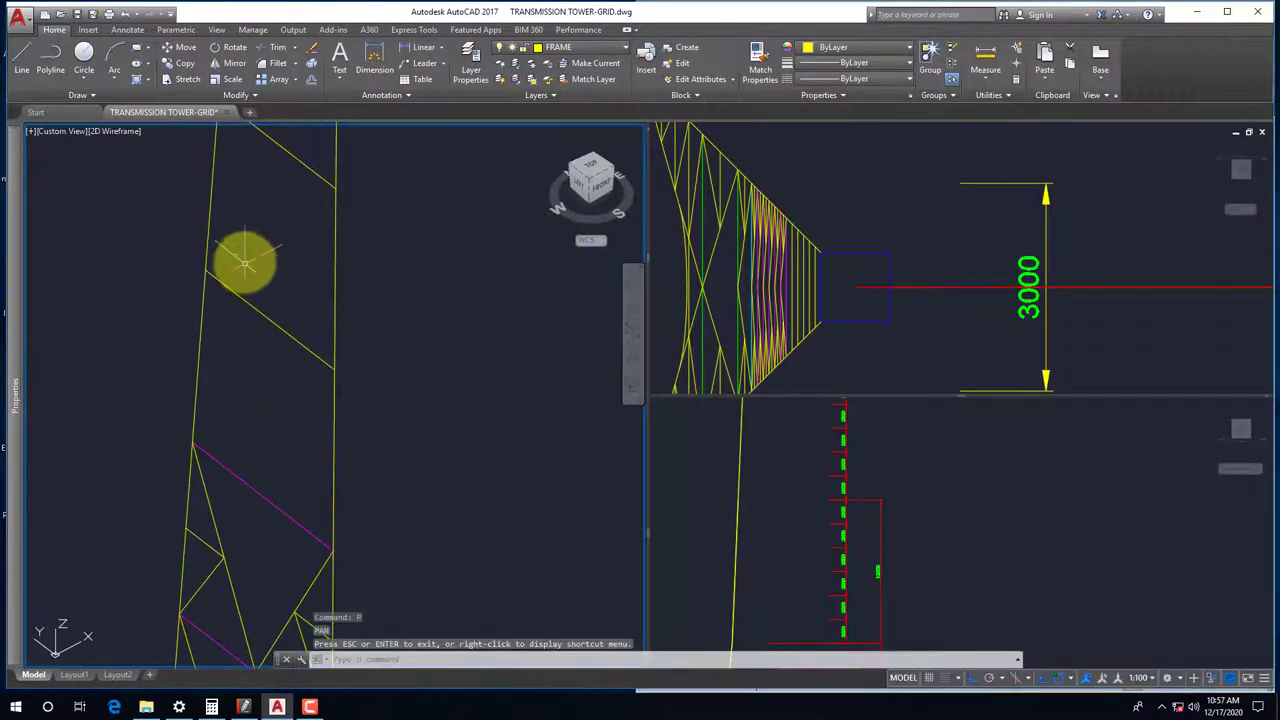
right_click(240, 252, "shift")
left_click(271, 331)
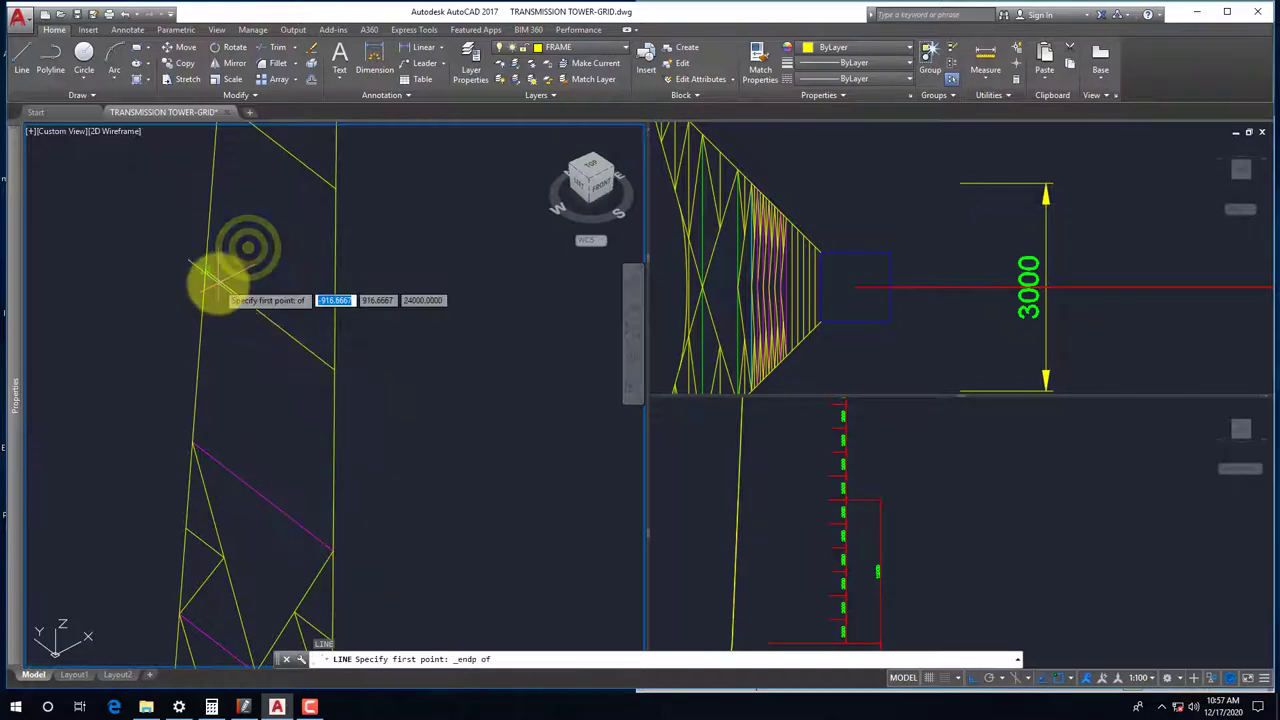
left_click(212, 276)
right_click(232, 365, "shift")
left_click(270, 121)
left_click(314, 528)
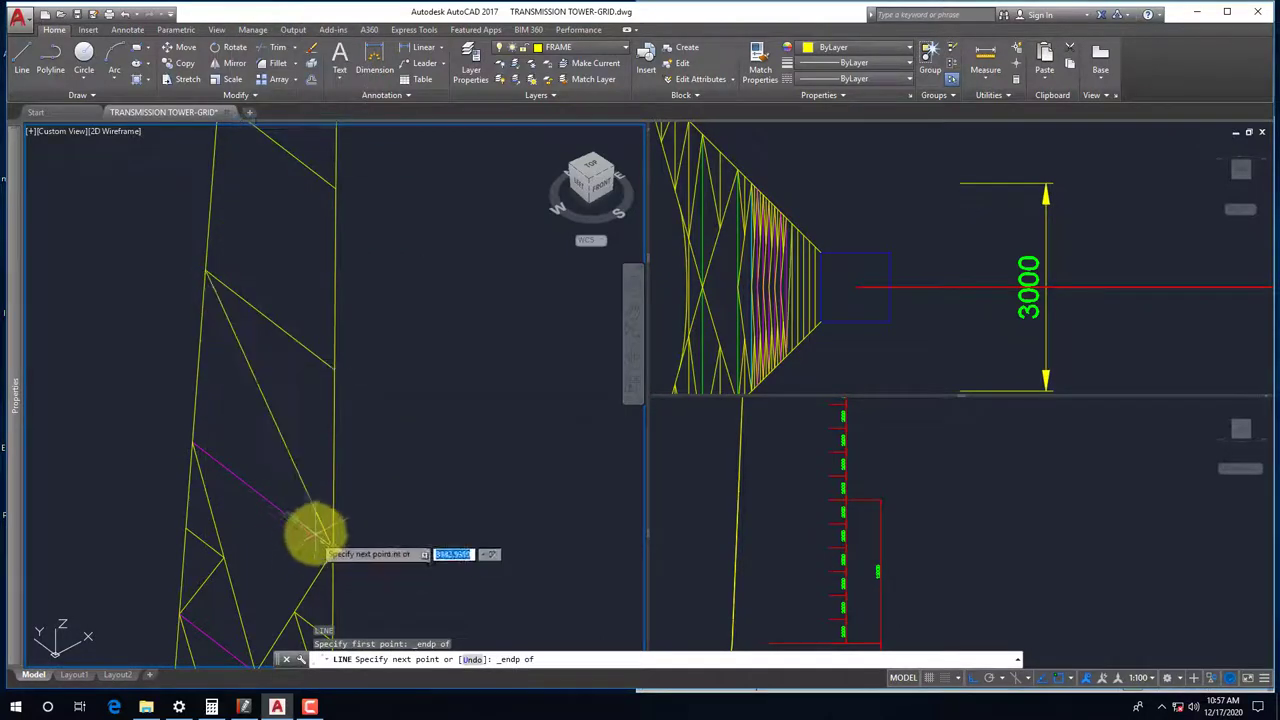
key("Escape")
Draw a second endpoint-snapped diagonal brace ending at the lower-left member end
key("Return")
right_click(380, 342, "shift")
left_click(400, 428)
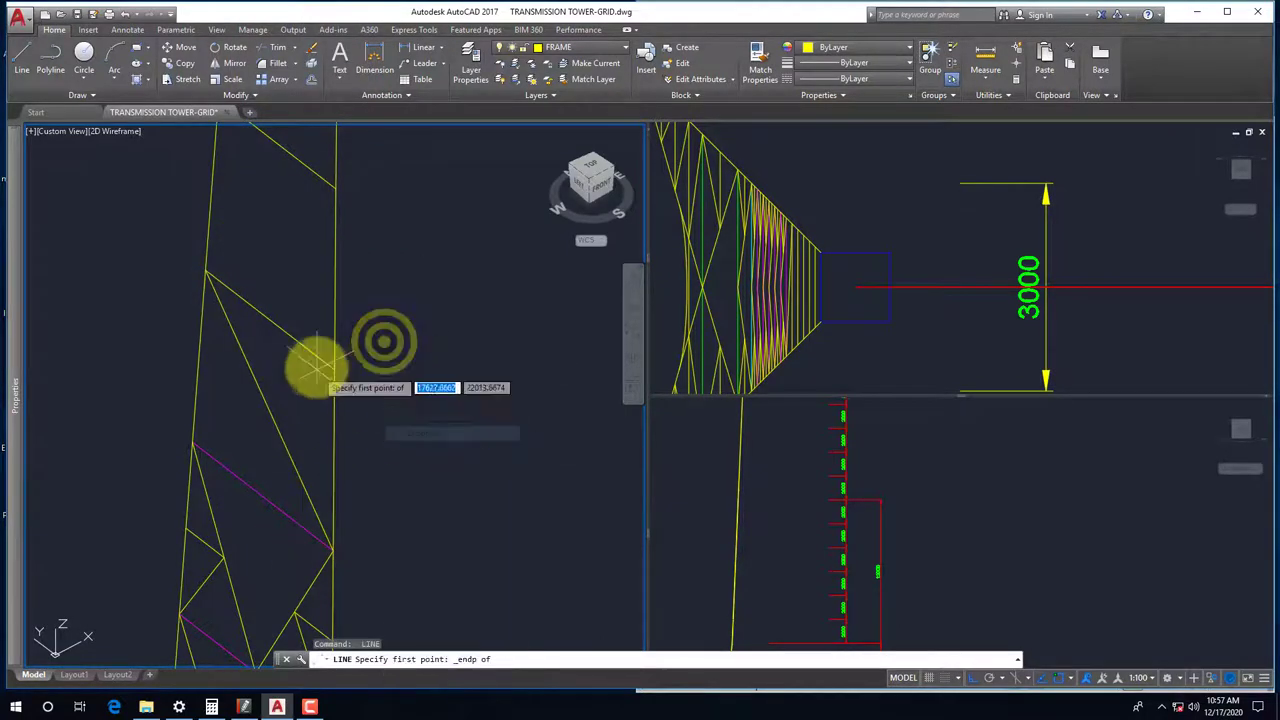
left_click(316, 367)
right_click(297, 387, "shift")
left_click(340, 145)
left_click(198, 443)
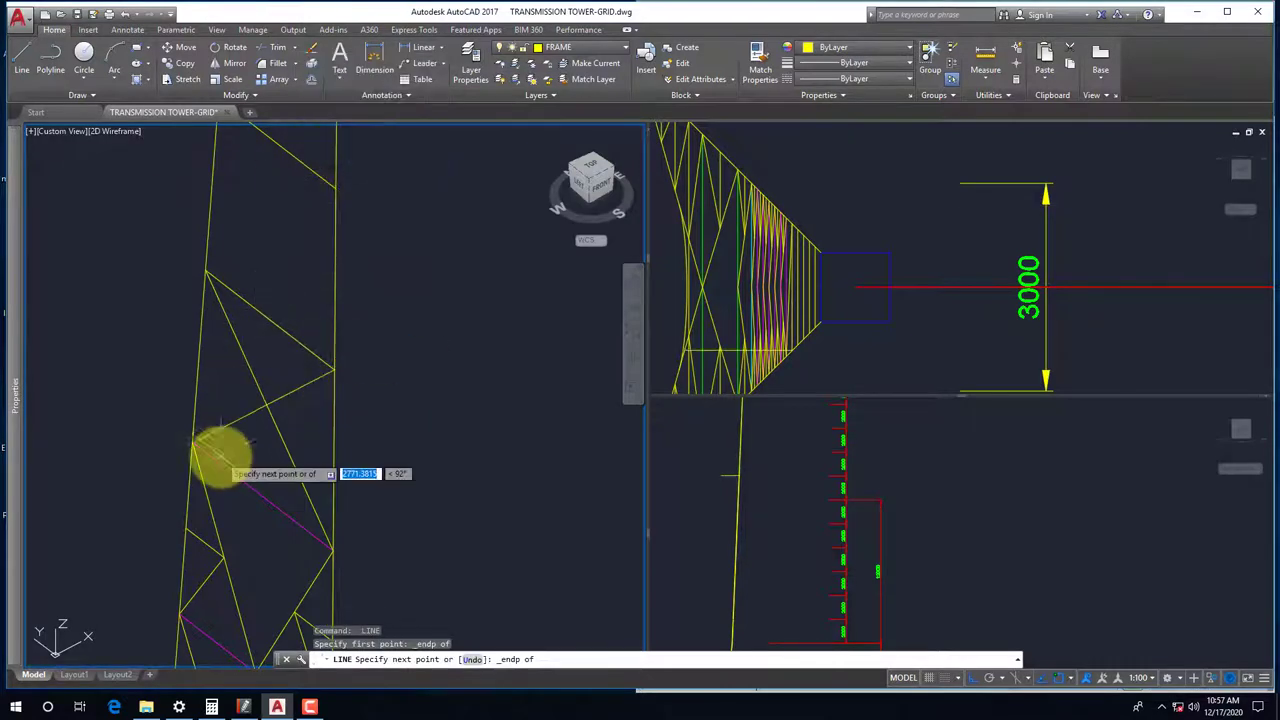
key("Escape")
Zoom in and draw a third diagonal brace between member endpoints, cancelling a stray snap
scroll(300, 340, "up", 1)
scroll(286, 223, "up", 1)
key("Return")
right_click(265, 210, "shift")
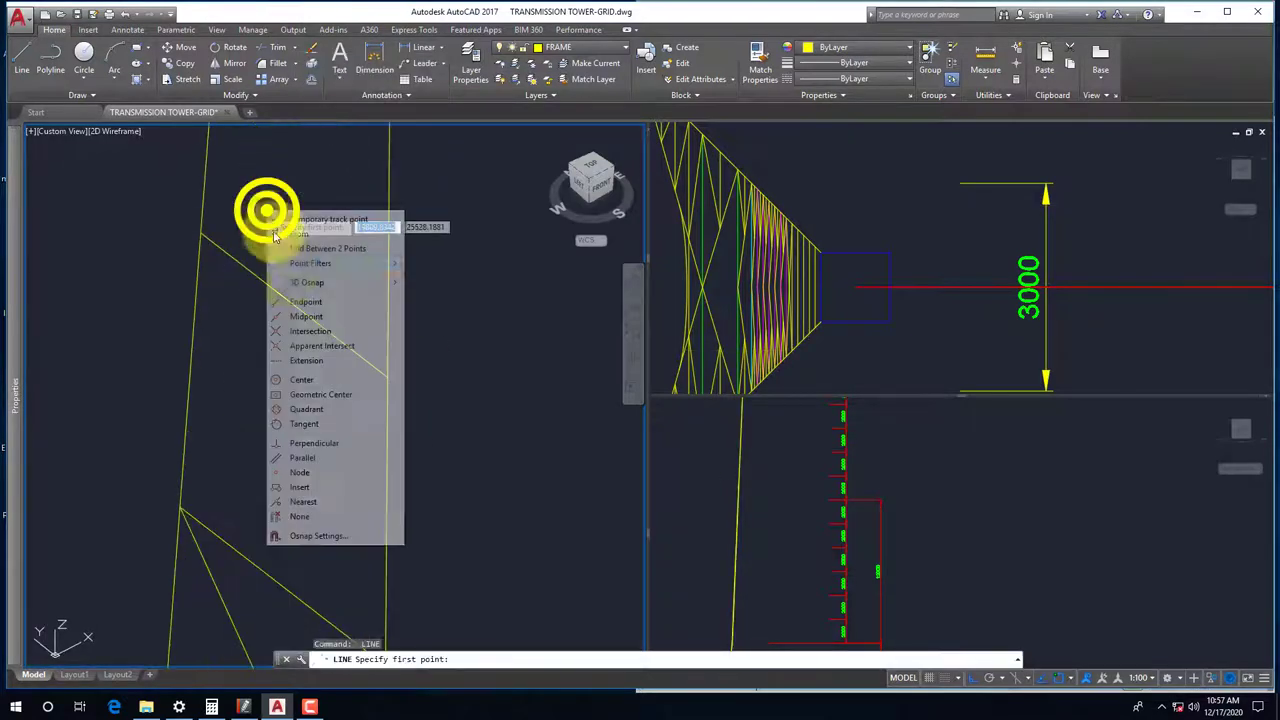
left_click(288, 302)
left_click(229, 257)
right_click(220, 314, "shift")
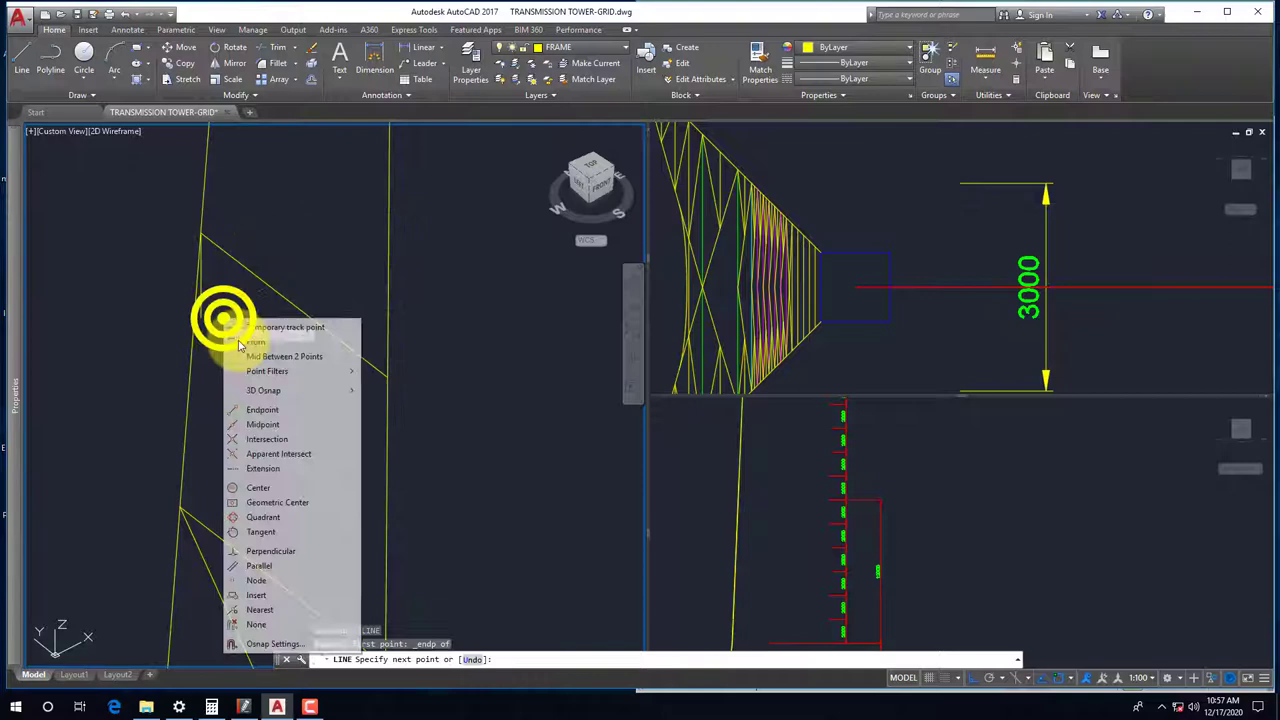
left_click(245, 406)
scroll(320, 583, "down", 2)
left_click(306, 543)
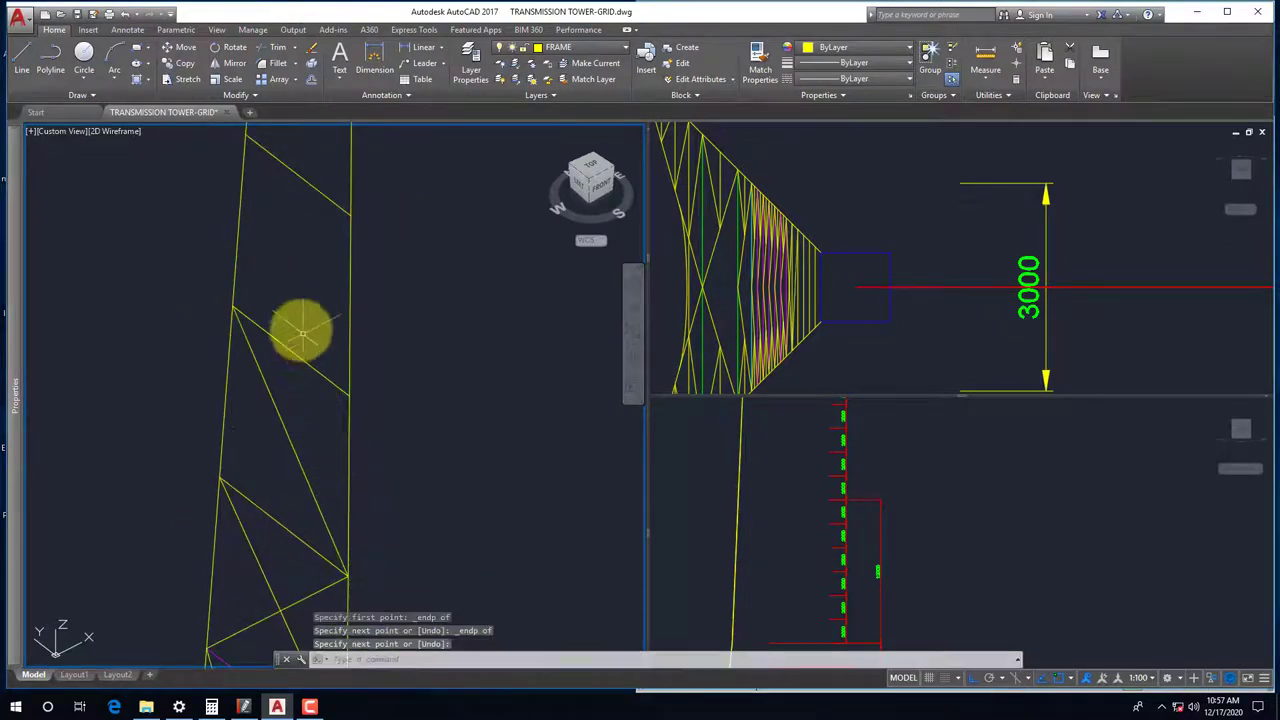
right_click(300, 327, "shift")
left_click(338, 418)
key("Escape")
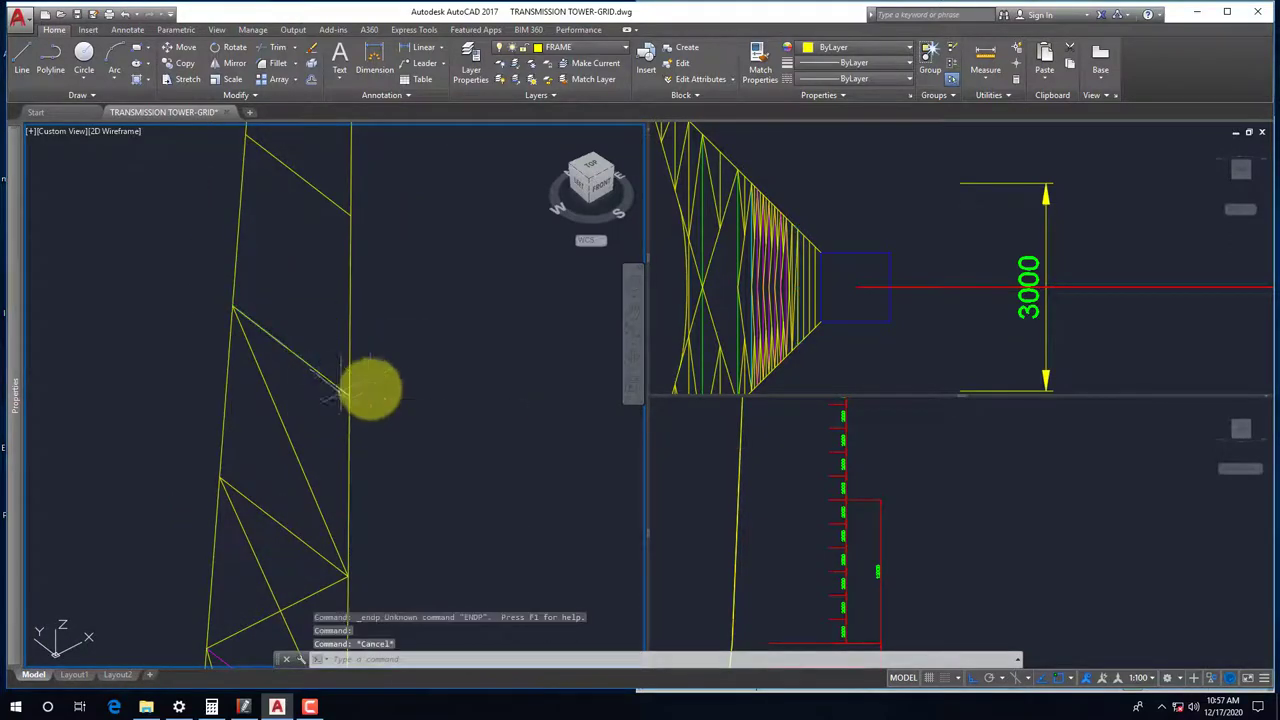
Add a fourth diagonal brace from a tower member to another member endpoint
key("Return")
right_click(378, 332, "shift")
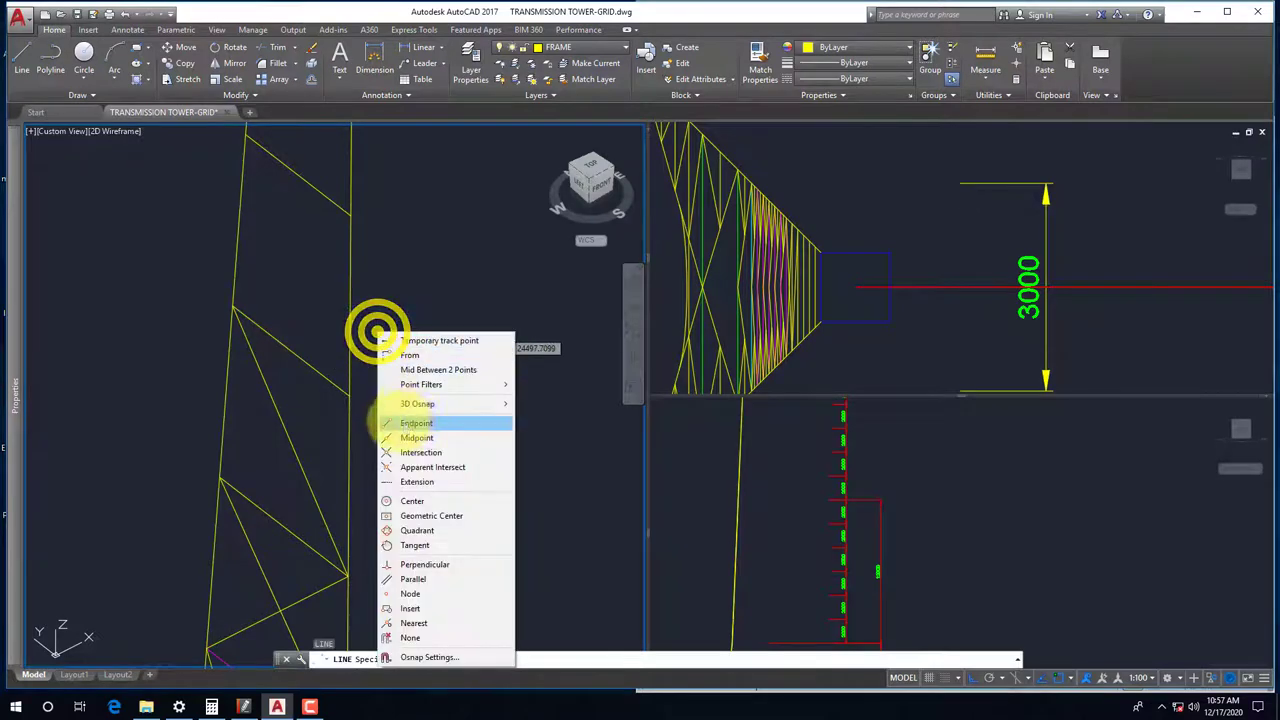
left_click(400, 423)
left_click(290, 432)
right_click(290, 432, "shift")
left_click(330, 189)
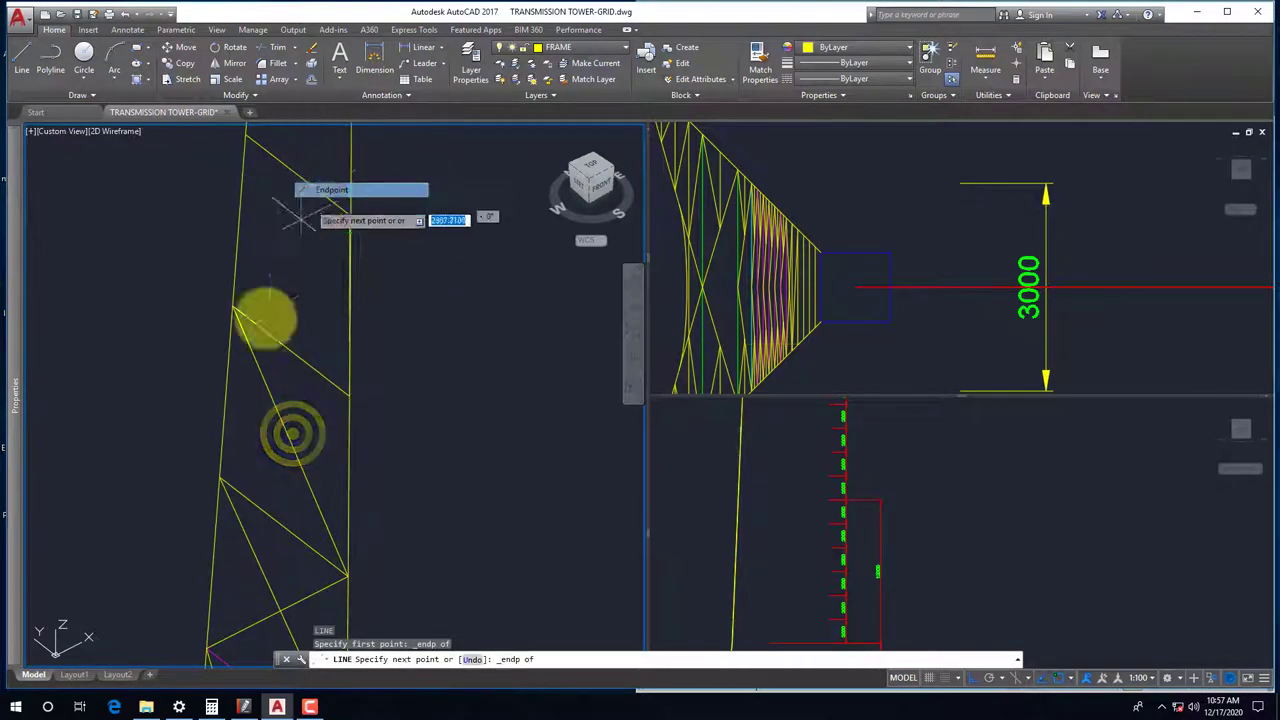
left_click(240, 491)
key("Escape")
Attempt a brace ending on the leg, cancel it, then select the diagonal brace and vertical leg
scroll(300, 262, "up", 2)
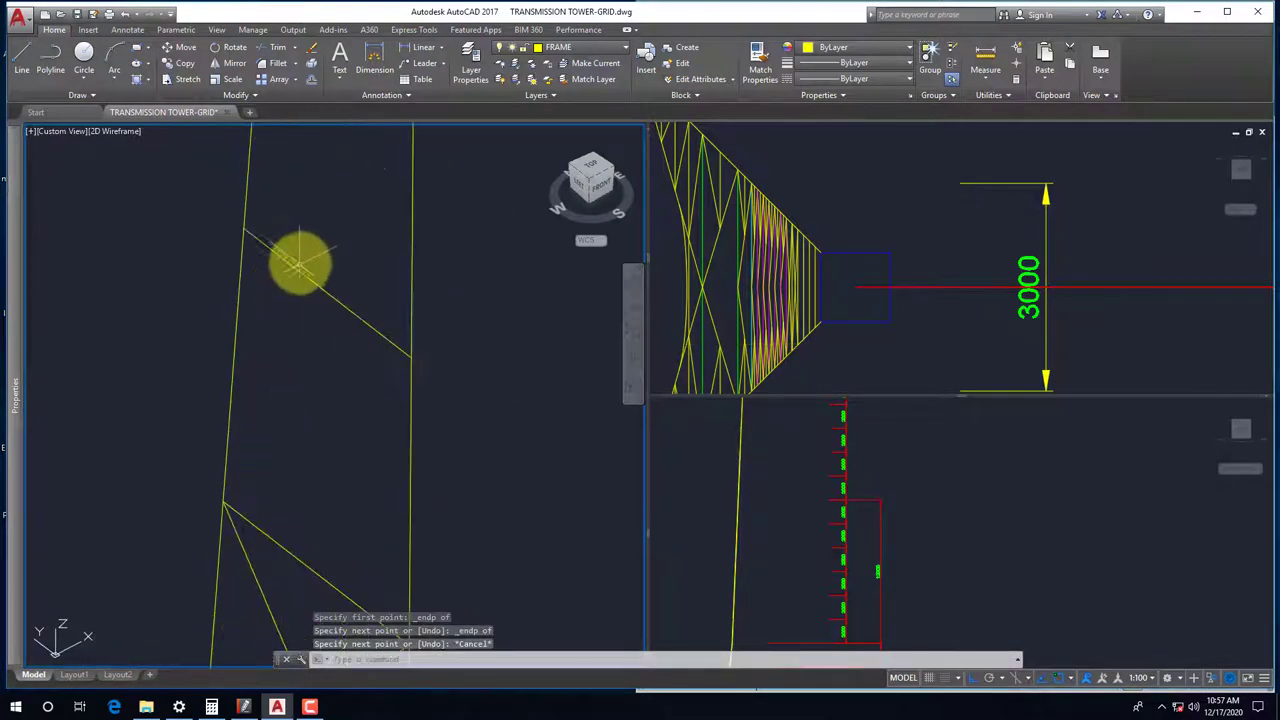
key("Return")
right_click(305, 210, "shift")
left_click(335, 297)
left_click(262, 318)
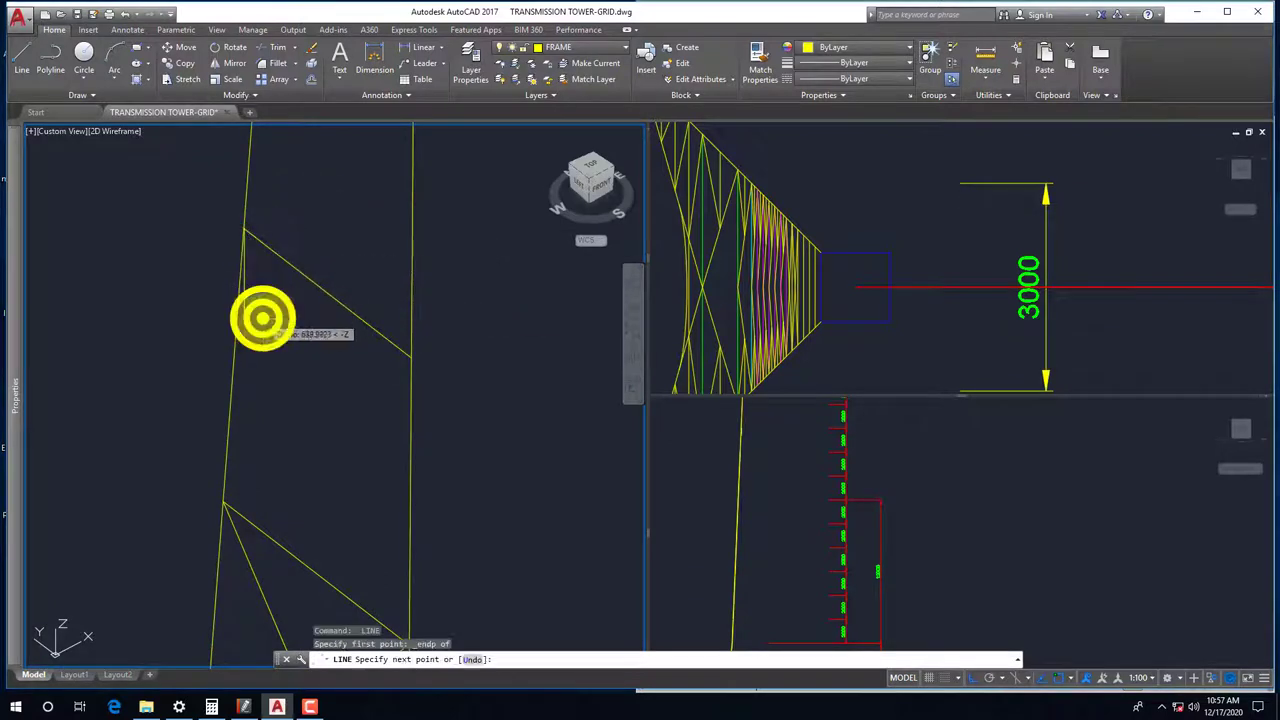
right_click(262, 318, "shift")
left_click(290, 410)
scroll(300, 400, "down", 2)
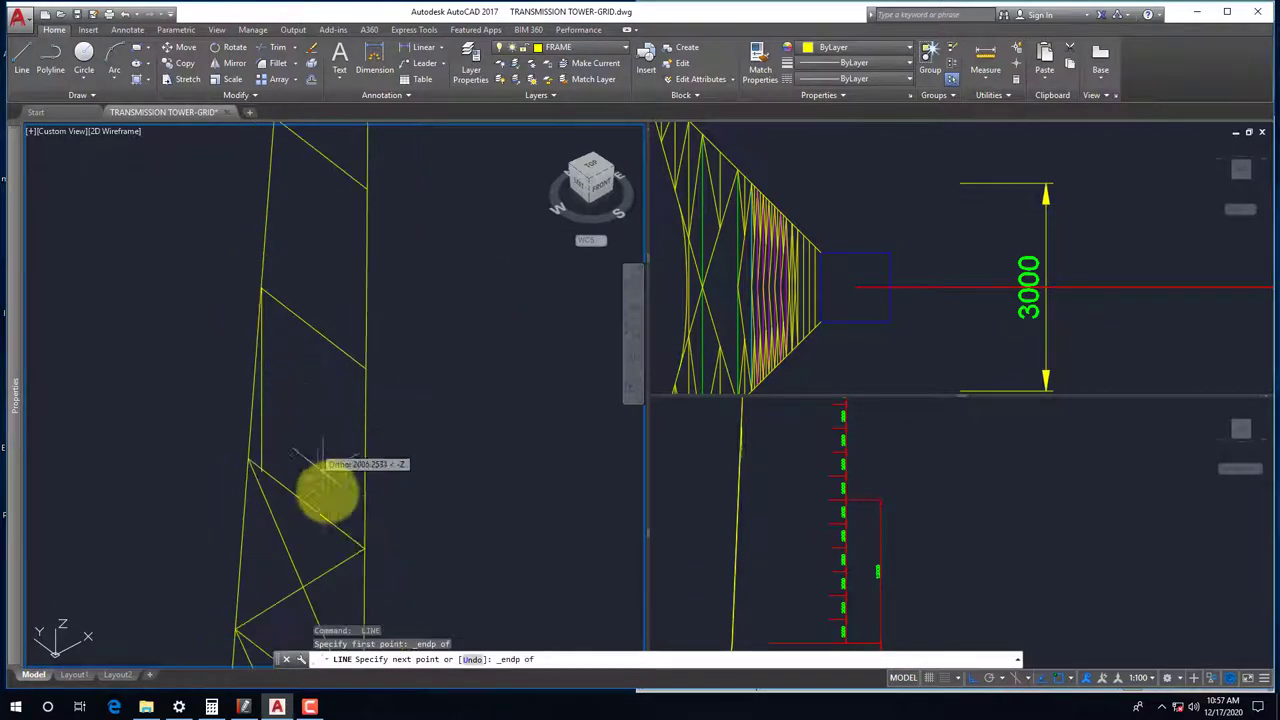
left_click(323, 531)
key("Escape")
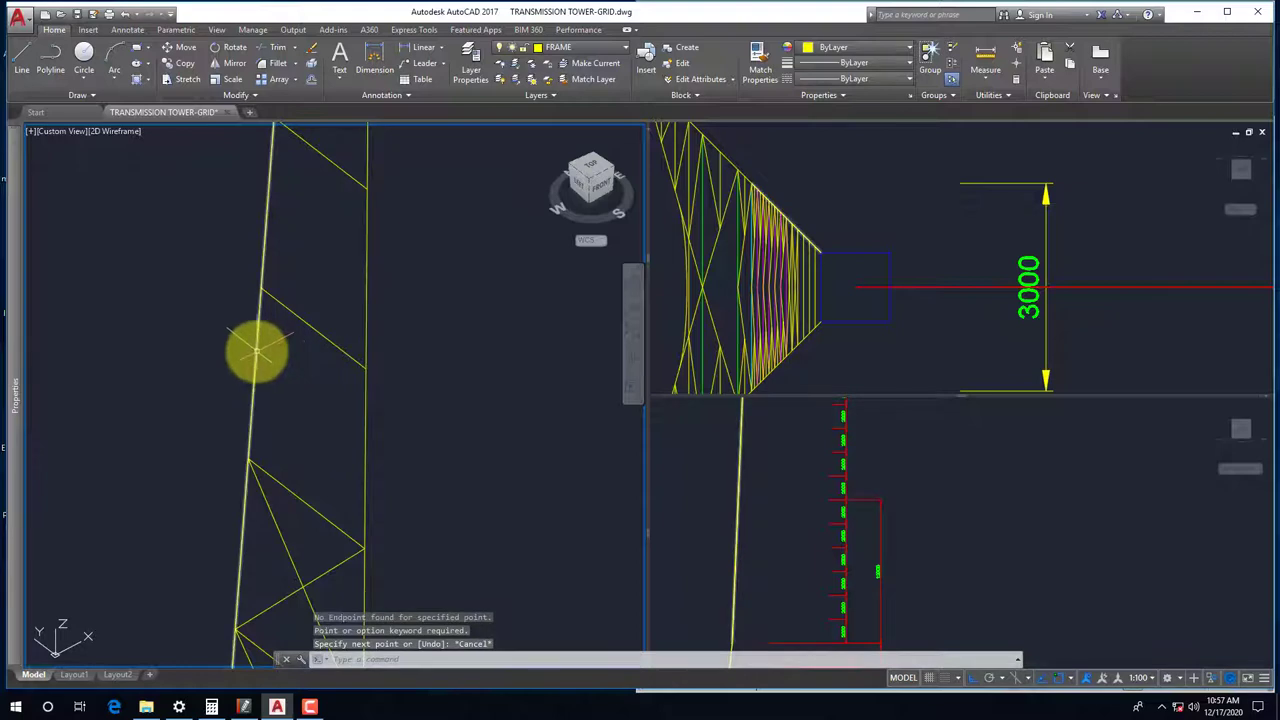
key("Escape")
left_click(340, 350)
left_click(365, 408)
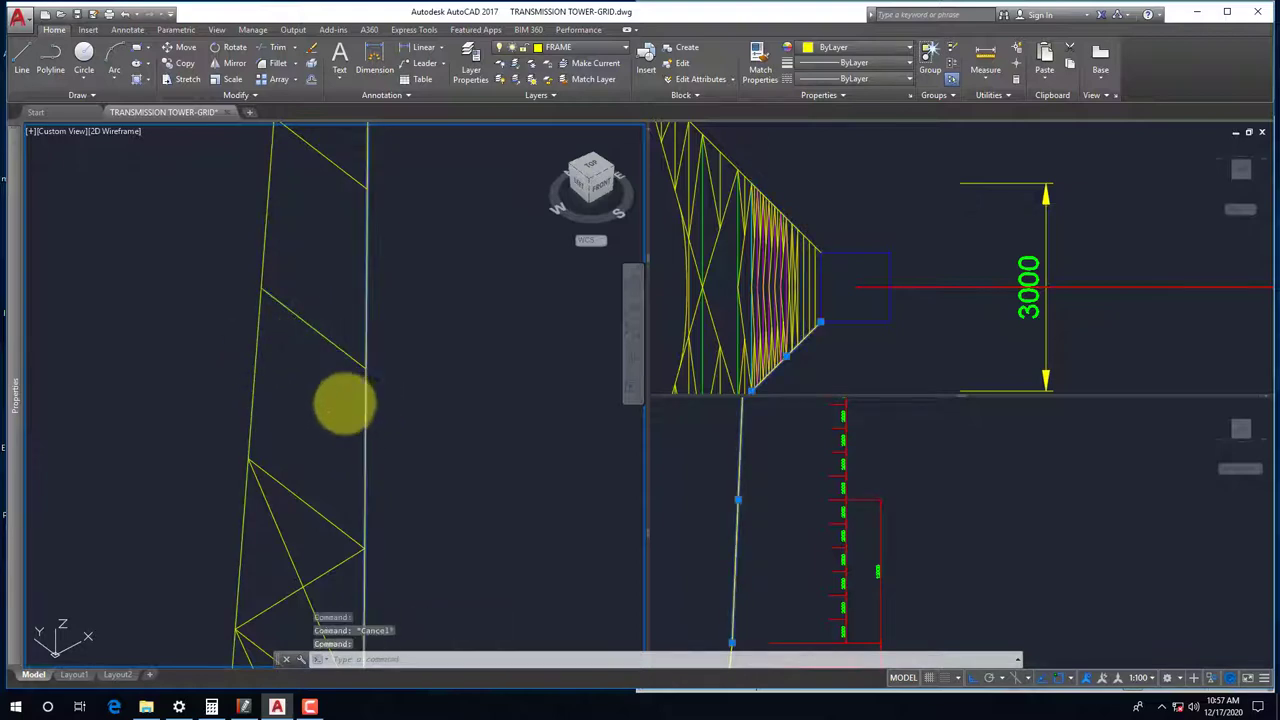
Redraw that brace, snapping from the leg endpoint to the opposite endpoint
key("Return")
right_click(280, 251, "shift")
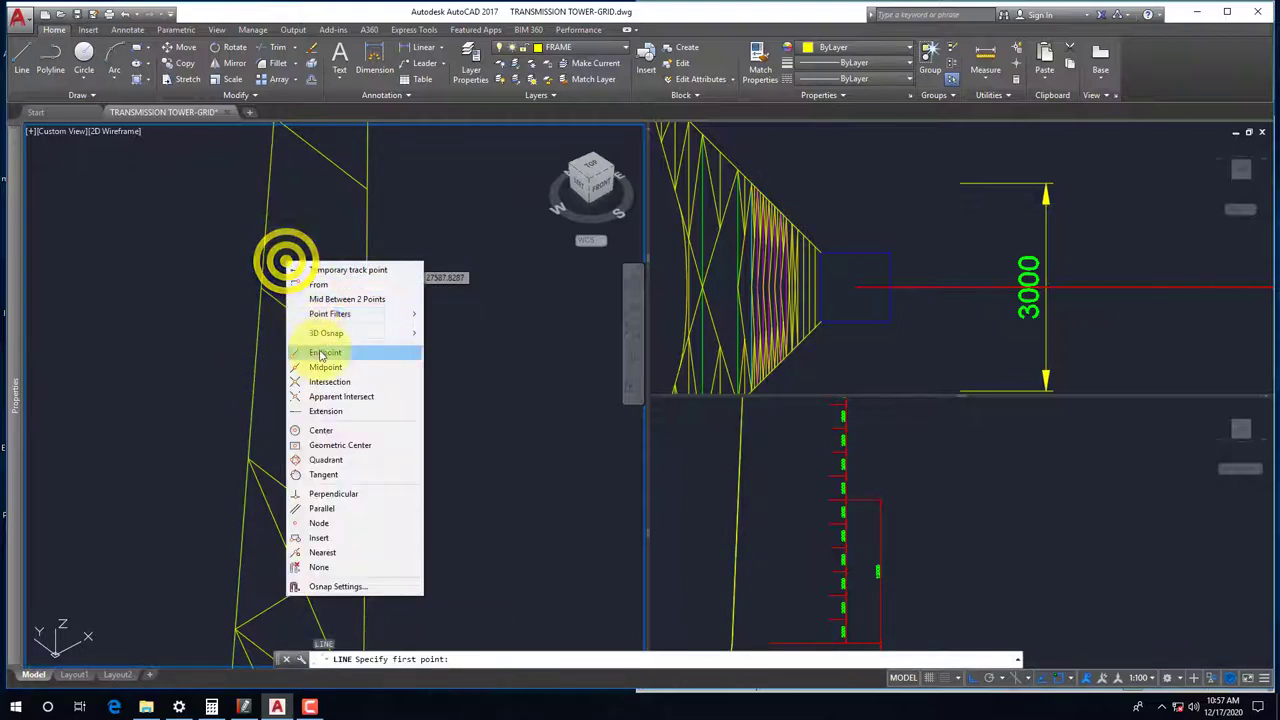
left_click(320, 346)
left_click(270, 297)
right_click(288, 371, "shift")
left_click(300, 137)
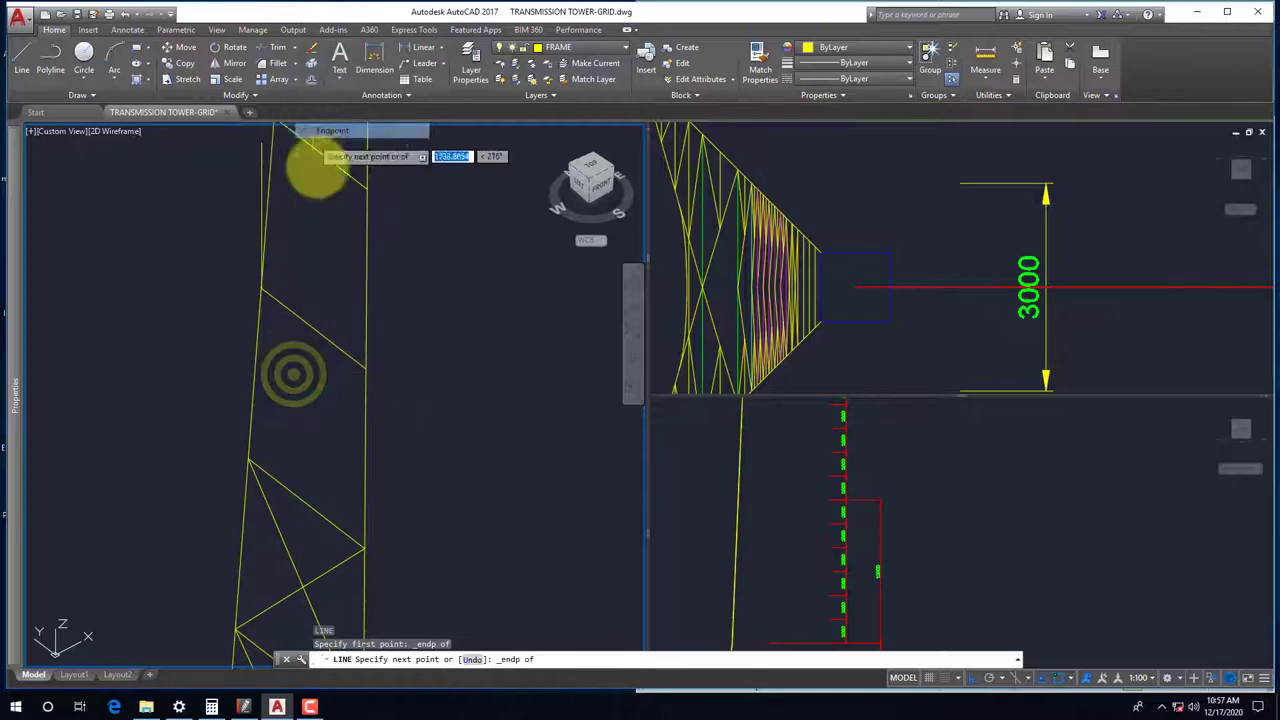
left_click(345, 527)
Snap one more diagonal brace between leg endpoints and end the LINE command
key("Return")
key("Return")
right_click(331, 288, "shift")
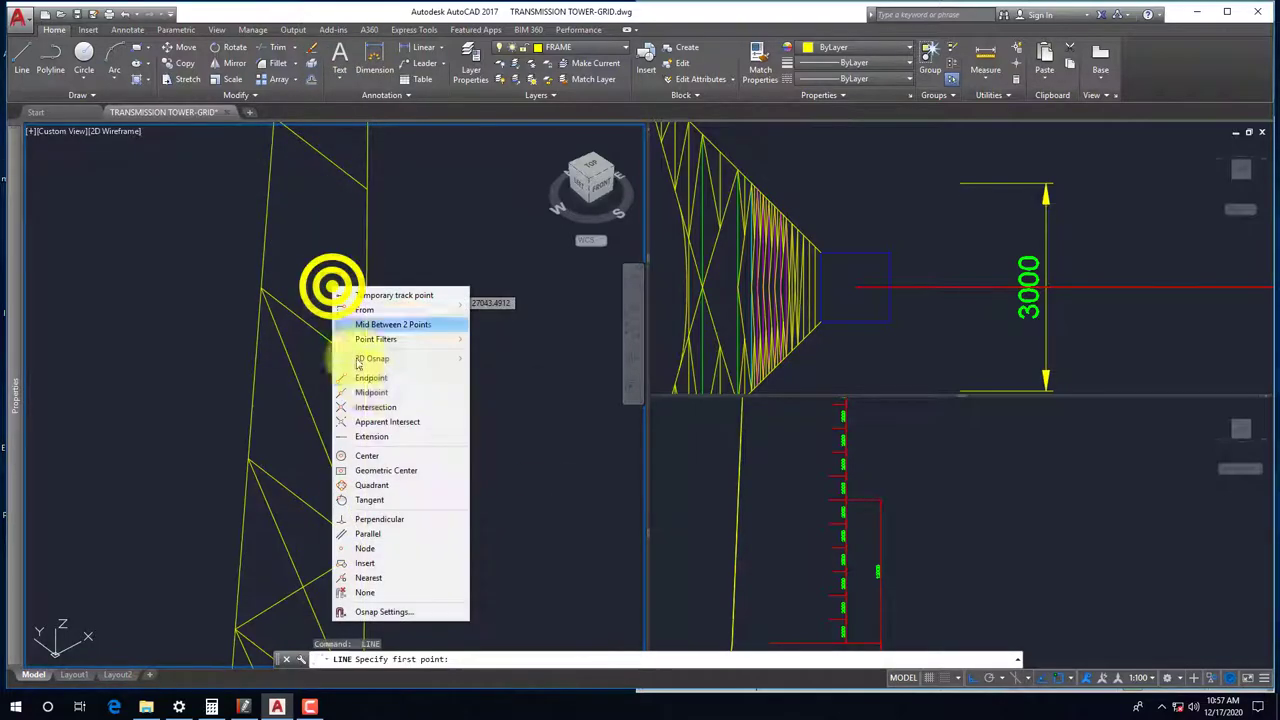
left_click(360, 377)
left_click(309, 396)
right_click(309, 400, "shift")
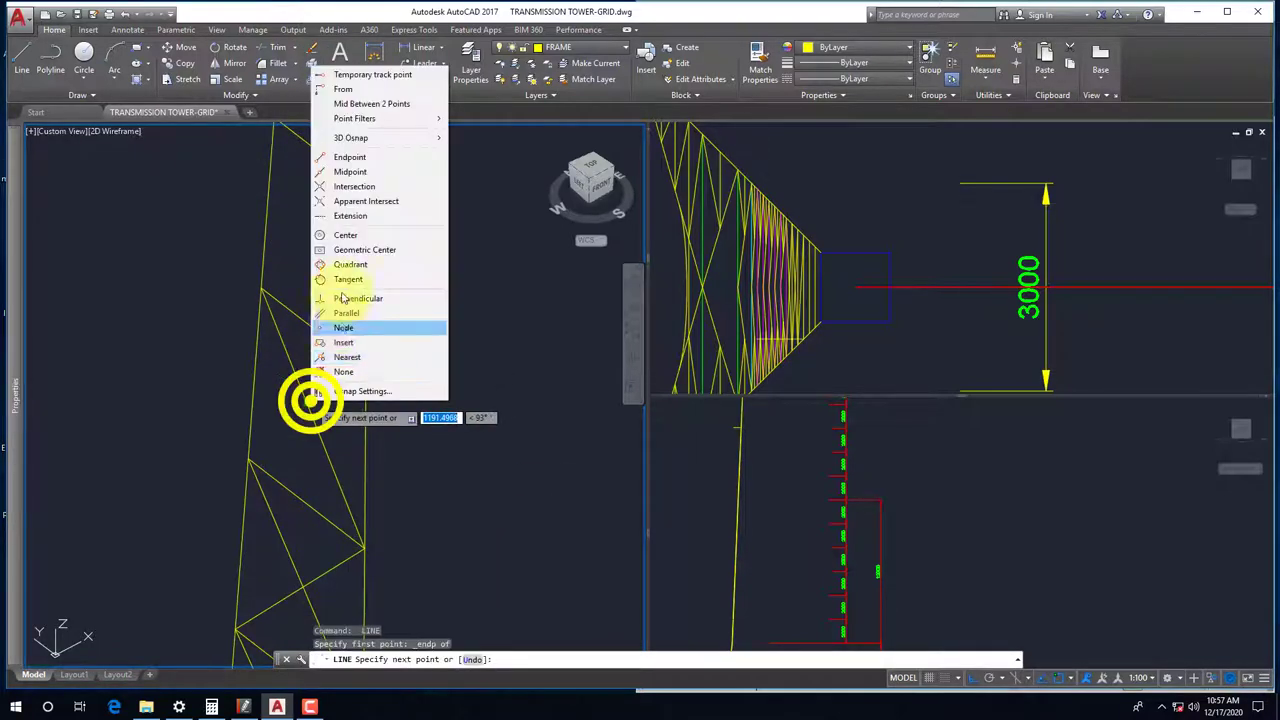
left_click(349, 157)
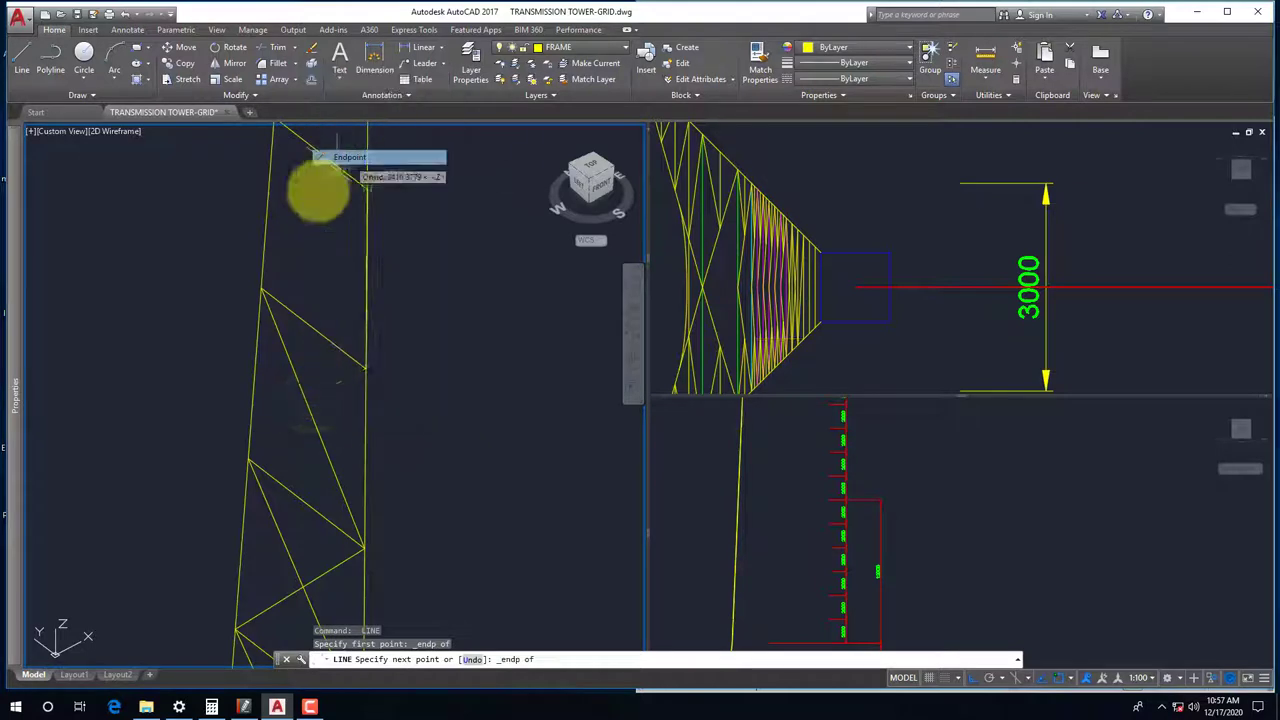
left_click(272, 462)
key("Escape")
scroll(280, 500, "down", 2)
scroll(290, 405, "up", 2)
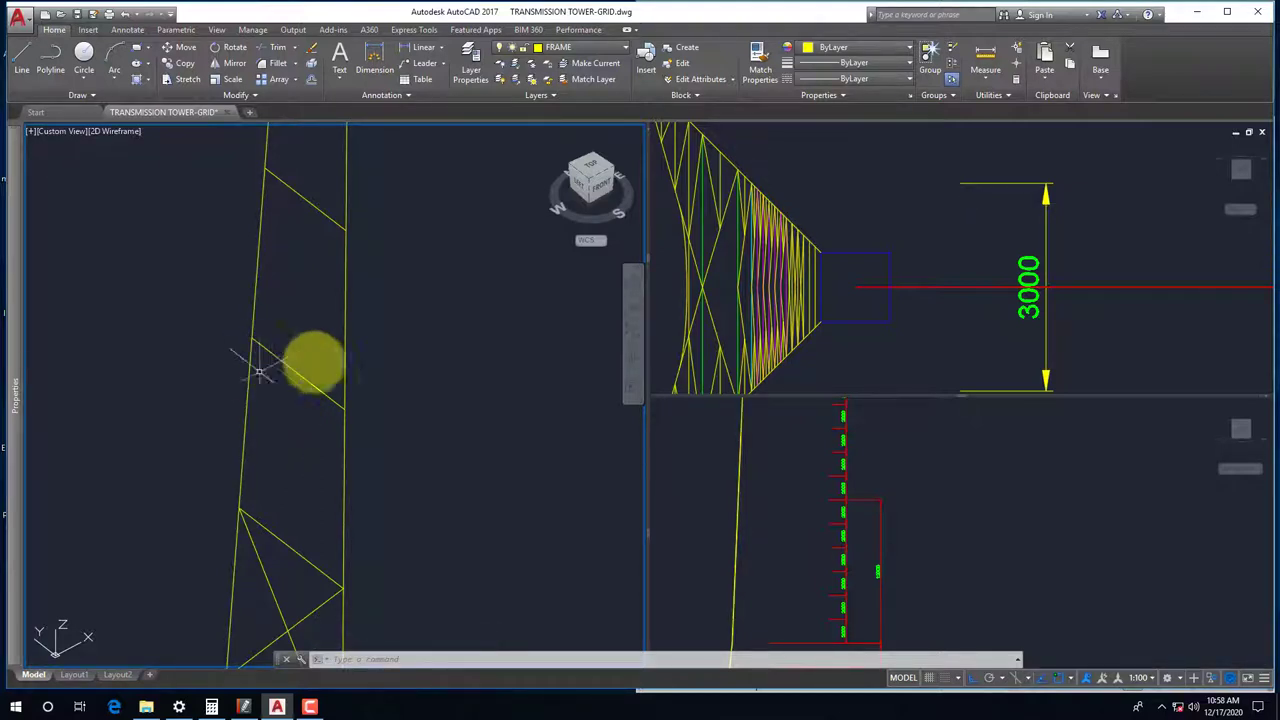
Start a brace at a leg endpoint and snap it to a member midpoint
key("Return")
right_click(278, 298, "shift")
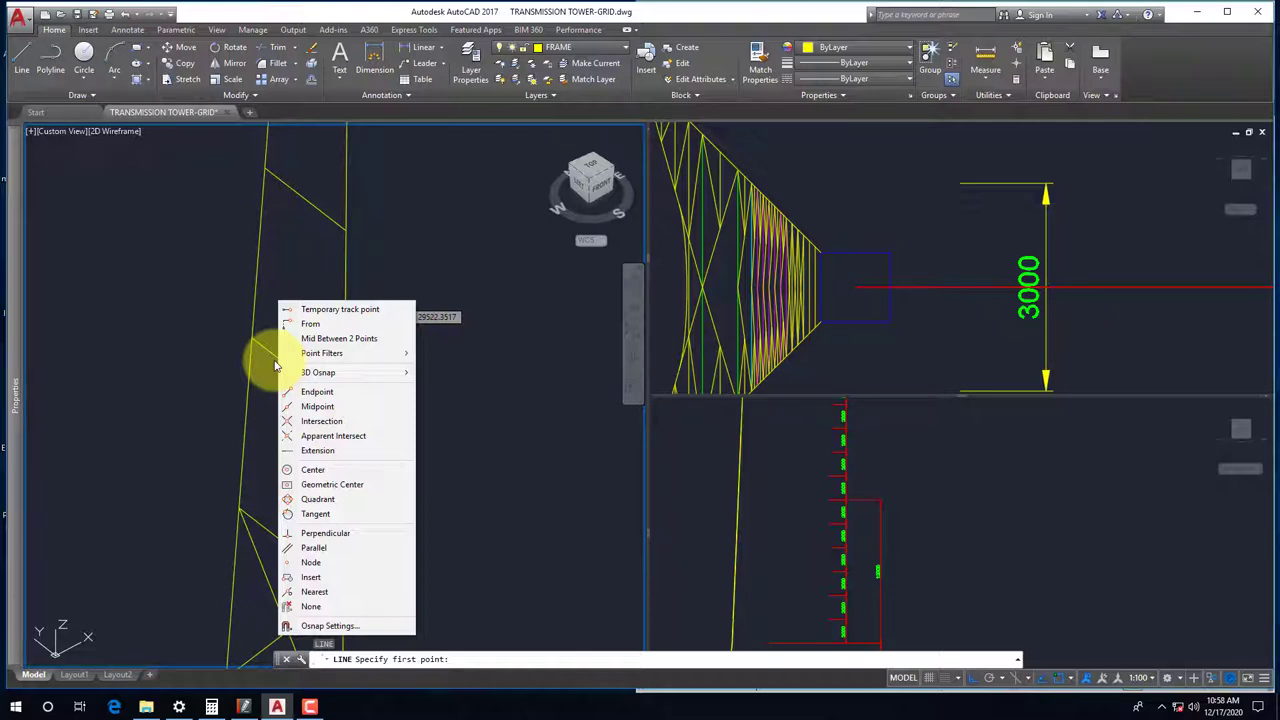
left_click(316, 391)
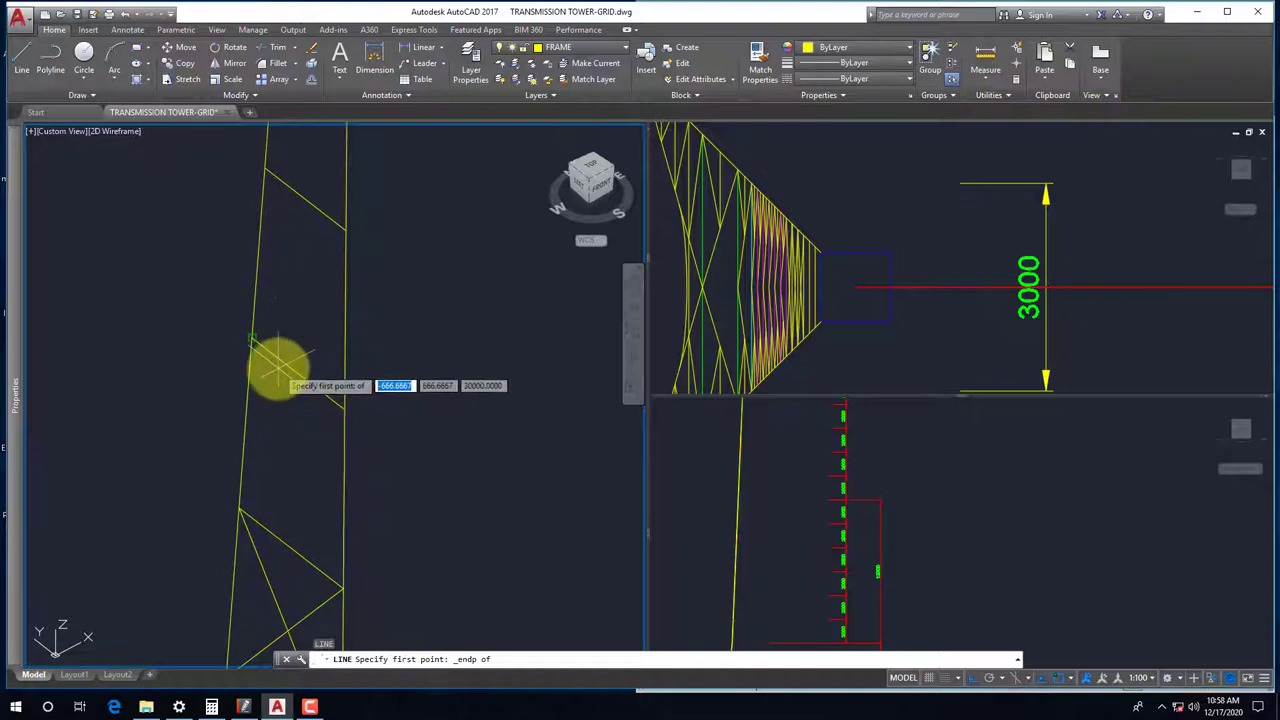
left_click(271, 423)
right_click(271, 423, "shift")
left_click(316, 194)
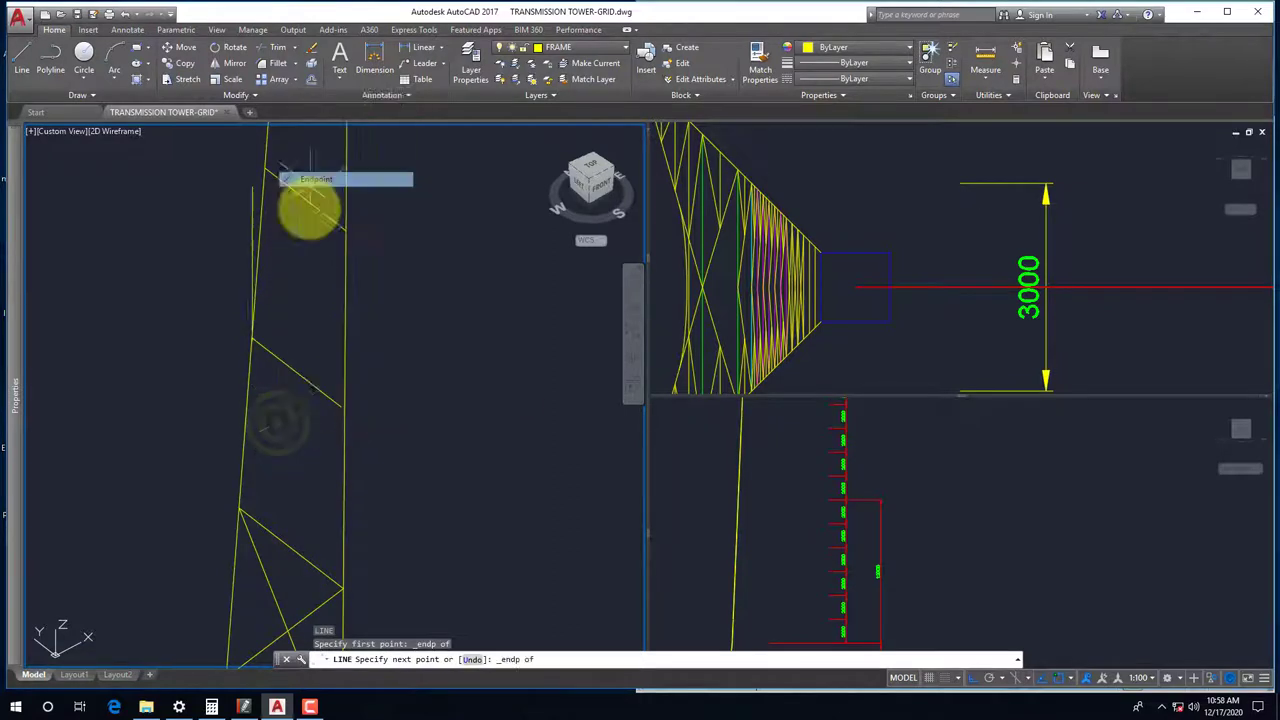
key("Escape")
Draw a brace from a leg endpoint down to the lower vertex
key("Return")
right_click(386, 394, "shift")
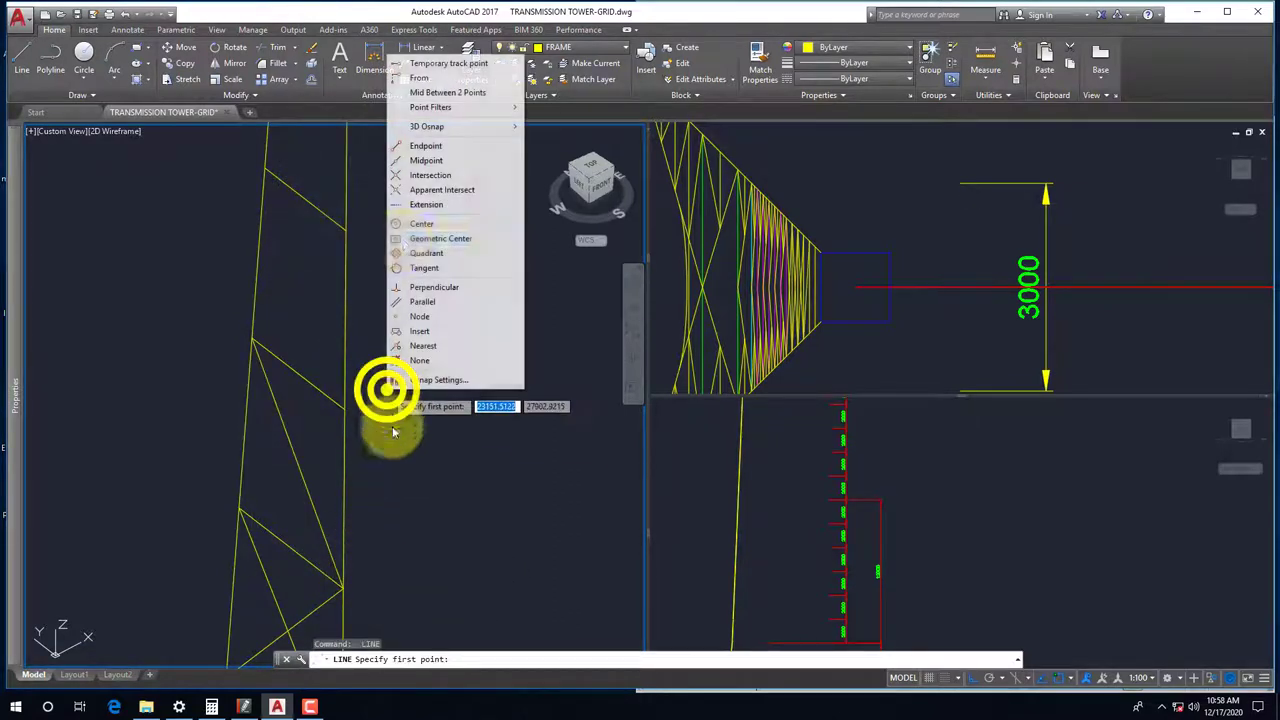
left_click(425, 146)
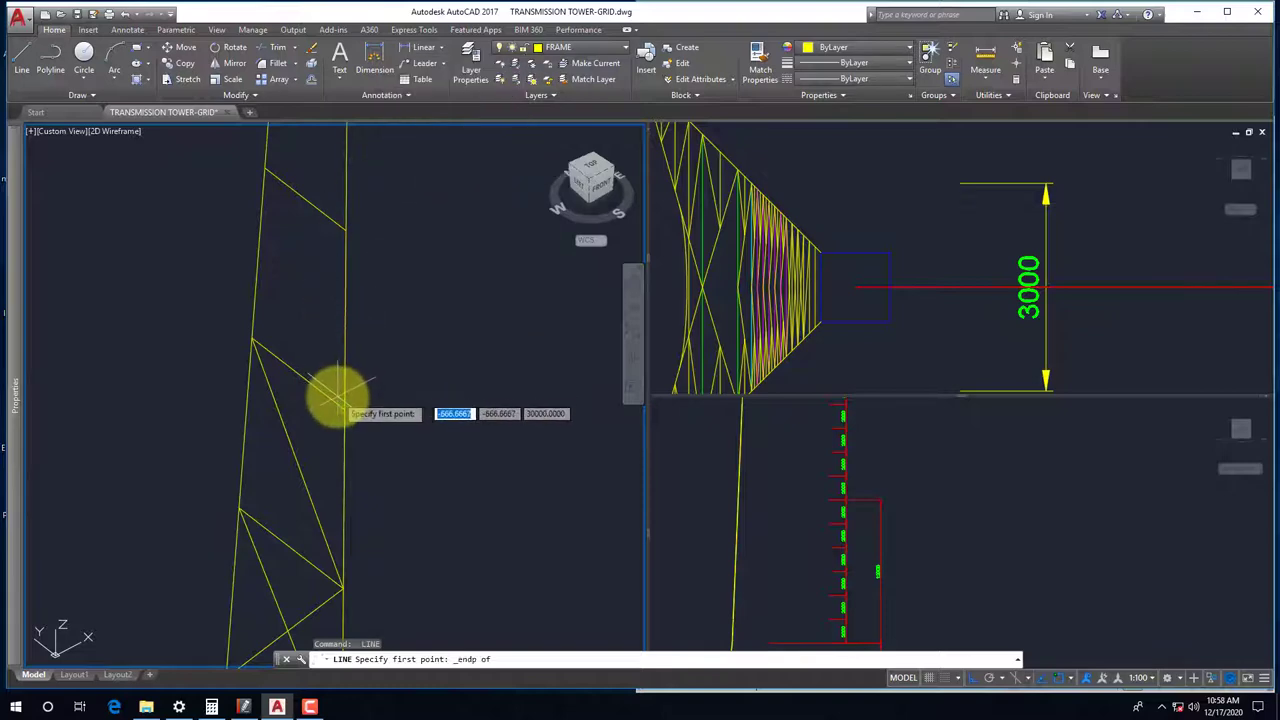
left_click(311, 349)
right_click(311, 349, "shift")
left_click(350, 440)
left_click(266, 512)
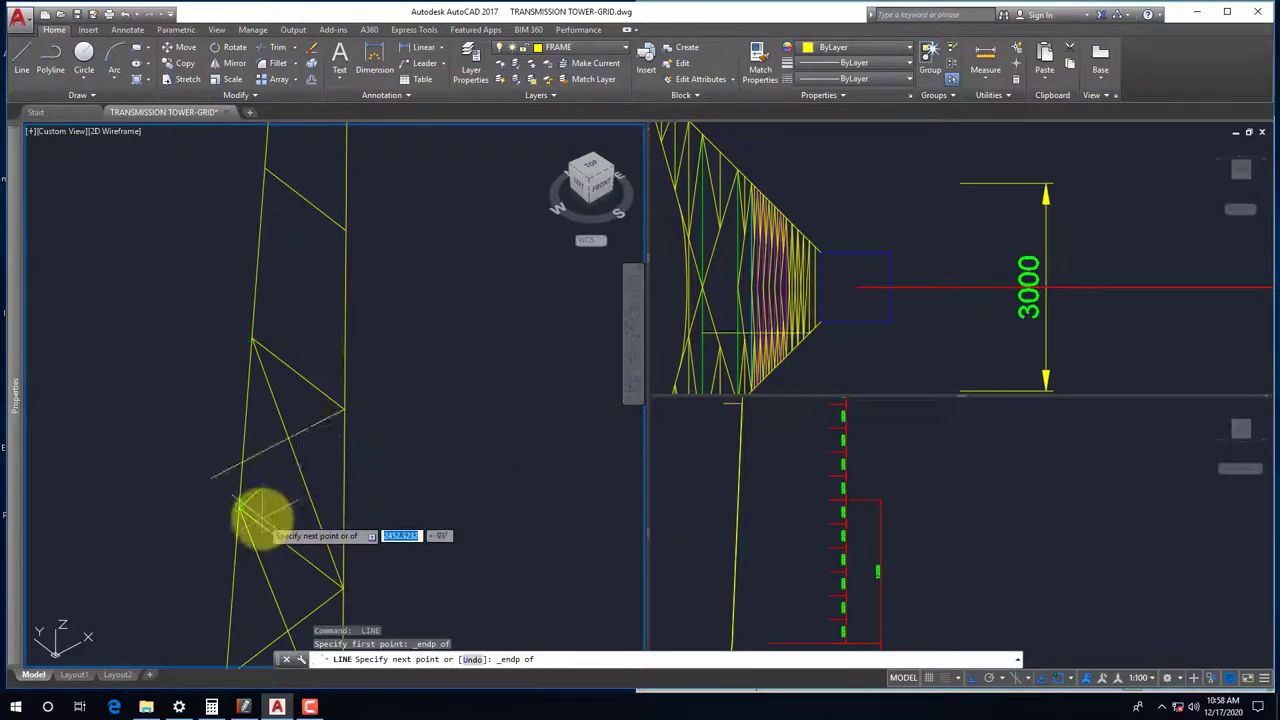
Add a brace from the upper endpoint across to a leg endpoint
key("Return")
key("Return")
right_click(301, 174, "shift")
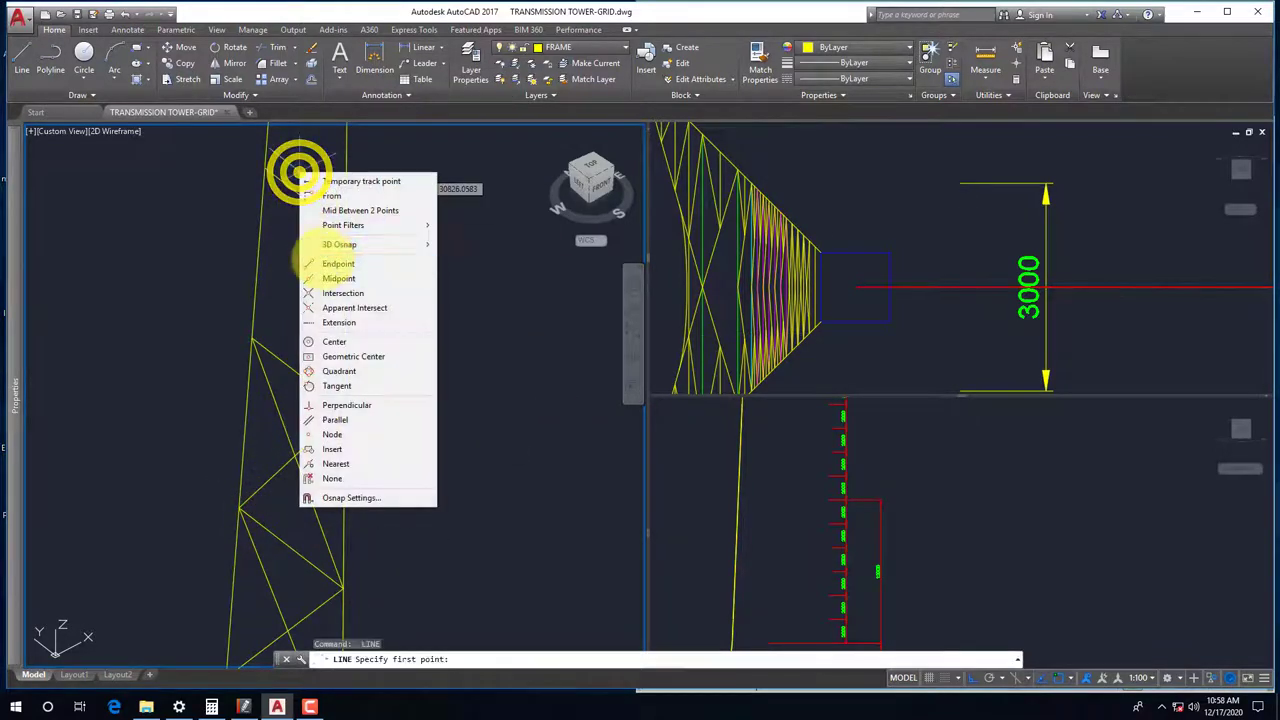
left_click(305, 263)
left_click(287, 228)
right_click(287, 228, "shift")
left_click(307, 322)
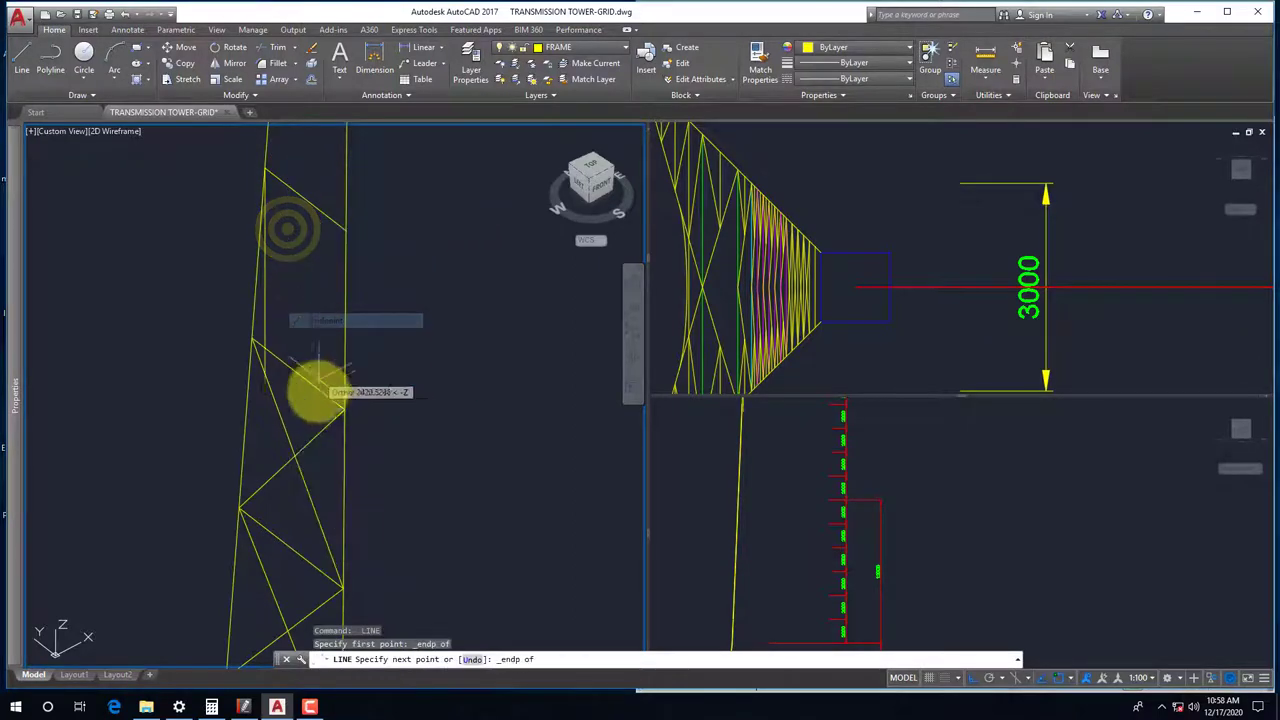
left_click(390, 232)
Snap another brace between a leg endpoint and a member endpoint
key("Return")
key("Return")
right_click(386, 208, "shift")
left_click(415, 303)
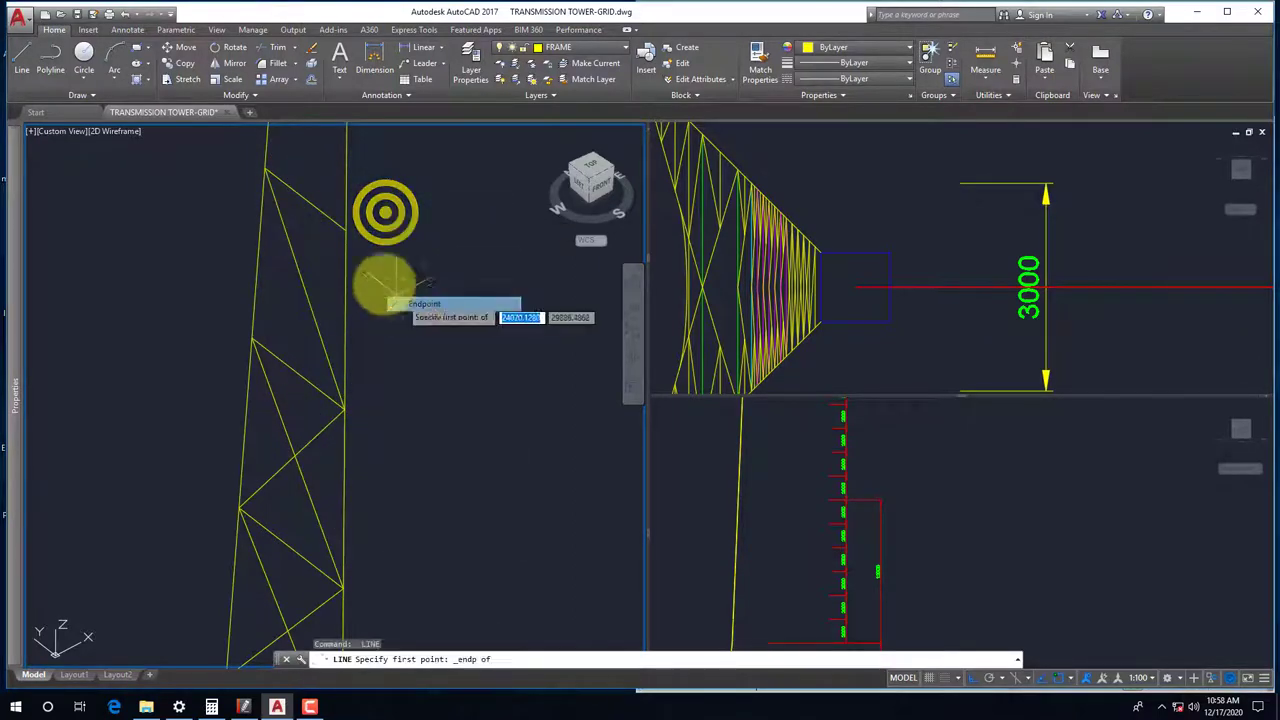
left_click(337, 229)
right_click(318, 266, "shift")
left_click(350, 349)
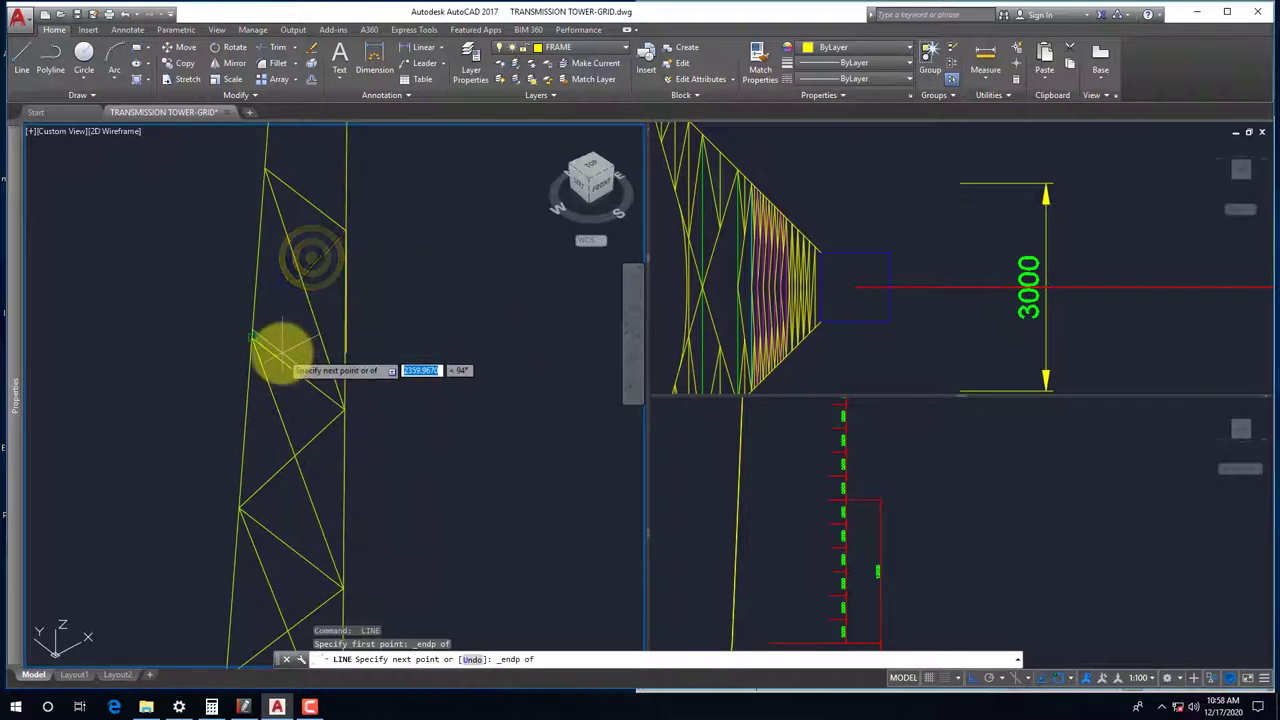
scroll(297, 491, "down", 3)
scroll(285, 300, "up", 3)
Draw a two-segment line from the top of the leg through two tower endpoints
key("Return")
key("Return")
right_click(266, 234, "shift")
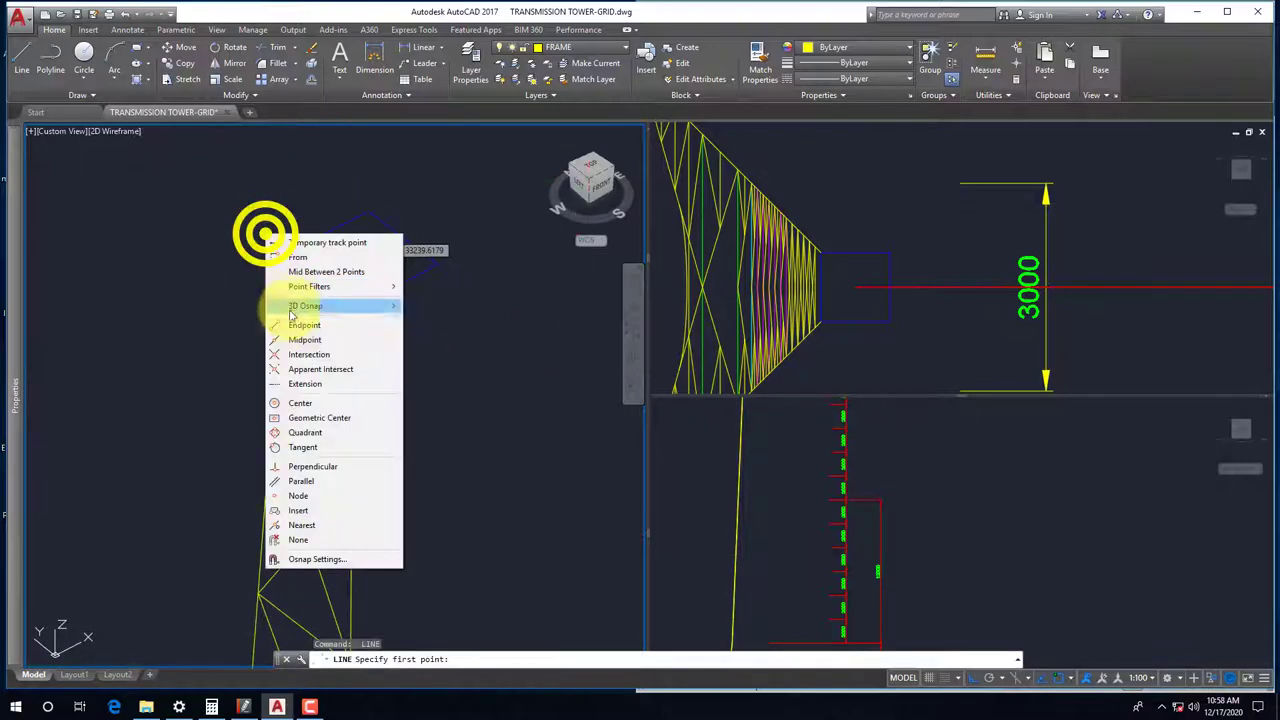
left_click(300, 300)
left_click(311, 262)
right_click(286, 323, "shift")
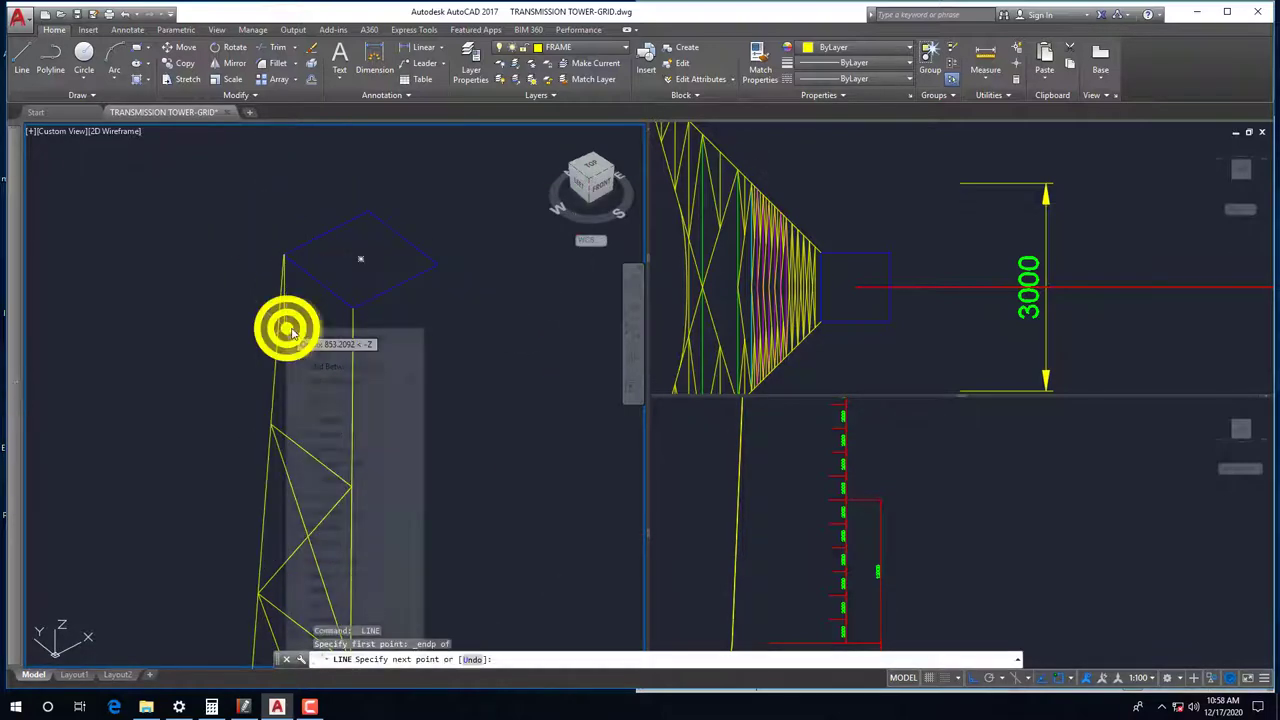
left_click(321, 420)
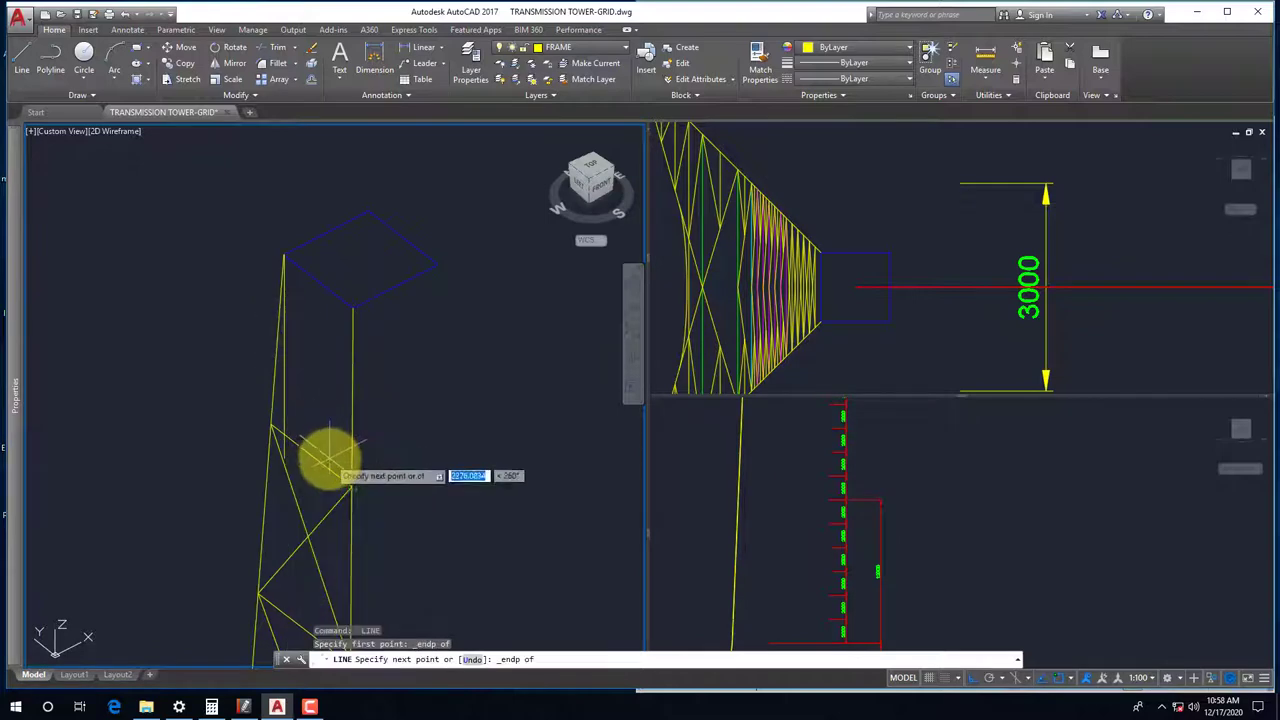
left_click(330, 460)
right_click(393, 338, "shift")
left_click(430, 428)
left_click(359, 328)
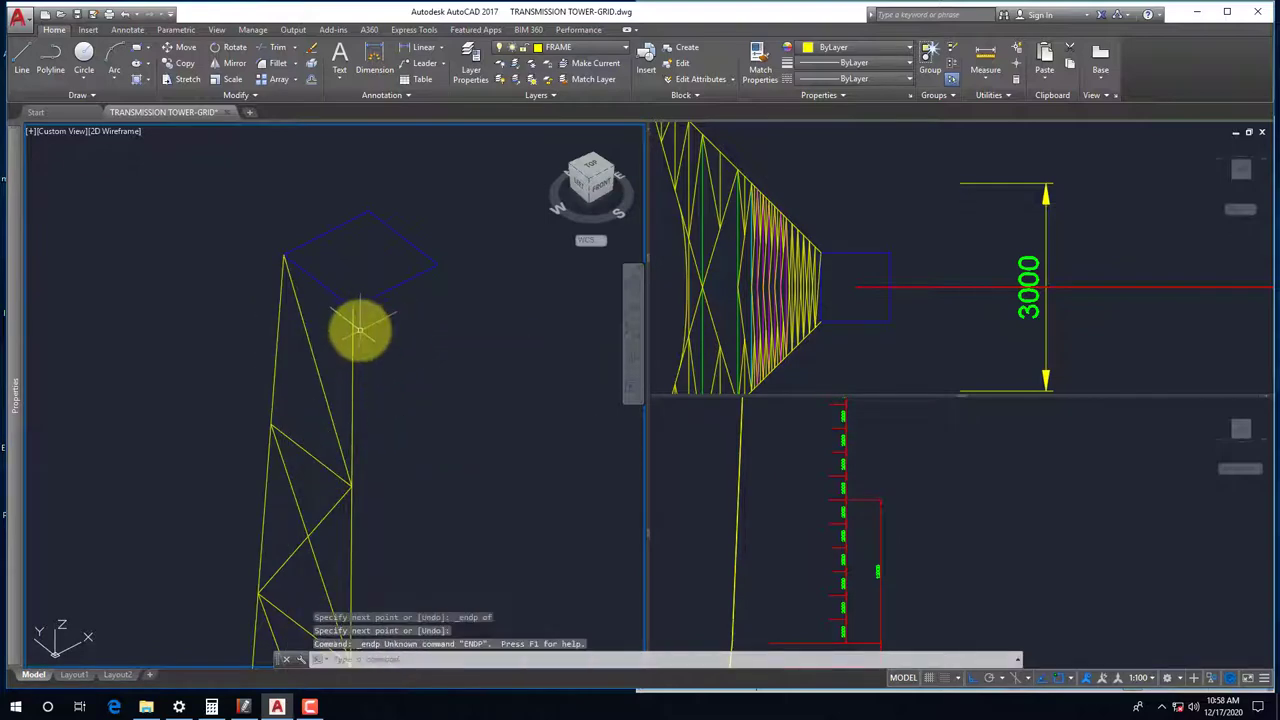
Add a final brace between tower endpoints near the top and end the LINE command
key("Return")
right_click(393, 320, "shift")
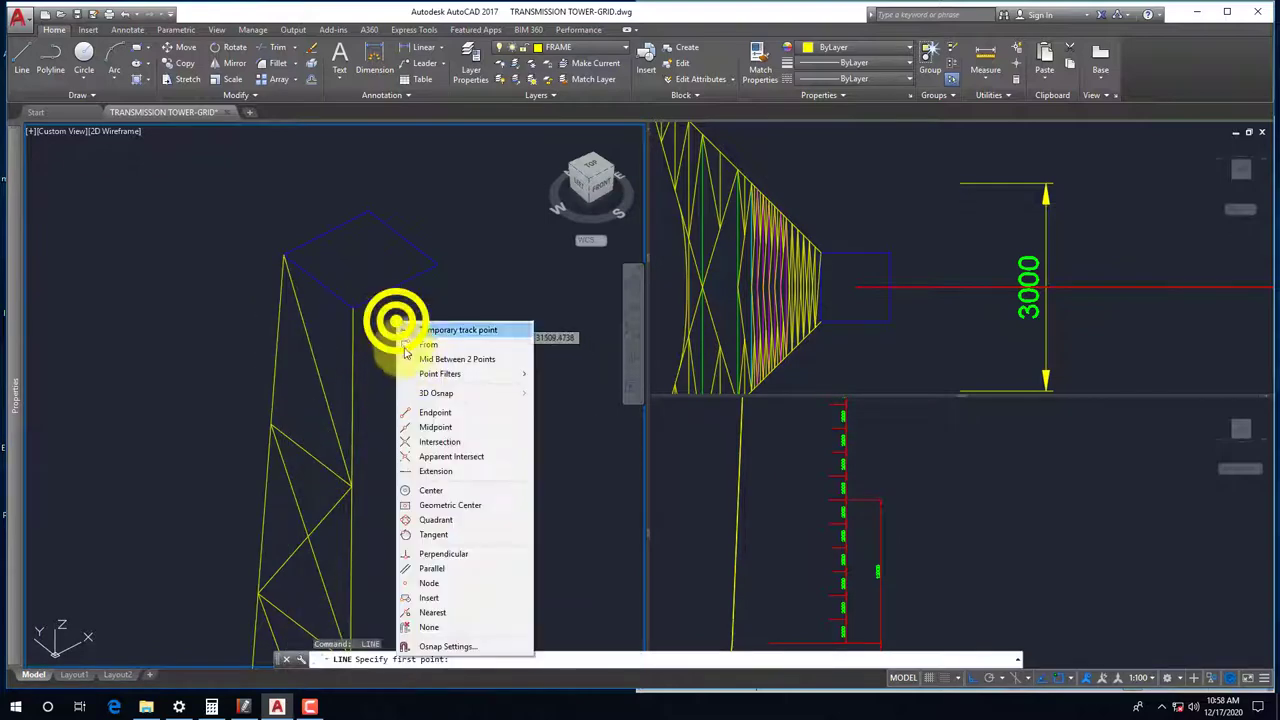
left_click(410, 408)
left_click(351, 318)
right_click(288, 370, "shift")
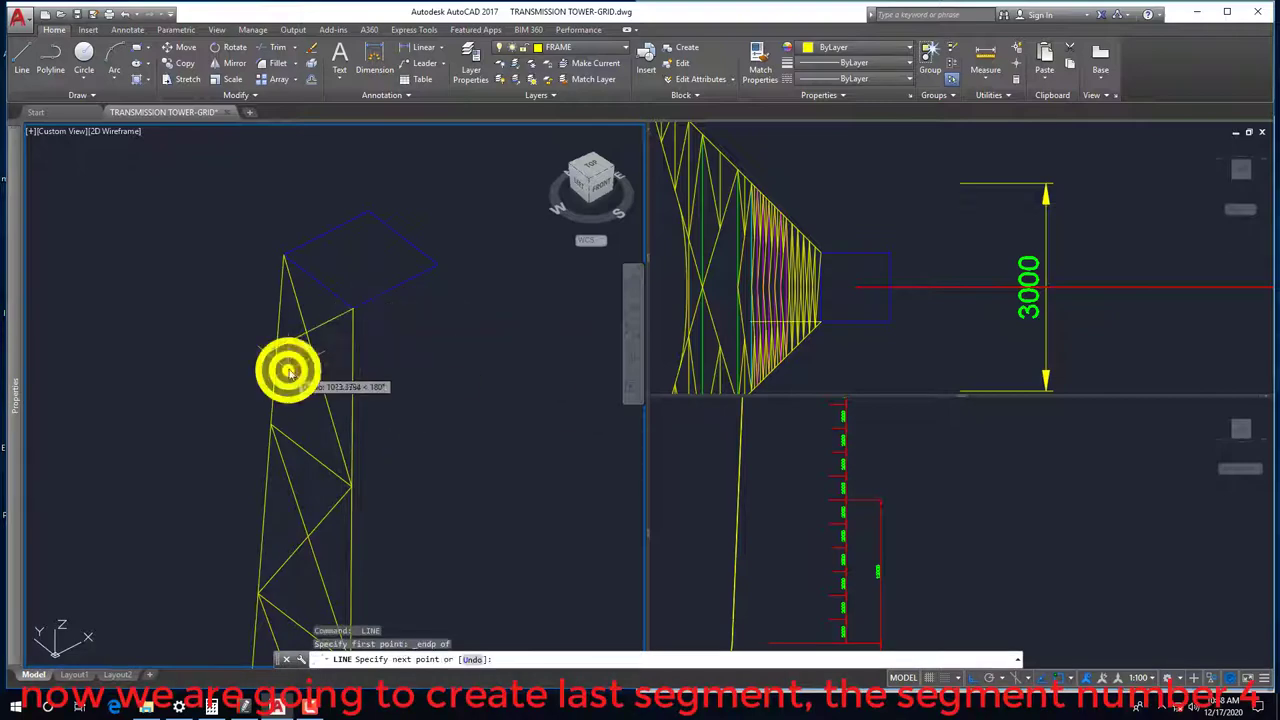
left_click(320, 127)
left_click(357, 335)
key("Escape")
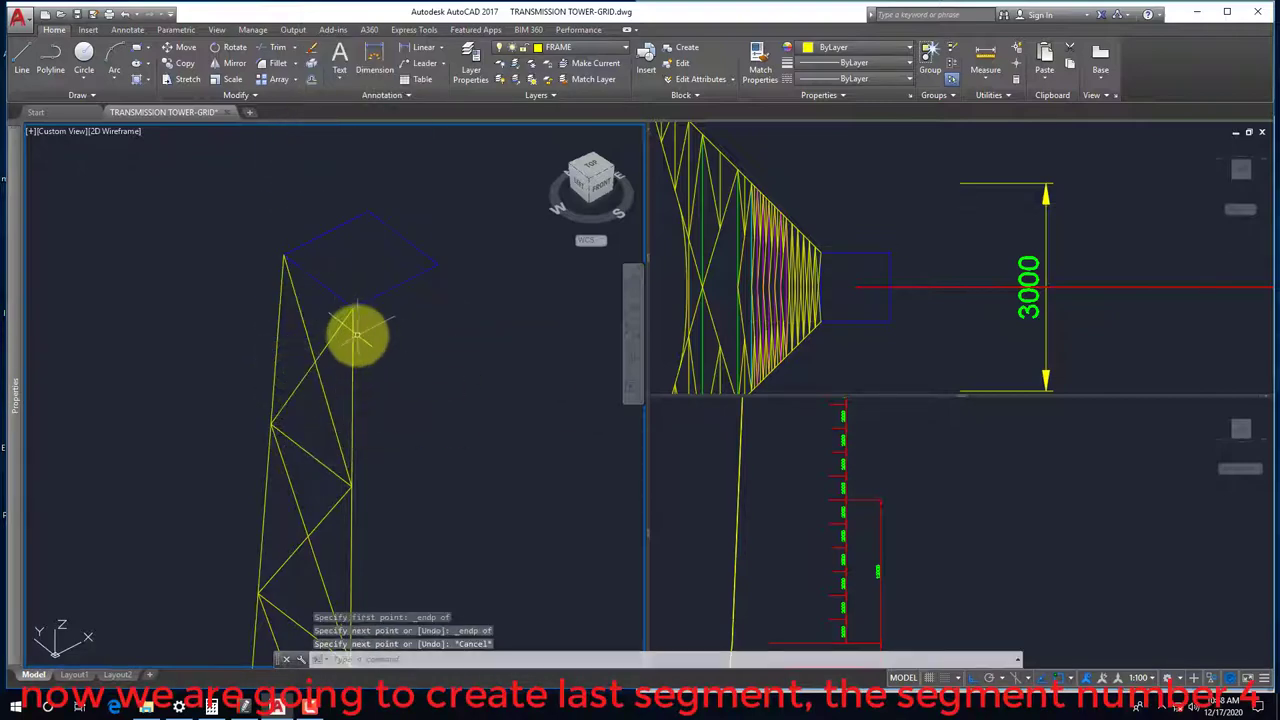
Orbit and zoom to inspect the newly braced tower, then save with Ctrl+S
scroll(343, 337, "down", 2)
scroll(329, 380, "down", 2)
scroll(340, 400, "up", 6)
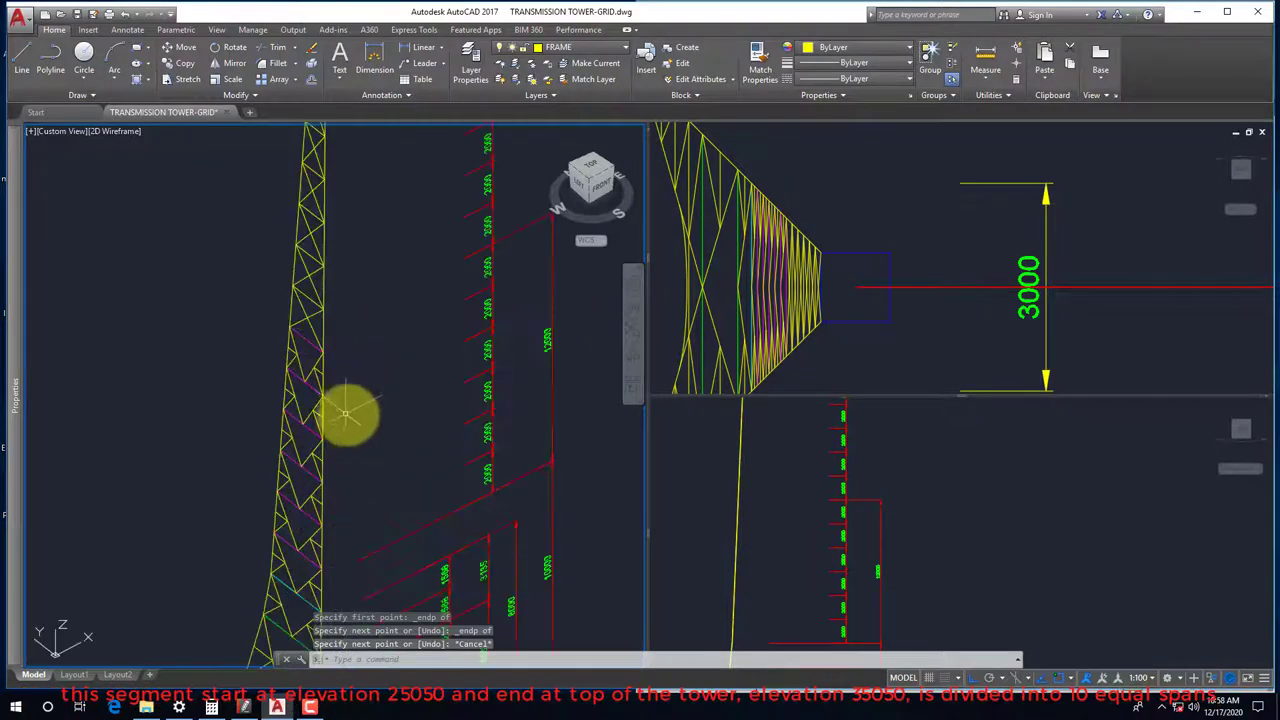
mouse_move(343, 414)
middle_mouse_down("shift")
mouse_move(382, 422)
mouse_move(408, 406)
mouse_move(329, 408)
mouse_move(346, 434)
middle_mouse_up("shift")
scroll(323, 200, "up", 2)
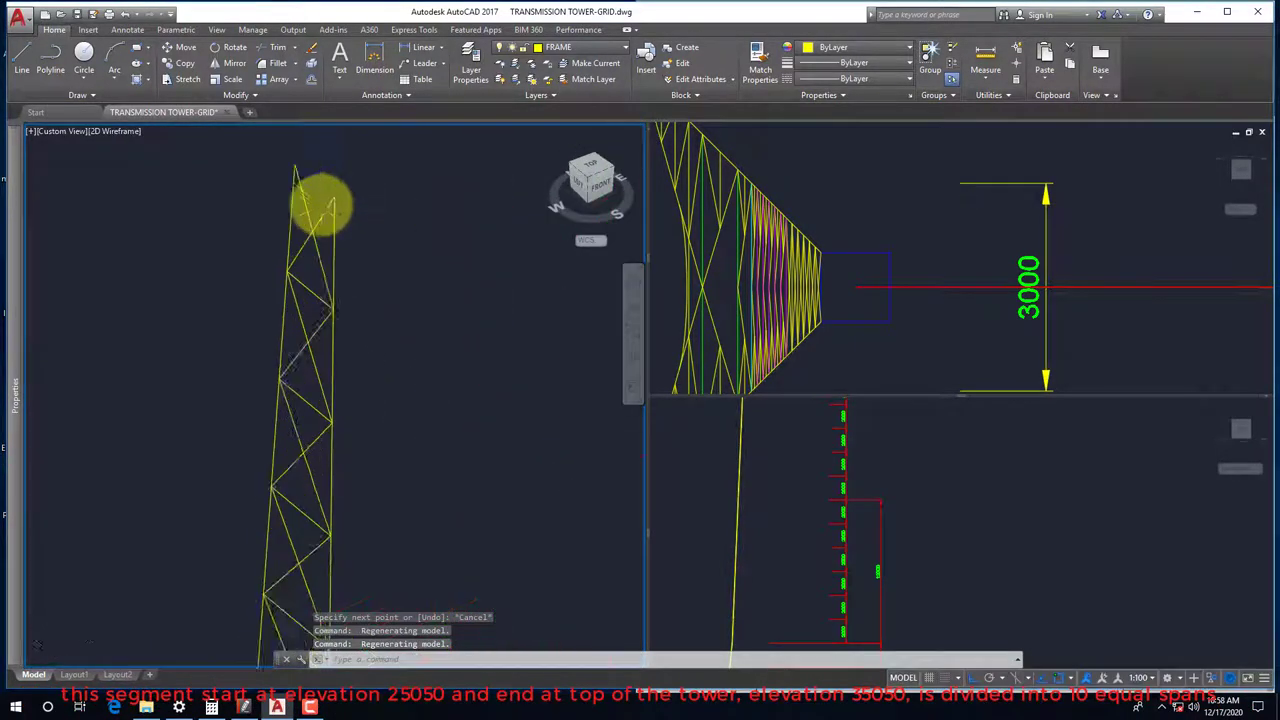
scroll(320, 280, "up", 2)
scroll(297, 440, "down", 2)
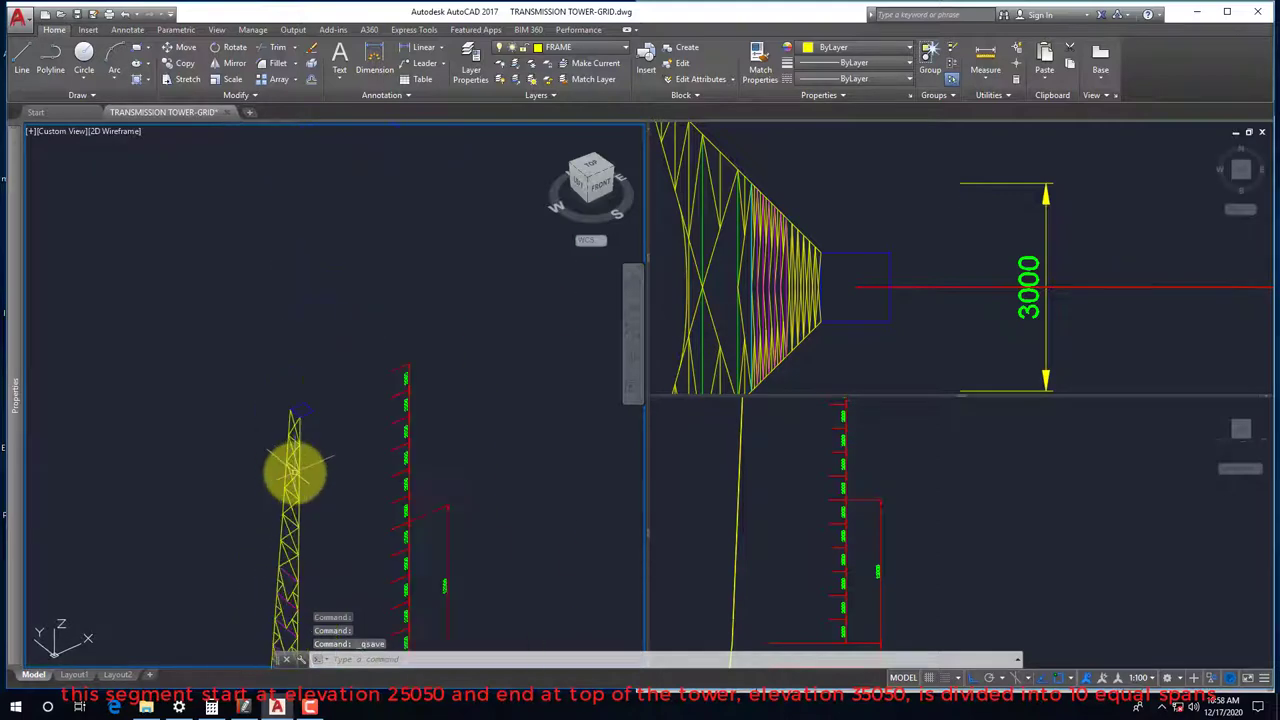
scroll(305, 430, "down", 2)
key("ctrl+s")
Check the segment 4 reference in PDF-XChange Editor, then return to the AutoCAD tower and zoom in
left_click(244, 706)
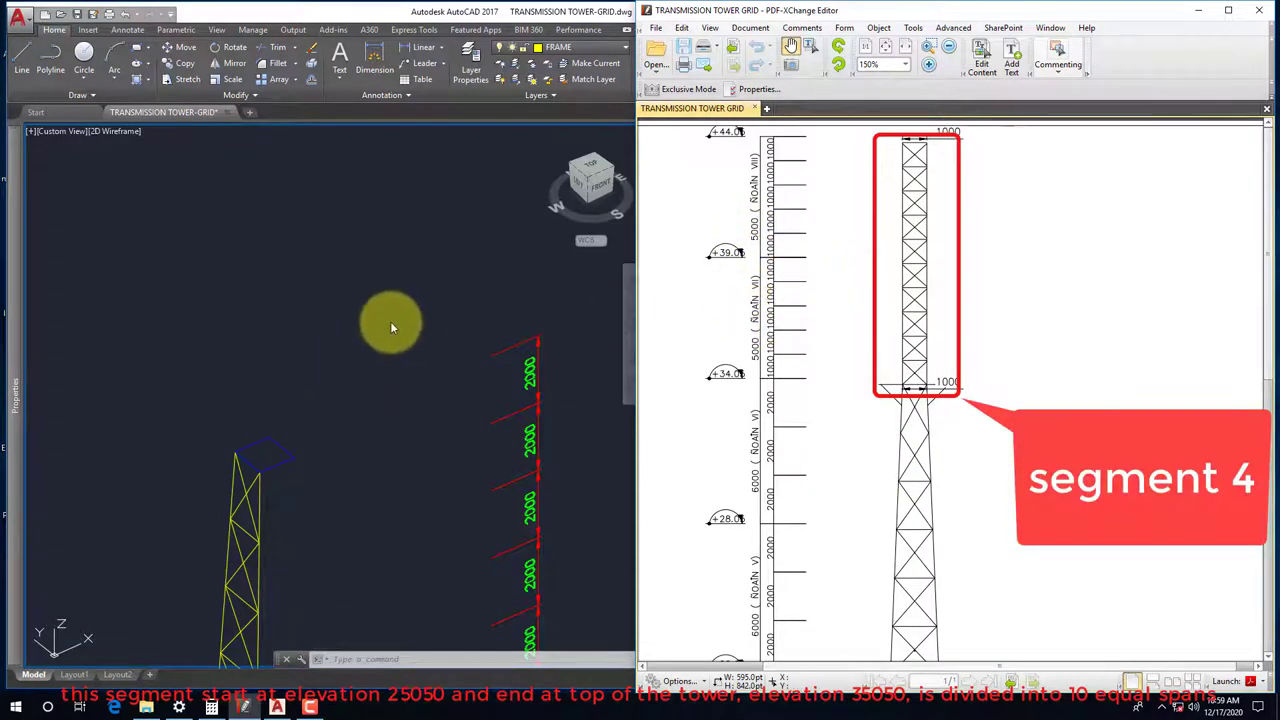
left_click(390, 321)
scroll(229, 451, "up", 2)
Copy the top square frame 1000 units straight up
scroll(185, 438, "up", 2)
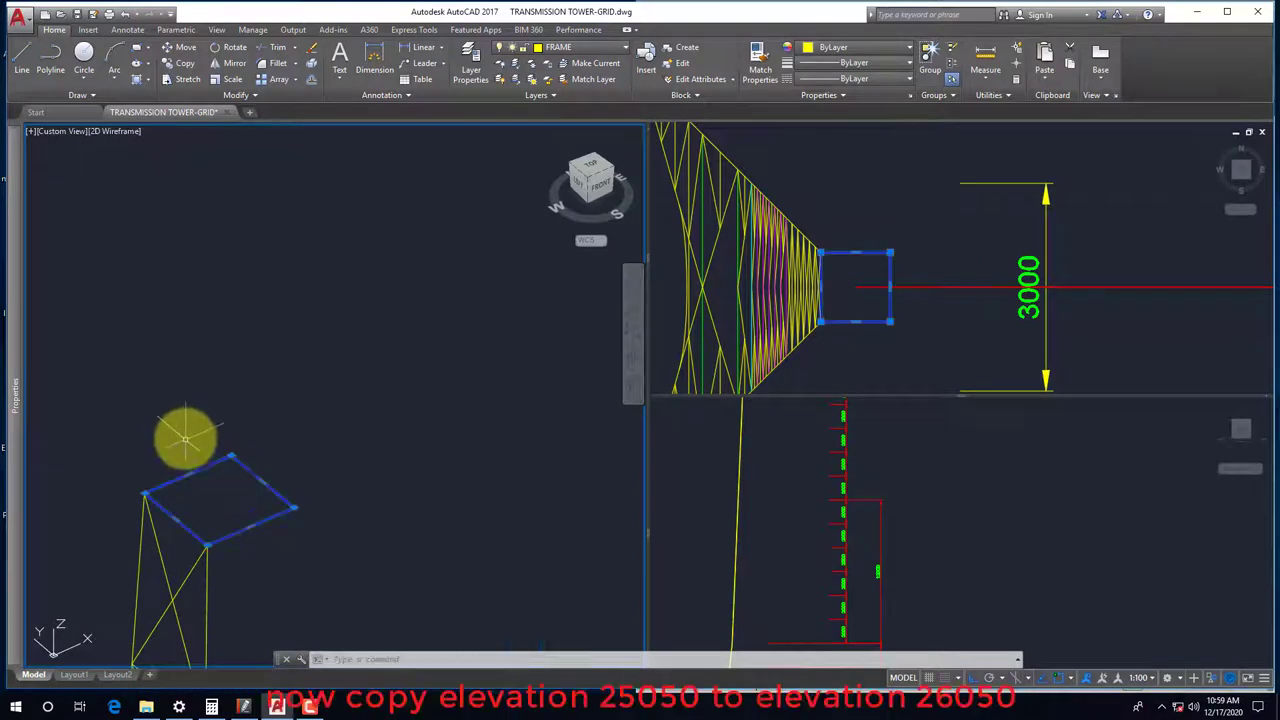
type("co")
key("Return")
left_click(306, 464)
type("1000")
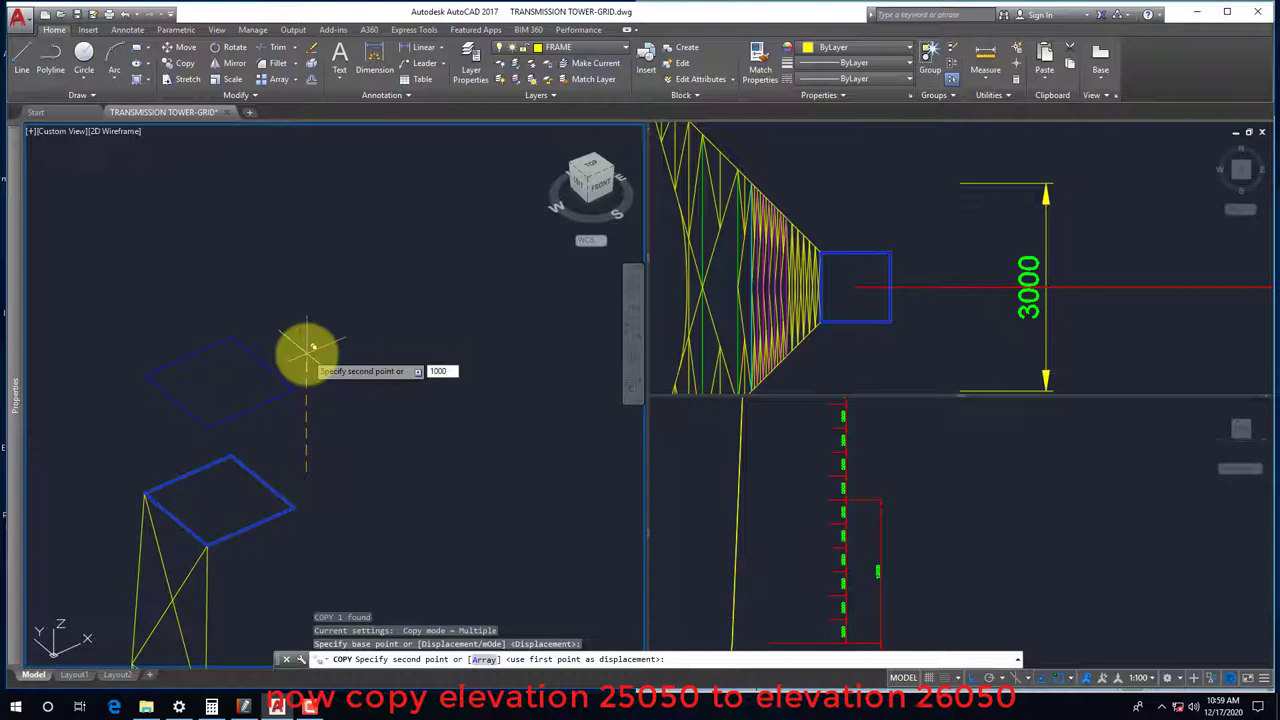
key("Return")
key("Escape")
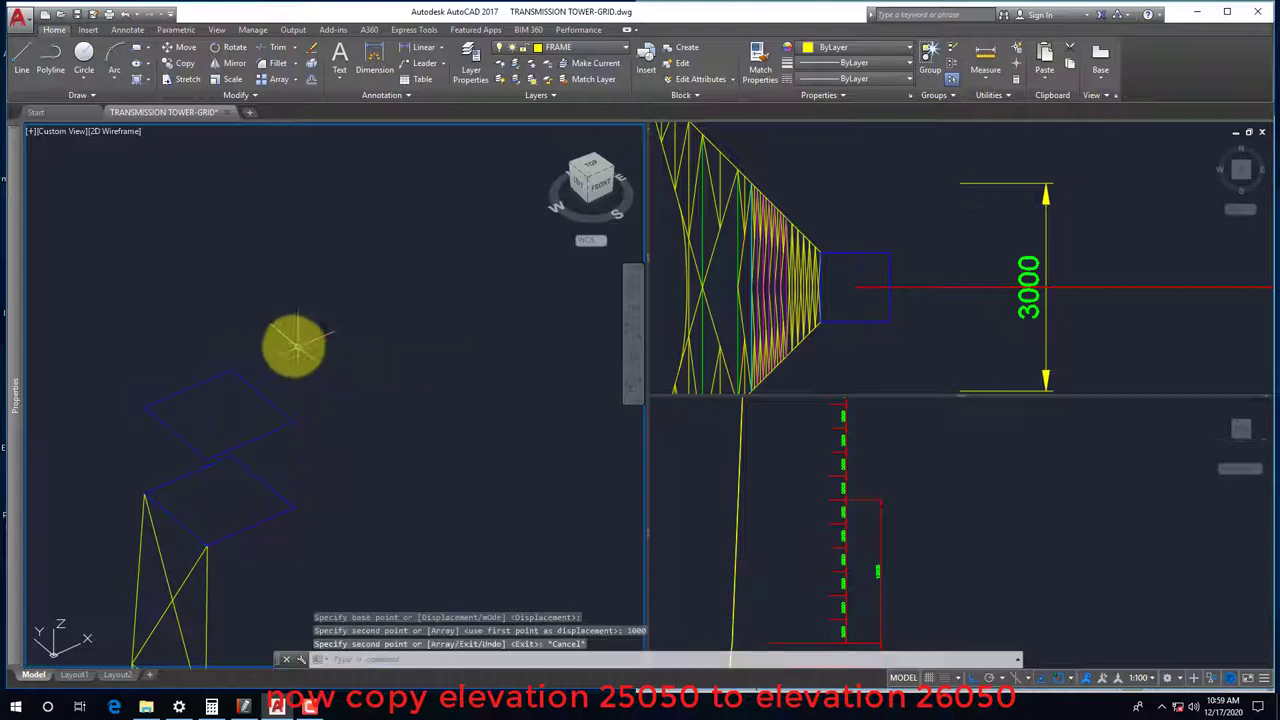
Erase the copied frame's lines except its left-side edges
left_click(306, 557)
left_click(260, 434)
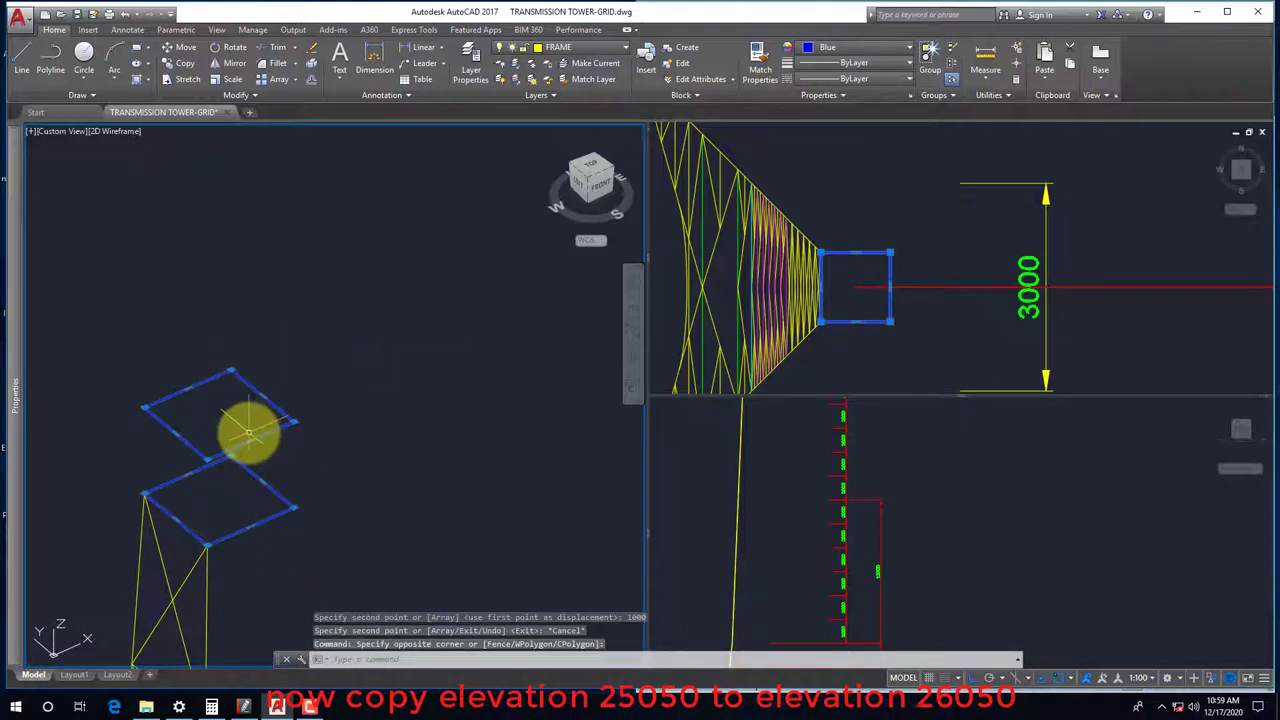
key("Escape")
left_click(306, 543)
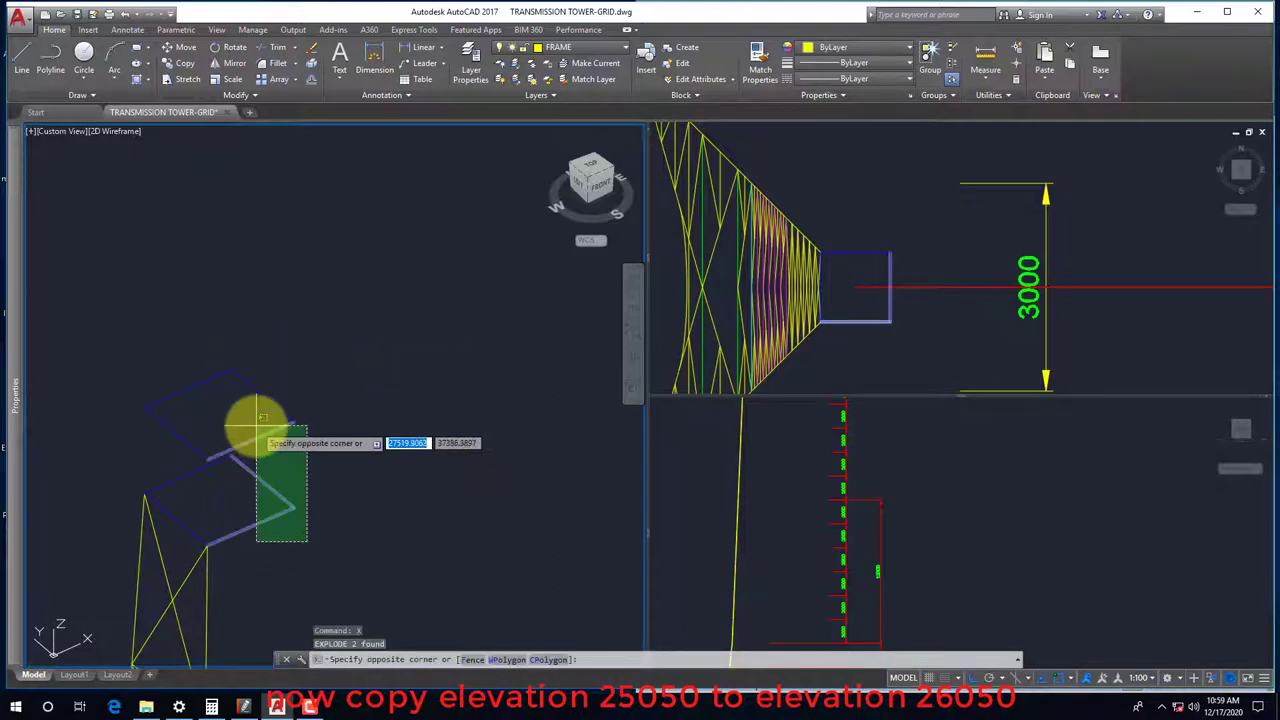
left_click(230, 400)
type("e")
key("Return")
left_click(262, 388)
type("e")
key("Return")
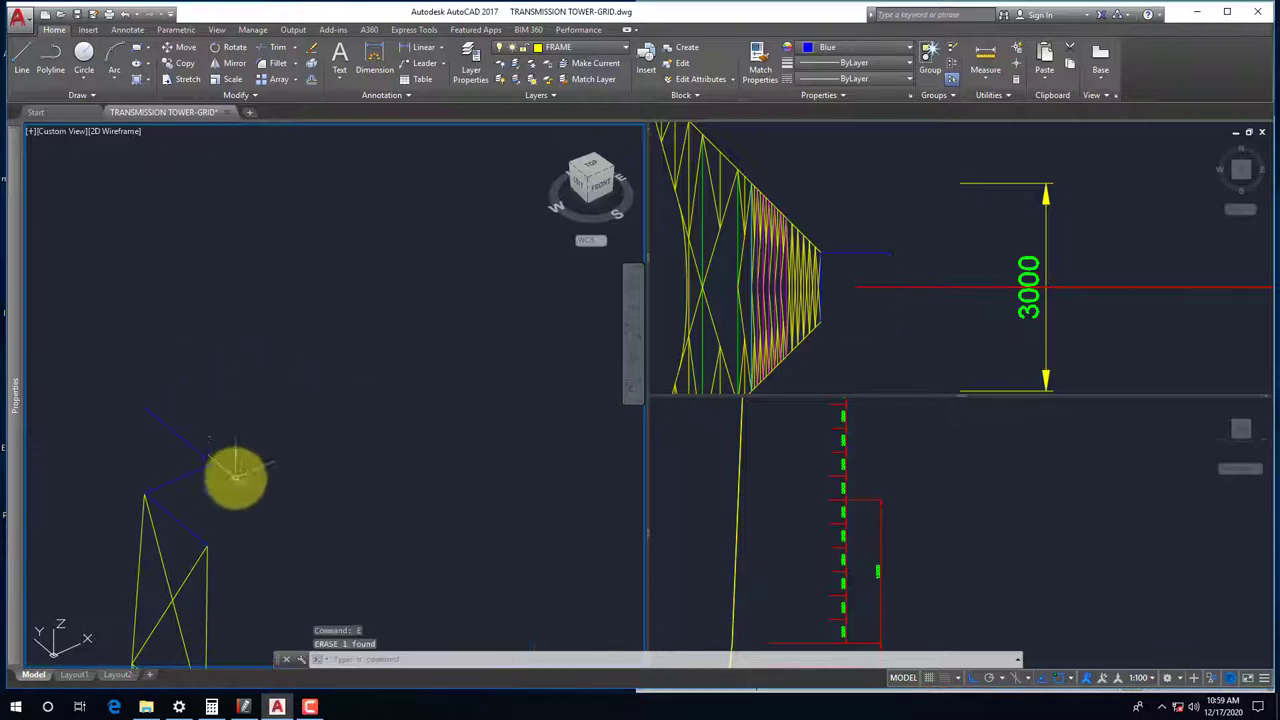
left_click(234, 470)
left_click(240, 443)
Activate the lower Front viewport and adjust its zoom on the tower
left_click(137, 528)
scroll(137, 528, "up", 4)
left_click(891, 486)
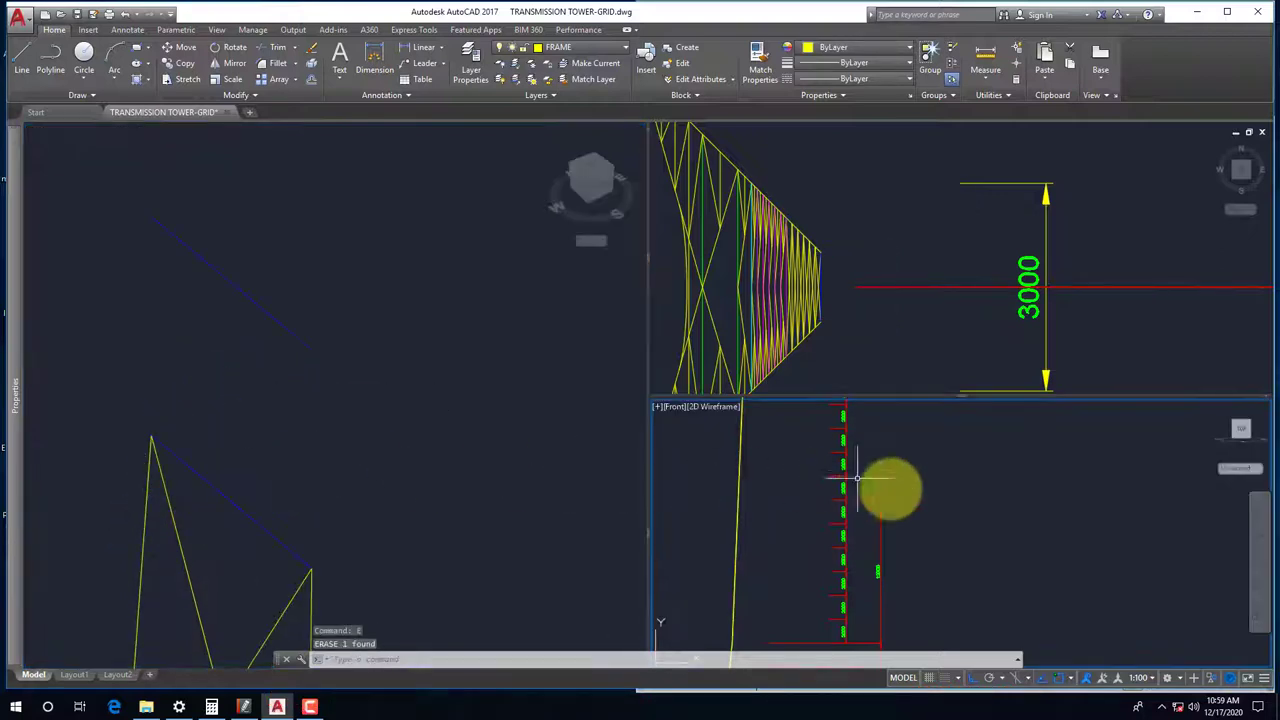
scroll(860, 540, "down", 5)
scroll(868, 492, "up", 4)
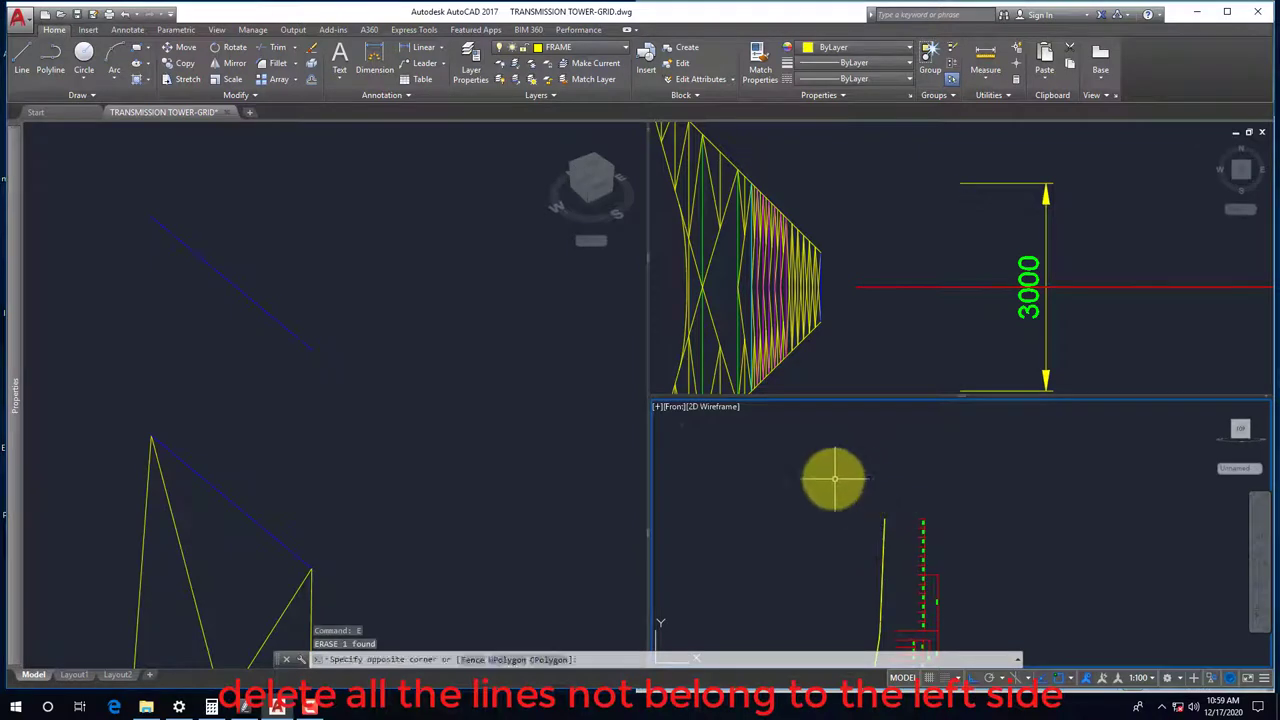
left_click(686, 418)
scroll(890, 420, "up", 2)
left_click(698, 416)
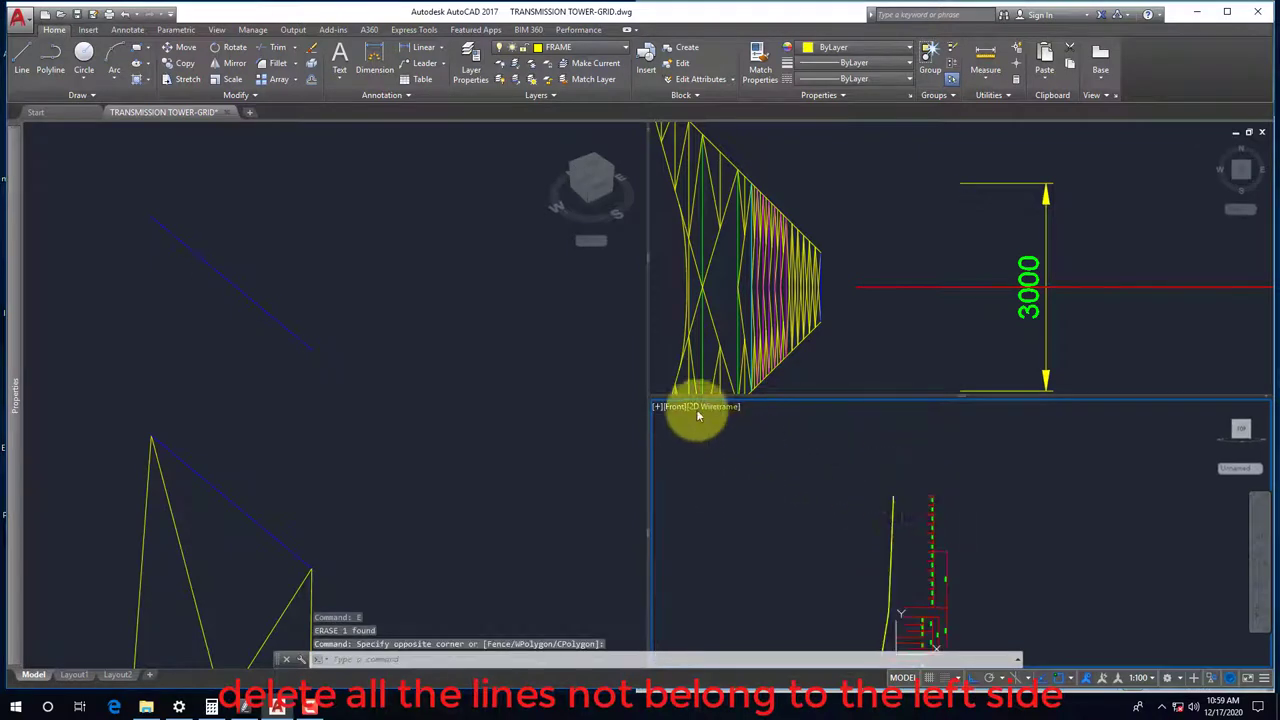
left_click(684, 410)
left_click(845, 362)
scroll(845, 362, "down", 3)
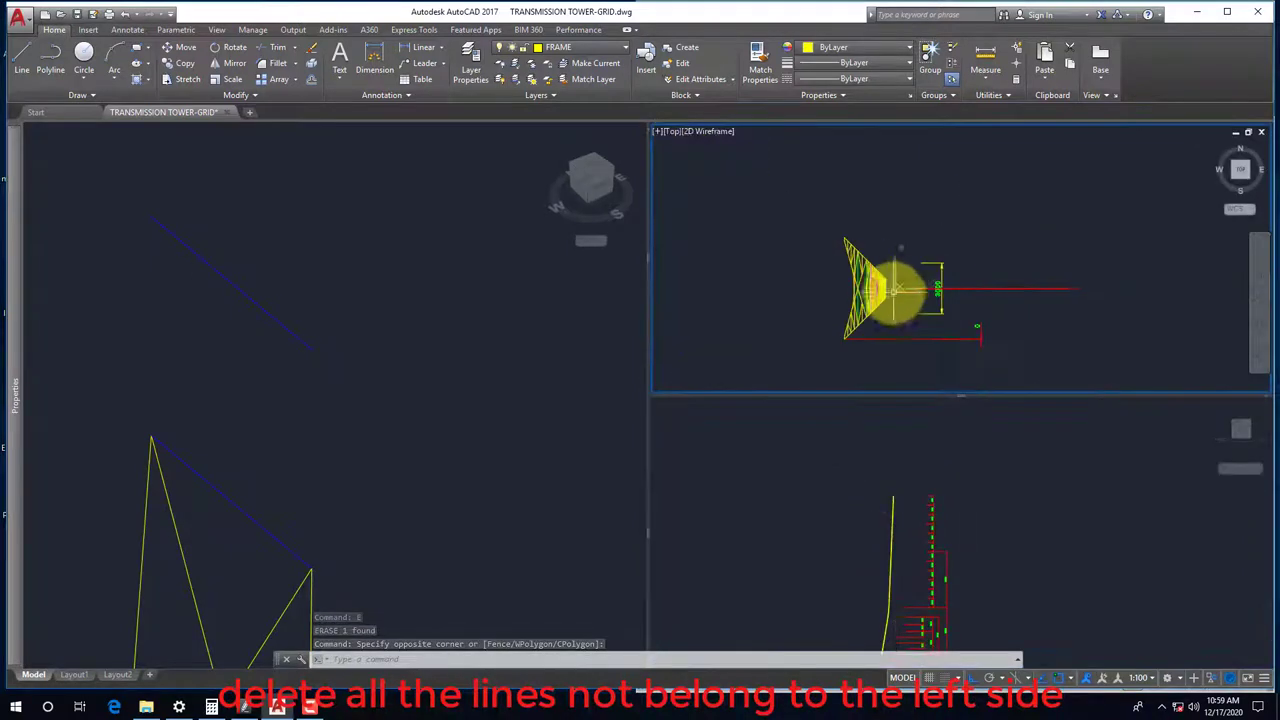
scroll(845, 330, "up", 3)
Switch the viewport to the Left view, zoom in on the tower top, and start LINE
left_click(681, 406)
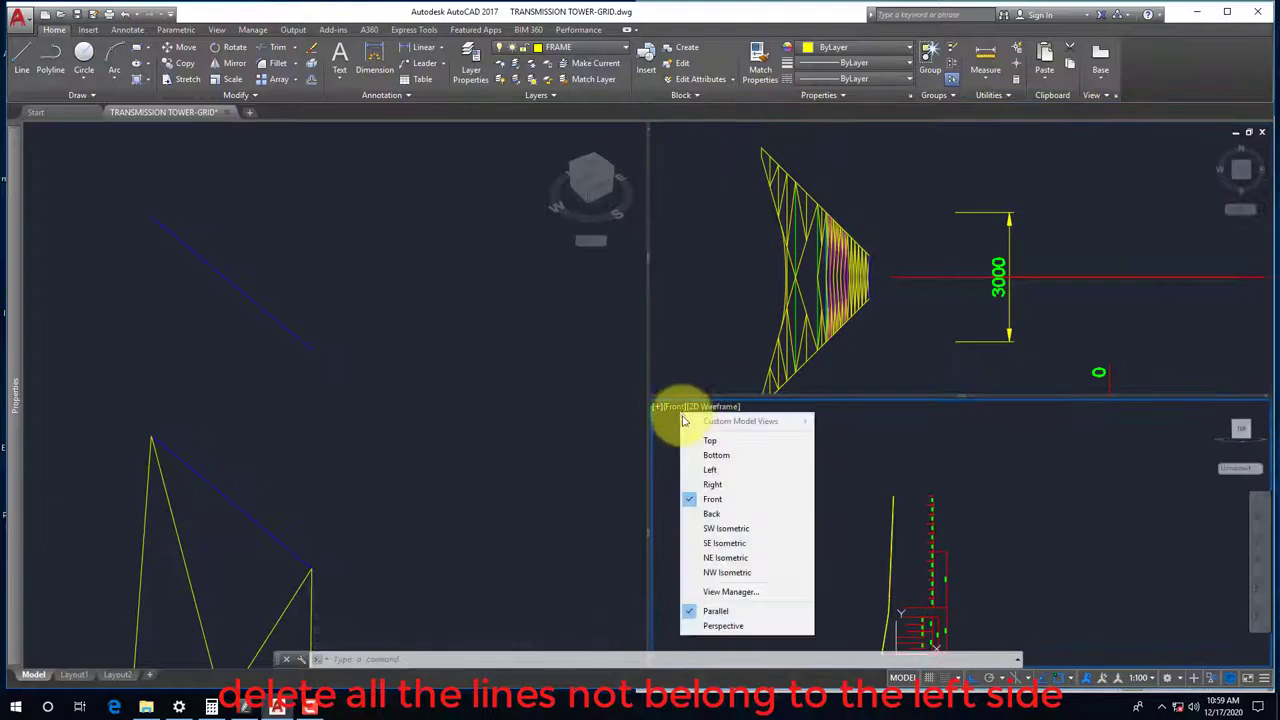
left_click(716, 468)
scroll(900, 451, "up", 2)
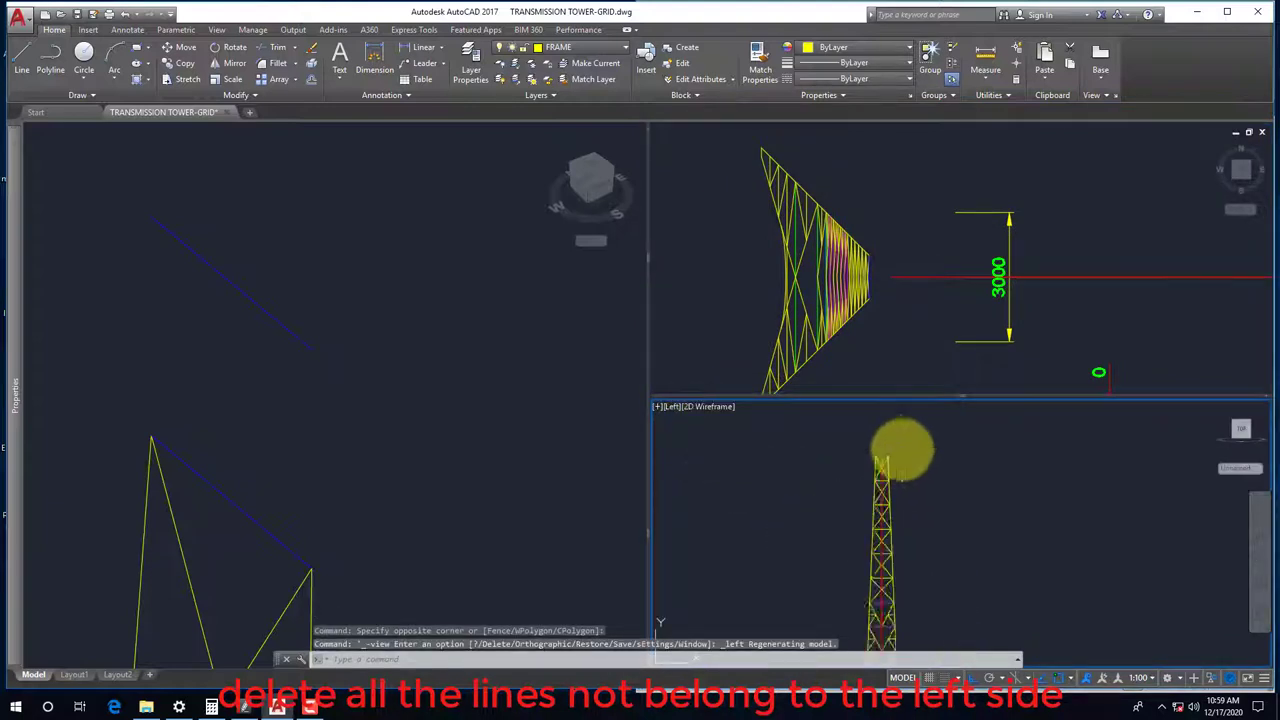
scroll(886, 449, "up", 2)
scroll(836, 463, "up", 2)
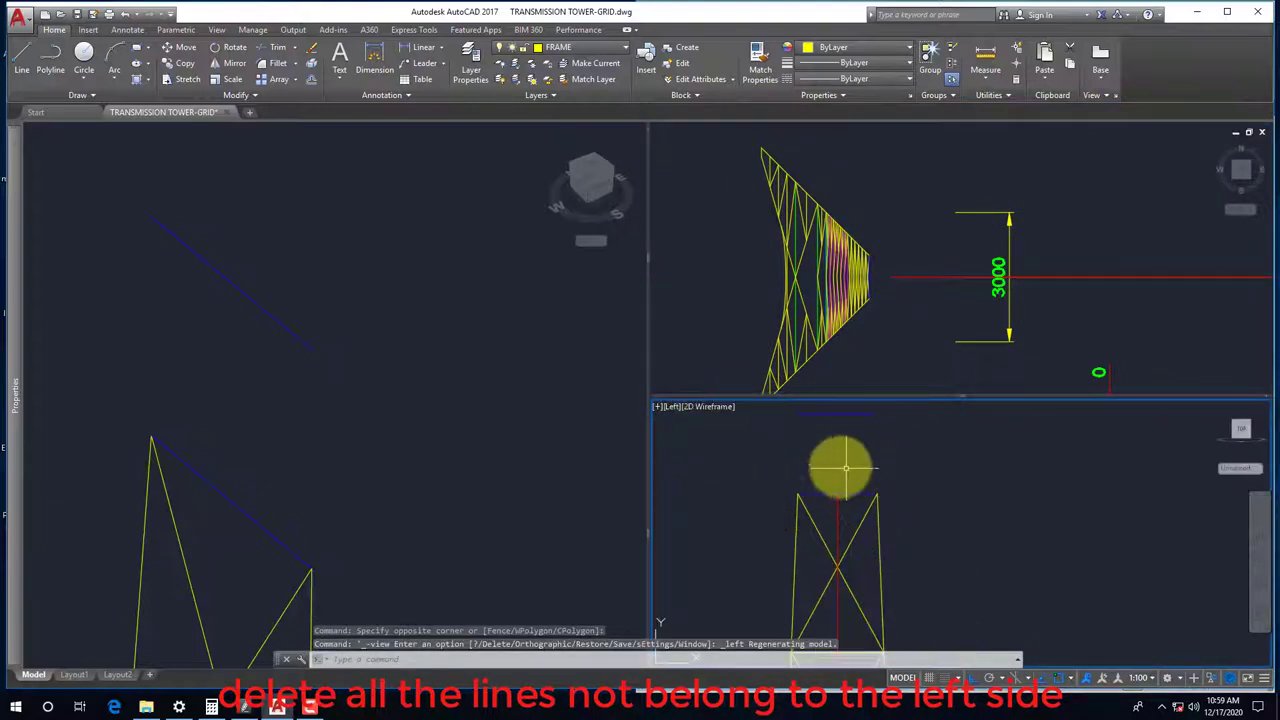
type("l")
key("Return")
Draw the first diagonal brace corner to corner using Endpoint snaps
right_click(804, 432, "shift")
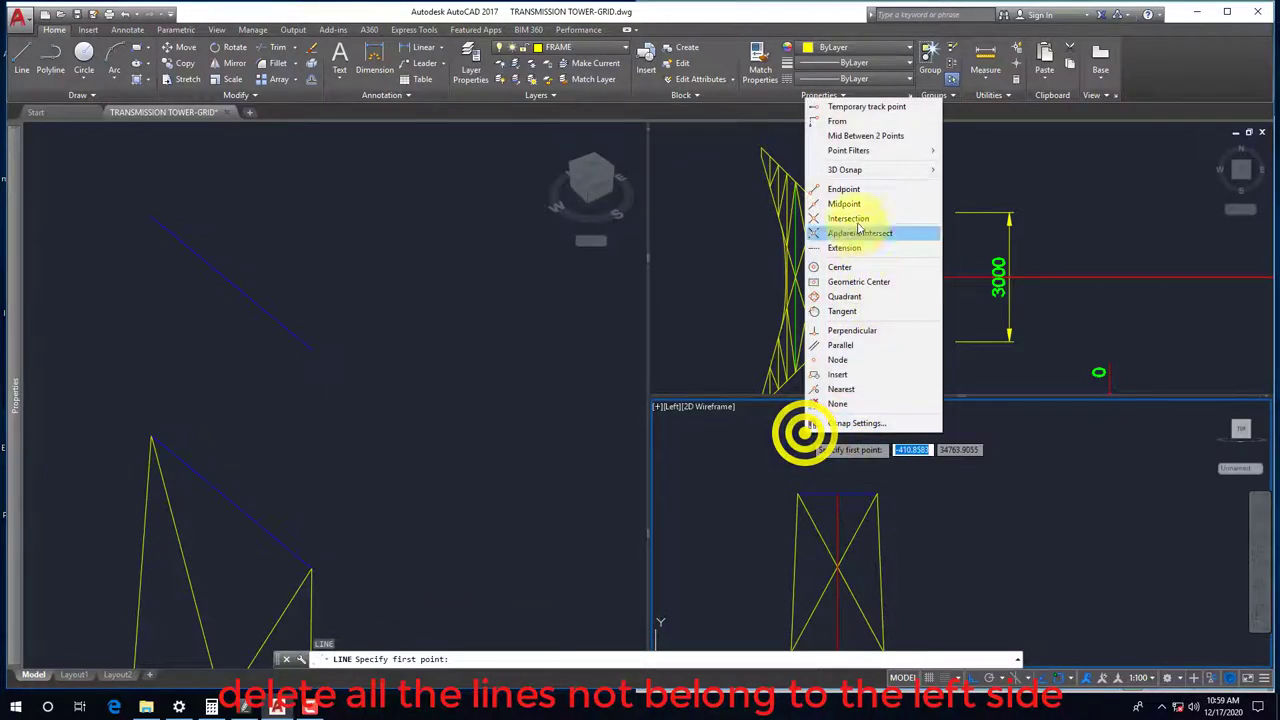
left_click(843, 189)
left_click(823, 432)
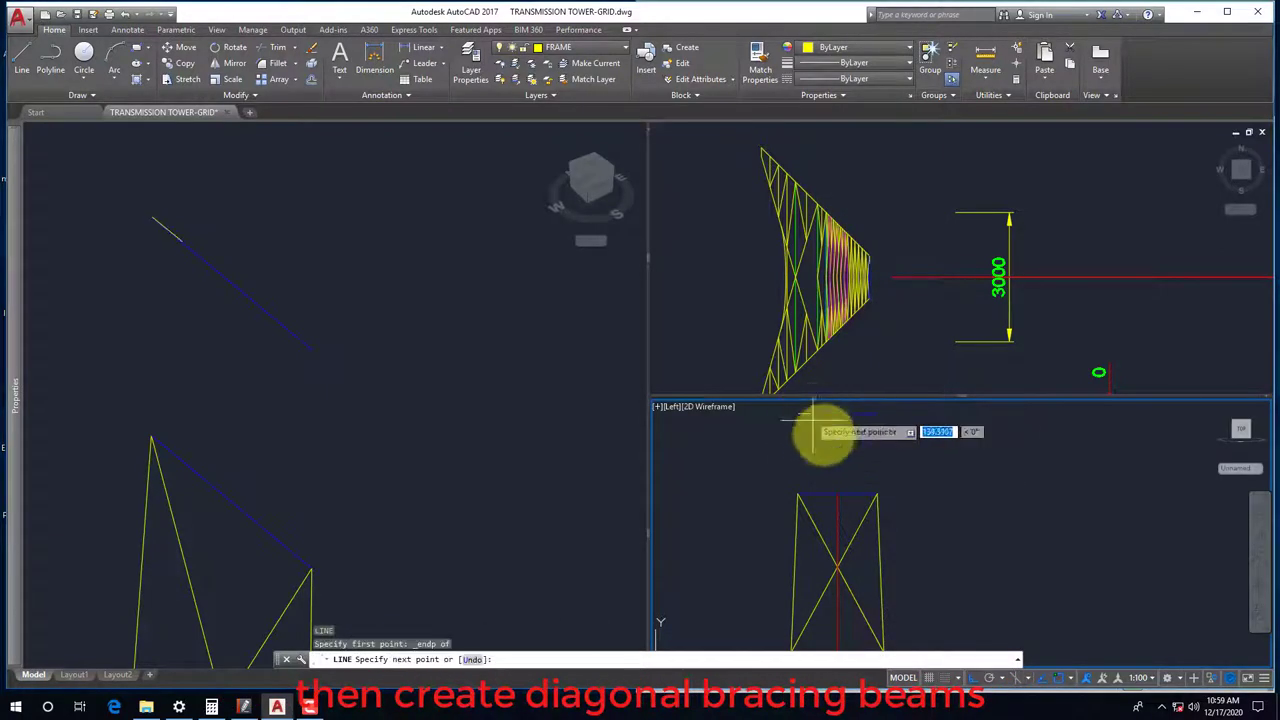
right_click(826, 450, "shift")
left_click(866, 206)
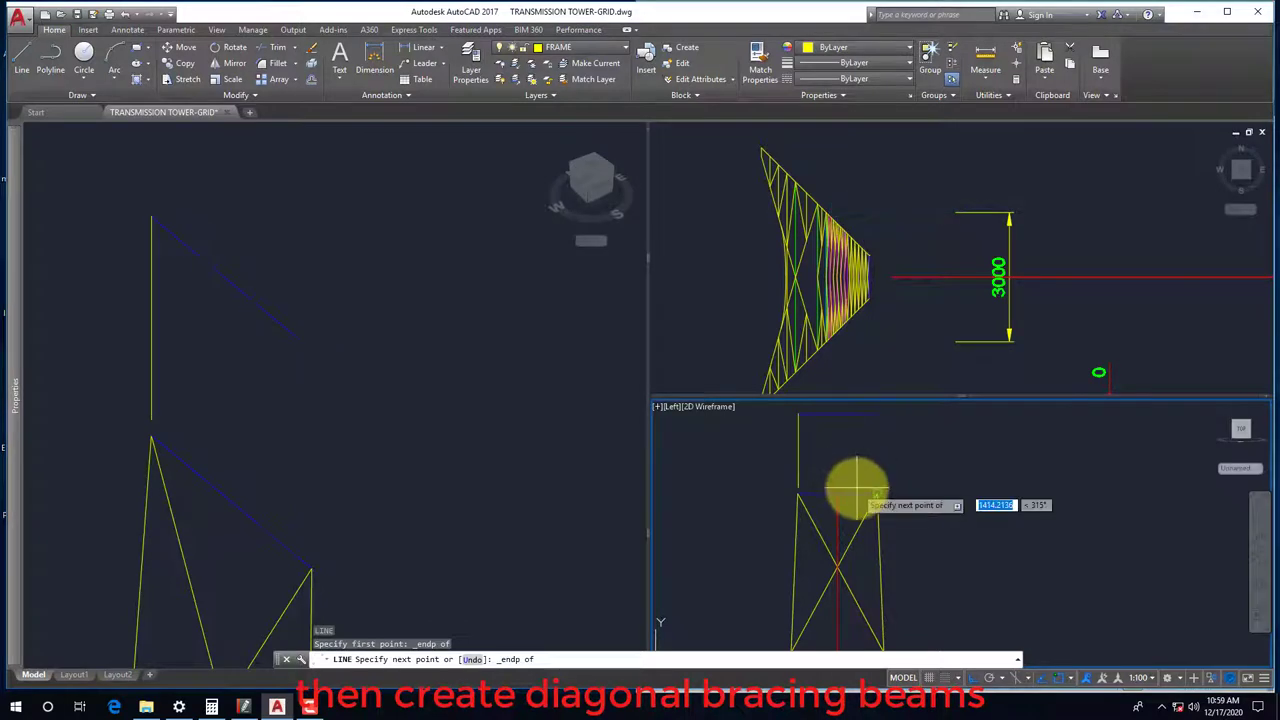
left_click(876, 492)
key("Return")
key("Return")
Draw the second crossing diagonal up to the raised square using Endpoint snaps
right_click(871, 457, "shift")
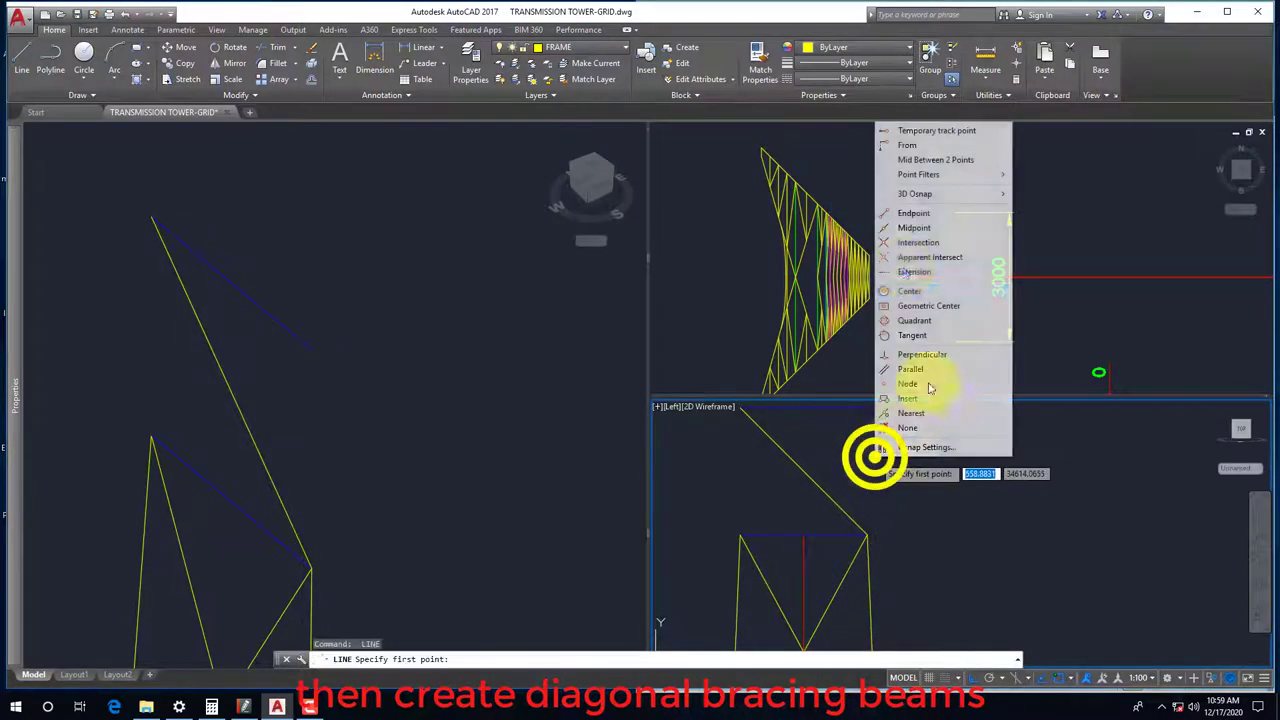
left_click(910, 210)
left_click(843, 408)
right_click(837, 443, "shift")
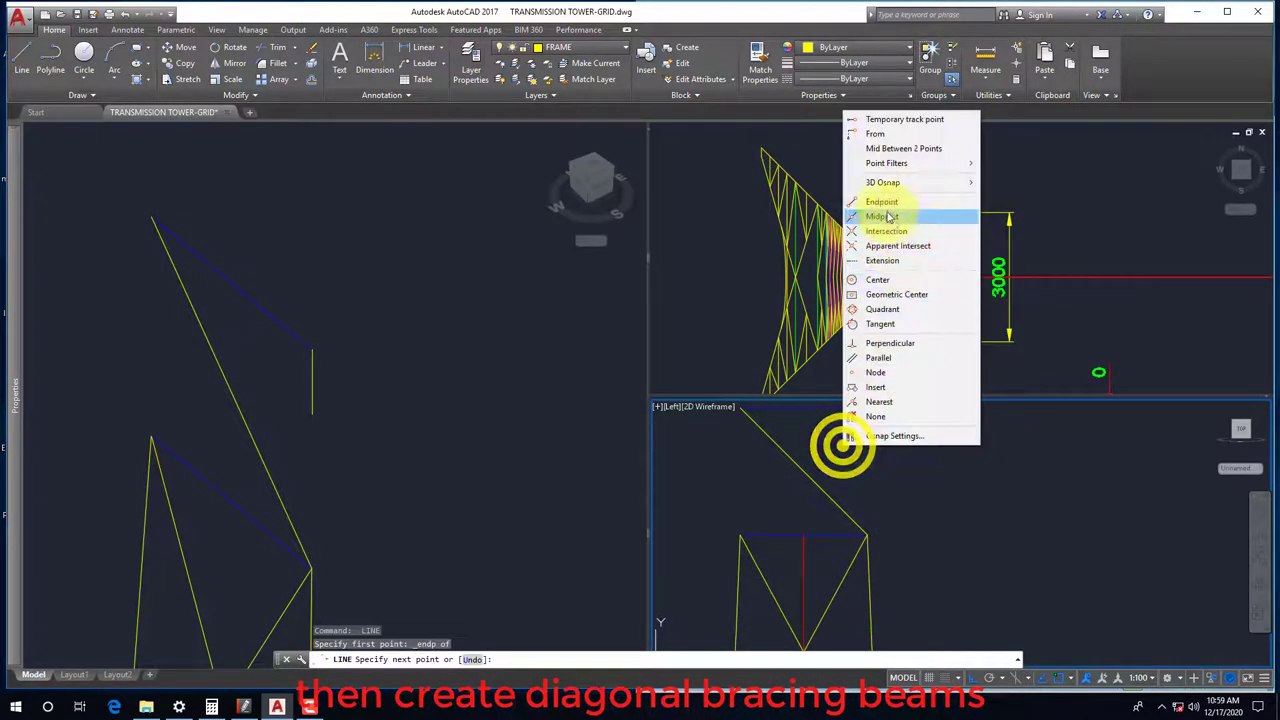
left_click(880, 203)
left_click(750, 535)
key("Escape")
Select each new diagonal in turn to check its properties
scroll(755, 550, "up", 2)
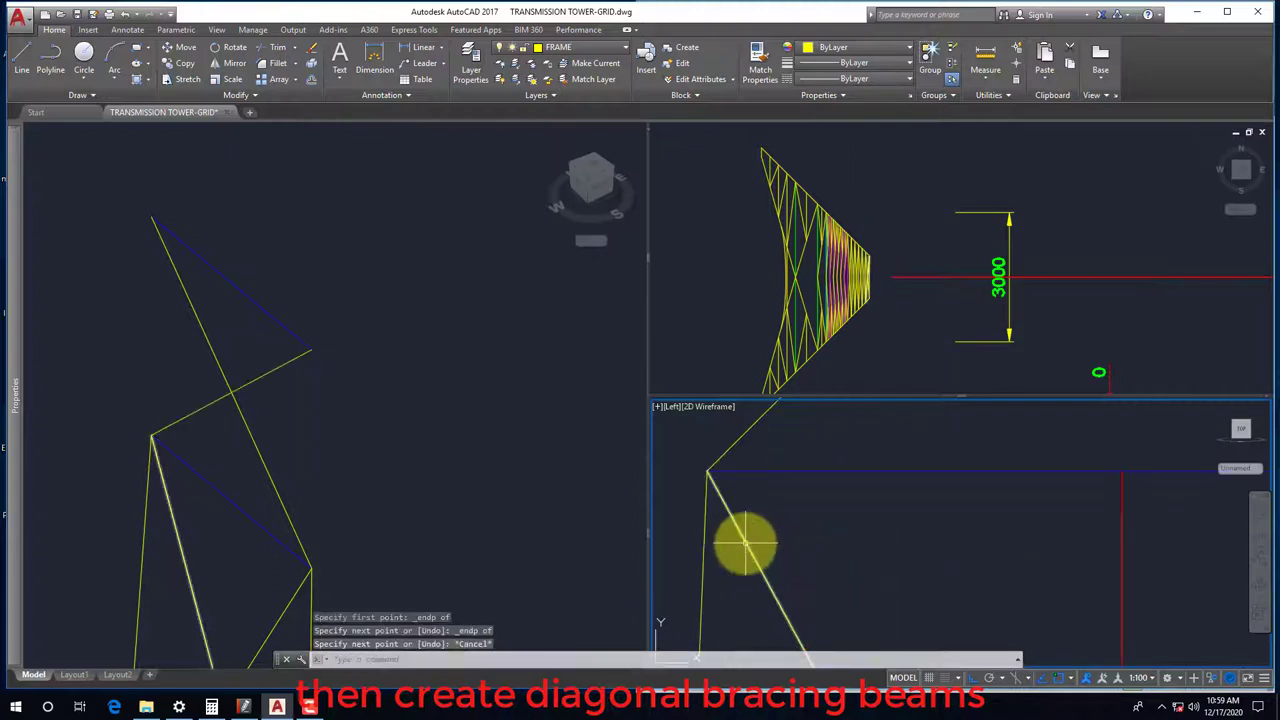
left_click(764, 494)
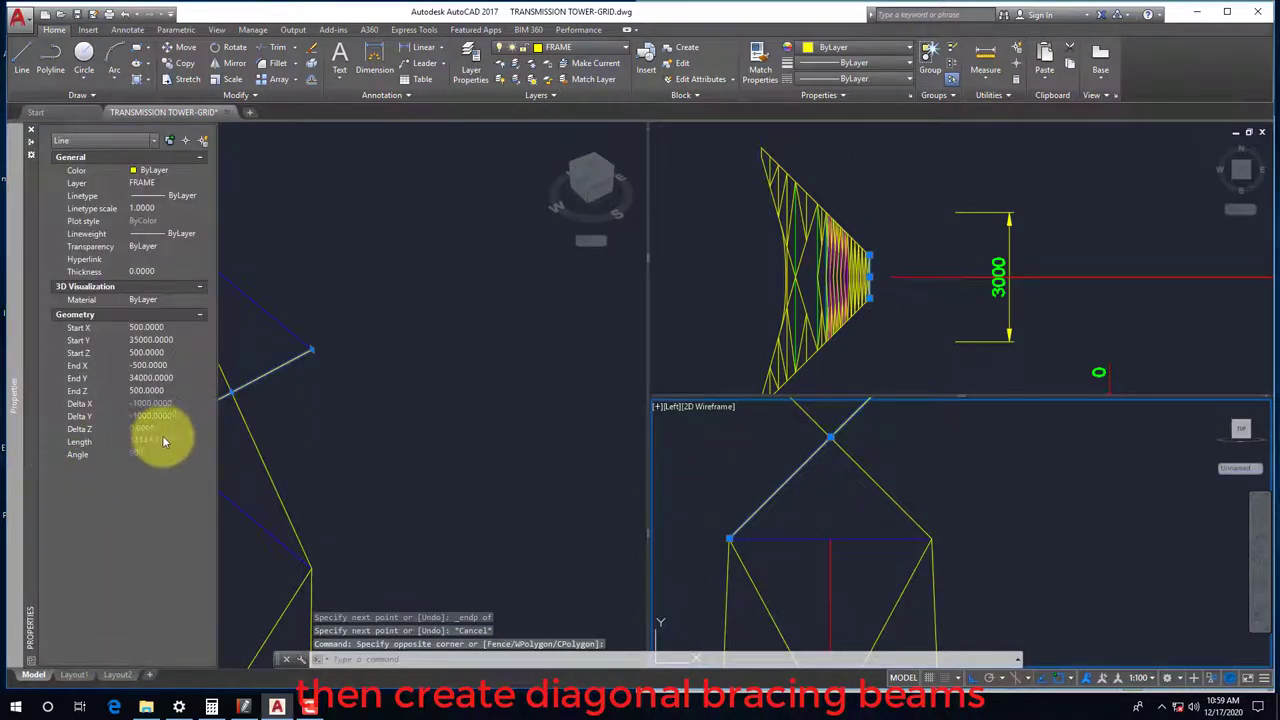
key("Escape")
key("Escape")
left_click(848, 459)
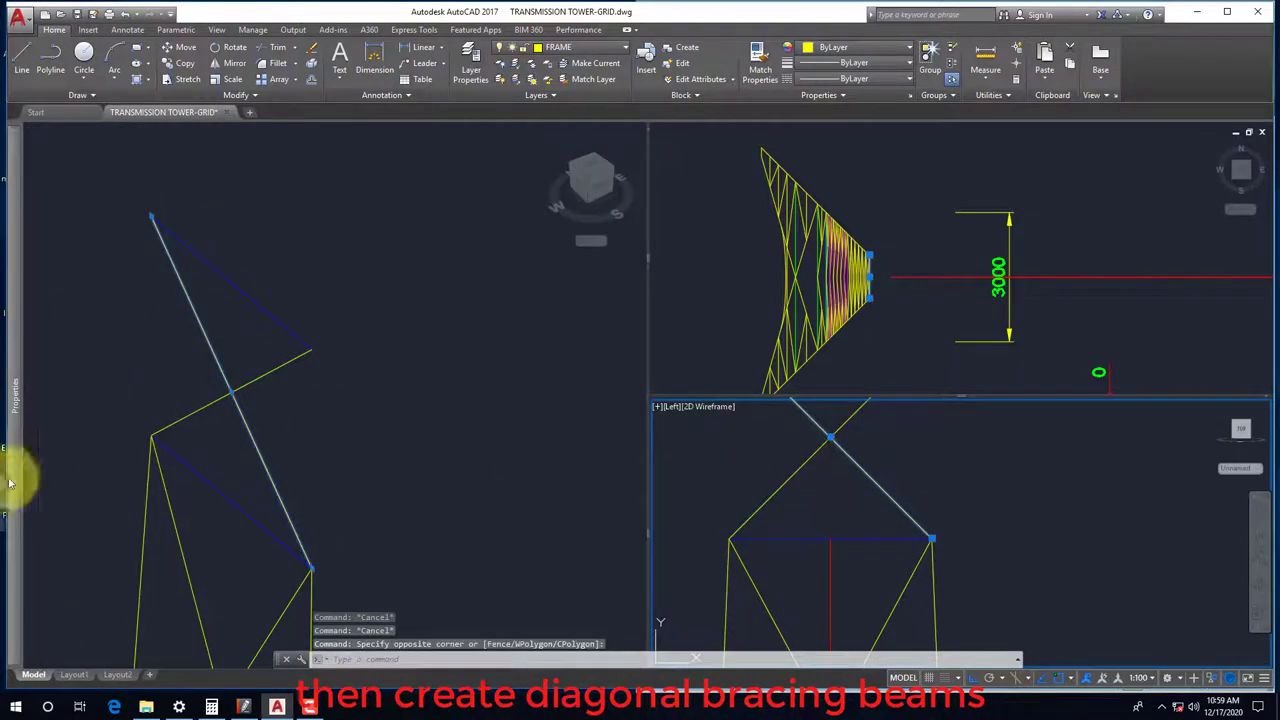
key("Escape")
key("Escape")
scroll(780, 525, "down", 2)
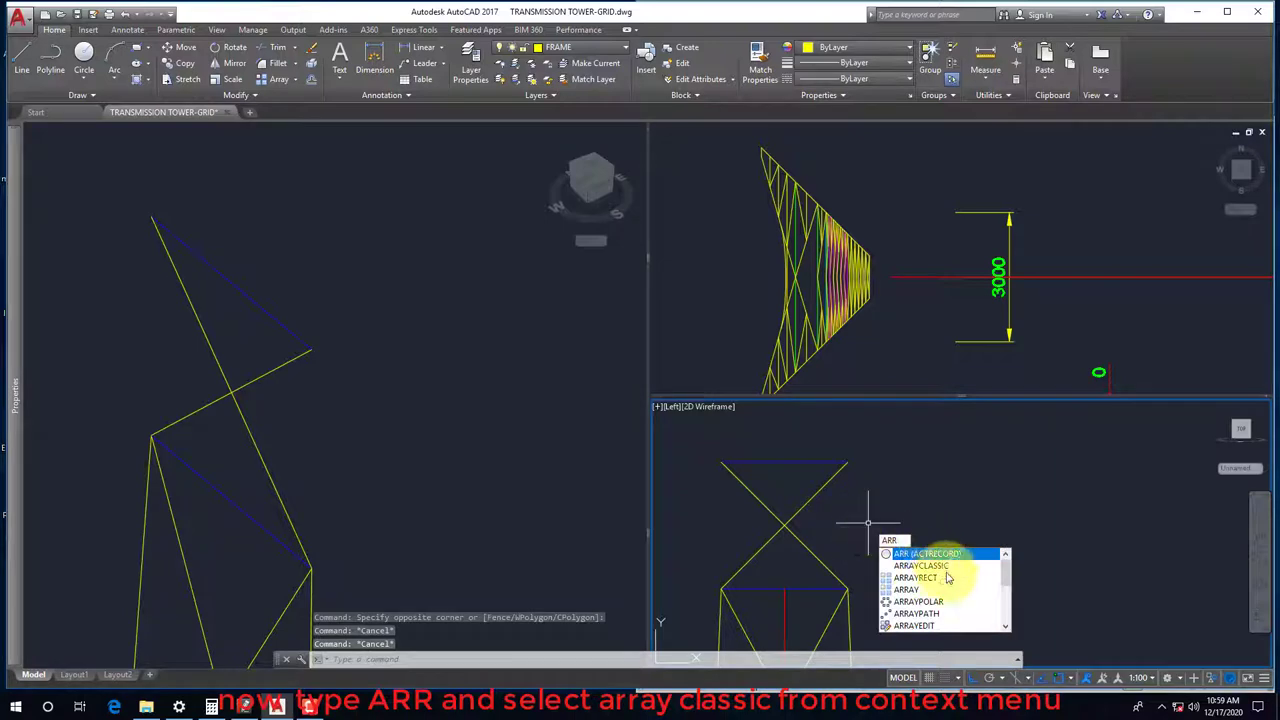
Open ARRAYCLASSIC for a rectangular array and enter 10 rows with 1 column
left_click(925, 565)
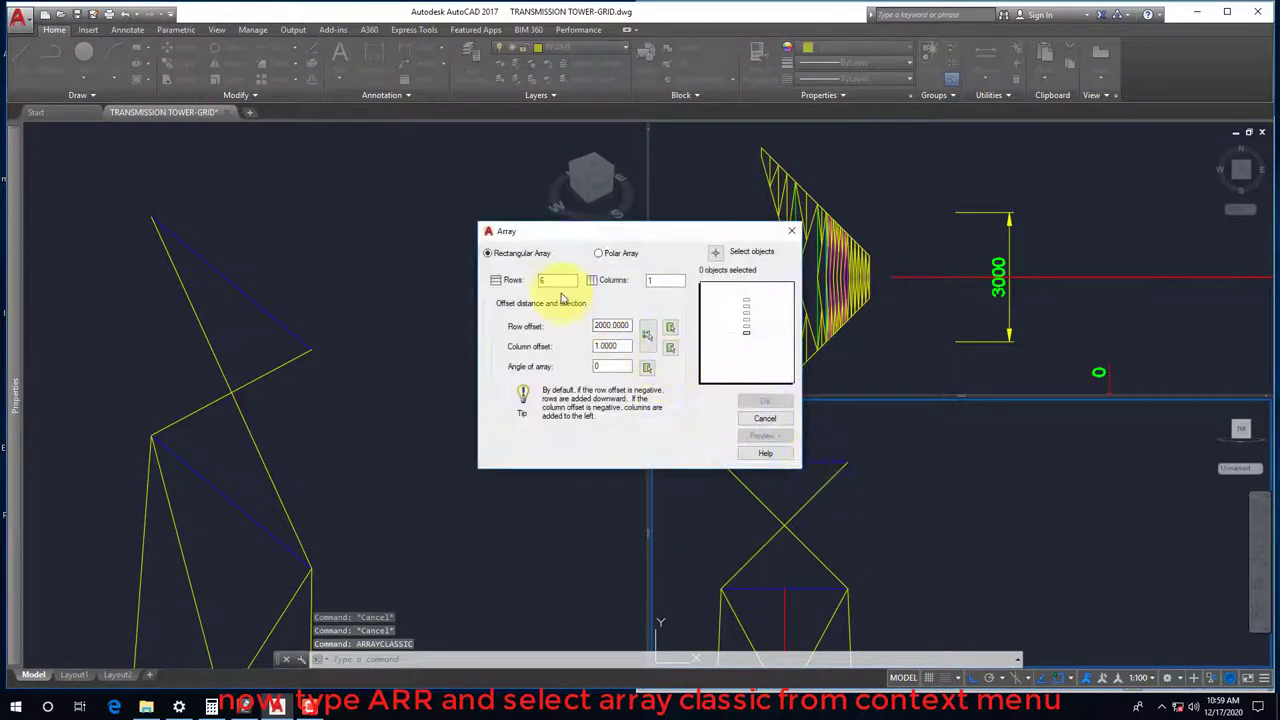
type("10")
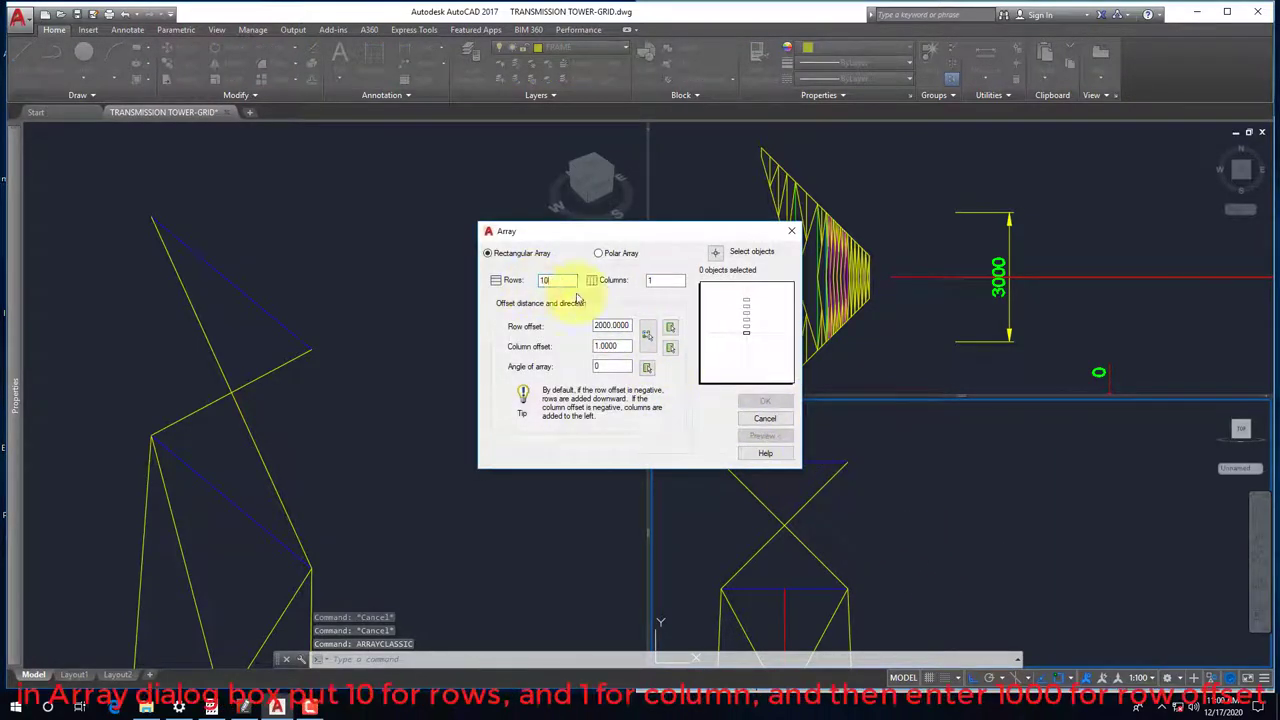
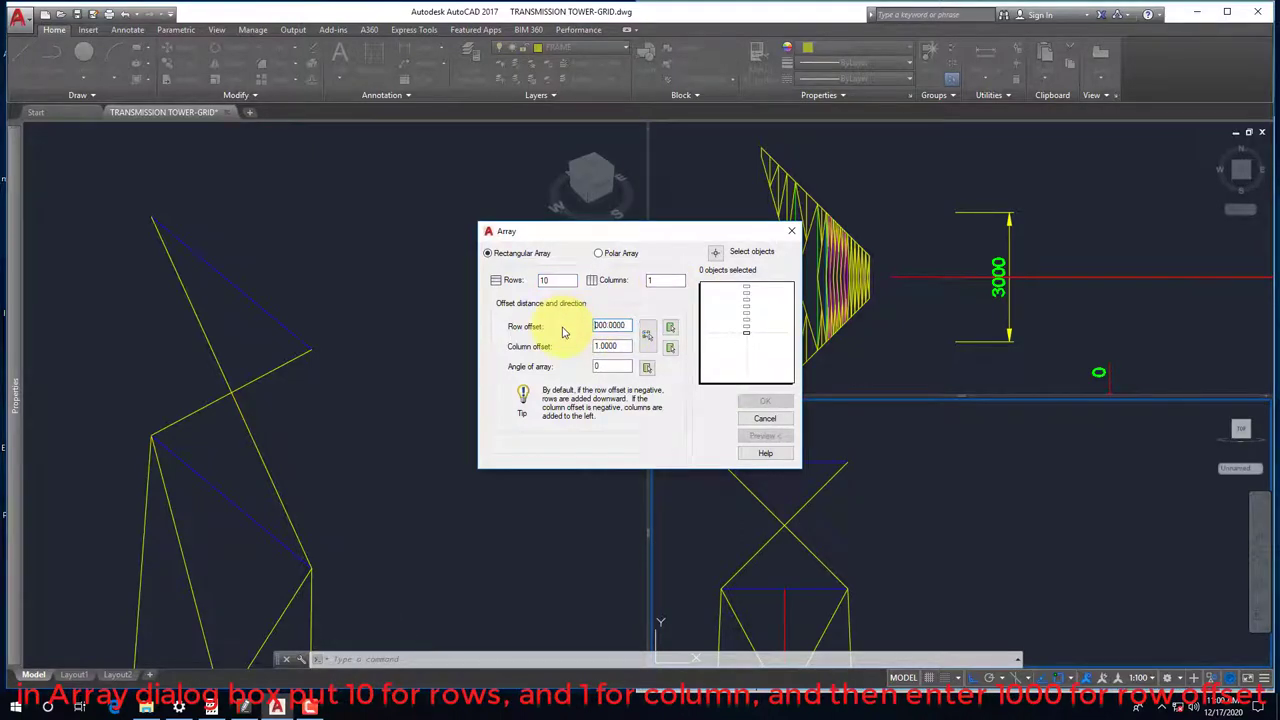
Window-select the three bracing members and complete the ten-row upward array at 1000 spacing
left_click(716, 252)
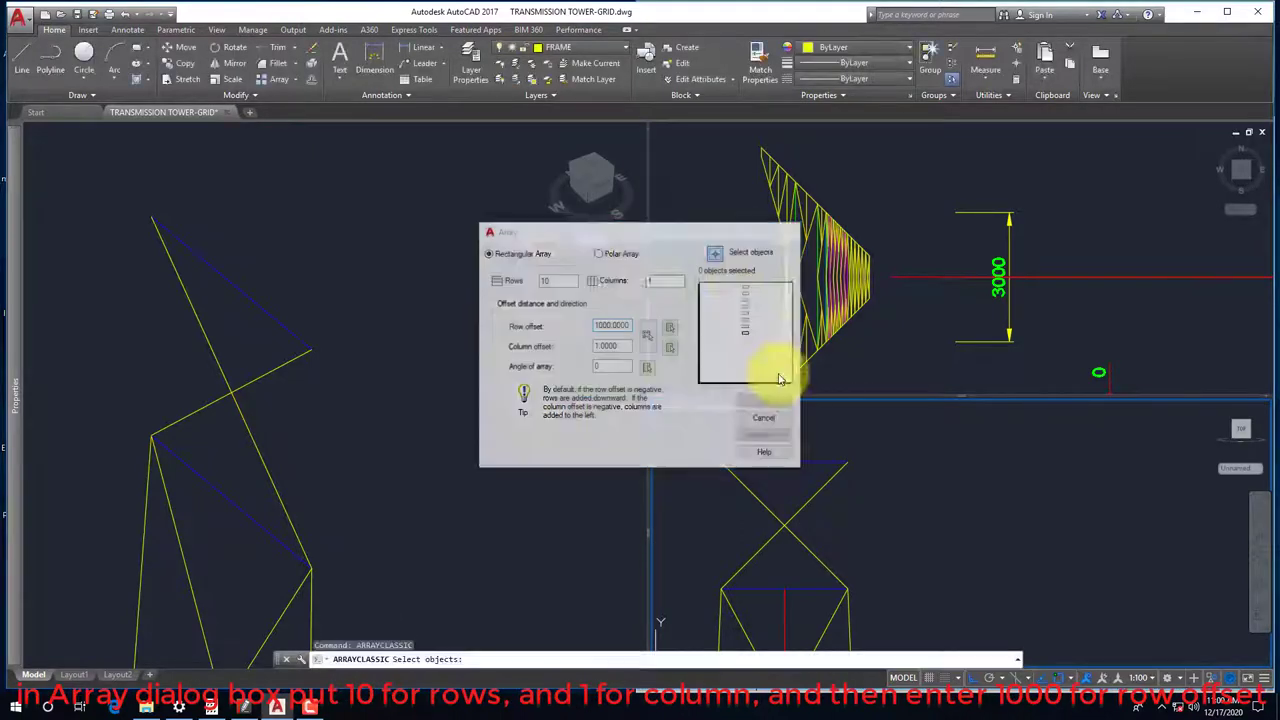
left_click_drag(857, 520, 777, 449)
key("Return")
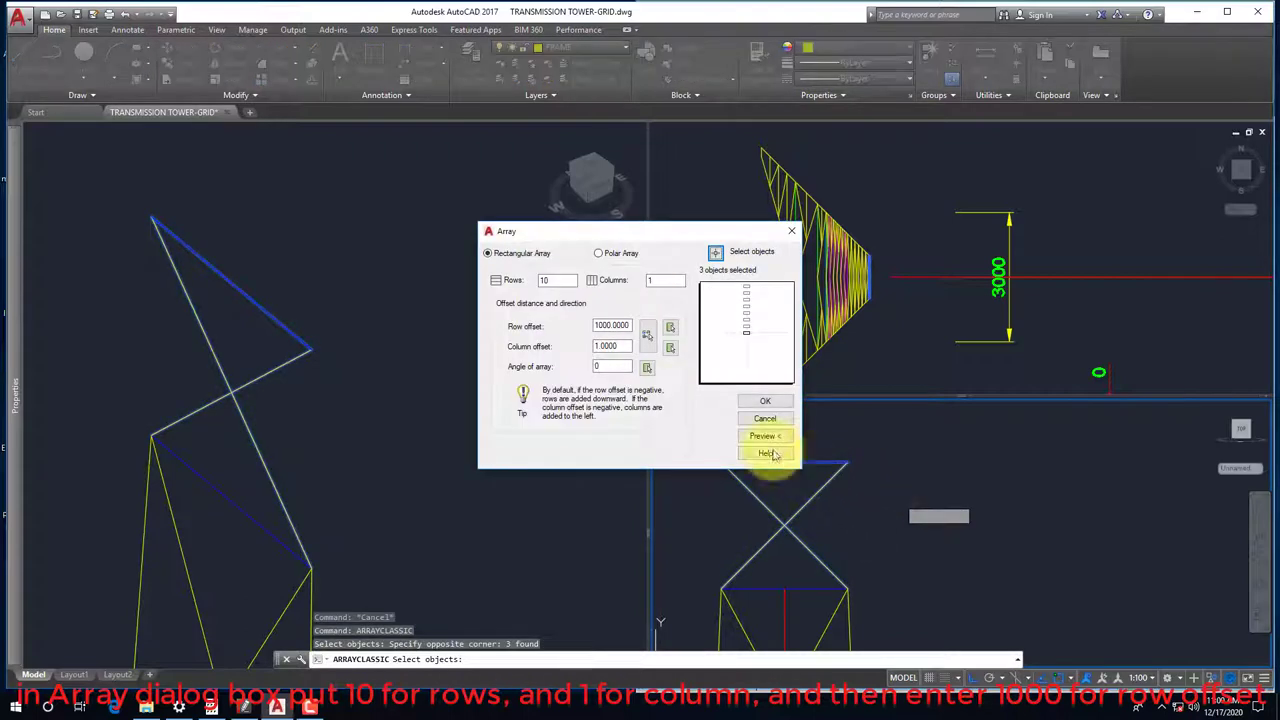
left_click(760, 405)
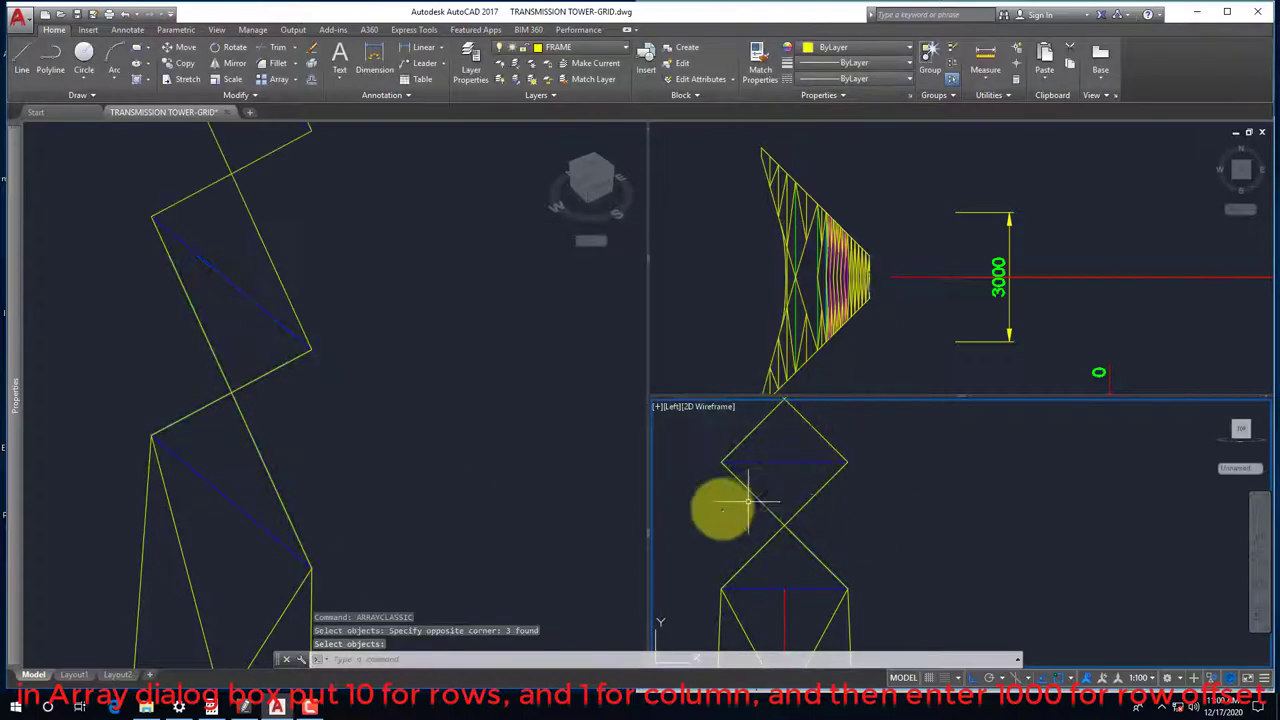
Check the tower height in side view with a linear dimension reading 10000
left_click(855, 515)
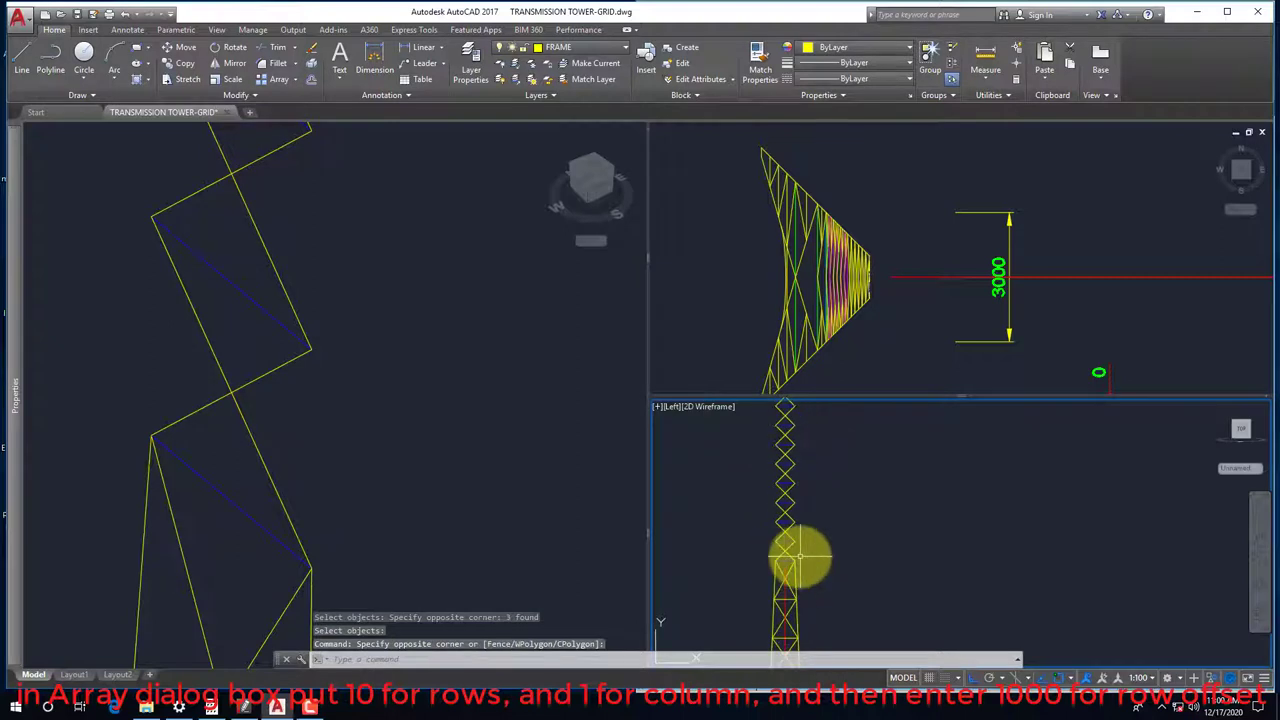
key("Return")
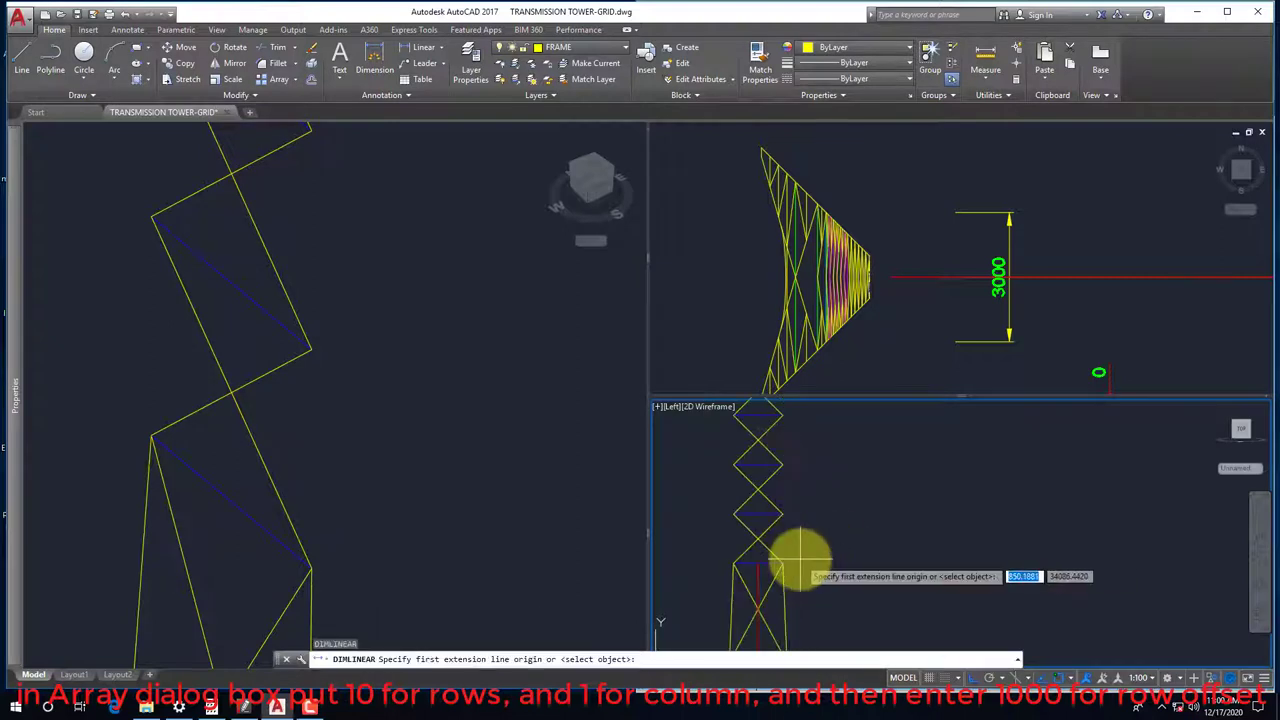
left_click(786, 603)
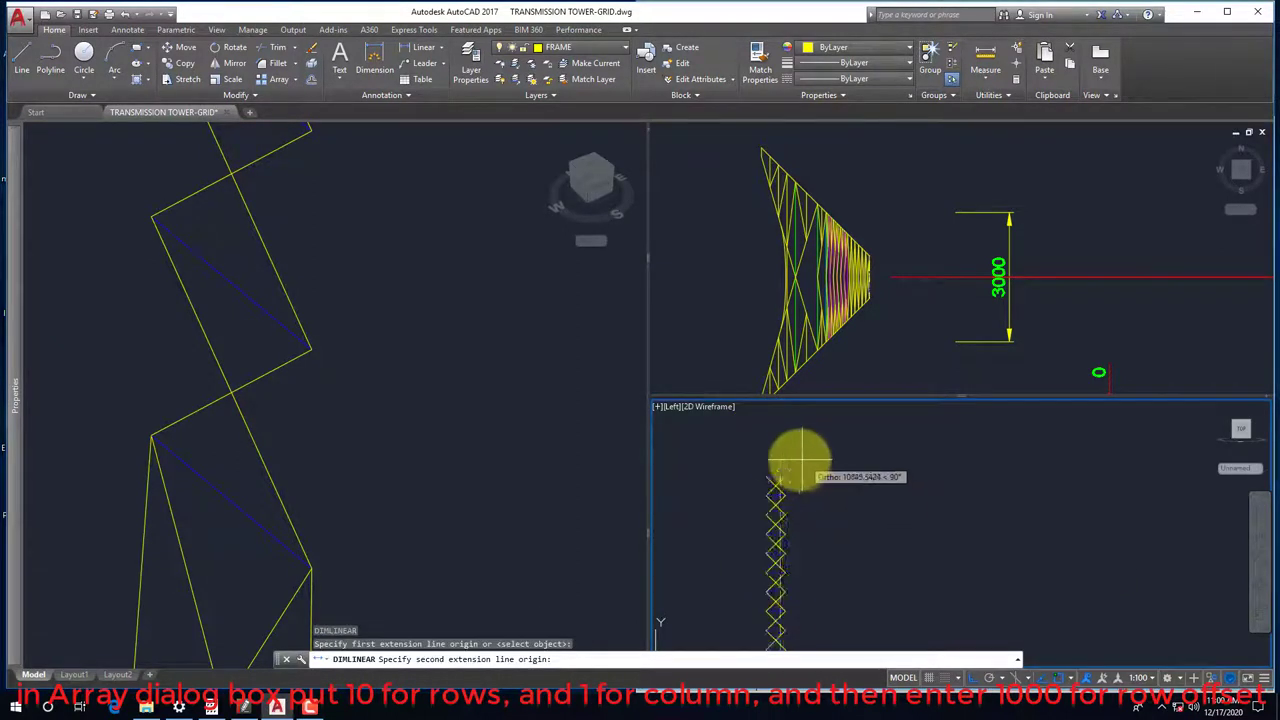
scroll(792, 460, "up", 2)
left_click(760, 487)
scroll(886, 484, "down", 1)
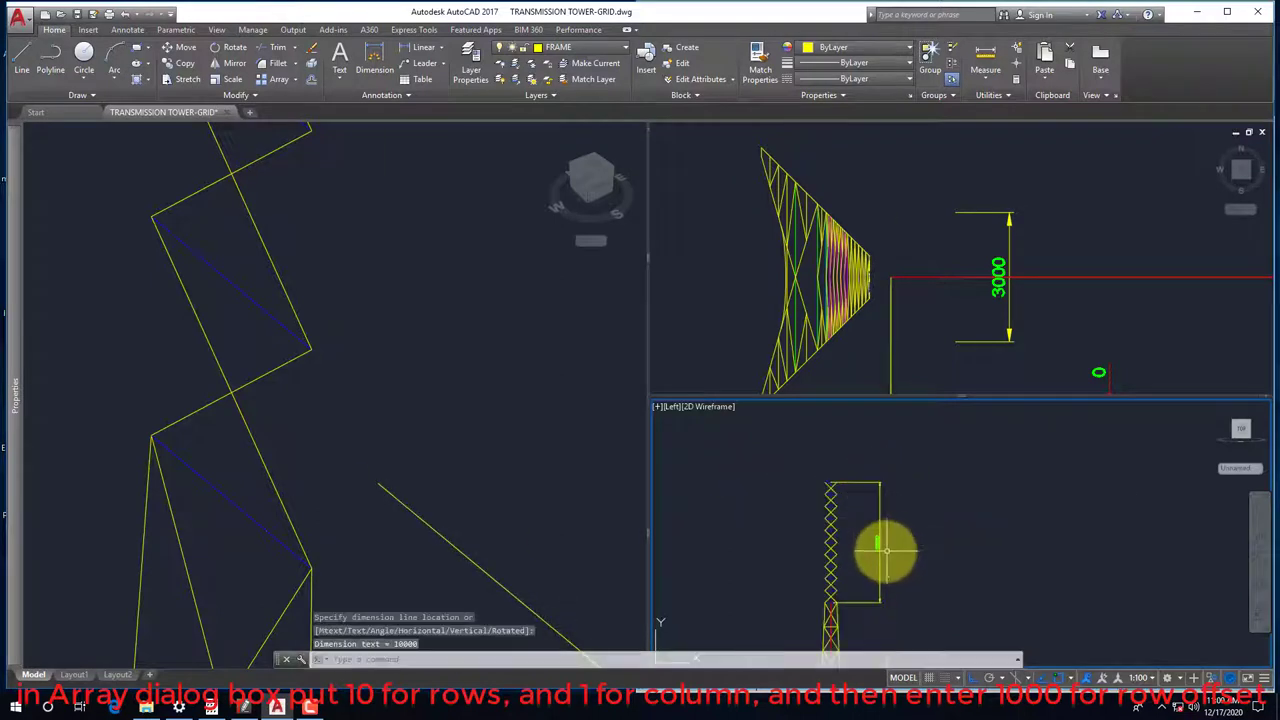
left_click(876, 540)
Erase the temporary 10000 height dimension
left_click(349, 471)
scroll(309, 507, "down", 2)
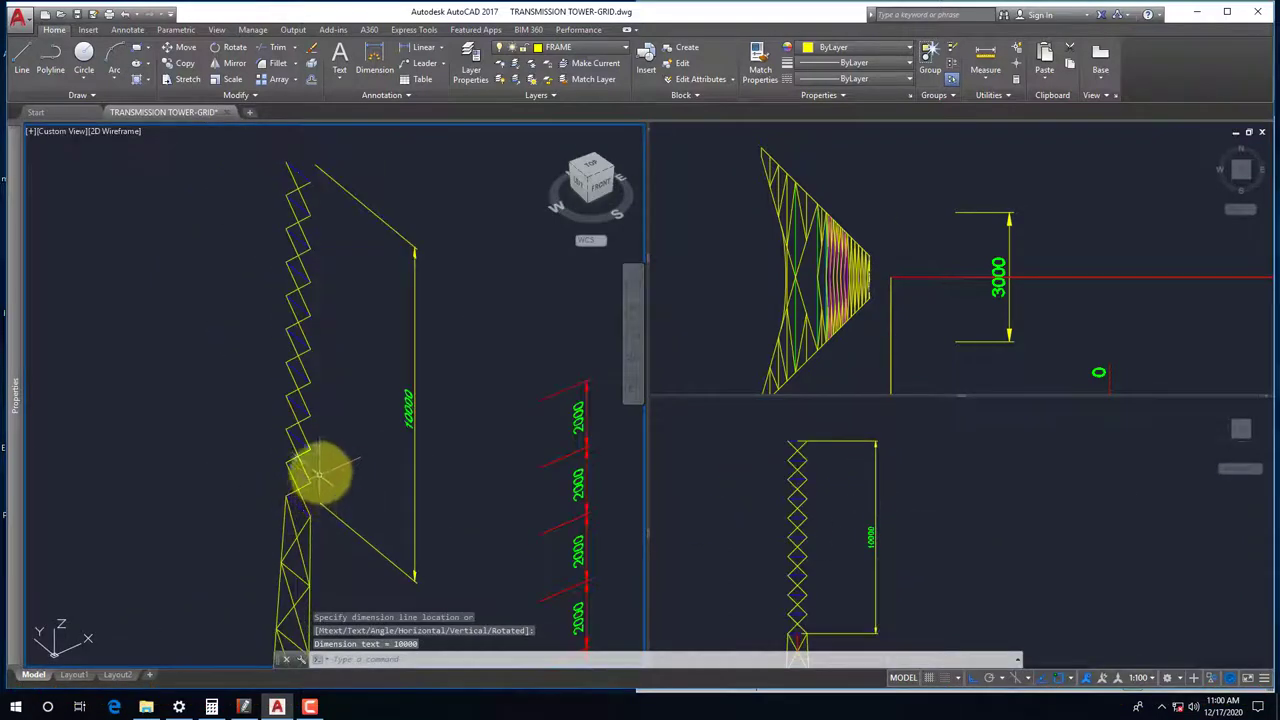
left_click(413, 385)
type("E")
key("Return")
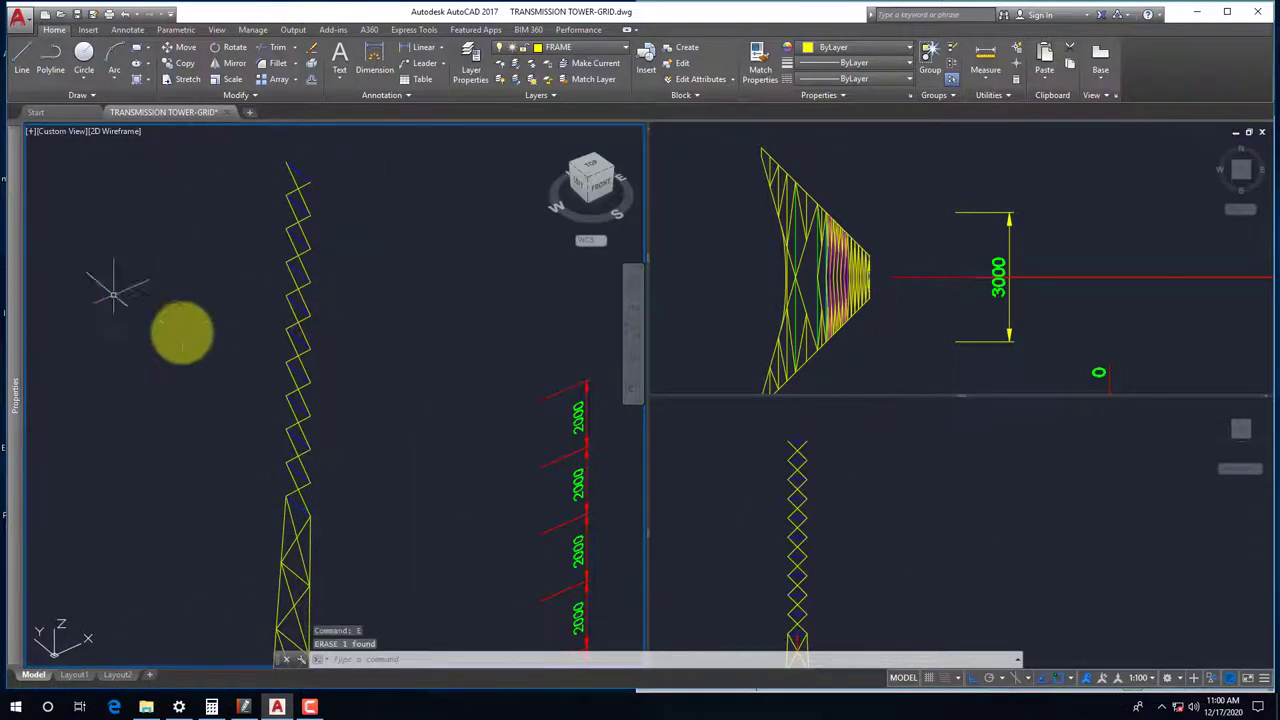
type("l")
key("Return")
Draw the first main leg line from the top endpoint down to the lower joint using Endpoint snaps
right_click(349, 182, "shift")
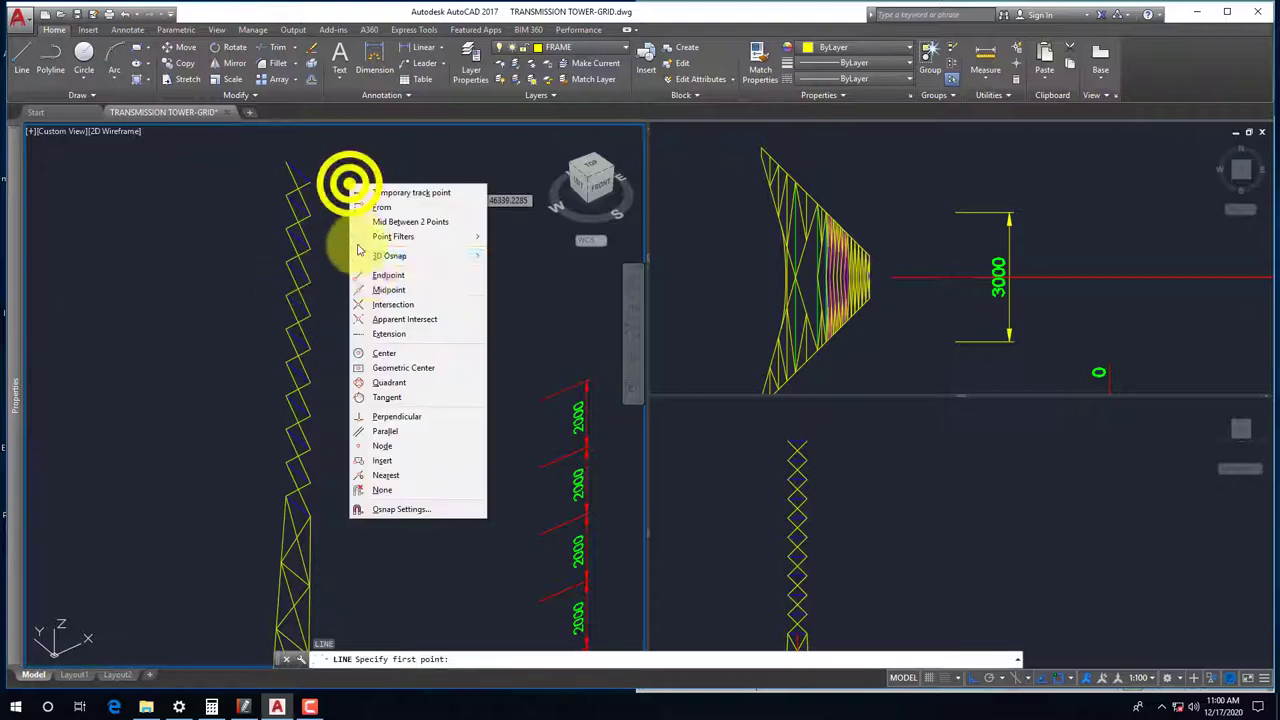
left_click(390, 268)
left_click(310, 182)
scroll(330, 480, "up", 5)
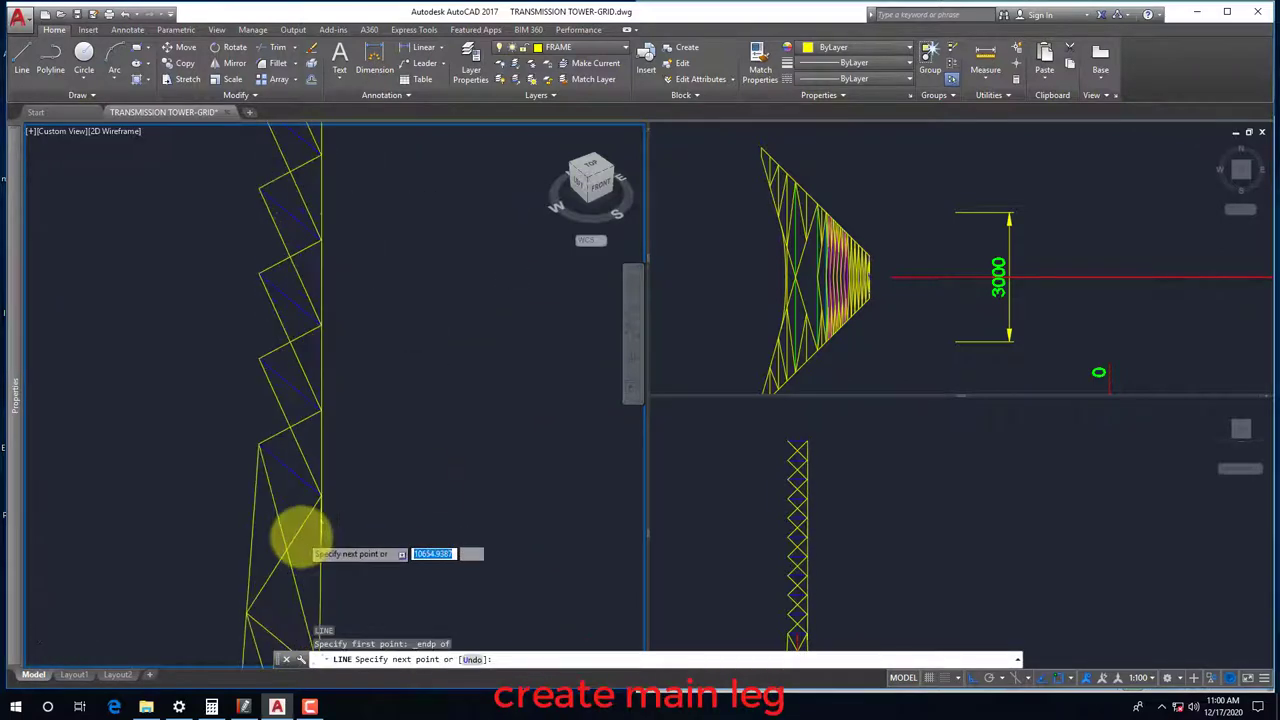
right_click(375, 543, "shift")
left_click(400, 298)
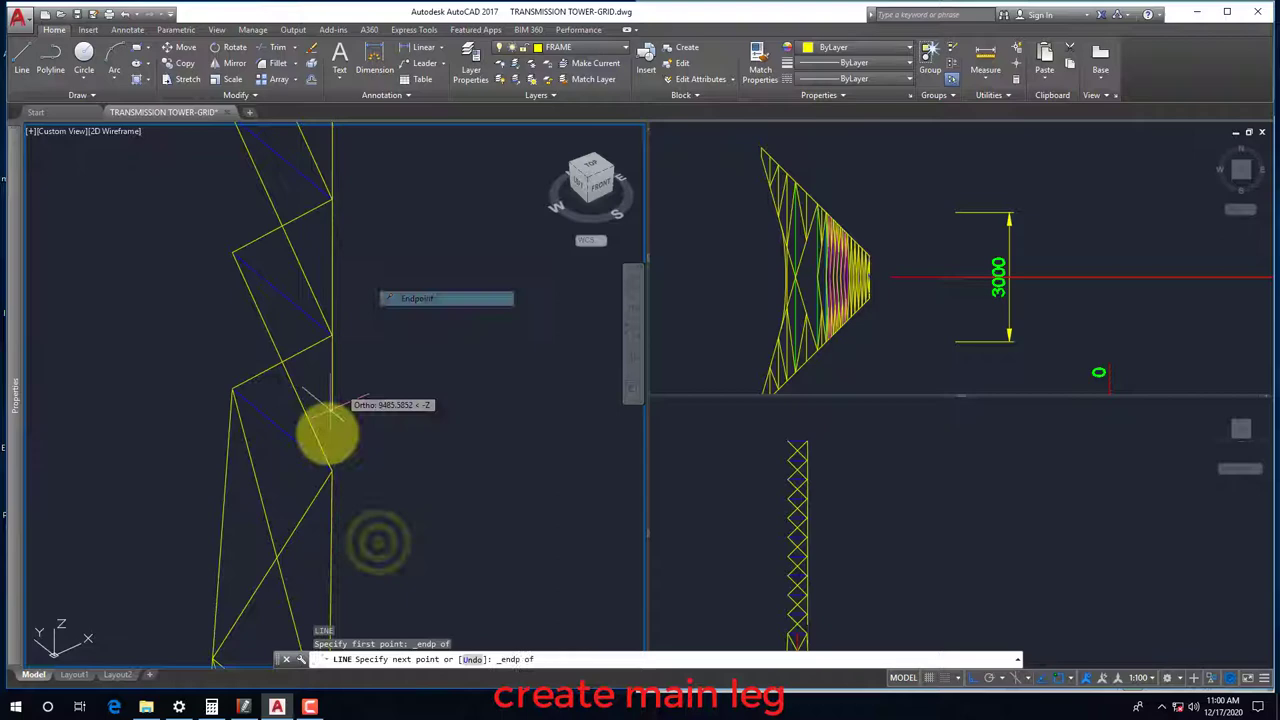
left_click(330, 468)
scroll(337, 500, "down", 3)
key("Return")
key("Return")
Draw the second main leg line from the top endpoint to the lower endpoint
scroll(322, 142, "up", 3)
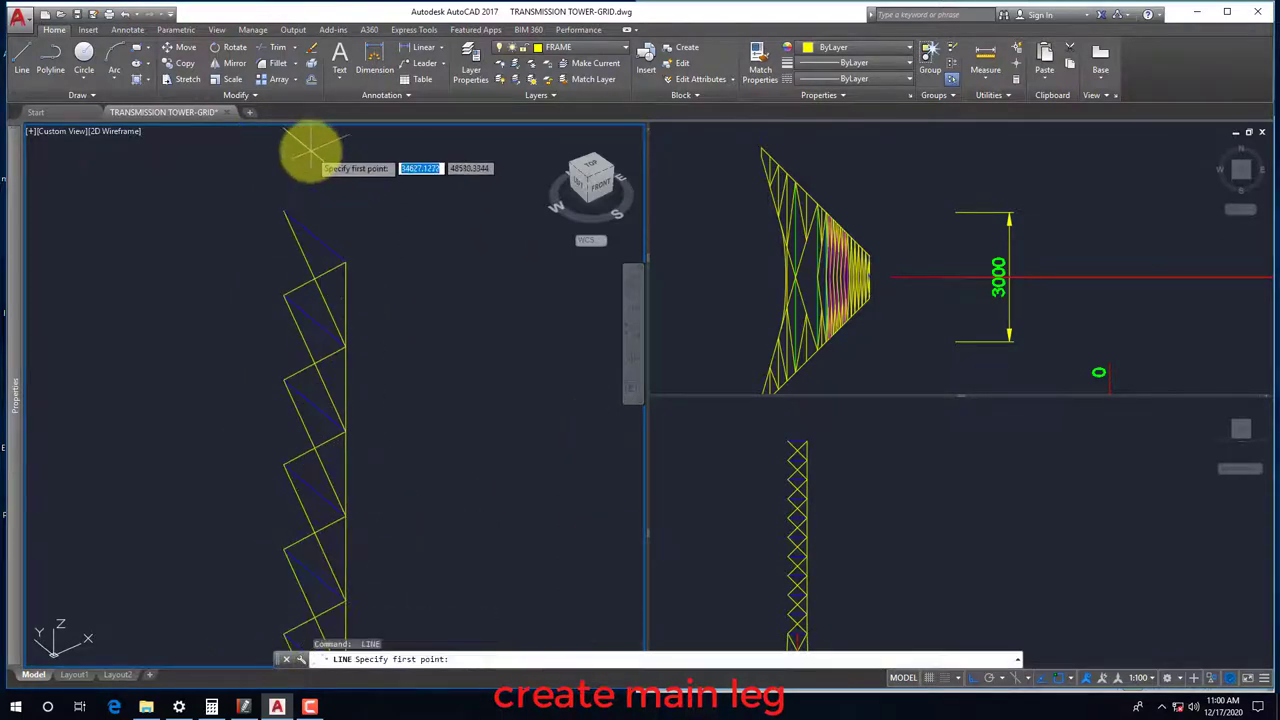
right_click(309, 149, "shift")
left_click(320, 229)
left_click(295, 206)
scroll(277, 514, "down", 2)
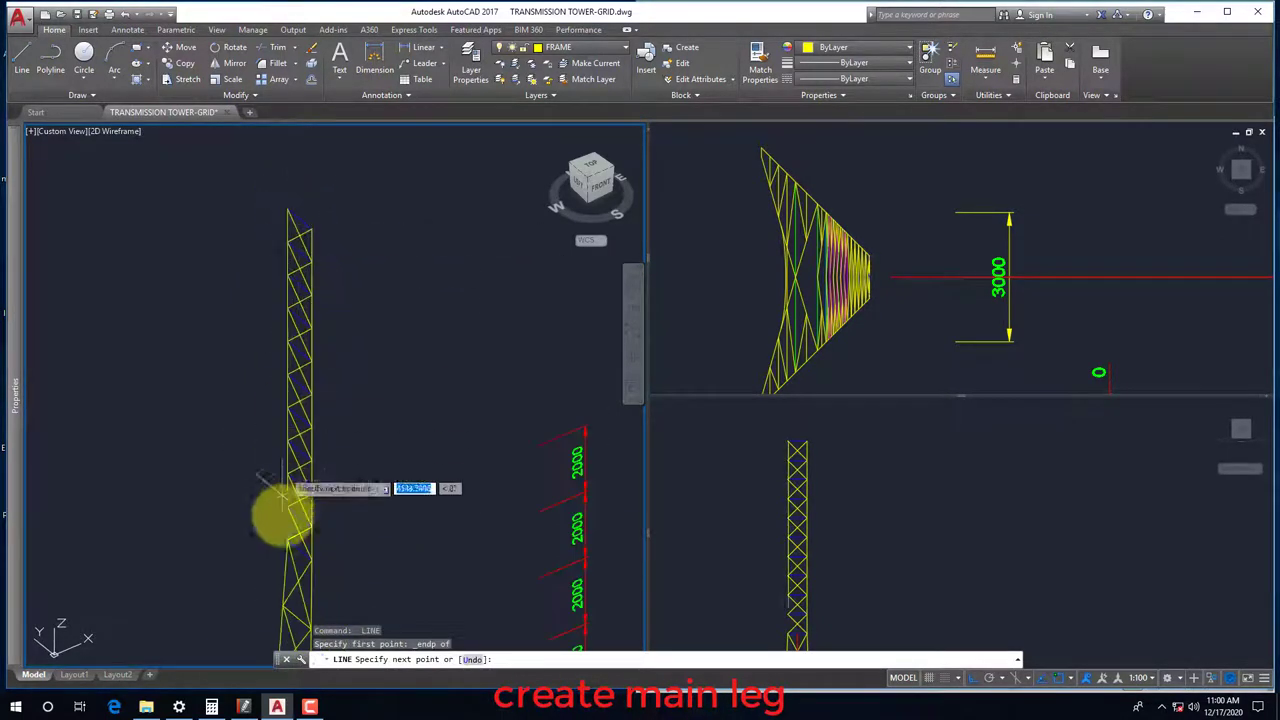
scroll(266, 551, "up", 3)
right_click(264, 550, "shift")
left_click(305, 311)
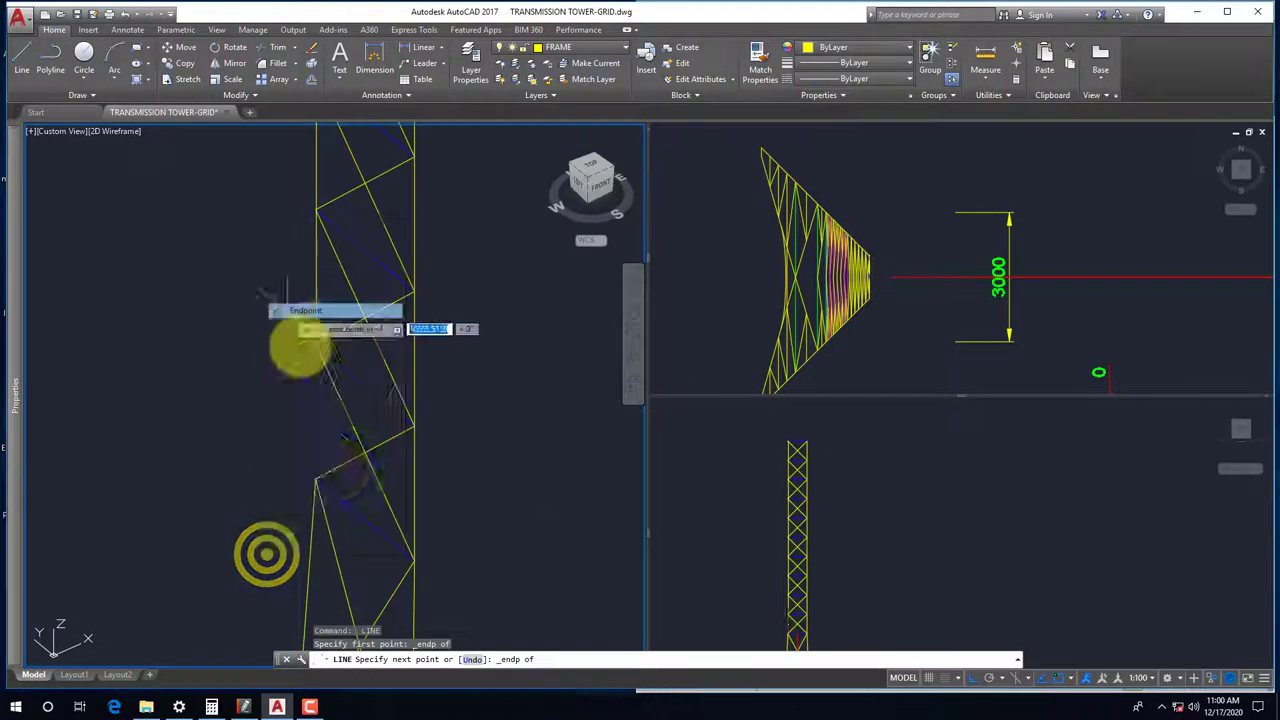
left_click(329, 500)
scroll(370, 432, "down", 3)
key("Escape")
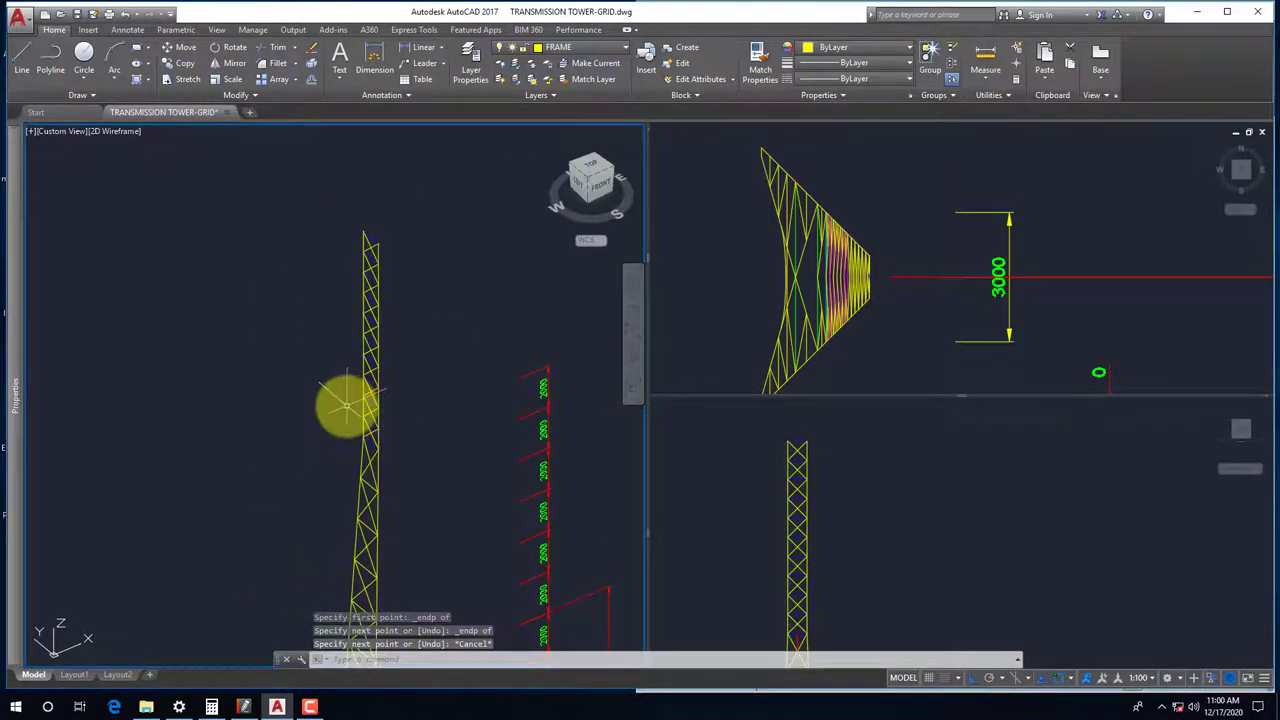
In top view, erase the green 0 label, old dimensions and guide markers
left_click(709, 330)
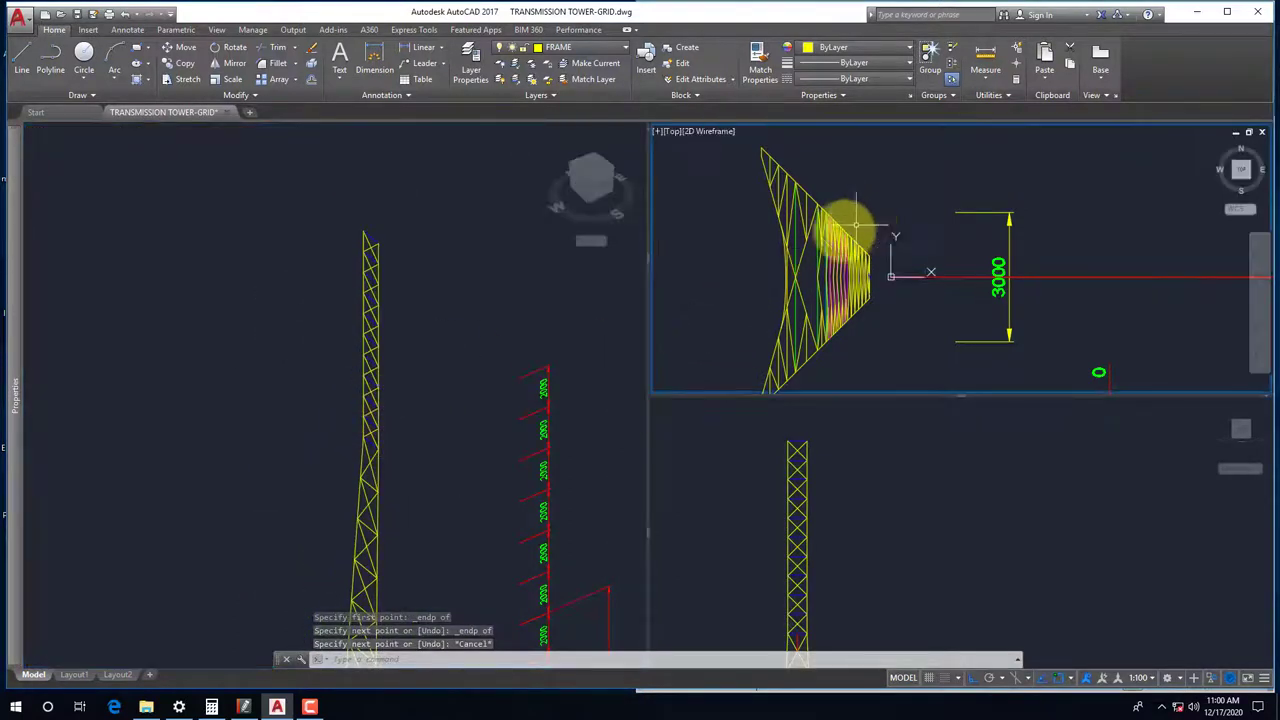
scroll(891, 257, "down", 3)
scroll(891, 277, "up", 1)
type("E")
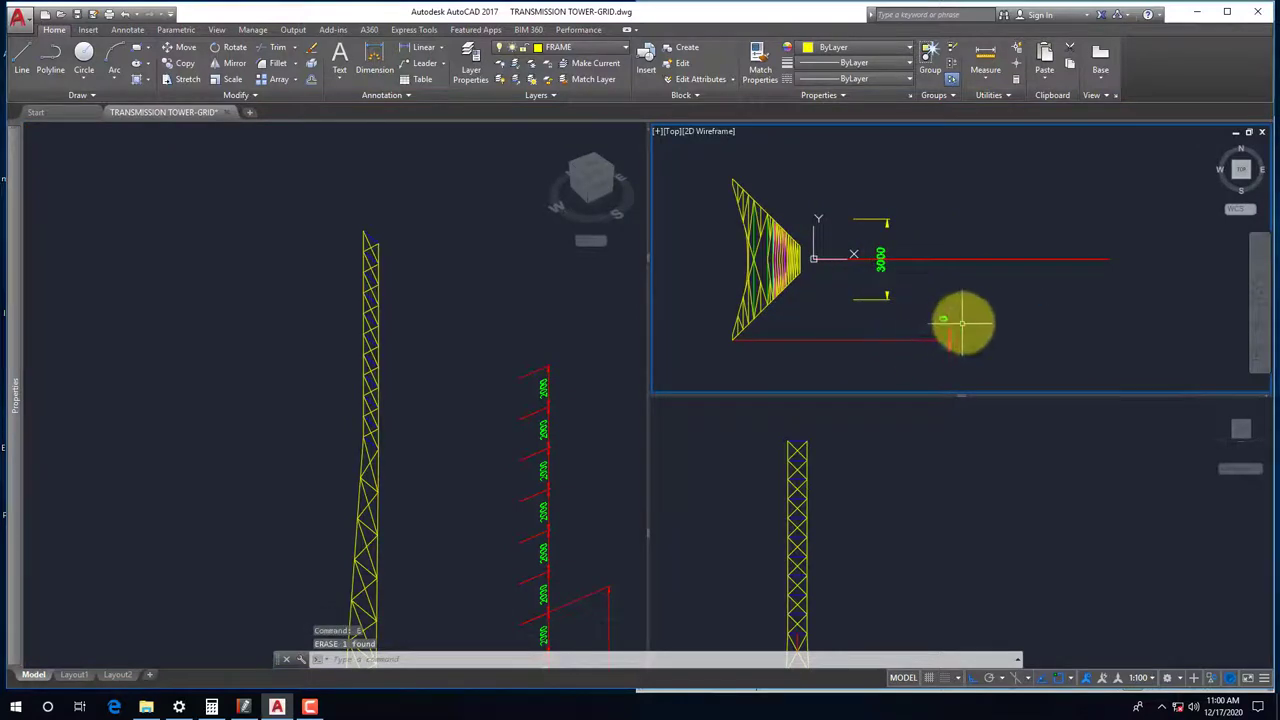
left_click(963, 323)
left_click(905, 280)
key("Return")
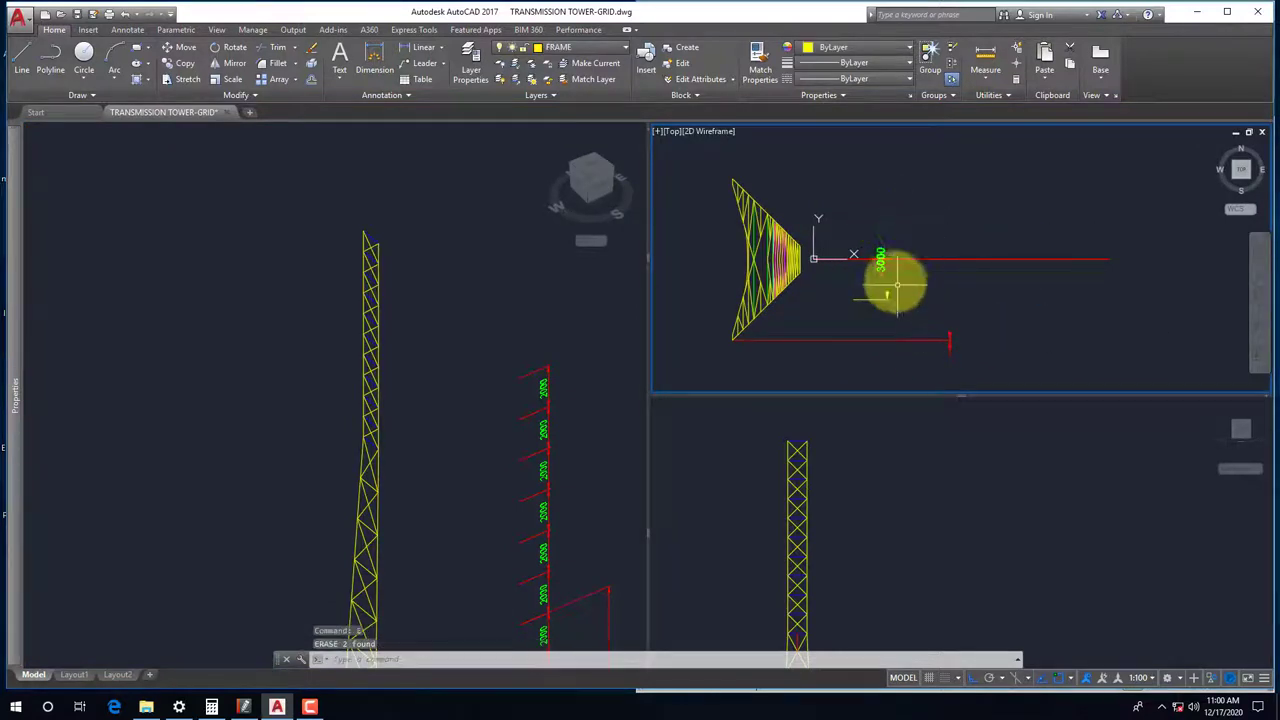
left_click(1048, 370)
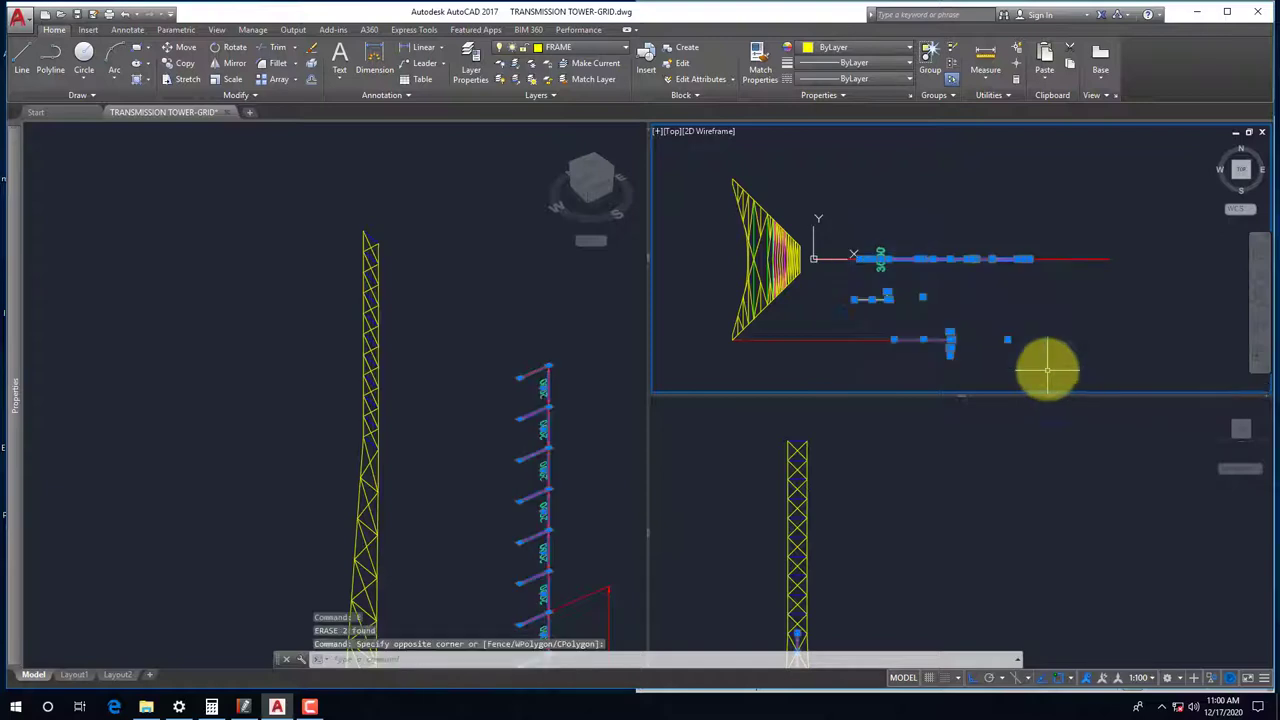
key("Return")
Delete the remaining guide lines, including the last red one
left_click(977, 355)
left_click(903, 251)
key("Delete")
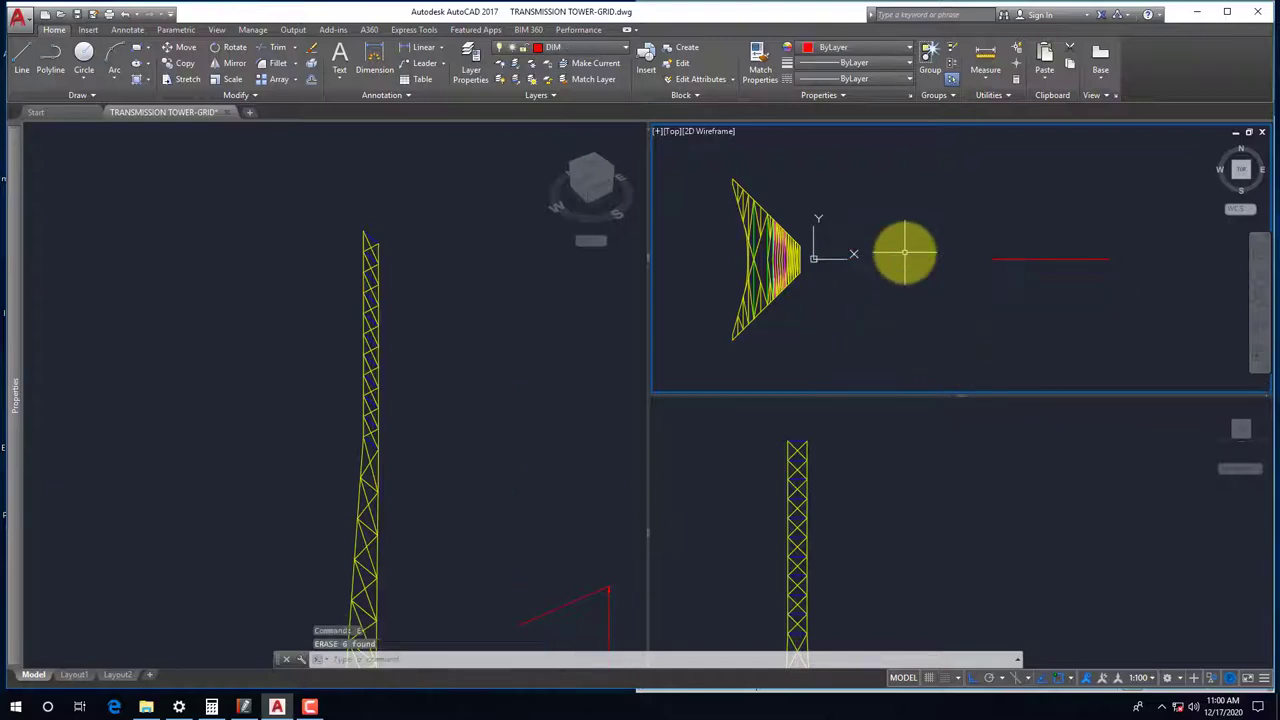
left_click(1114, 286)
left_click(939, 228)
key("Delete")
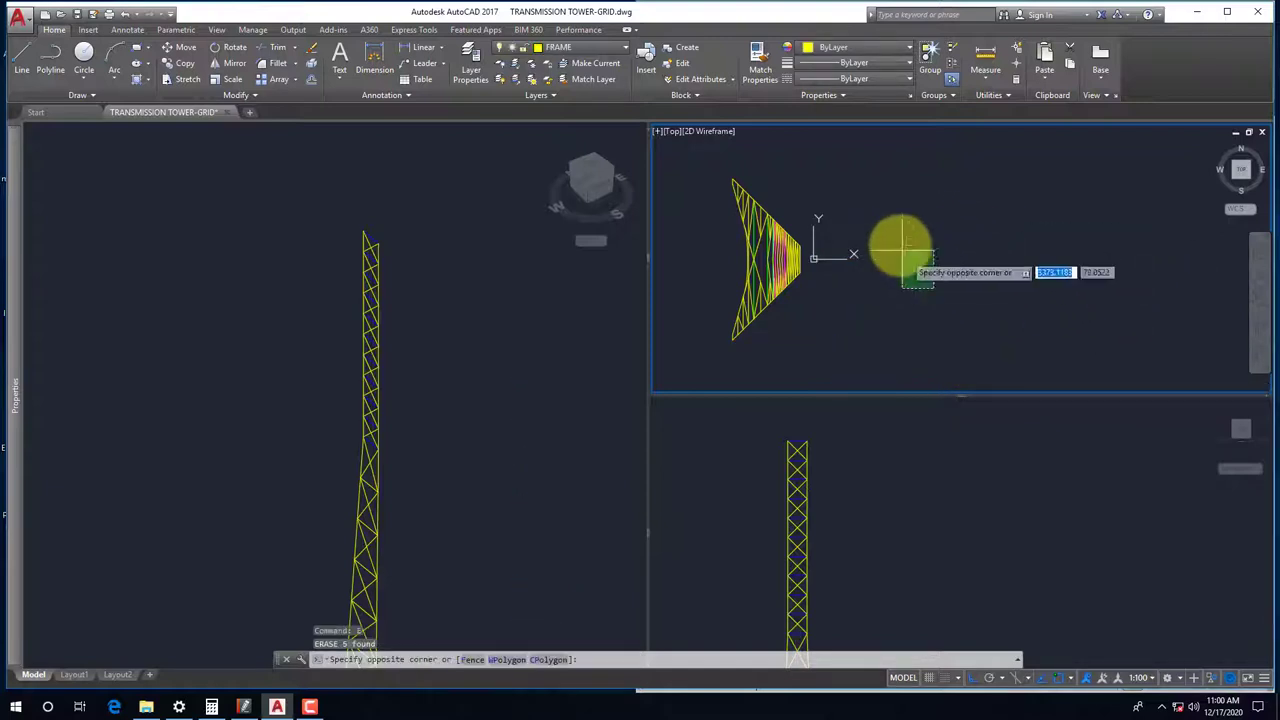
Orbit the tower in the 3D view to inspect it from new angles
scroll(800, 243, "up", 2)
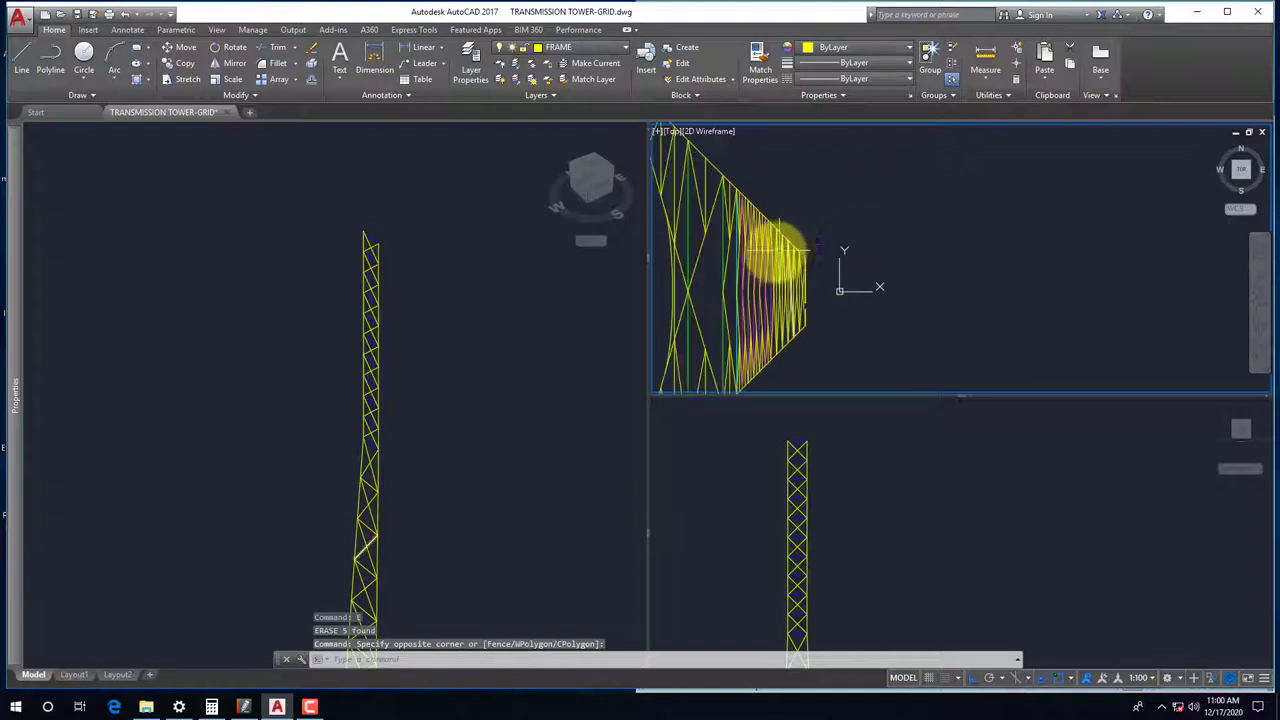
scroll(771, 243, "down", 2)
scroll(781, 285, "up", 4)
scroll(781, 285, "down", 3)
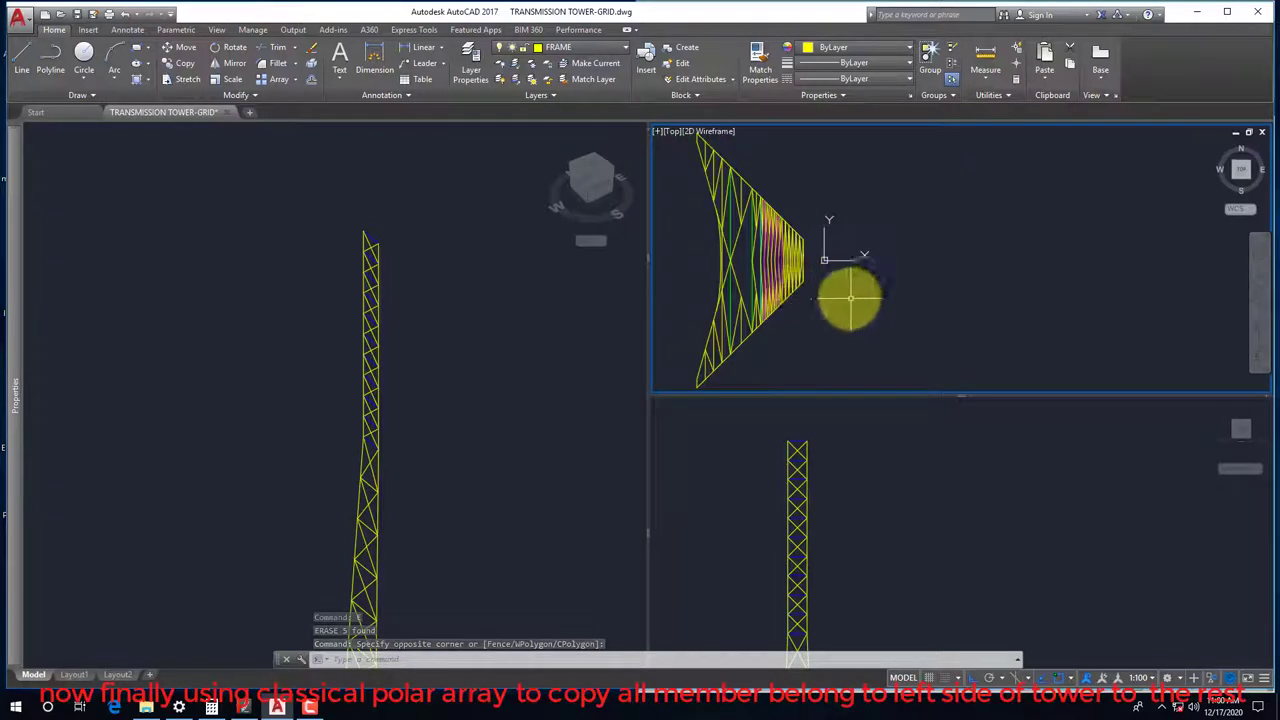
scroll(849, 297, "down", 2)
left_click(734, 451)
left_click(414, 371)
scroll(432, 537, "down", 2)
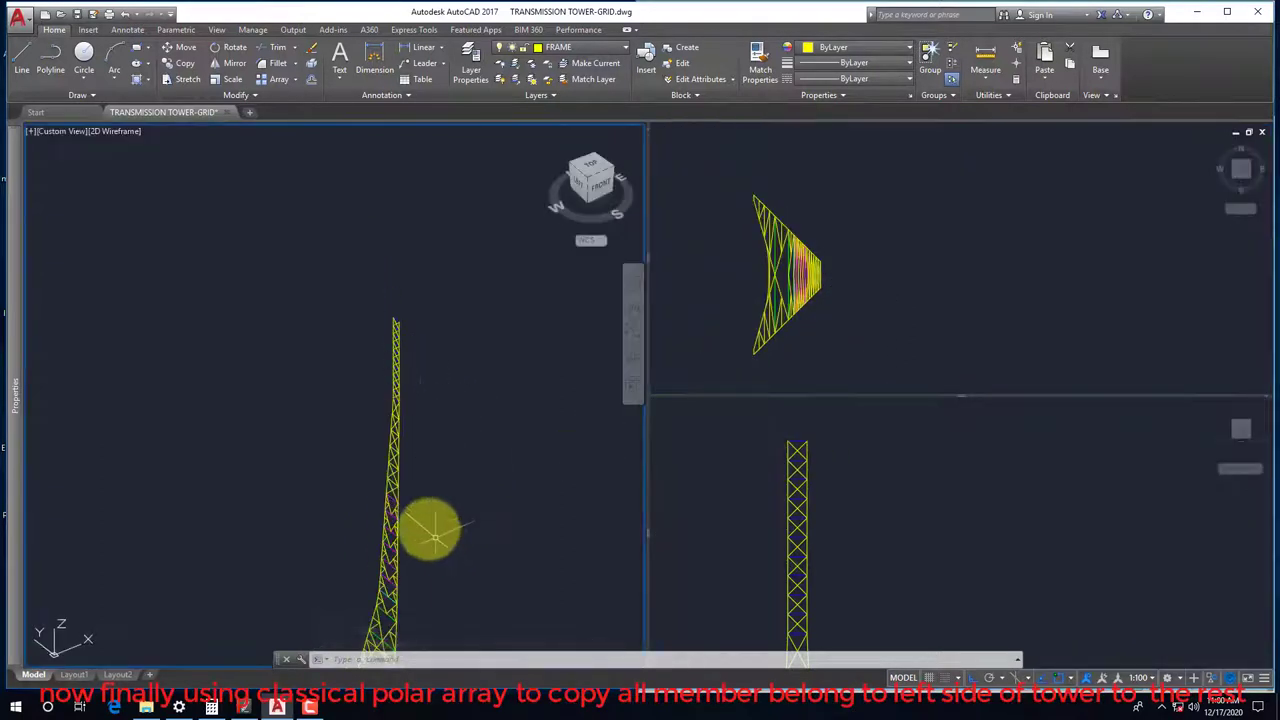
scroll(435, 537, "up", 2)
scroll(357, 514, "up", 2)
middle_click_drag(371, 571, 286, 543, "shift")
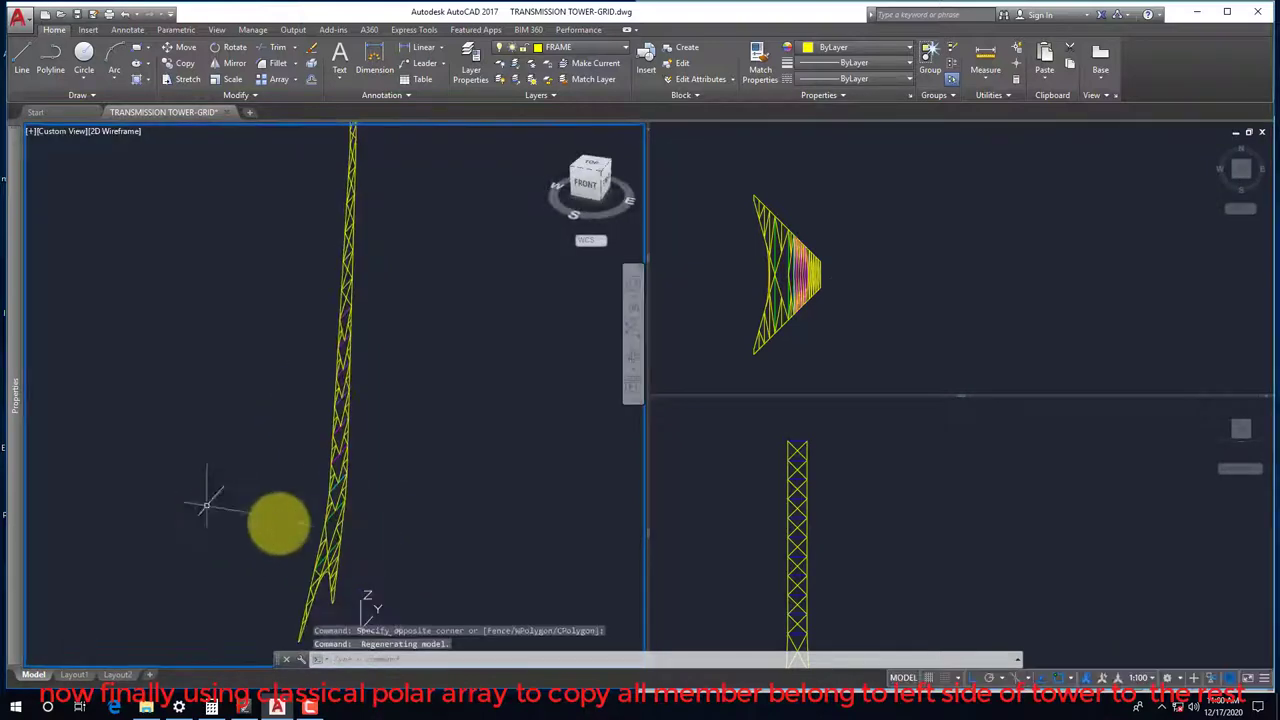
middle_click_drag(205, 505, 500, 528, "shift")
Polar-array the 129 side members into 4 items over 360° around centre 0,0
left_click(918, 318)
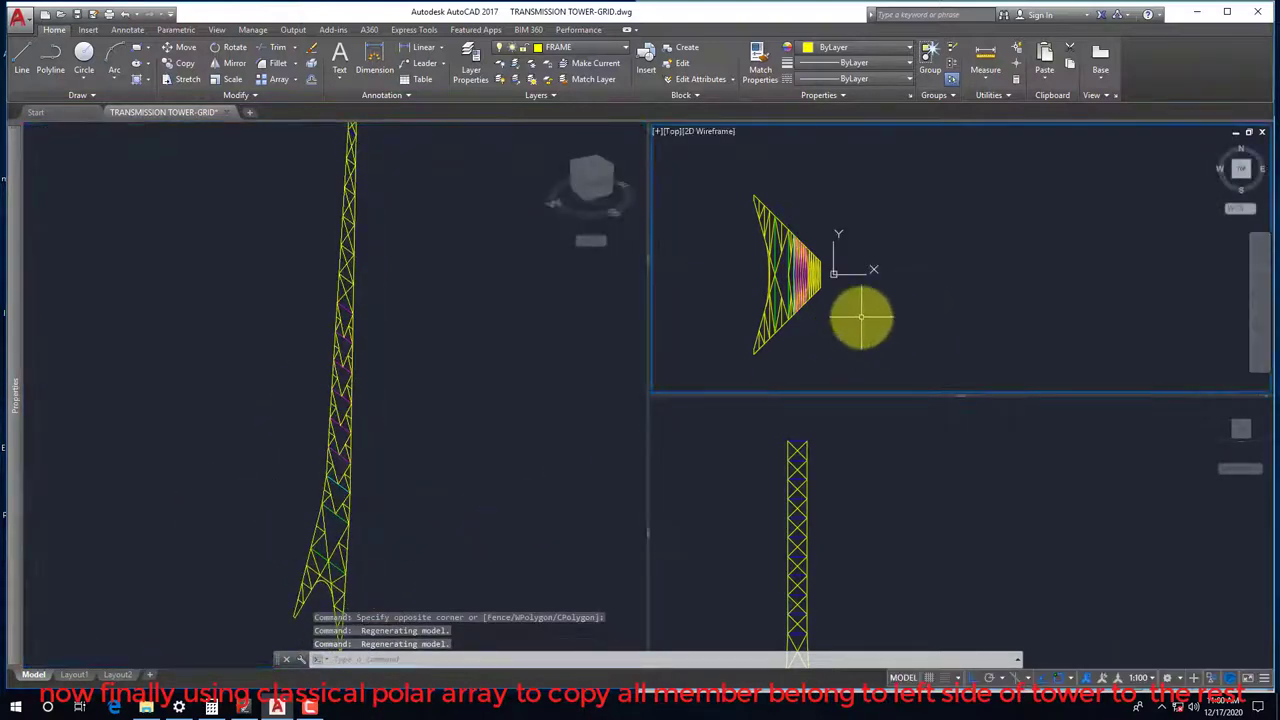
left_click(880, 275)
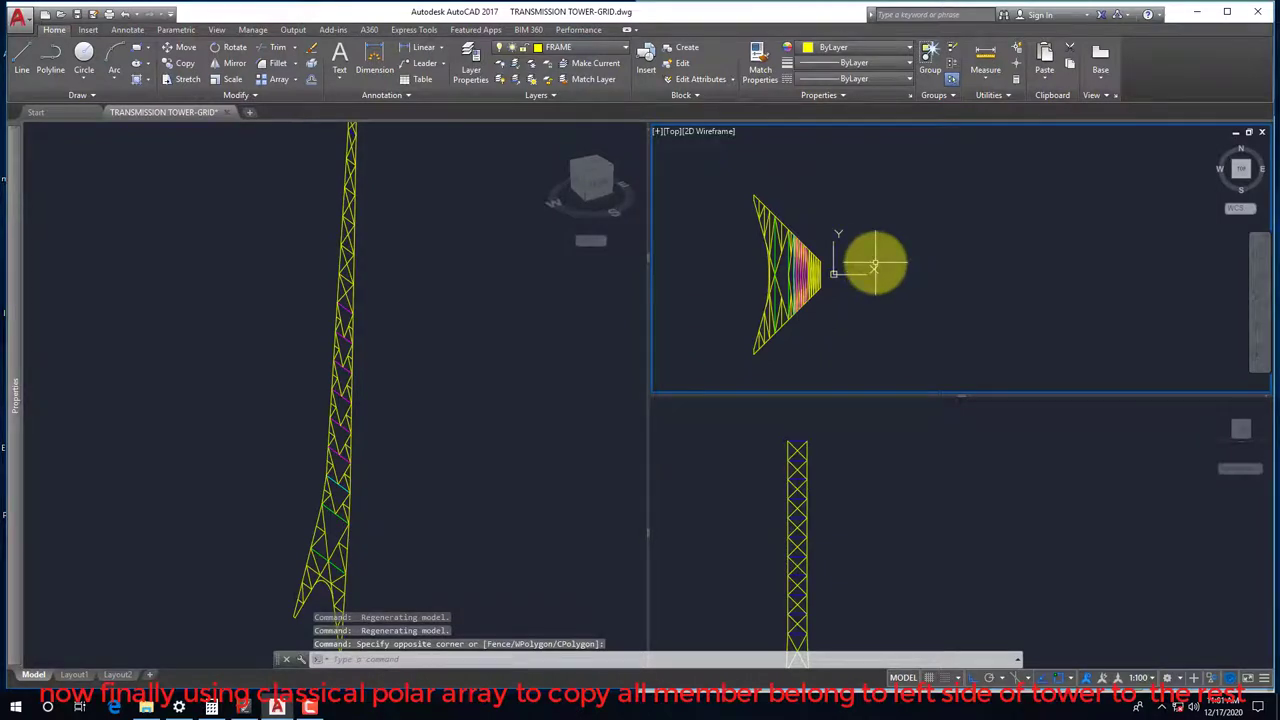
type("ARR")
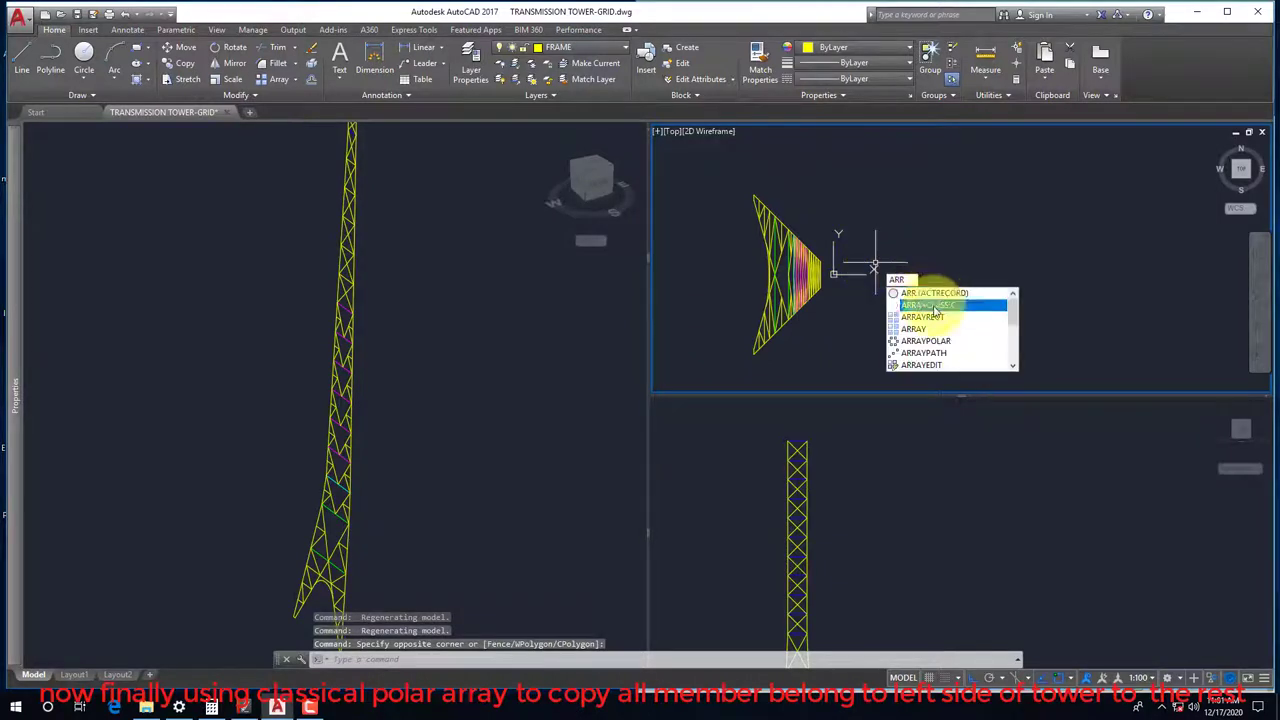
left_click(933, 305)
left_click(600, 254)
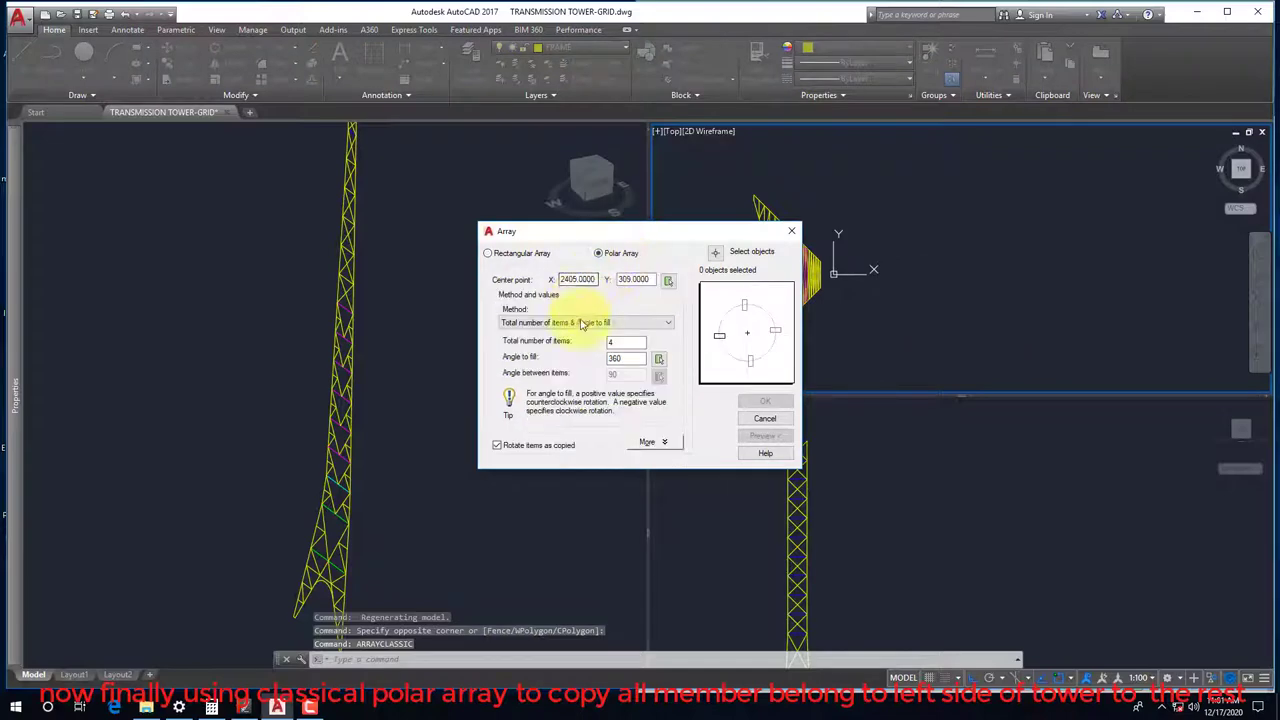
left_click(668, 283)
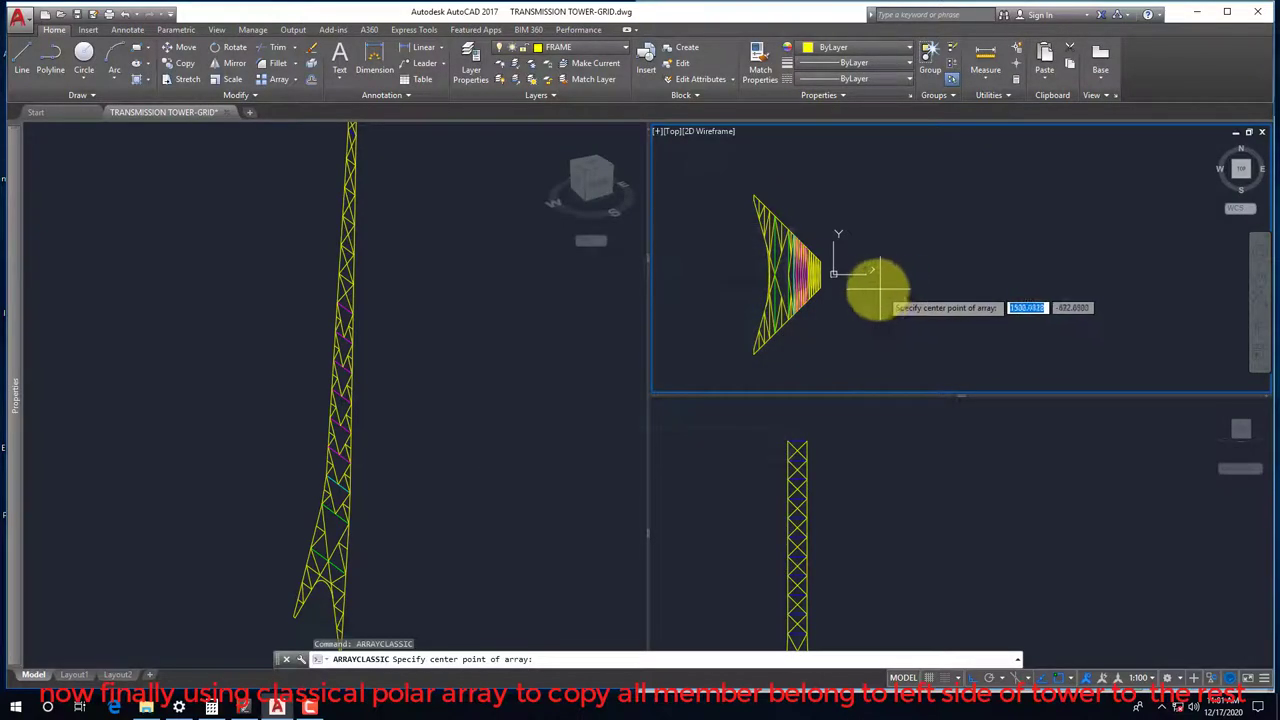
type("0")
key("Return")
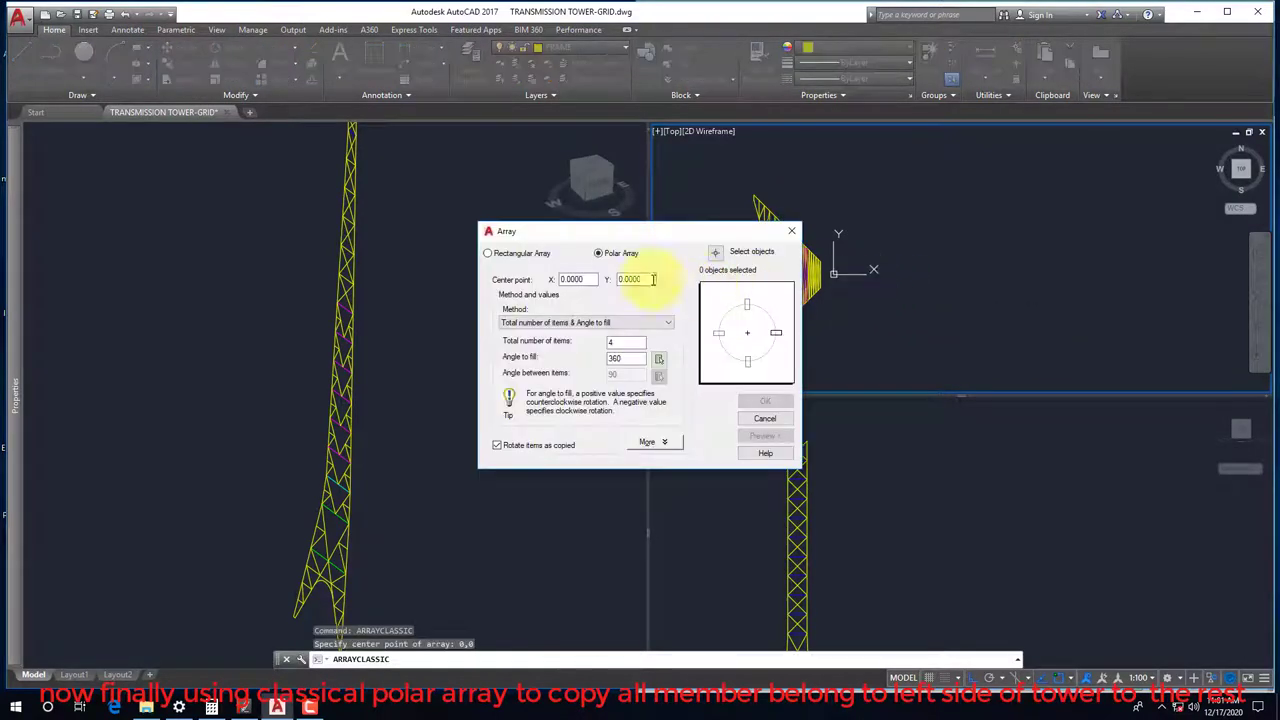
left_click(715, 252)
left_click(843, 363)
left_click(709, 166)
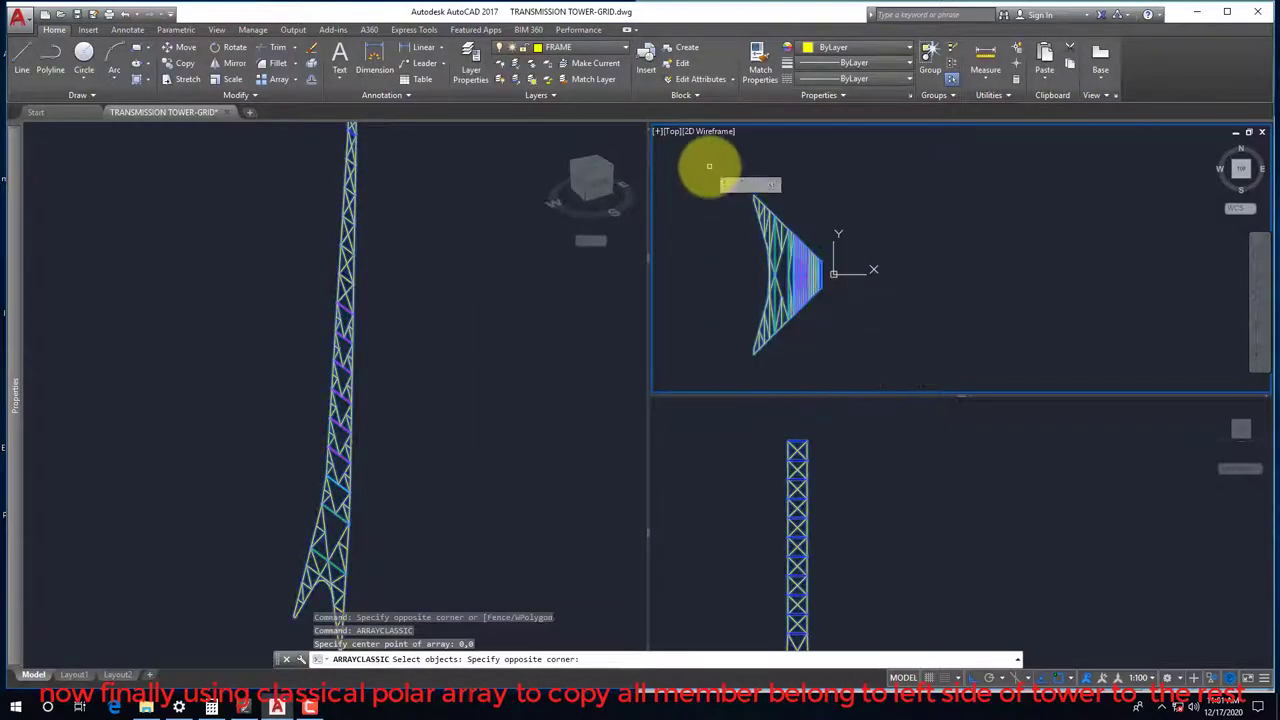
key("Return")
left_click(762, 405)
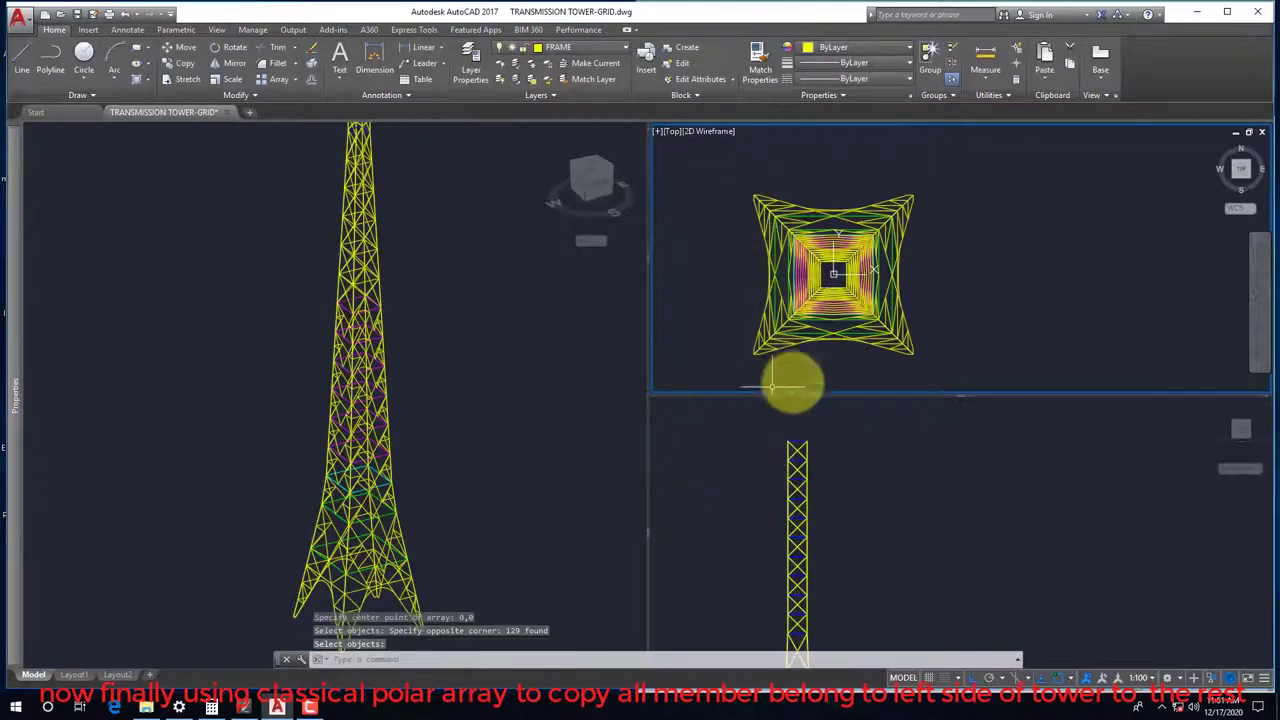
Set the large left viewport to the SW Isometric view
left_click(432, 410)
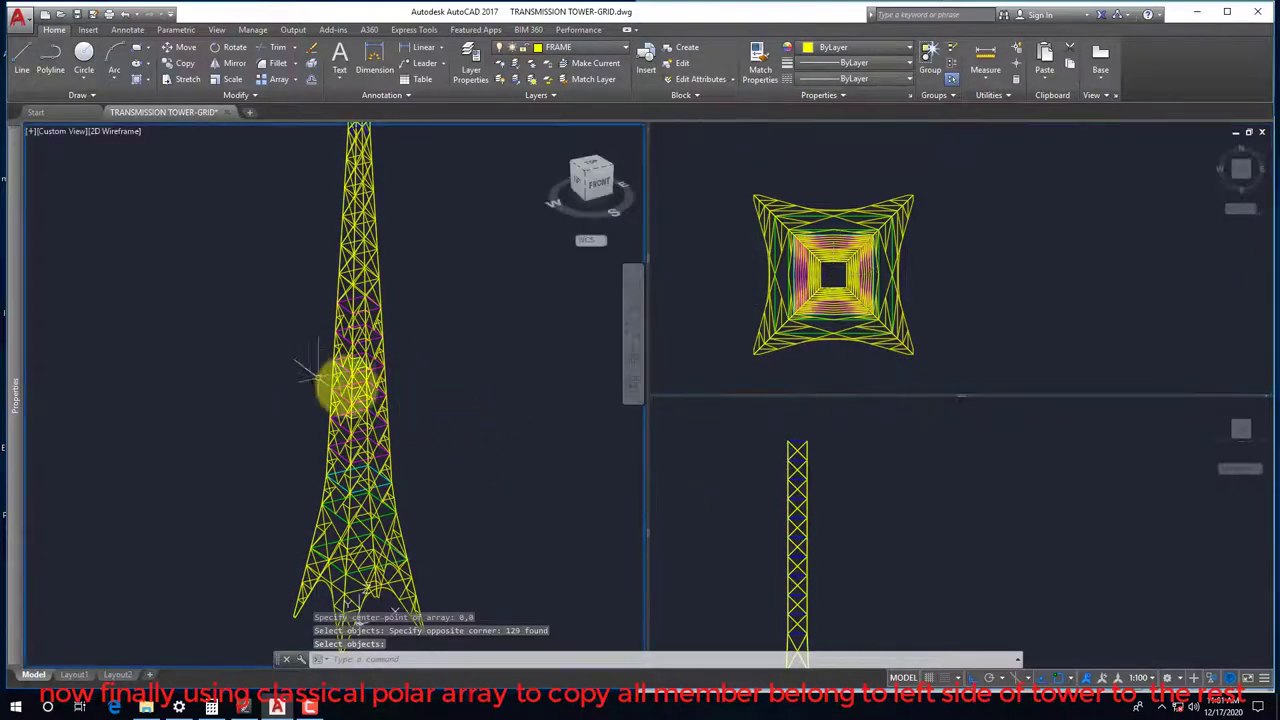
scroll(229, 349, "down", 2)
left_click(51, 134)
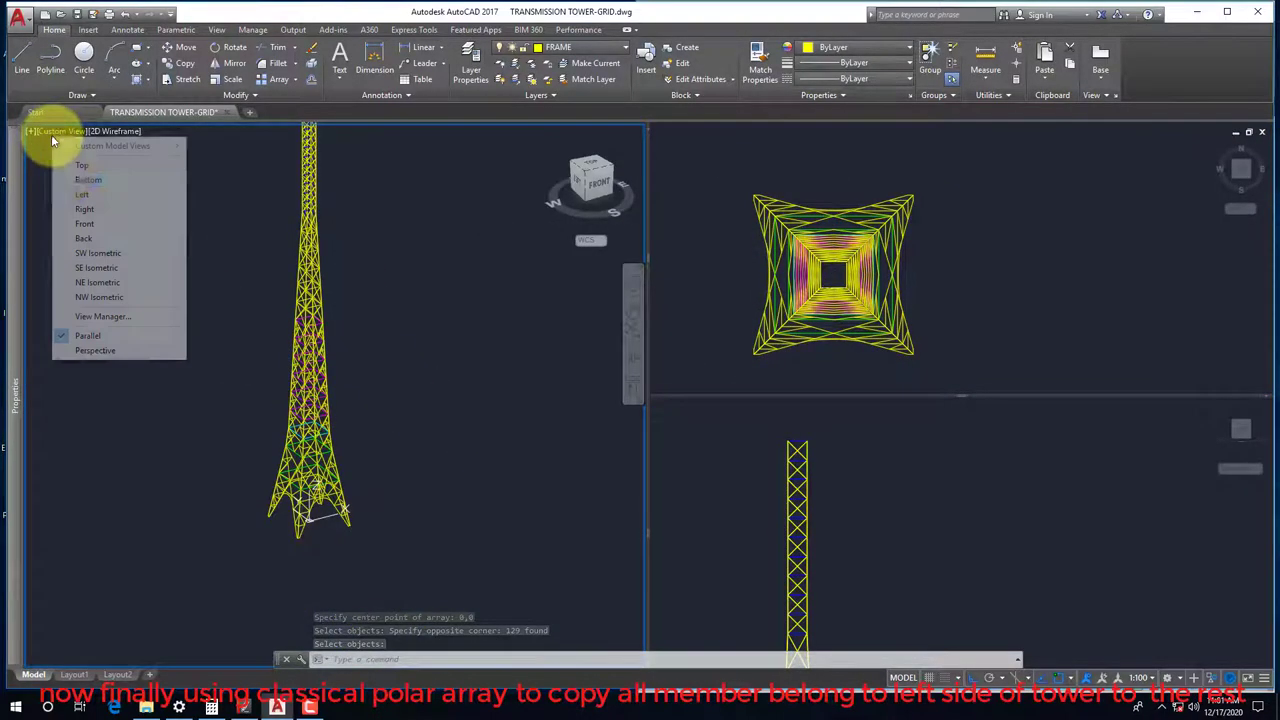
left_click(98, 258)
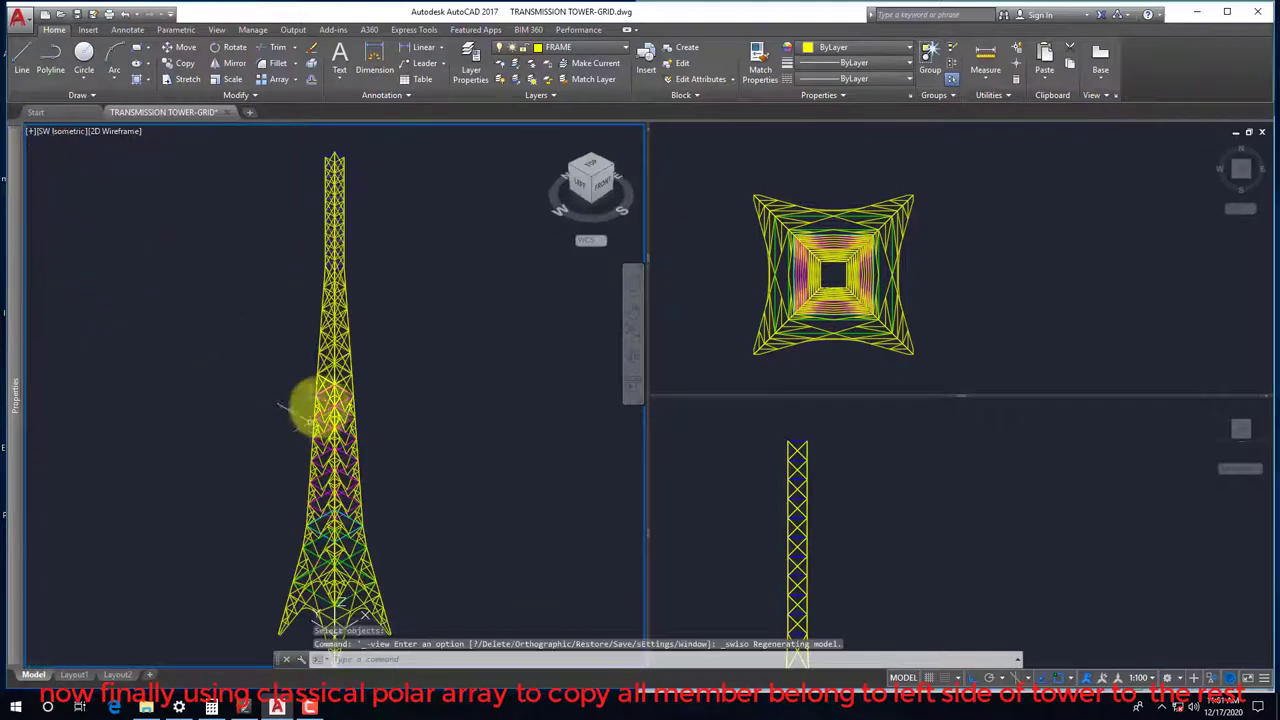
scroll(294, 209, "up", 3)
scroll(243, 218, "up", 2)
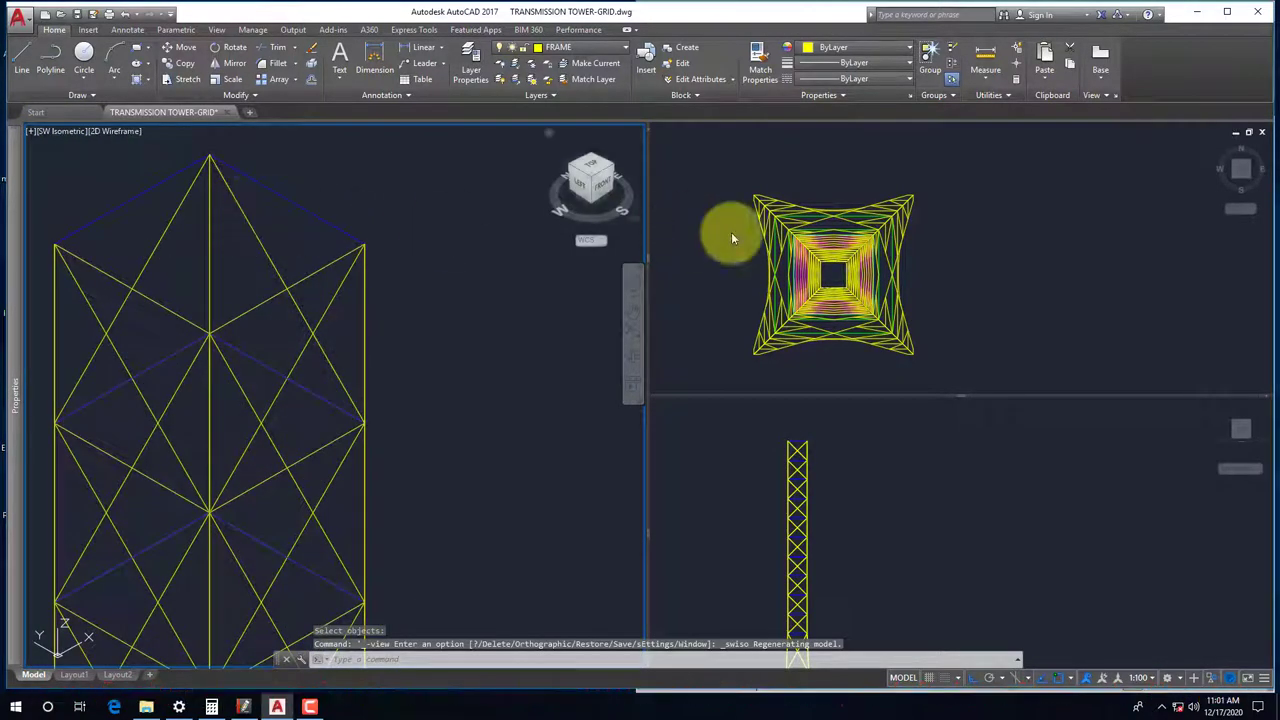
Switch among the top, side and isometric viewports, zooming to inspect the finished tower
left_click(820, 178)
left_click(346, 309)
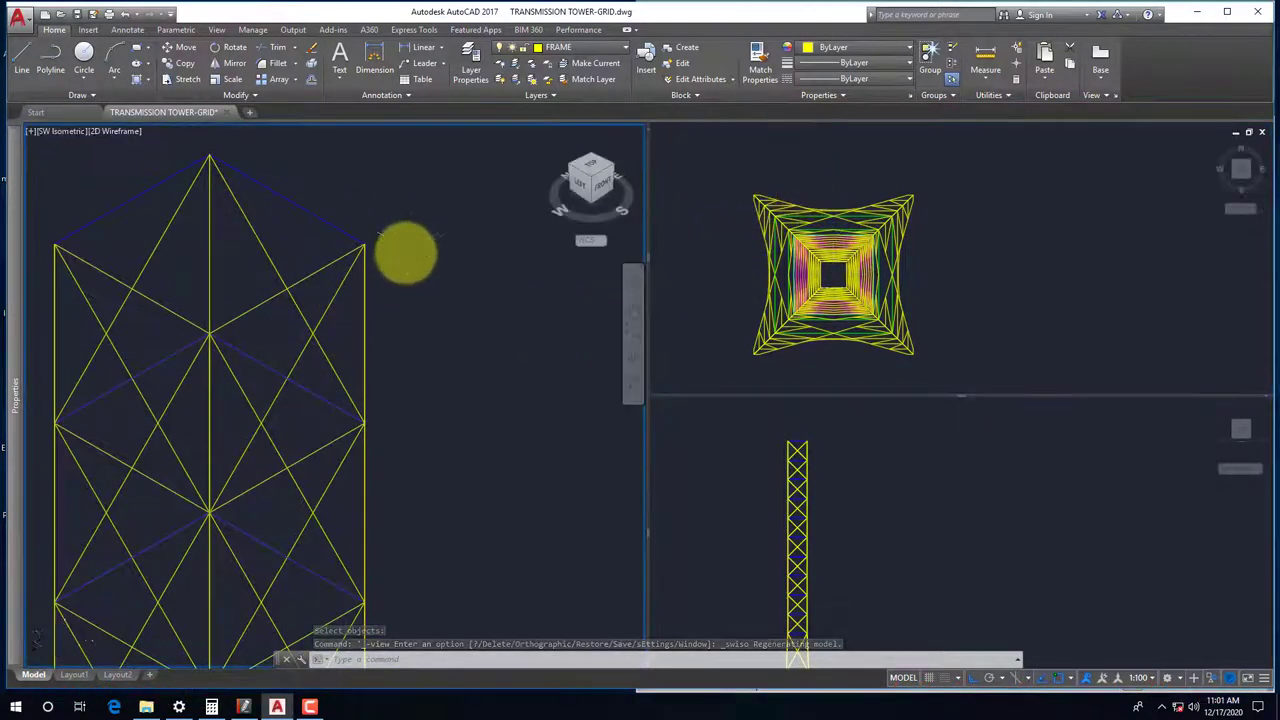
scroll(408, 251, "down", 3)
scroll(386, 251, "down", 1)
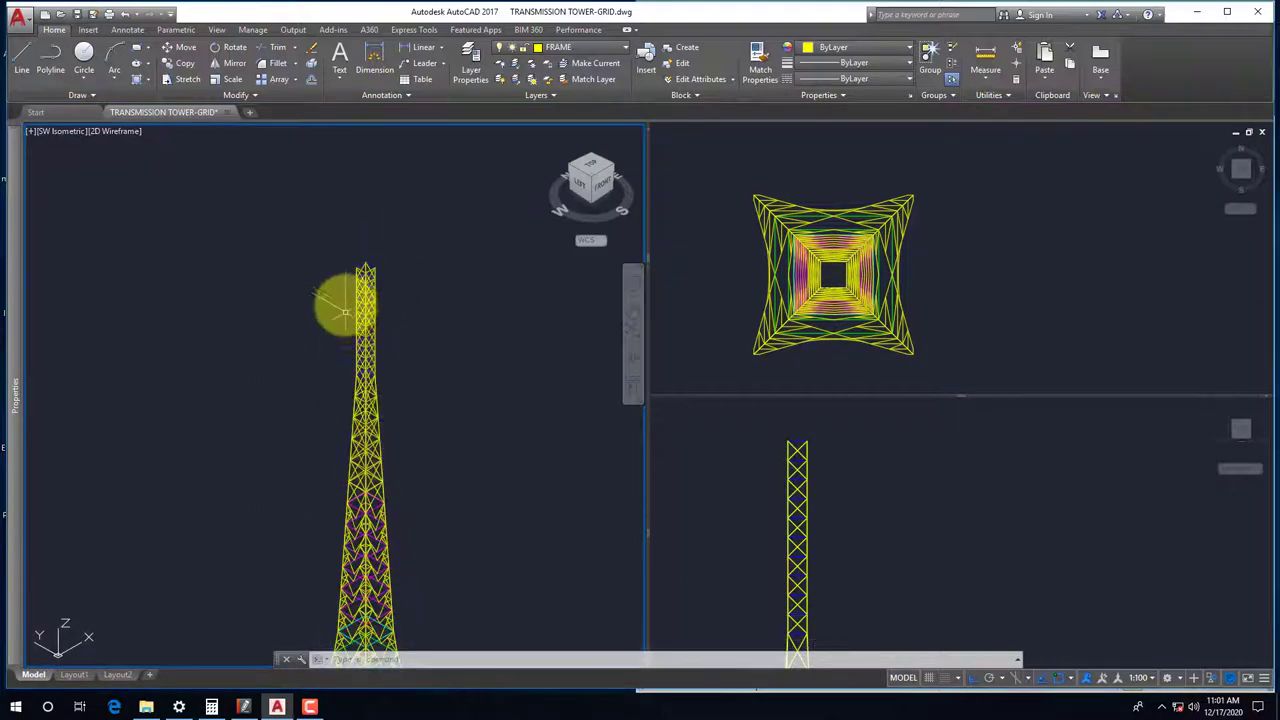
scroll(346, 297, "down", 3)
scroll(357, 400, "up", 4)
scroll(455, 242, "down", 2)
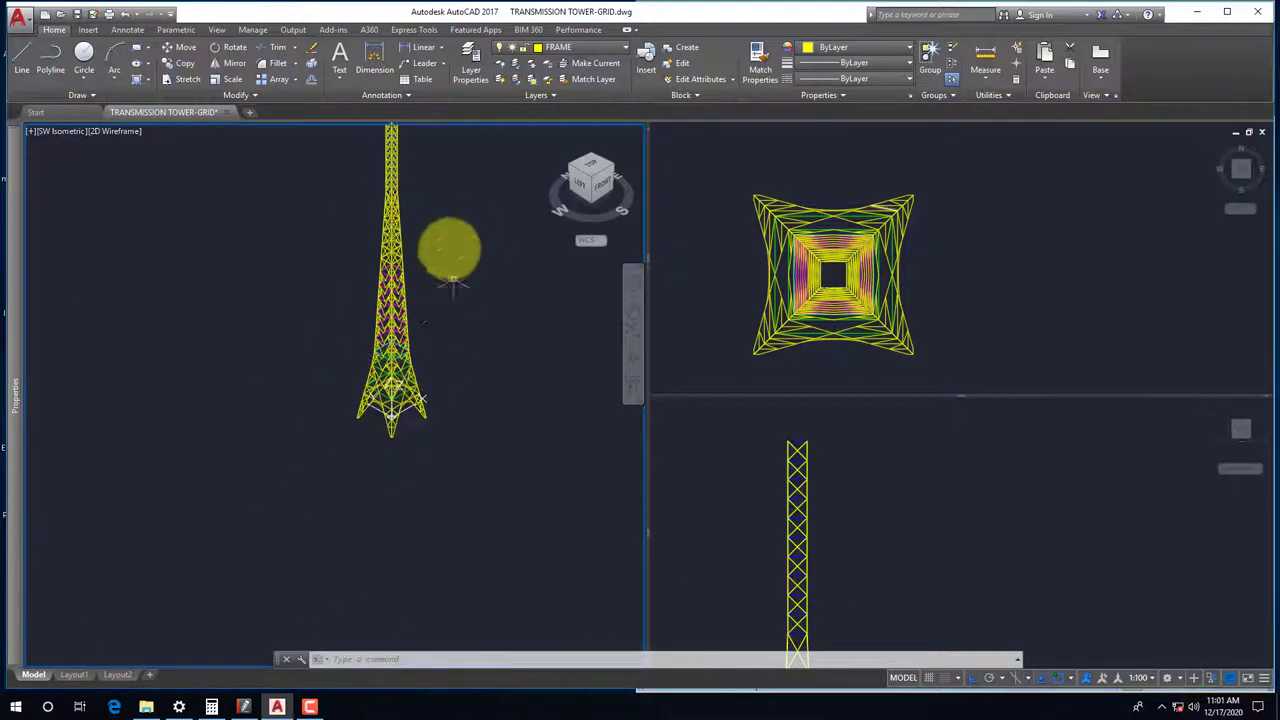
scroll(445, 210, "up", 2)
scroll(428, 200, "down", 1)
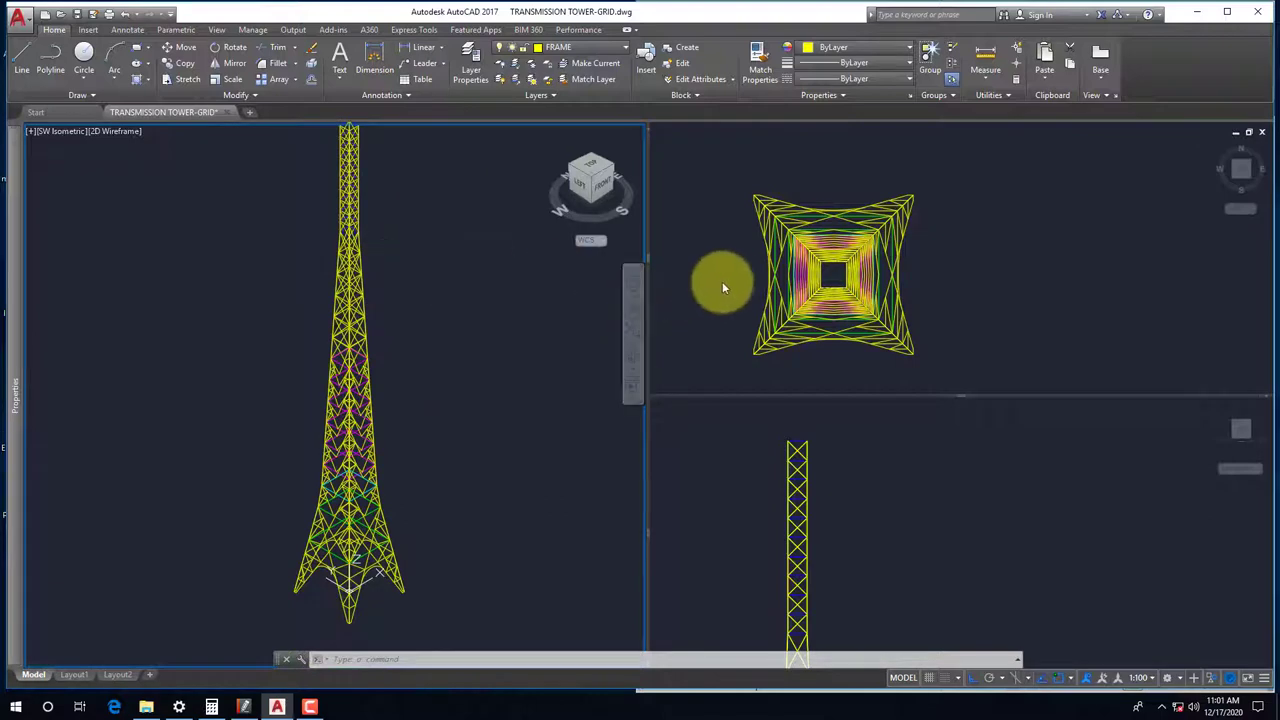
left_click(723, 281)
left_click(900, 420)
scroll(887, 533, "down", 1)
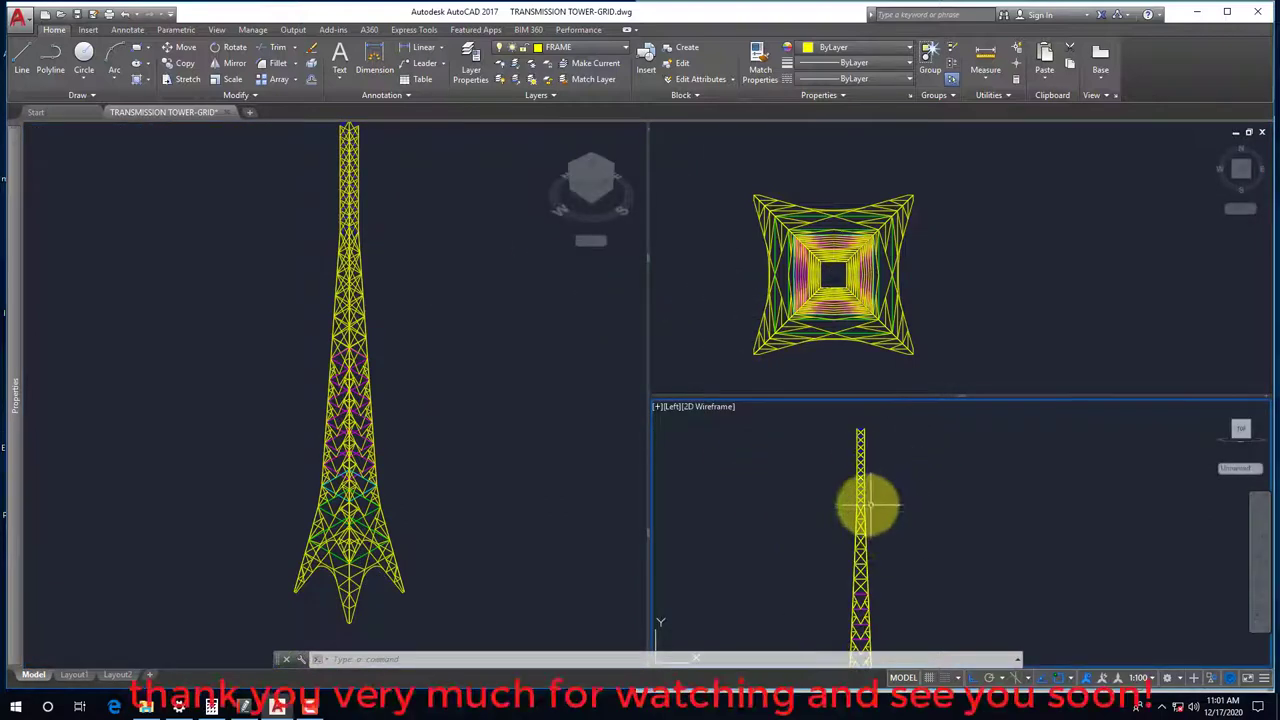
left_click(525, 455)
scroll(428, 493, "up", 1)
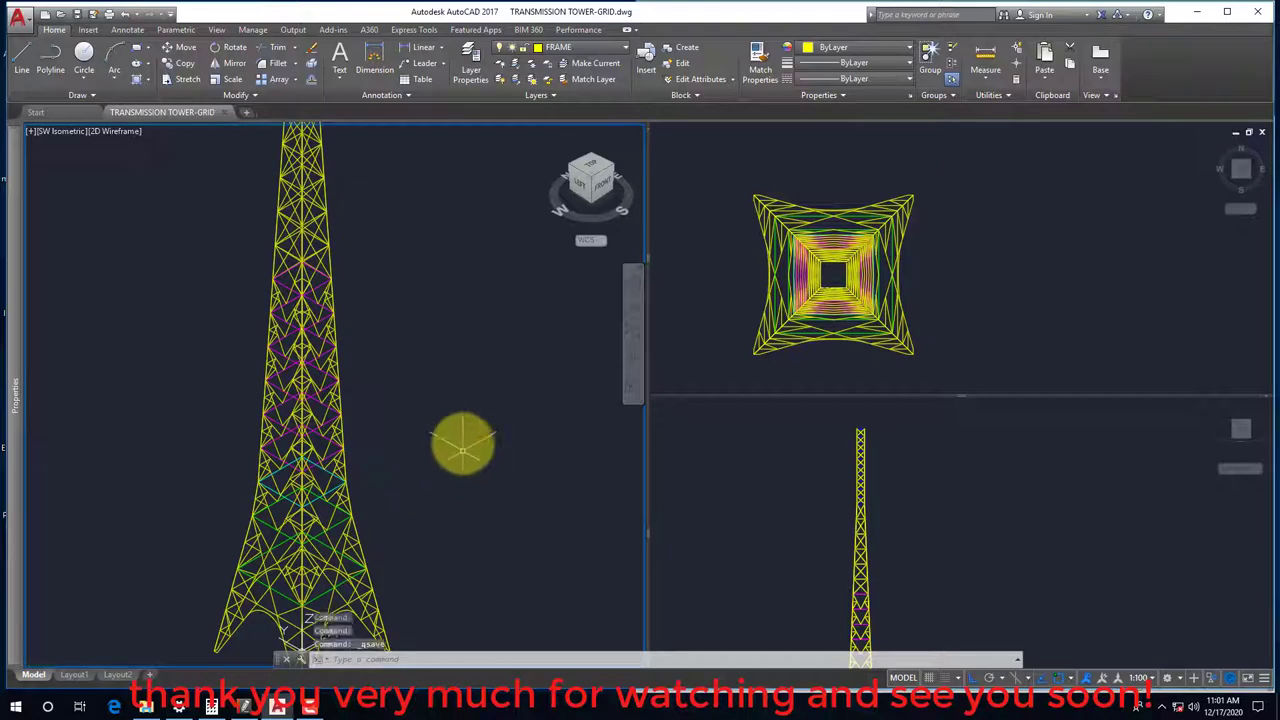
left_click(791, 420)
scroll(743, 409, "down", 1)
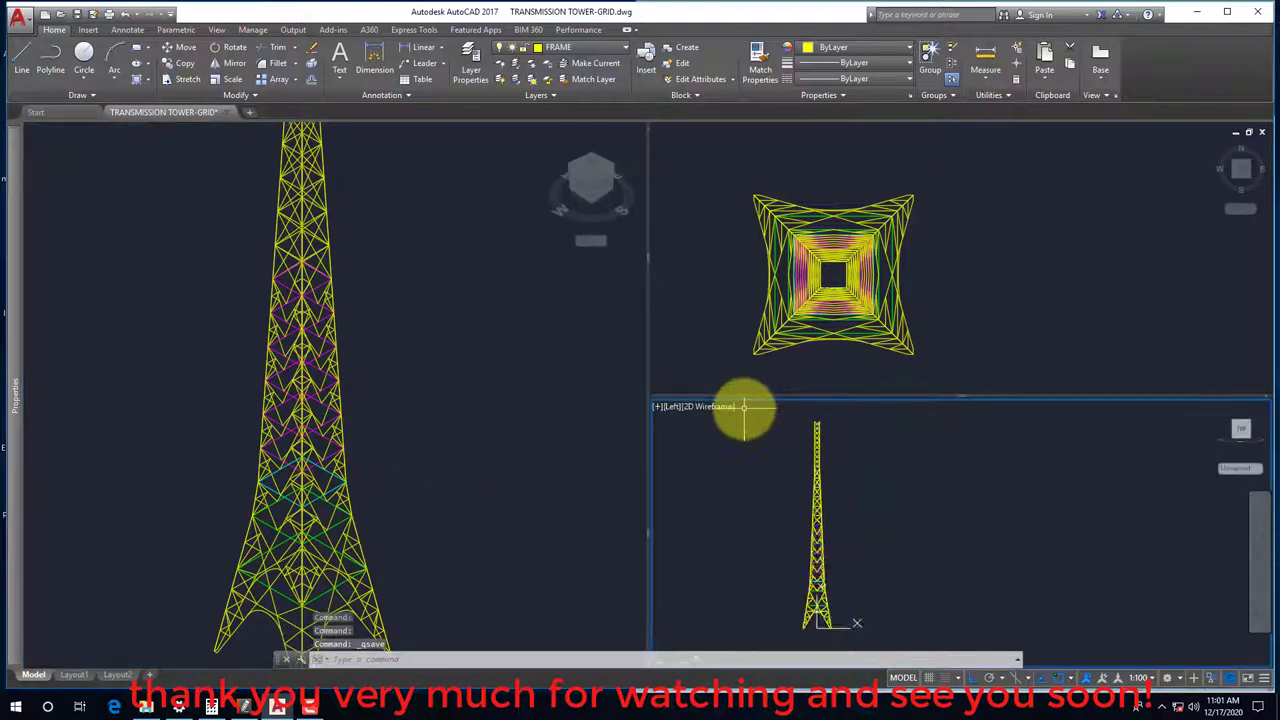
left_click(558, 482)
left_click(803, 618)
left_click(935, 307)
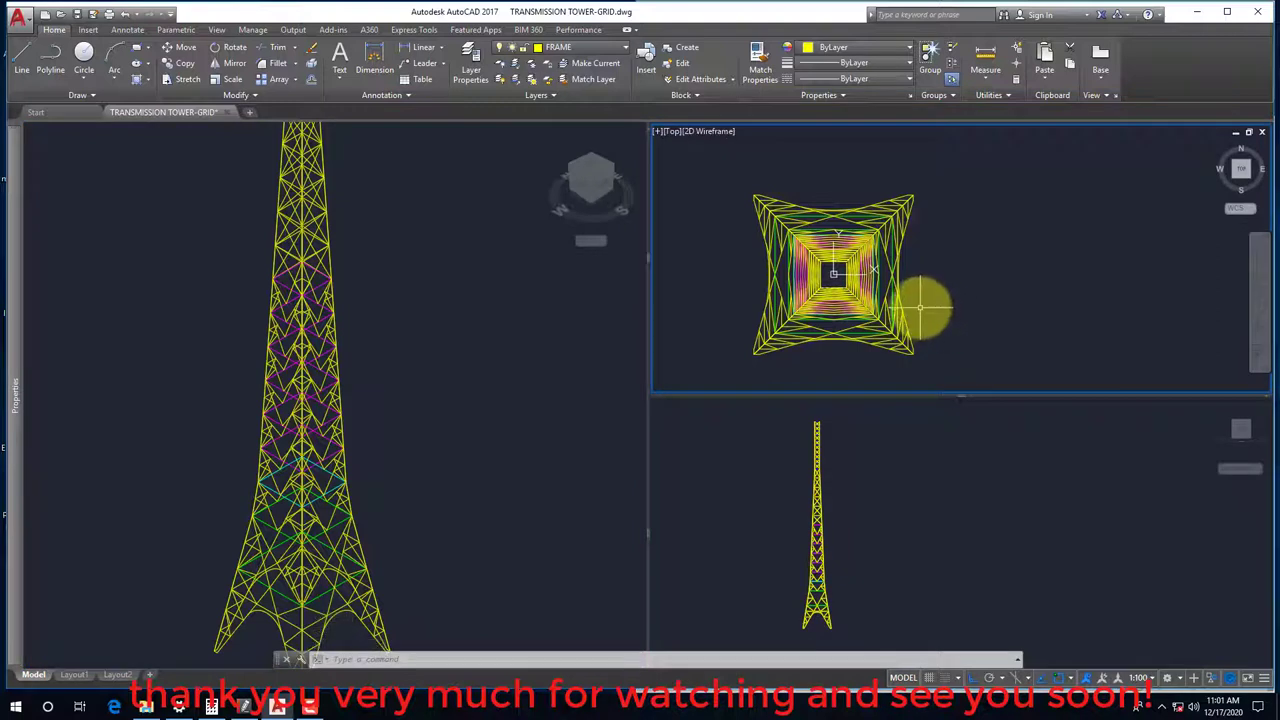
Make DIM the current layer
key("Return")
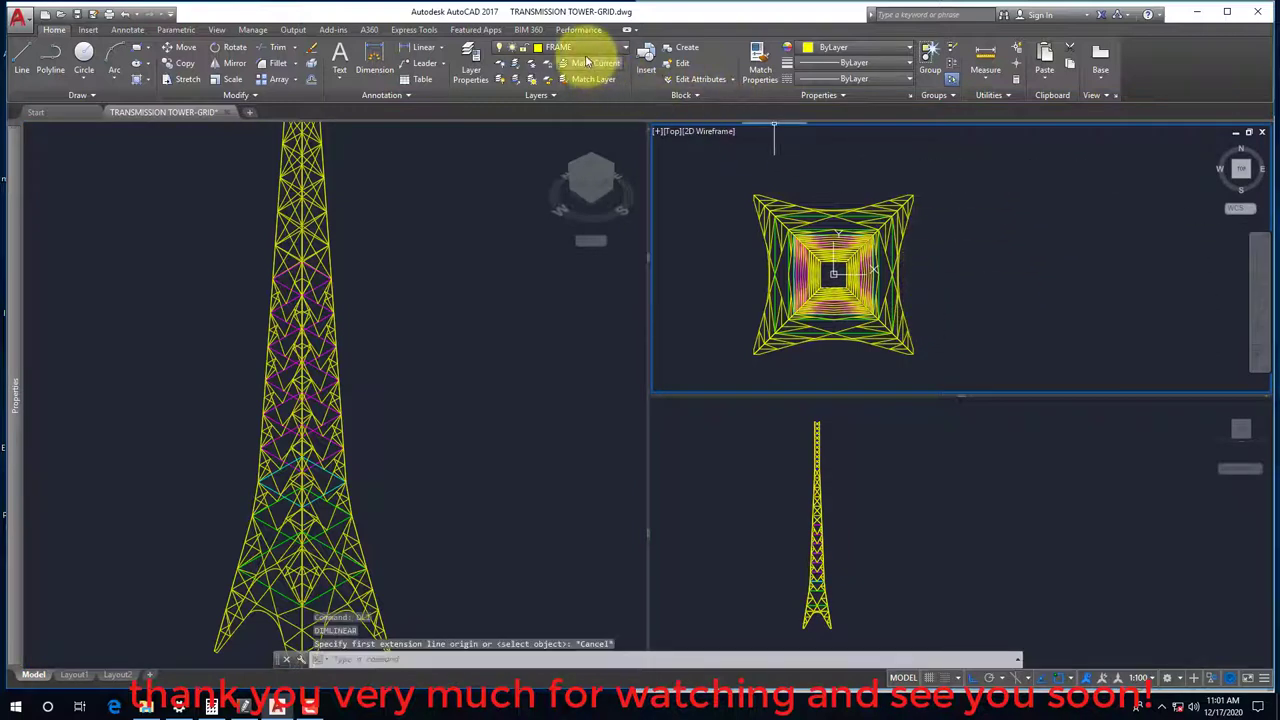
left_click(560, 48)
left_click(558, 112)
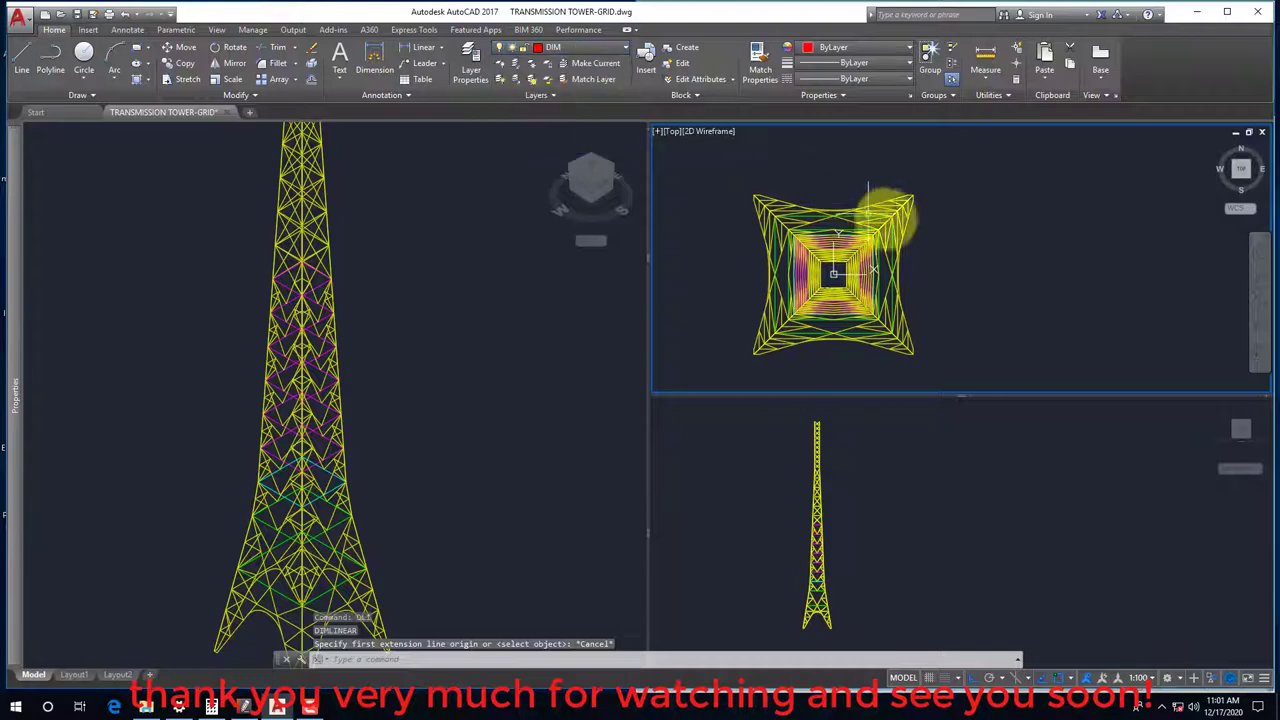
Add a 6000 vertical dimension along the base's right side in top view
left_click(948, 216)
type("i")
key("Return")
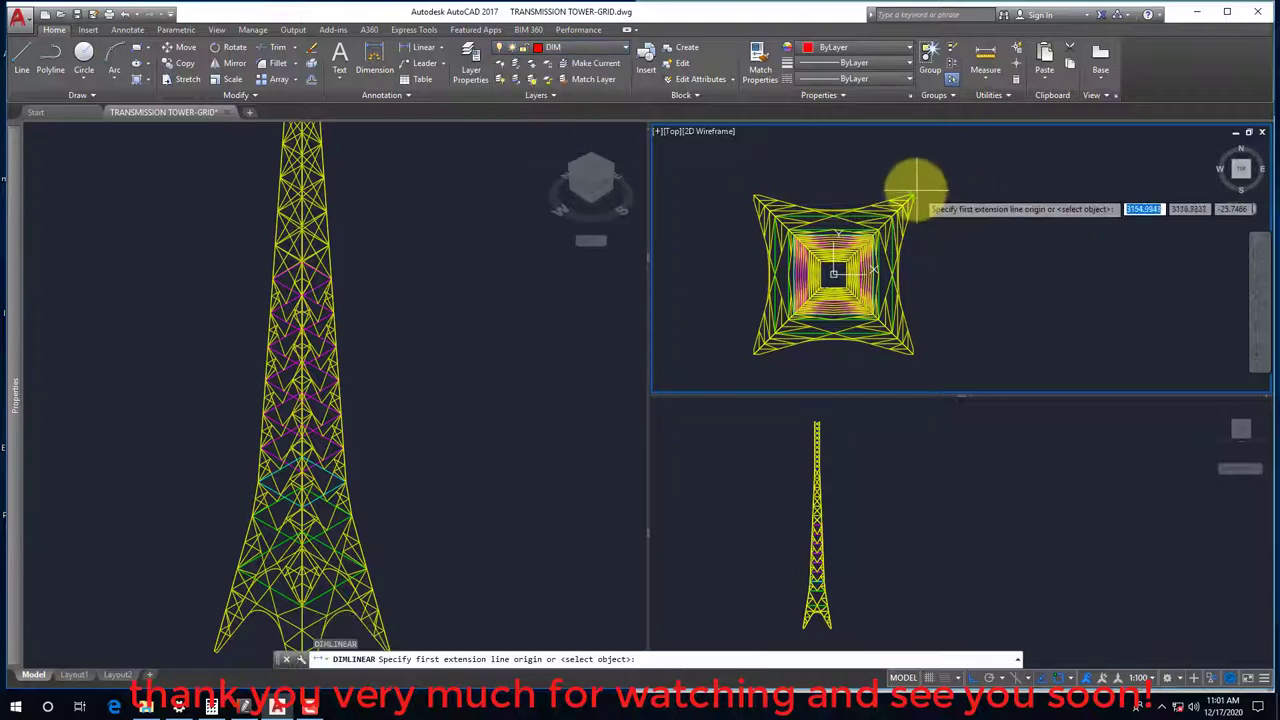
scroll(912, 180, "up", 5)
right_click(912, 163, "shift")
left_click(960, 252)
left_click(885, 235)
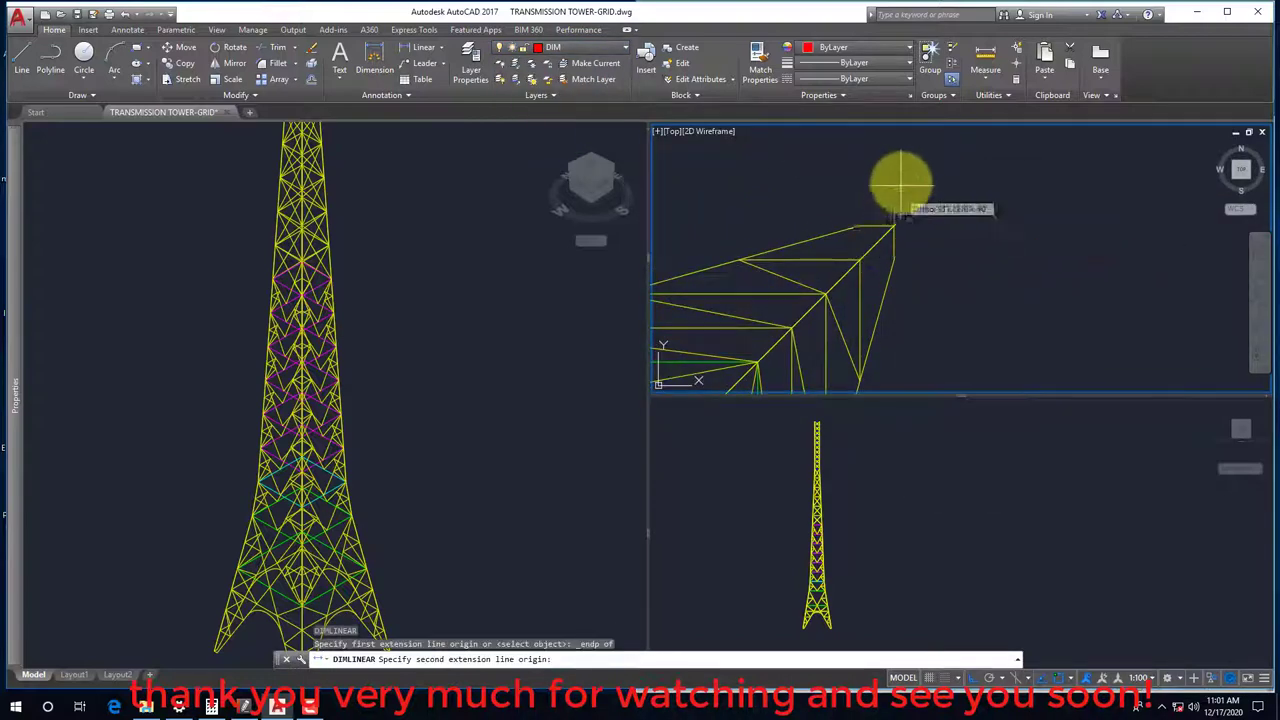
scroll(914, 300, "down", 5)
scroll(908, 349, "up", 5)
right_click(912, 355, "shift")
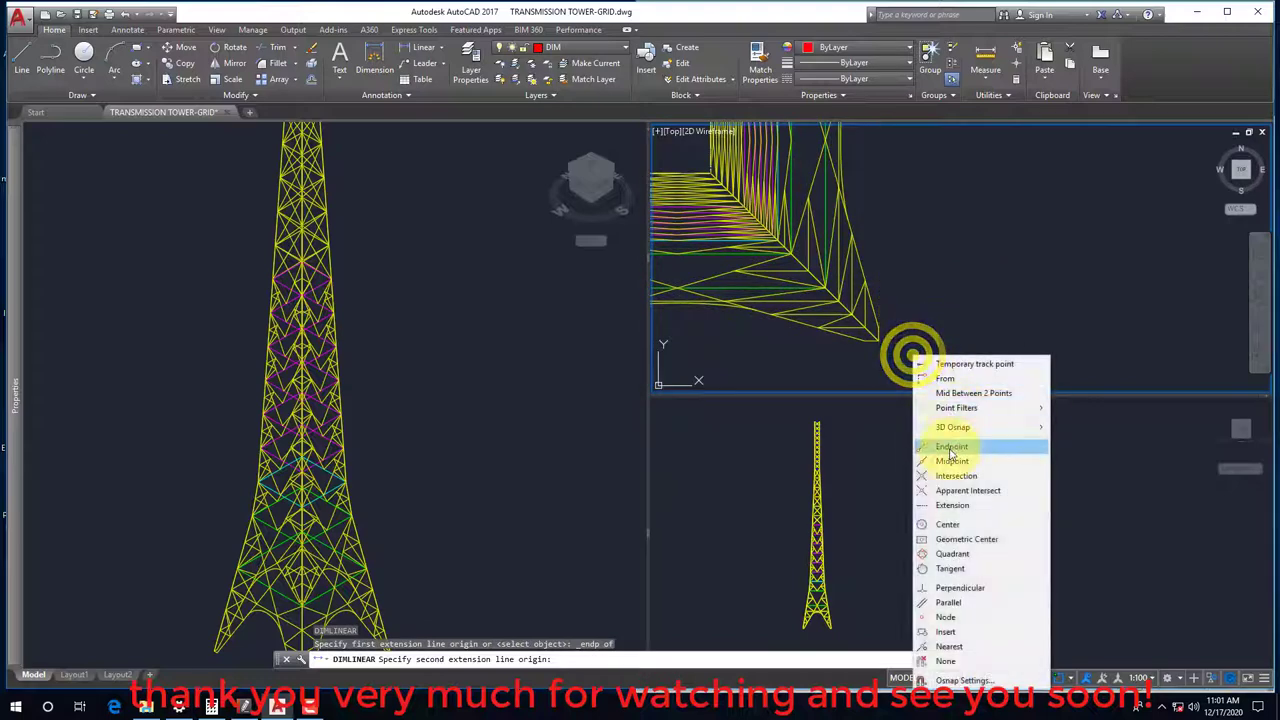
left_click(952, 446)
left_click(893, 360)
scroll(895, 355, "up", 3)
scroll(903, 355, "down", 3)
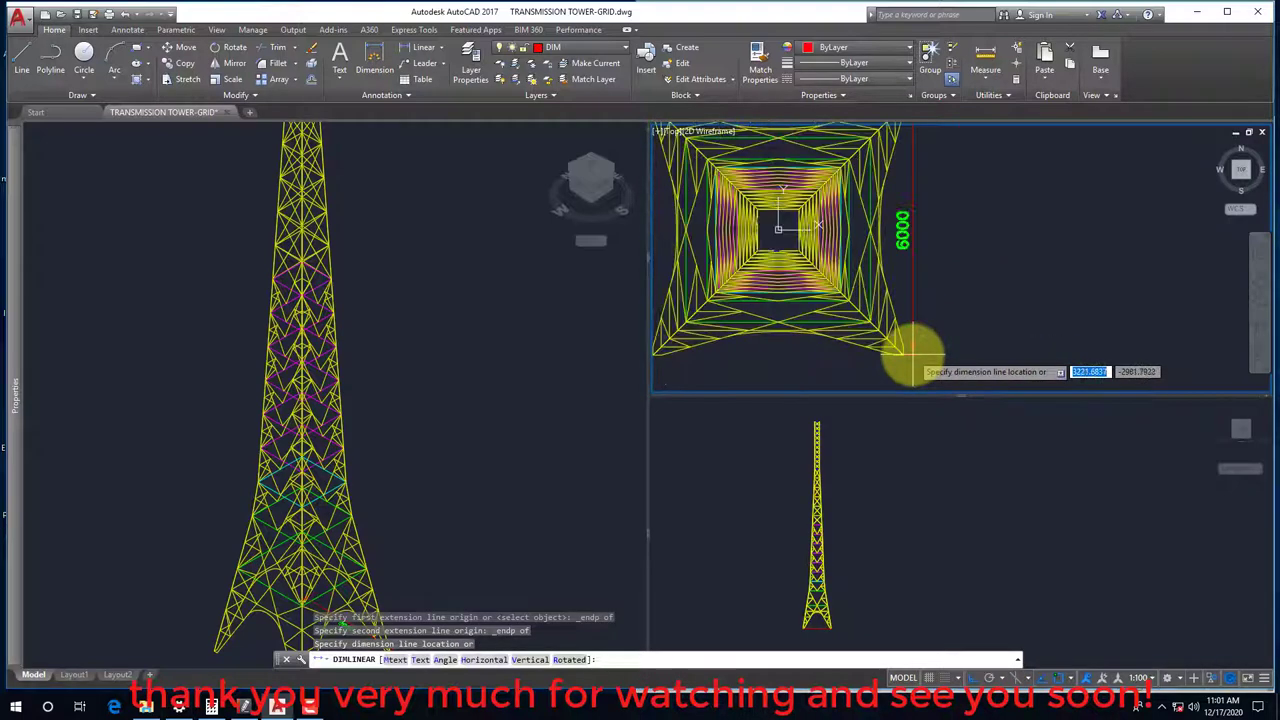
left_click(957, 334)
scroll(920, 294, "down", 3)
scroll(862, 237, "up", 5)
Add a 6000 horizontal dimension across the top edge of the base
key("Return")
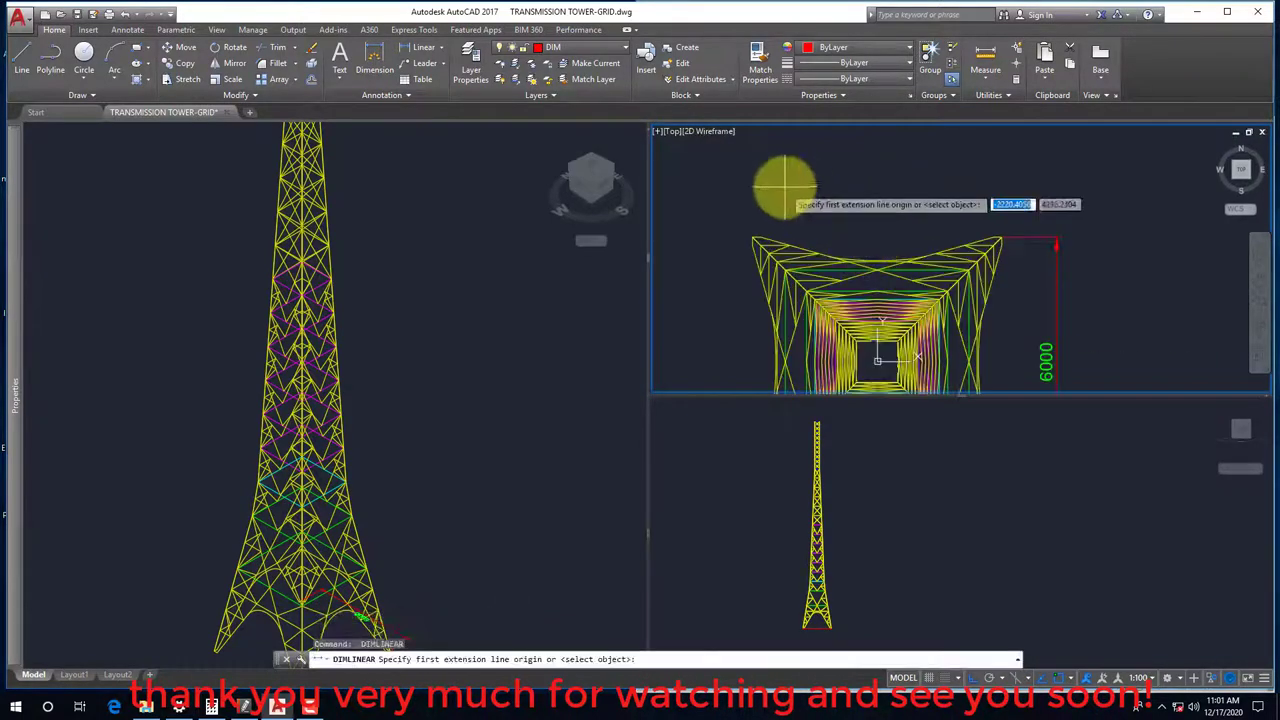
right_click(785, 187, "shift")
left_click(820, 279)
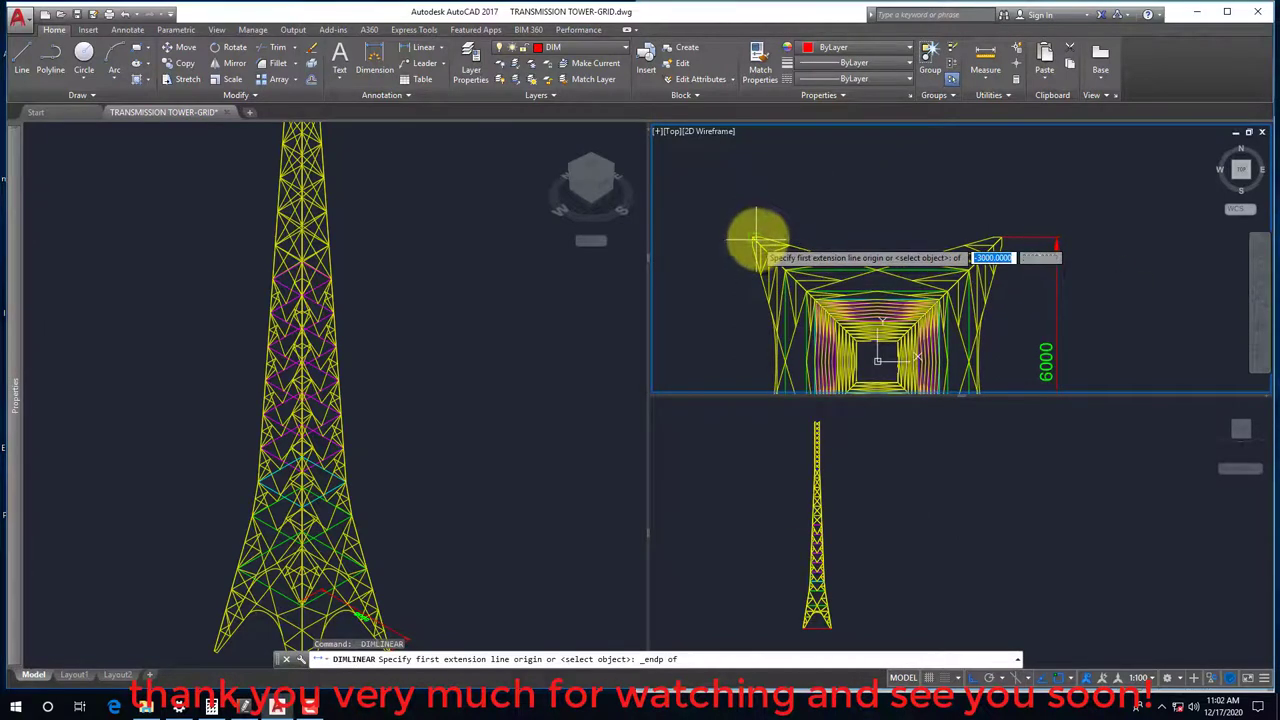
scroll(757, 235, "up", 3)
left_click(686, 257)
scroll(820, 243, "down", 3)
scroll(805, 228, "up", 3)
right_click(805, 228, "shift")
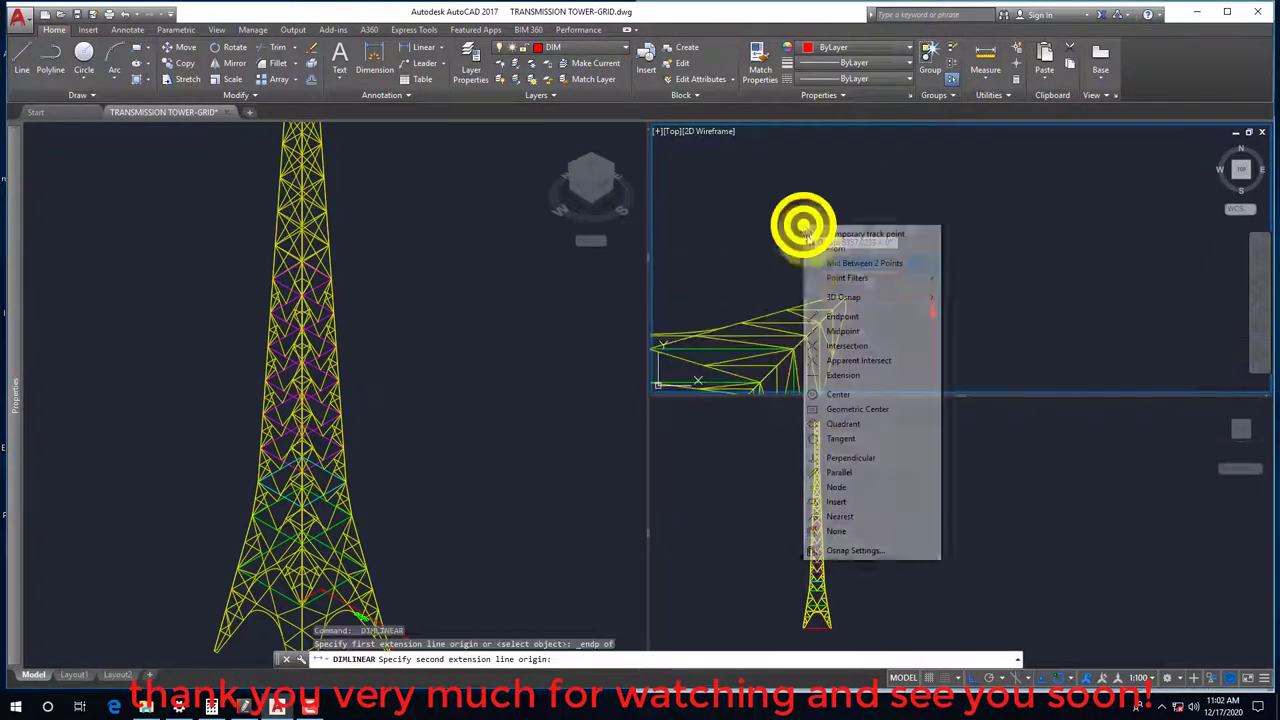
left_click(842, 316)
left_click(837, 298)
scroll(877, 296, "down", 3)
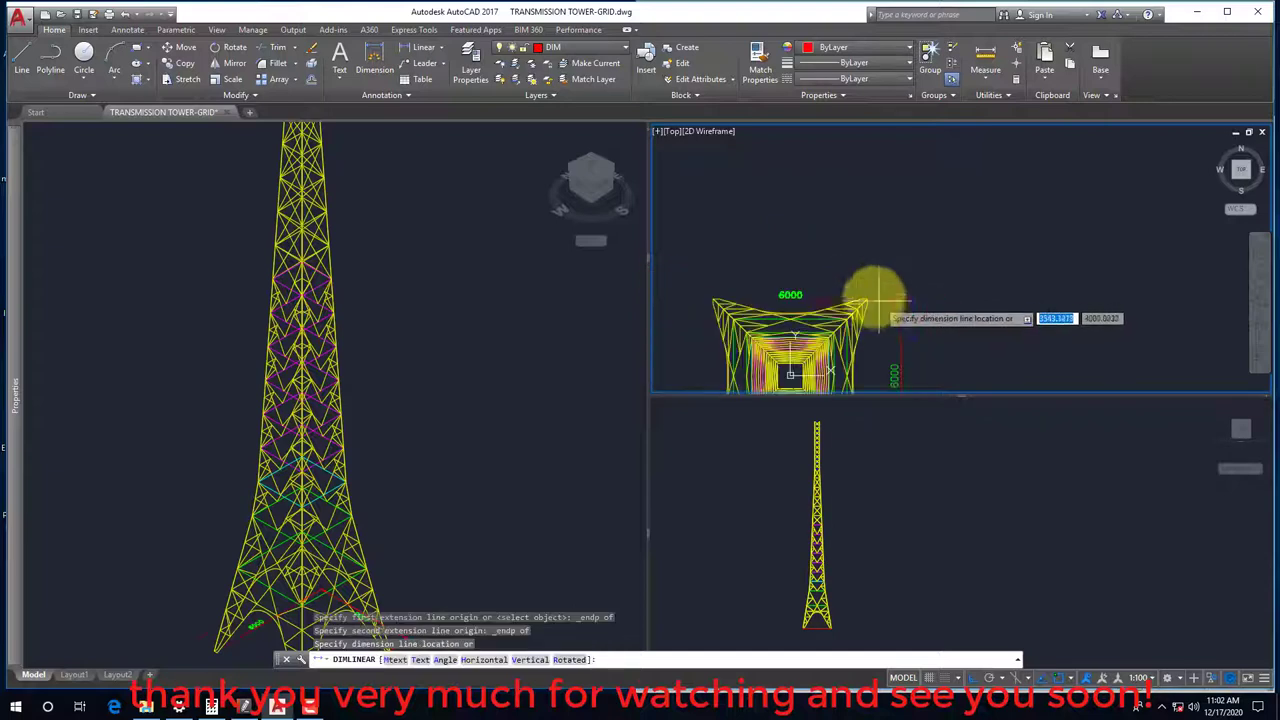
left_click(833, 255)
scroll(850, 280, "down", 2)
left_click(500, 370)
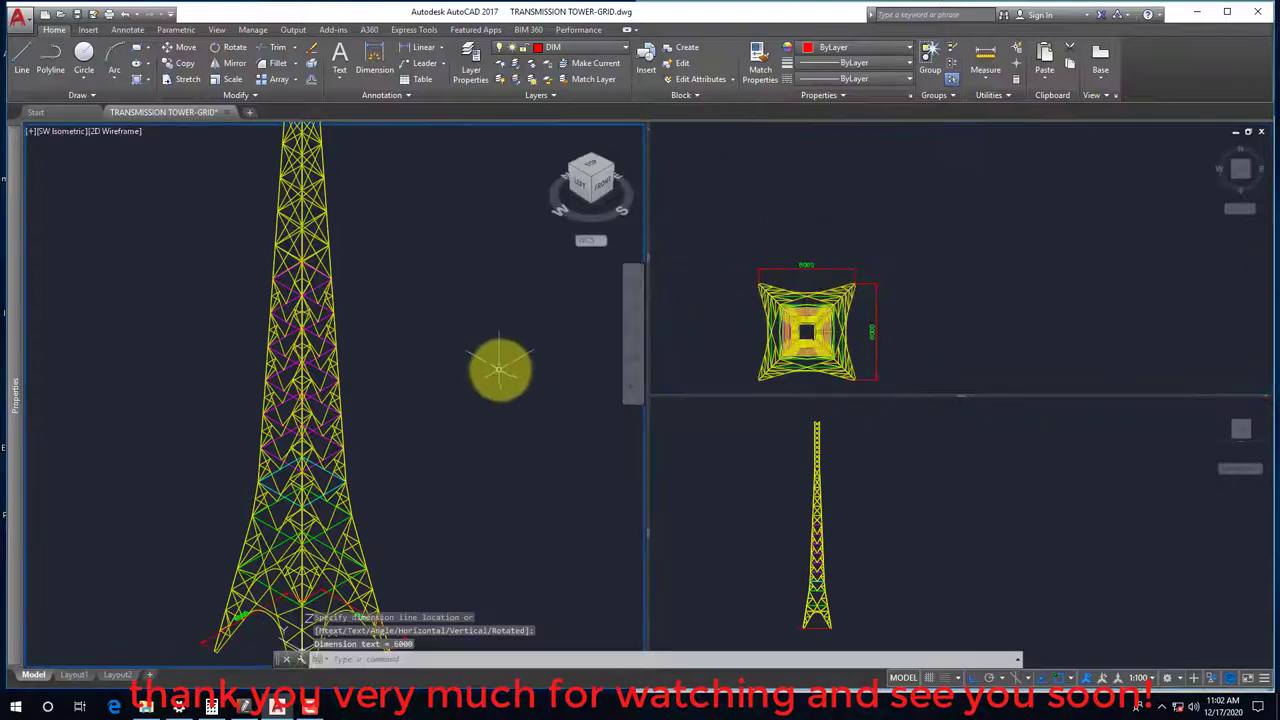
scroll(500, 365, "down", 2)
left_click(939, 322)
scroll(935, 300, "up", 2)
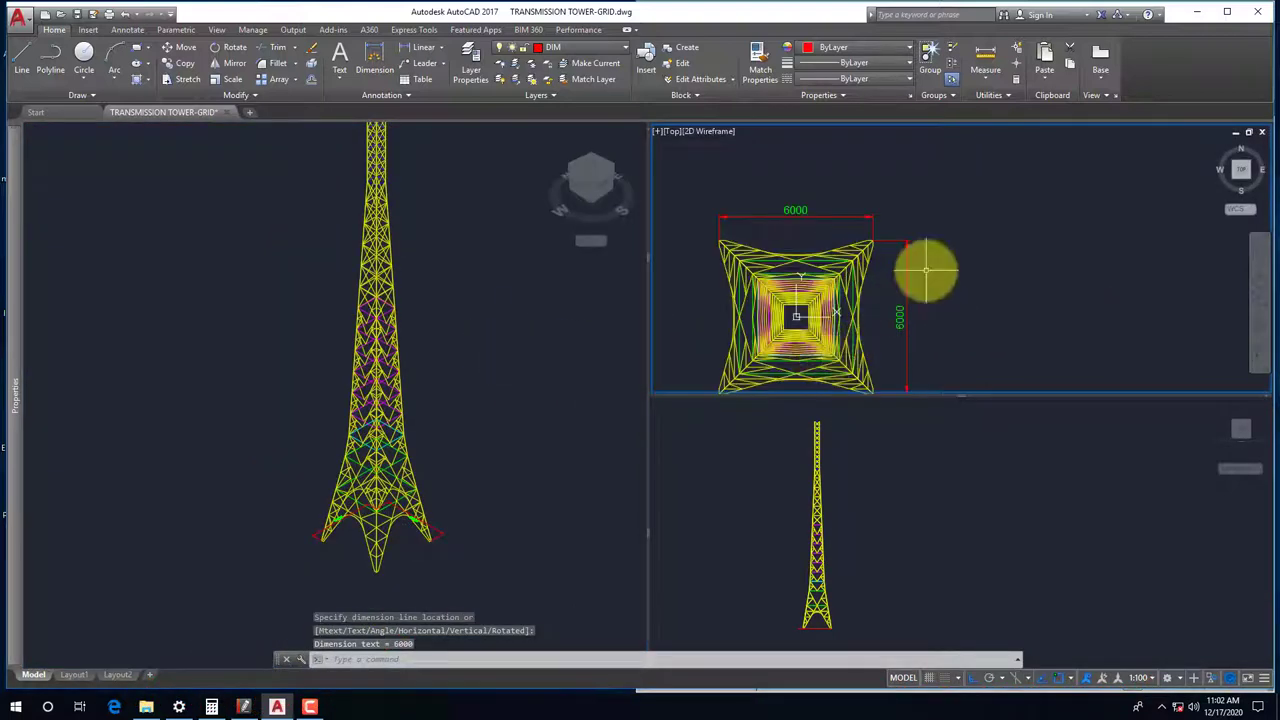
scroll(940, 256, "down", 2)
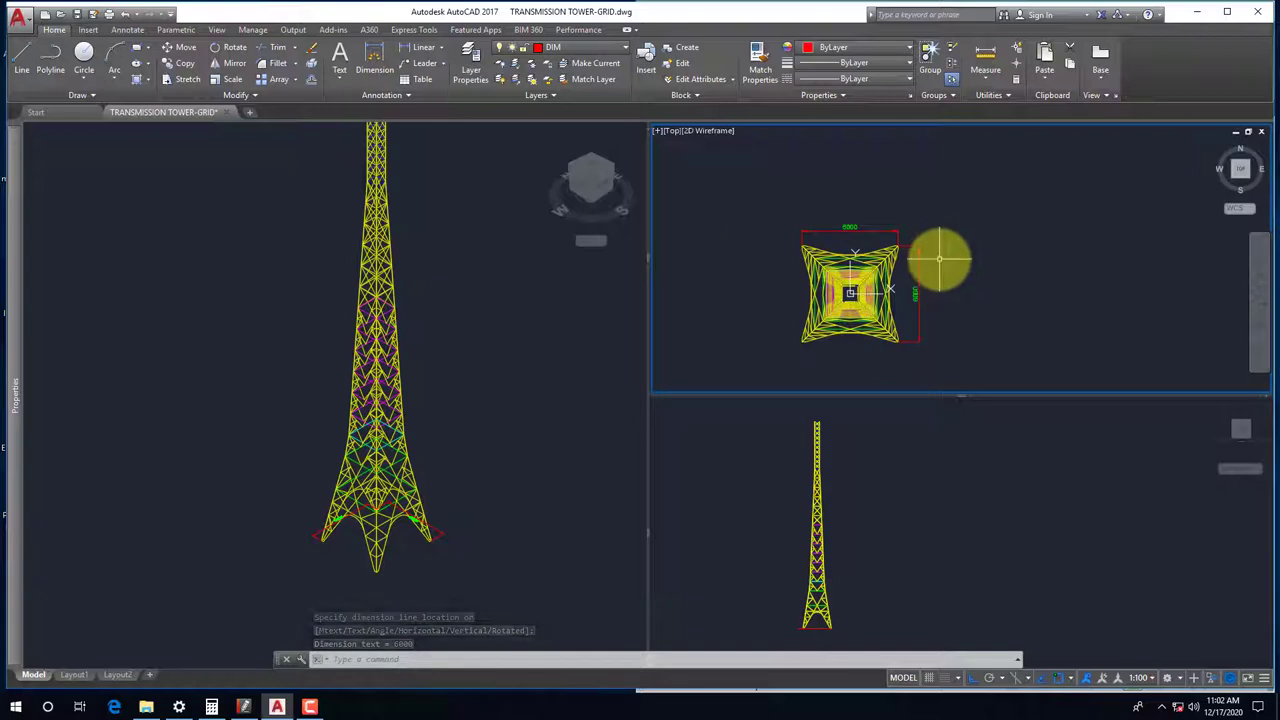